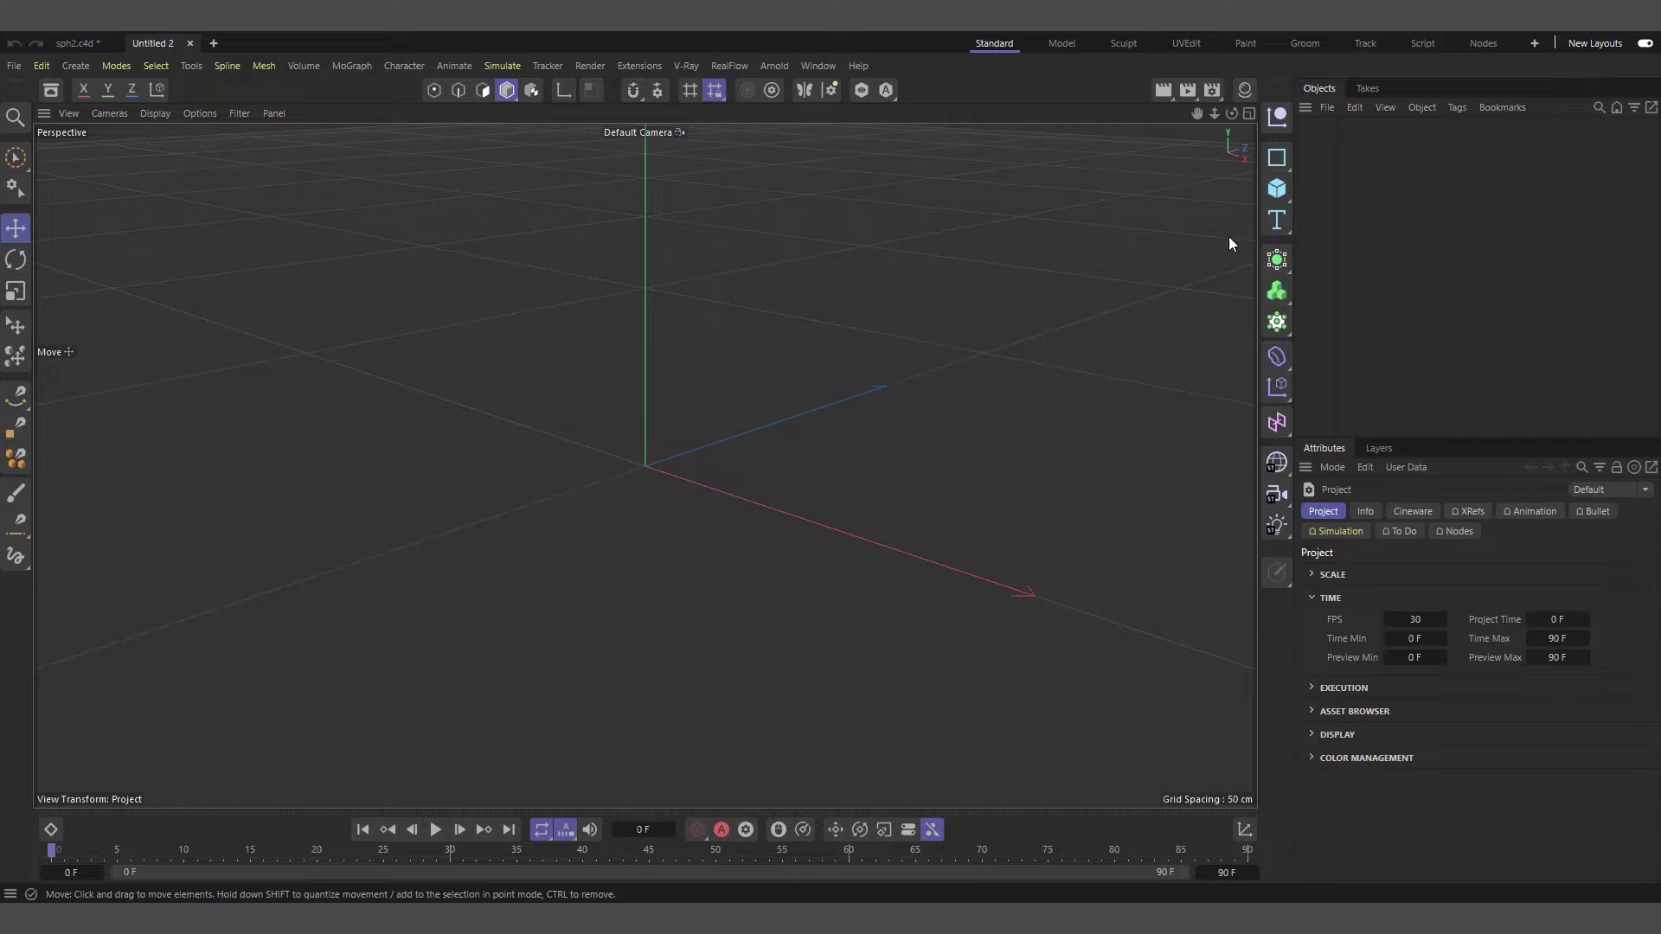
Add a sphere primitive to the empty scene and set its radius to 10 cm.
{"action": "left_click", "coordinate": [1284, 196]}
{"action": "left_click", "coordinate": [1426, 274]}
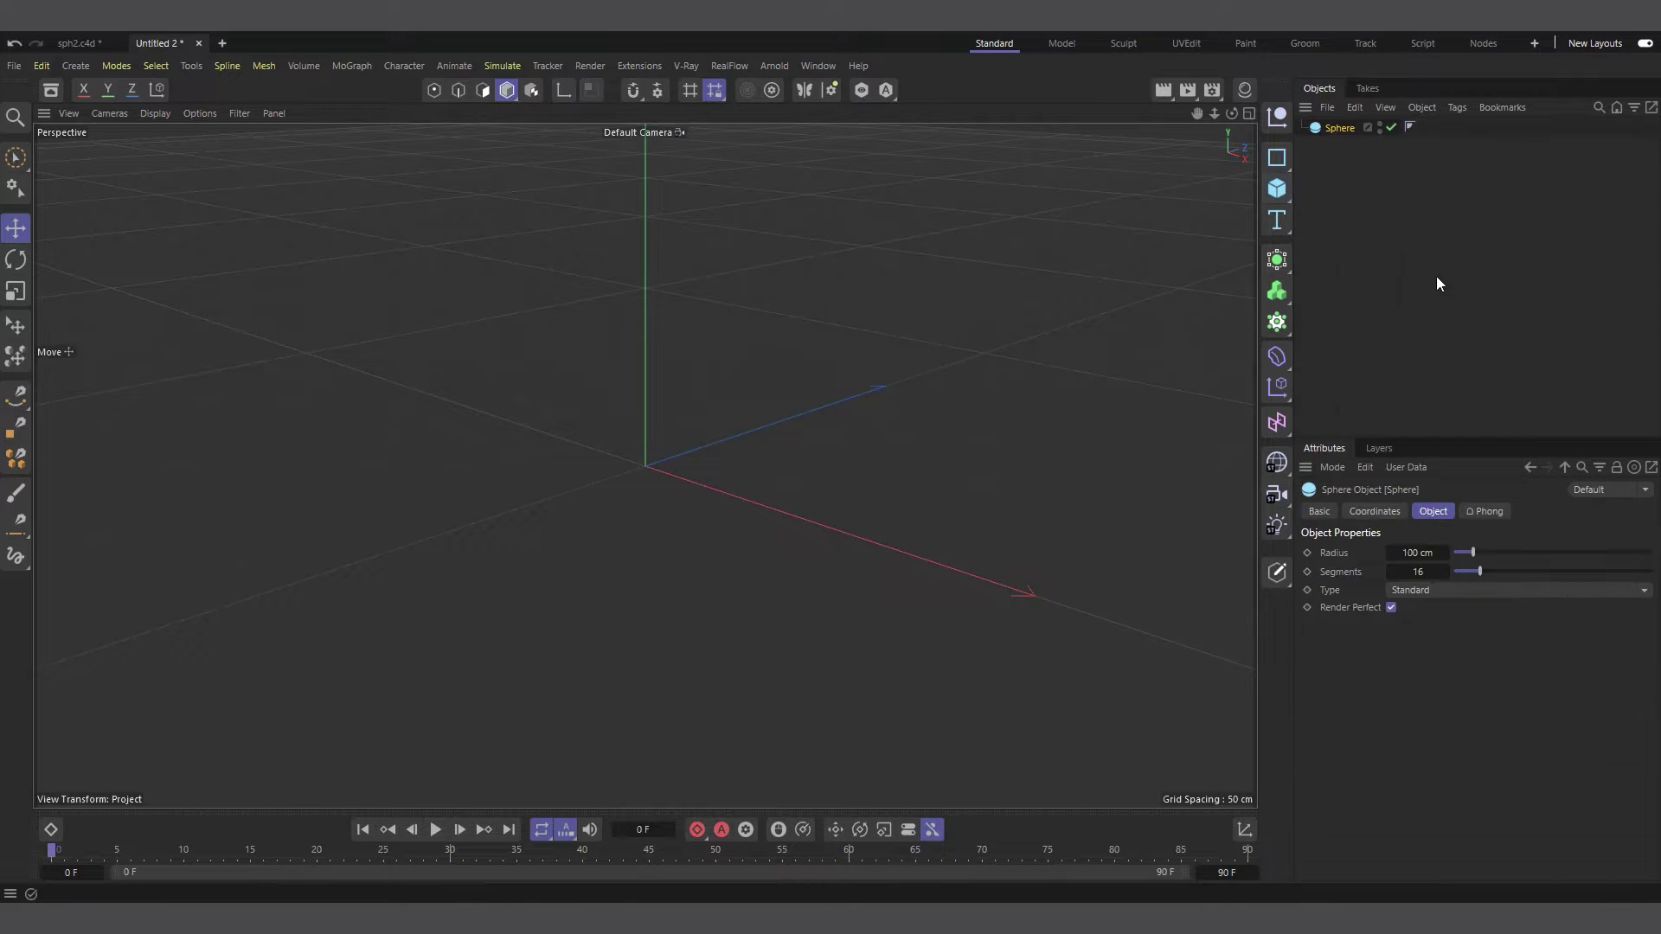
{"action": "double_click", "coordinate": [1416, 550]}
{"action": "type", "text": "10"}
{"action": "key", "text": "Return"}
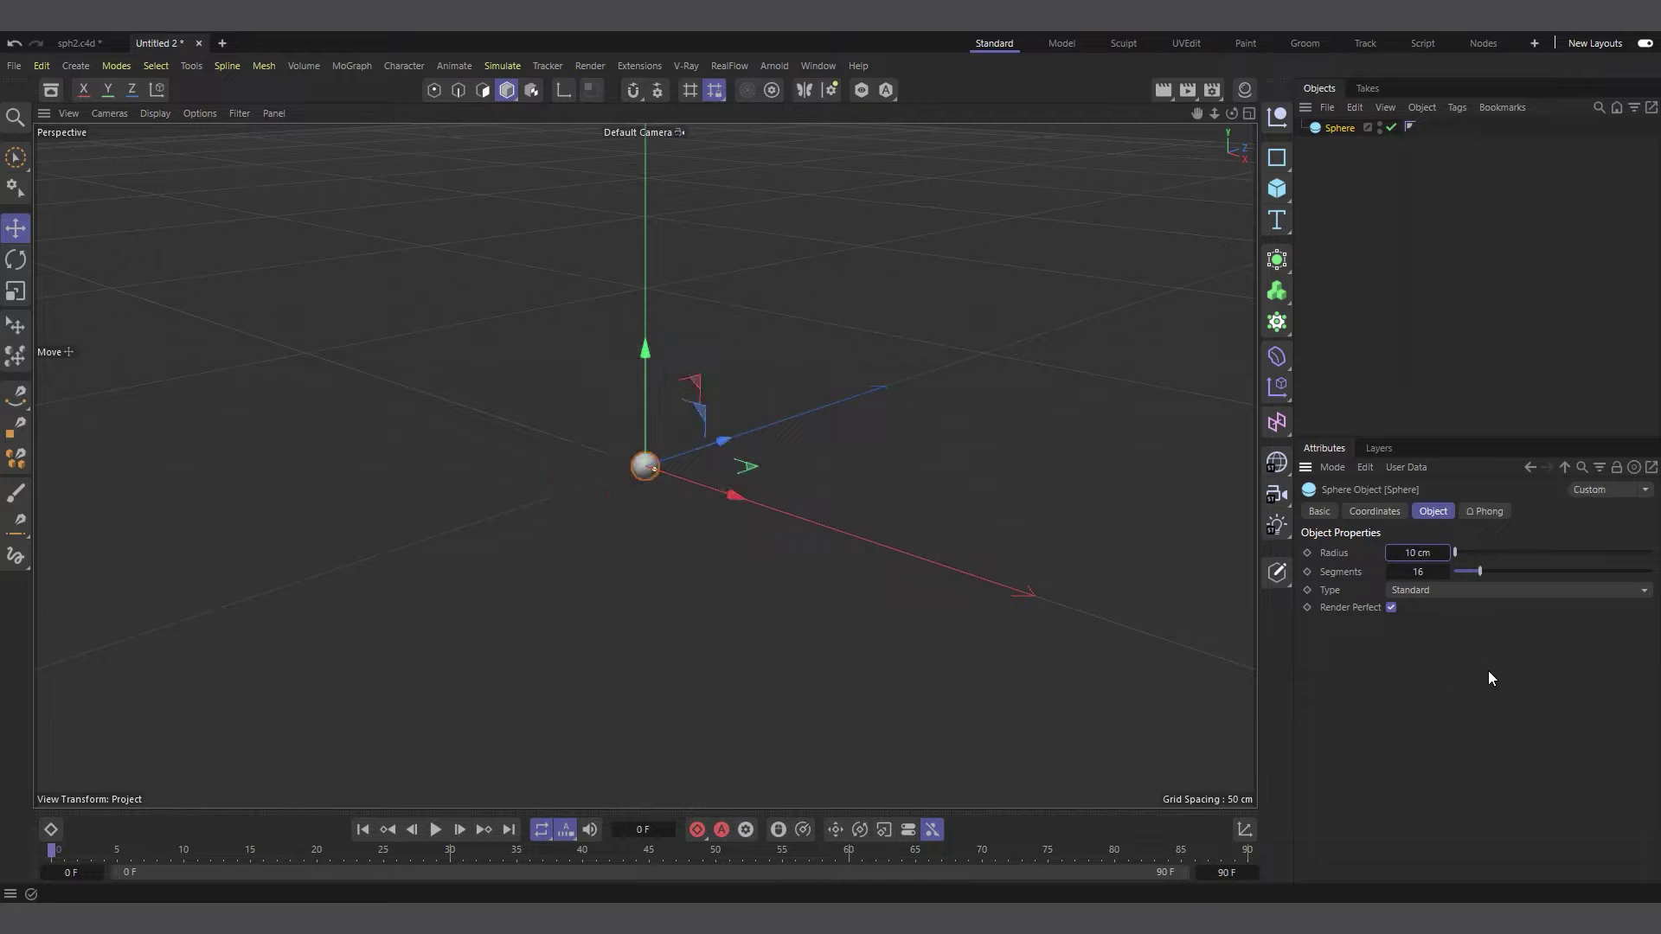
Add a Cloner to the scene and make the 10 cm sphere its child.
{"action": "left_click_drag", "start_coordinate": [1282, 322], "coordinate": [1367, 348]}
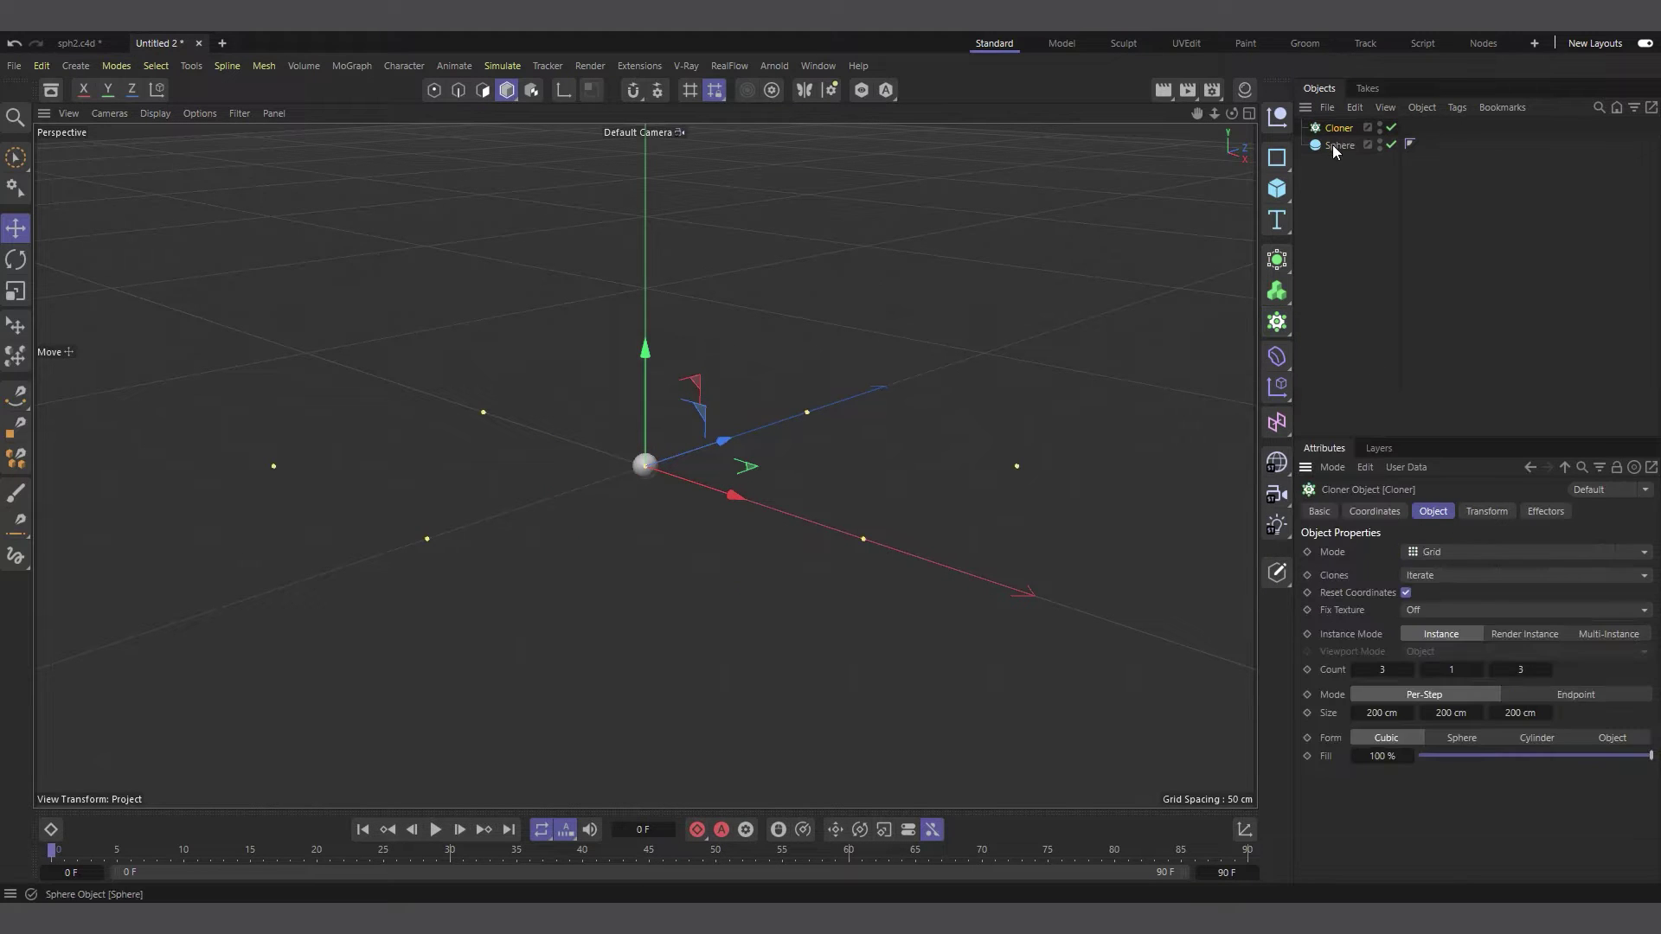
{"action": "left_click_drag", "start_coordinate": [1343, 133], "coordinate": [1341, 124]}
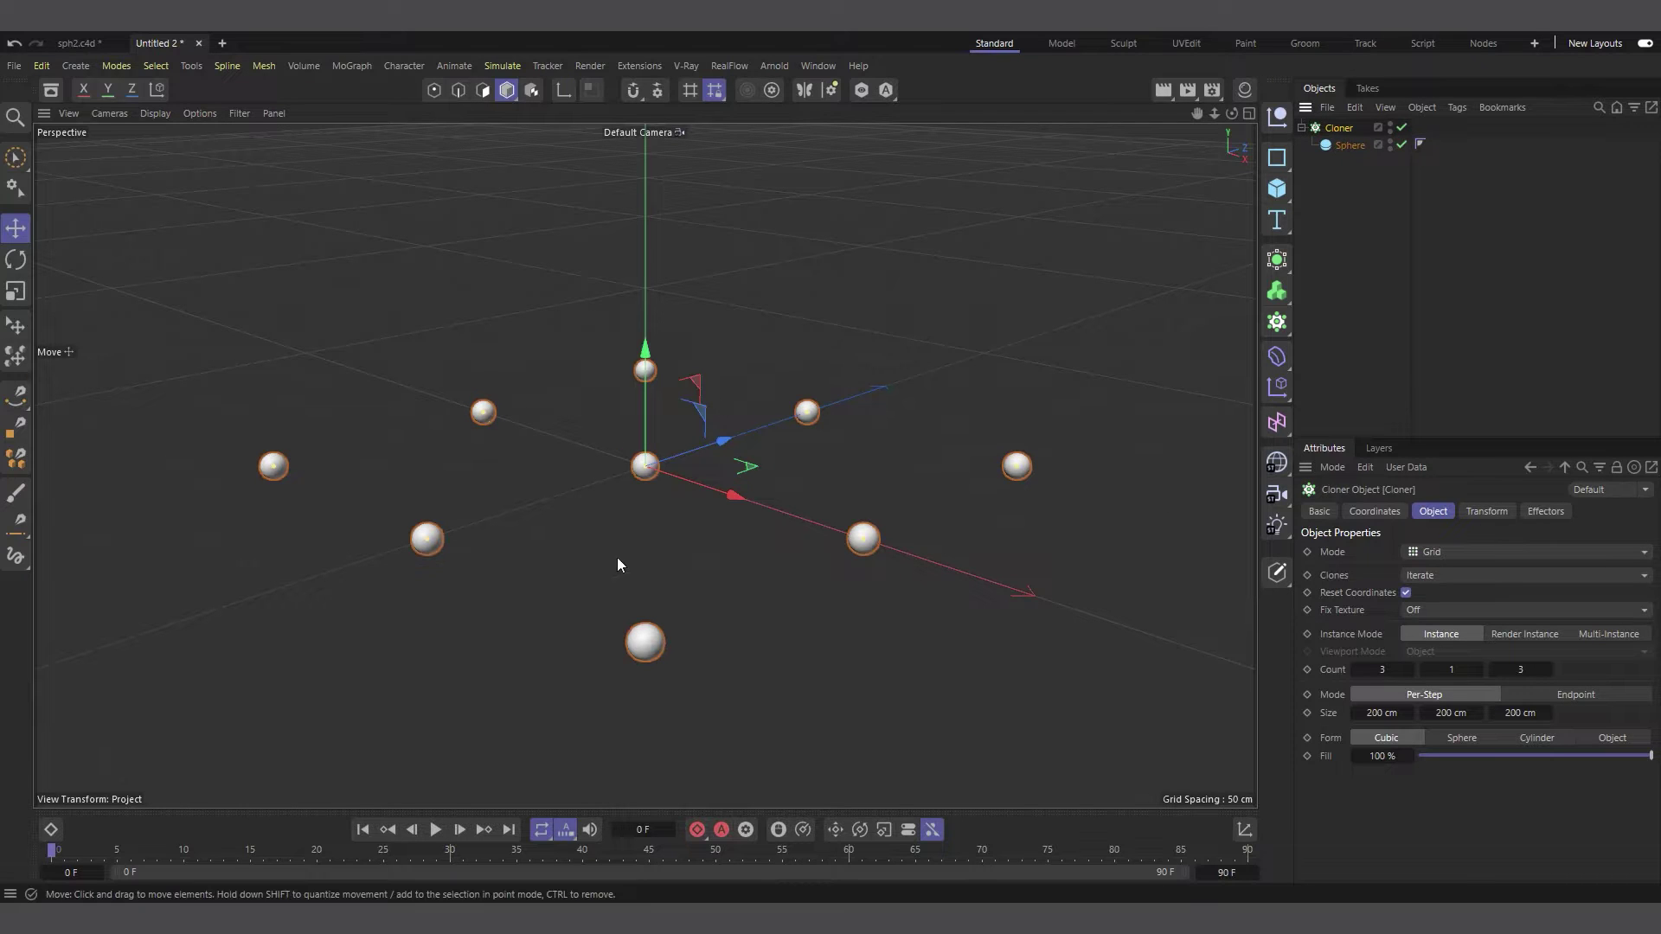
{"action": "left_click", "coordinate": [1279, 325]}
{"action": "left_click", "coordinate": [1399, 193]}
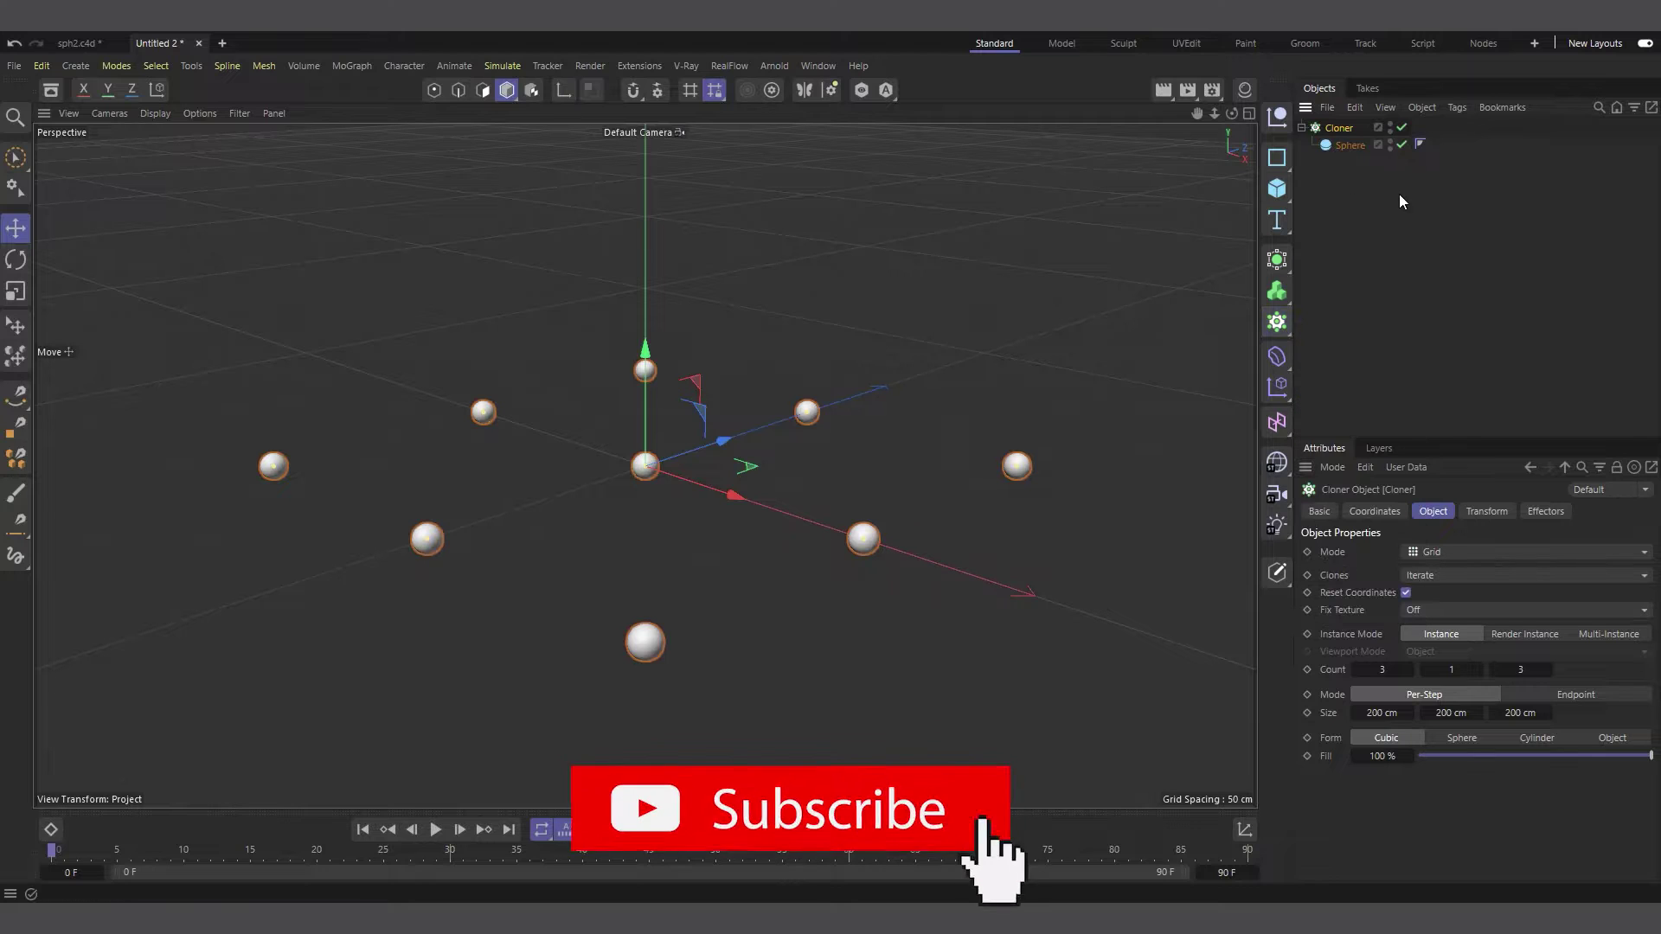
Add a second sphere outside the Cloner, set its radius to 4 cm, and collapse the Cloner's hierarchy.
{"action": "left_click", "coordinate": [1276, 188]}
{"action": "left_click", "coordinate": [1436, 277]}
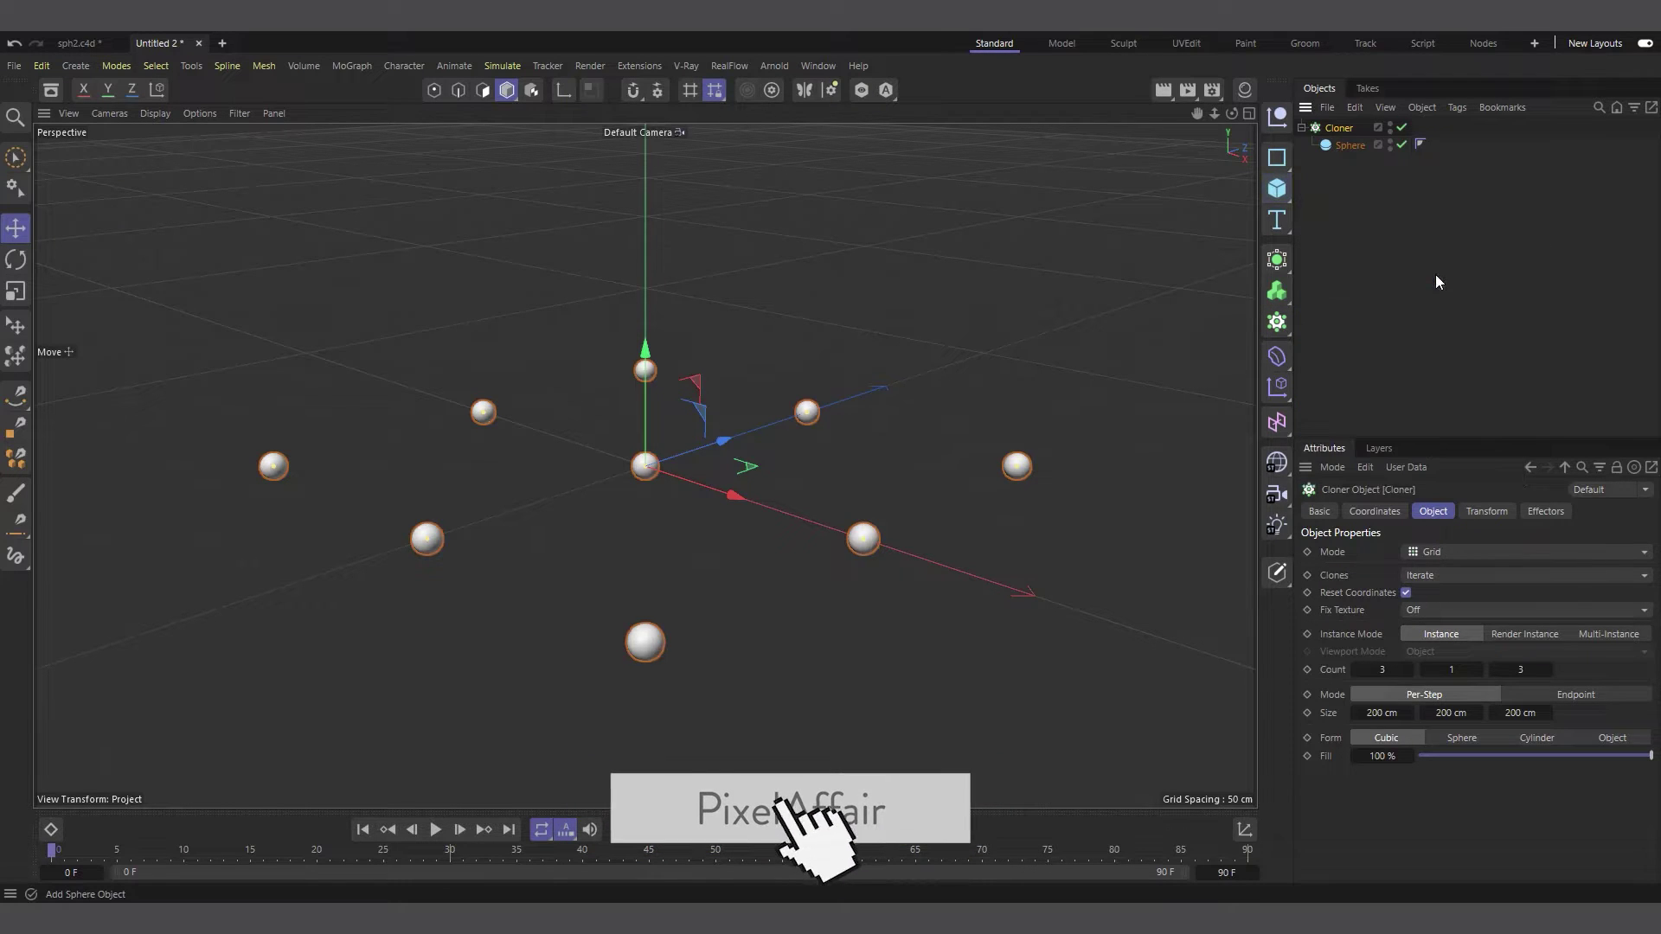
{"action": "left_click", "coordinate": [1419, 552]}
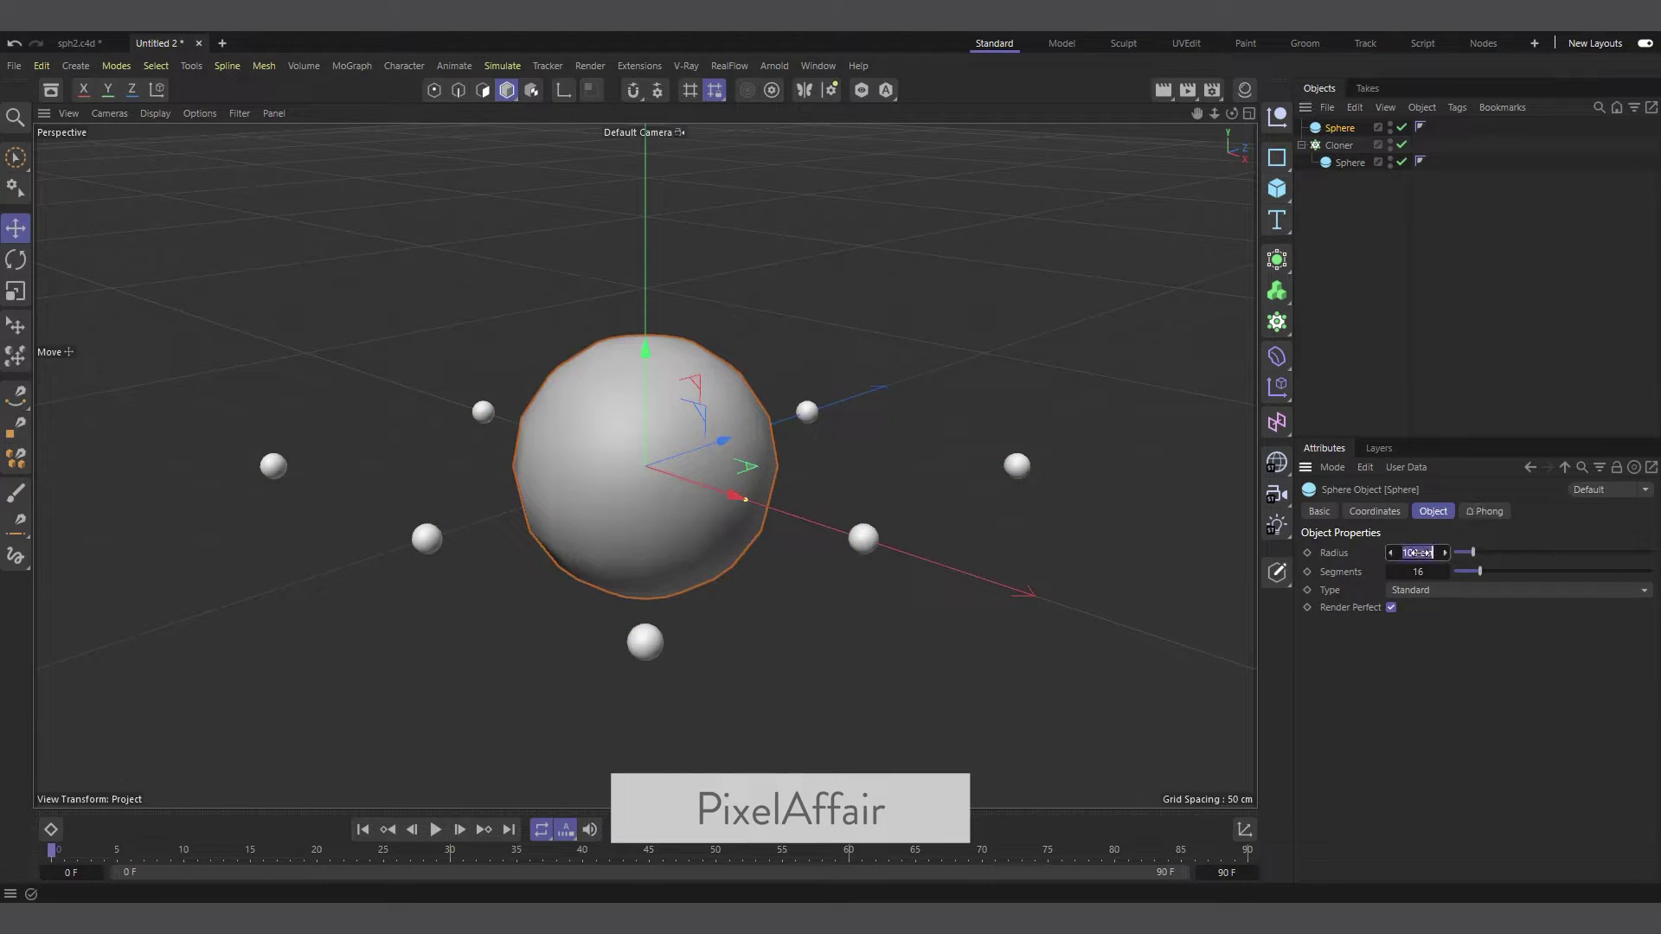
{"action": "type", "text": "4"}
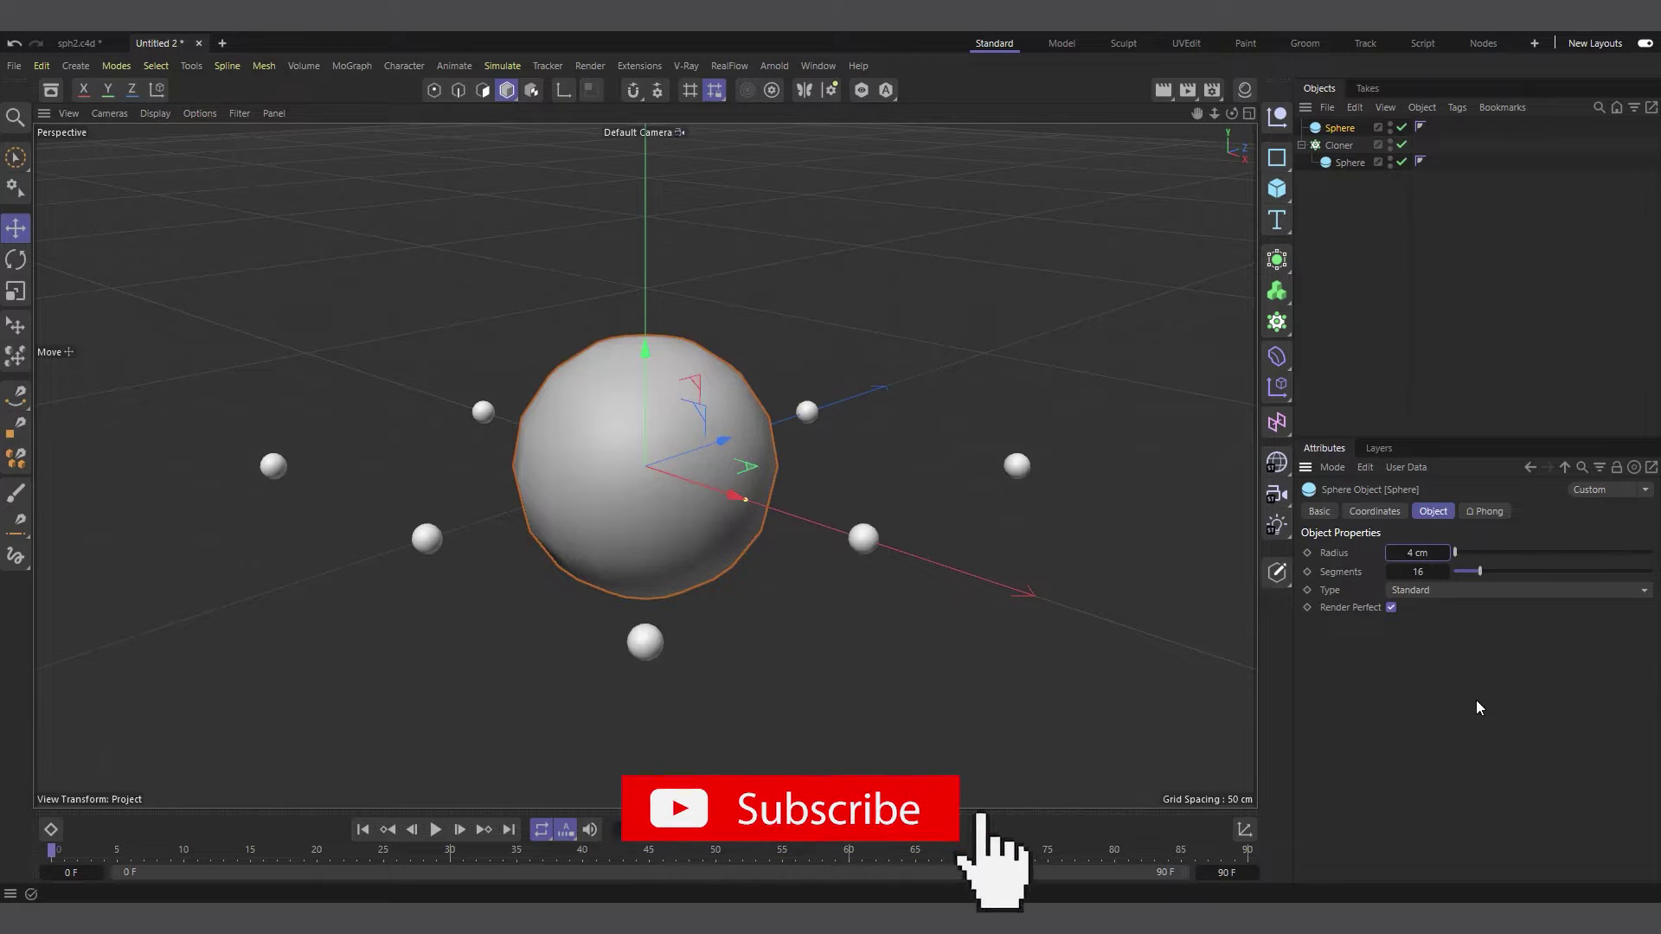
{"action": "key", "text": "Return"}
{"action": "left_click", "coordinate": [1302, 145]}
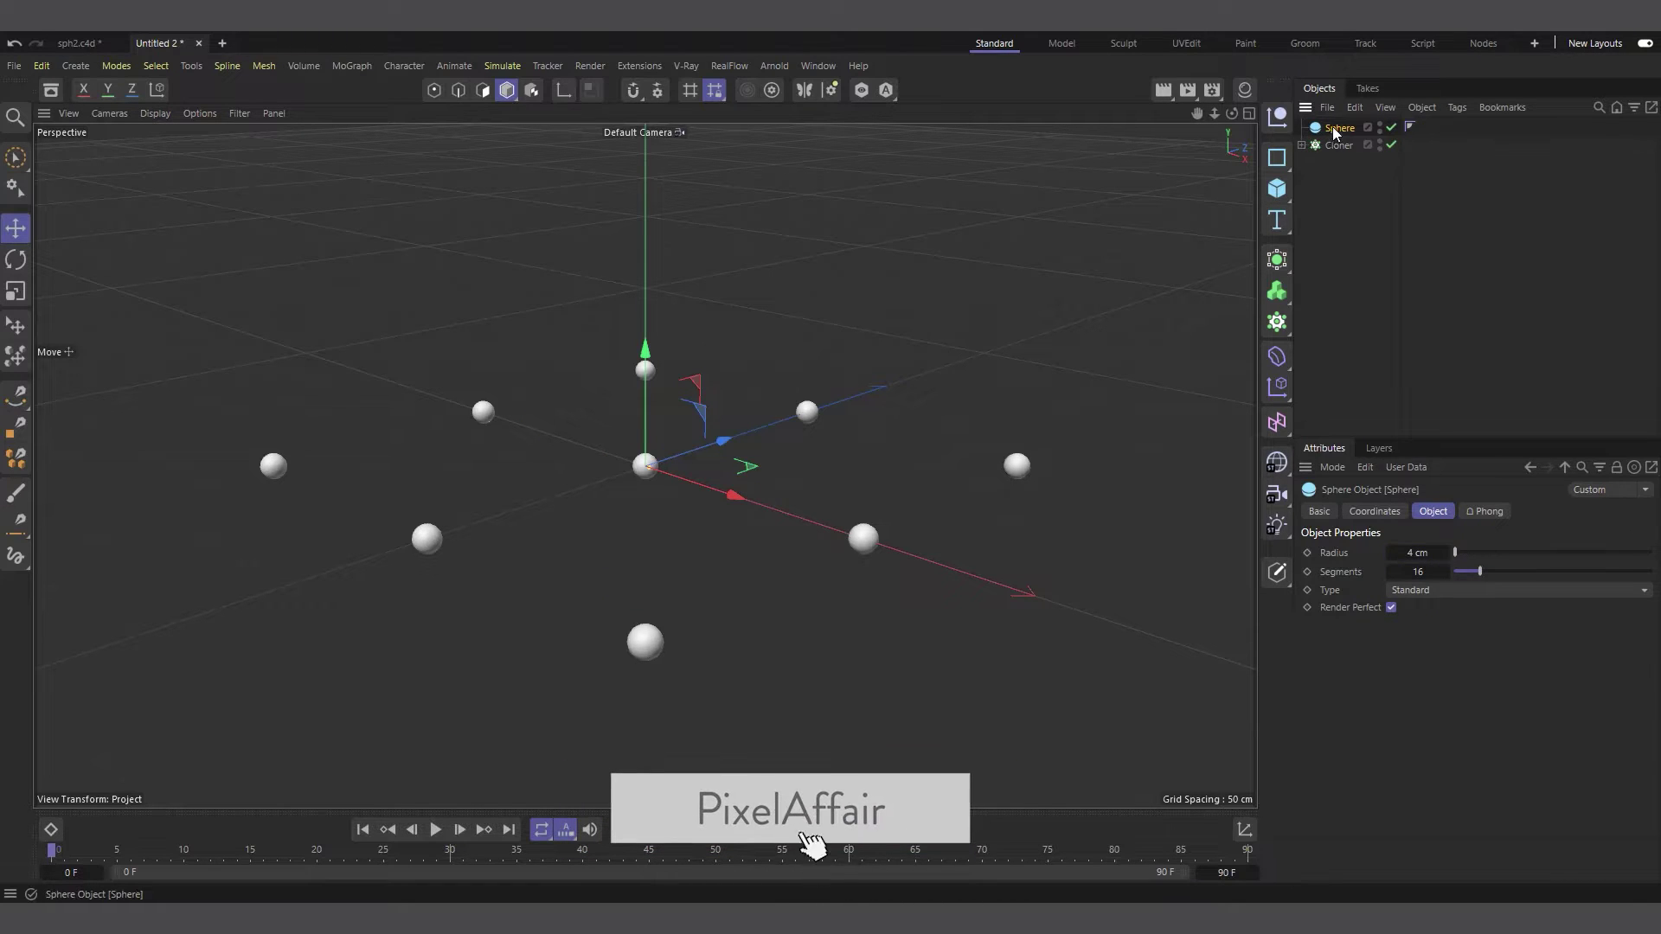
Change the standalone sphere's type to Icosahedron and enlarge its radius to 146 cm.
{"action": "left_click", "coordinate": [1419, 590]}
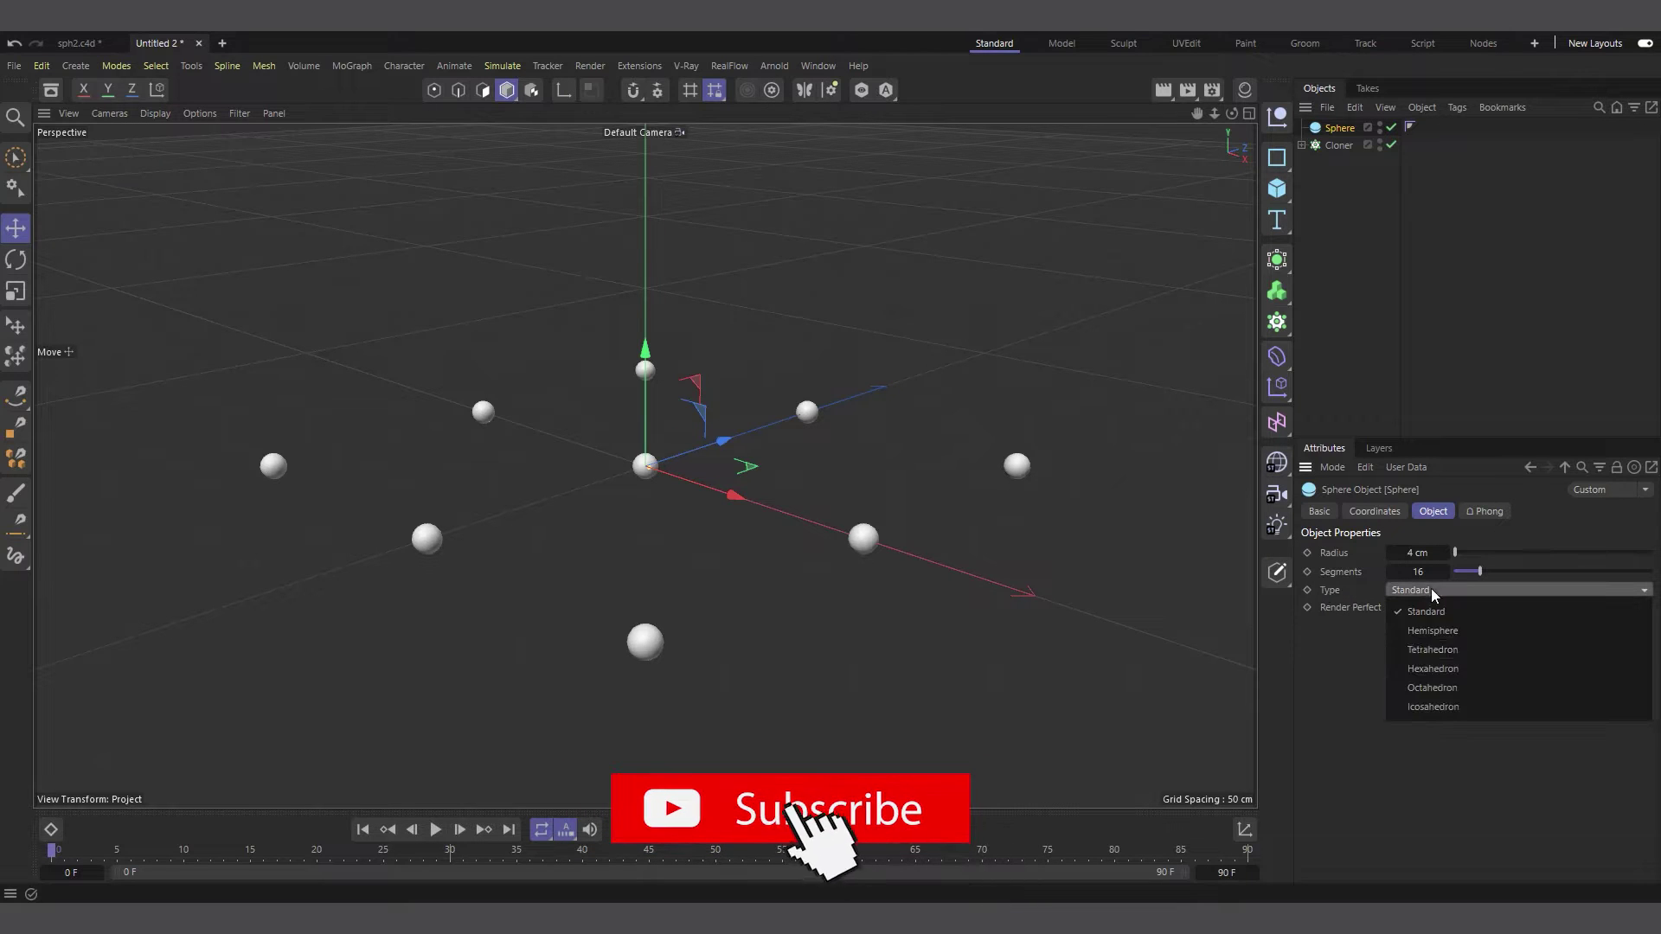
{"action": "left_click", "coordinate": [1445, 709]}
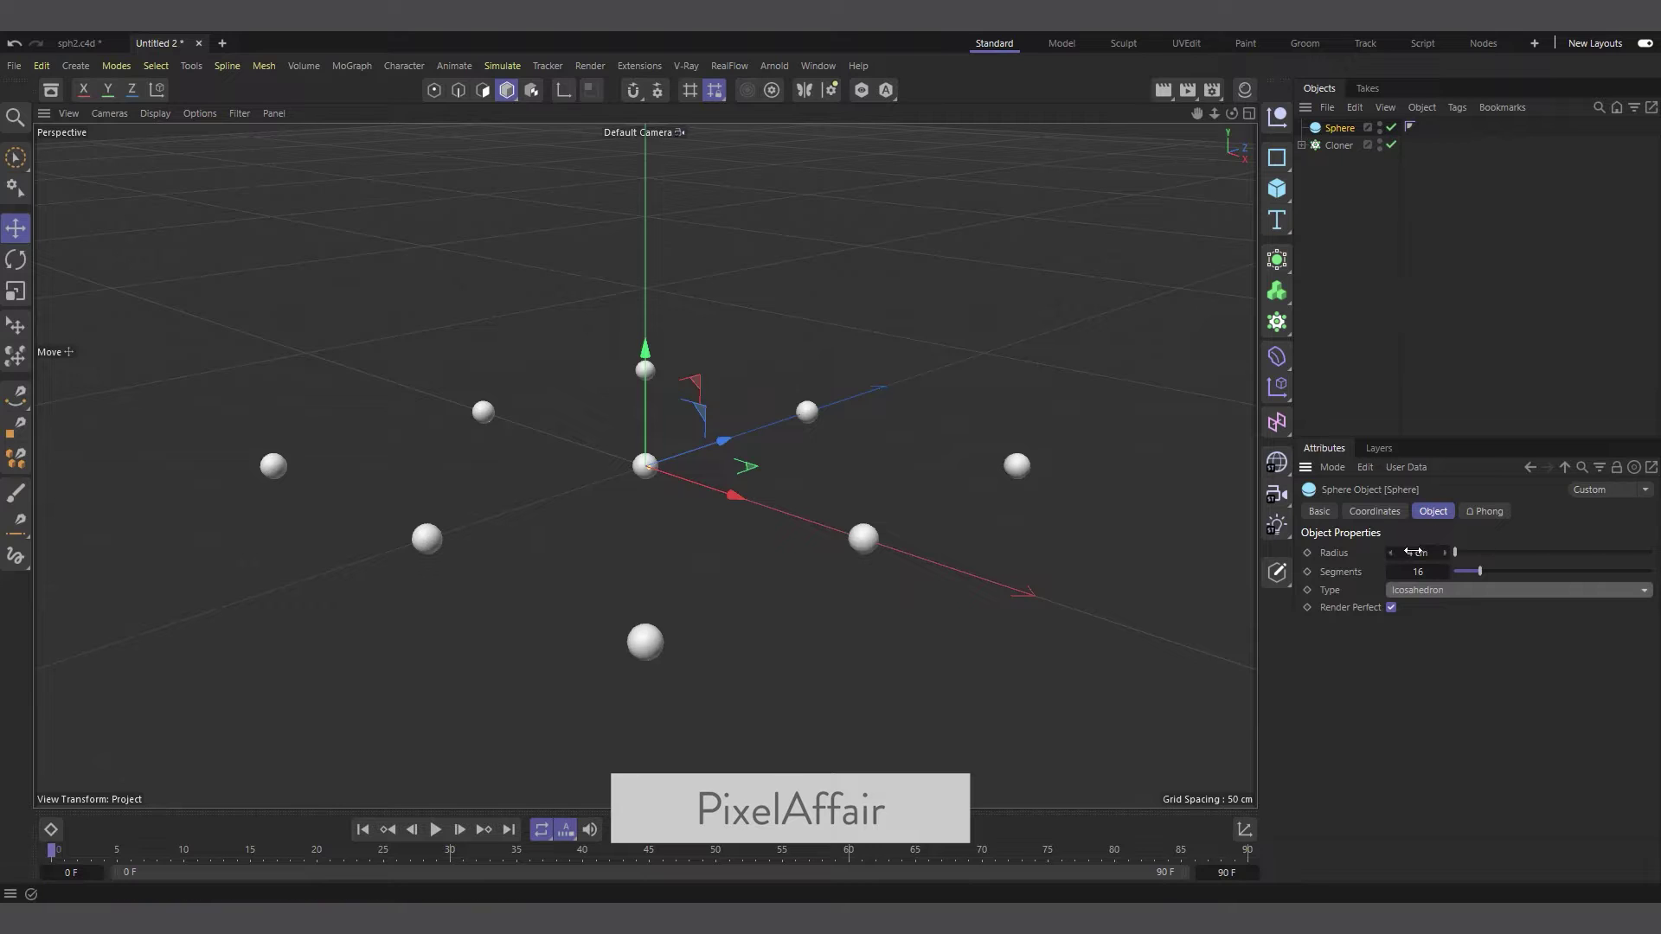
{"action": "left_click_drag", "start_coordinate": [1415, 552], "coordinate": [1493, 552]}
Display the viewport in Gouraud Shading (Lines) and set the standalone sphere's radius to 4 cm.
{"action": "left_click", "coordinate": [154, 114]}
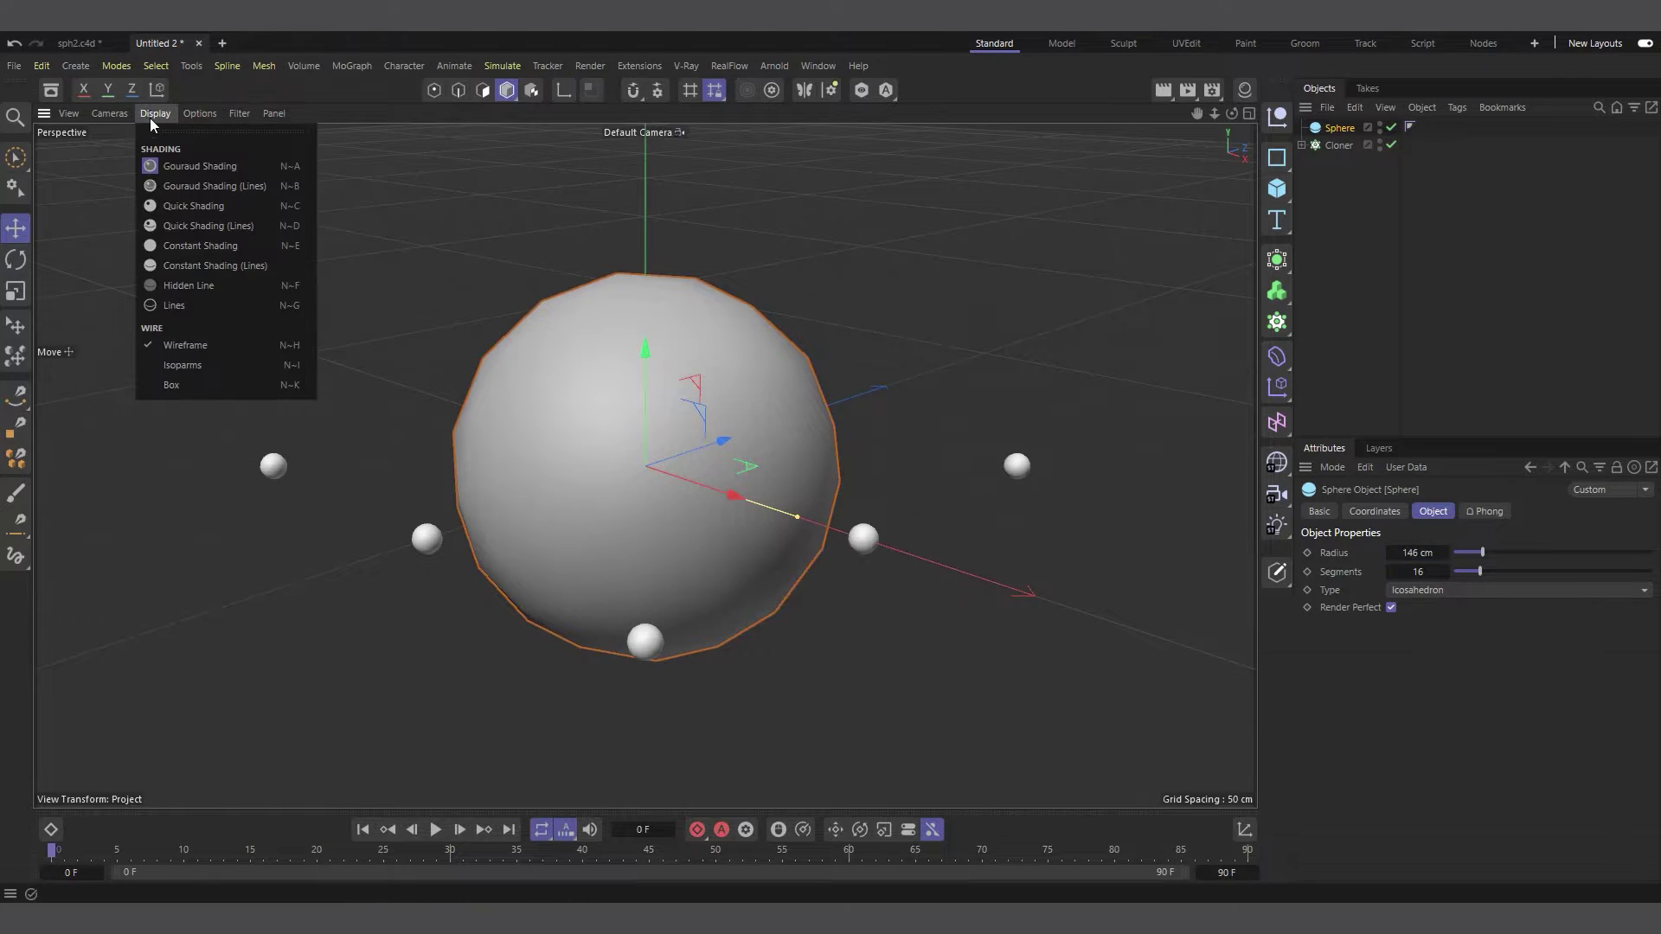
{"action": "left_click", "coordinate": [194, 187]}
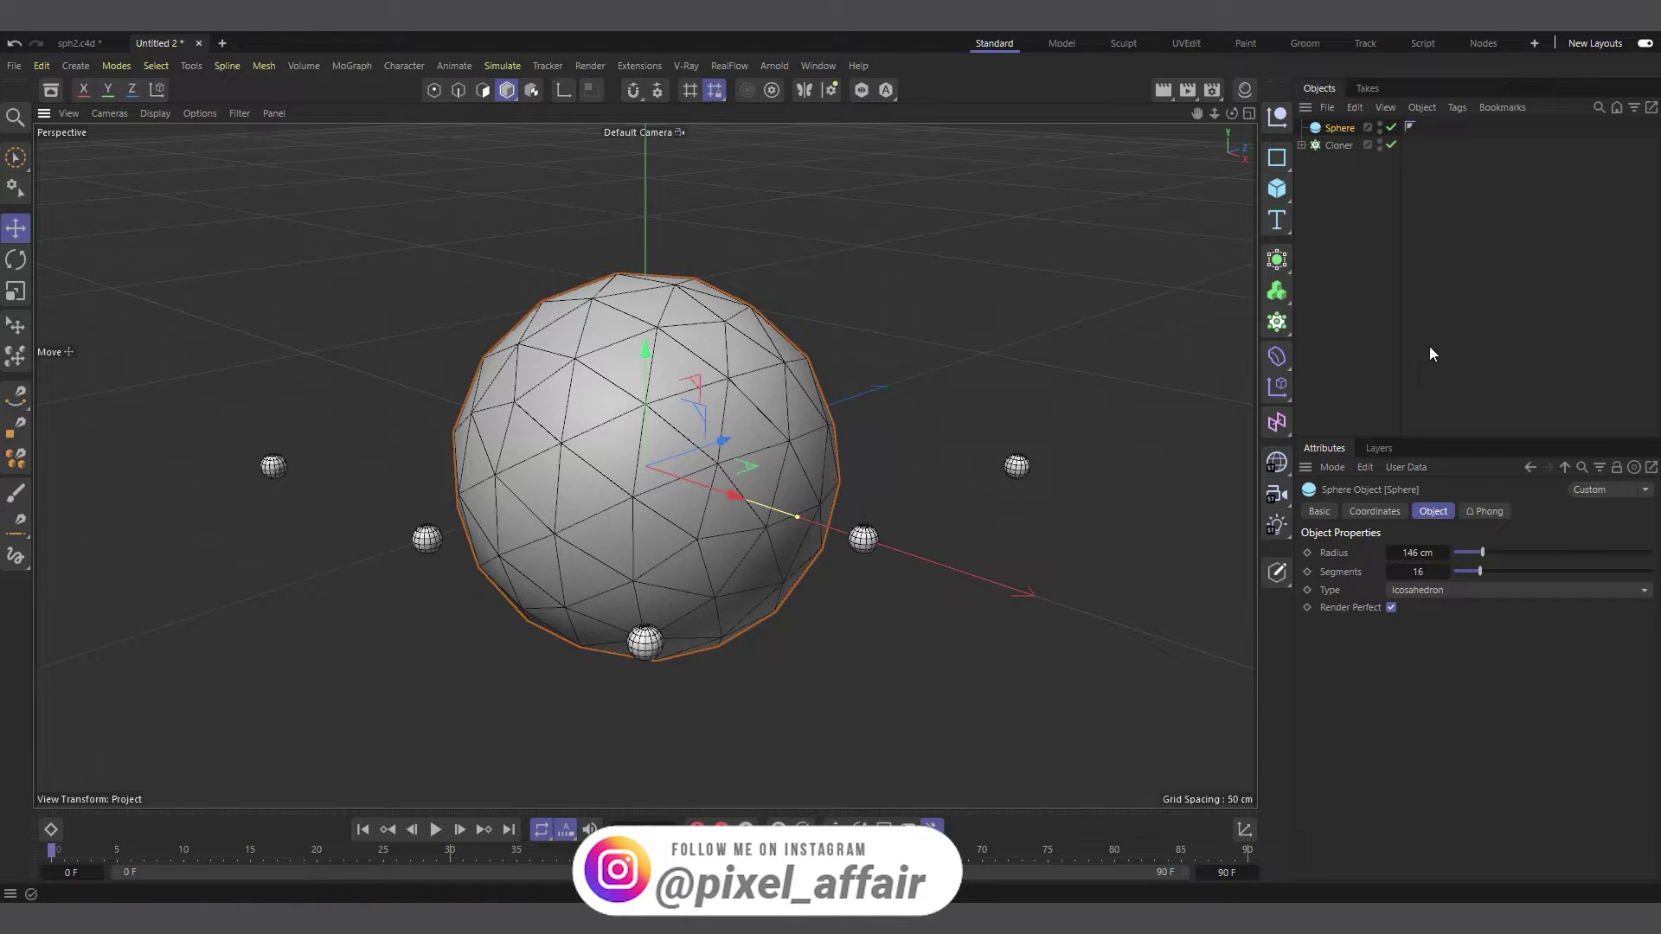
{"action": "left_click", "coordinate": [1415, 552]}
{"action": "type", "text": "4"}
{"action": "key", "text": "Return"}
Set the Cloner's mode to Object and assign the standalone sphere as the object to clone onto.
{"action": "left_click", "coordinate": [1337, 145]}
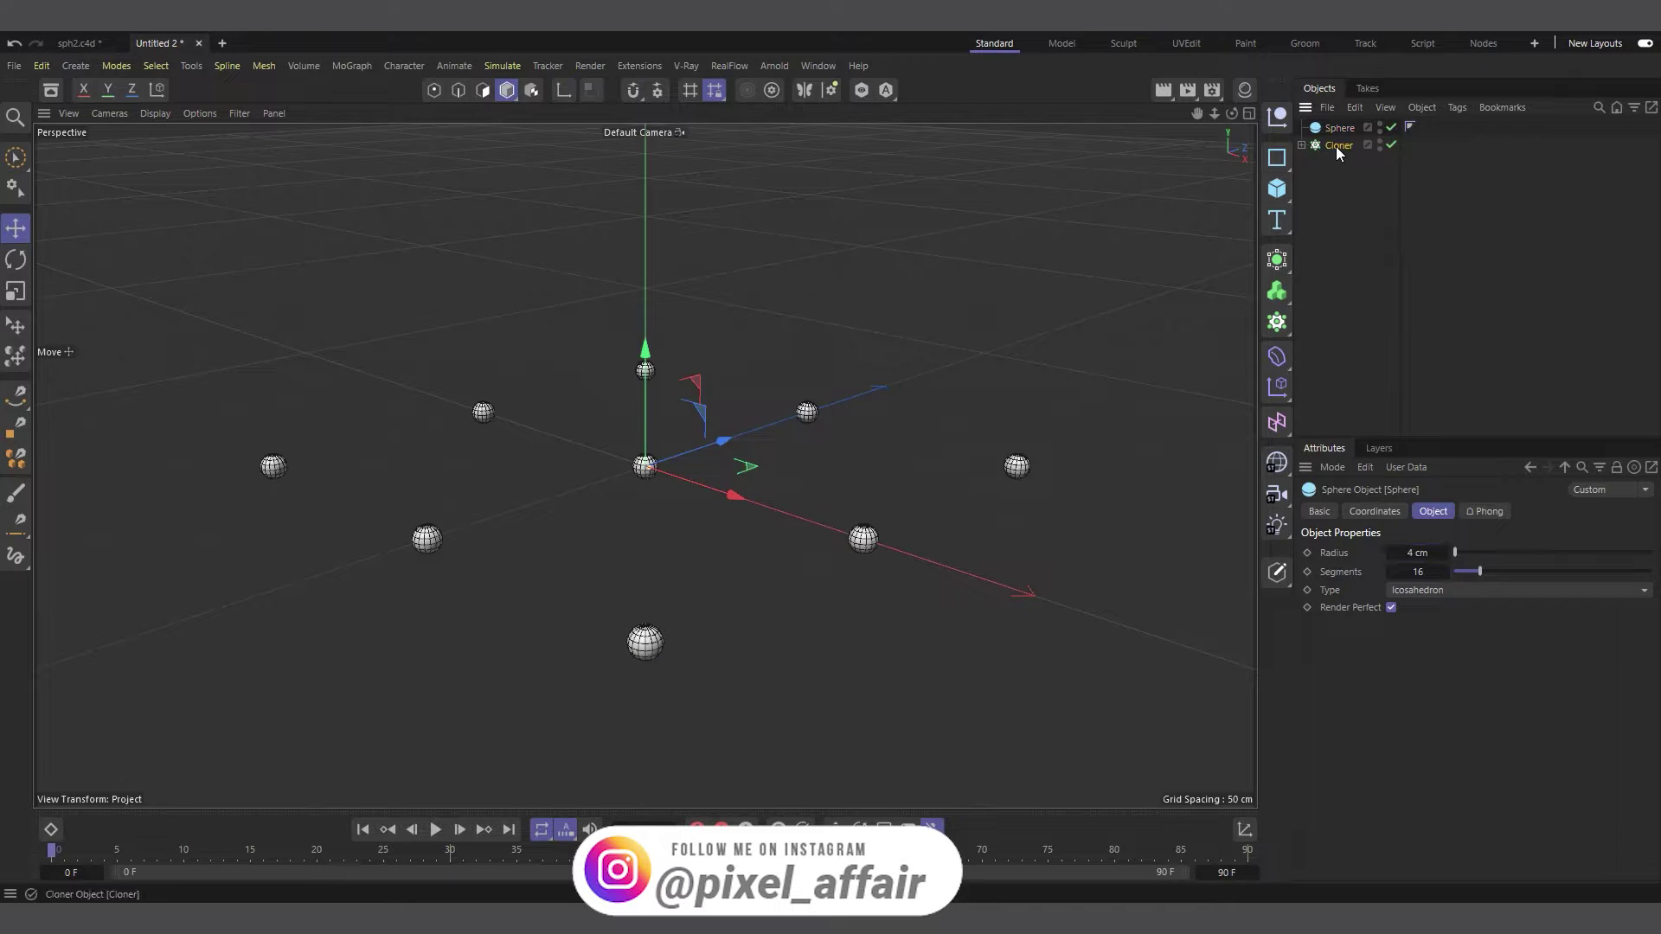
{"action": "left_click", "coordinate": [1474, 553]}
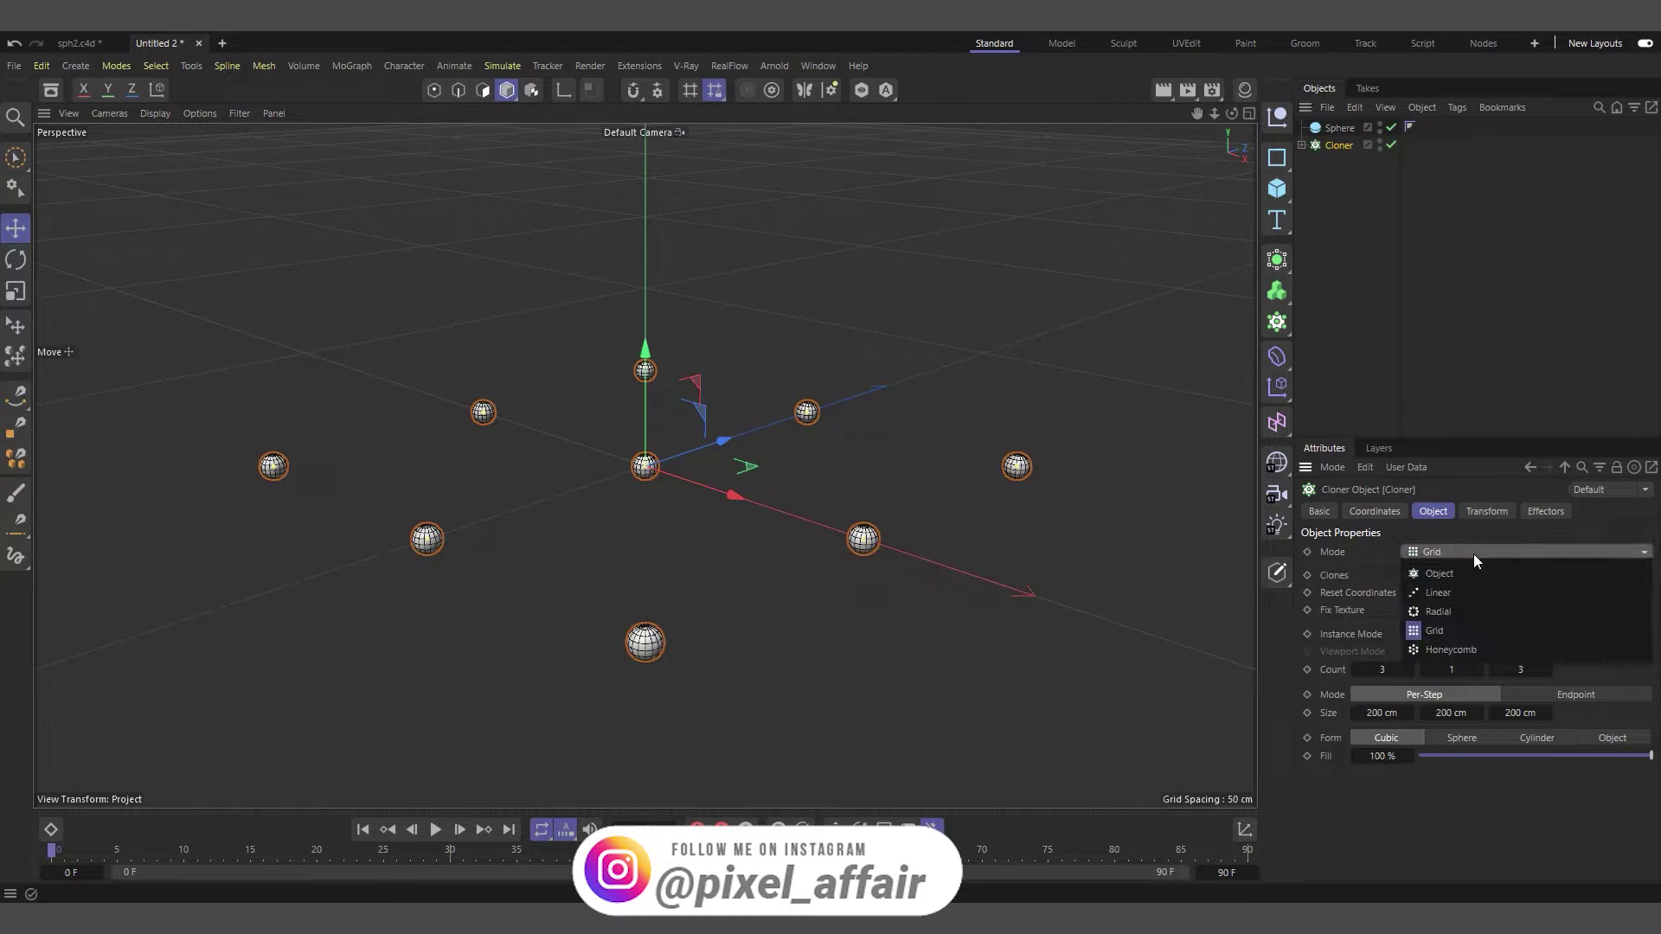
{"action": "left_click", "coordinate": [1466, 571]}
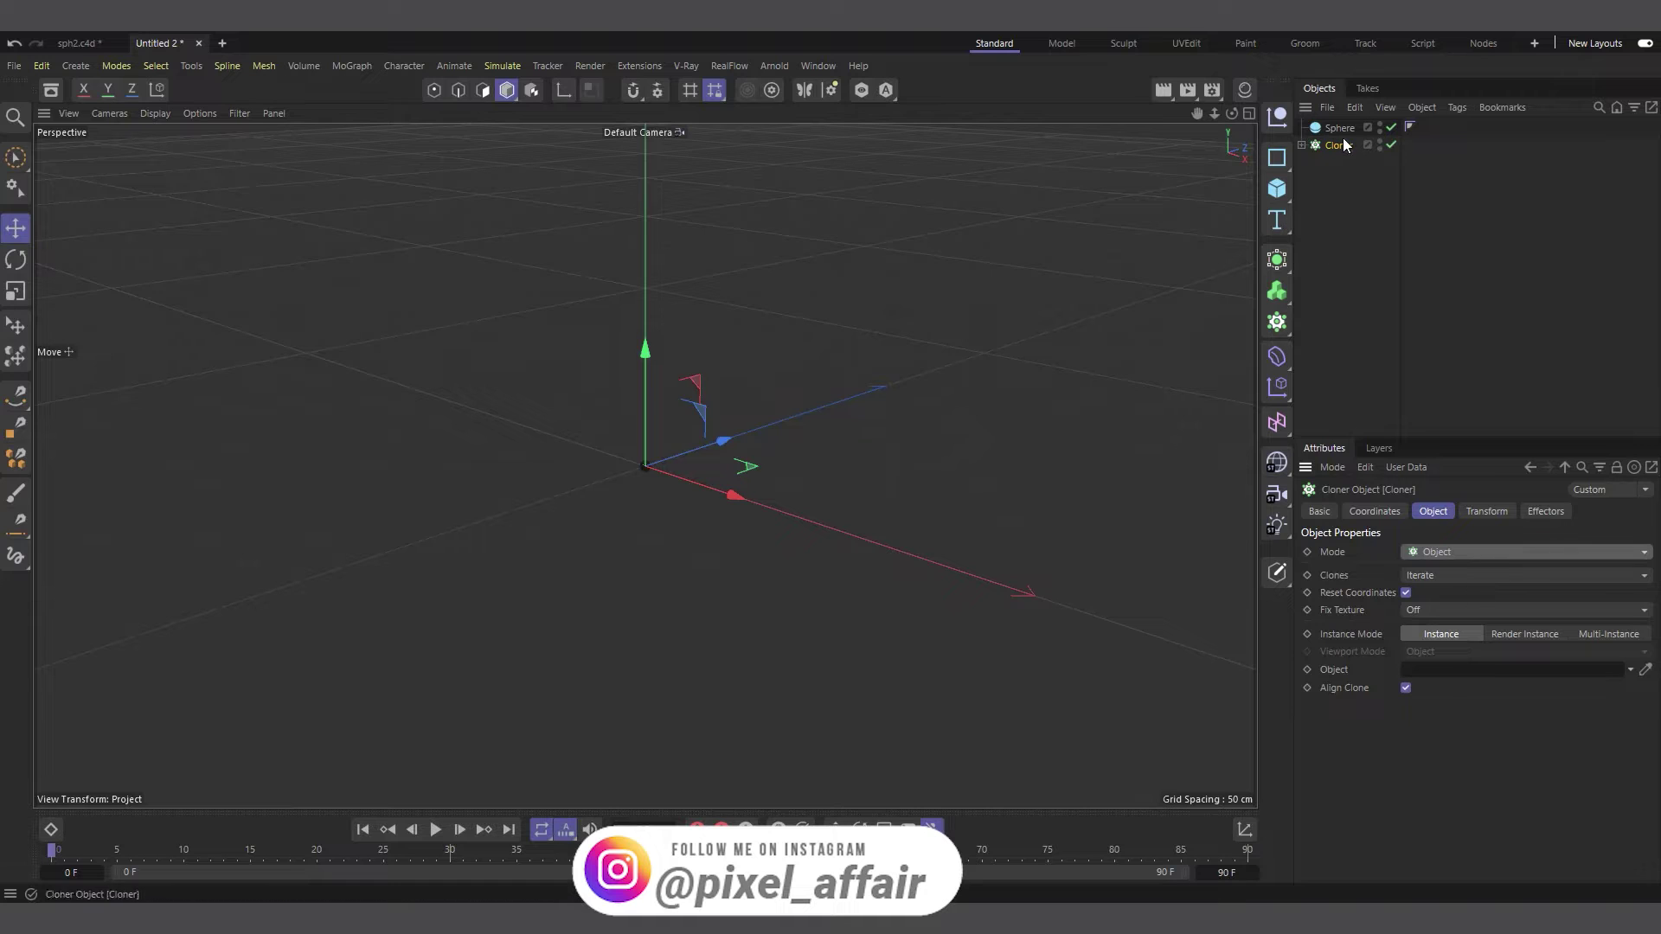
{"action": "left_click_drag", "start_coordinate": [1343, 127], "coordinate": [1466, 683]}
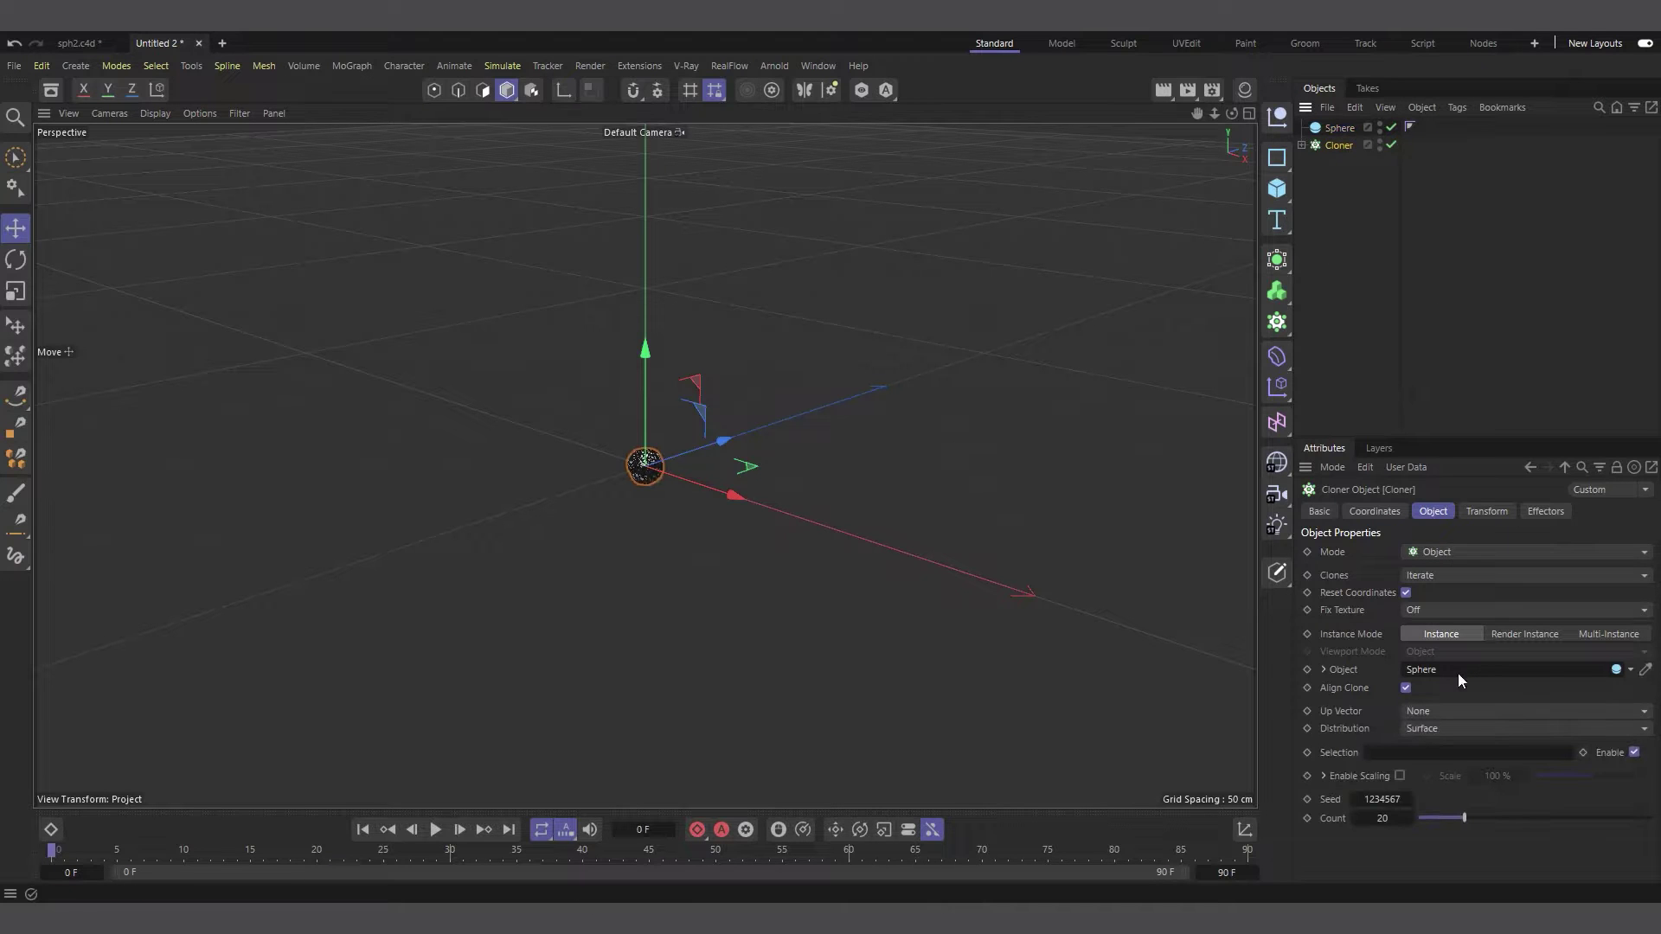
Set the standalone icosahedron sphere's segments to 8.
{"action": "scroll", "coordinate": [674, 497], "scroll_direction": "up", "scroll_amount": 3}
{"action": "scroll", "coordinate": [675, 490], "scroll_direction": "up", "scroll_amount": 3}
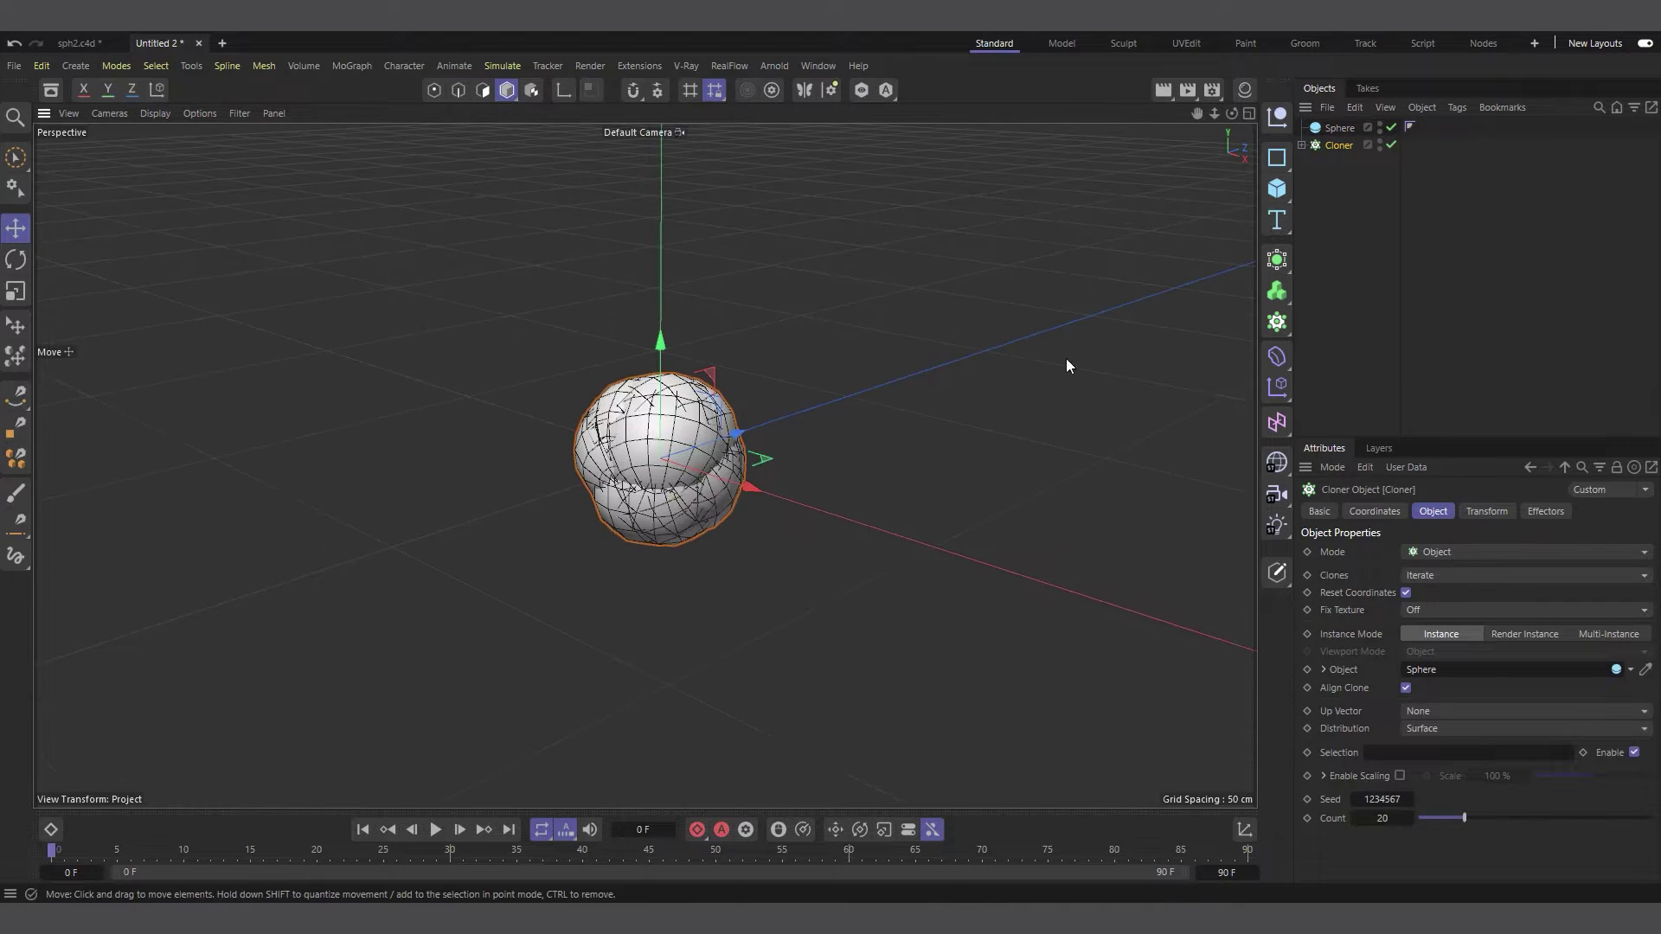
{"action": "scroll", "coordinate": [552, 578], "scroll_direction": "down", "scroll_amount": 4}
{"action": "scroll", "coordinate": [587, 551], "scroll_direction": "up", "scroll_amount": 2}
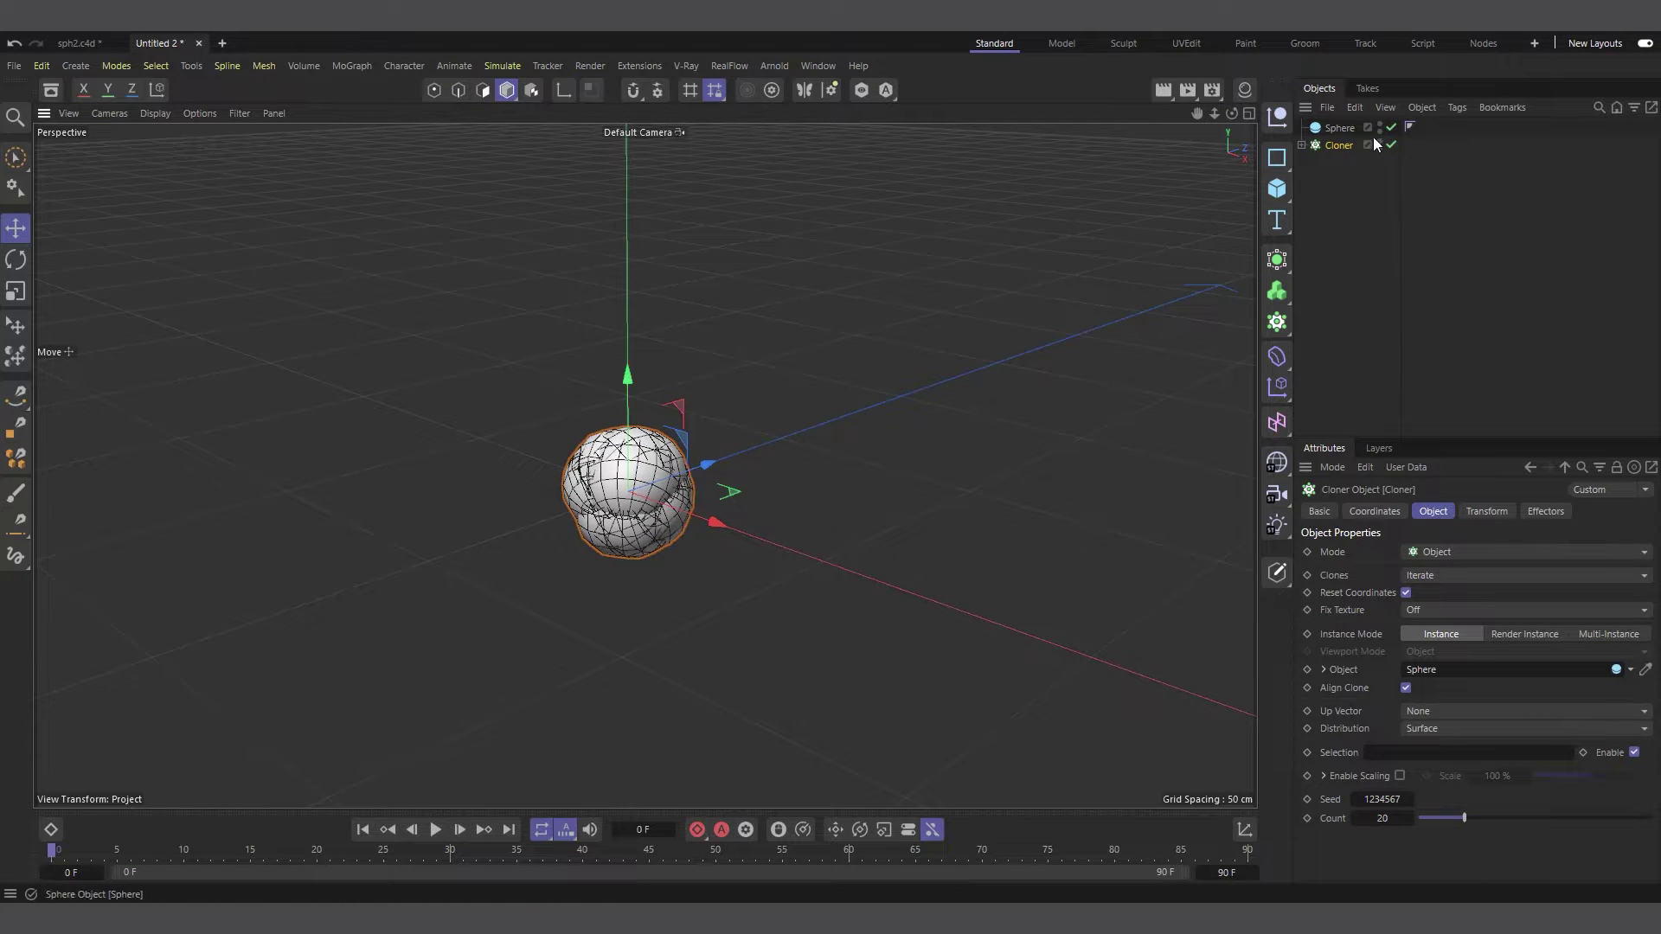
{"action": "left_click", "coordinate": [1339, 130]}
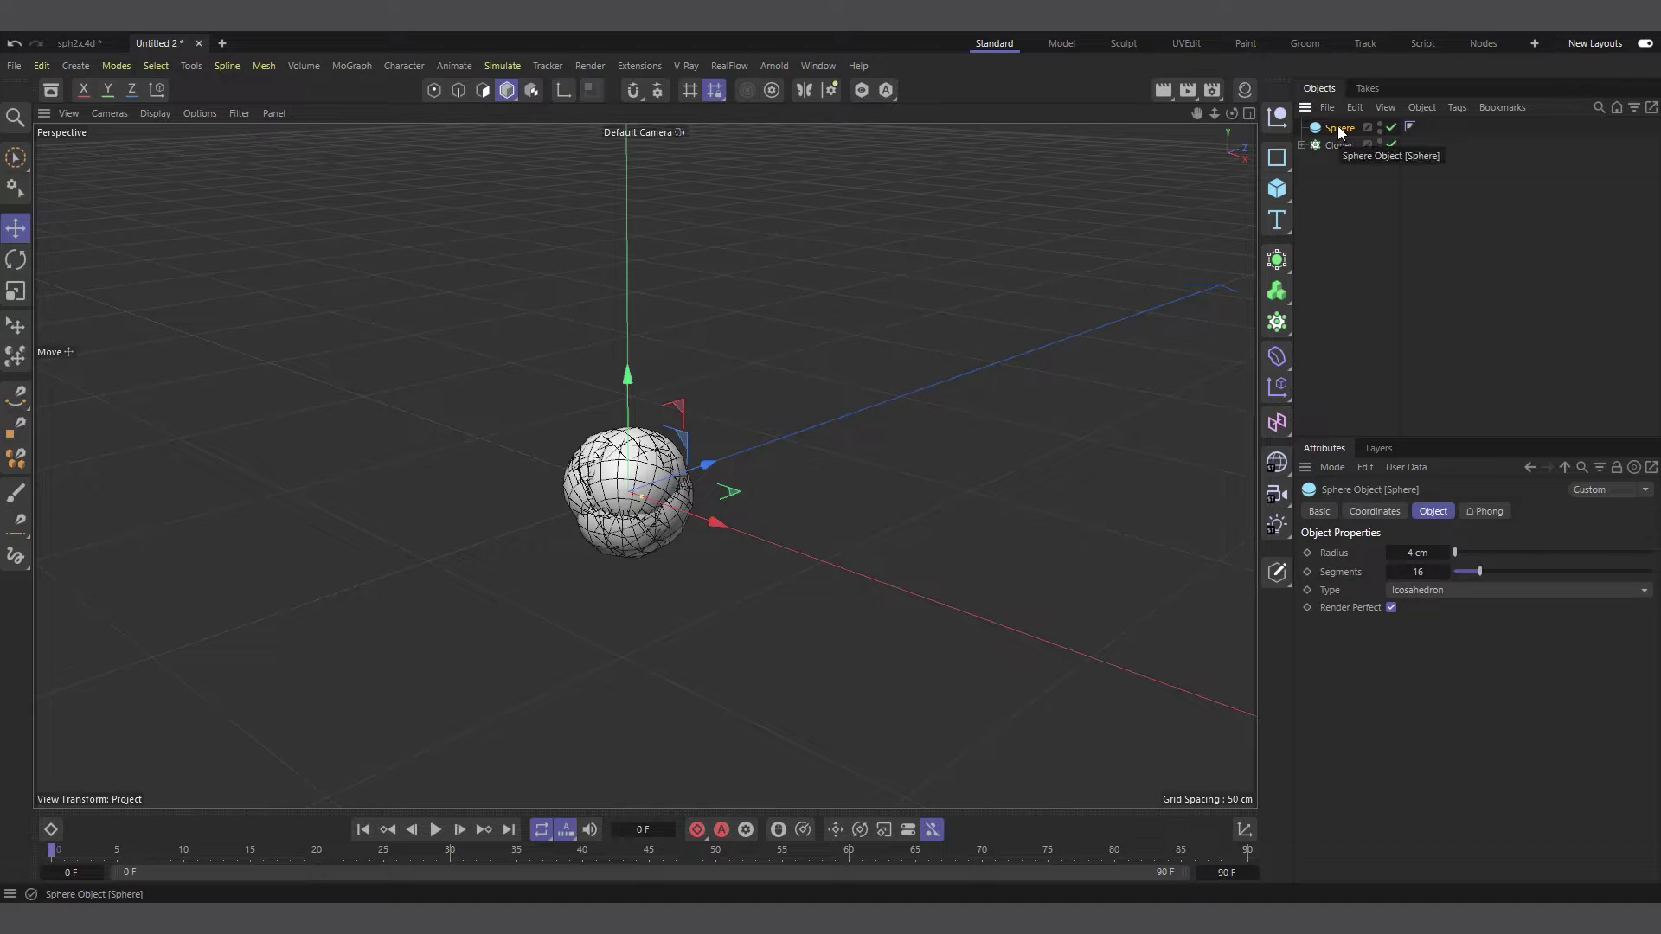
{"action": "left_click", "coordinate": [1424, 572]}
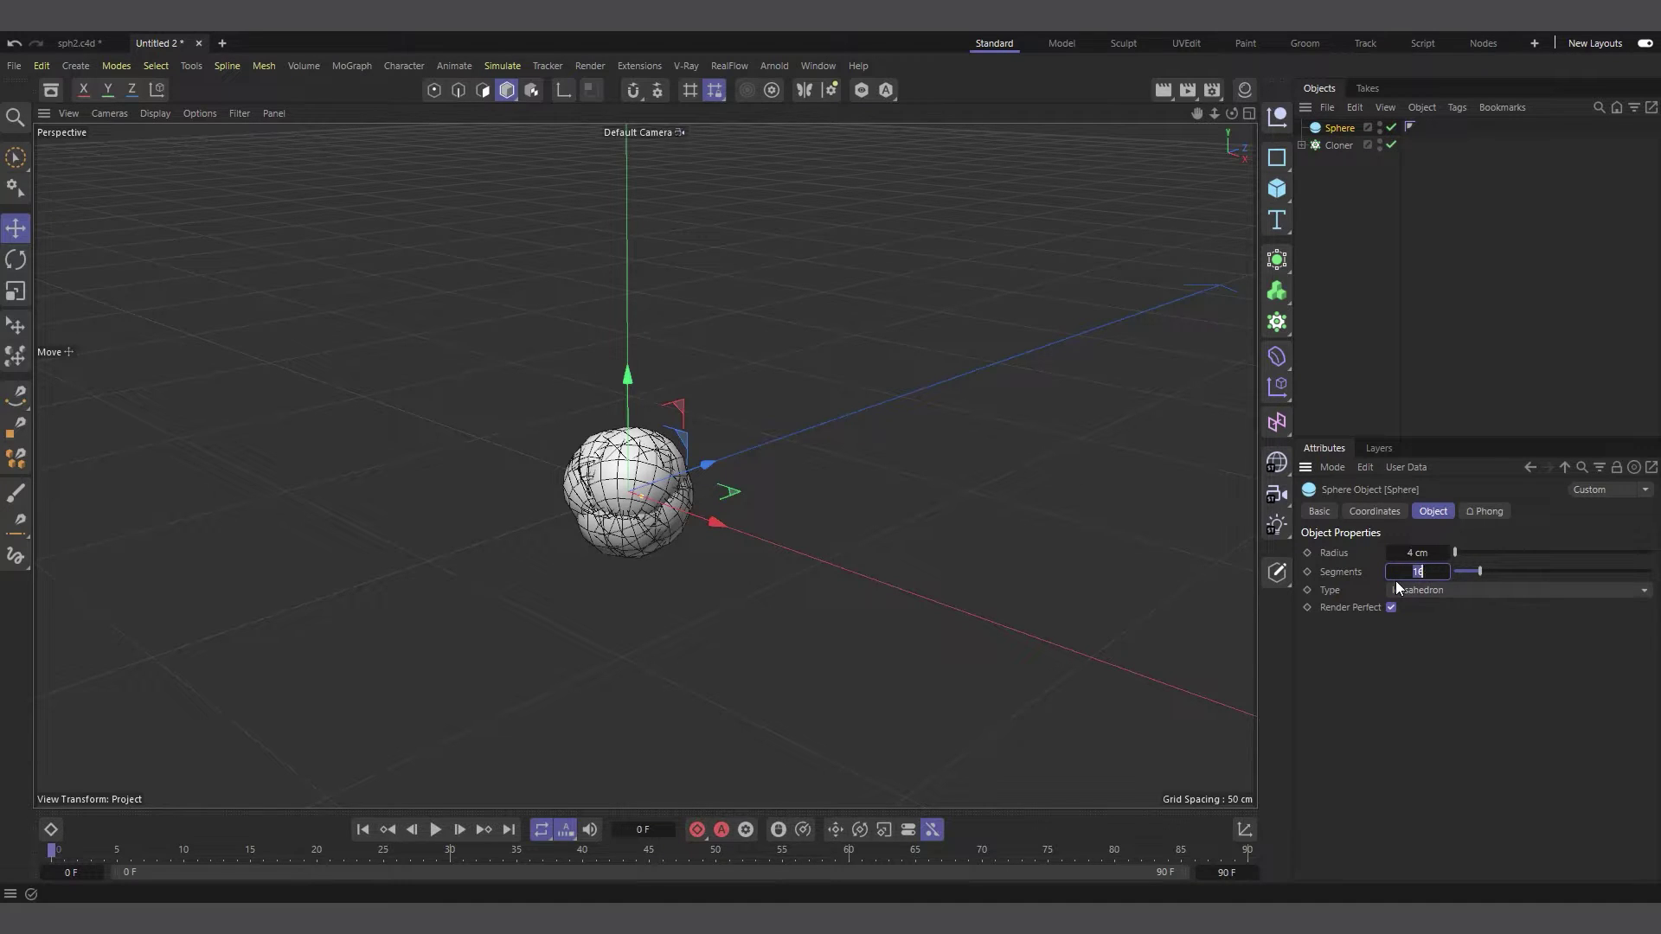
{"action": "type", "text": "8"}
{"action": "left_click", "coordinate": [1444, 694]}
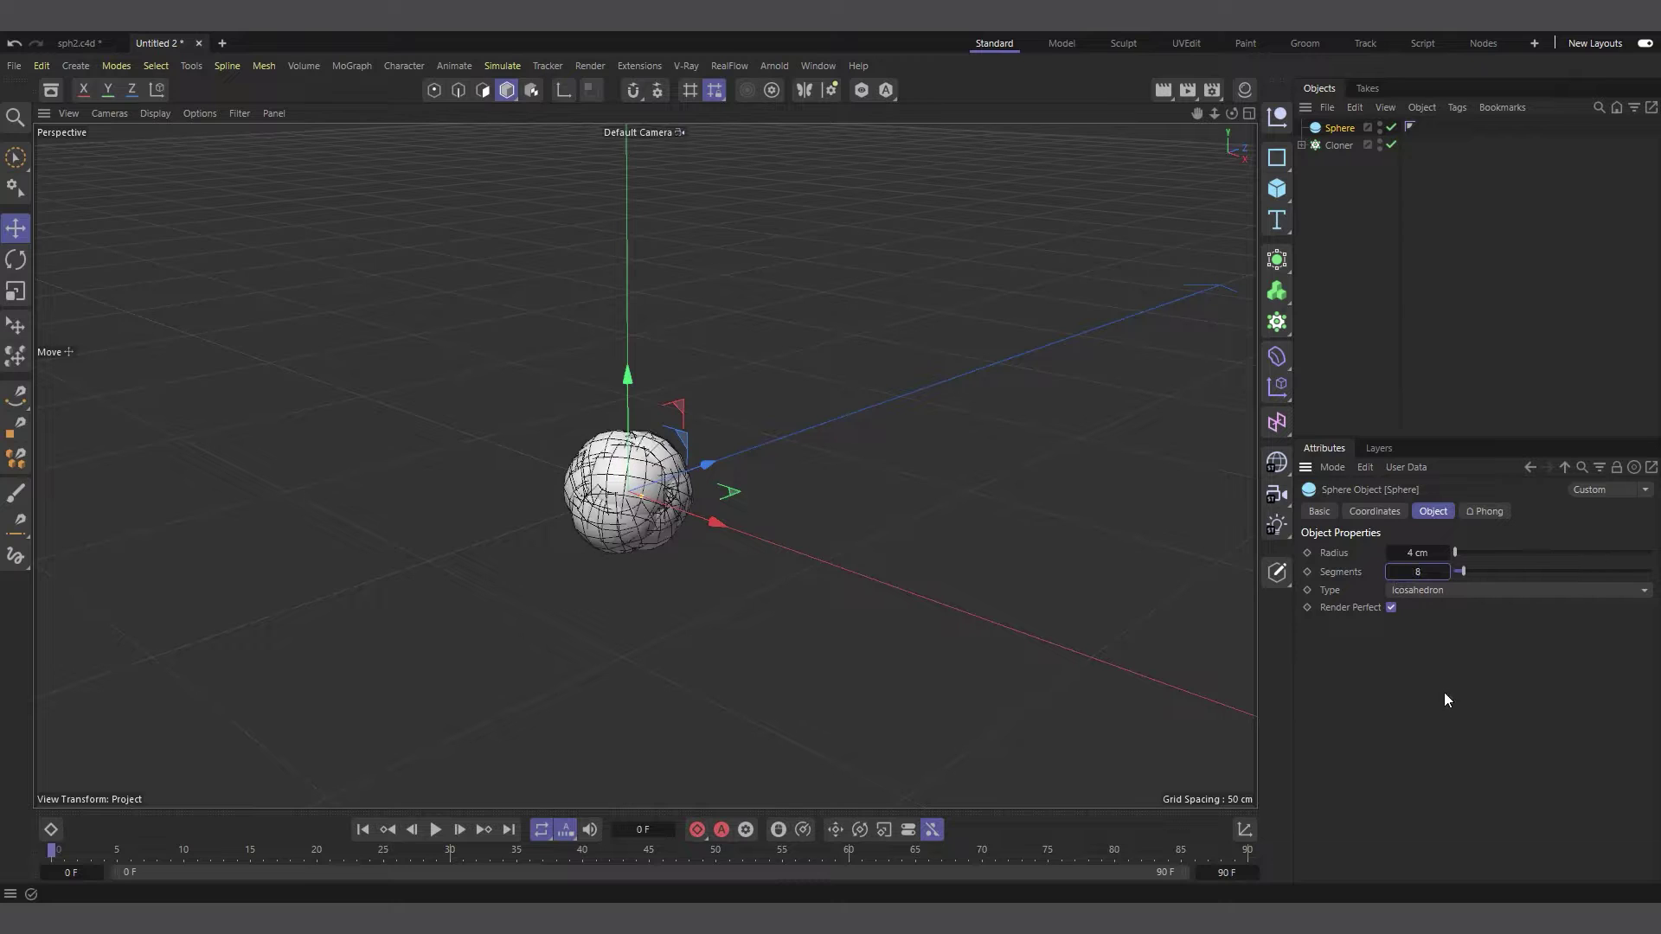
Set the Cloner's distribution to Polygon Center.
{"action": "left_click", "coordinate": [1334, 146]}
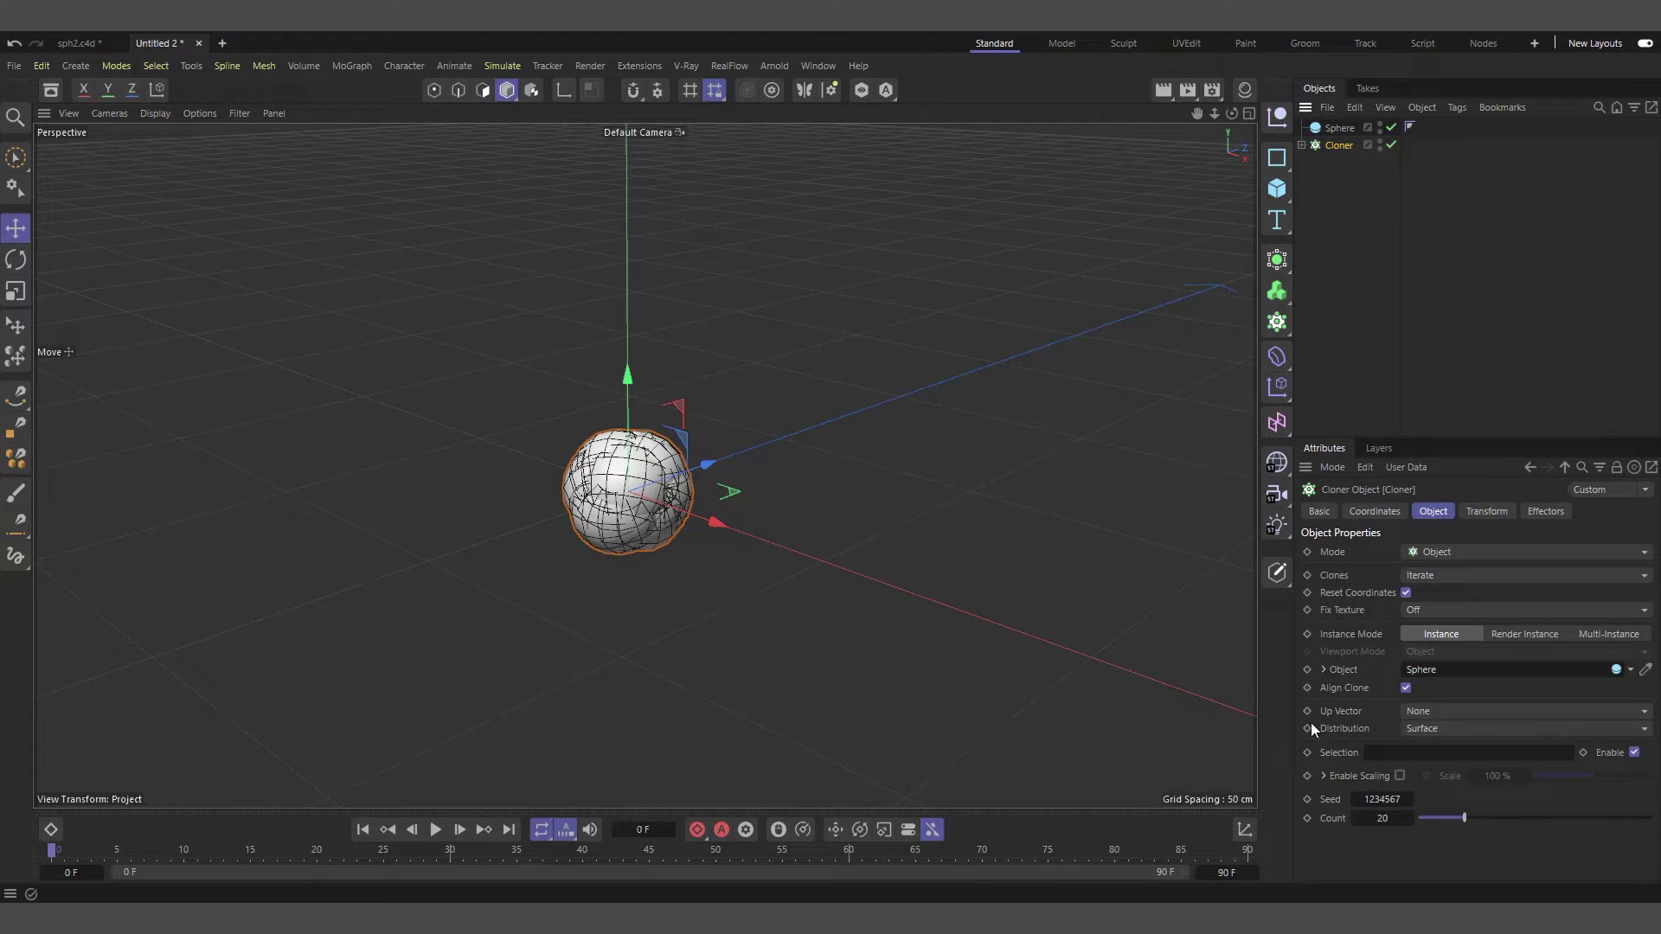
{"action": "left_click", "coordinate": [1436, 731]}
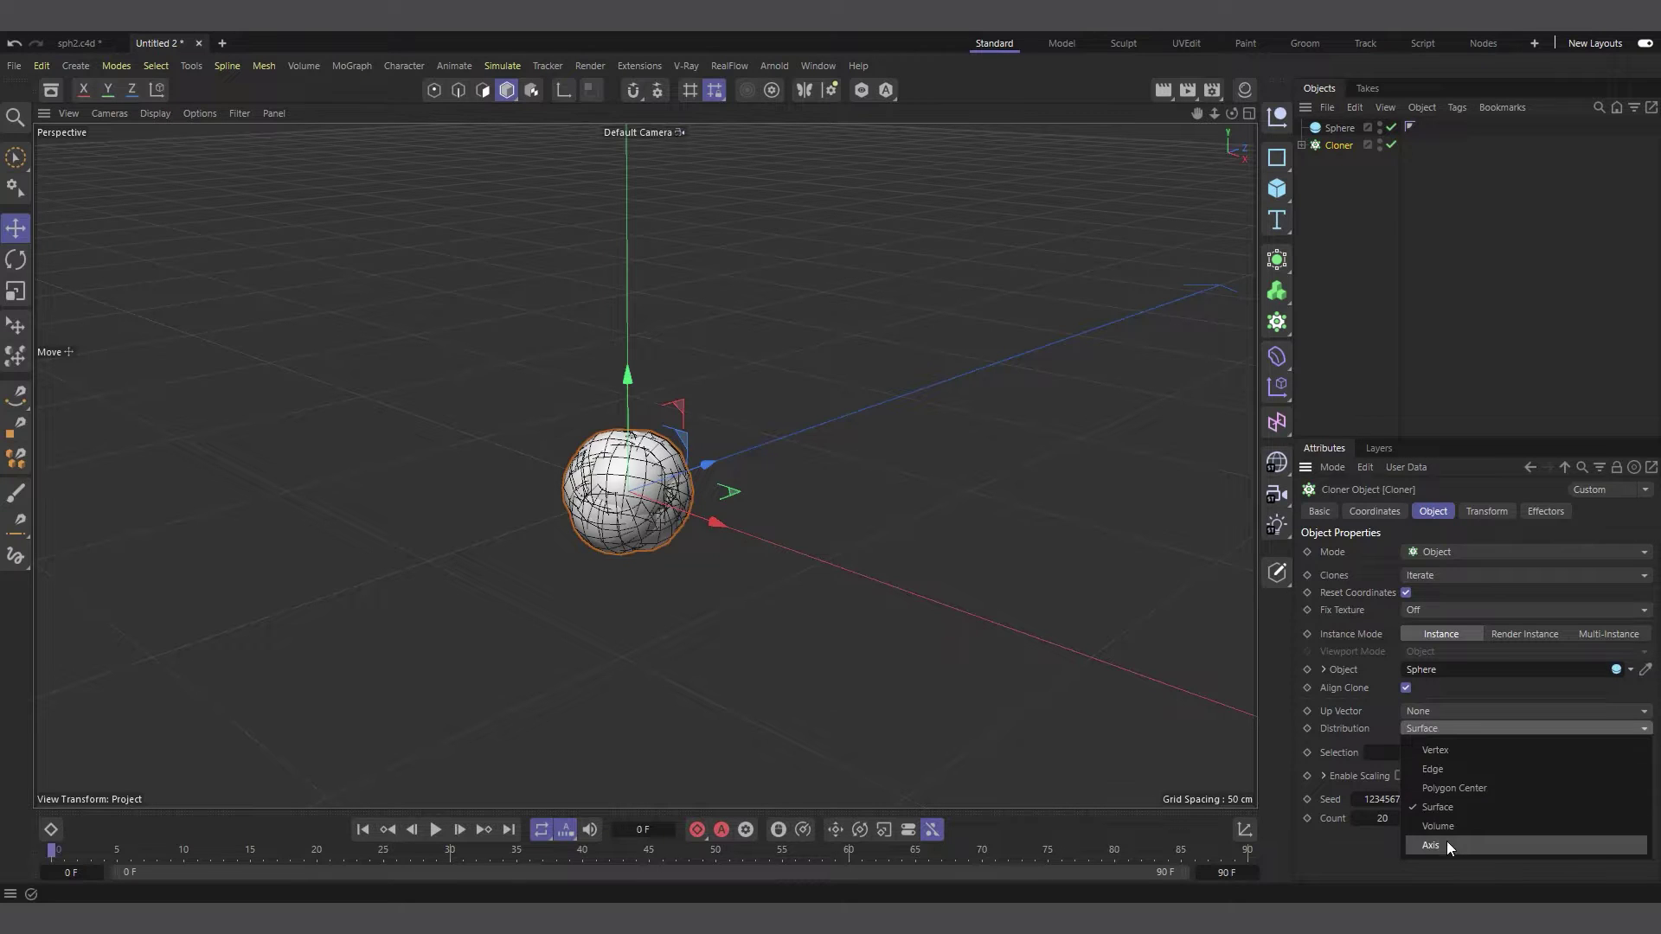
{"action": "left_click", "coordinate": [1474, 787]}
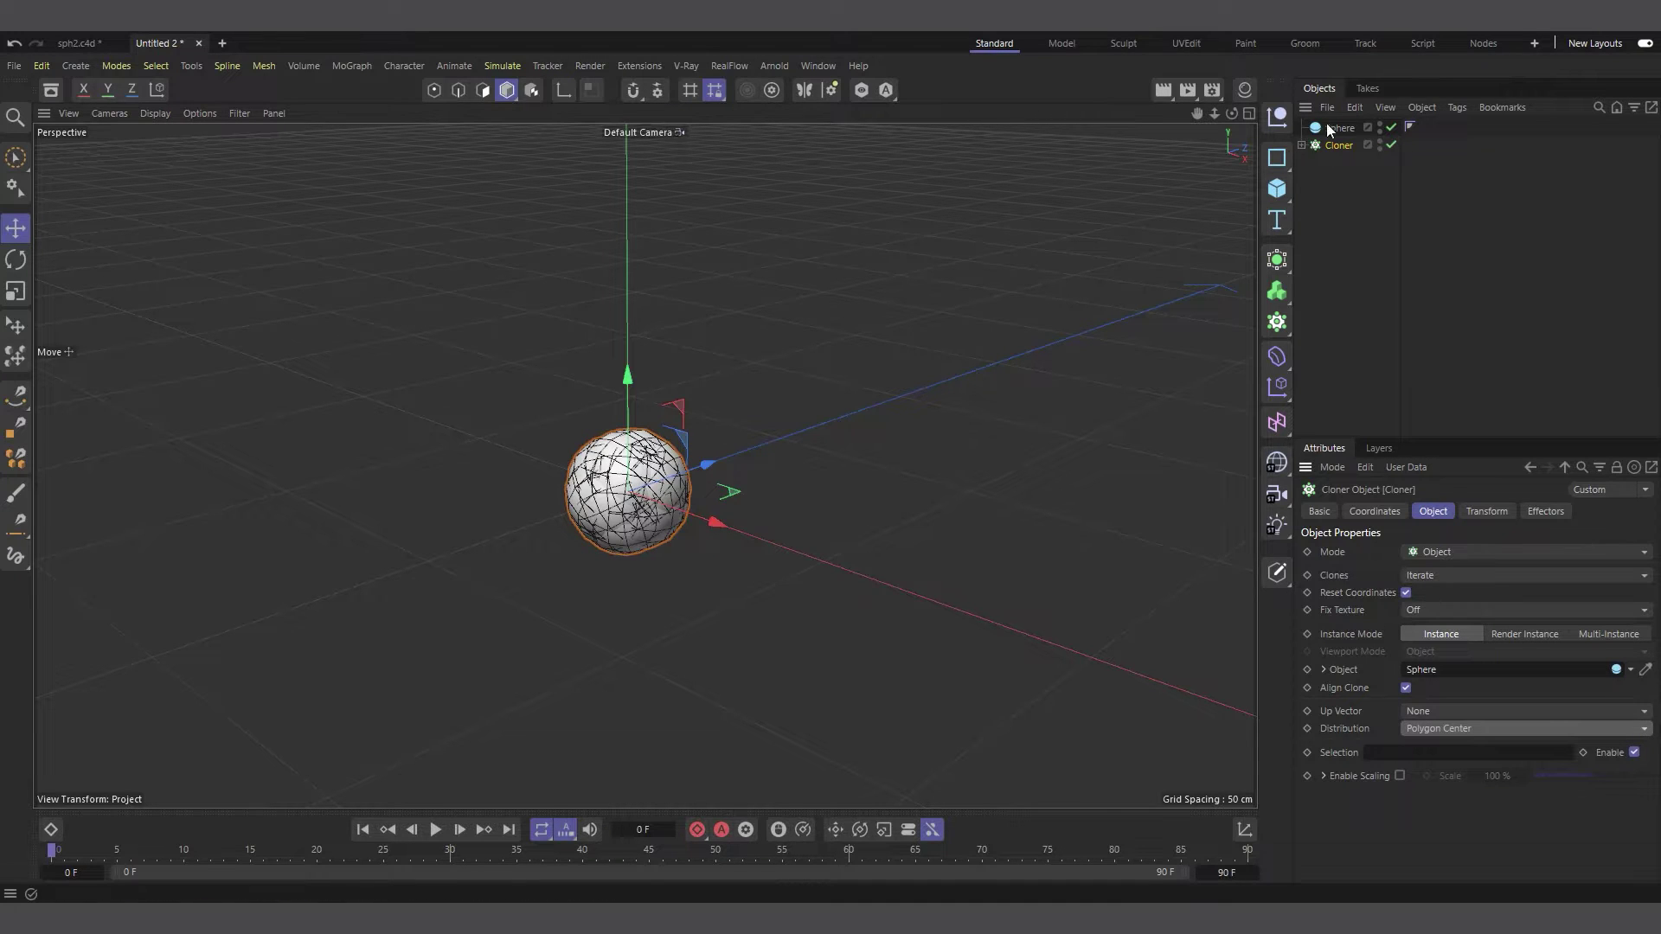
Add a Bullet Dynamics Body tag to the Cloner.
{"action": "left_click_drag", "start_coordinate": [1231, 114], "coordinate": [1244, 115]}
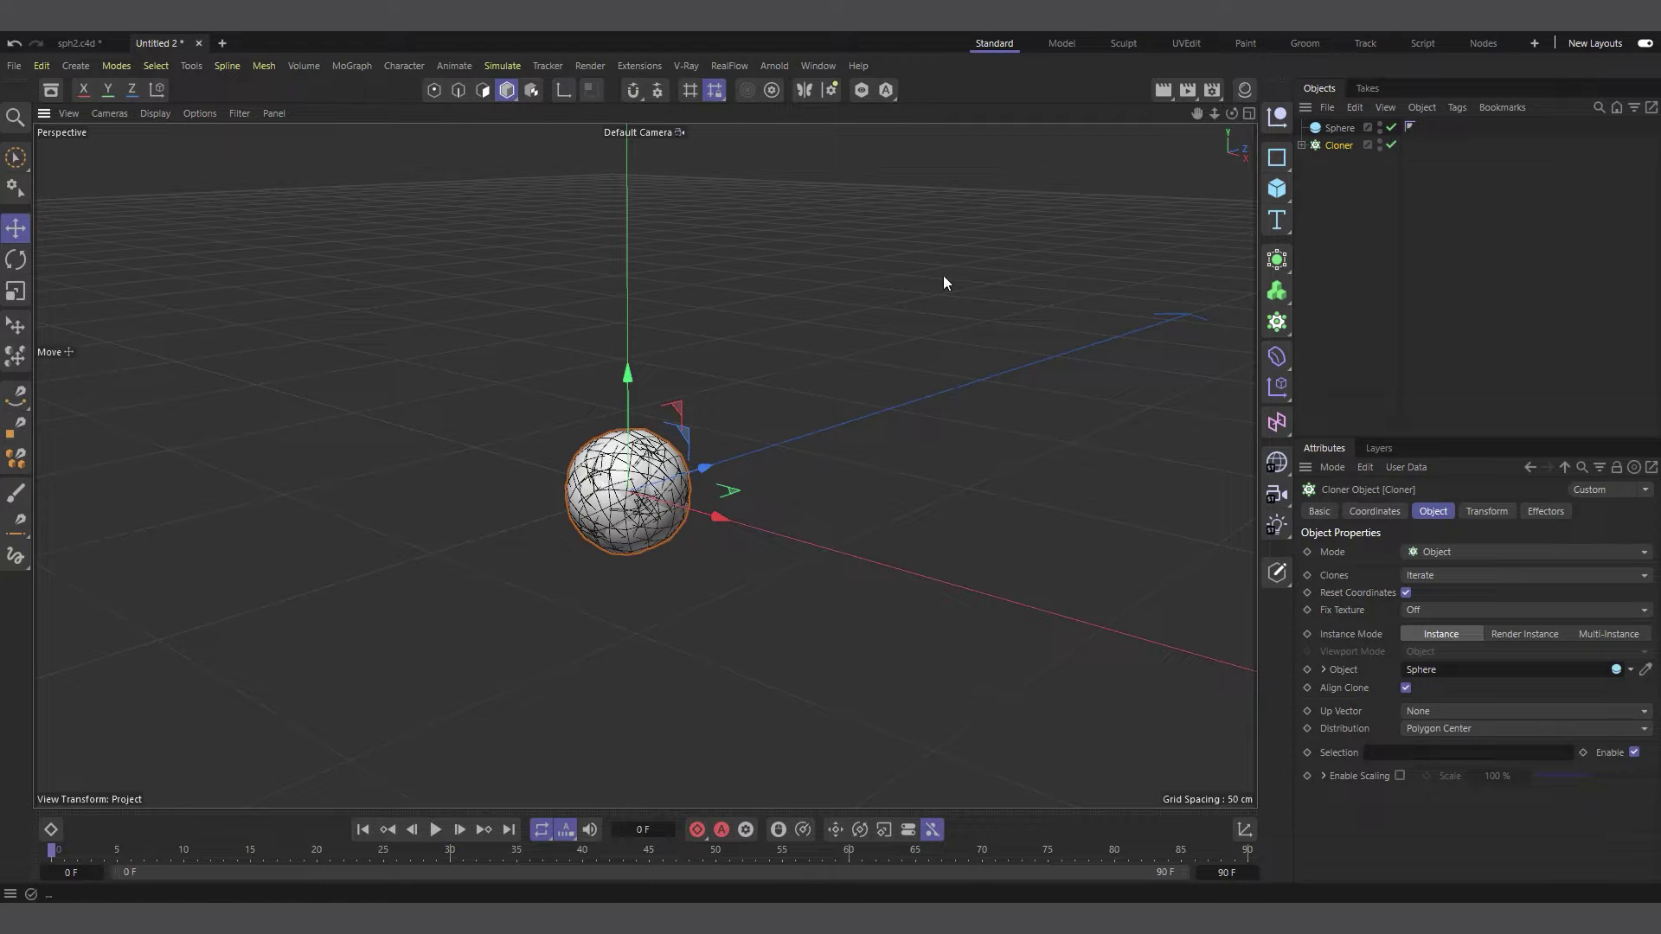
{"action": "right_click", "coordinate": [1334, 145]}
{"action": "mouse_move", "coordinate": [1398, 97]}
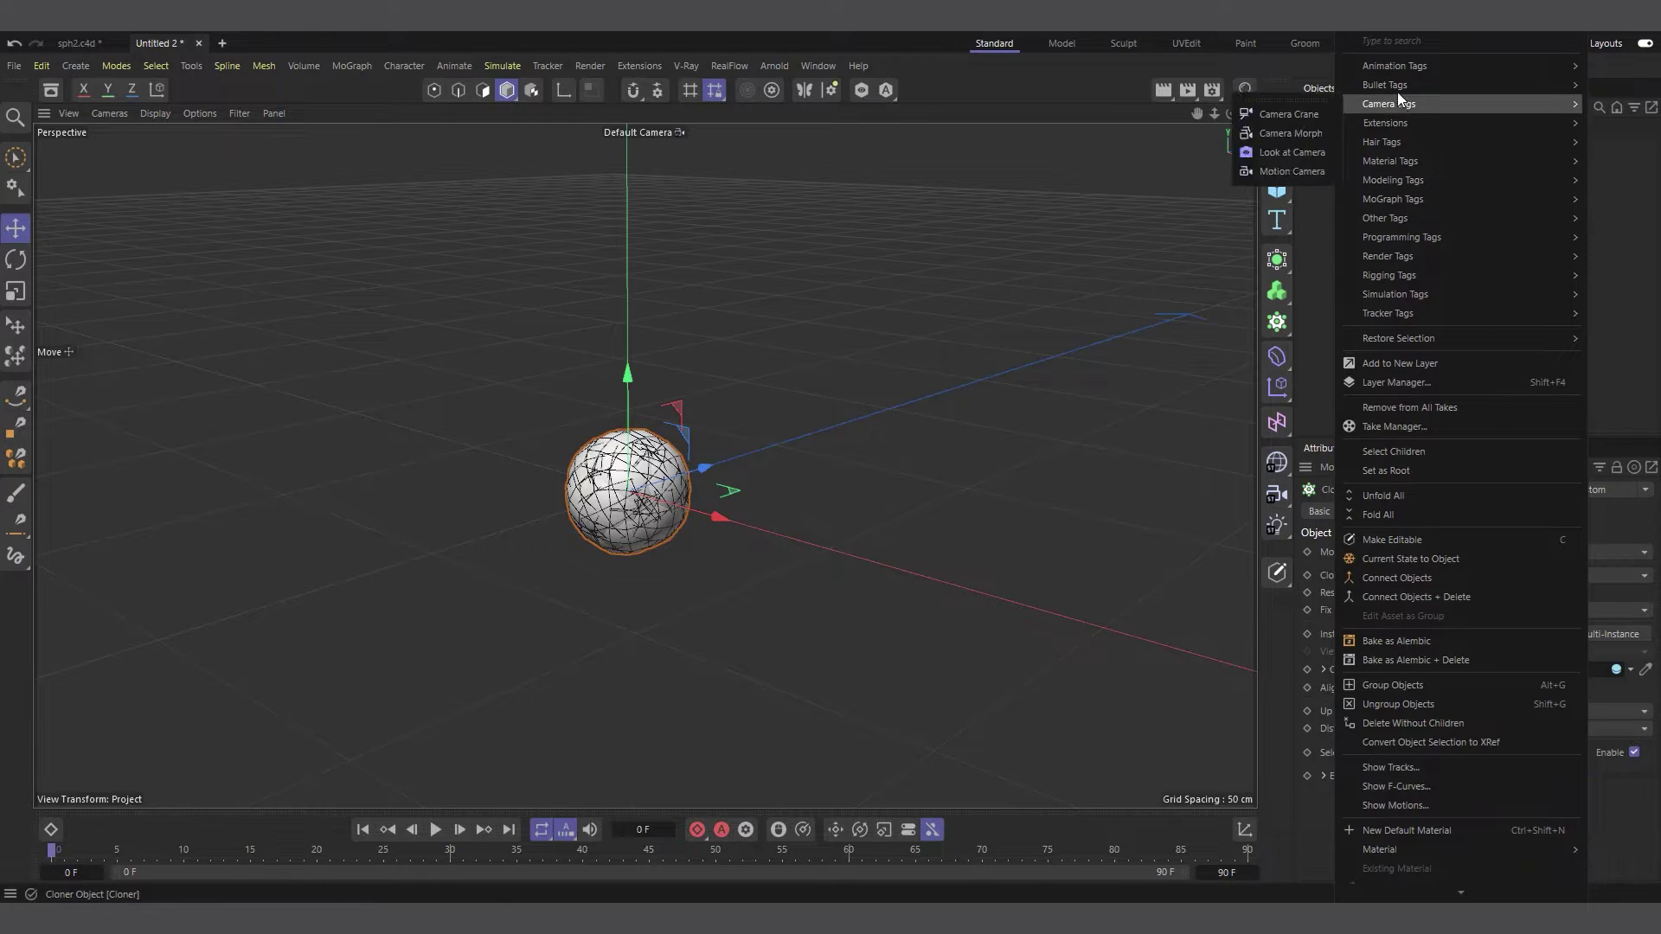
{"action": "left_click", "coordinate": [1292, 94]}
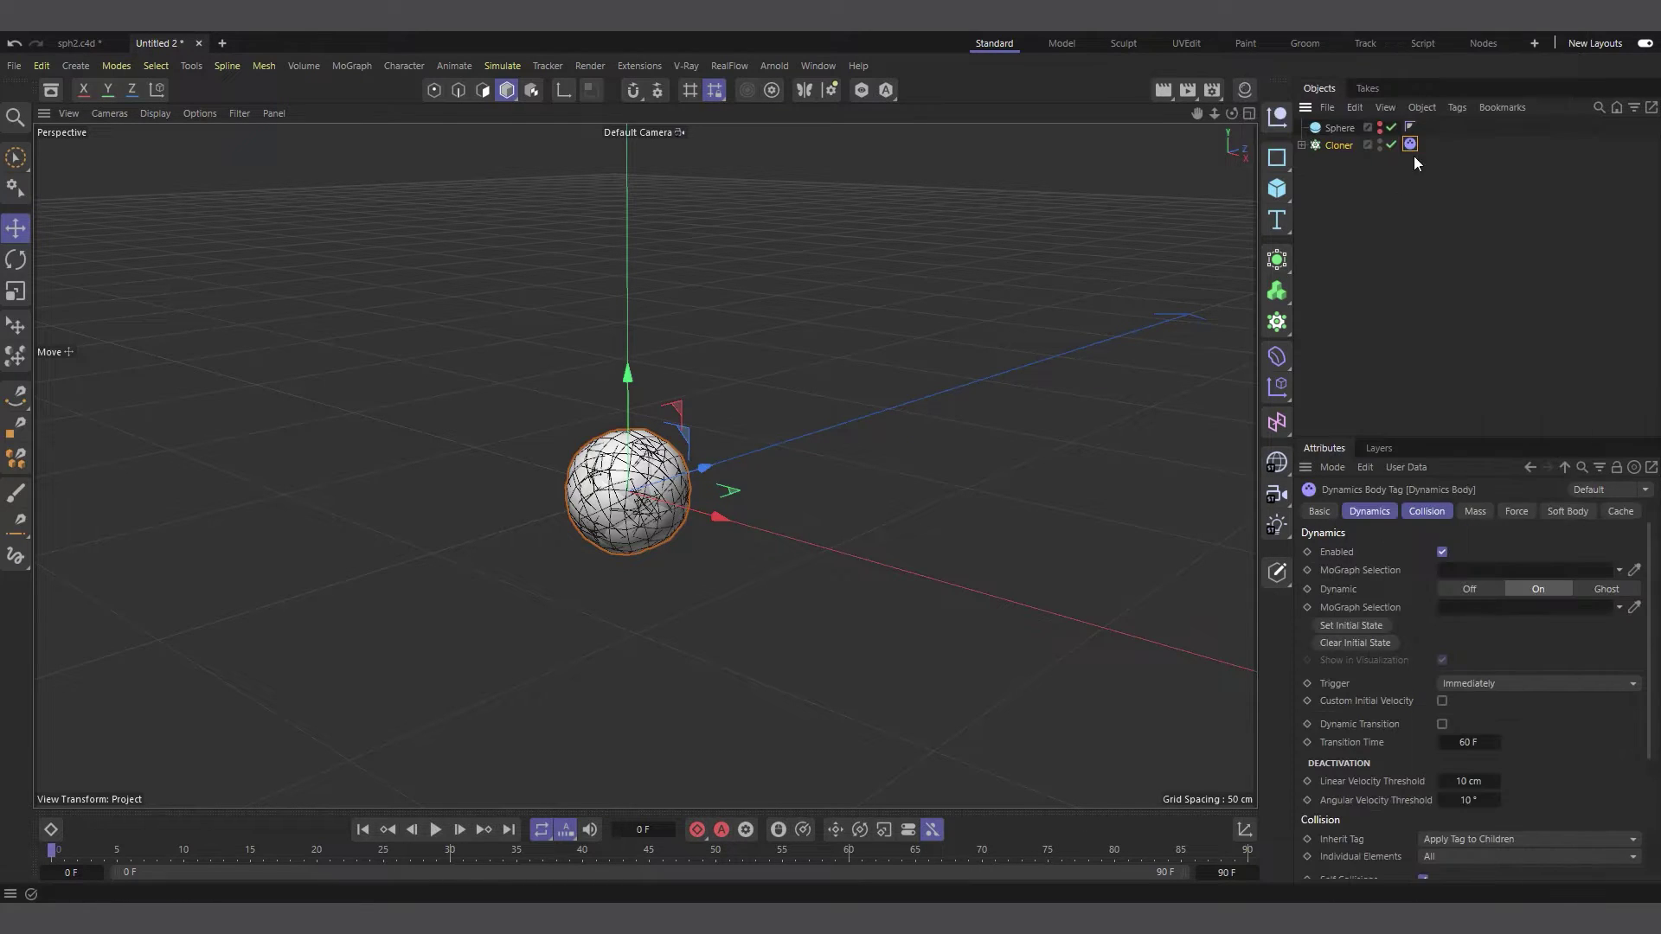
Preview the dynamics simulation of the clones, stop it, and return to the first frame.
{"action": "left_click", "coordinate": [437, 831]}
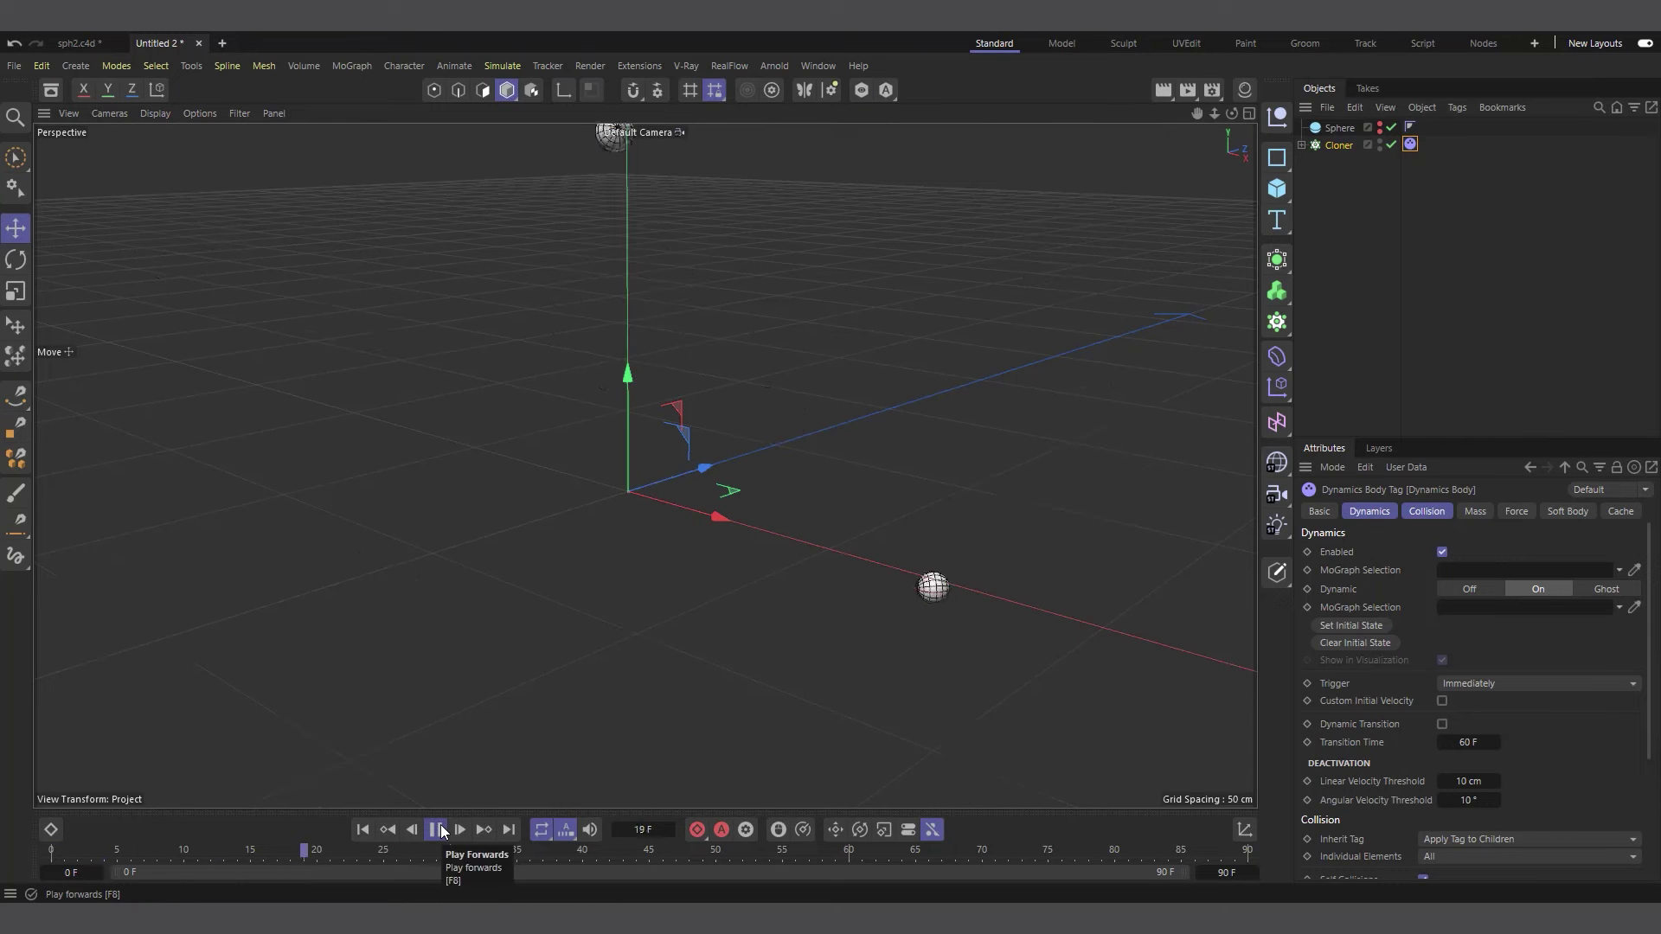
{"action": "left_click", "coordinate": [442, 830]}
{"action": "left_click", "coordinate": [365, 832]}
{"action": "scroll", "coordinate": [697, 424], "scroll_direction": "down", "scroll_amount": 6}
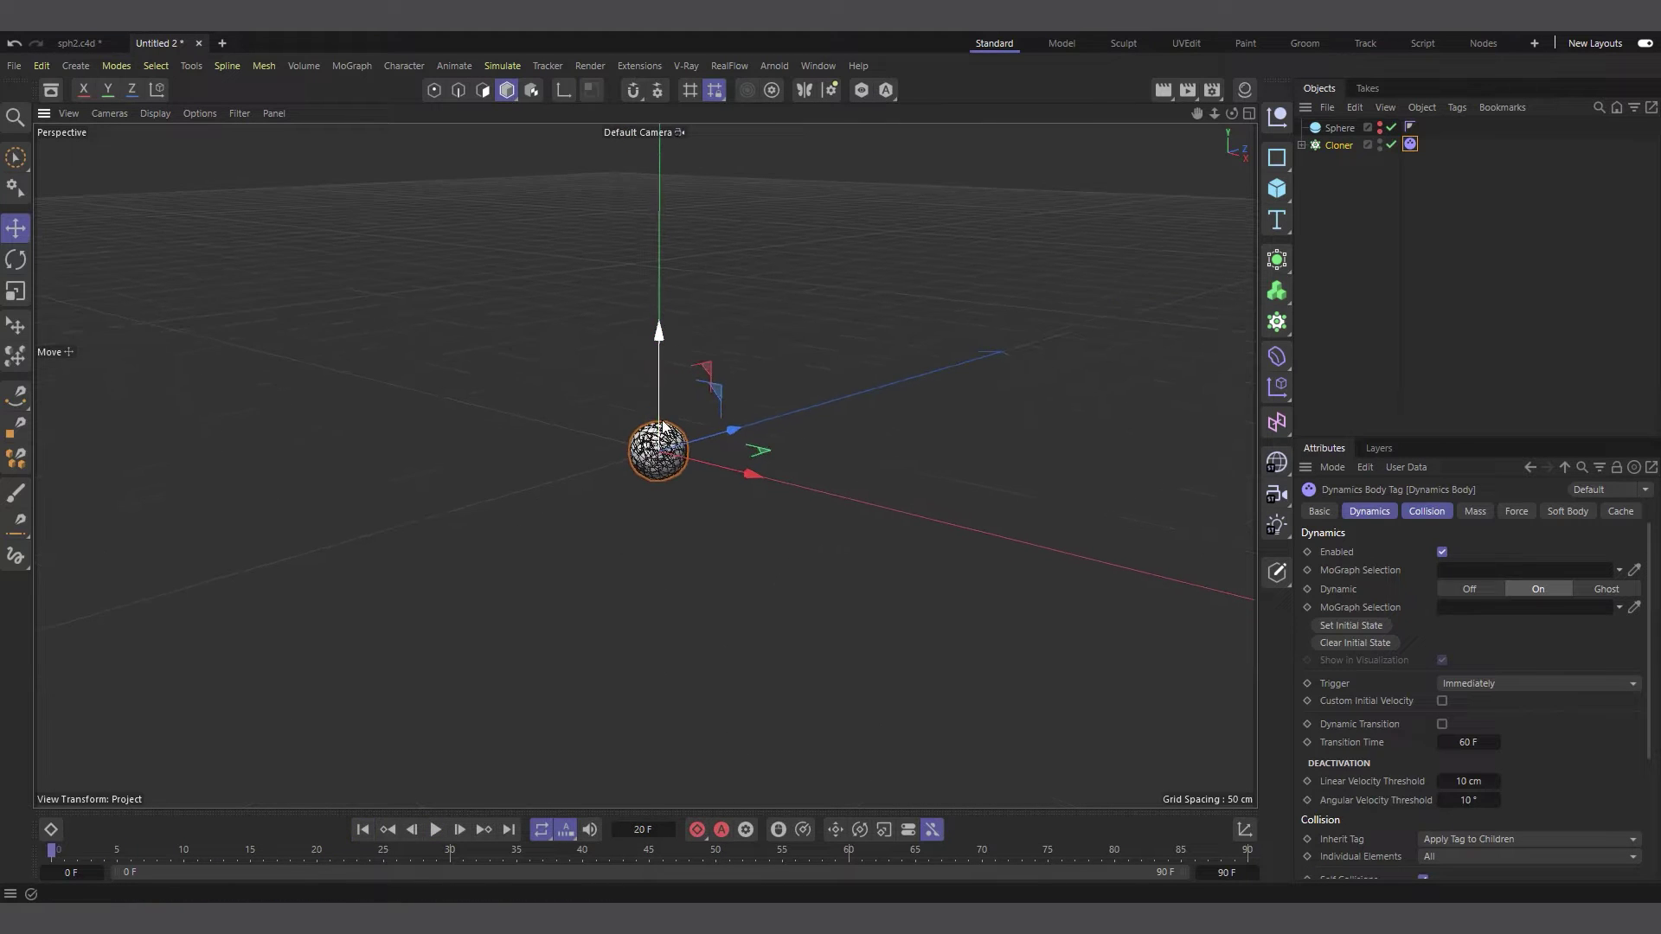
{"action": "scroll", "coordinate": [663, 426], "scroll_direction": "up", "scroll_amount": 1}
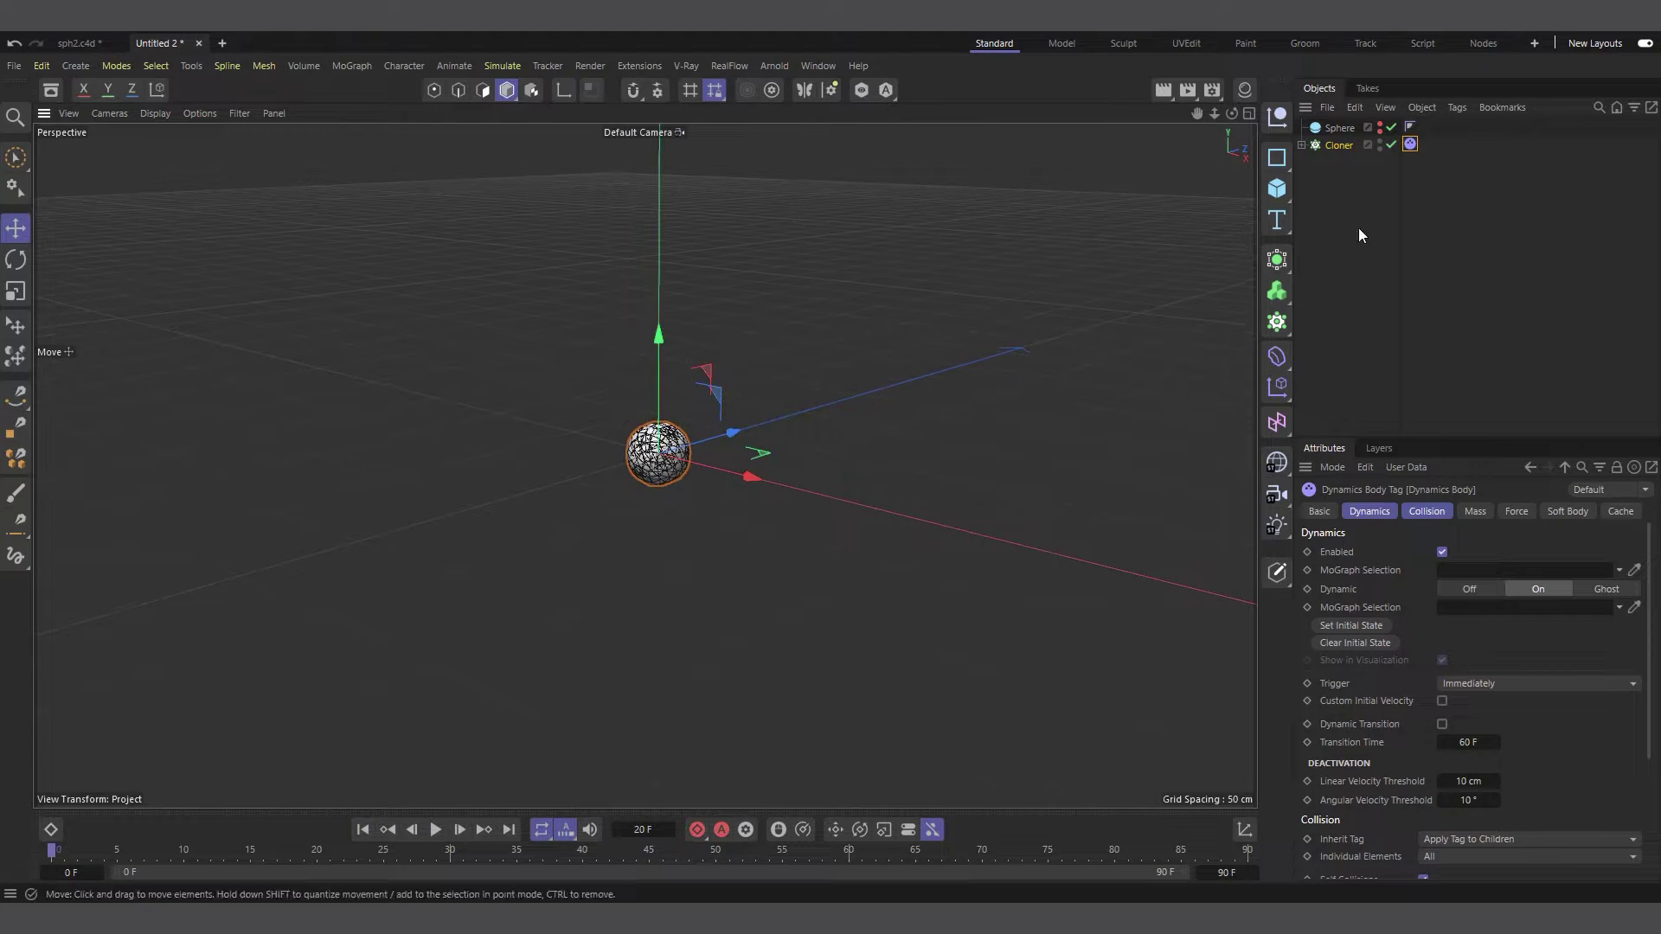
Set the Bullet gravity in the project settings to 0 cm.
{"action": "left_click", "coordinate": [1492, 270]}
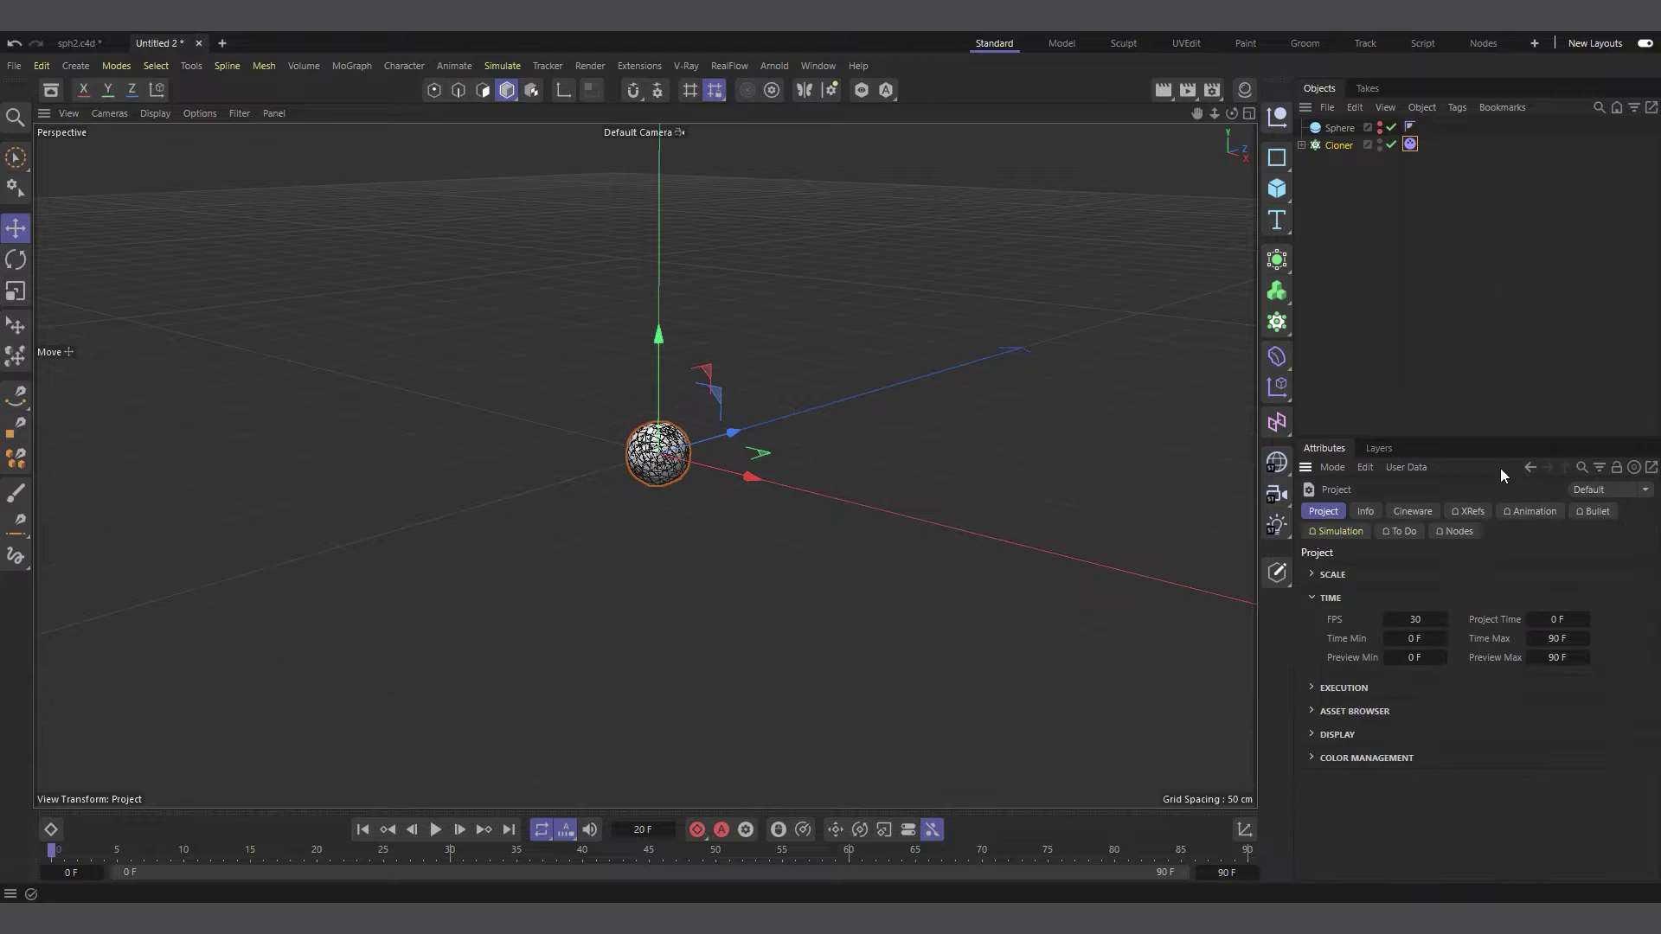
{"action": "left_click", "coordinate": [1605, 513]}
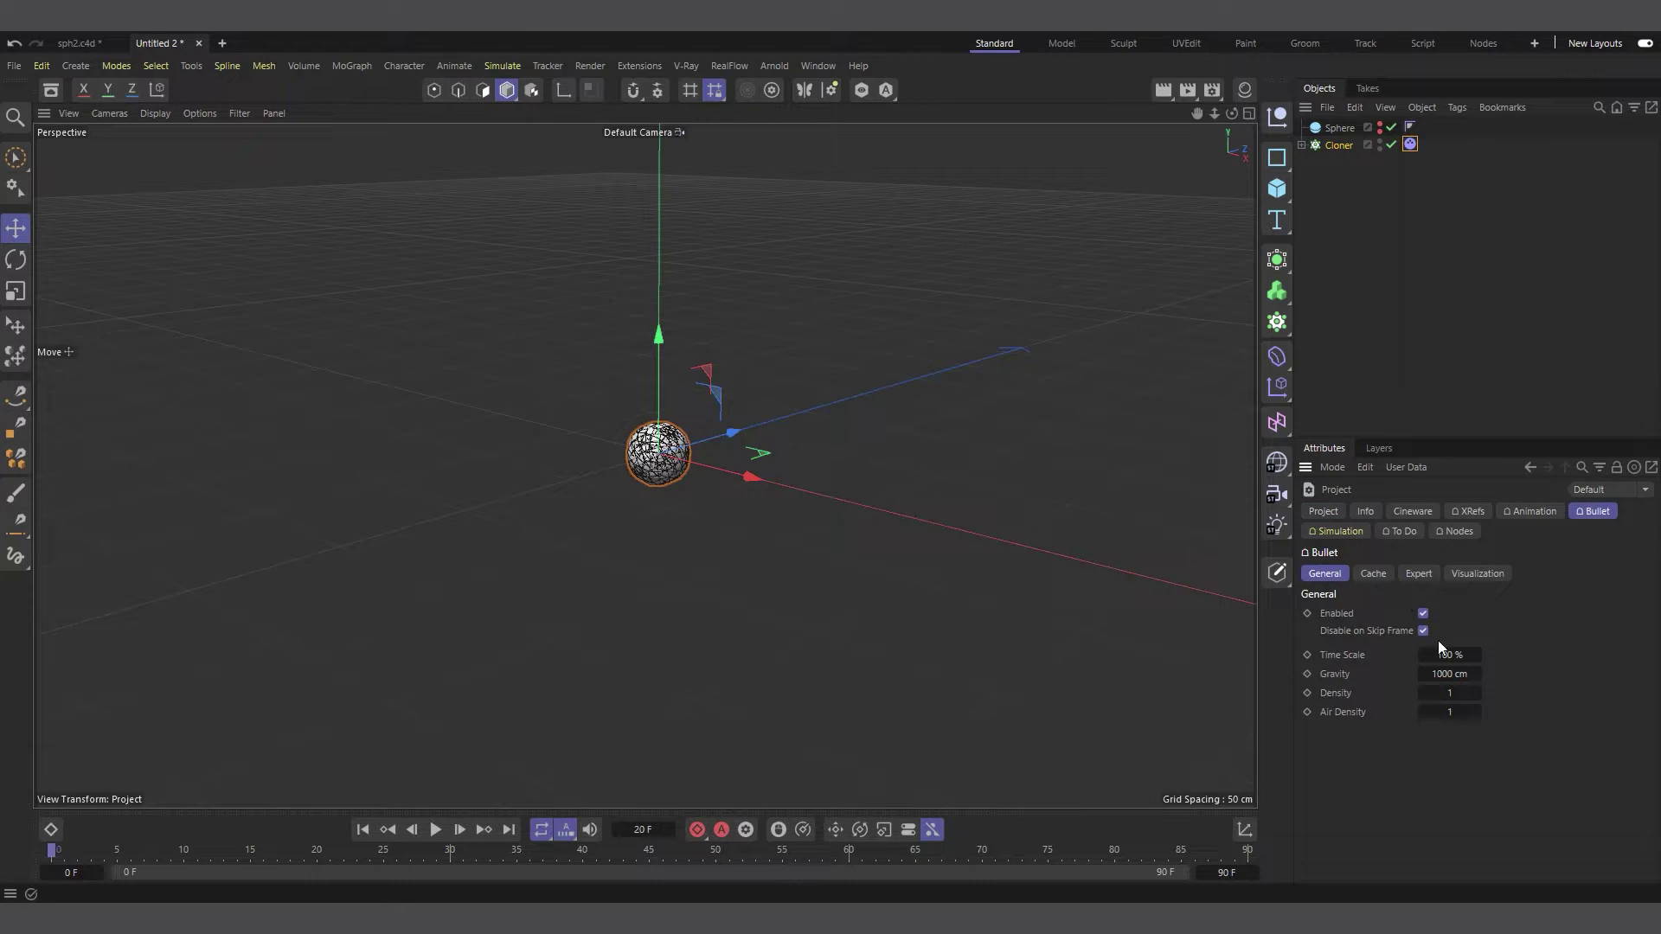
{"action": "left_click", "coordinate": [1451, 674]}
{"action": "type", "text": "0"}
{"action": "key", "text": "Return"}
Set the Cloner's Dynamics Body tag to Follow Position 4, Follow Rotation 4, and Linear and Angular Damping 70%.
{"action": "left_click", "coordinate": [1410, 147]}
{"action": "left_click", "coordinate": [1335, 147]}
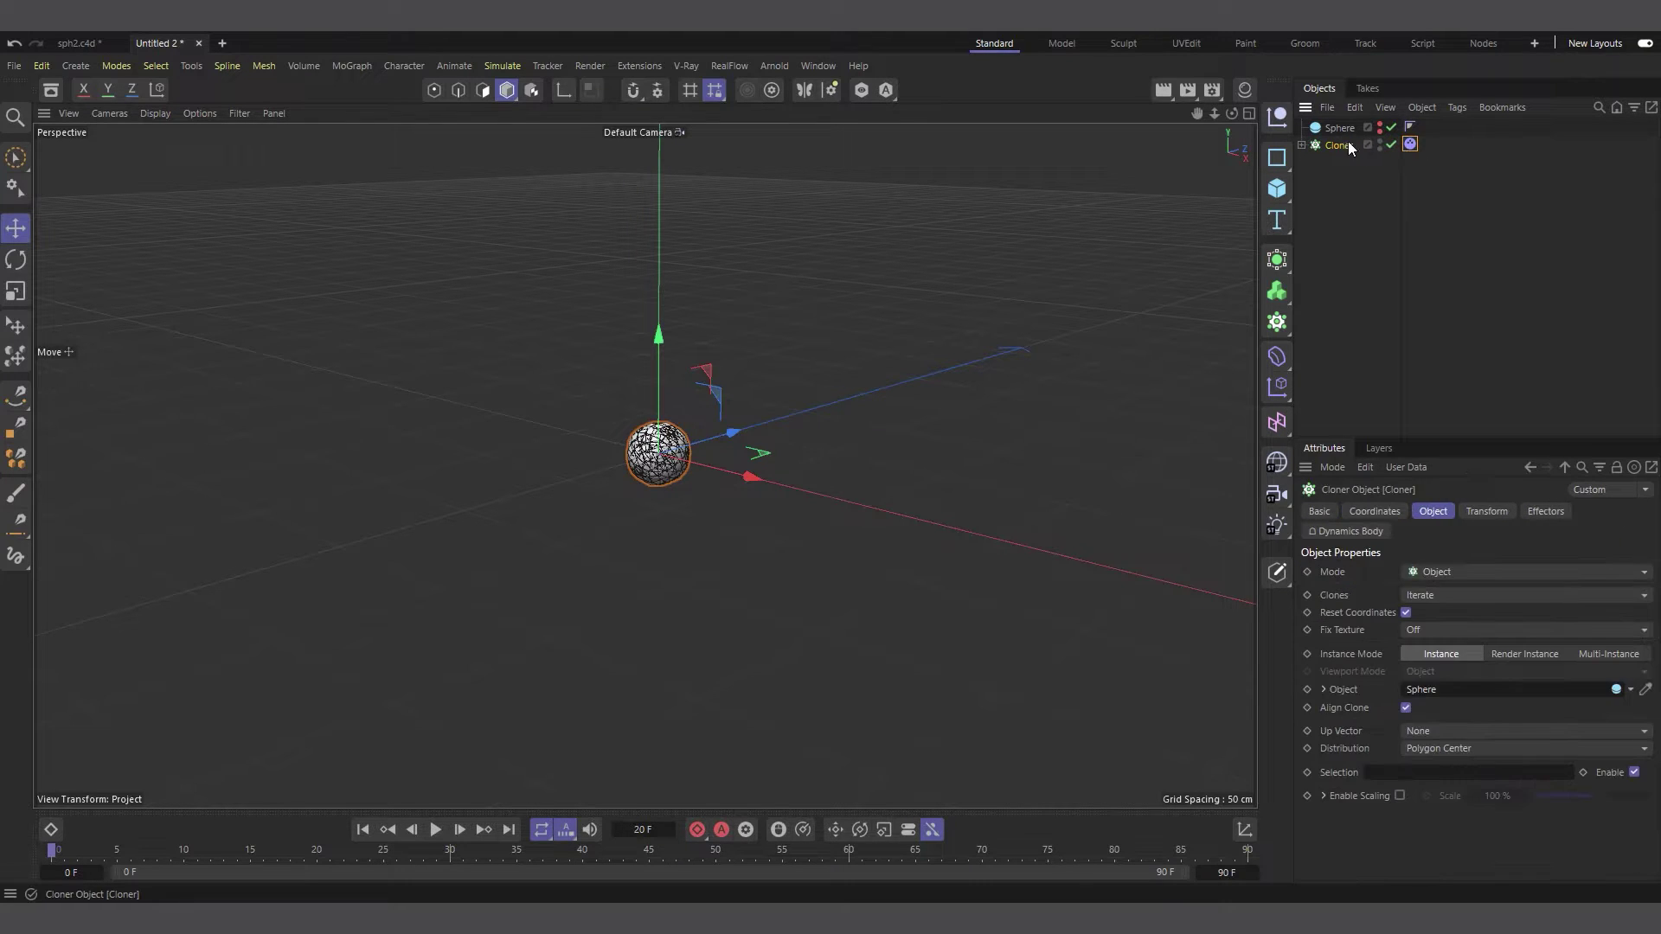
{"action": "left_click", "coordinate": [1410, 145]}
{"action": "left_click", "coordinate": [1514, 512]}
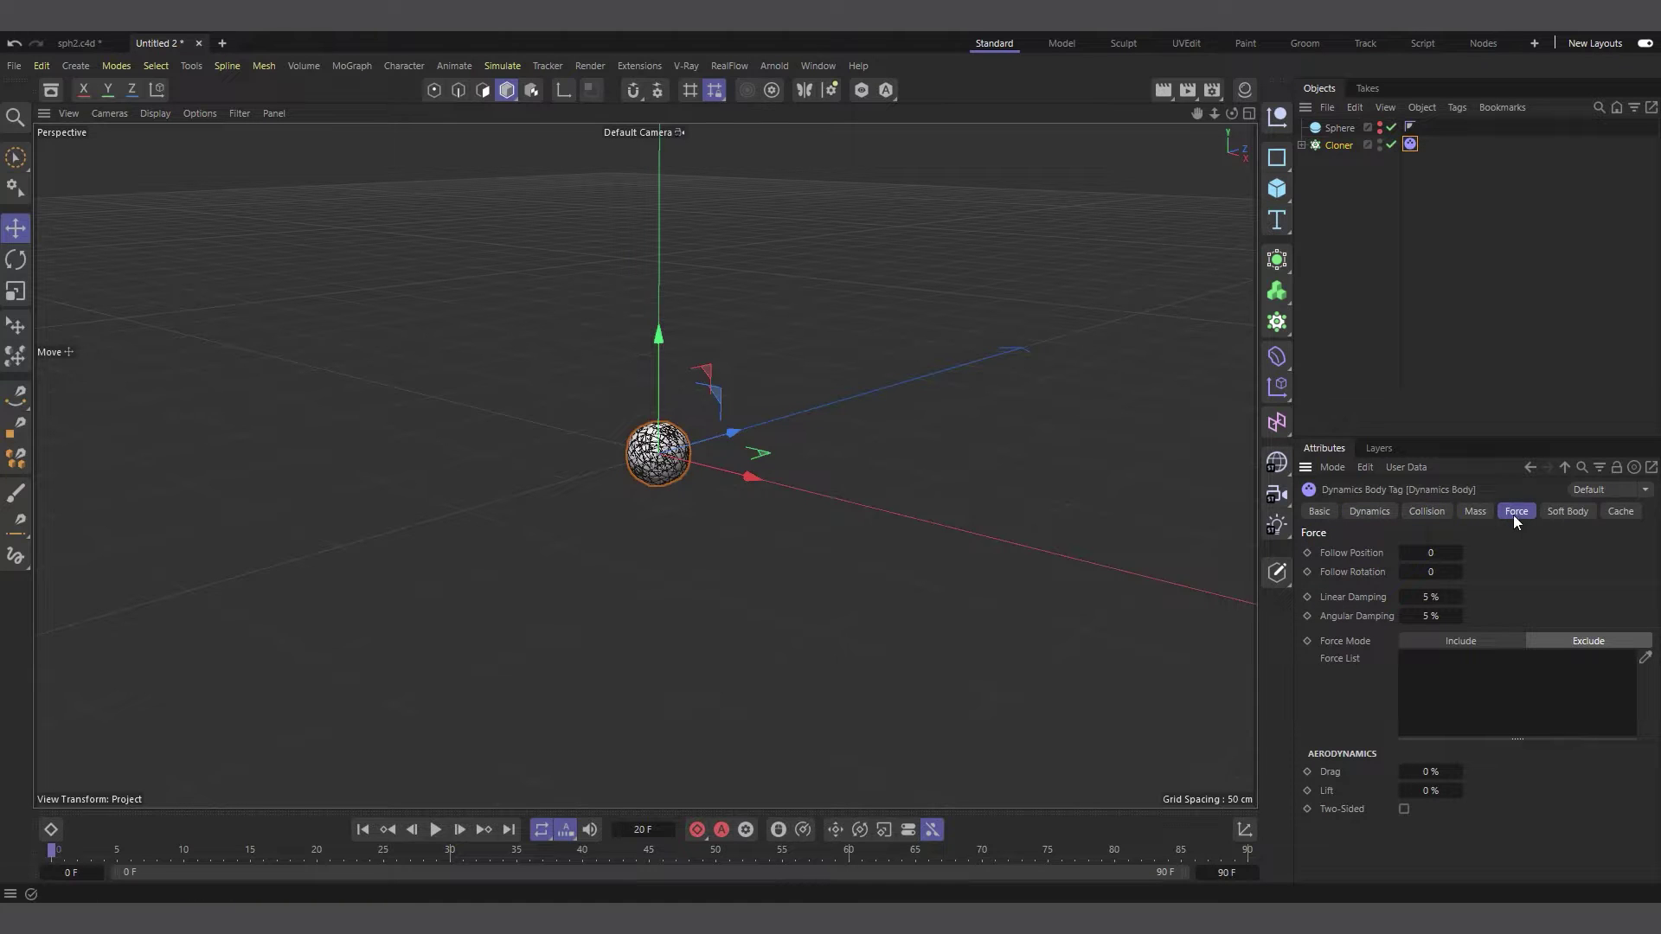
{"action": "left_click", "coordinate": [1429, 552]}
{"action": "left_click", "coordinate": [1433, 572]}
{"action": "left_click", "coordinate": [1433, 598]}
{"action": "left_click", "coordinate": [1434, 614]}
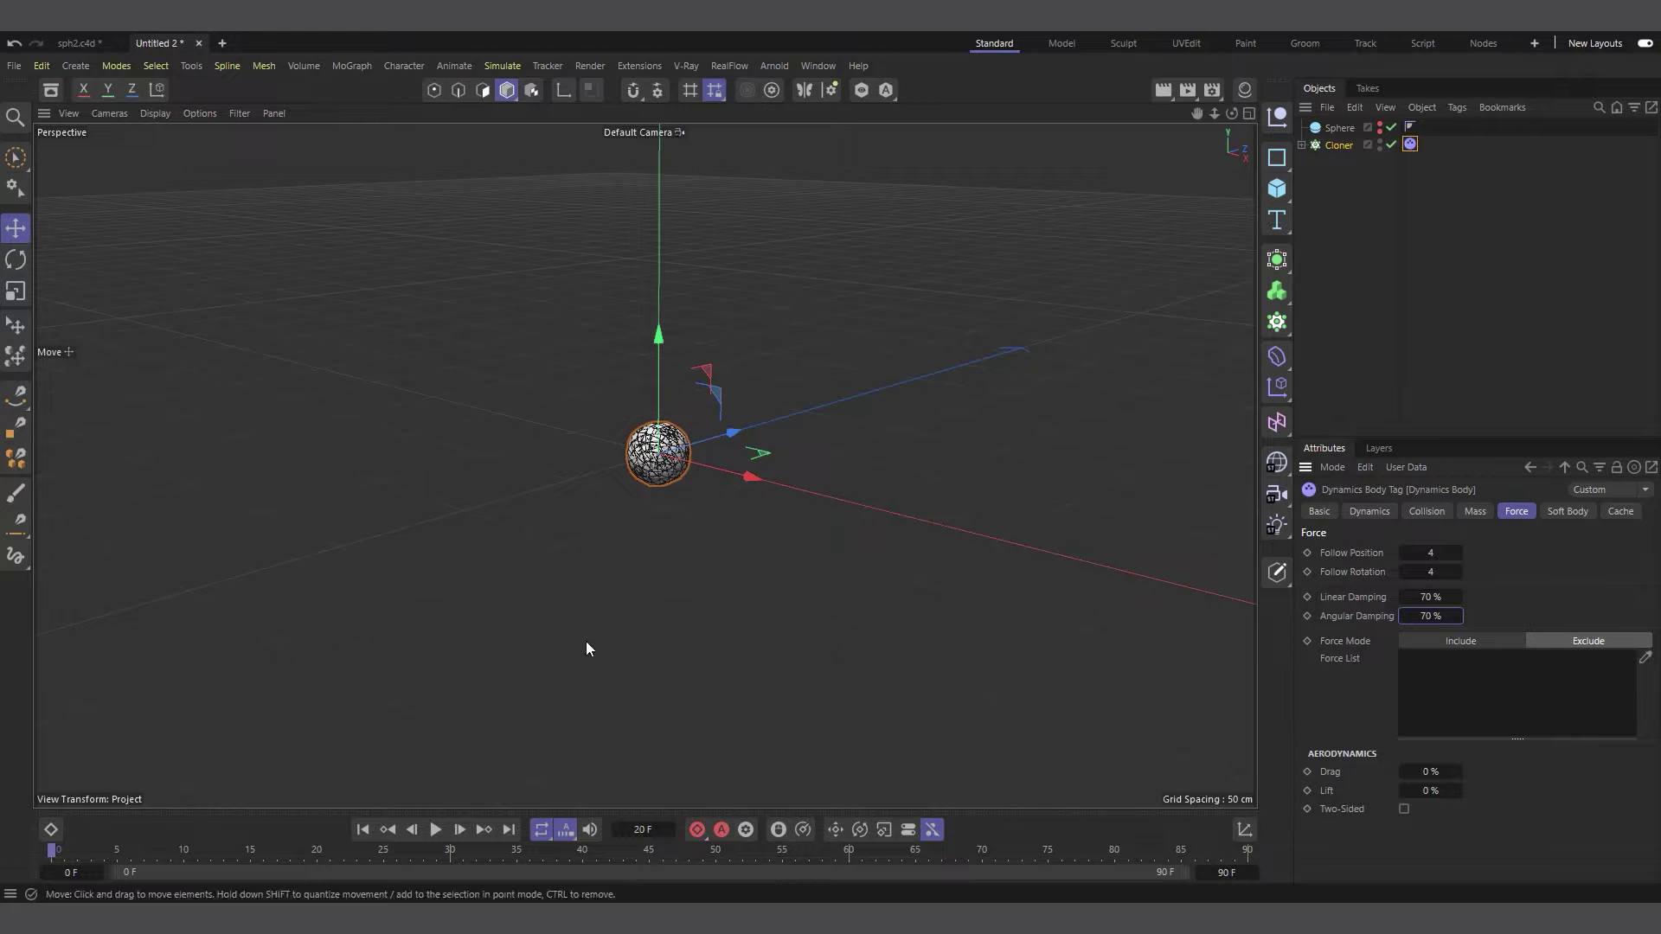
Preview the clone simulation twice from the first frame, inspect the cluster from another angle, and return to the start.
{"action": "left_click", "coordinate": [436, 830]}
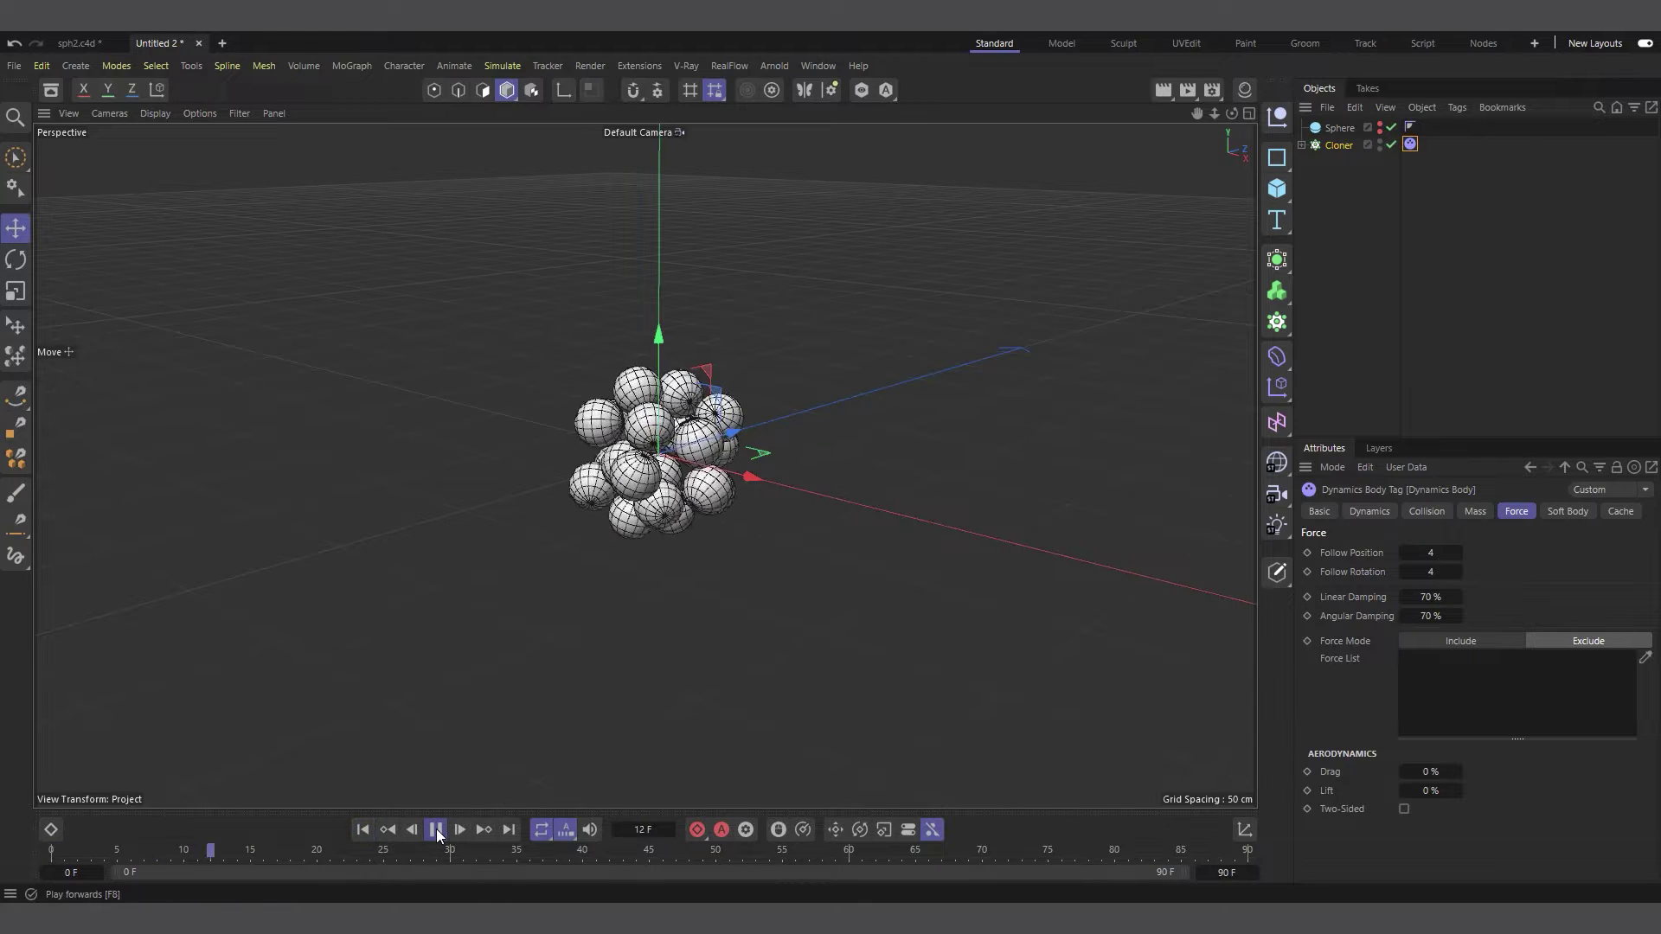
{"action": "left_click", "coordinate": [436, 830]}
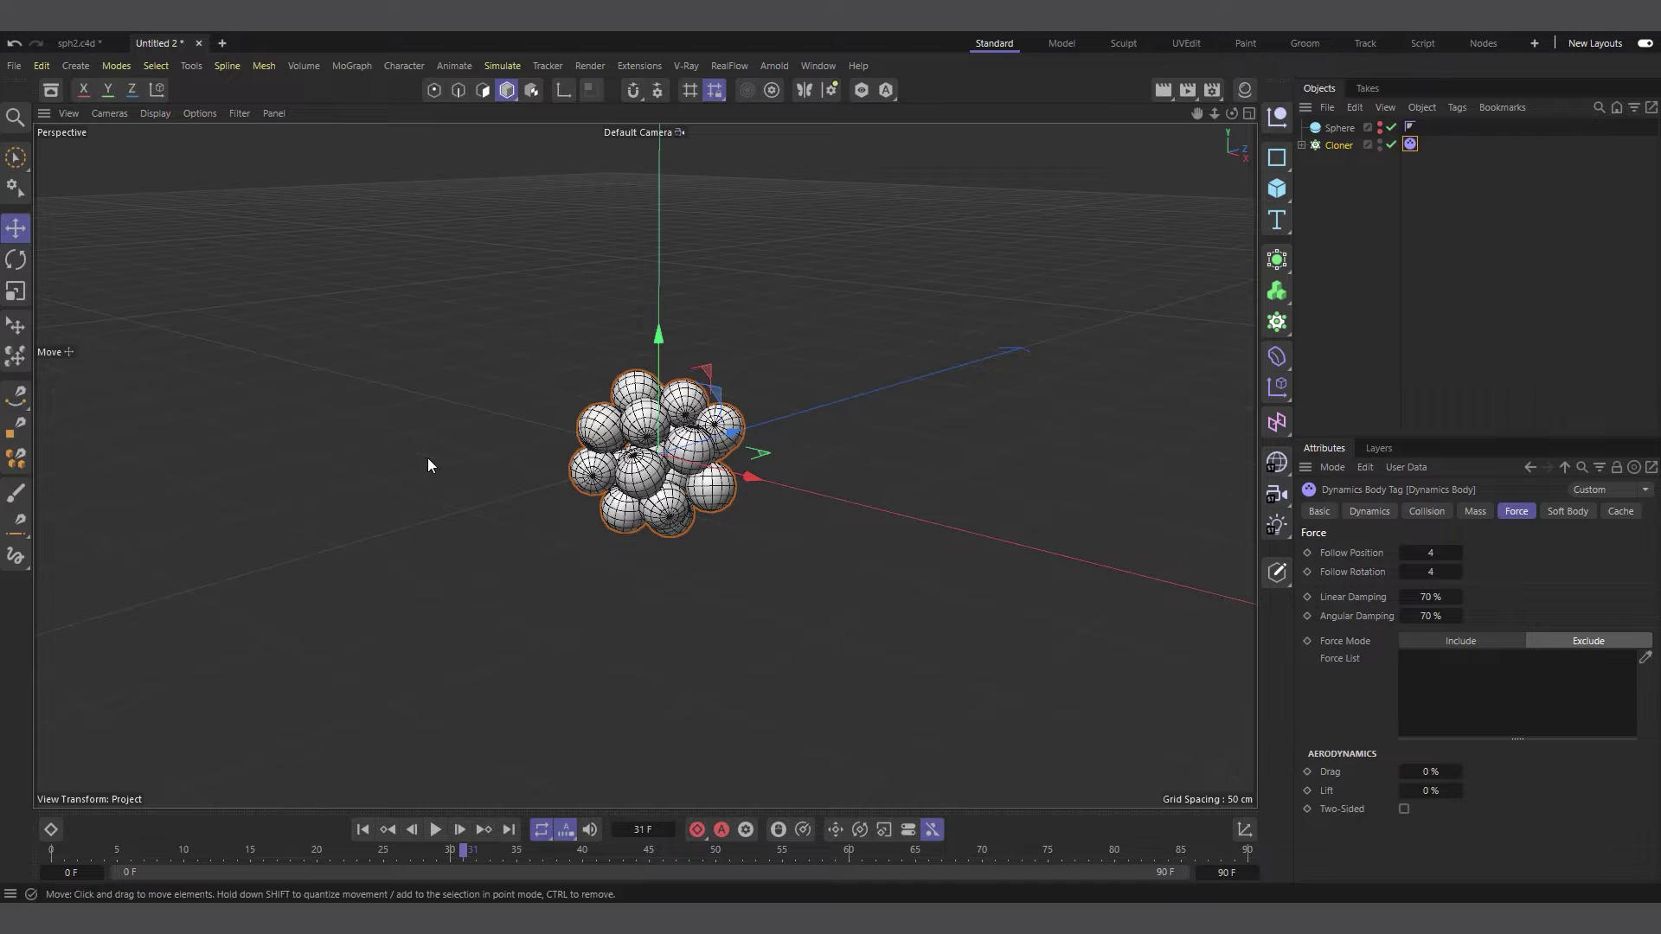
{"action": "scroll", "coordinate": [775, 456], "scroll_direction": "up", "scroll_amount": 3}
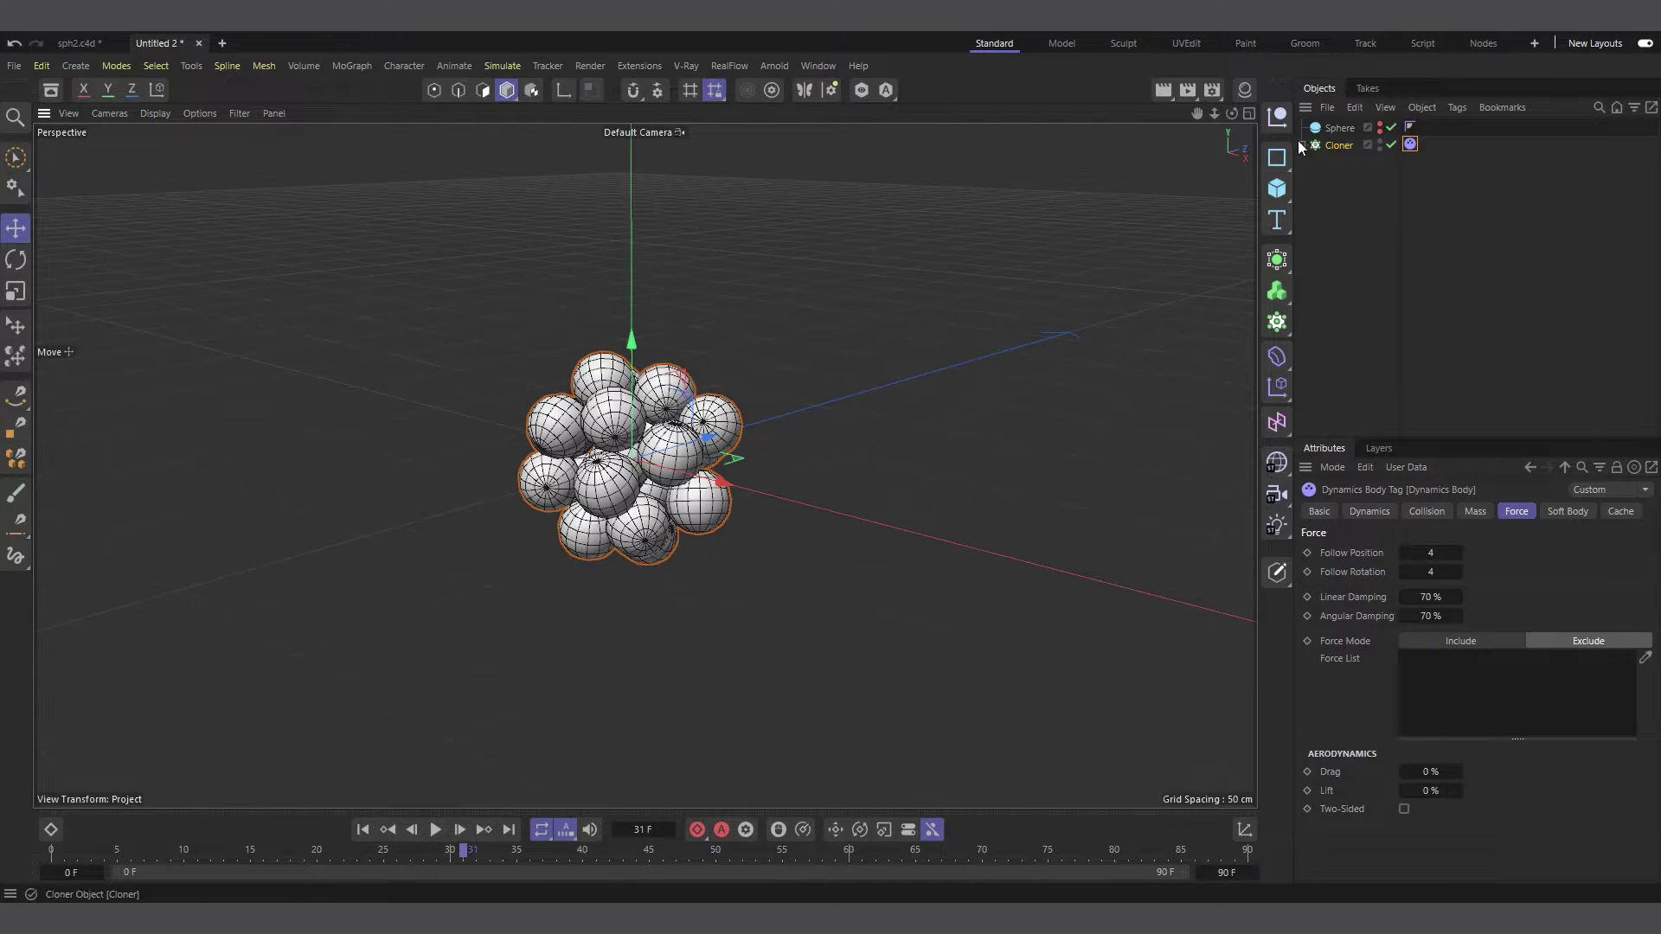
{"action": "left_click_drag", "start_coordinate": [1233, 113], "coordinate": [1276, 149]}
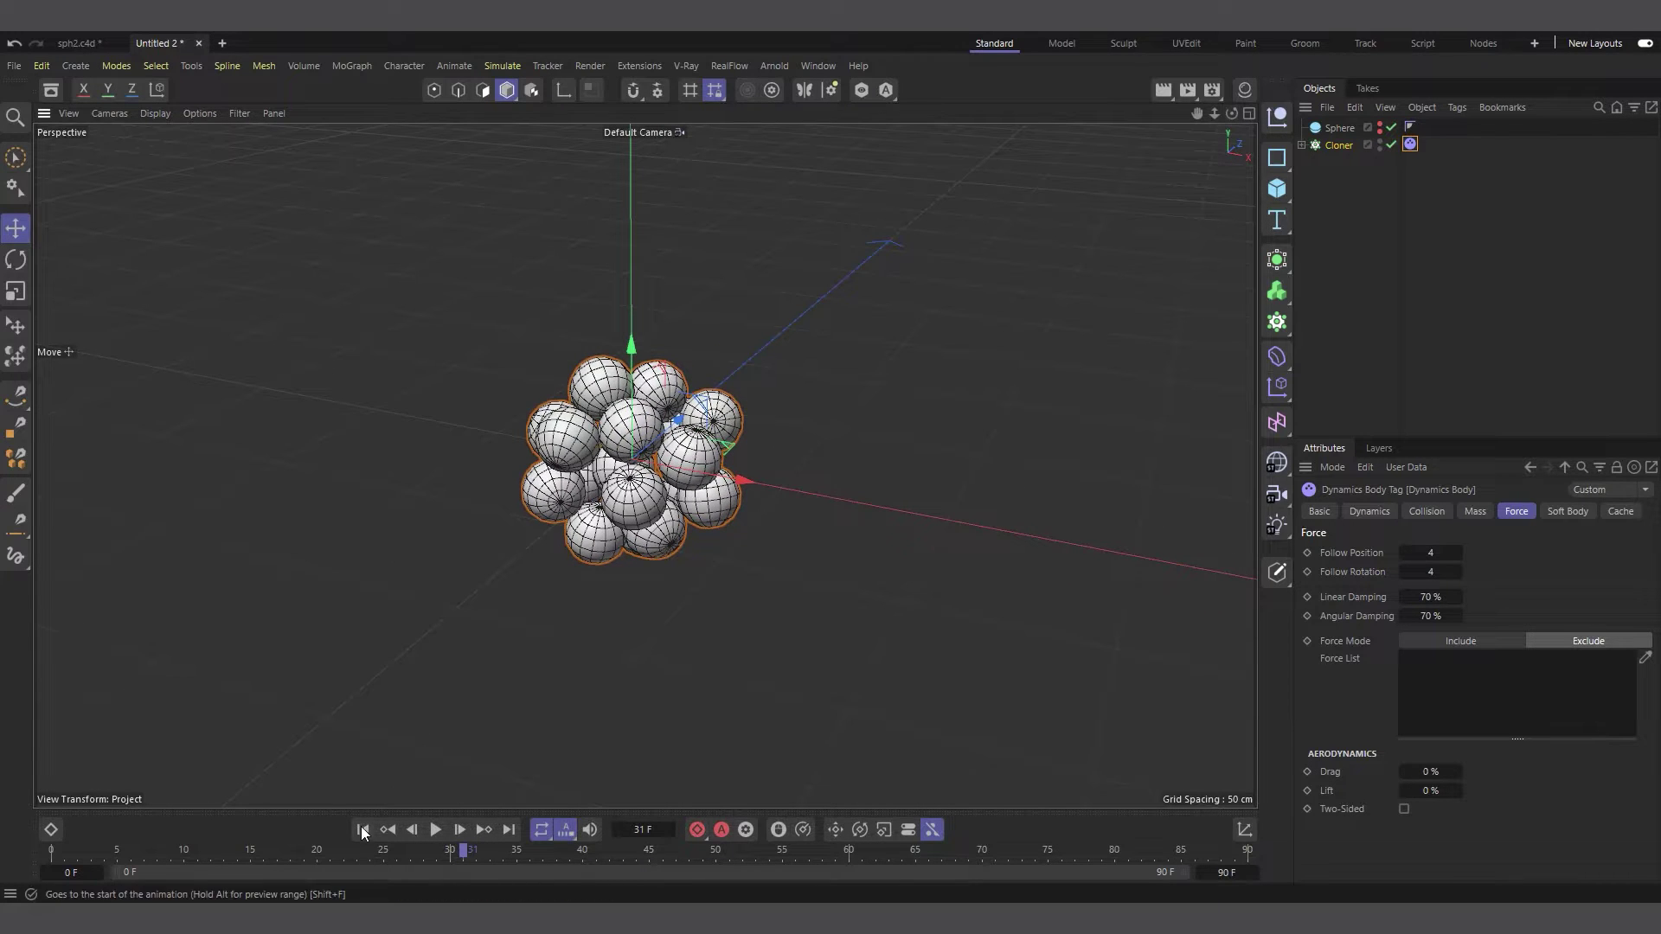
{"action": "left_click", "coordinate": [363, 829]}
{"action": "left_click", "coordinate": [436, 830]}
{"action": "left_click", "coordinate": [435, 829]}
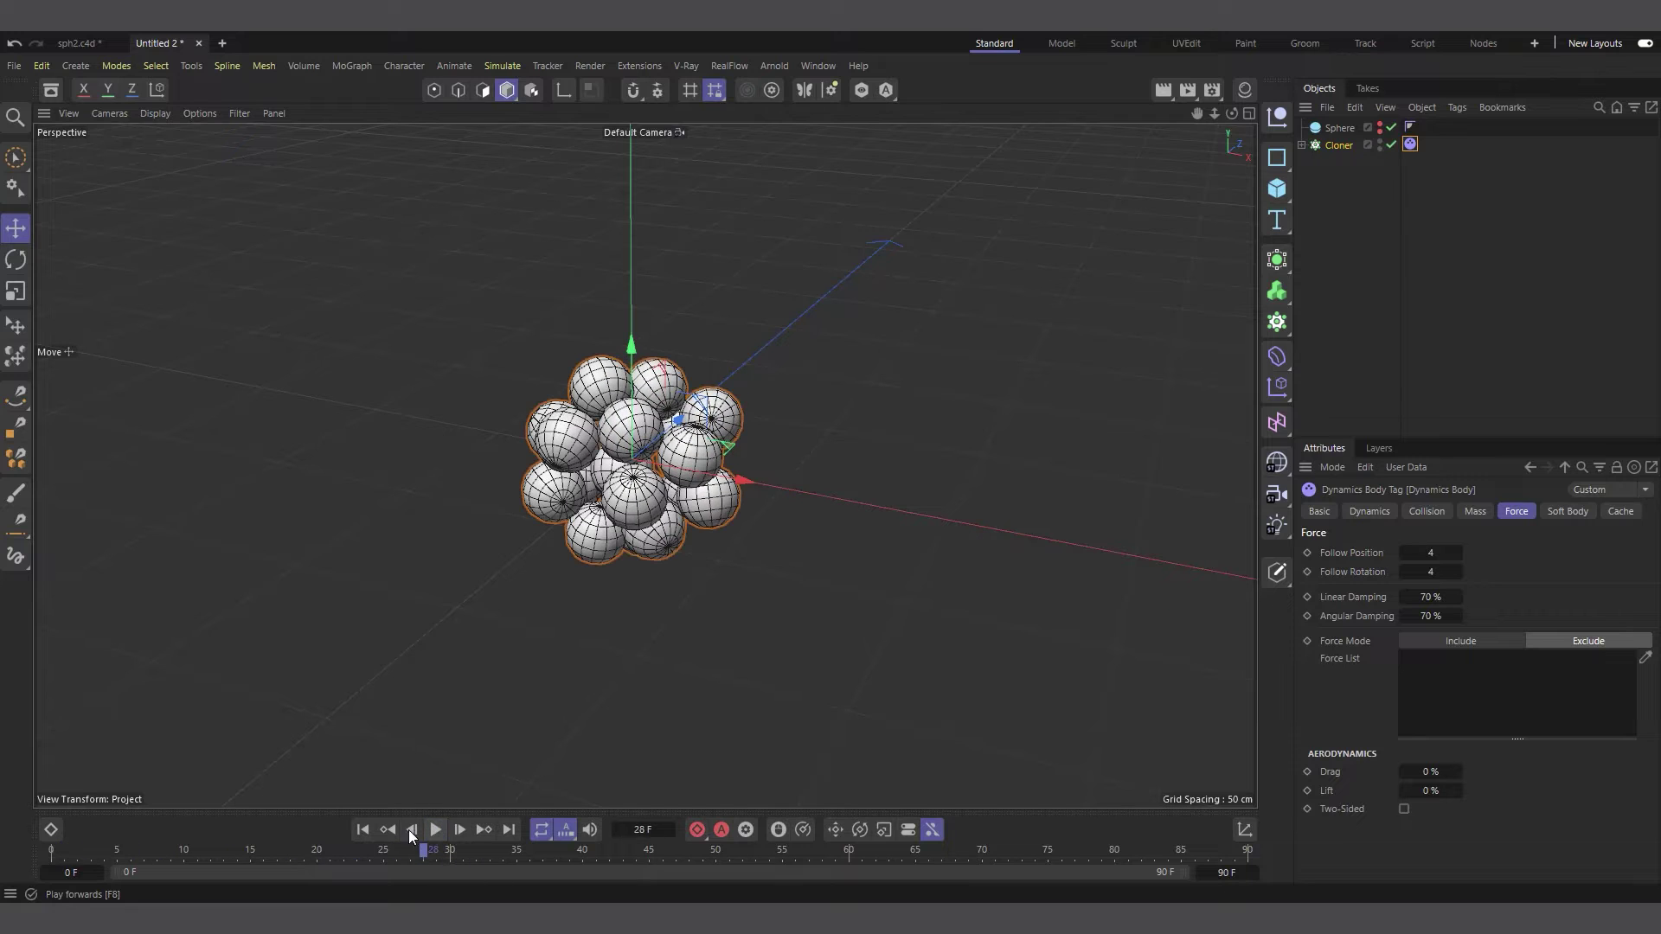
{"action": "left_click", "coordinate": [362, 829]}
Set the icosahedron sphere's segments to 10 and preview the denser cluster of clones.
{"action": "left_click", "coordinate": [1325, 128]}
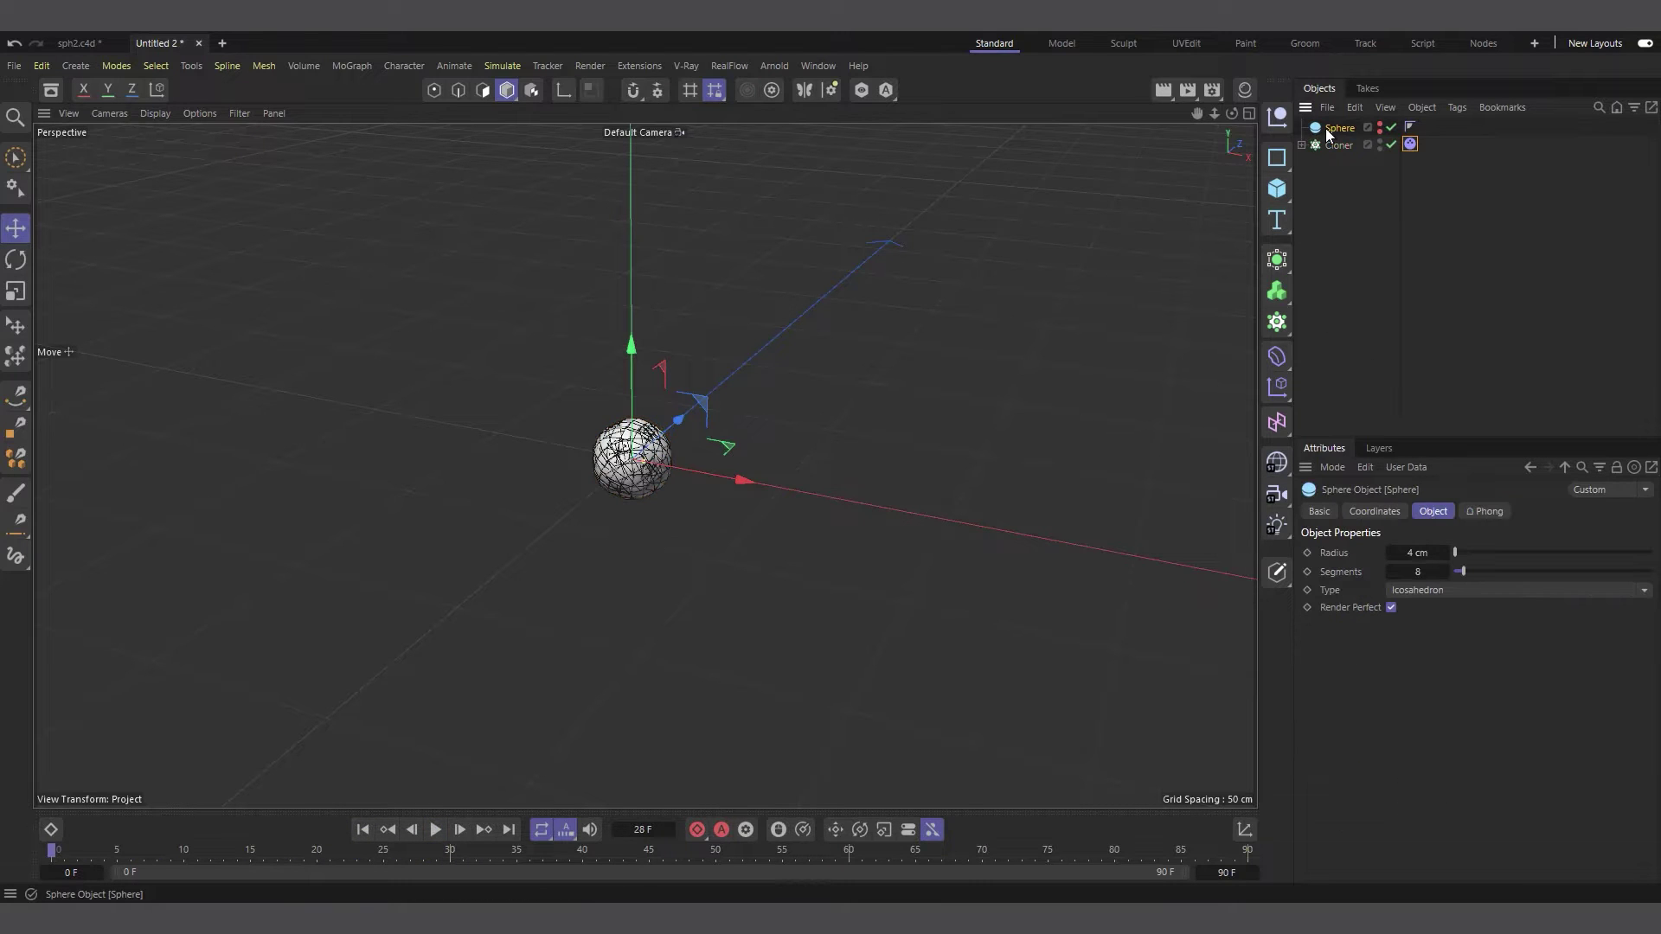
{"action": "left_click_drag", "start_coordinate": [1440, 572], "coordinate": [1441, 573]}
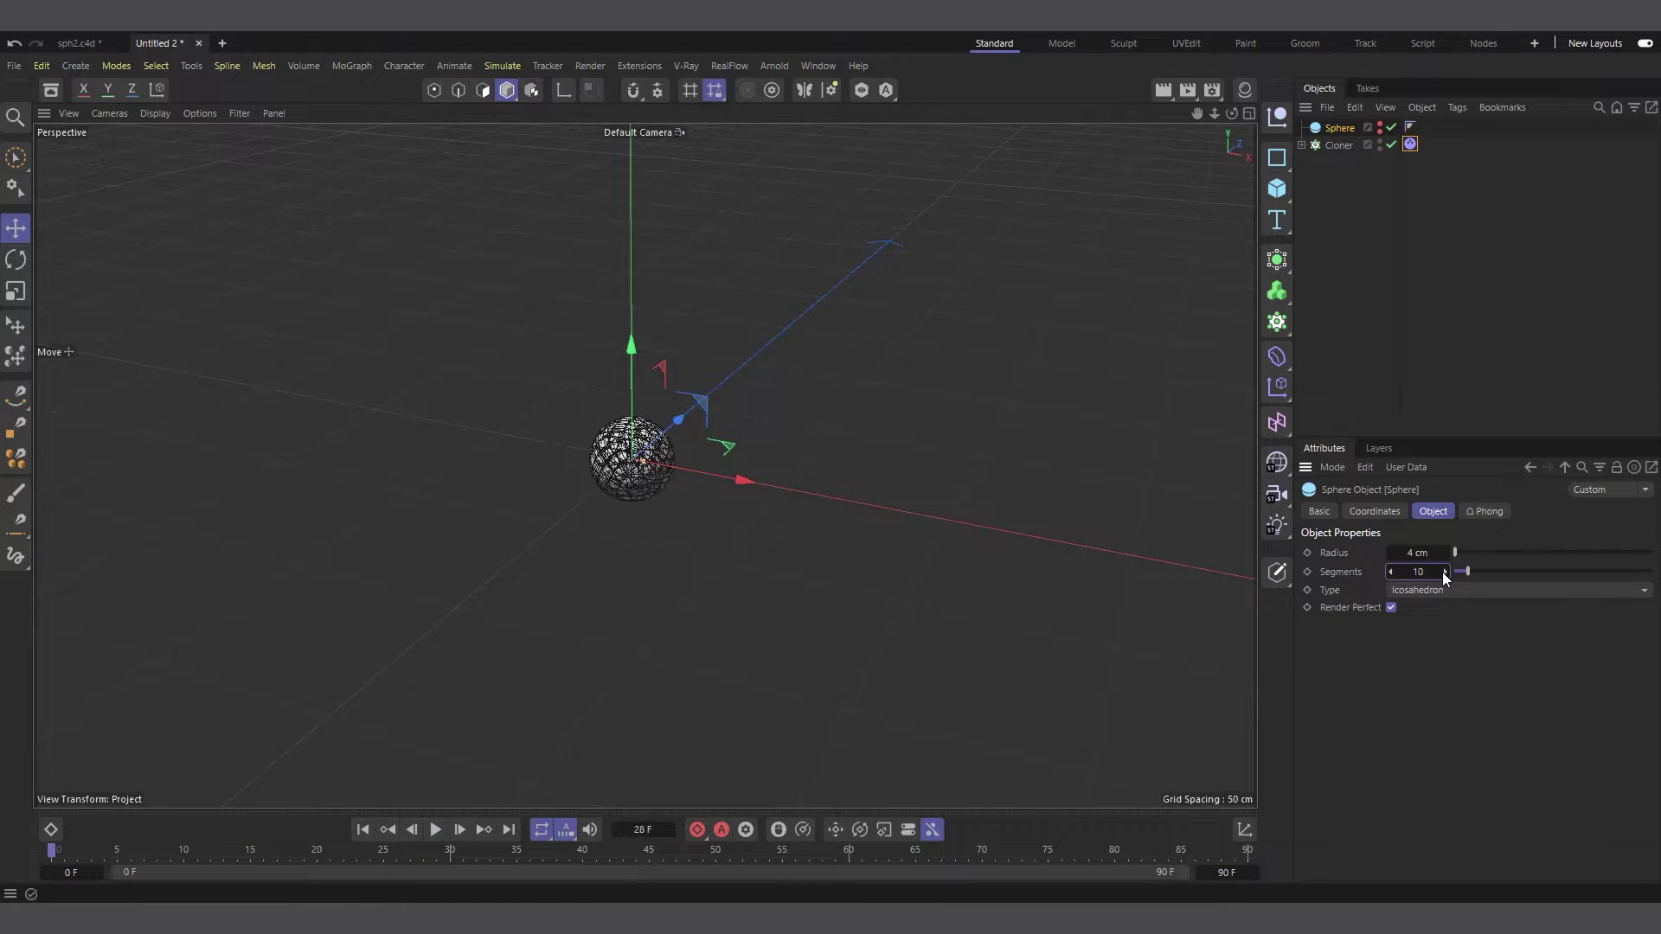
{"action": "left_click", "coordinate": [436, 830]}
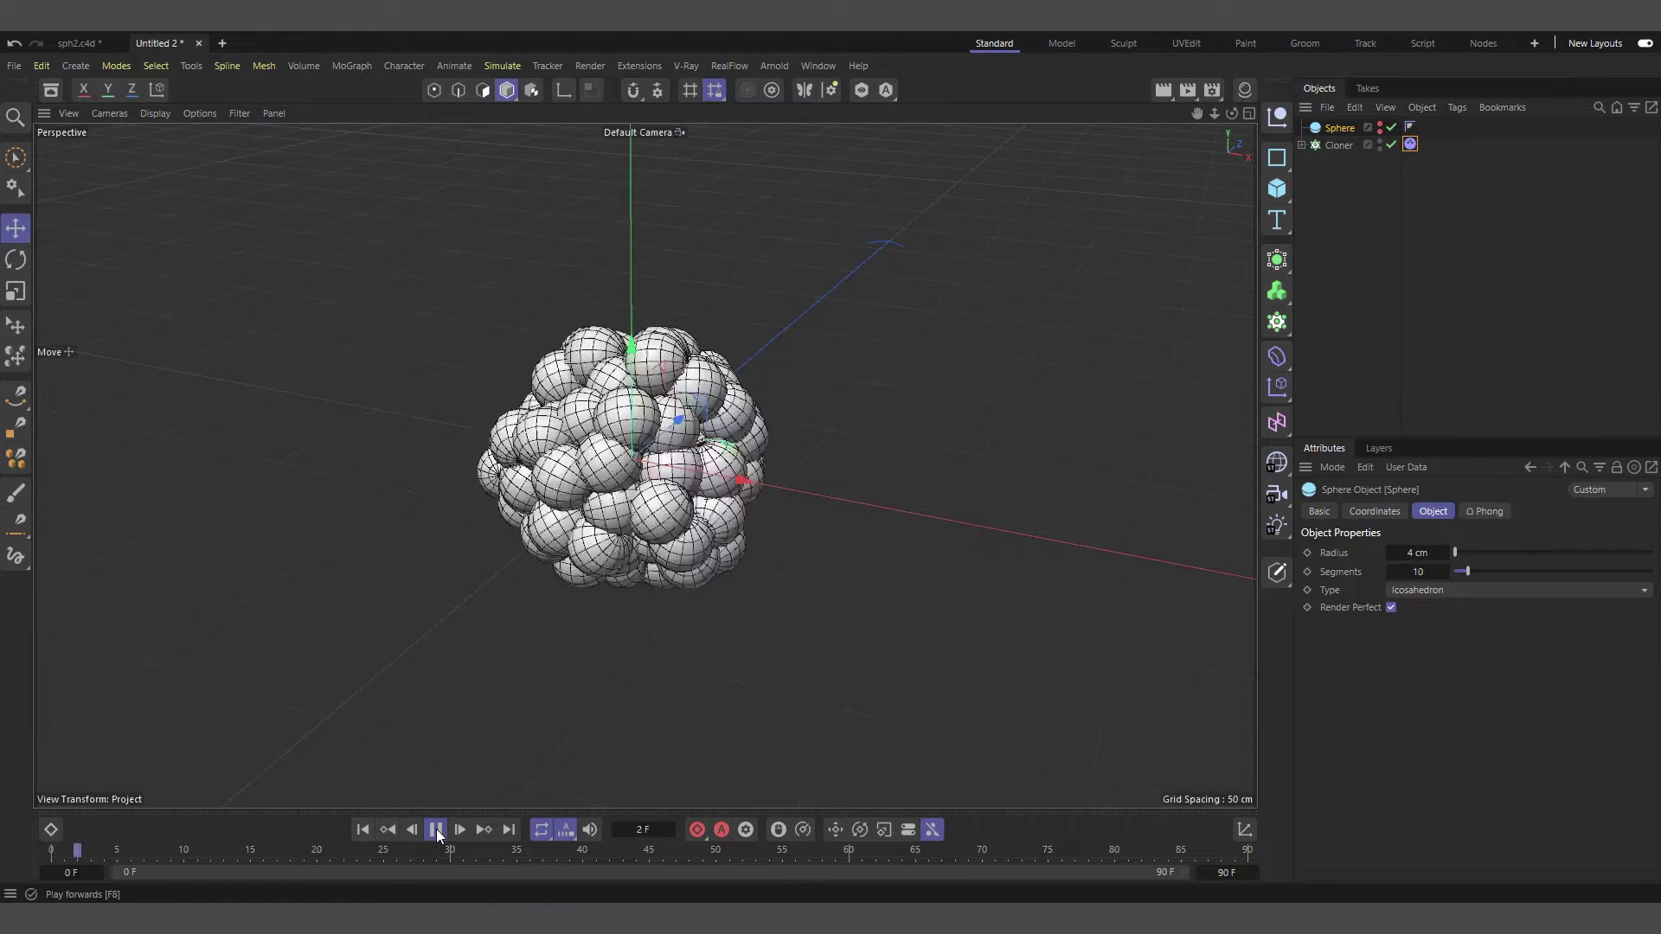
{"action": "left_click", "coordinate": [435, 829]}
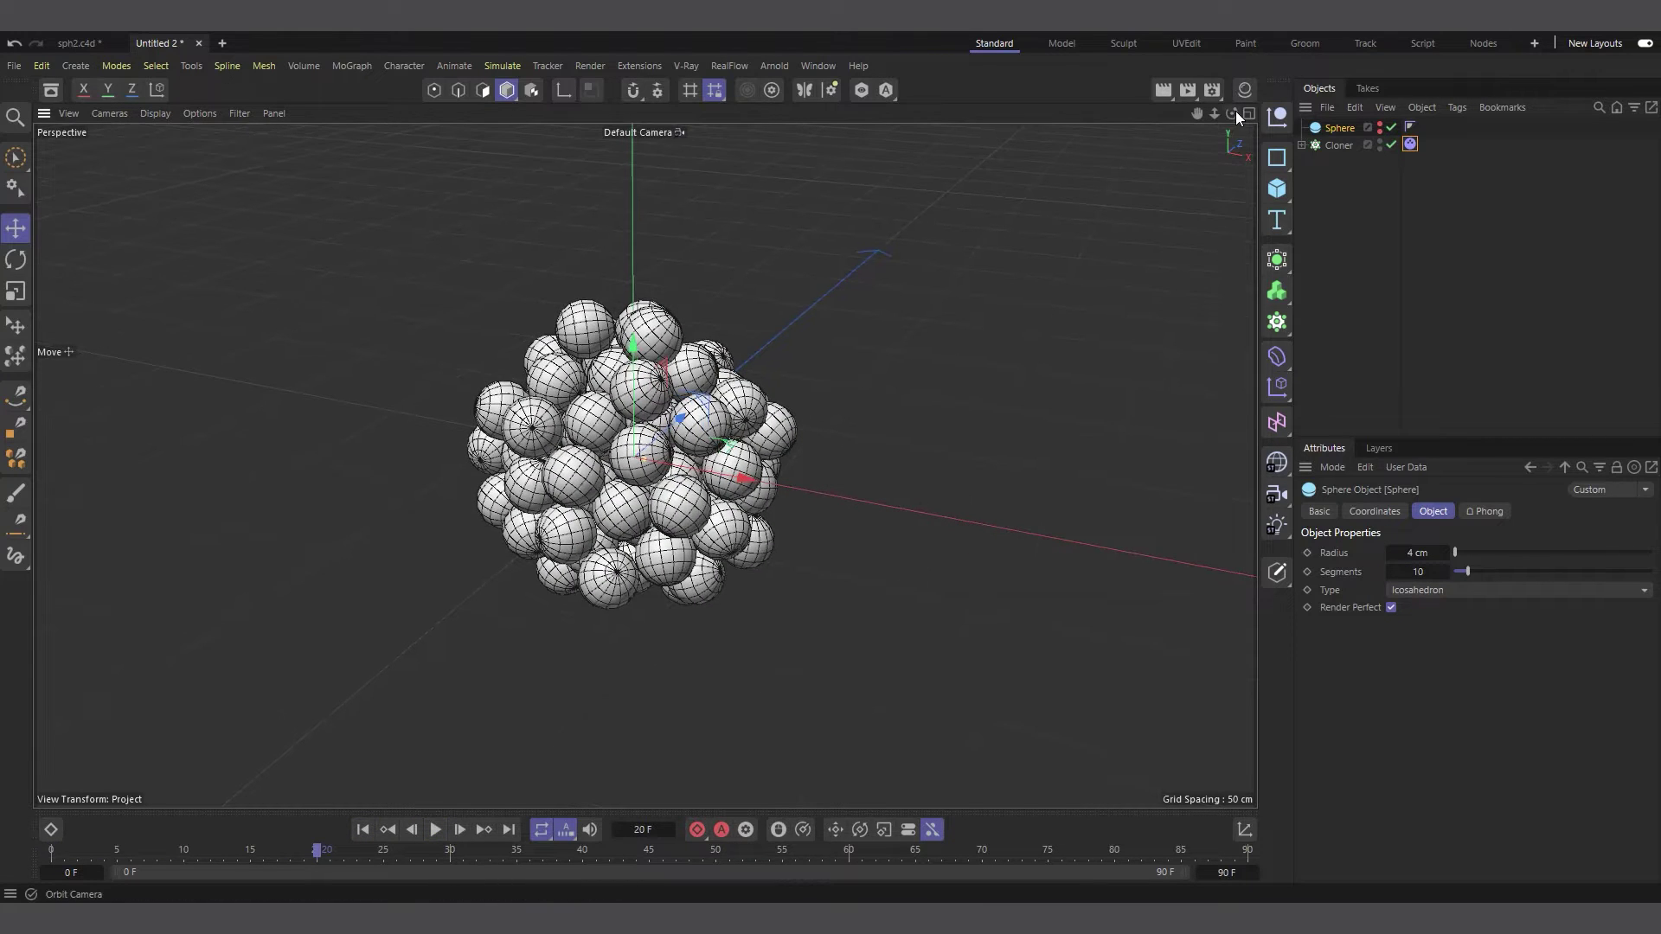
{"action": "left_click_drag", "start_coordinate": [1233, 113], "coordinate": [1209, 73]}
{"action": "scroll", "coordinate": [930, 401], "scroll_direction": "down", "scroll_amount": 2}
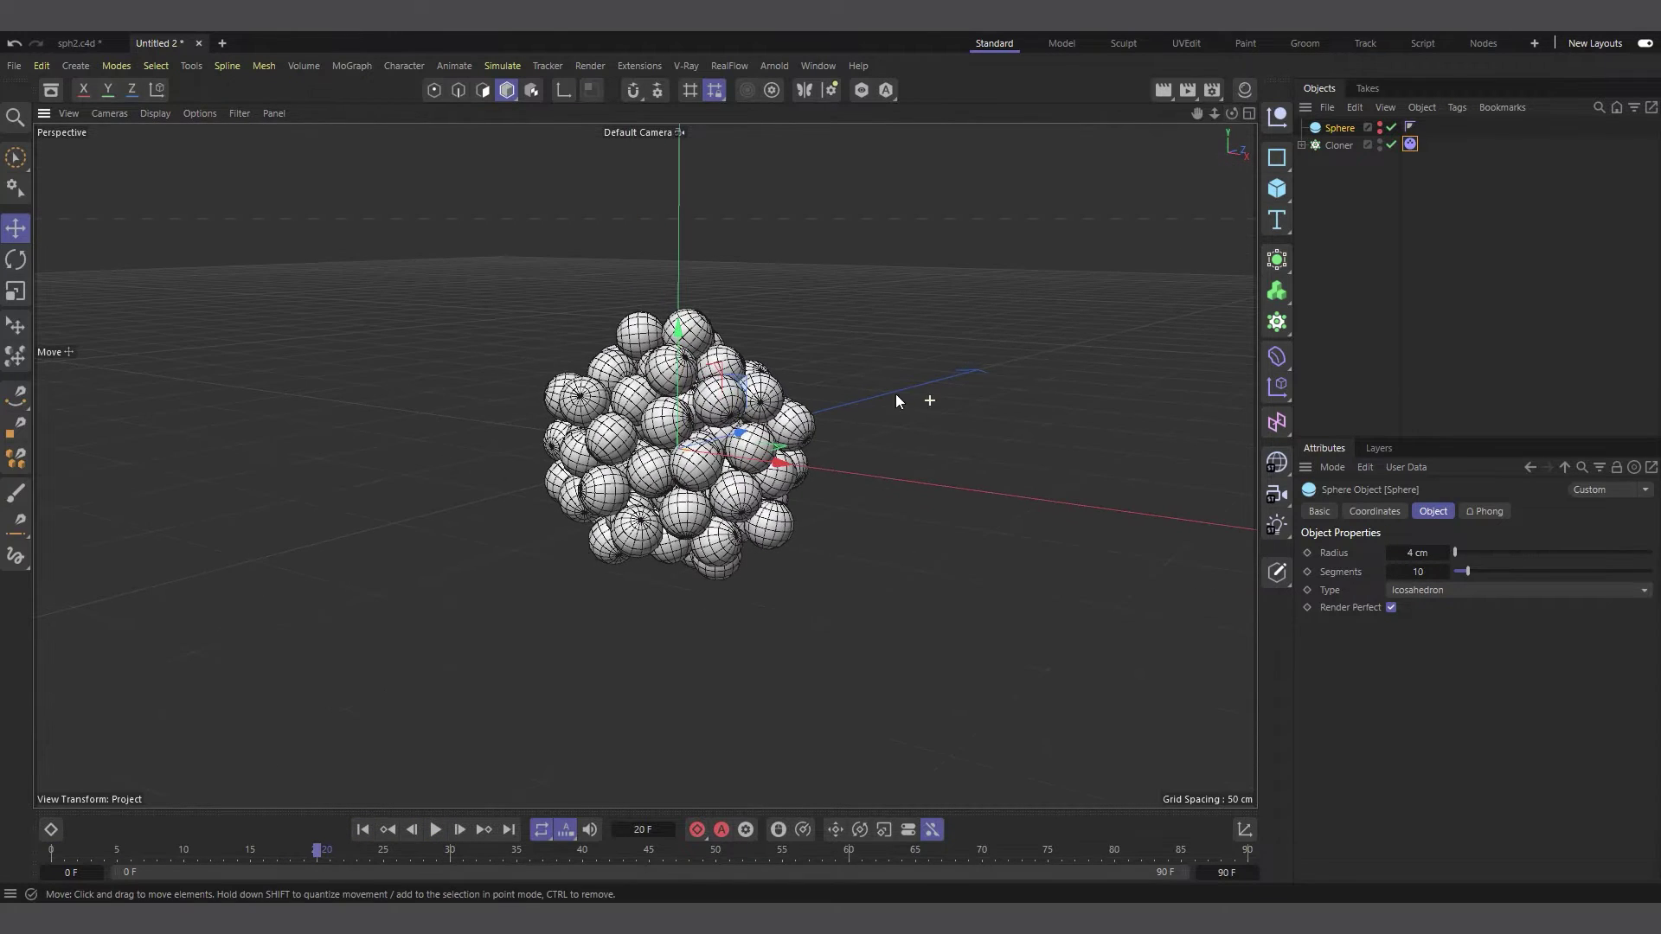
Continue the simulation, replay it from the first frame, and inspect the paused clone cluster from different angles.
{"action": "left_click", "coordinate": [437, 830]}
{"action": "left_click", "coordinate": [436, 830]}
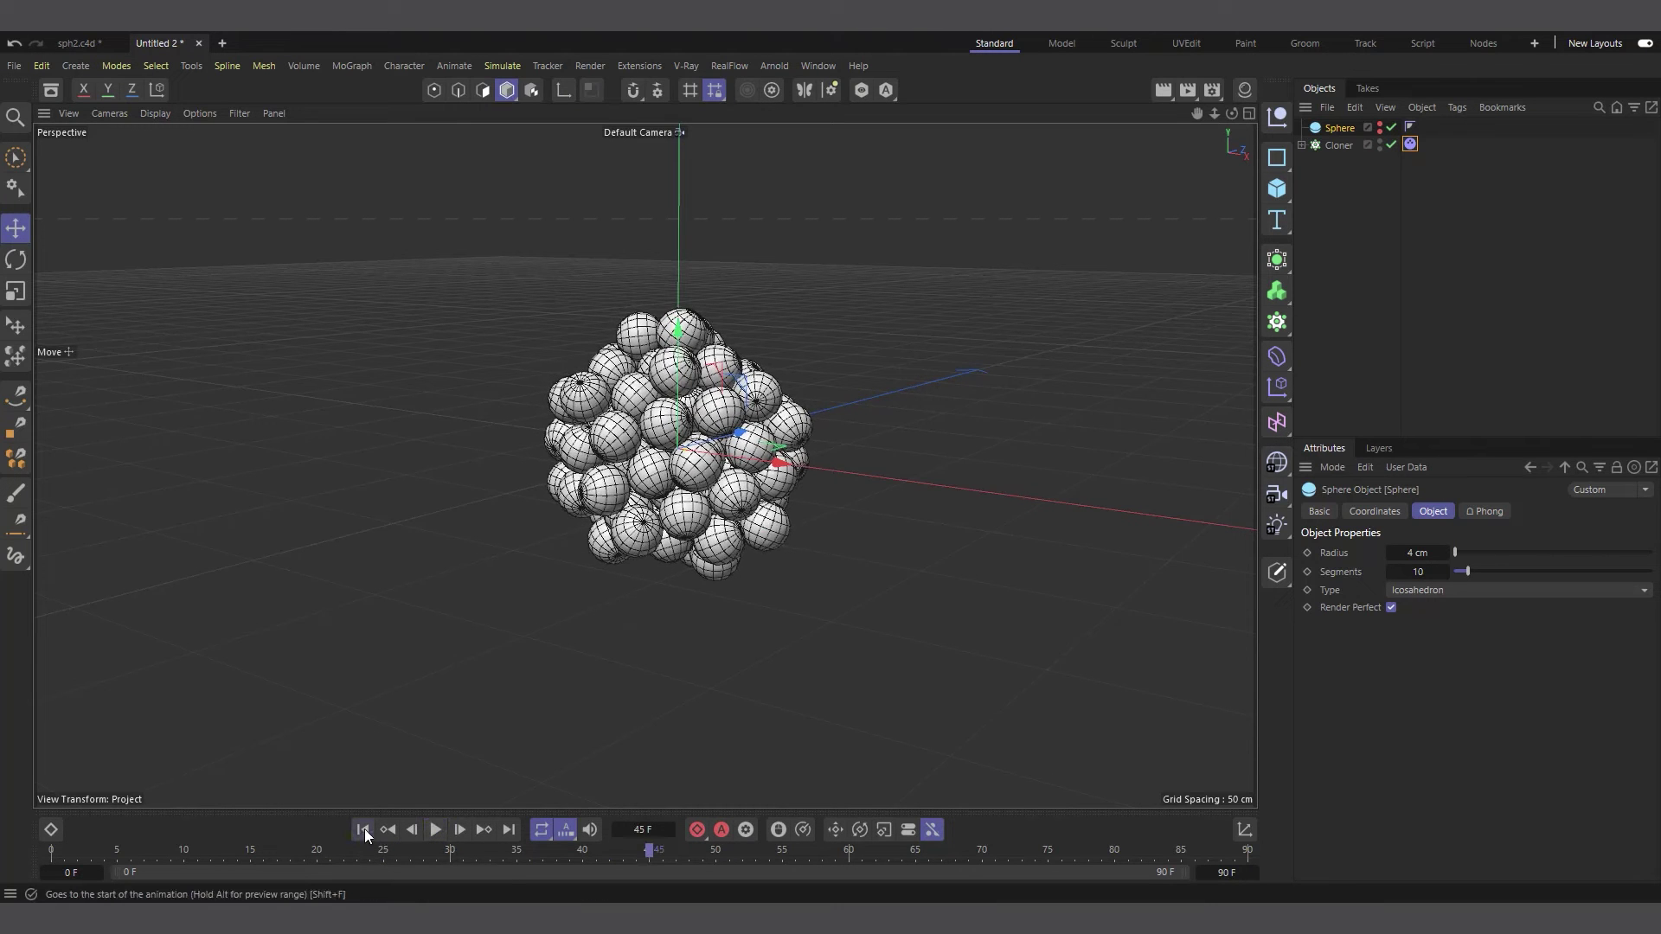
{"action": "left_click", "coordinate": [363, 830]}
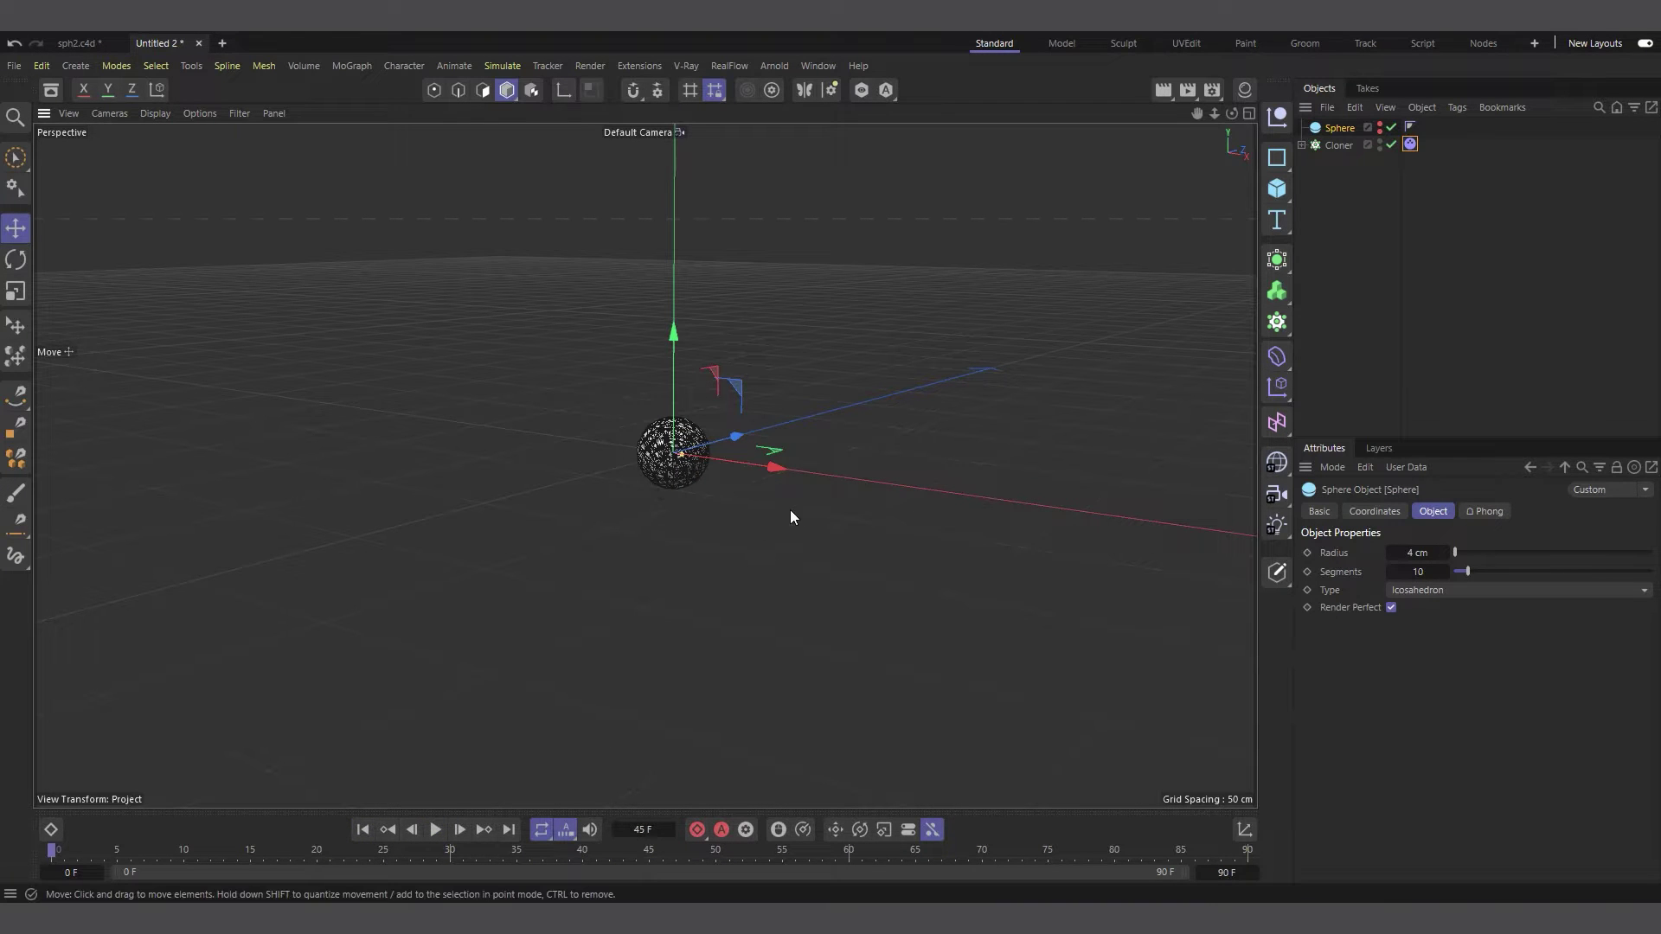
{"action": "left_click", "coordinate": [436, 830]}
{"action": "left_click", "coordinate": [437, 830]}
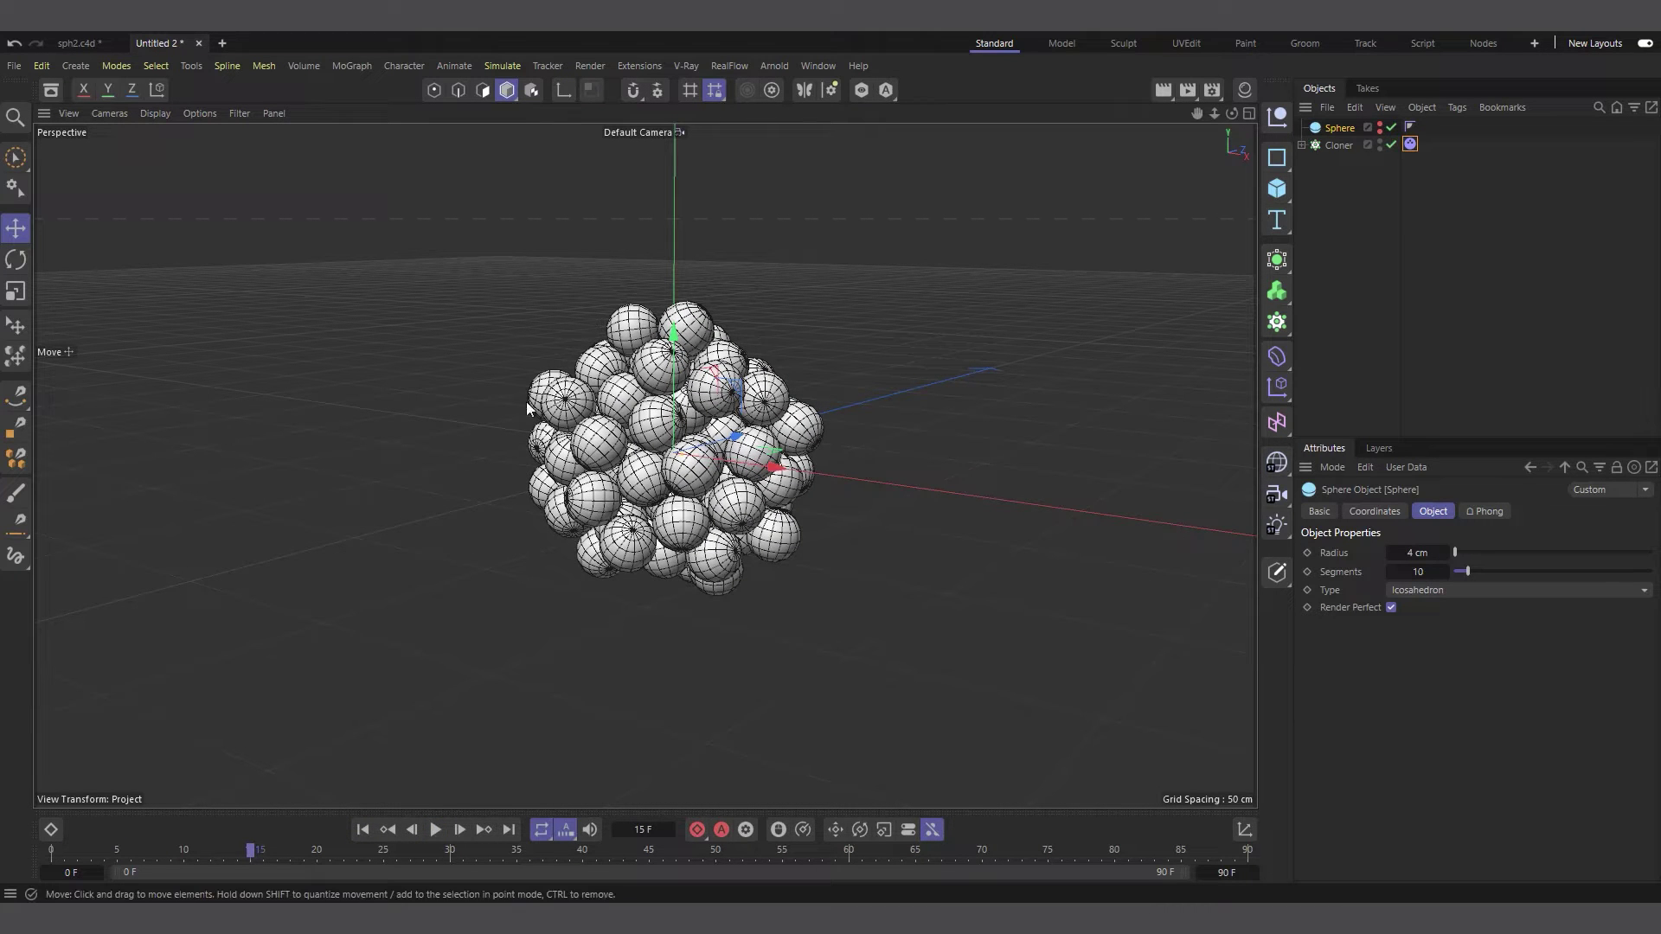
{"action": "left_click_drag", "start_coordinate": [1232, 114], "coordinate": [1215, 118]}
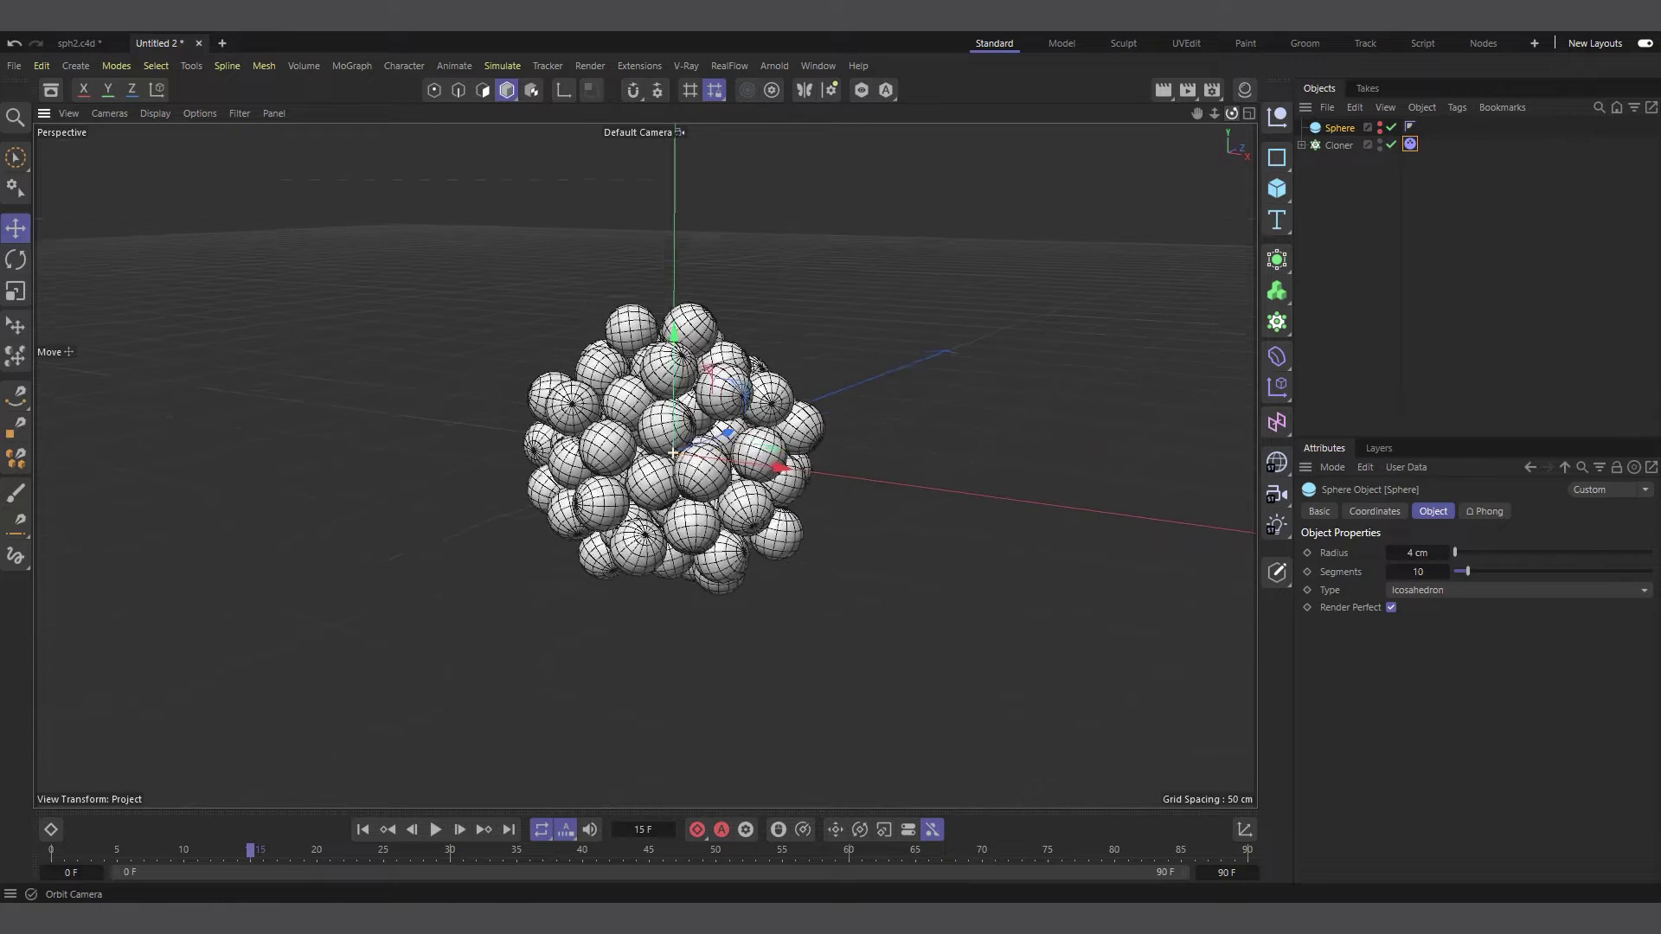
{"action": "left_click_drag", "start_coordinate": [761, 467], "coordinate": [764, 480], "text": "alt"}
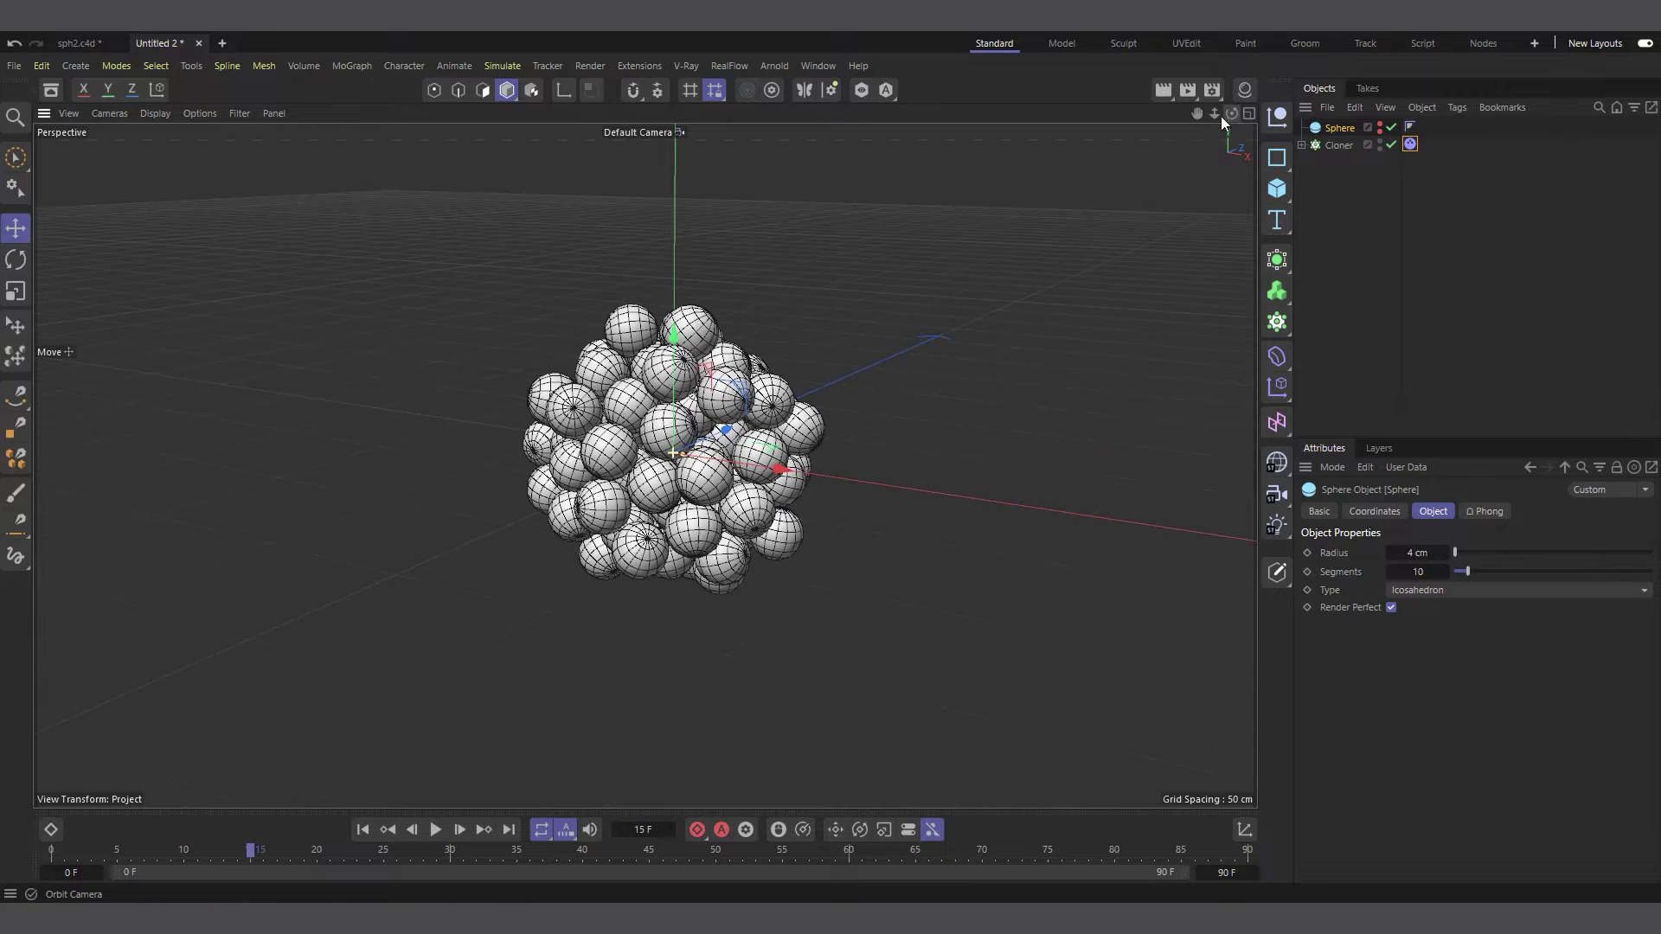
Add an Attractor force and place it below the Cloner in the object hierarchy.
{"action": "left_click", "coordinate": [496, 65]}
{"action": "mouse_move", "coordinate": [509, 96]}
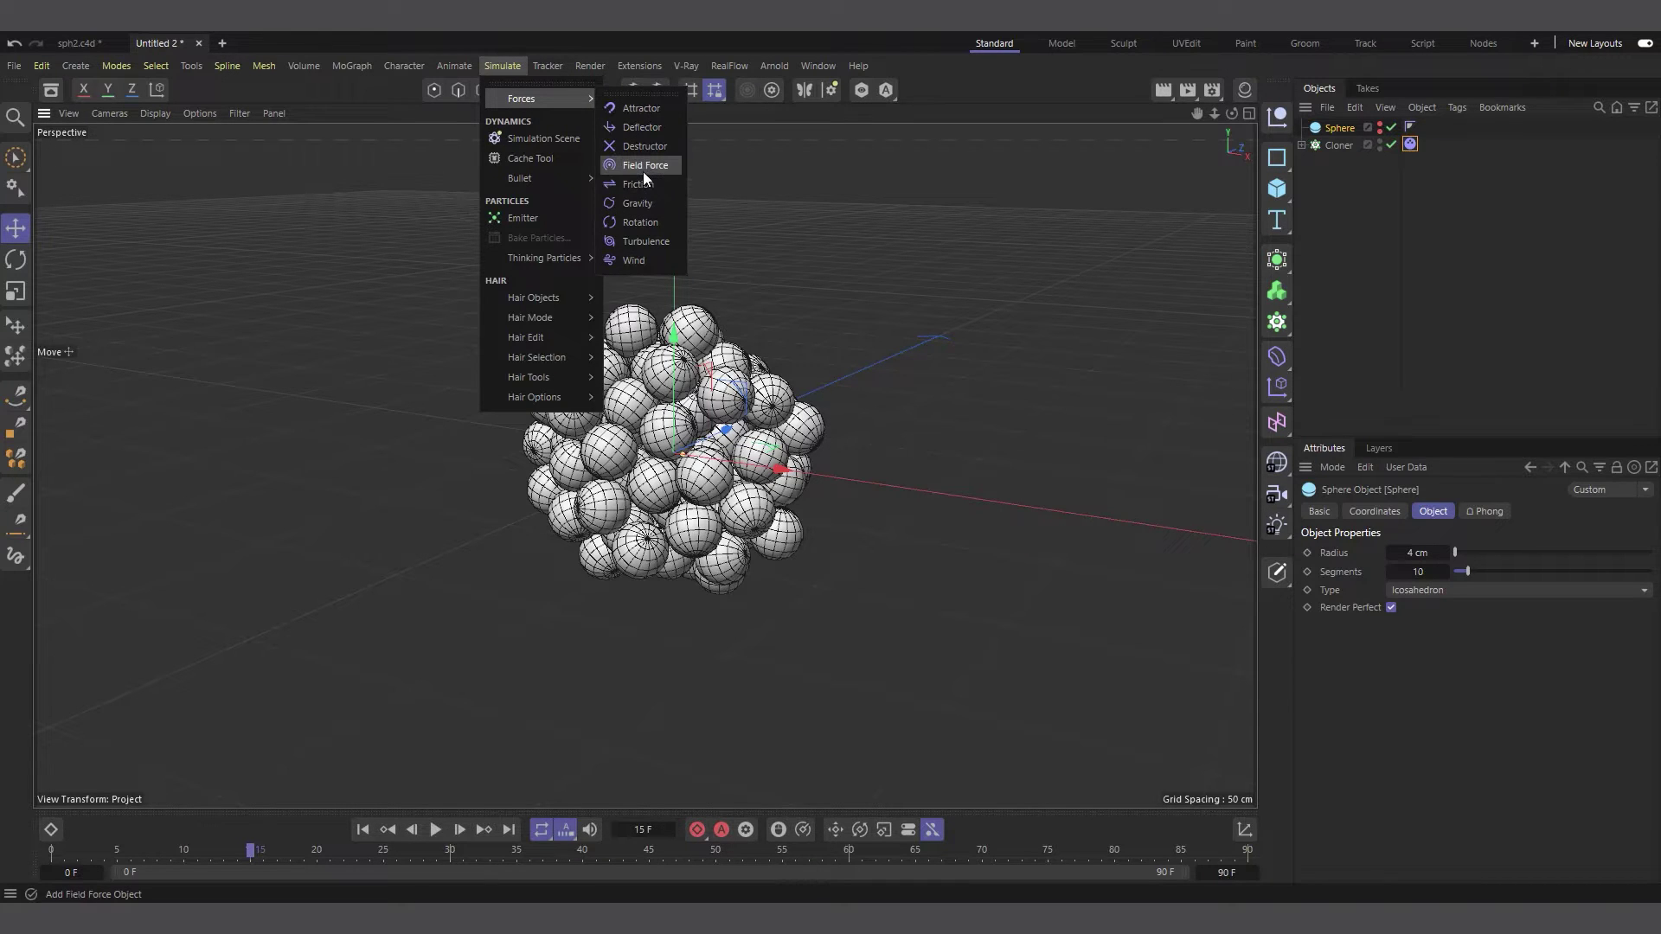
{"action": "left_click", "coordinate": [645, 111]}
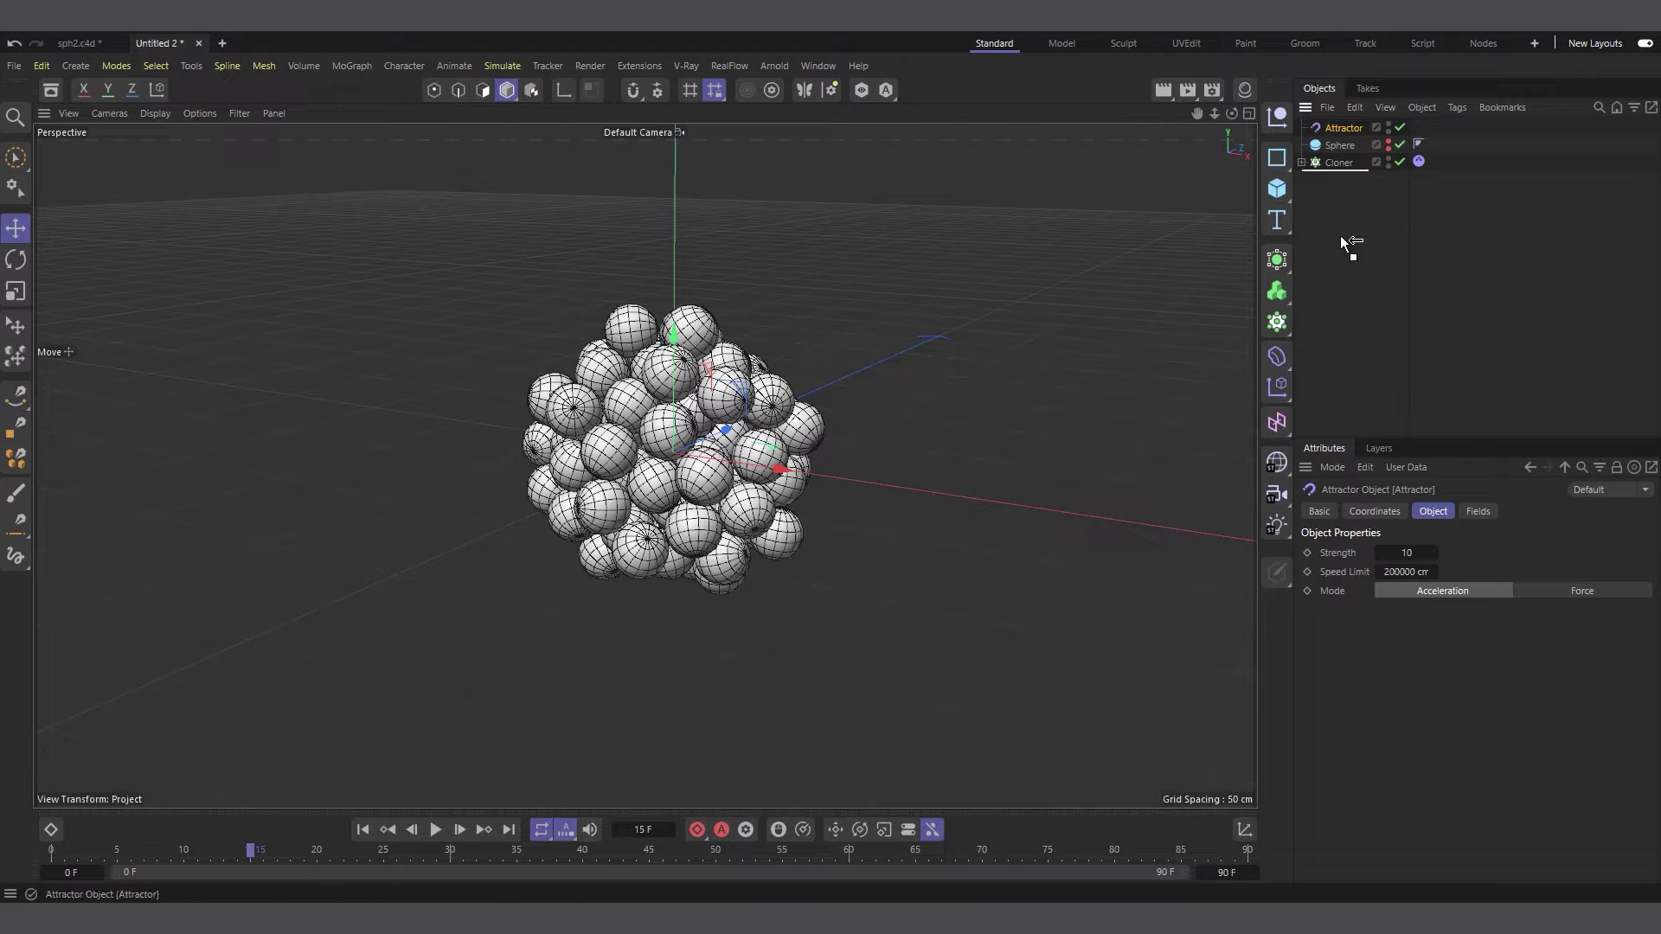
{"action": "left_click_drag", "start_coordinate": [1341, 235], "coordinate": [1342, 221]}
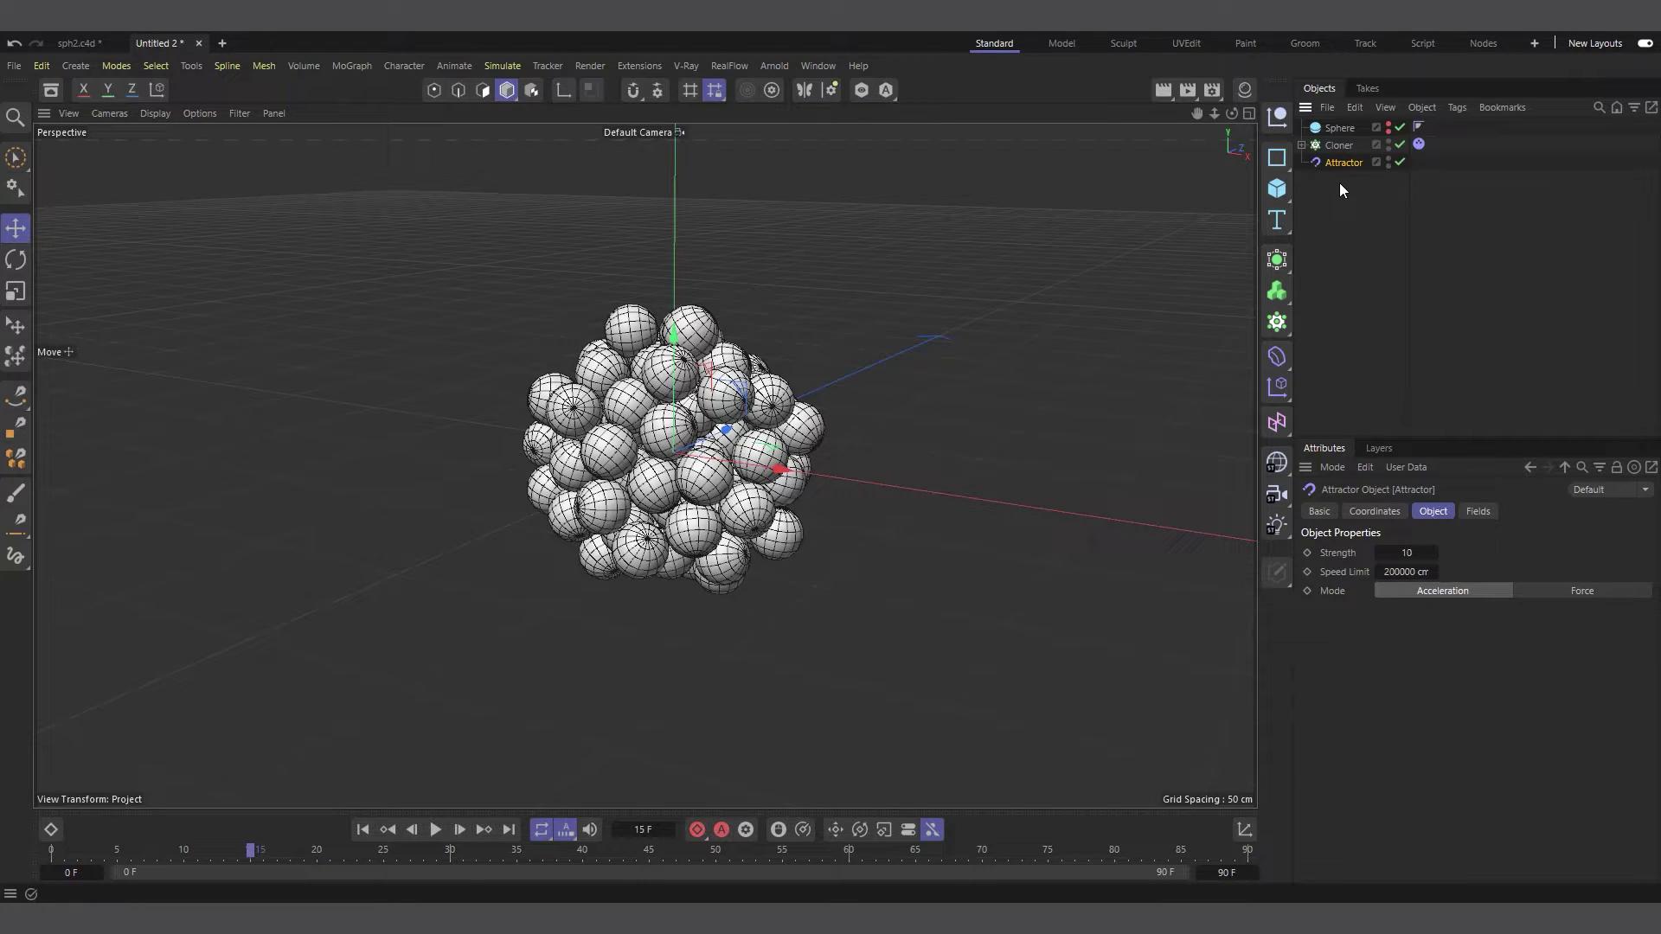
Preview the Attractor's effect, set its strength to -100, and replay the simulation from the first frame.
{"action": "left_click", "coordinate": [436, 831]}
{"action": "left_click", "coordinate": [436, 831]}
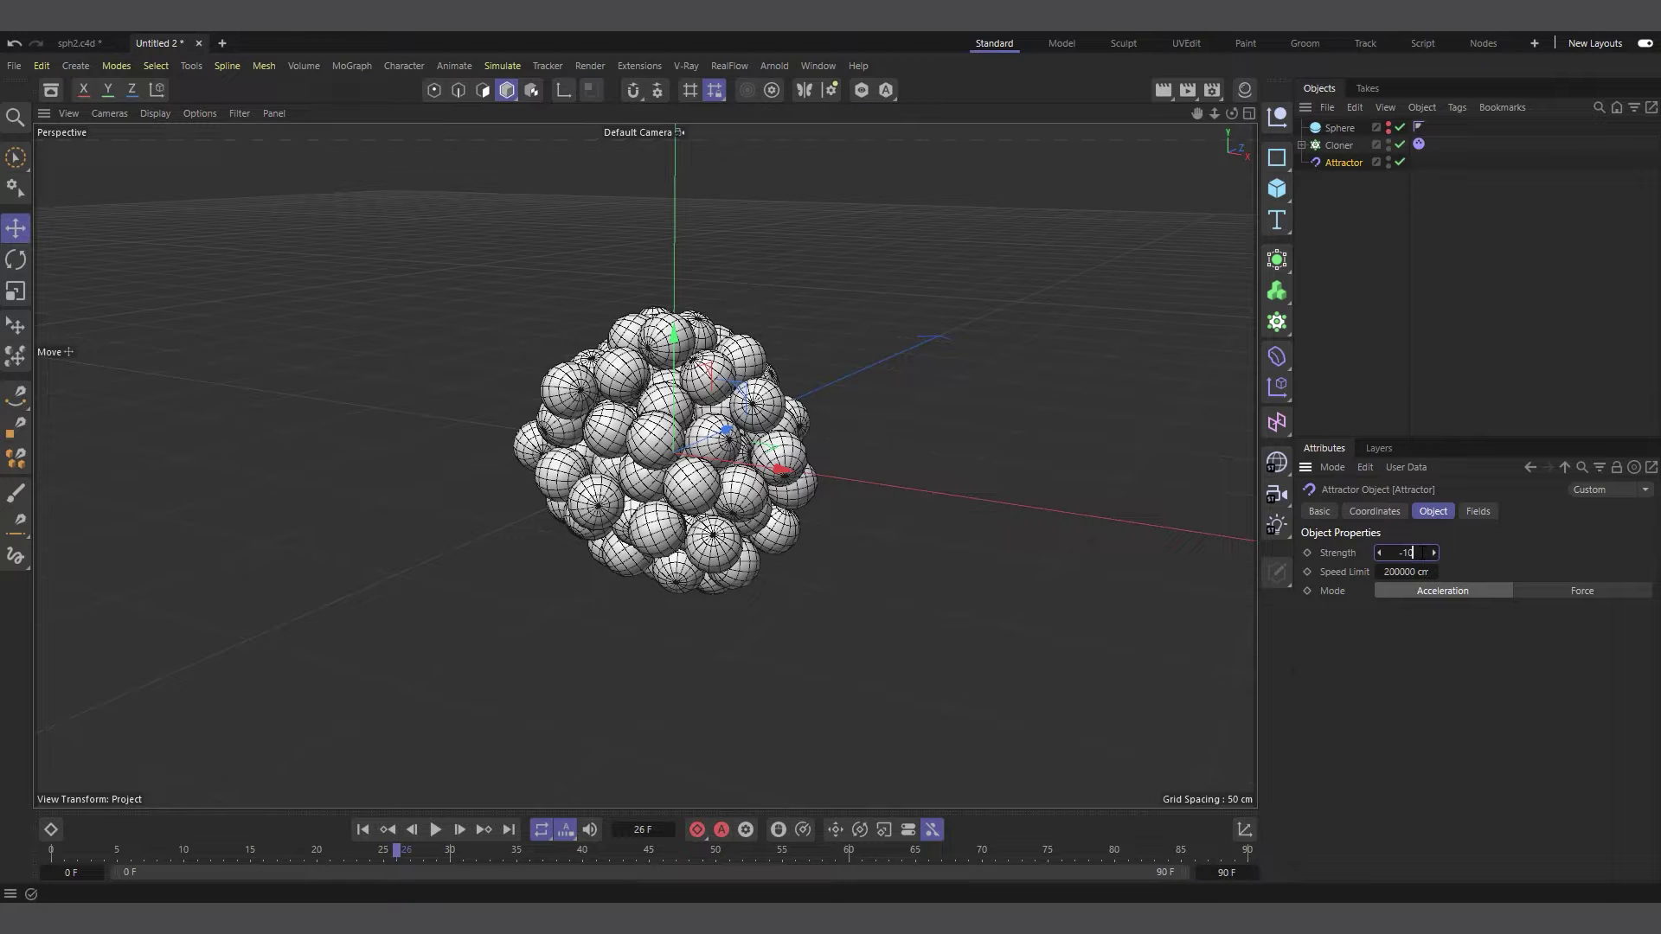
{"action": "left_click", "coordinate": [362, 832]}
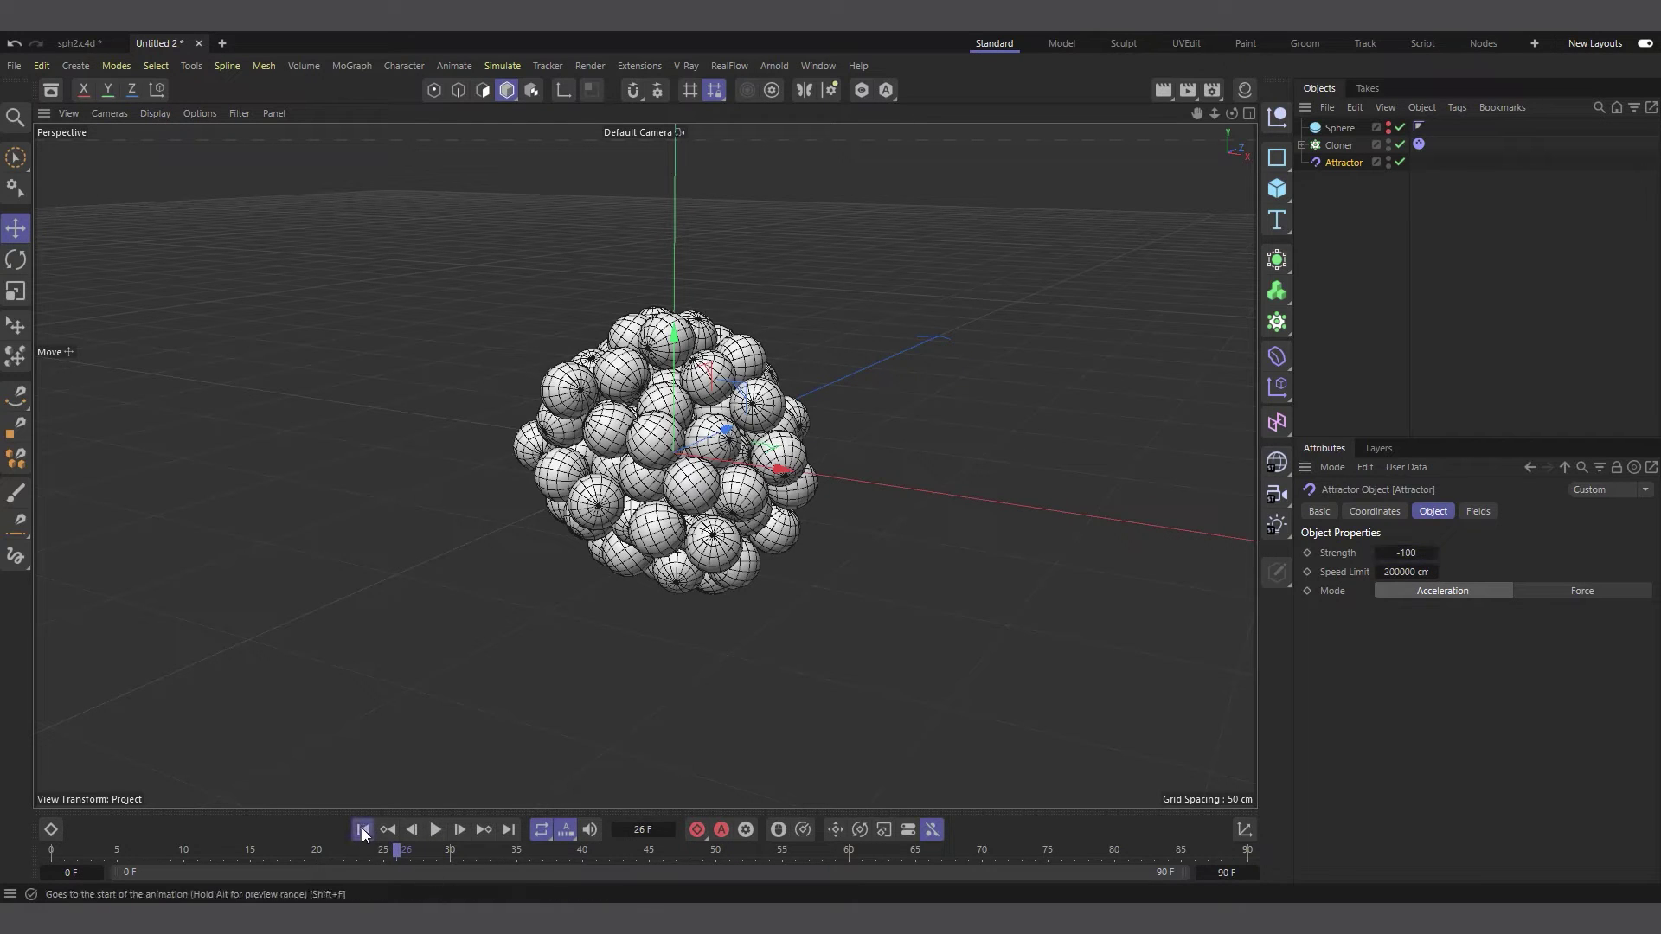
{"action": "left_click", "coordinate": [438, 832]}
{"action": "left_click", "coordinate": [438, 831]}
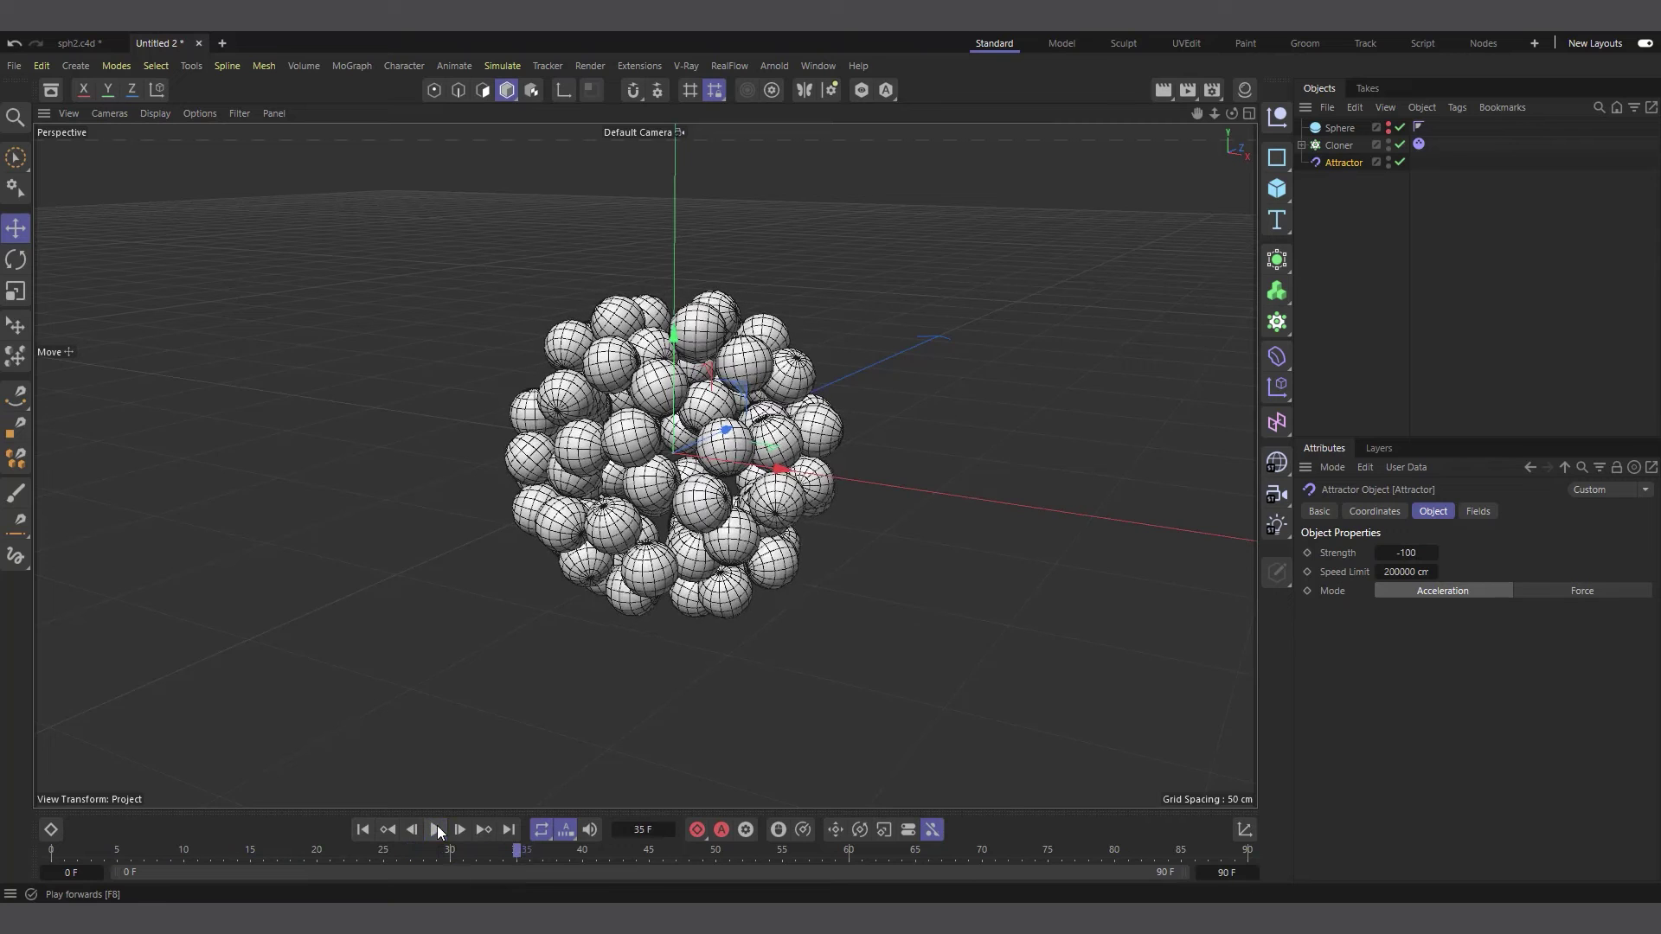
Set the Attractor's strength to -1000, replay the simulation, check the Dynamics Body tag's force settings, and return to the first frame.
{"action": "left_click", "coordinate": [1423, 554]}
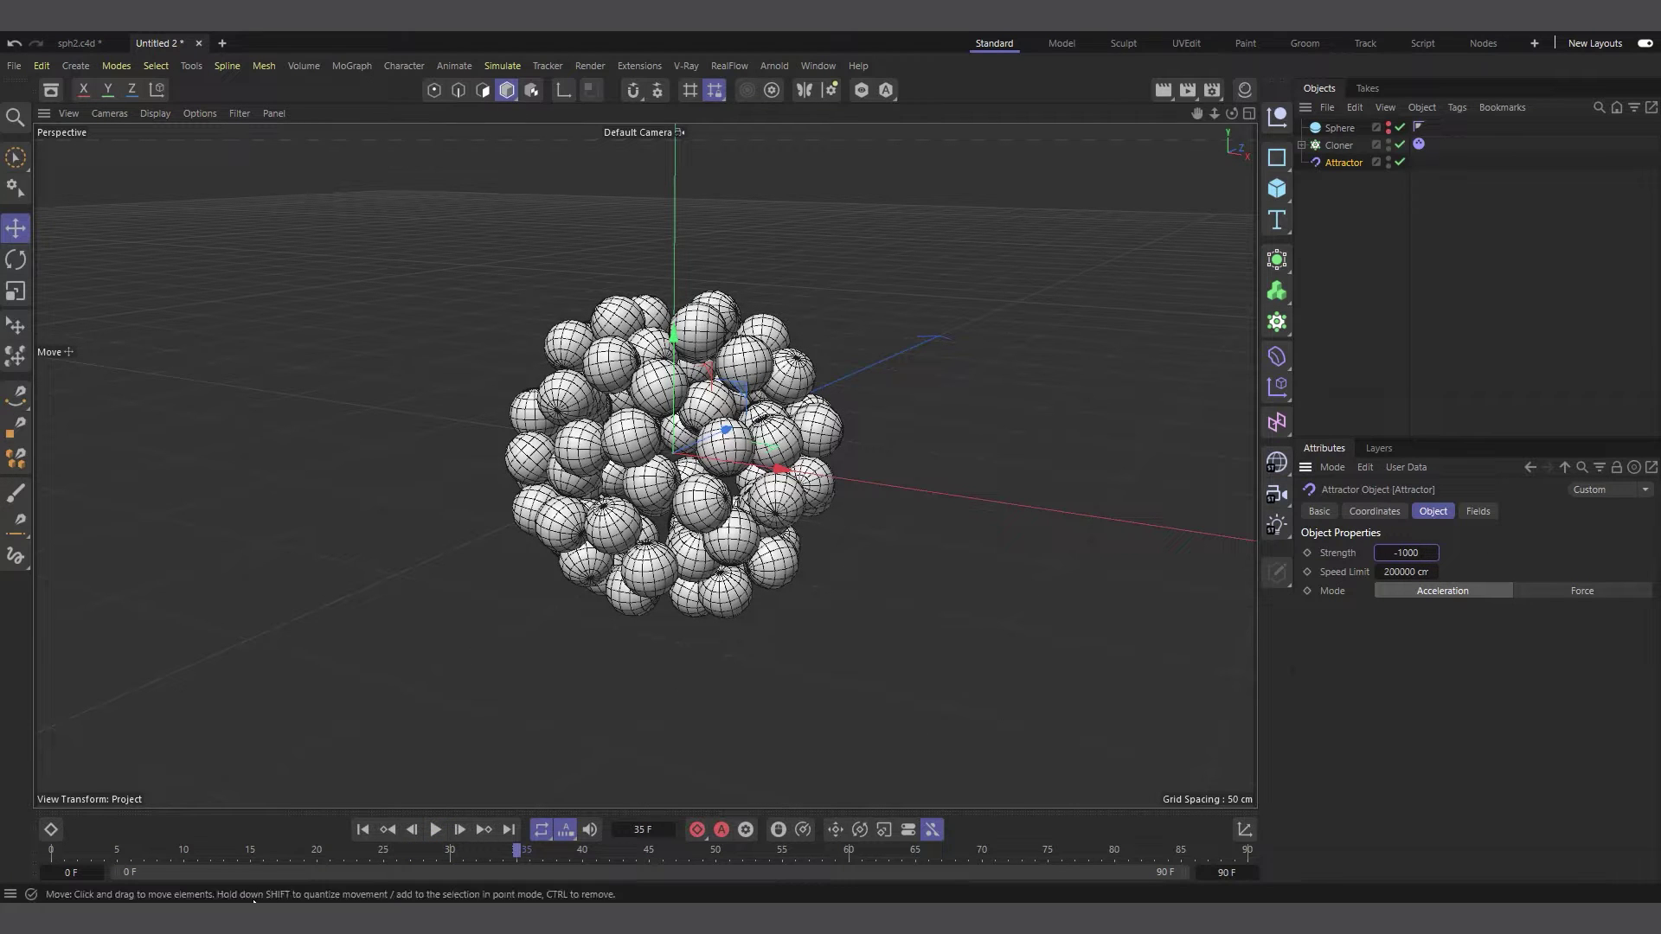
{"action": "left_click", "coordinate": [363, 830]}
{"action": "left_click", "coordinate": [436, 830]}
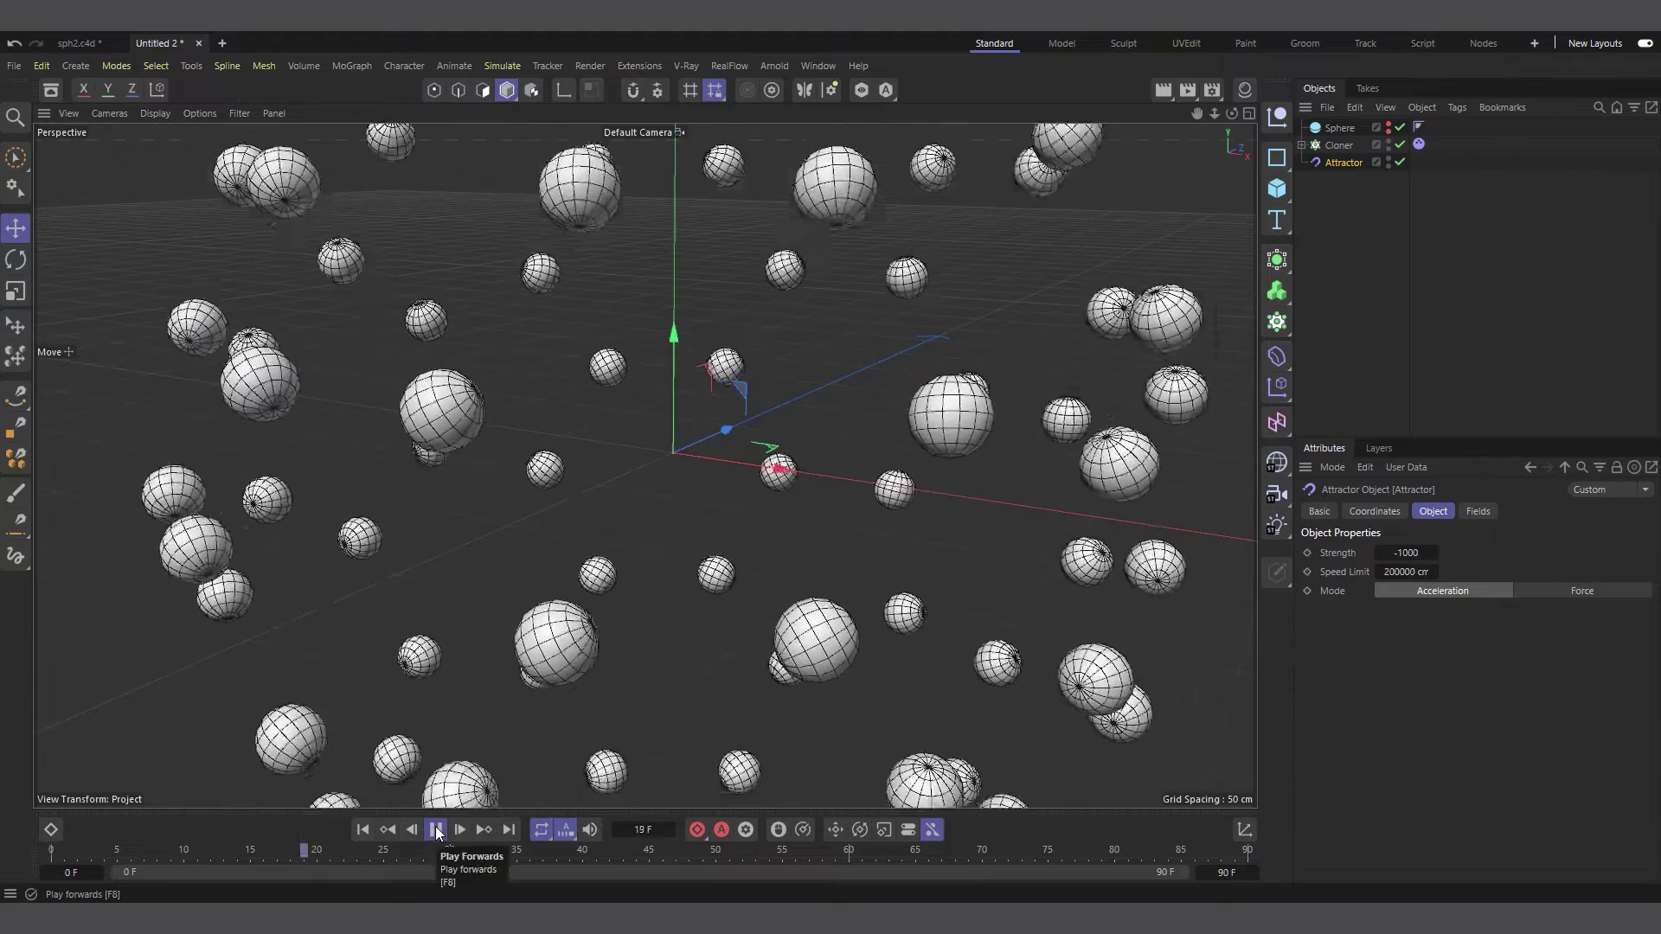
{"action": "left_click", "coordinate": [436, 831]}
{"action": "left_click", "coordinate": [1419, 145]}
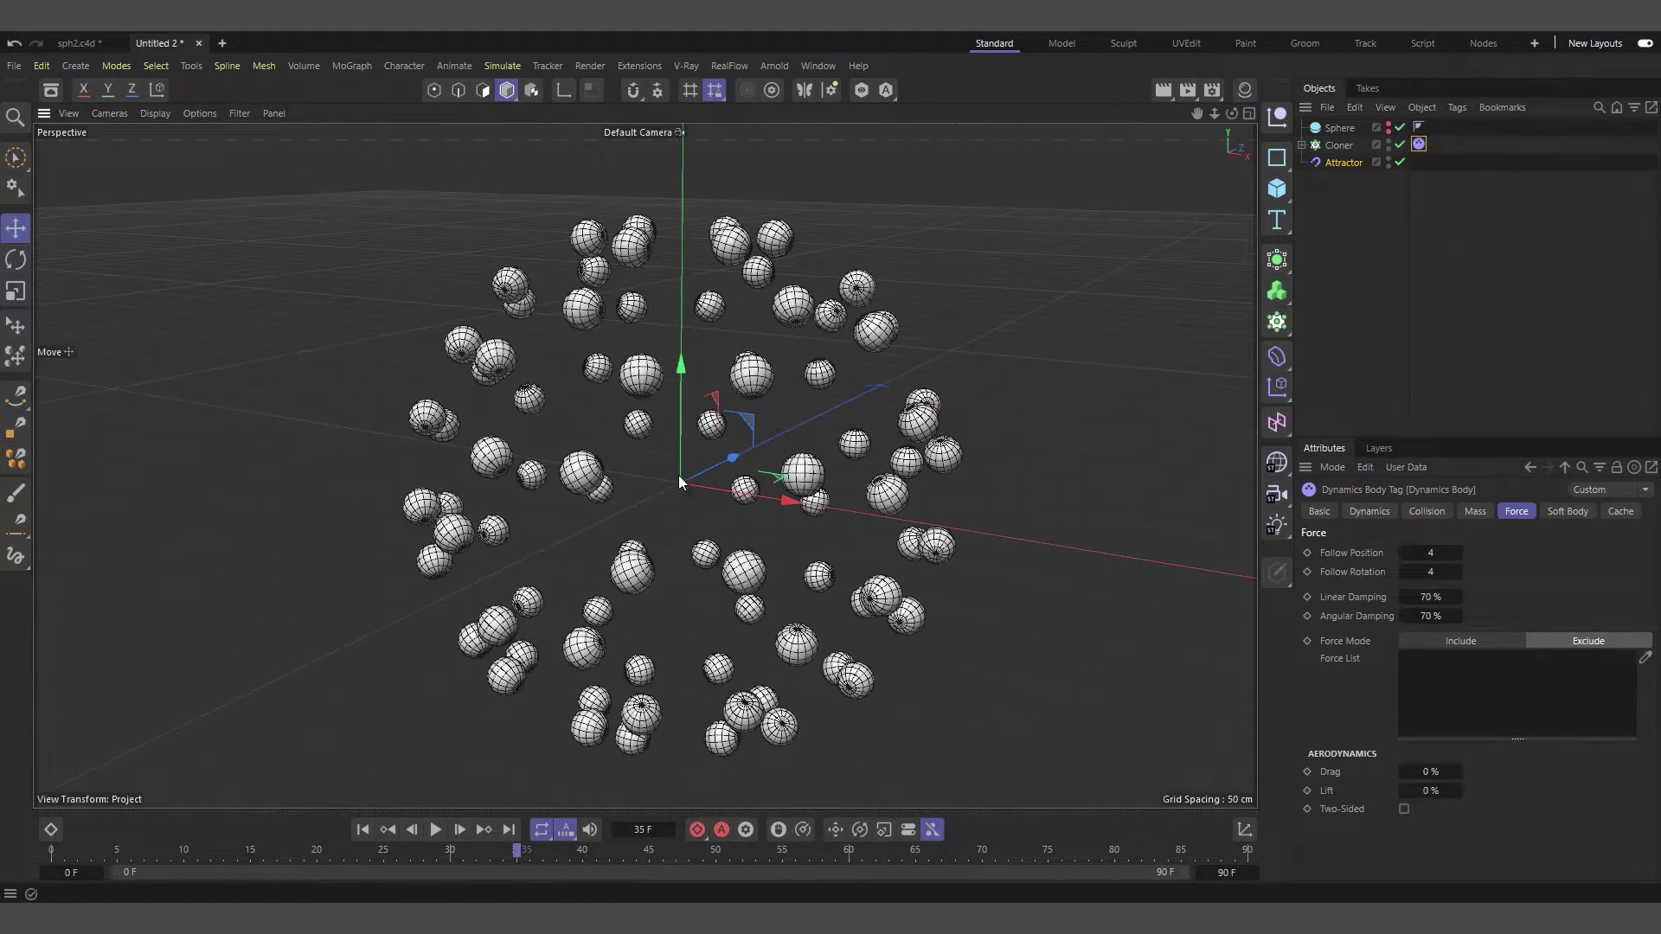
{"action": "left_click", "coordinate": [364, 833]}
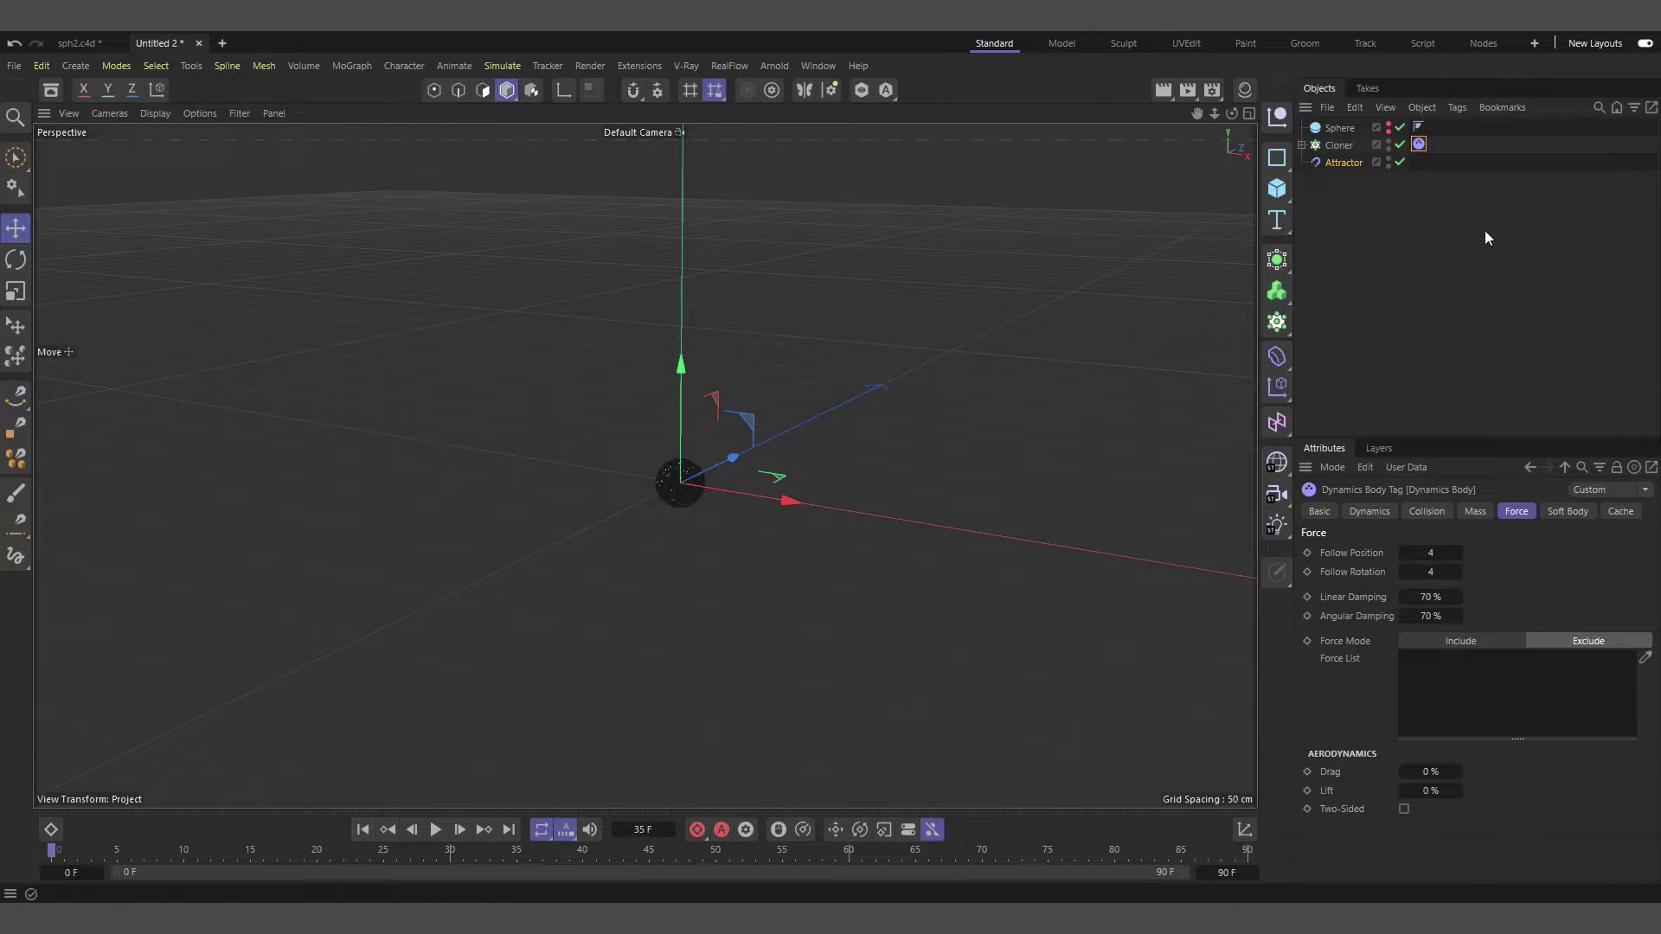
Switch the Attractor's mode to Force, preview the simulation, and return to the first frame.
{"action": "left_click", "coordinate": [1341, 165]}
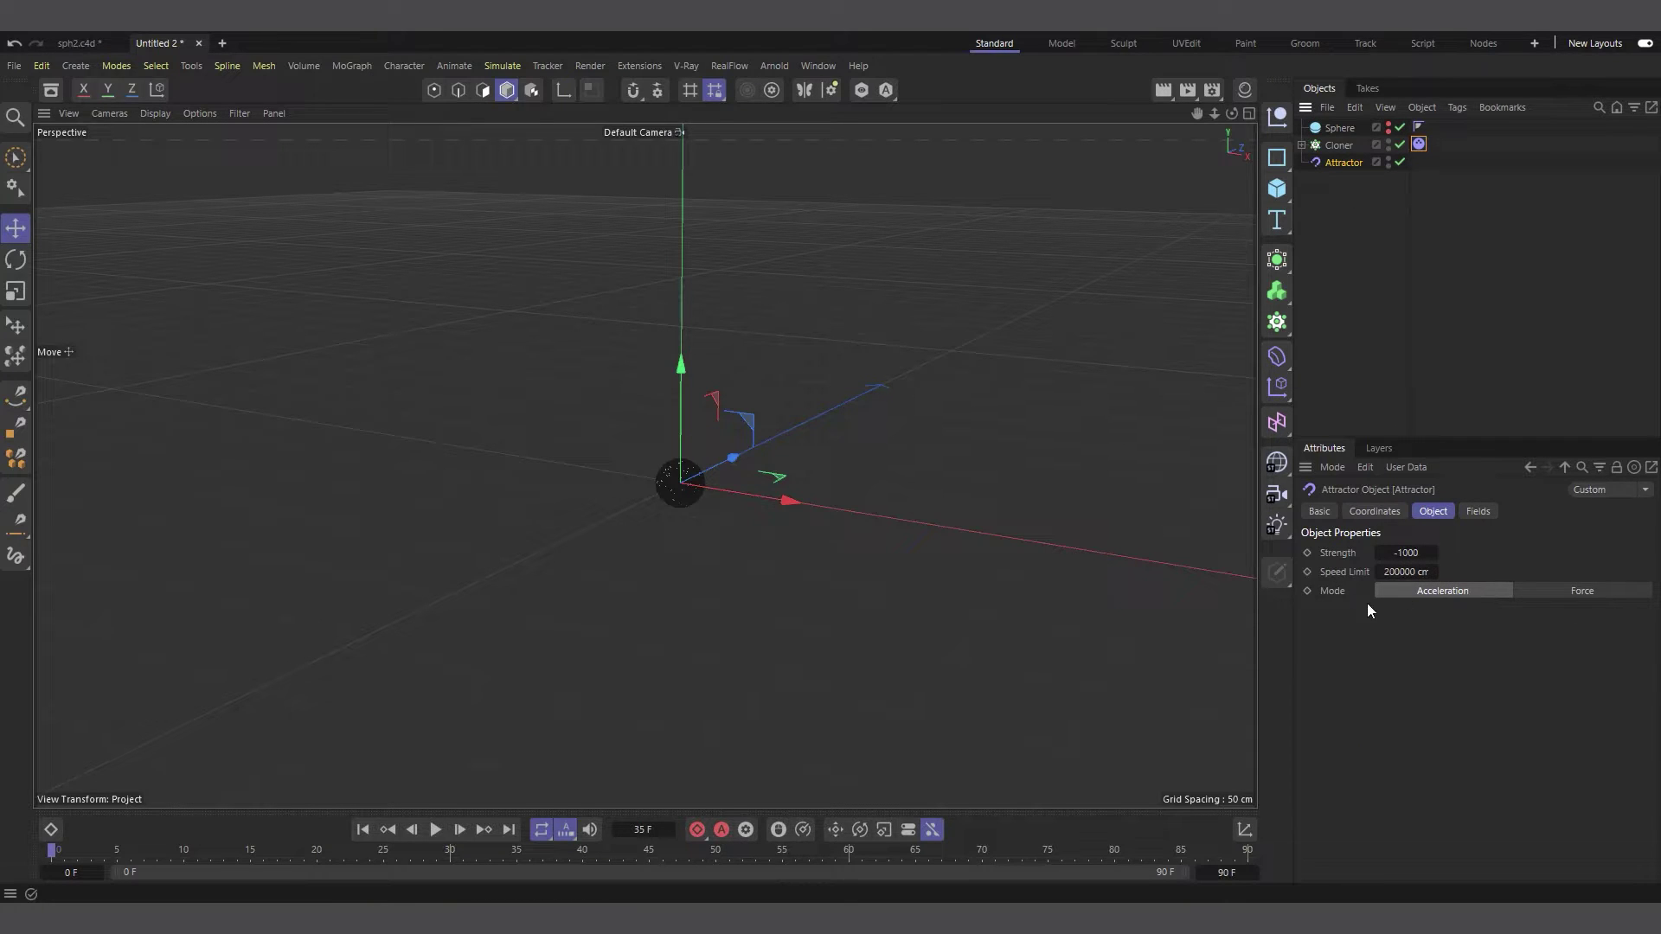
{"action": "left_click", "coordinate": [1592, 591]}
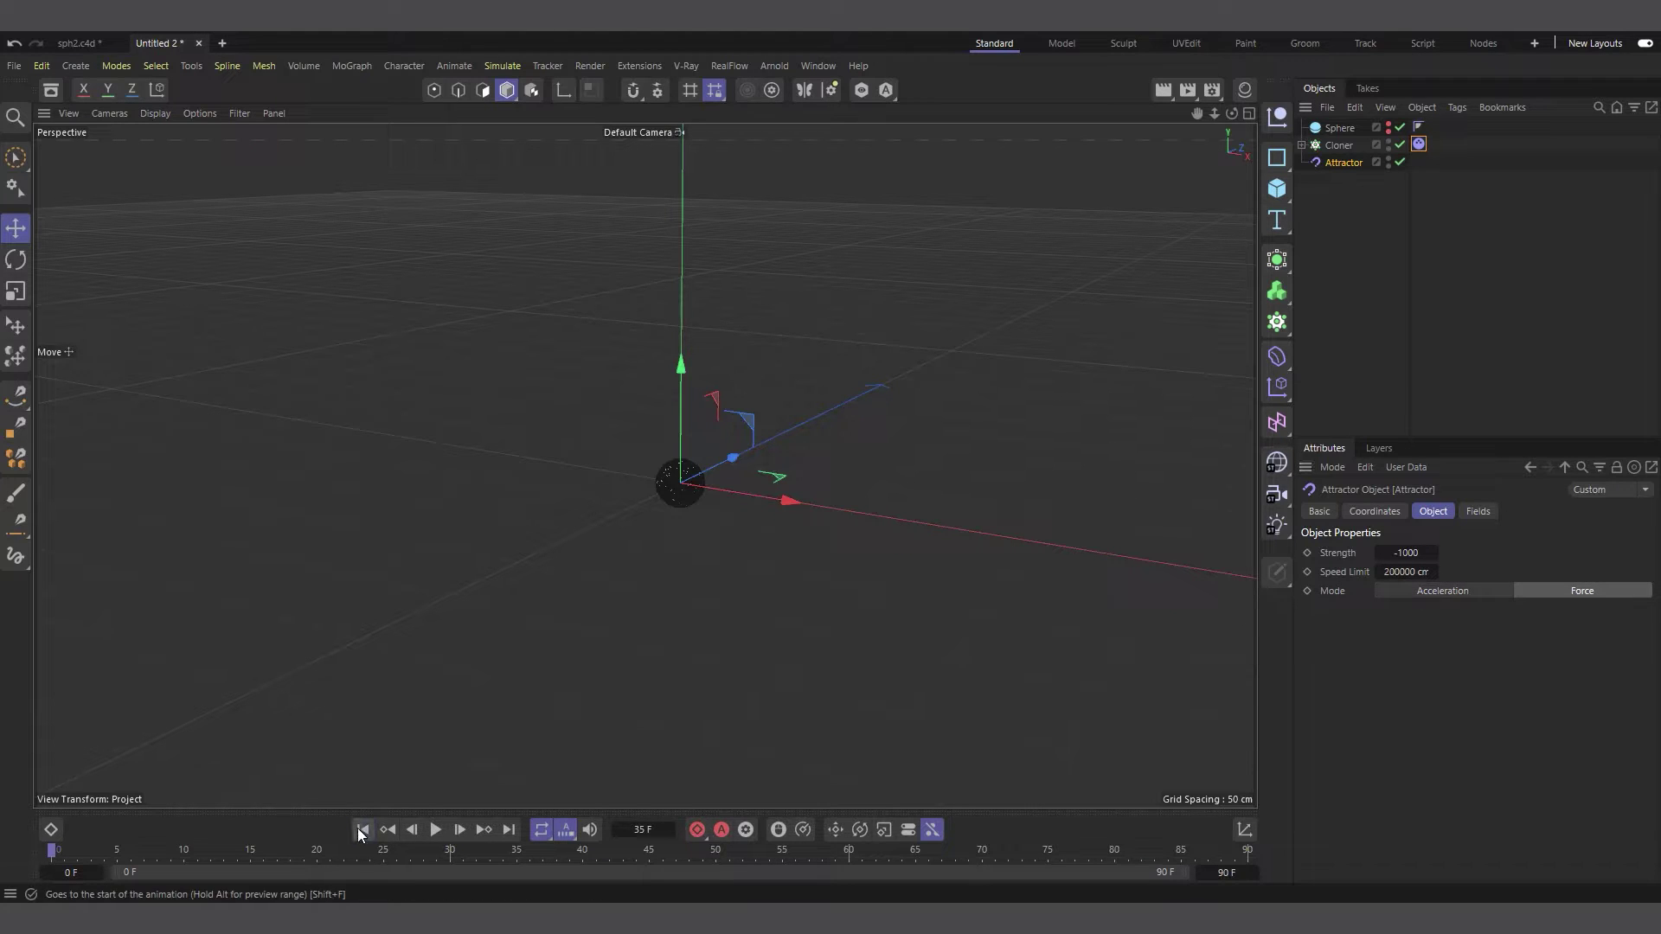
{"action": "left_click", "coordinate": [435, 830]}
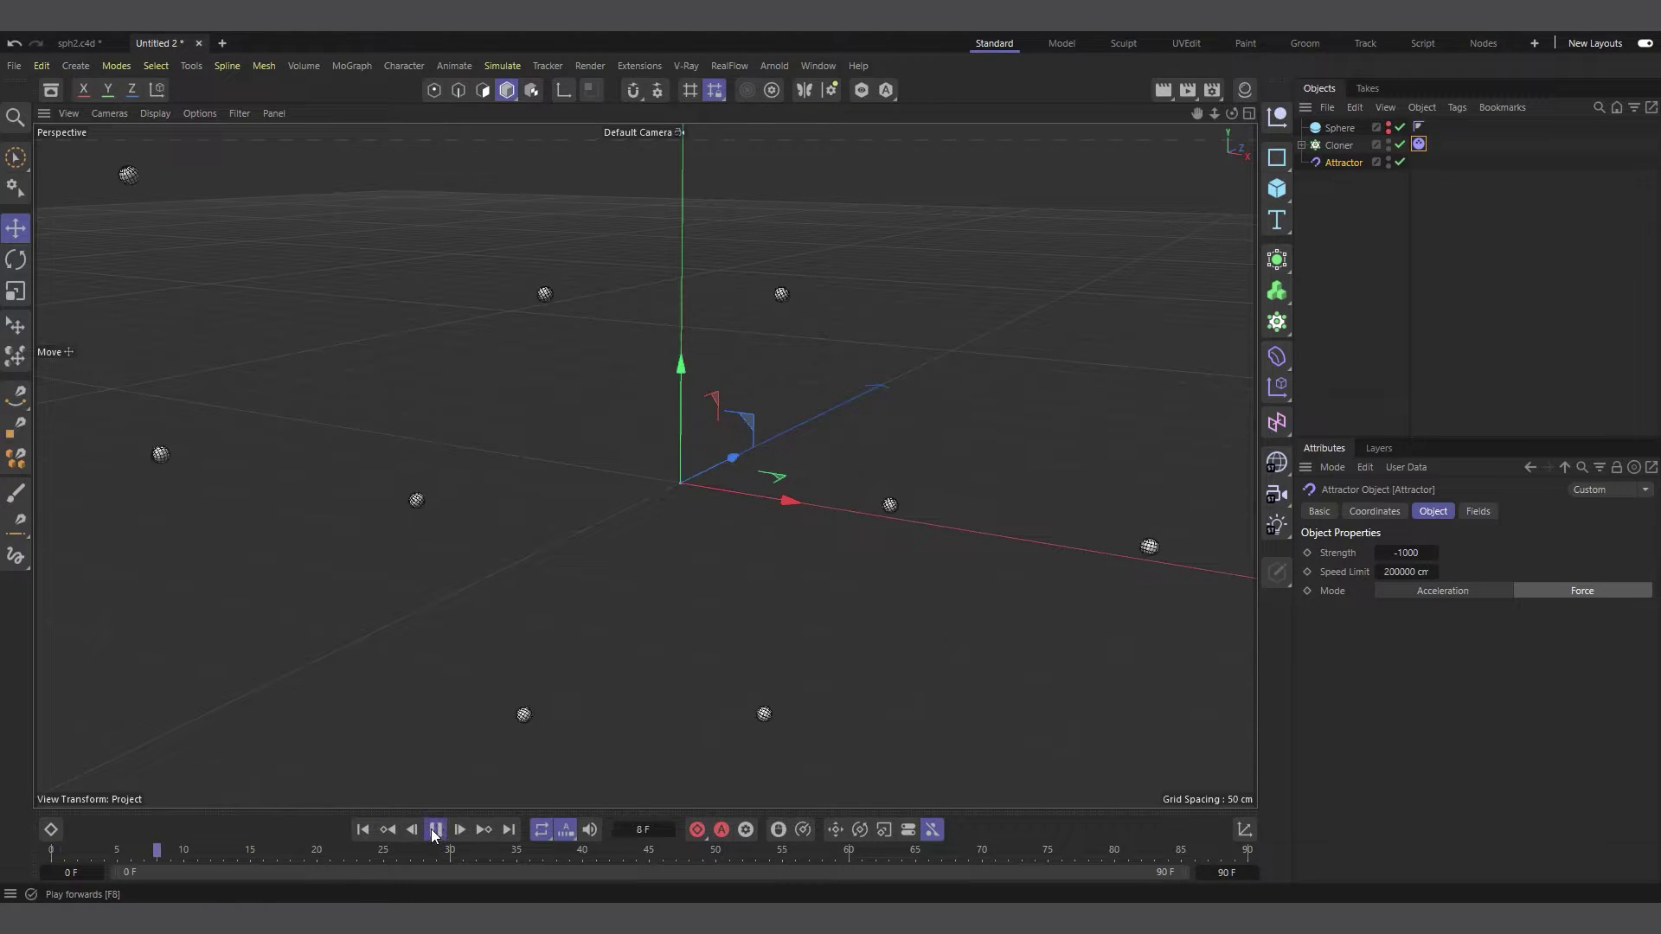
{"action": "left_click", "coordinate": [365, 832]}
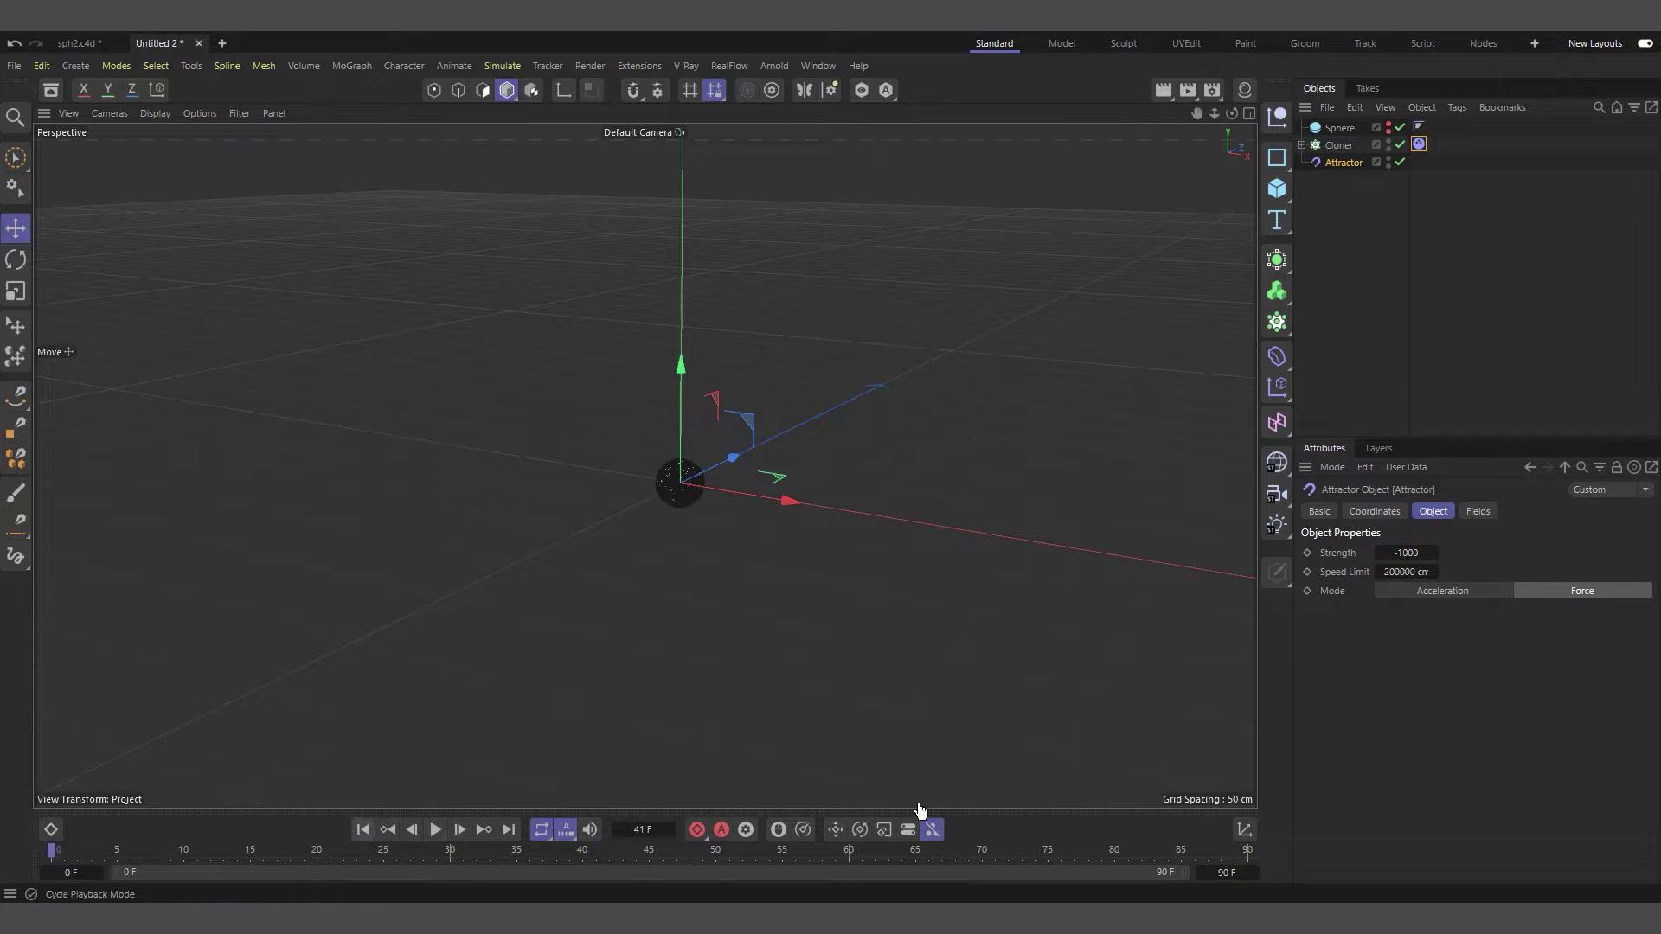
Set the Attractor's strength to -4 and preview how the clones spread out.
{"action": "left_click", "coordinate": [1407, 551]}
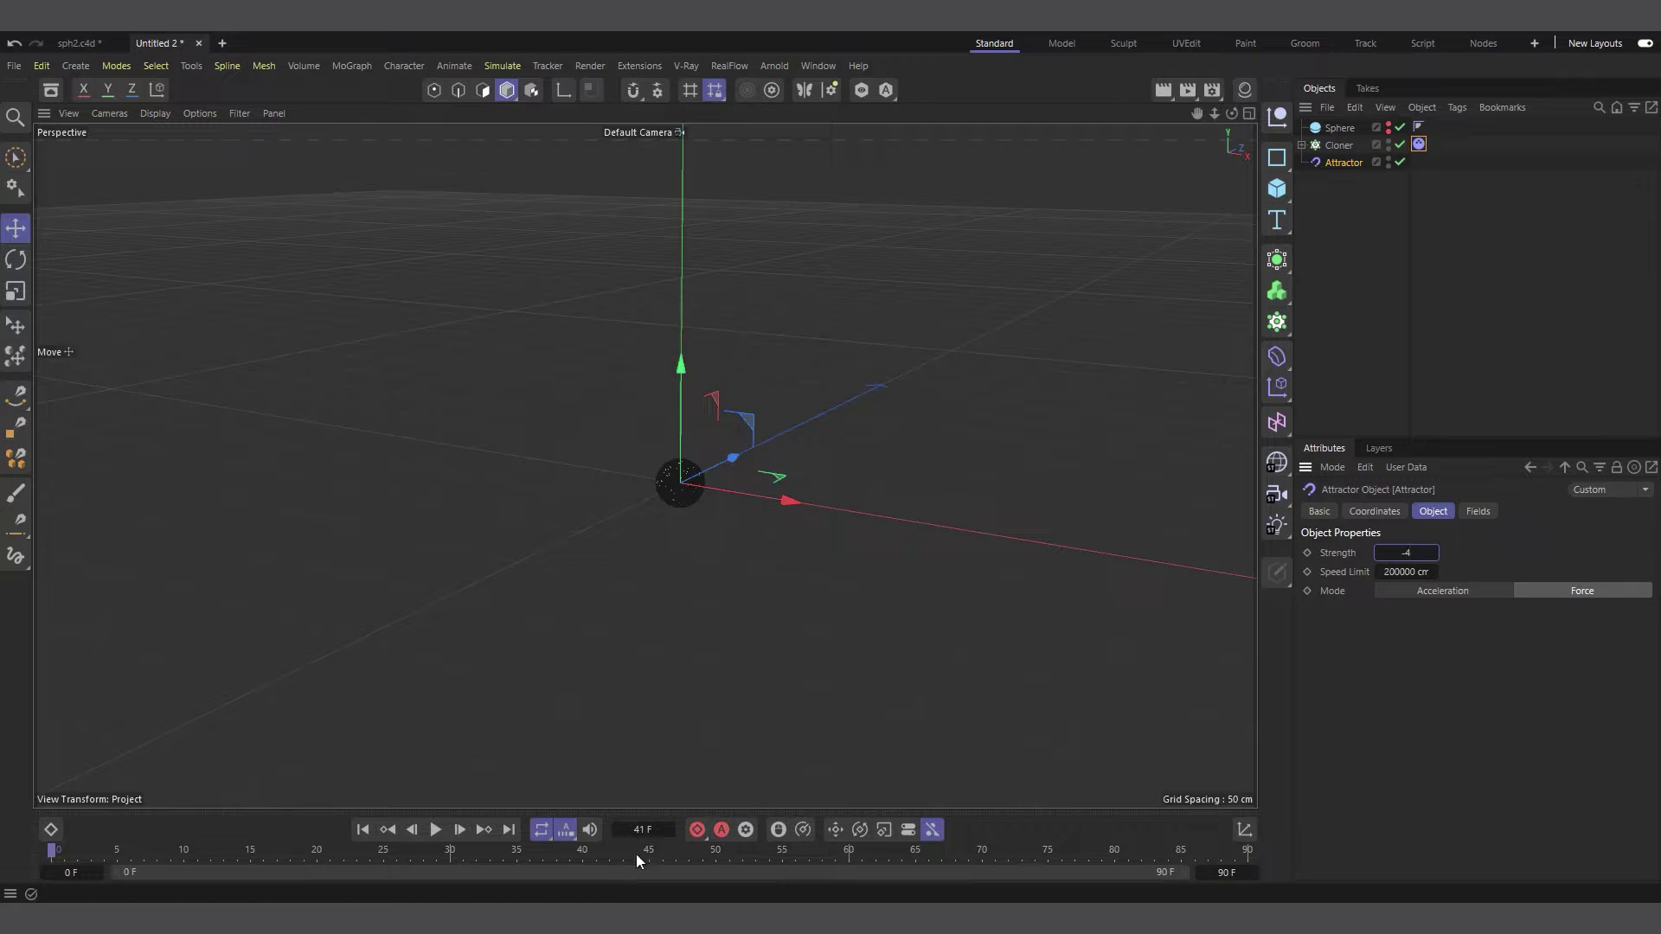
{"action": "left_click", "coordinate": [436, 831]}
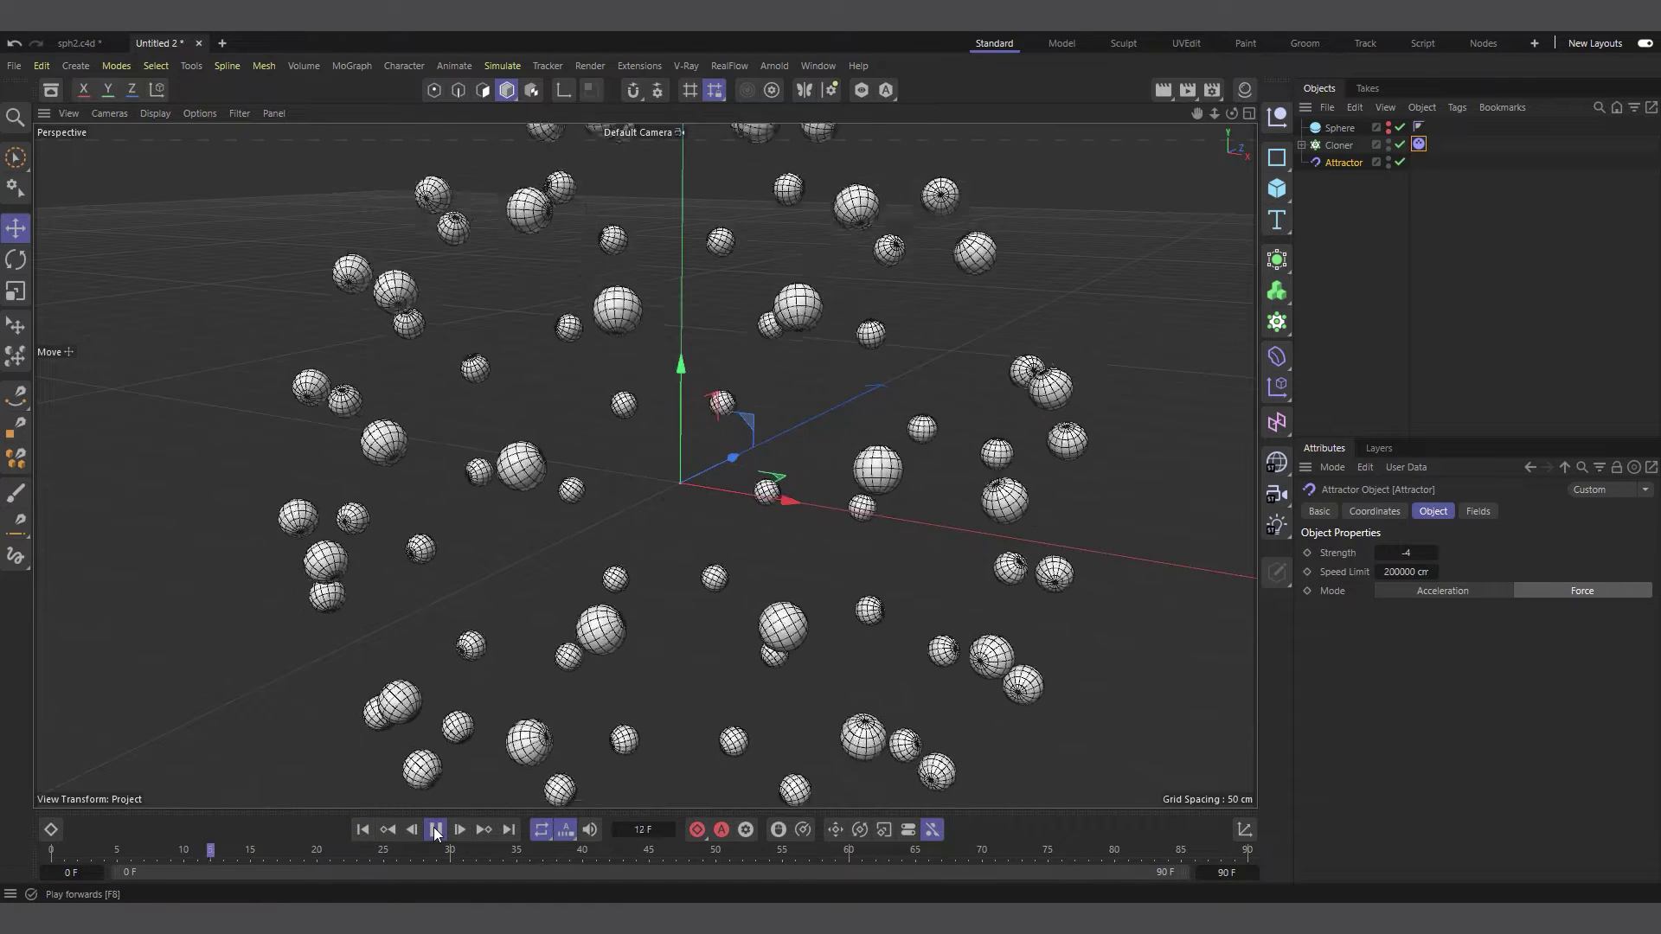
{"action": "left_click", "coordinate": [436, 831]}
{"action": "scroll", "coordinate": [702, 578], "scroll_direction": "up", "scroll_amount": 1}
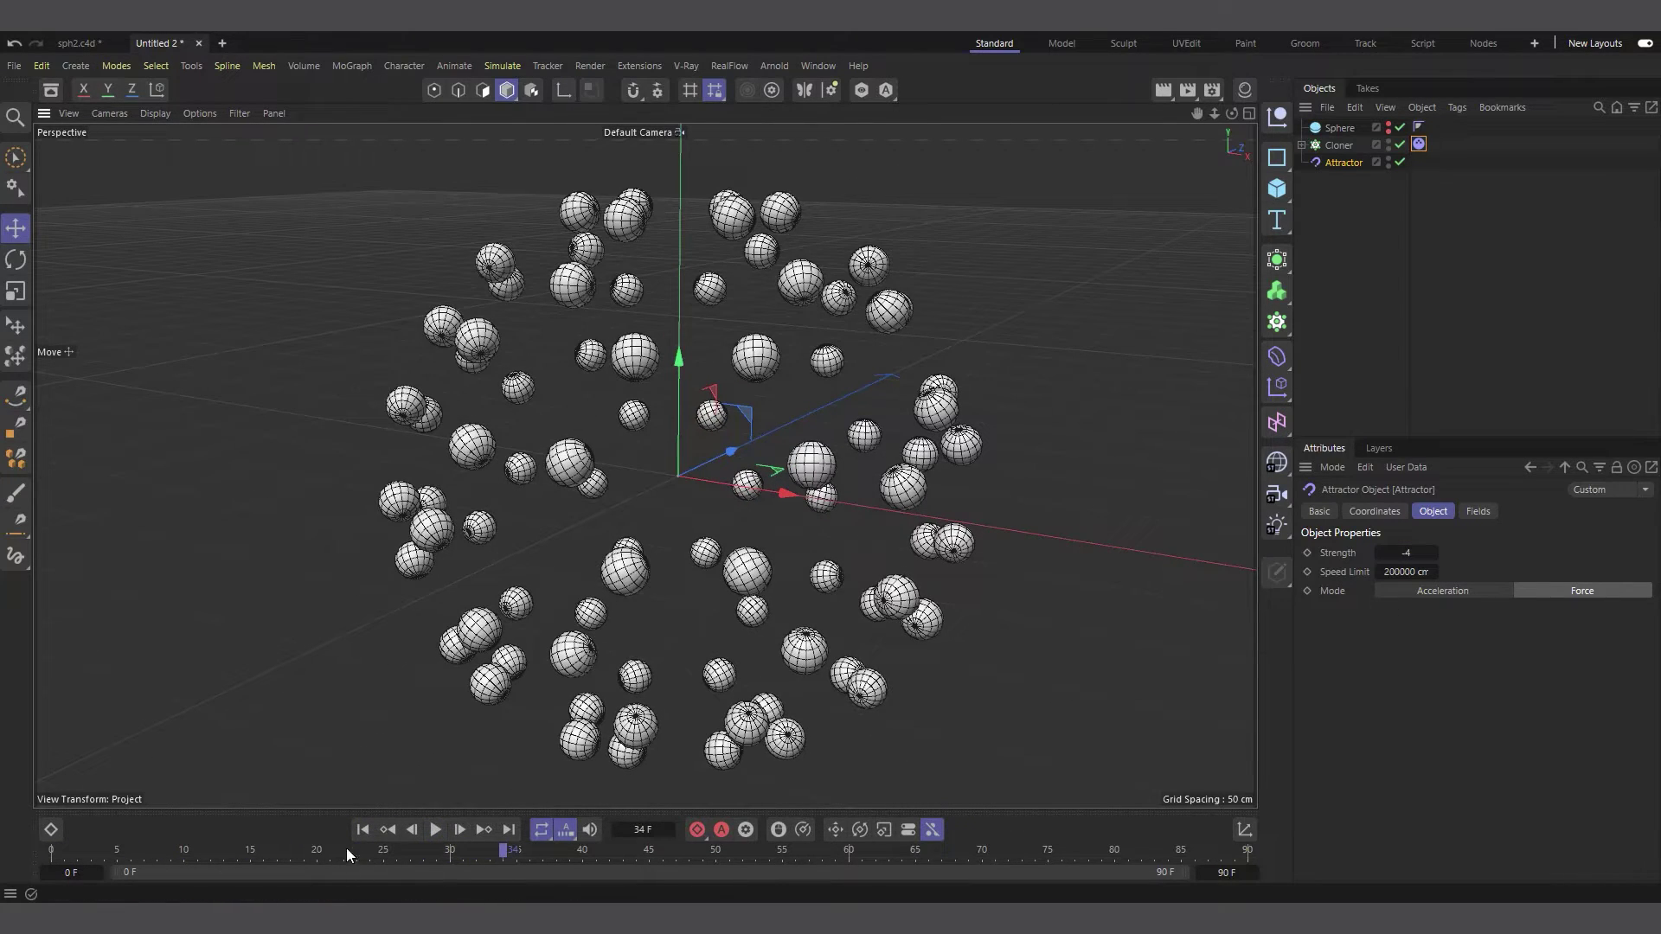
Replay the simulation from the first frame and return to the start.
{"action": "left_click", "coordinate": [362, 832]}
{"action": "left_click", "coordinate": [436, 831]}
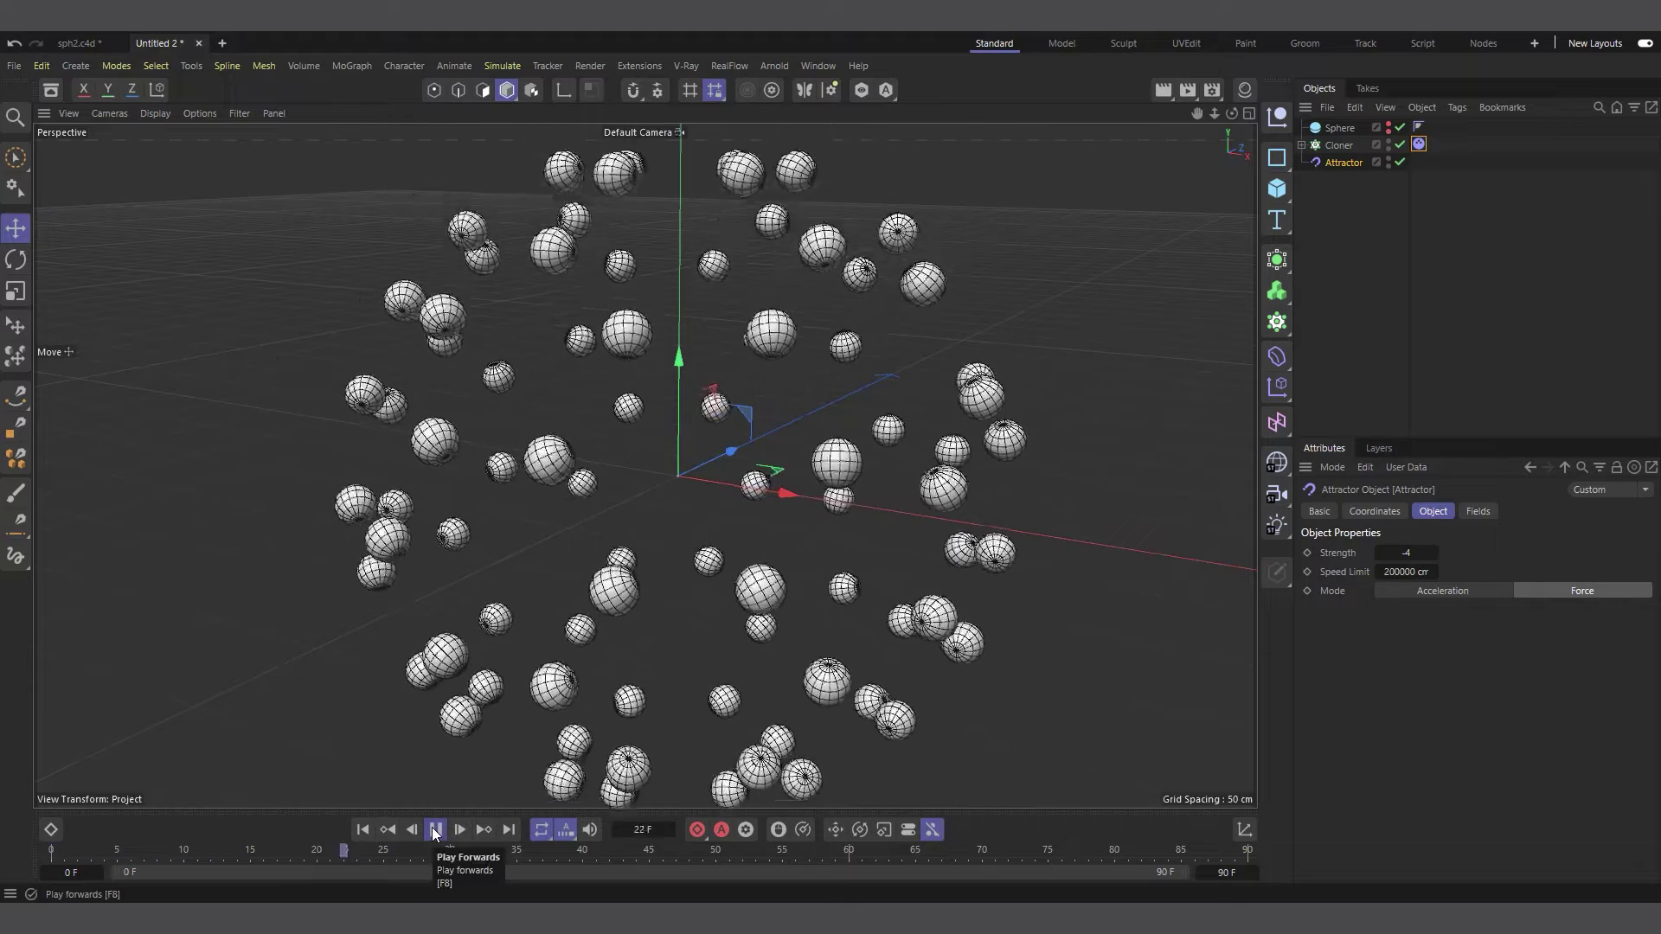
{"action": "left_click", "coordinate": [436, 830]}
{"action": "left_click", "coordinate": [361, 831]}
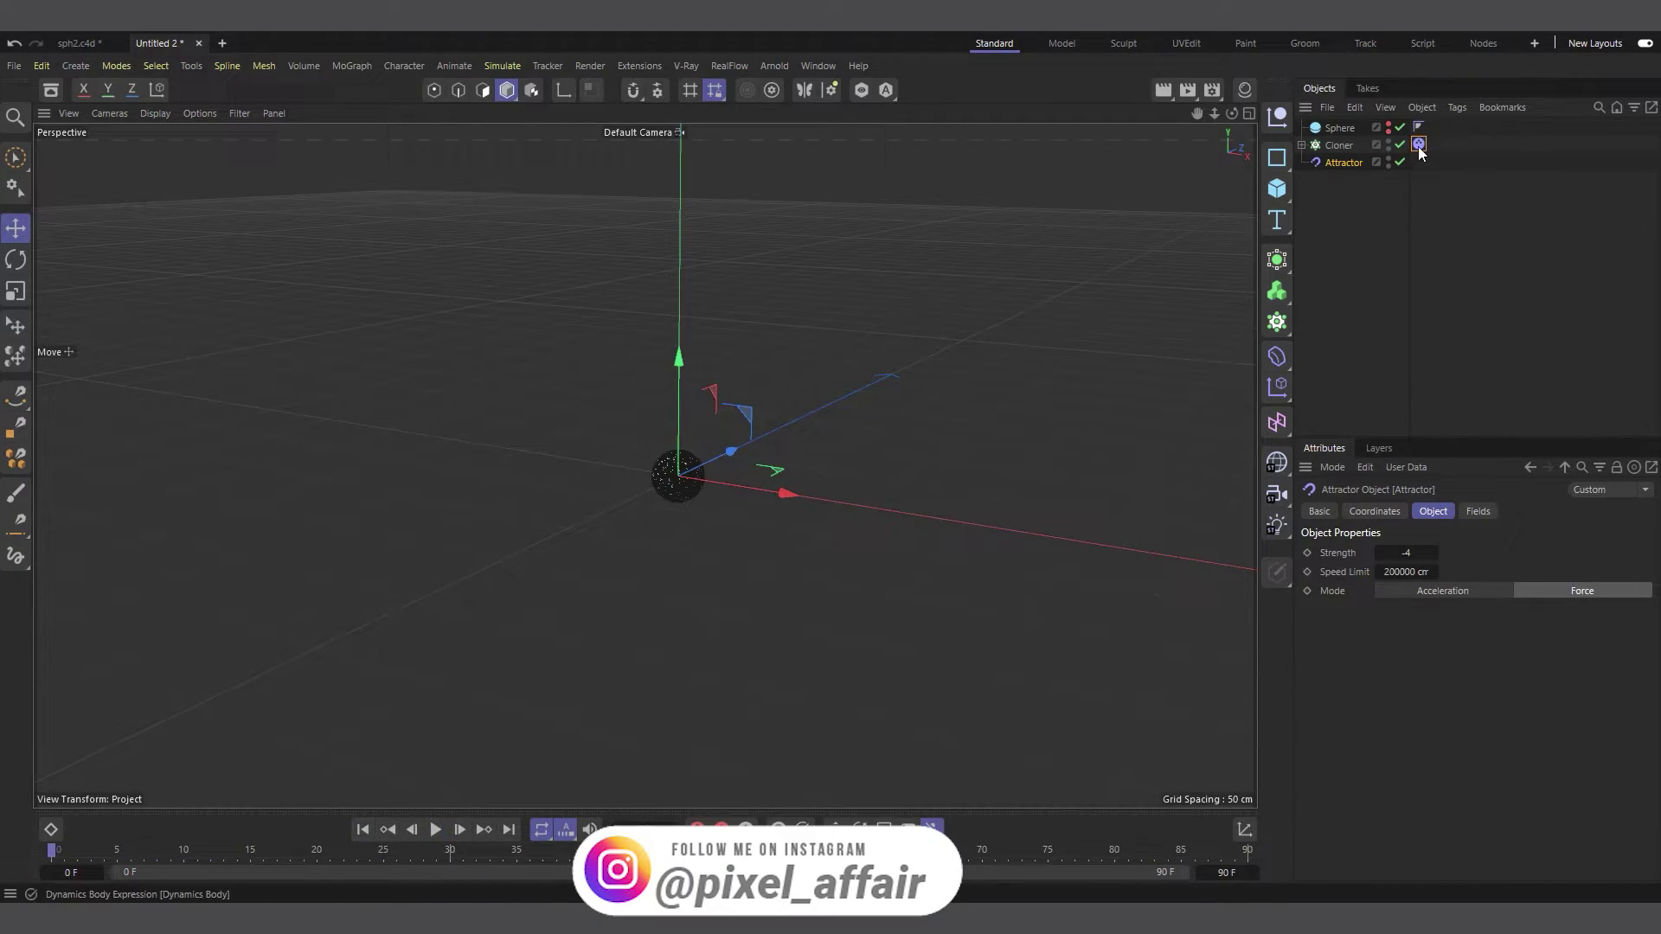
Add a Spherical Field to the Attractor's fields and scale it down to about 33 cm.
{"action": "left_click", "coordinate": [1478, 513]}
{"action": "left_click", "coordinate": [1331, 684]}
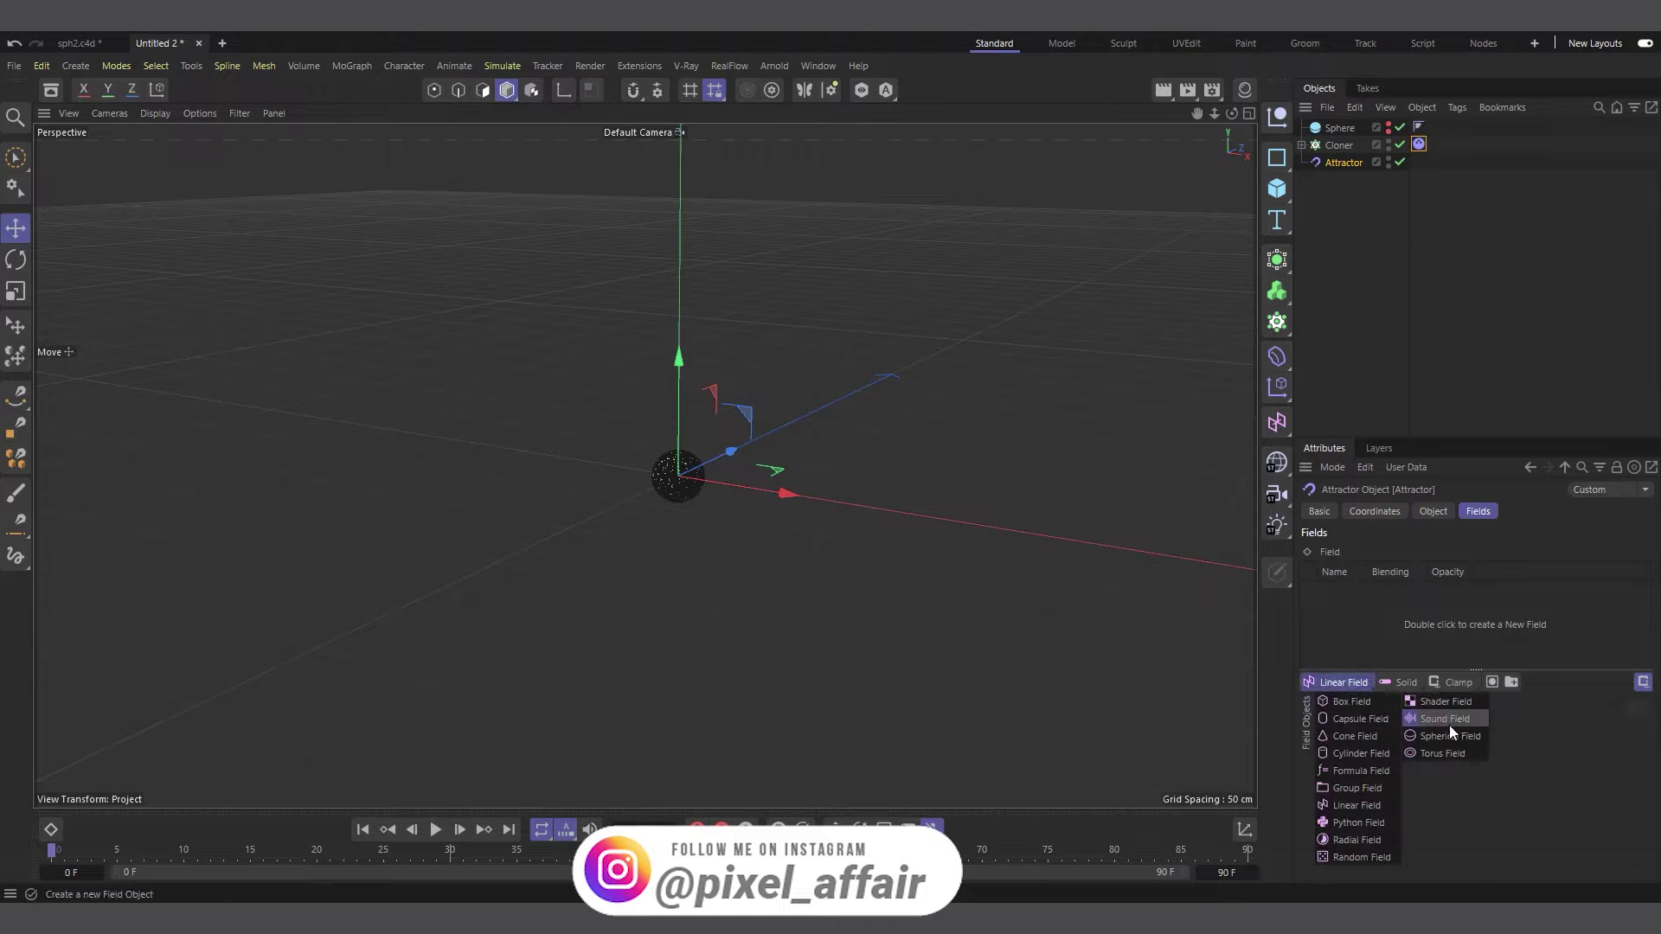
{"action": "left_click", "coordinate": [1451, 737]}
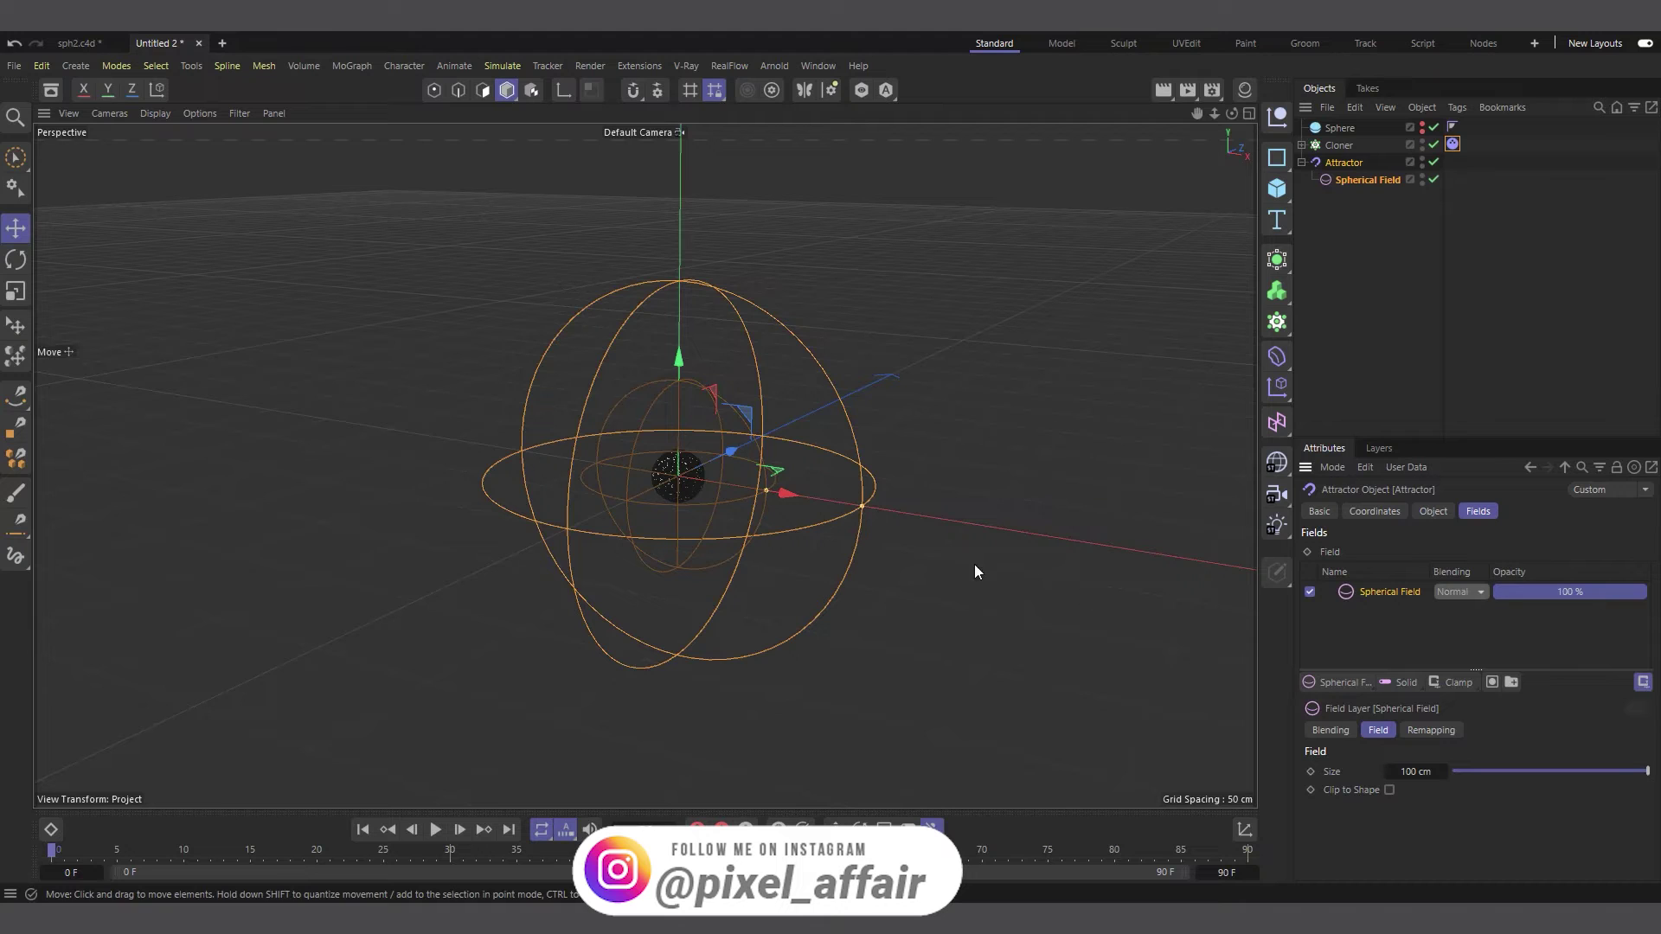
{"action": "key", "text": "t"}
{"action": "left_click_drag", "start_coordinate": [1112, 512], "coordinate": [658, 601]}
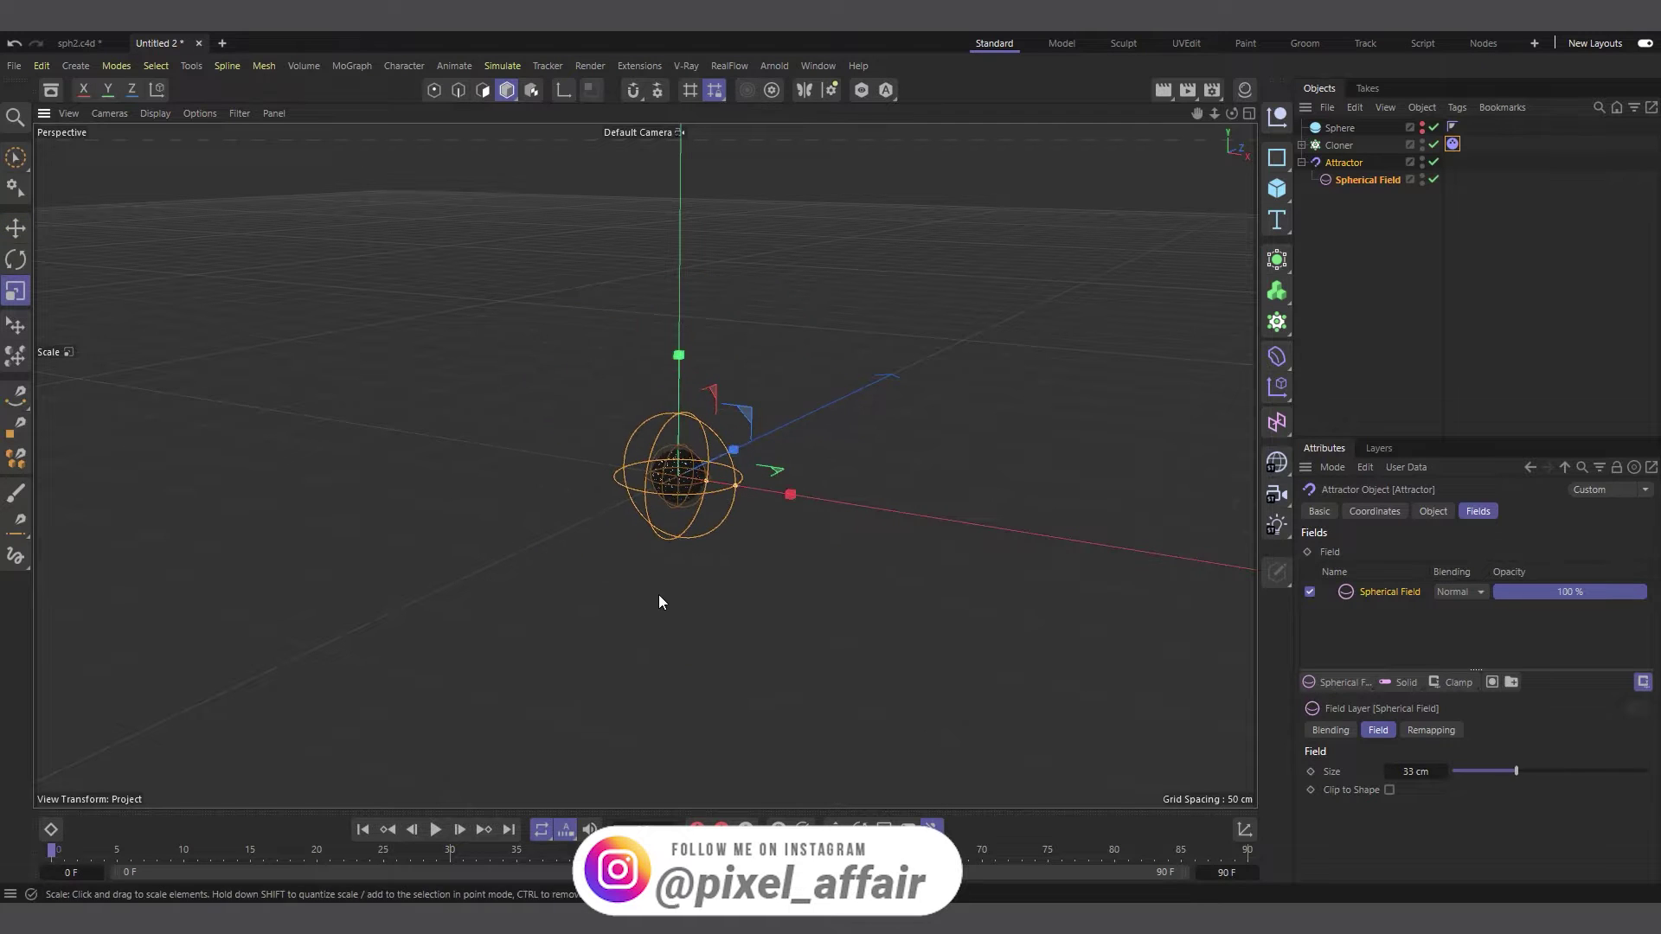
Move the Spherical Field along the X axis clear of the clone cluster and preview the simulation.
{"action": "key", "text": "e"}
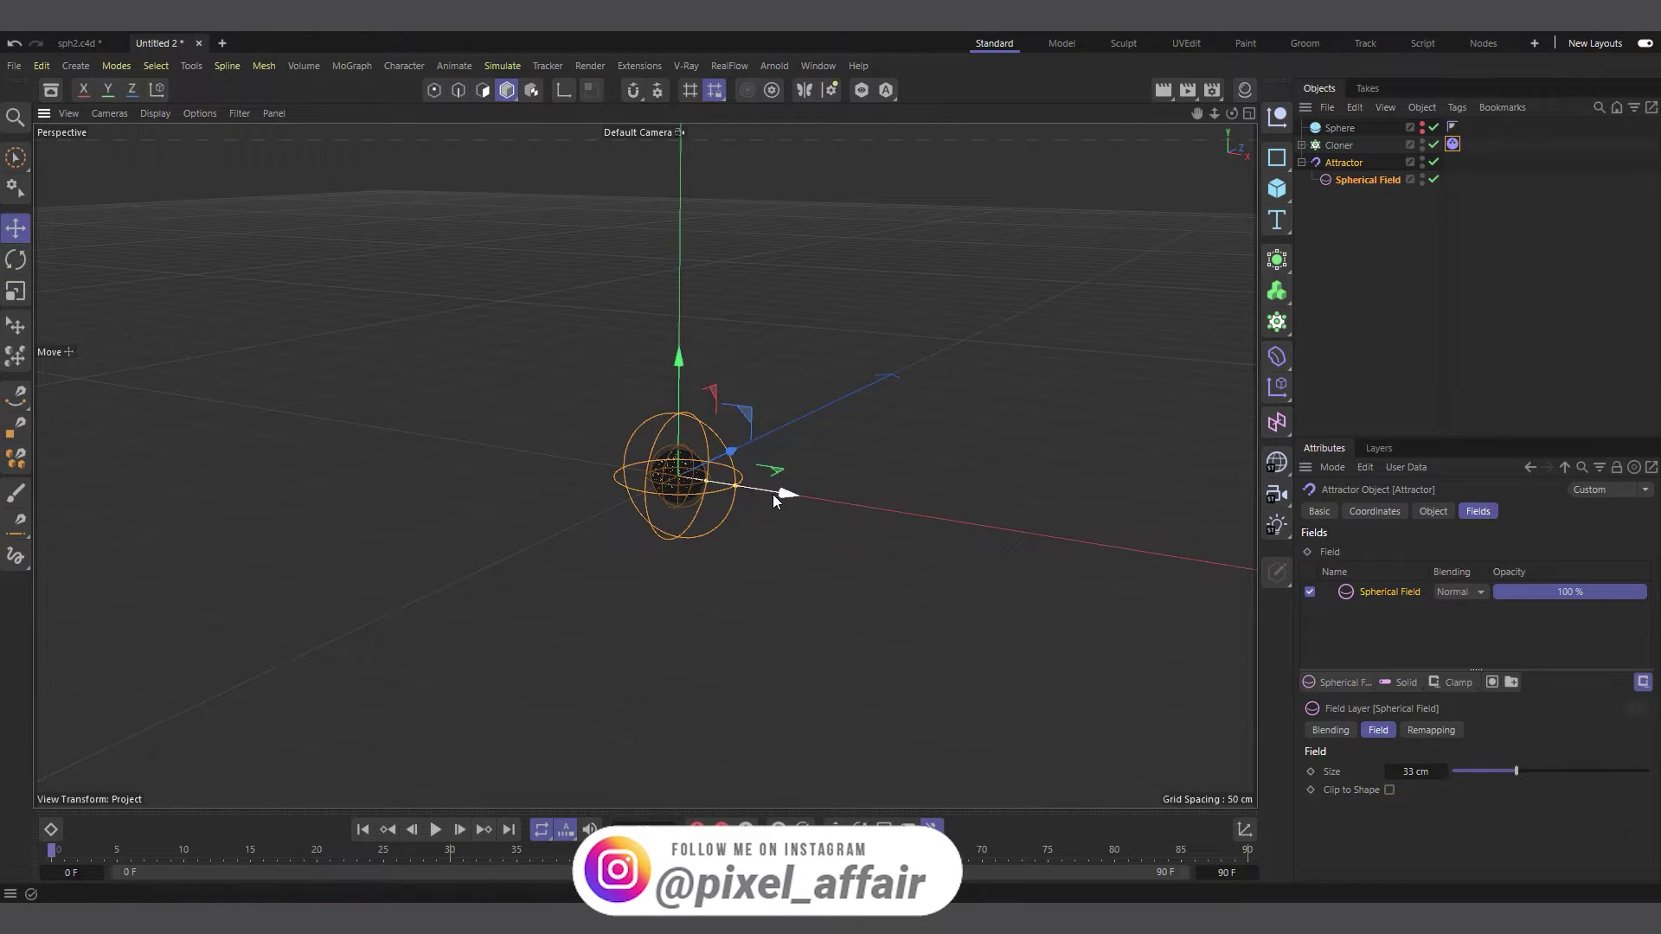
{"action": "left_click_drag", "start_coordinate": [772, 495], "coordinate": [1010, 565]}
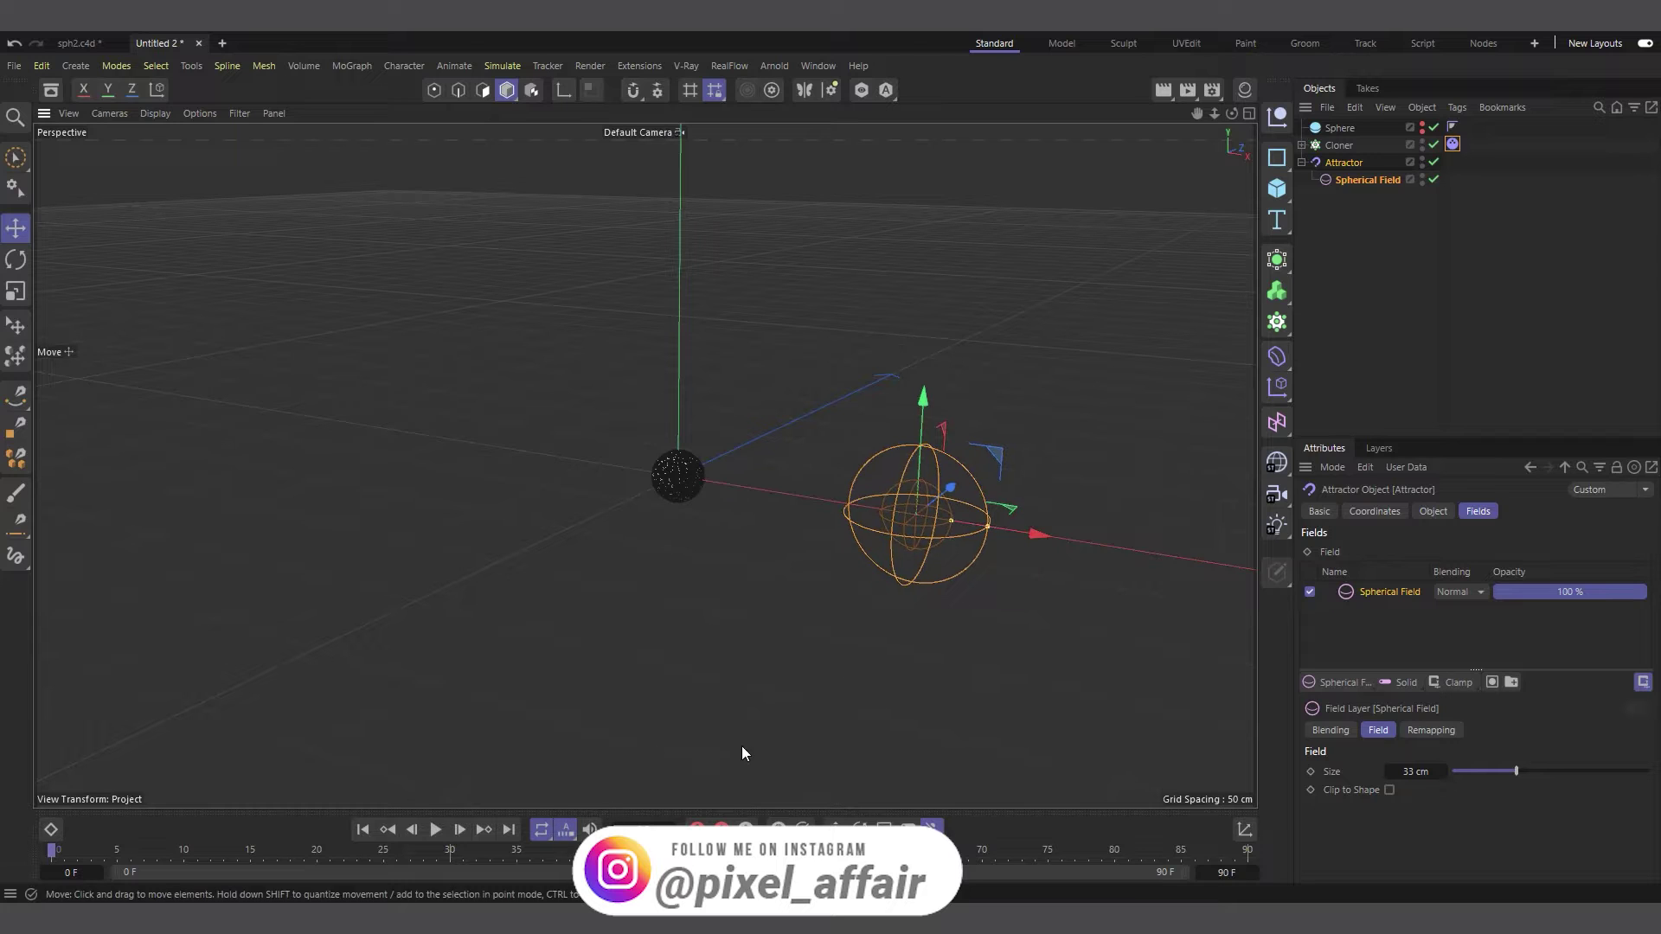
{"action": "left_click", "coordinate": [436, 830]}
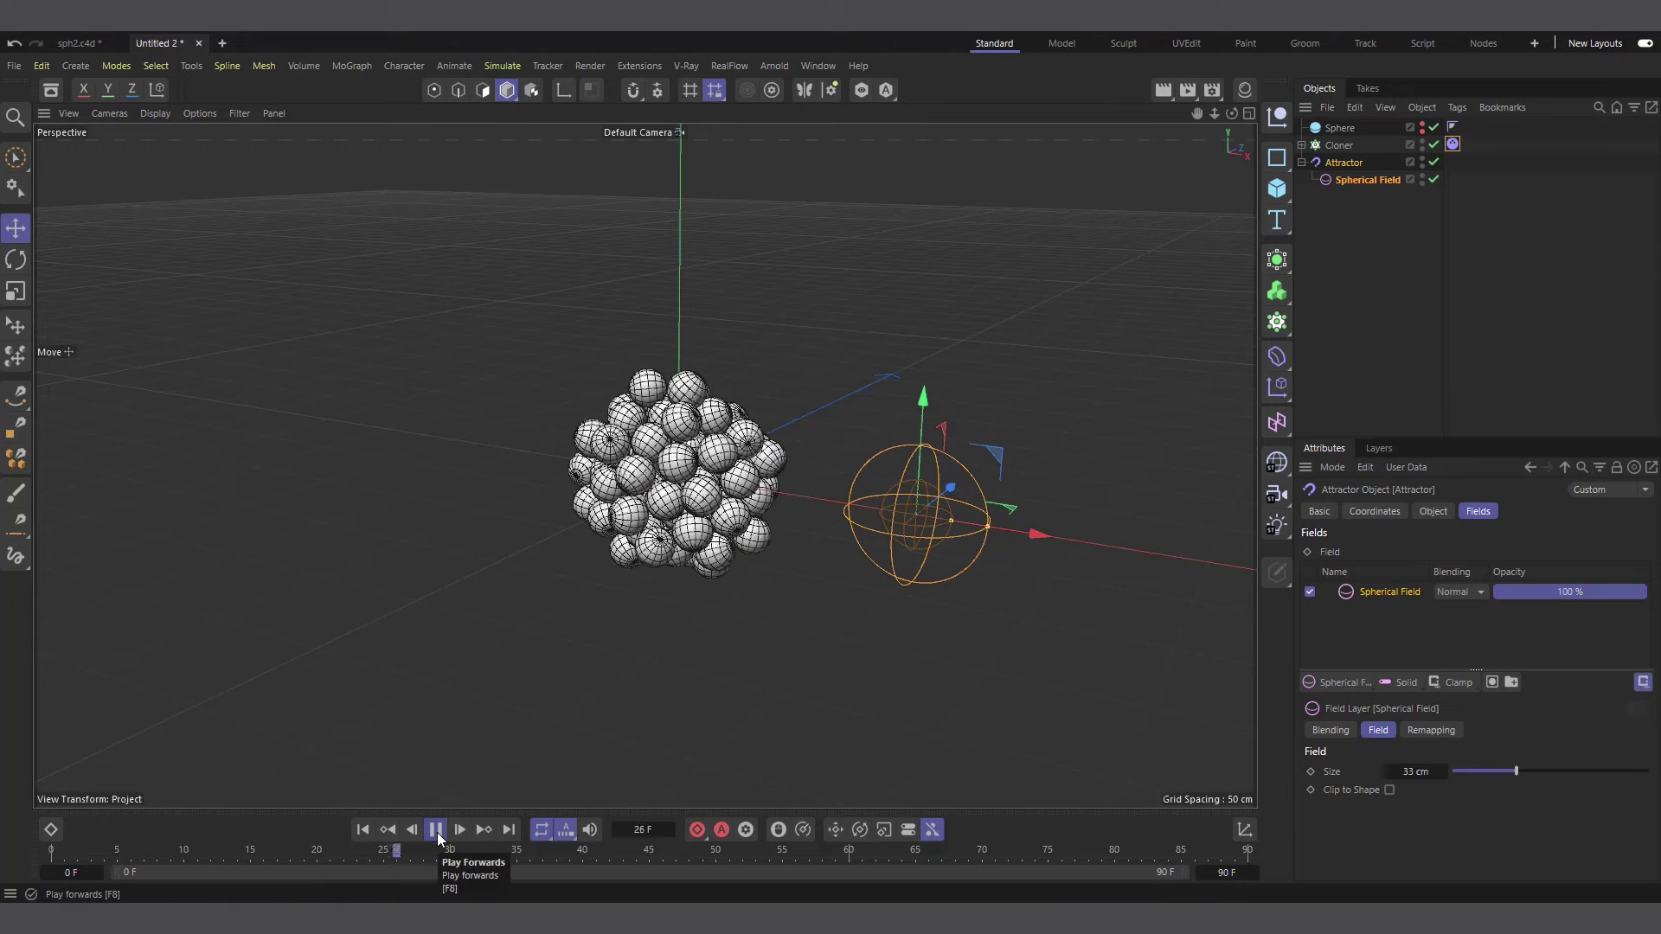
{"action": "left_click", "coordinate": [436, 829]}
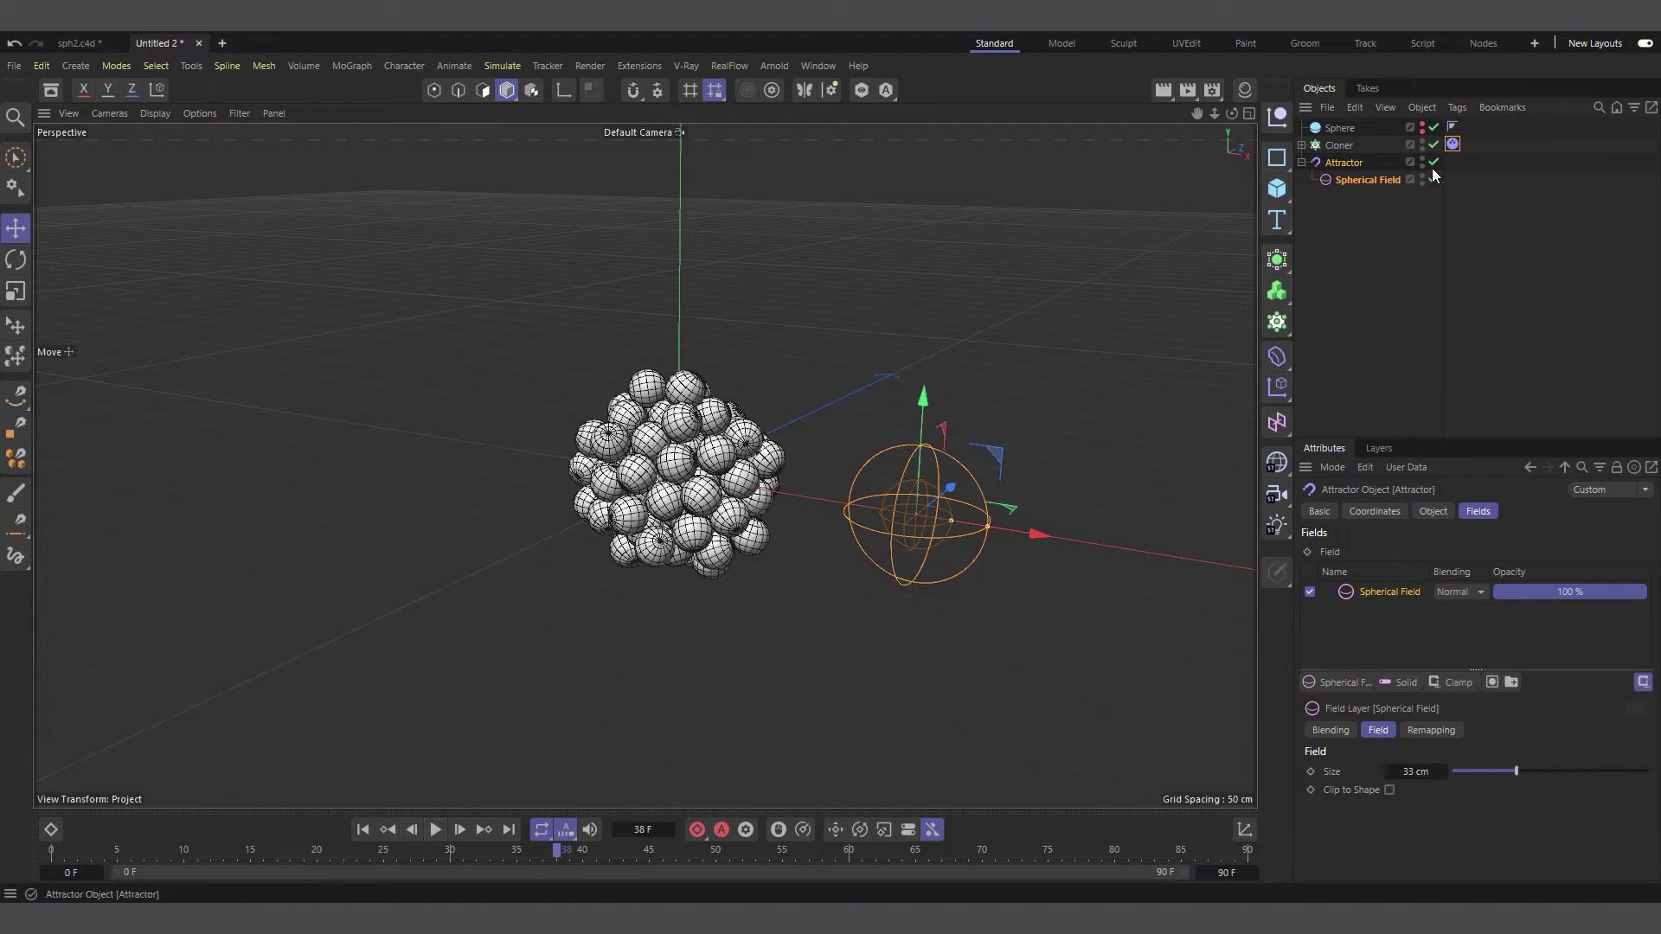
Disable the Attractor and its Spherical Field, and replay the simulation from the first frame until the clones settle.
{"action": "left_click_drag", "start_coordinate": [1433, 162], "coordinate": [1435, 180]}
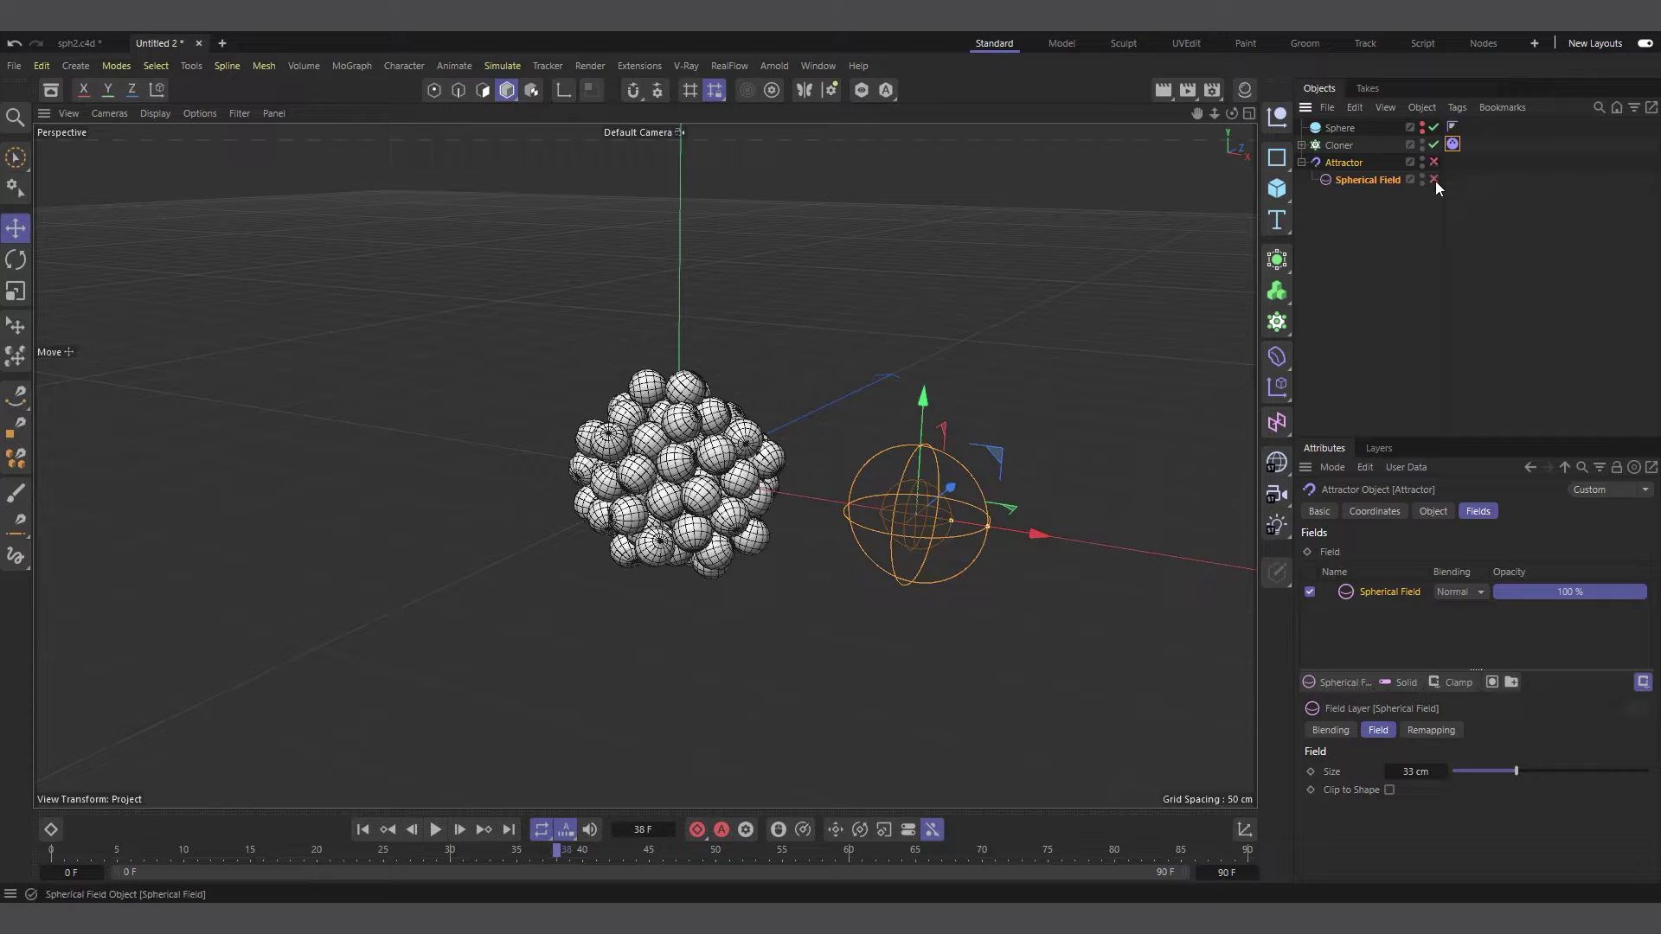
{"action": "left_click", "coordinate": [363, 832]}
{"action": "left_click", "coordinate": [437, 830]}
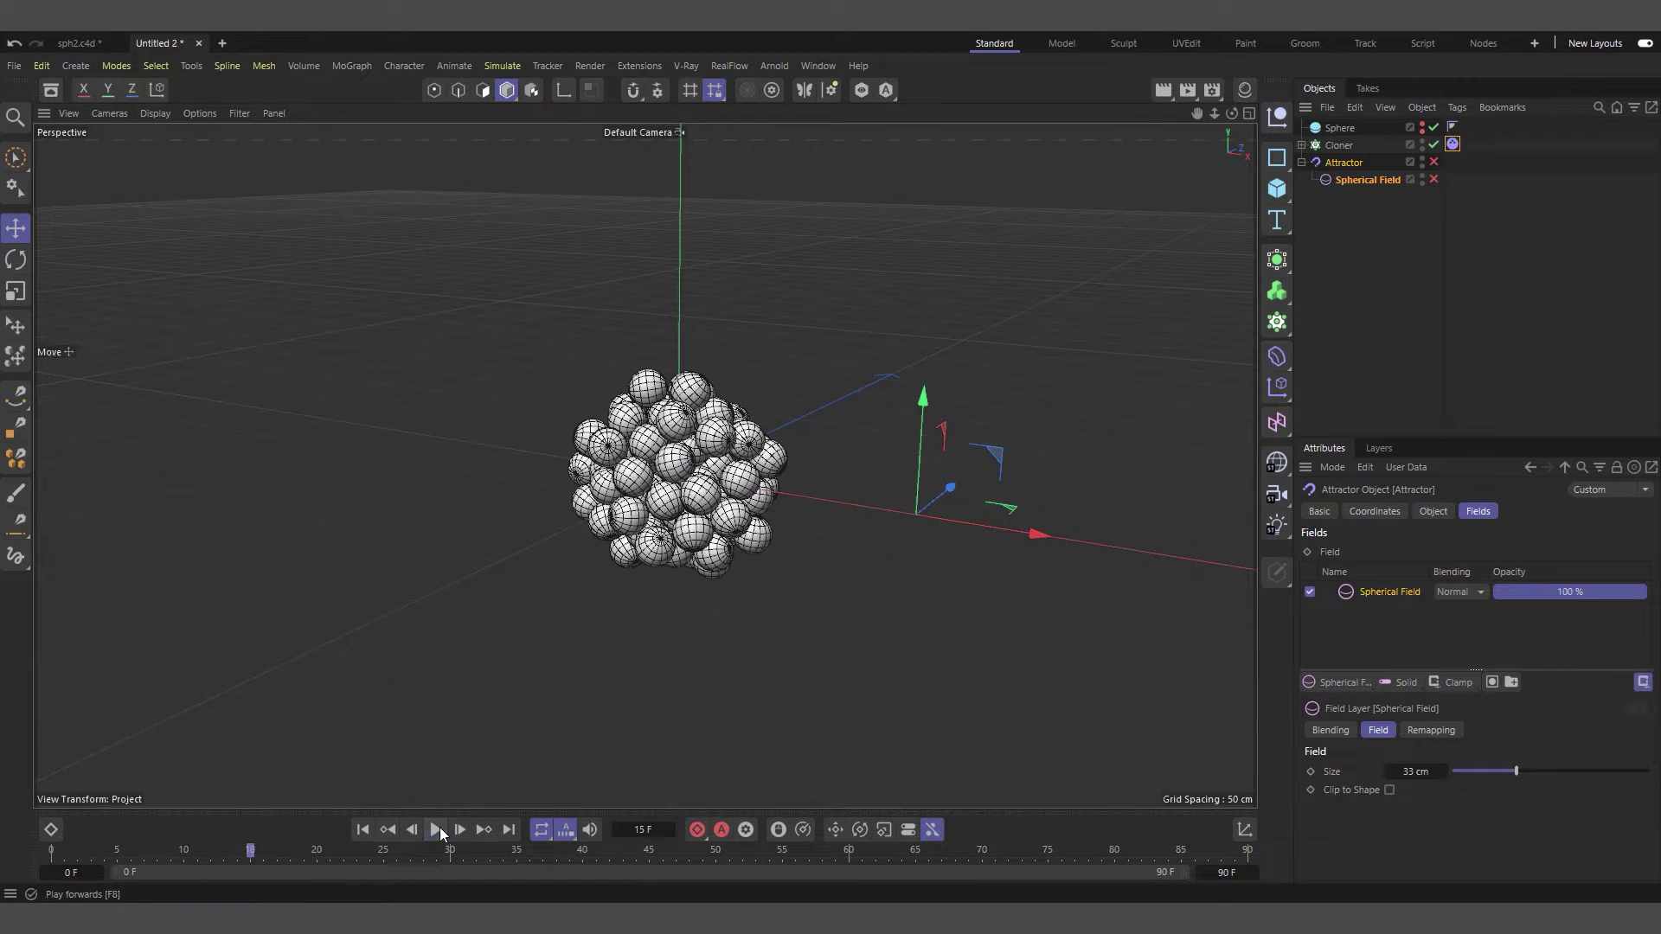
{"action": "left_click", "coordinate": [363, 828]}
{"action": "scroll", "coordinate": [684, 471], "scroll_direction": "up", "scroll_amount": 2}
{"action": "scroll", "coordinate": [688, 494], "scroll_direction": "up", "scroll_amount": 2}
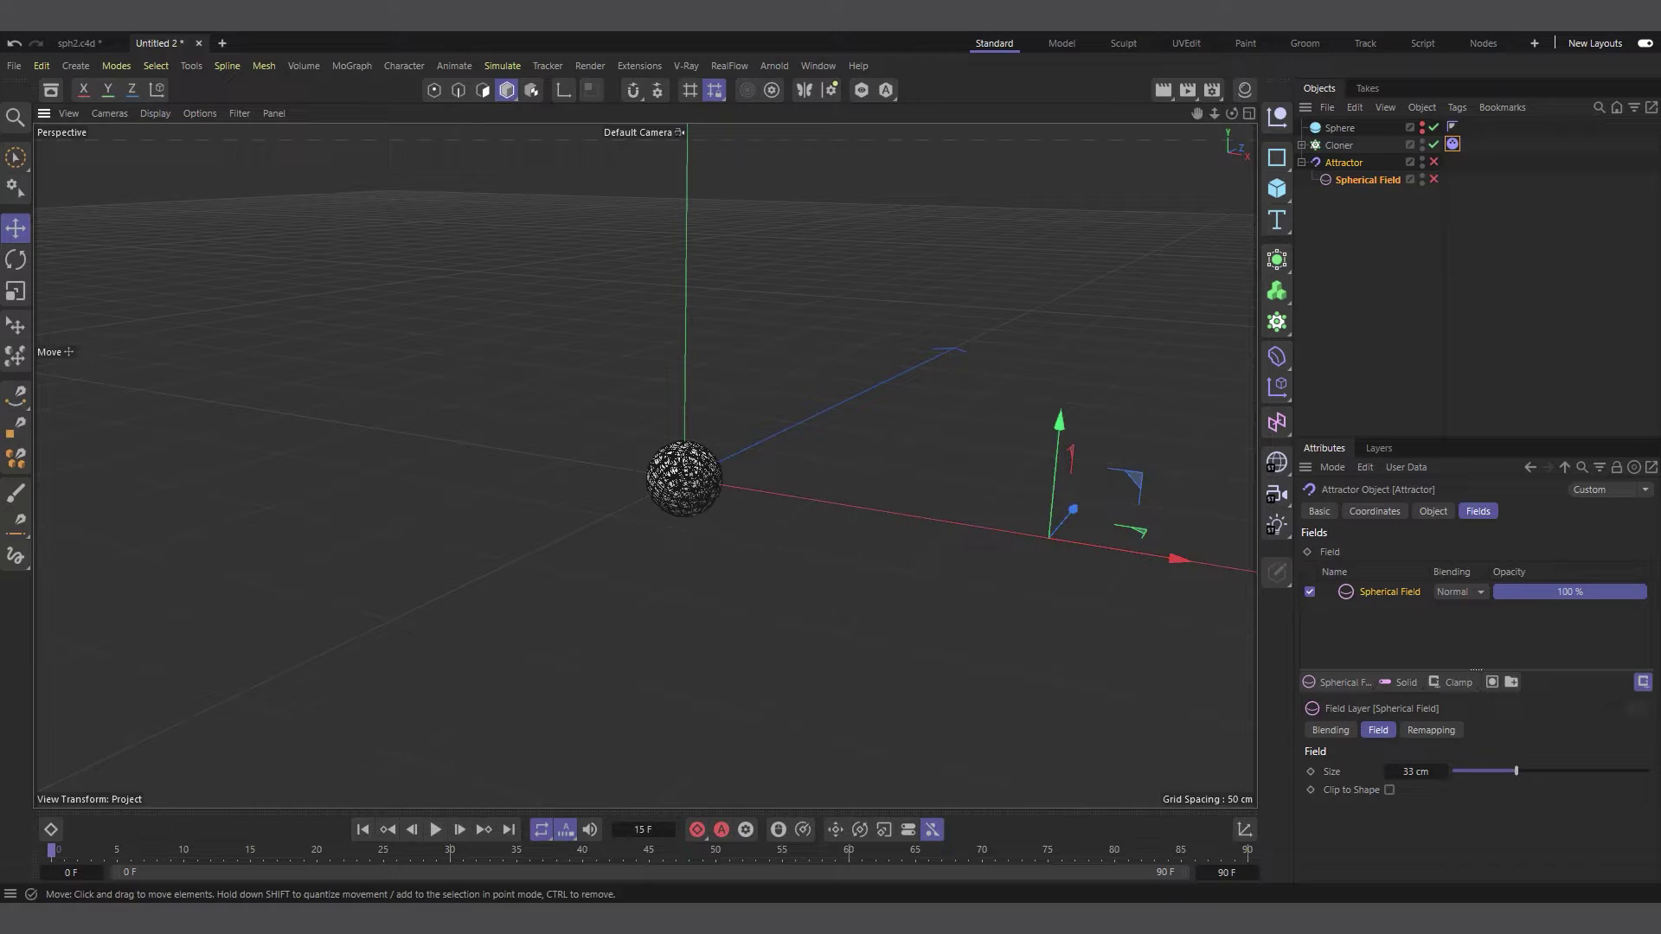
{"action": "left_click", "coordinate": [435, 830]}
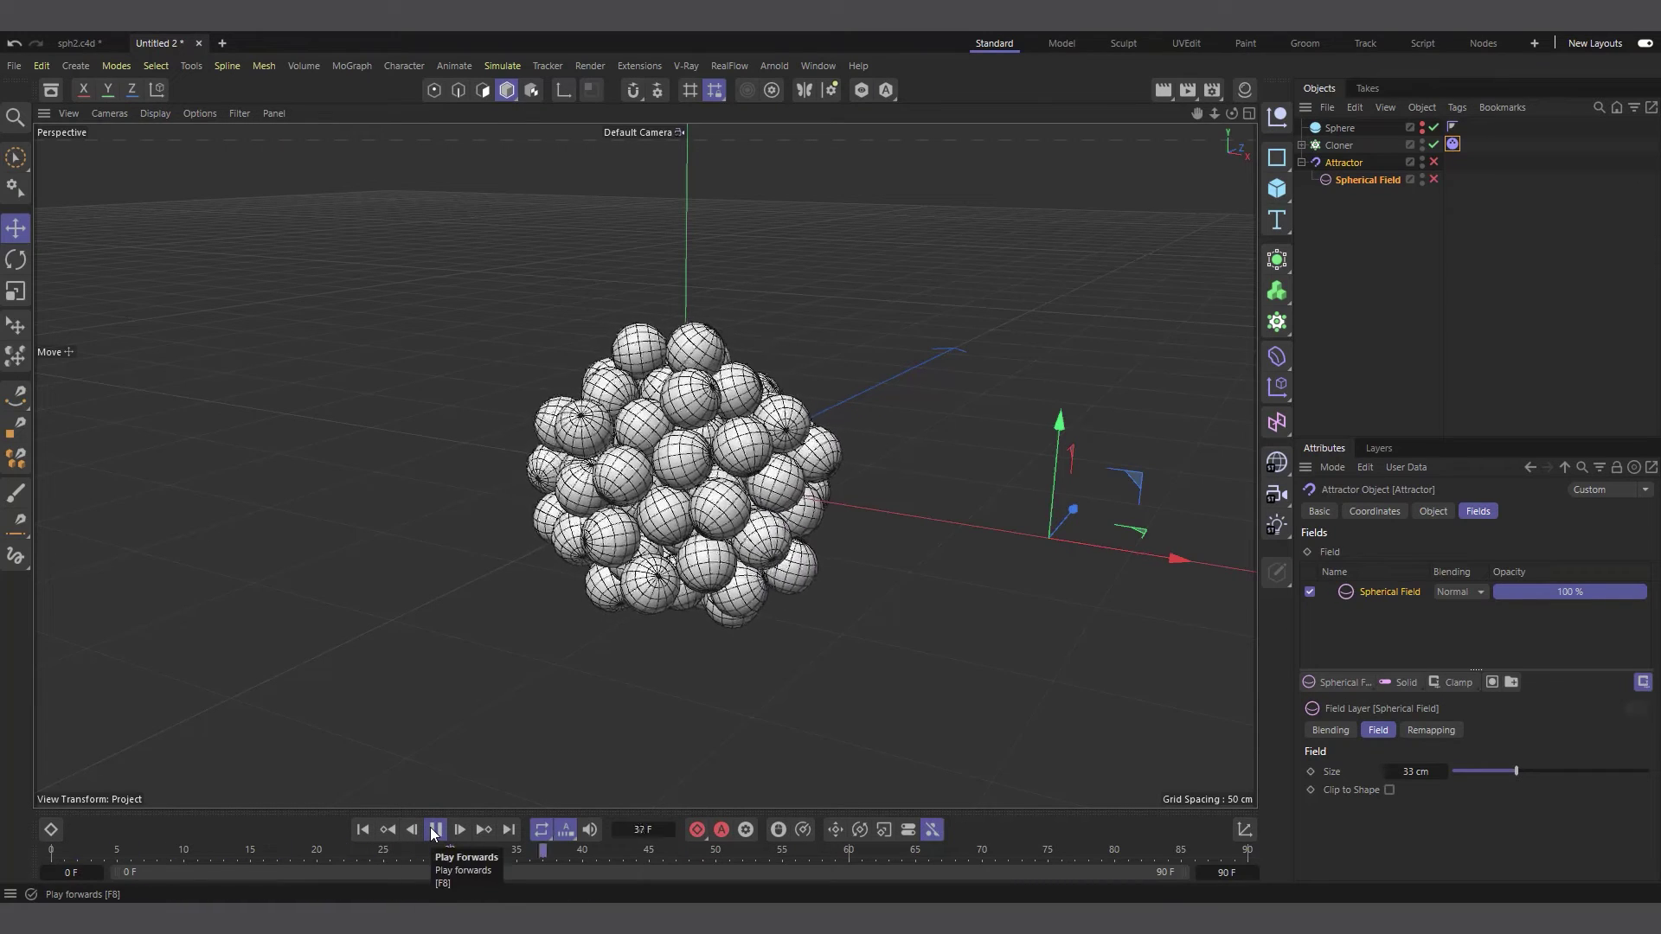
{"action": "left_click", "coordinate": [433, 830]}
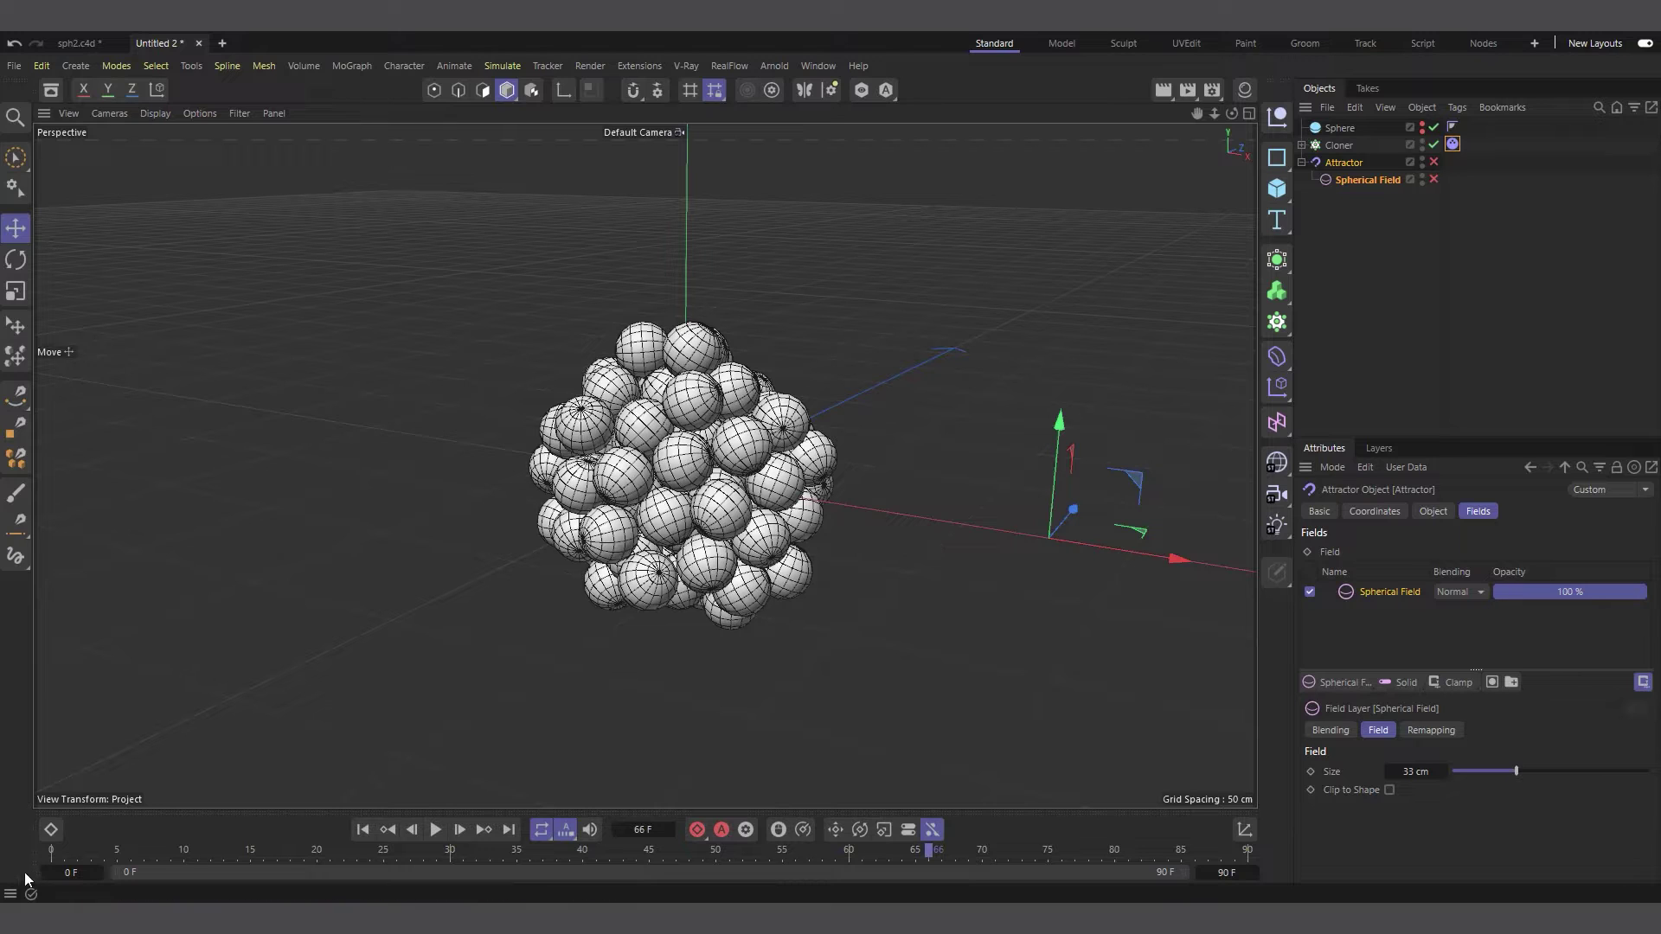
Set the settled clones as the initial state in the Cloner's Dynamics Body tag, and check it by replaying from the first frame.
{"action": "left_click_drag", "start_coordinate": [652, 538], "coordinate": [621, 536], "text": "alt"}
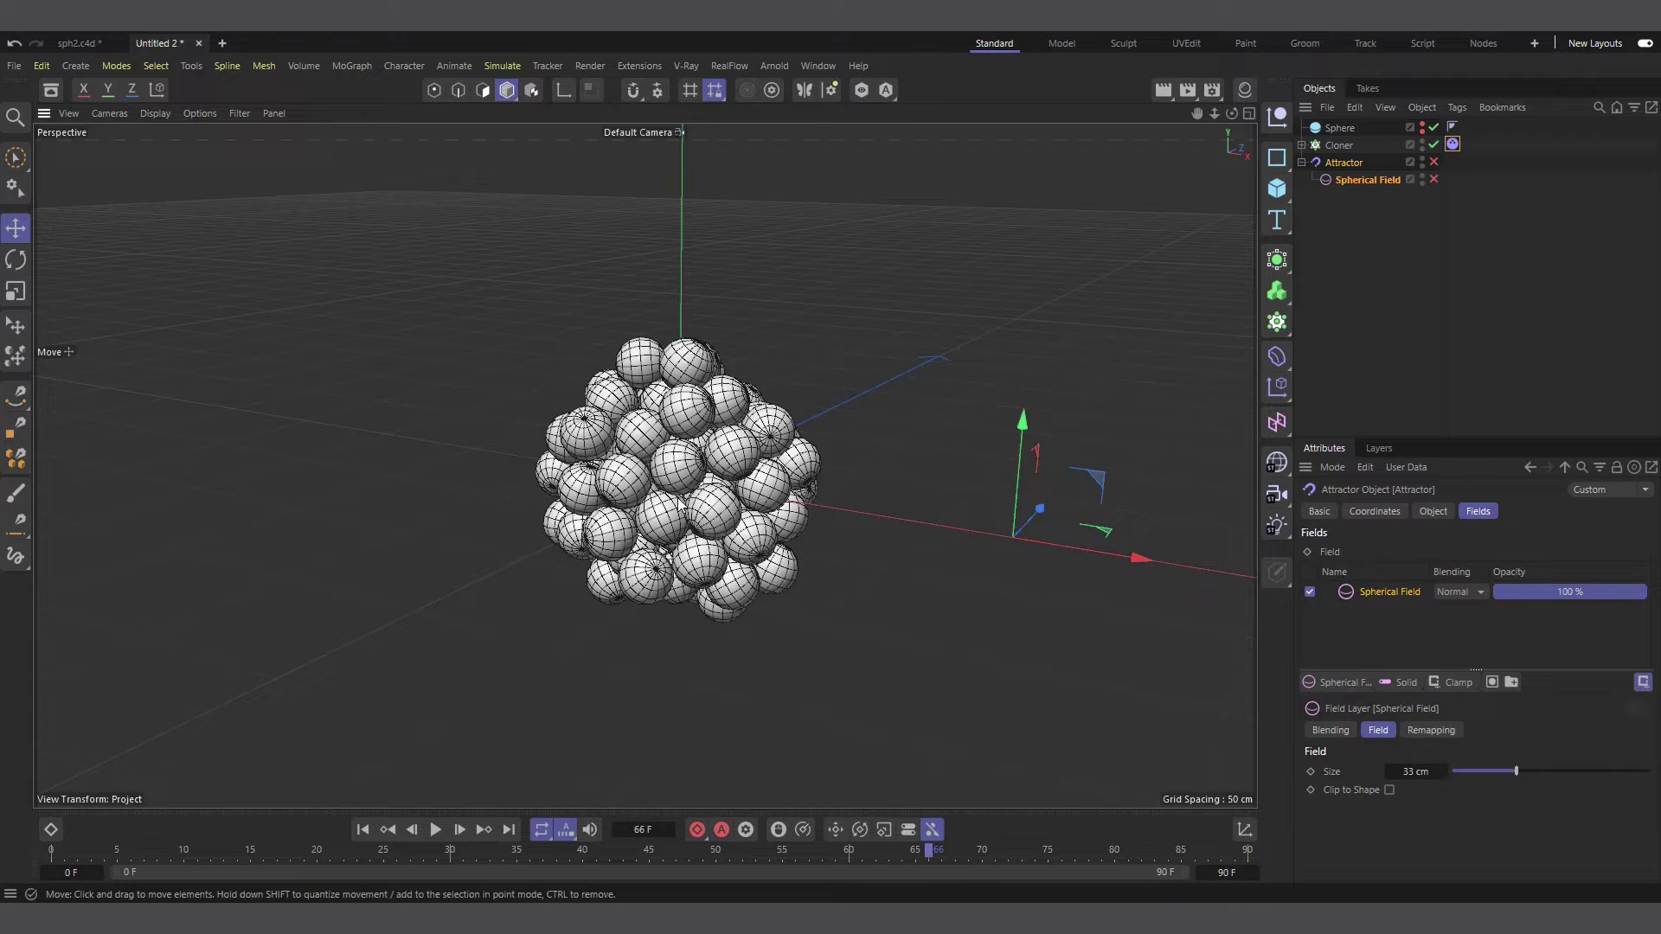
{"action": "left_click", "coordinate": [1452, 144]}
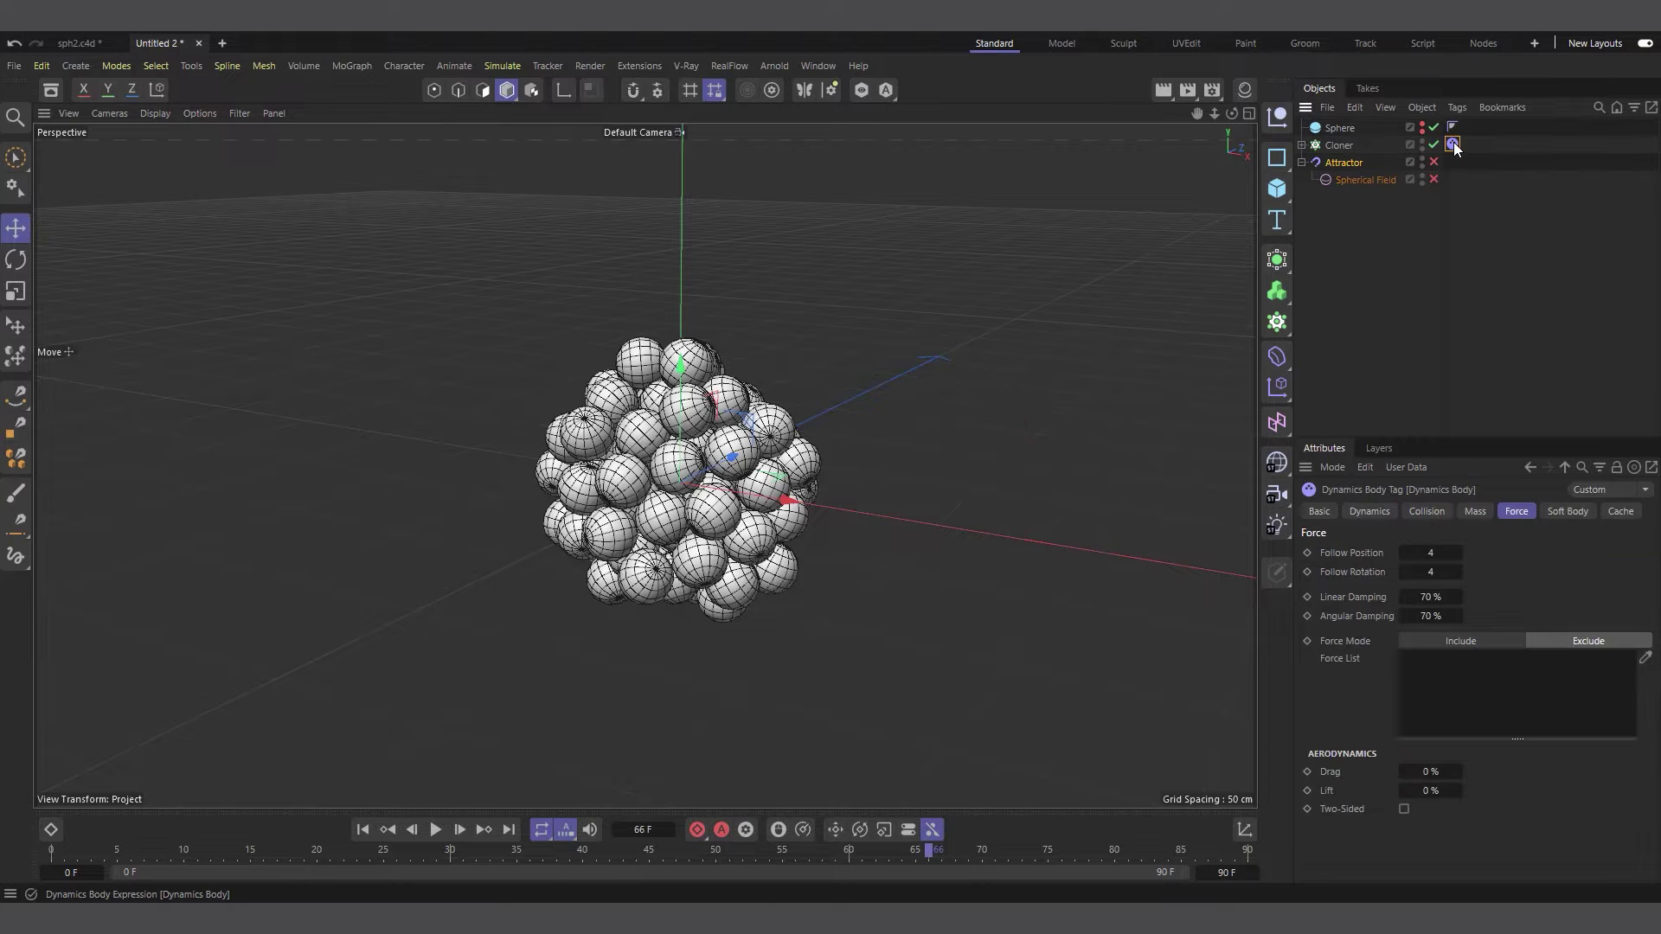
{"action": "left_click", "coordinate": [1369, 512]}
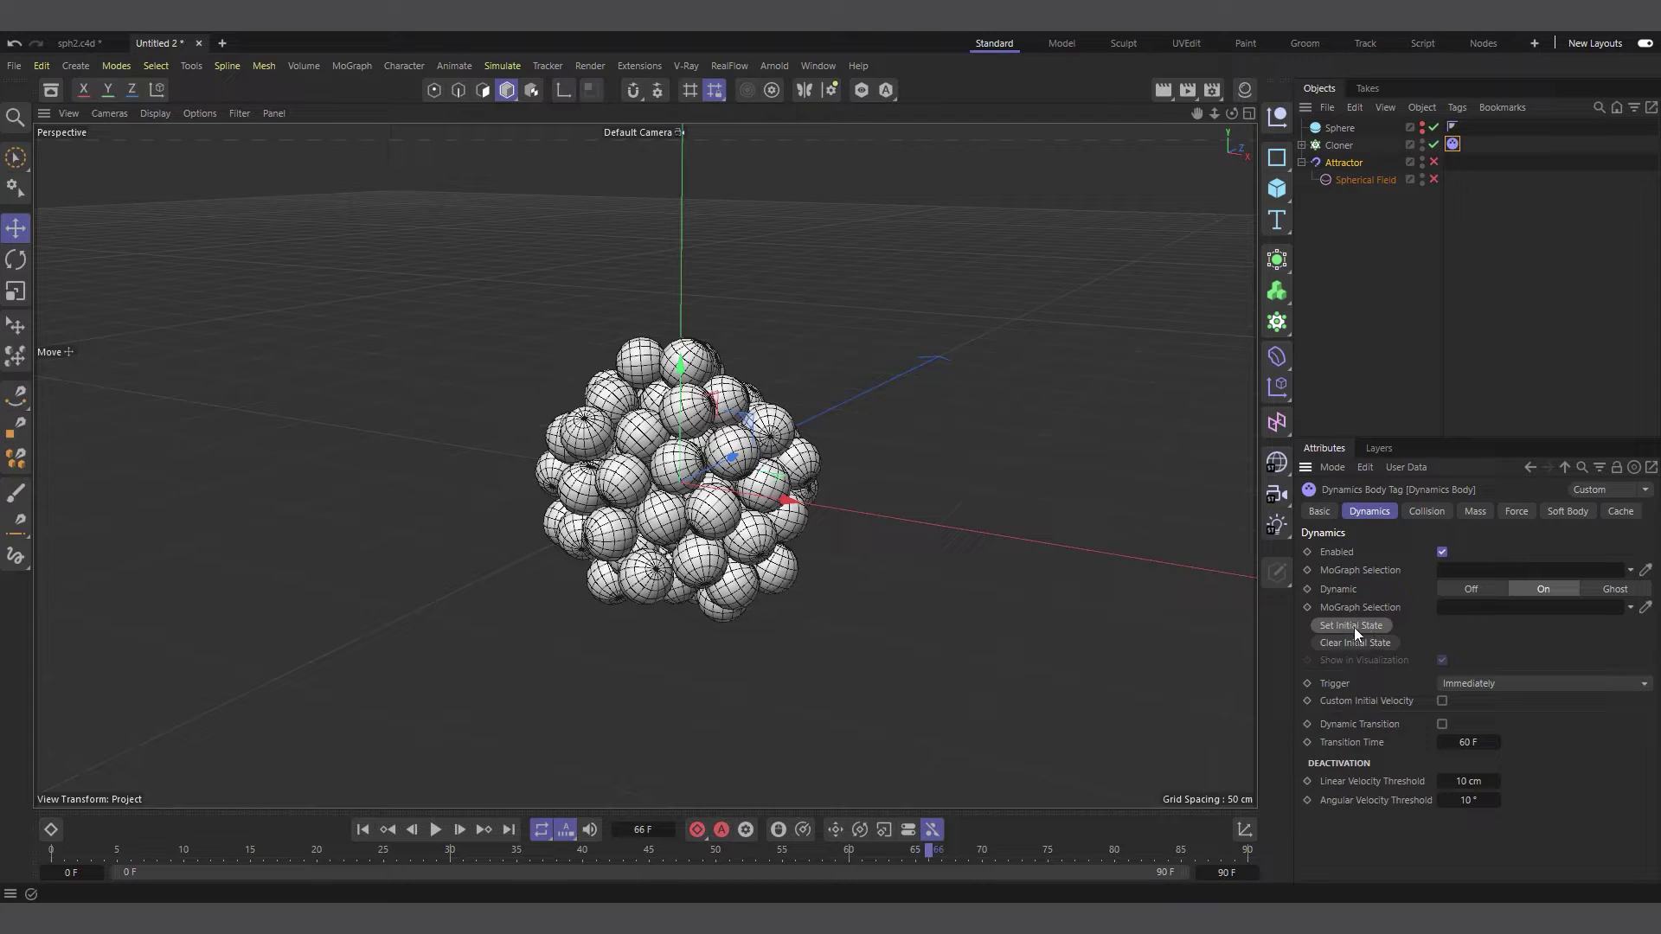
{"action": "left_click", "coordinate": [362, 830]}
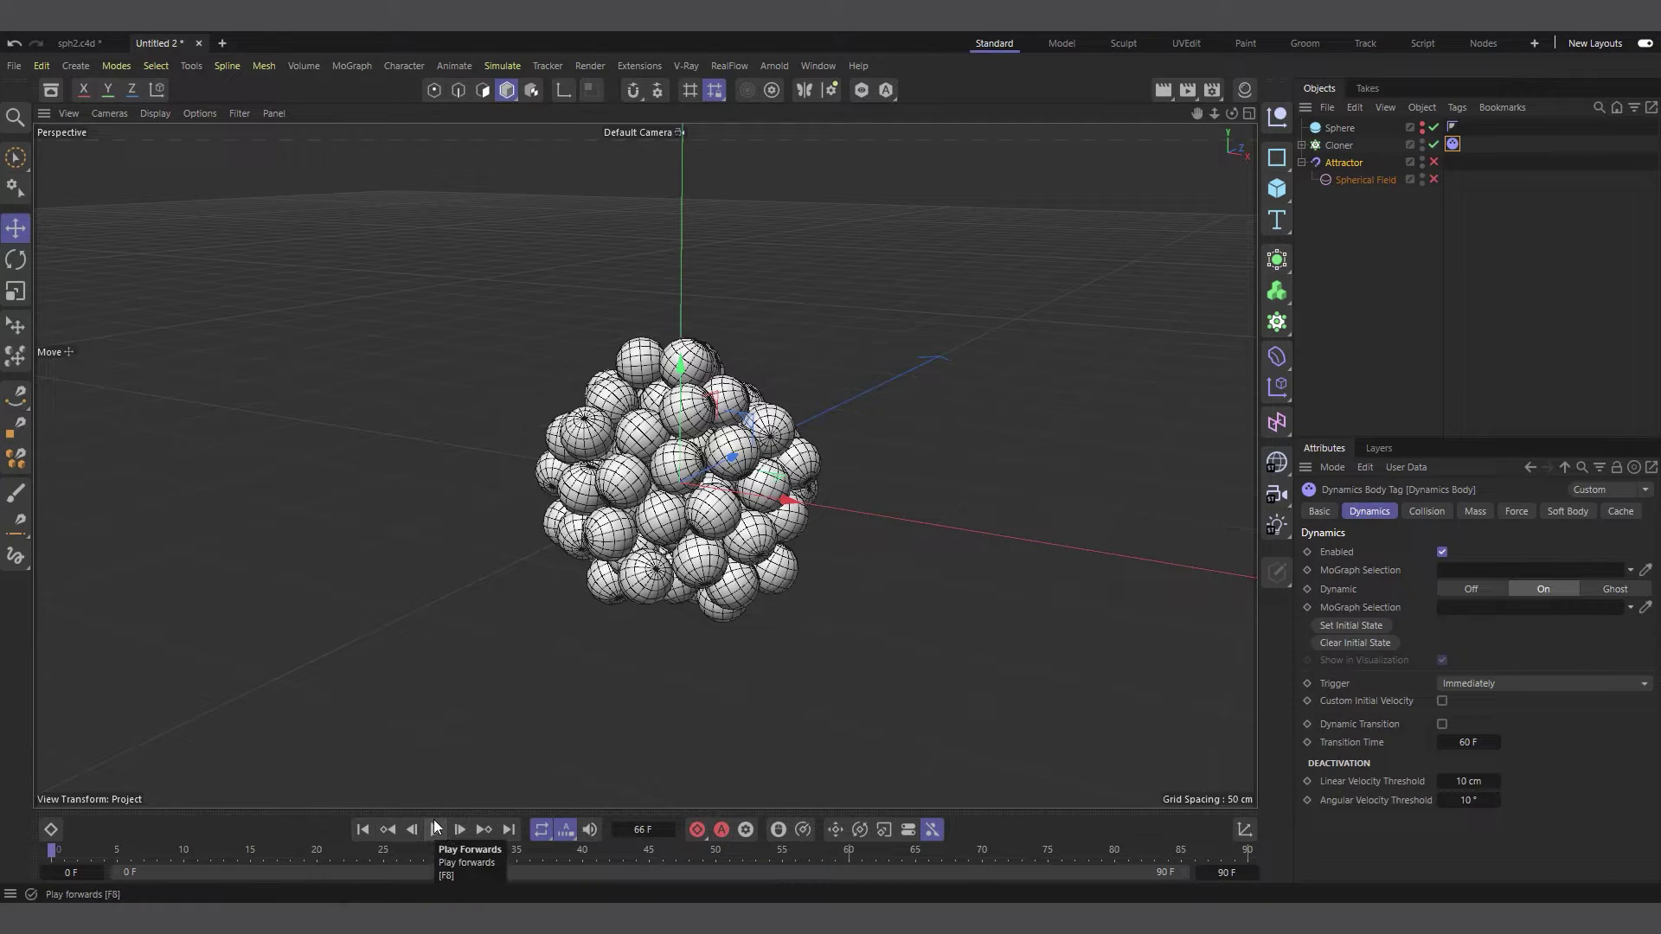
{"action": "left_click", "coordinate": [436, 830]}
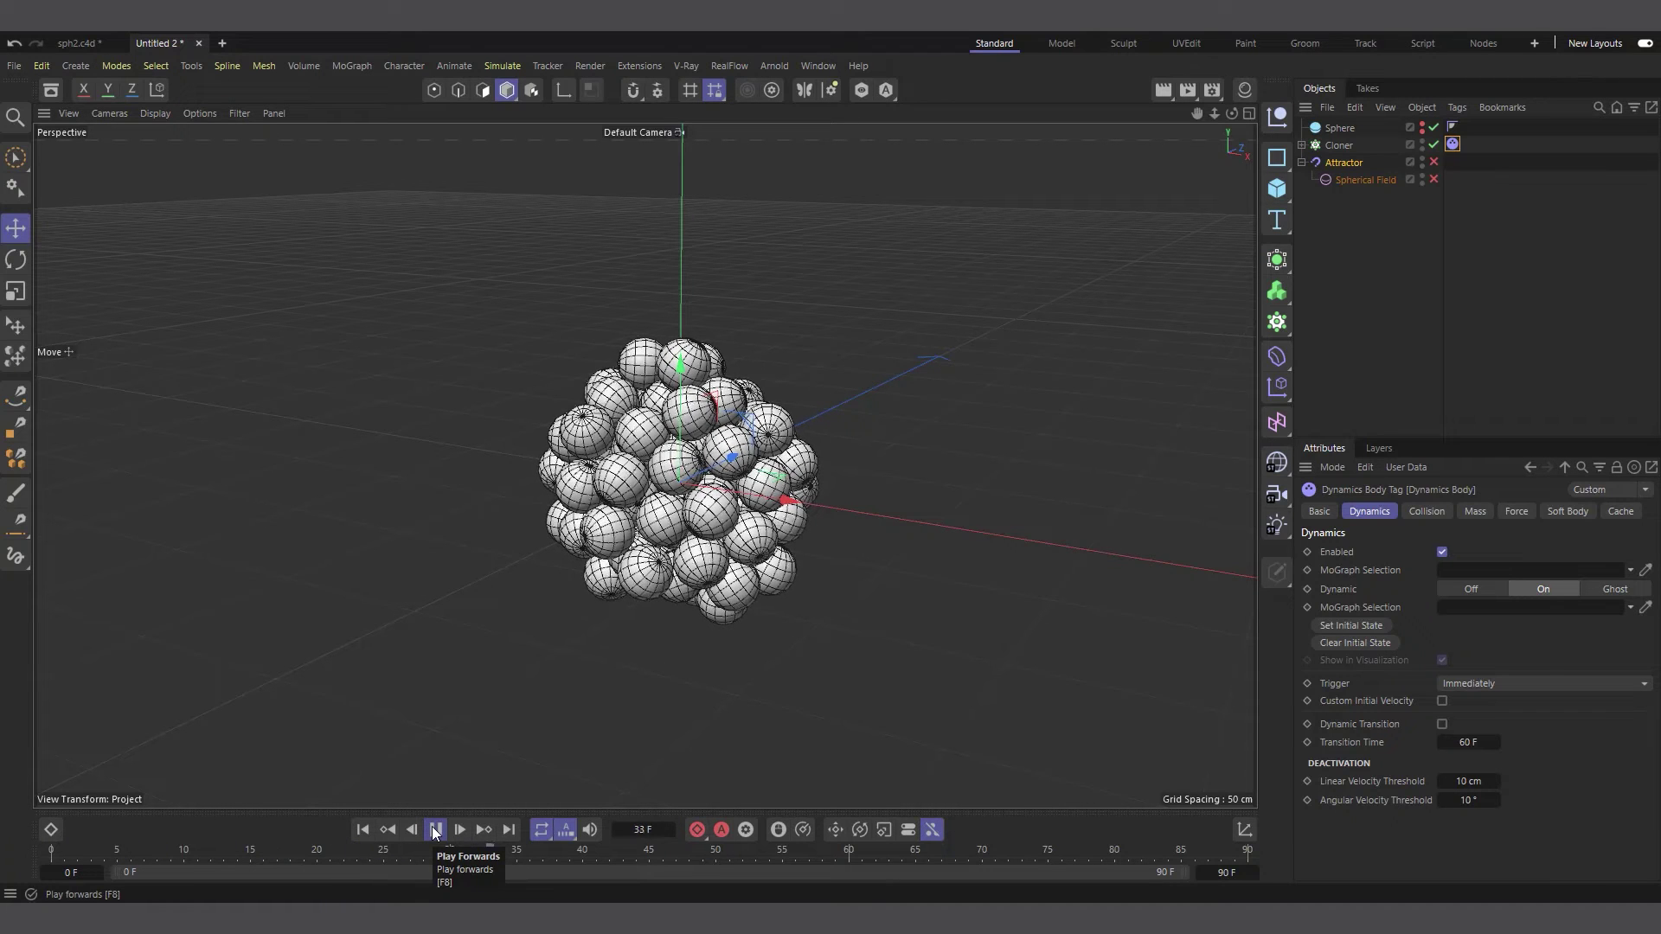
{"action": "left_click", "coordinate": [437, 830]}
{"action": "left_click", "coordinate": [362, 831]}
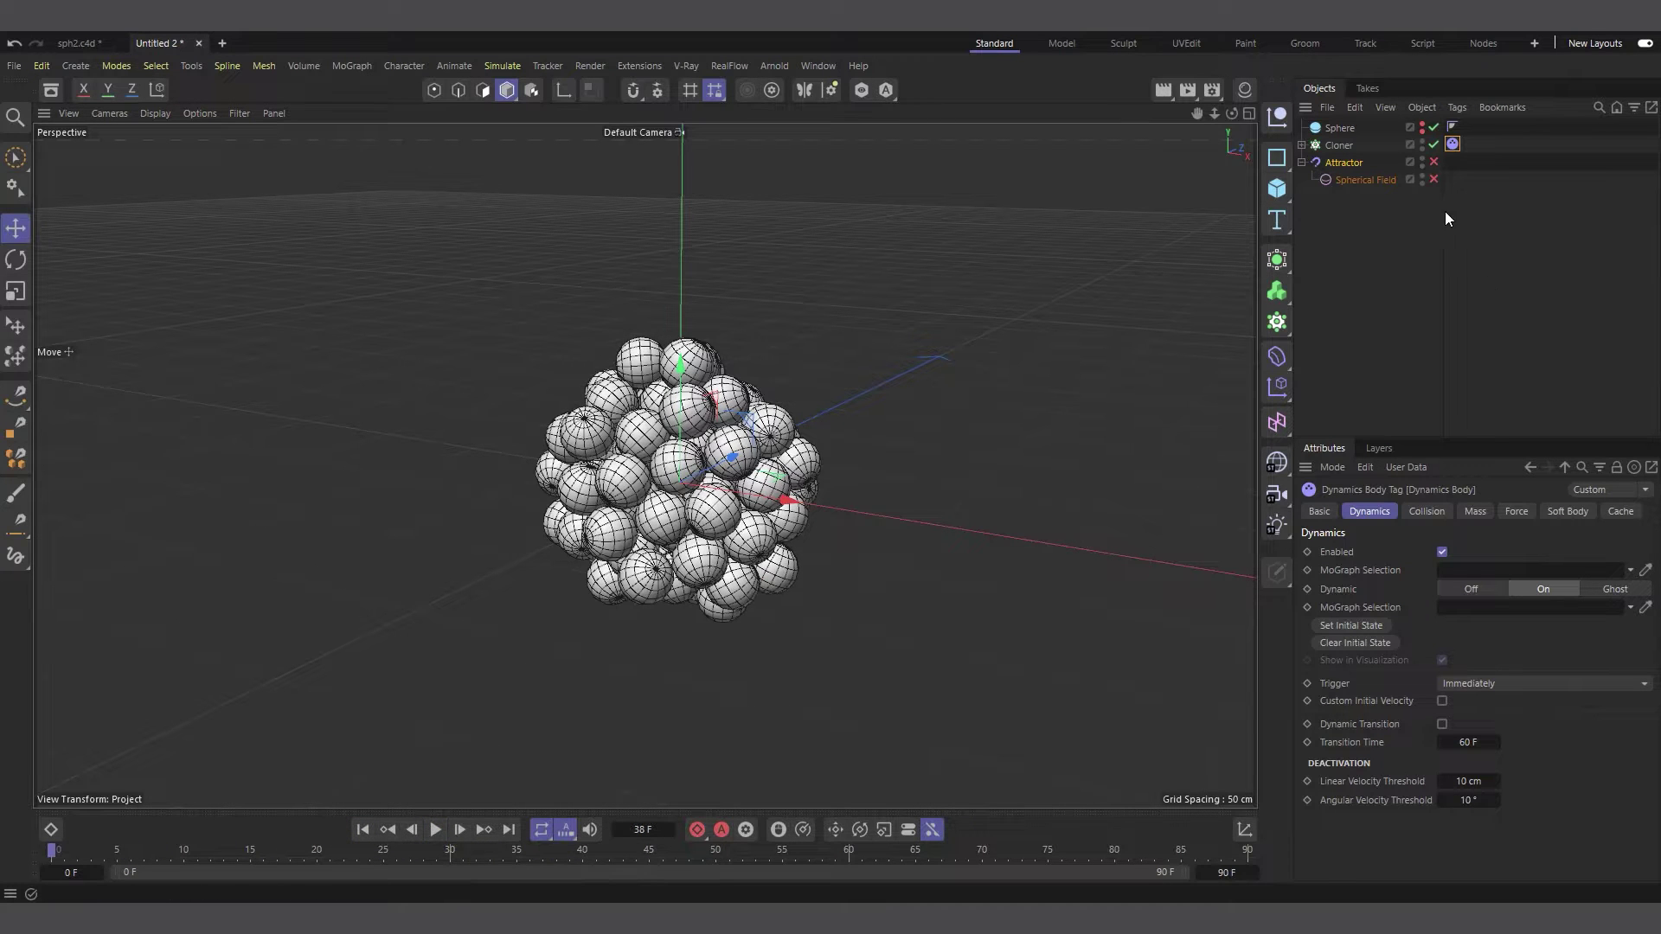
Re-enable the Attractor and its Spherical Field and preview the simulation.
{"action": "left_click", "coordinate": [1366, 180]}
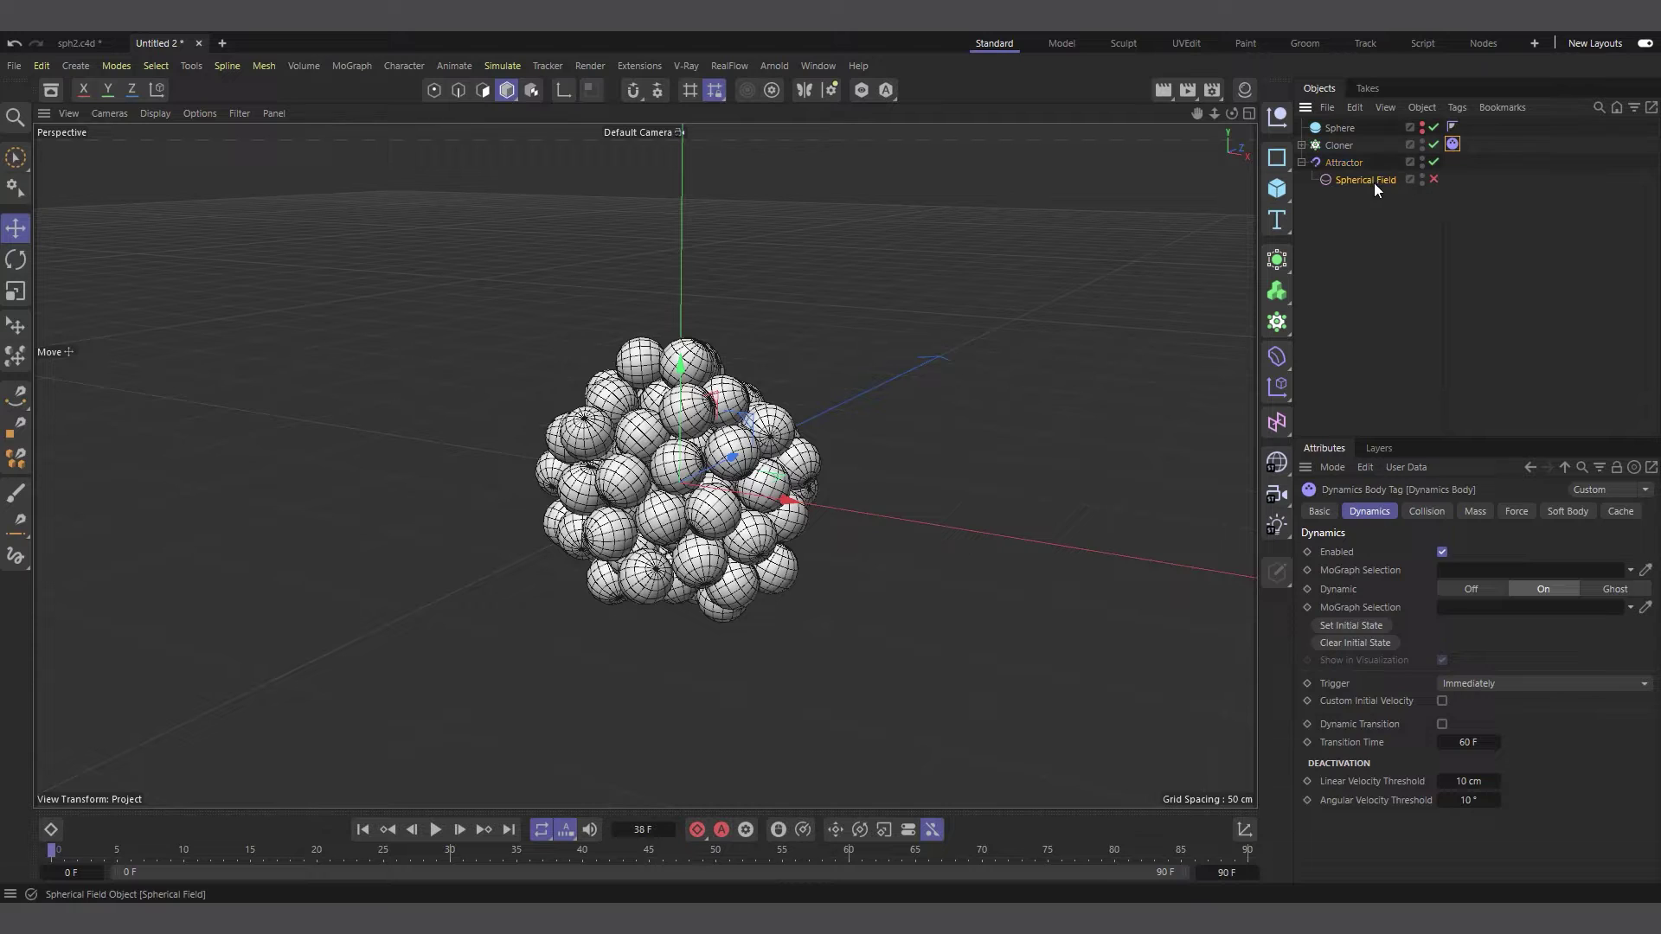
{"action": "scroll", "coordinate": [530, 588], "scroll_direction": "down", "scroll_amount": 3}
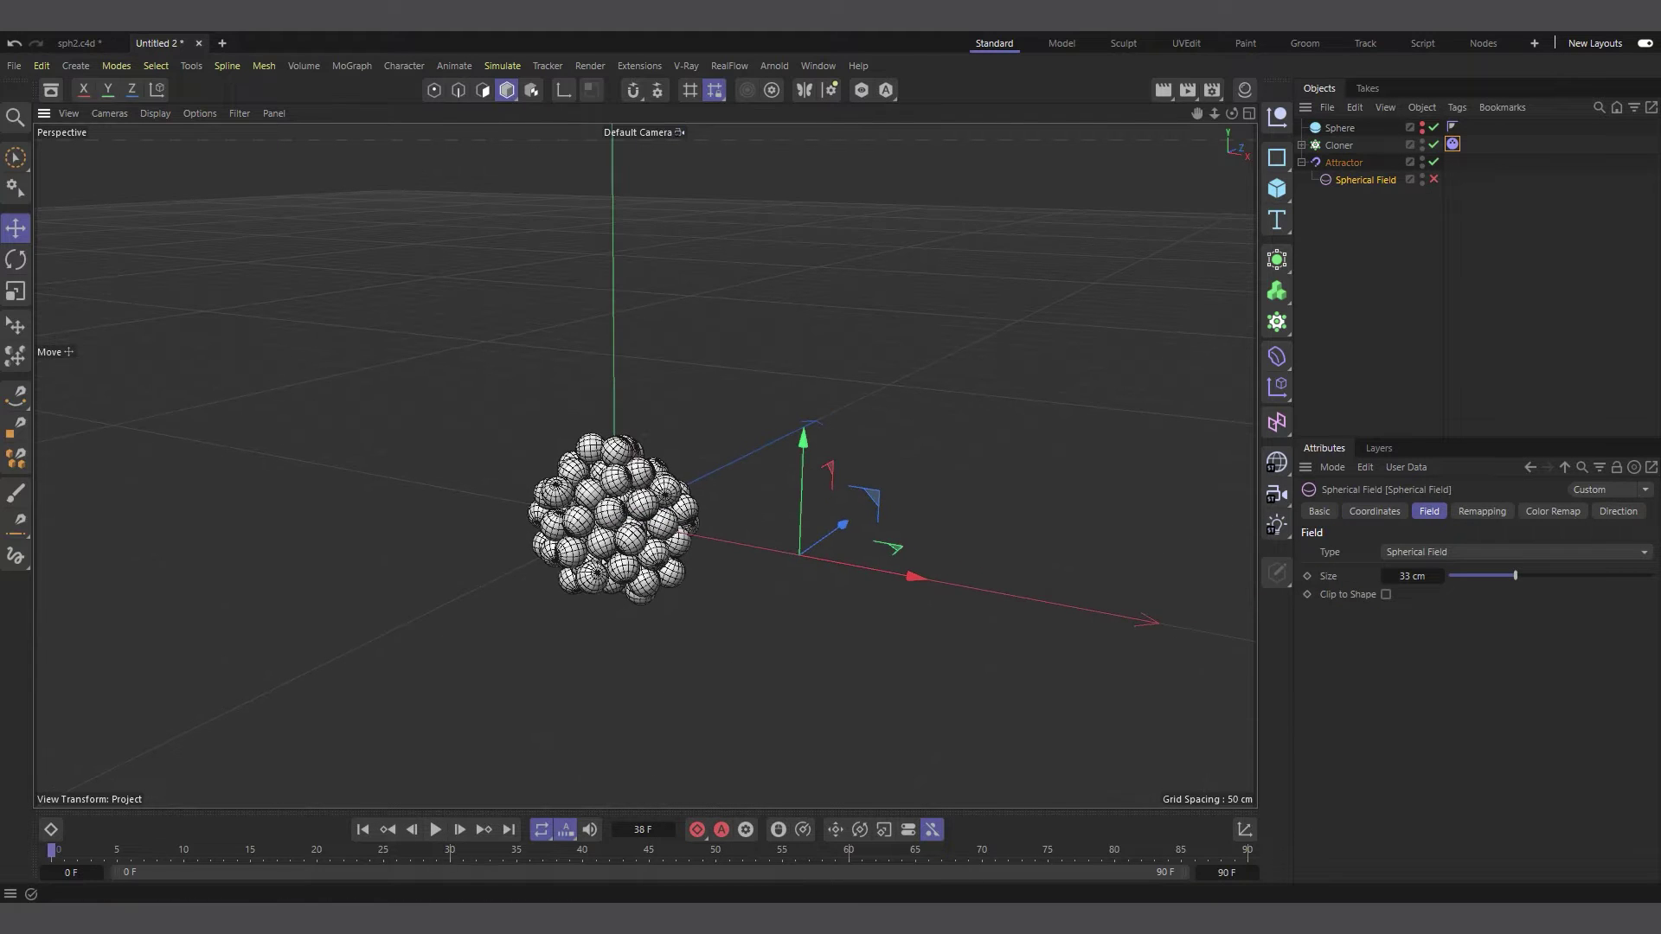
{"action": "left_click", "coordinate": [436, 829]}
{"action": "left_click", "coordinate": [1433, 179]}
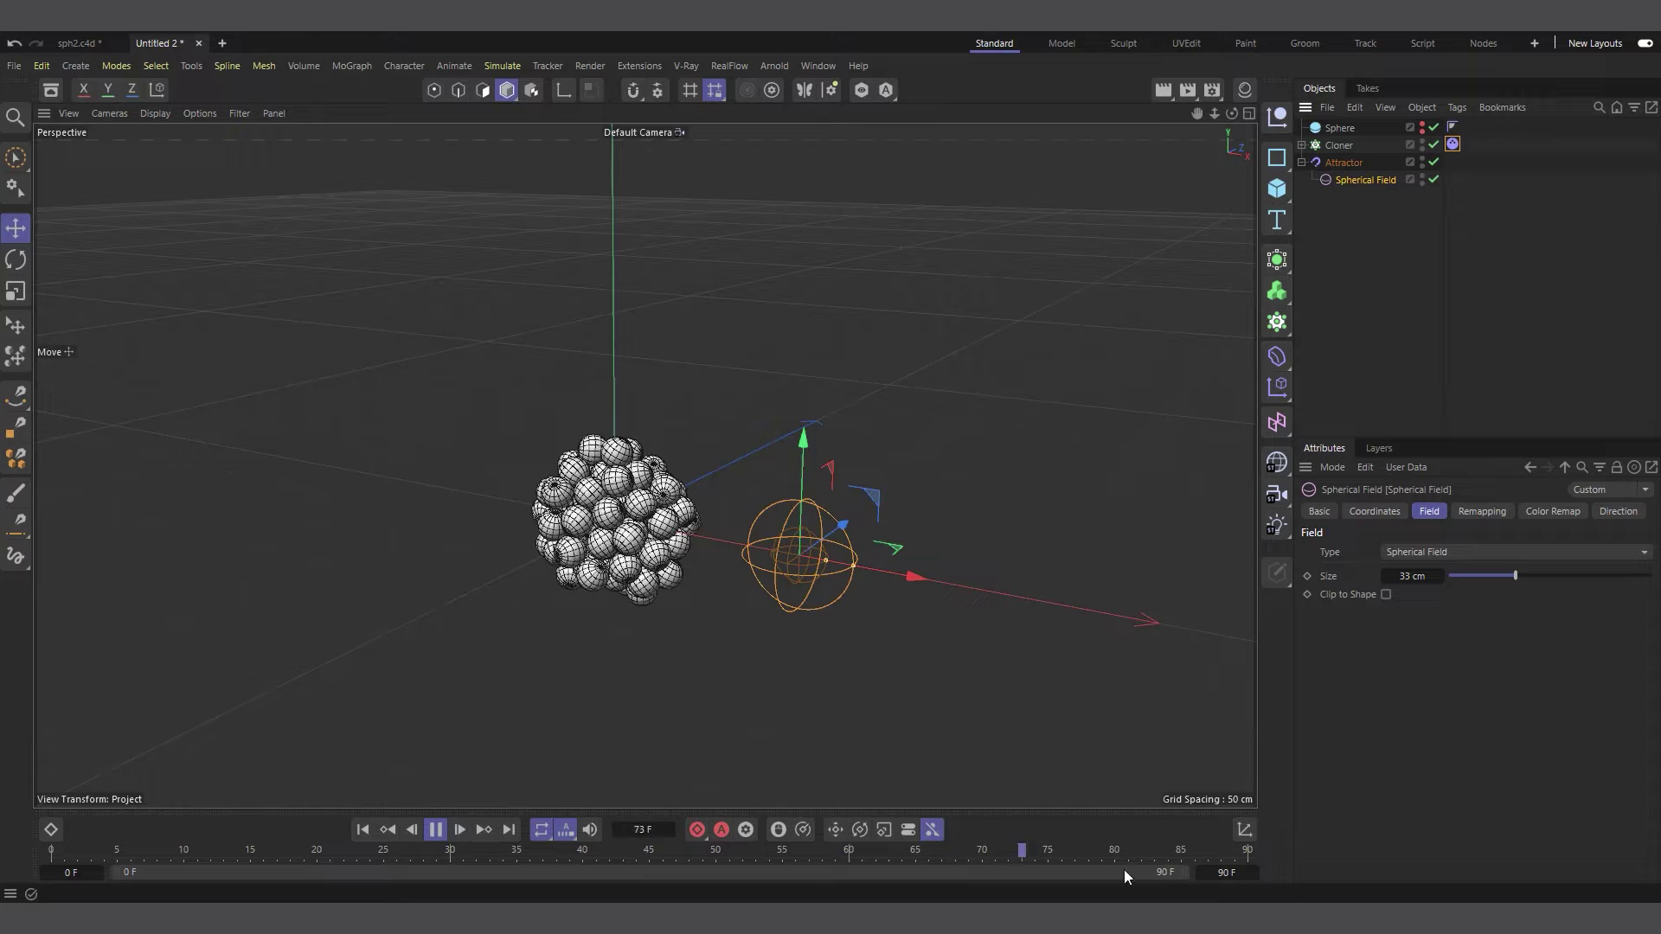
{"action": "left_click", "coordinate": [435, 833]}
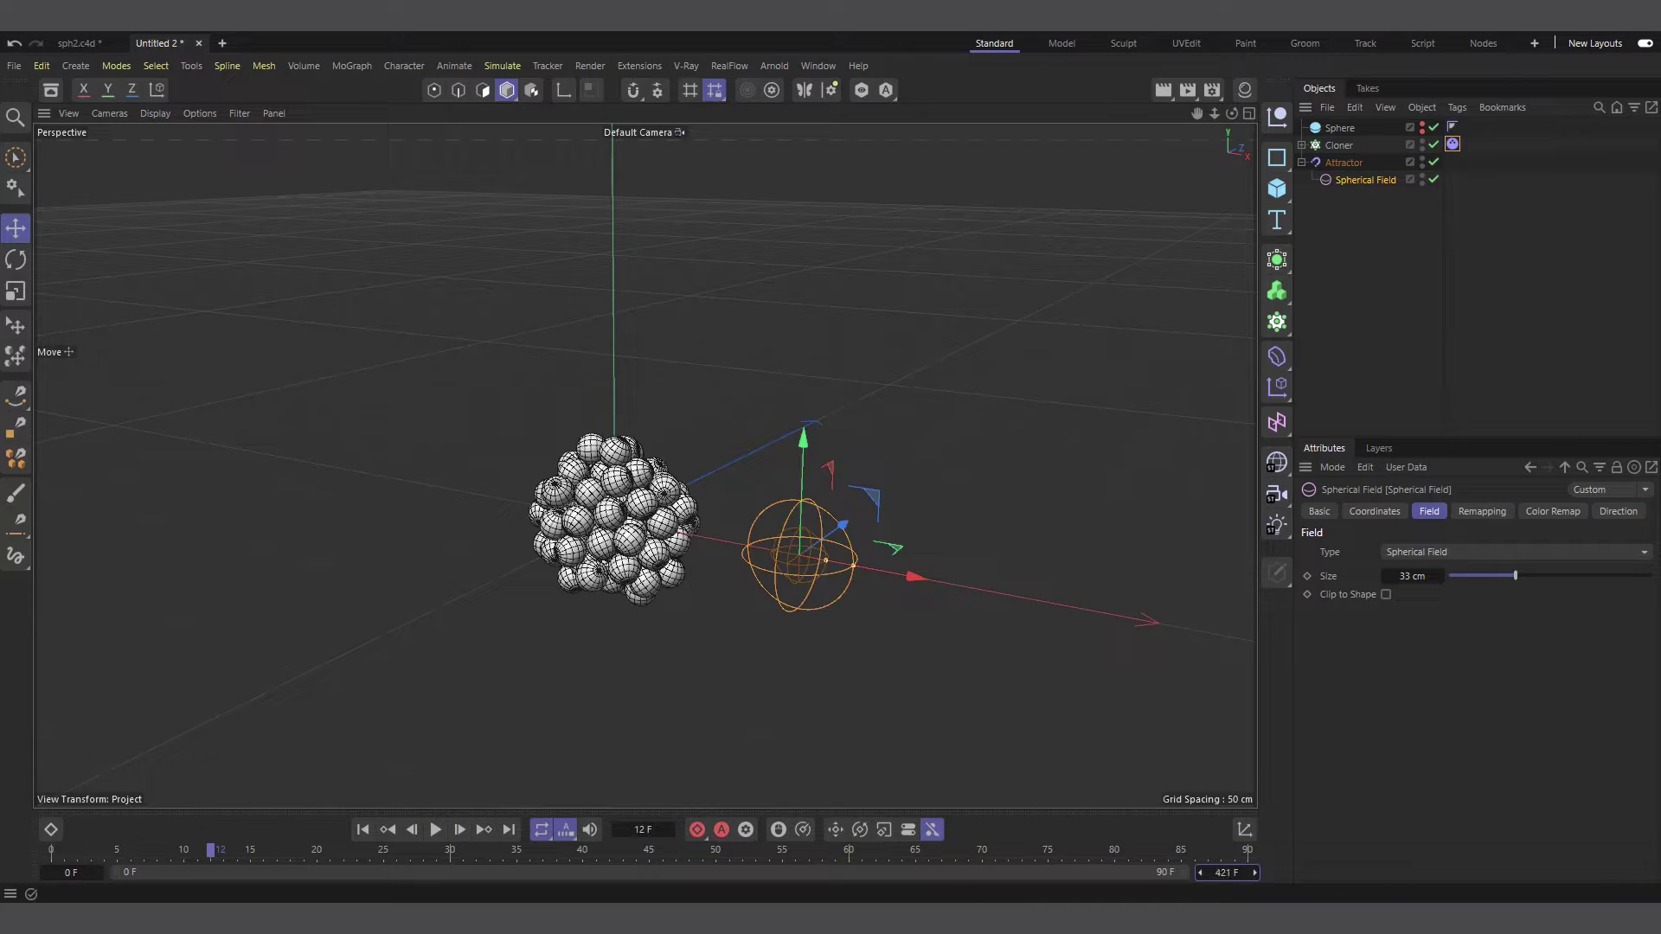
Extend the timeline to 540 frames and move the Spherical Field around the clones while the simulation plays.
{"action": "left_click_drag", "start_coordinate": [1211, 872], "coordinate": [730, 827]}
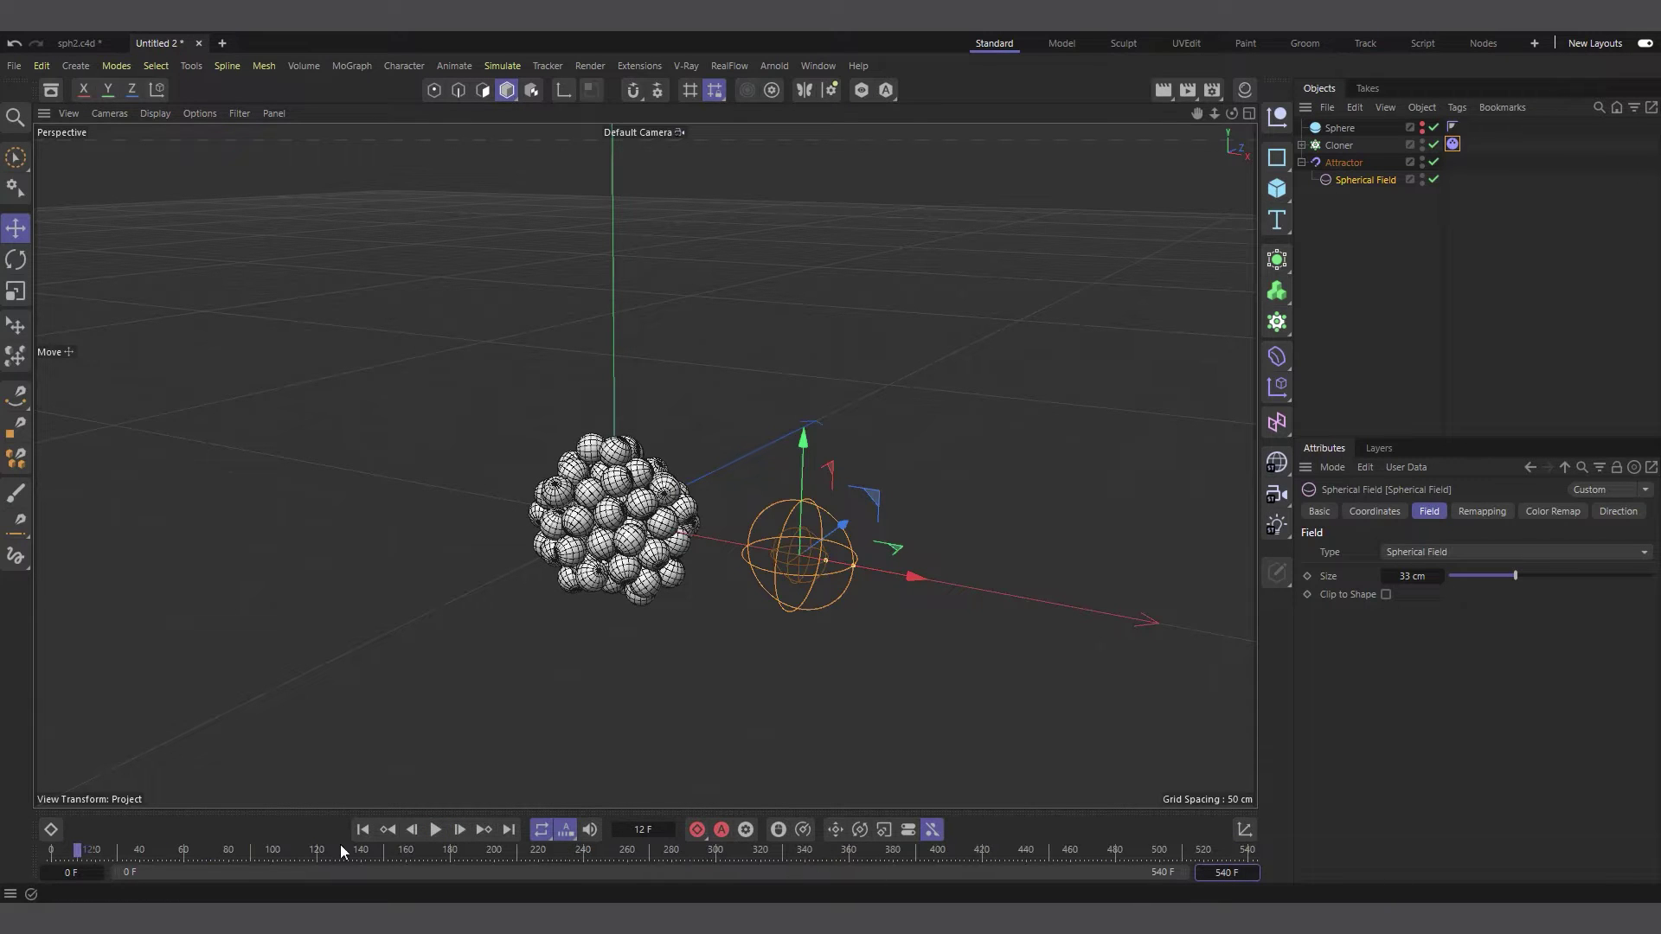
{"action": "left_click", "coordinate": [435, 829]}
{"action": "scroll", "coordinate": [474, 633], "scroll_direction": "up", "scroll_amount": 2}
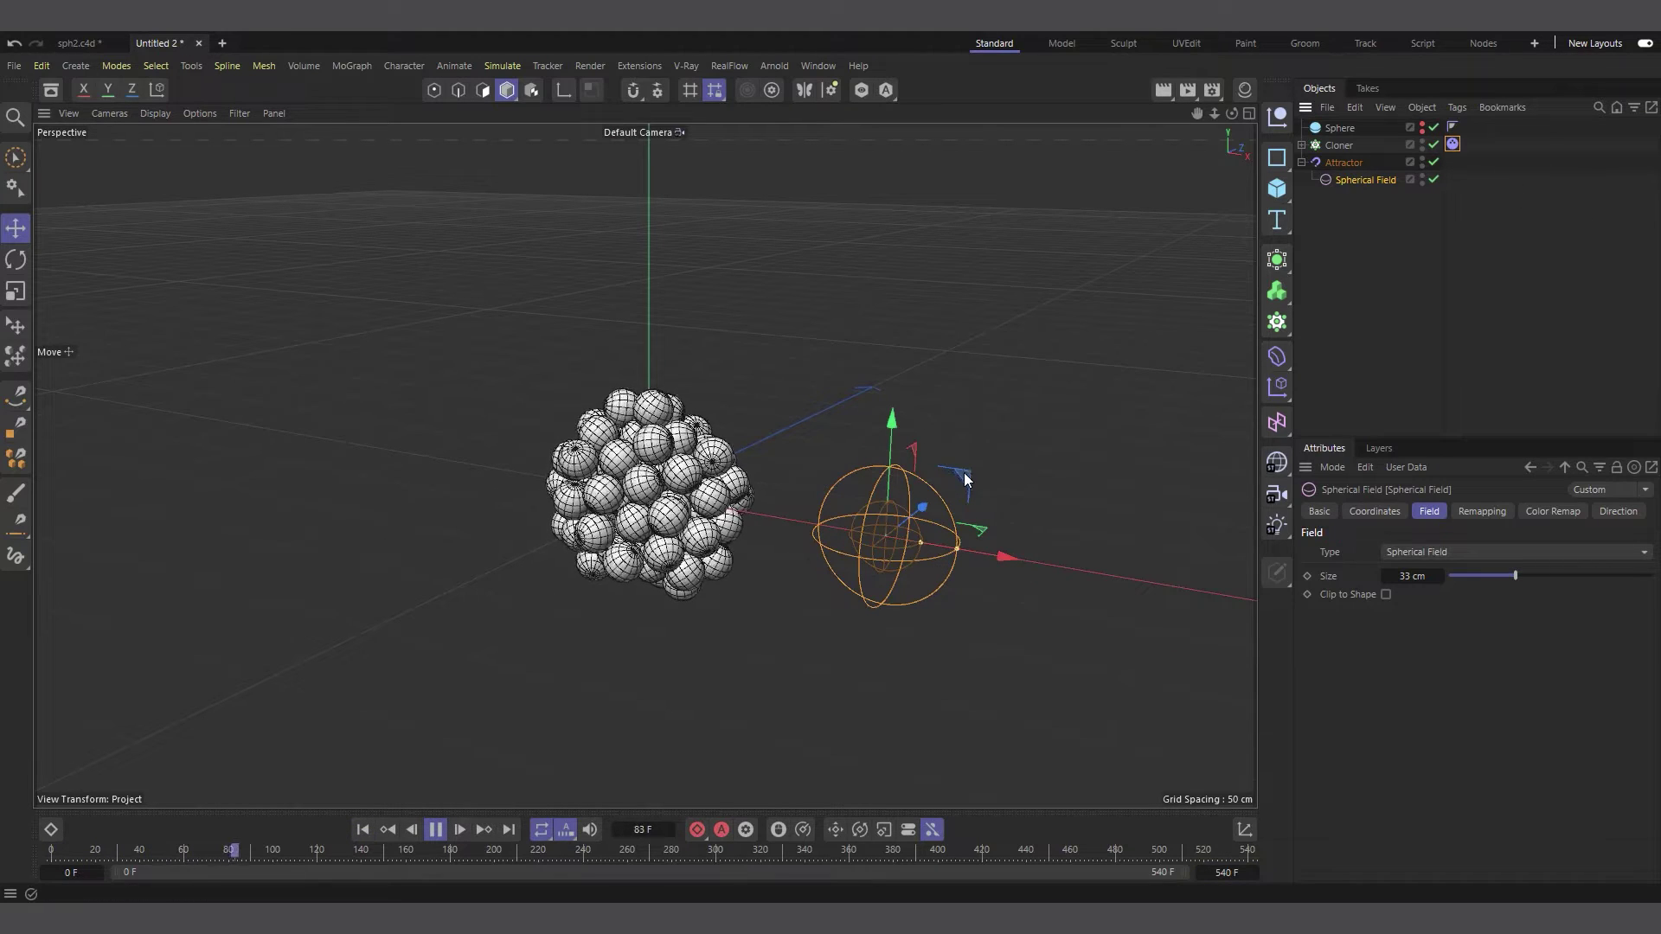
{"action": "mouse_move", "coordinate": [966, 479]}
{"action": "left_mouse_down"}
{"action": "mouse_move", "coordinate": [839, 429]}
{"action": "mouse_move", "coordinate": [995, 475]}
{"action": "mouse_move", "coordinate": [740, 593]}
{"action": "mouse_move", "coordinate": [757, 558]}
{"action": "mouse_move", "coordinate": [740, 578]}
{"action": "mouse_move", "coordinate": [505, 261]}
{"action": "mouse_move", "coordinate": [731, 294]}
{"action": "mouse_move", "coordinate": [720, 318]}
{"action": "mouse_move", "coordinate": [467, 471]}
{"action": "mouse_move", "coordinate": [661, 482]}
{"action": "mouse_move", "coordinate": [861, 540]}
{"action": "mouse_move", "coordinate": [806, 413]}
{"action": "mouse_move", "coordinate": [834, 428]}
{"action": "mouse_move", "coordinate": [920, 574]}
{"action": "mouse_move", "coordinate": [612, 556]}
{"action": "mouse_move", "coordinate": [639, 508]}
{"action": "mouse_move", "coordinate": [649, 538]}
{"action": "mouse_move", "coordinate": [538, 661]}
{"action": "mouse_move", "coordinate": [778, 556]}
{"action": "mouse_move", "coordinate": [761, 653]}
{"action": "mouse_move", "coordinate": [604, 511]}
{"action": "mouse_move", "coordinate": [642, 345]}
{"action": "mouse_move", "coordinate": [797, 384]}
{"action": "mouse_move", "coordinate": [684, 511]}
{"action": "mouse_move", "coordinate": [959, 488]}
{"action": "left_mouse_up"}
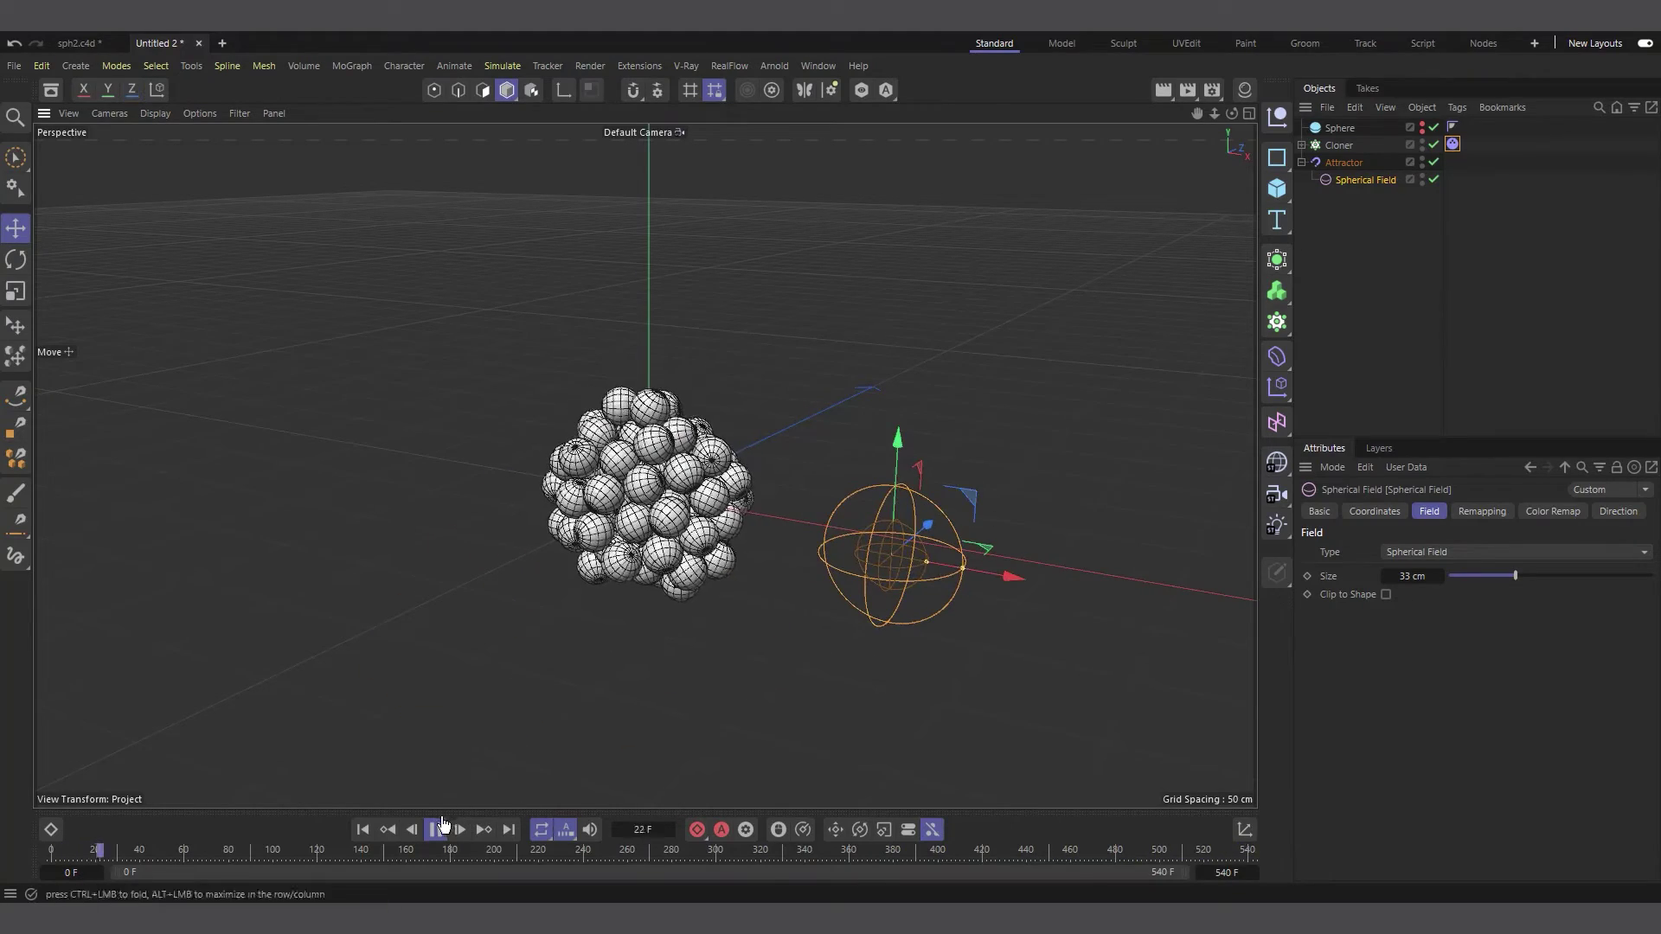
{"action": "left_click", "coordinate": [437, 829]}
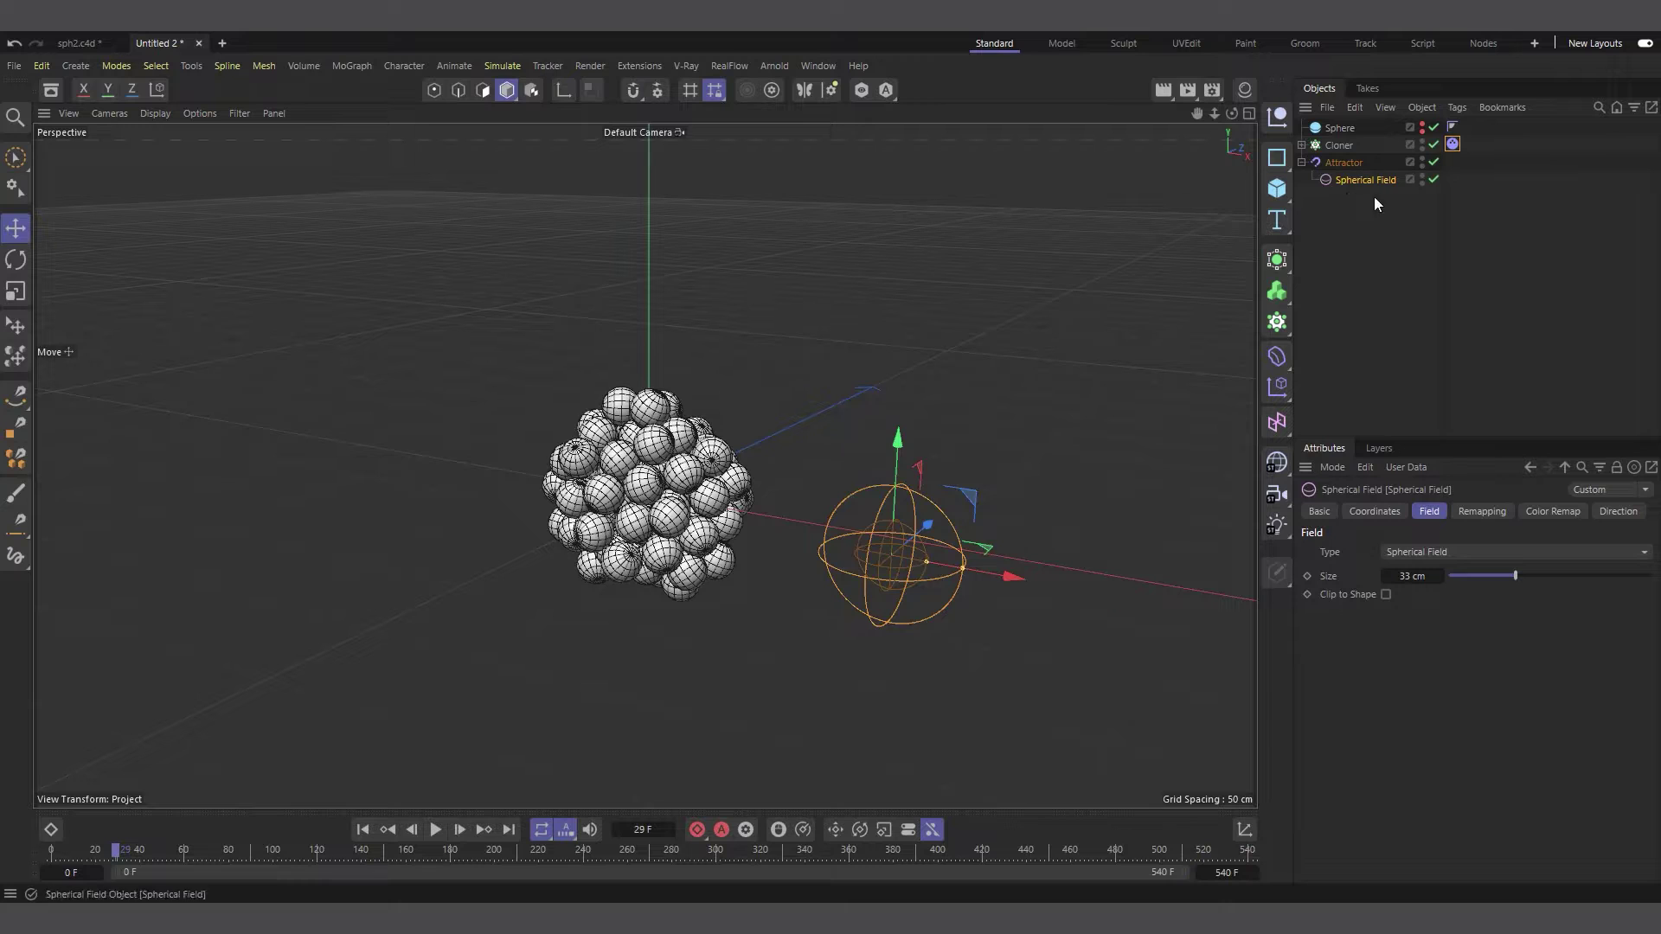
Delete the Attractor's Spherical Field at the first frame and create a Group Field placed below the Attractor in the object hierarchy.
{"action": "left_click", "coordinate": [362, 829]}
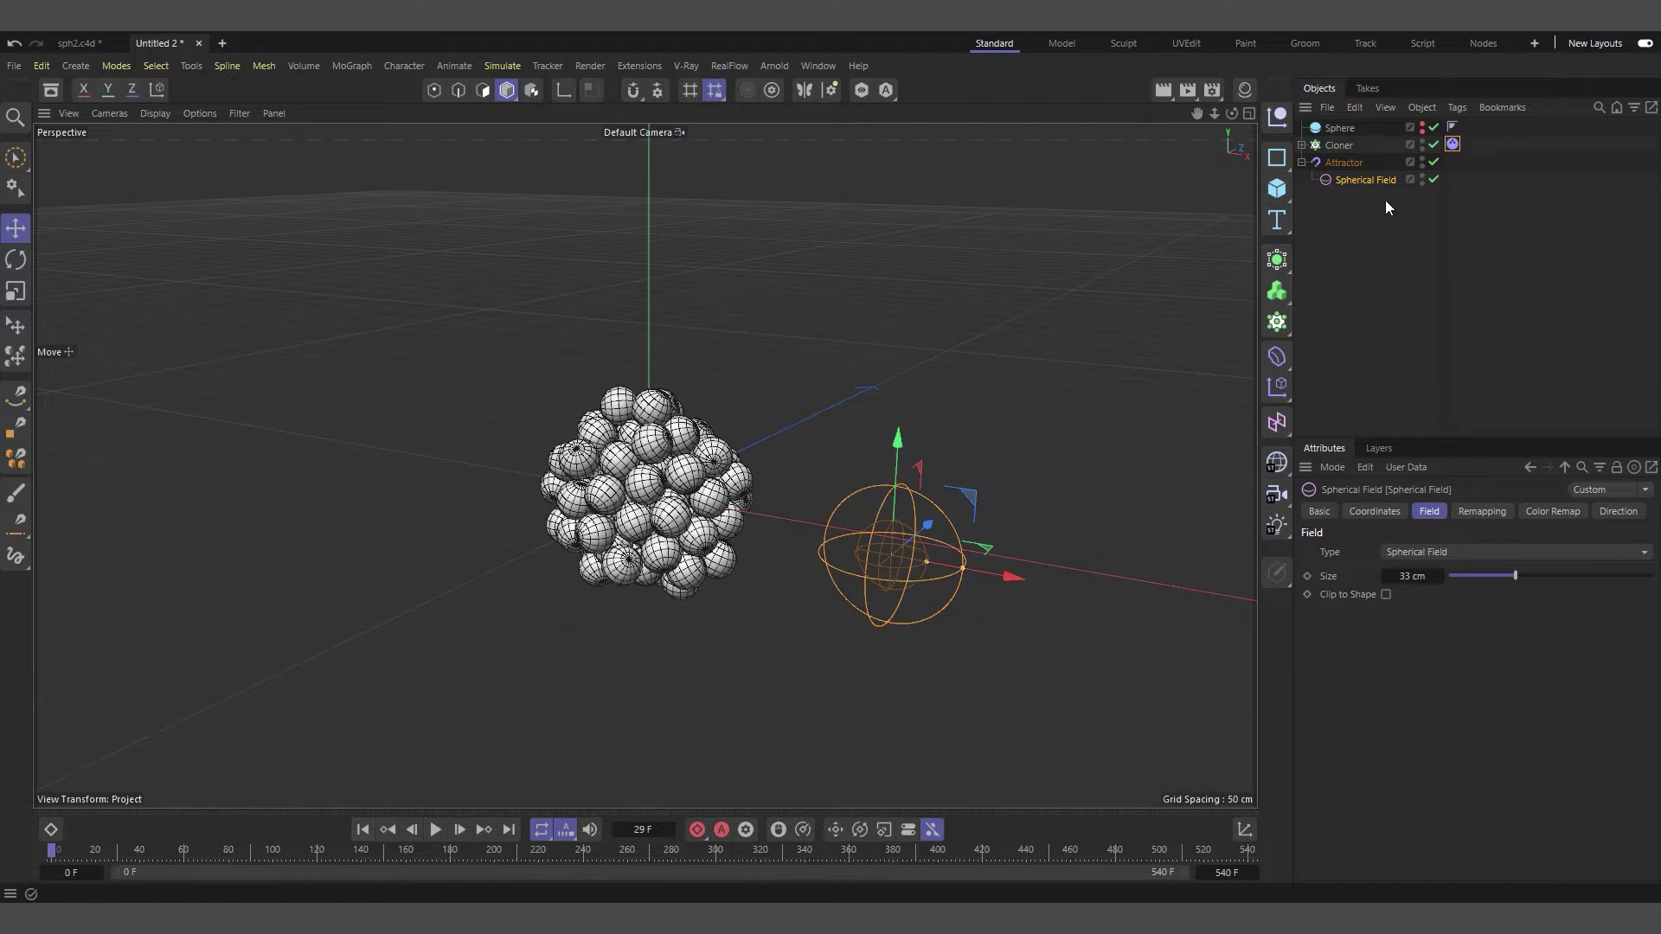
{"action": "key", "text": "Delete"}
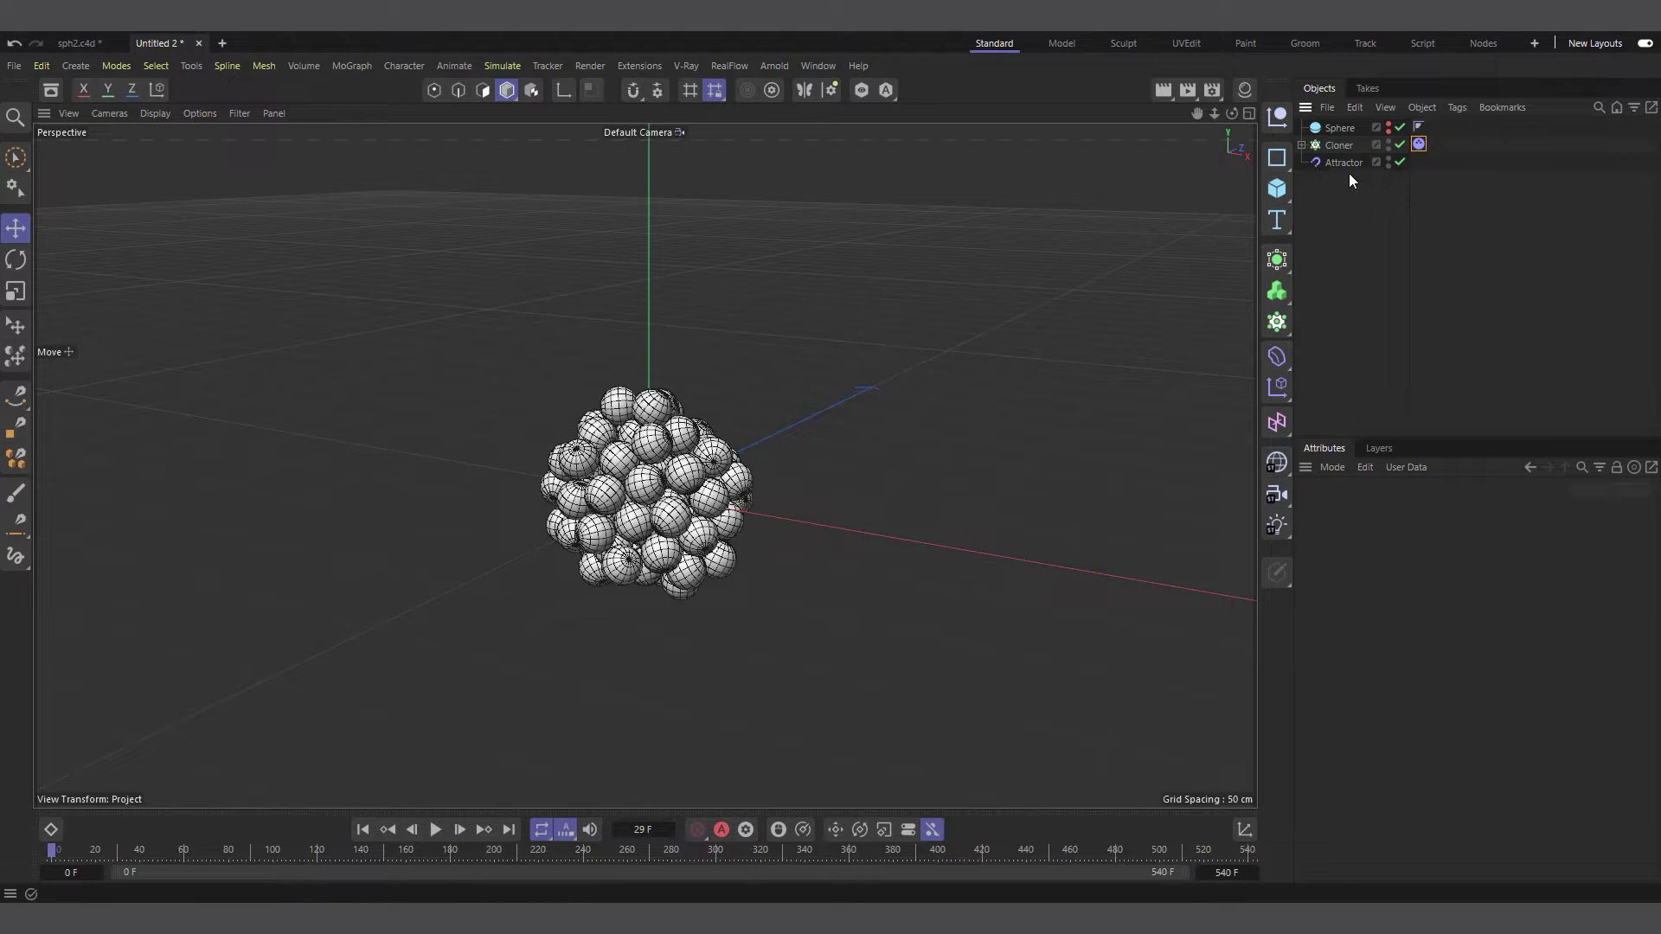
{"action": "left_click", "coordinate": [1346, 164]}
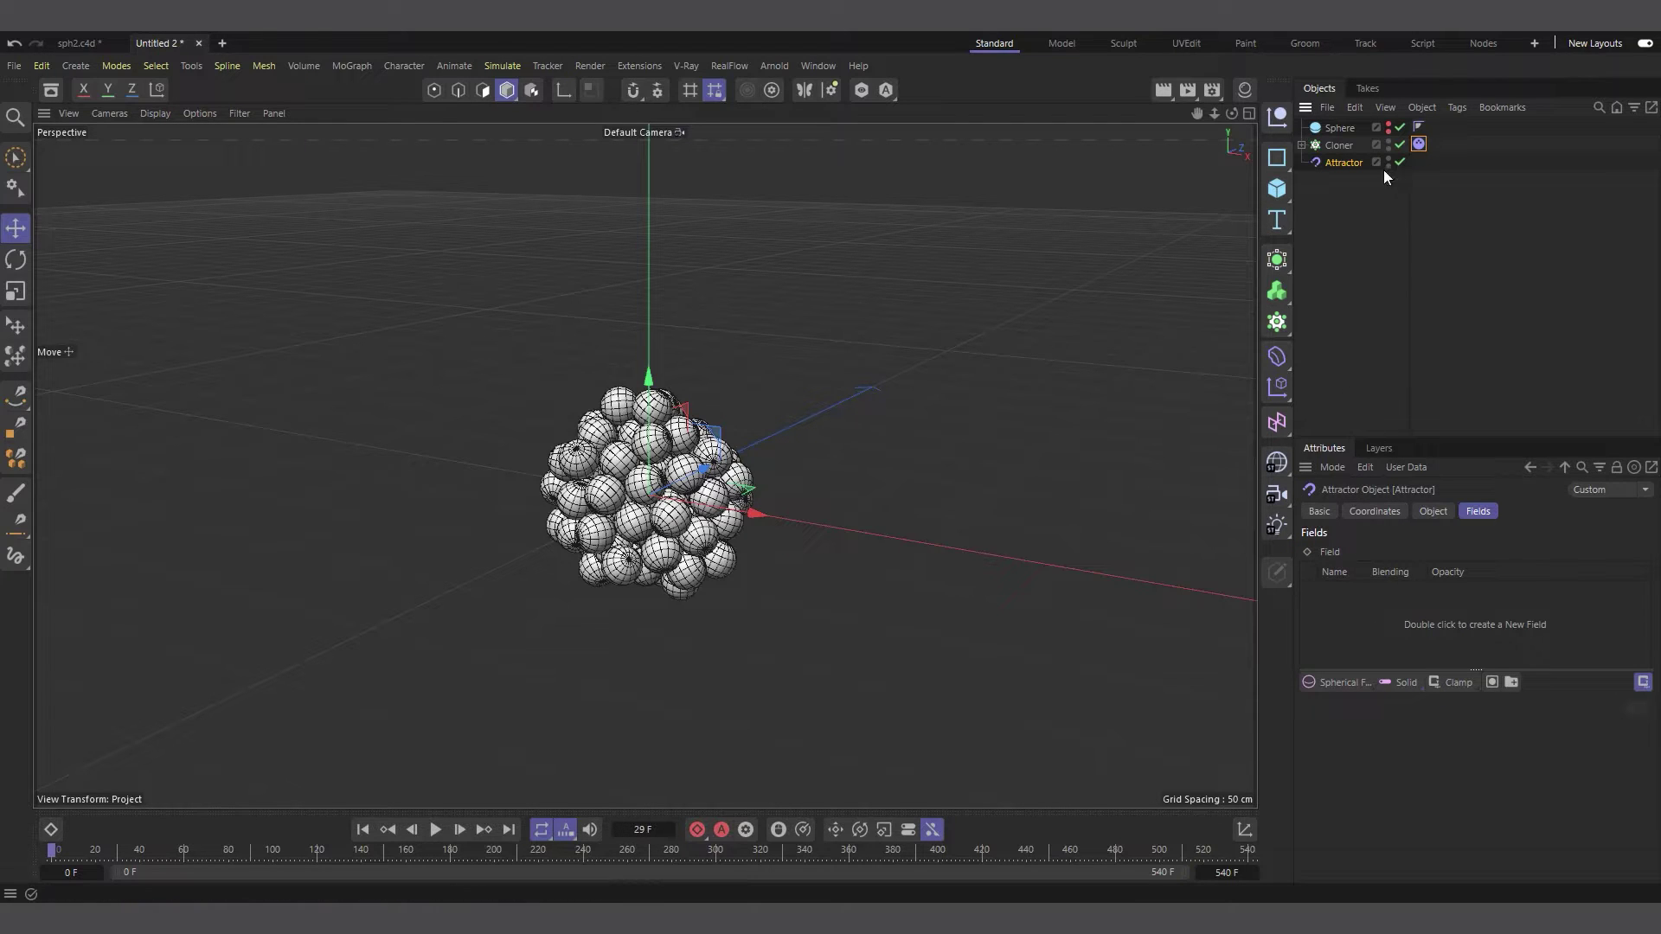
{"action": "left_click", "coordinate": [1277, 423]}
{"action": "left_click", "coordinate": [1430, 644]}
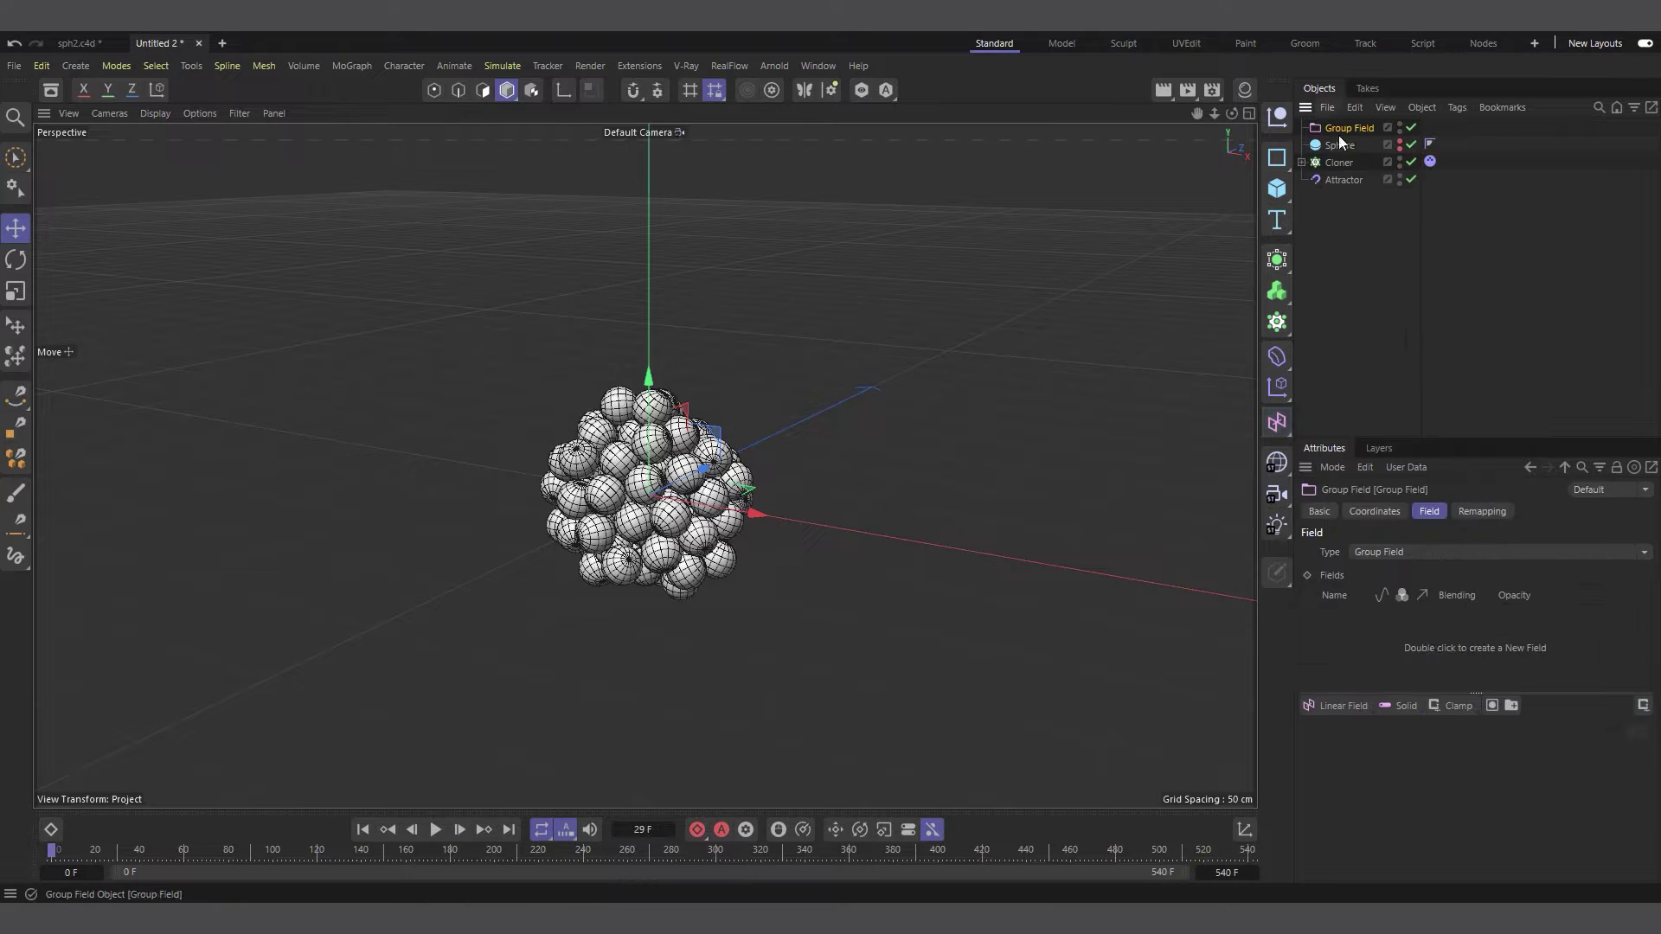
{"action": "left_click_drag", "start_coordinate": [1352, 149], "coordinate": [1347, 187]}
Link the Group Field to the Attractor's fields and add a Spherical Field inside the Group Field.
{"action": "left_click", "coordinate": [1347, 164]}
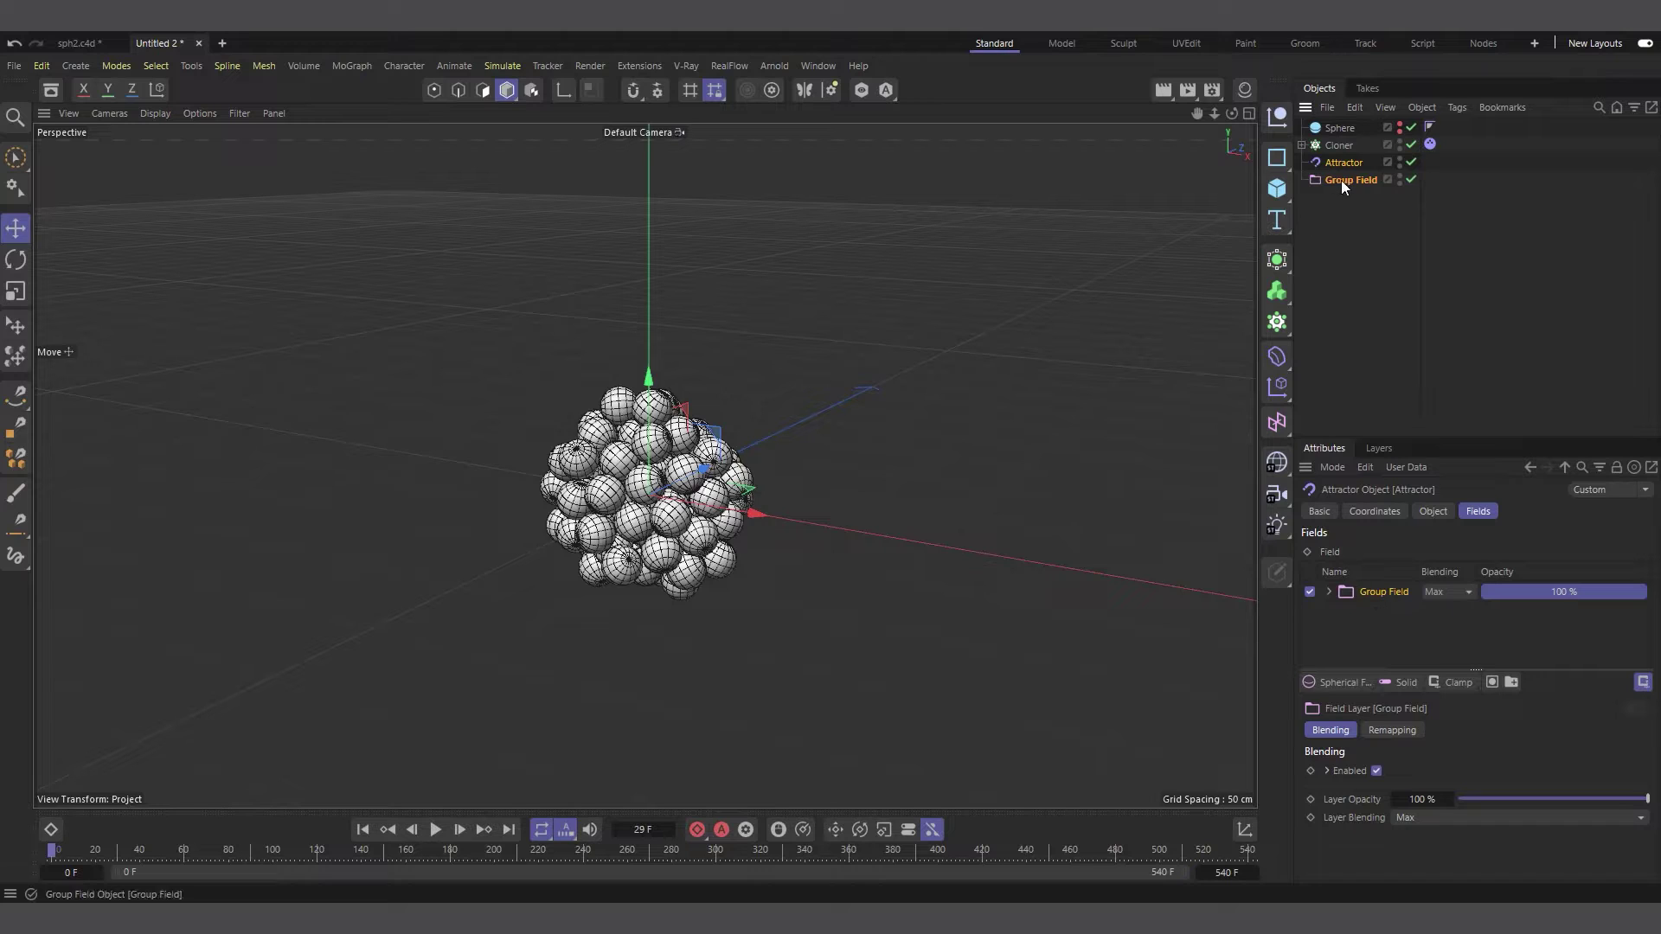
{"action": "left_click_drag", "start_coordinate": [1342, 184], "coordinate": [1376, 615]}
{"action": "left_click", "coordinate": [1346, 180]}
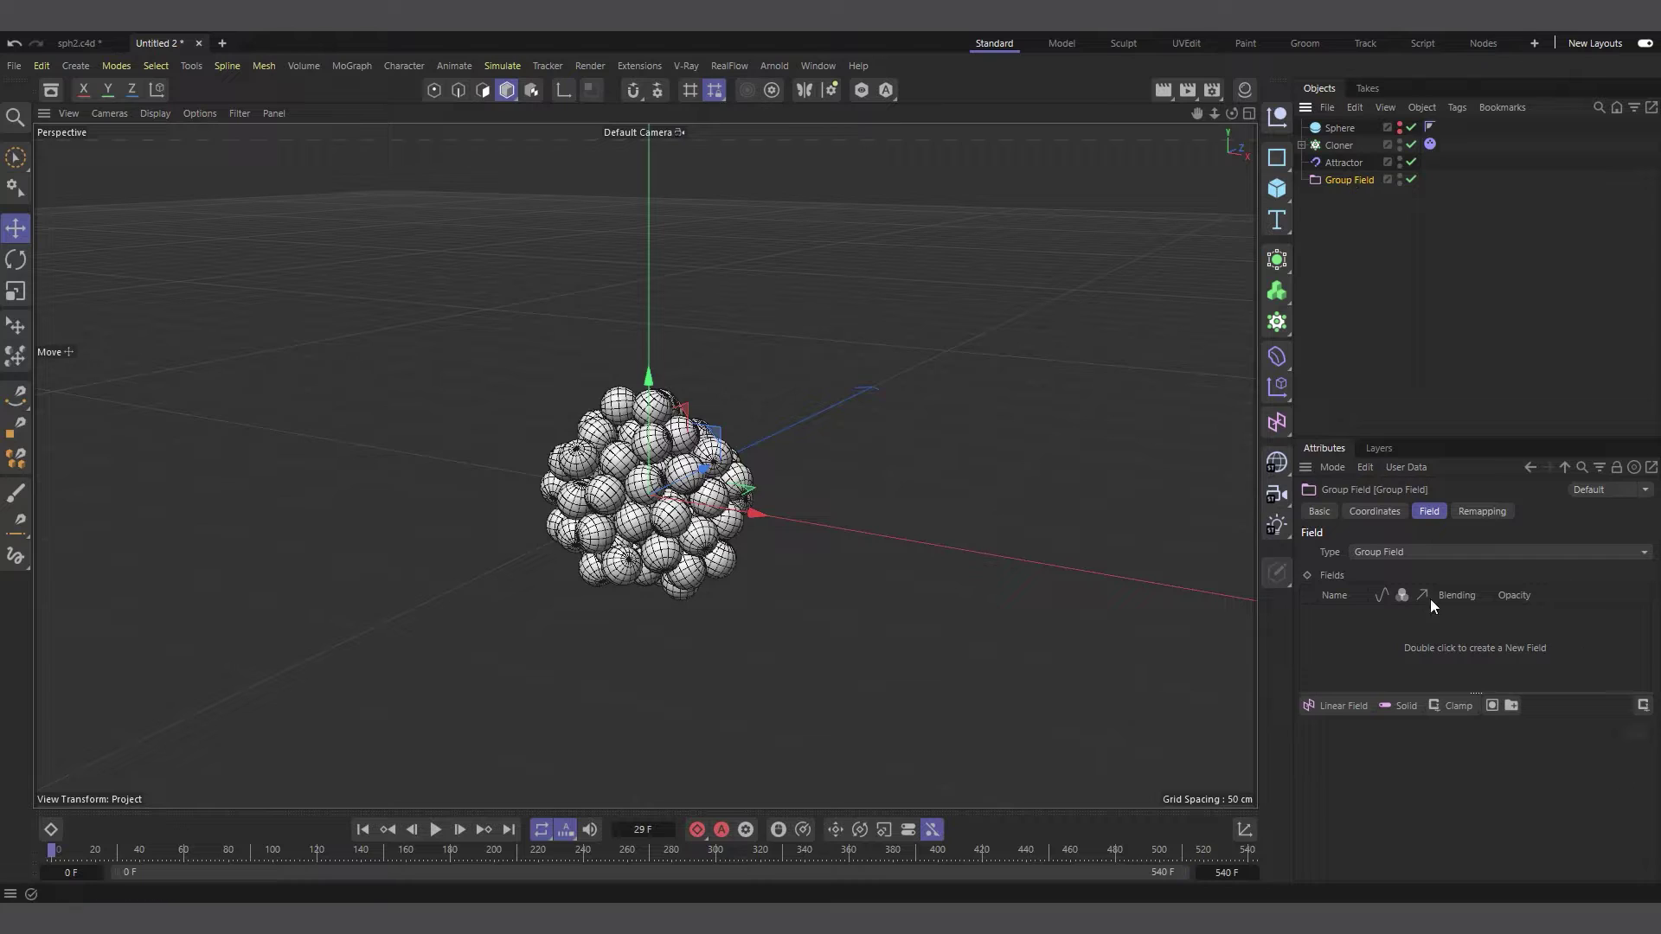
{"action": "left_click", "coordinate": [1336, 709]}
{"action": "left_click", "coordinate": [1468, 761]}
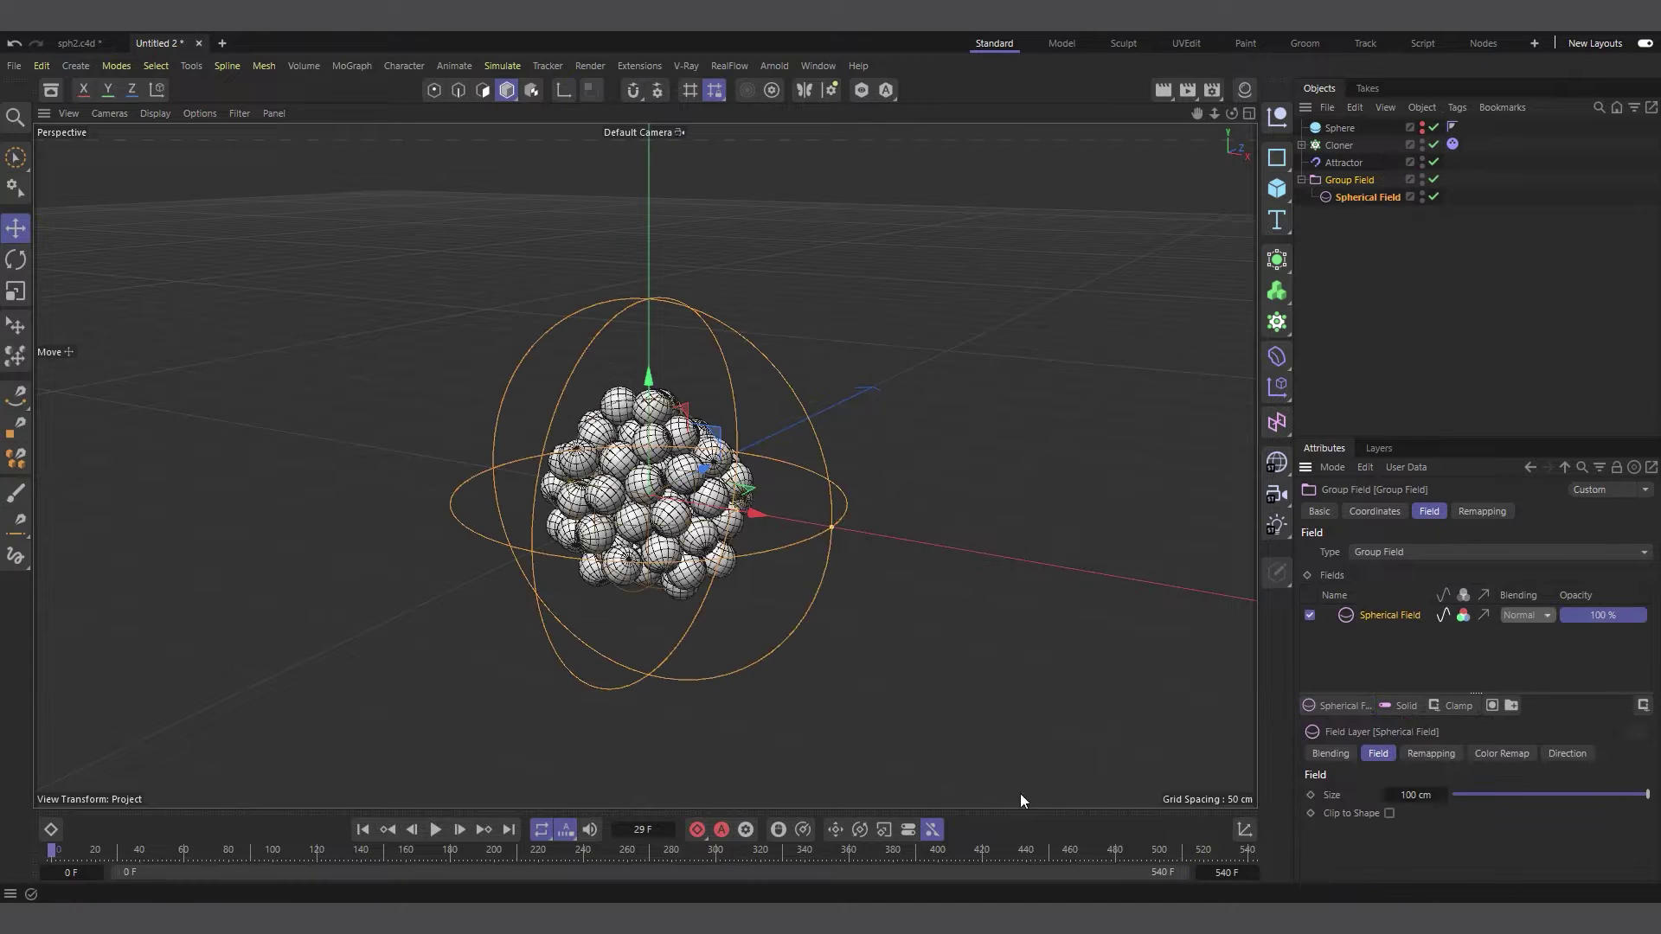
Play the simulation, move the Spherical Field along X away from the clones, and return to the first frame.
{"action": "left_click", "coordinate": [434, 828]}
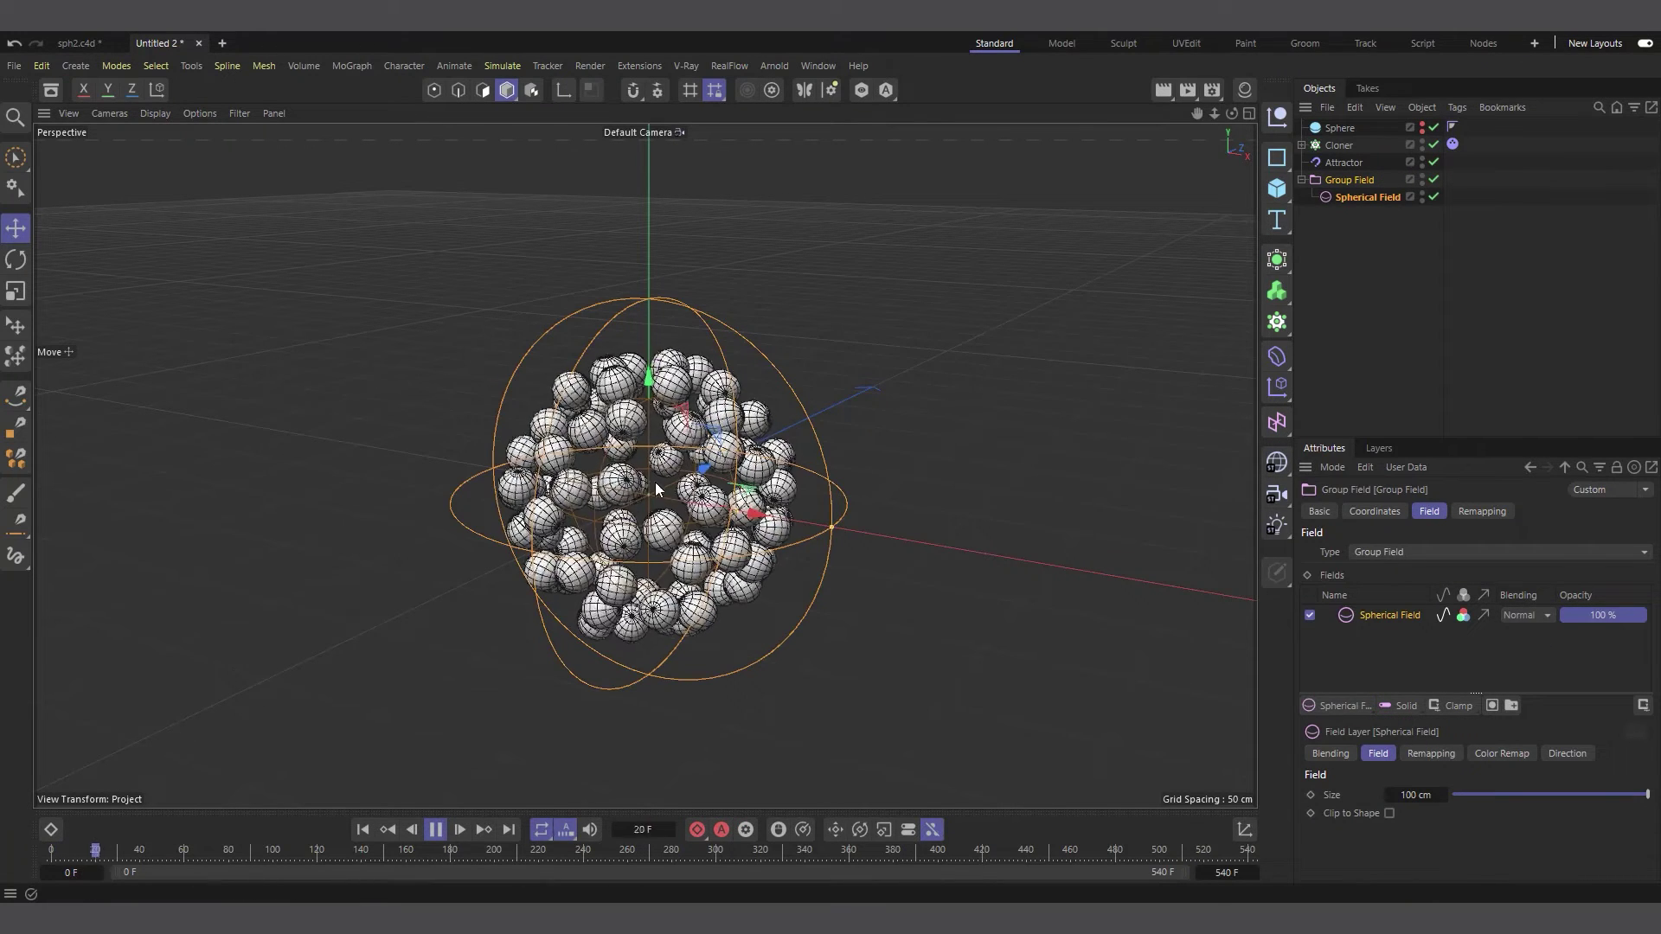
{"action": "left_click", "coordinate": [1363, 198]}
{"action": "left_click_drag", "start_coordinate": [755, 514], "coordinate": [1037, 689]}
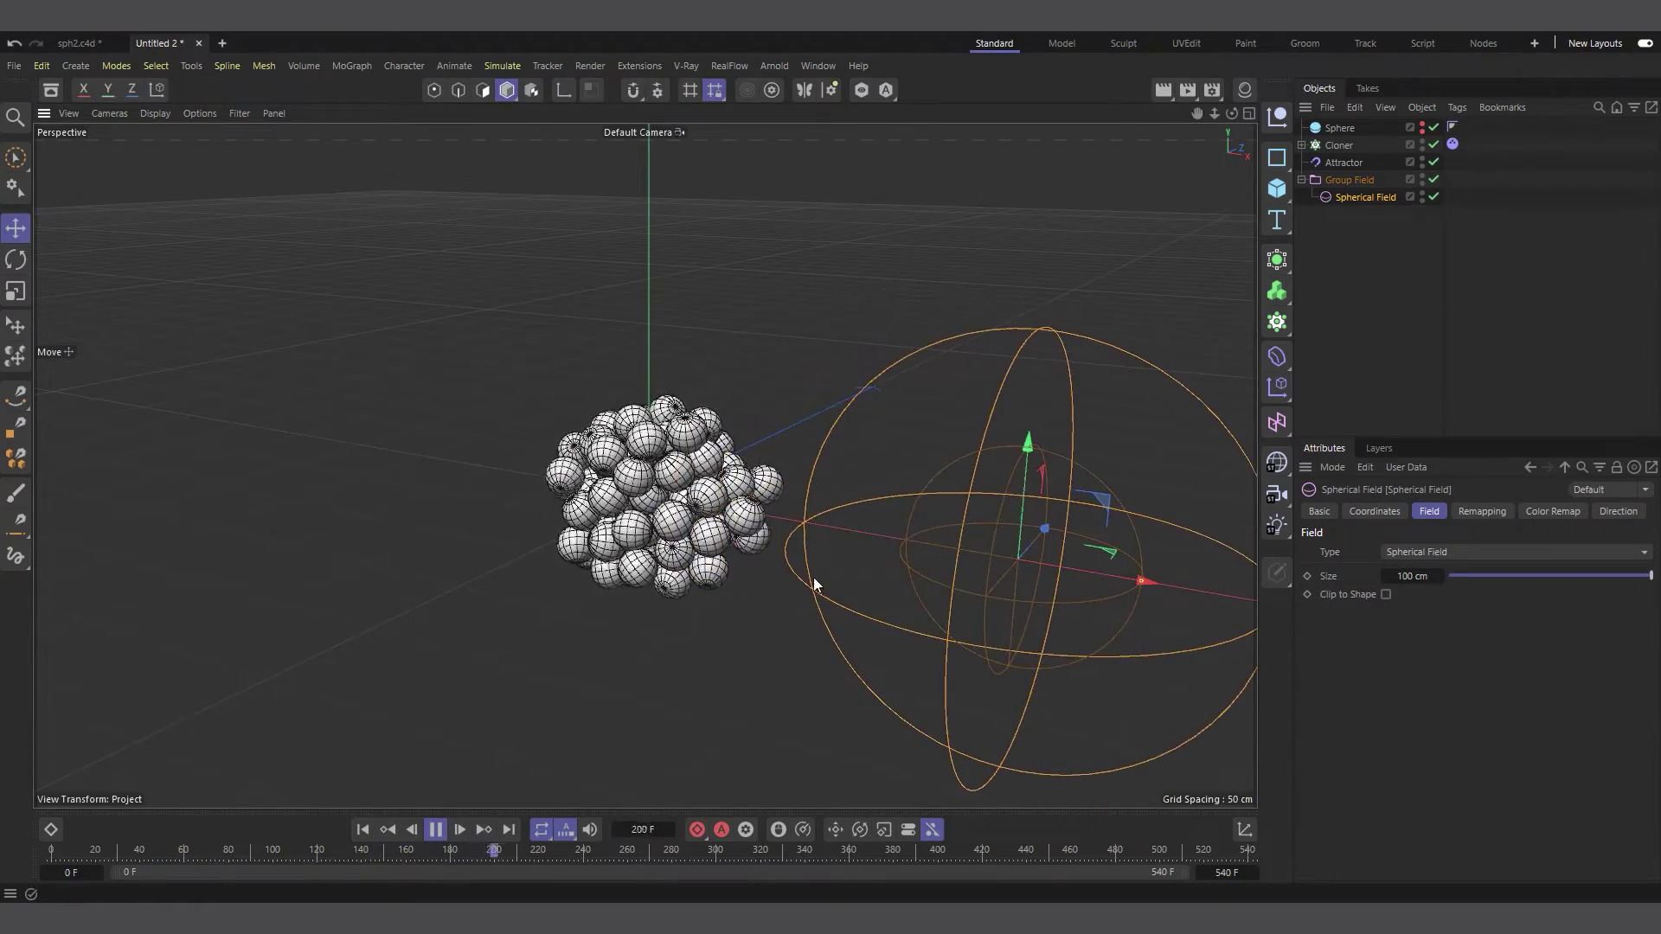
{"action": "left_click", "coordinate": [433, 831]}
{"action": "left_click", "coordinate": [357, 831]}
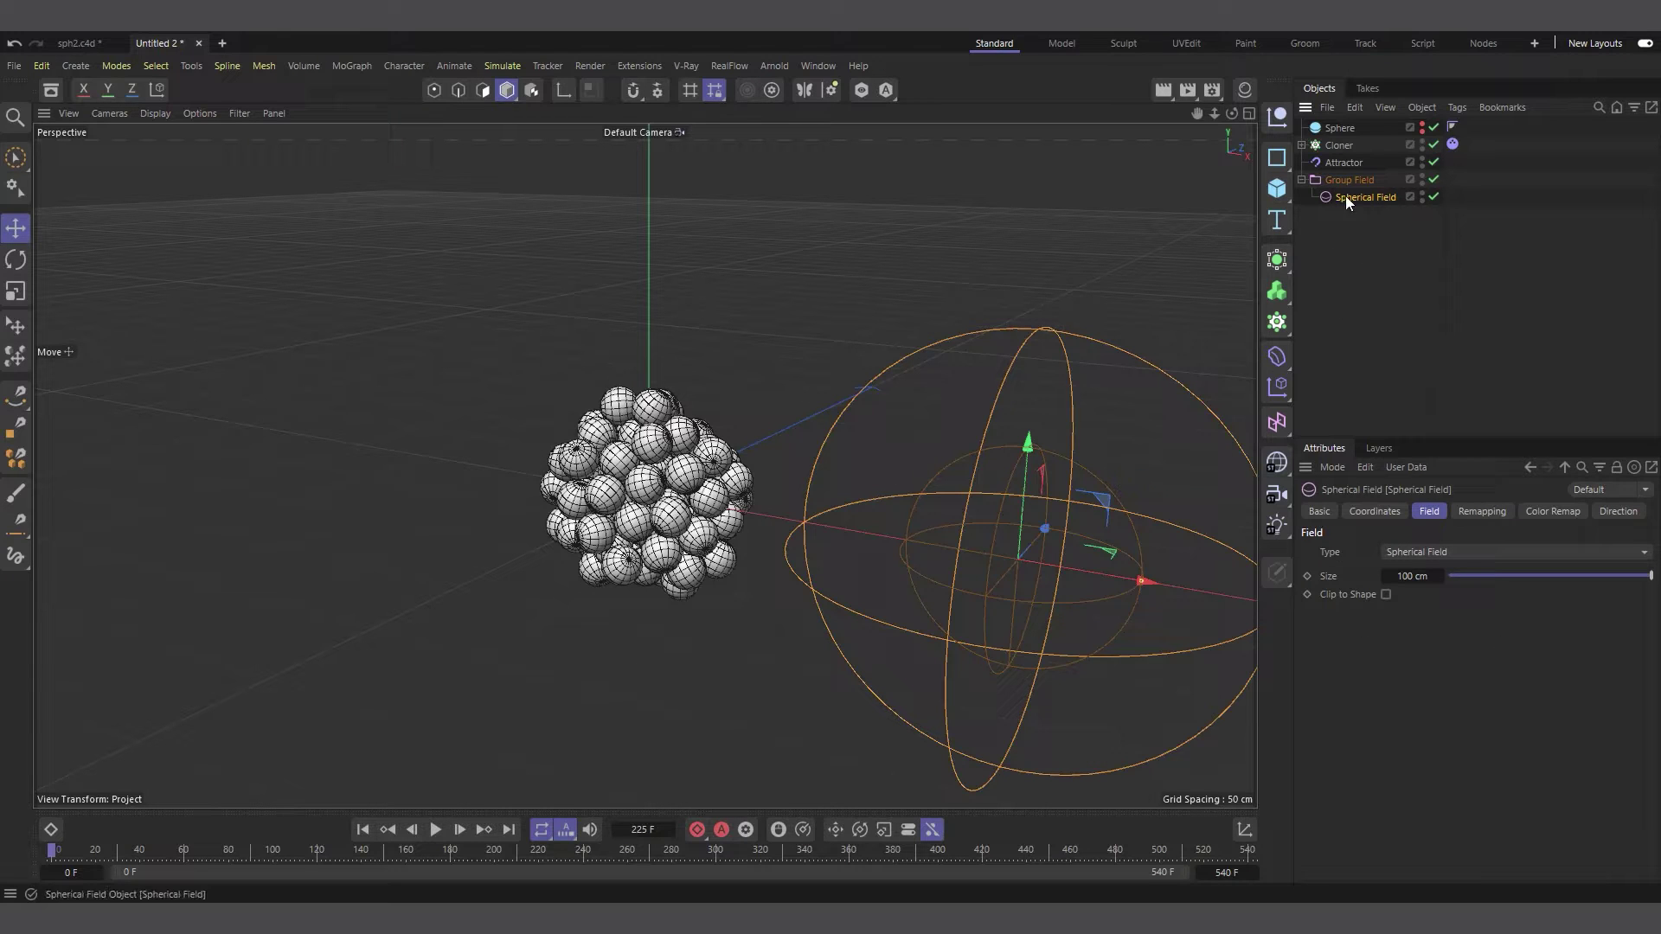
Delete the Spherical Field from the Group Field and add a Shader Field in its place.
{"action": "key", "text": "Delete"}
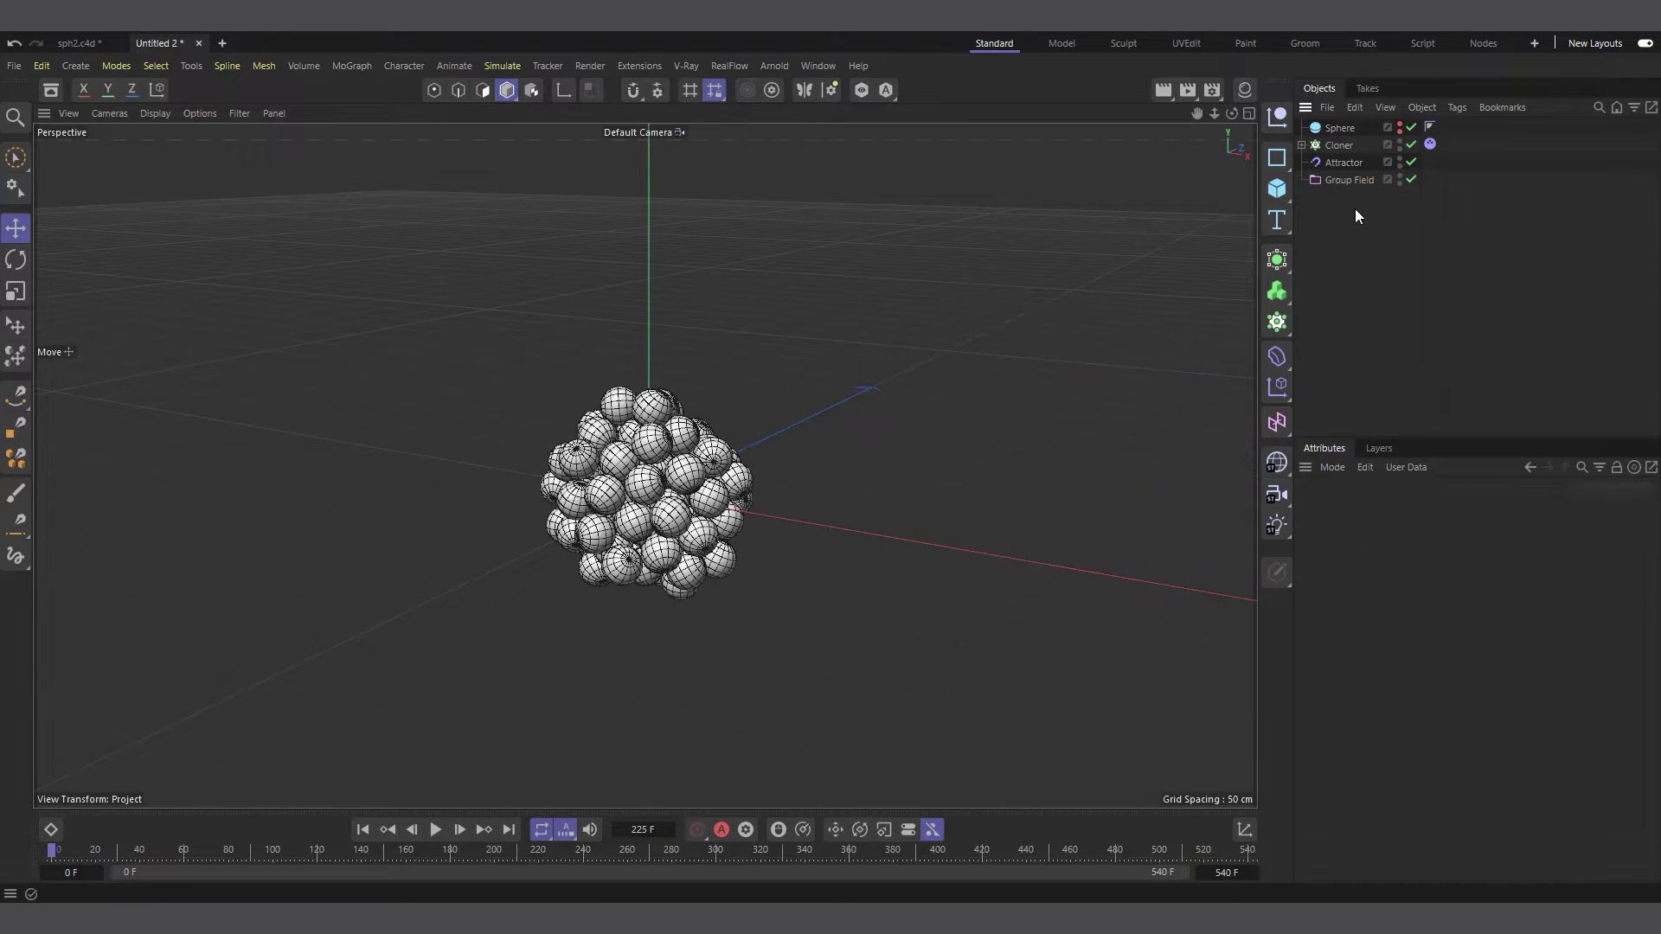
{"action": "left_click", "coordinate": [1350, 180]}
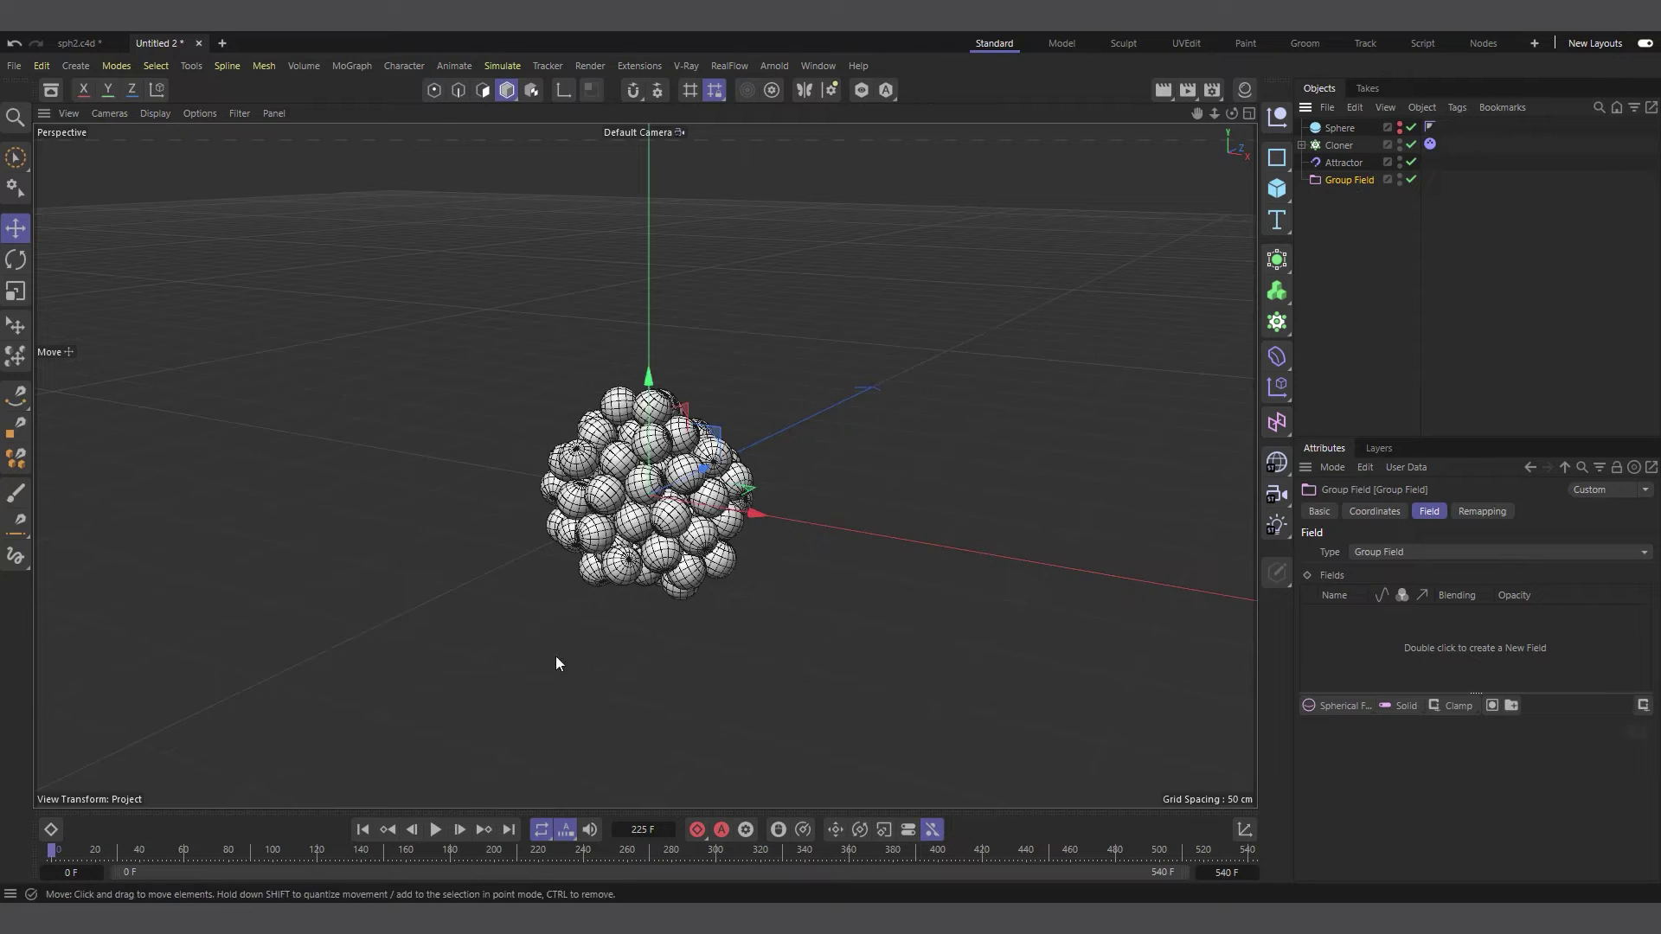
{"action": "scroll", "coordinate": [609, 524], "scroll_direction": "up", "scroll_amount": 1}
{"action": "left_click", "coordinate": [1333, 180]}
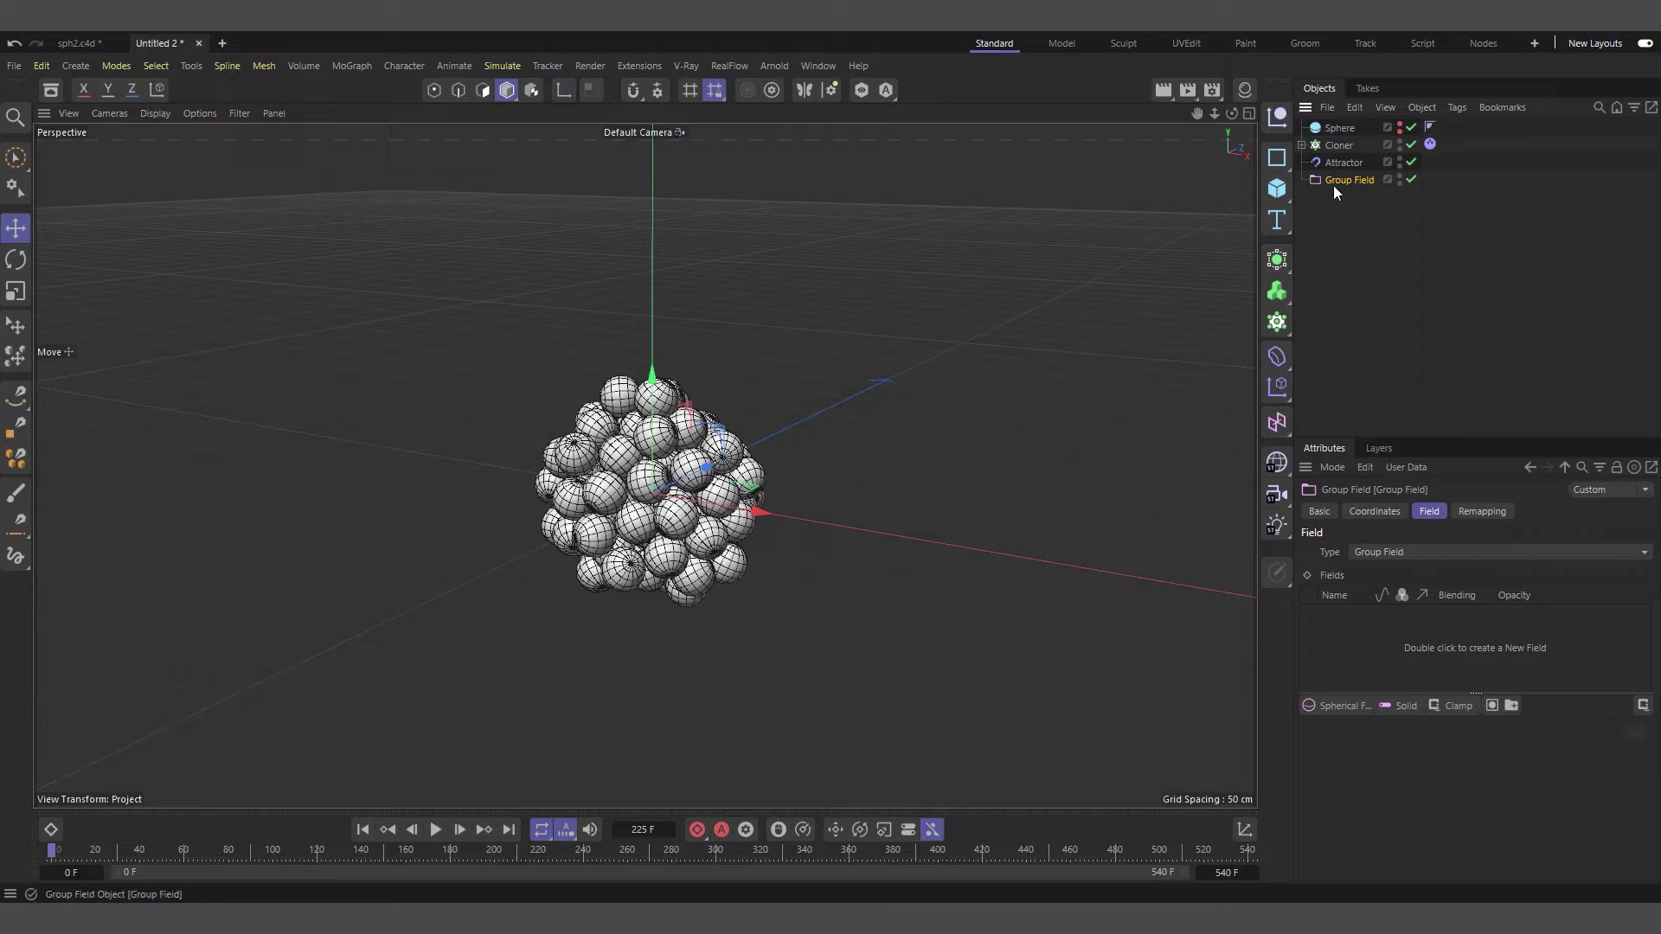
{"action": "left_click", "coordinate": [1345, 708]}
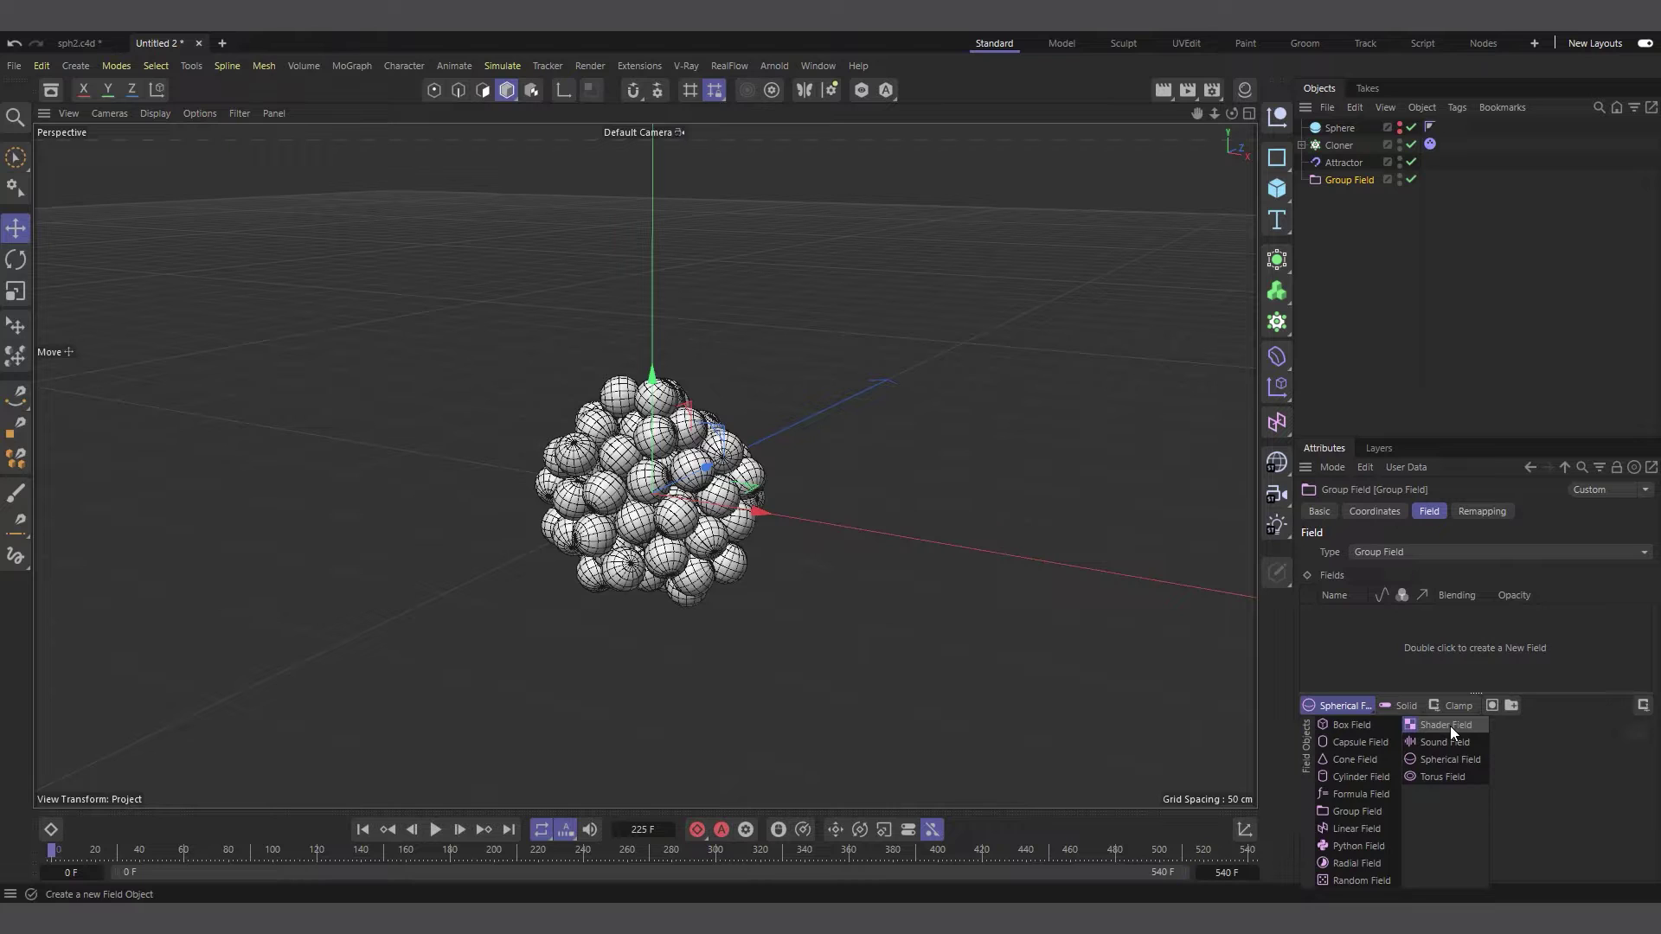
{"action": "left_click", "coordinate": [1450, 725]}
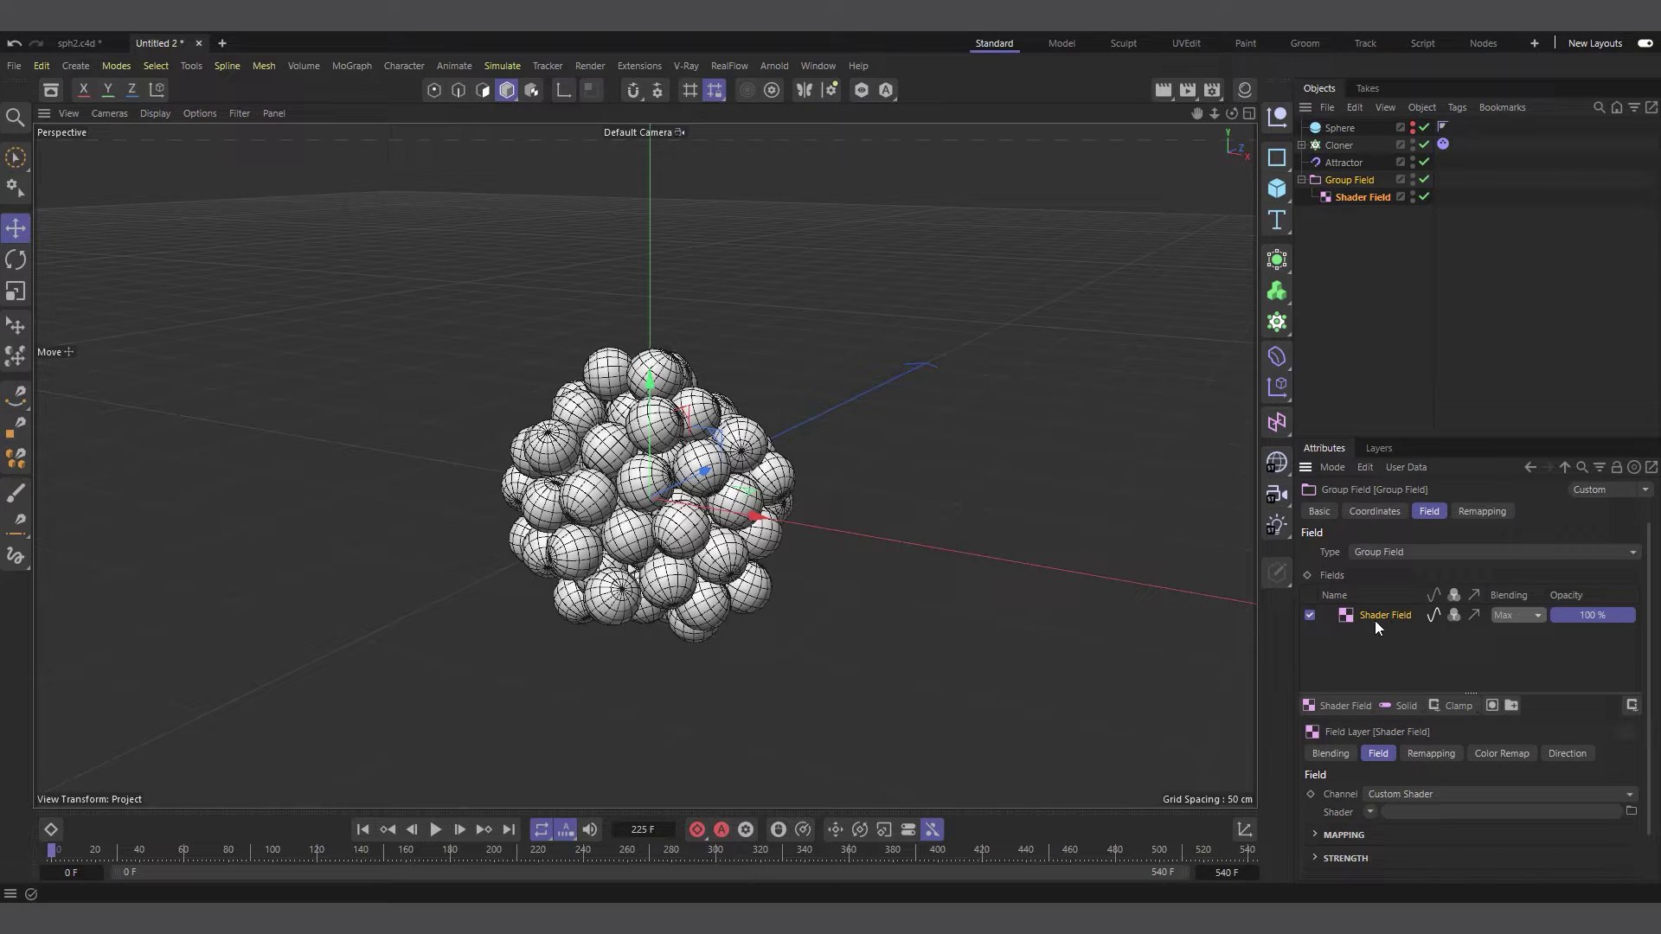
Load a Noise shader into the Shader Field's Custom Shader channel.
{"action": "scroll", "coordinate": [1332, 773], "scroll_direction": "down", "scroll_amount": 1}
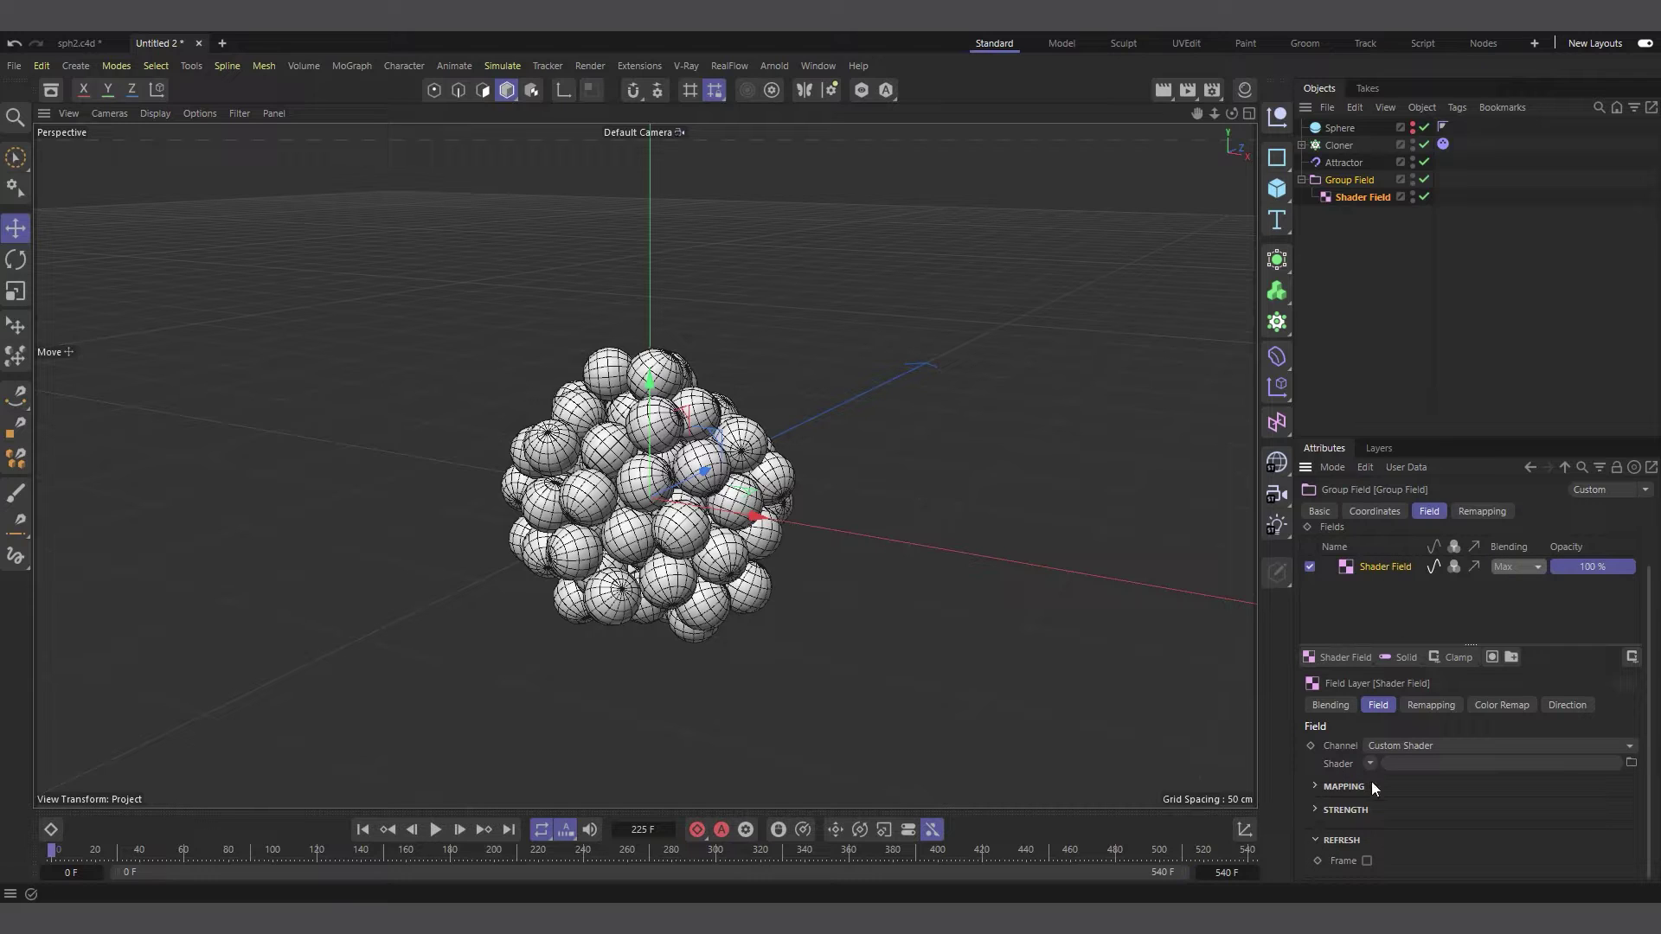
{"action": "left_click", "coordinate": [1369, 764]}
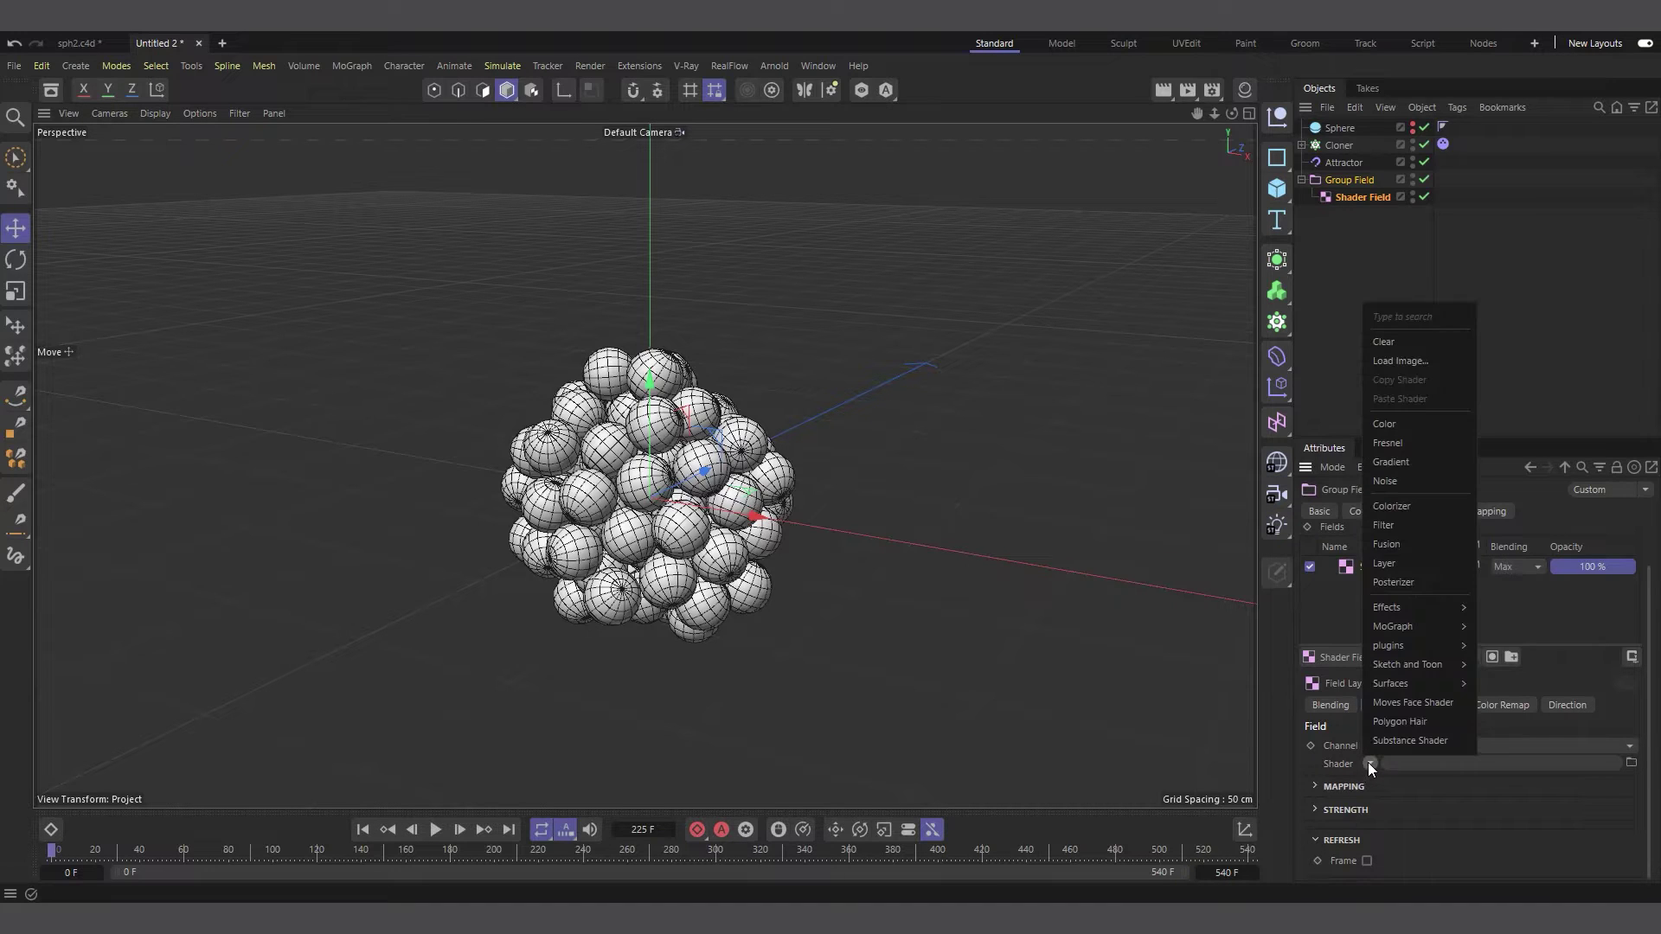
{"action": "left_click", "coordinate": [1368, 767]}
{"action": "left_click", "coordinate": [1367, 766]}
{"action": "left_click", "coordinate": [1393, 481]}
{"action": "scroll", "coordinate": [1353, 817], "scroll_direction": "down", "scroll_amount": 3}
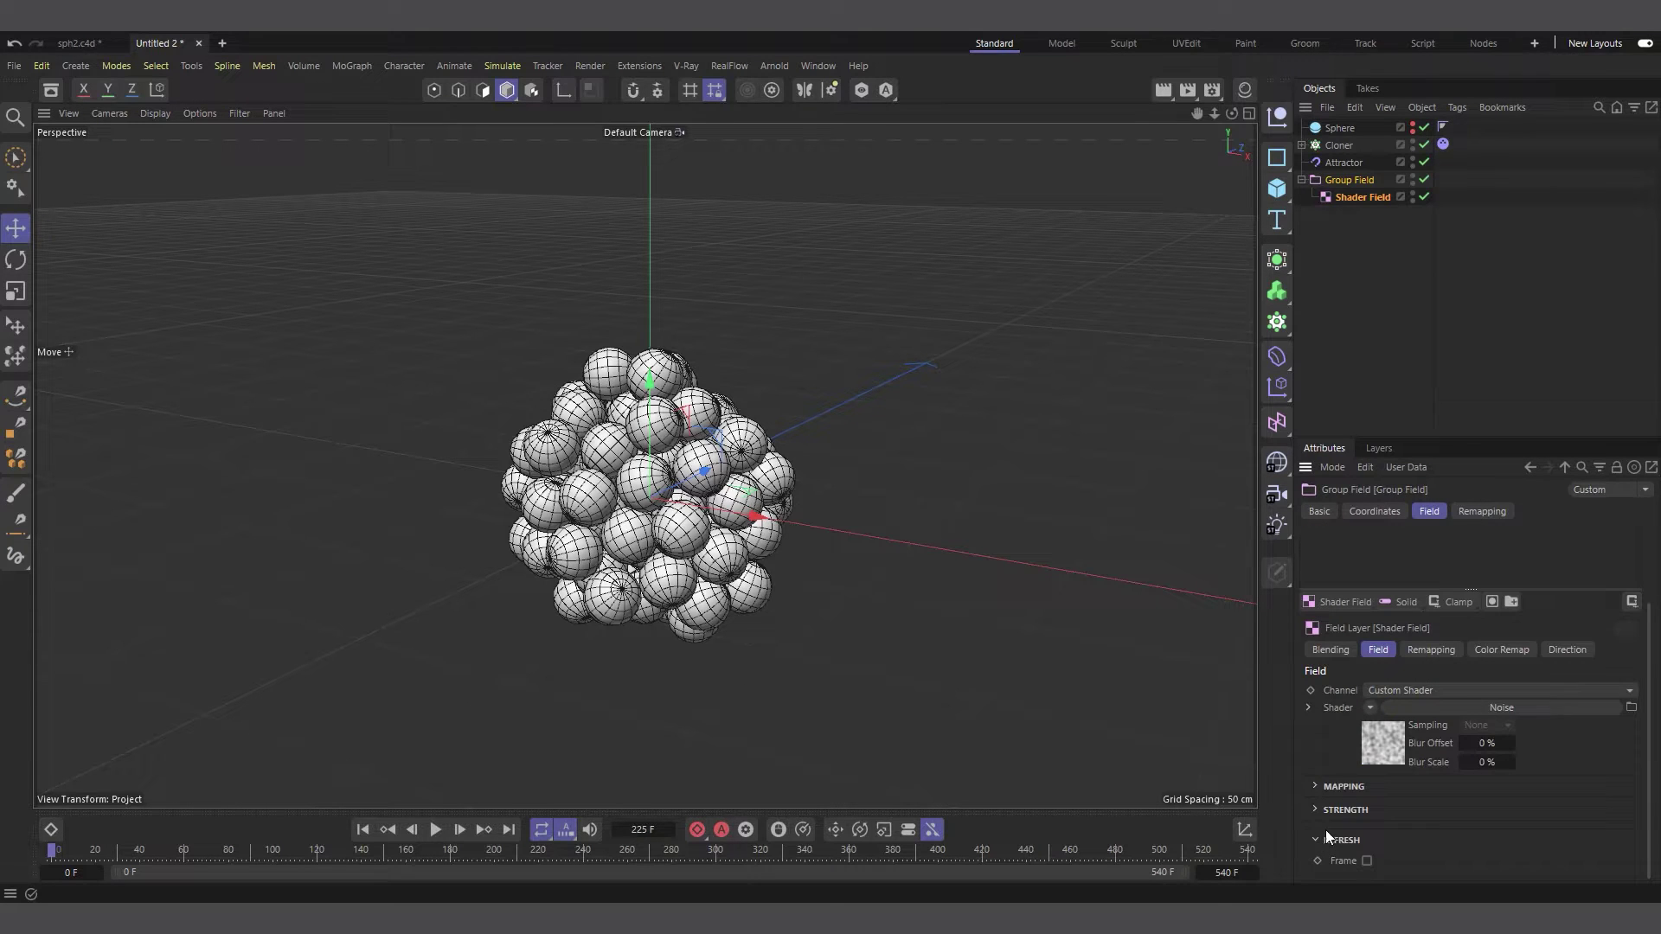
Raise the Noise shader's Contrast strongly to get a hard black-and-white pattern.
{"action": "left_click", "coordinate": [1386, 746]}
{"action": "scroll", "coordinate": [1367, 710], "scroll_direction": "down", "scroll_amount": 3}
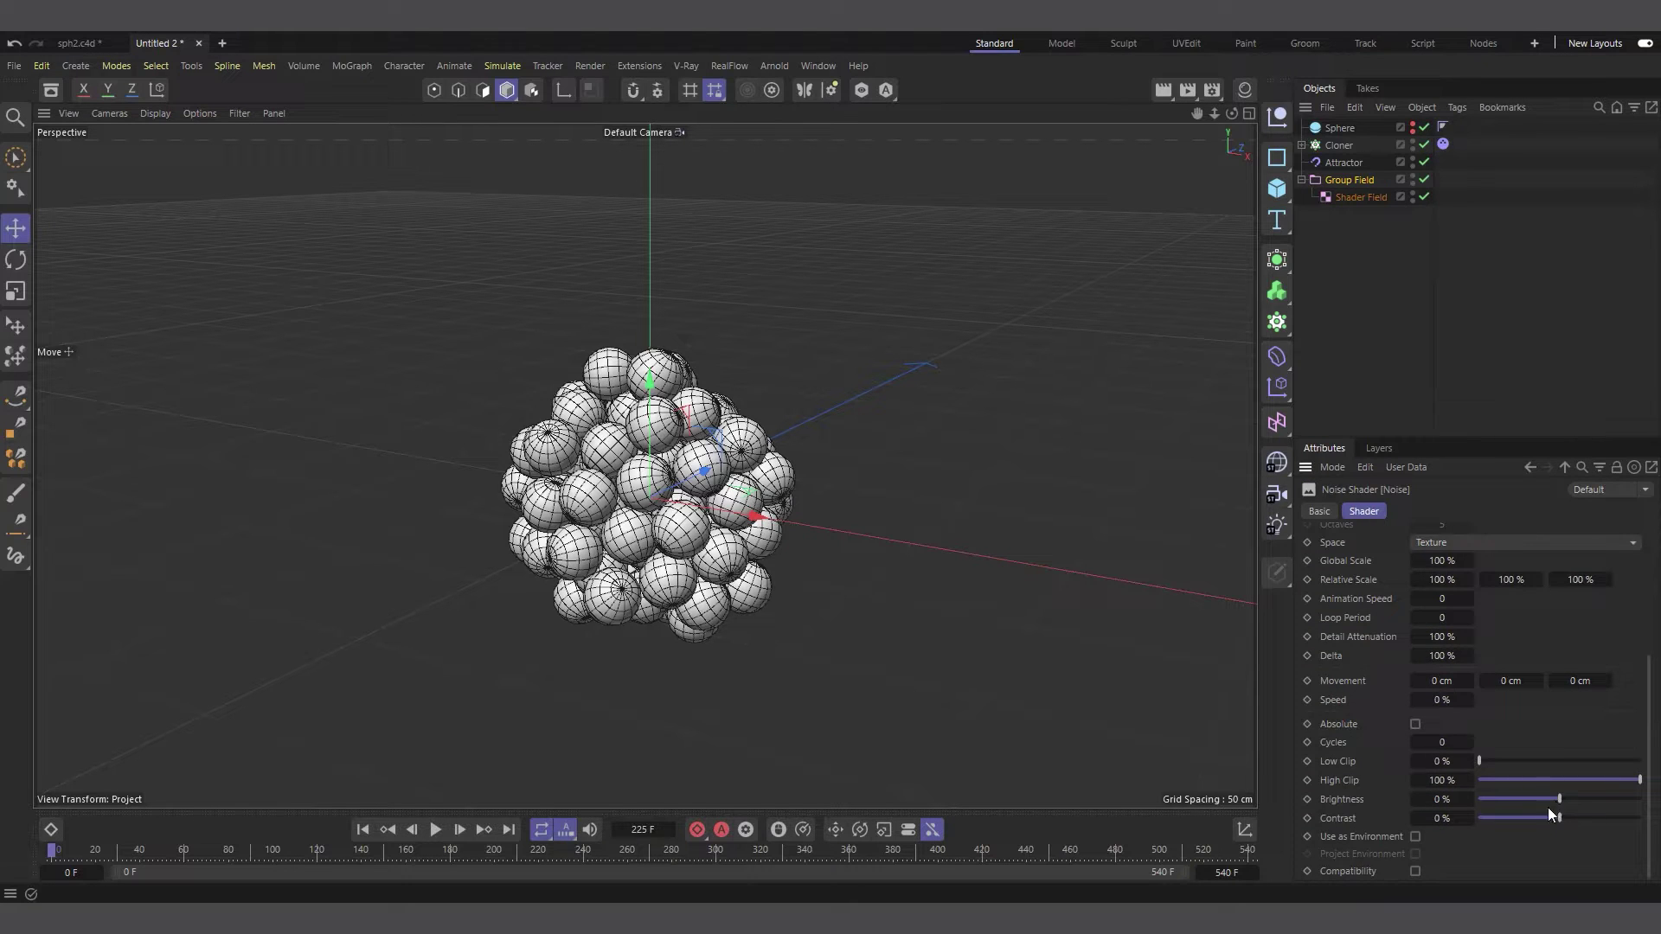
{"action": "scroll", "coordinate": [1369, 685], "scroll_direction": "up", "scroll_amount": 7}
{"action": "scroll", "coordinate": [1369, 686], "scroll_direction": "down", "scroll_amount": 4}
{"action": "scroll", "coordinate": [1367, 686], "scroll_direction": "down", "scroll_amount": 3}
{"action": "left_click_drag", "start_coordinate": [1616, 818], "coordinate": [1628, 817]}
{"action": "scroll", "coordinate": [1364, 710], "scroll_direction": "up", "scroll_amount": 4}
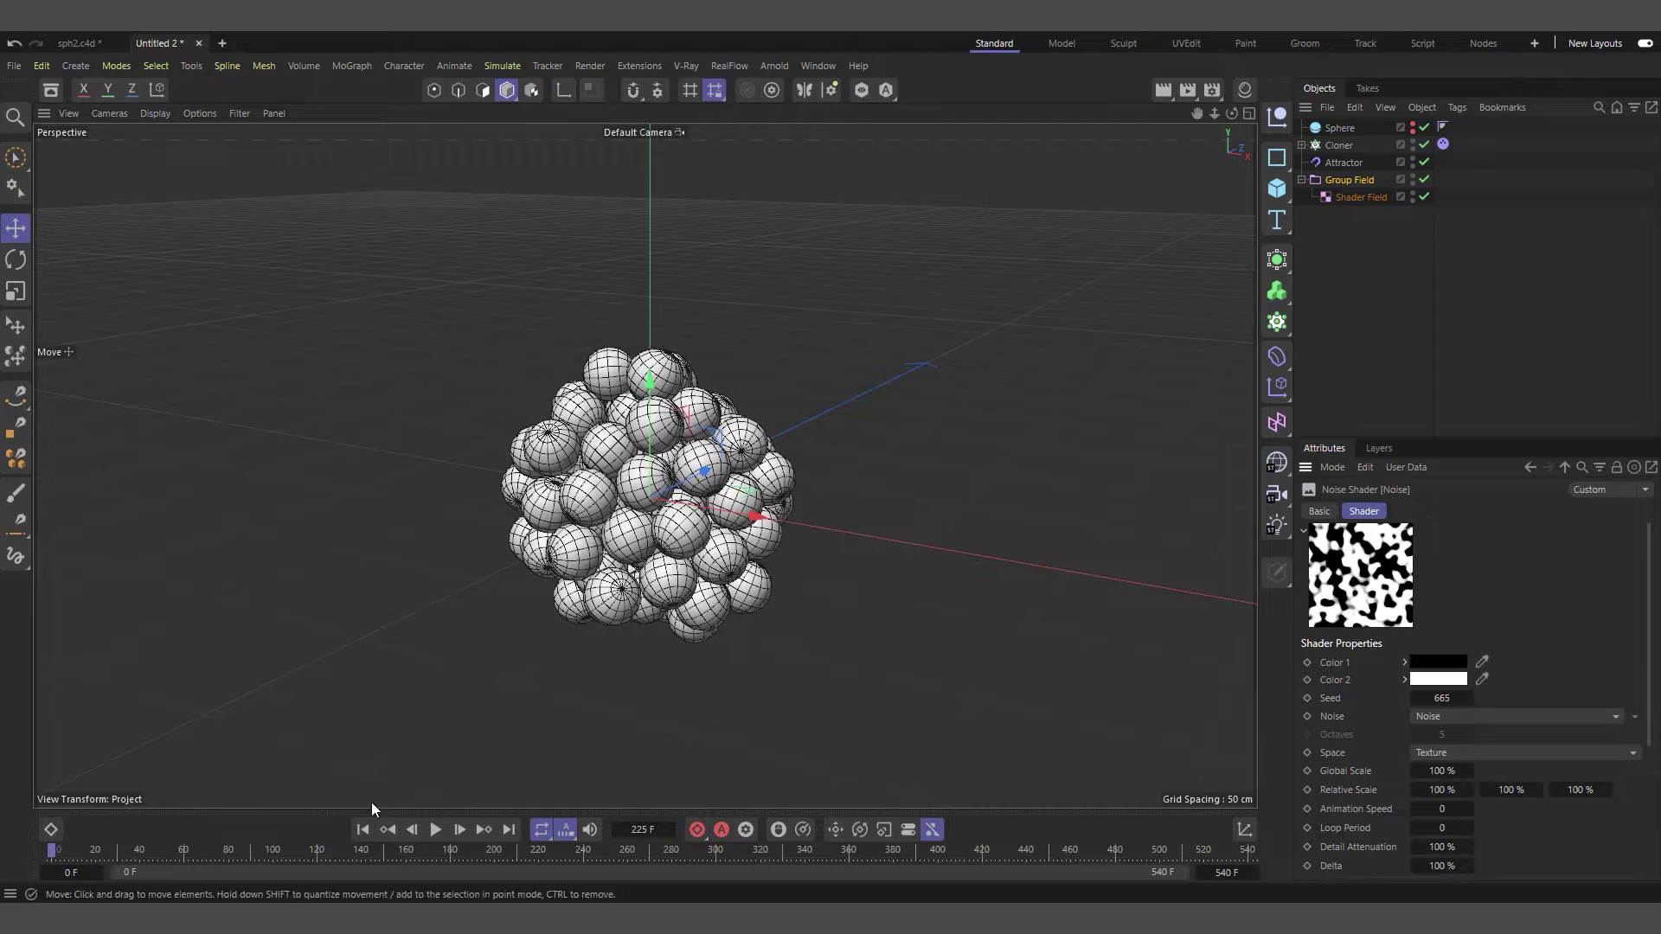
Preview how the contrasted noise pushes the clones, and return to the first frame.
{"action": "left_click", "coordinate": [435, 830]}
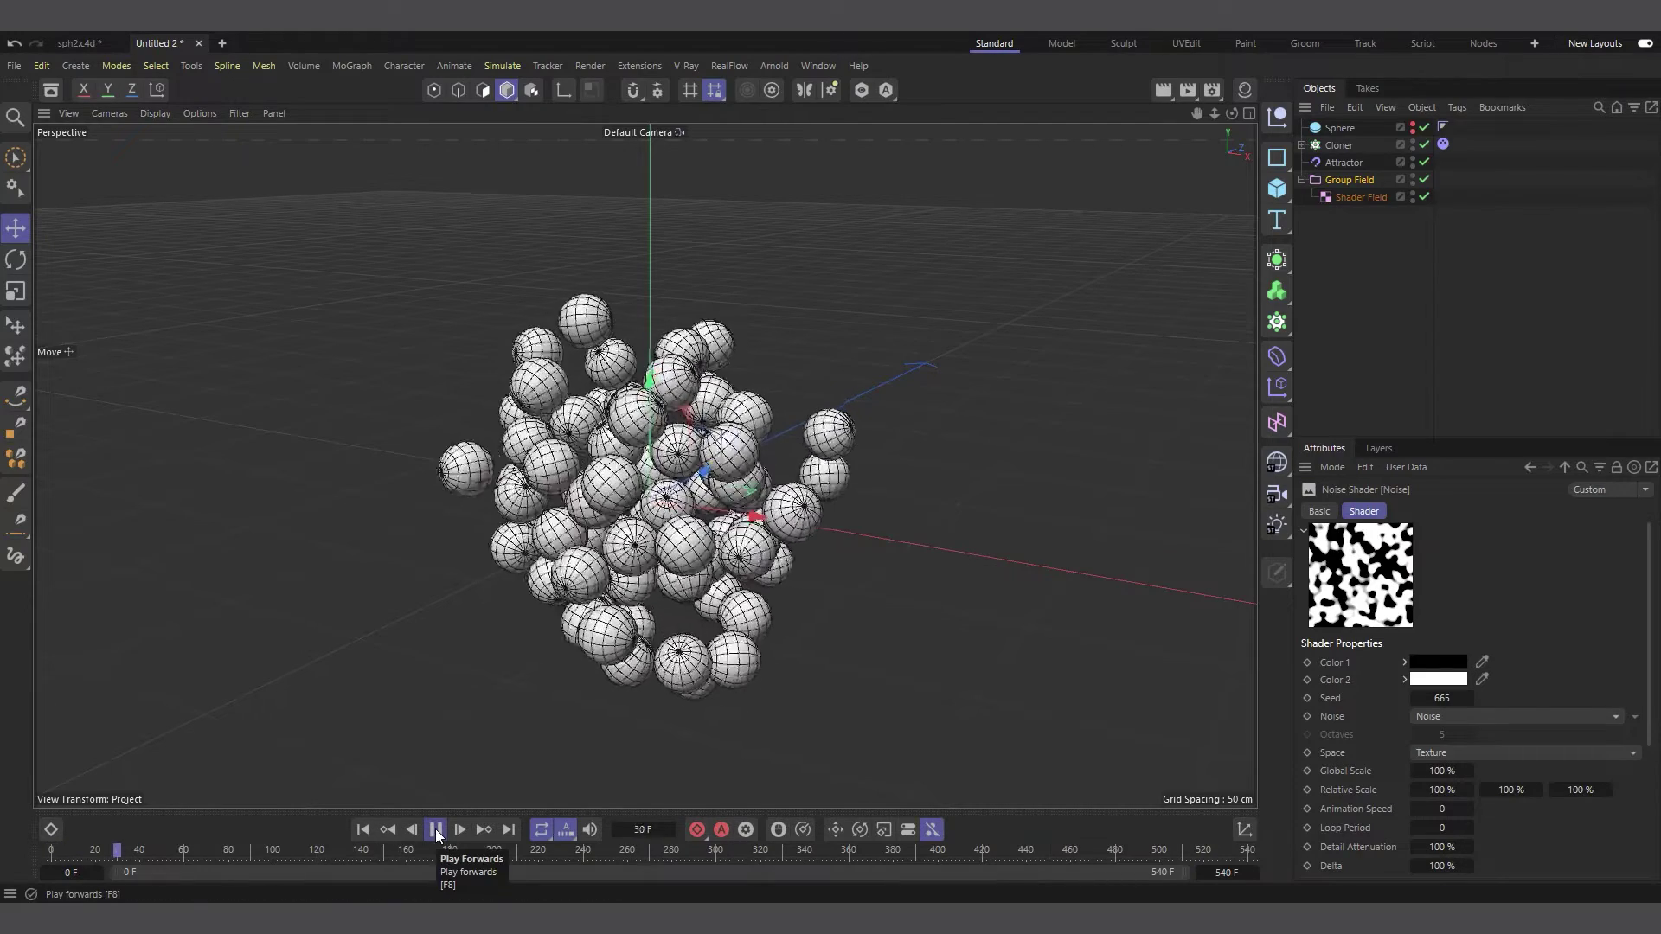
{"action": "left_click", "coordinate": [435, 830]}
{"action": "left_click", "coordinate": [375, 831]}
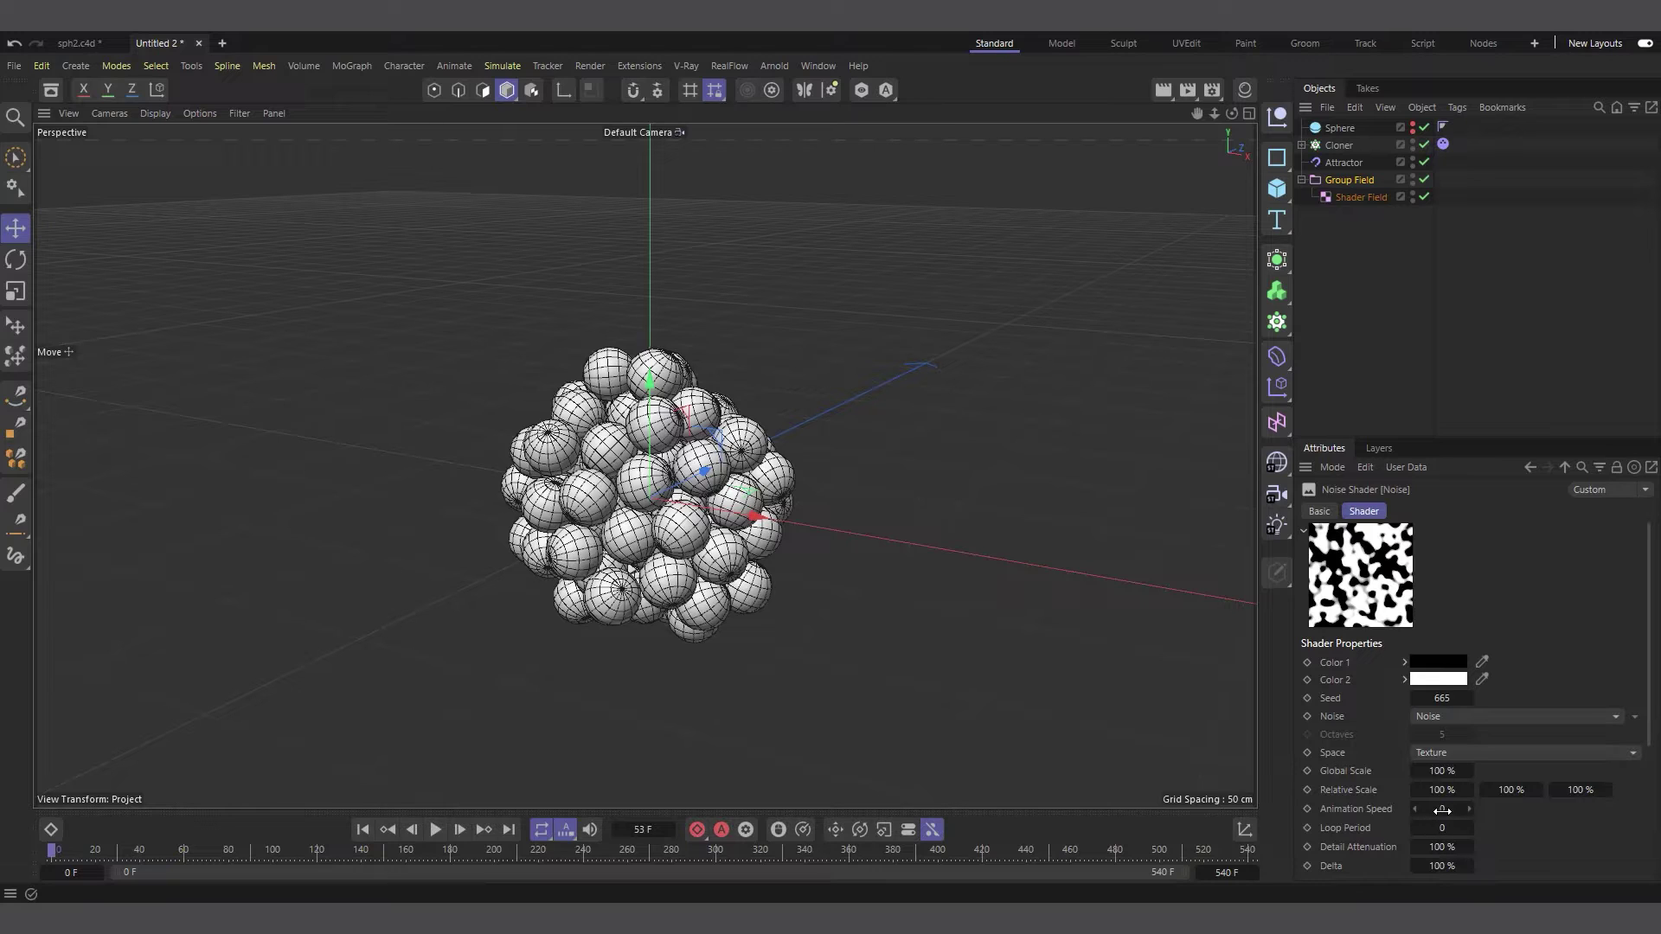
Set the Noise shader's Animation Speed to 3 and its Global Scale to 600 %.
{"action": "left_click", "coordinate": [1442, 809]}
{"action": "left_click", "coordinate": [1442, 771]}
{"action": "type", "text": "600"}
{"action": "key", "text": "Return"}
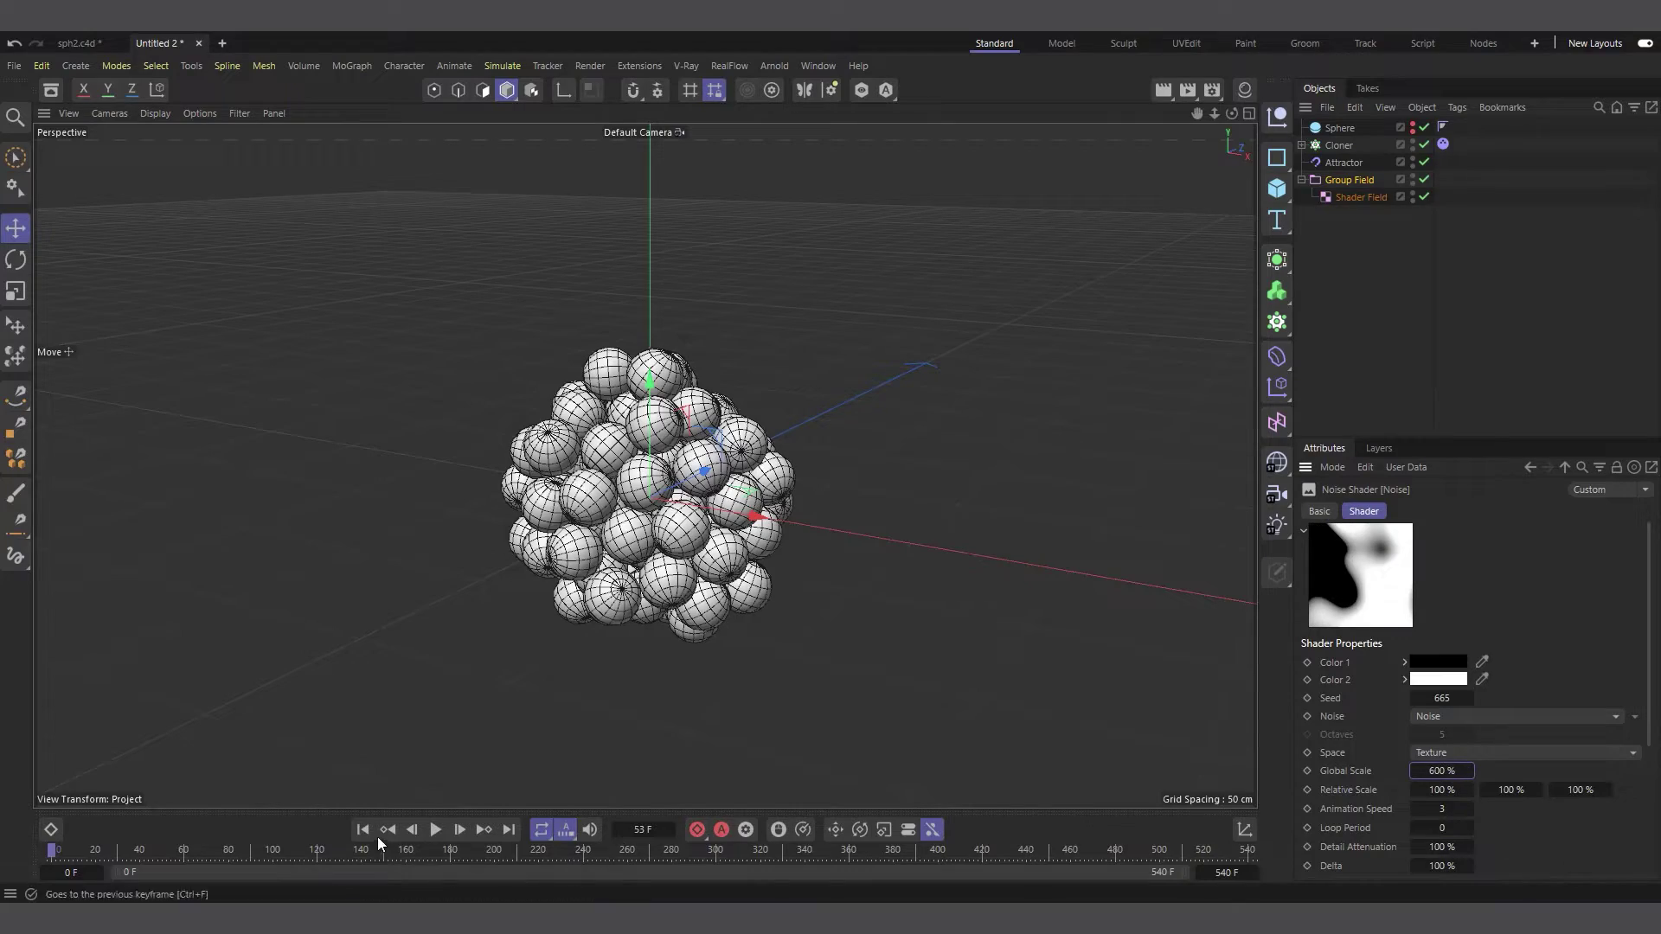
Preview the simulation with the larger animated noise and rewind to the first frame.
{"action": "left_click", "coordinate": [437, 829]}
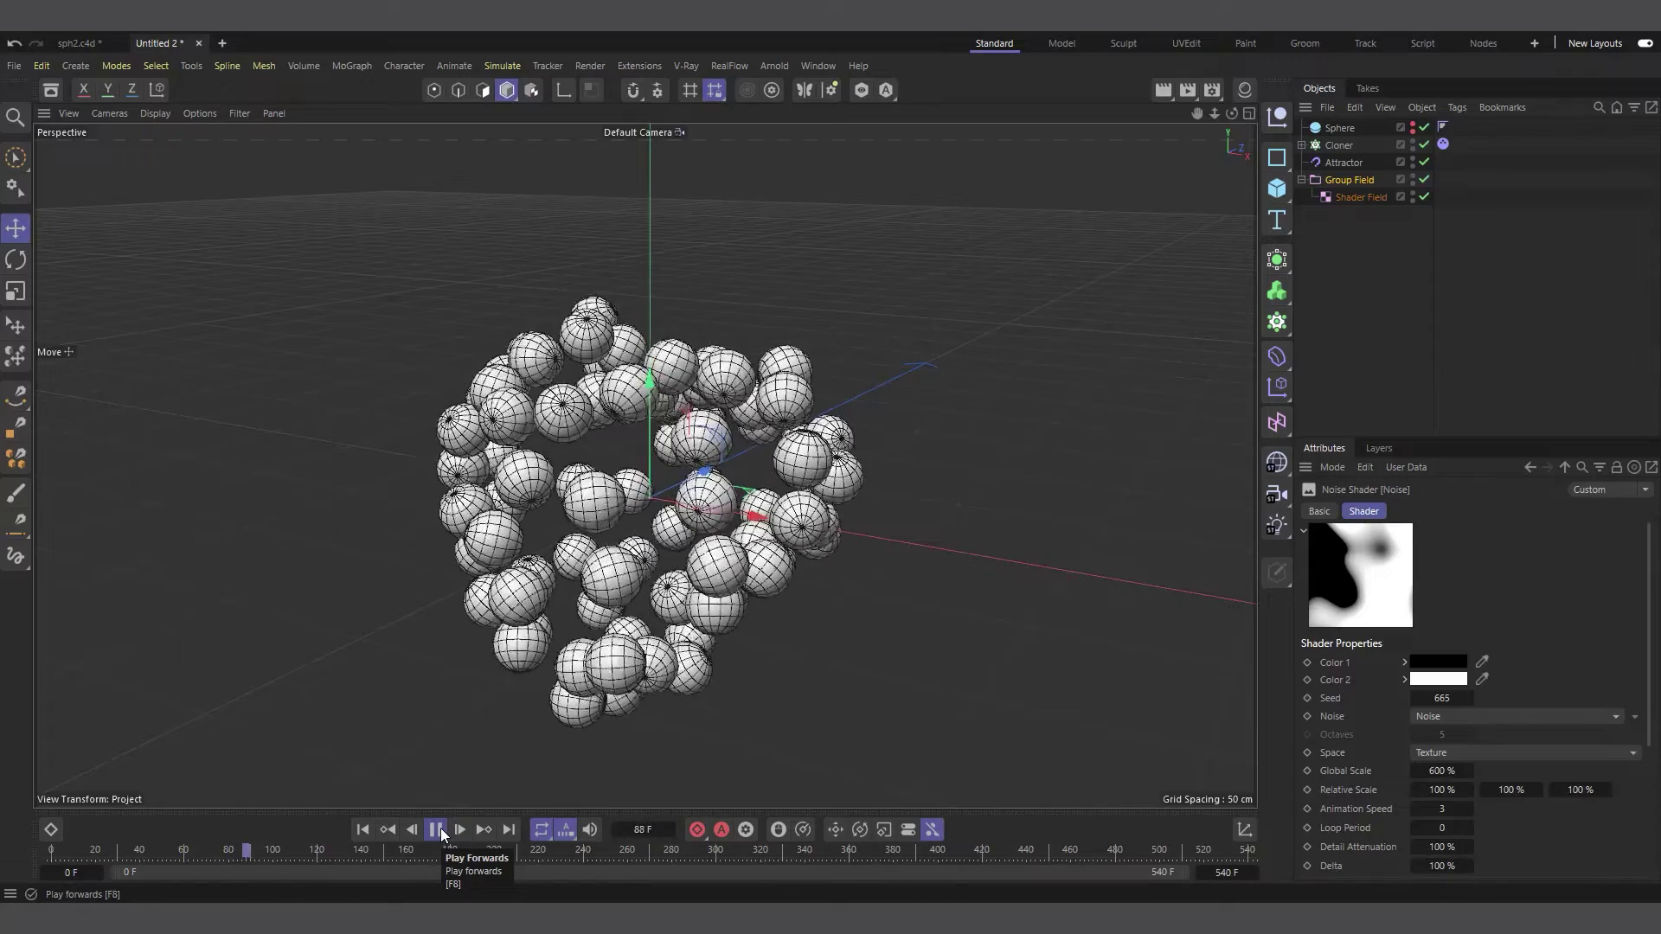
{"action": "left_click", "coordinate": [437, 829]}
{"action": "left_click", "coordinate": [359, 832]}
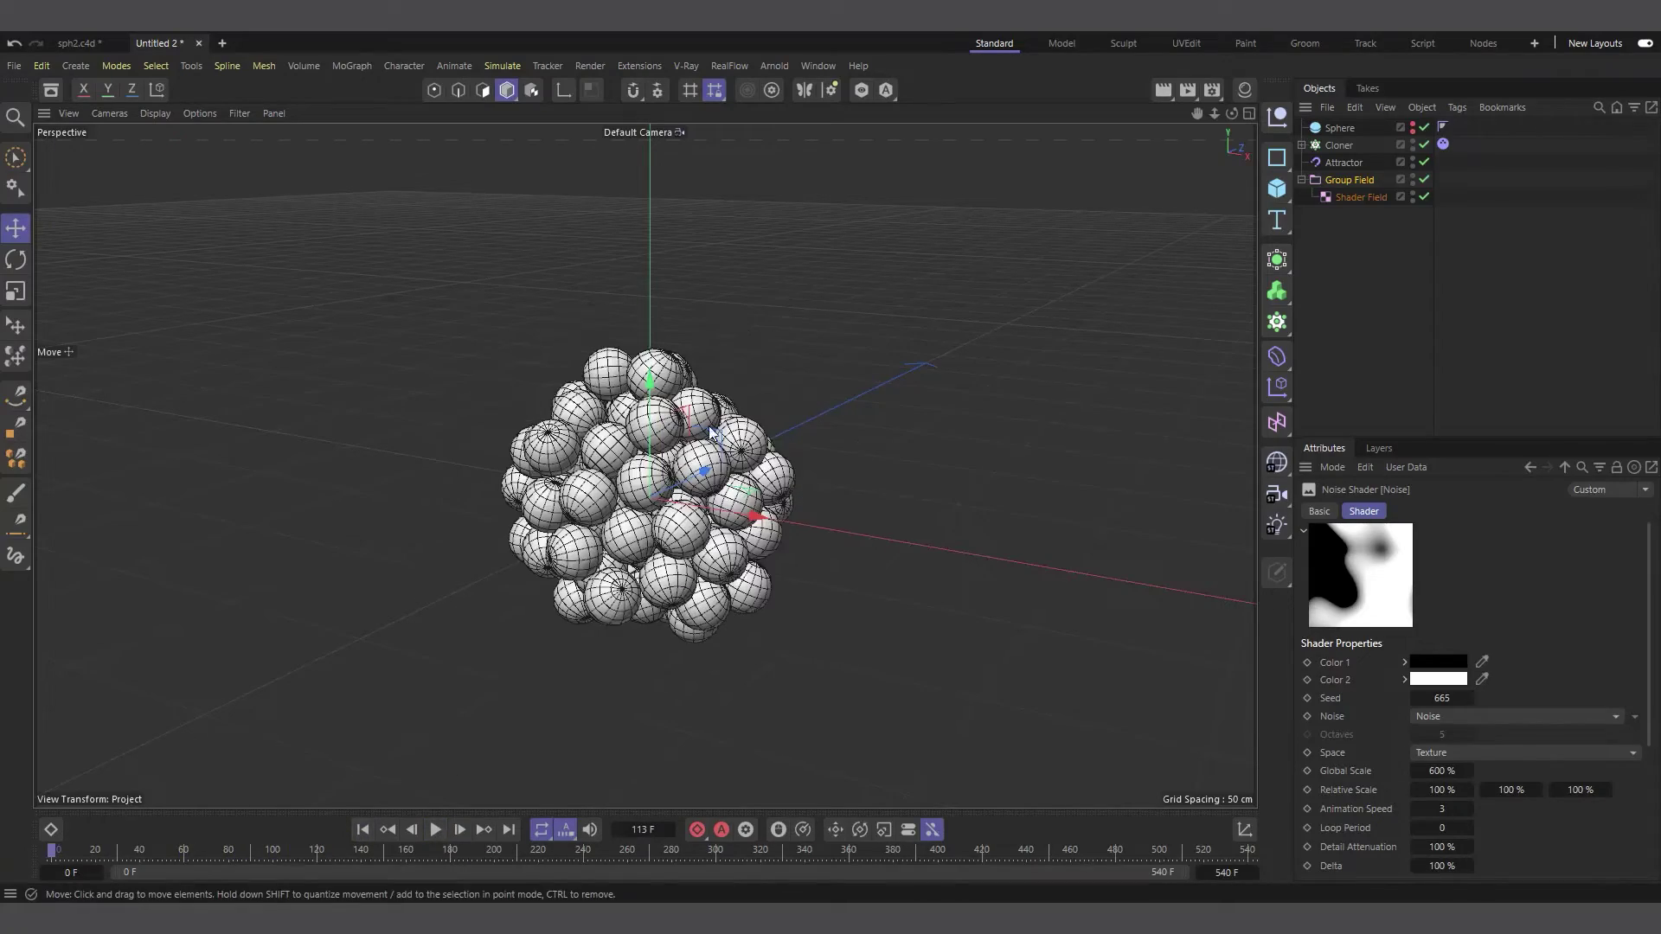
Add a Spherical Field above the Shader Field in the Group Field.
{"action": "scroll", "coordinate": [635, 498], "scroll_direction": "up", "scroll_amount": 2}
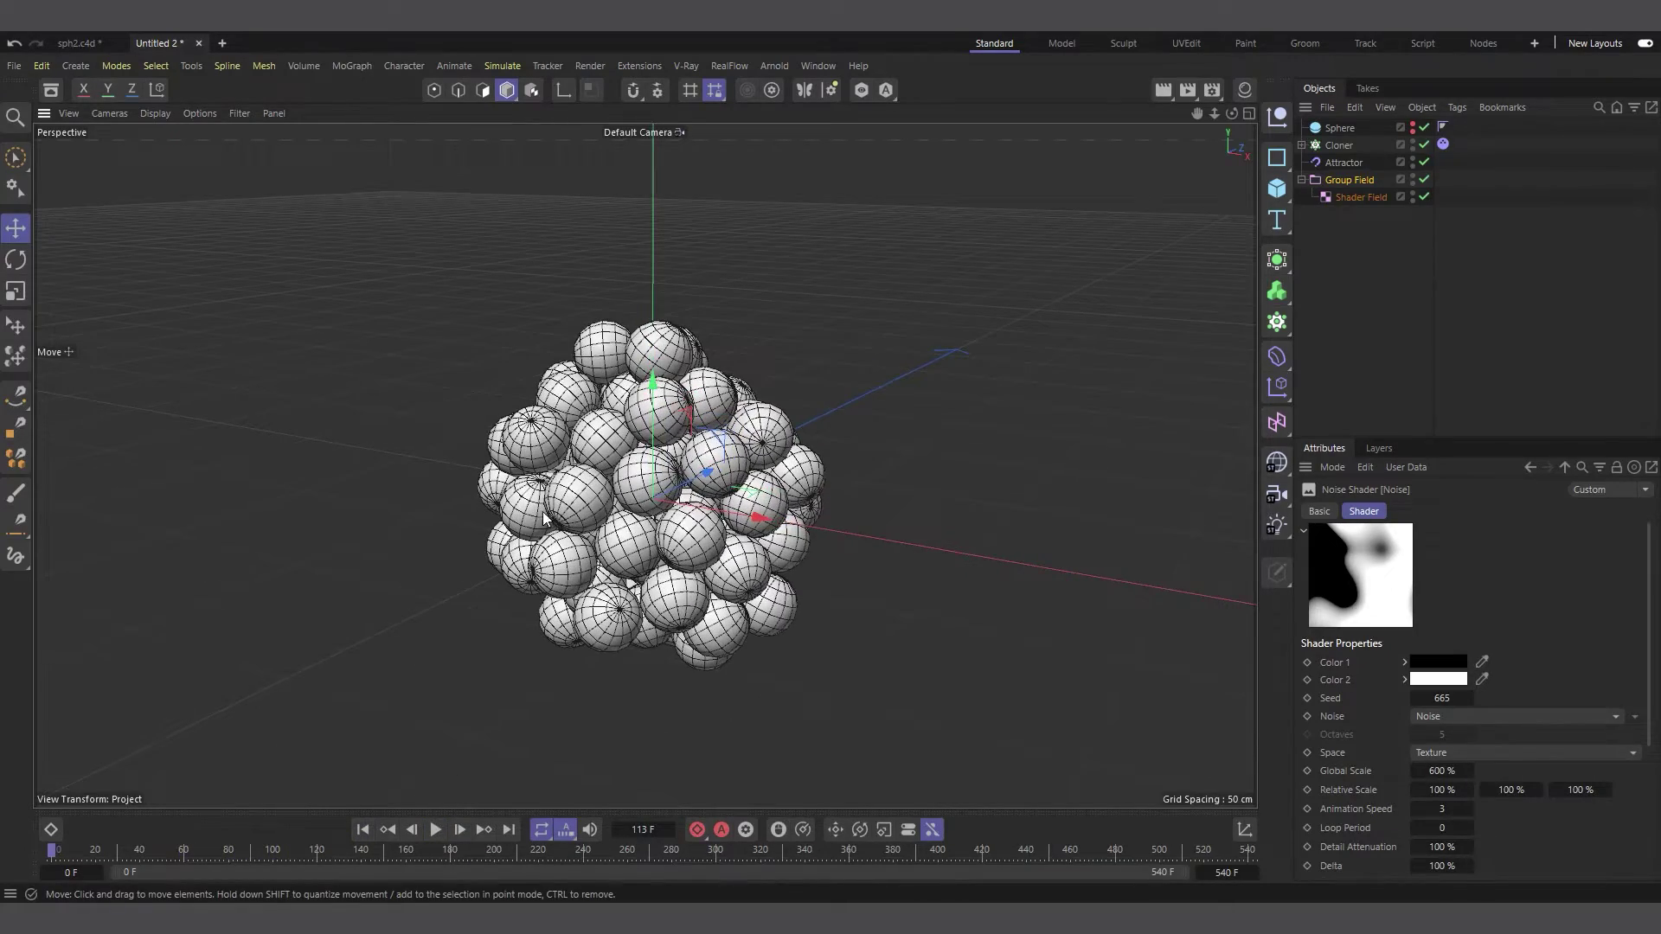
{"action": "scroll", "coordinate": [545, 518], "scroll_direction": "up", "scroll_amount": 2}
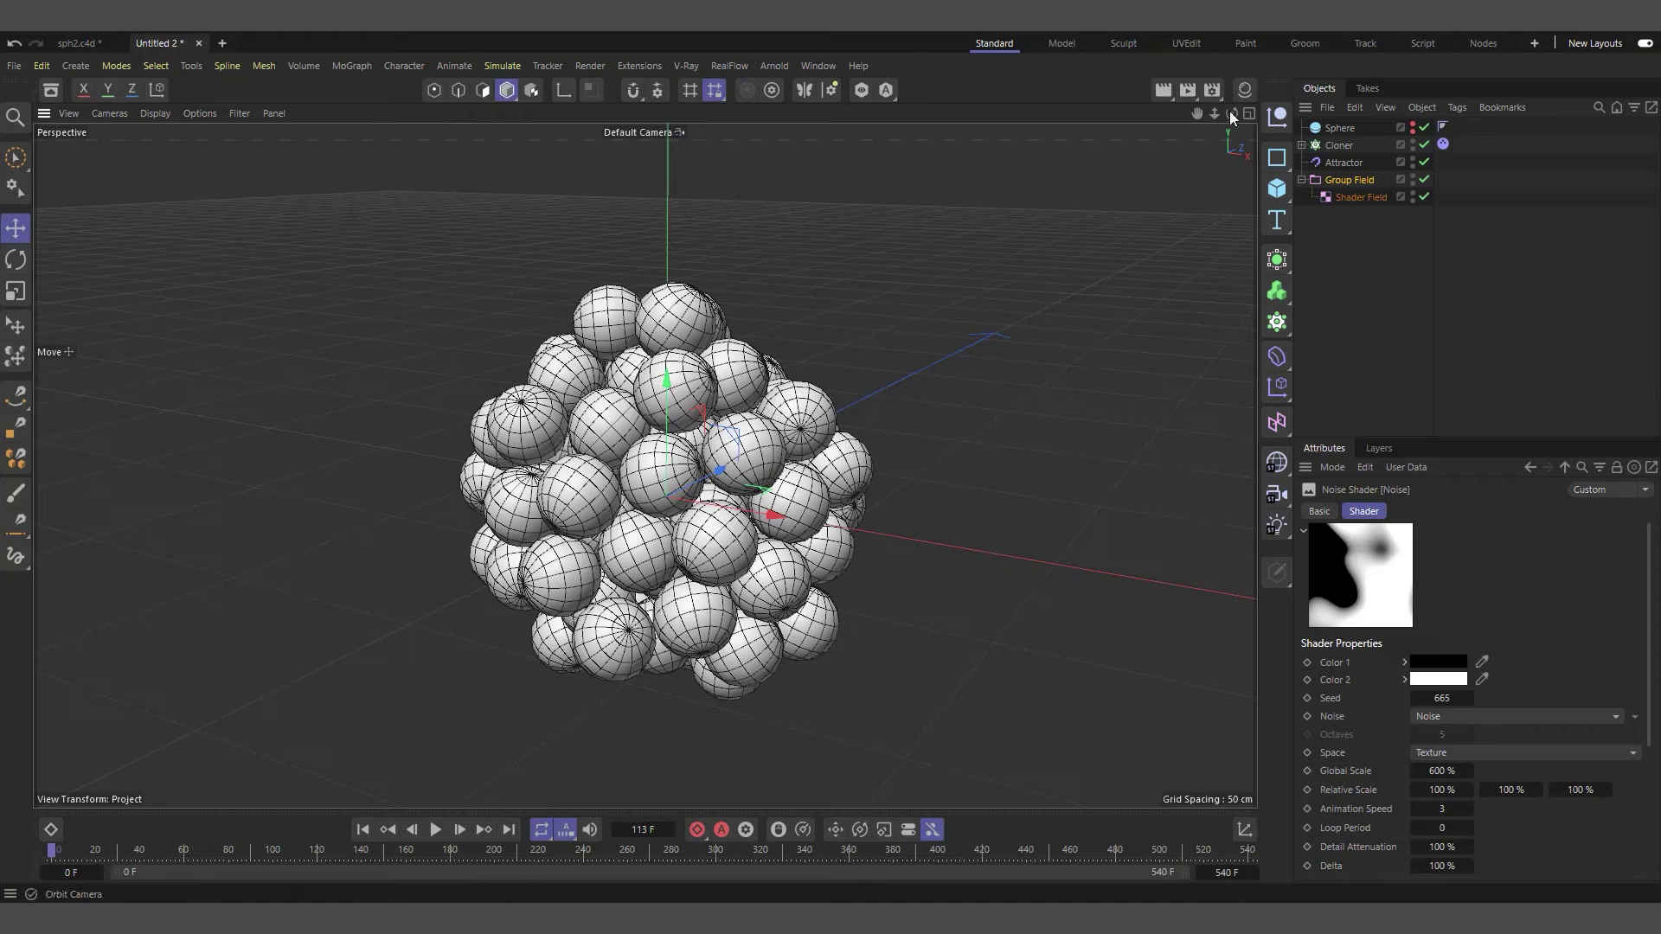
{"action": "mouse_move", "coordinate": [1232, 115]}
{"action": "left_mouse_down"}
{"action": "mouse_move", "coordinate": [1225, 90]}
{"action": "mouse_move", "coordinate": [1224, 136]}
{"action": "left_mouse_up"}
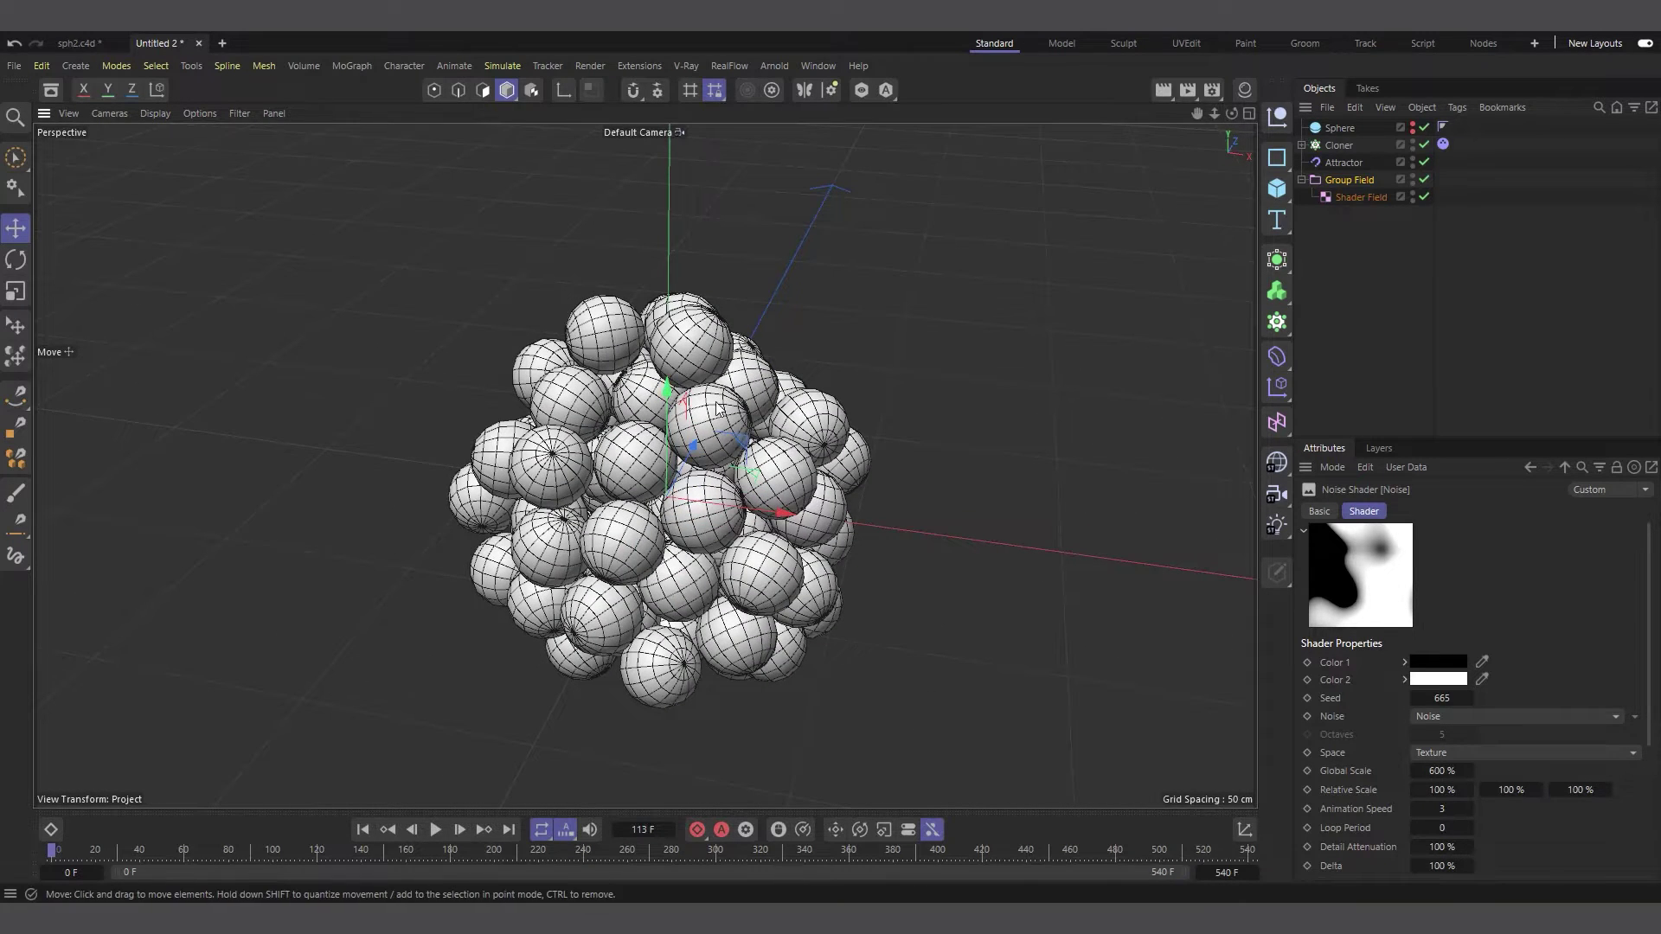
{"action": "left_click_drag", "start_coordinate": [717, 408], "coordinate": [664, 500], "text": "alt"}
{"action": "left_click", "coordinate": [1357, 178]}
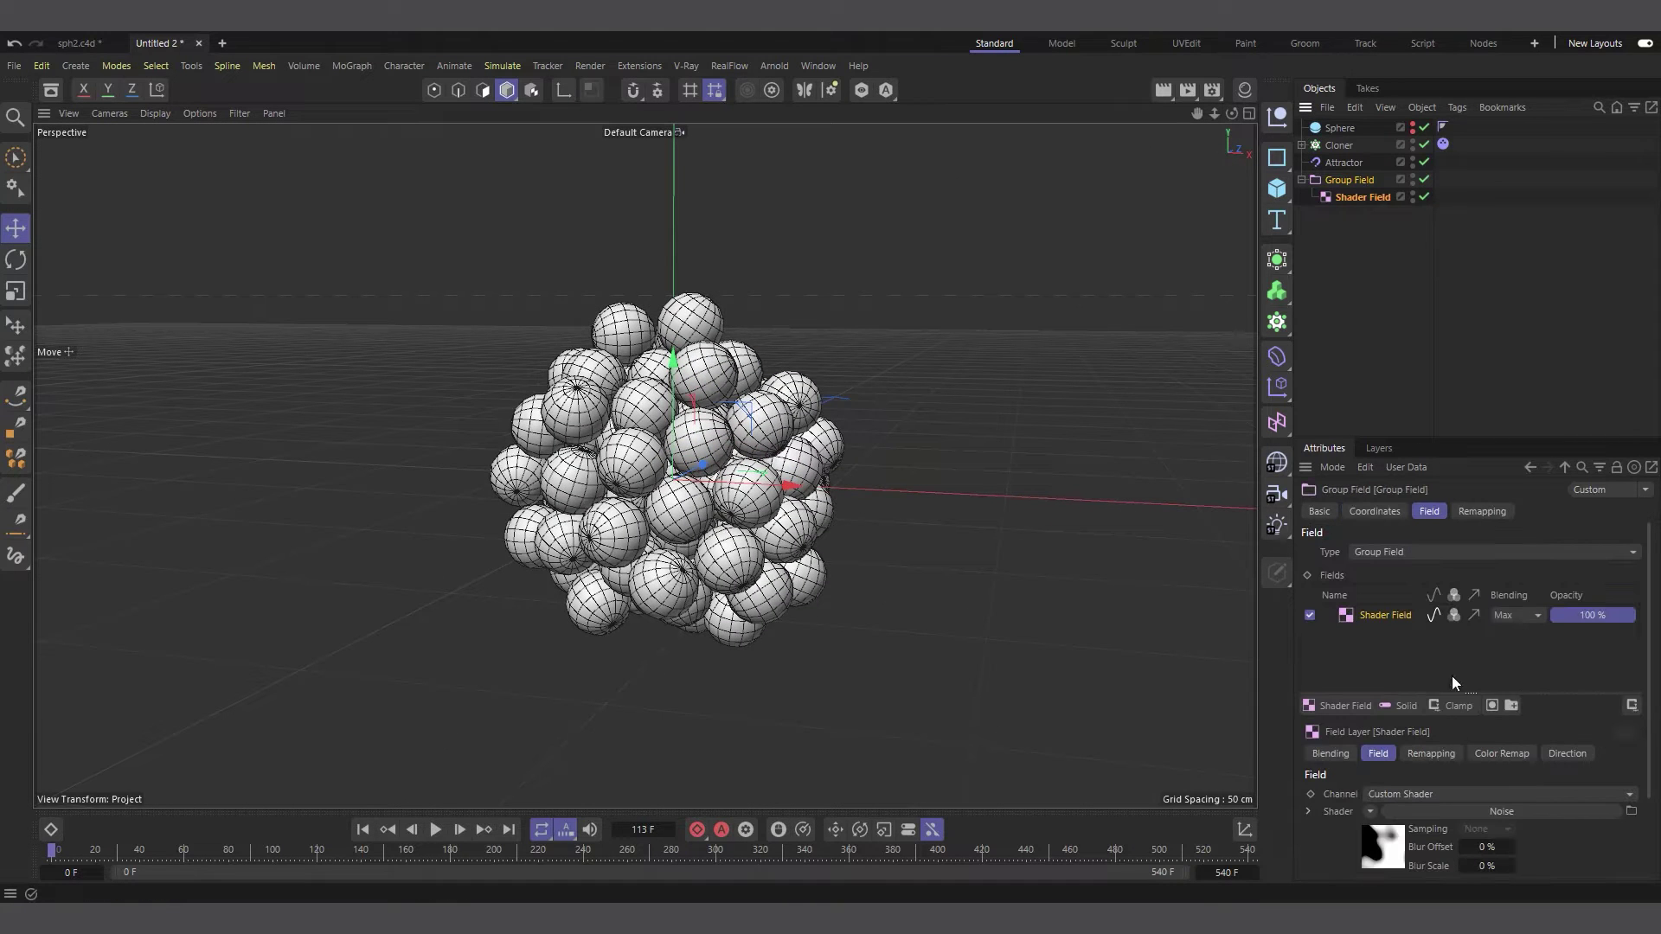
{"action": "left_click", "coordinate": [1345, 704]}
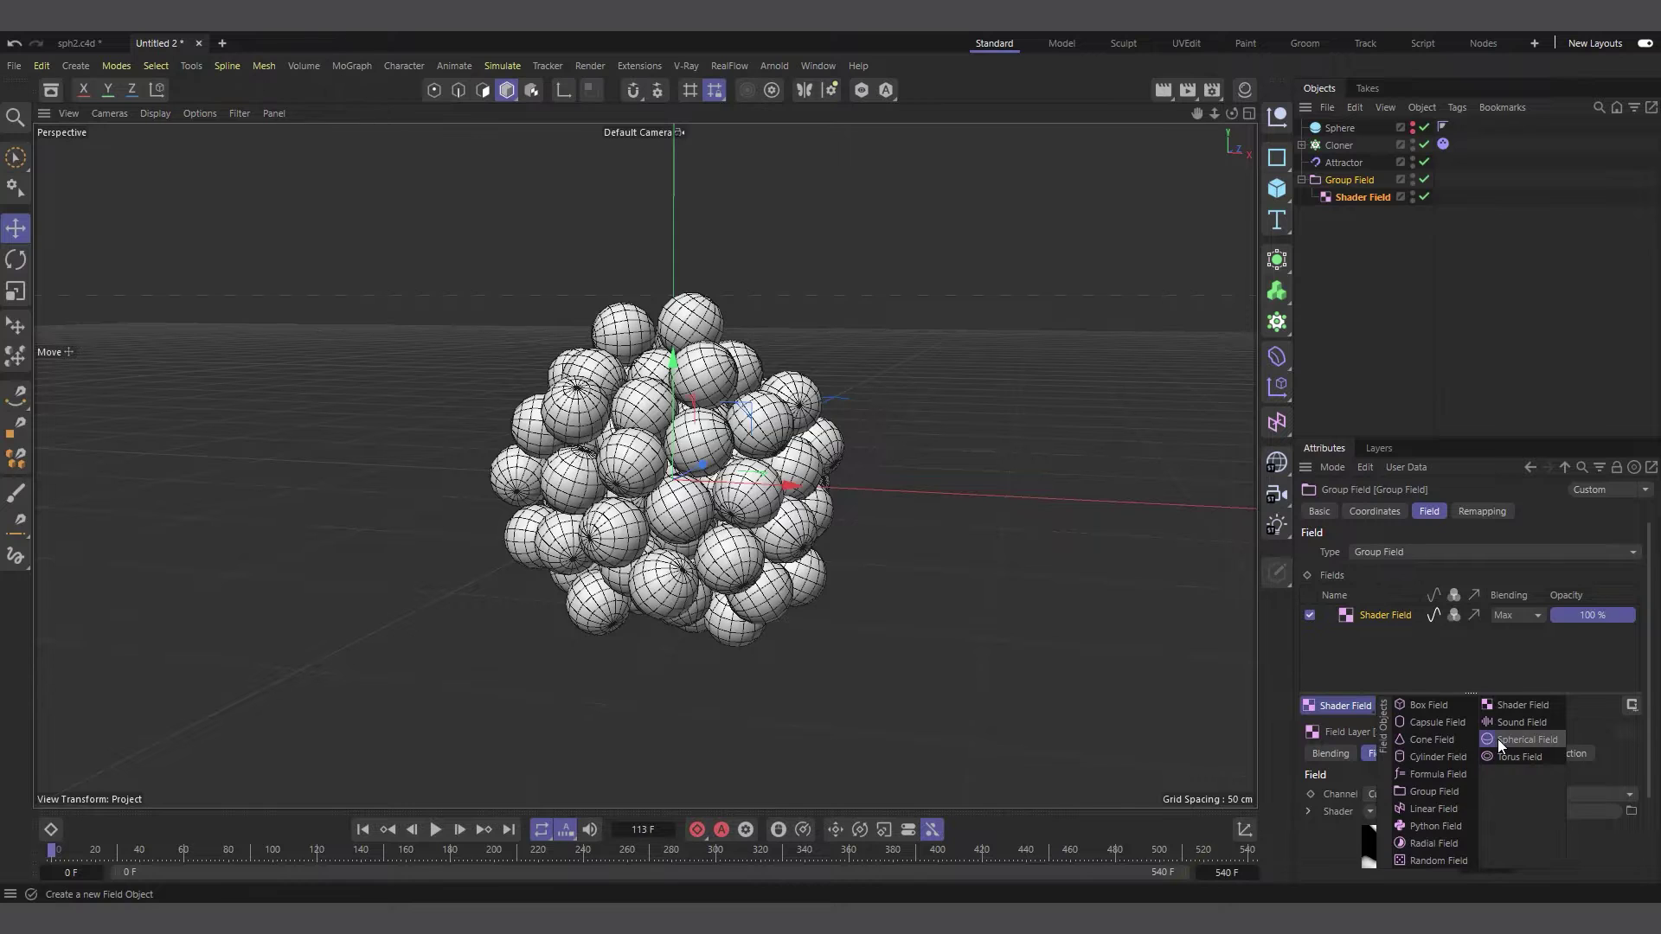
{"action": "left_click", "coordinate": [1497, 739]}
Shrink the new Spherical Field to a size of about 43.7 cm, inside the sphere cluster.
{"action": "left_click_drag", "start_coordinate": [832, 487], "coordinate": [655, 513]}
{"action": "key", "text": "t"}
{"action": "left_click_drag", "start_coordinate": [806, 486], "coordinate": [812, 488]}
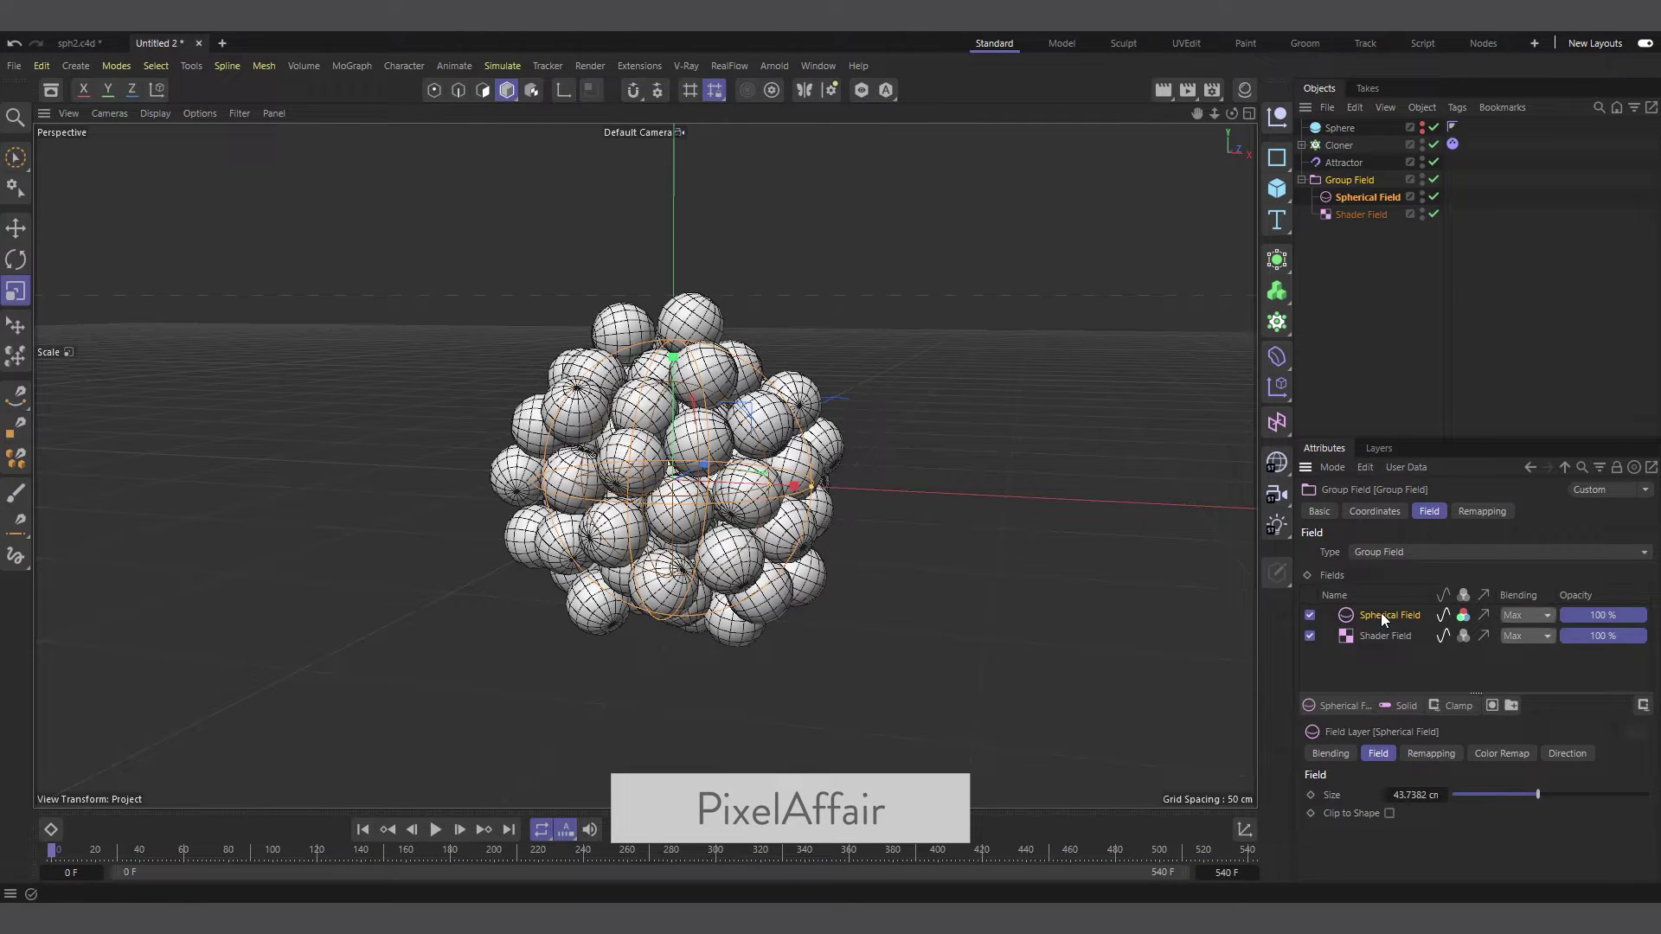
Set the Spherical Field's blending to Subtract, preview the simulation, and return to the first frame.
{"action": "left_click", "coordinate": [1533, 616]}
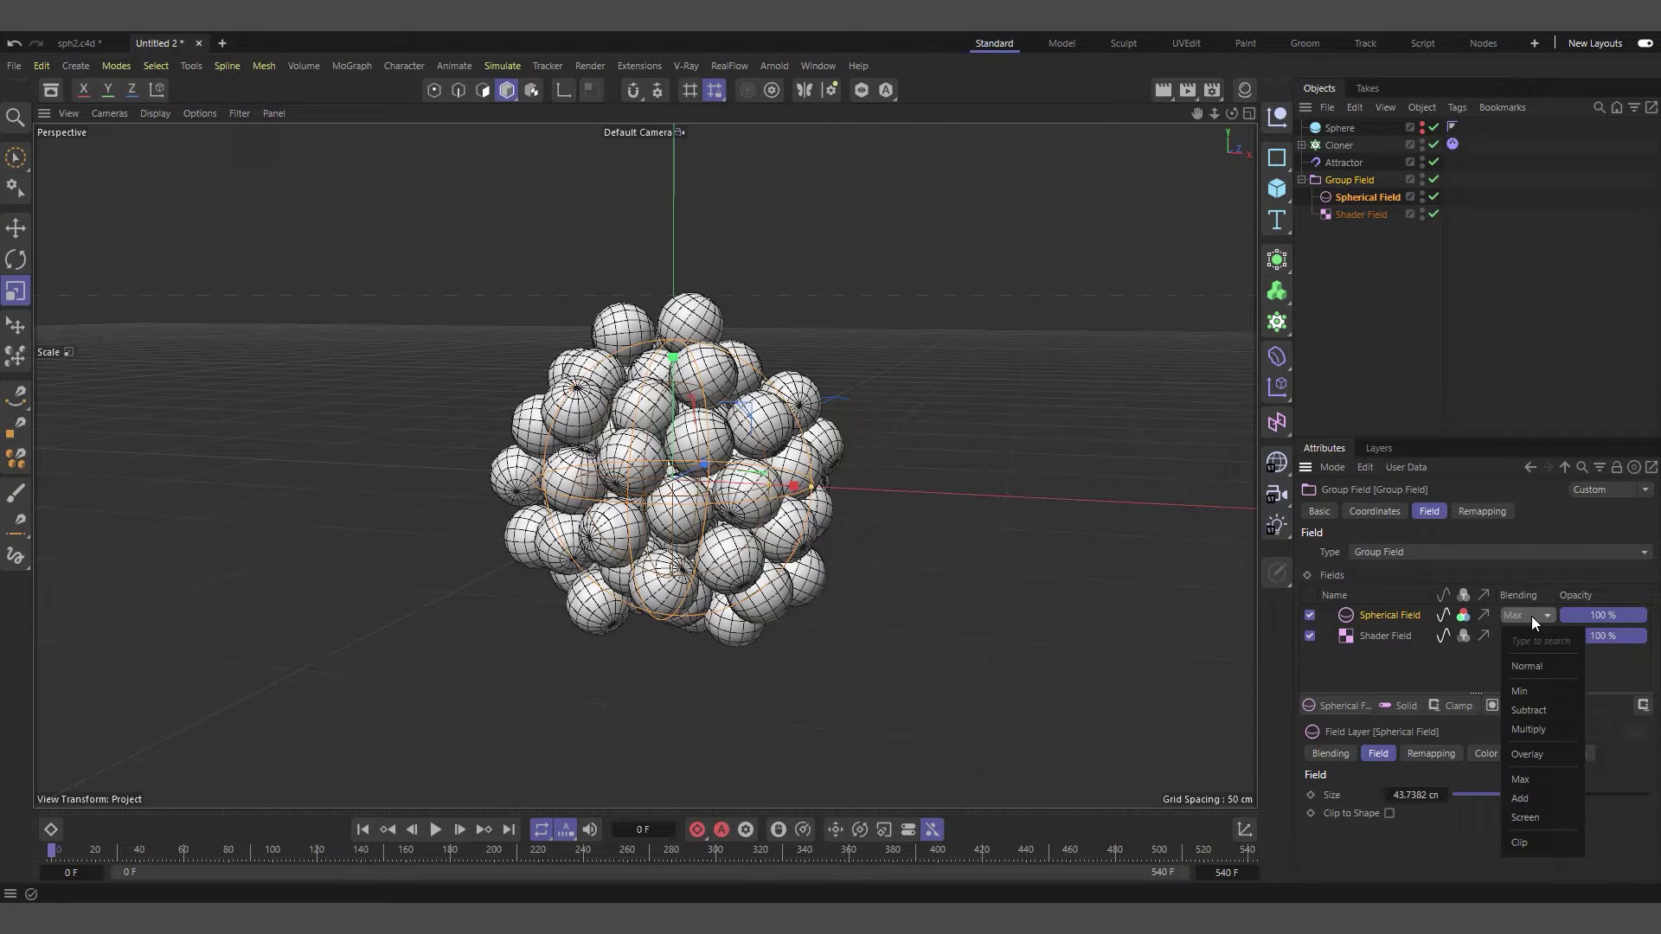
{"action": "left_click", "coordinate": [1529, 711]}
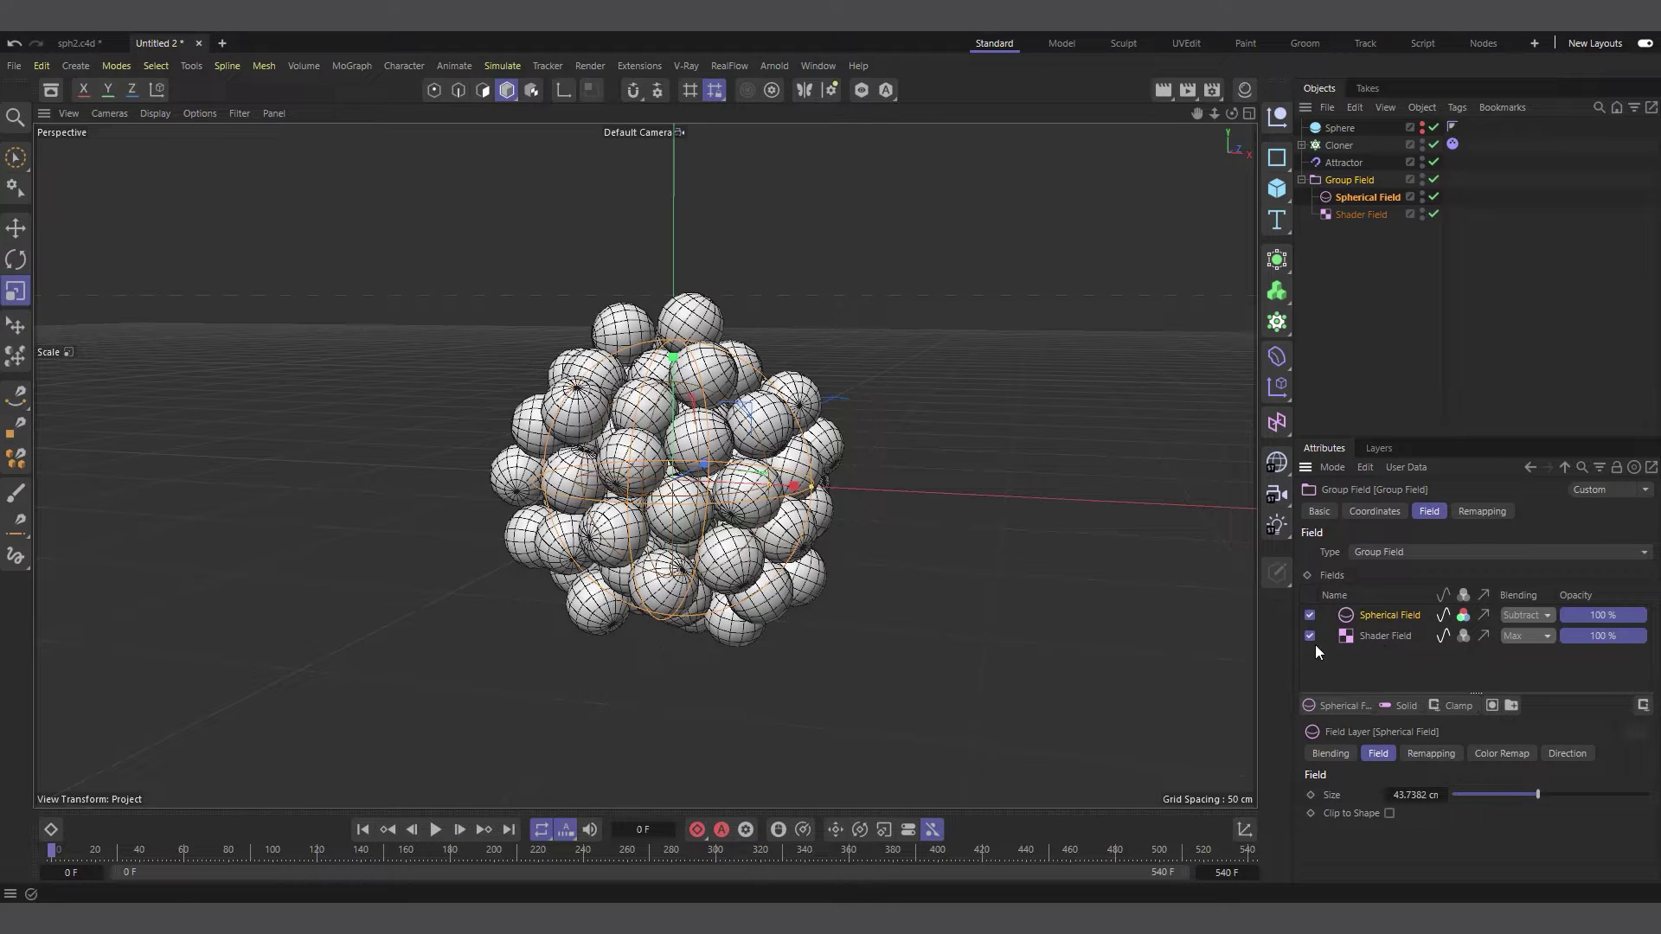
{"action": "left_click", "coordinate": [436, 830]}
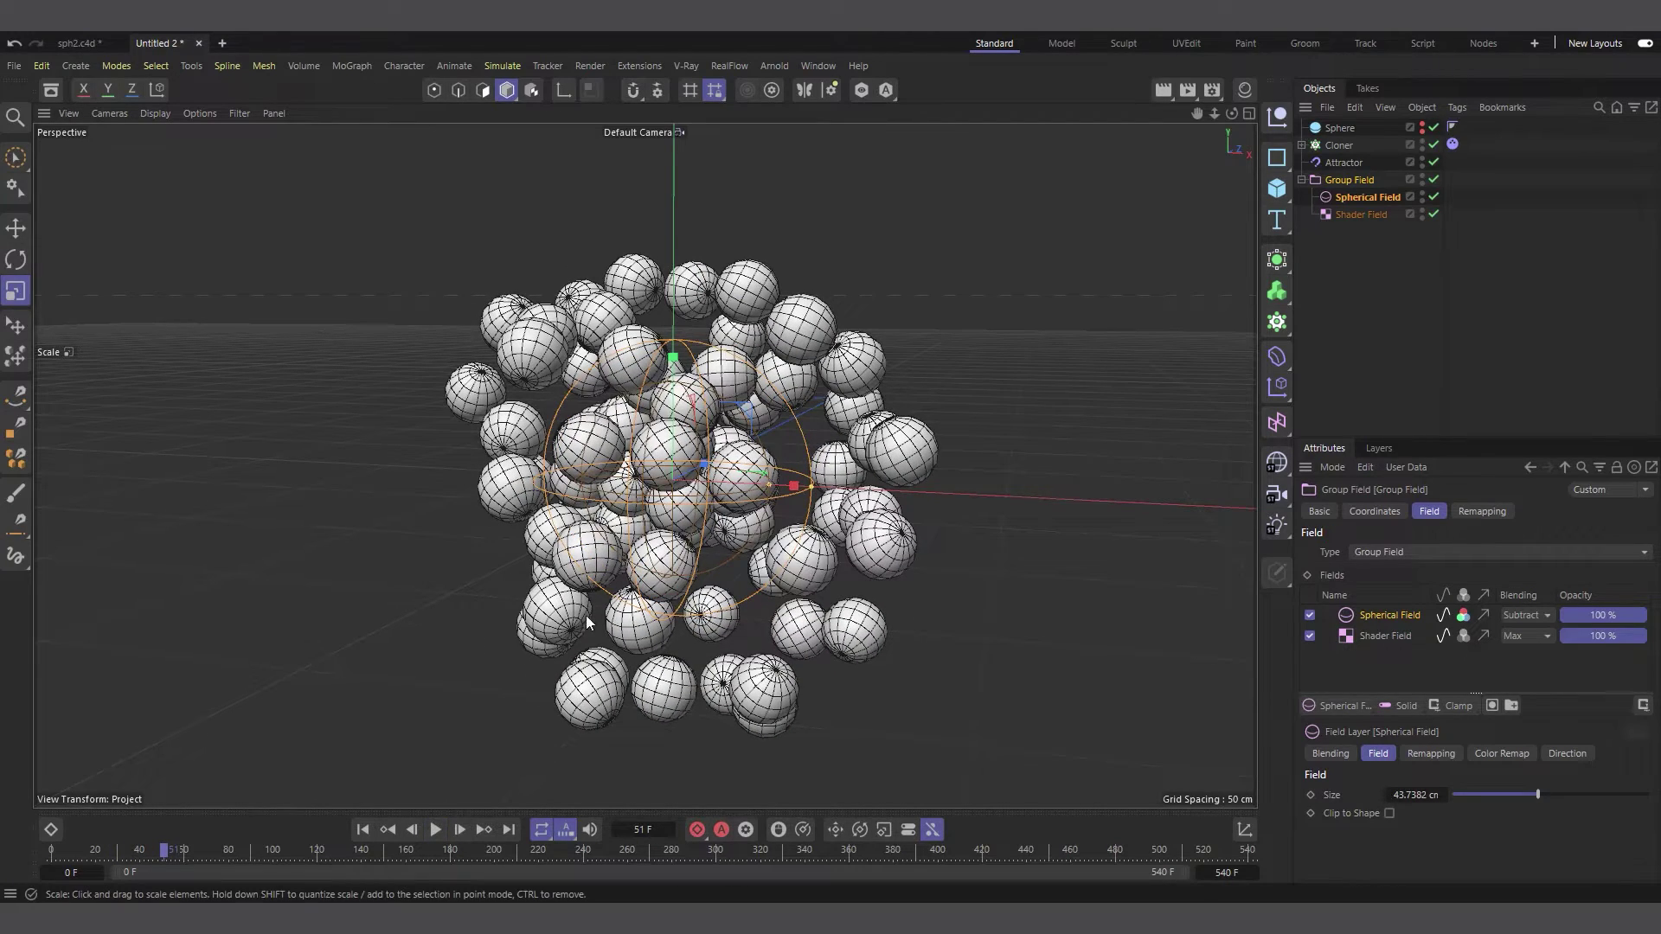
{"action": "left_click", "coordinate": [363, 829]}
Enlarge the Spherical Field to a size of about 50 cm, play the simulation, and rewind it.
{"action": "left_click", "coordinate": [1341, 199]}
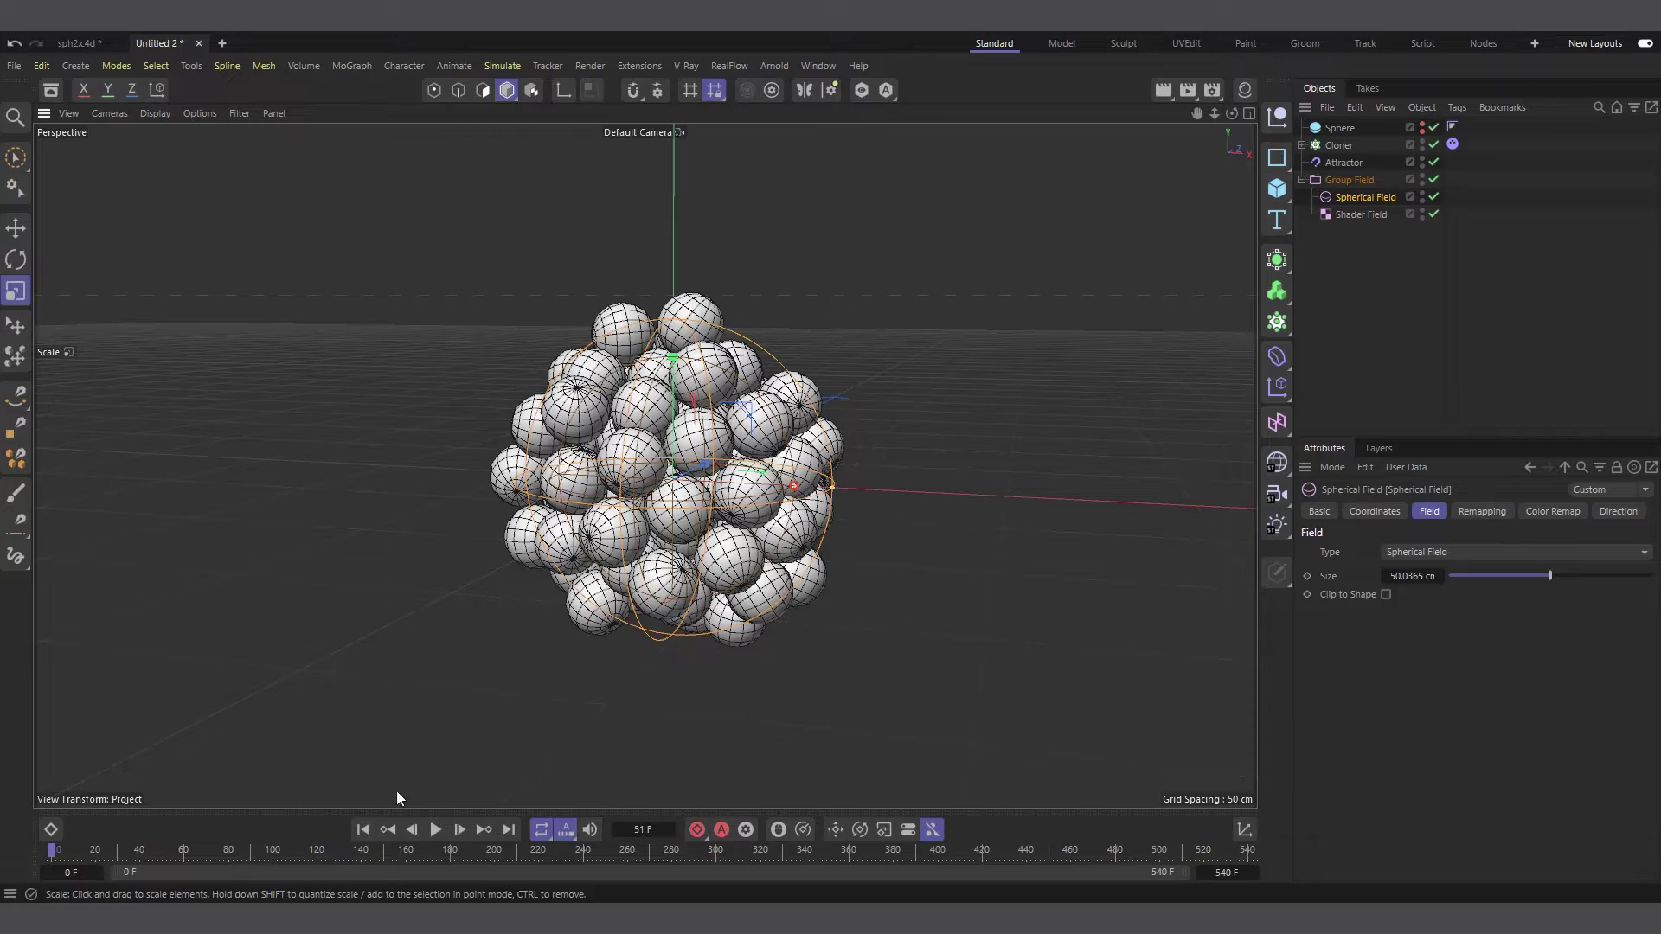
{"action": "left_click", "coordinate": [362, 831]}
{"action": "left_click", "coordinate": [436, 829]}
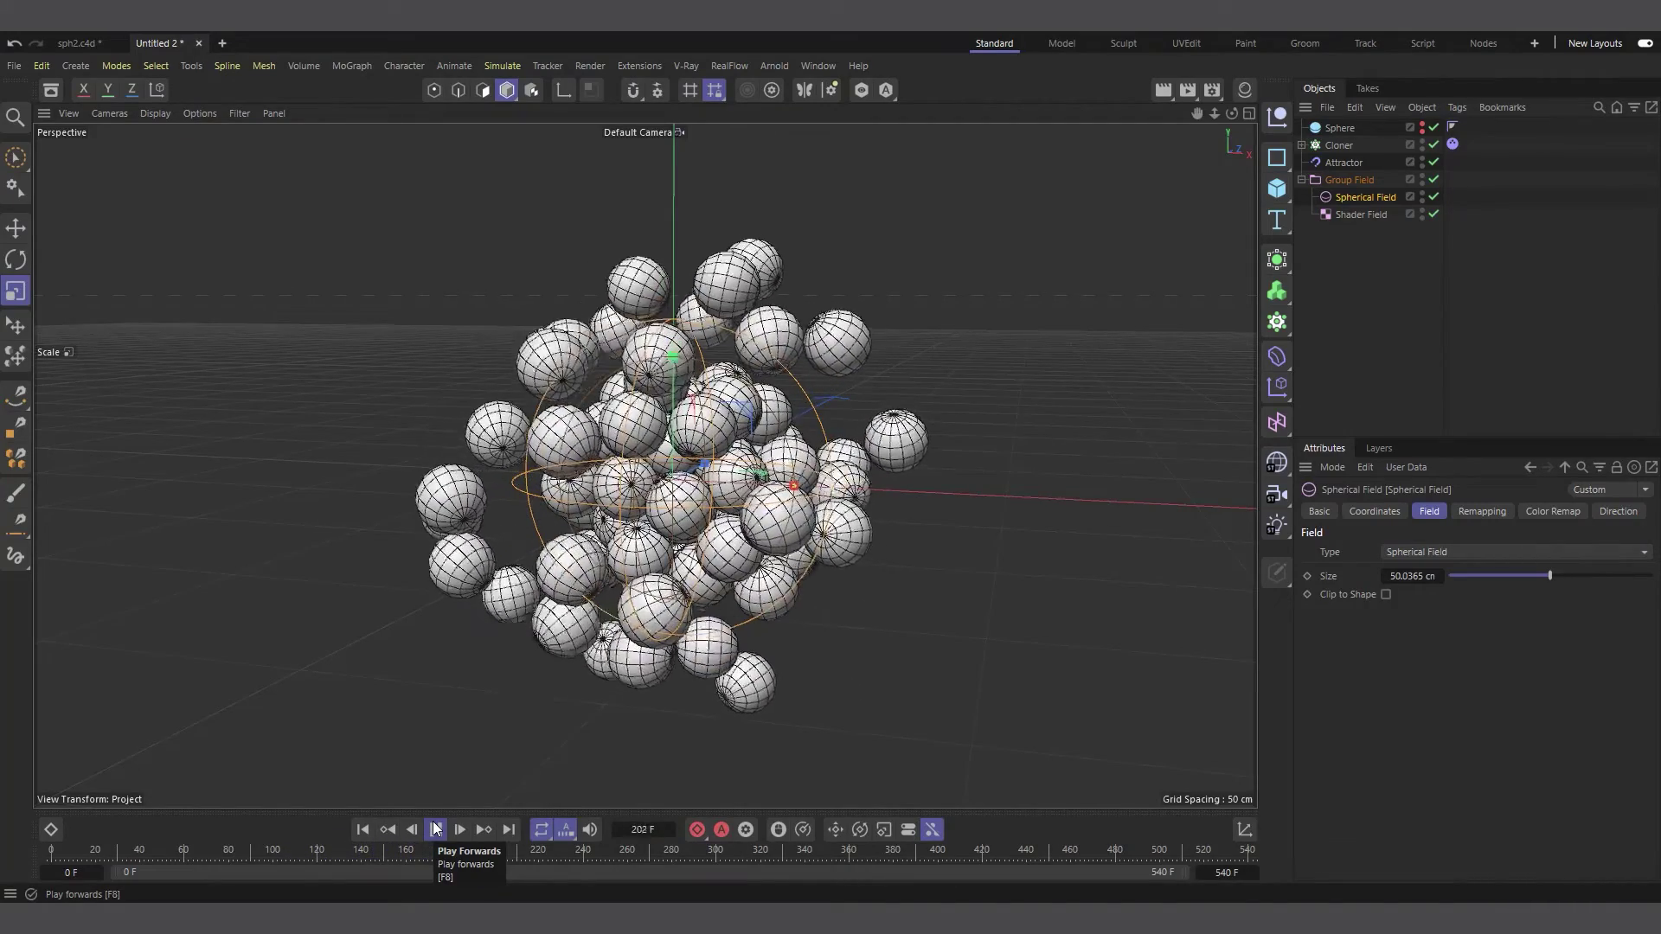
{"action": "left_click", "coordinate": [436, 830]}
{"action": "key", "text": "shift+f"}
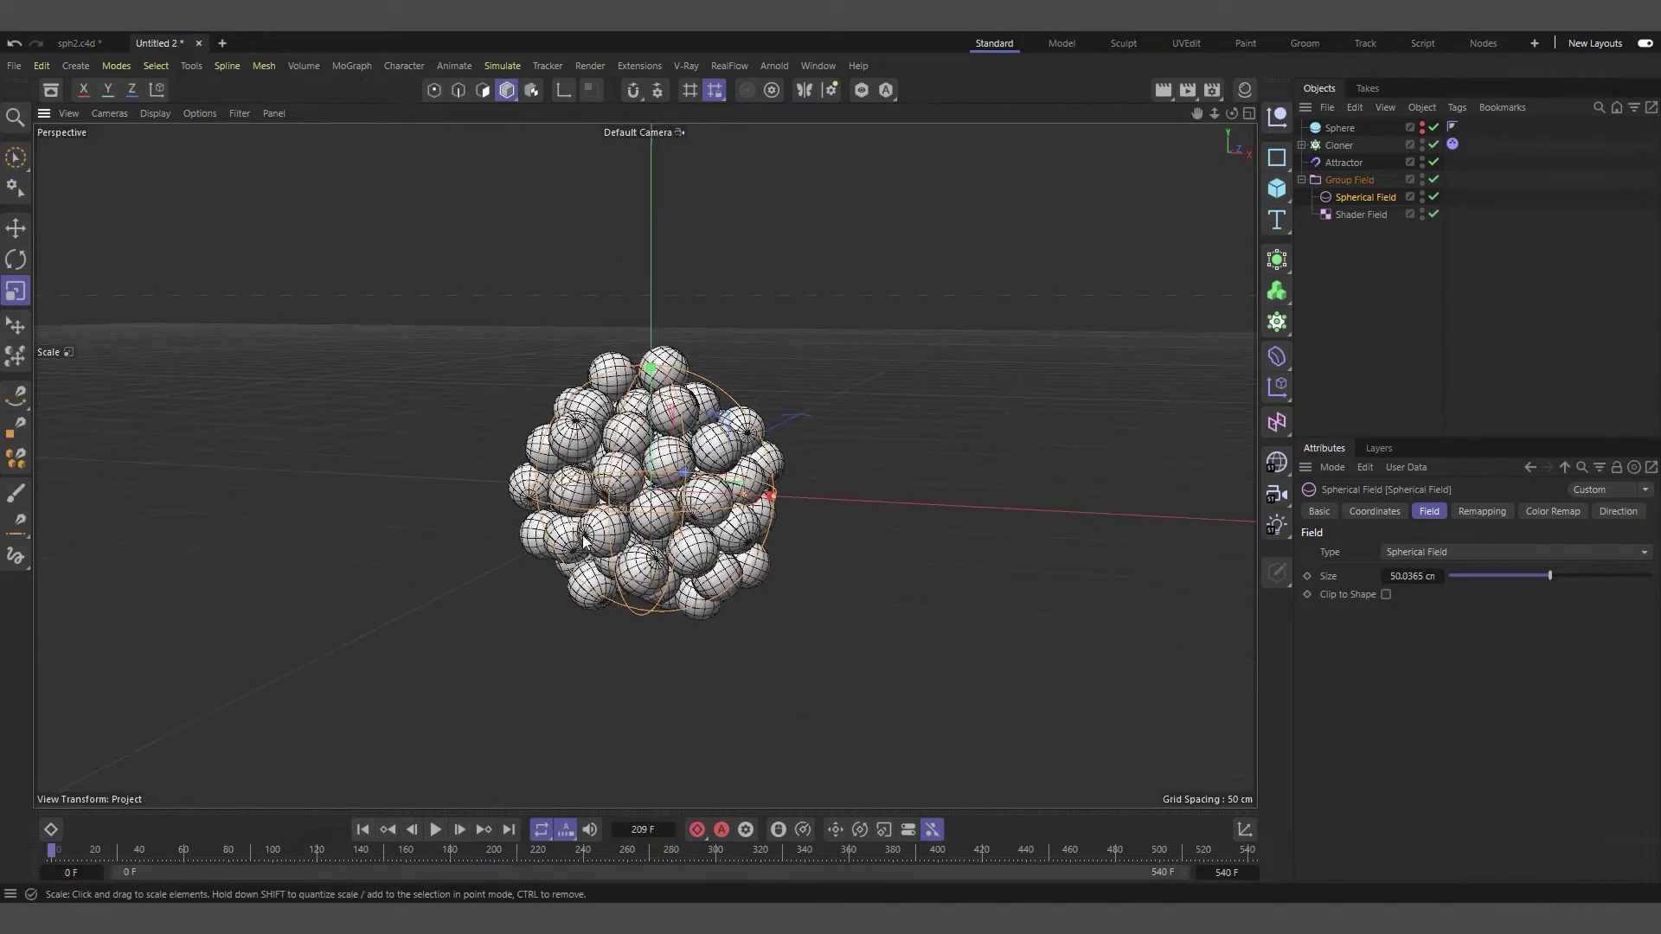
Replay the simulation briefly, return to the first frame, and inspect the cluster against the Spherical Field.
{"action": "left_click", "coordinate": [432, 832]}
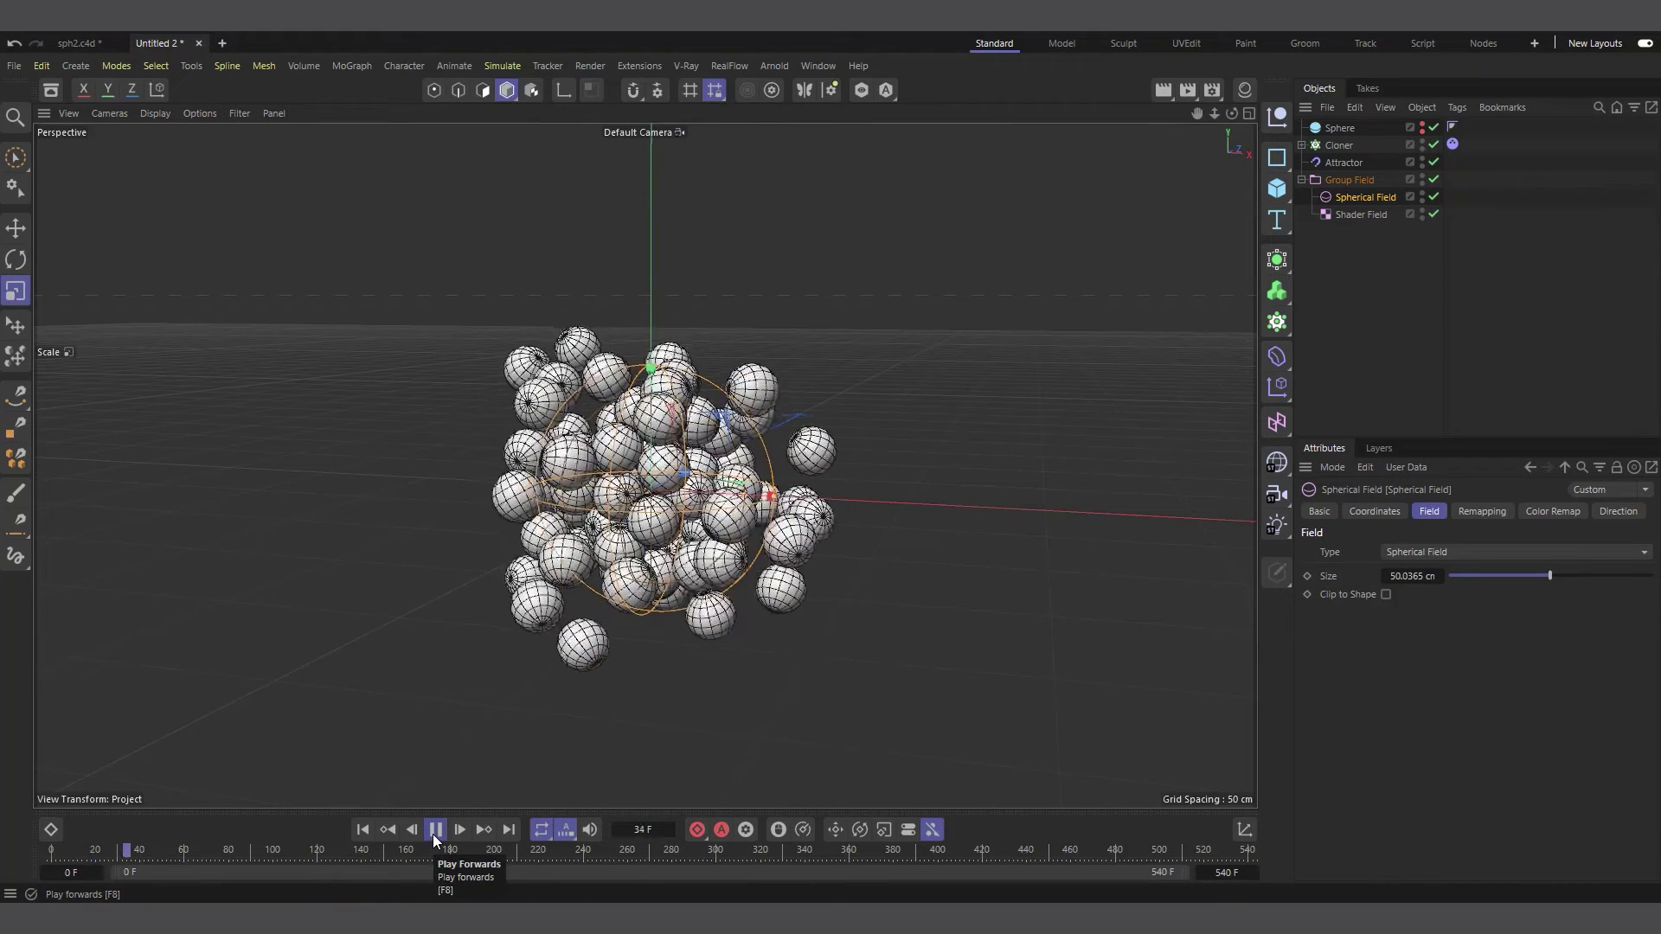
{"action": "left_click", "coordinate": [434, 831]}
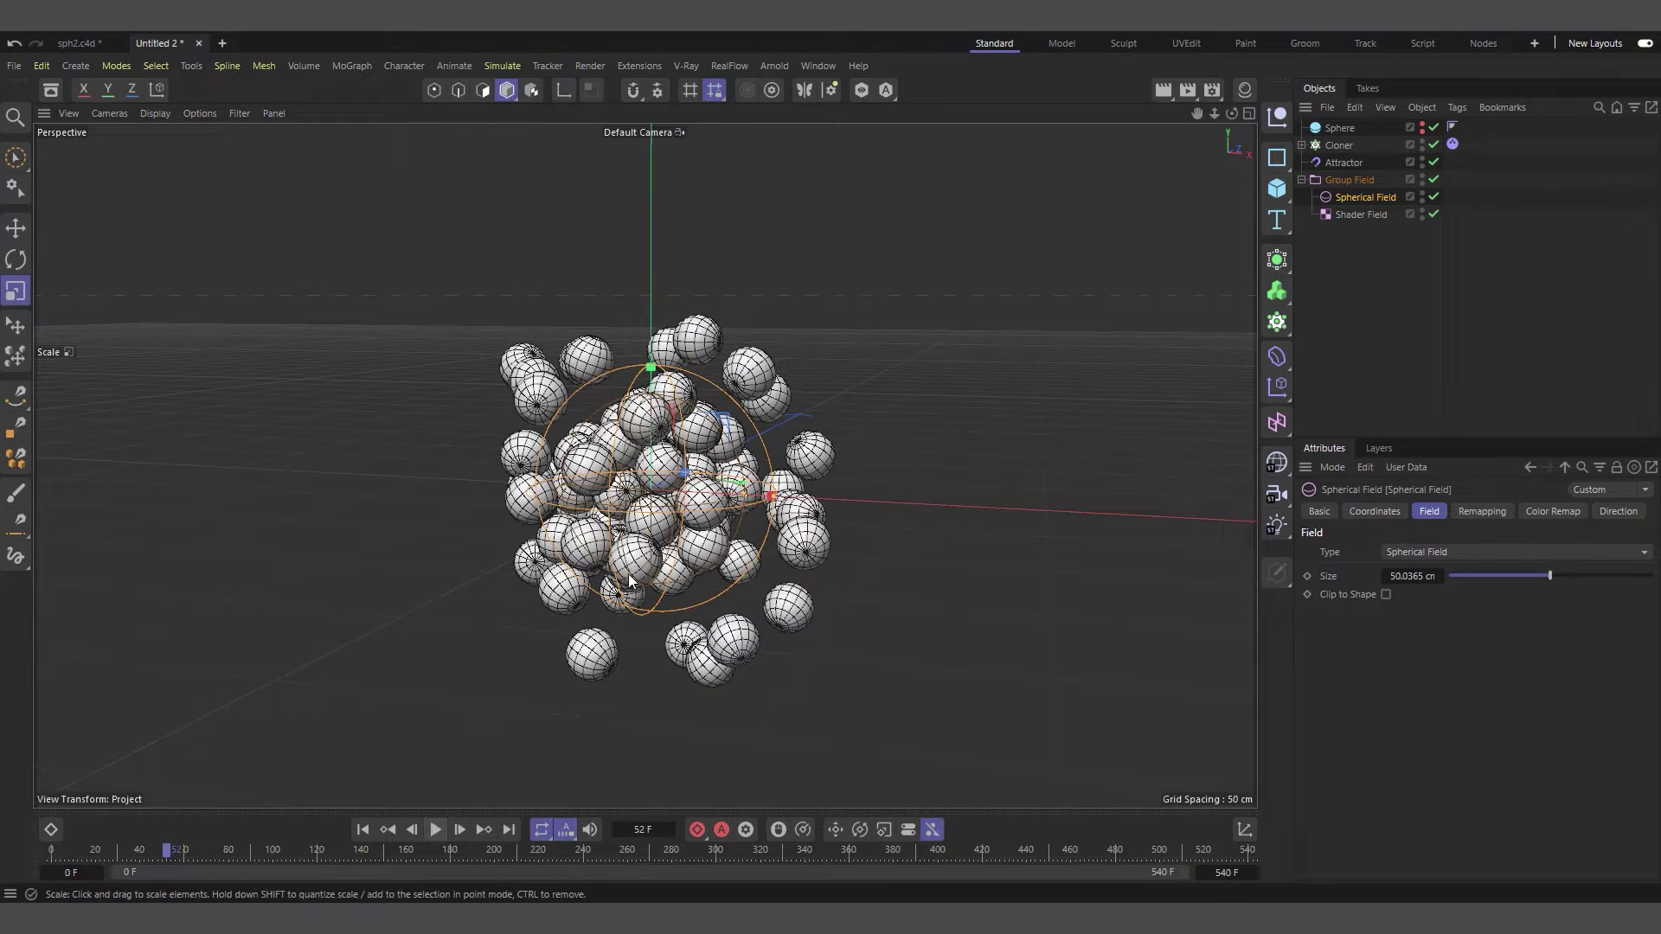
{"action": "left_click", "coordinate": [362, 830]}
{"action": "scroll", "coordinate": [613, 413], "scroll_direction": "up", "scroll_amount": 1}
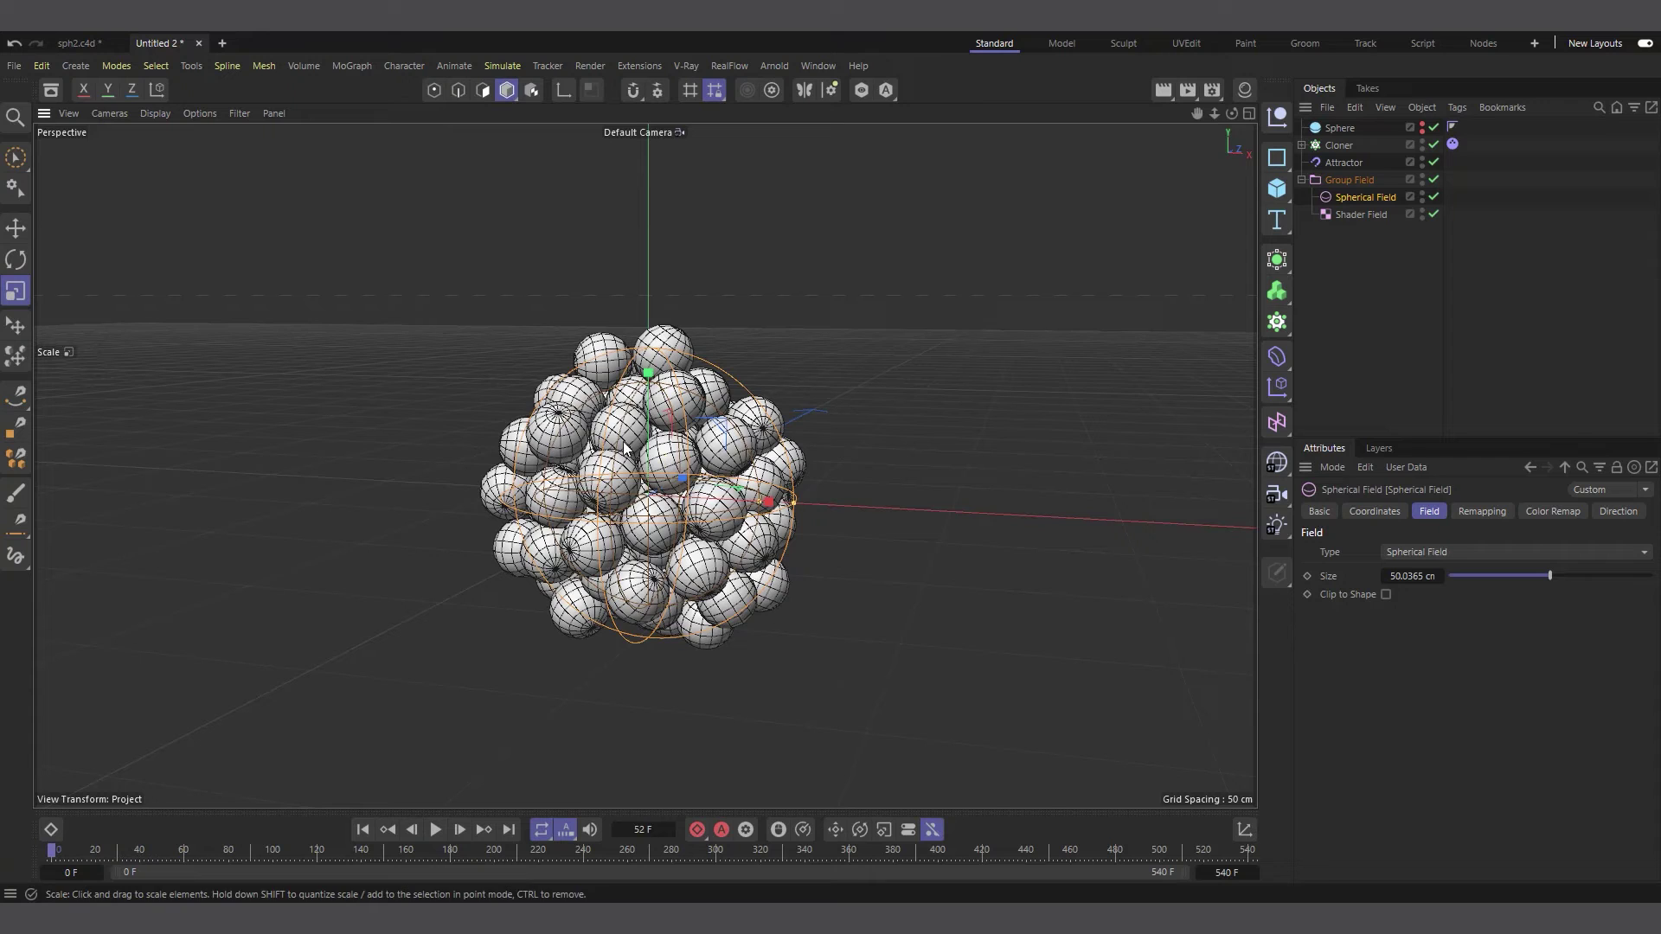
{"action": "scroll", "coordinate": [613, 413], "scroll_direction": "up", "scroll_amount": 1}
{"action": "left_click_drag", "start_coordinate": [1235, 116], "coordinate": [823, 381]}
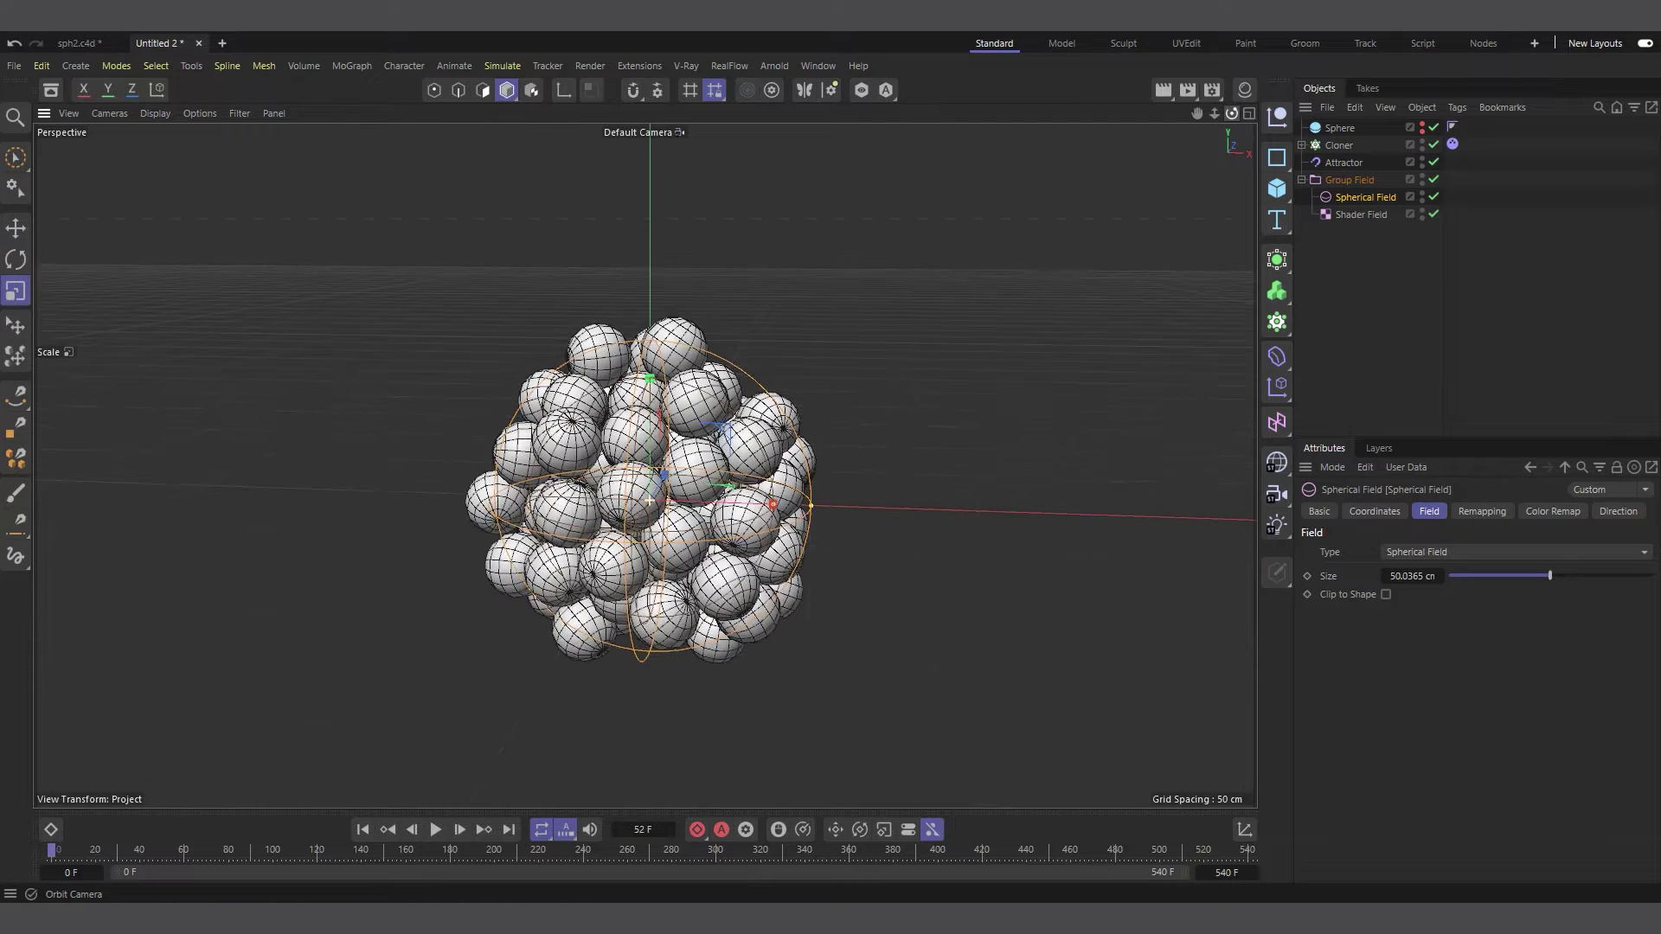
{"action": "scroll", "coordinate": [772, 583], "scroll_direction": "up", "scroll_amount": 2}
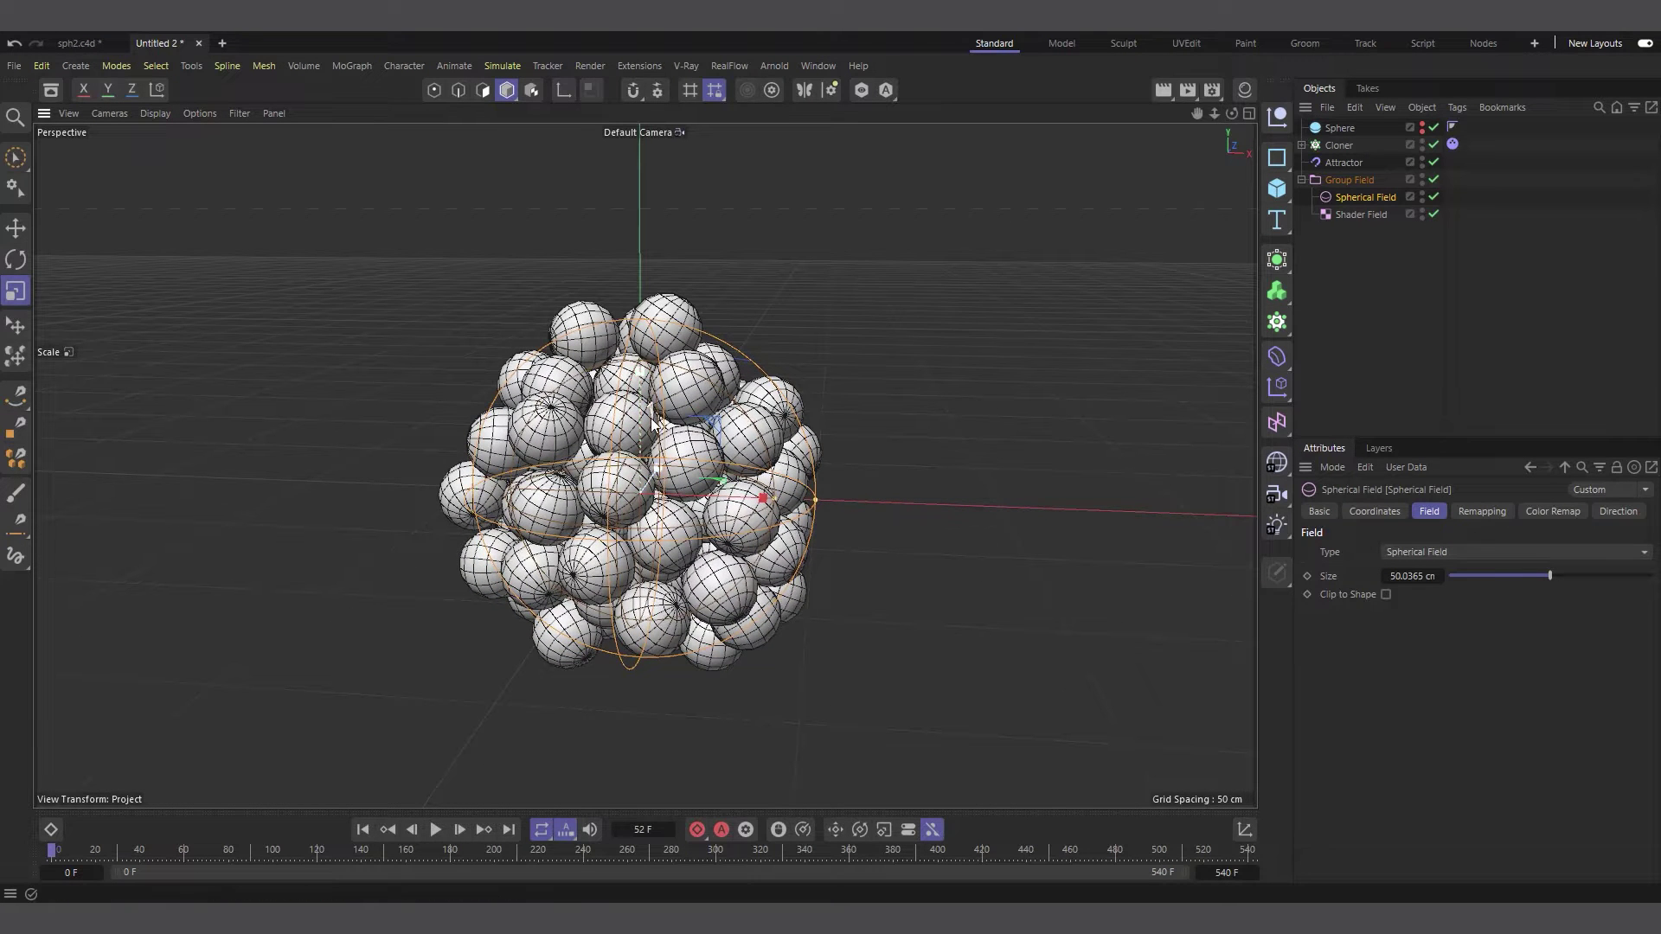
{"action": "scroll", "coordinate": [688, 586], "scroll_direction": "down", "scroll_amount": 3}
{"action": "scroll", "coordinate": [690, 554], "scroll_direction": "up", "scroll_amount": 3}
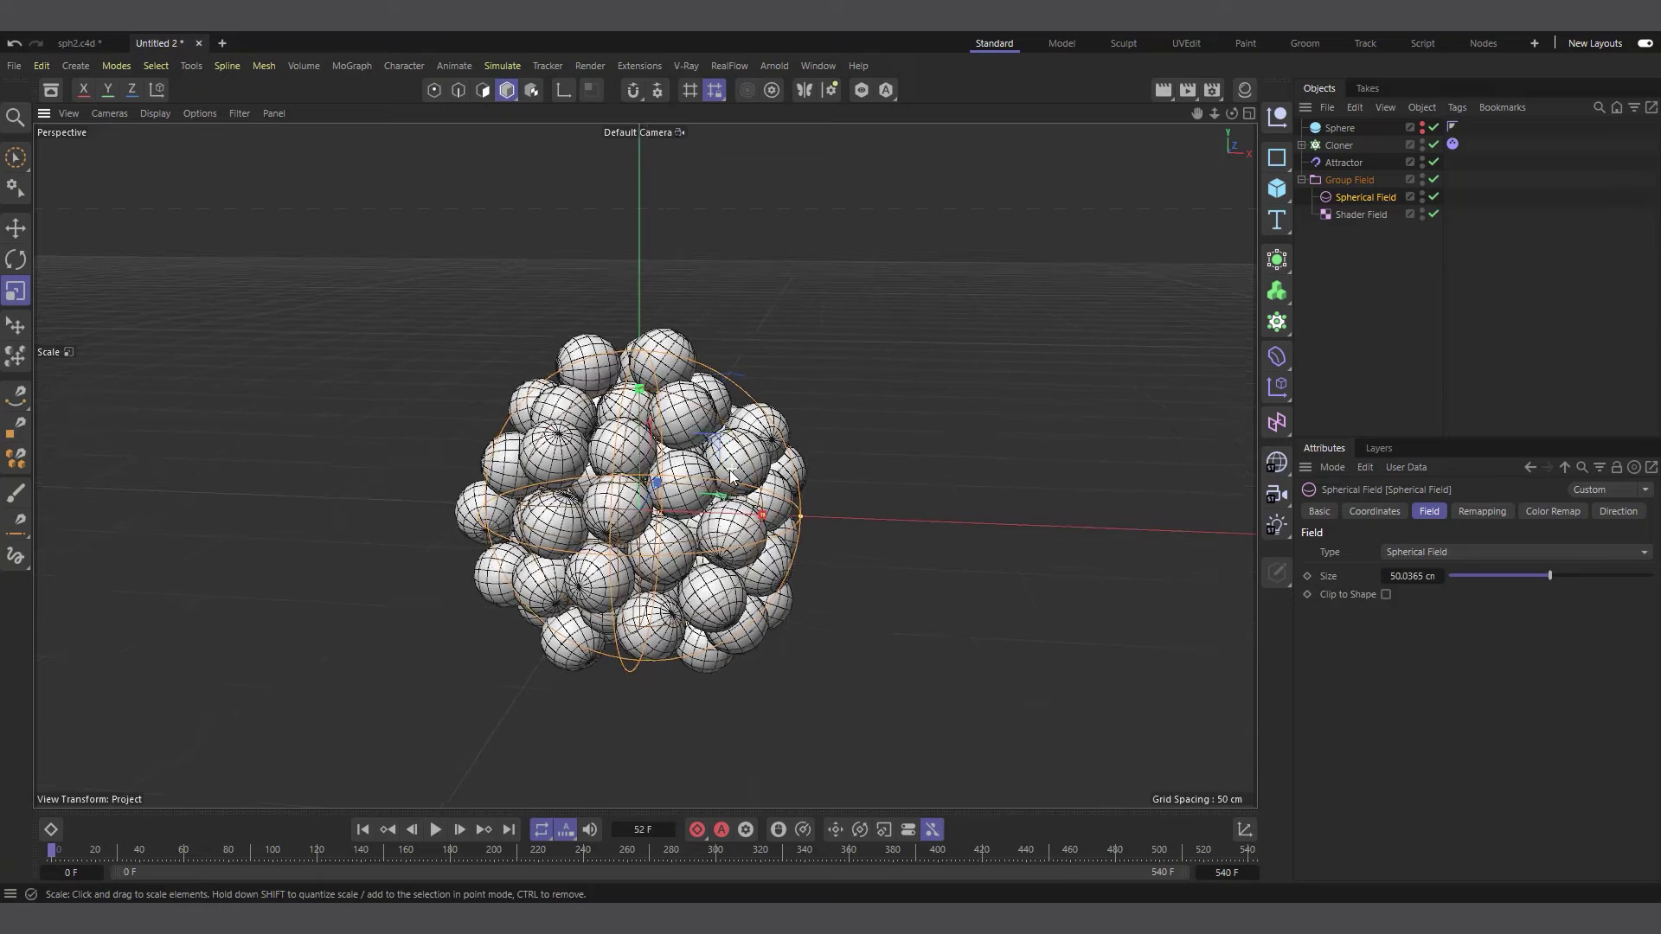
{"action": "scroll", "coordinate": [689, 555], "scroll_direction": "up", "scroll_amount": 5}
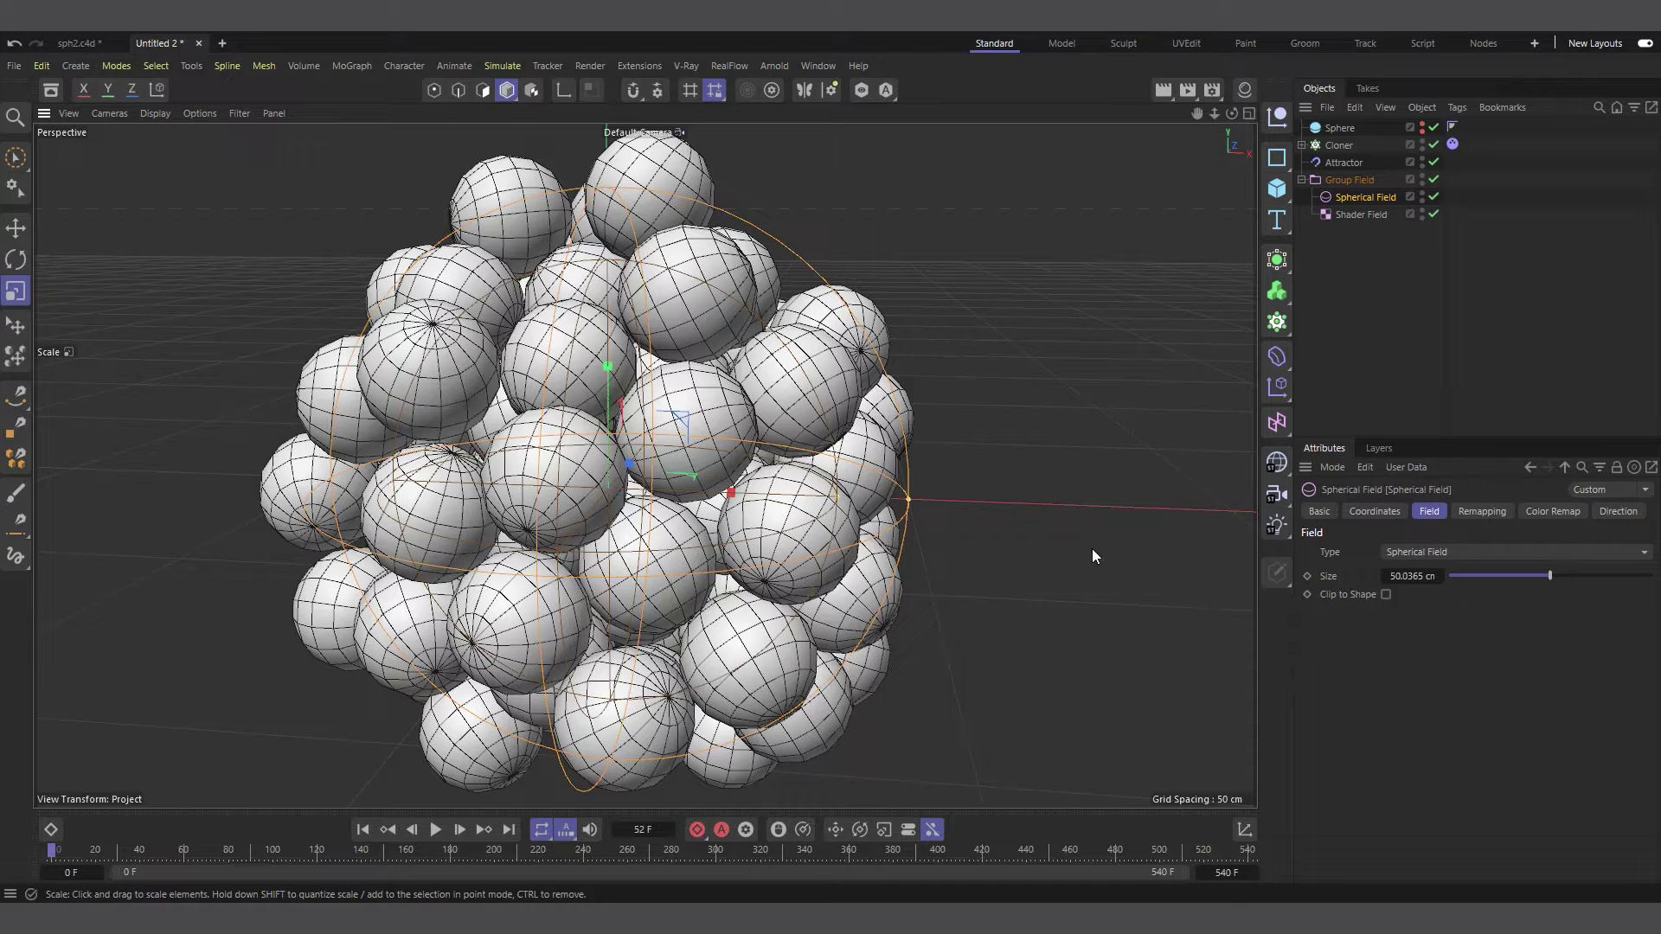
{"action": "scroll", "coordinate": [534, 522], "scroll_direction": "down", "scroll_amount": 4}
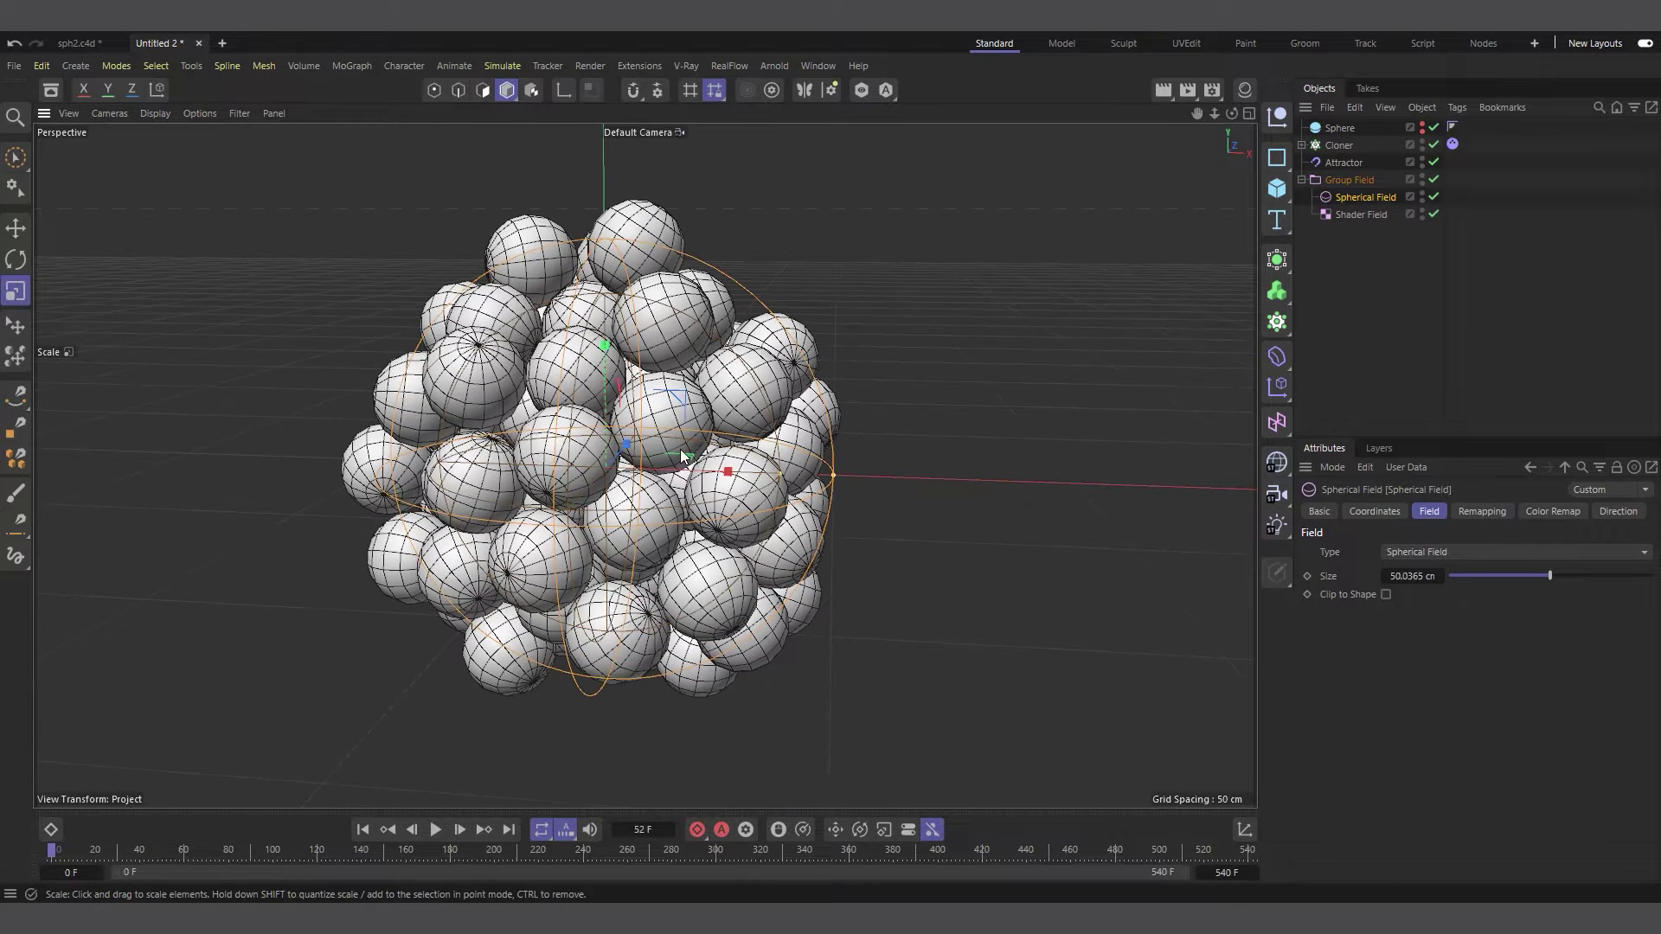
Set the Cloner's transform display to Index to show the clone numbers.
{"action": "left_click", "coordinate": [1339, 145]}
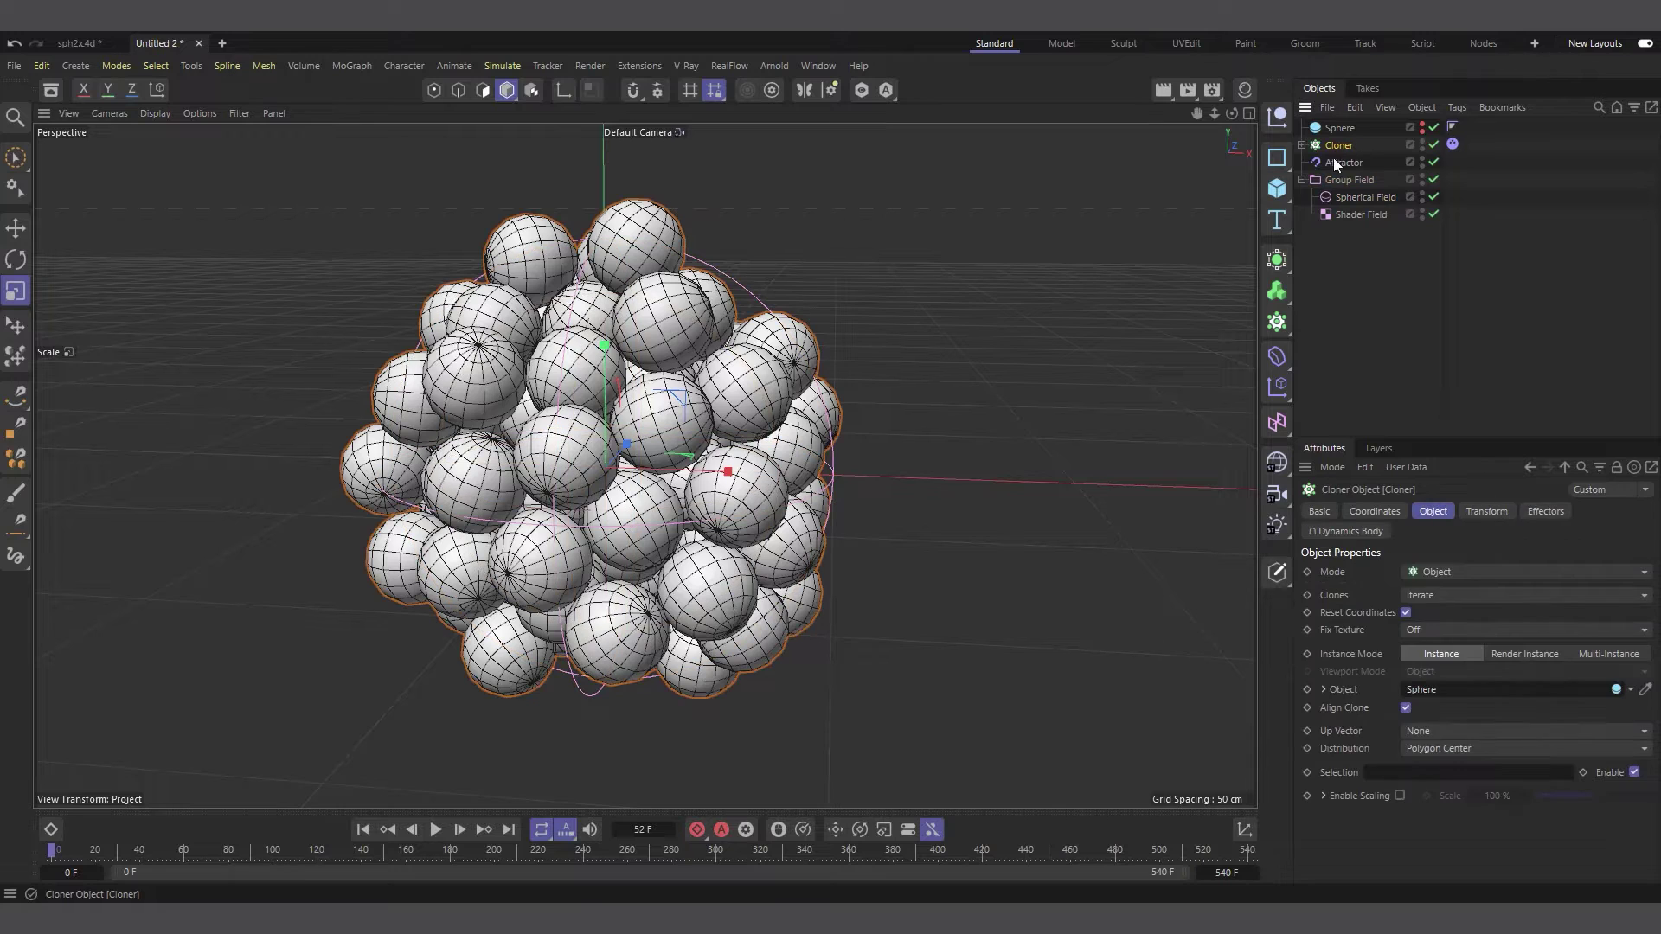
{"action": "left_click", "coordinate": [1484, 512]}
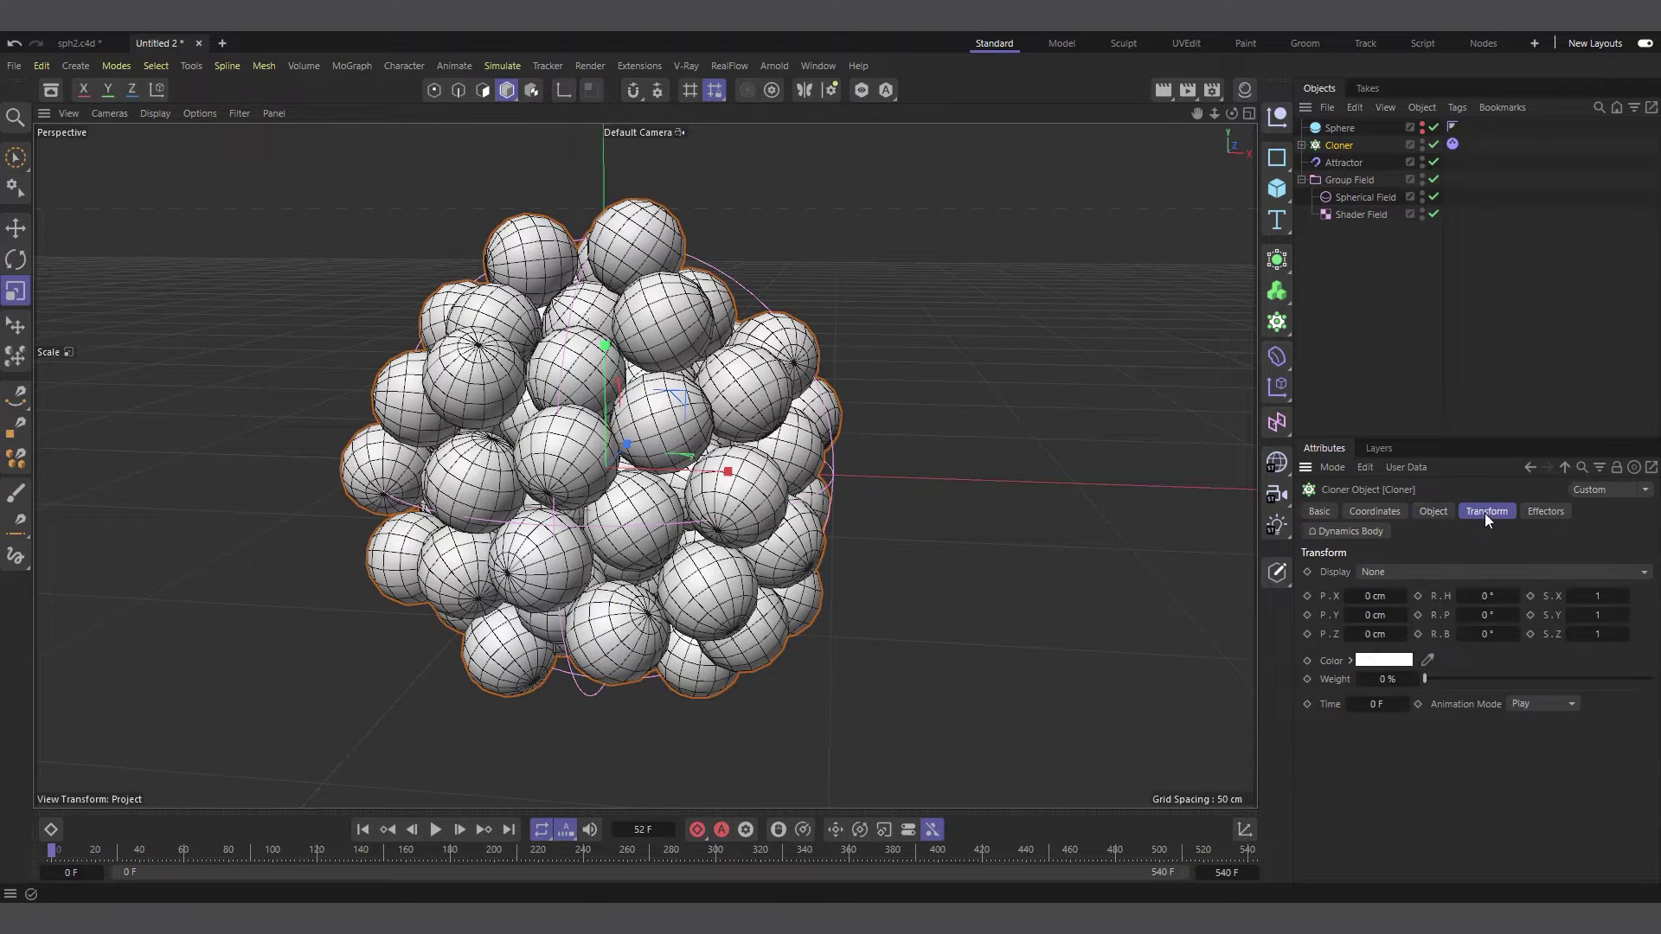
{"action": "left_click", "coordinate": [1405, 573]}
{"action": "left_click", "coordinate": [1417, 656]}
{"action": "scroll", "coordinate": [600, 491], "scroll_direction": "up", "scroll_amount": 10}
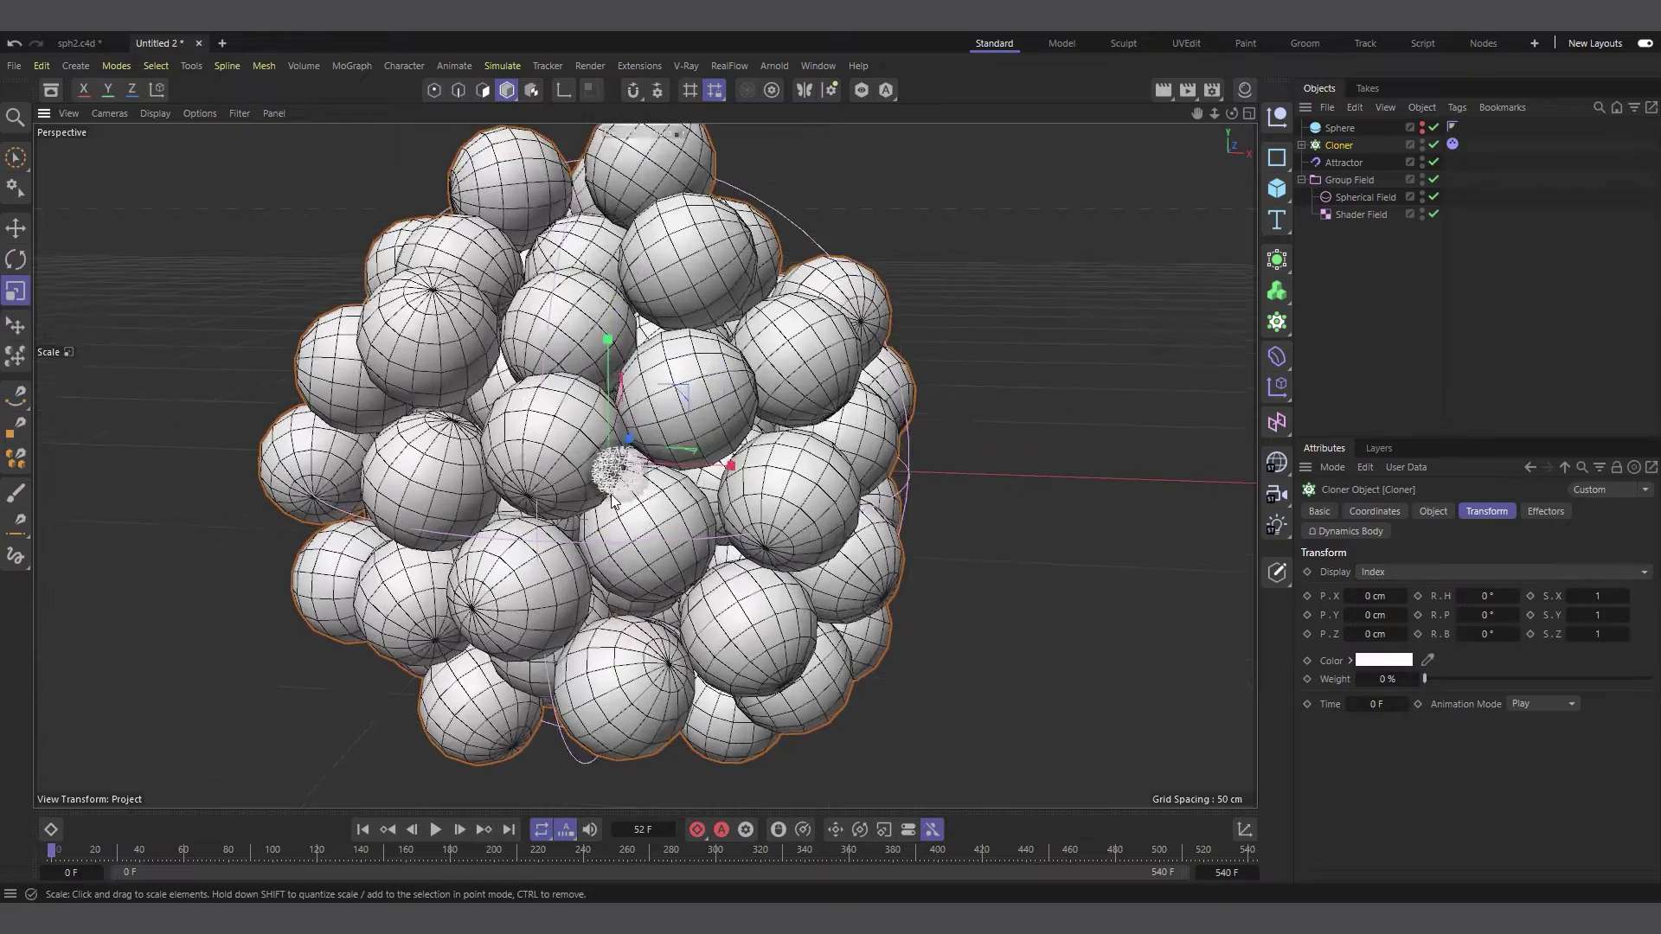
Examine the index numbers at the centre of the cluster and set the Cloner's display back to None.
{"action": "scroll", "coordinate": [604, 487], "scroll_direction": "down", "scroll_amount": 3}
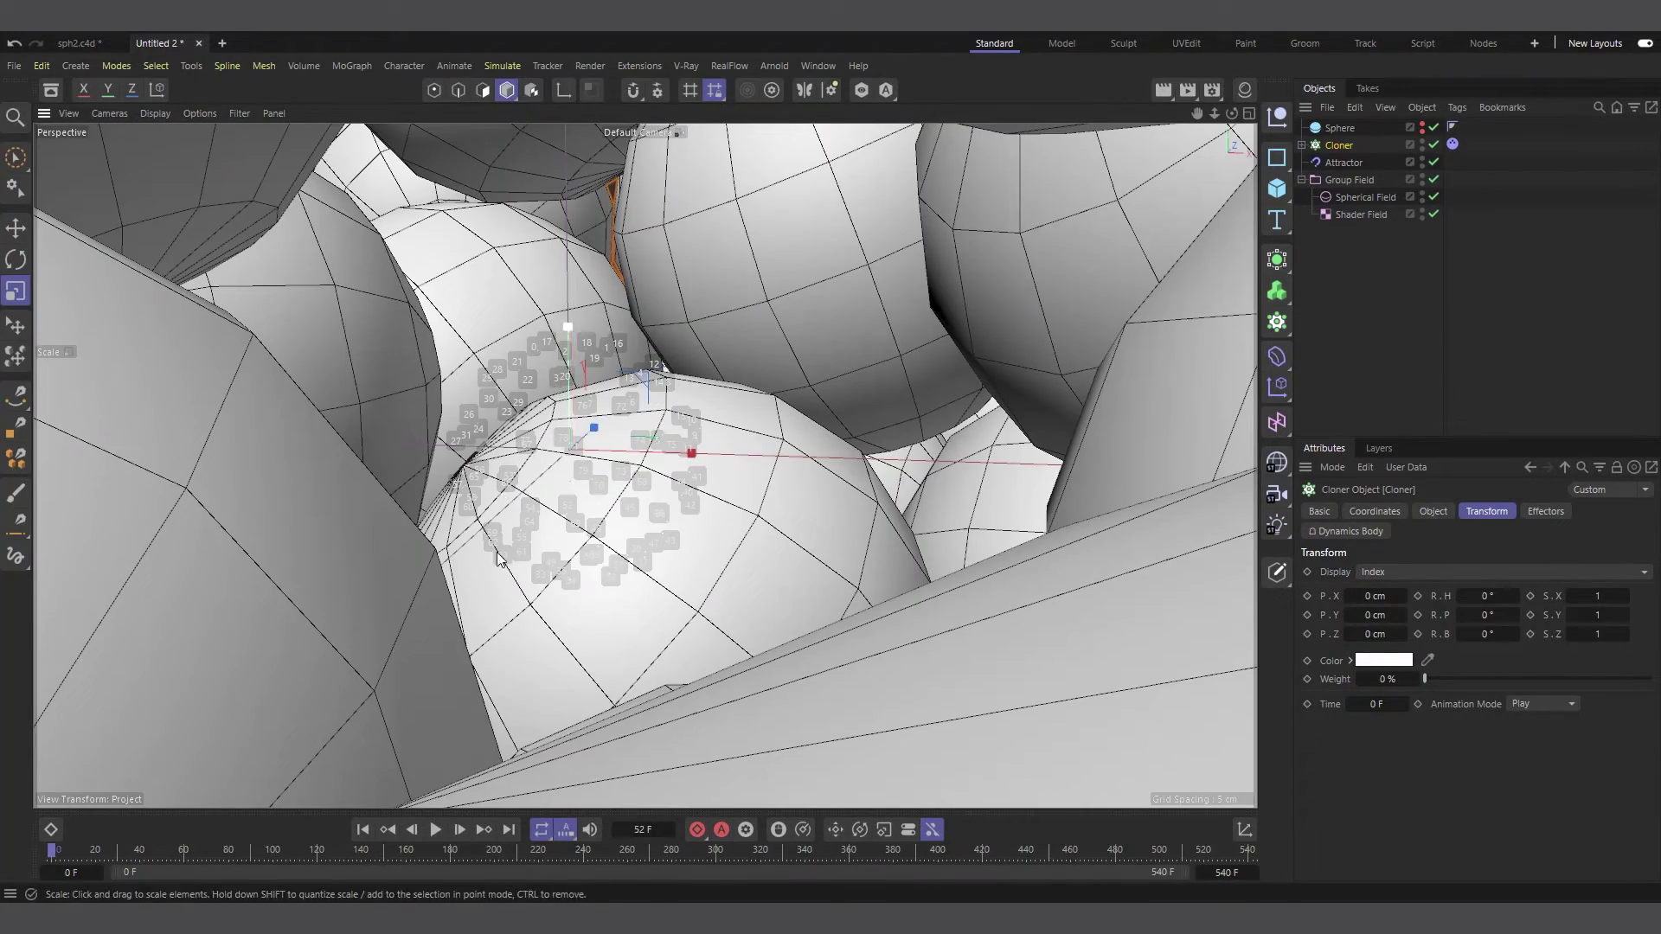
{"action": "scroll", "coordinate": [563, 464], "scroll_direction": "down", "scroll_amount": 3}
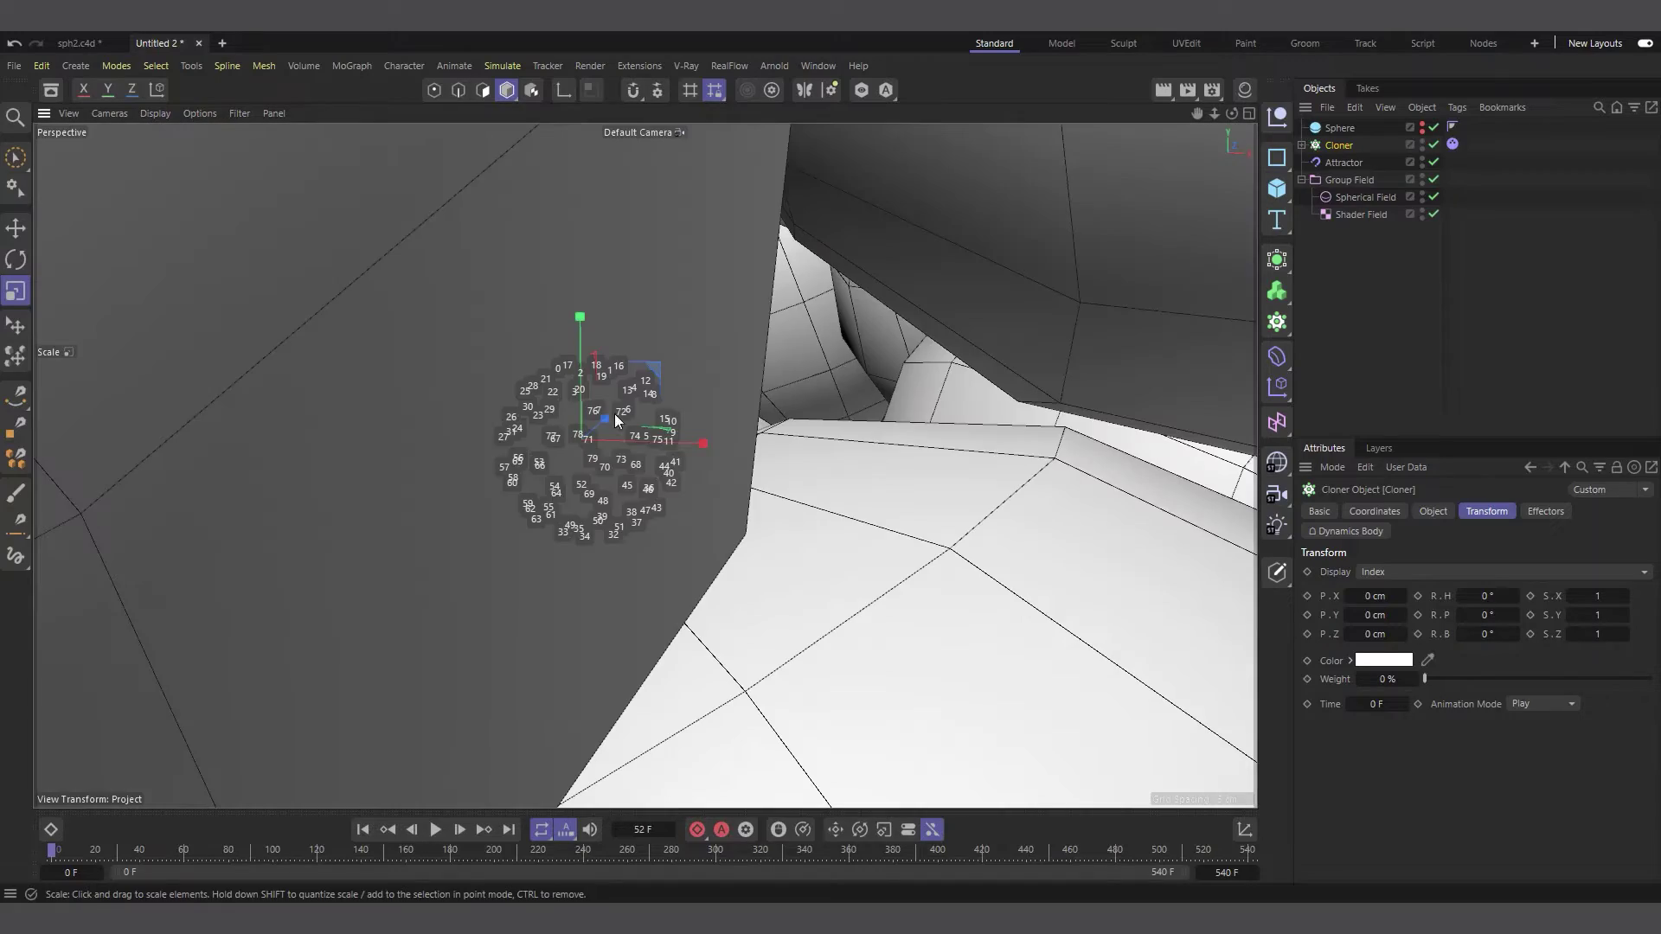
{"action": "scroll", "coordinate": [515, 430], "scroll_direction": "down", "scroll_amount": 10}
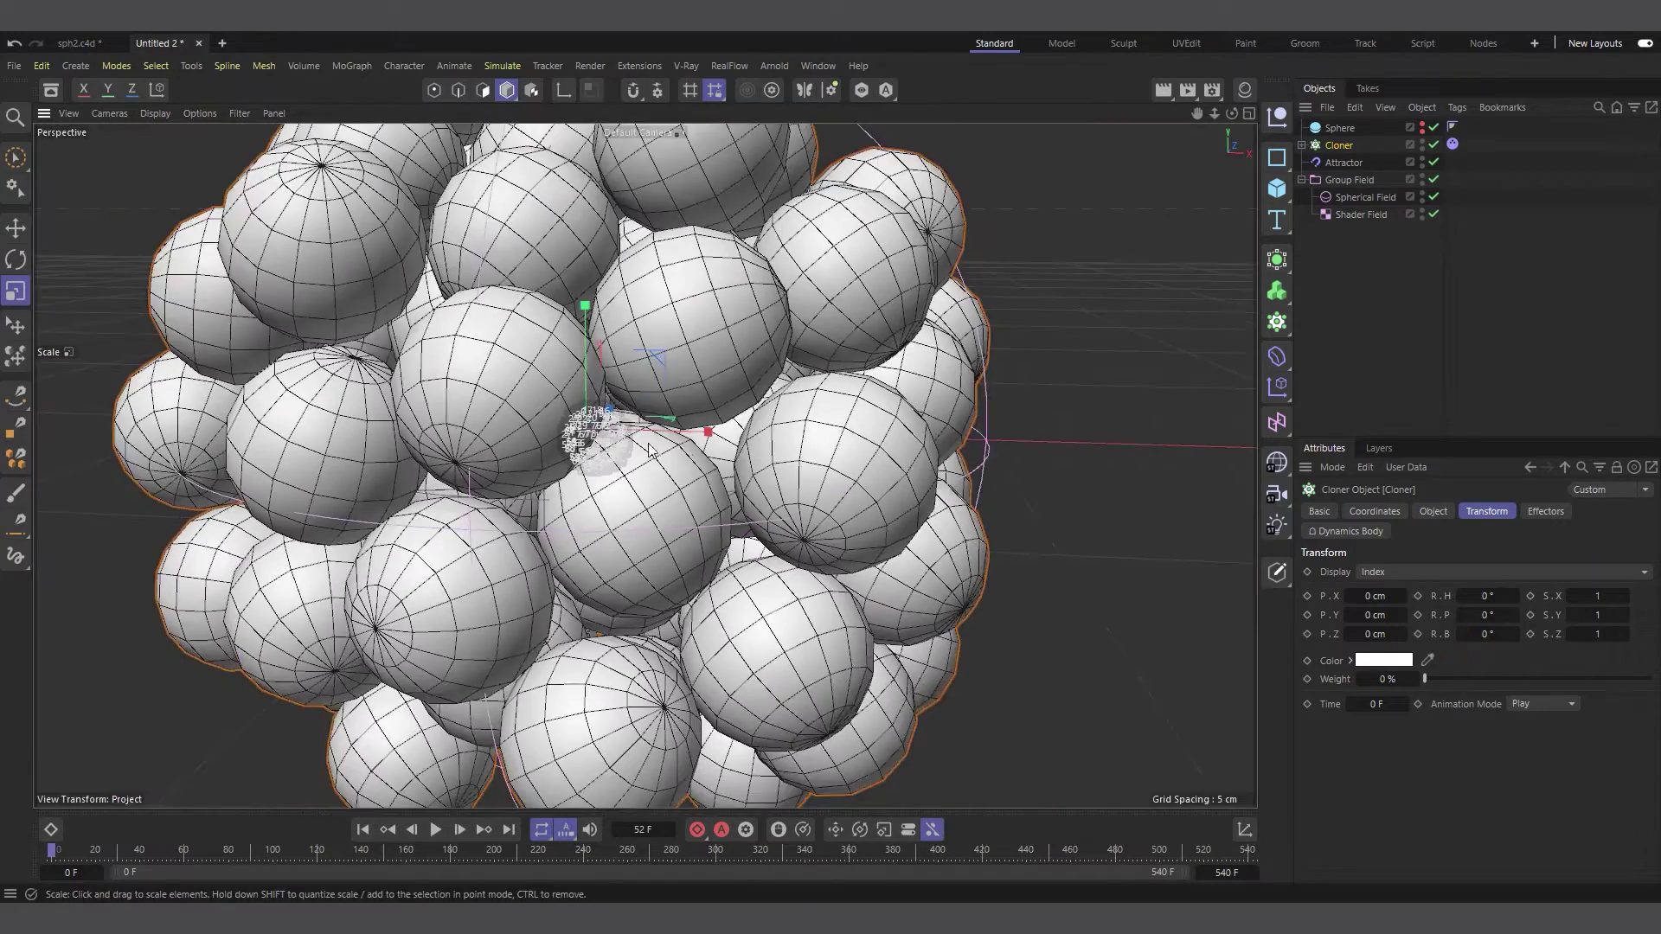
{"action": "scroll", "coordinate": [593, 438], "scroll_direction": "up", "scroll_amount": 2}
{"action": "scroll", "coordinate": [804, 478], "scroll_direction": "down", "scroll_amount": 3}
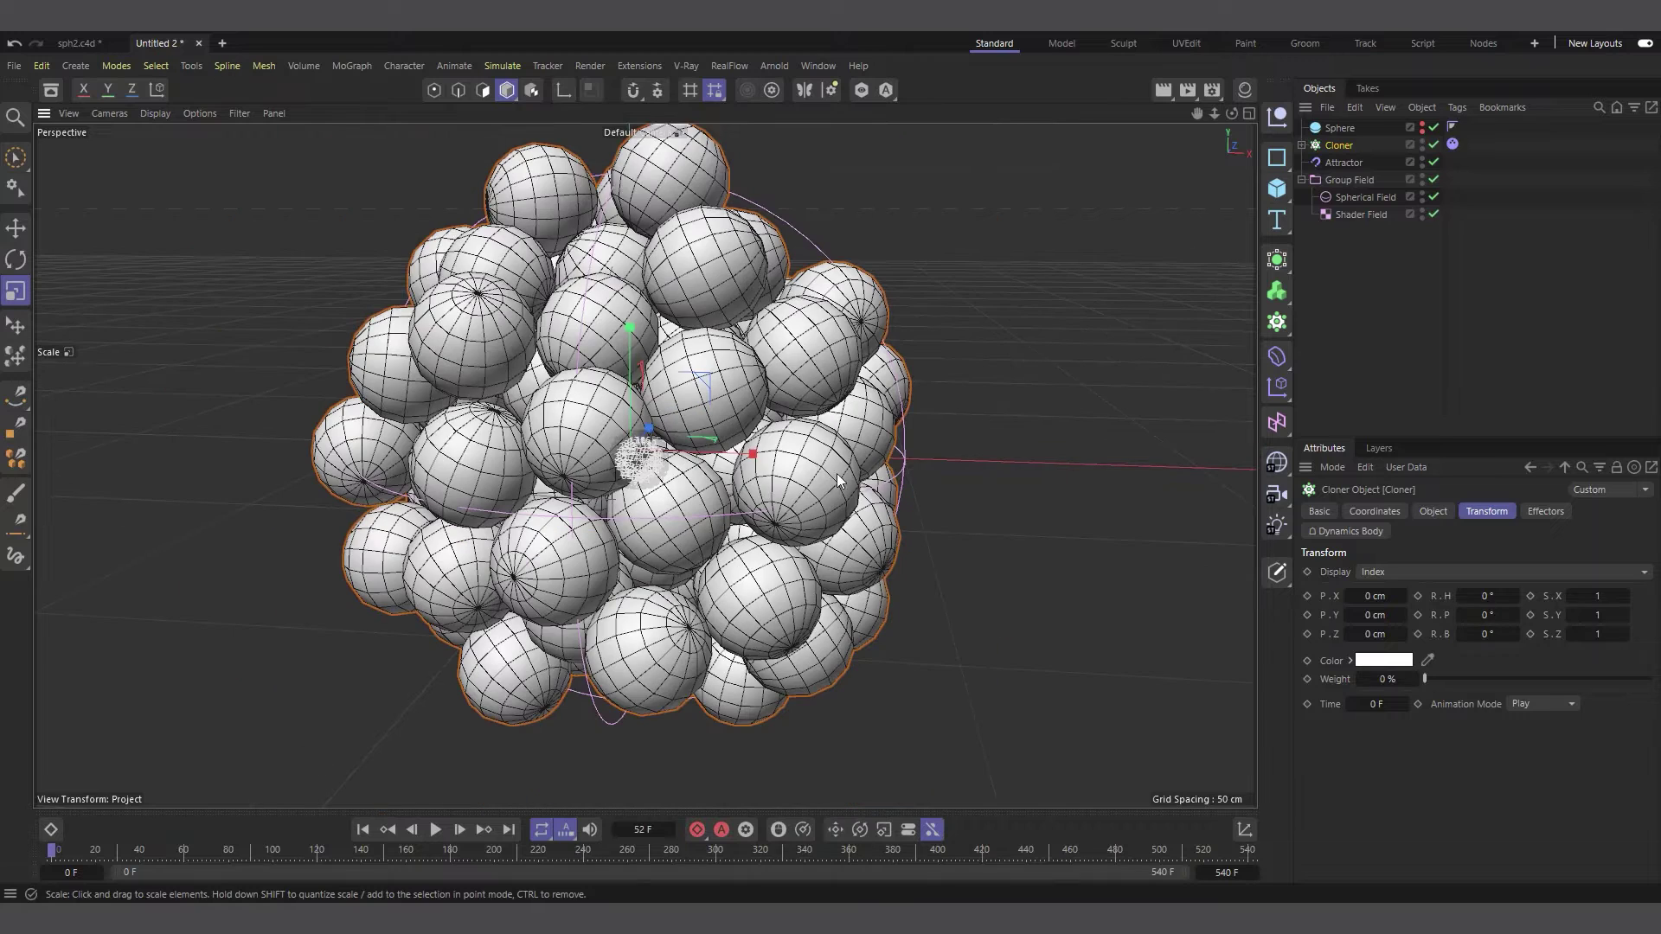
{"action": "scroll", "coordinate": [720, 618], "scroll_direction": "down", "scroll_amount": 2}
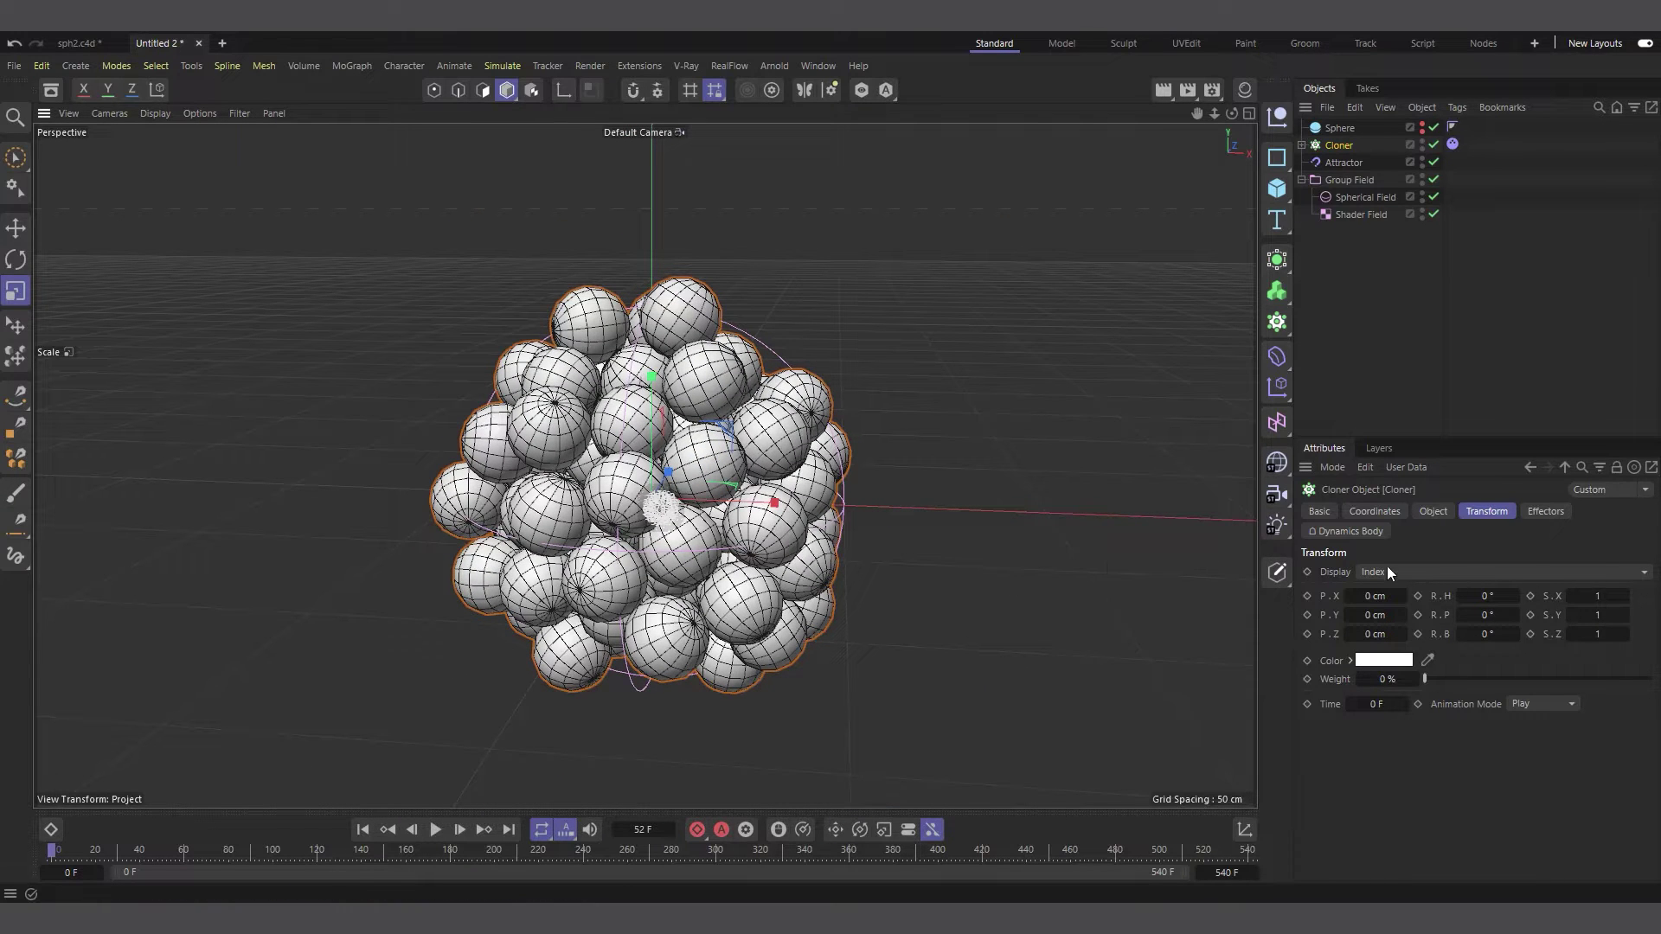
{"action": "left_click", "coordinate": [1429, 571]}
{"action": "left_click", "coordinate": [1423, 590]}
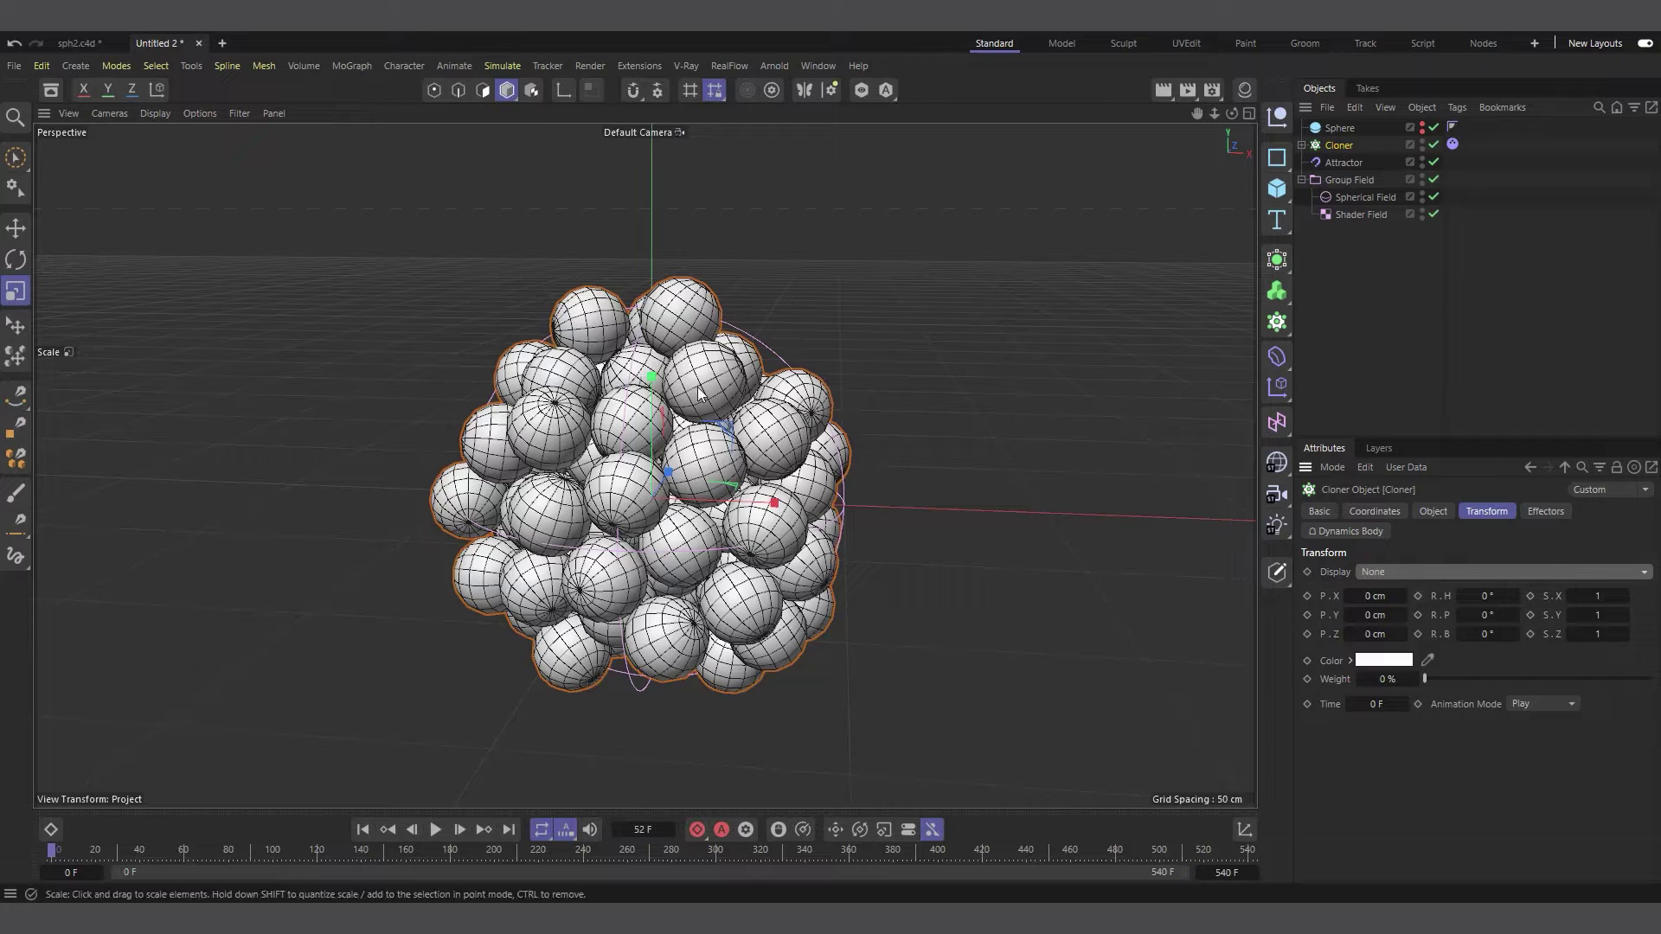
Add a MoGraph Matrix object to the scene and set its mode to Object.
{"action": "scroll", "coordinate": [782, 577], "scroll_direction": "down", "scroll_amount": 2}
{"action": "scroll", "coordinate": [751, 495], "scroll_direction": "up", "scroll_amount": 1}
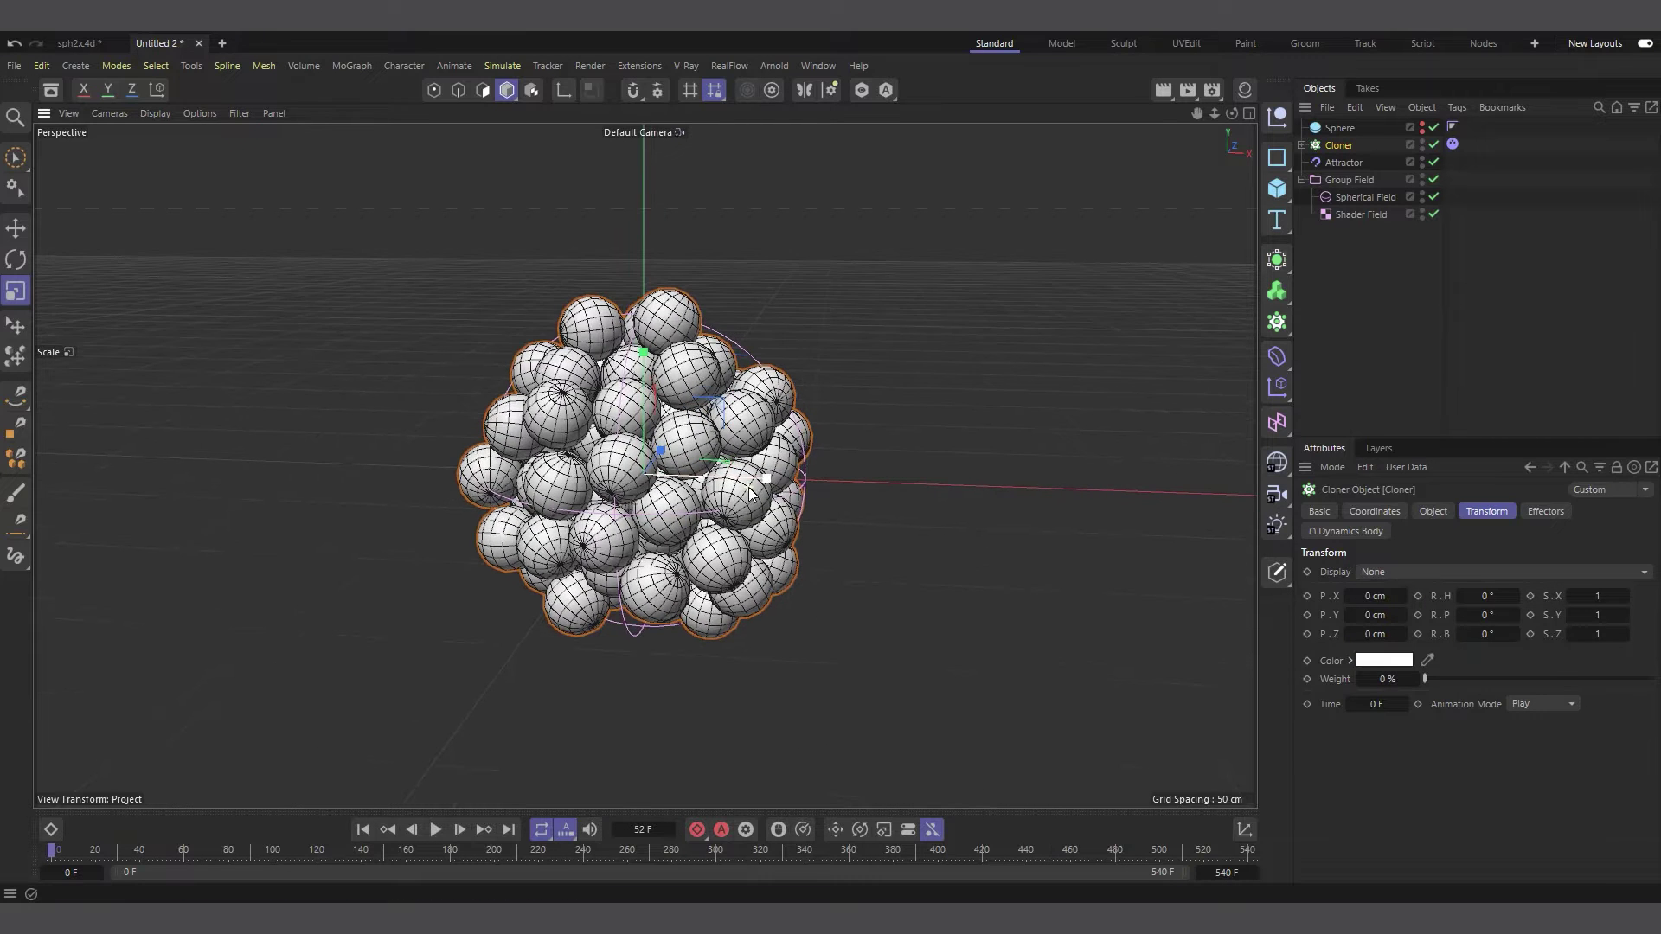
{"action": "left_click", "coordinate": [1277, 321]}
{"action": "left_click", "coordinate": [1334, 386]}
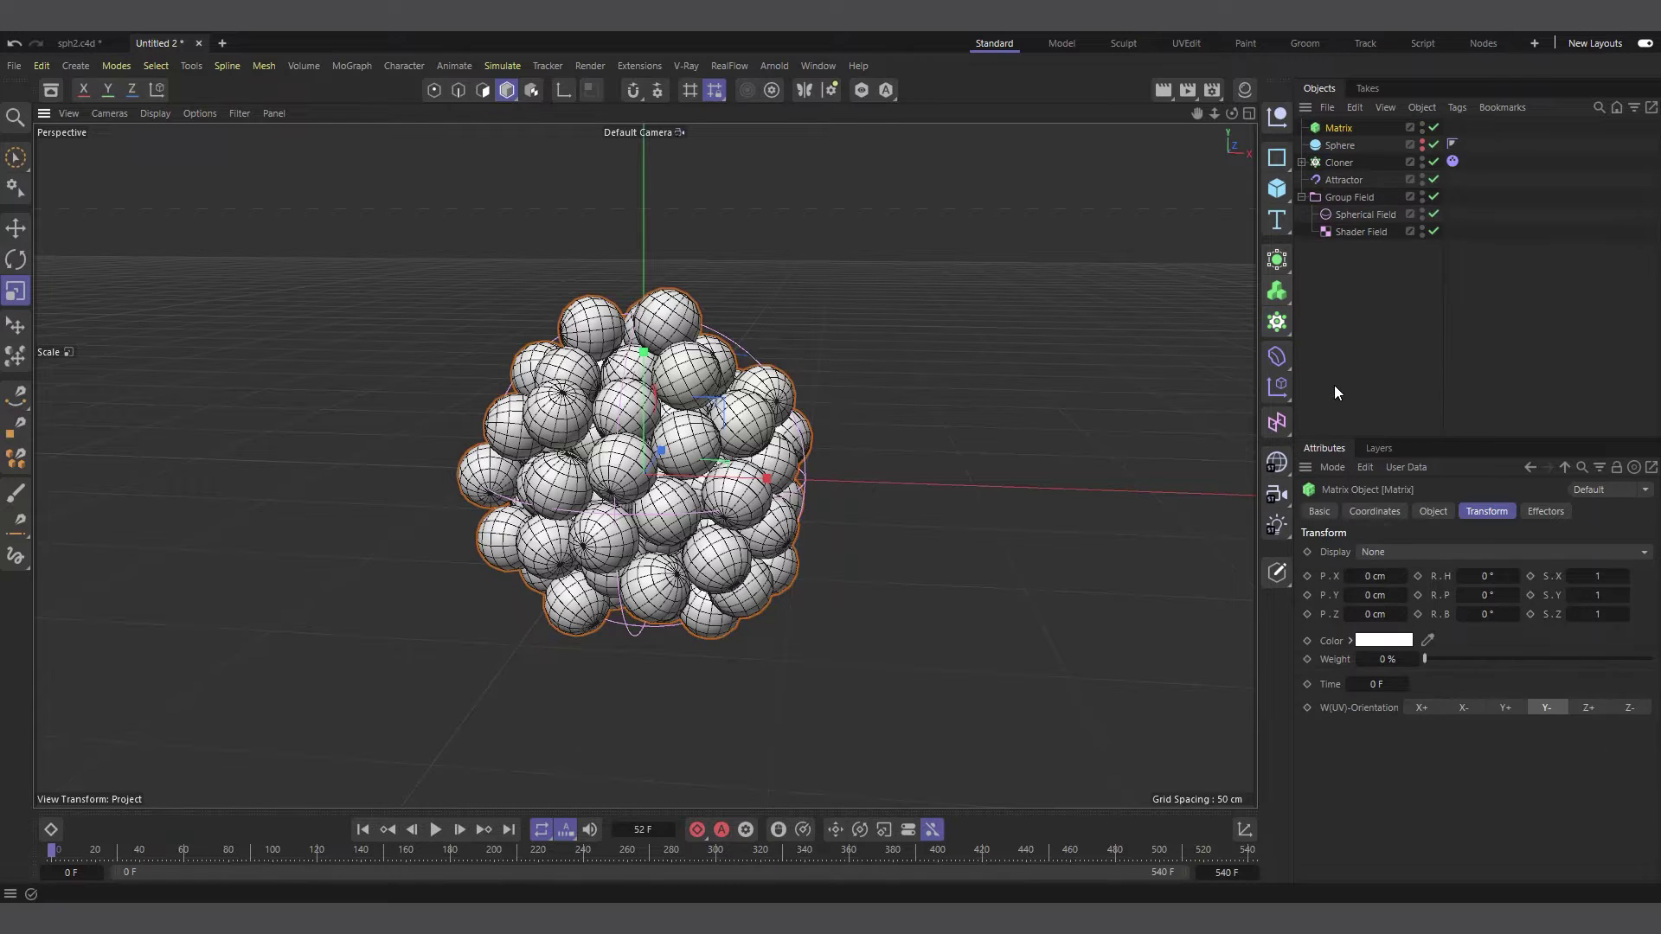
{"action": "left_click", "coordinate": [1431, 512]}
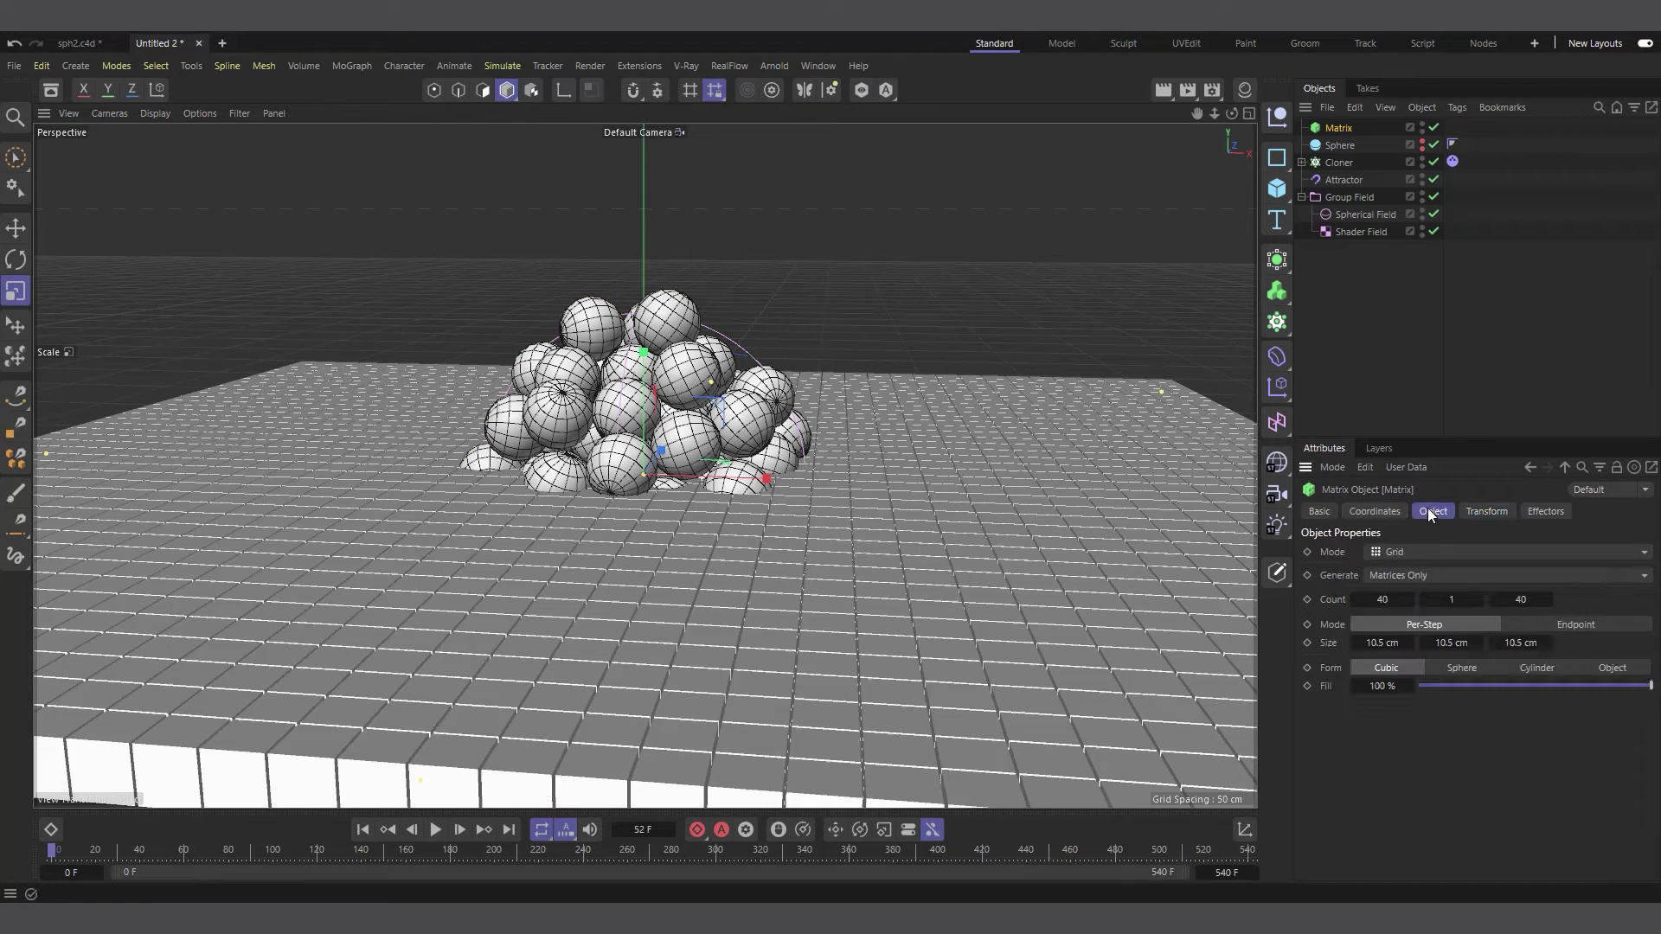
{"action": "left_click", "coordinate": [1402, 550]}
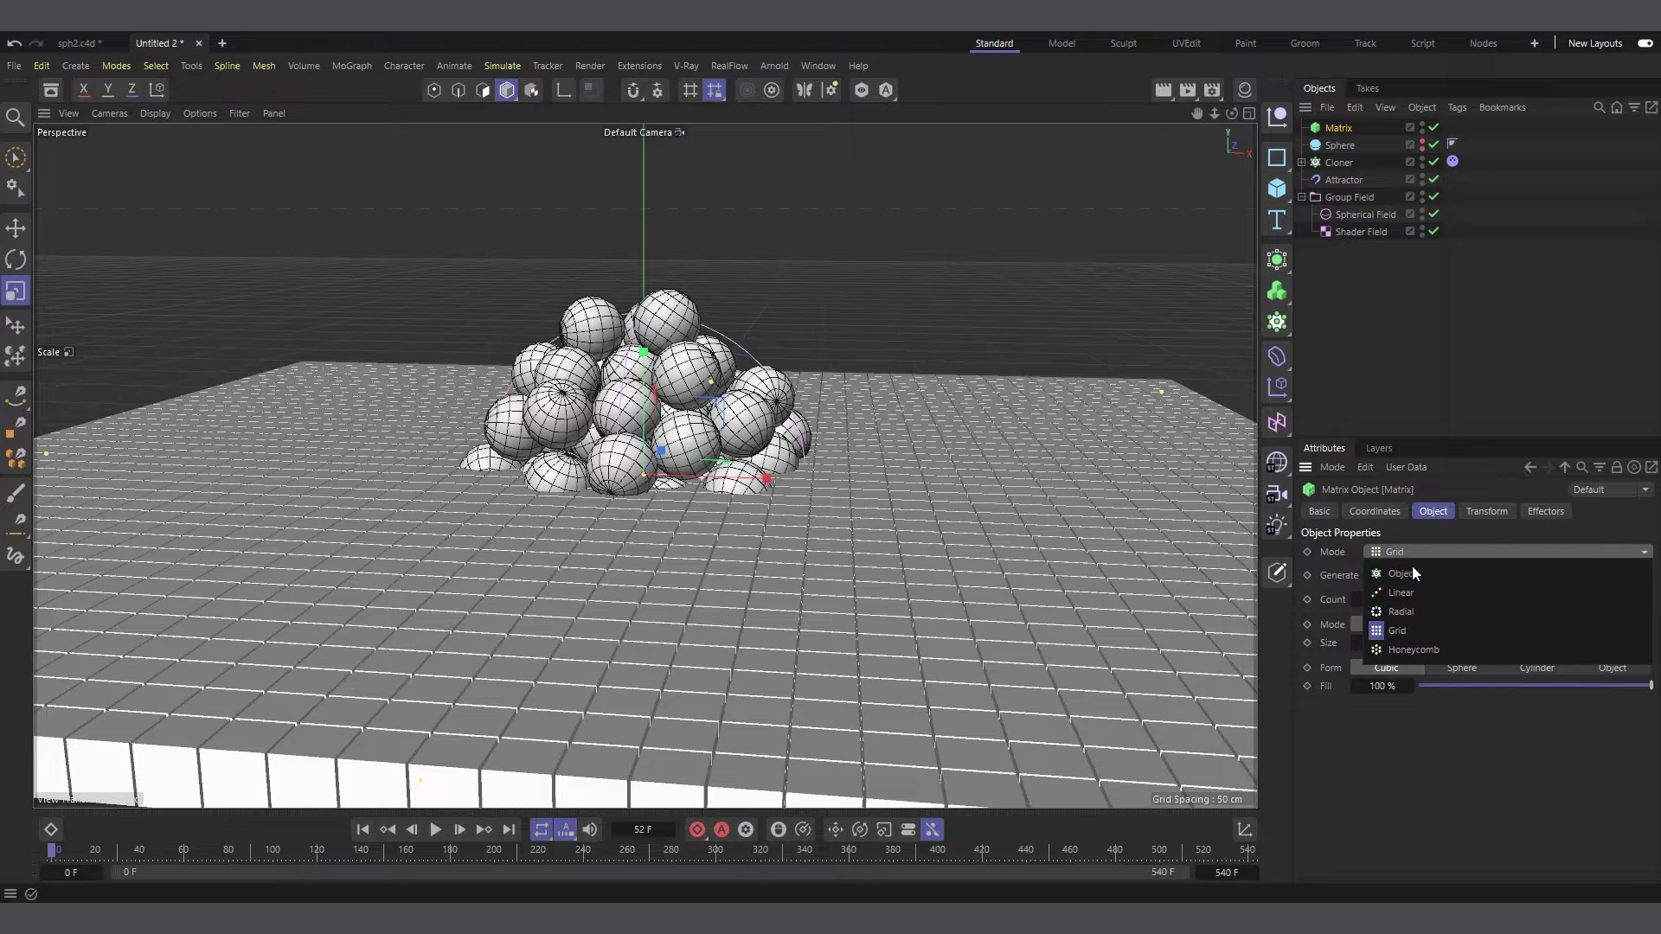
{"action": "left_click", "coordinate": [1415, 574]}
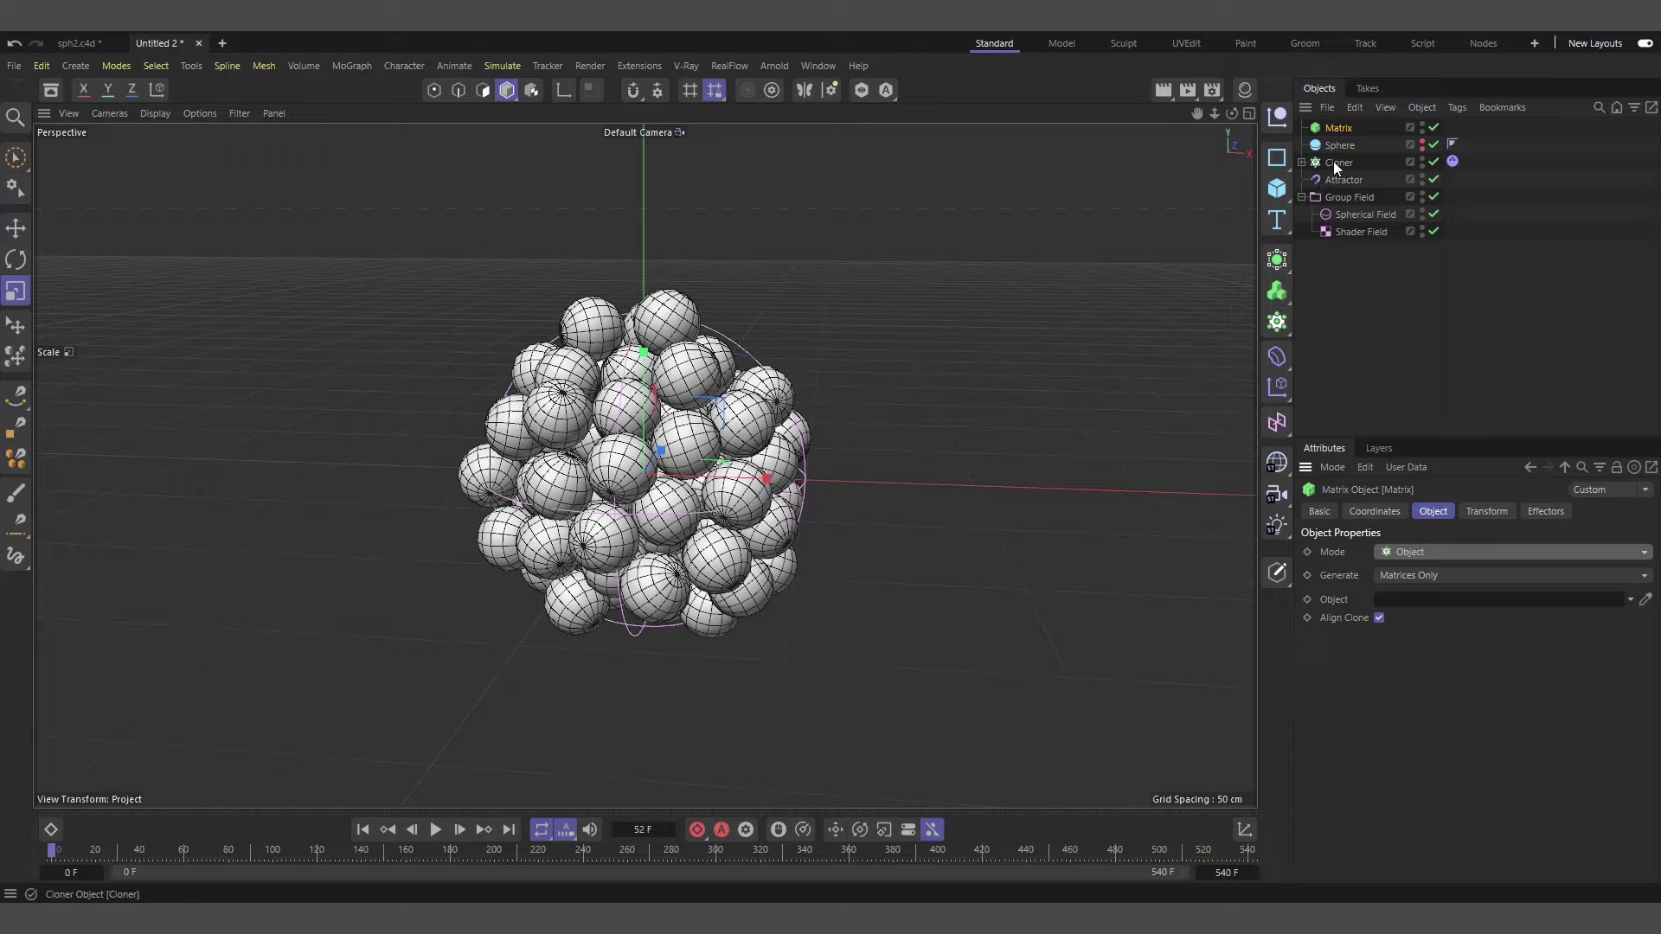
Assign the Cloner as the Matrix's source object and set its distribution to Axis.
{"action": "left_click_drag", "start_coordinate": [1332, 162], "coordinate": [1424, 529]}
{"action": "left_click_drag", "start_coordinate": [1416, 614], "coordinate": [1454, 600]}
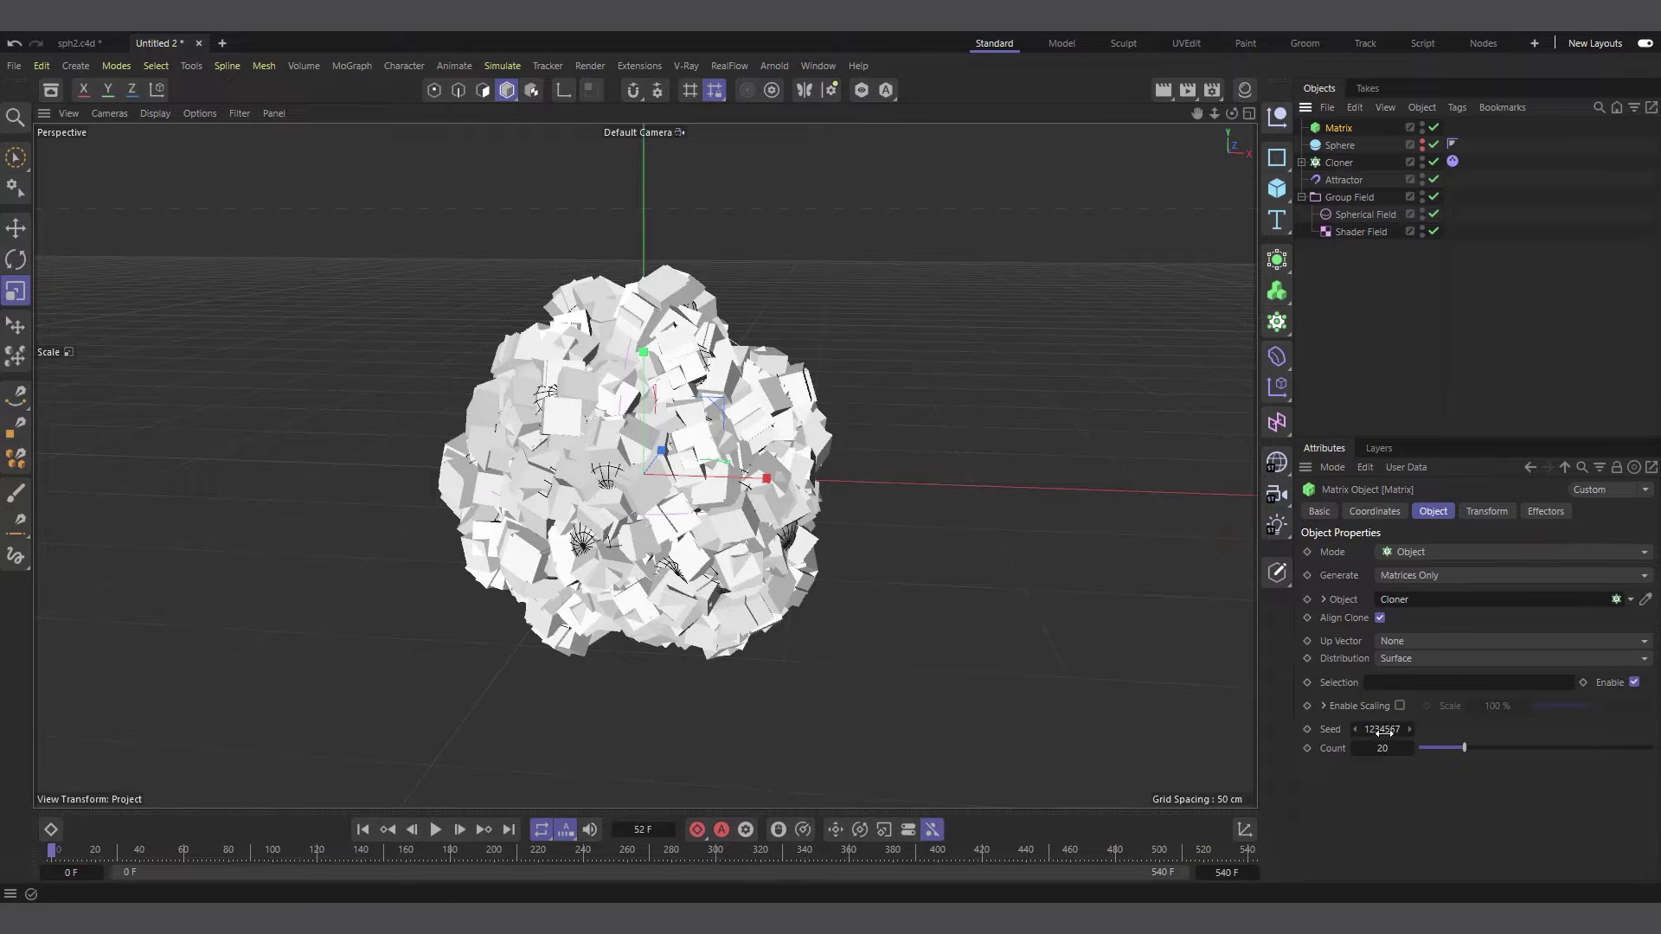
{"action": "left_click", "coordinate": [1438, 658]}
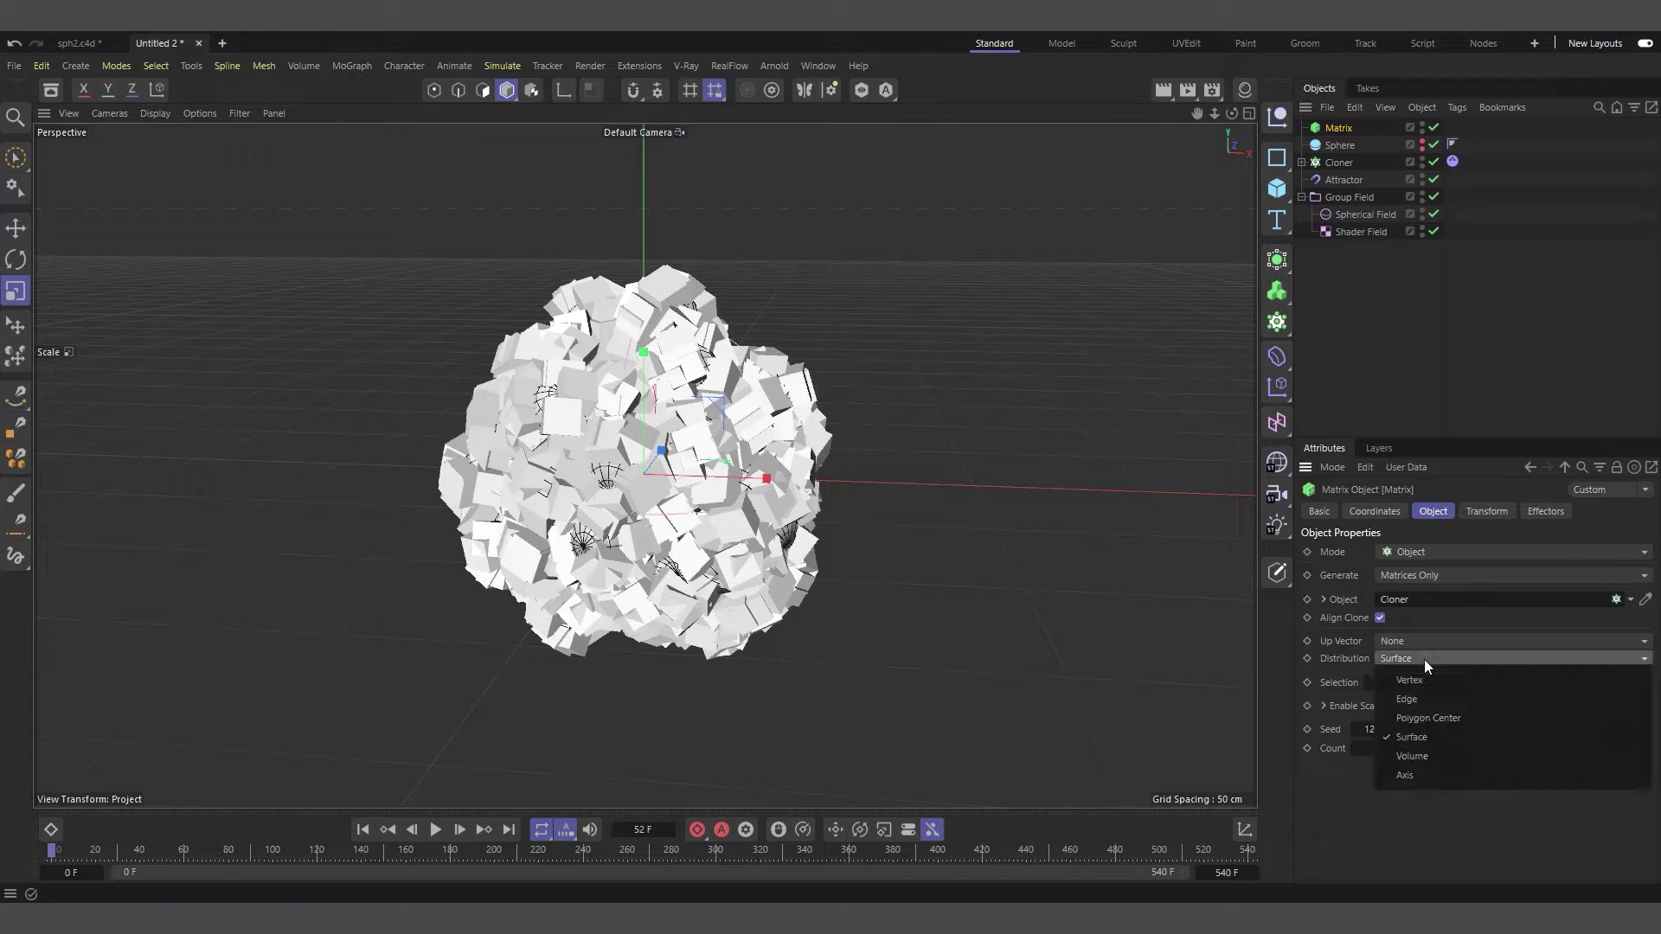
{"action": "left_click", "coordinate": [1429, 776]}
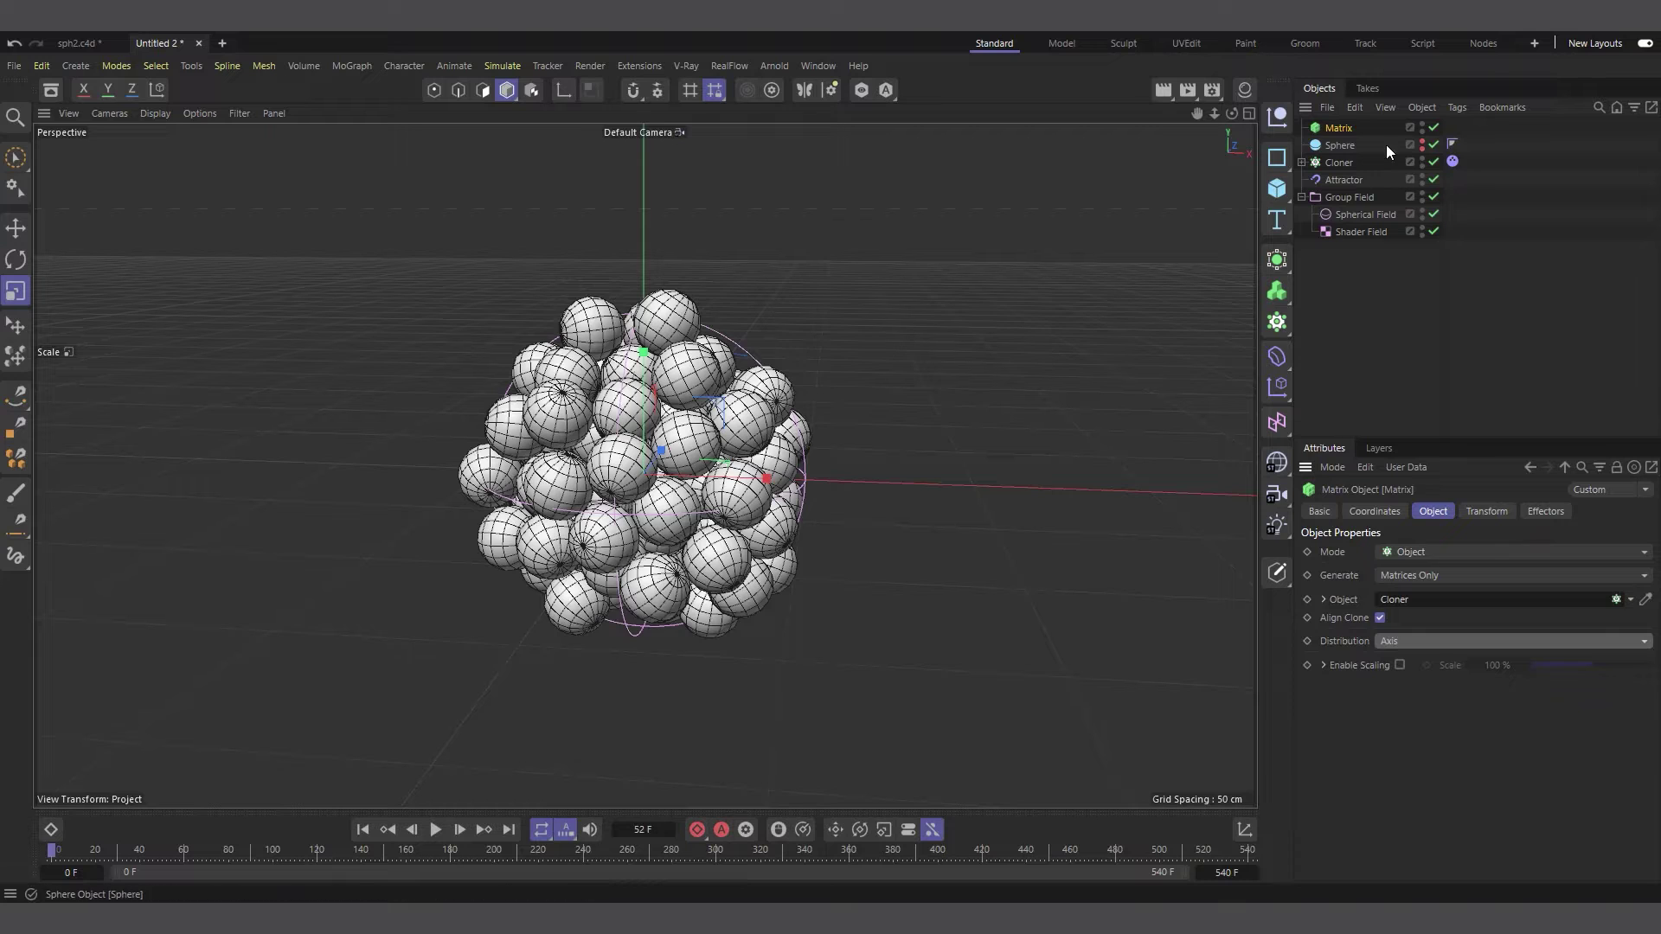
Set the Matrix's transform display to Index so the numbers show on the spheres.
{"action": "scroll", "coordinate": [699, 468], "scroll_direction": "up", "scroll_amount": 3}
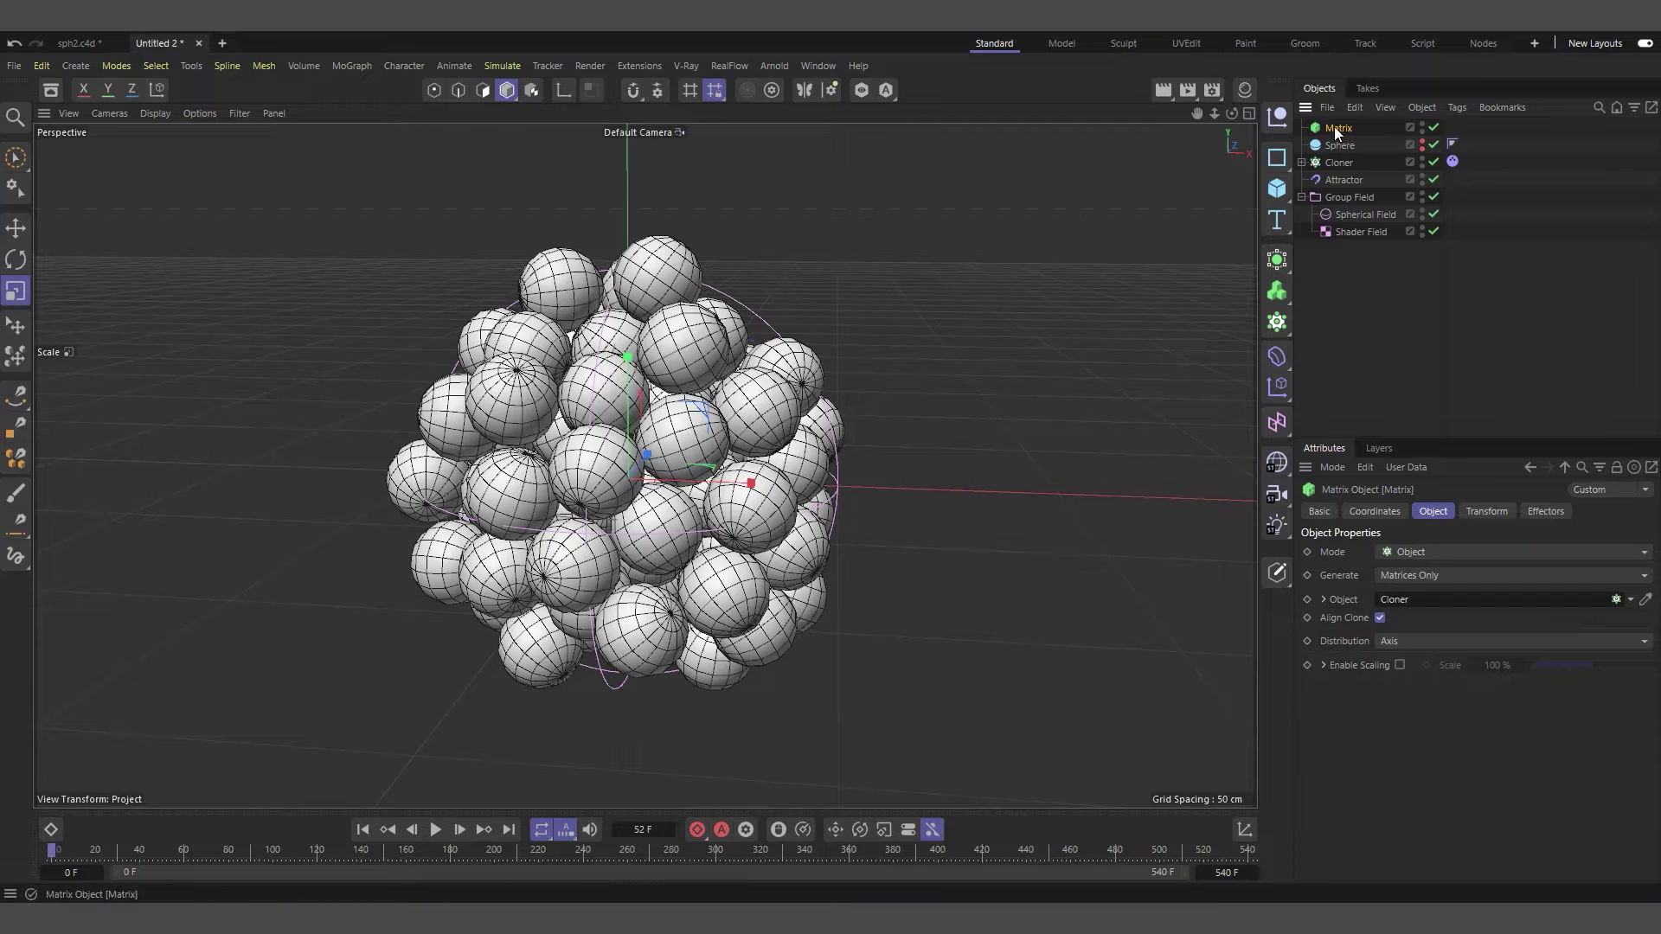
{"action": "left_click", "coordinate": [1481, 511]}
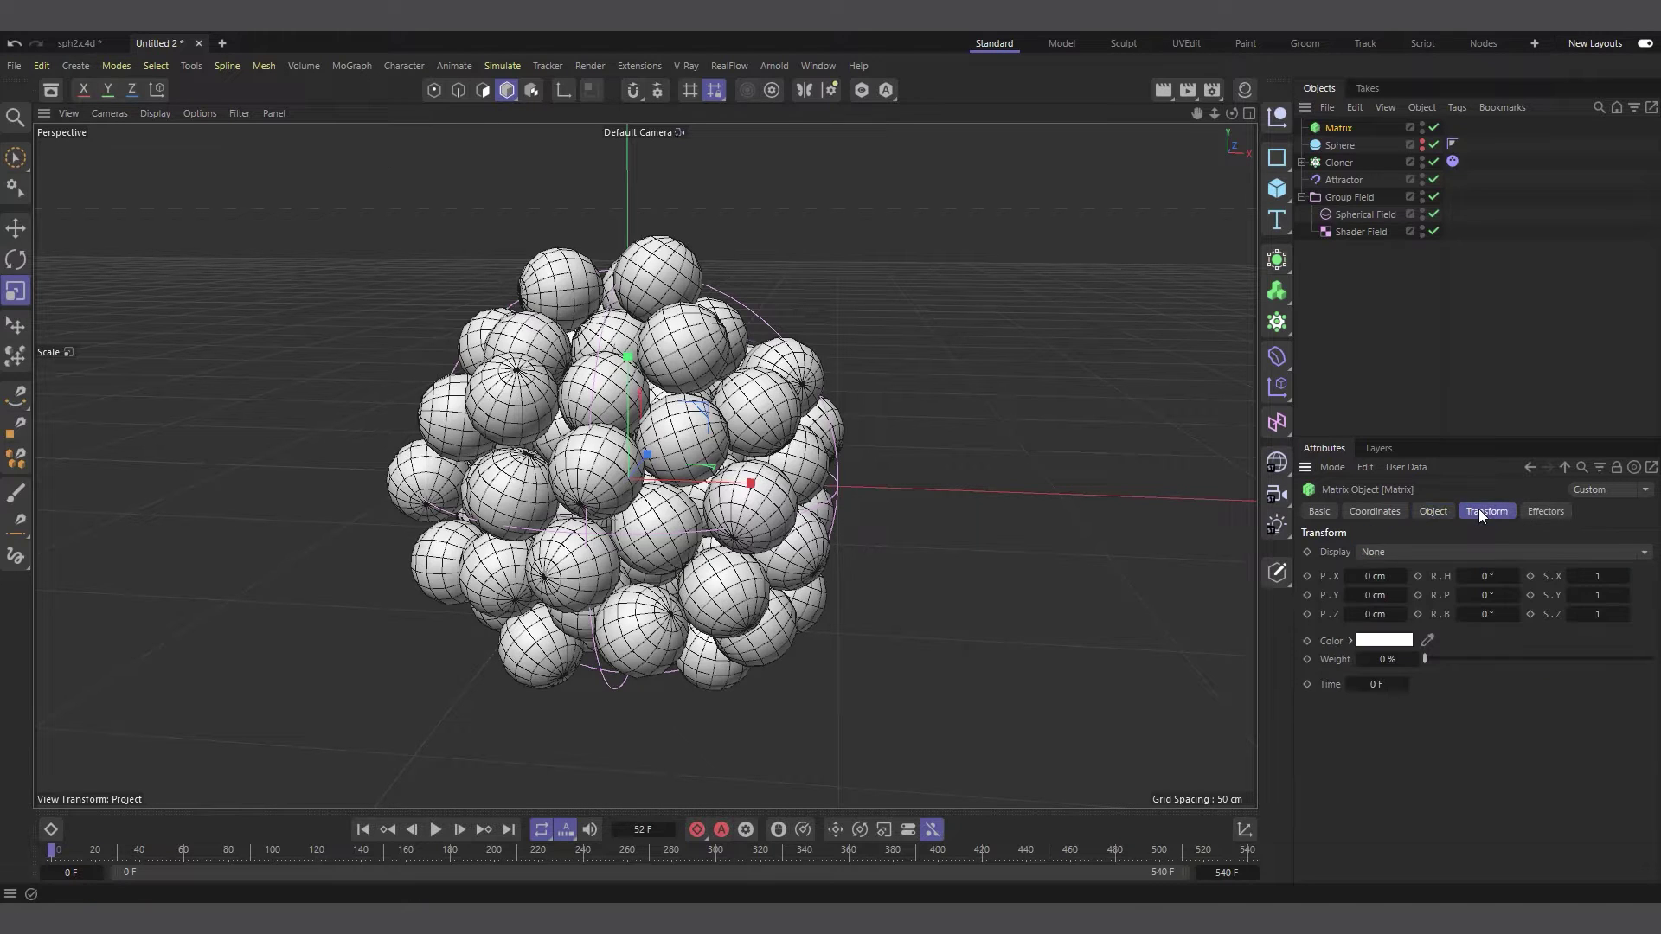
{"action": "left_click", "coordinate": [1425, 552]}
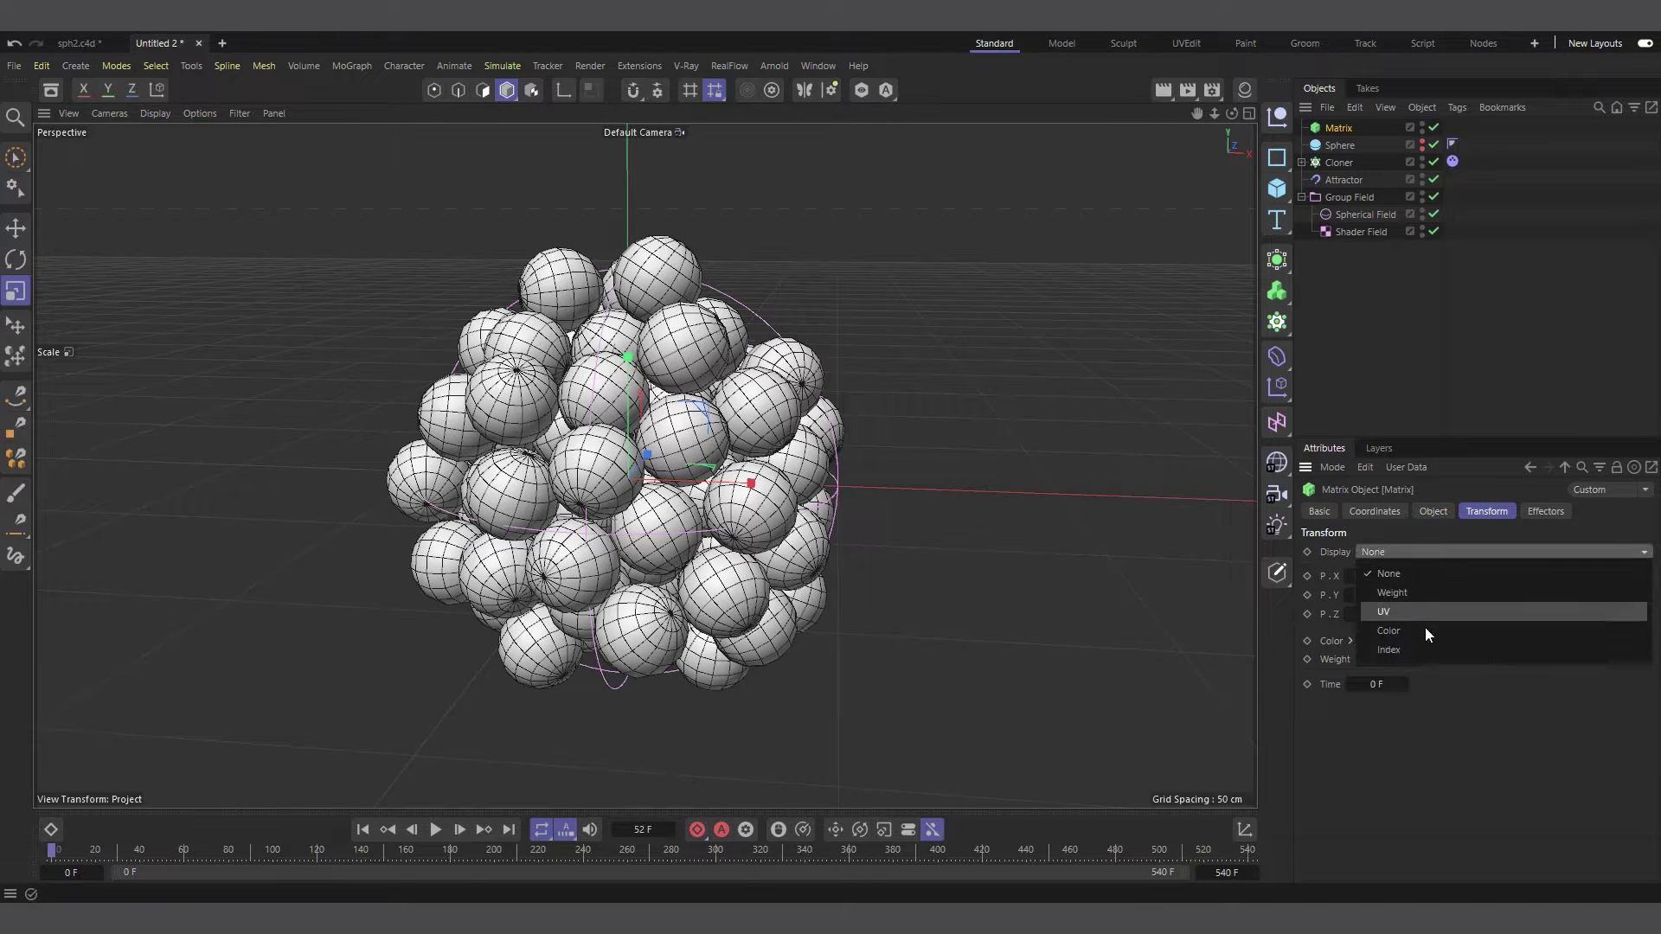
{"action": "left_click", "coordinate": [1428, 649]}
{"action": "scroll", "coordinate": [597, 426], "scroll_direction": "up", "scroll_amount": 7}
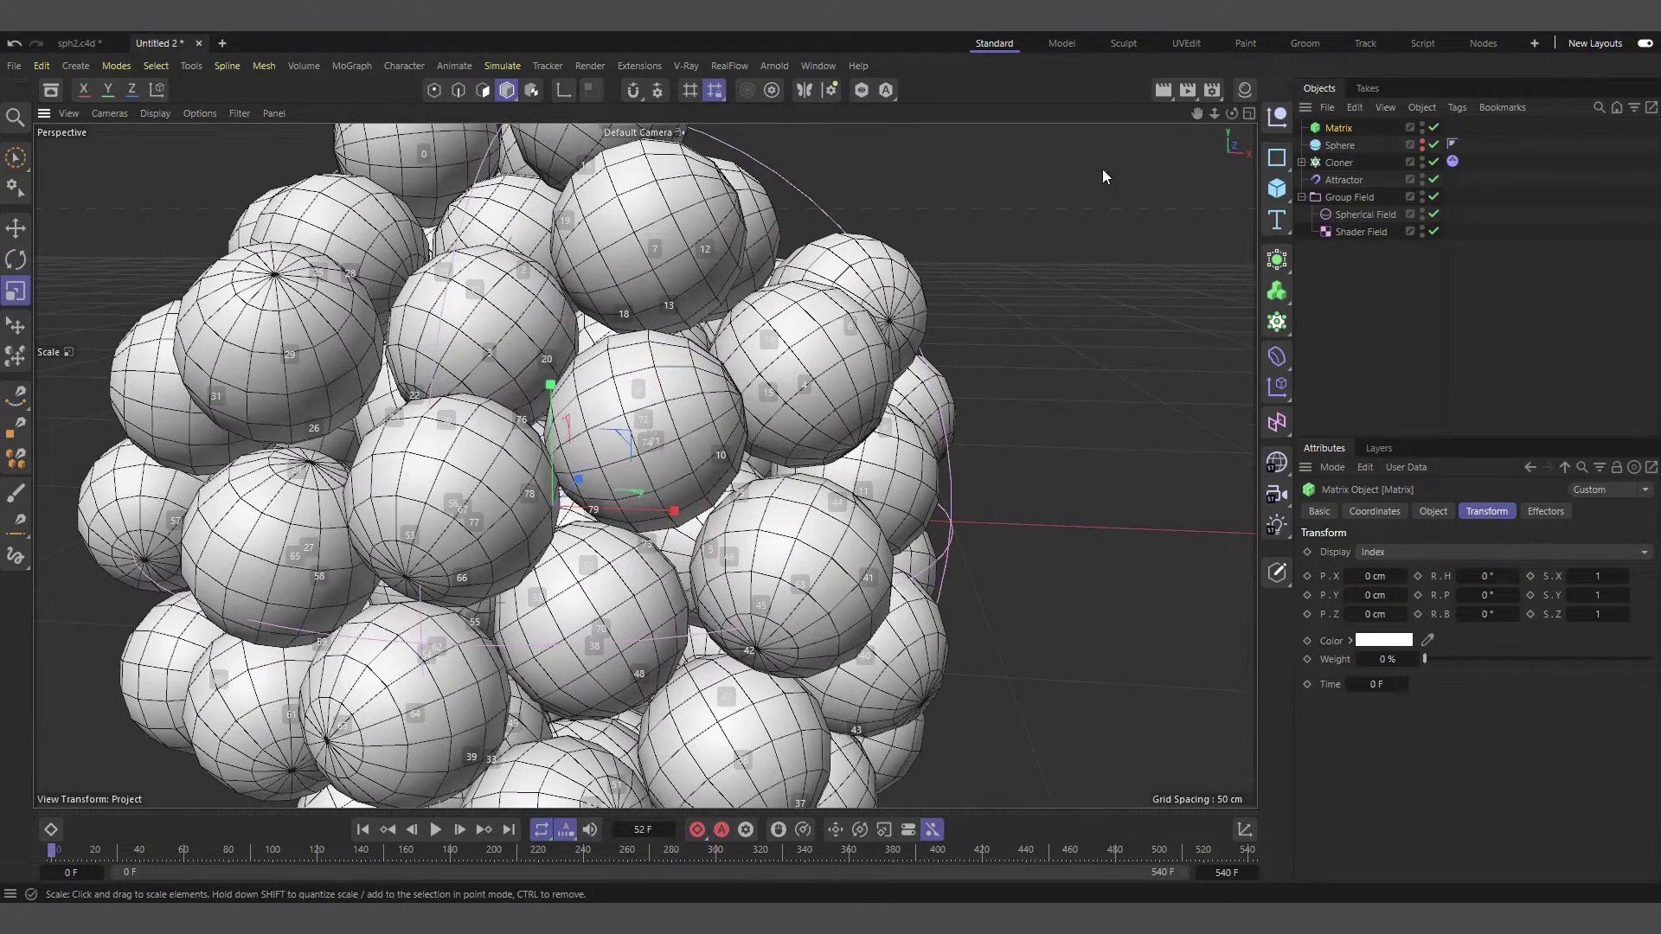
Examine the numbered spheres from several angles and review the Attractor's field settings.
{"action": "left_click_drag", "start_coordinate": [1233, 114], "coordinate": [1285, 115]}
{"action": "scroll", "coordinate": [856, 537], "scroll_direction": "down", "scroll_amount": 3}
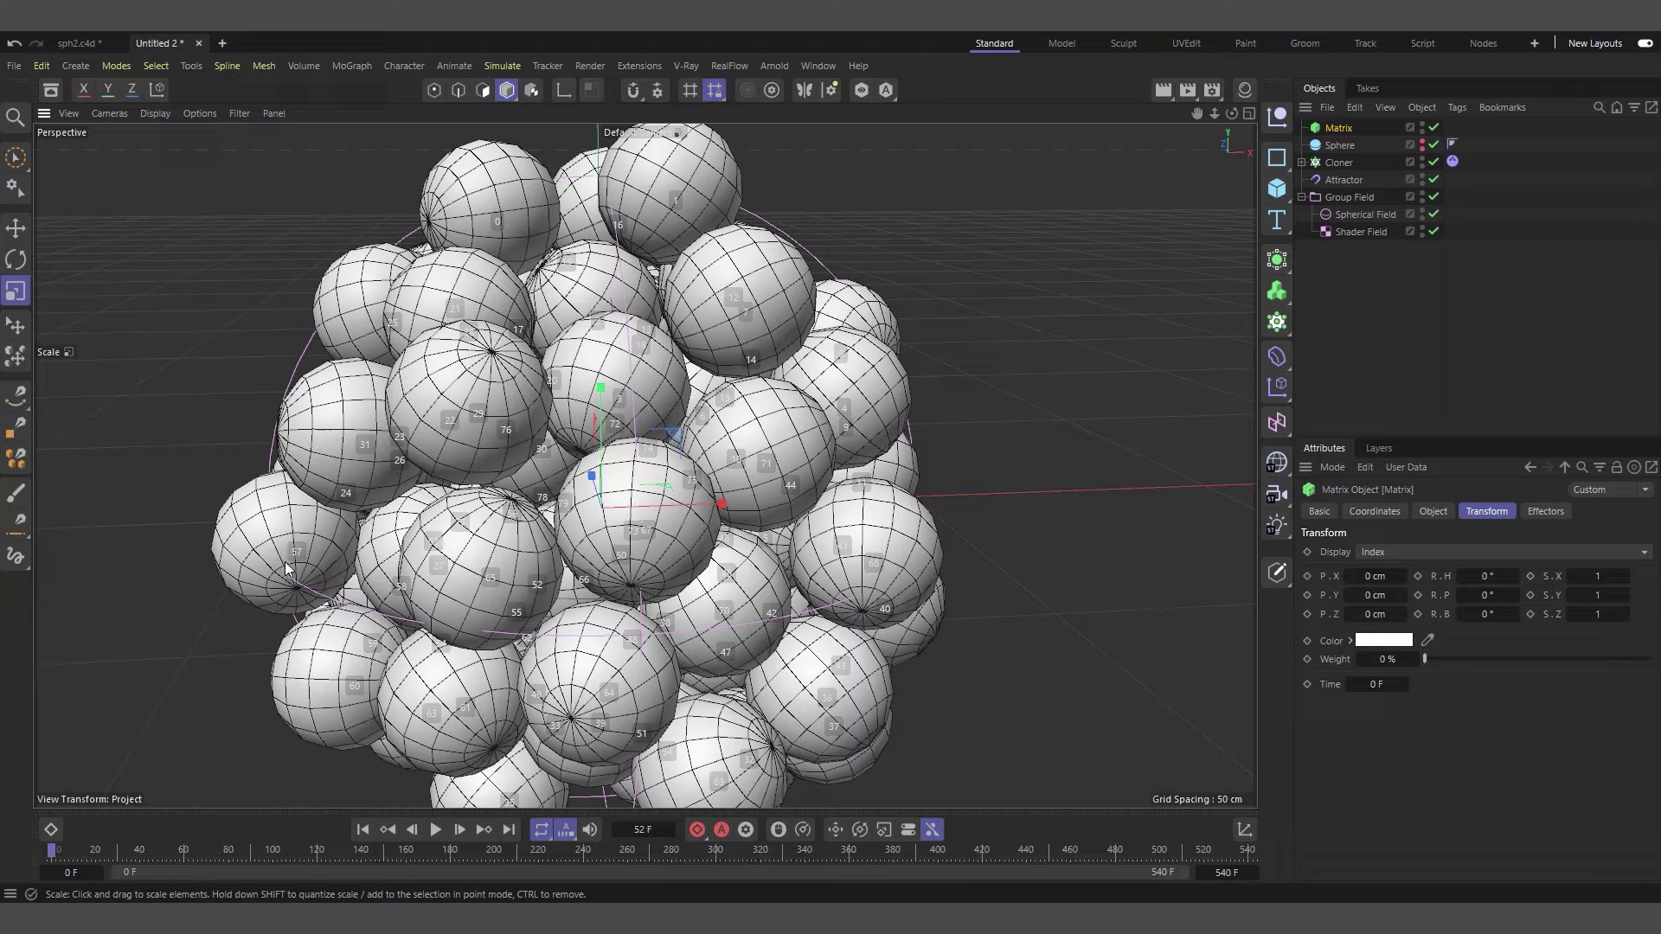
{"action": "scroll", "coordinate": [599, 414], "scroll_direction": "down", "scroll_amount": 2}
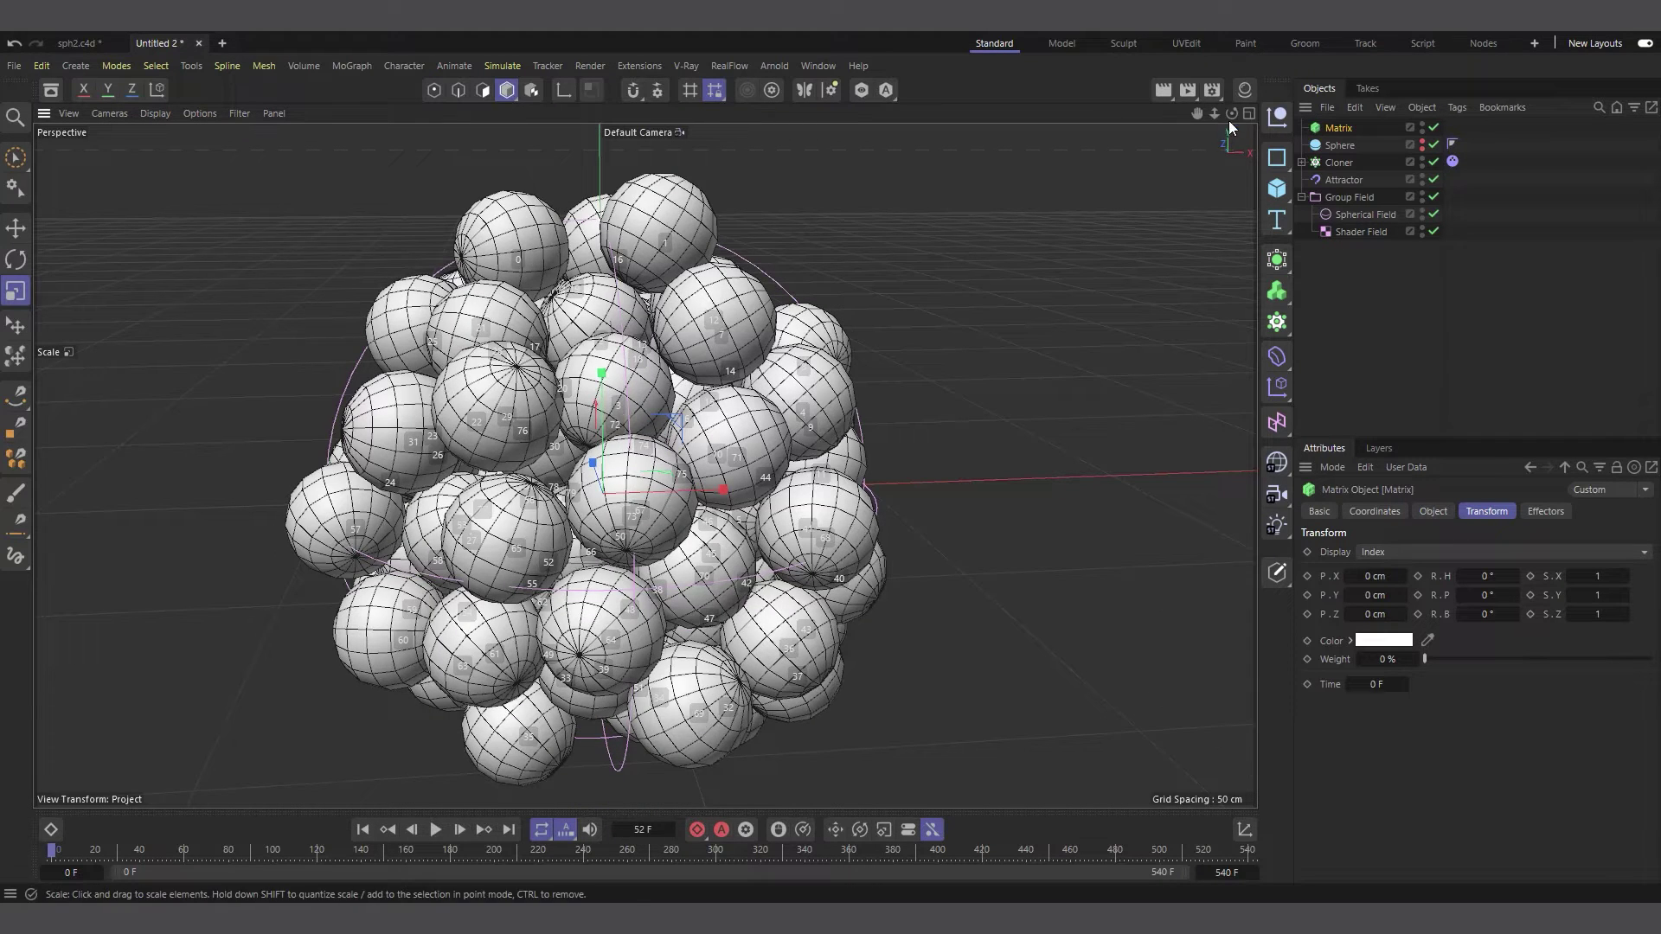
{"action": "scroll", "coordinate": [688, 417], "scroll_direction": "down", "scroll_amount": 4}
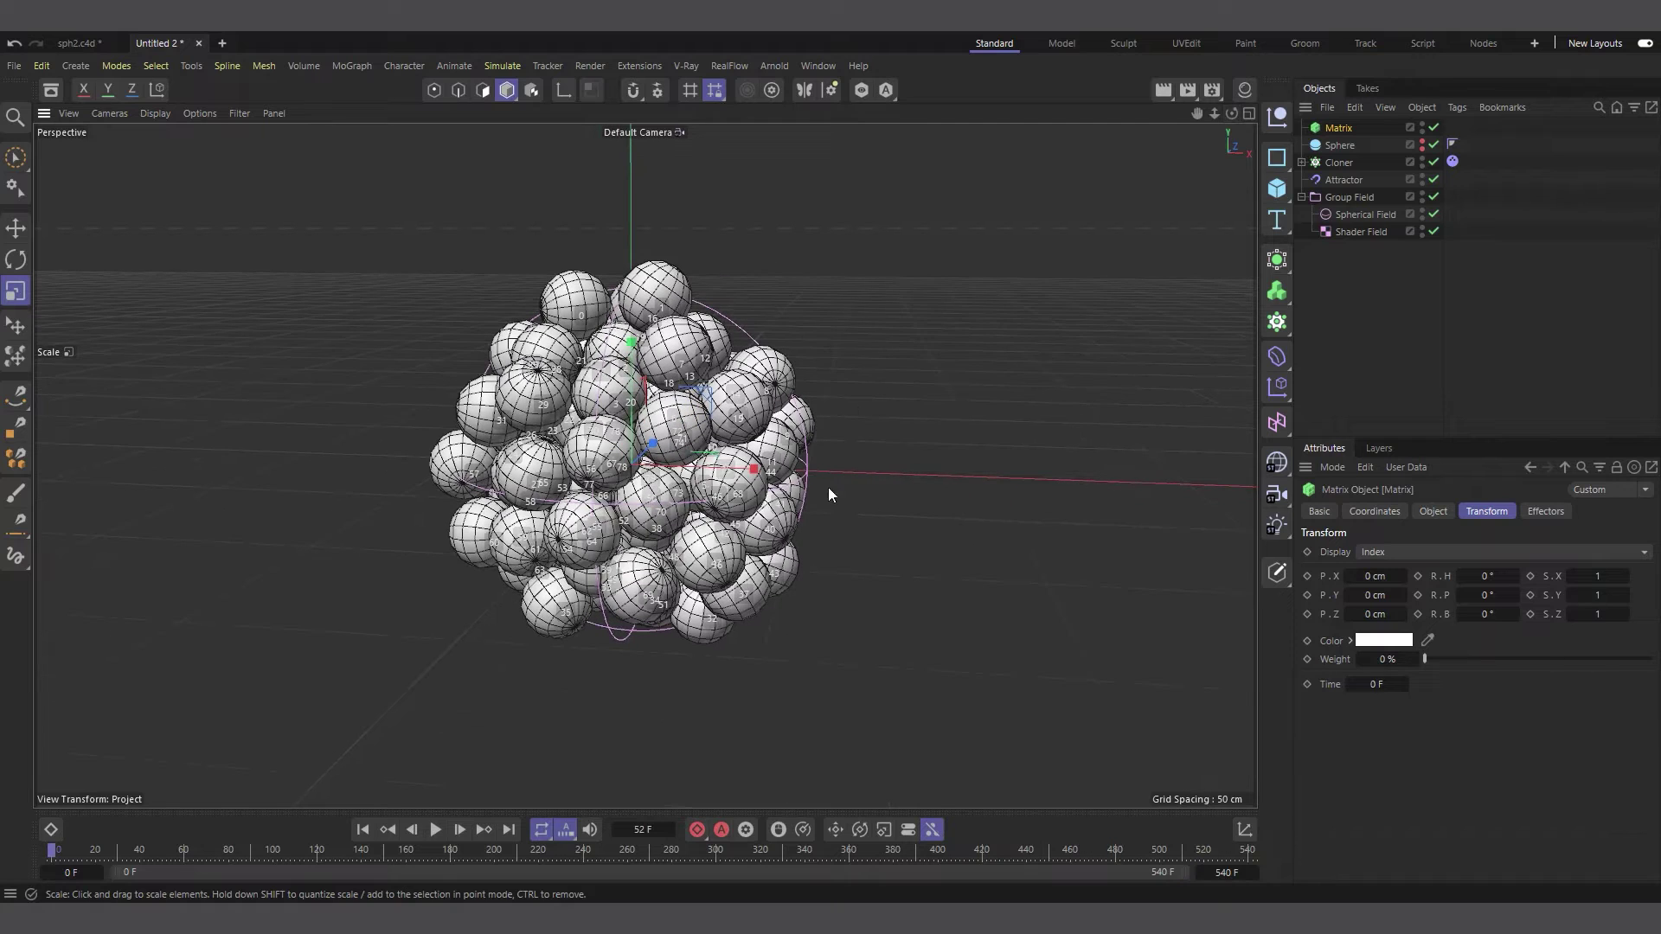
{"action": "left_click_drag", "start_coordinate": [1234, 114], "coordinate": [1259, 124]}
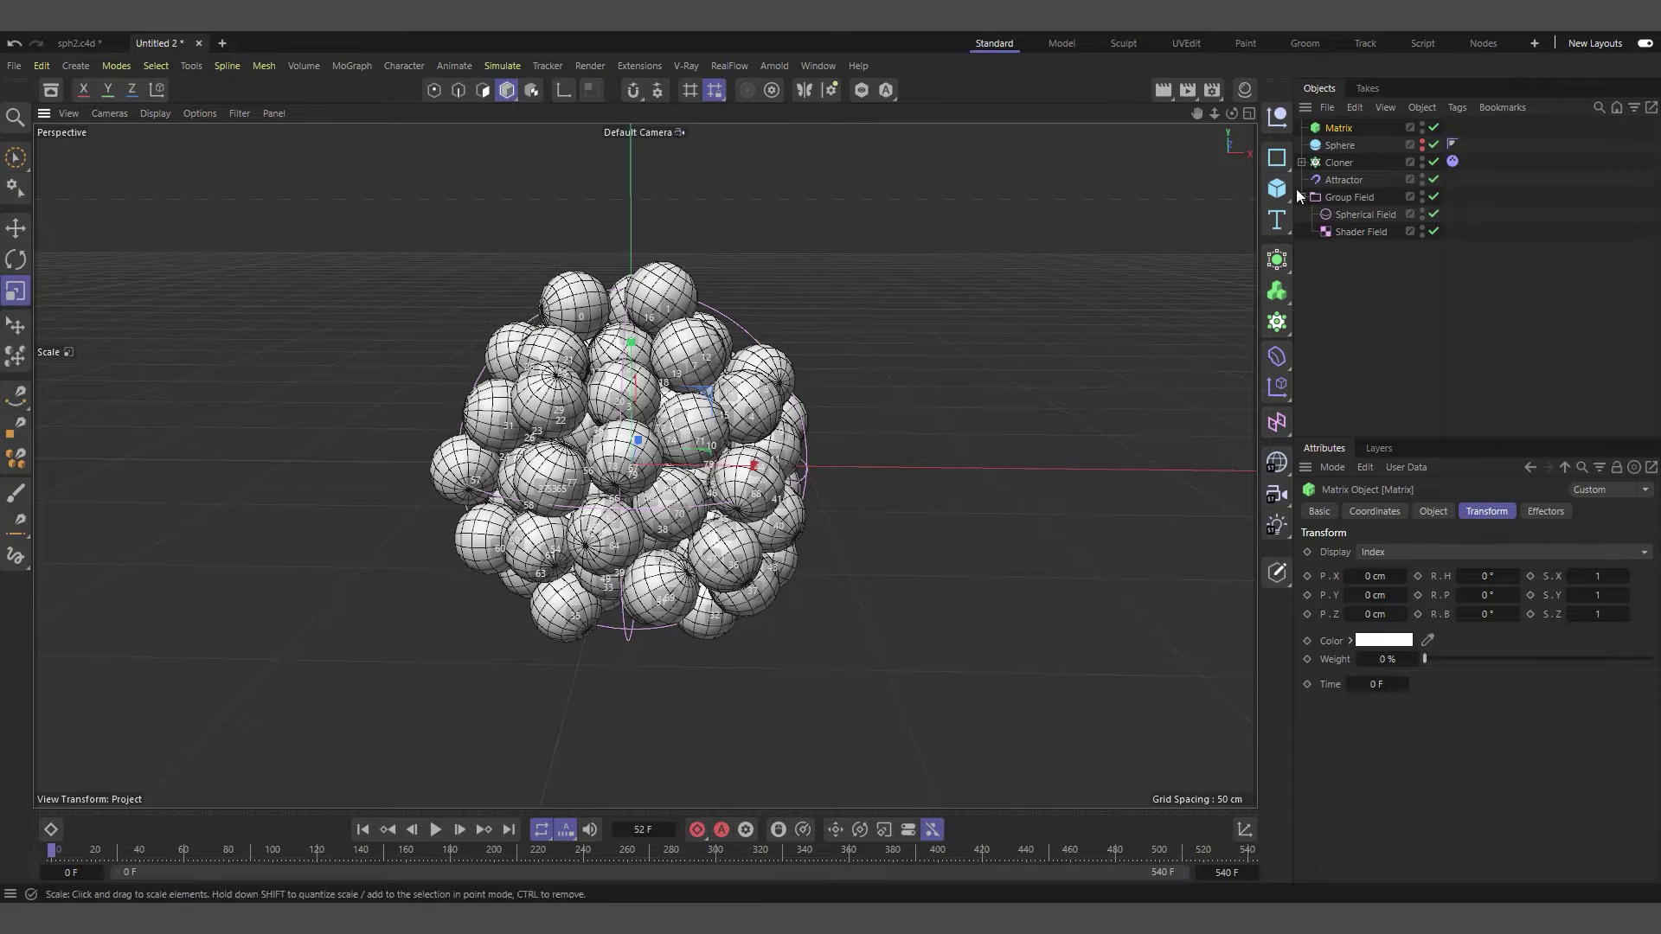
{"action": "left_click", "coordinate": [1357, 180]}
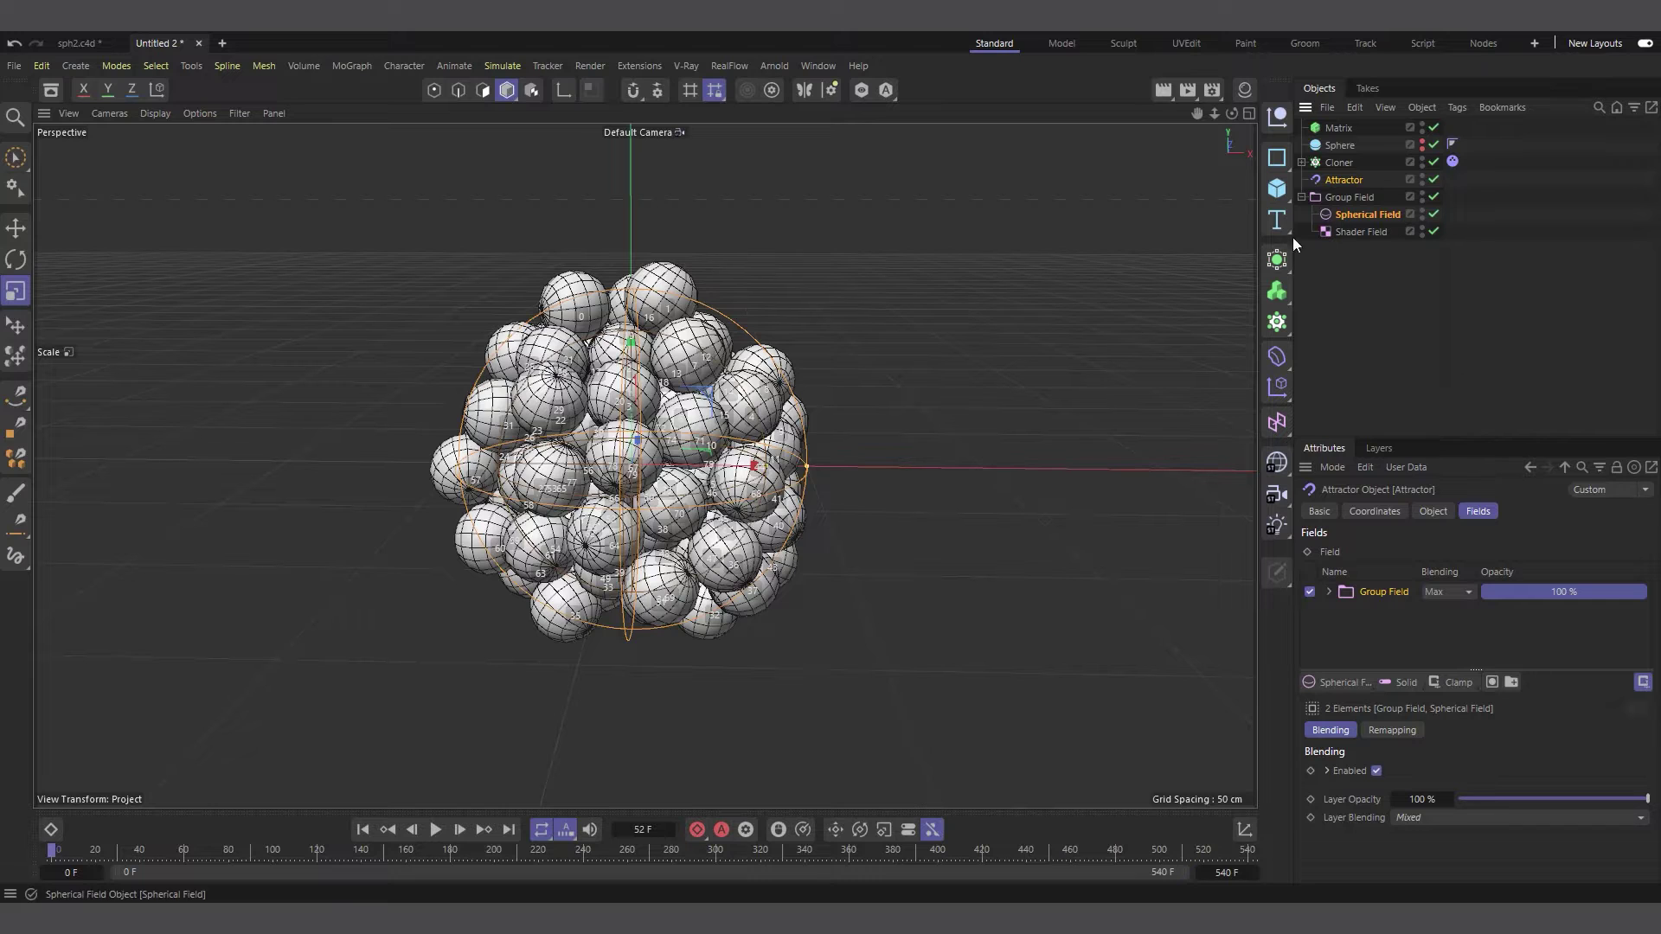
{"action": "mouse_move", "coordinate": [1232, 113]}
{"action": "left_mouse_down"}
{"action": "mouse_move", "coordinate": [1259, 117]}
{"action": "mouse_move", "coordinate": [1225, 115]}
{"action": "left_mouse_up"}
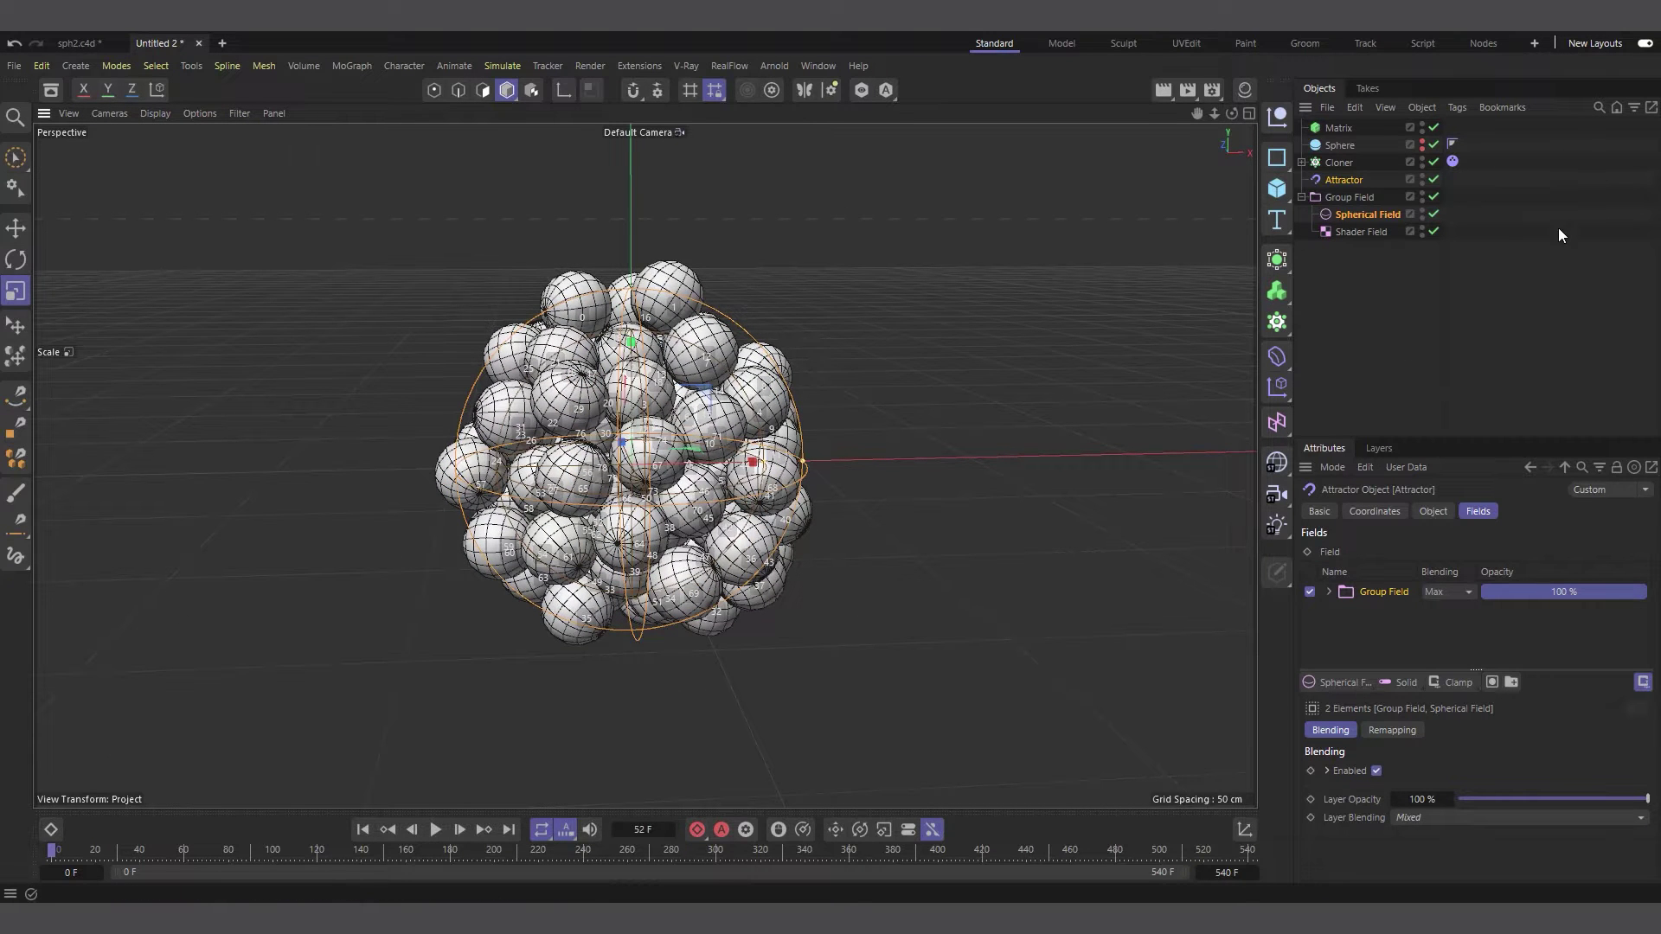
{"action": "left_click", "coordinate": [1344, 179]}
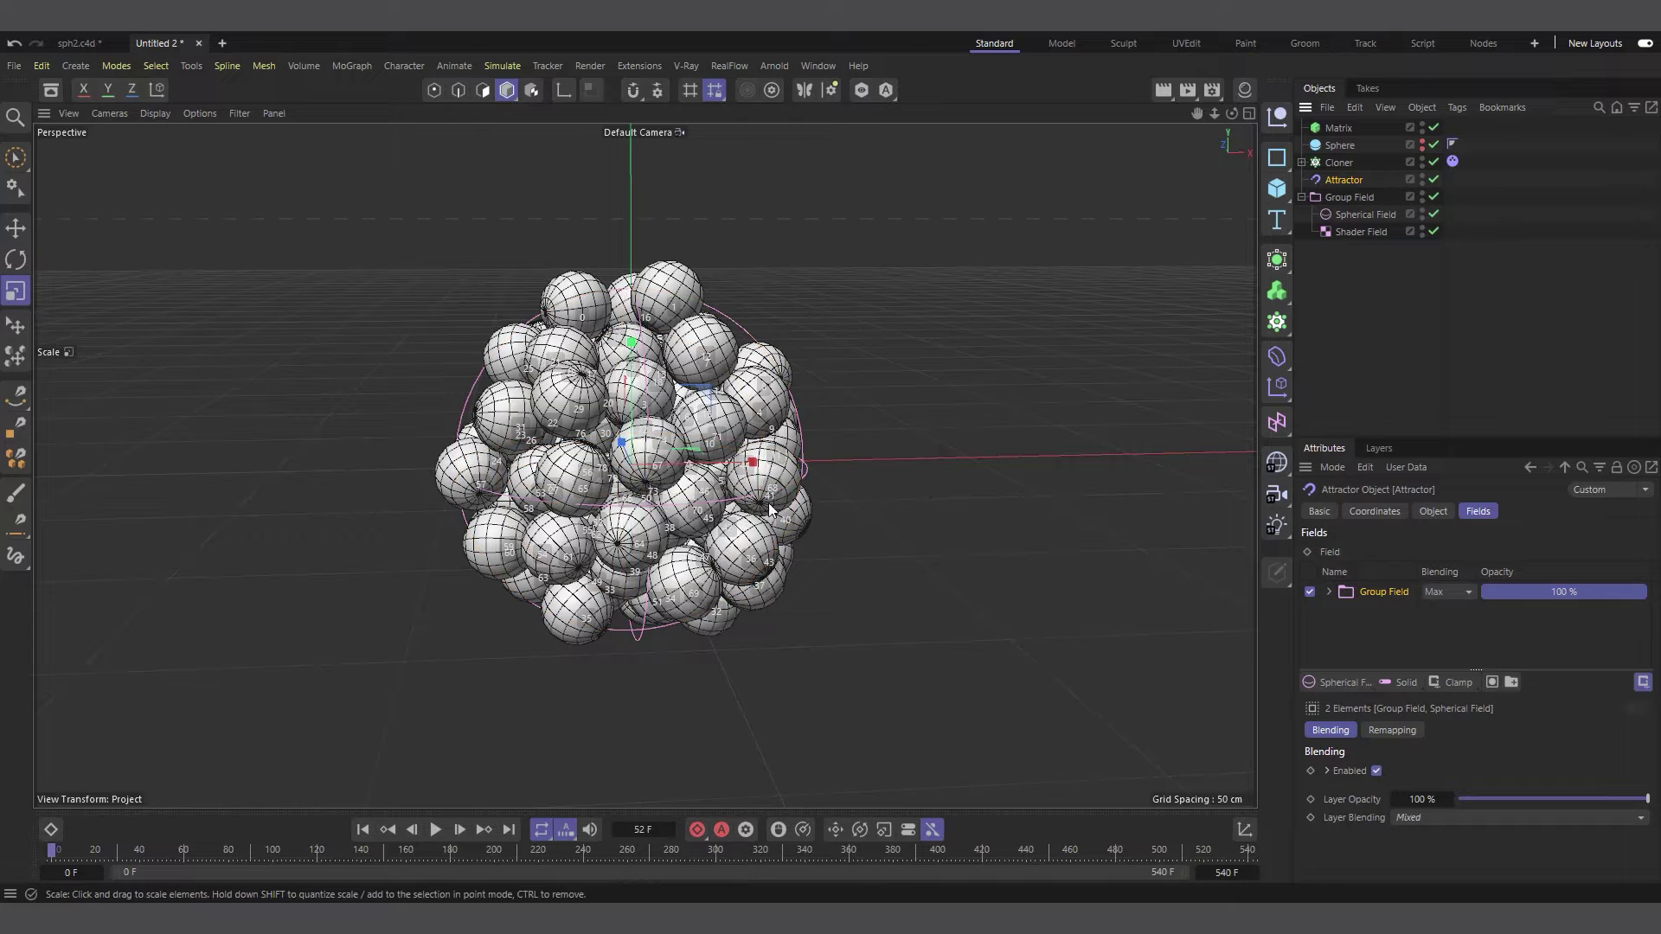
{"action": "scroll", "coordinate": [766, 498], "scroll_direction": "up", "scroll_amount": 3}
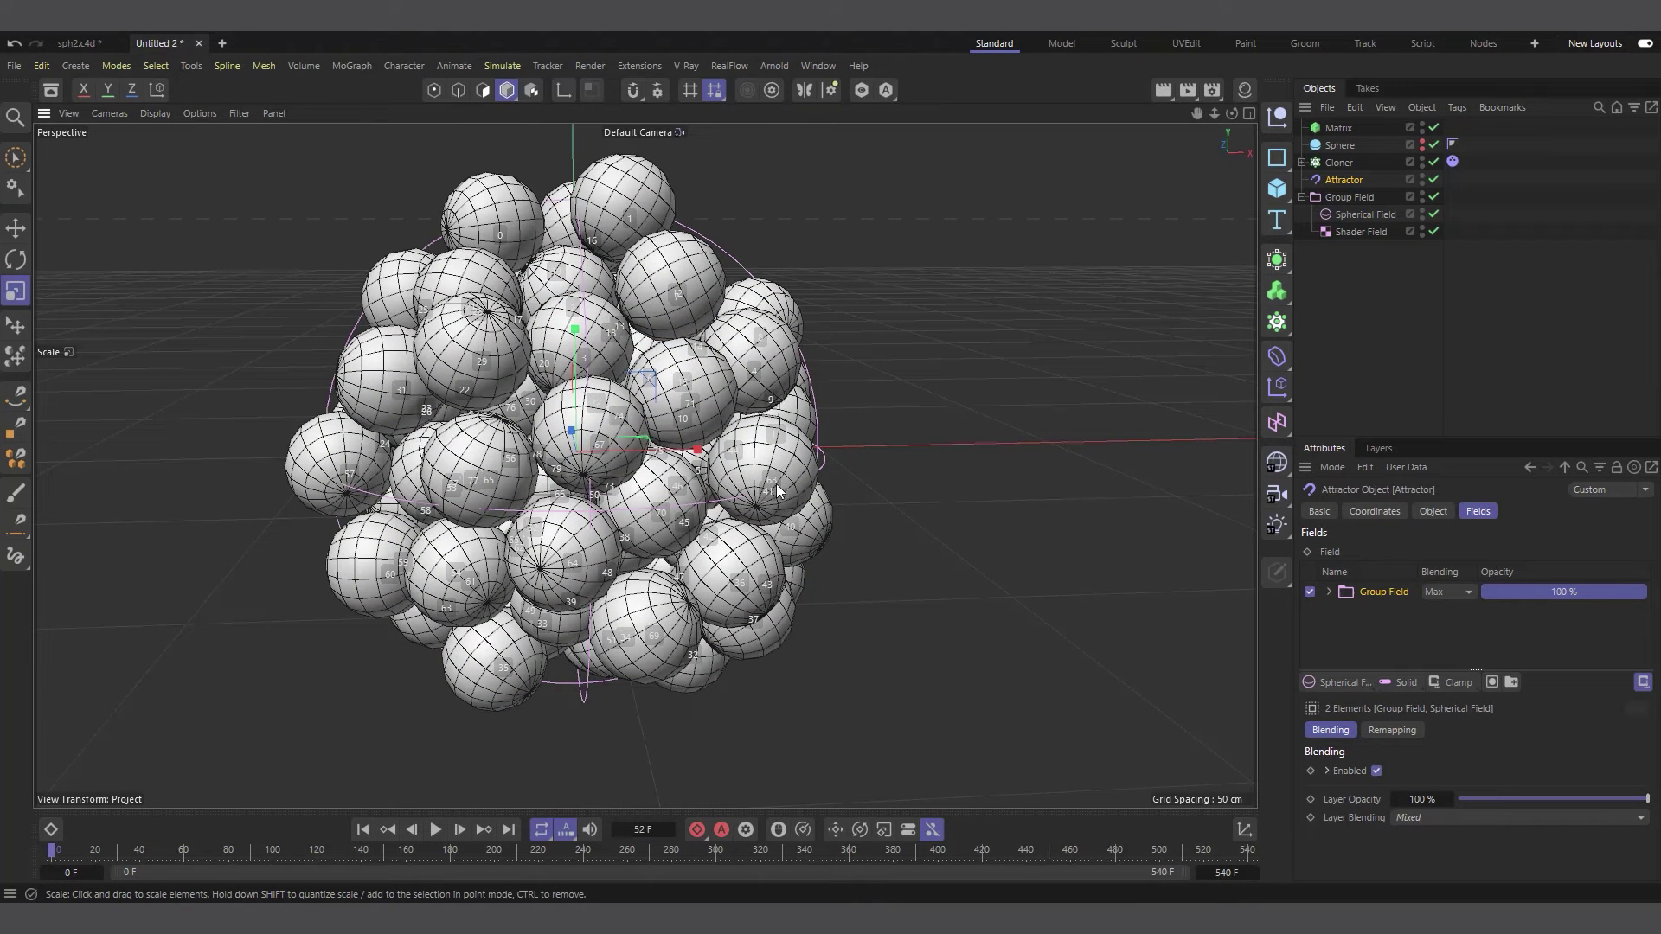
{"action": "scroll", "coordinate": [694, 501], "scroll_direction": "down", "scroll_amount": 2}
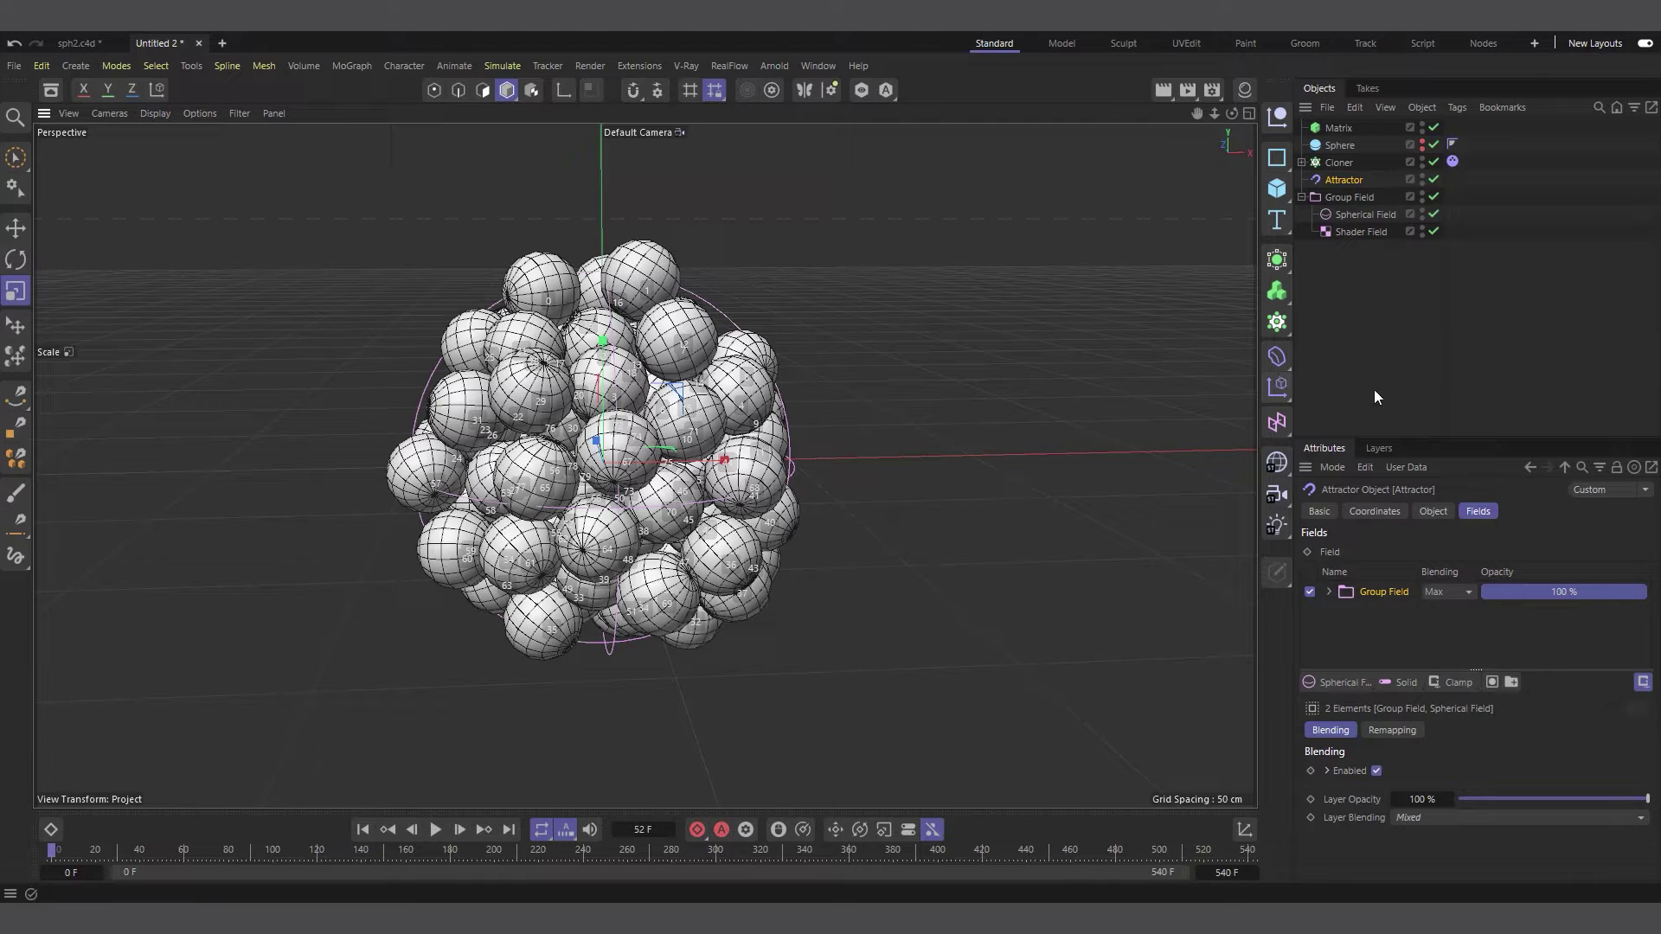
Add a Formula Field to the Group Field with its blending set to Normal and preview the simulation.
{"action": "left_click", "coordinate": [1358, 198]}
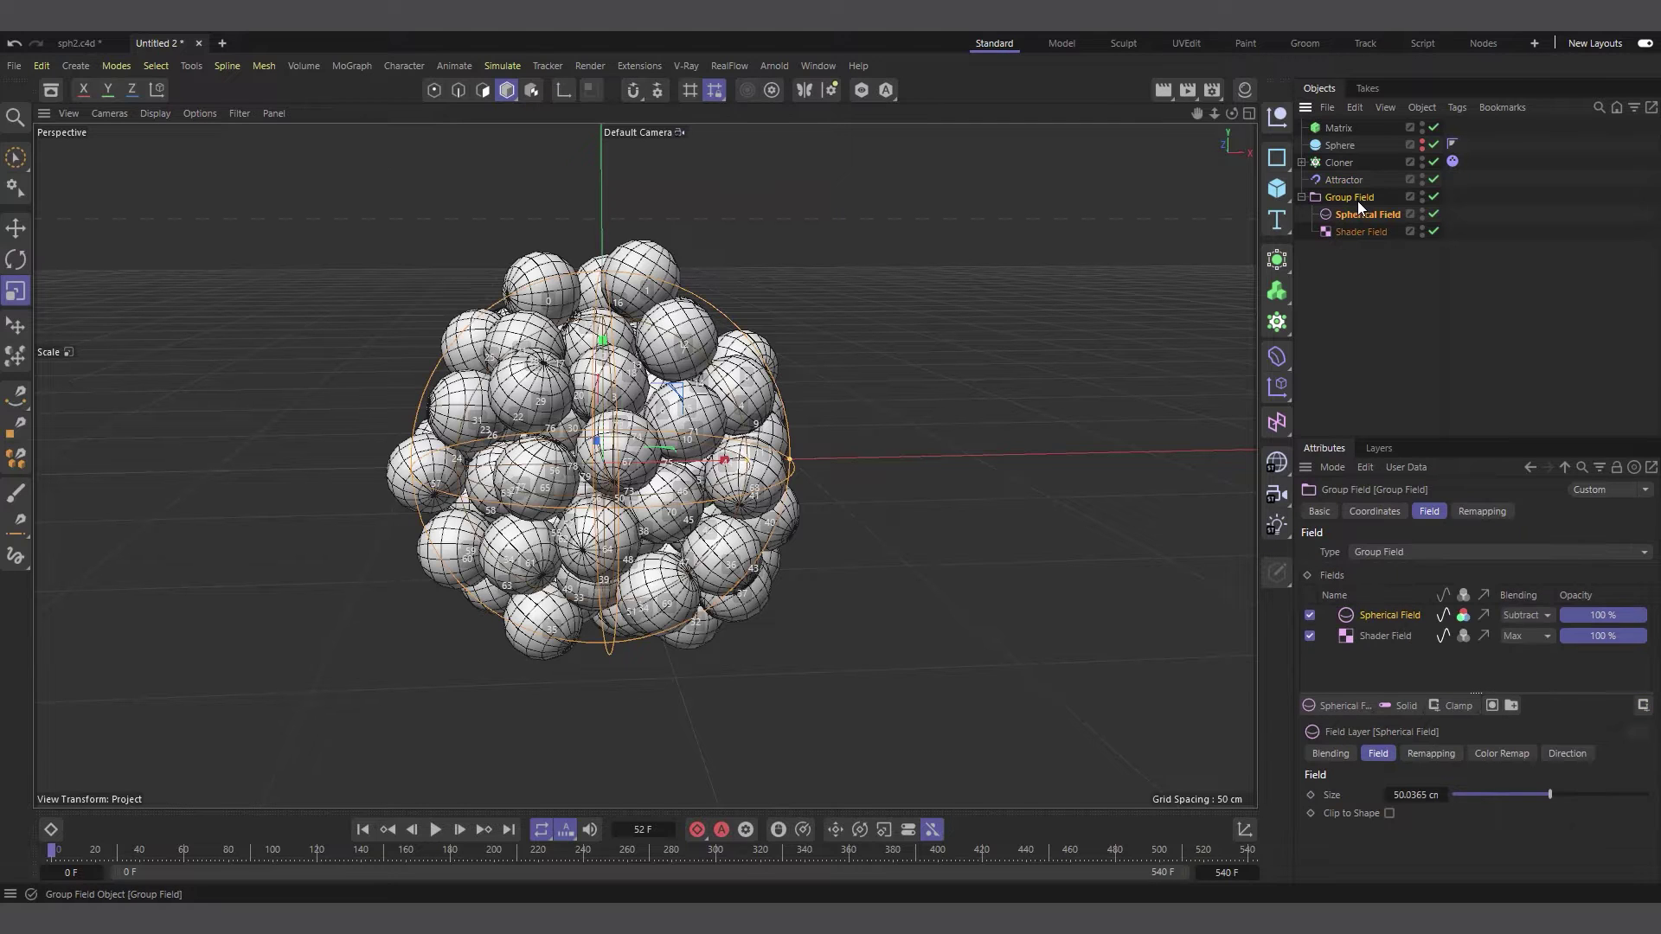
{"action": "left_click", "coordinate": [1339, 706]}
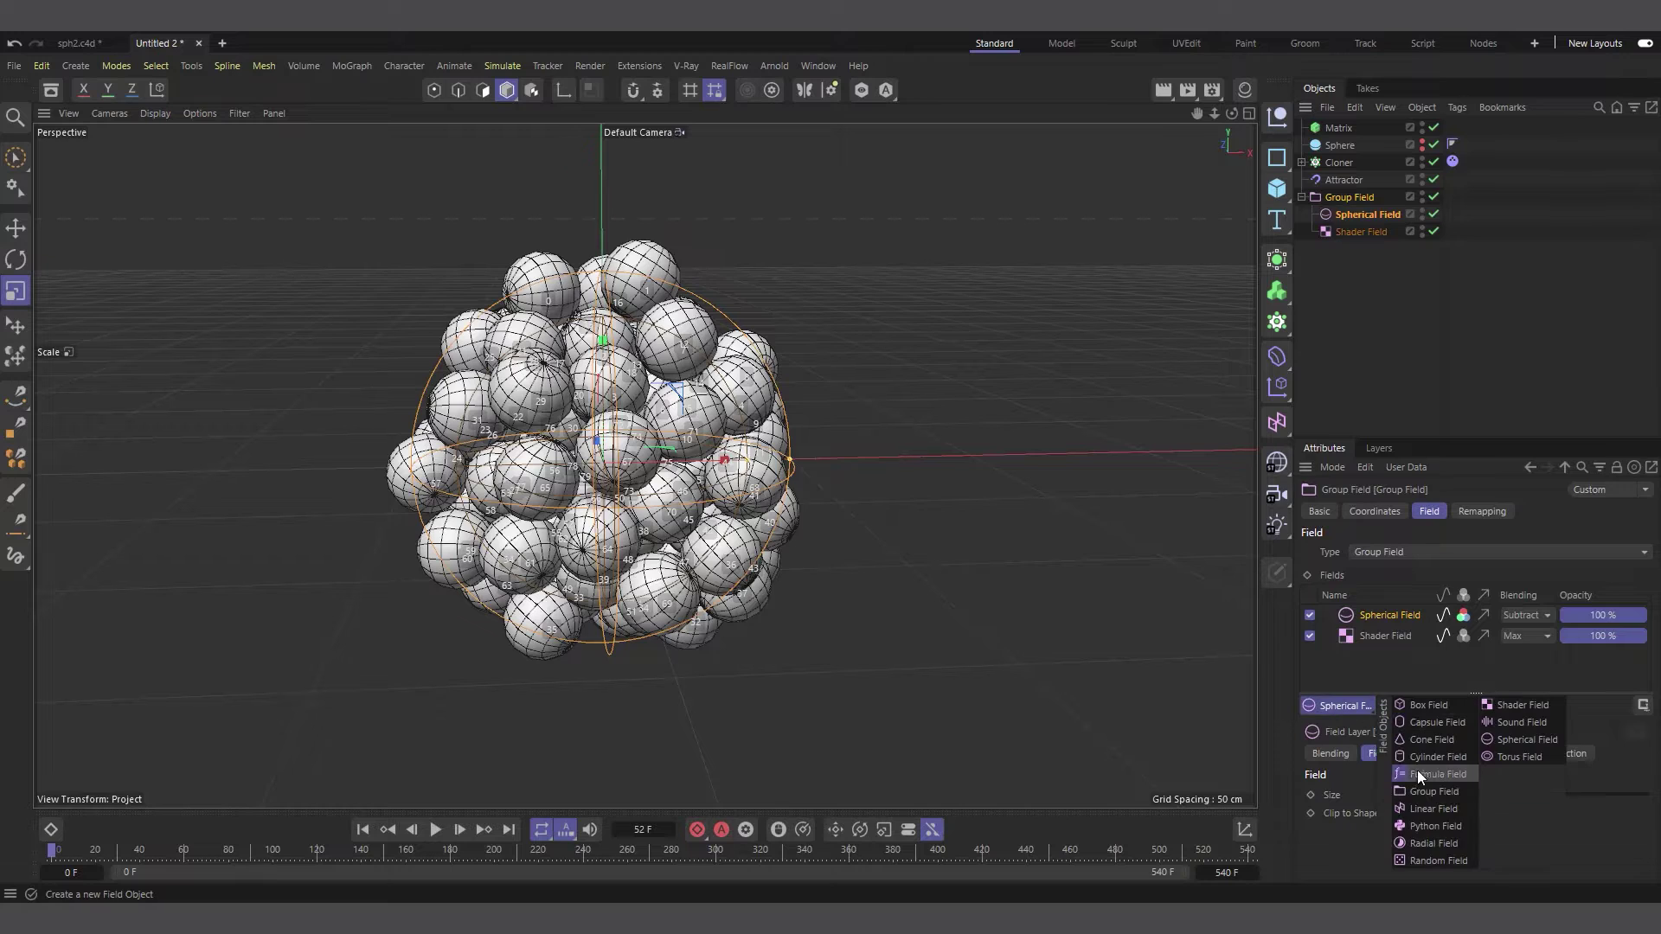
{"action": "left_click", "coordinate": [1451, 773]}
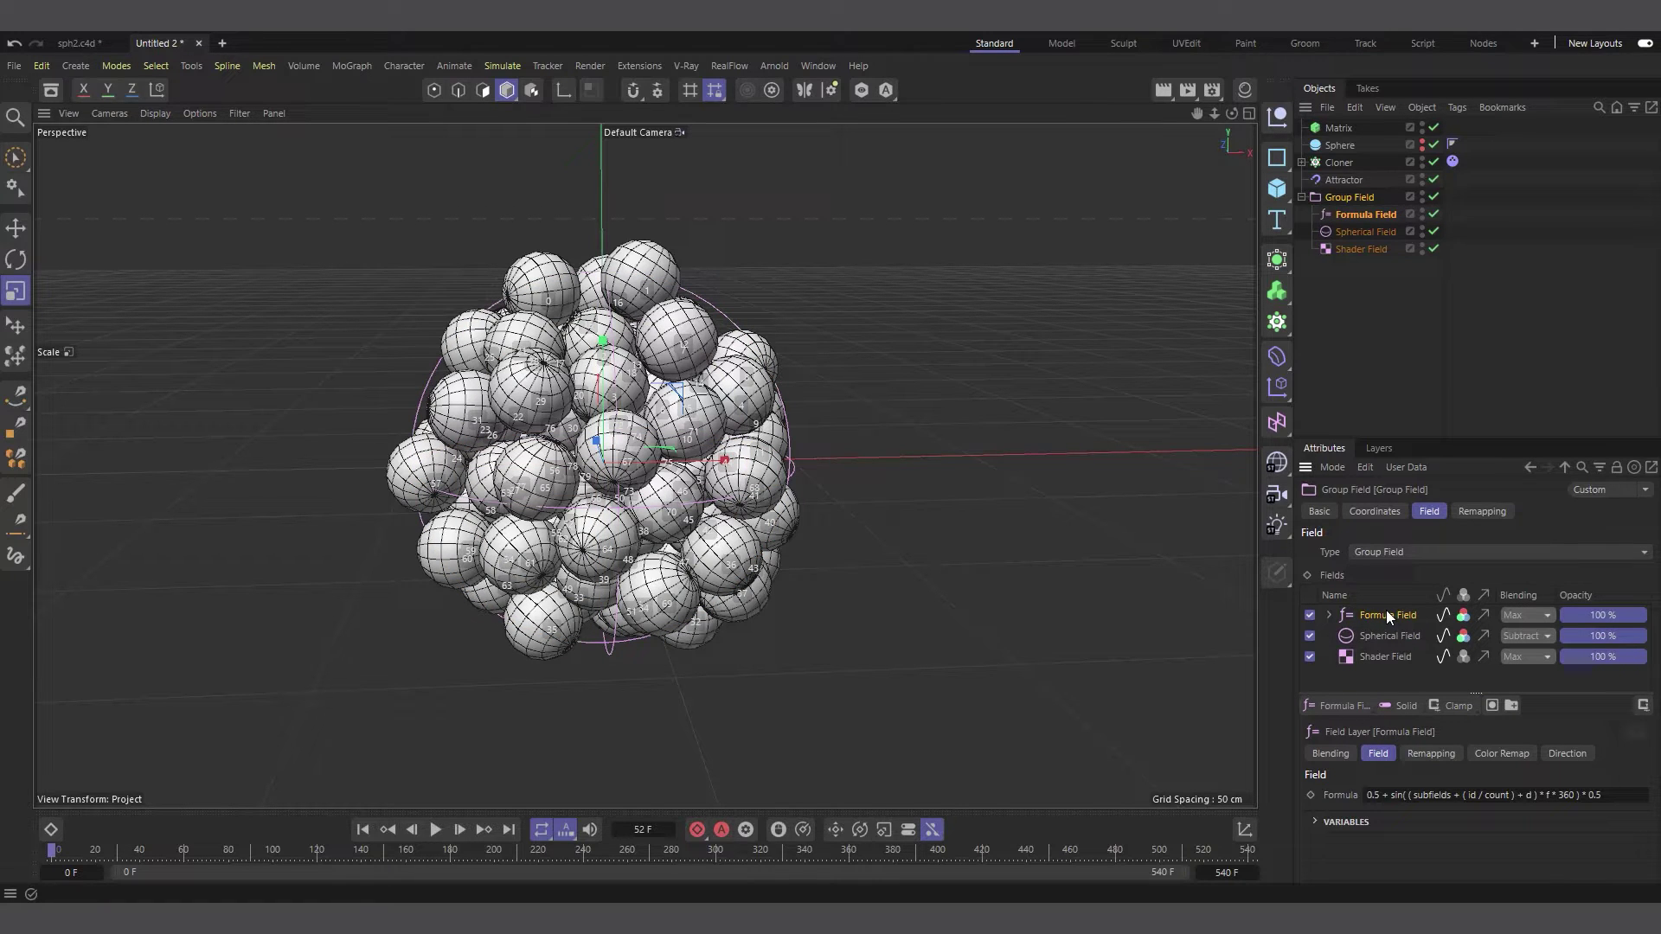
{"action": "left_click", "coordinate": [1524, 616]}
{"action": "left_click", "coordinate": [1548, 666]}
{"action": "left_click", "coordinate": [432, 832]}
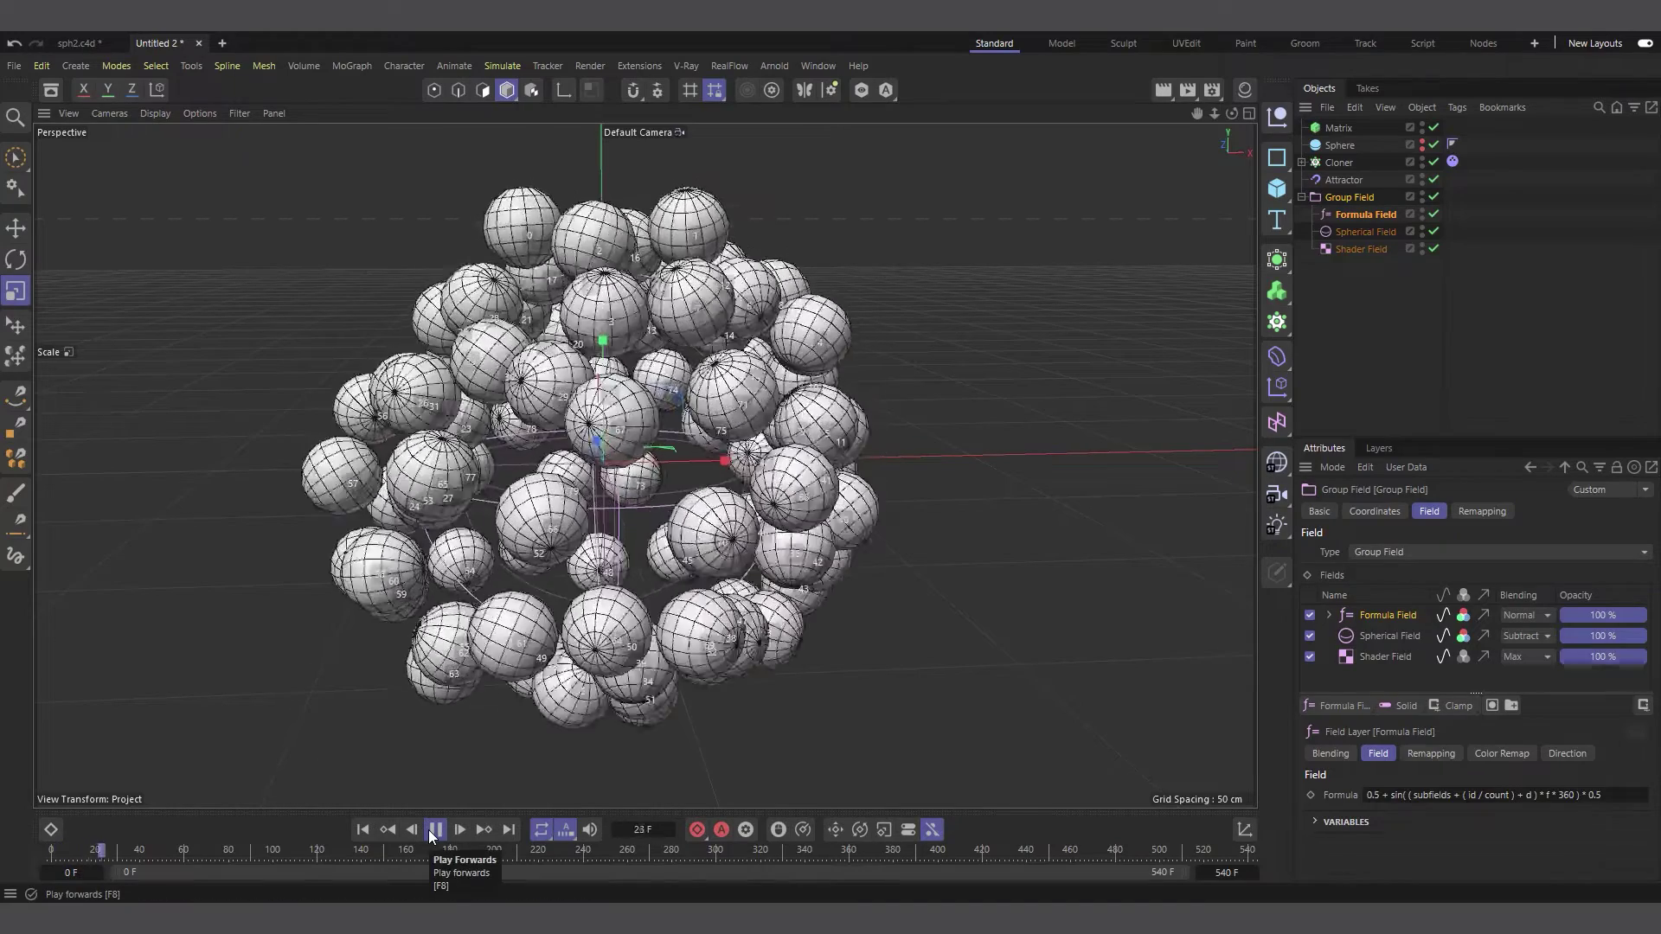
{"action": "left_click", "coordinate": [432, 833]}
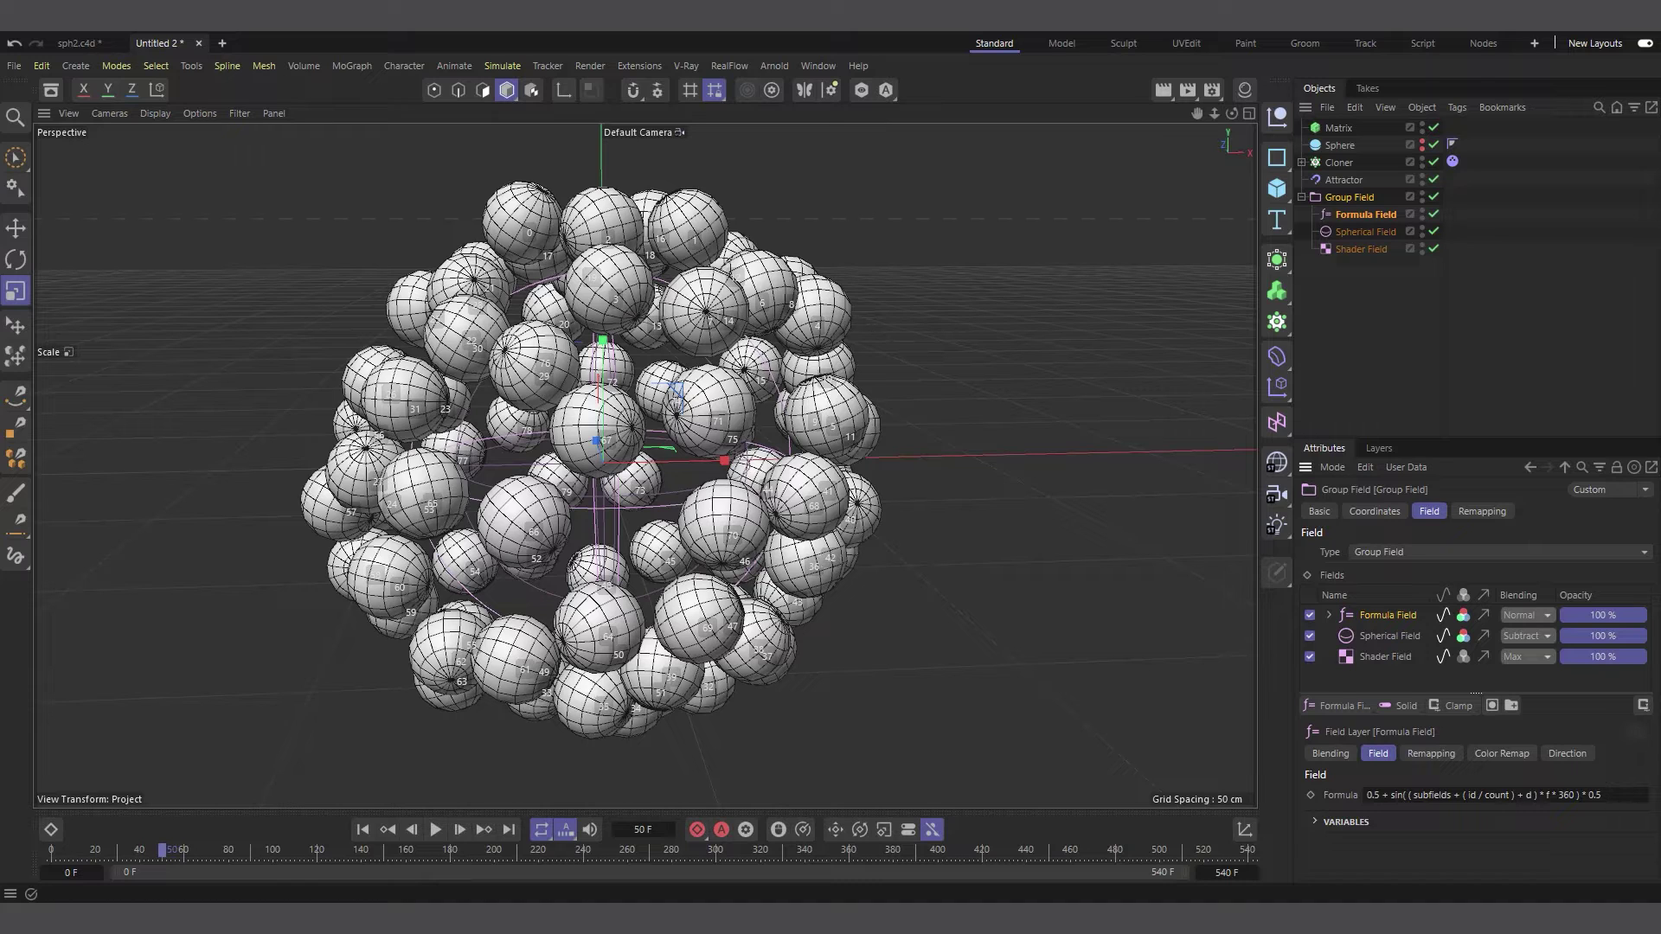
{"action": "left_click", "coordinate": [362, 830]}
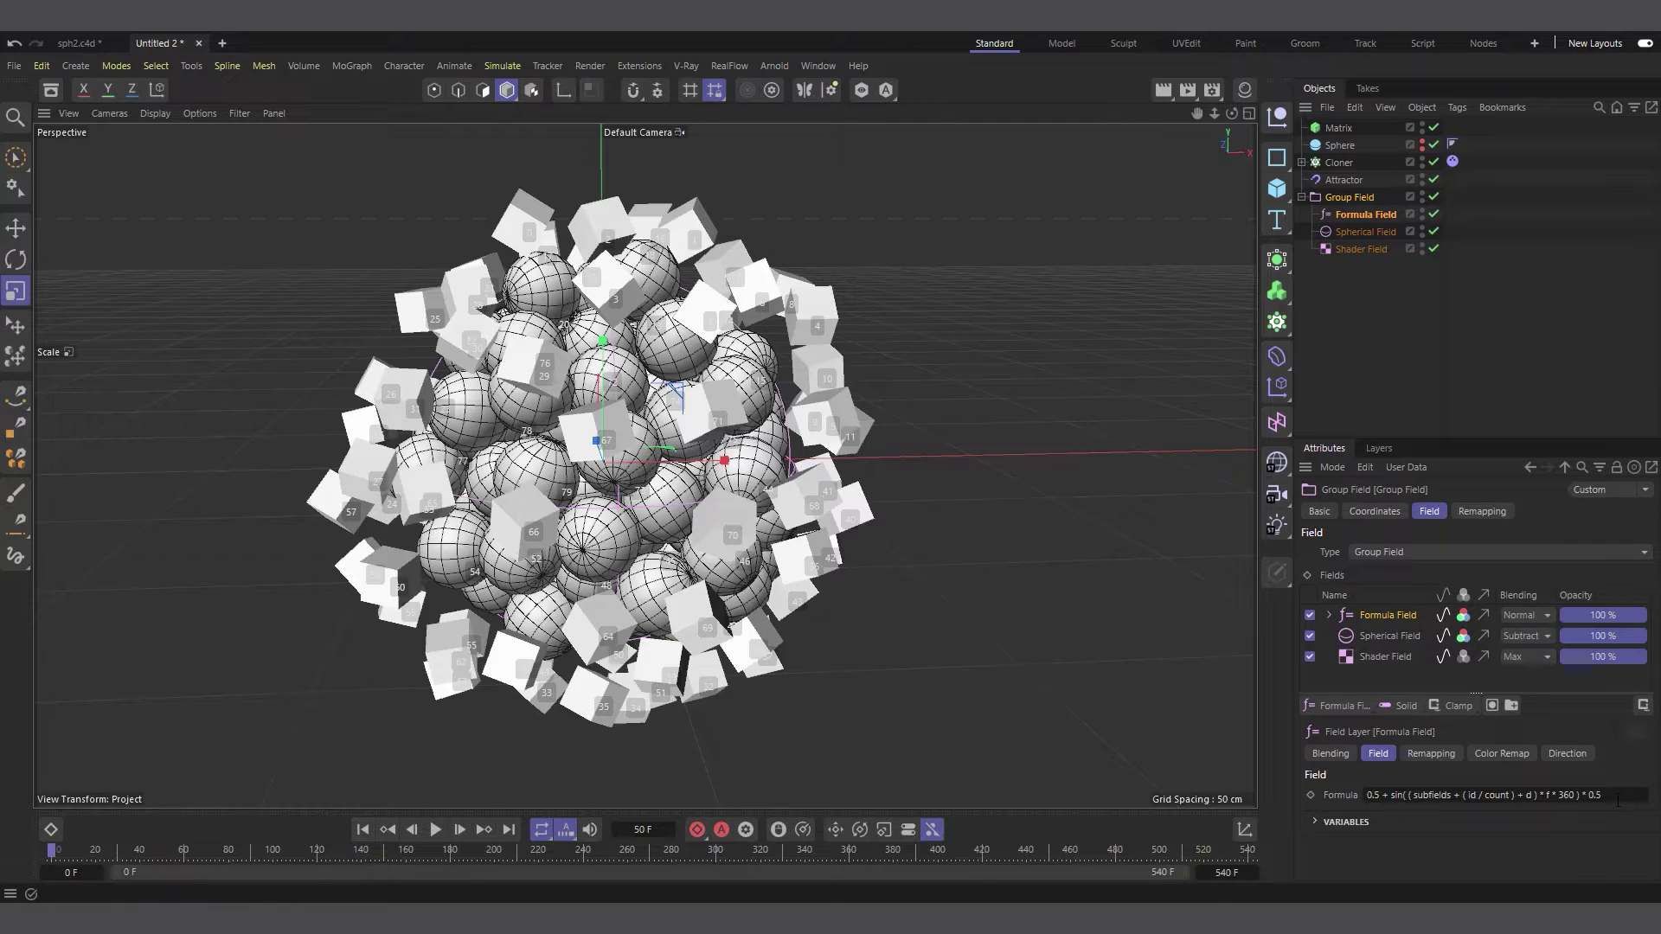
Clear the Formula Field's default formula and play the simulation.
{"action": "left_click_drag", "start_coordinate": [1621, 797], "coordinate": [1210, 797]}
{"action": "key", "text": "BackSpace"}
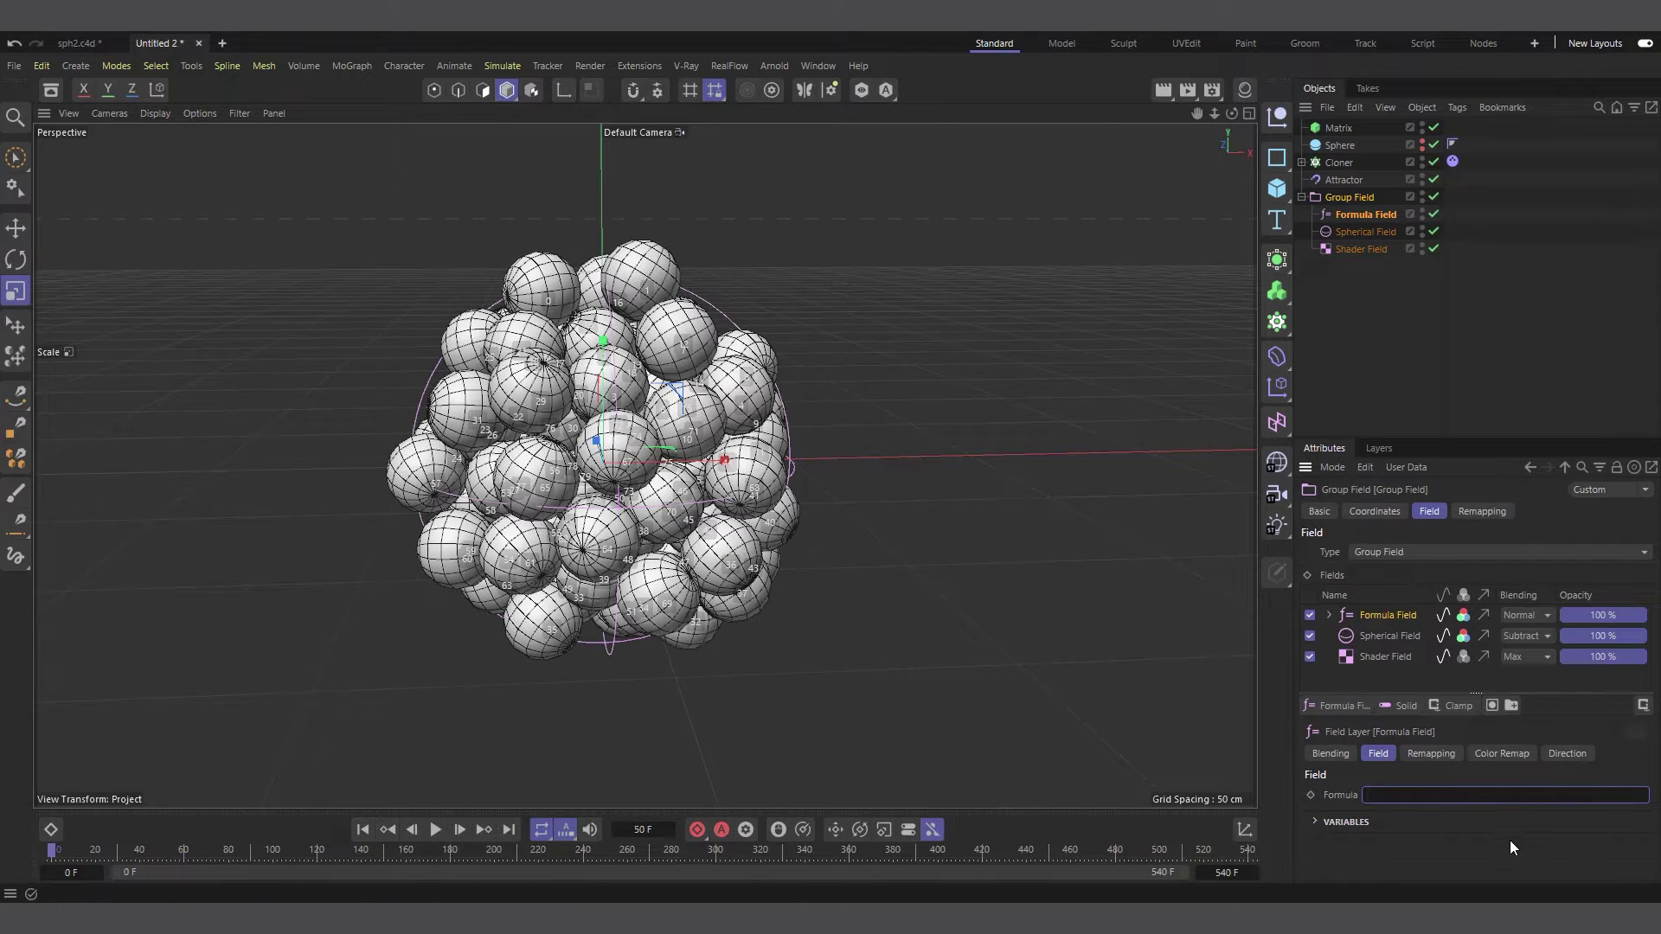
{"action": "left_click", "coordinate": [436, 831]}
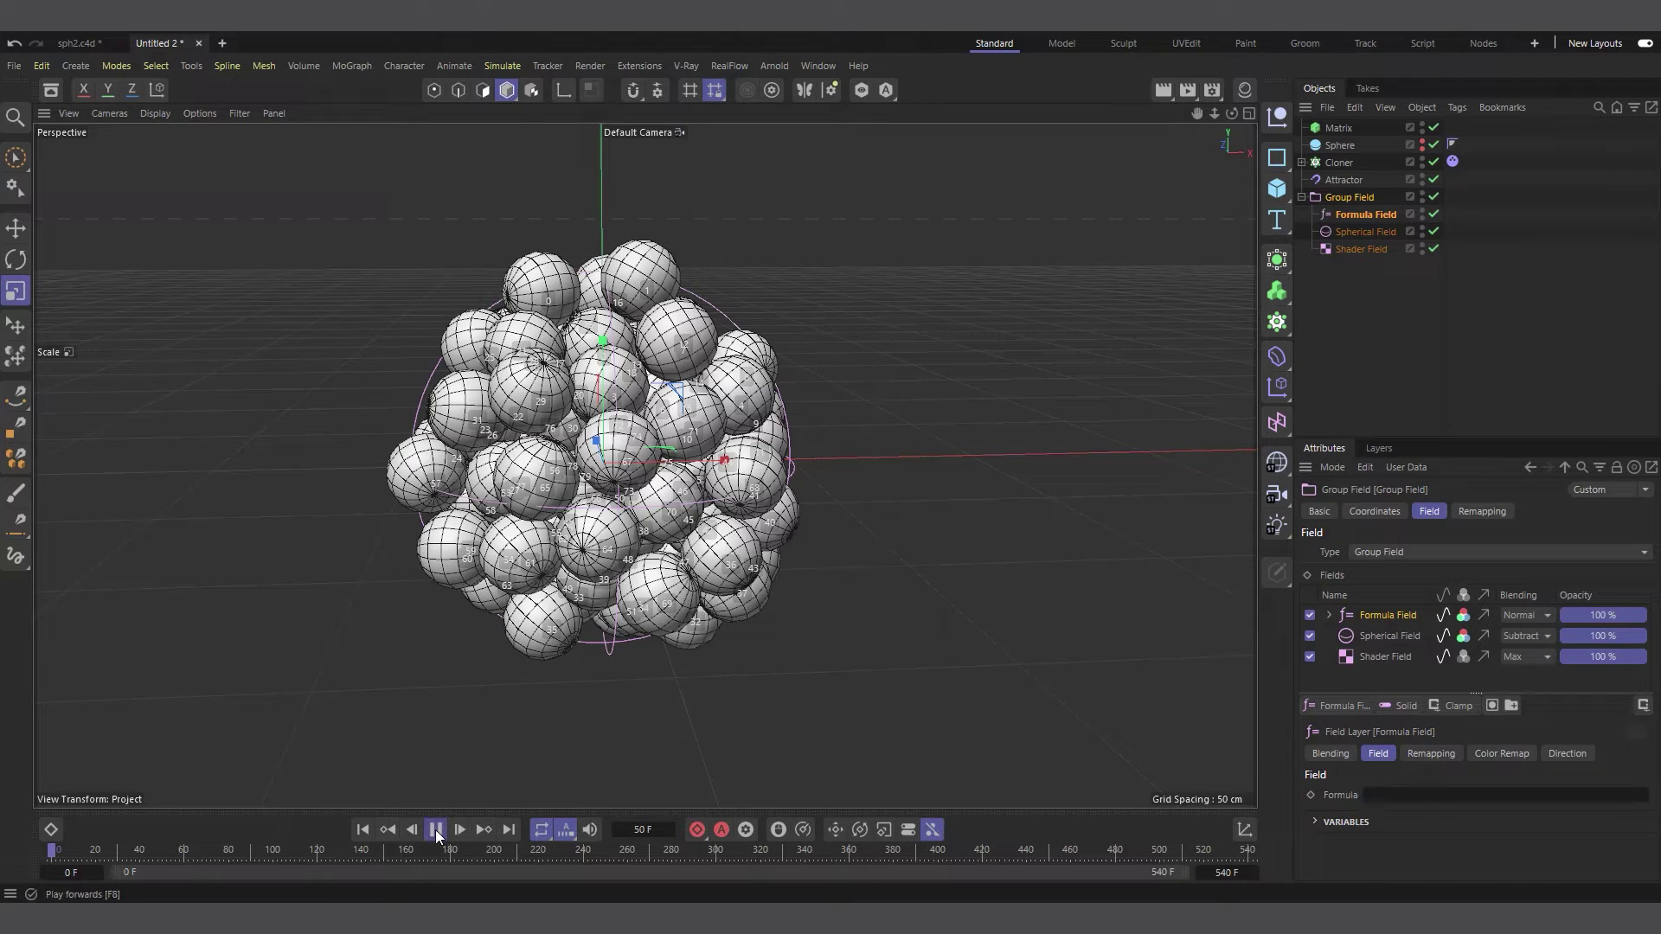
{"action": "left_click", "coordinate": [435, 830]}
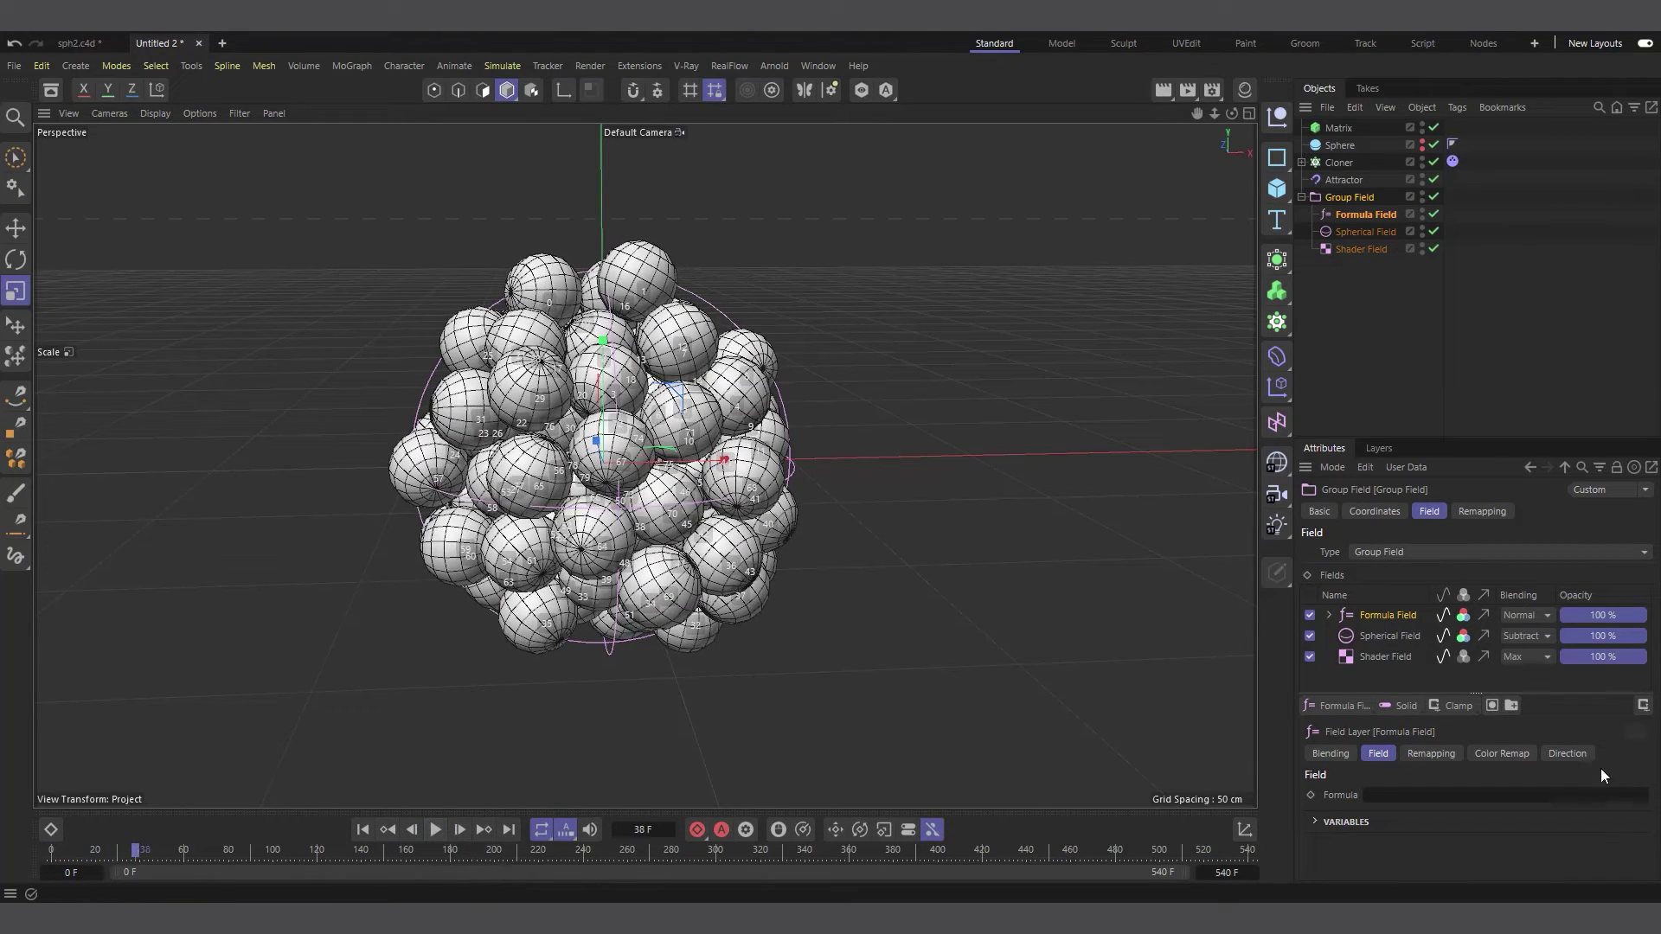
Show the Formula Field's list of variables, set its formula to id, and preview the simulation from the start.
{"action": "left_click", "coordinate": [1484, 435]}
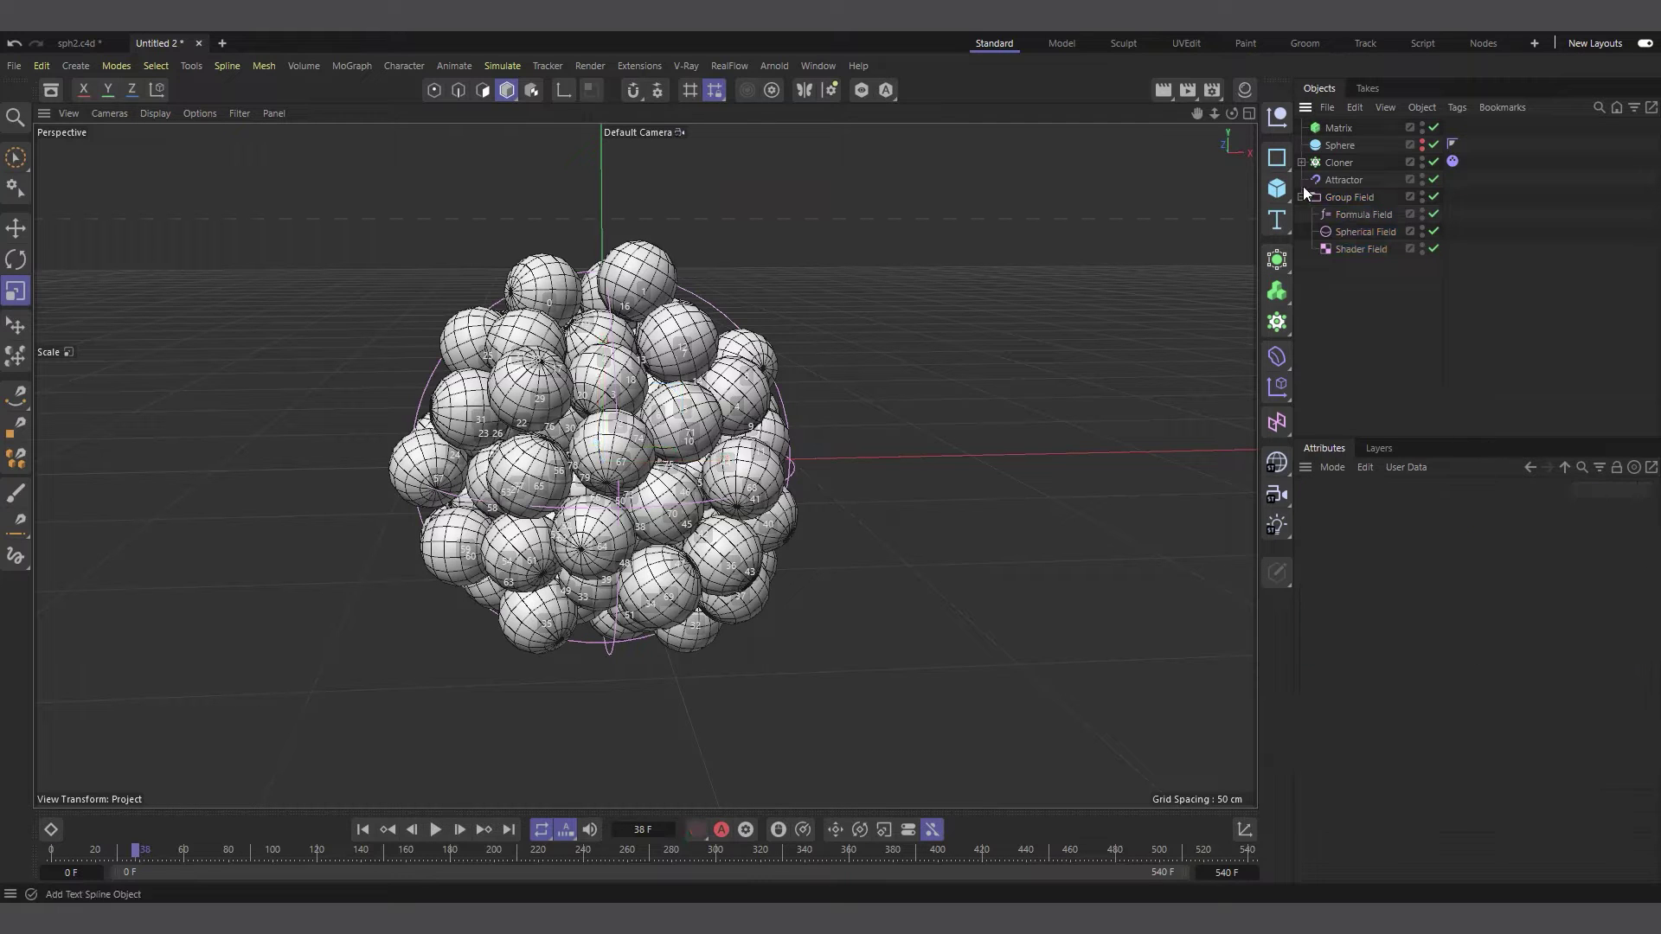
{"action": "left_click", "coordinate": [1347, 217]}
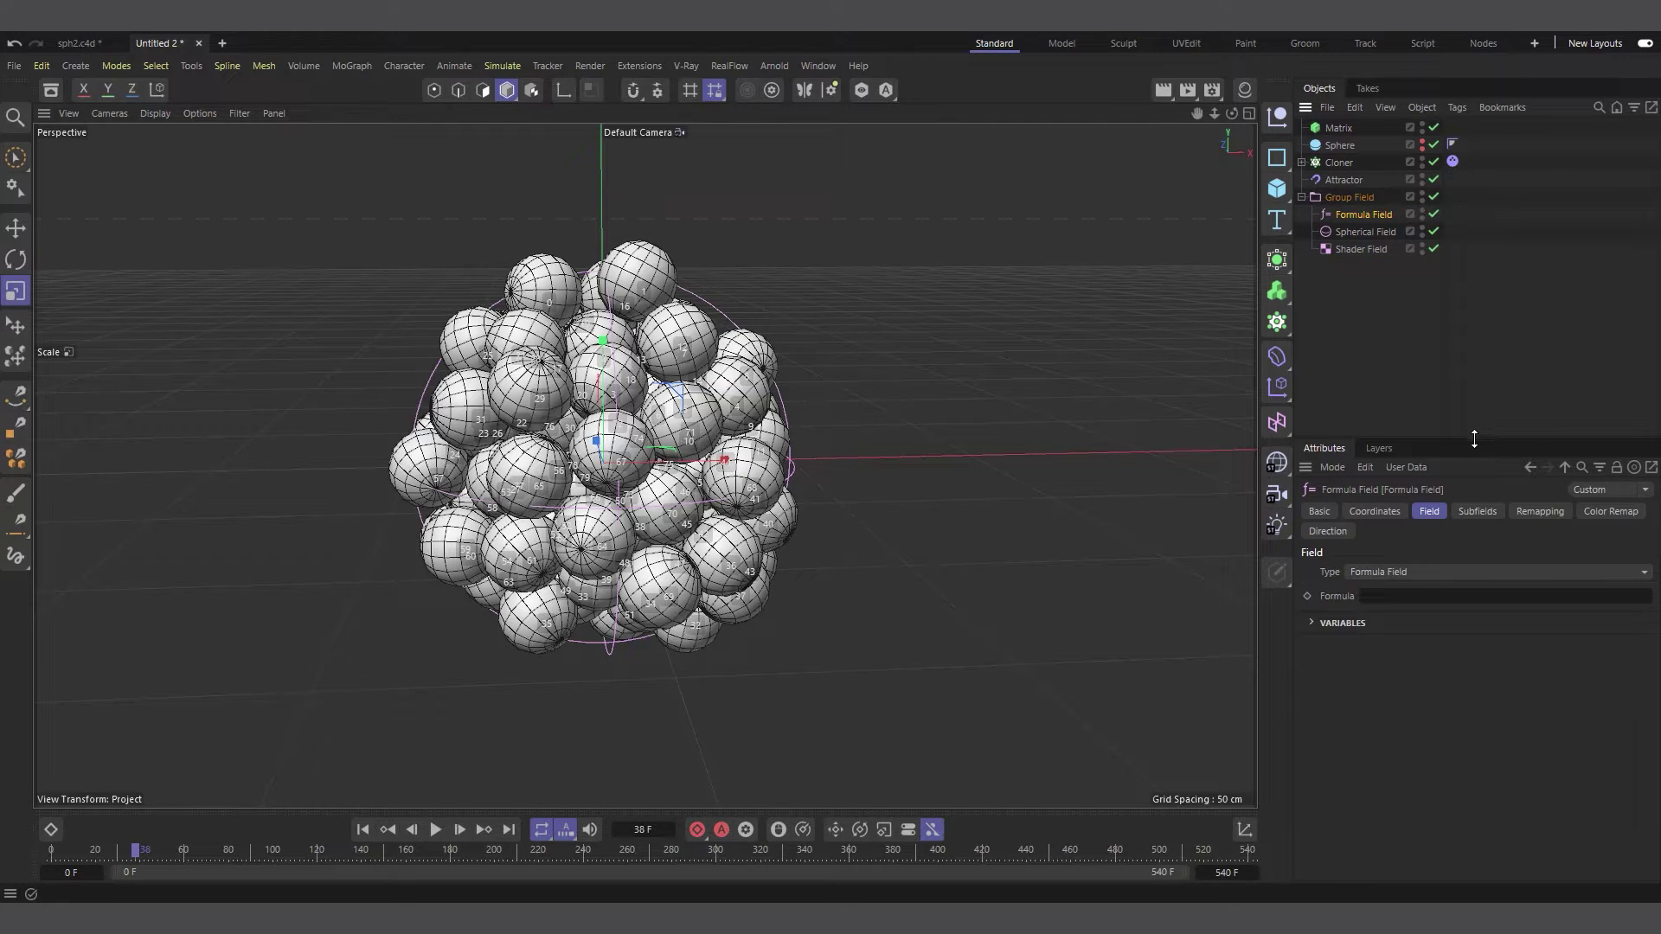
{"action": "left_click_drag", "start_coordinate": [1477, 436], "coordinate": [1476, 331]}
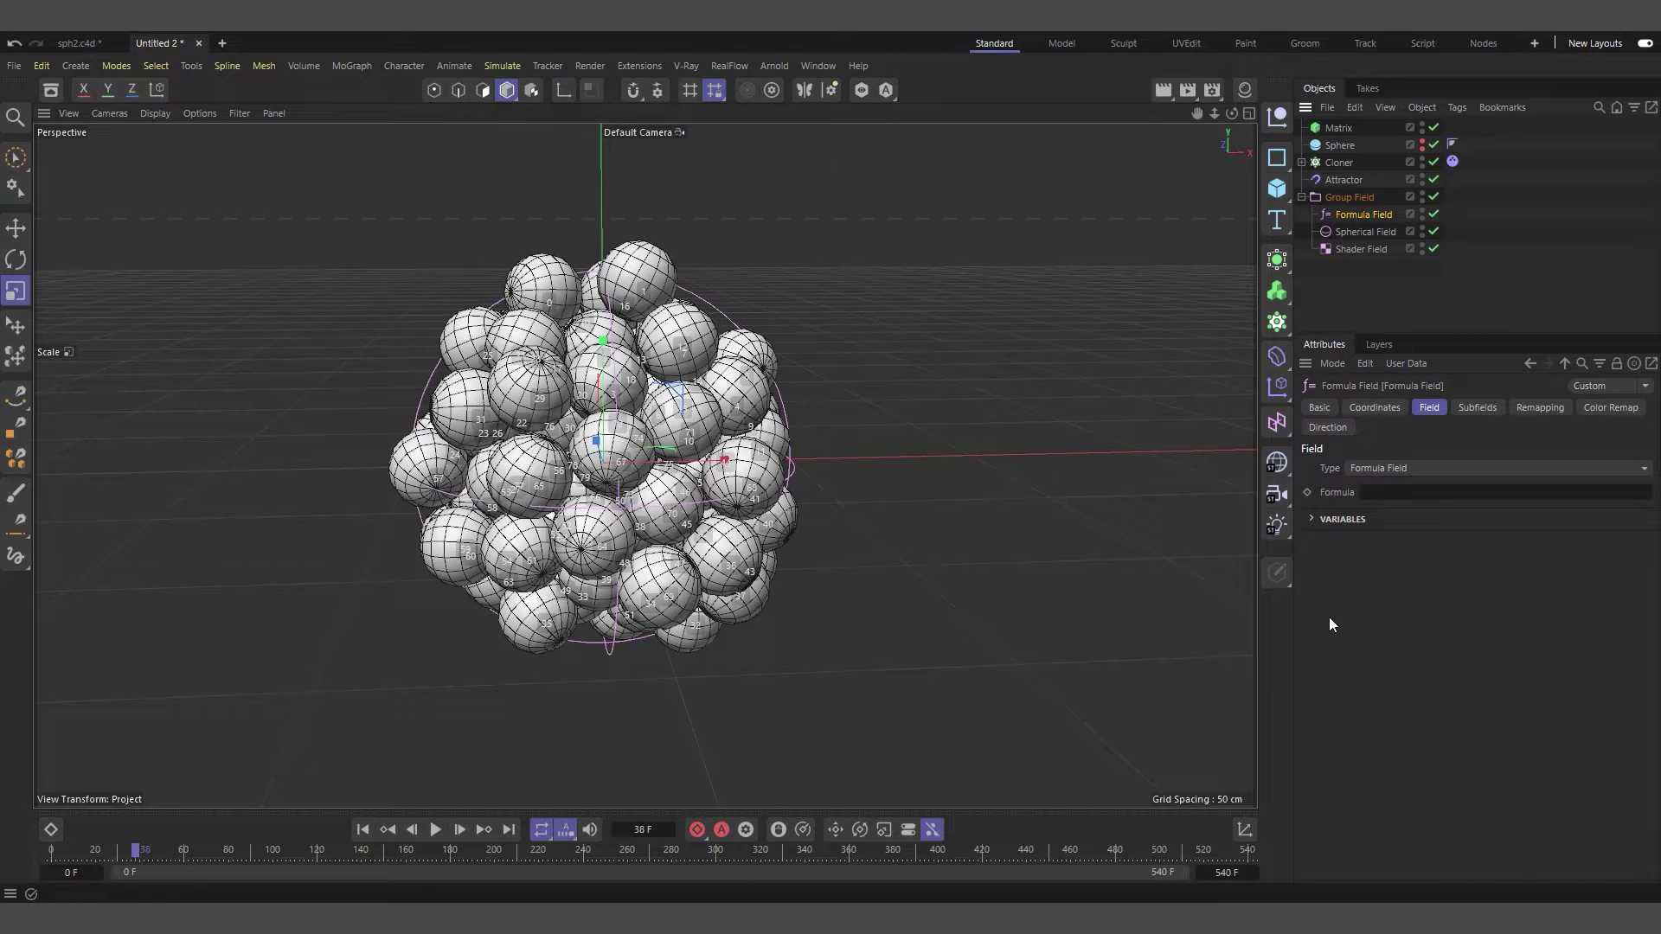
{"action": "left_click", "coordinate": [1314, 519]}
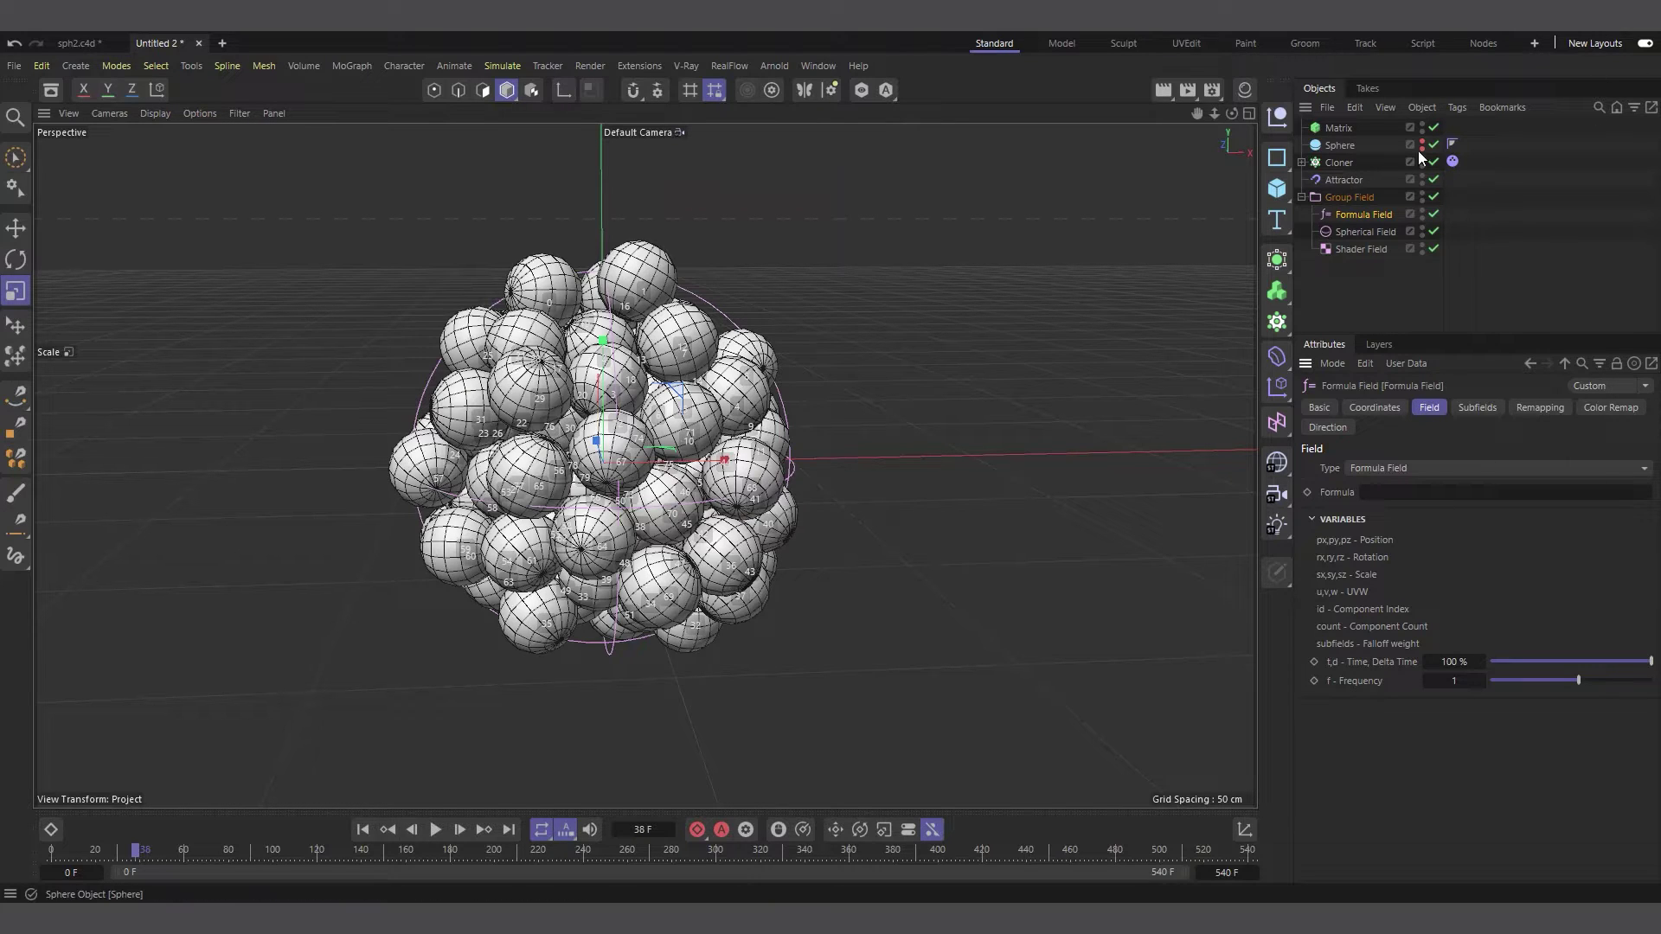
{"action": "left_click", "coordinate": [1375, 494]}
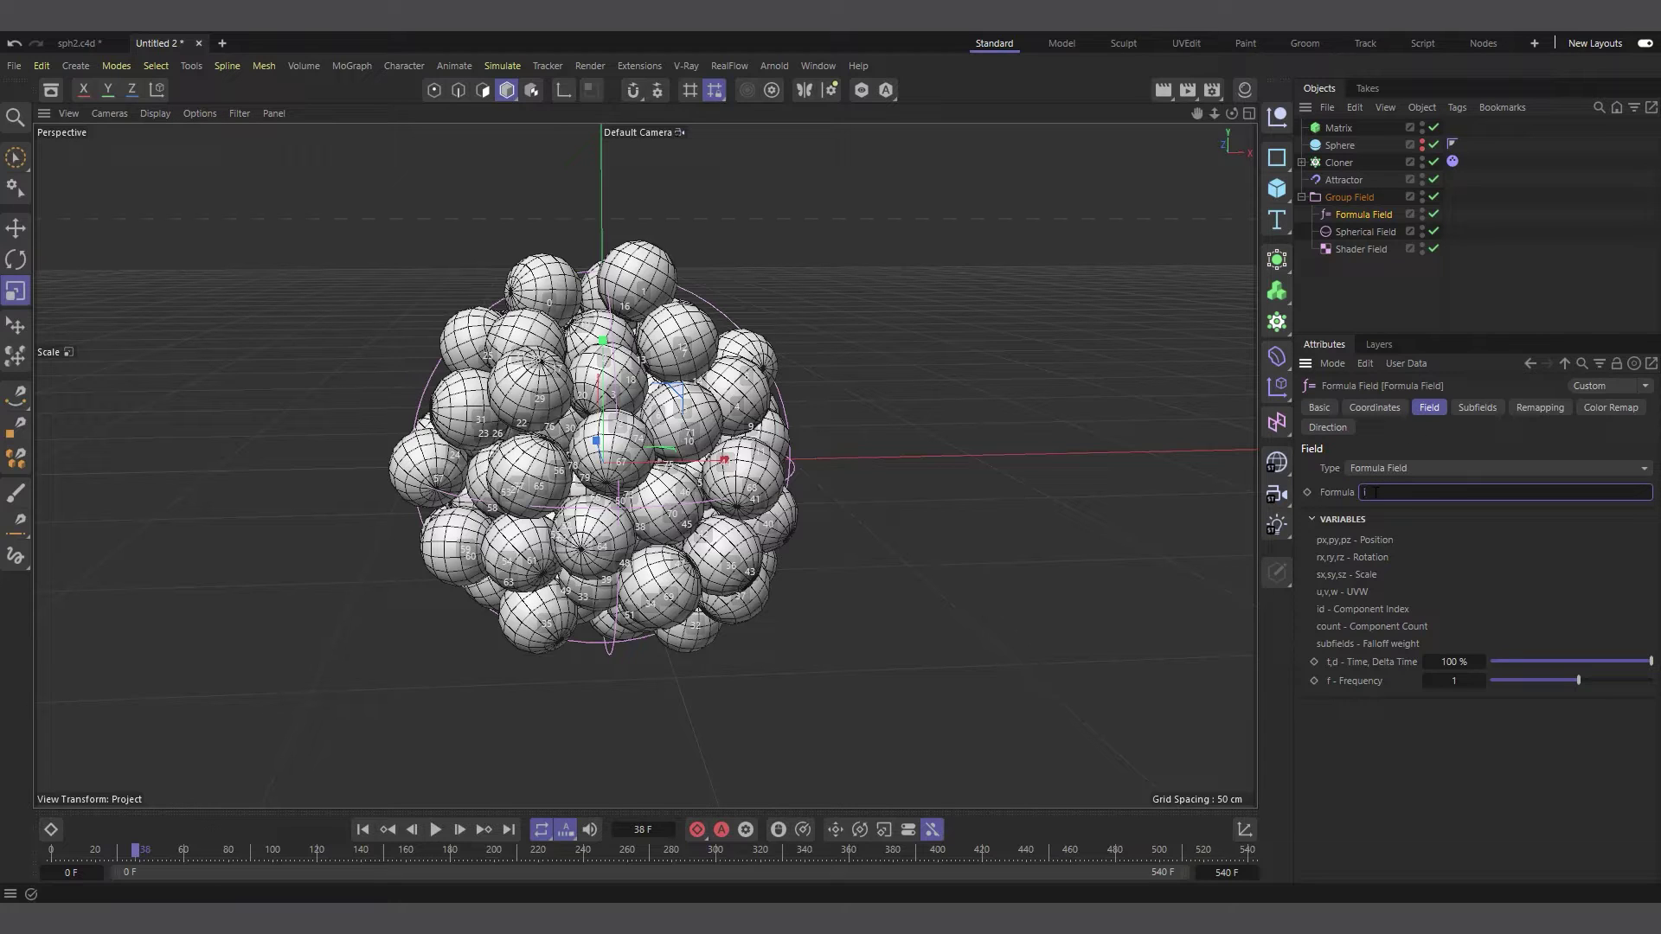
{"action": "type", "text": "id"}
{"action": "key", "text": "Return"}
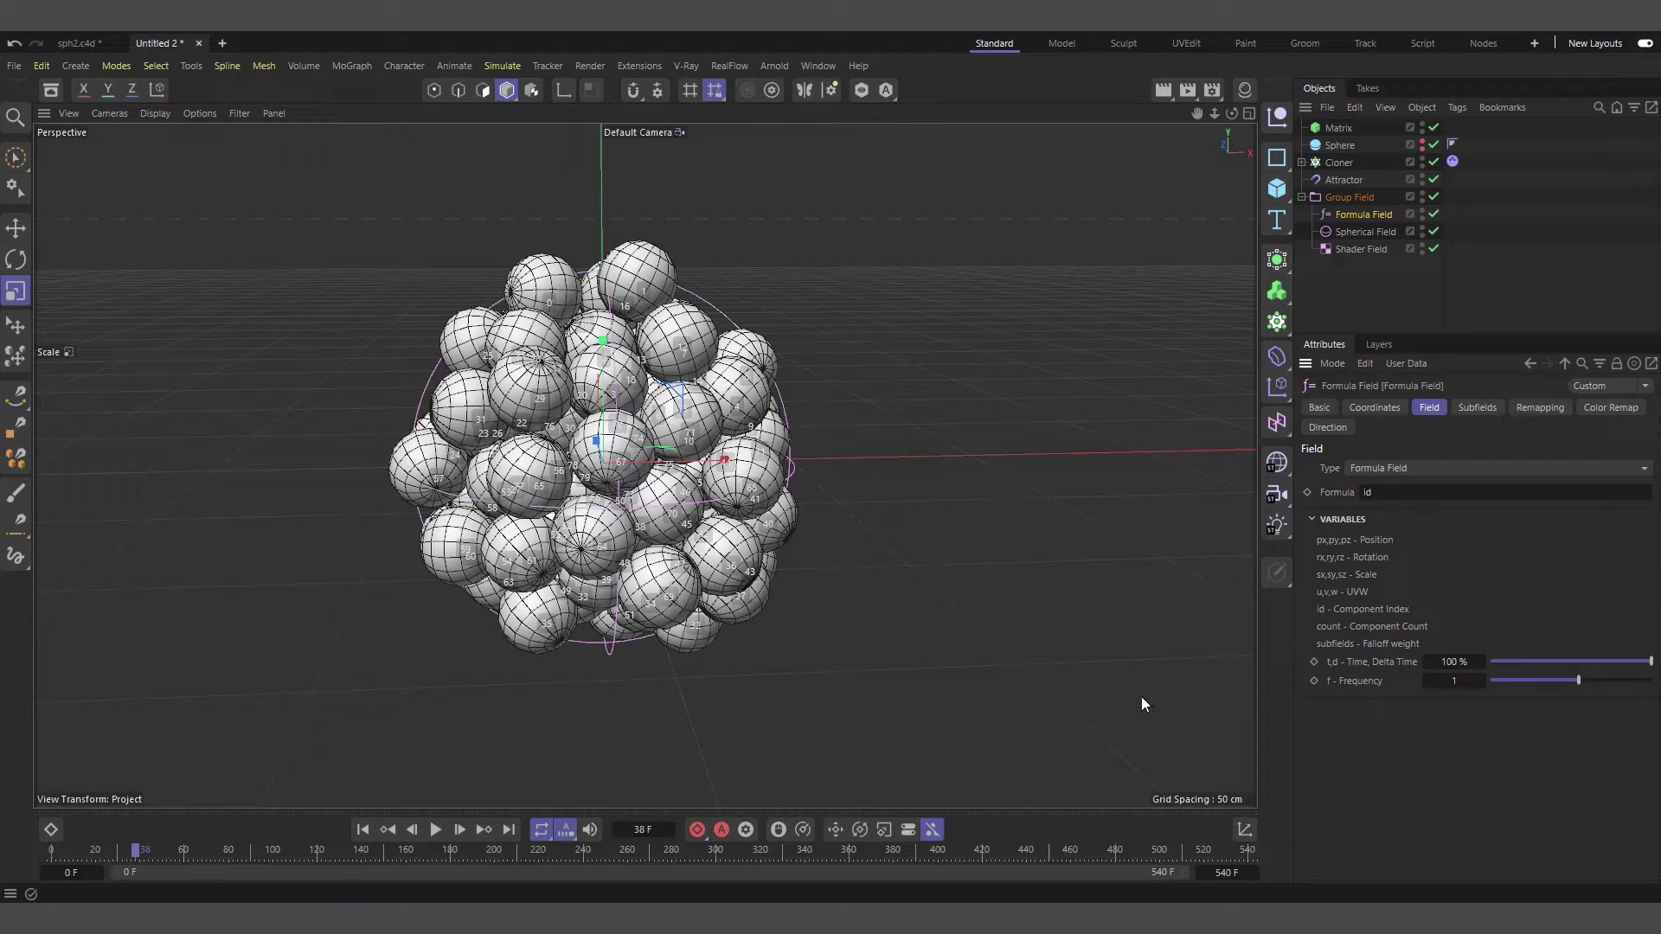
{"action": "left_click", "coordinate": [362, 829]}
{"action": "left_click", "coordinate": [436, 829]}
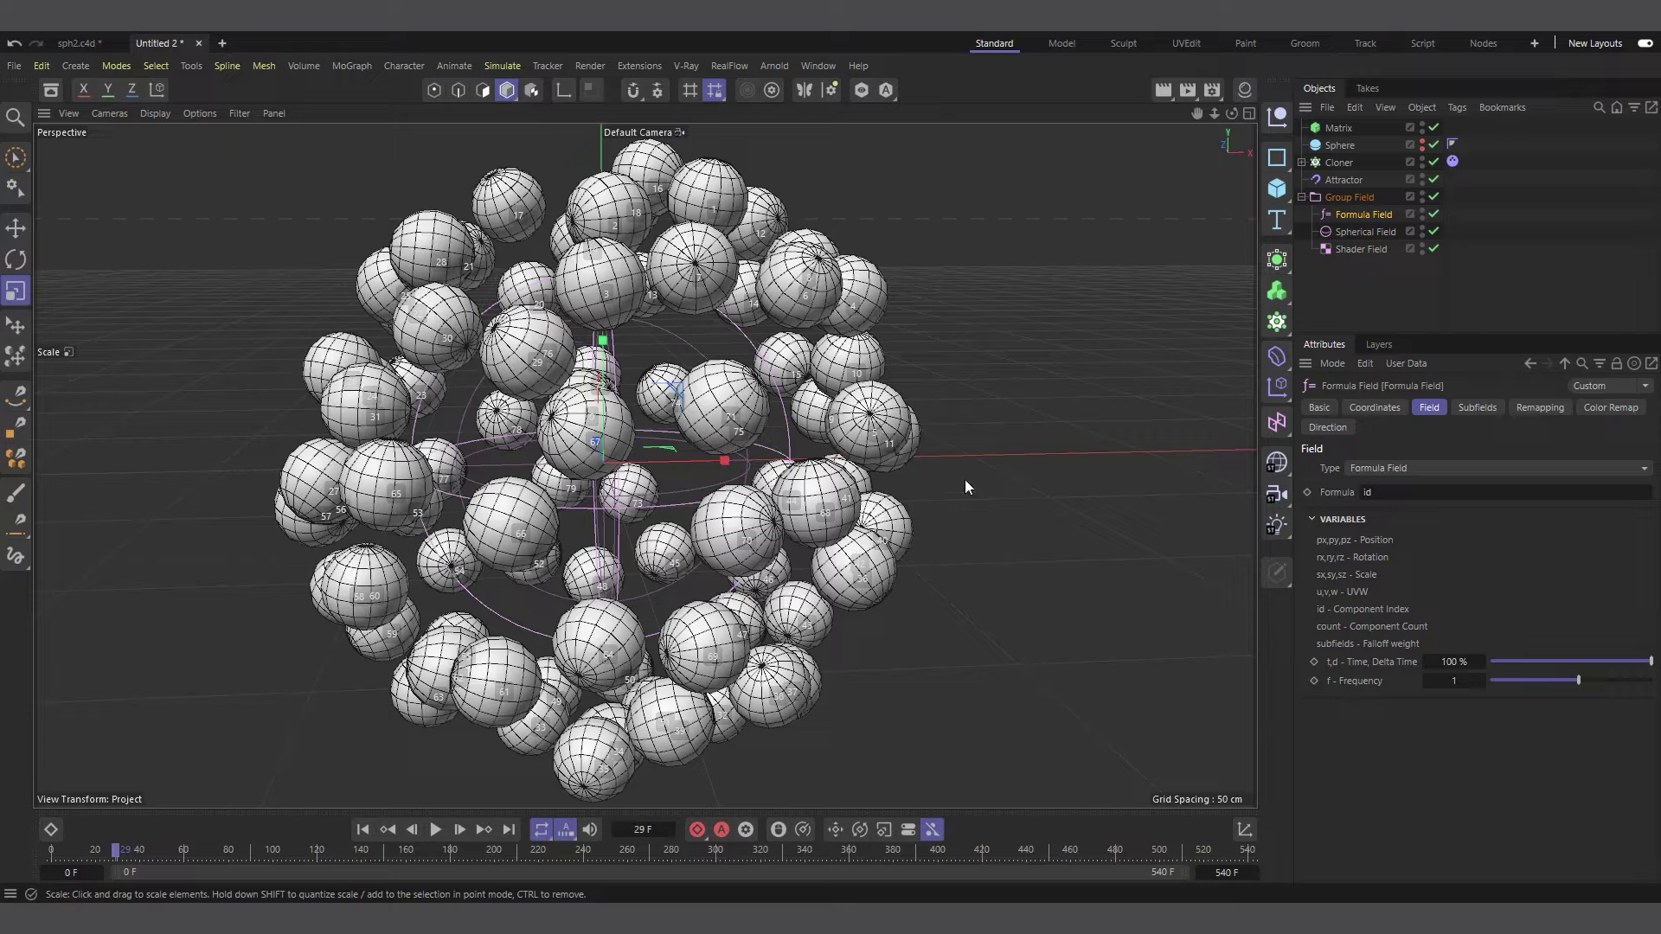
{"action": "left_click", "coordinate": [360, 830]}
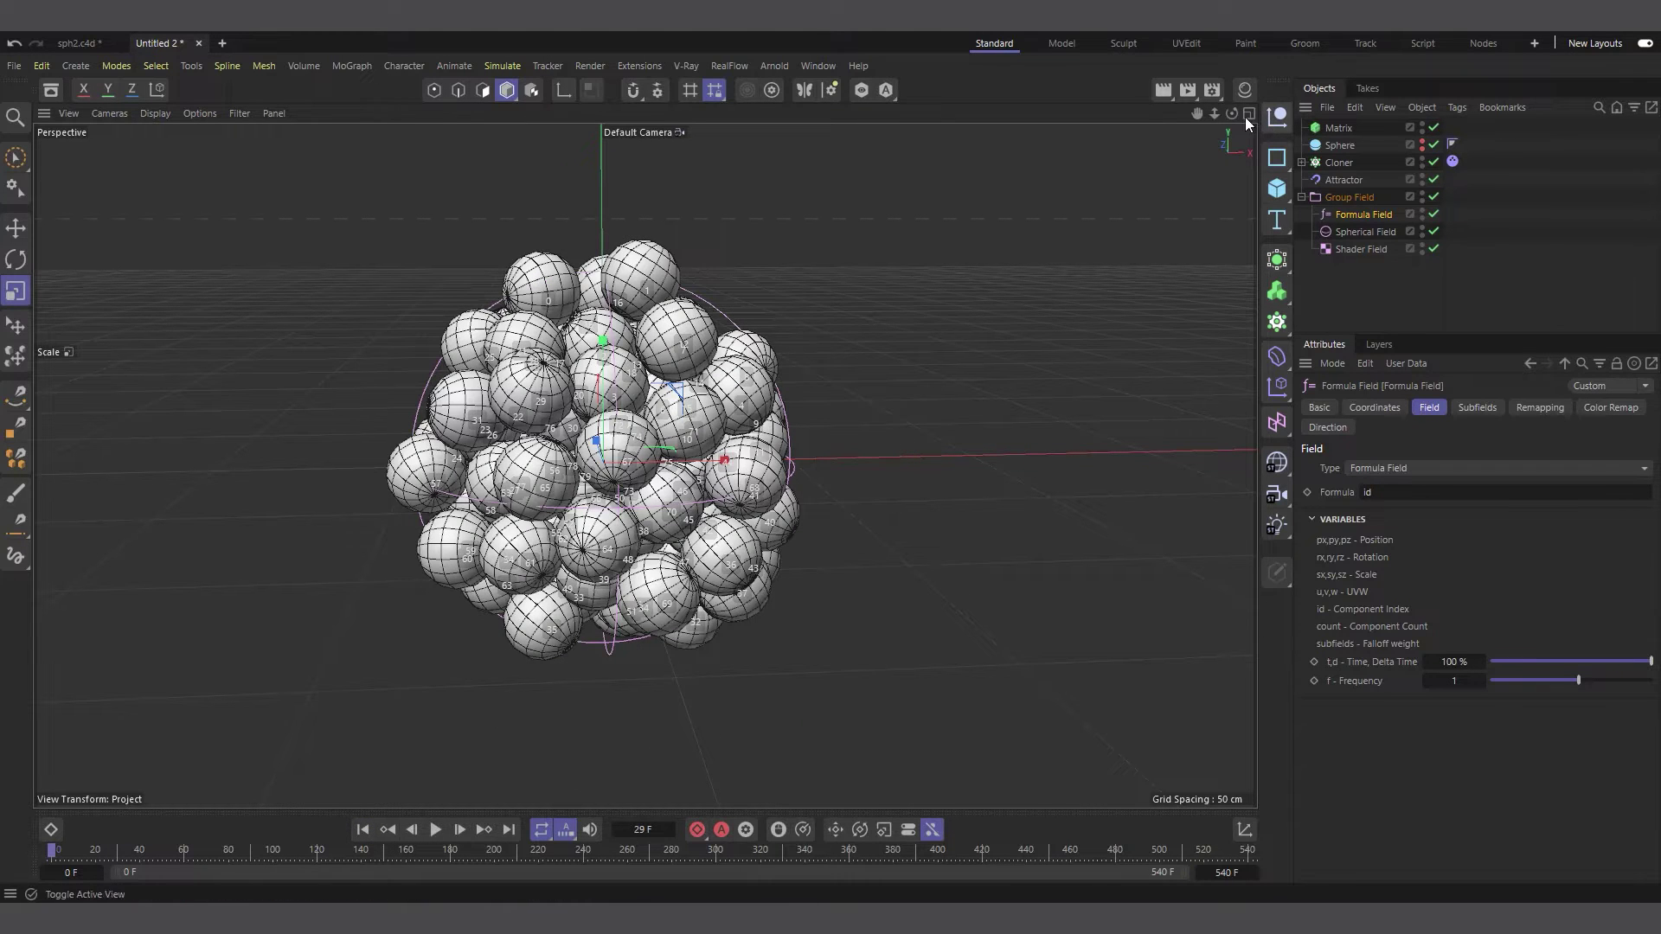
Inspect the sphere numbers up close, set the Formula Field's formula to id=11, and play the simulation.
{"action": "left_click_drag", "start_coordinate": [1232, 113], "coordinate": [1176, 102]}
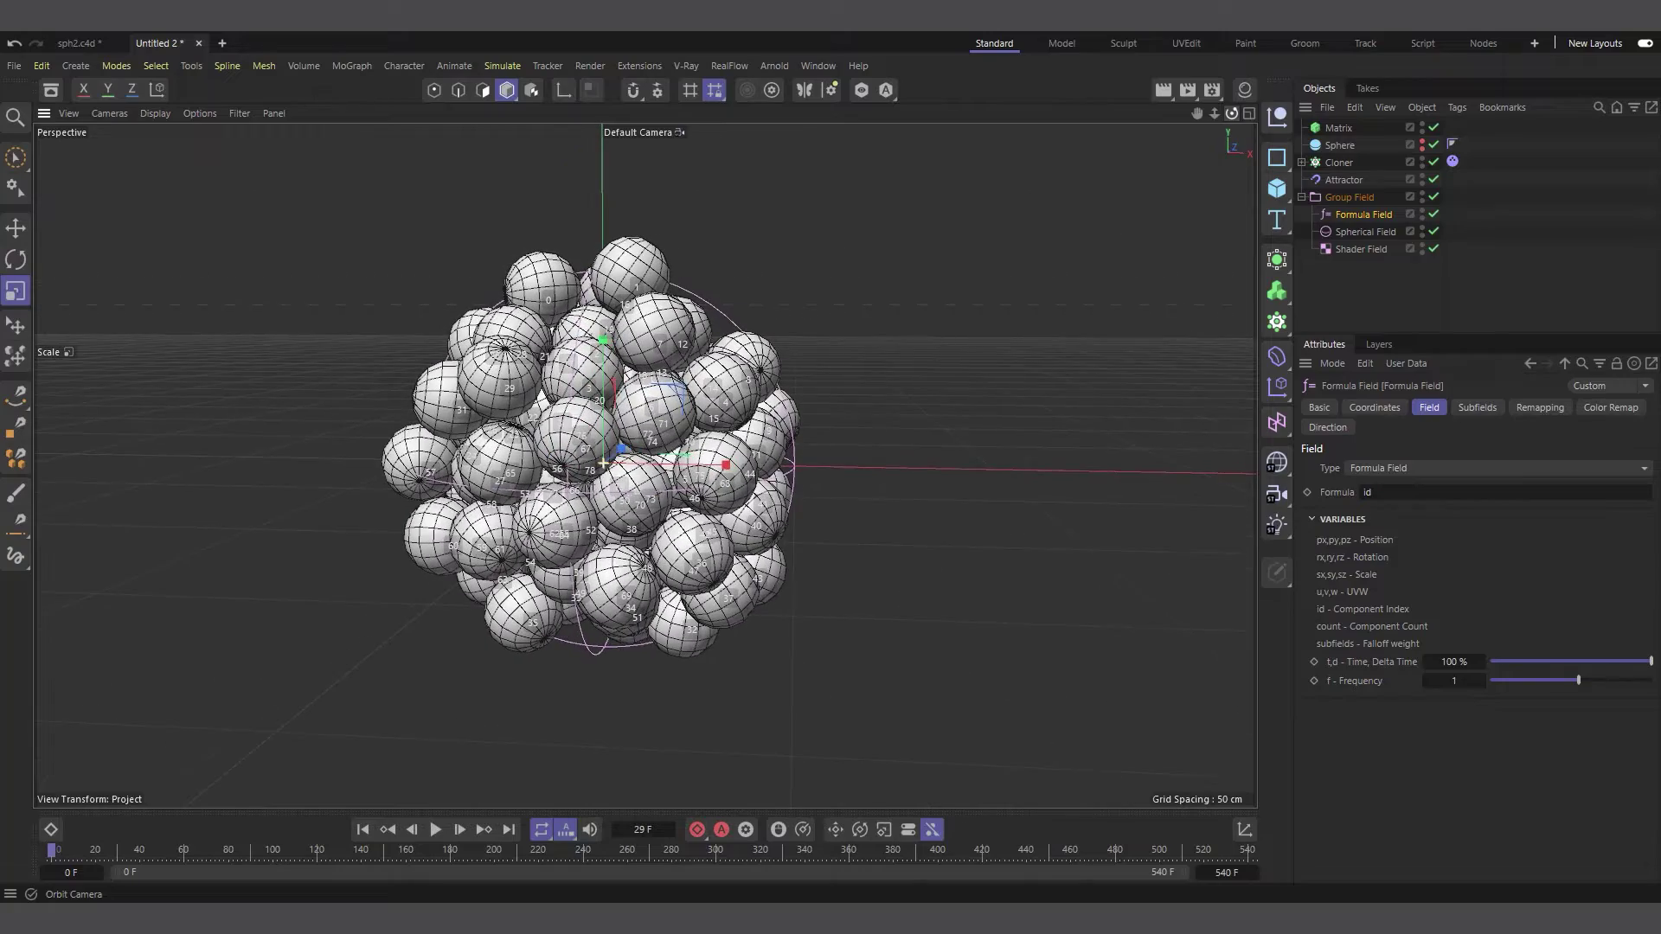
{"action": "scroll", "coordinate": [755, 464], "scroll_direction": "up", "scroll_amount": 6}
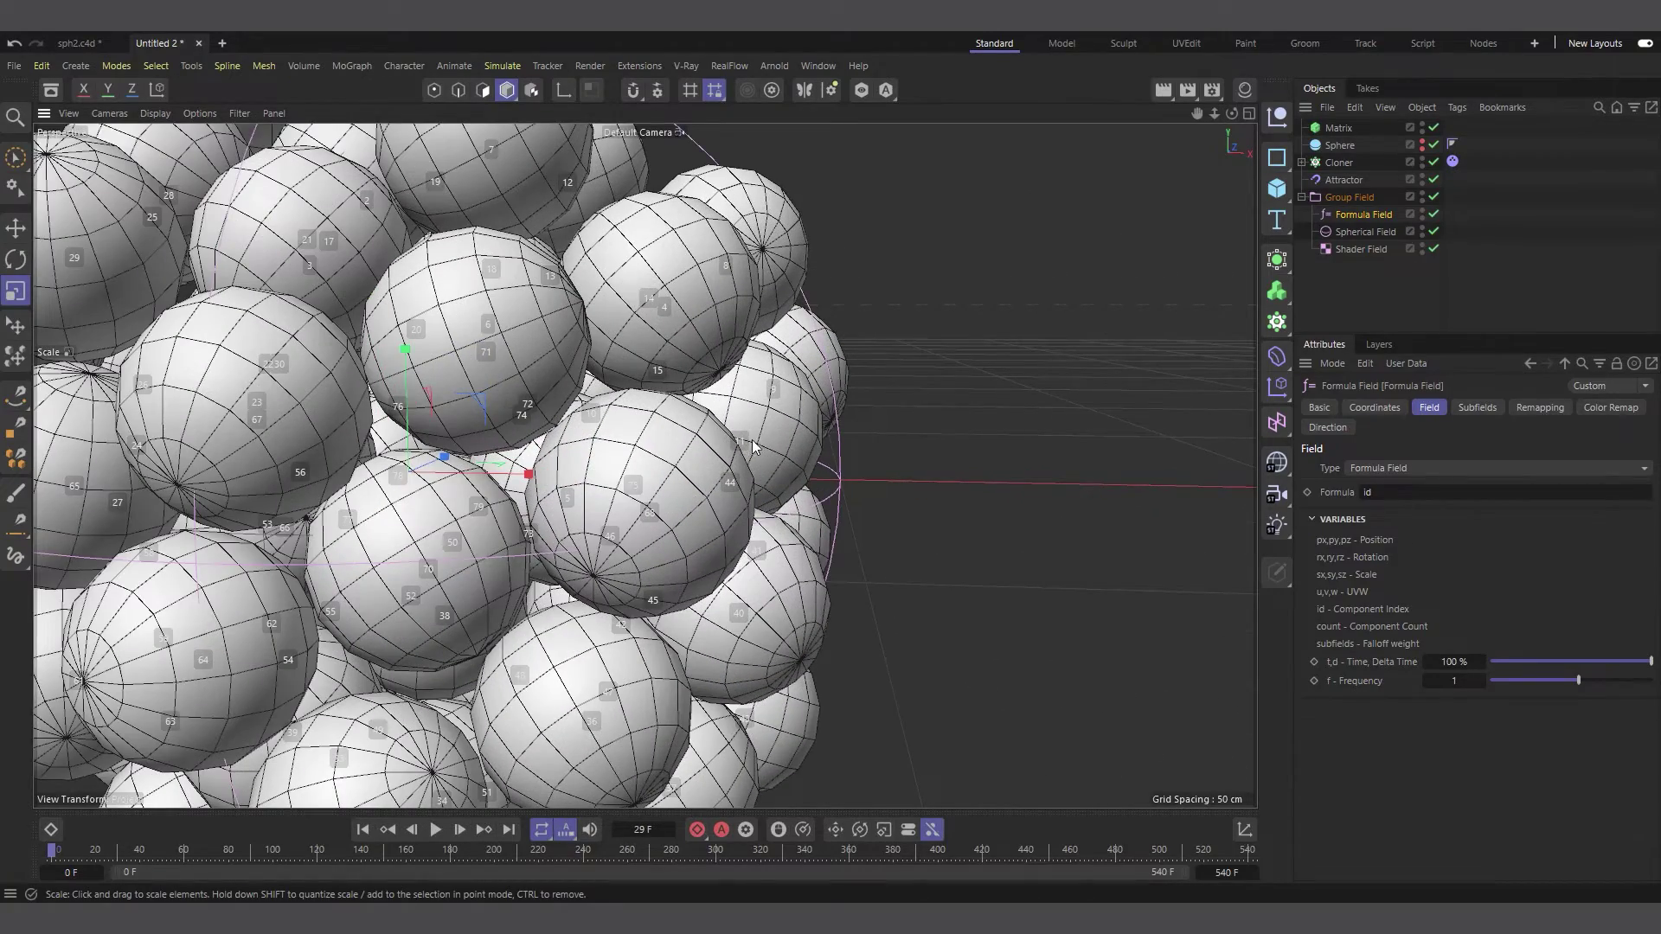
{"action": "scroll", "coordinate": [750, 445], "scroll_direction": "down", "scroll_amount": 6}
{"action": "scroll", "coordinate": [764, 444], "scroll_direction": "down", "scroll_amount": 1}
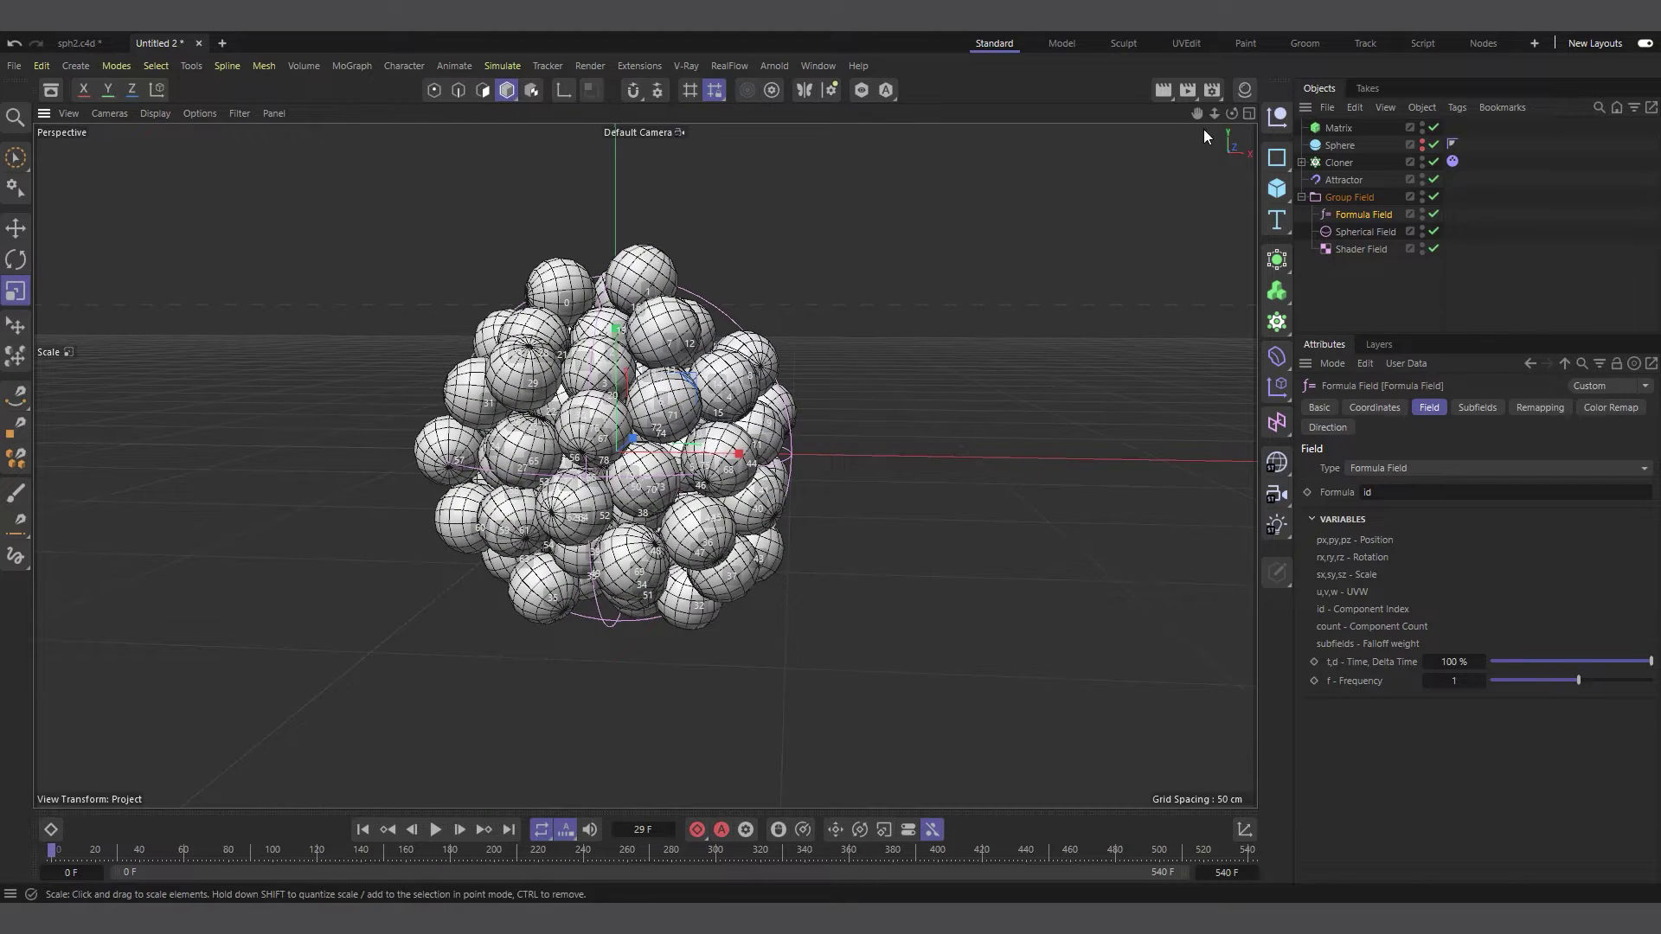
{"action": "left_click_drag", "start_coordinate": [1232, 114], "coordinate": [1263, 119]}
{"action": "left_click", "coordinate": [1397, 493]}
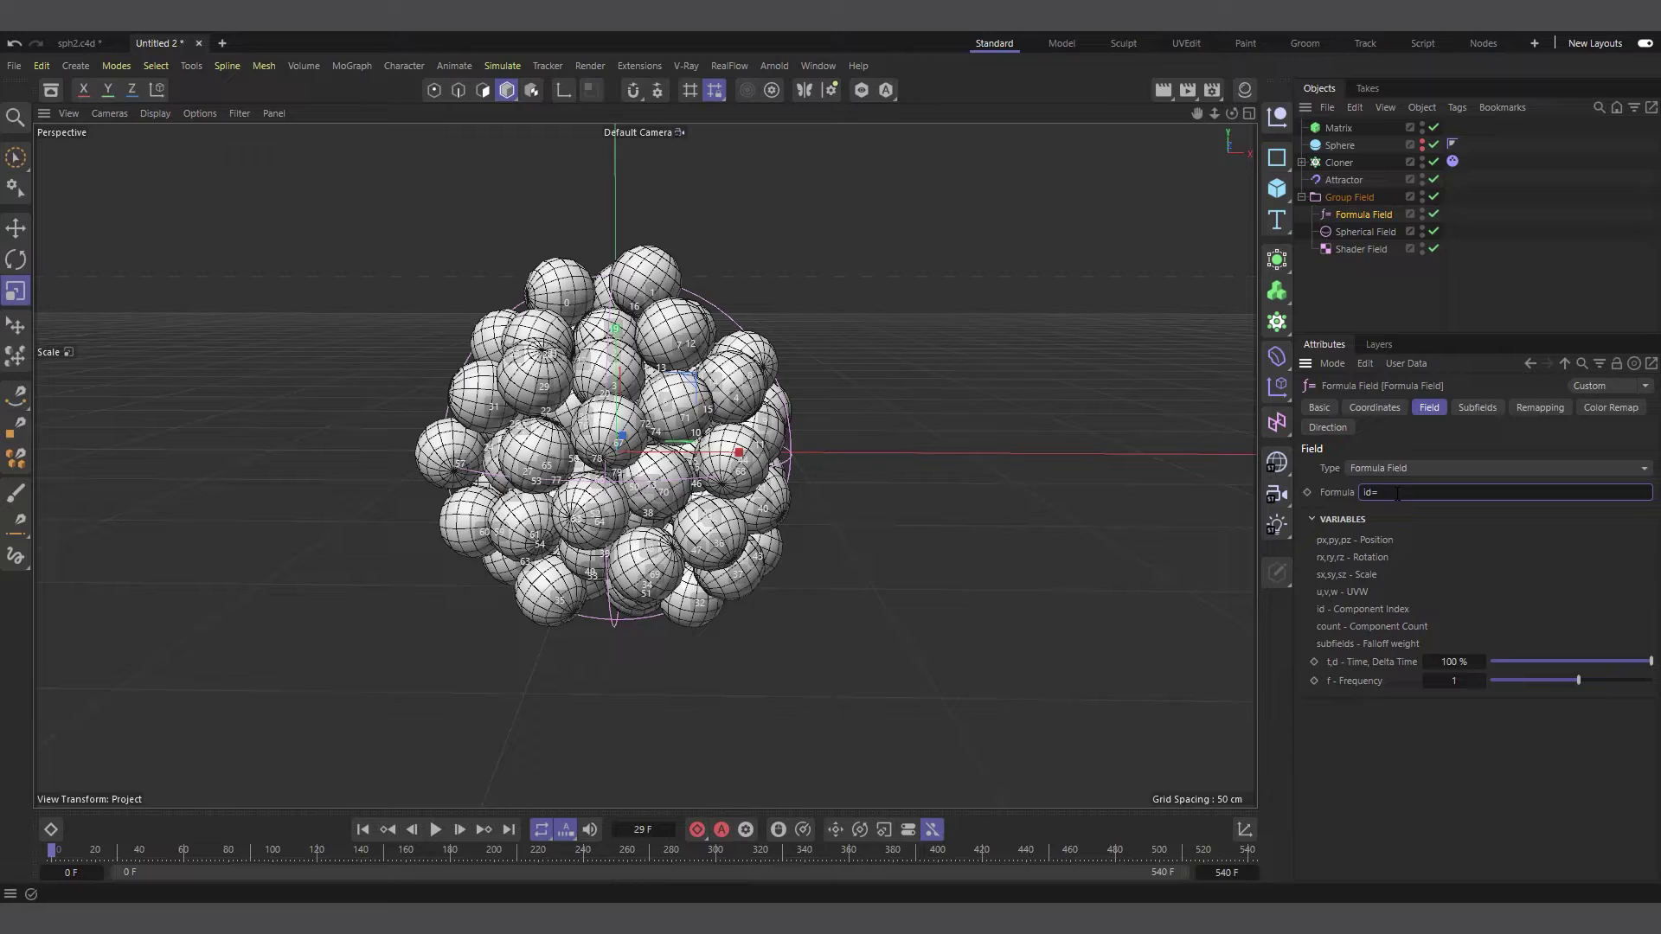
{"action": "type", "text": "=11"}
{"action": "key", "text": "Return"}
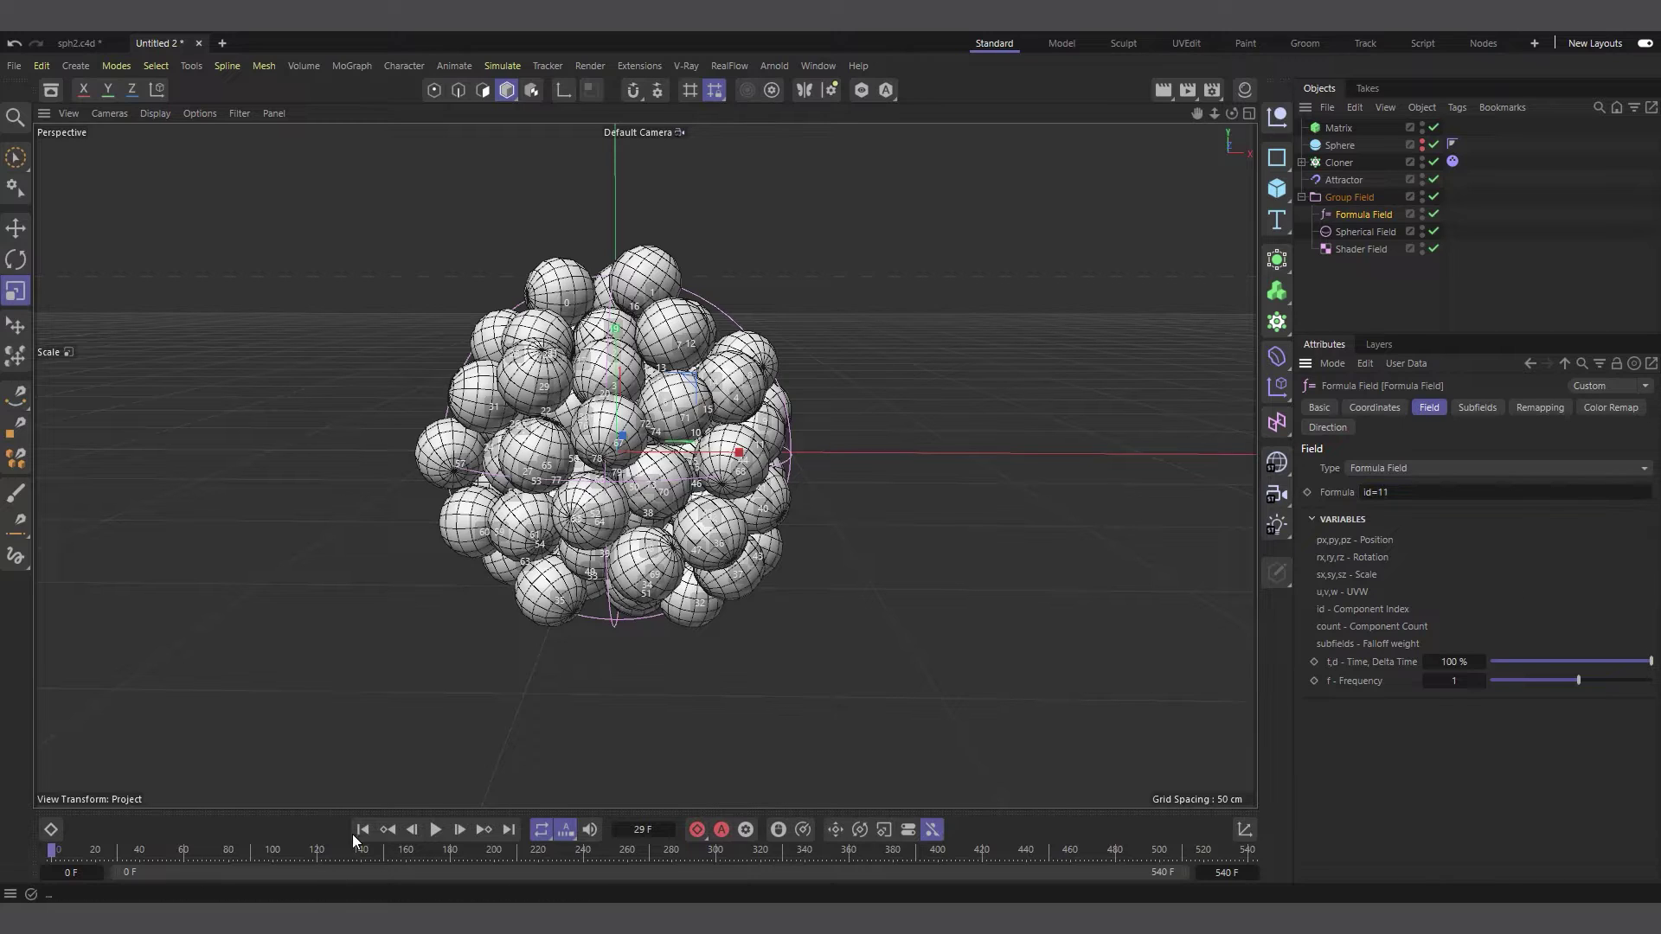
{"action": "left_click", "coordinate": [430, 830]}
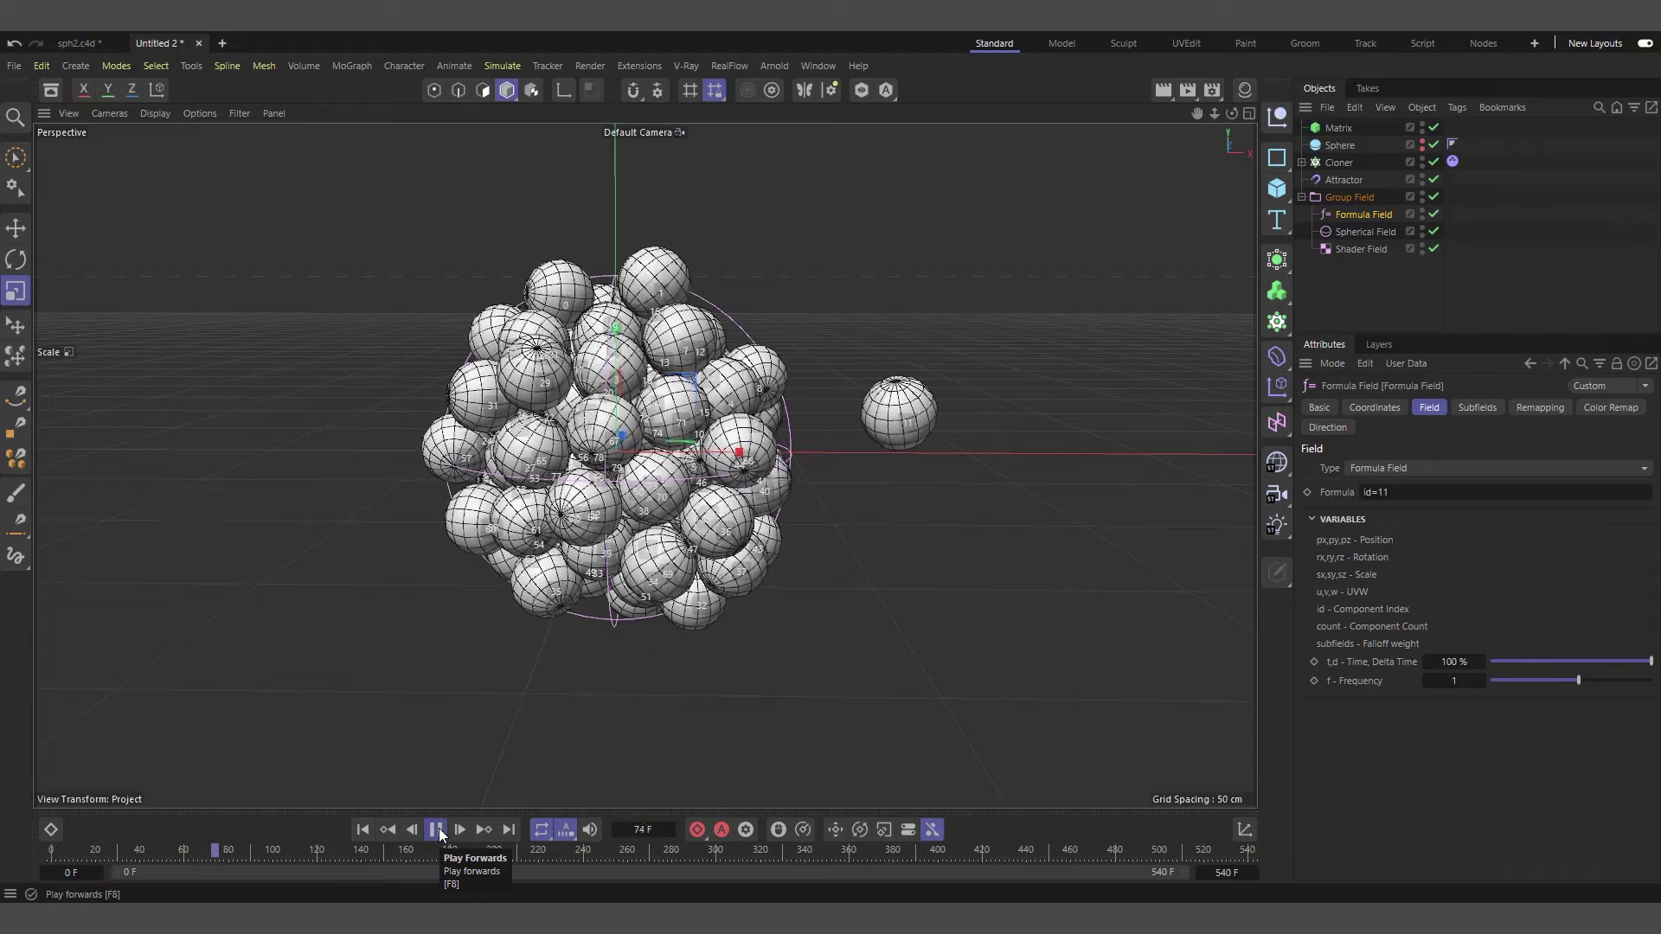
{"action": "left_click", "coordinate": [438, 831]}
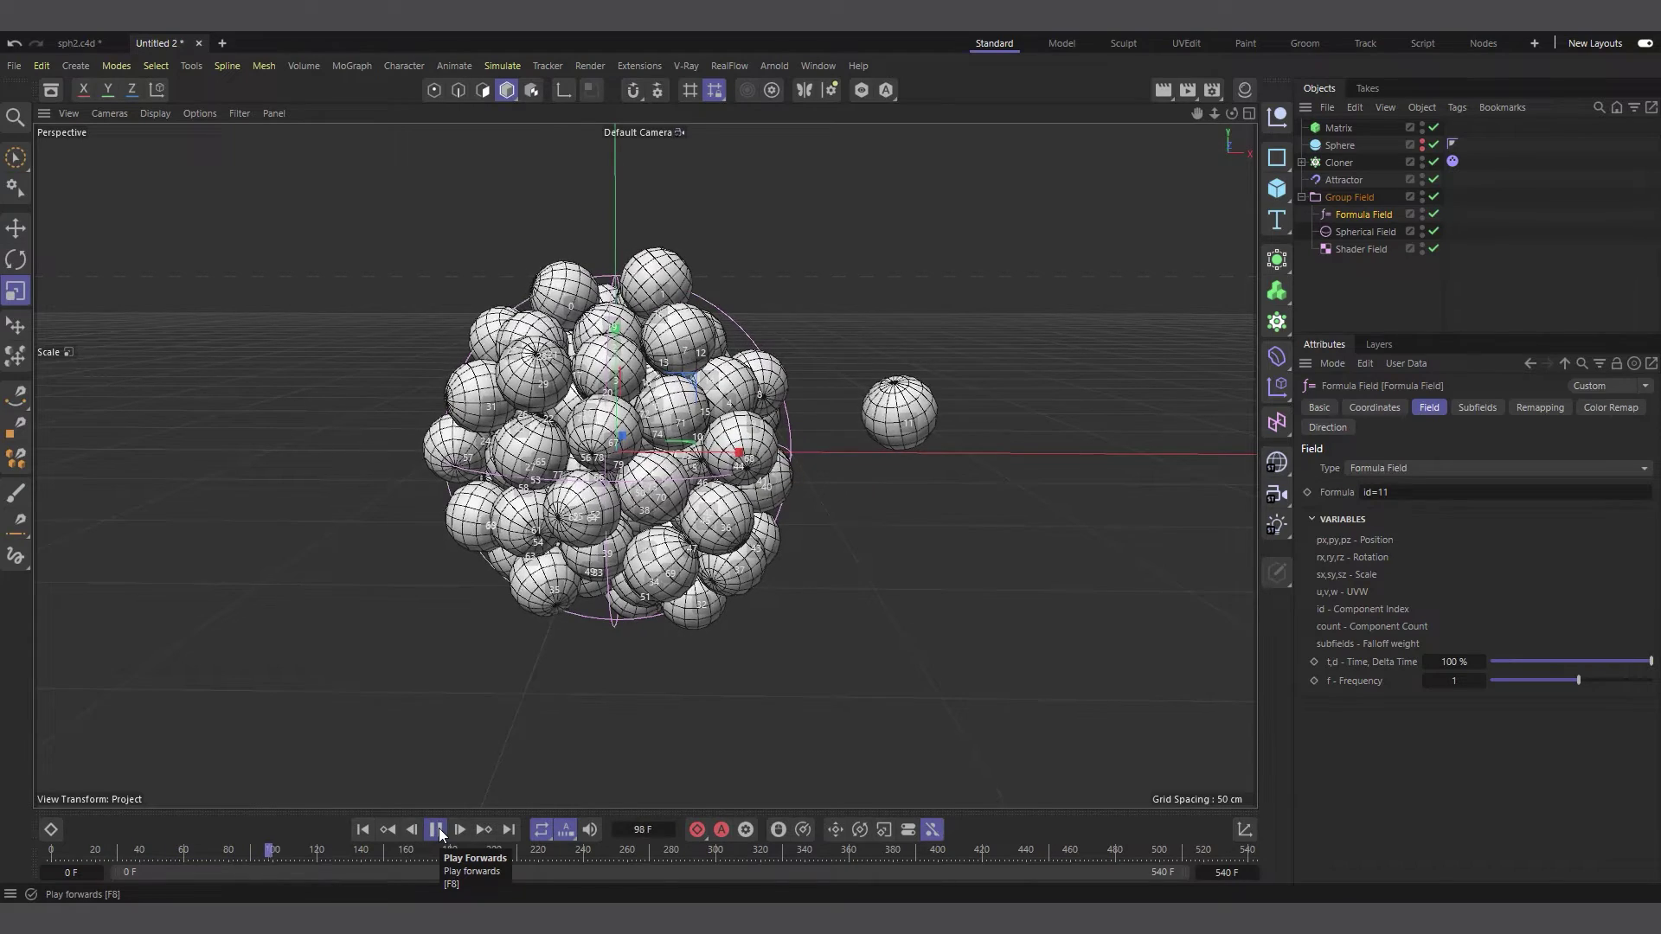
Clear the id=11 formula while at frame 99, continue playback, and return to the first frame.
{"action": "double_click", "coordinate": [1412, 493]}
{"action": "key", "text": "BackSpace"}
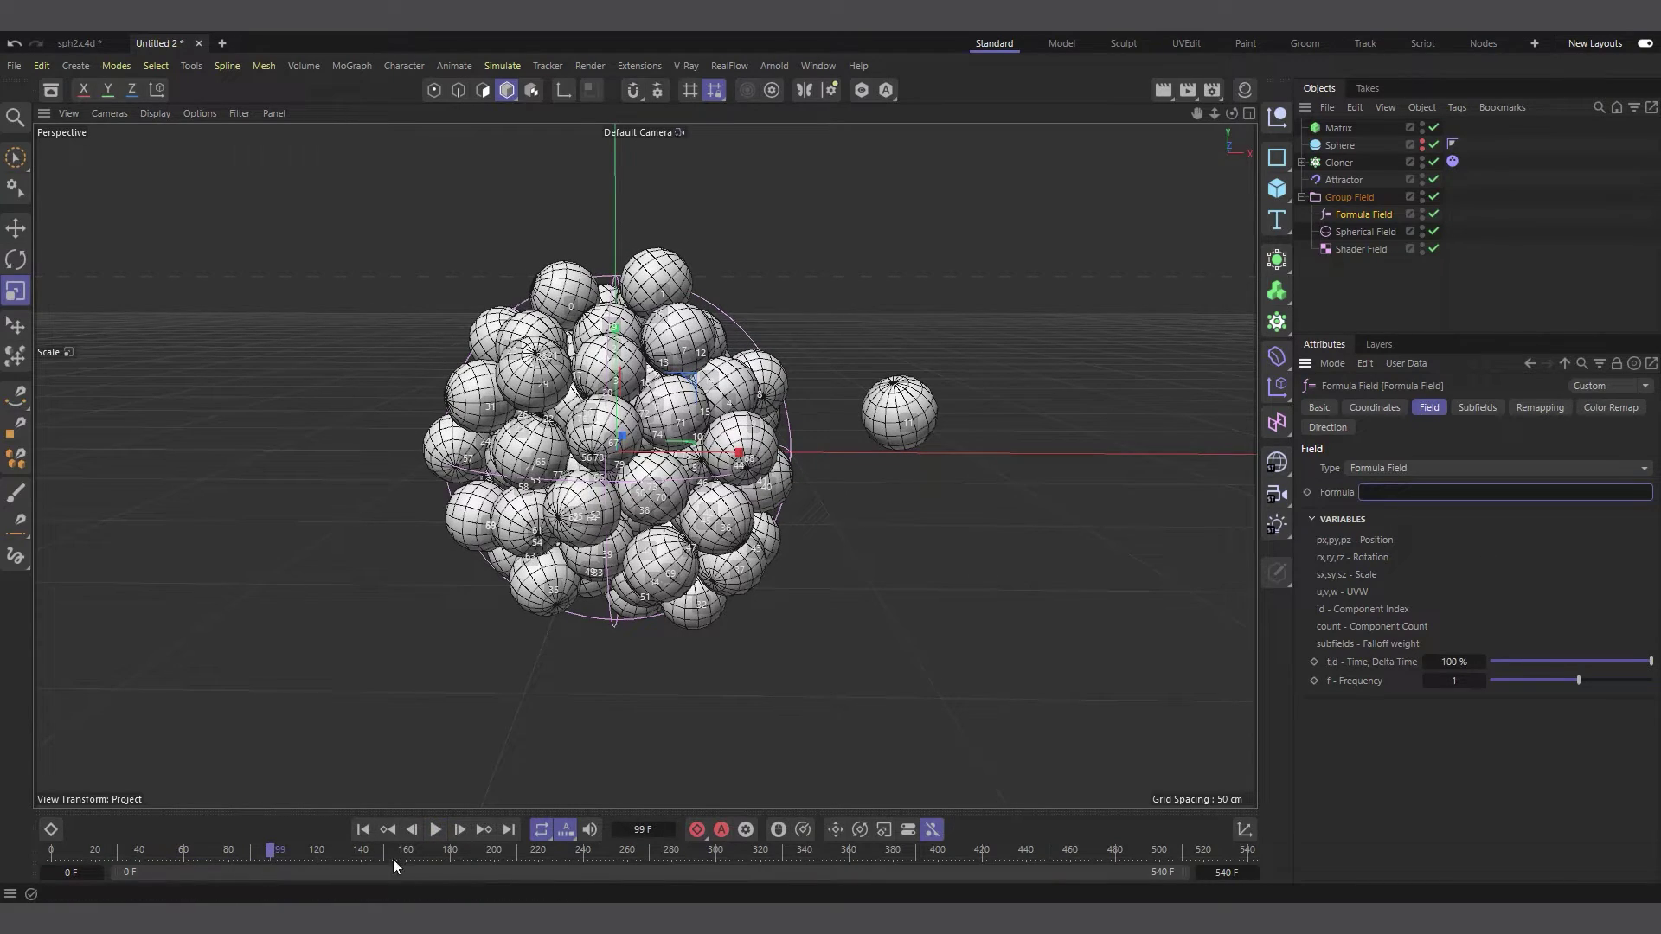
{"action": "left_click", "coordinate": [435, 830]}
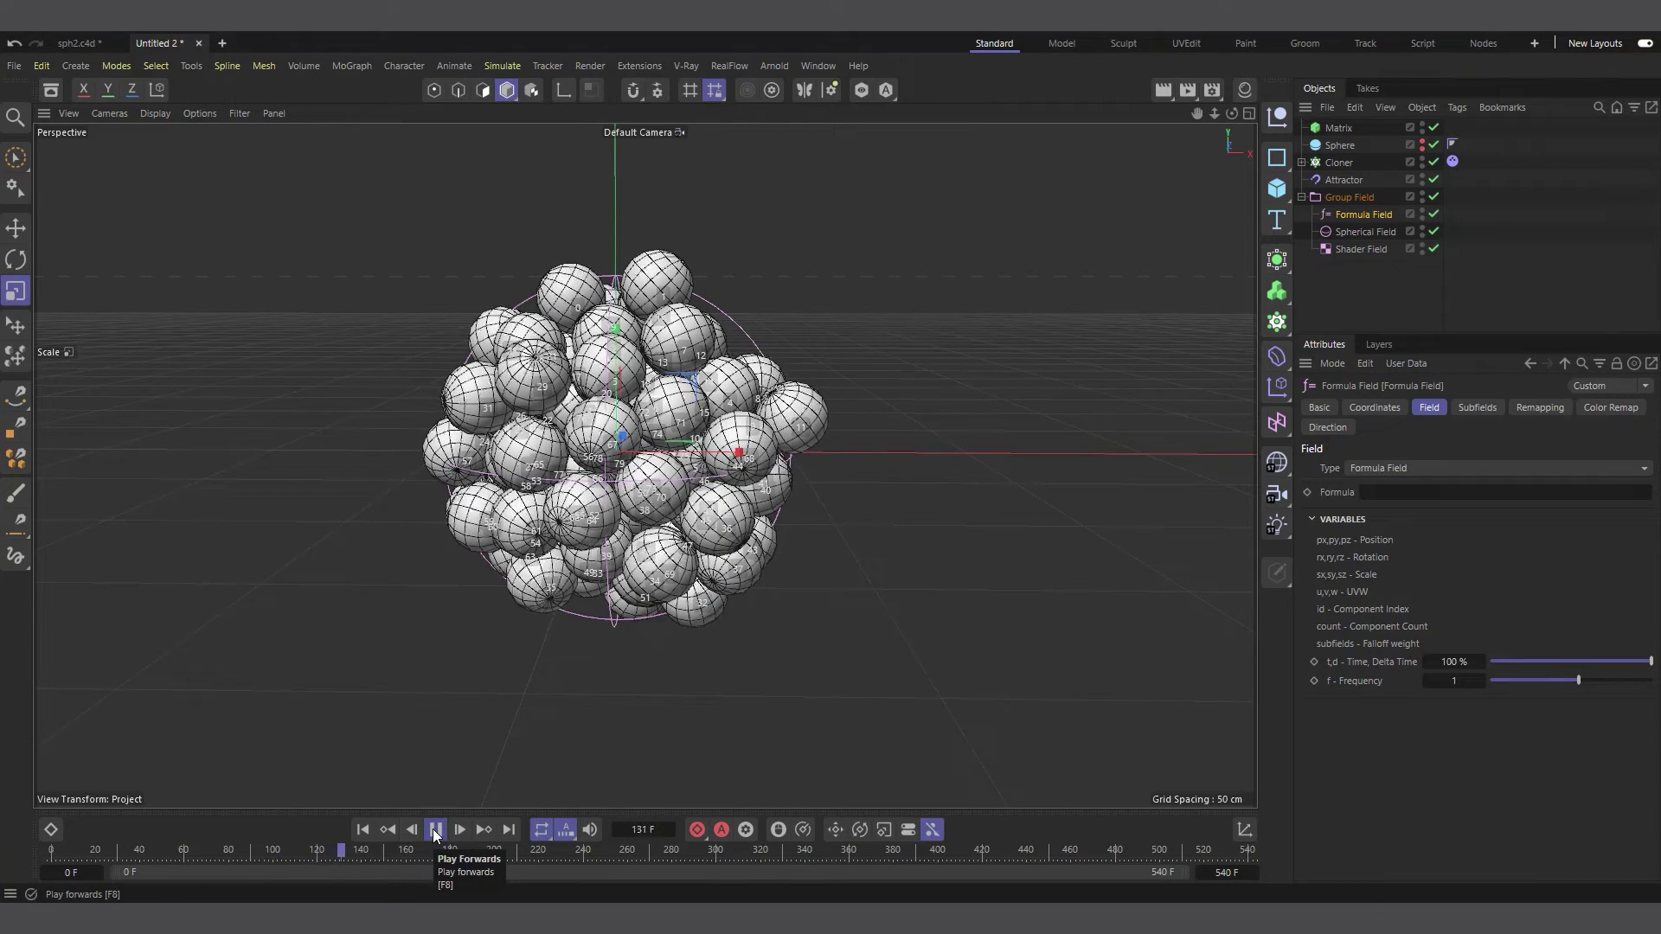
{"action": "left_click", "coordinate": [435, 830]}
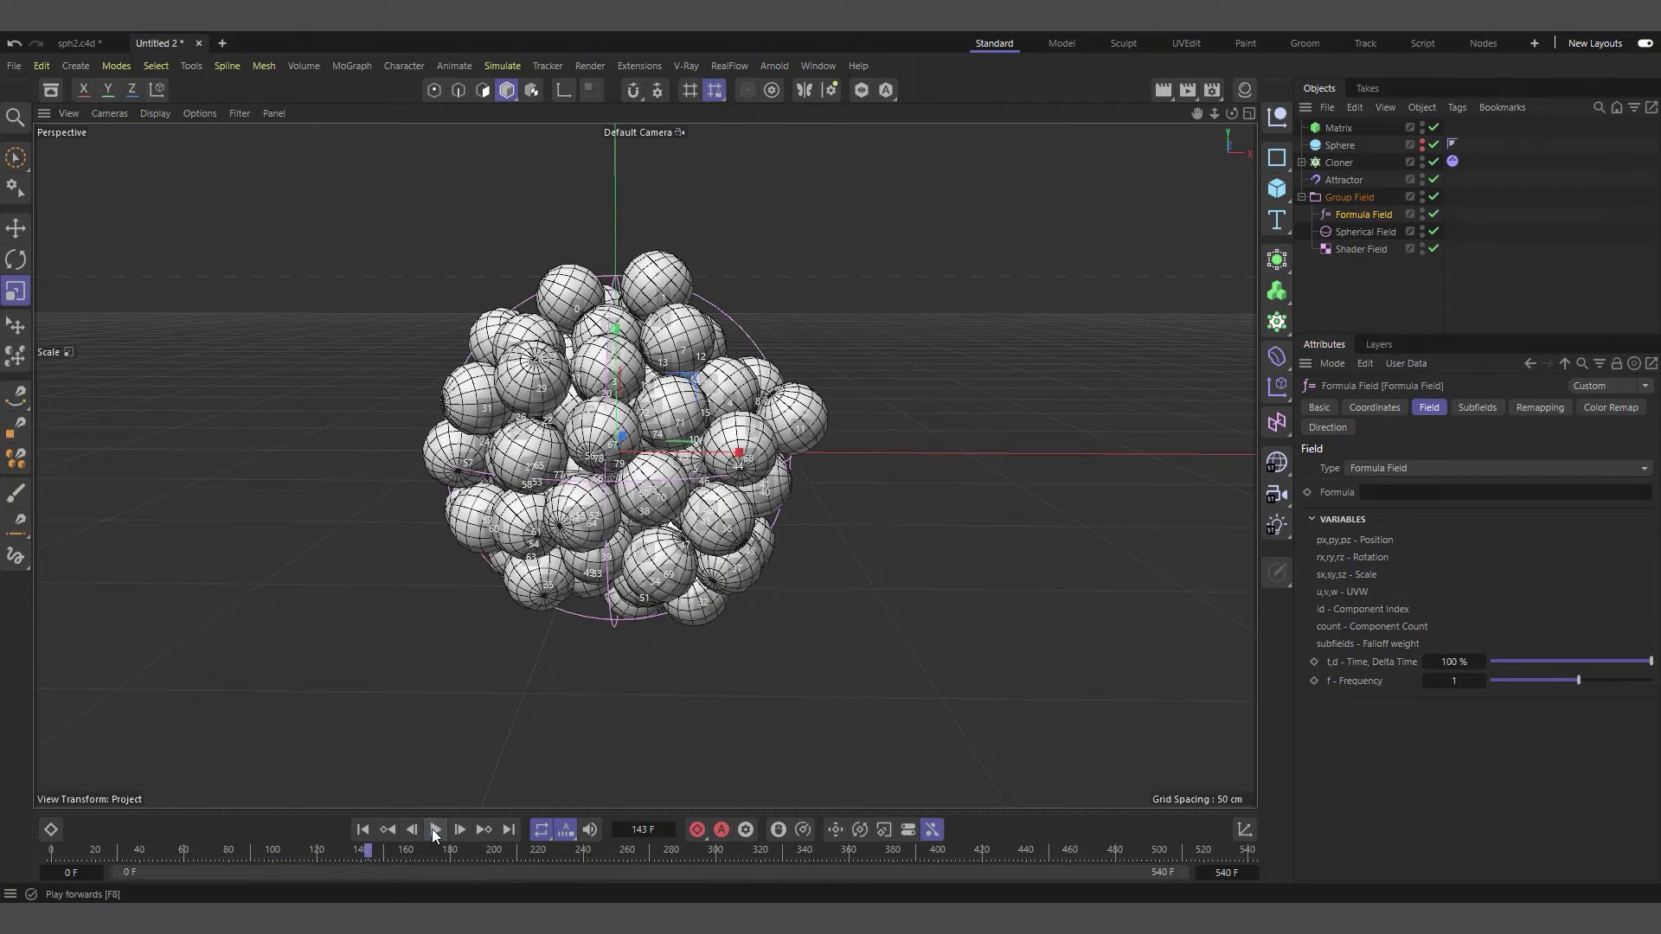
{"action": "left_click", "coordinate": [362, 830]}
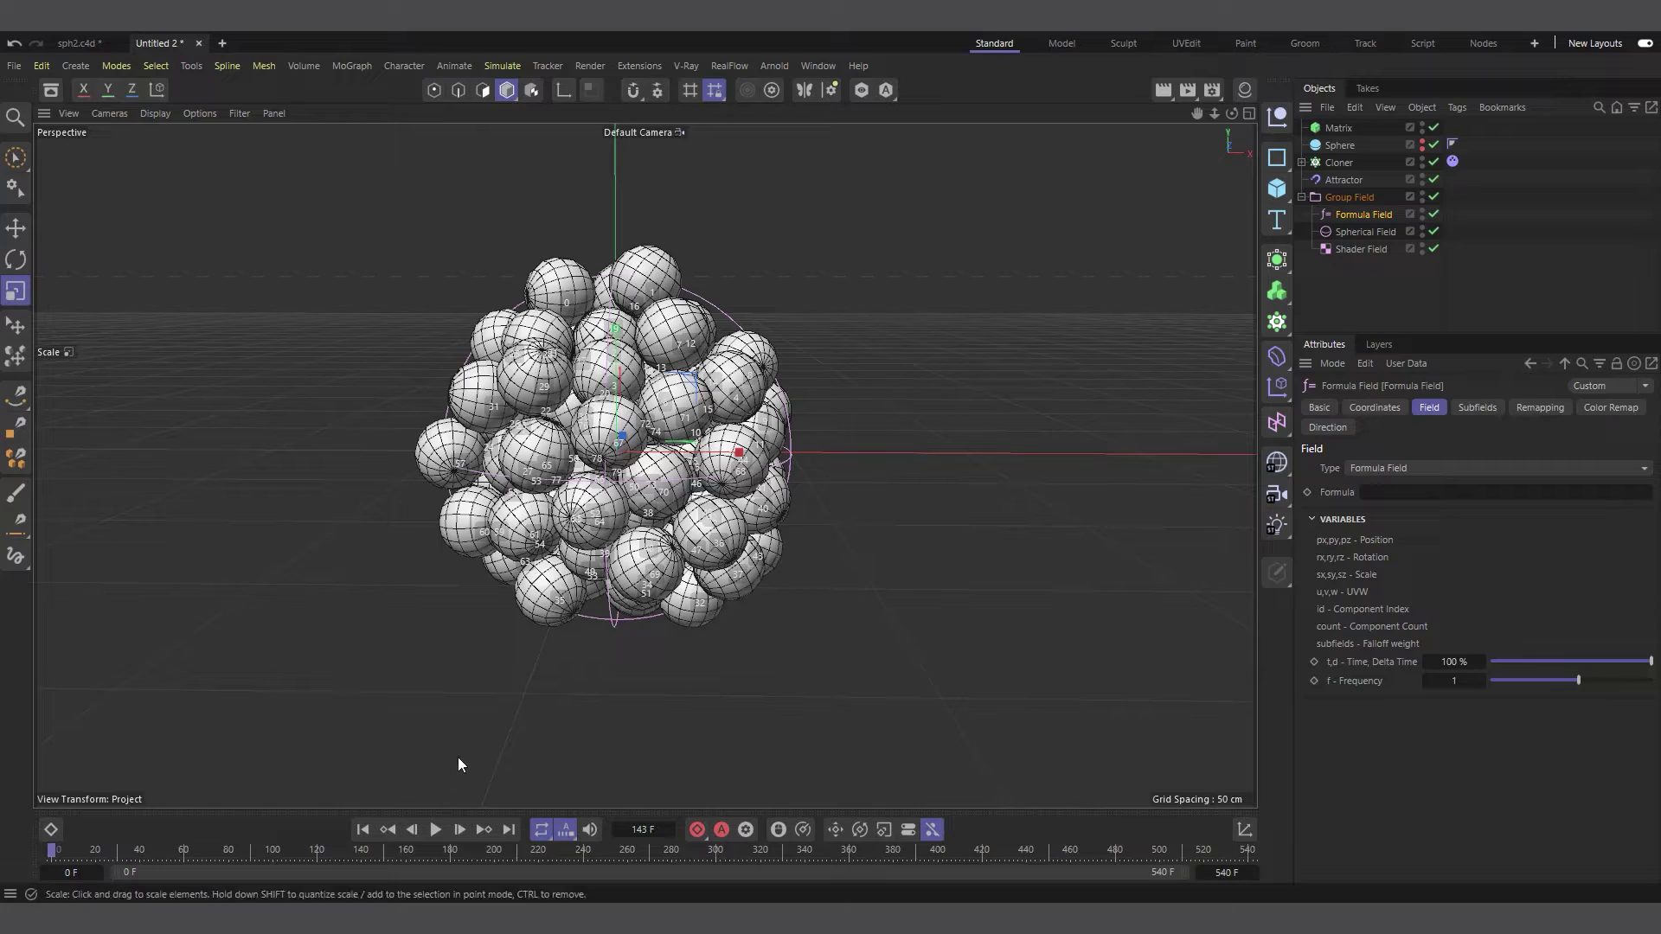
Advance the simulation to frame 60 and keyframe the Formula Field's empty formula there.
{"action": "left_click", "coordinate": [438, 831]}
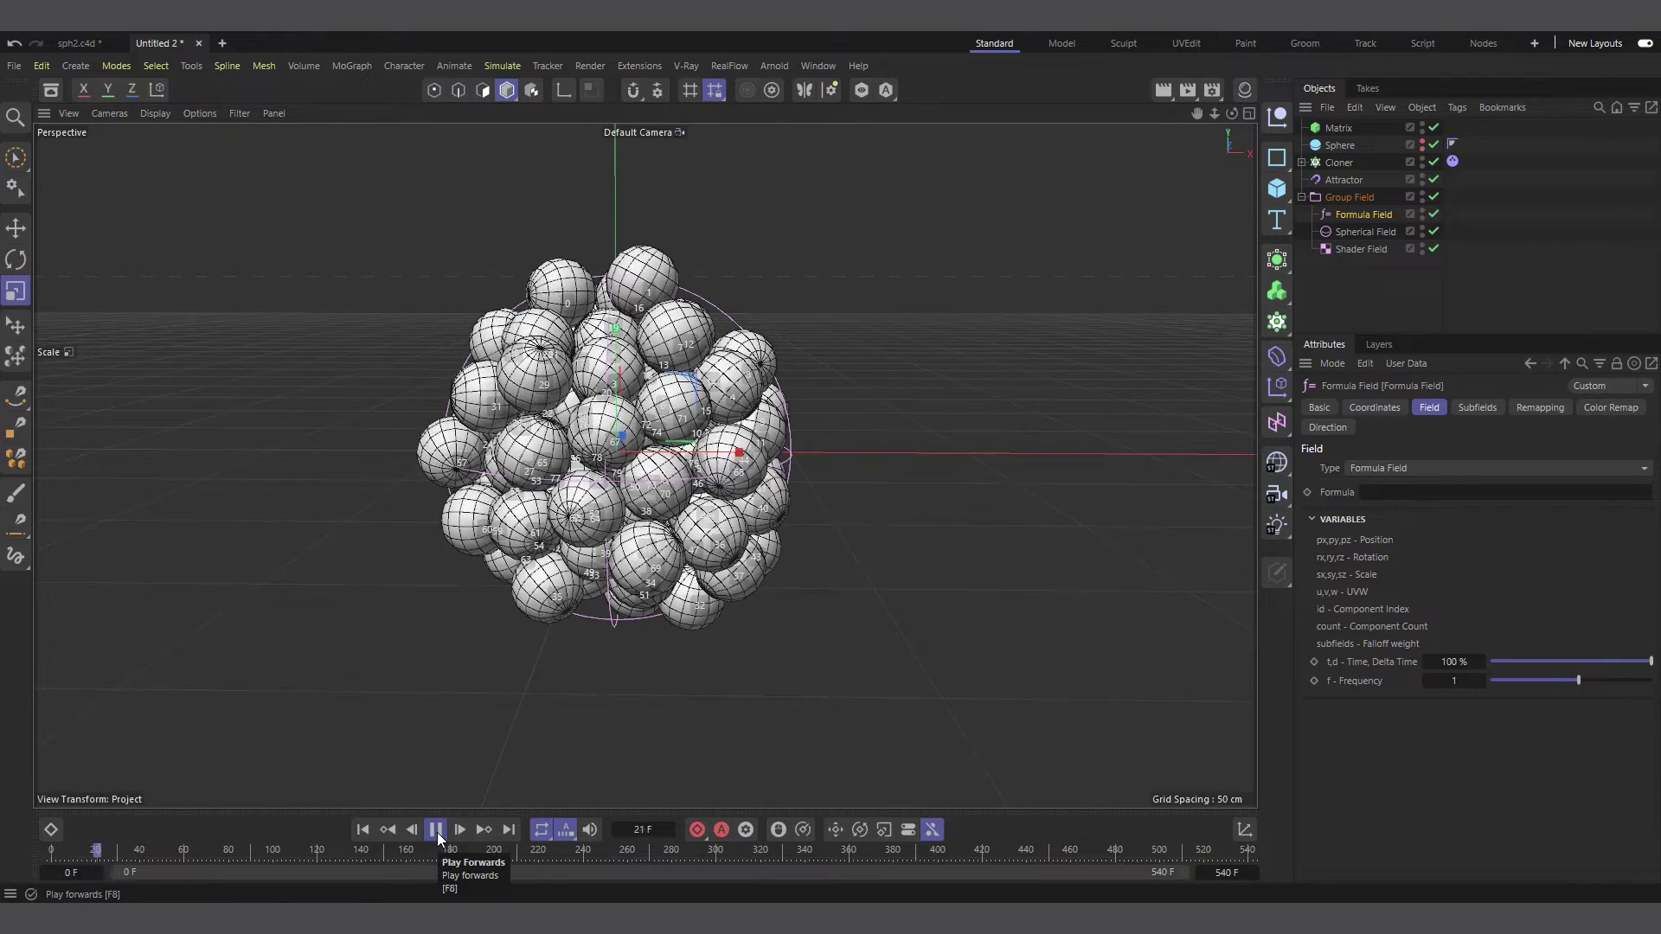
{"action": "left_click", "coordinate": [437, 831]}
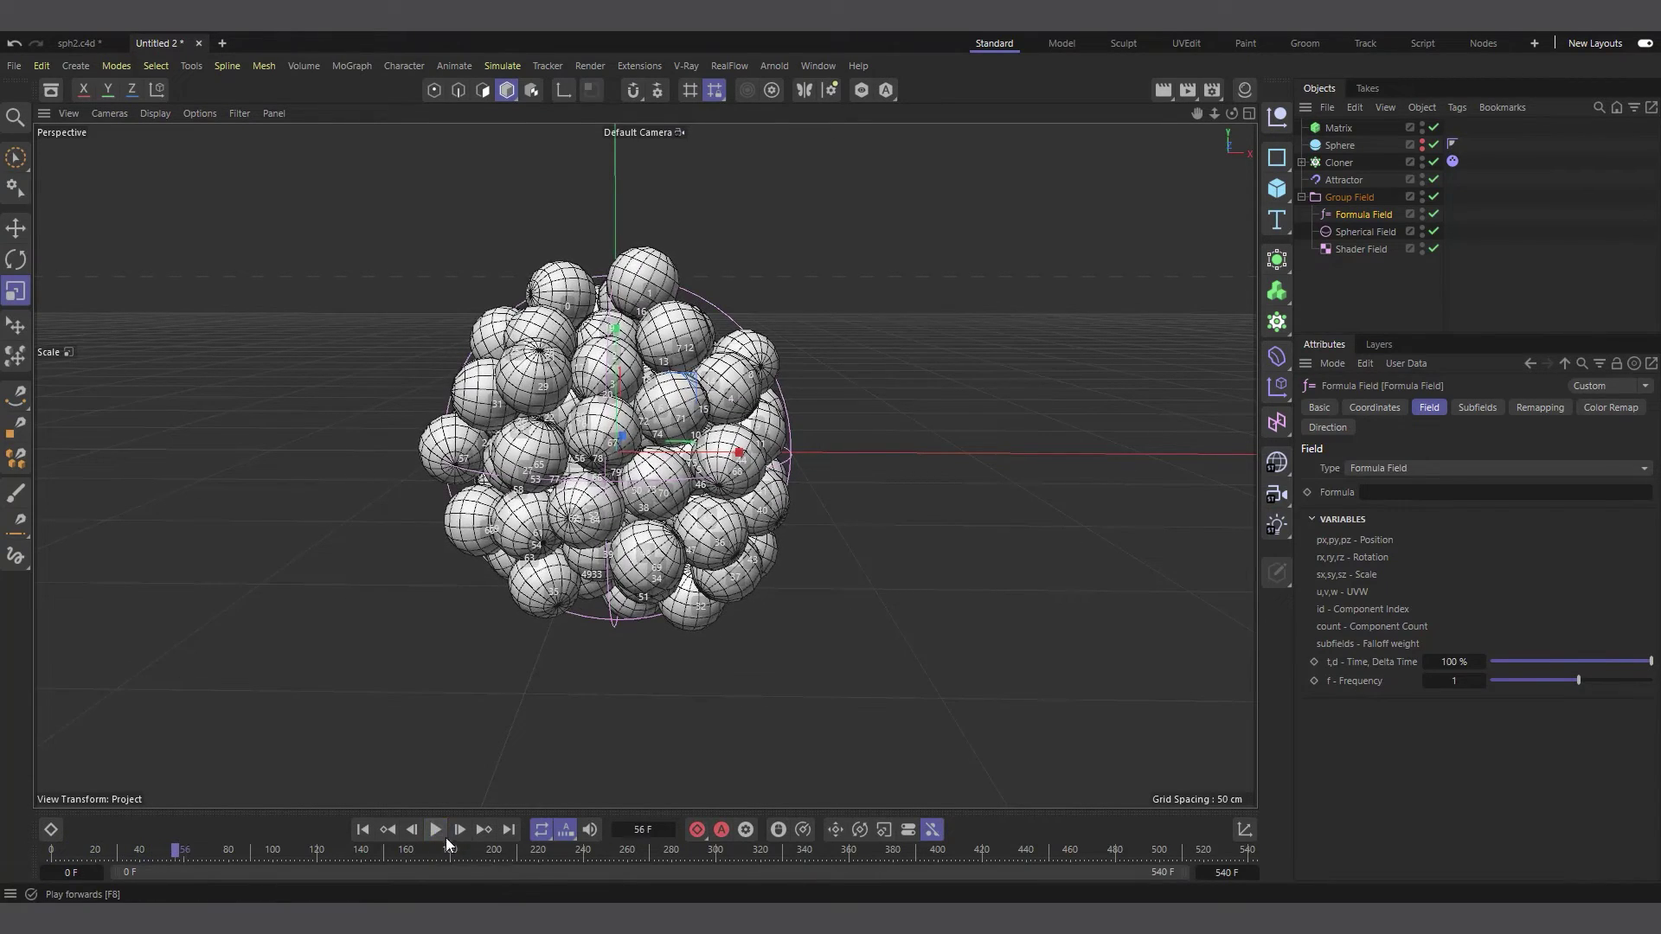
{"action": "left_click", "coordinate": [455, 832]}
{"action": "left_click", "coordinate": [455, 832]}
{"action": "left_click", "coordinate": [455, 833]}
{"action": "left_click", "coordinate": [459, 832]}
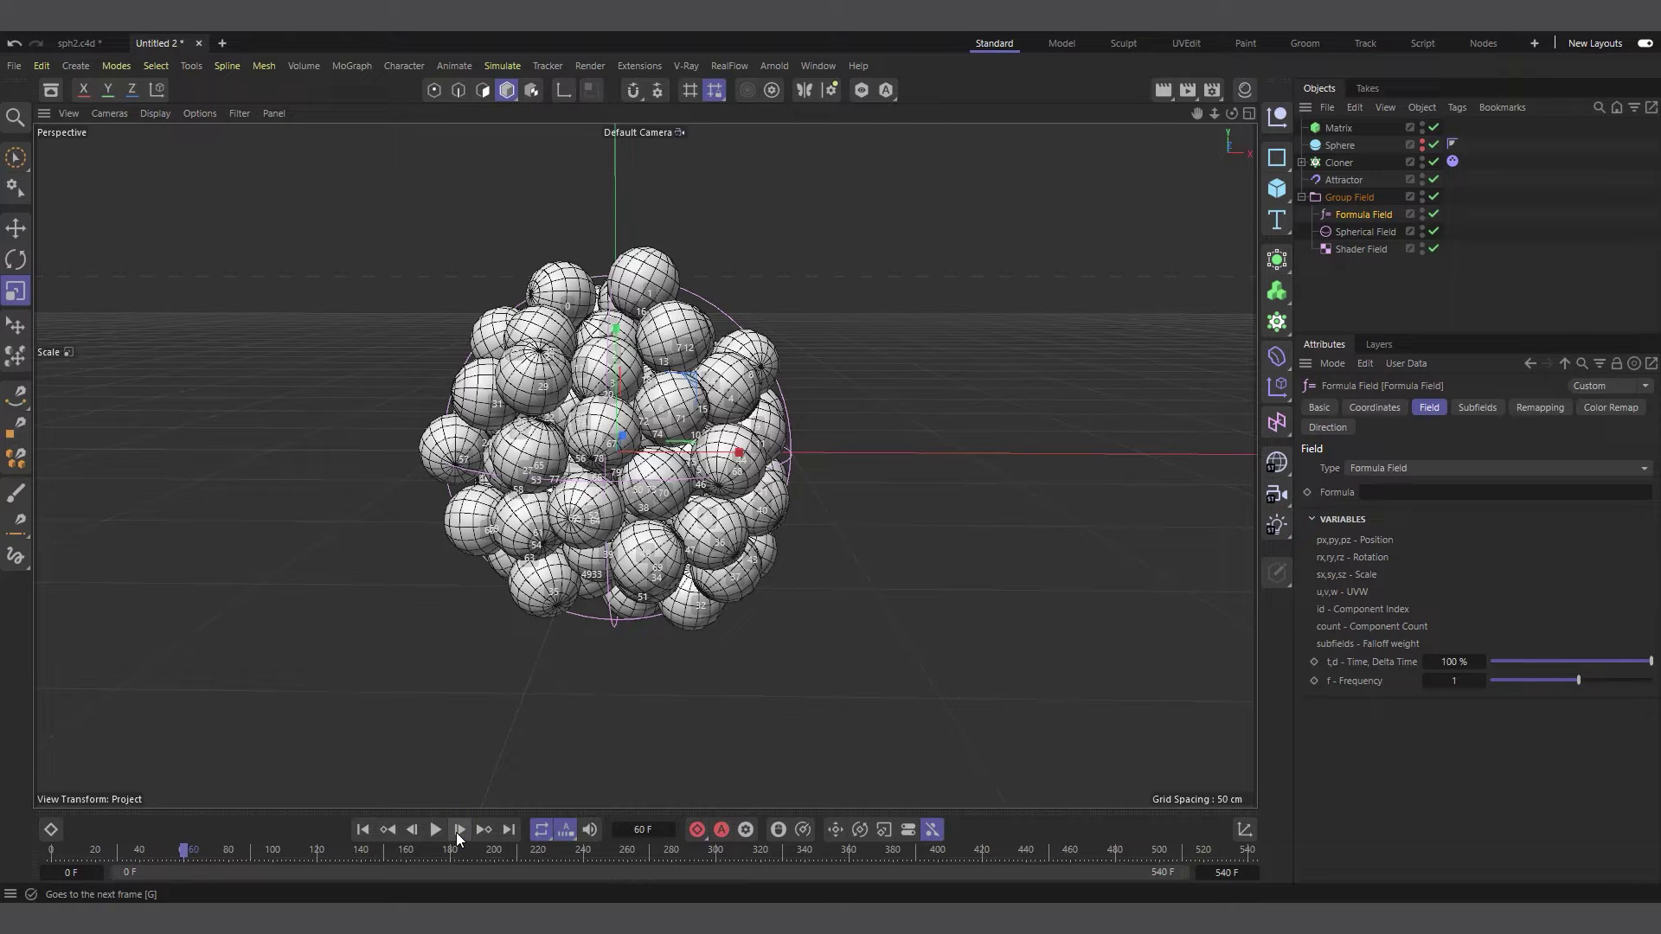
{"action": "left_click", "coordinate": [1307, 492]}
Keyframe the formula id=11 at frame 61 and play the animation.
{"action": "left_click", "coordinate": [459, 829]}
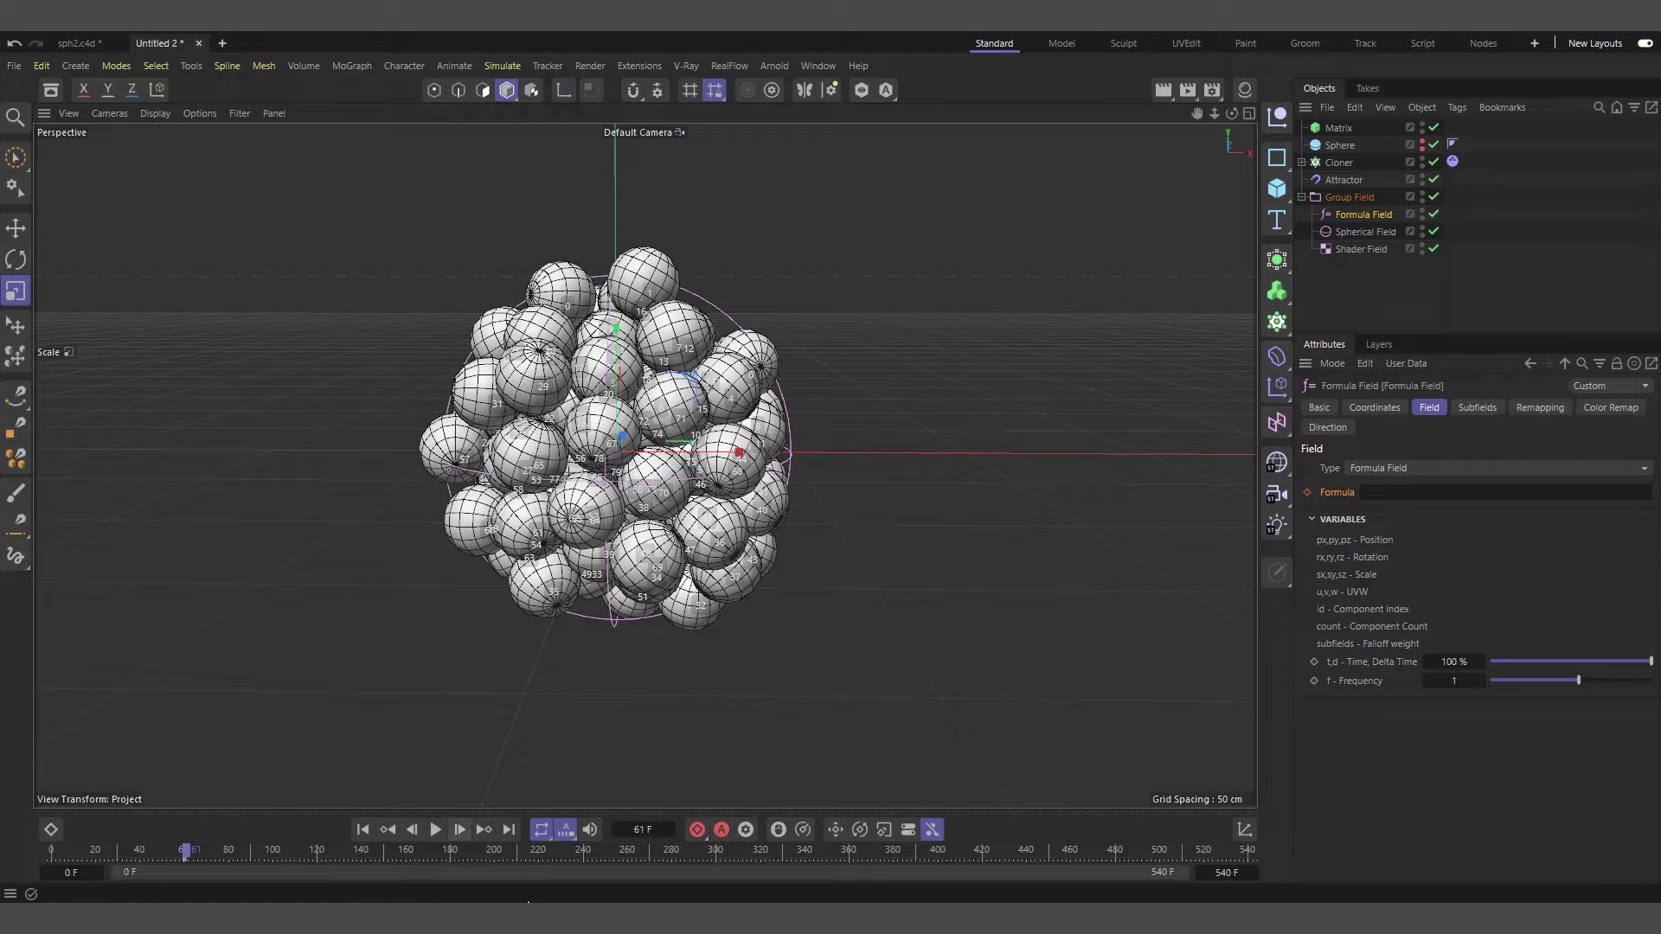
{"action": "left_click", "coordinate": [1402, 493]}
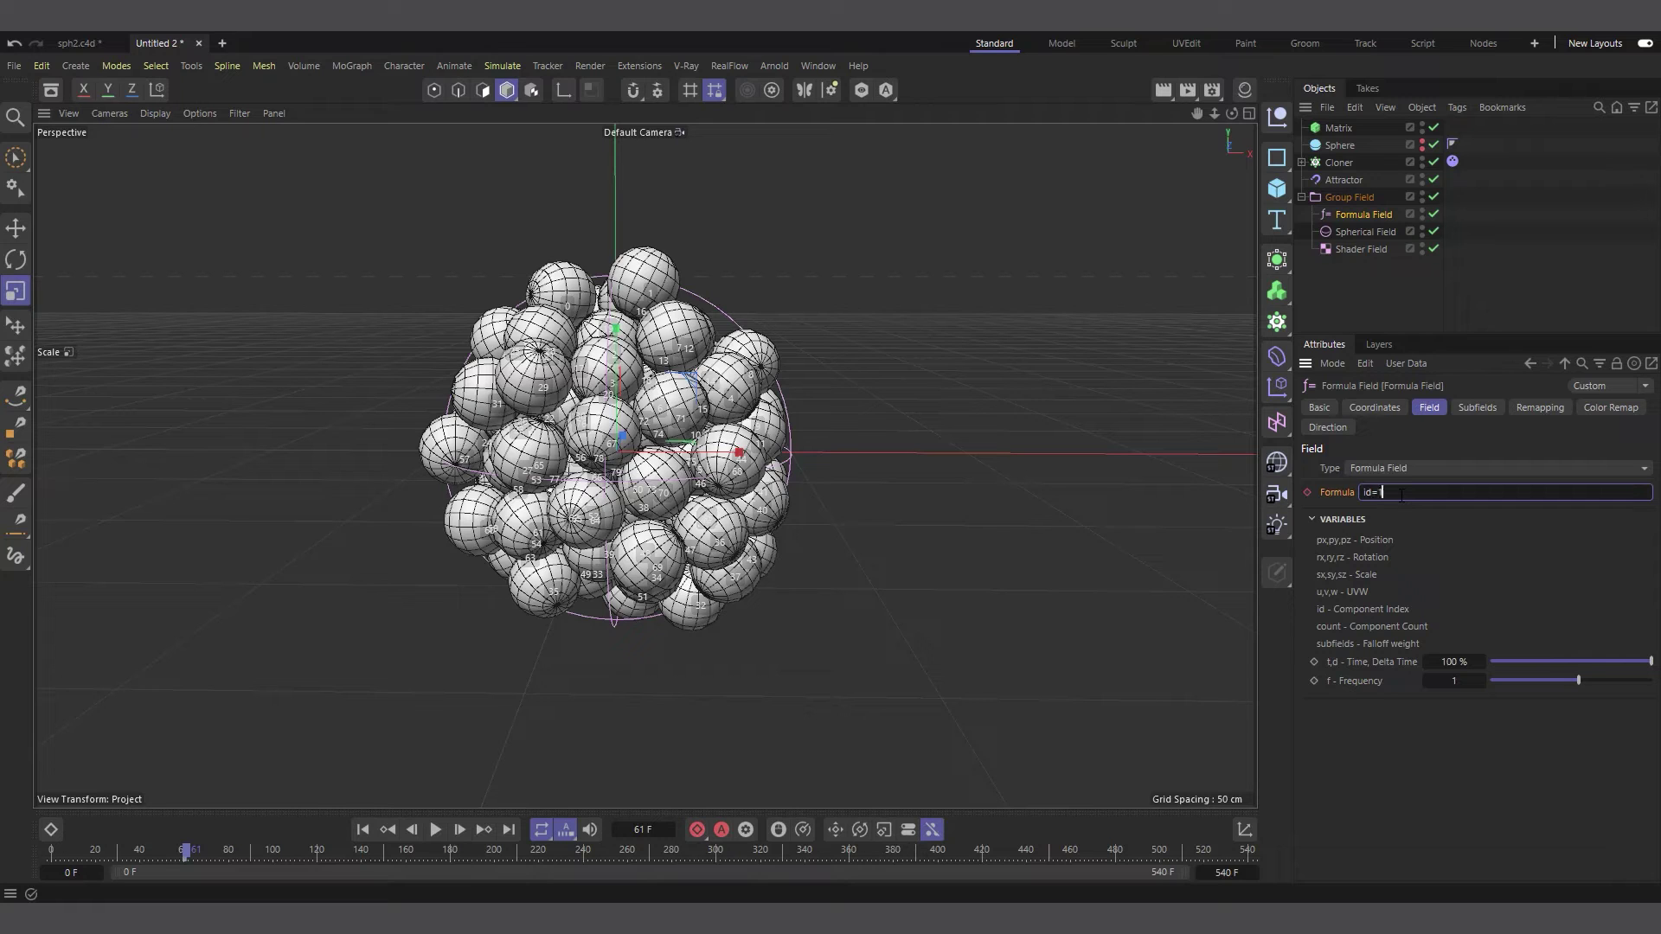
{"action": "left_click", "coordinate": [1309, 492]}
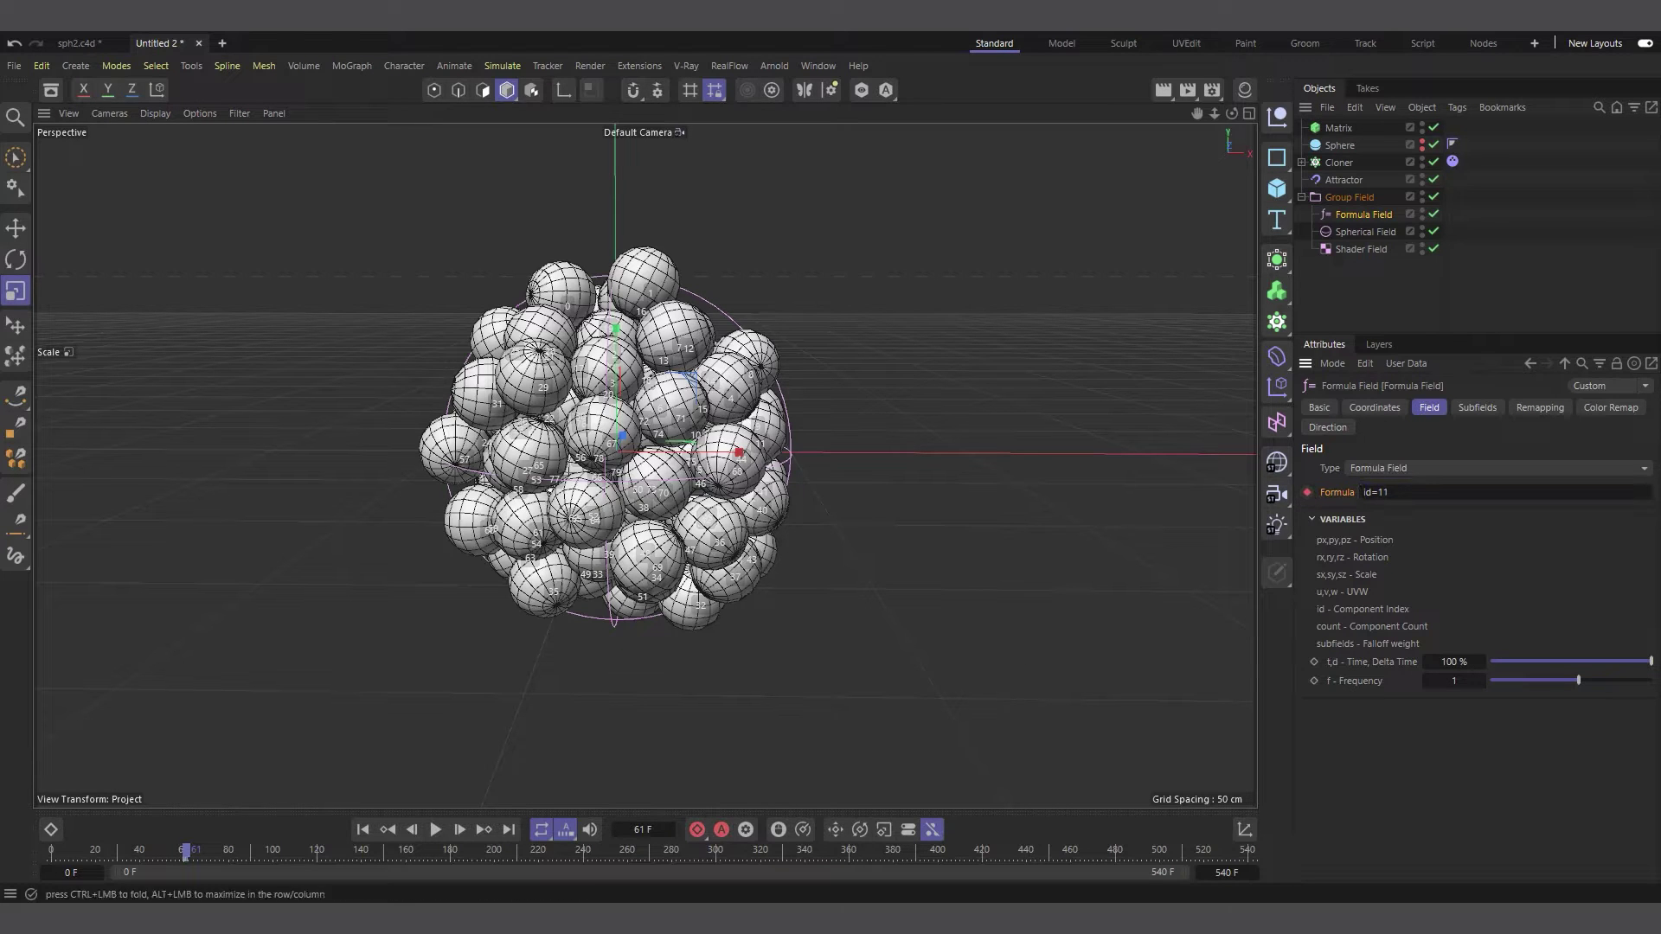
{"action": "left_click", "coordinate": [386, 830]}
{"action": "left_click", "coordinate": [435, 830]}
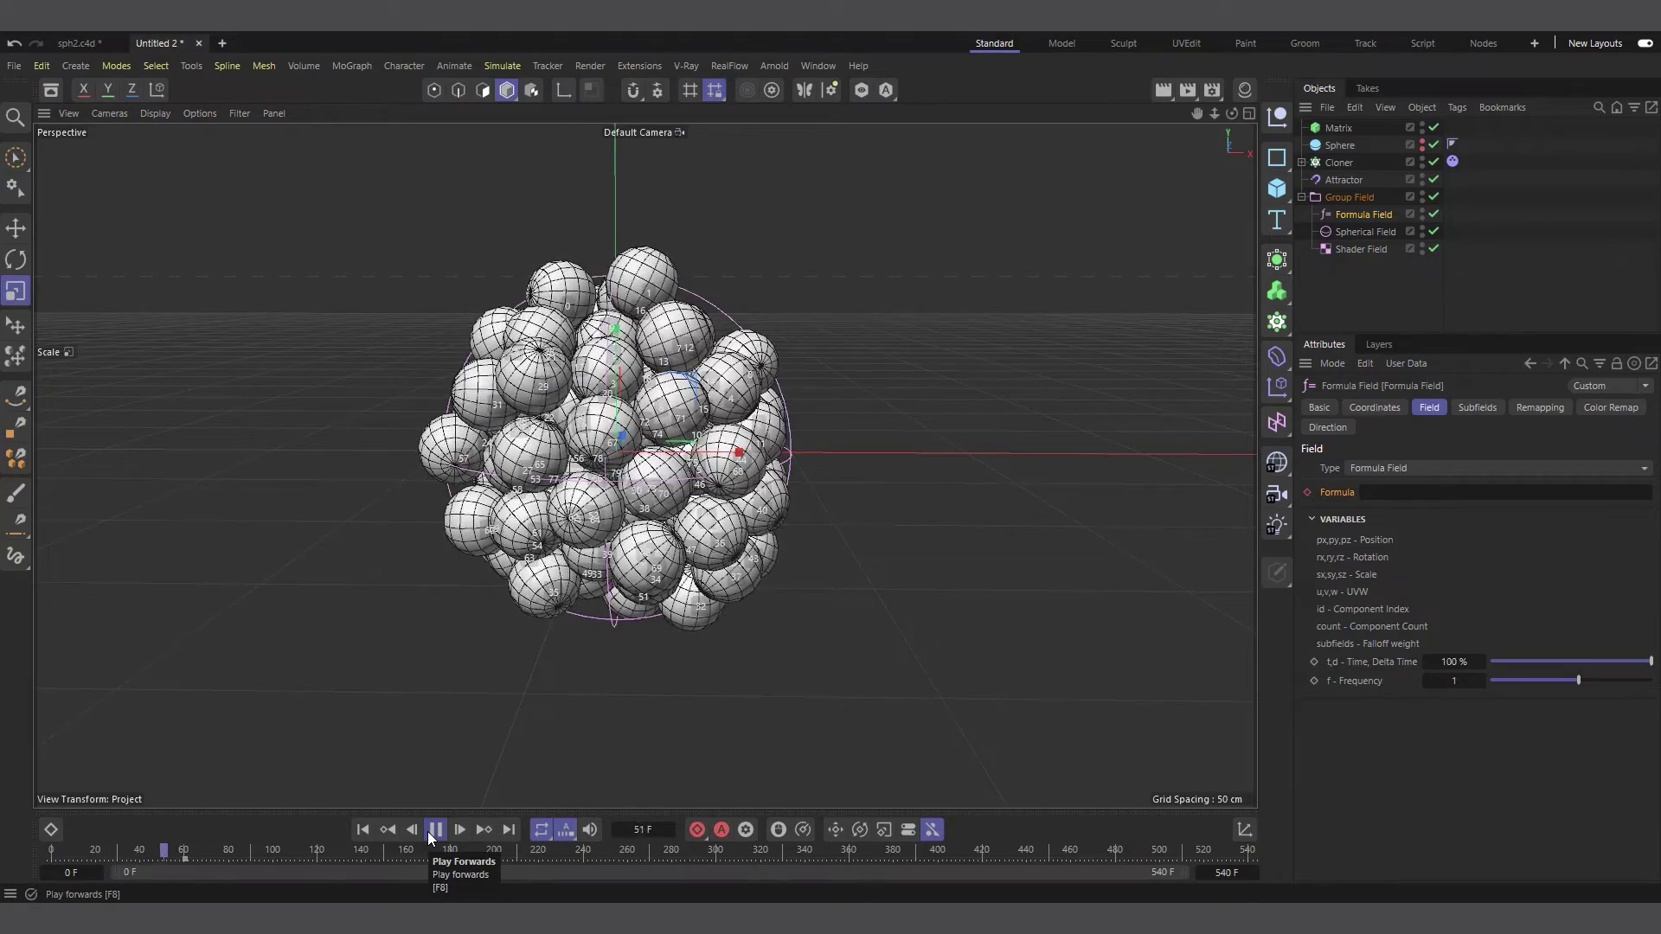
Replay the animation from the first frame, stop at frame 79, and keyframe the formula id=11 there.
{"action": "left_click", "coordinate": [433, 831]}
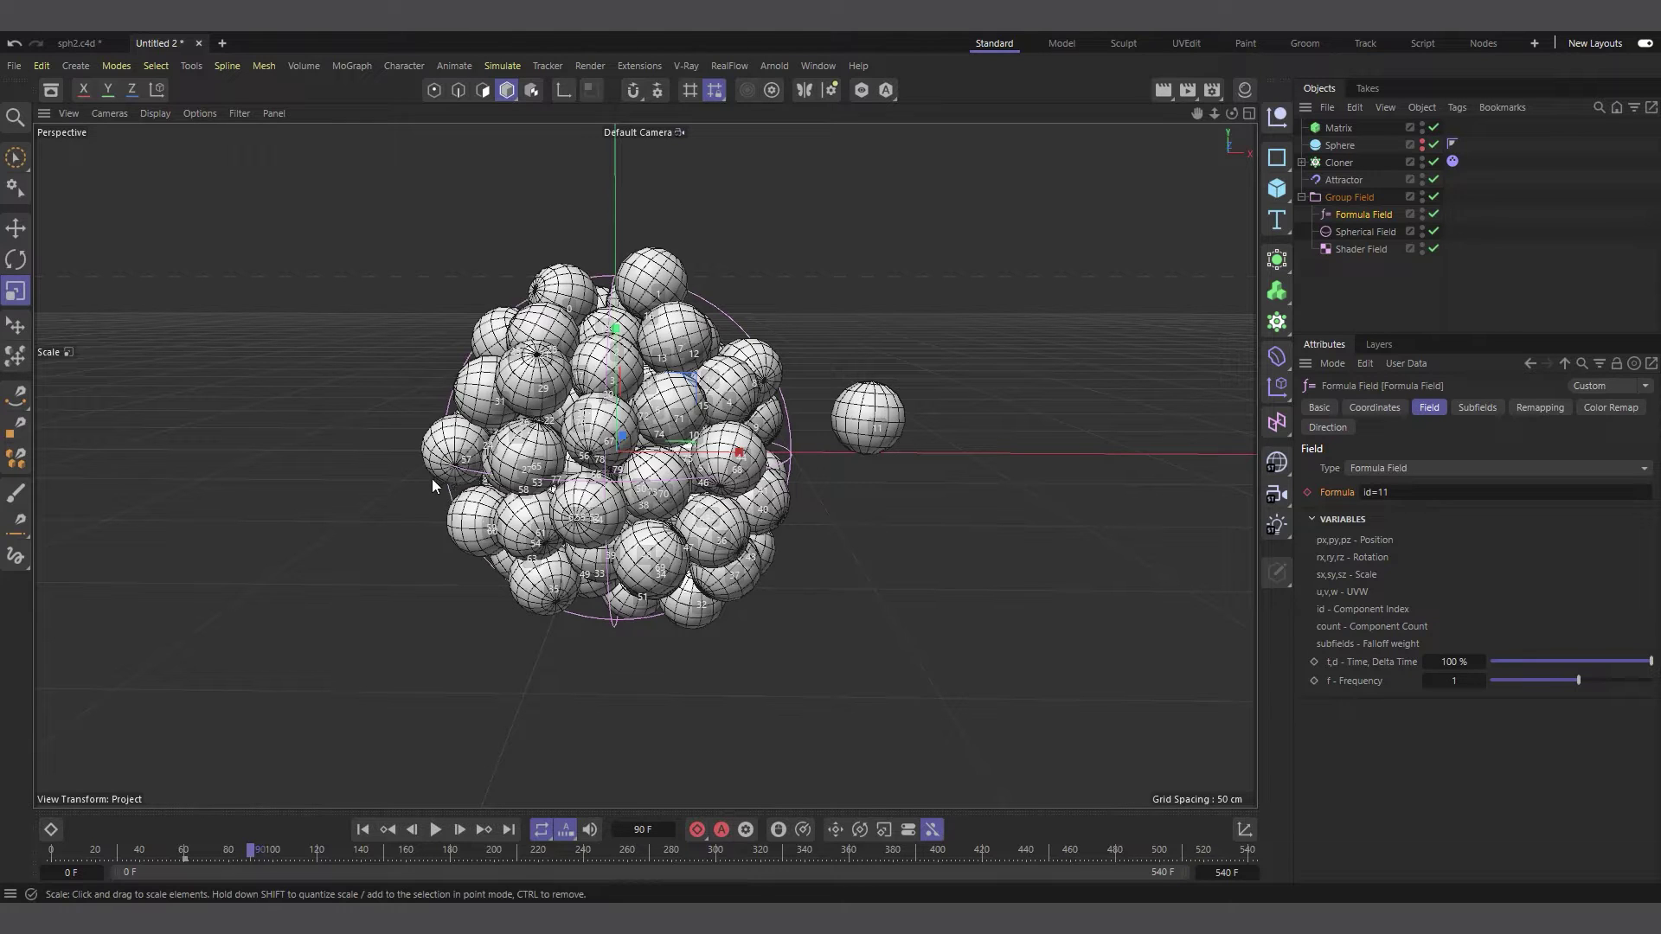
{"action": "left_click", "coordinate": [364, 832]}
{"action": "left_click", "coordinate": [436, 836]}
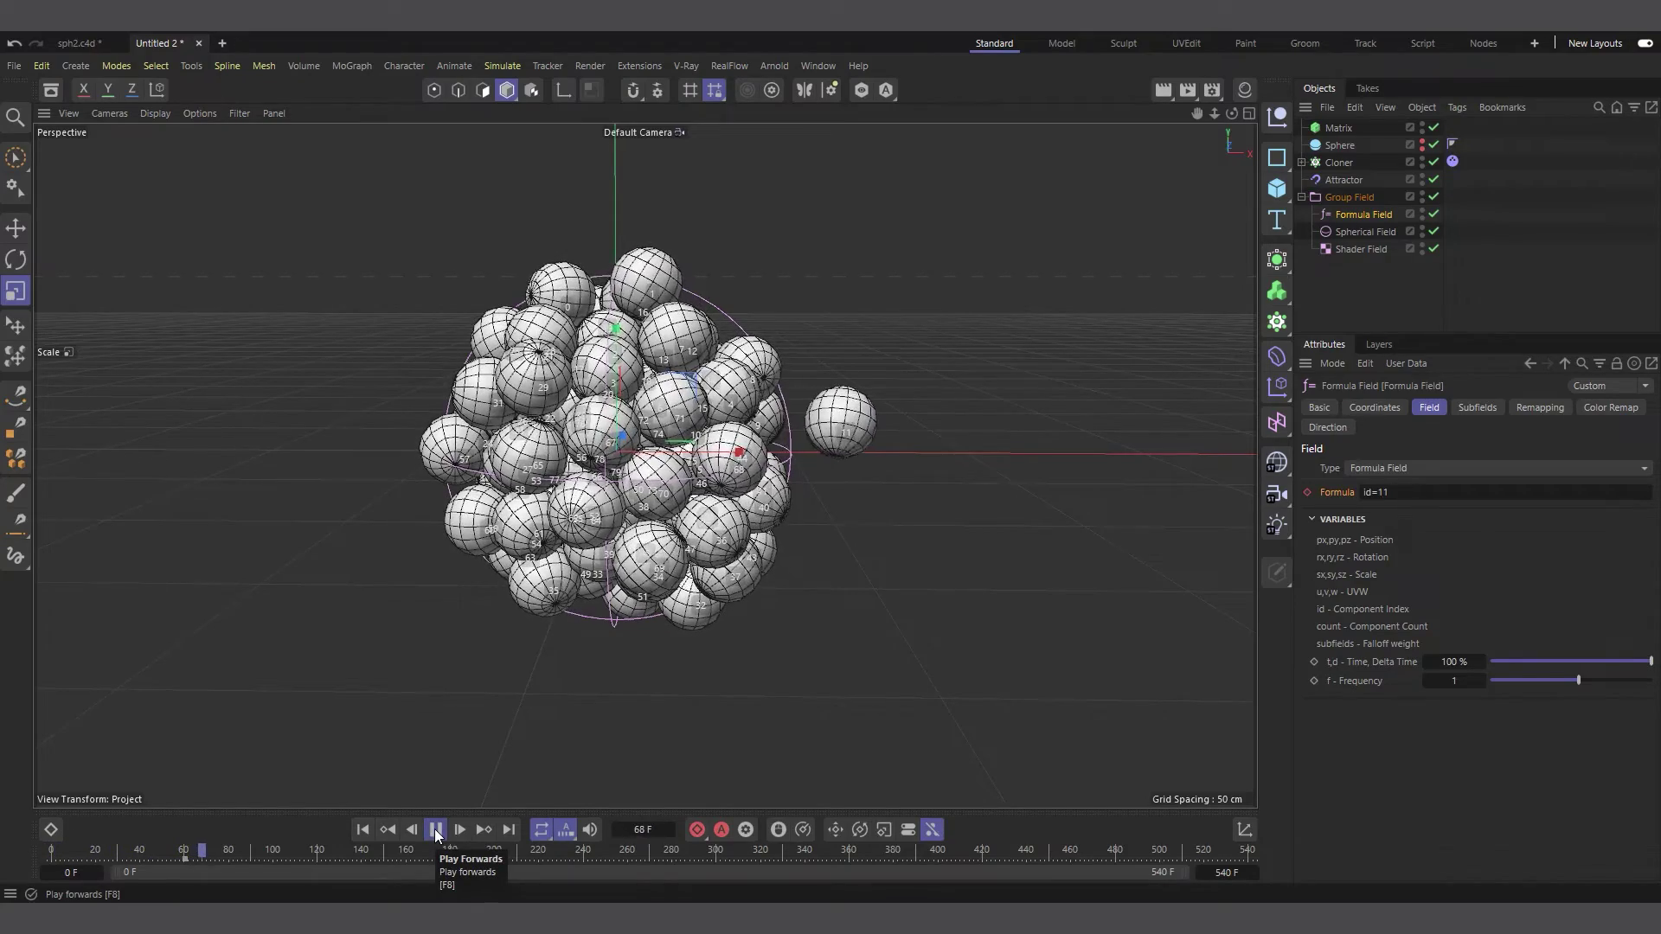
{"action": "left_click", "coordinate": [435, 829]}
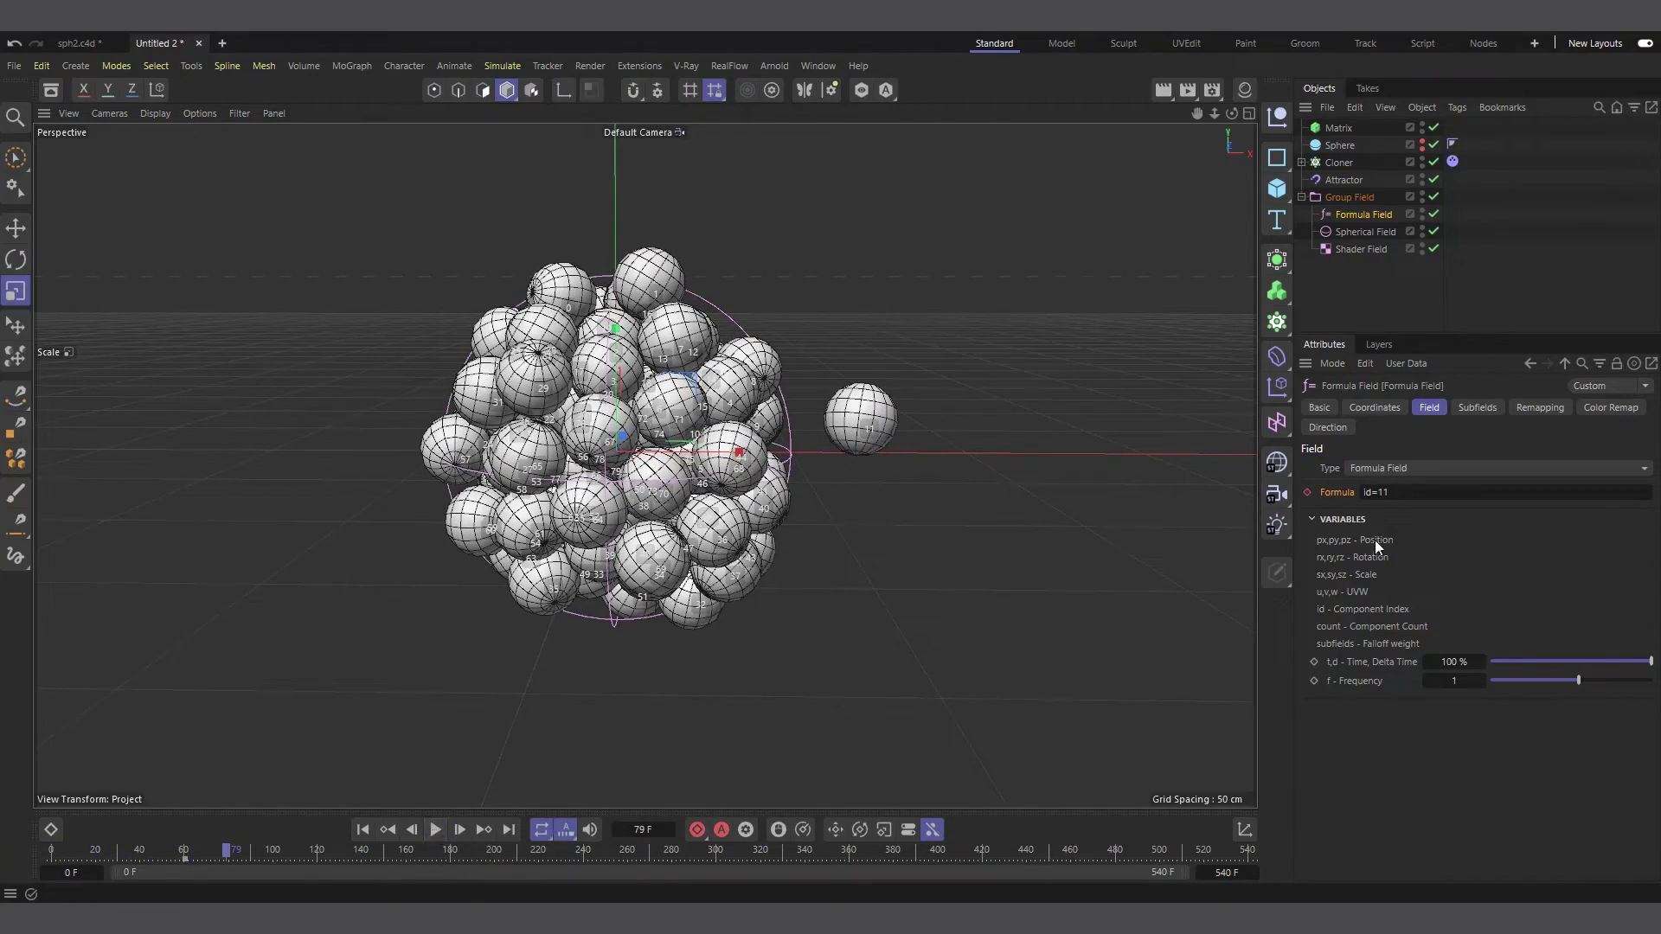
{"action": "left_click", "coordinate": [1307, 493]}
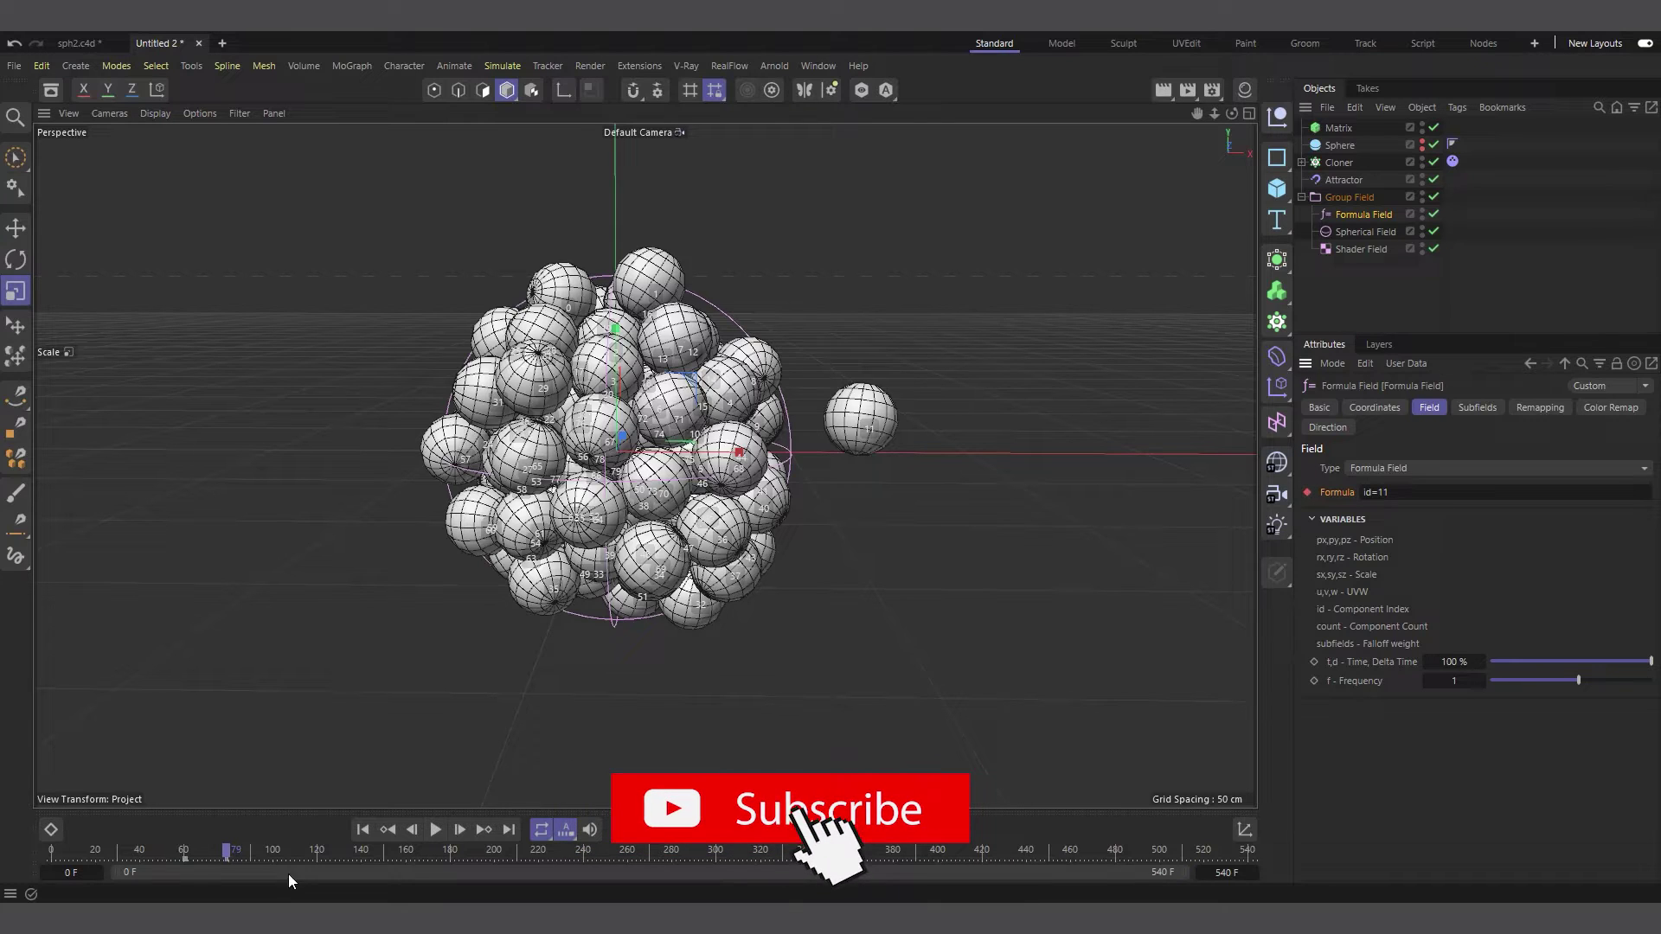
Advance to frame 80 and keyframe the Formula Field's formula as id=57.
{"action": "left_click", "coordinate": [463, 825]}
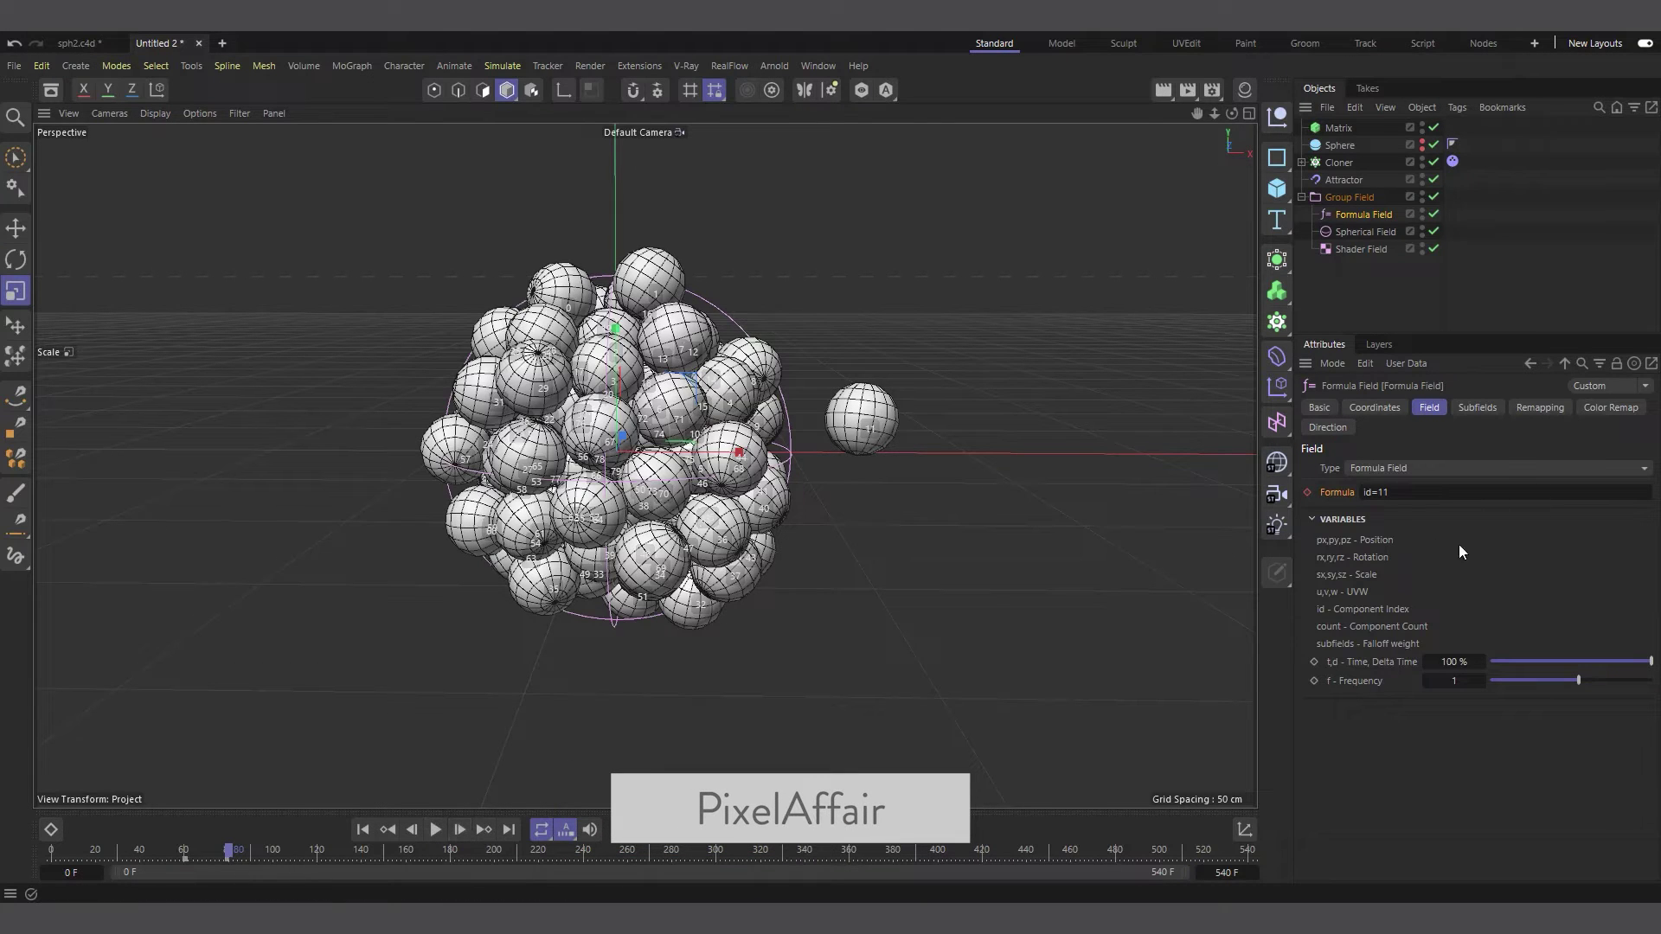
{"action": "left_click", "coordinate": [1381, 489]}
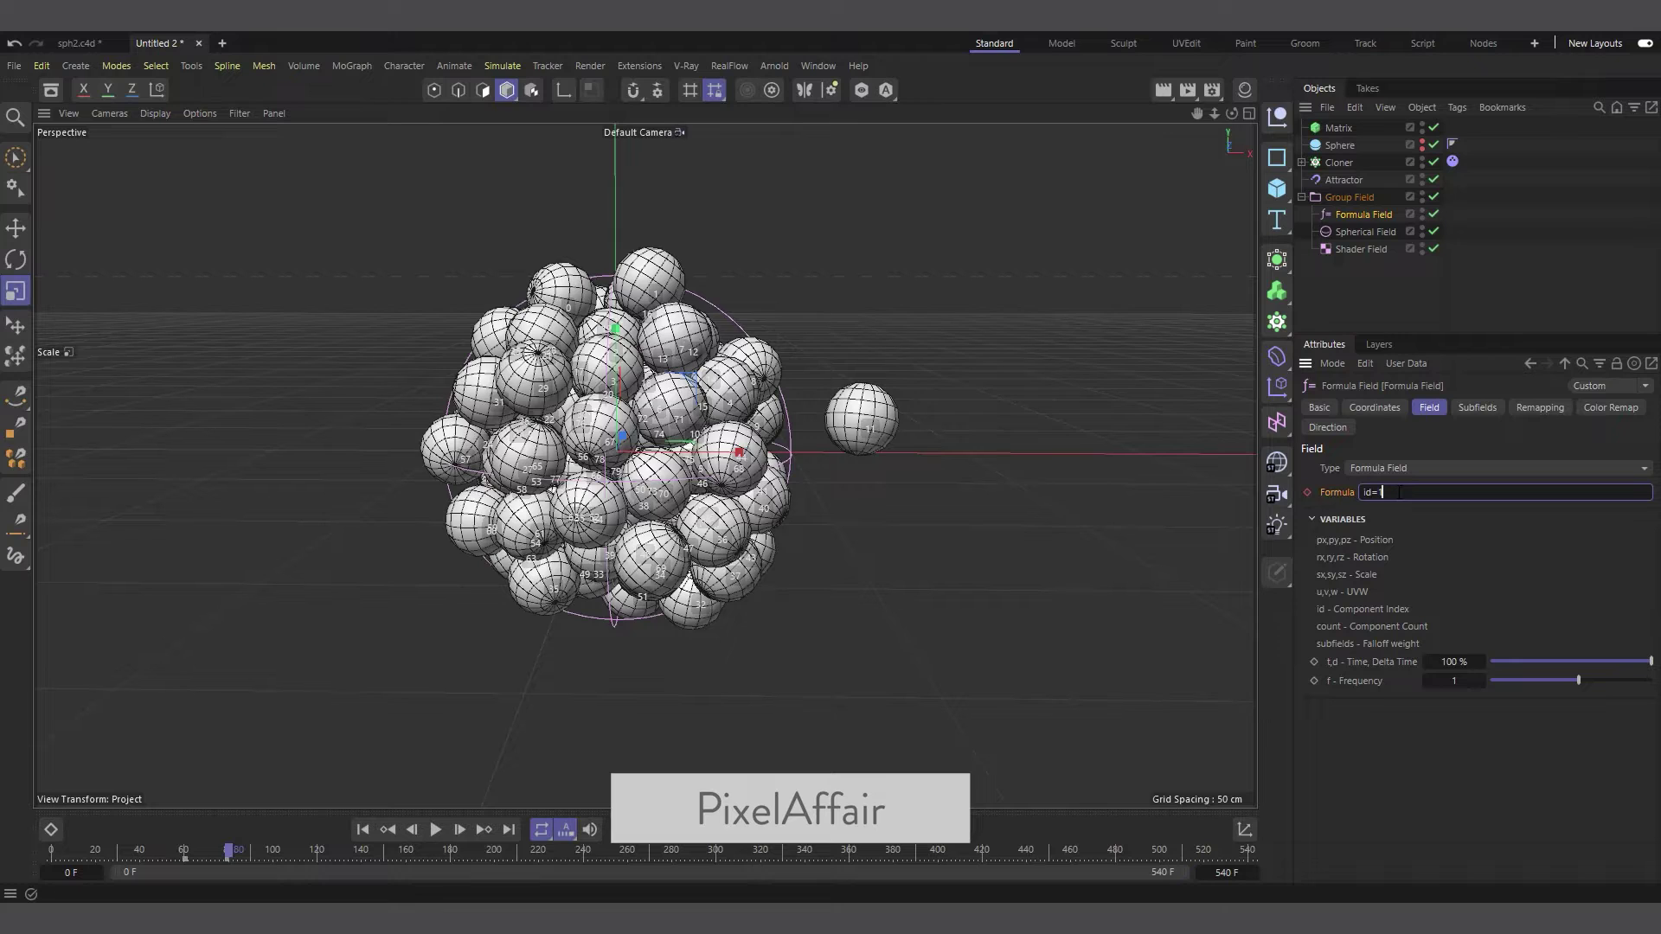
{"action": "key", "text": "BackSpace"}
{"action": "left_click", "coordinate": [1308, 492]}
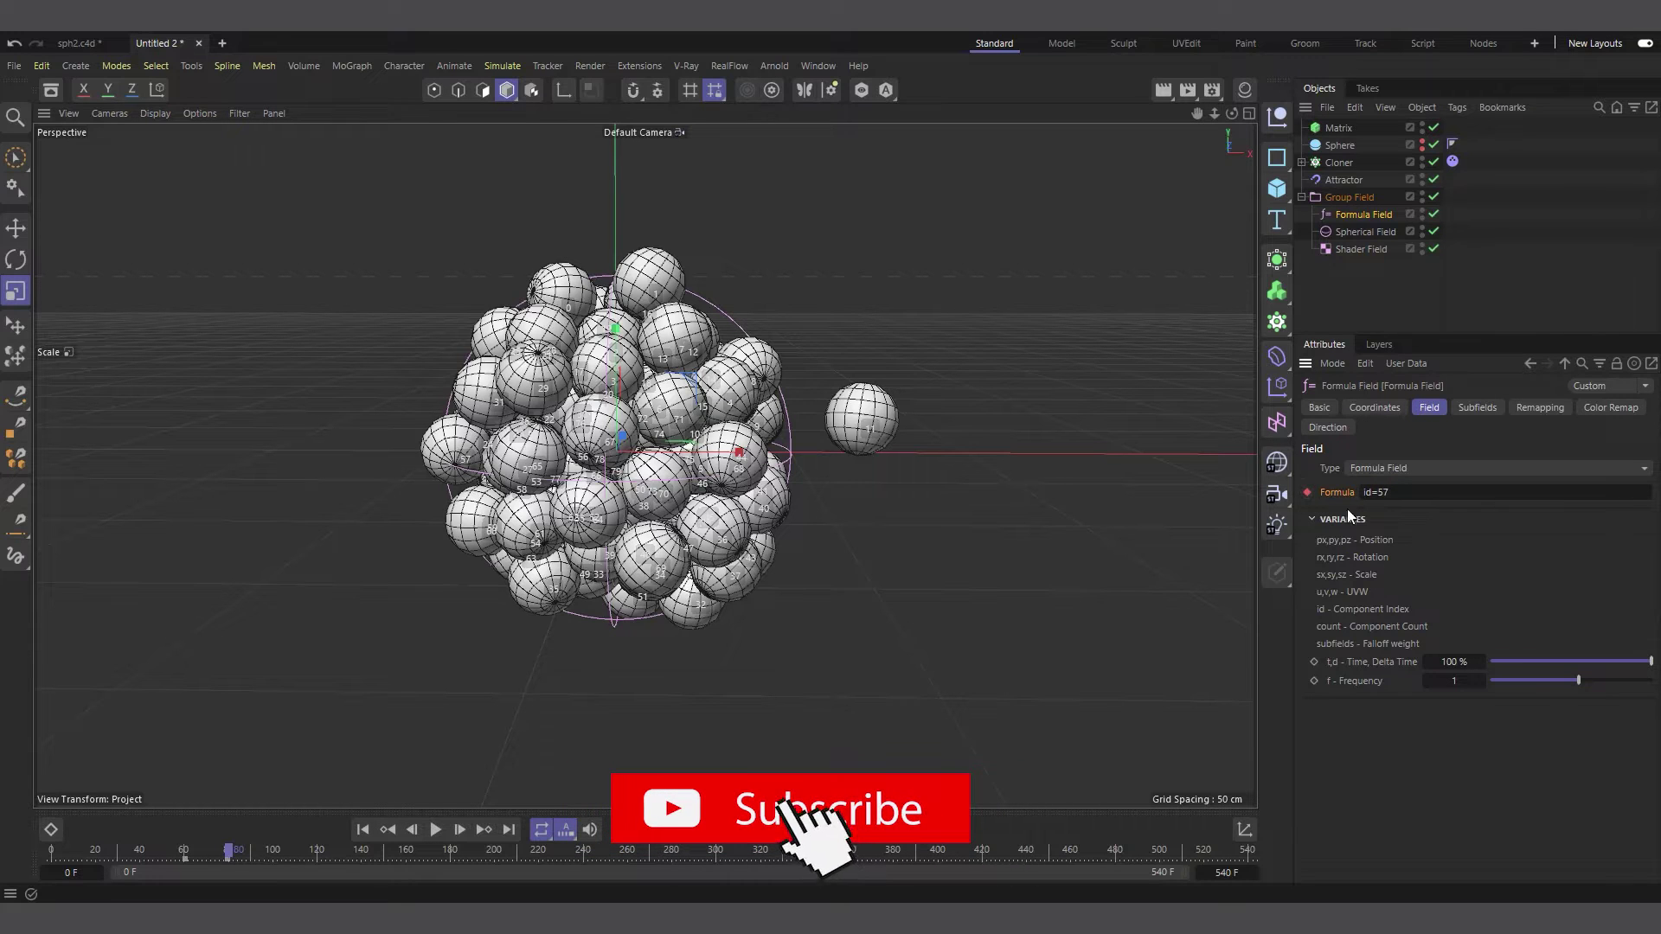
Replay the animation from the first frame, stop at frame 108, and keyframe the formula id=57 there.
{"action": "left_click", "coordinate": [363, 830]}
{"action": "left_click", "coordinate": [437, 830]}
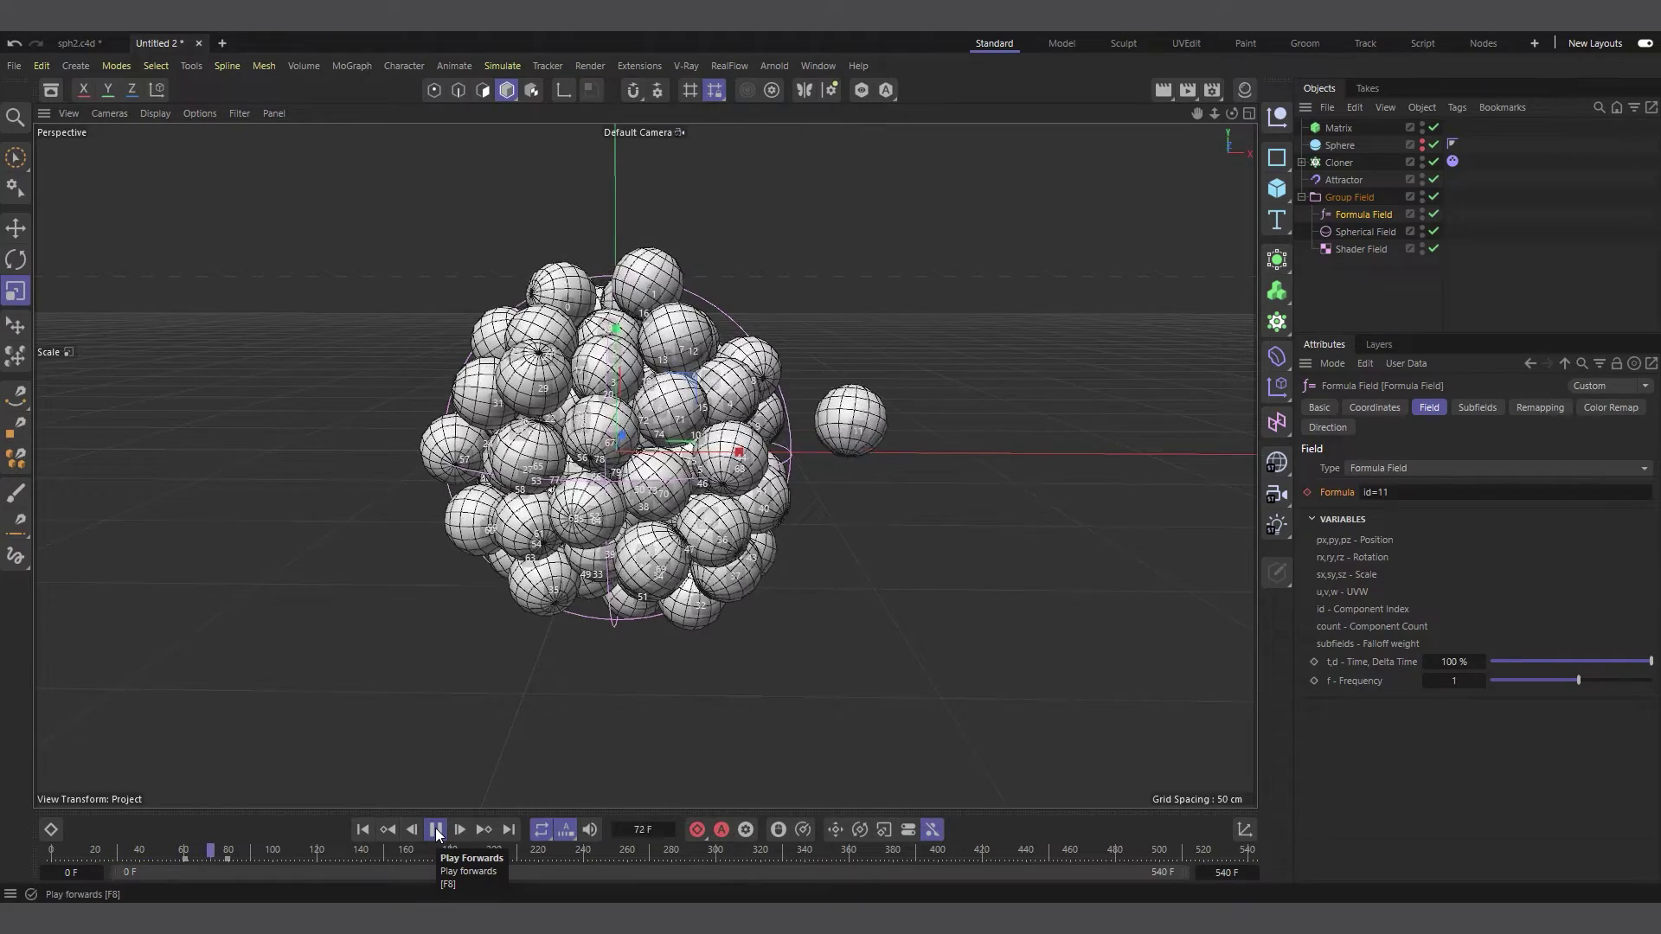
{"action": "left_click", "coordinate": [436, 829]}
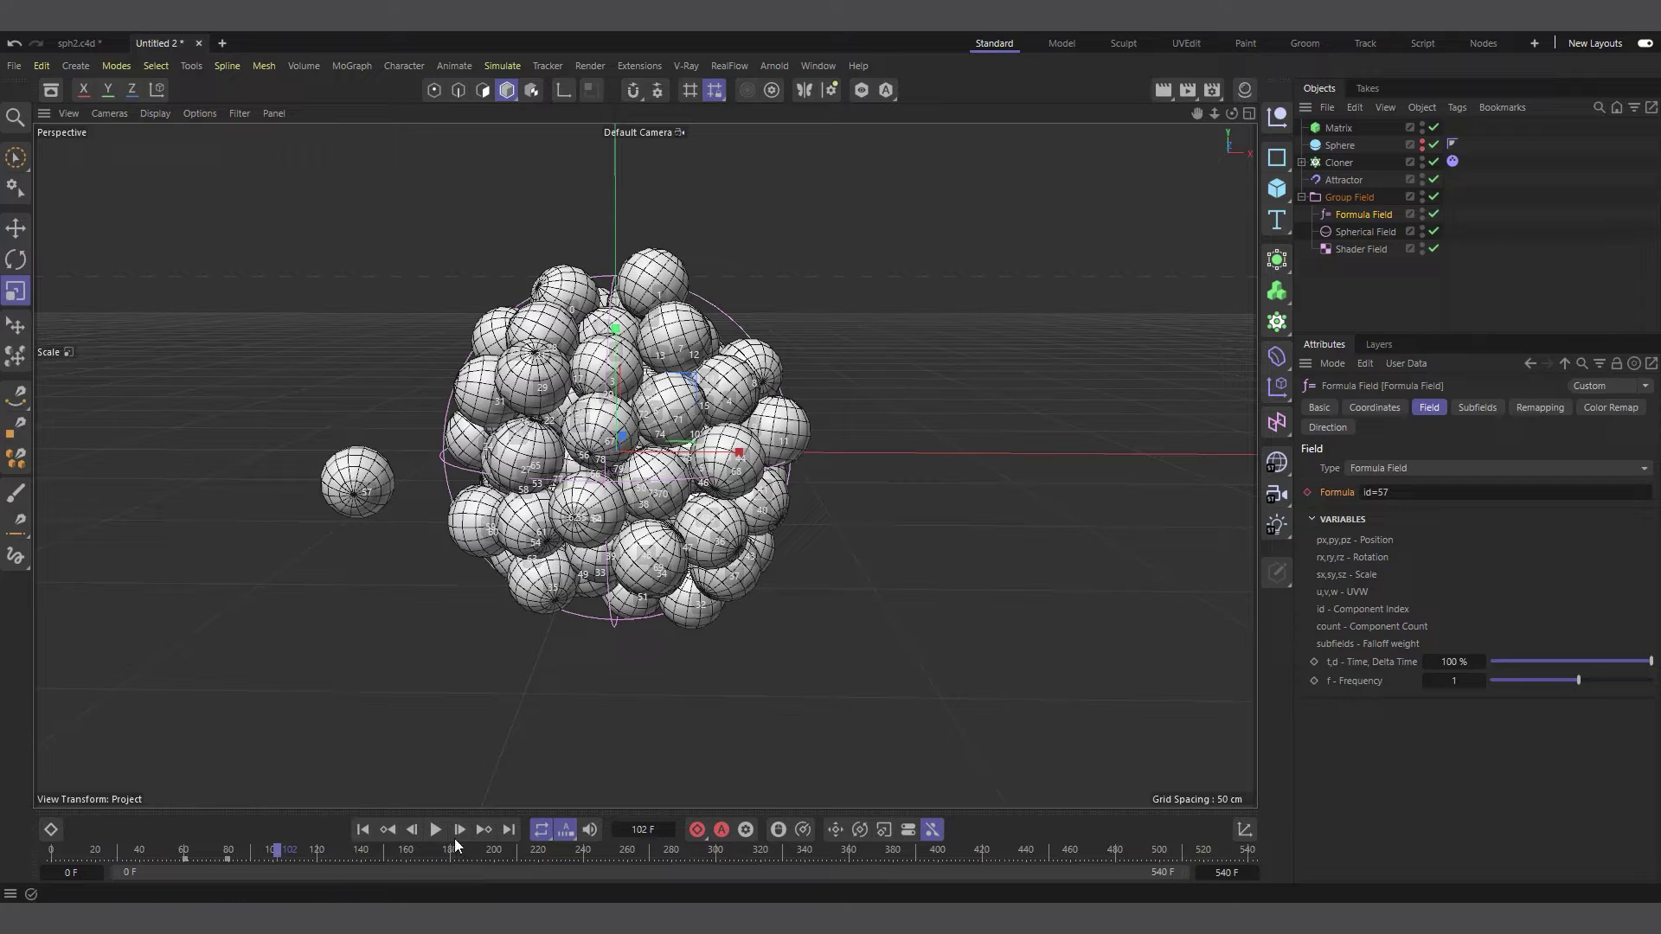
{"action": "left_click", "coordinate": [437, 830]}
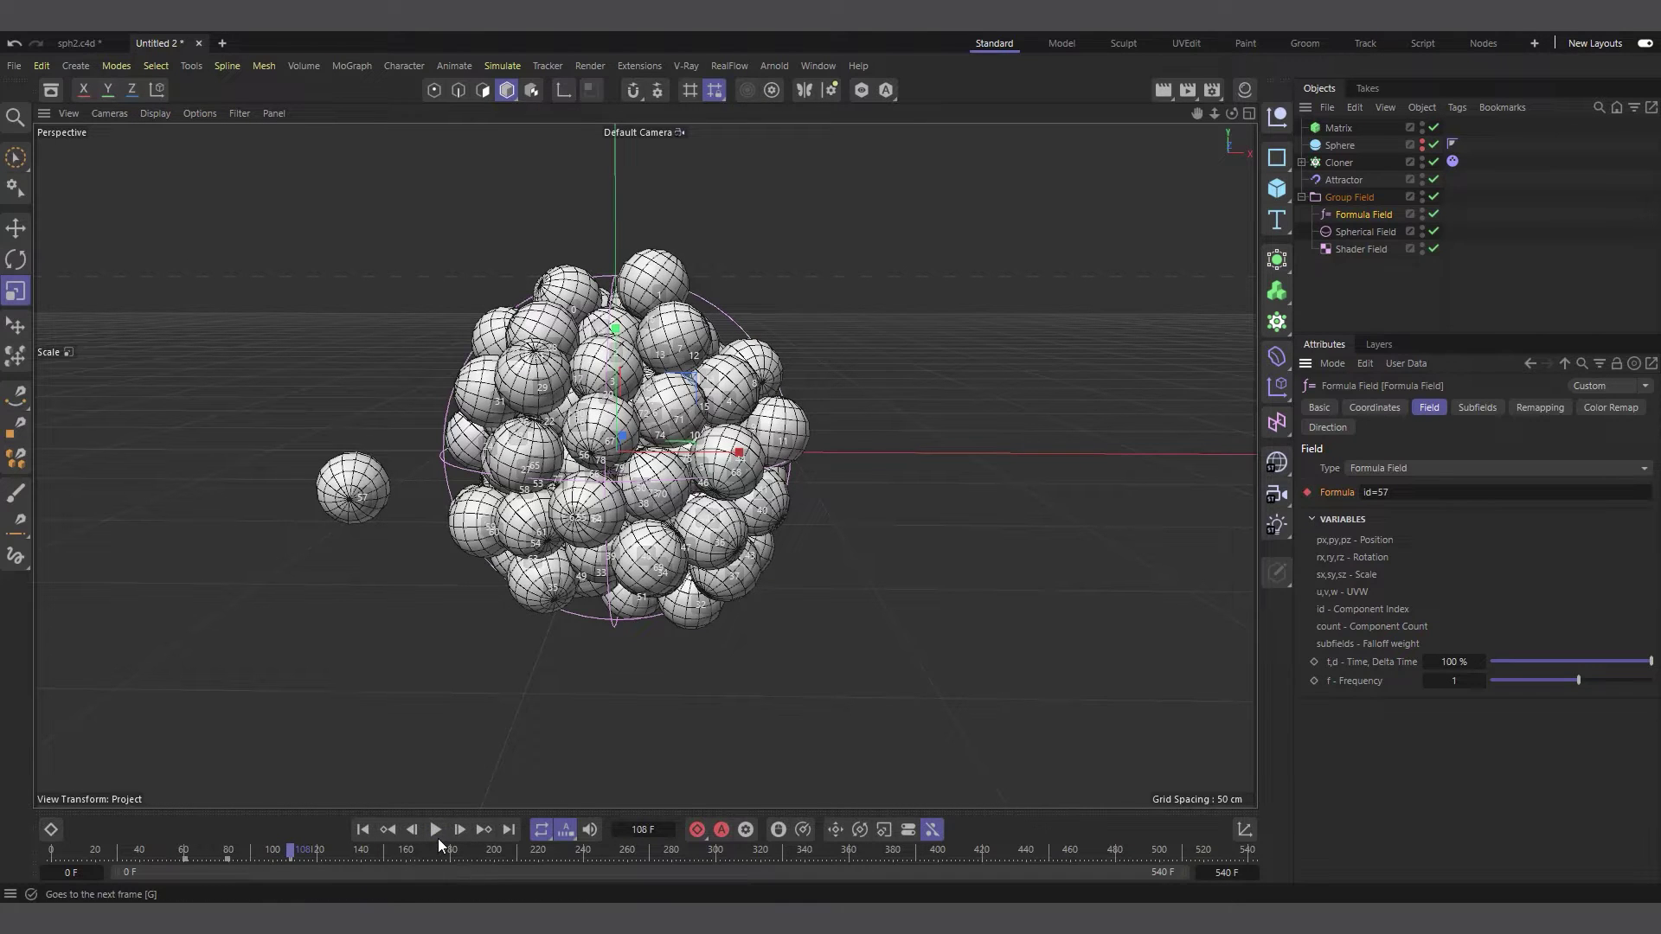
Advance to frame 109 and keyframe the Formula Field's formula as id=34.
{"action": "left_click", "coordinate": [461, 831]}
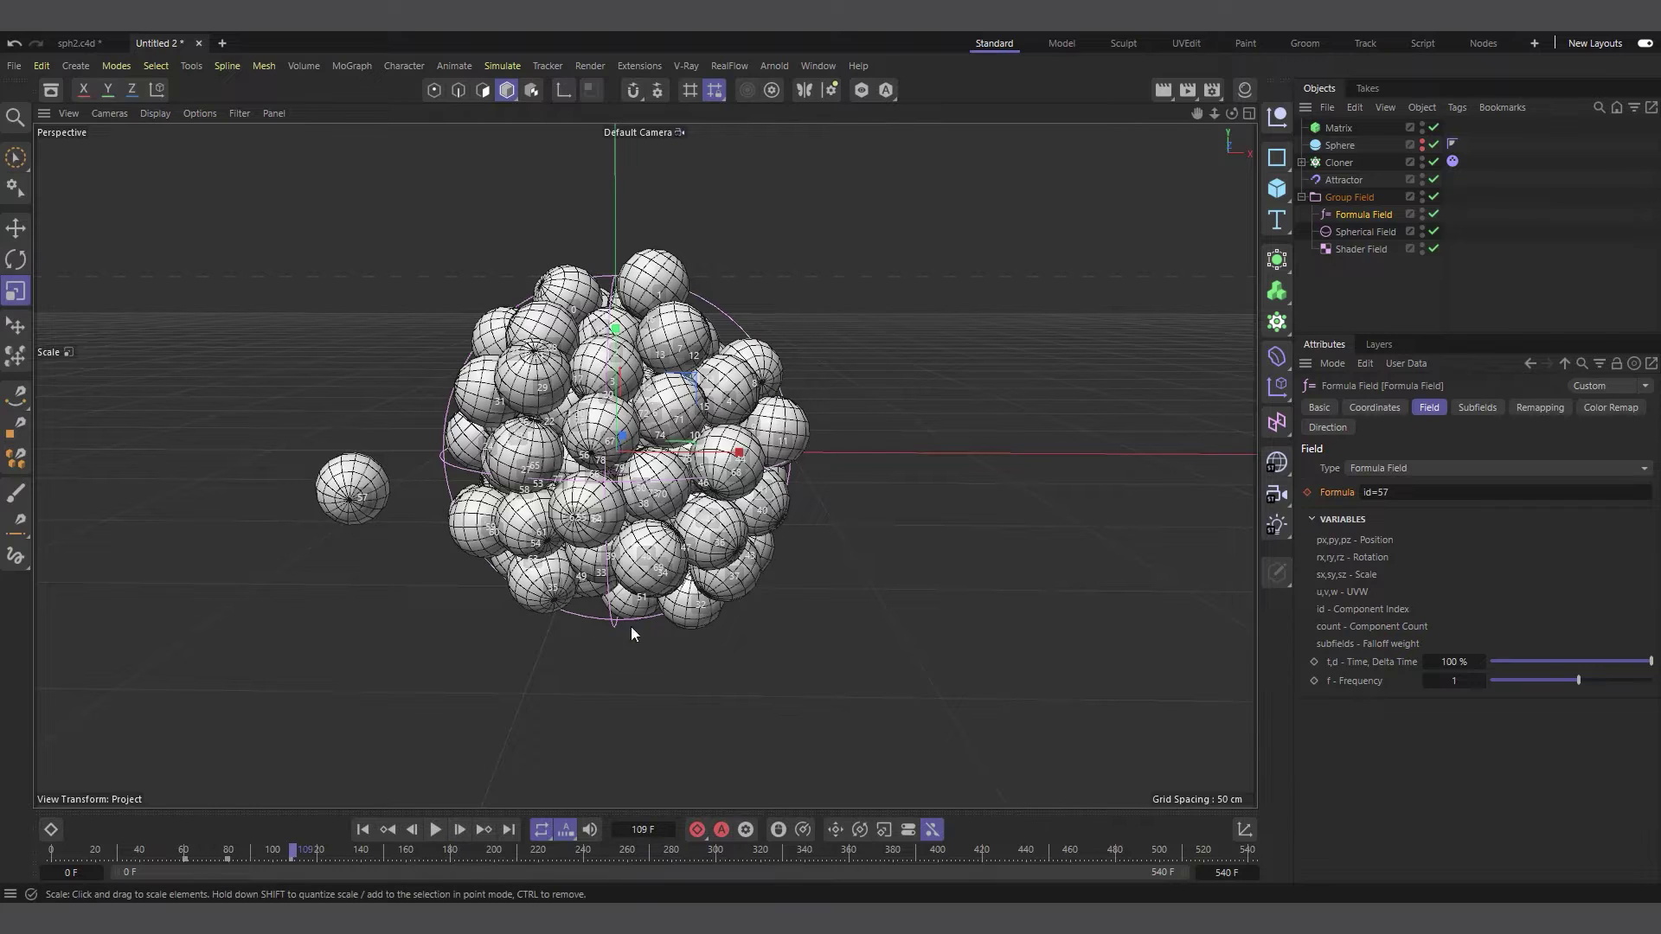
{"action": "mouse_move", "coordinate": [1232, 113]}
{"action": "left_mouse_down"}
{"action": "mouse_move", "coordinate": [1232, 95]}
{"action": "mouse_move", "coordinate": [1232, 111]}
{"action": "left_mouse_up"}
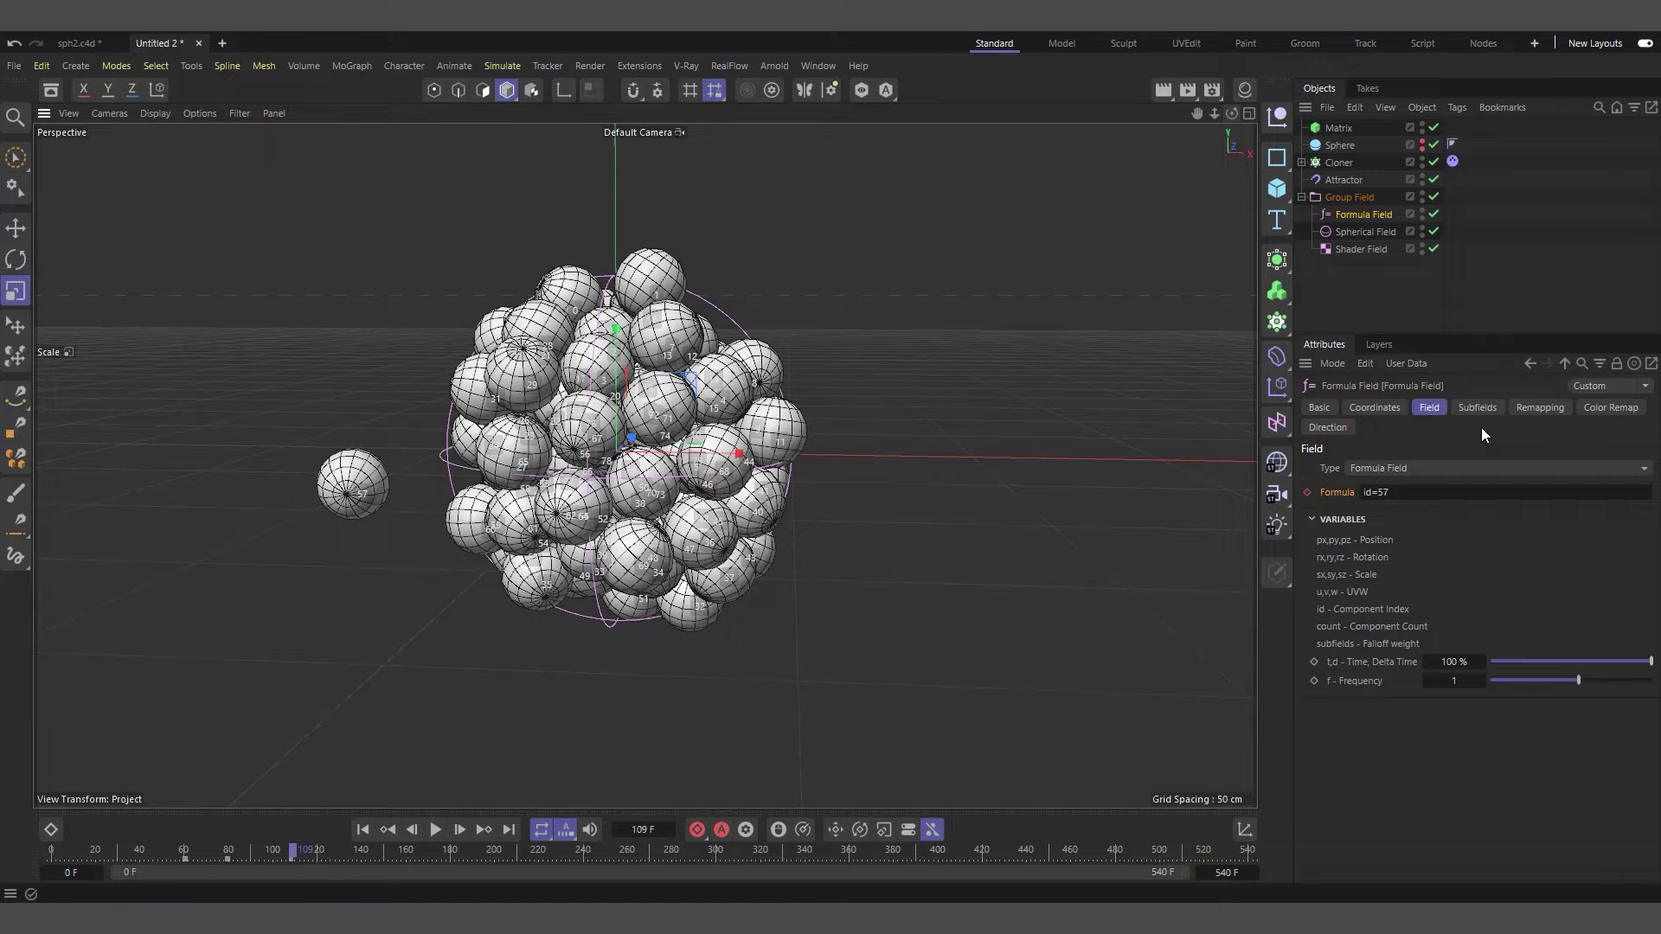
{"action": "left_click", "coordinate": [1413, 492]}
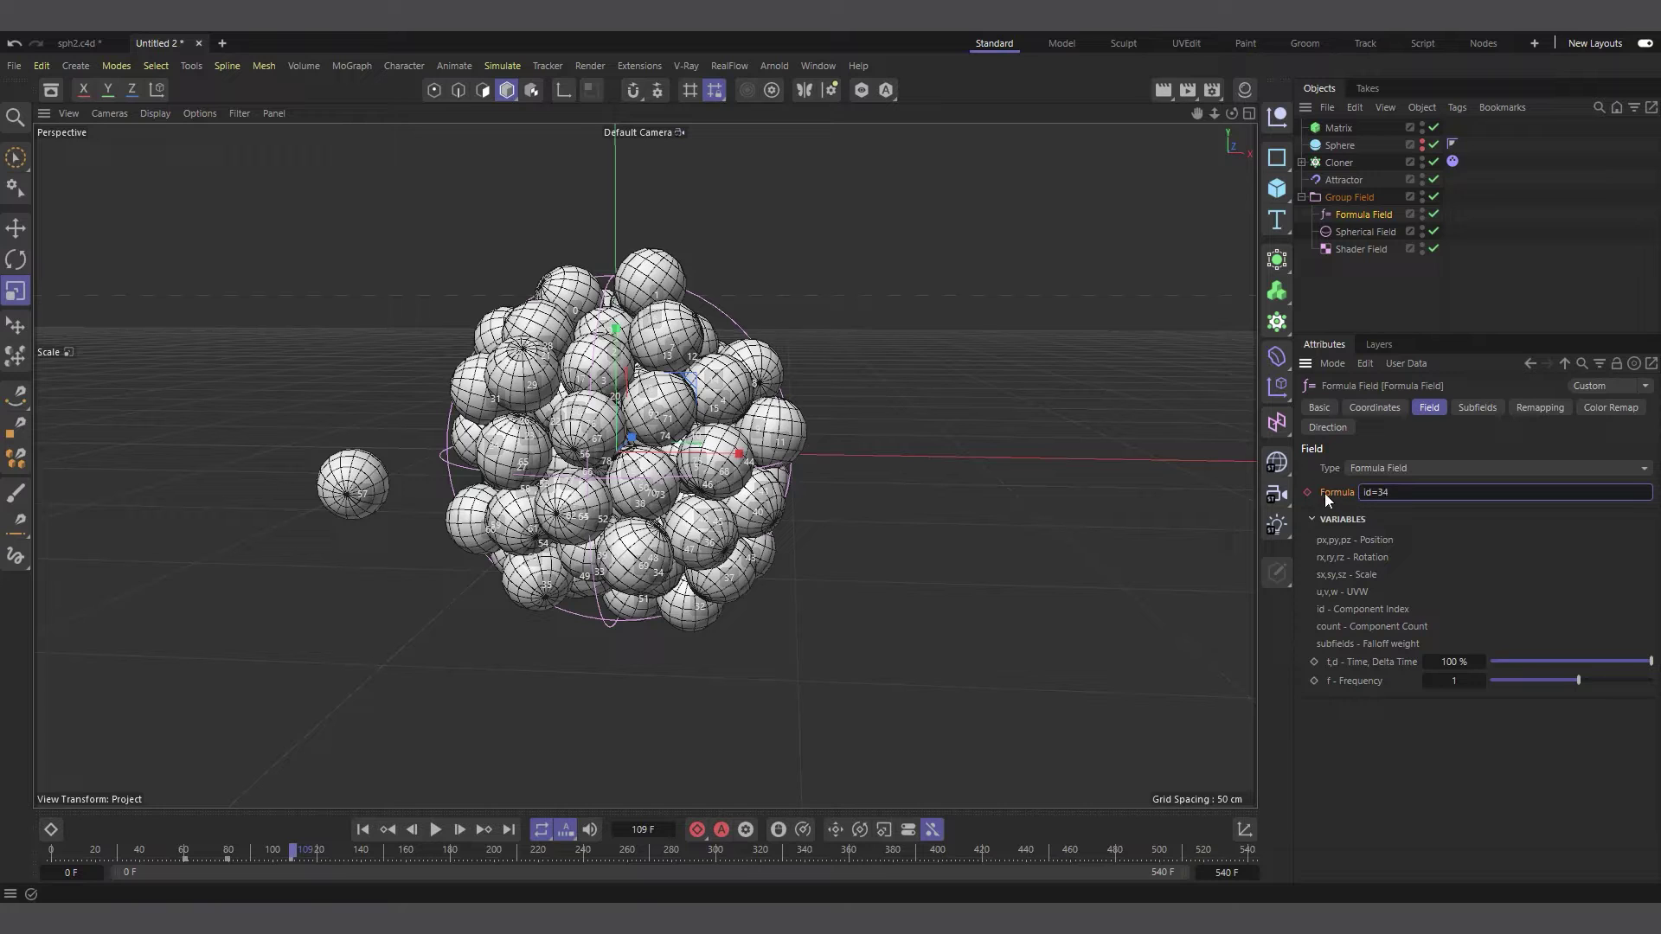
{"action": "key", "text": "Return"}
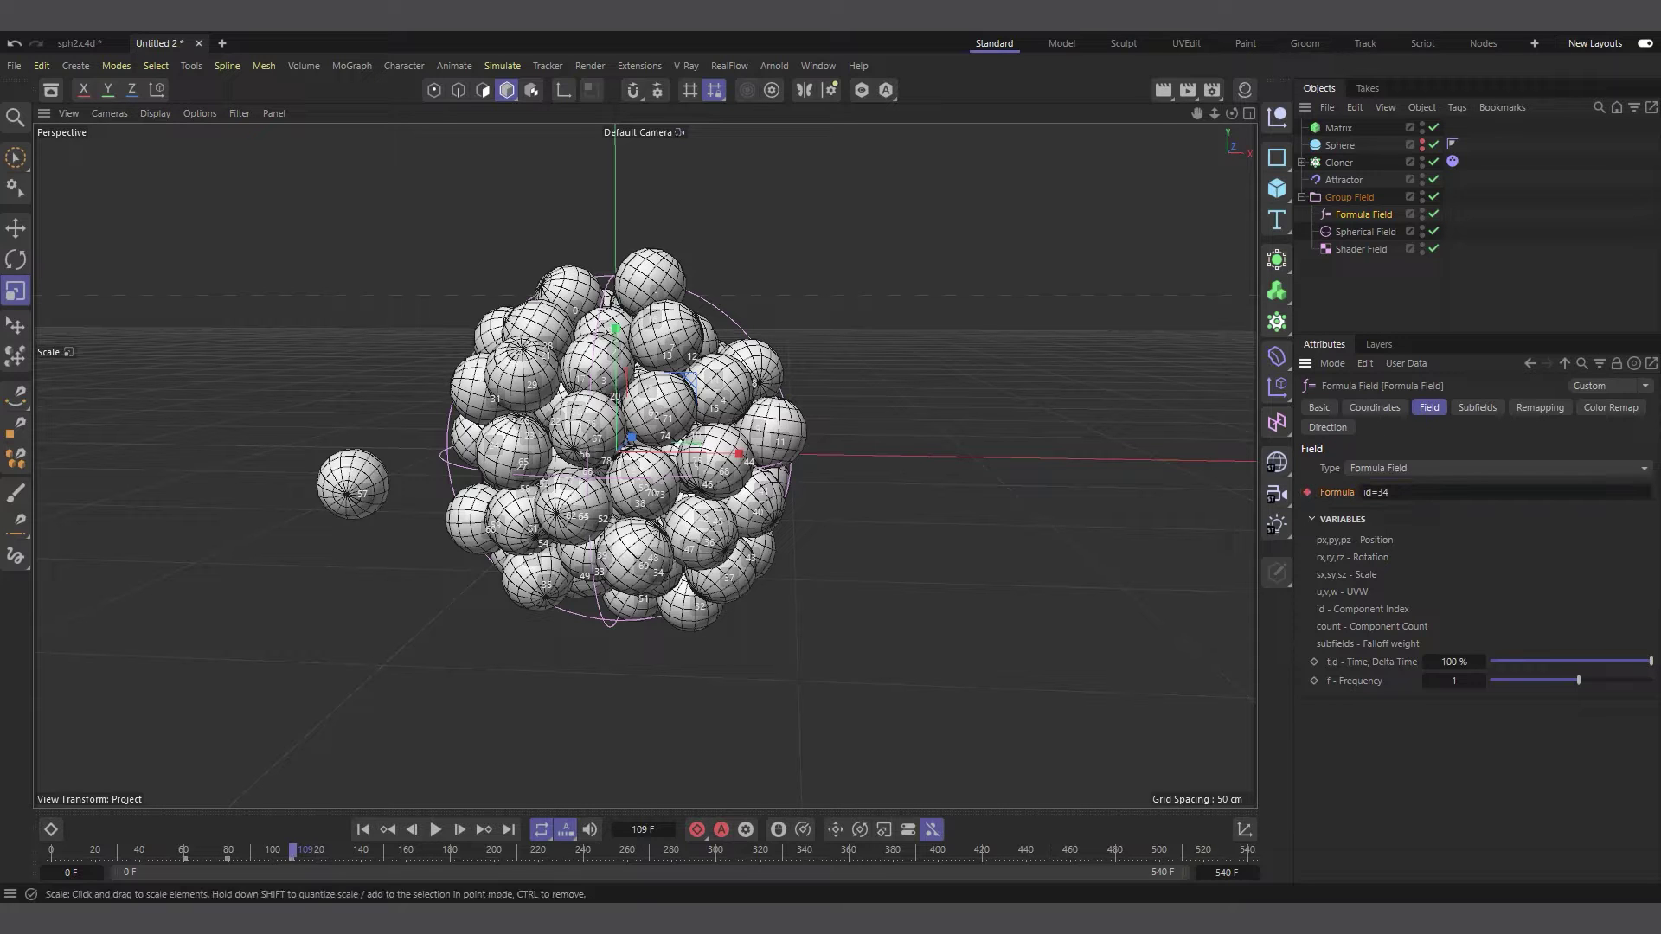
Continue playback to frame 137 and keyframe the formula id=34 there.
{"action": "left_click", "coordinate": [437, 830]}
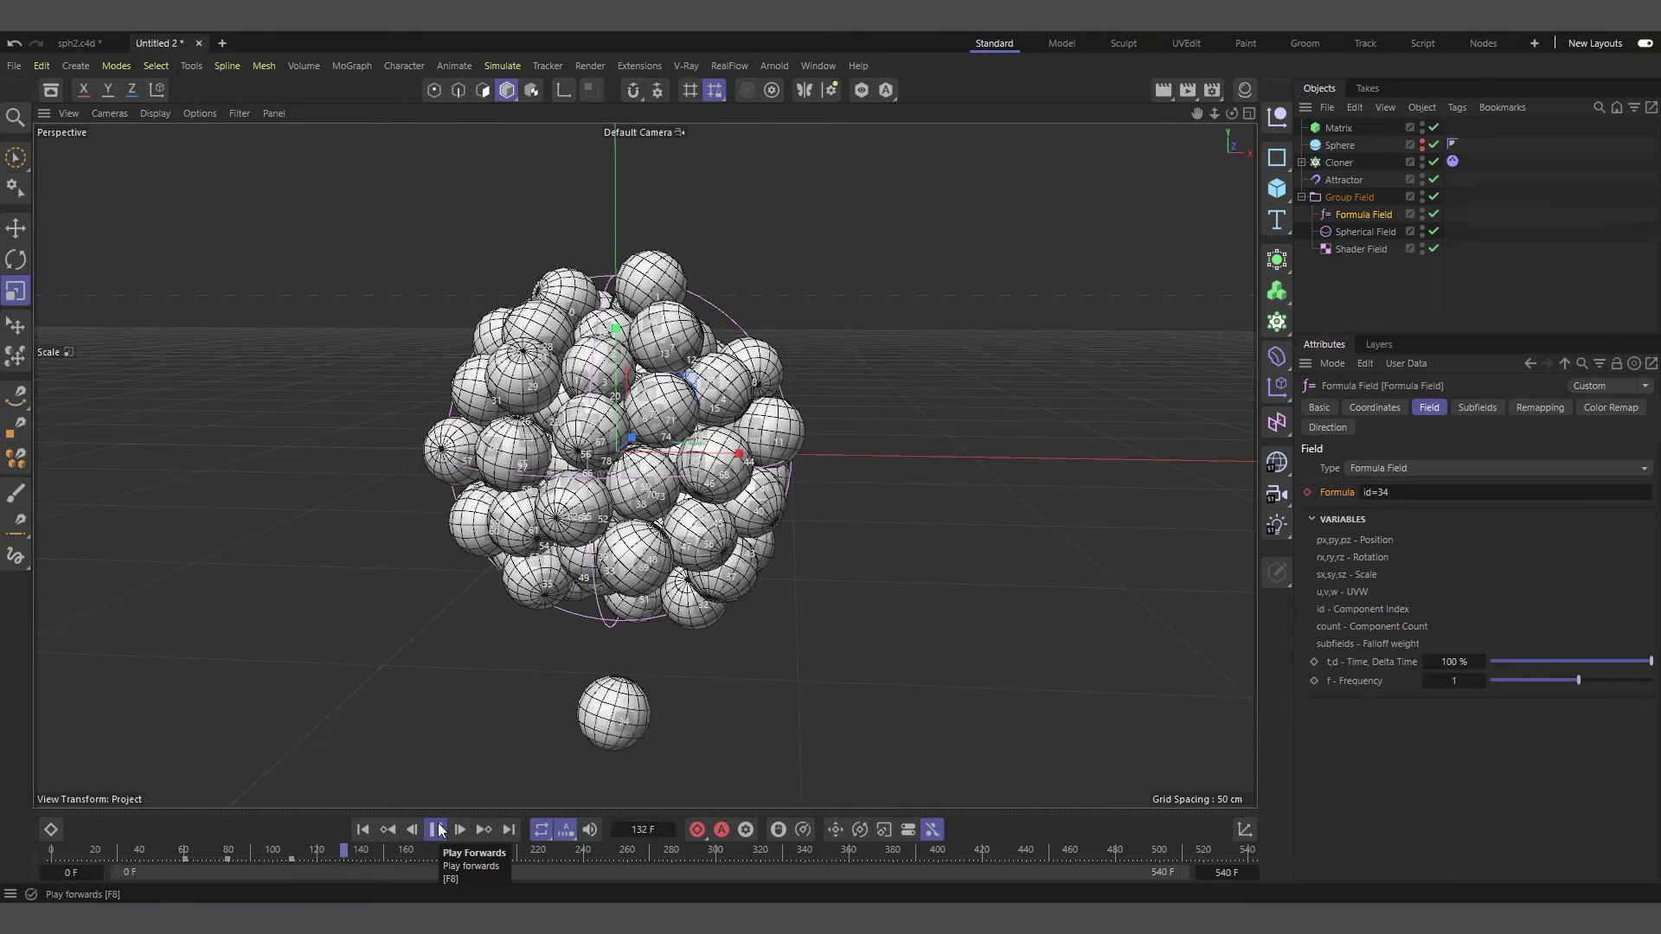
{"action": "left_click", "coordinate": [437, 830]}
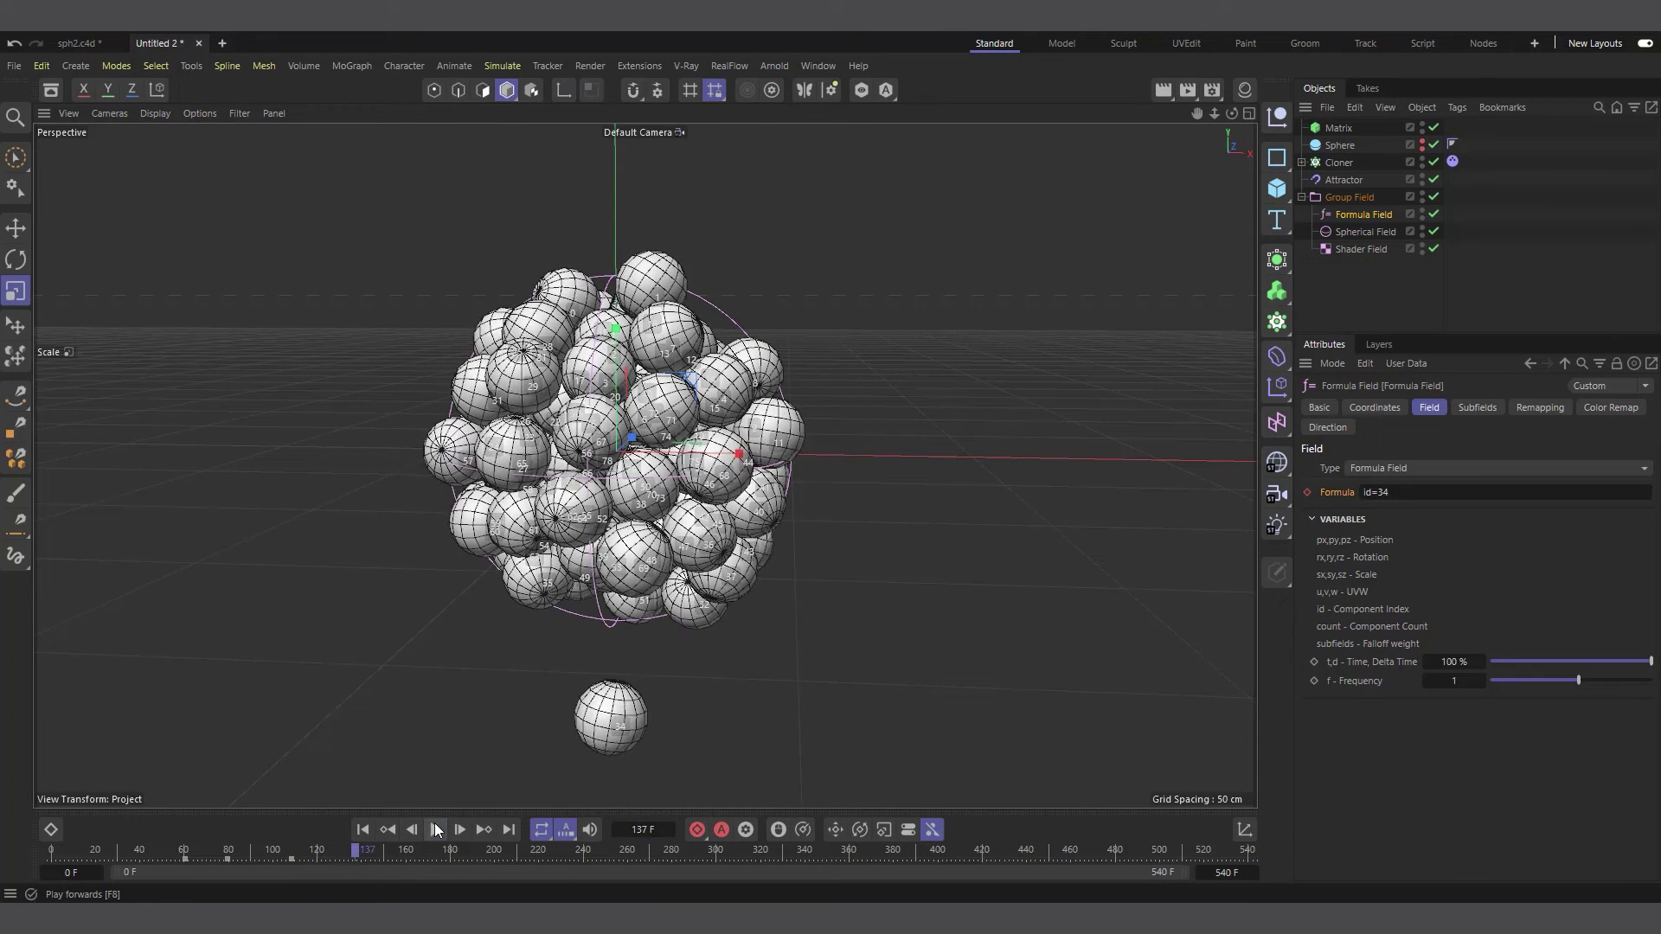
{"action": "left_click", "coordinate": [1308, 492]}
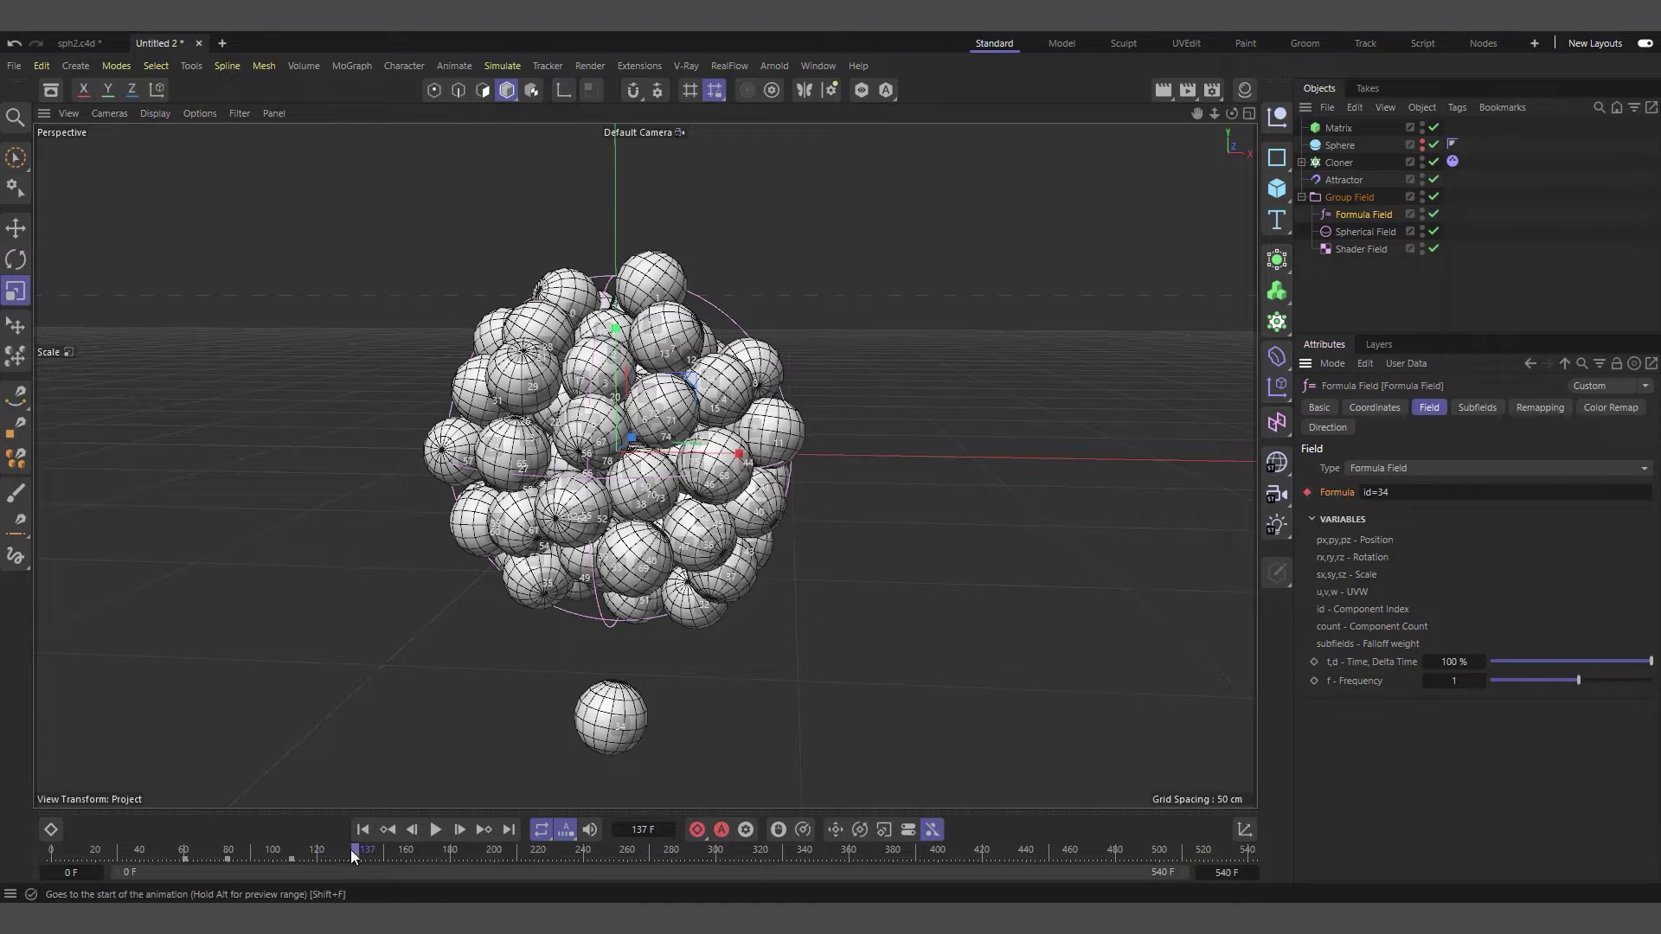
Advance to frame 138, clear the Formula Field's formula, and keyframe the empty formula.
{"action": "left_click", "coordinate": [459, 830]}
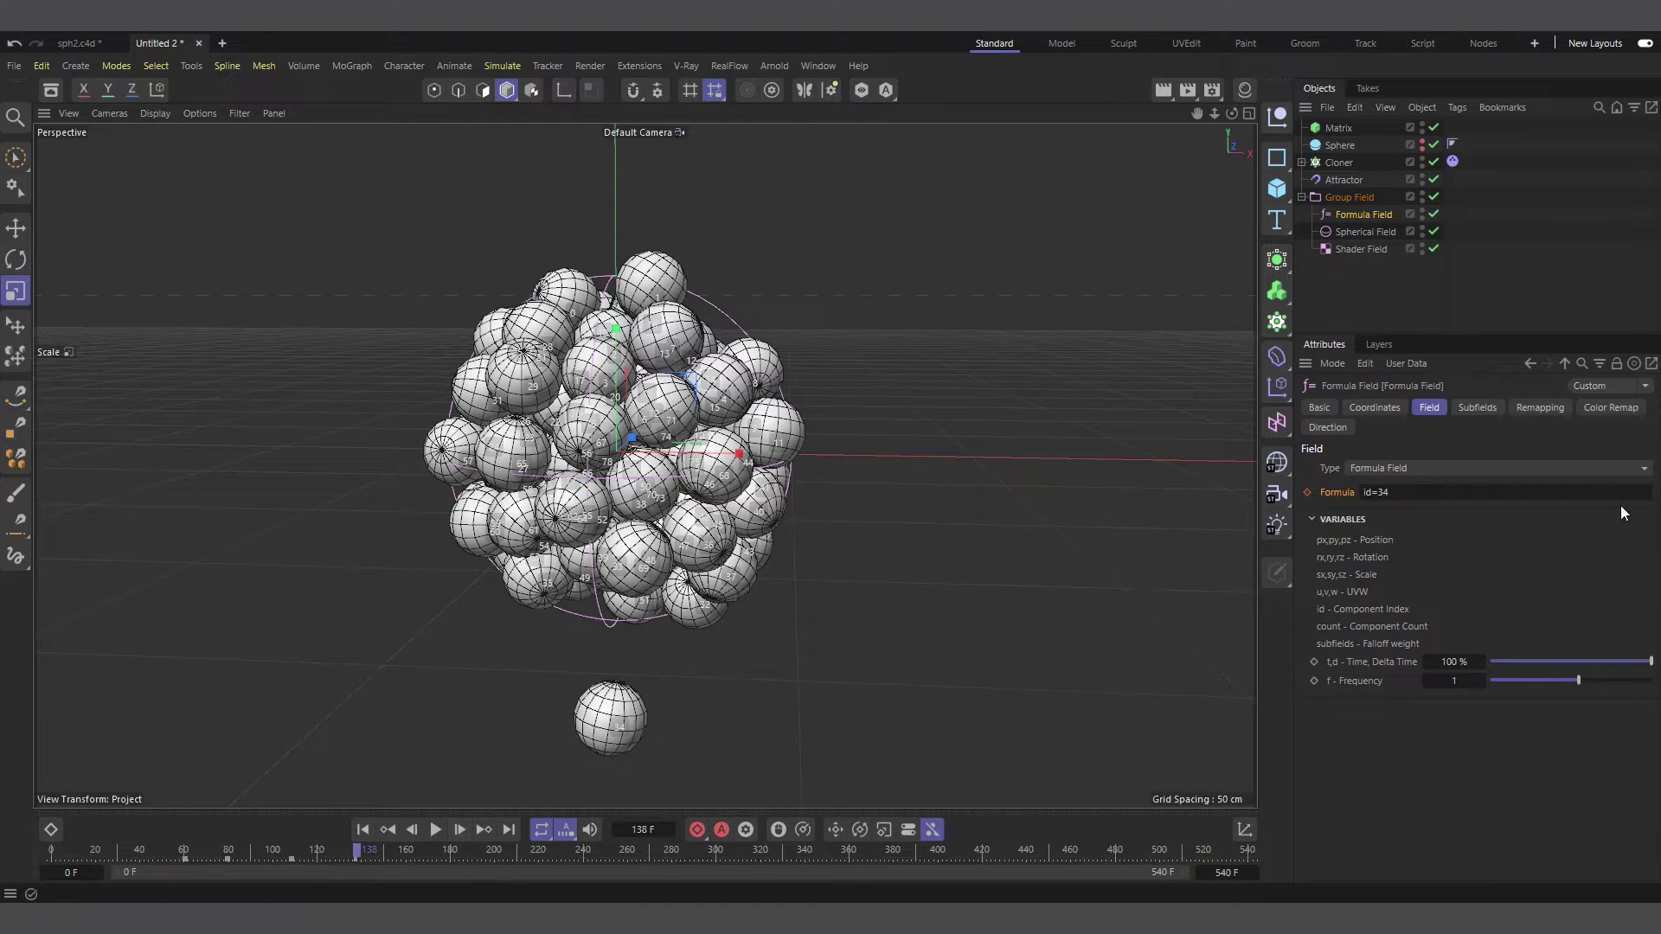
{"action": "left_click", "coordinate": [1443, 495]}
{"action": "key", "text": "BackSpace"}
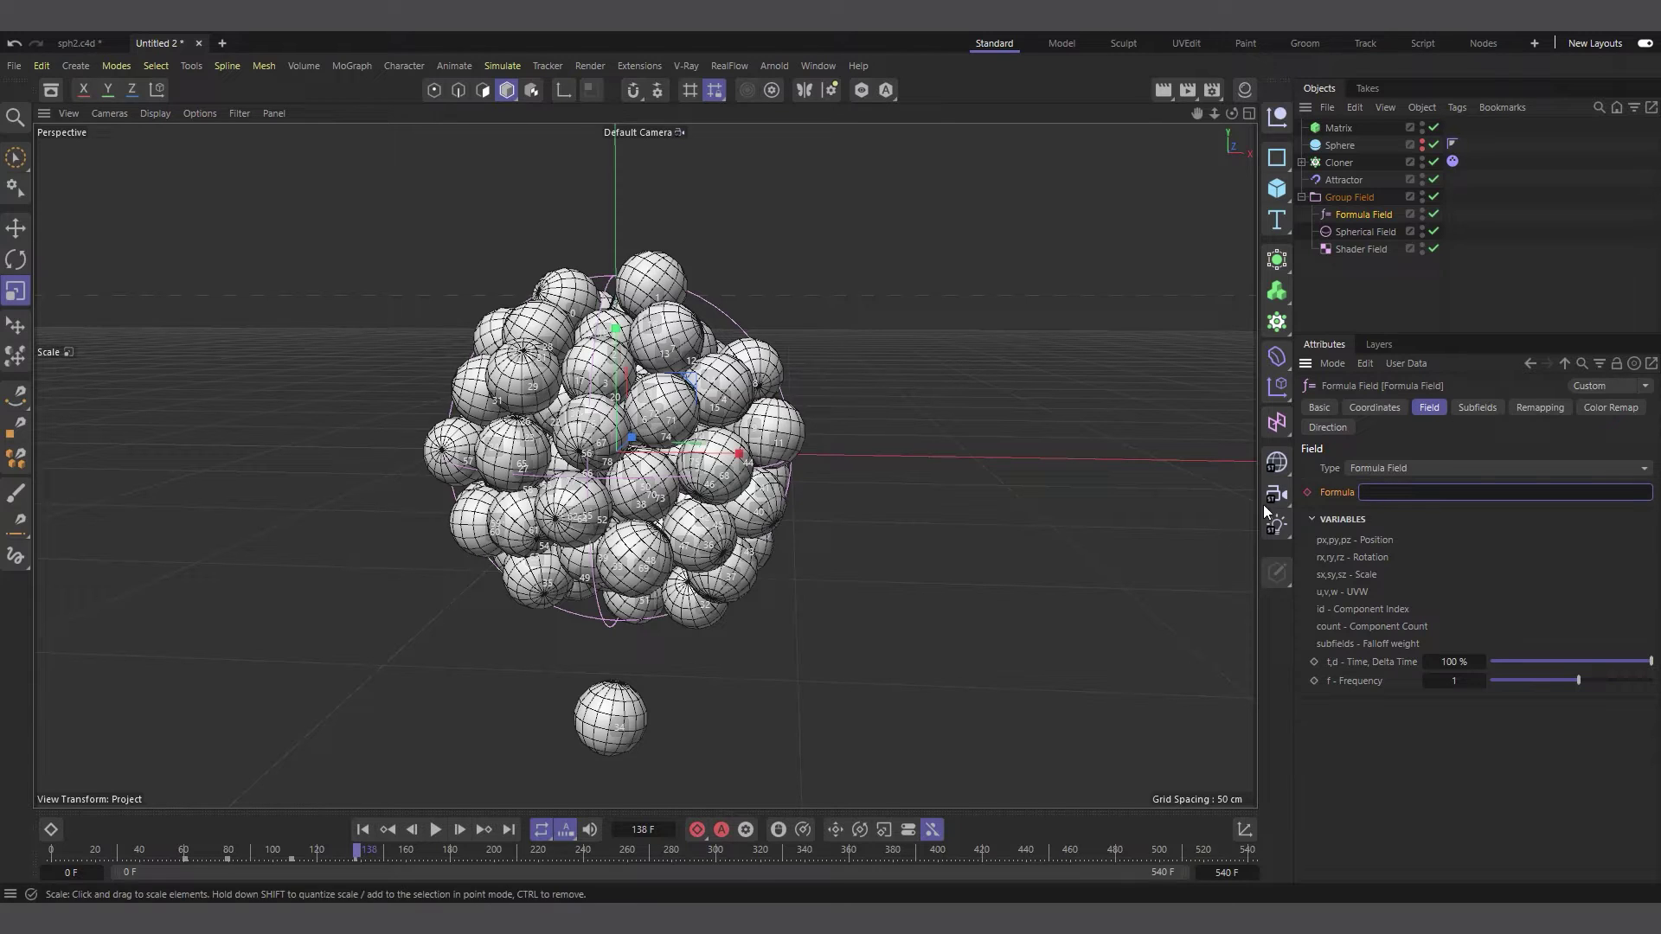
{"action": "left_click", "coordinate": [1308, 492]}
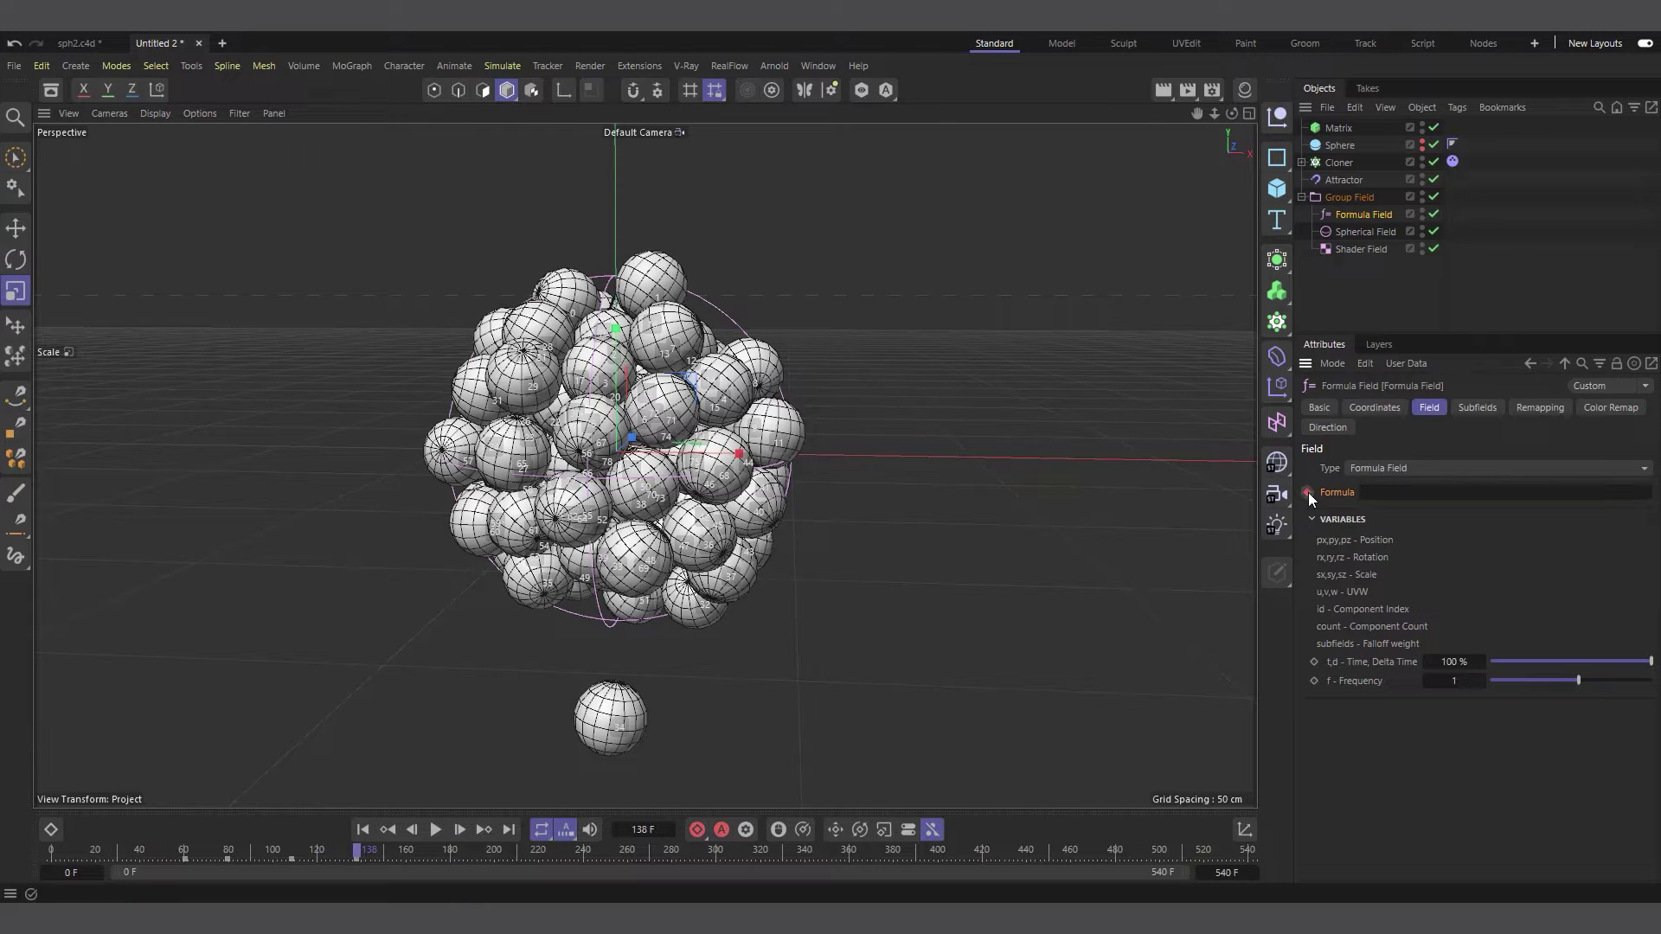
Play the animation from the first frame to frame 227 to review how the spheres move out and return.
{"action": "left_click", "coordinate": [362, 830]}
{"action": "left_click", "coordinate": [435, 830]}
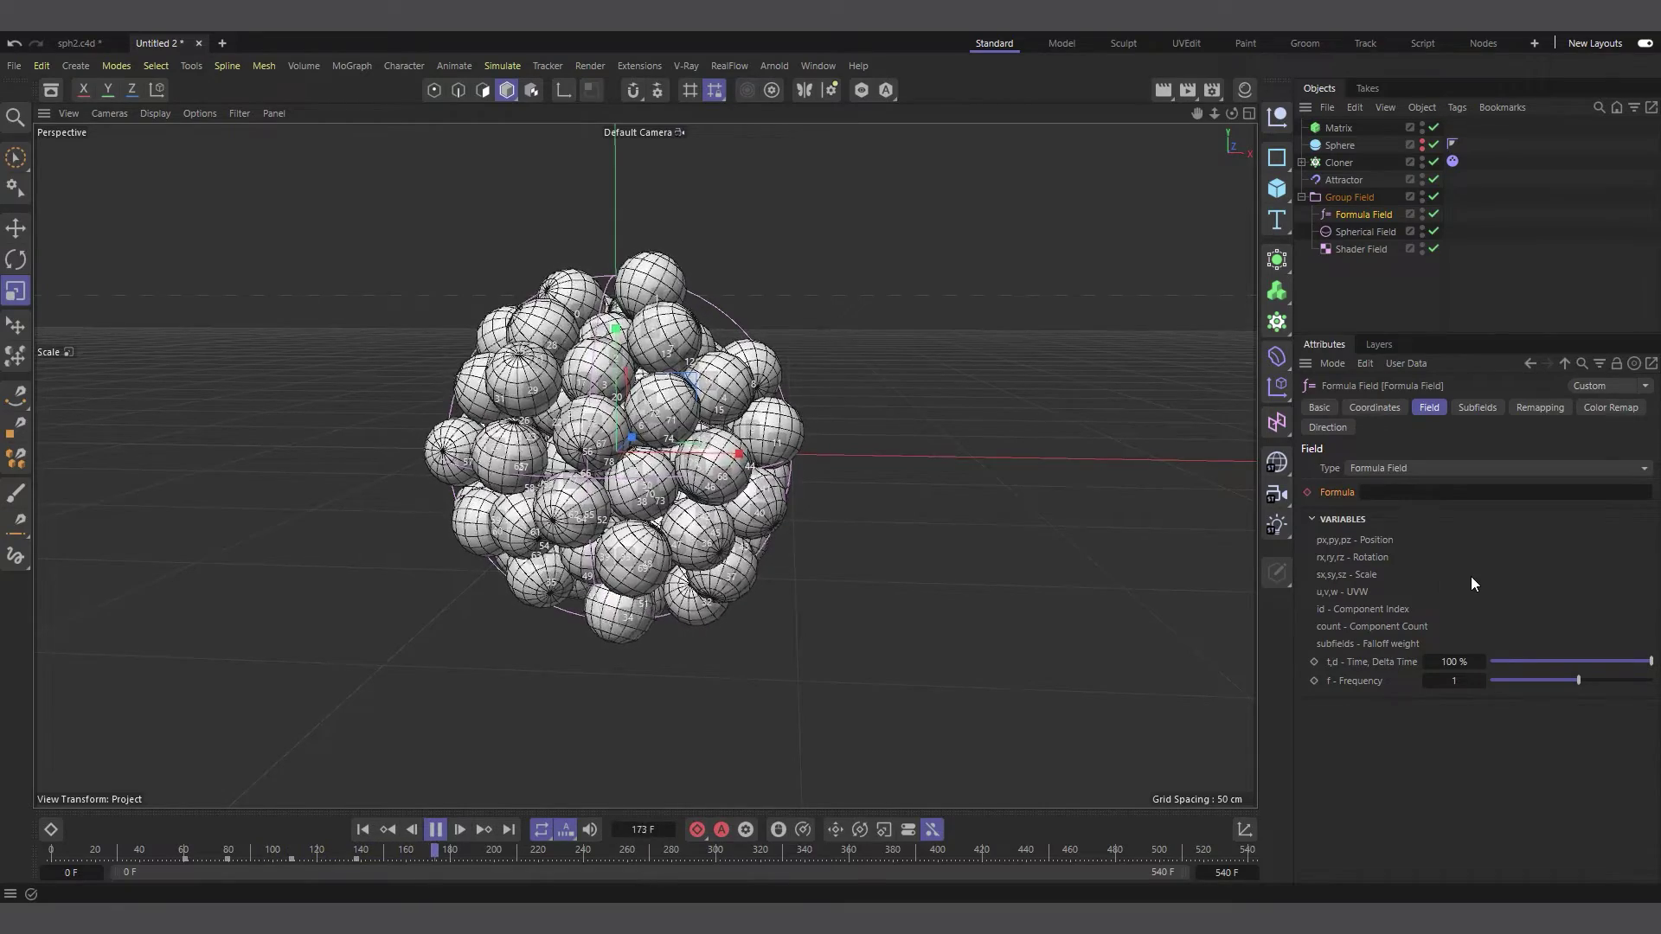
{"action": "left_click", "coordinate": [436, 832]}
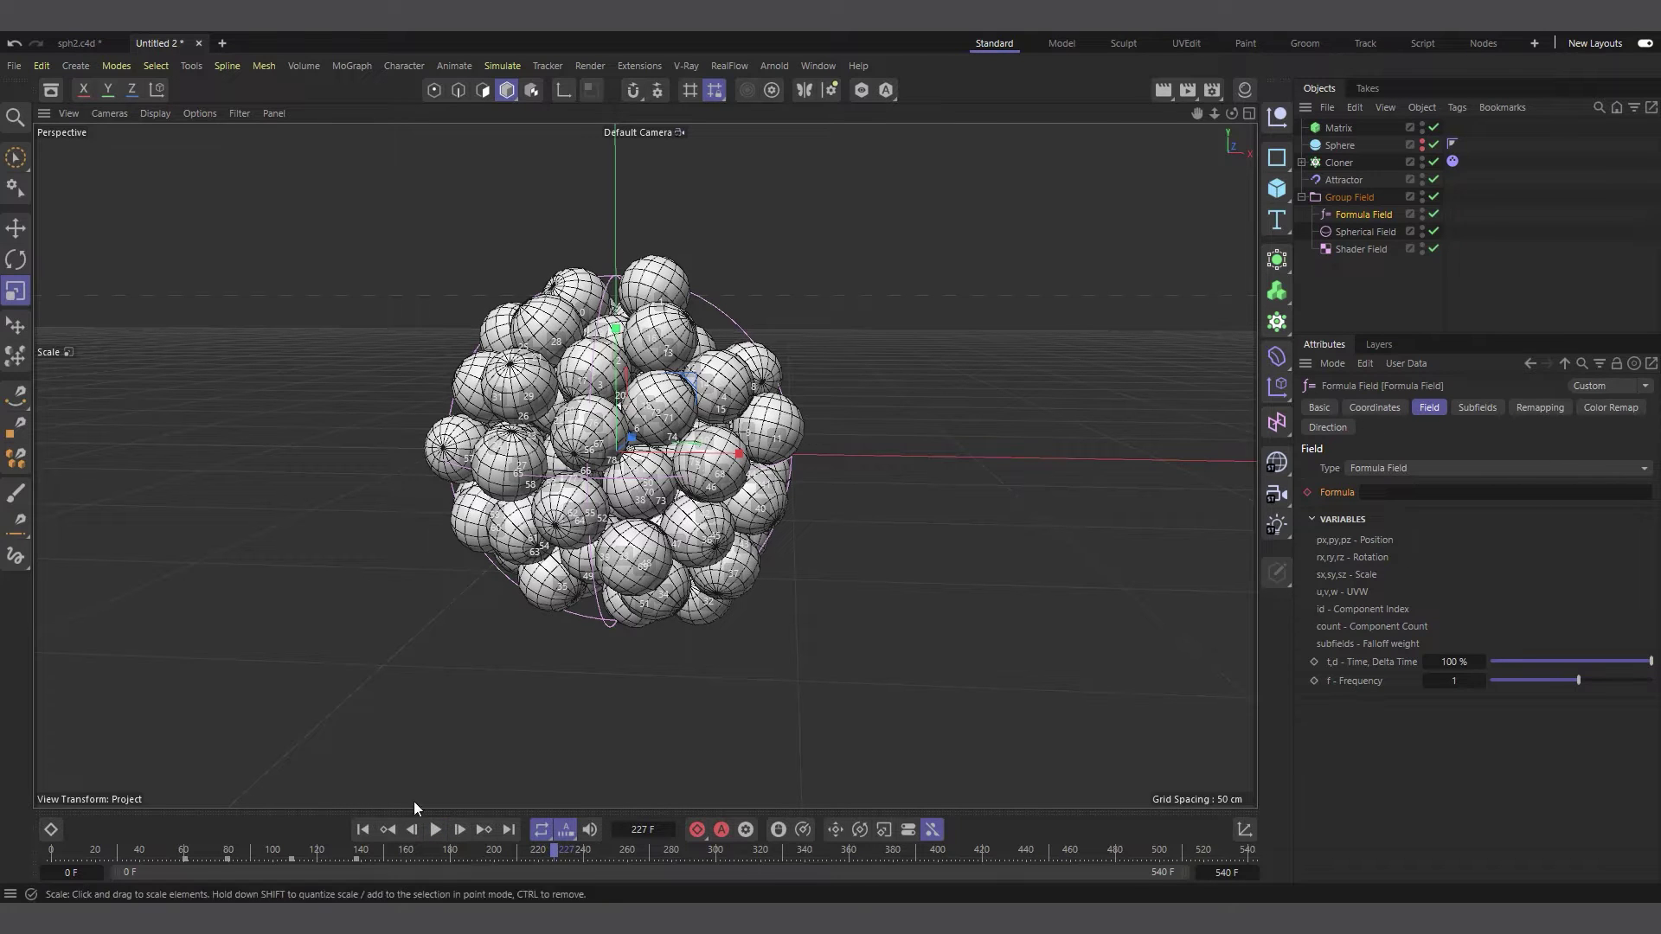
Replay the animation from the first frame and stop at frame 137.
{"action": "left_click", "coordinate": [364, 833]}
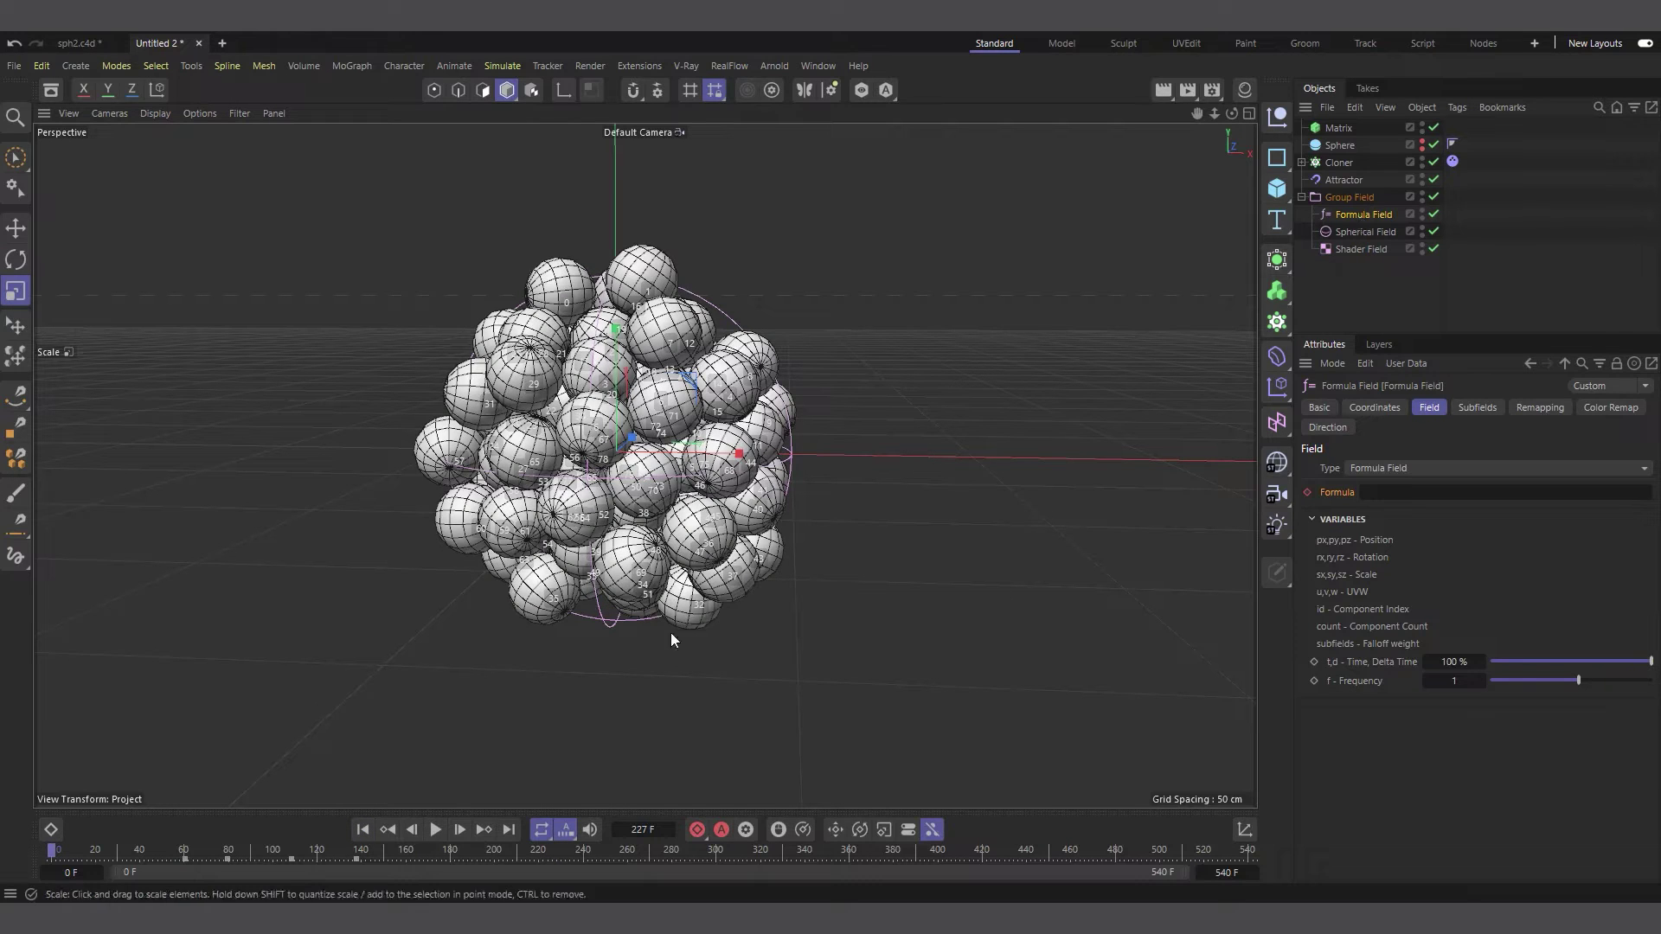
{"action": "left_click", "coordinate": [434, 833]}
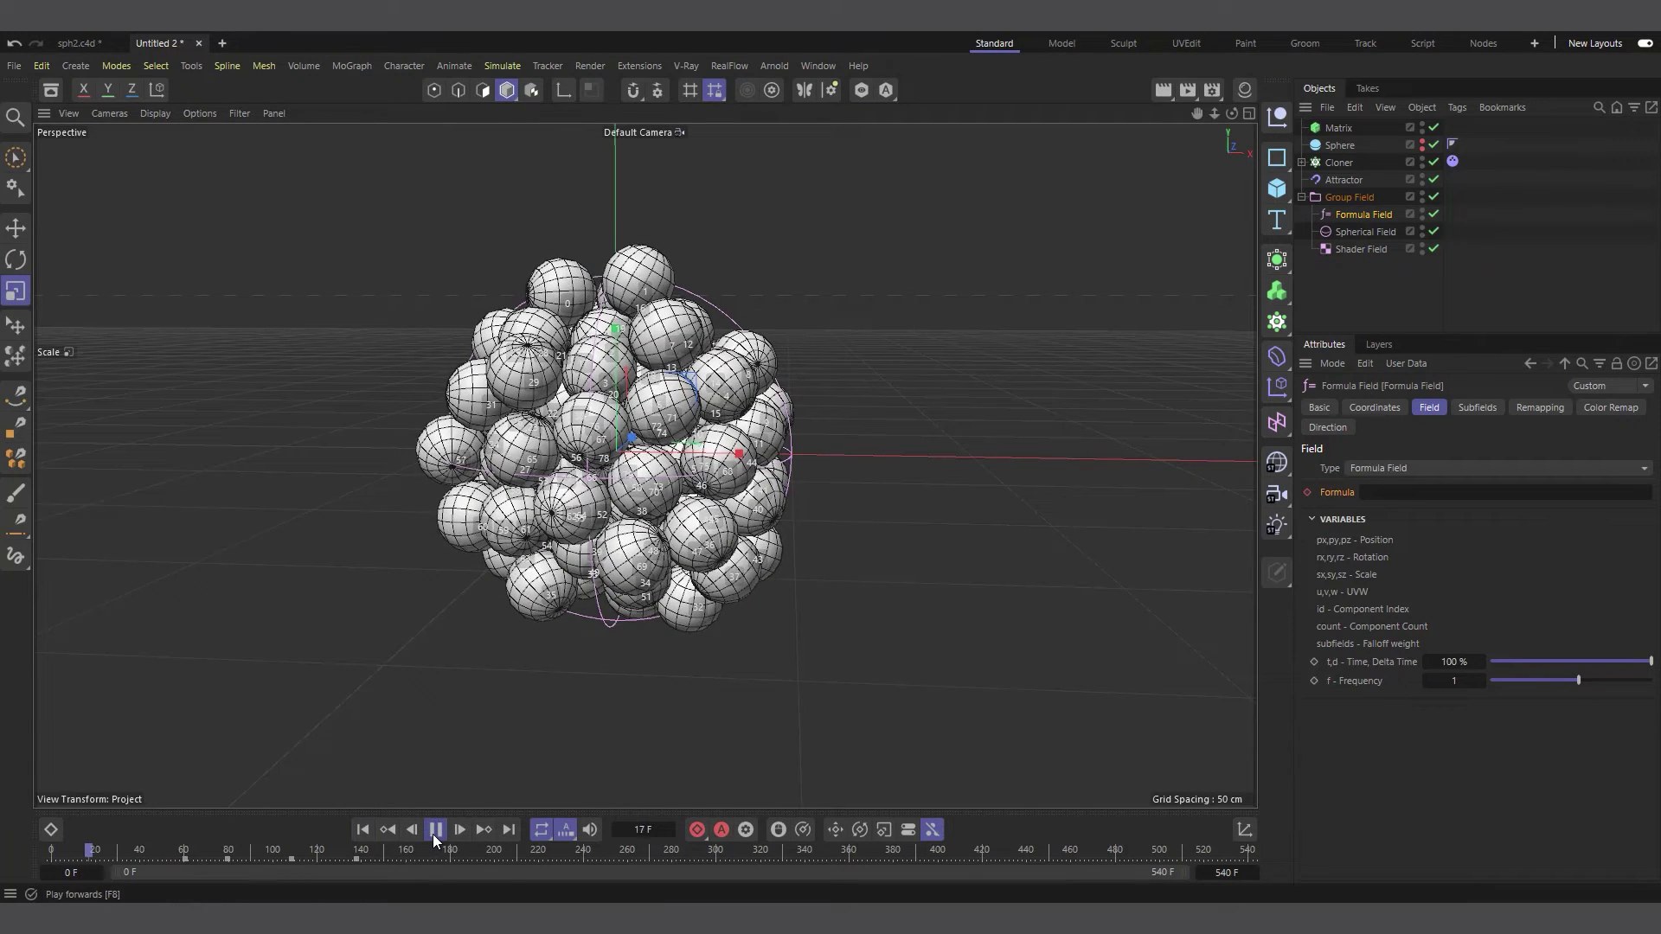
{"action": "type", "text": "id=57"}
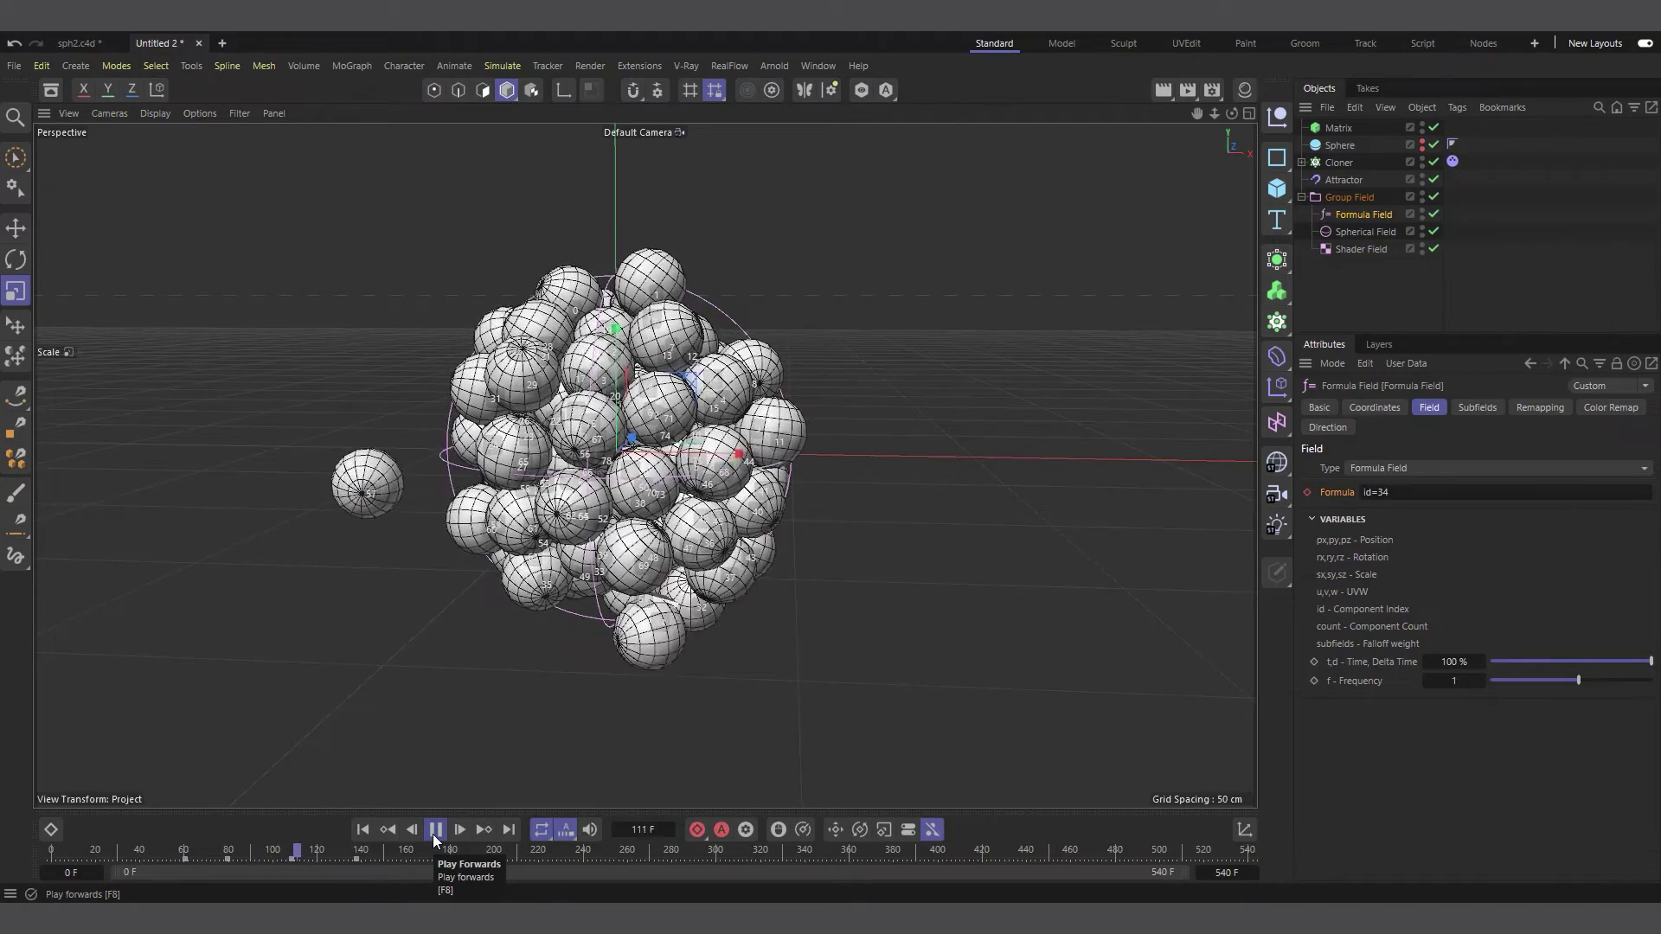
{"action": "key", "text": "BackSpace"}
{"action": "key", "text": "BackSpace"}
{"action": "type", "text": "34"}
{"action": "left_click", "coordinate": [434, 831]}
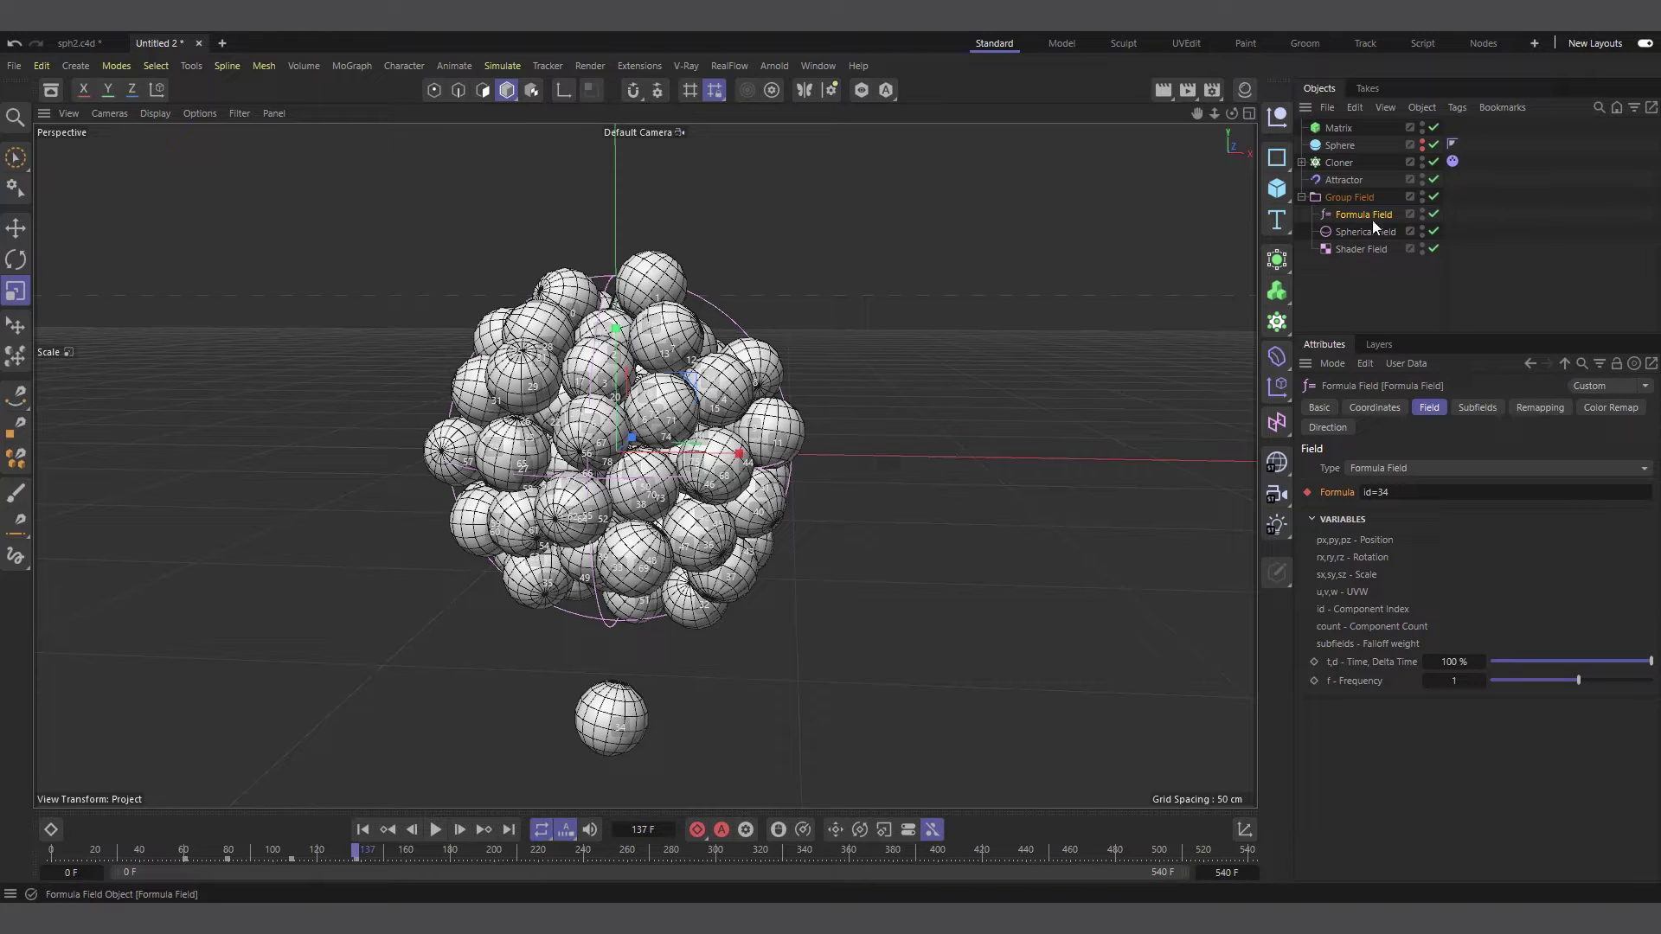
Select the Group Field and try the Formula Field layer's opacity at 0 %, restoring it to 100 %.
{"action": "left_click", "coordinate": [1362, 196]}
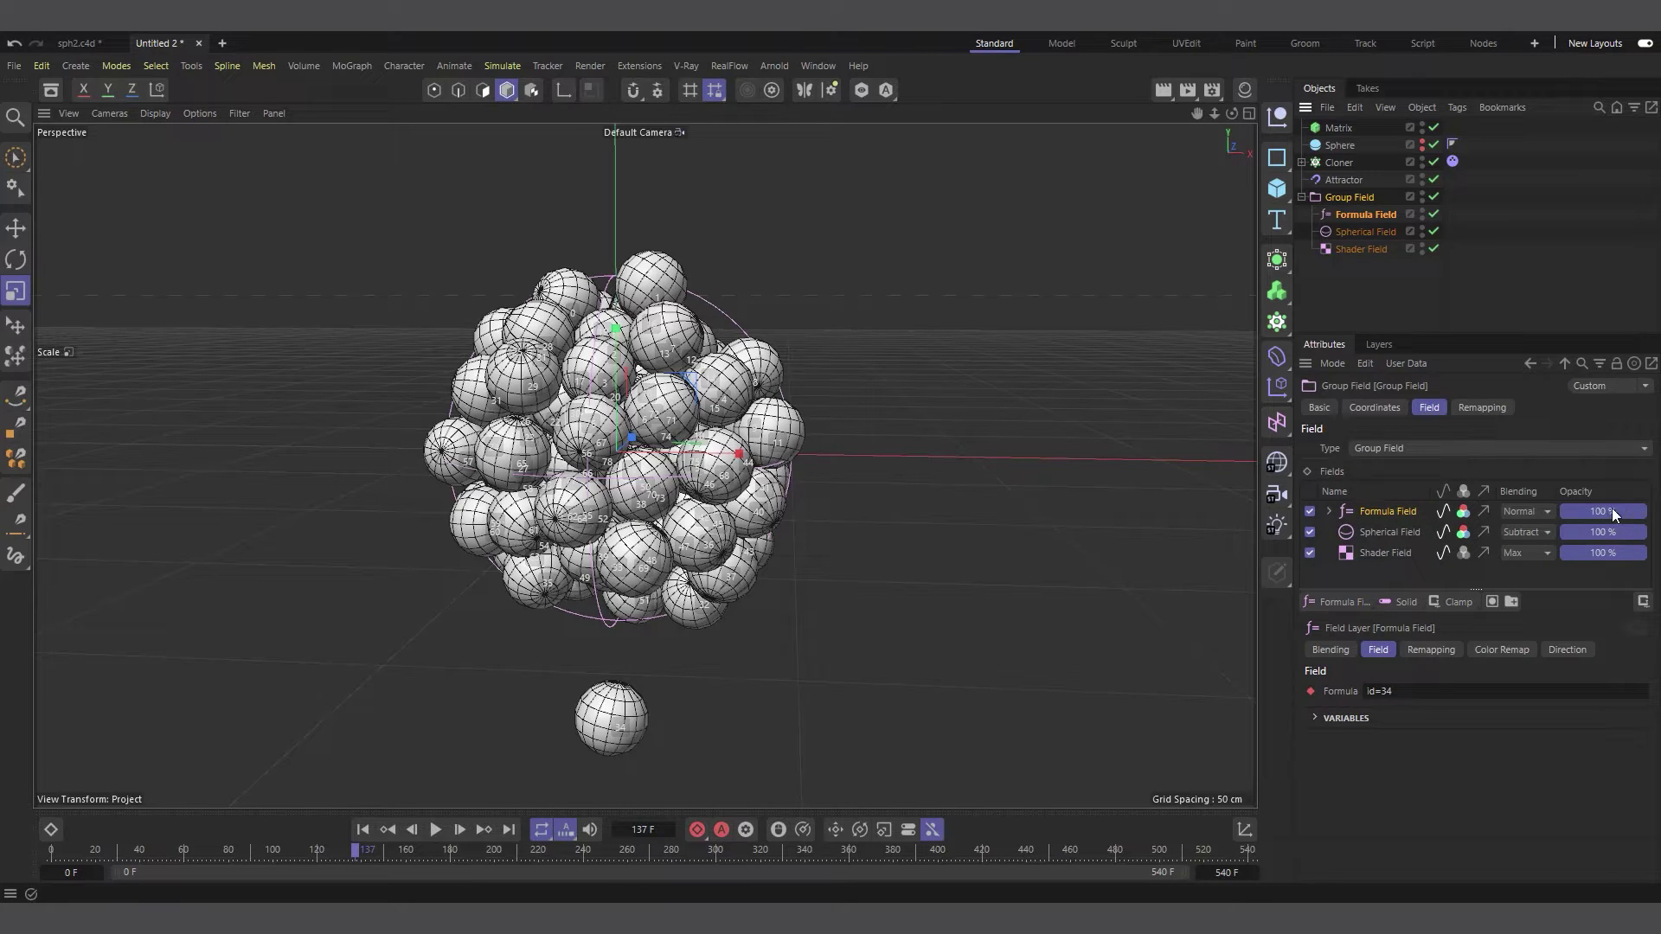
{"action": "left_click_drag", "start_coordinate": [1612, 507], "coordinate": [1561, 516]}
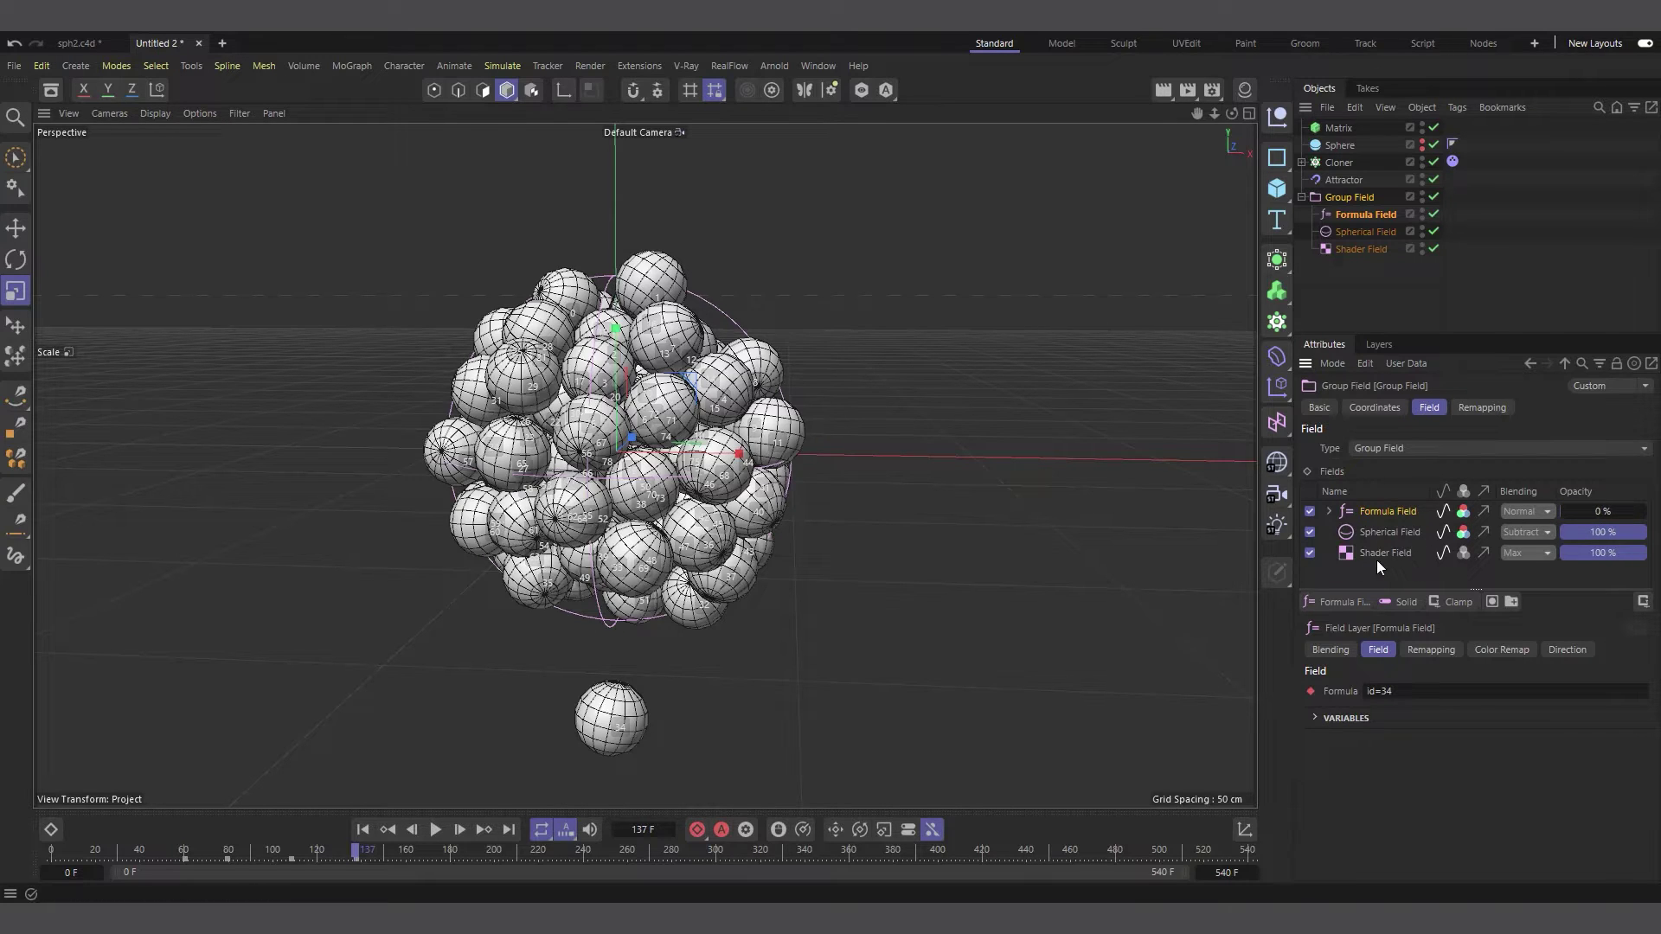
{"action": "left_click_drag", "start_coordinate": [1574, 511], "coordinate": [1646, 512]}
{"action": "left_click_drag", "start_coordinate": [1591, 509], "coordinate": [1657, 517]}
In the Formula Field layer's blending settings, test a lower Layer Opacity, reset it to 100 %, and keyframe it at frame 137.
{"action": "left_click", "coordinate": [1332, 650]}
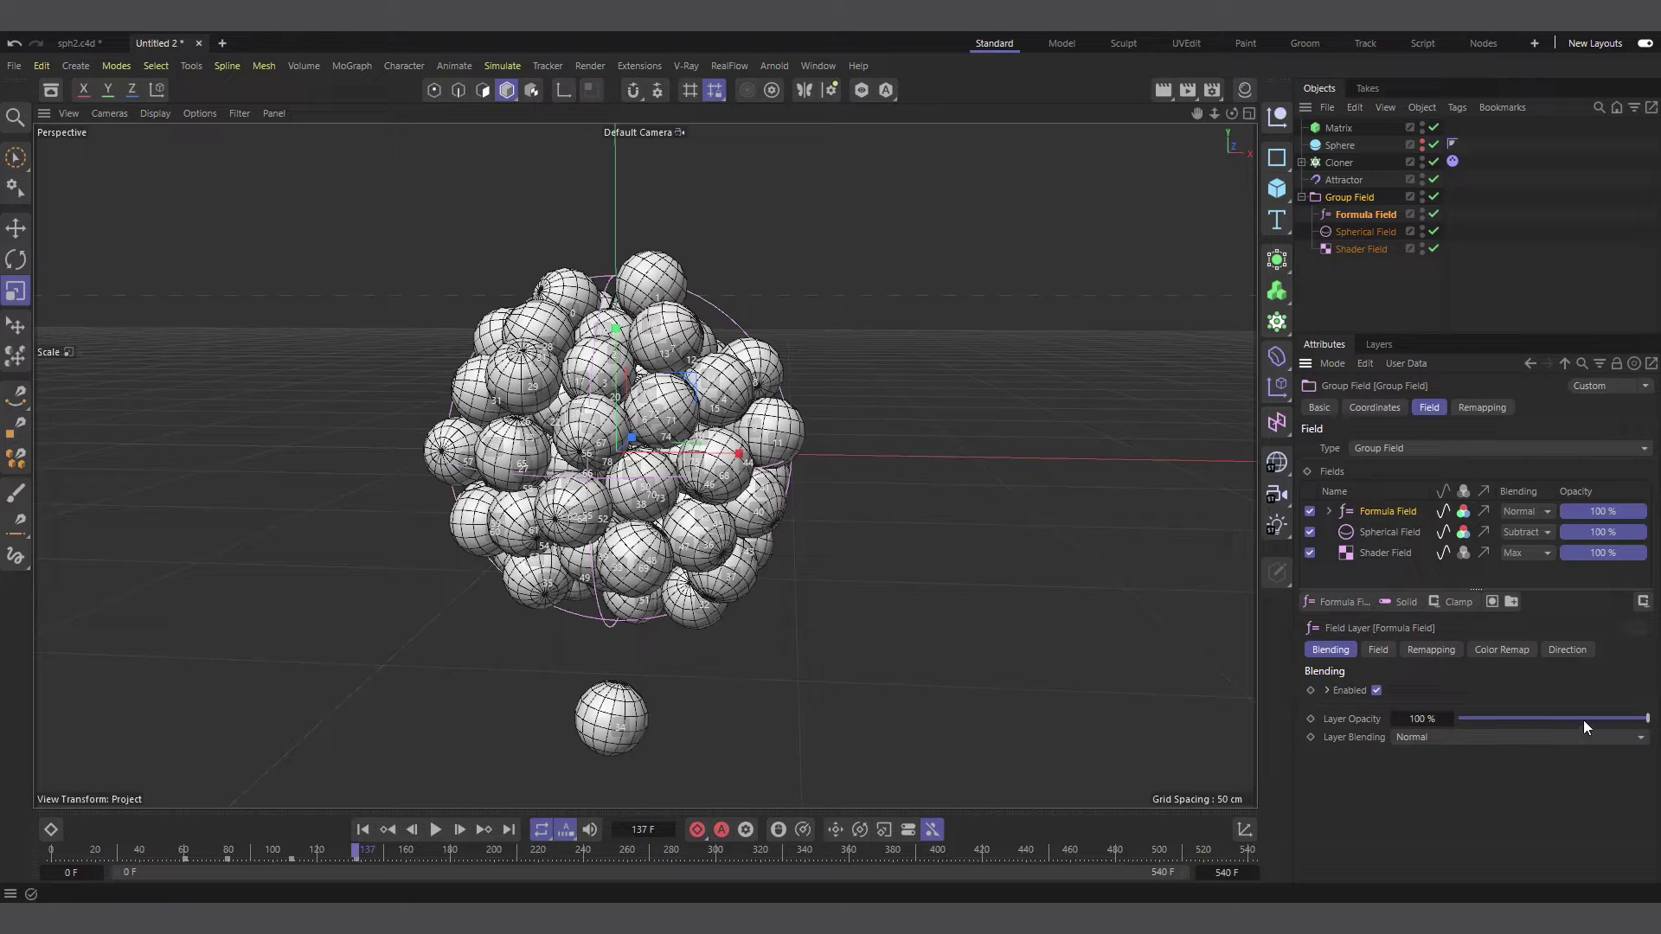
{"action": "left_click_drag", "start_coordinate": [1516, 718], "coordinate": [1507, 718]}
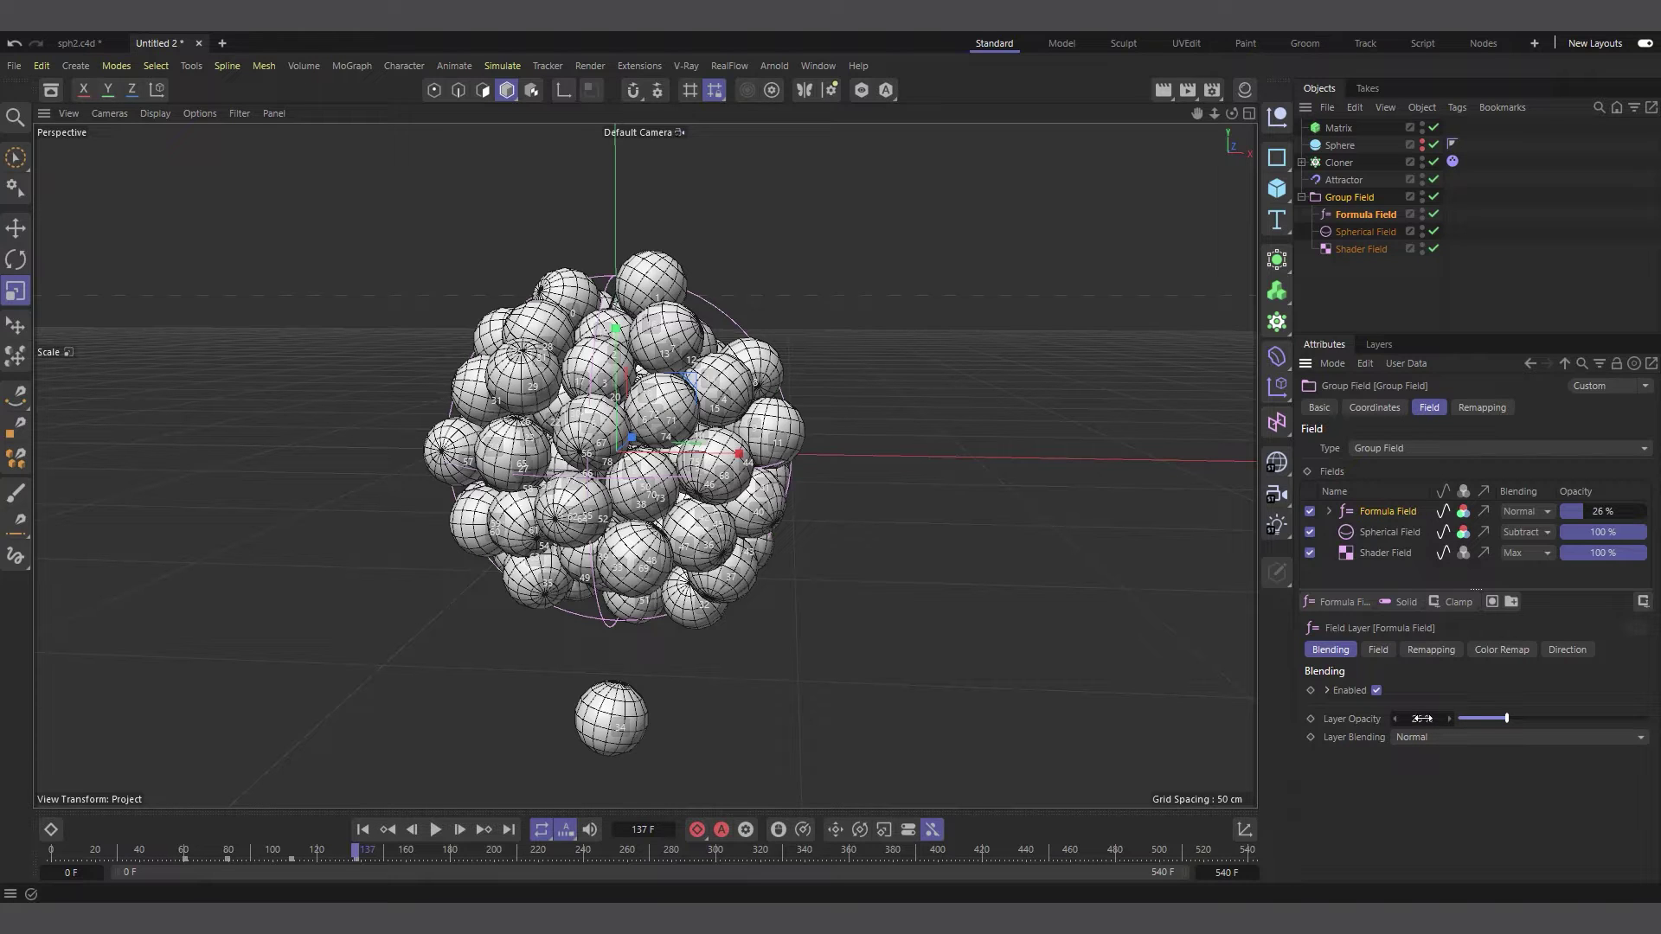
{"action": "left_click_drag", "start_coordinate": [1528, 719], "coordinate": [1651, 719]}
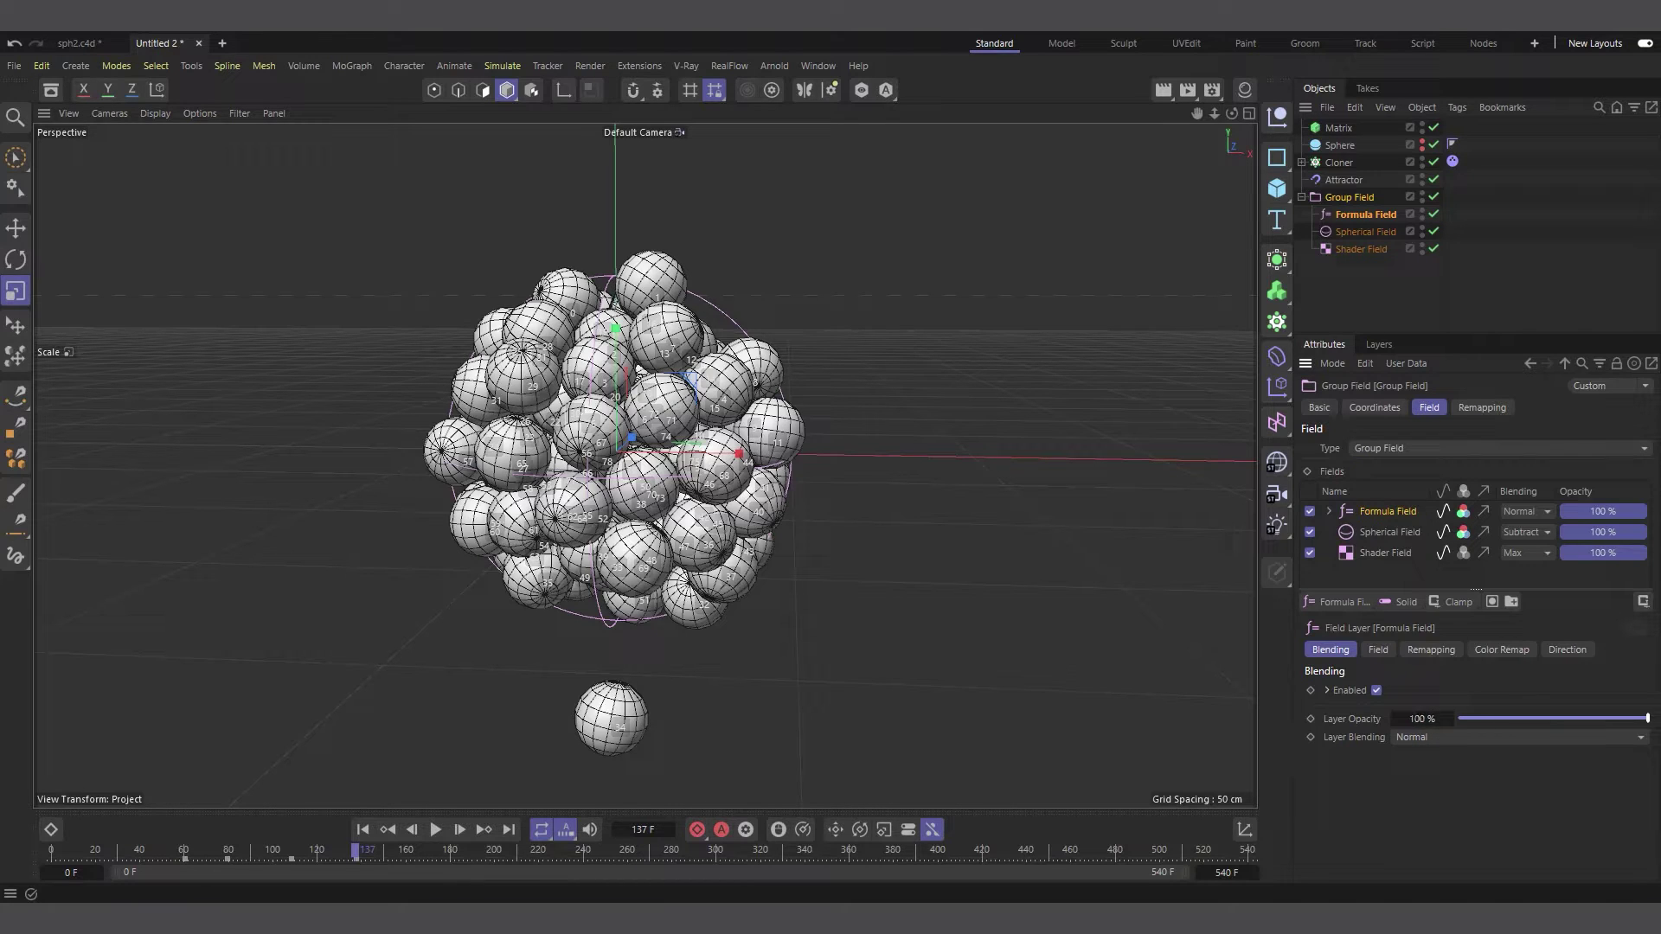
{"action": "left_click", "coordinate": [1311, 719]}
Continue playback to frame 165, keyframe the Formula Field's Layer Opacity at 0 % there, and return to the first frame.
{"action": "left_click", "coordinate": [436, 829]}
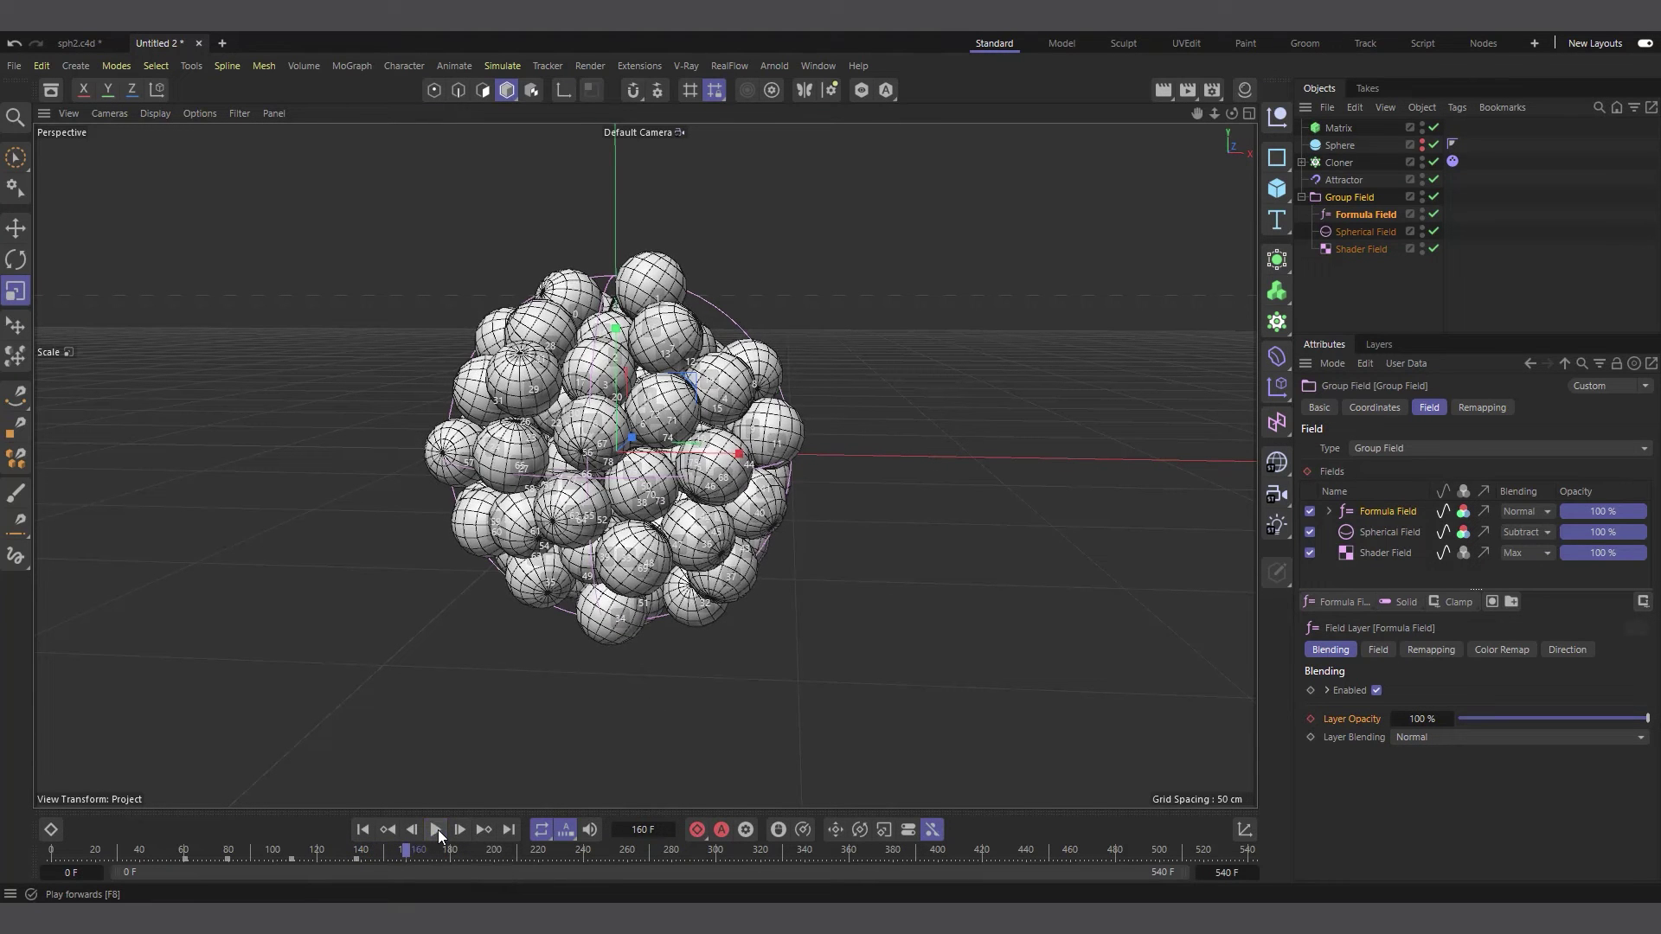
{"action": "left_click", "coordinate": [438, 830]}
{"action": "left_click", "coordinate": [438, 830]}
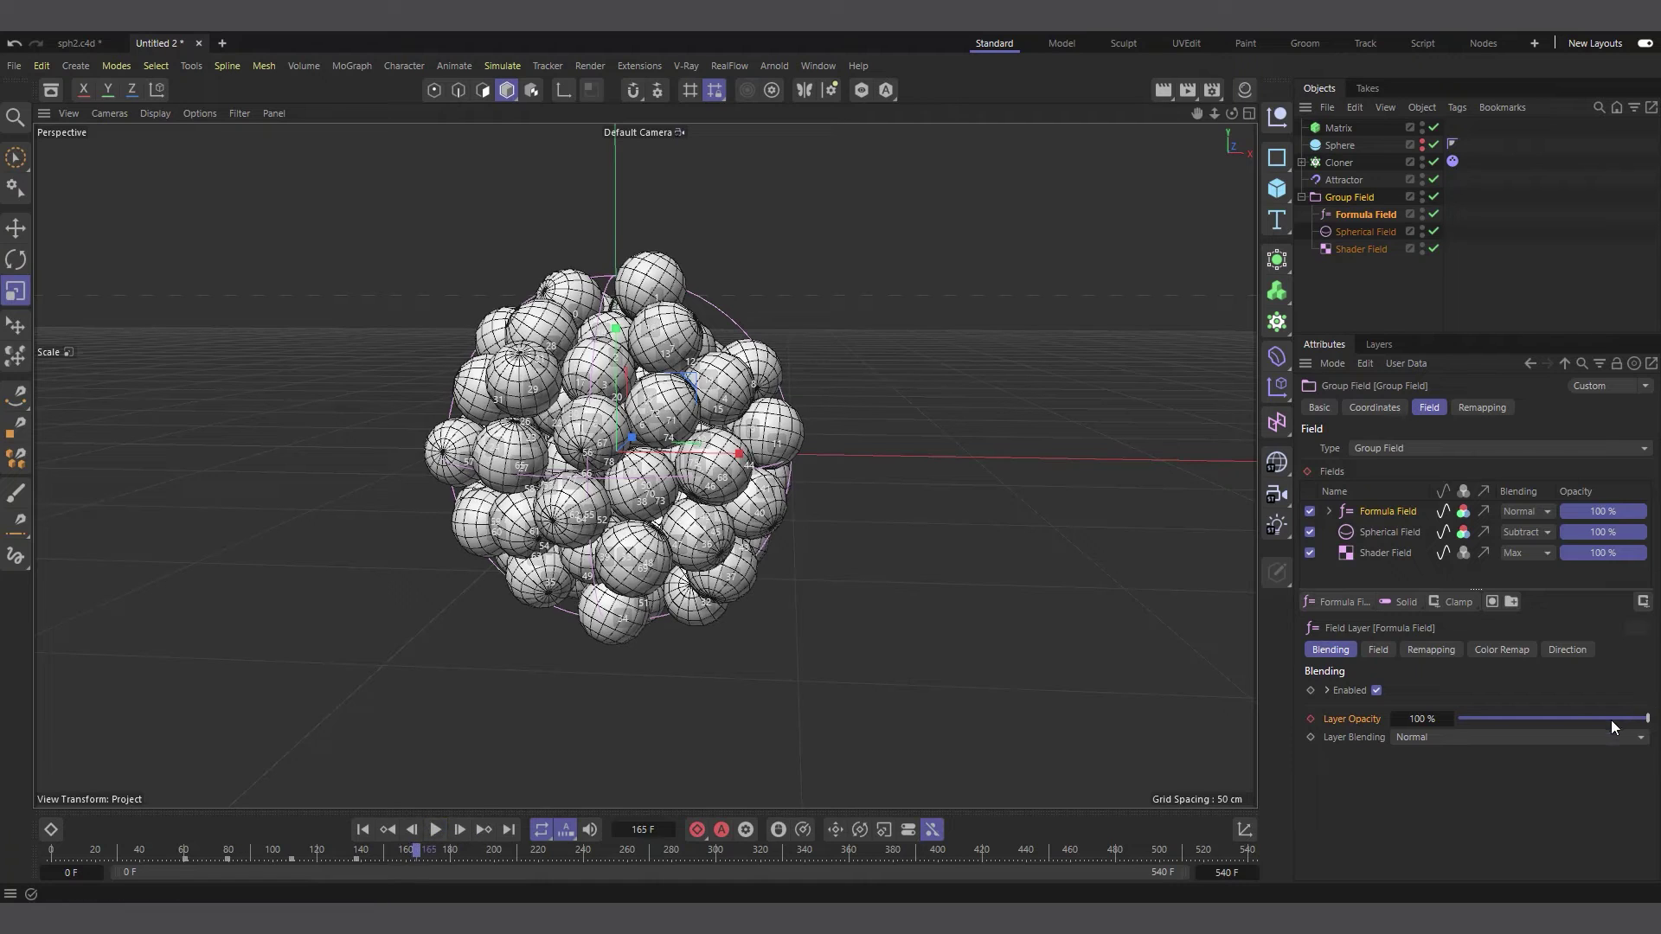
{"action": "left_click_drag", "start_coordinate": [1611, 719], "coordinate": [1211, 735]}
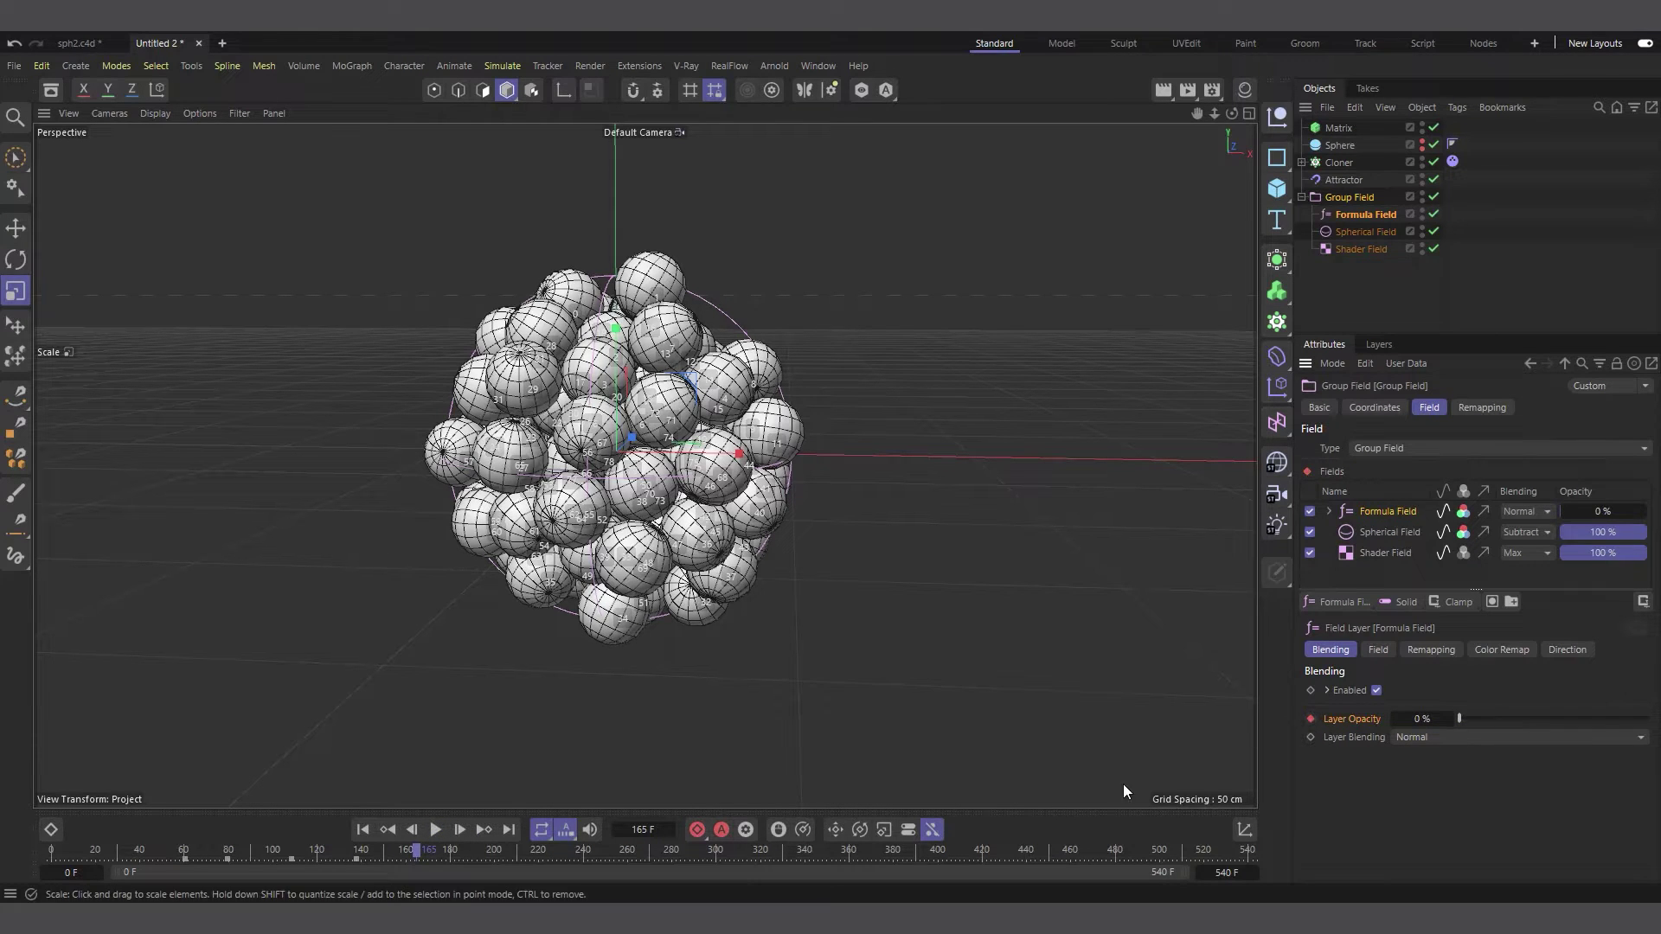
{"action": "left_click", "coordinate": [364, 833]}
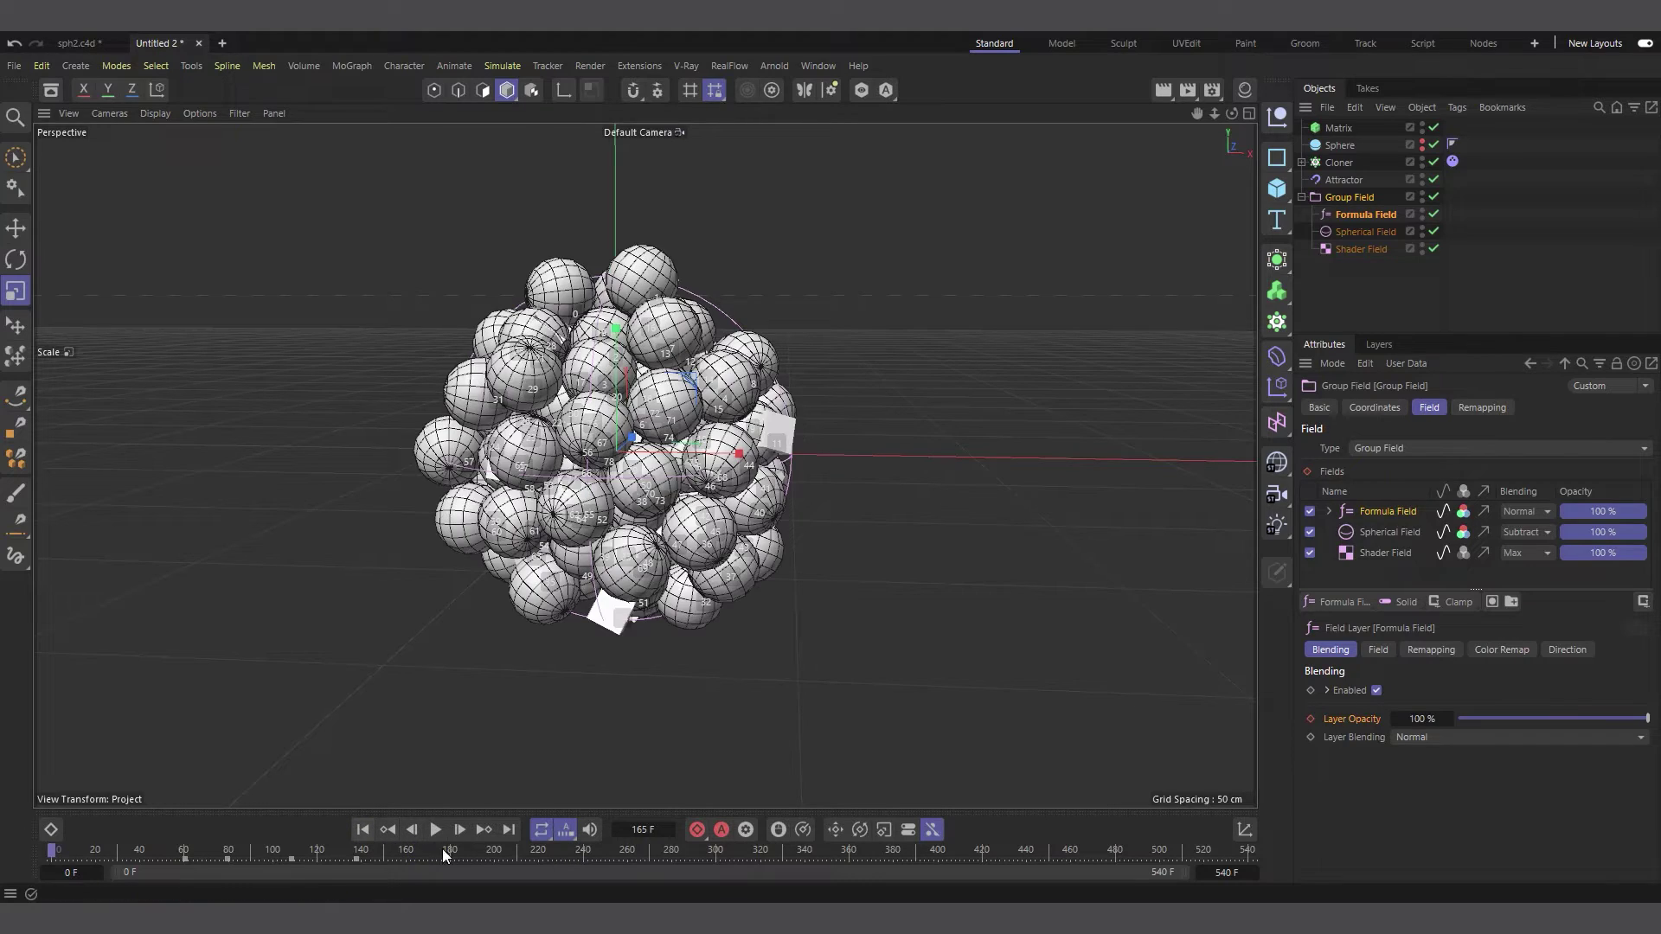
Play the animation to frame 191, and in the Dope Sheet move the Group Field's Formula Field Layer Opacity keys to frames 141 and 169.
{"action": "left_click", "coordinate": [436, 830]}
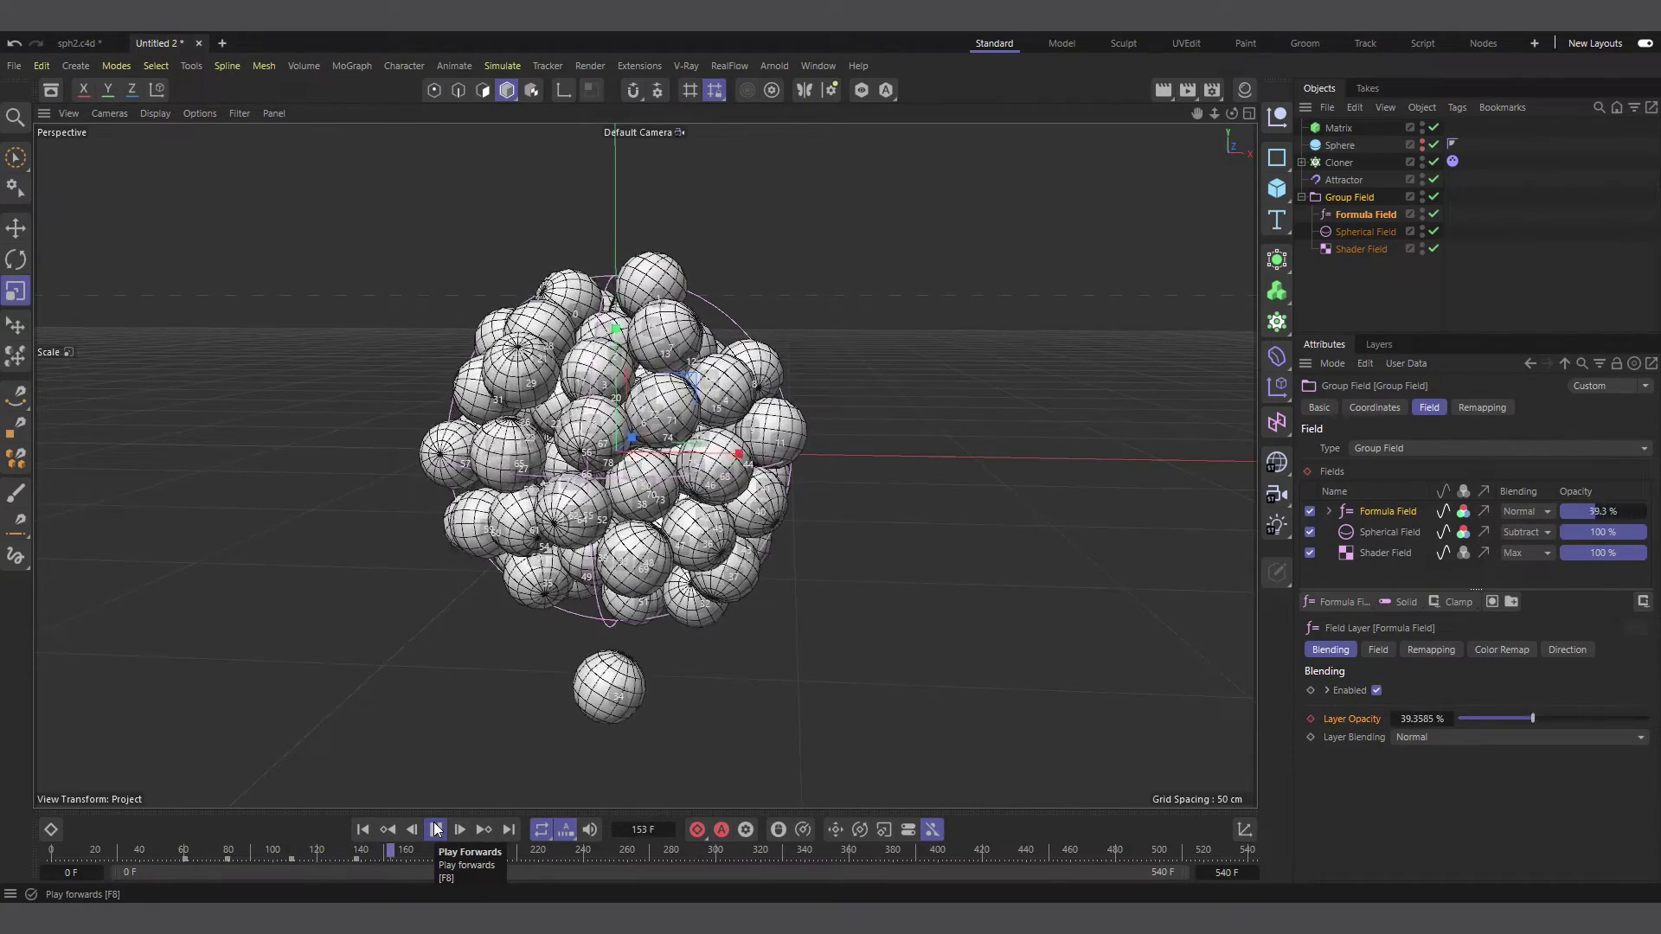
{"action": "left_click", "coordinate": [436, 829]}
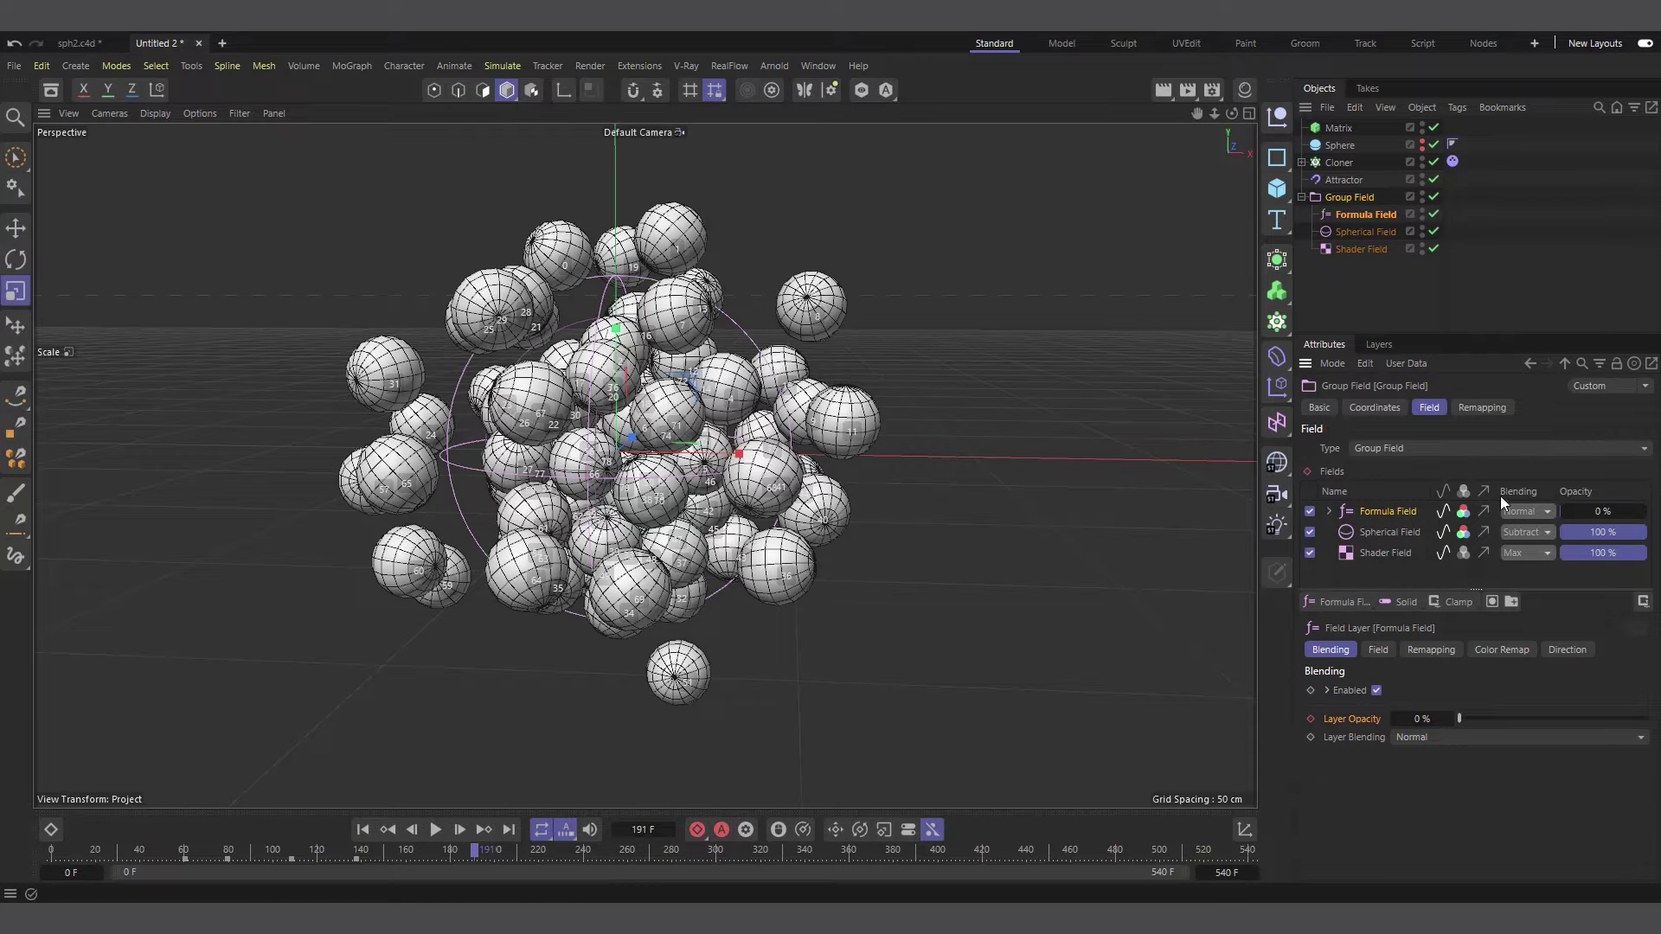
{"action": "left_click", "coordinate": [51, 830]}
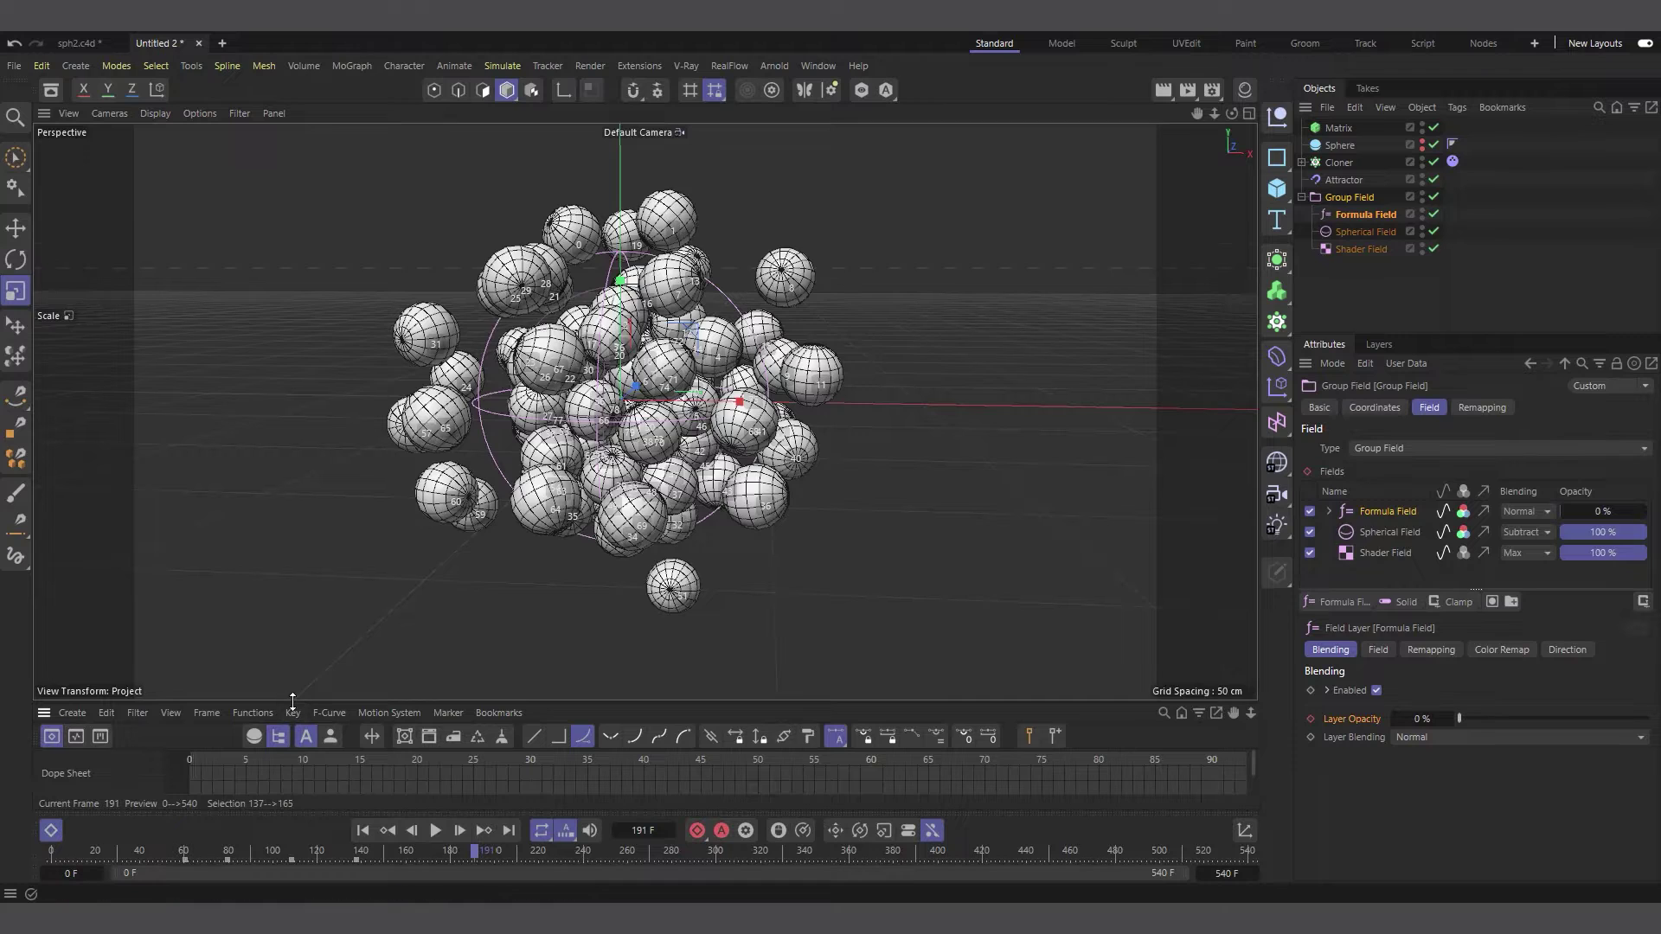
{"action": "left_click_drag", "start_coordinate": [292, 700], "coordinate": [293, 600]}
{"action": "left_click", "coordinate": [41, 719]}
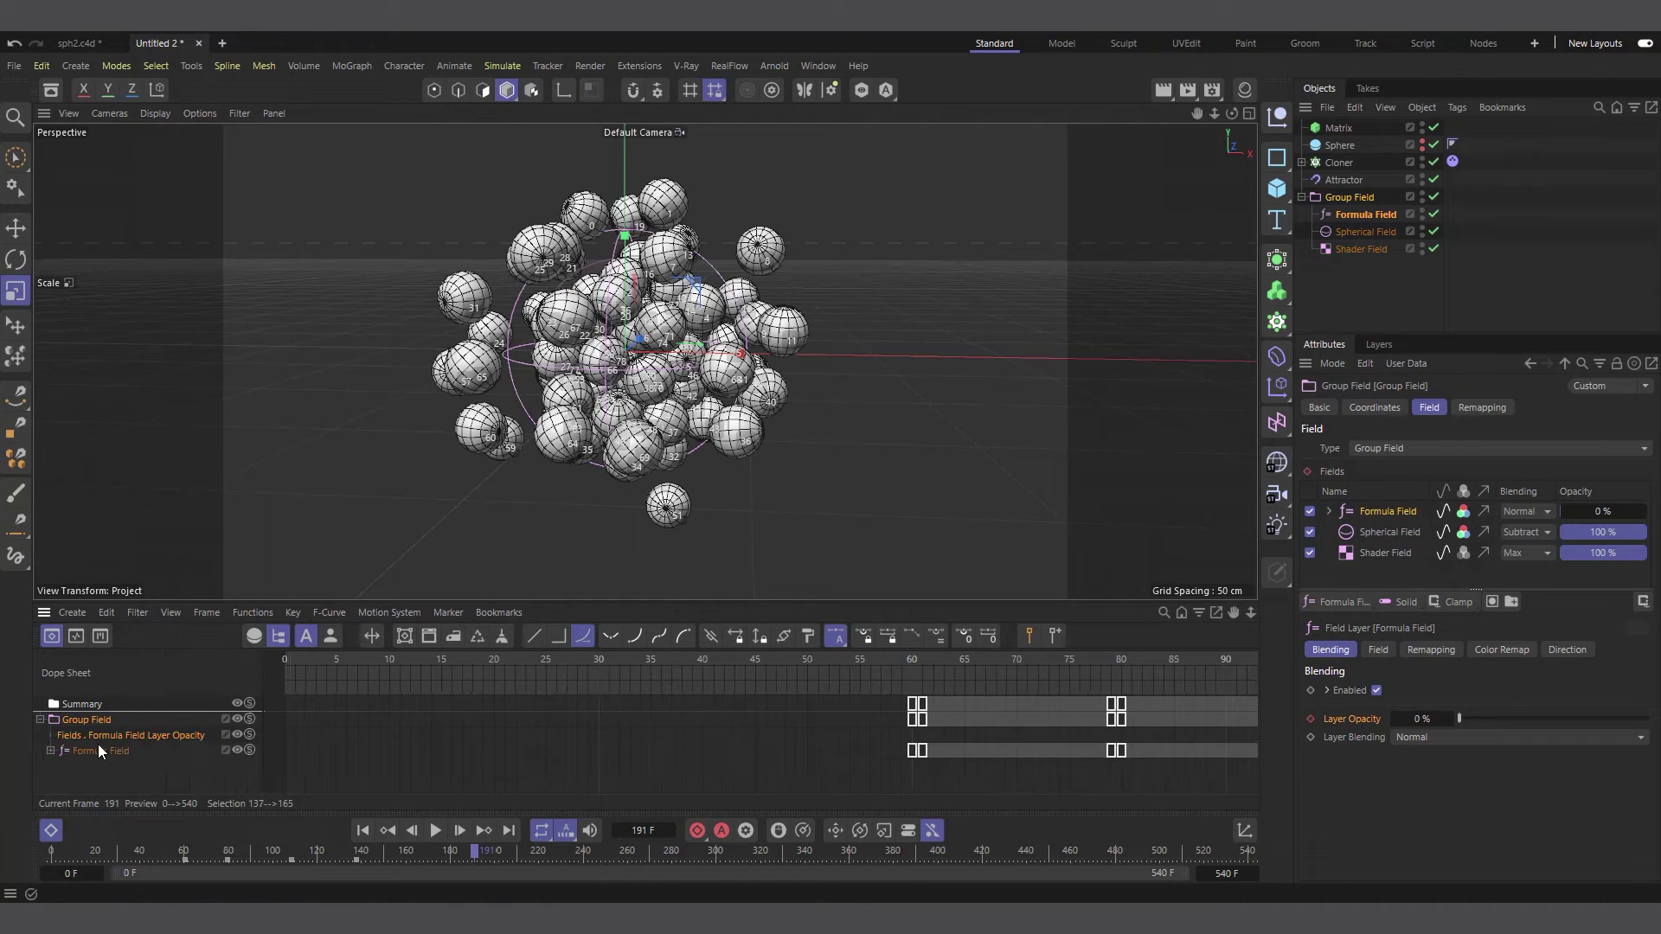
{"action": "left_click", "coordinate": [116, 734]}
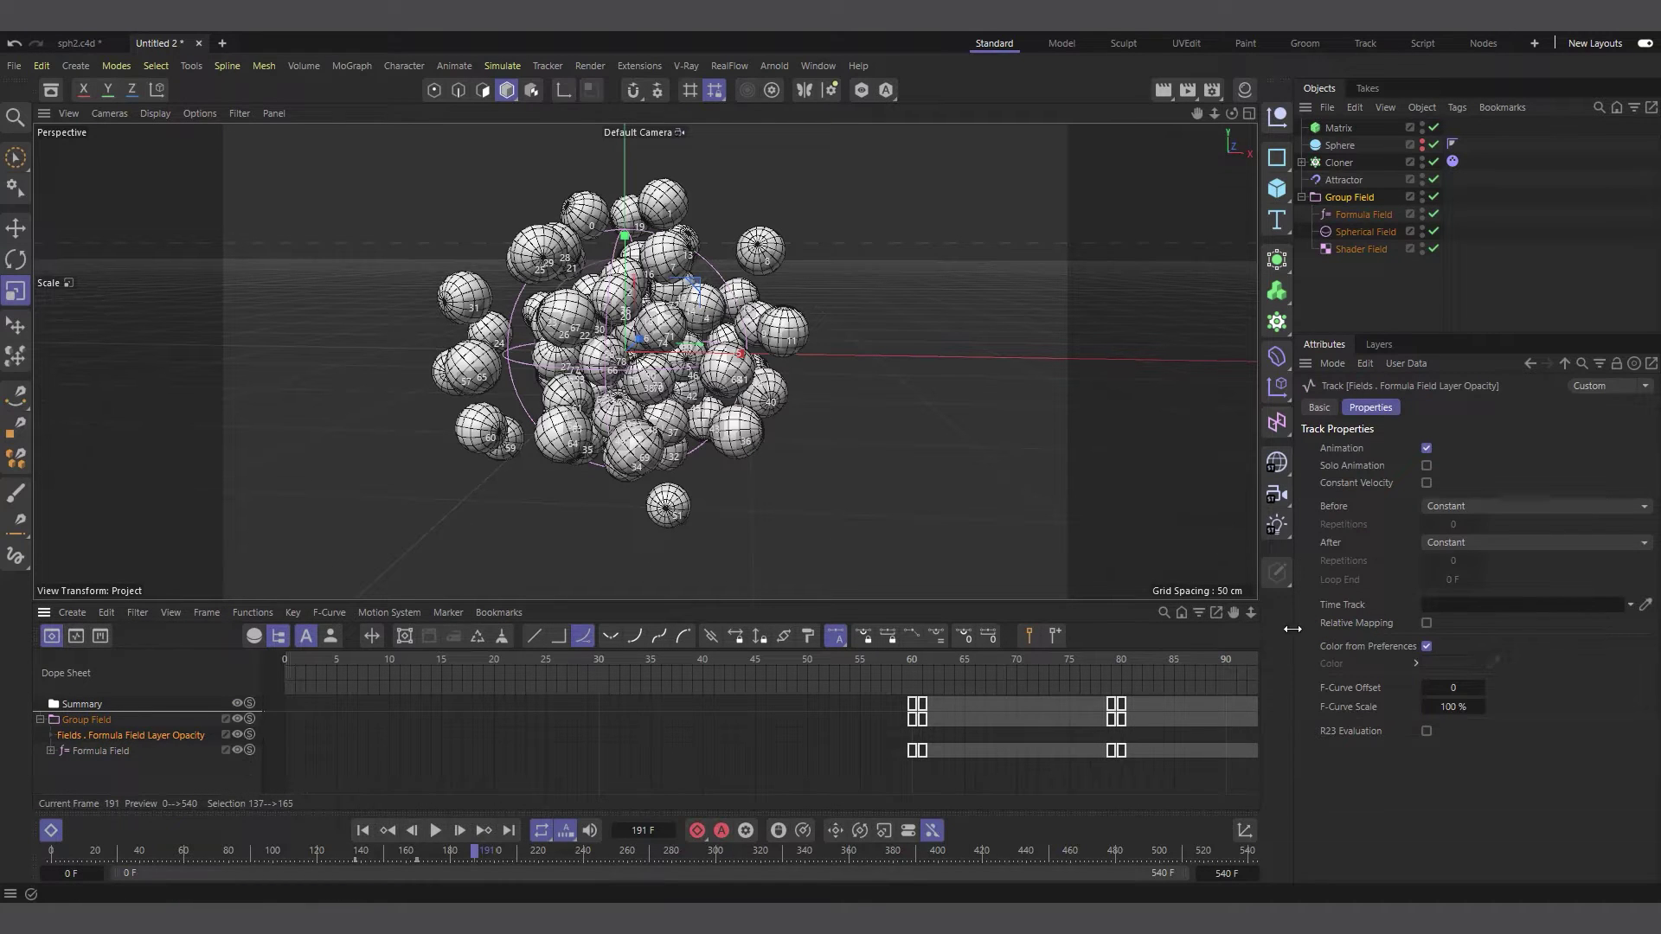
{"action": "left_click_drag", "start_coordinate": [1252, 613], "coordinate": [1383, 619]}
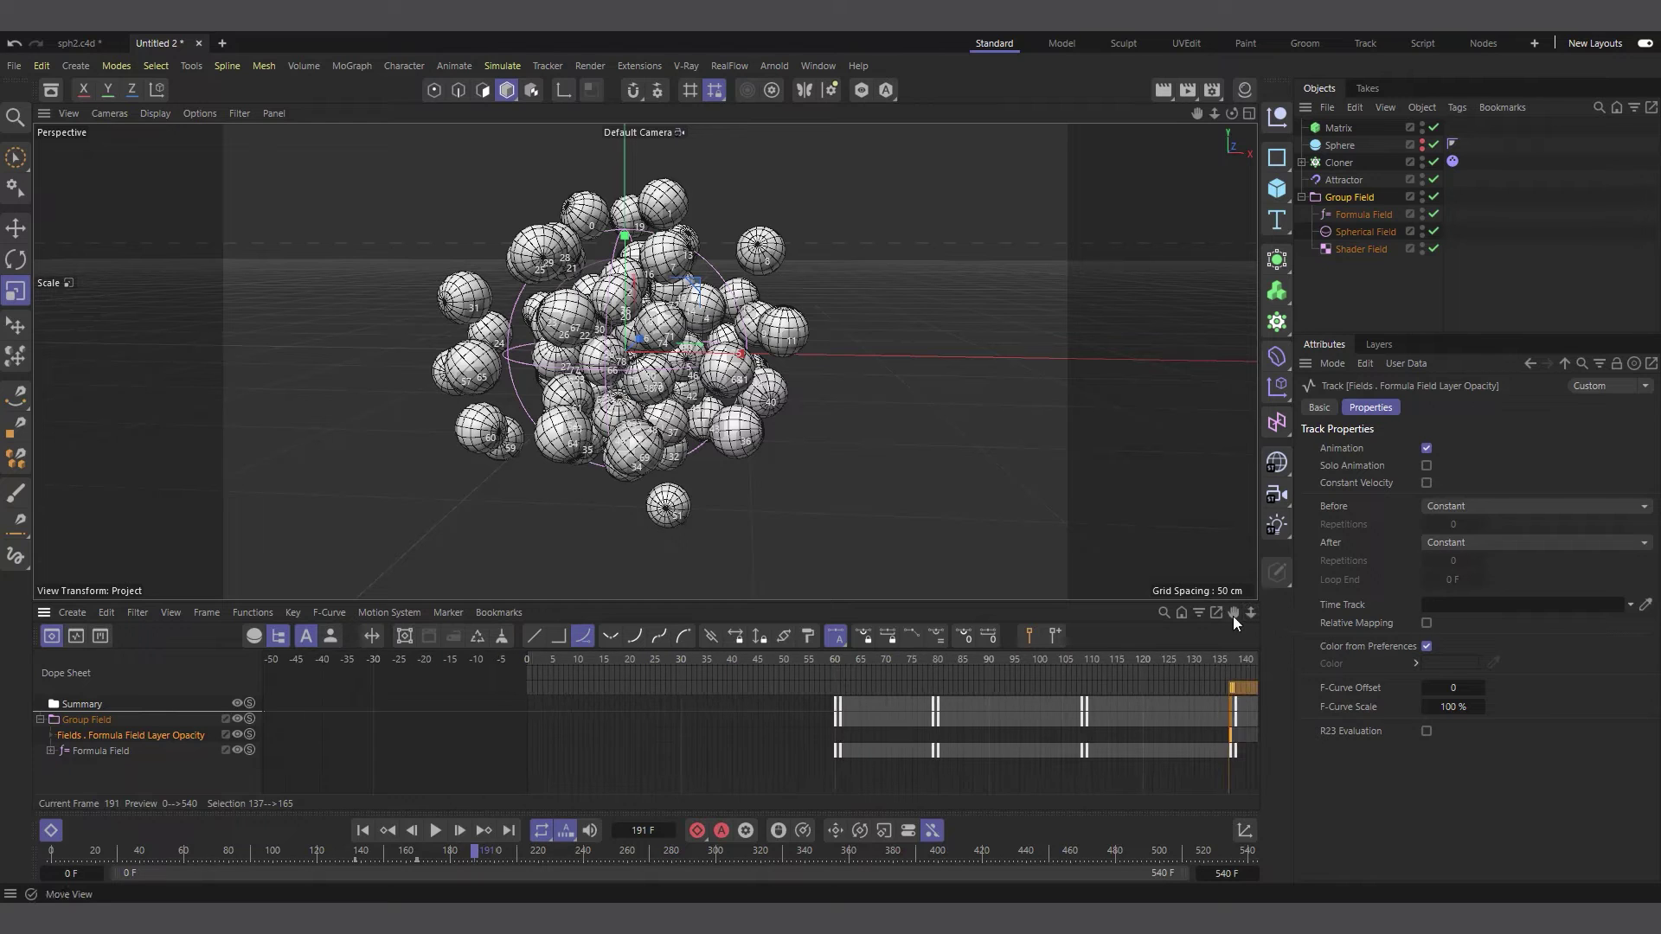
{"action": "mouse_move", "coordinate": [1234, 613]}
{"action": "left_mouse_down"}
{"action": "mouse_move", "coordinate": [608, 616]}
{"action": "mouse_move", "coordinate": [1232, 614]}
{"action": "left_mouse_up"}
{"action": "mouse_move", "coordinate": [769, 690]}
{"action": "left_mouse_down"}
{"action": "mouse_move", "coordinate": [813, 688]}
{"action": "mouse_move", "coordinate": [787, 688]}
{"action": "left_mouse_up"}
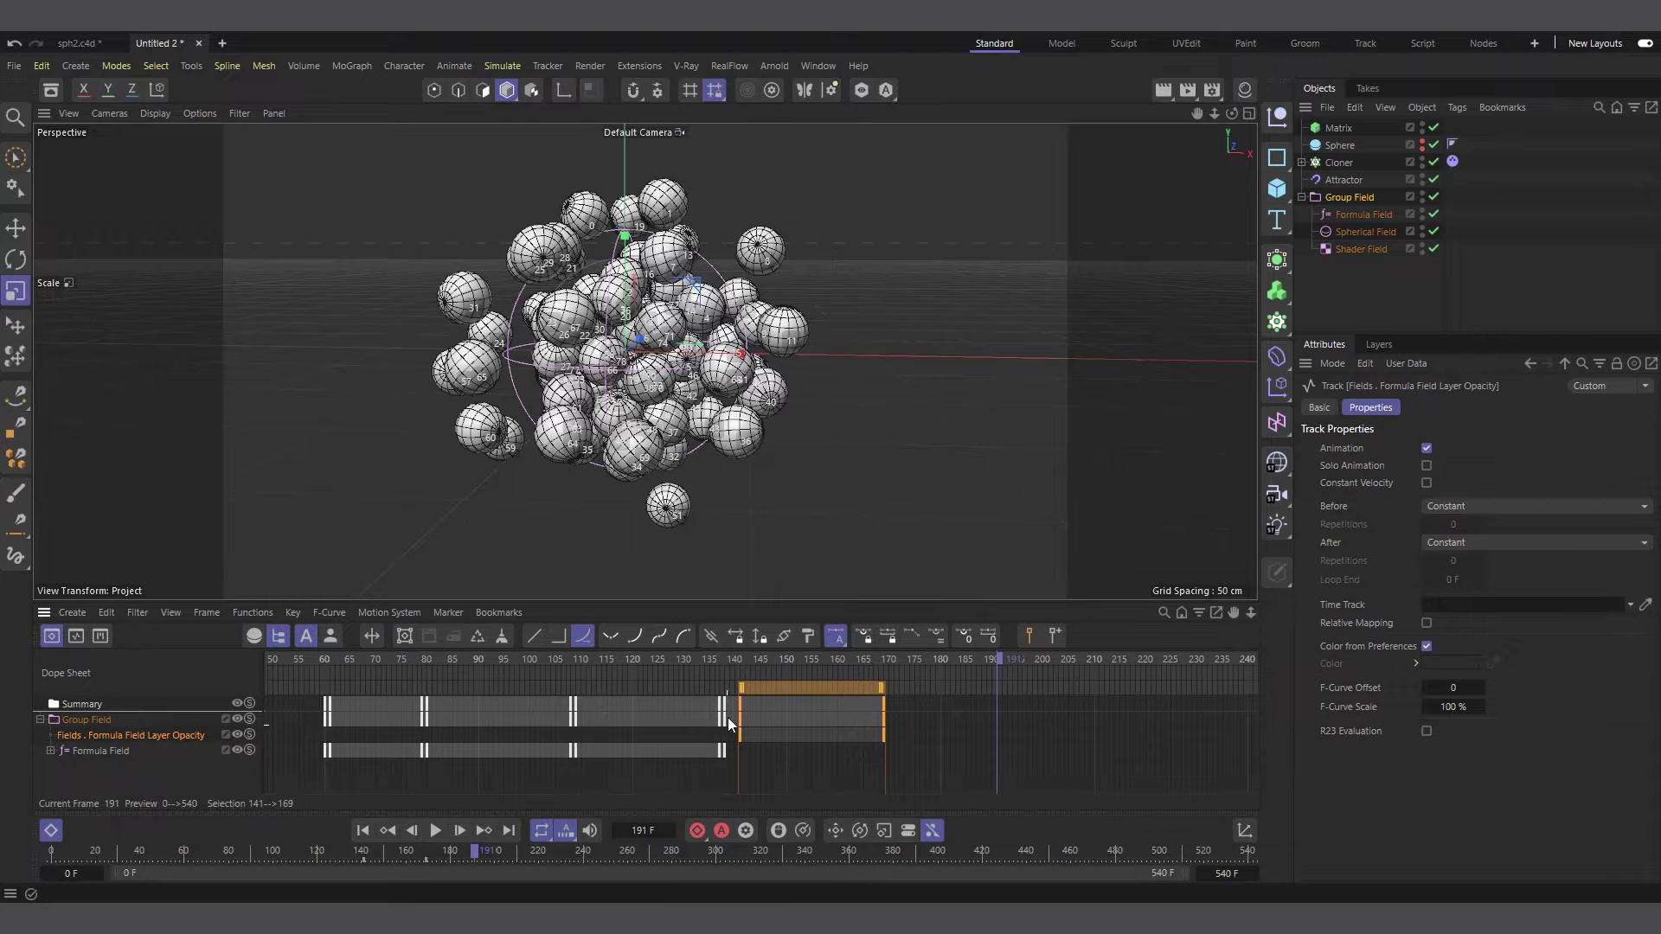
Play on to frame 212, then replay the animation from the first frame and stop at frame 135.
{"action": "left_click", "coordinate": [437, 833]}
{"action": "left_click", "coordinate": [436, 833]}
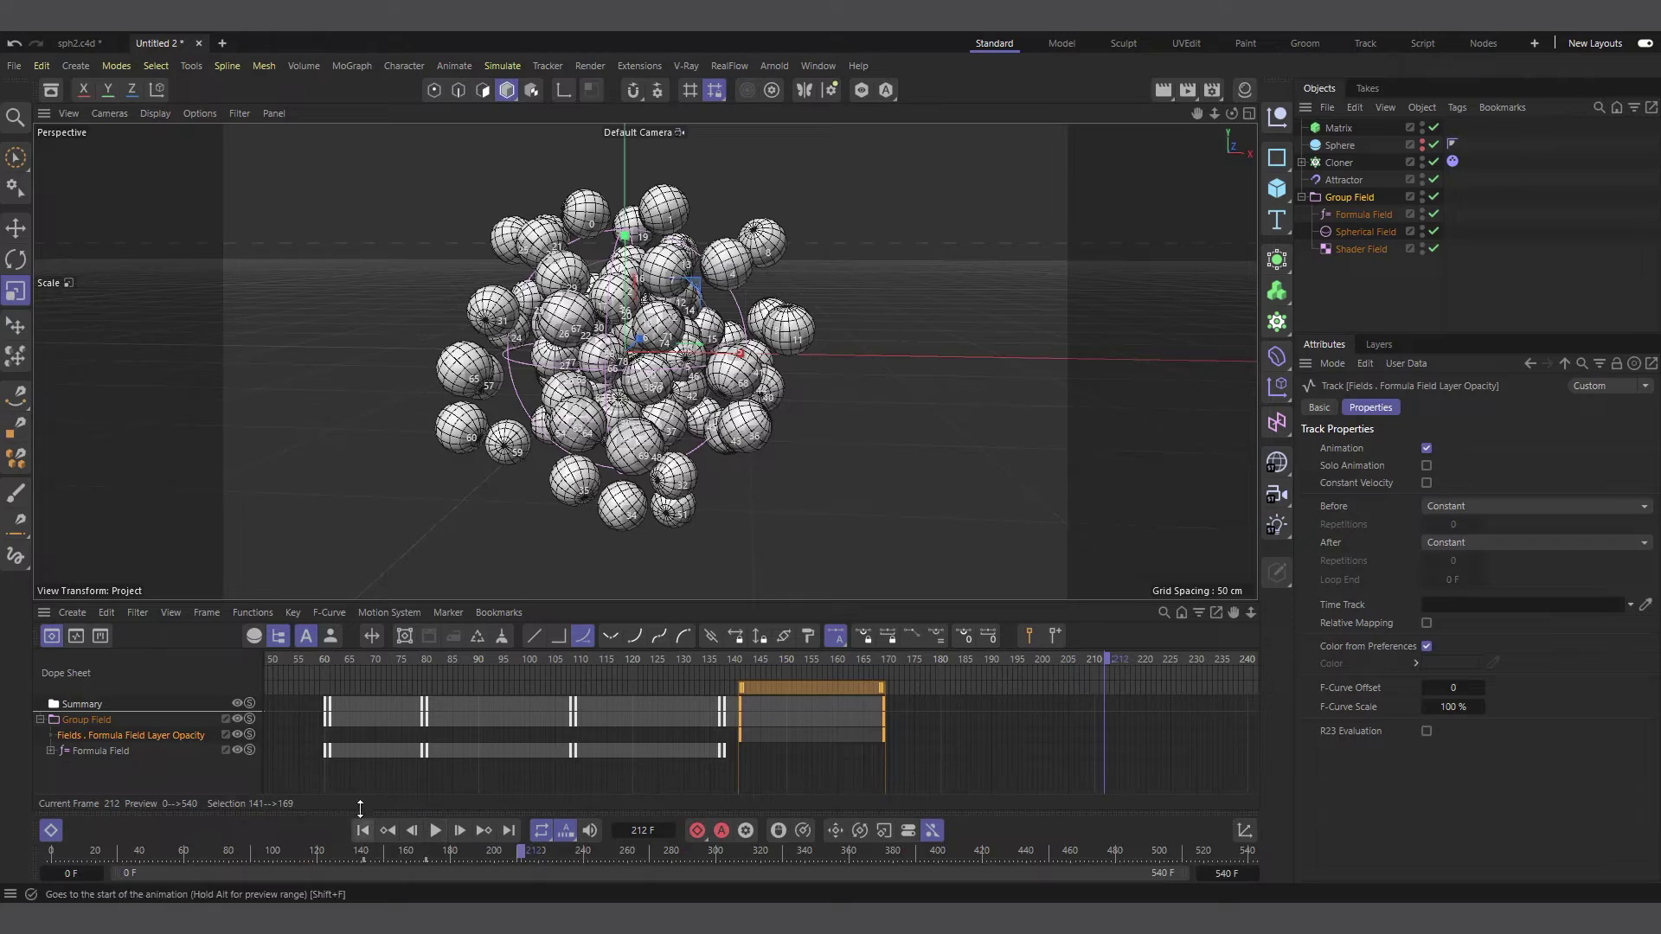
{"action": "left_click", "coordinate": [364, 831]}
{"action": "left_click", "coordinate": [435, 831]}
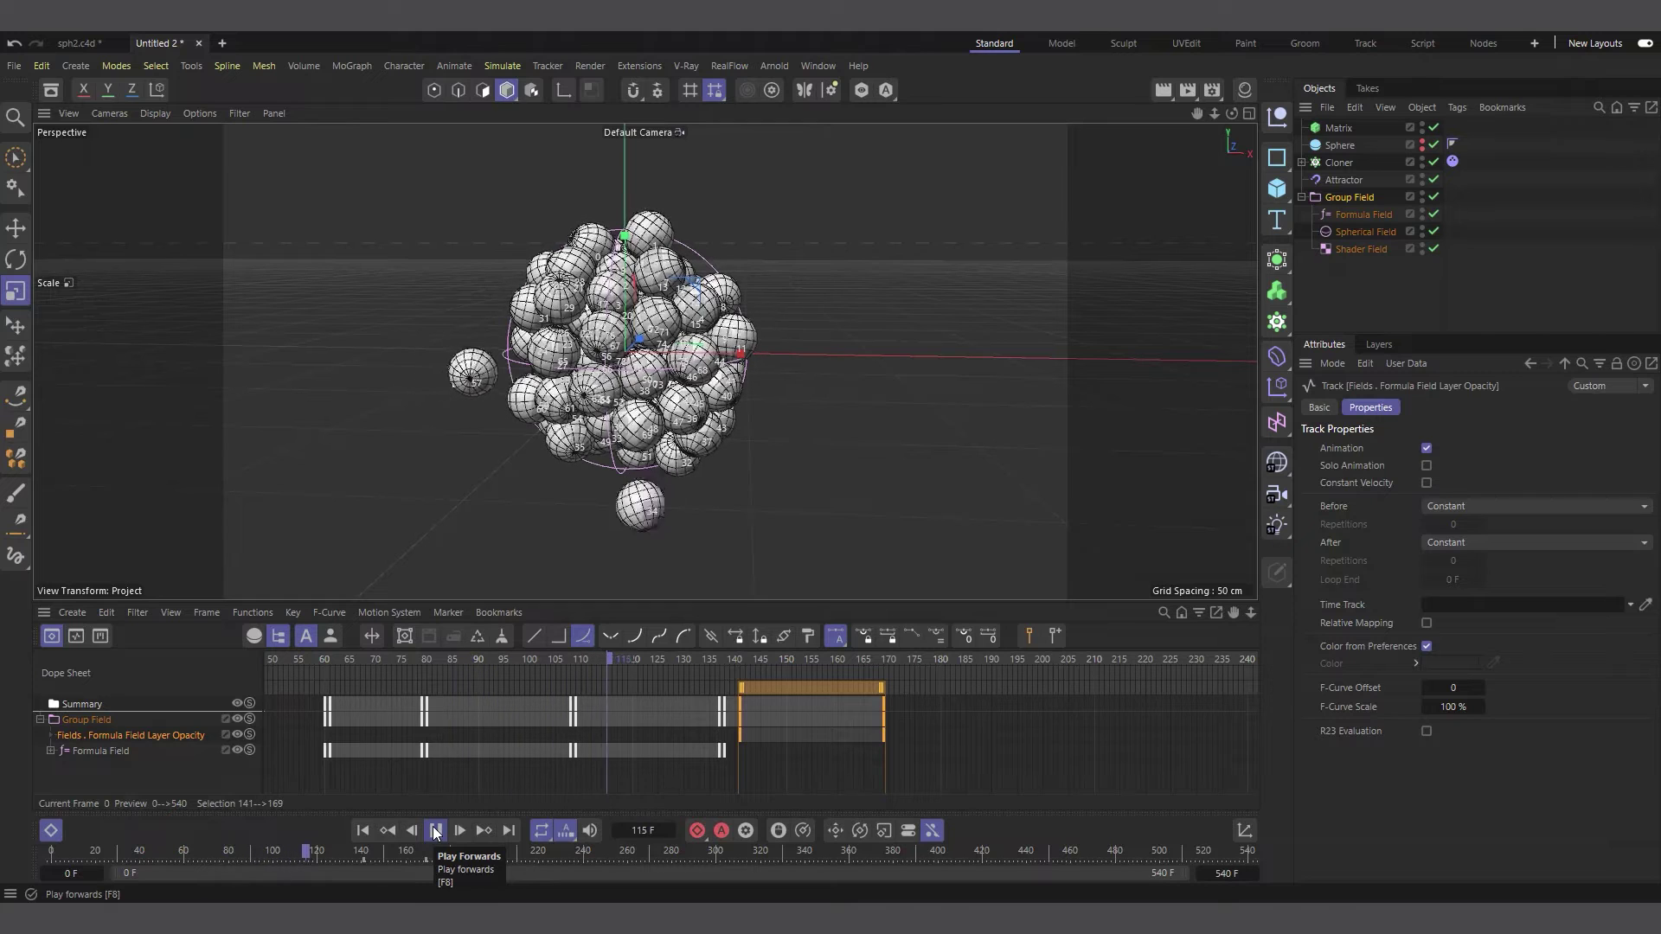
{"action": "left_click", "coordinate": [435, 832]}
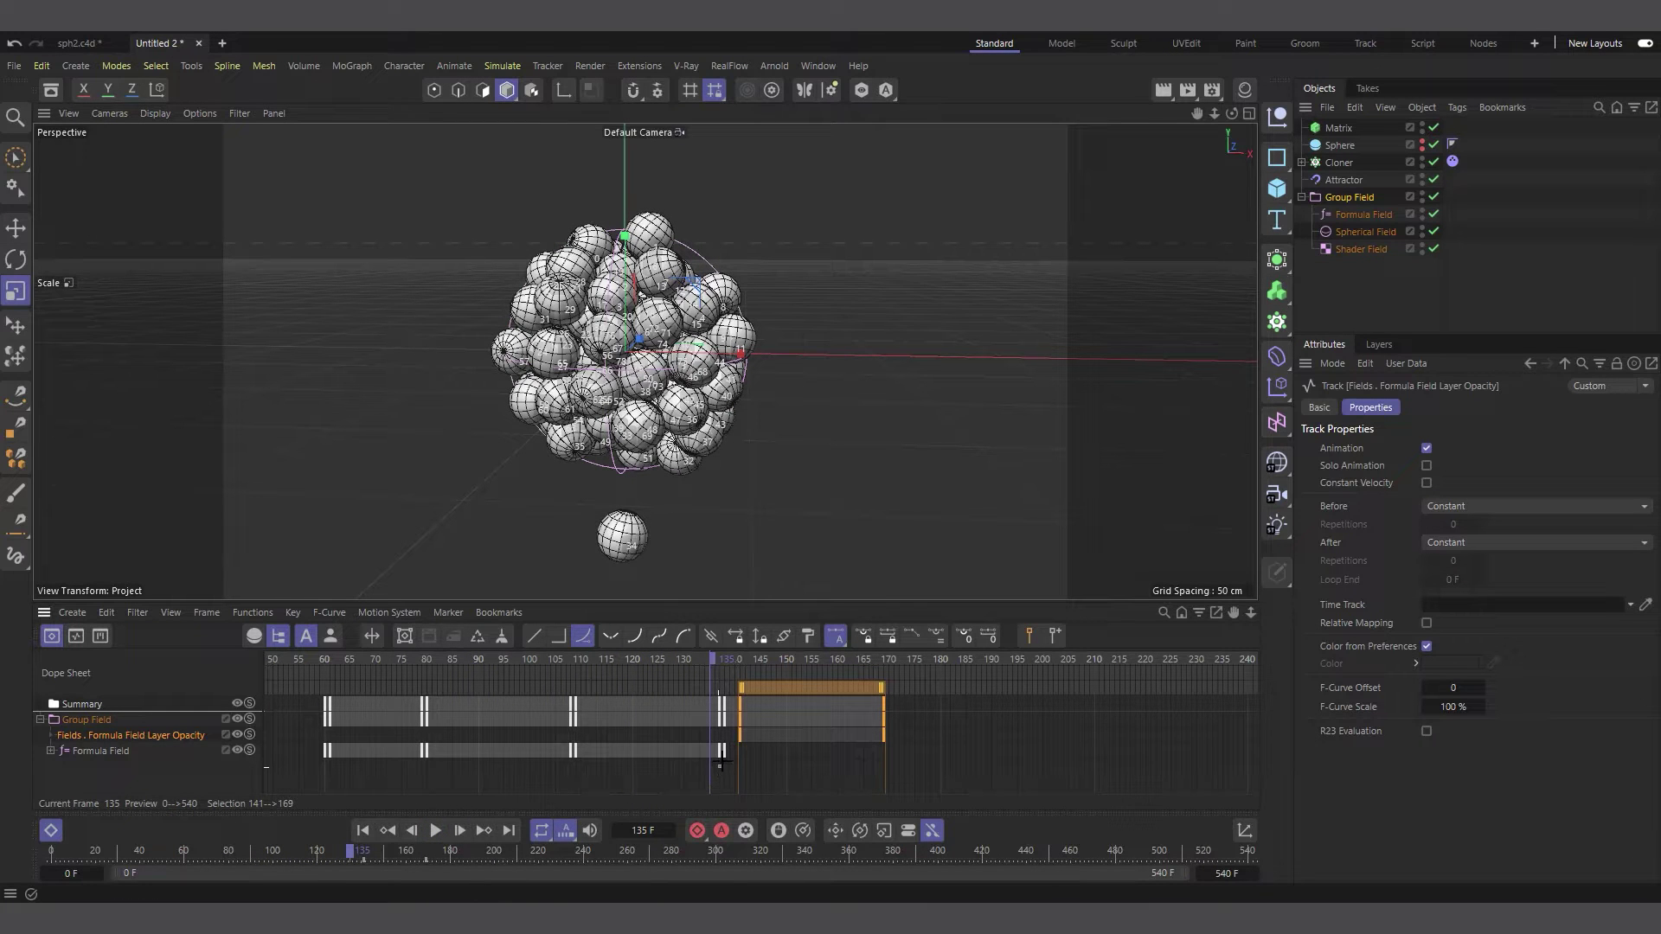
Move the Formula Field's last key pair to about frames 132–133 and the preceding pair to frames 105–106, and replay from the start.
{"action": "left_click_drag", "start_coordinate": [719, 768], "coordinate": [695, 692]}
{"action": "left_click_drag", "start_coordinate": [591, 779], "coordinate": [554, 689]}
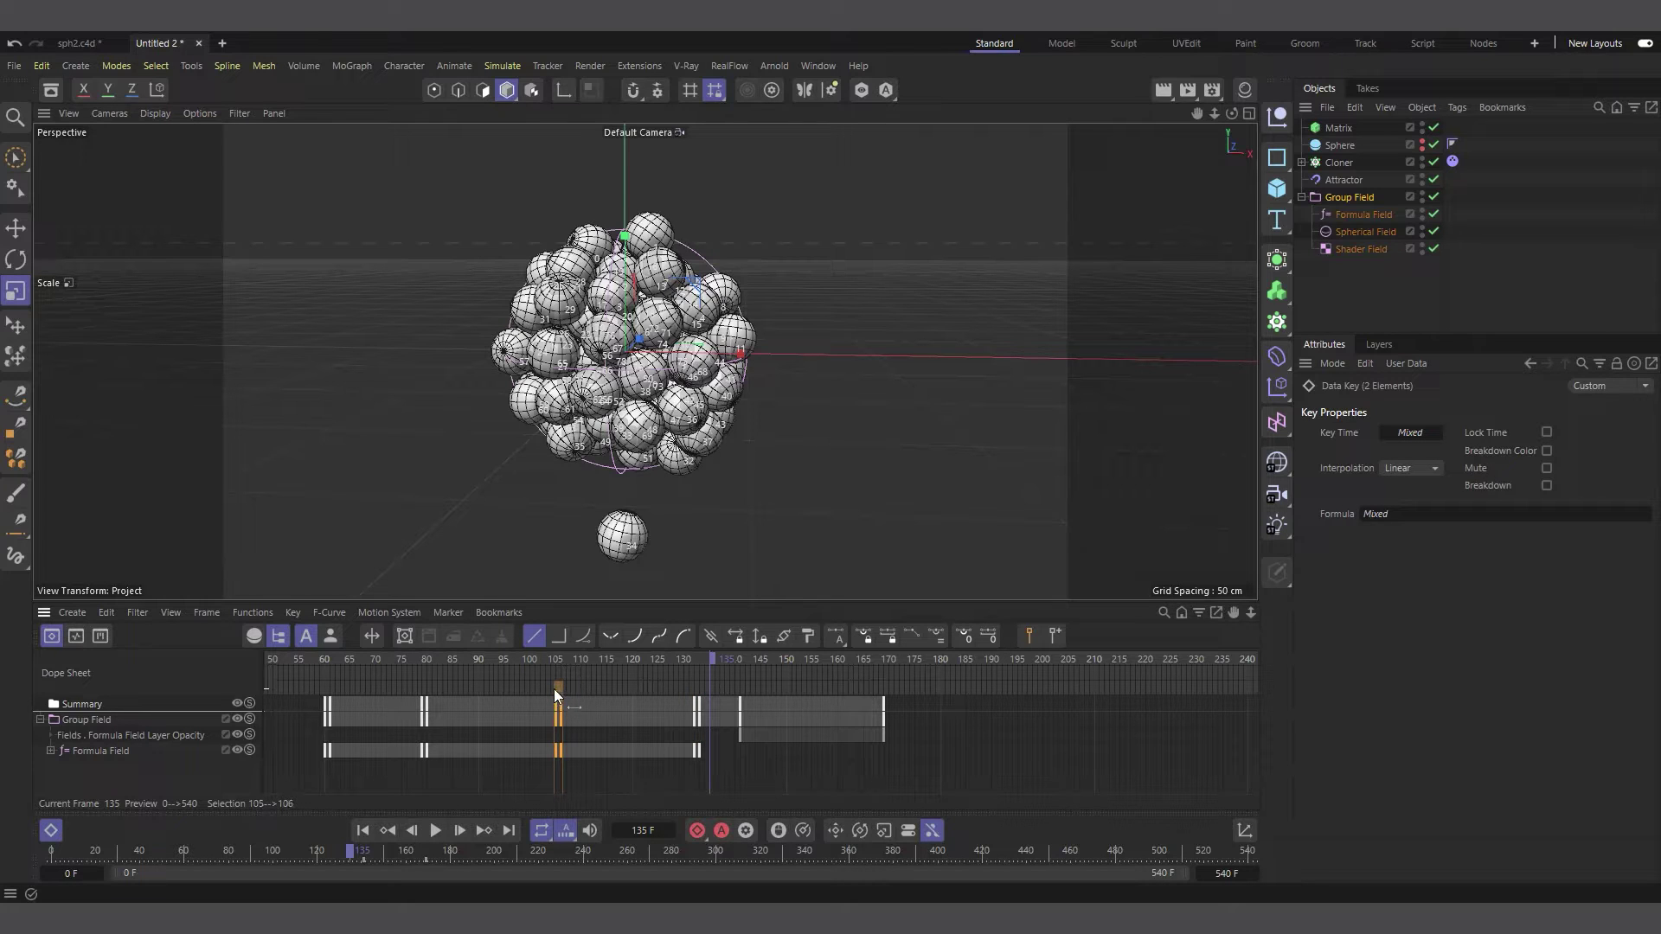
{"action": "left_click", "coordinate": [363, 831]}
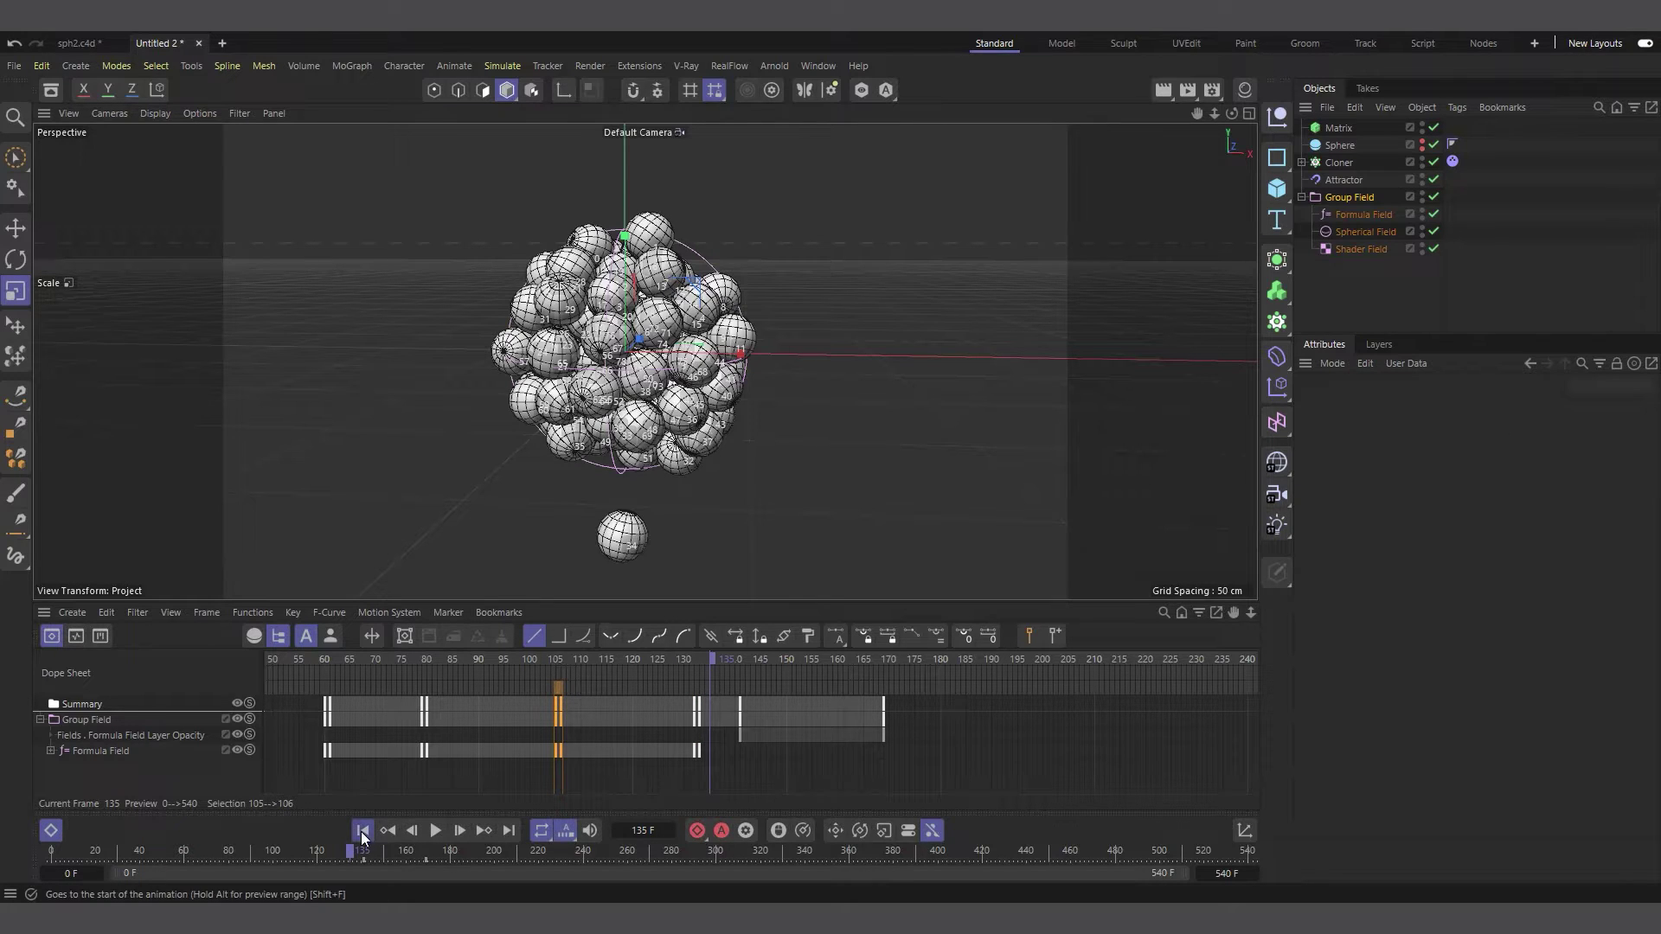
{"action": "left_click", "coordinate": [435, 832]}
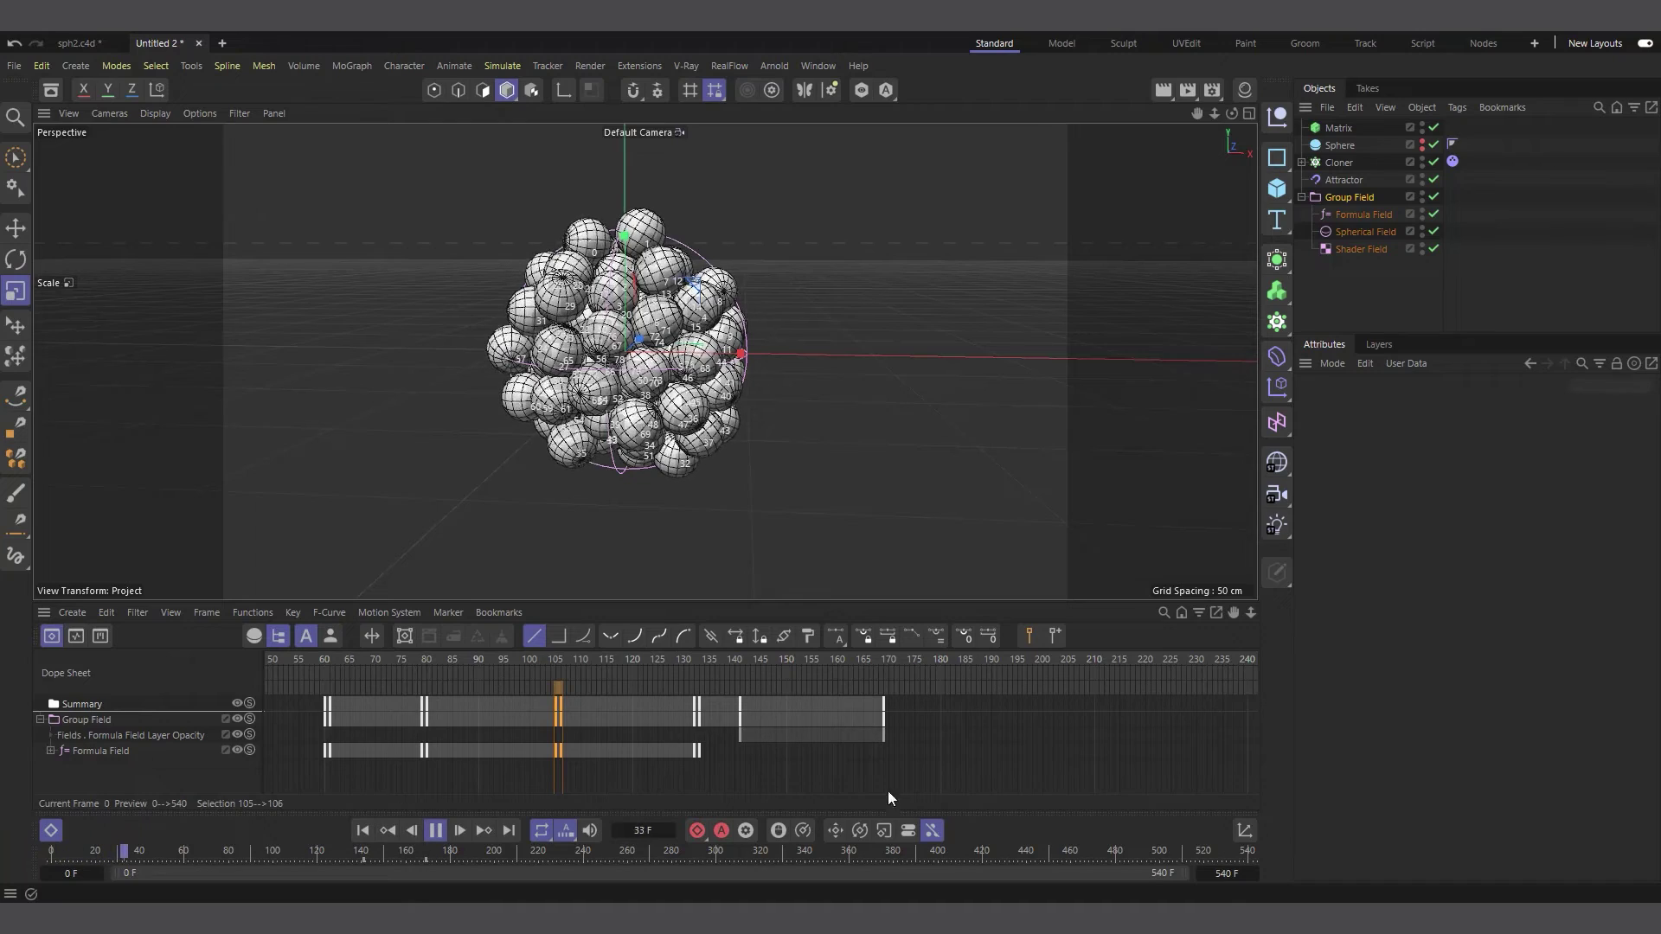
Move the Formula Field Layer Opacity keys to frames 134 and 162, and replay the animation to frame 228.
{"action": "left_click", "coordinate": [96, 736]}
{"action": "mouse_move", "coordinate": [801, 703]}
{"action": "left_mouse_down"}
{"action": "mouse_move", "coordinate": [800, 688]}
{"action": "mouse_move", "coordinate": [753, 689]}
{"action": "mouse_move", "coordinate": [773, 697]}
{"action": "left_mouse_up"}
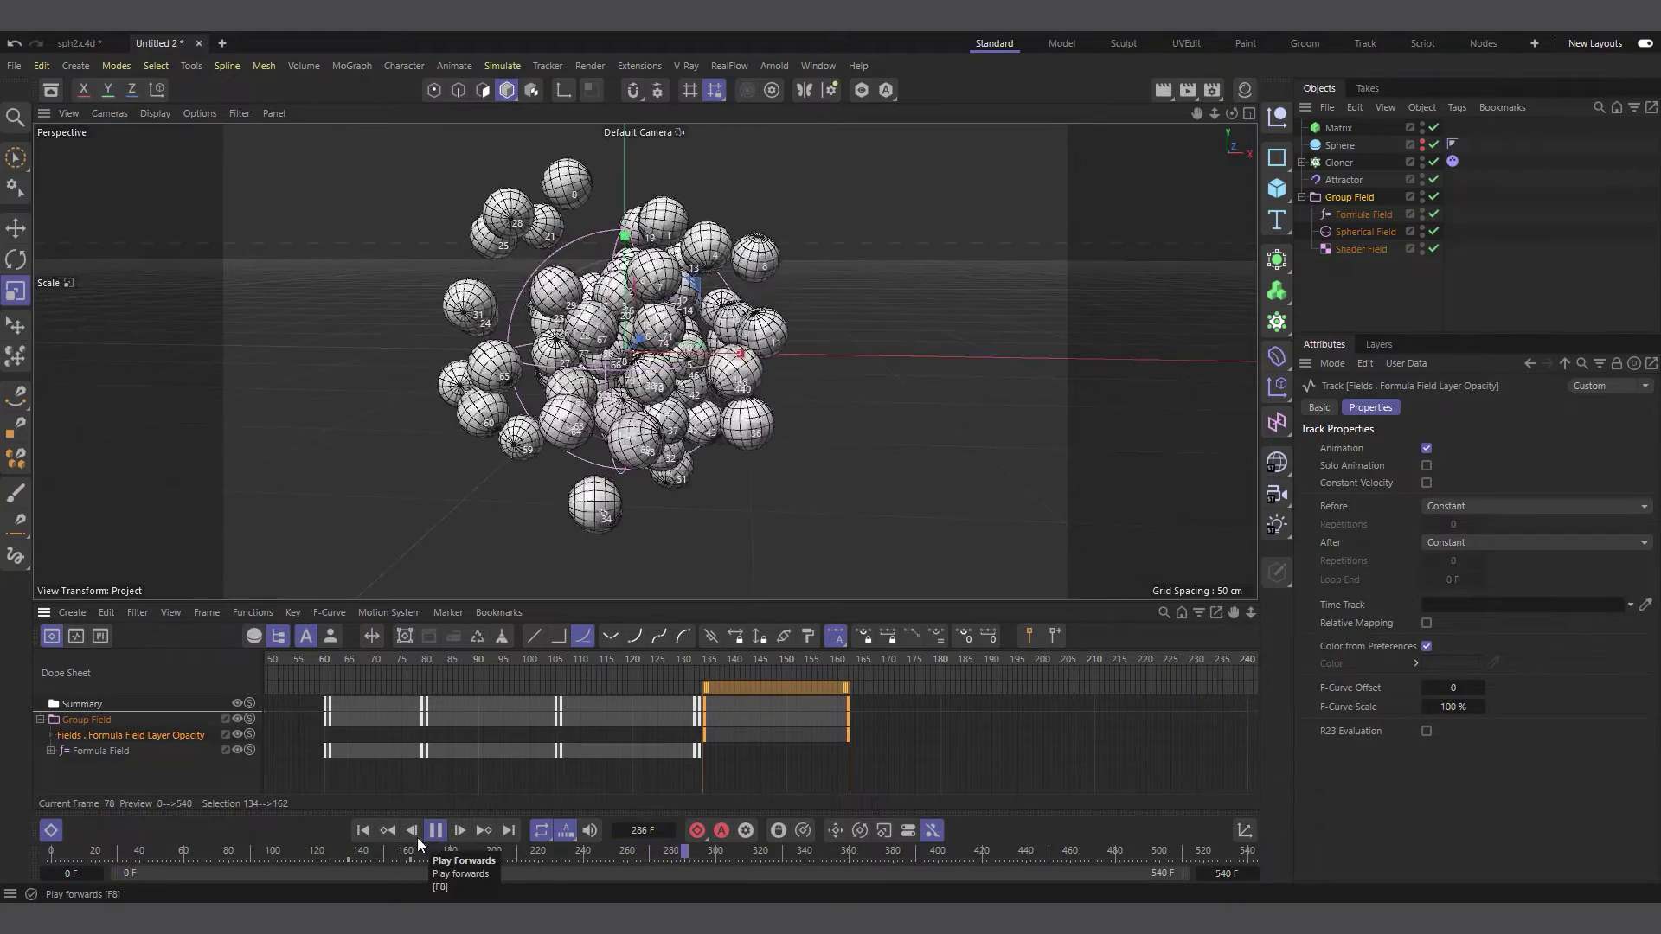
{"action": "left_click", "coordinate": [361, 833]}
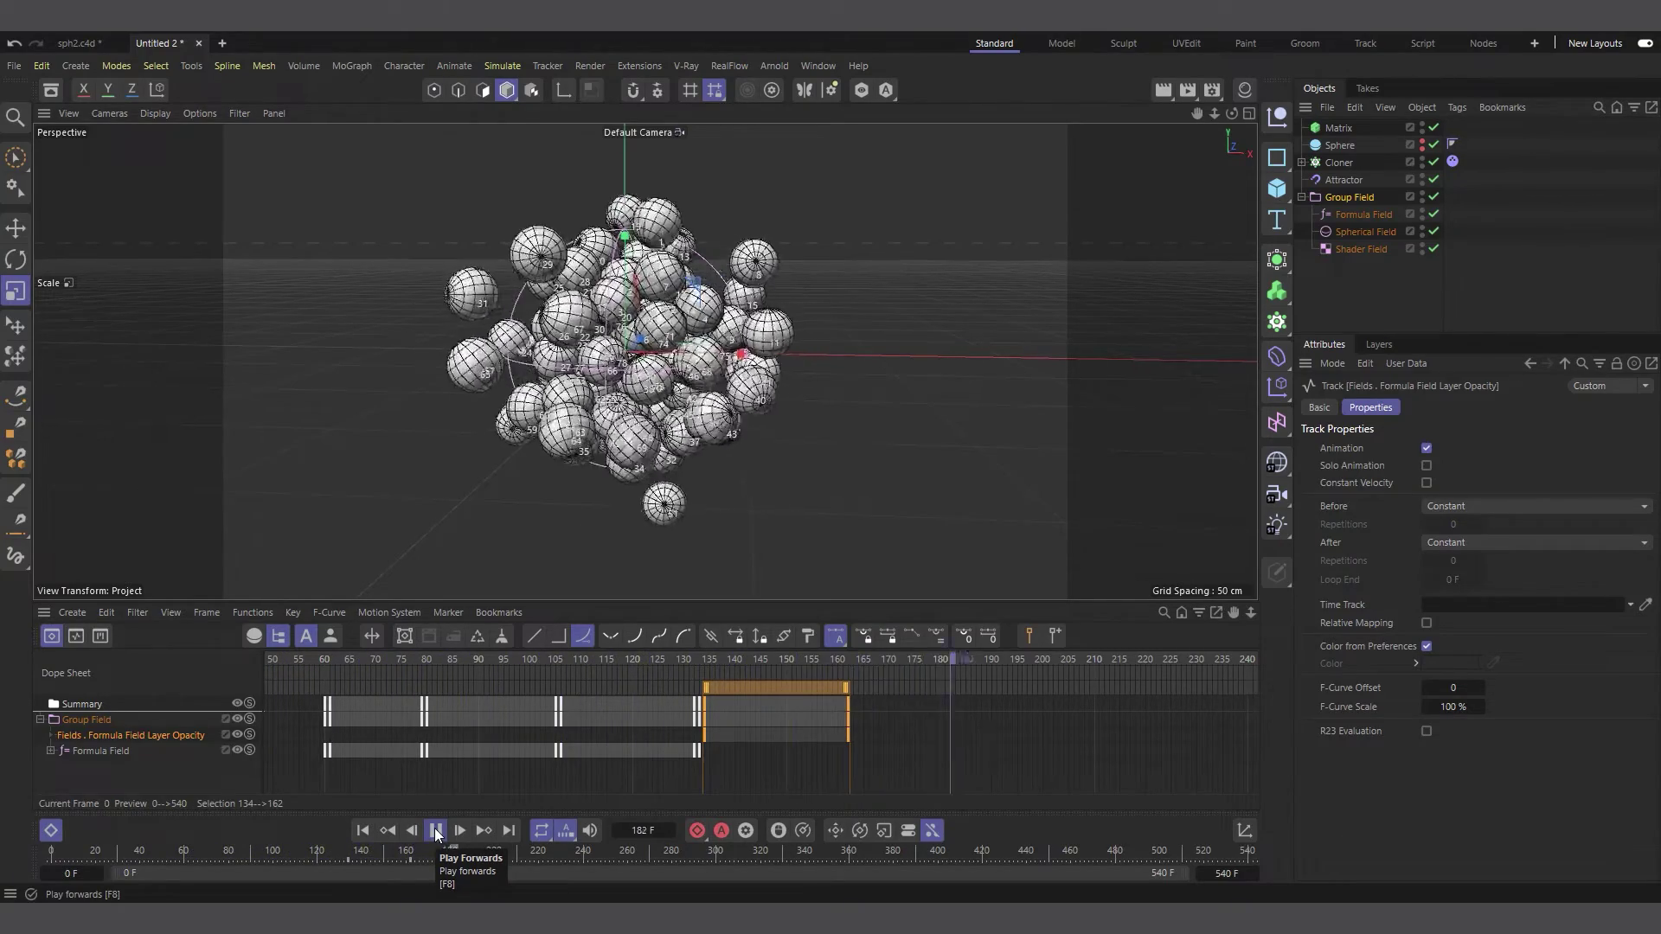
{"action": "left_click", "coordinate": [436, 830]}
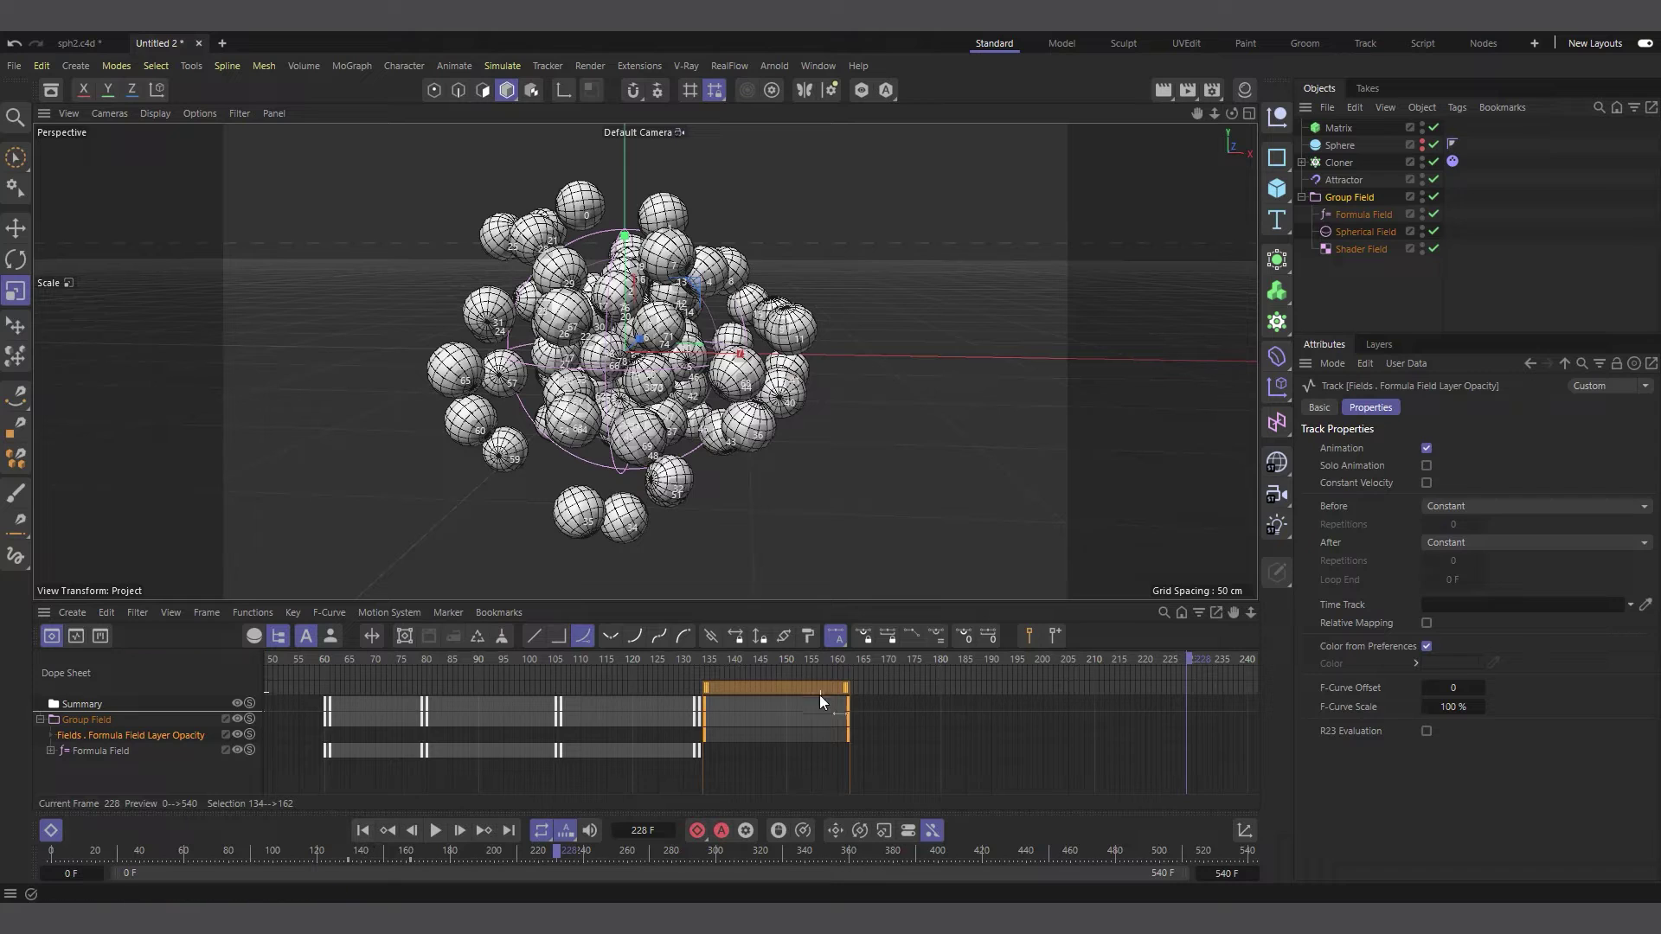
Select the Group Field again and close the Dope Sheet.
{"action": "left_click", "coordinate": [1363, 250]}
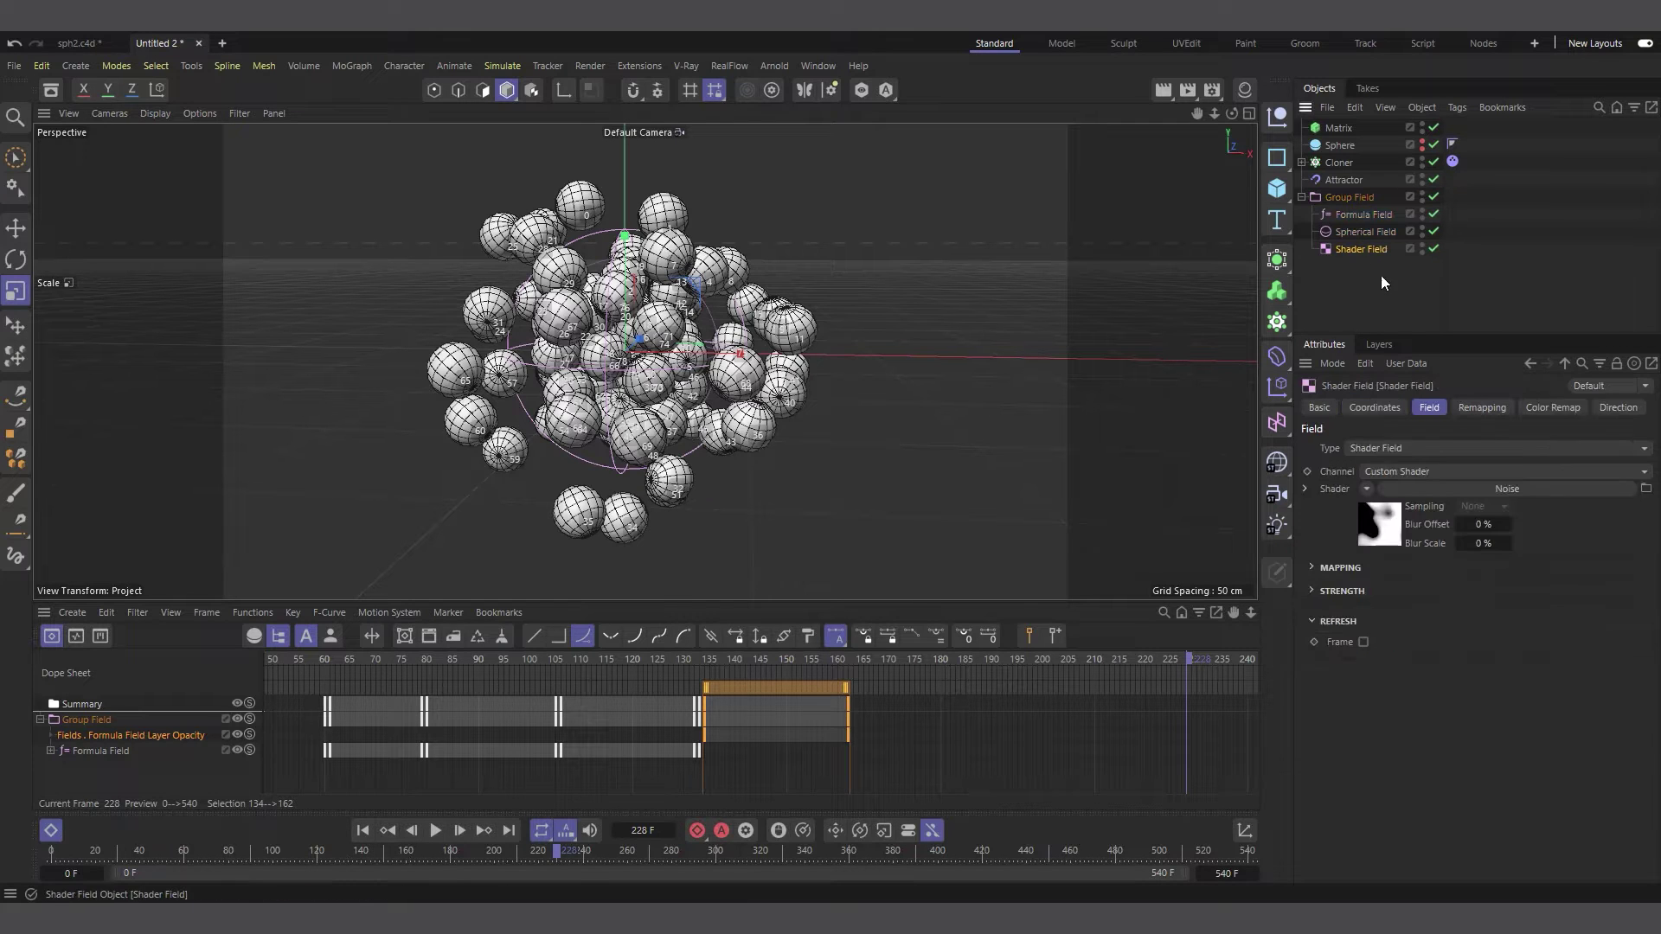
{"action": "left_click", "coordinate": [1351, 199]}
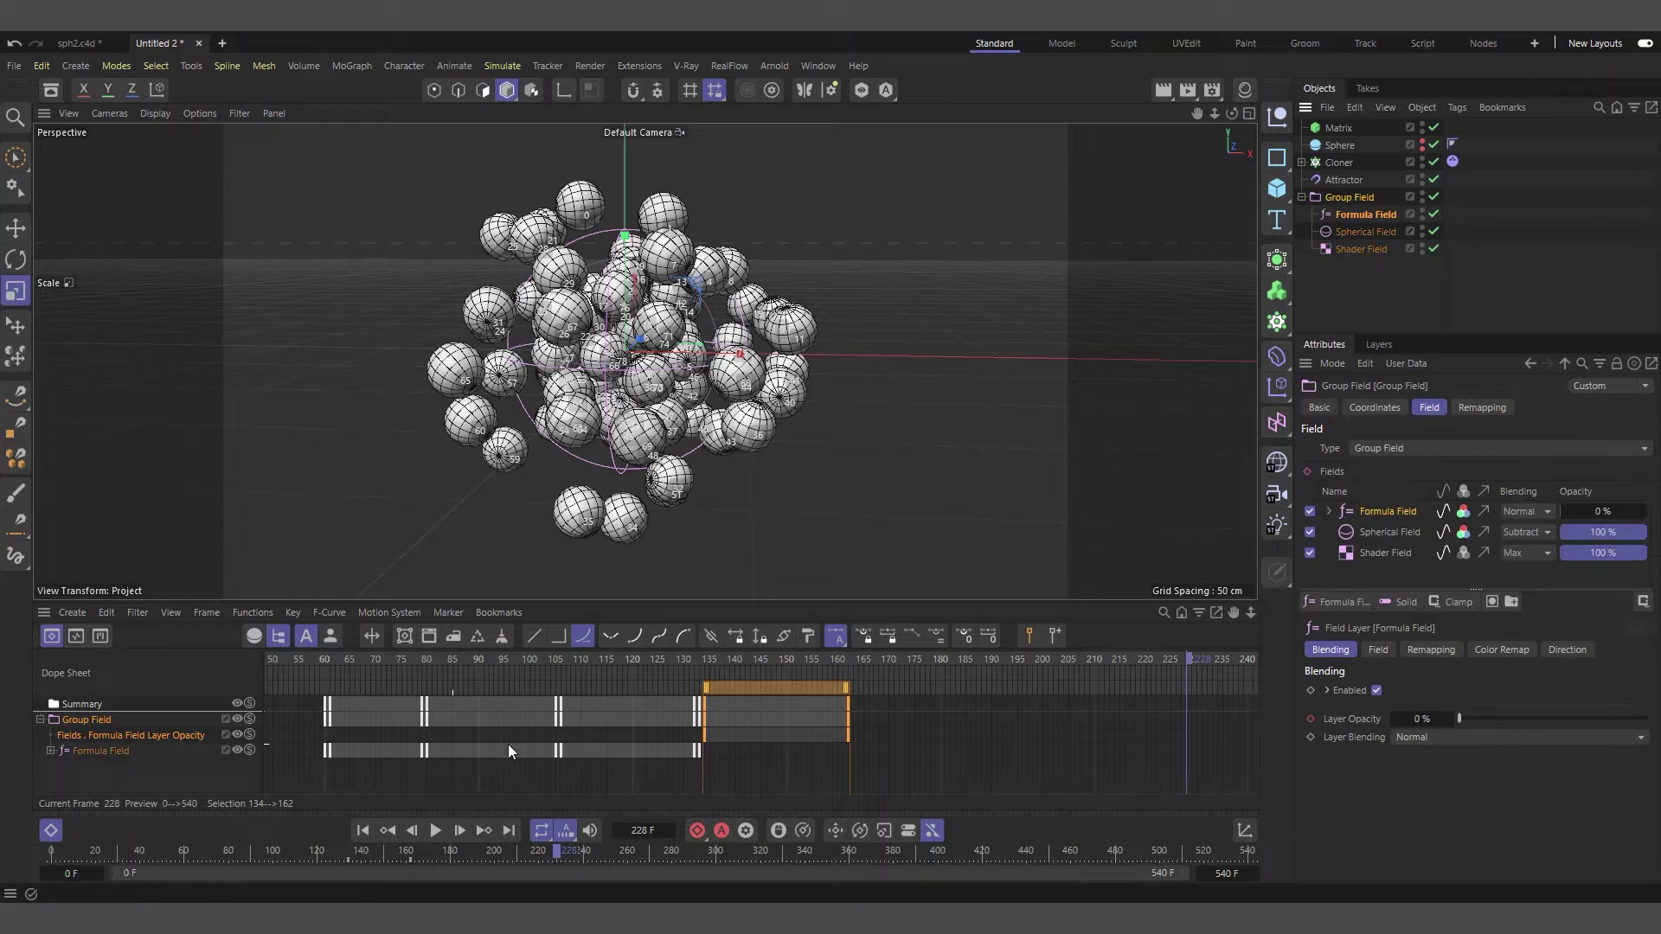
{"action": "left_click", "coordinate": [51, 831]}
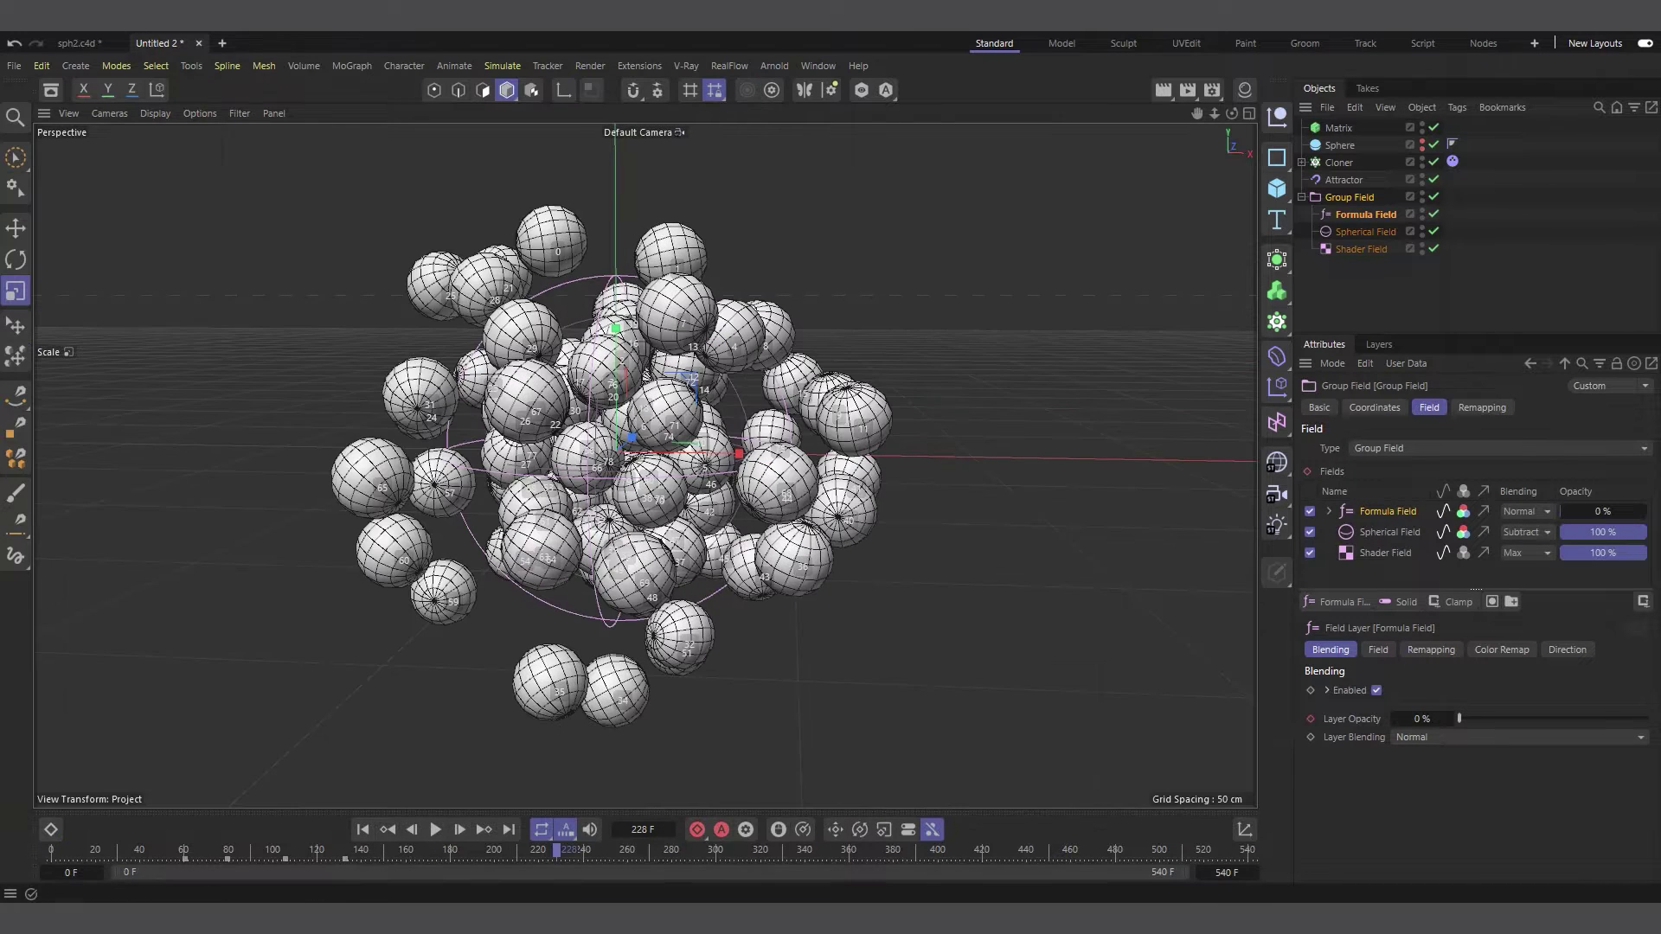
Replay the animation from the first frame with short pauses, stopping at frame 232.
{"action": "left_click", "coordinate": [364, 829]}
{"action": "left_click", "coordinate": [434, 829]}
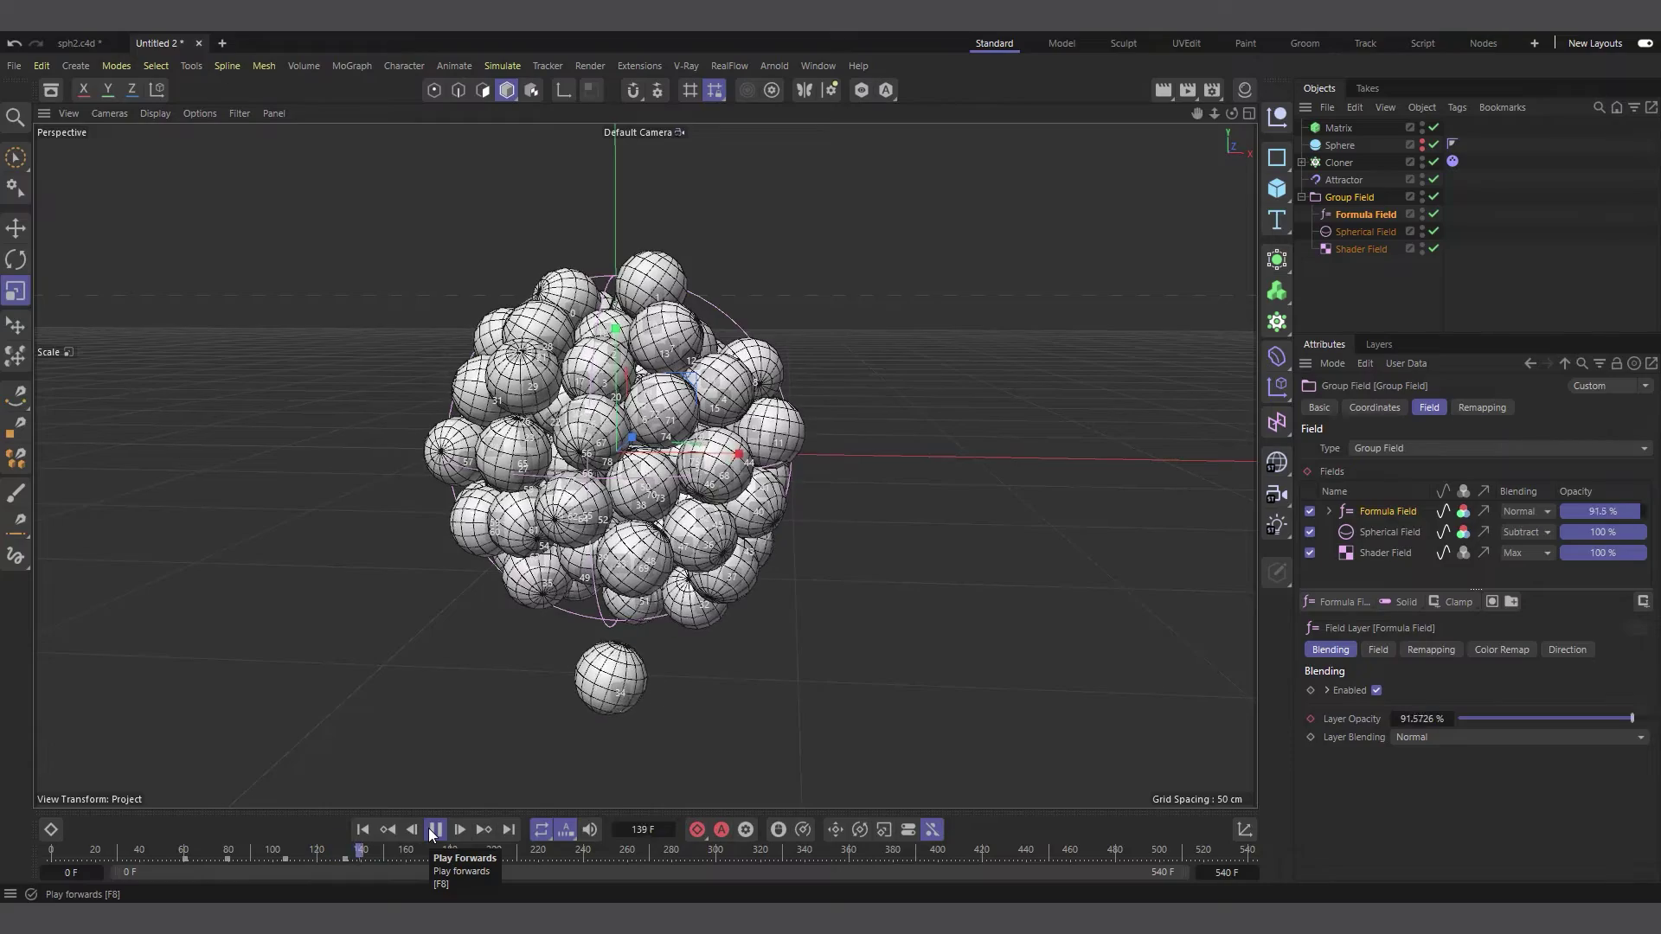
{"action": "left_click", "coordinate": [433, 830]}
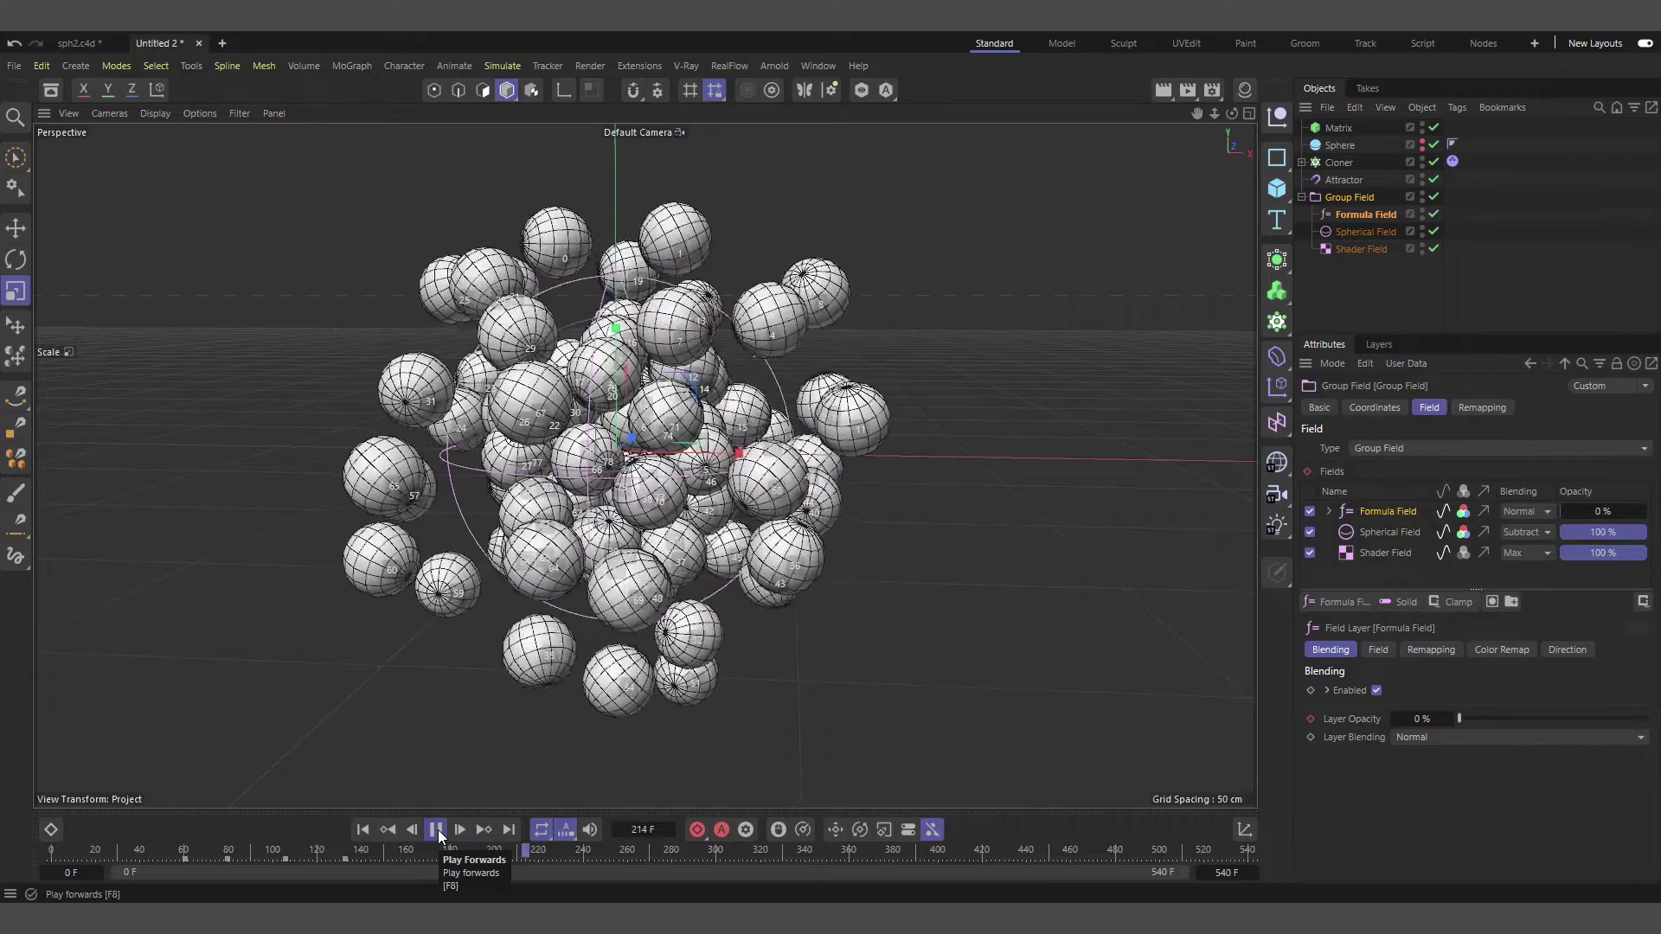
{"action": "left_click", "coordinate": [436, 829]}
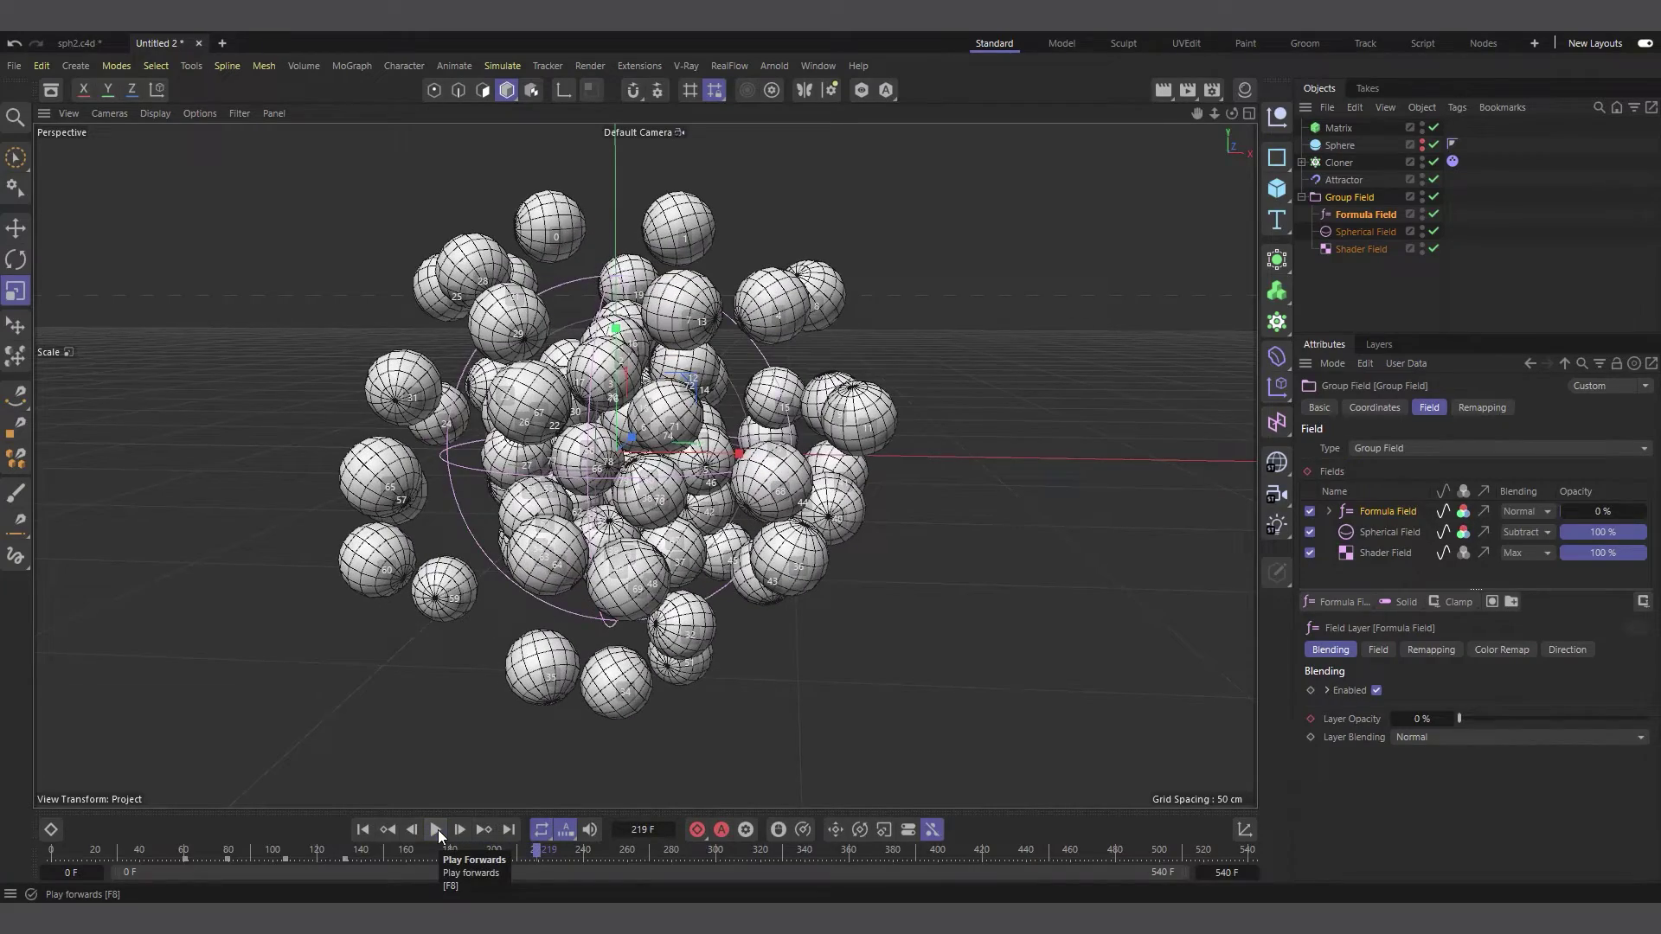
{"action": "left_click", "coordinate": [436, 829]}
{"action": "left_click", "coordinate": [436, 830]}
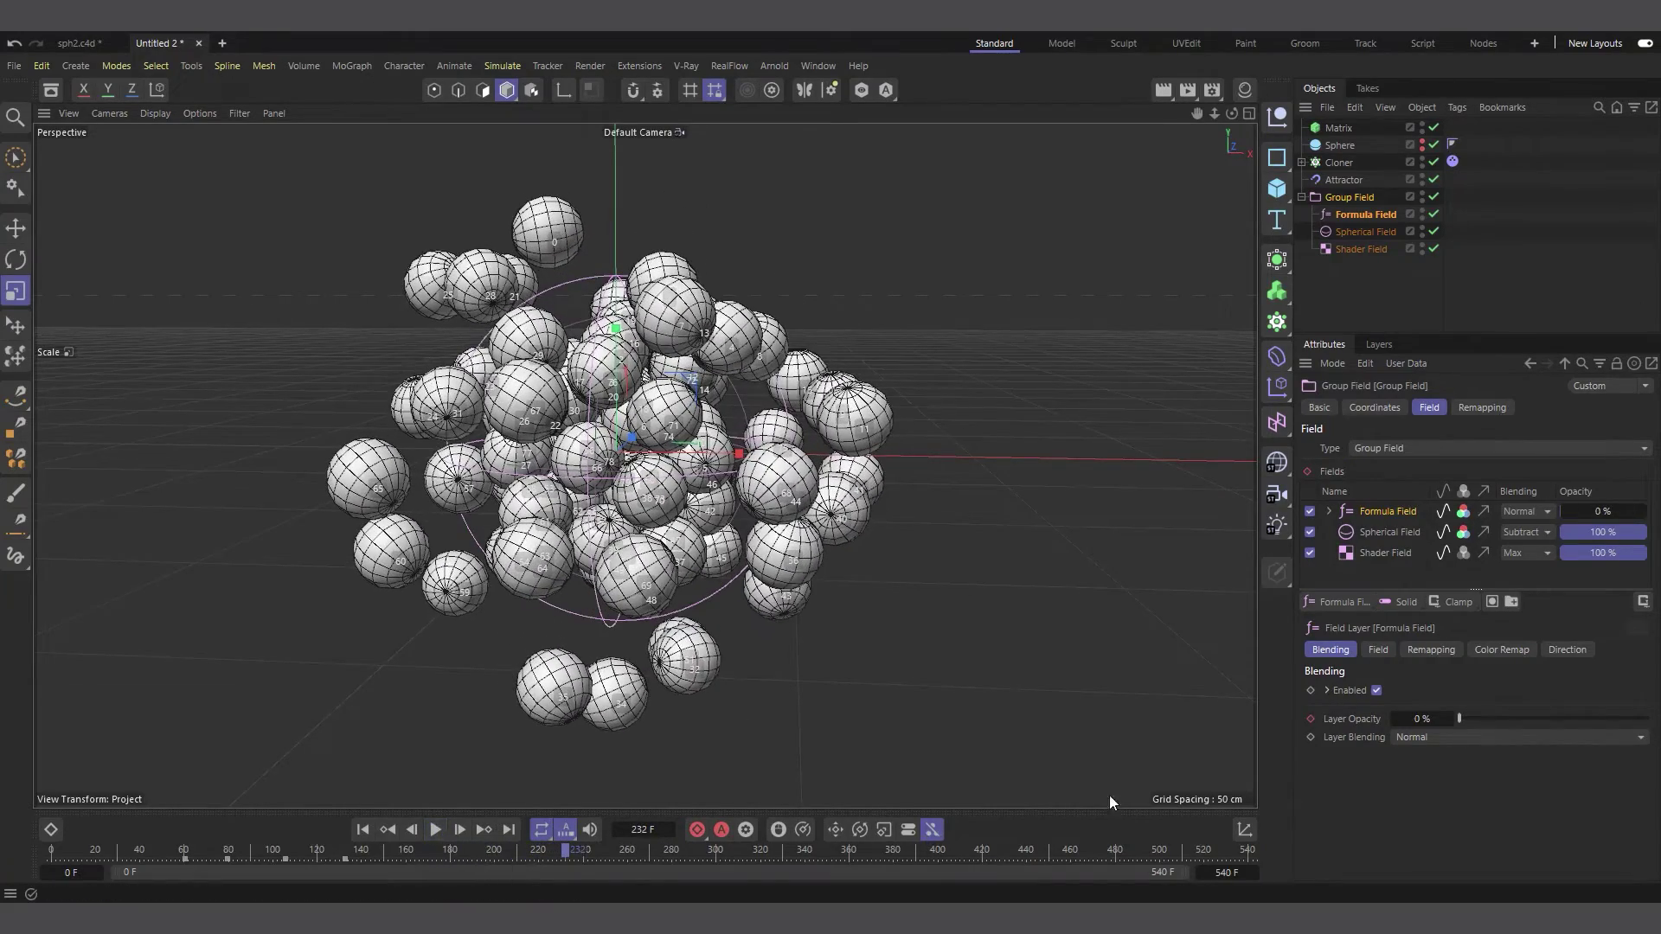
Advance to frame 235 and keyframe the Shader Field layer's Layer Opacity at 100 %.
{"action": "left_click", "coordinate": [460, 830]}
{"action": "left_click", "coordinate": [459, 830]}
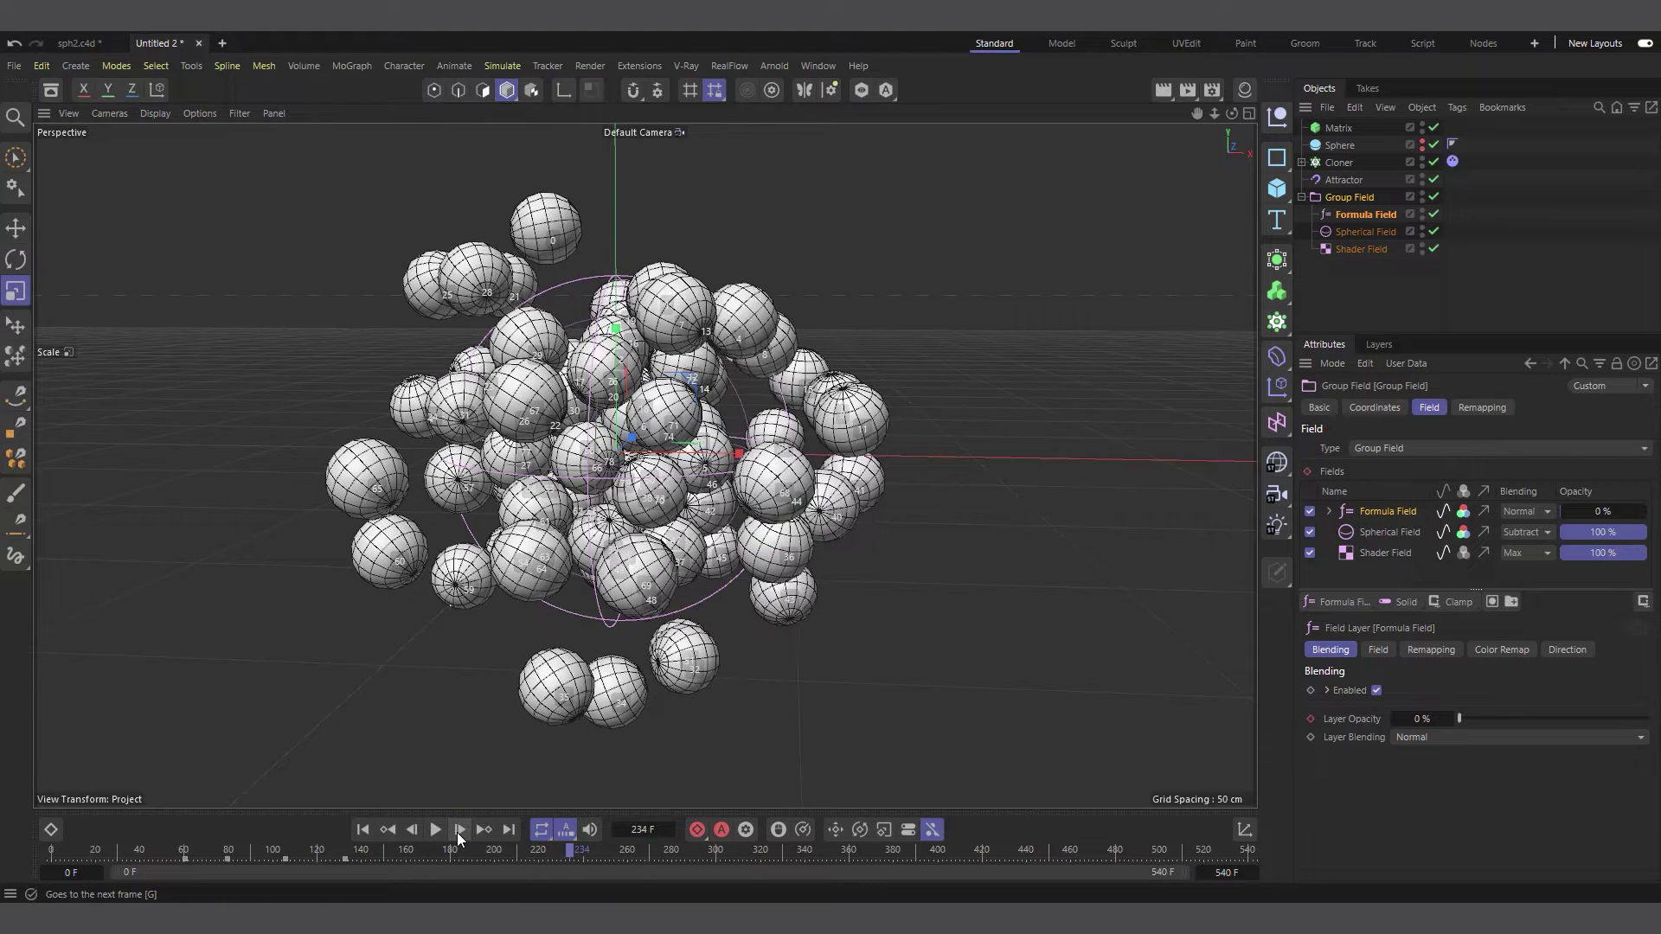
{"action": "left_click", "coordinate": [459, 830]}
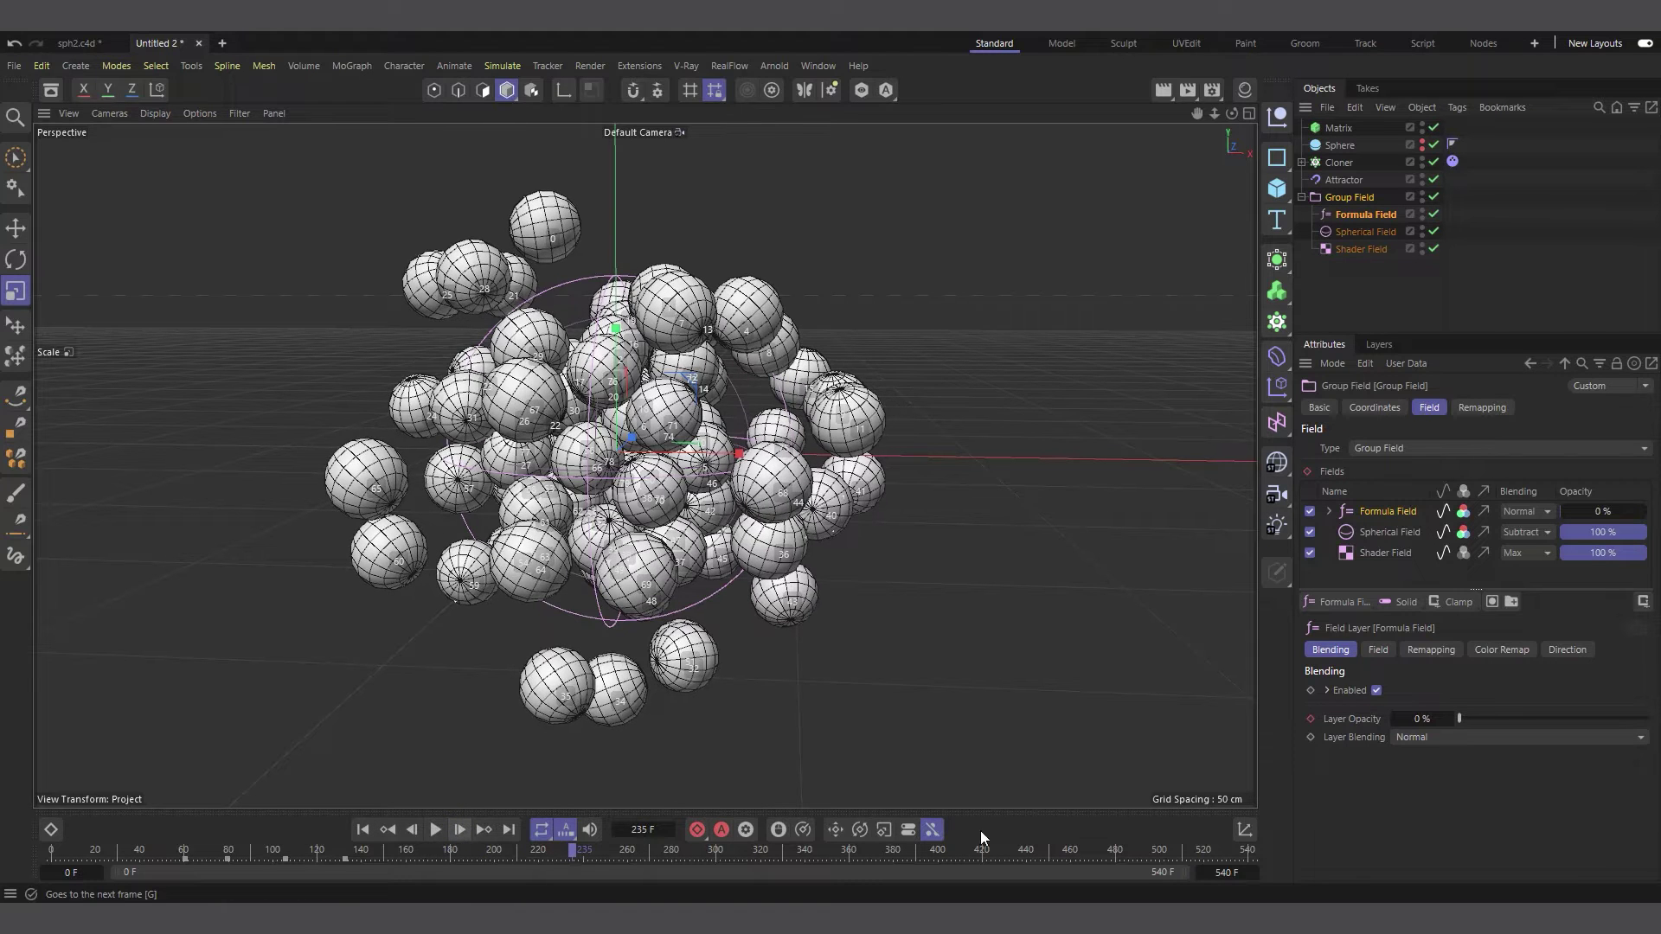
{"action": "left_click", "coordinate": [1390, 552]}
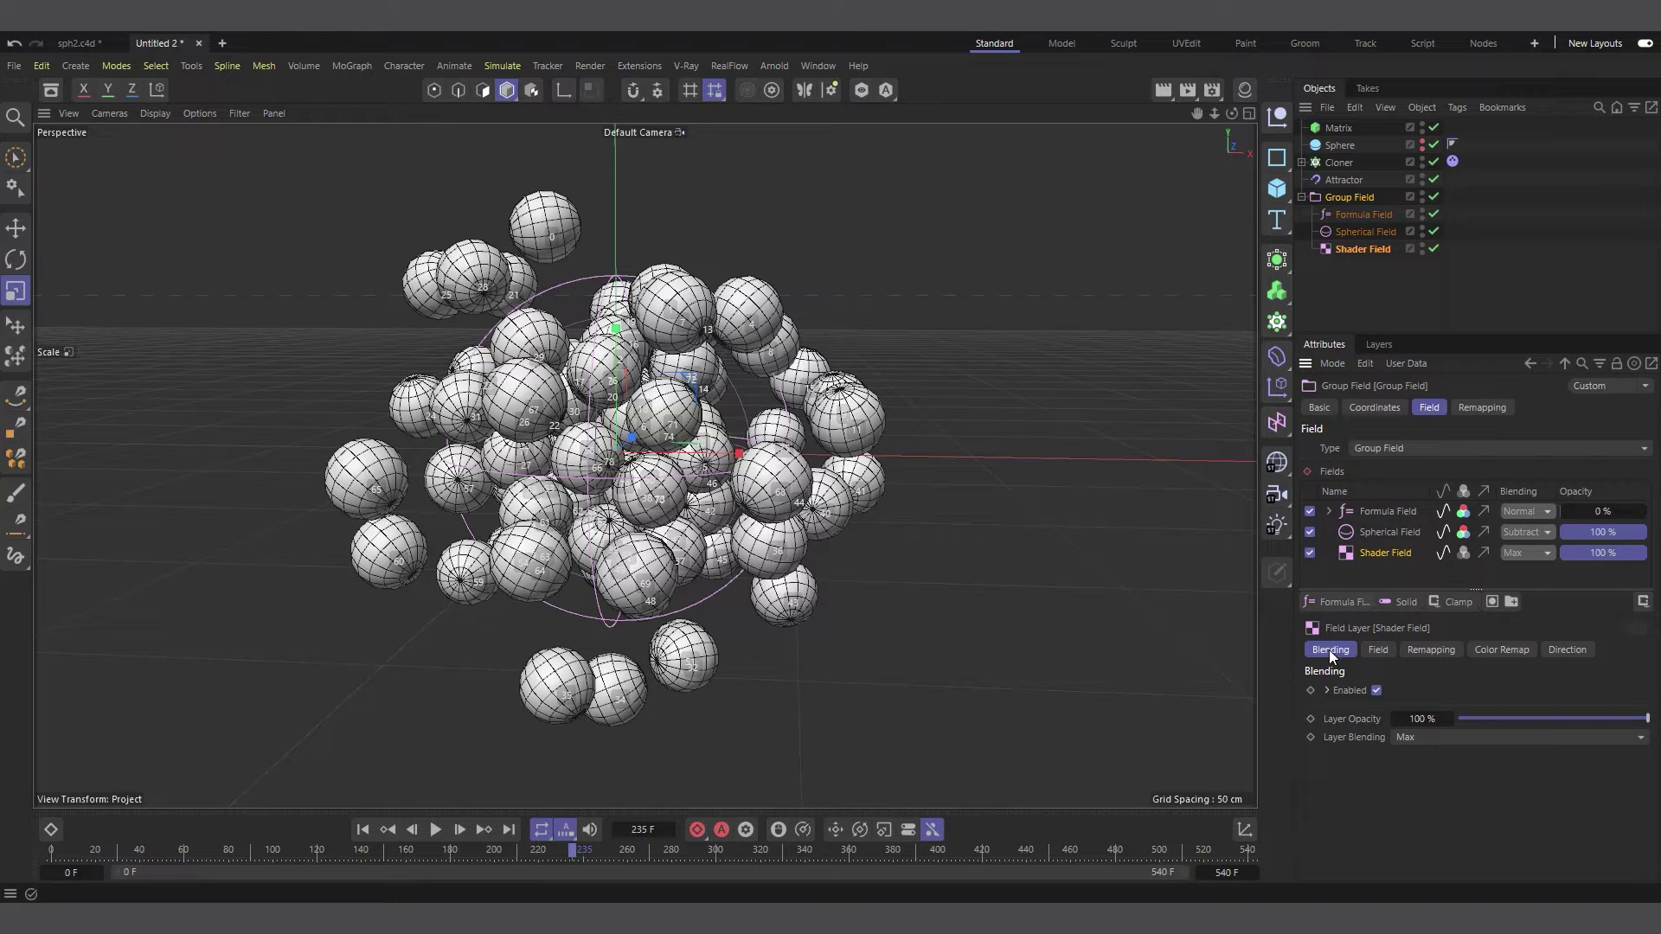
{"action": "left_click", "coordinate": [1310, 719]}
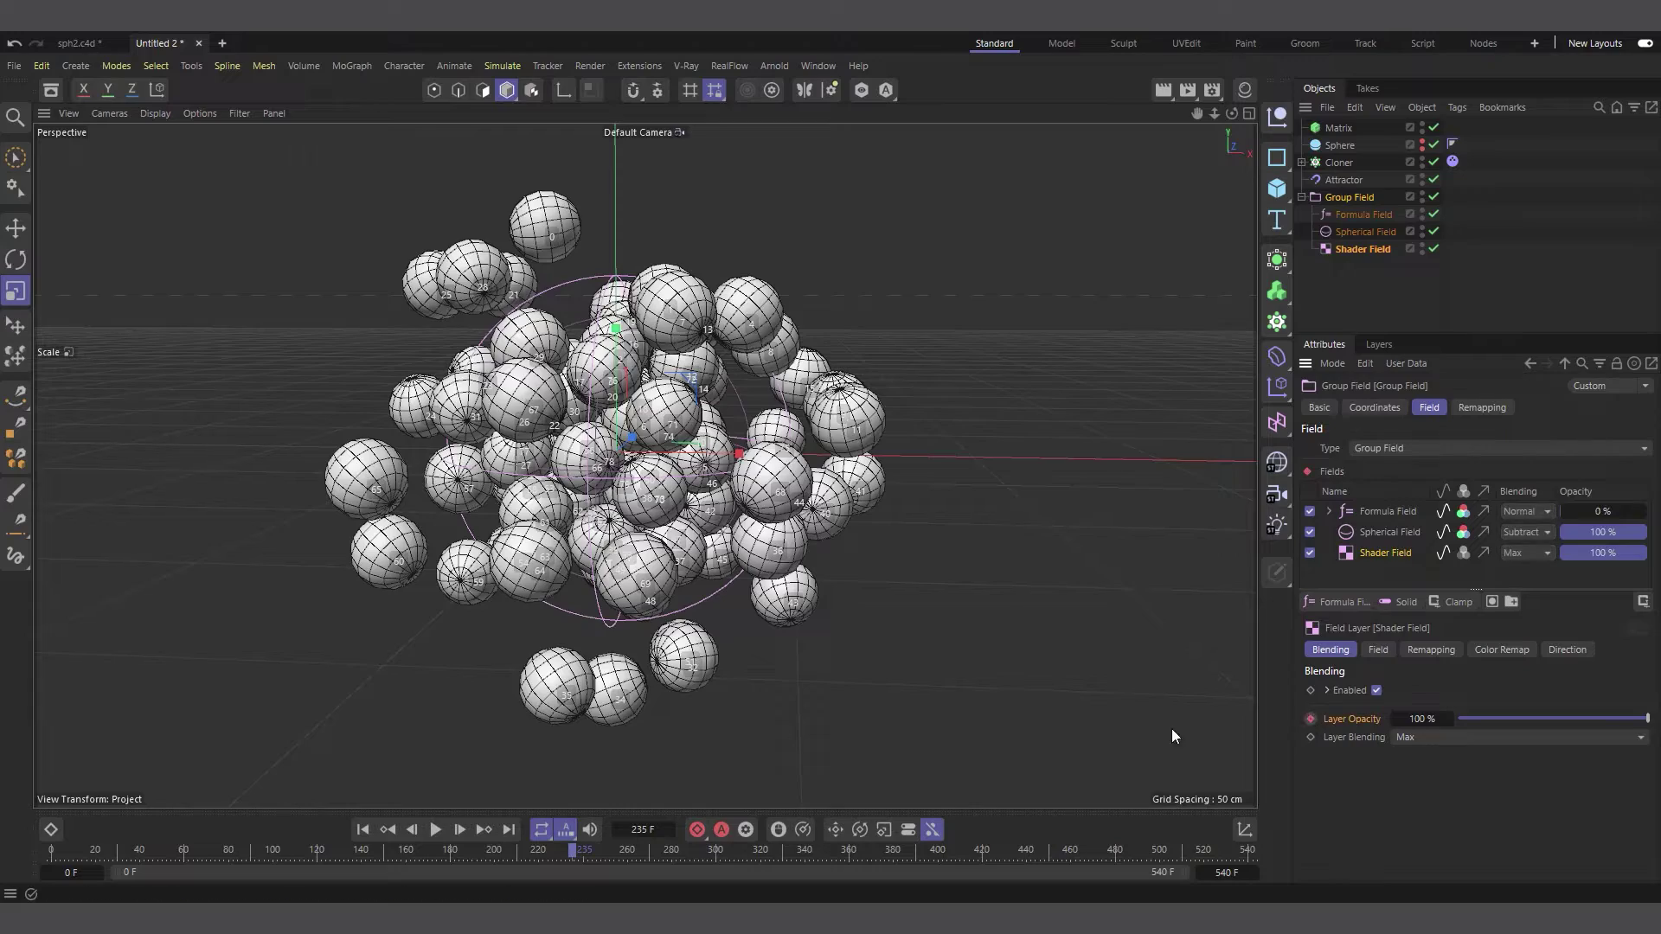
Play on to frame 268 and keyframe the Shader Field's Layer Opacity at 0 % there.
{"action": "left_click", "coordinate": [435, 830]}
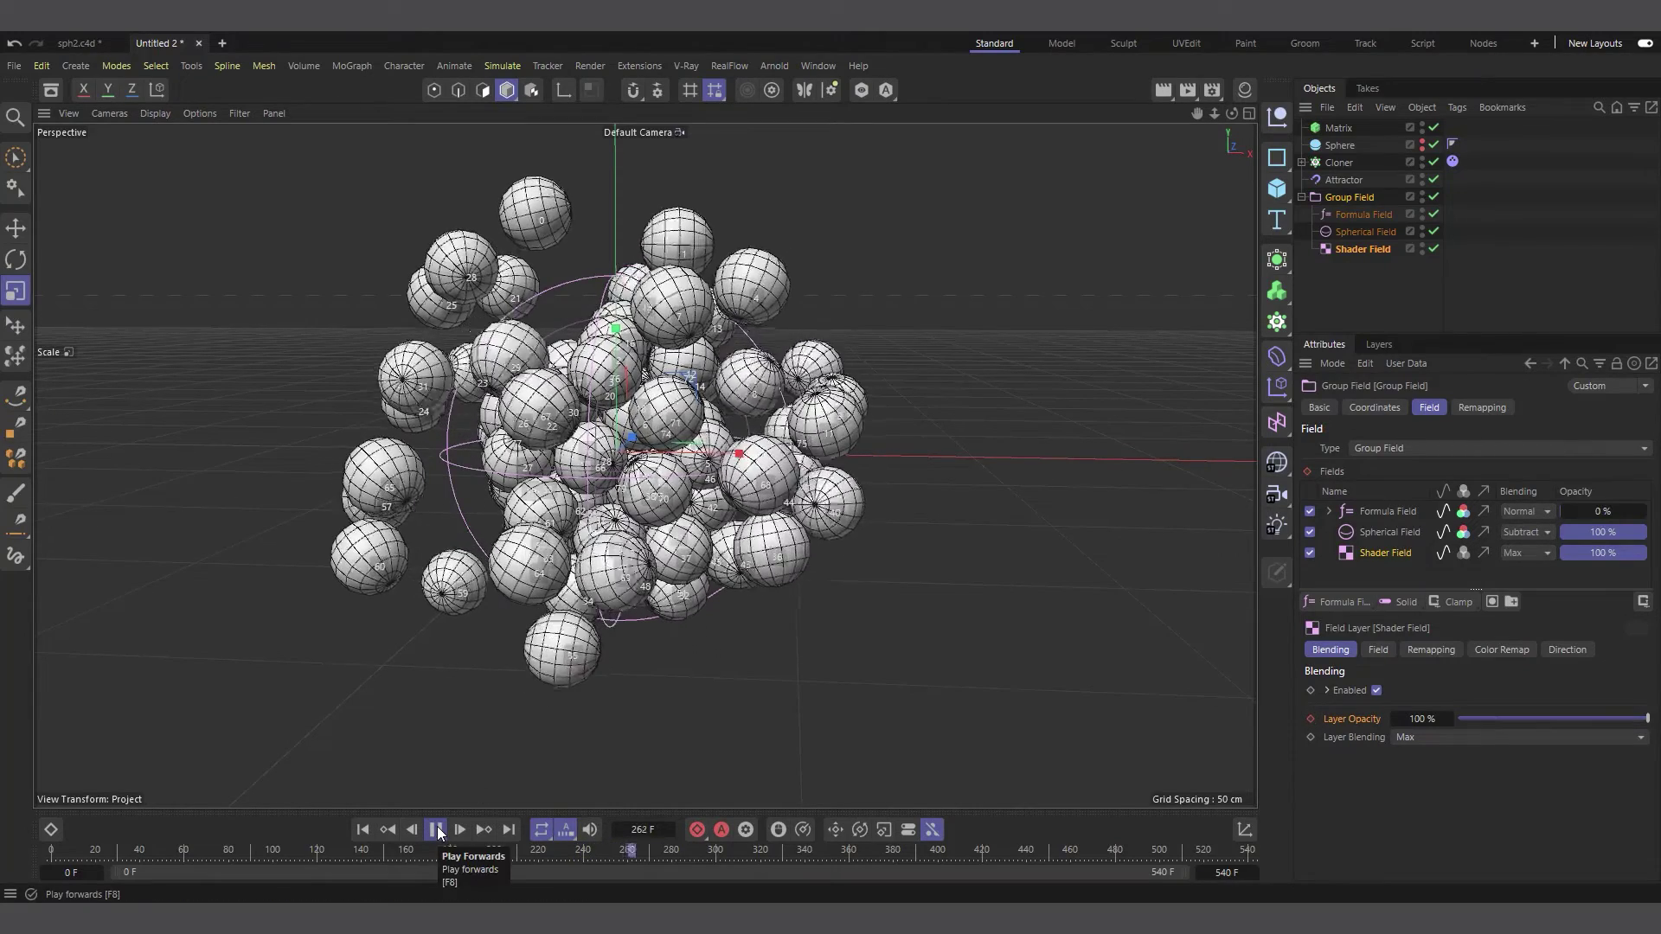
{"action": "left_click_drag", "start_coordinate": [1606, 720], "coordinate": [1368, 719]}
{"action": "left_click", "coordinate": [1310, 718]}
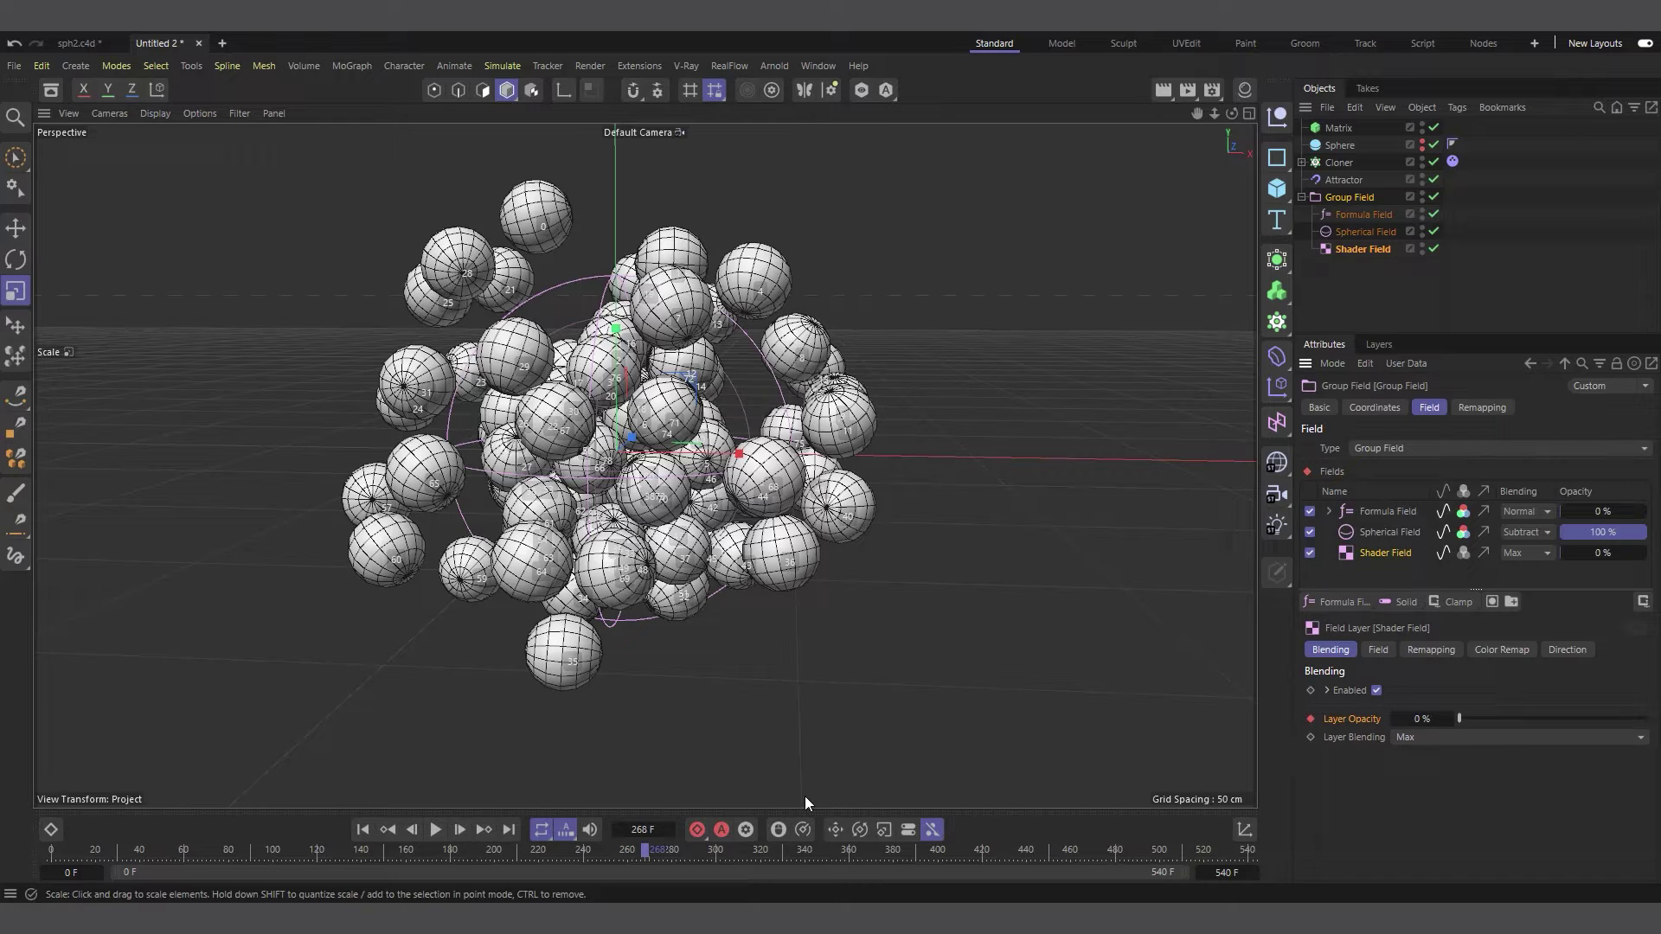
Replay the animation from the first frame and stop at frame 294.
{"action": "left_click", "coordinate": [366, 829]}
{"action": "left_click", "coordinate": [436, 829]}
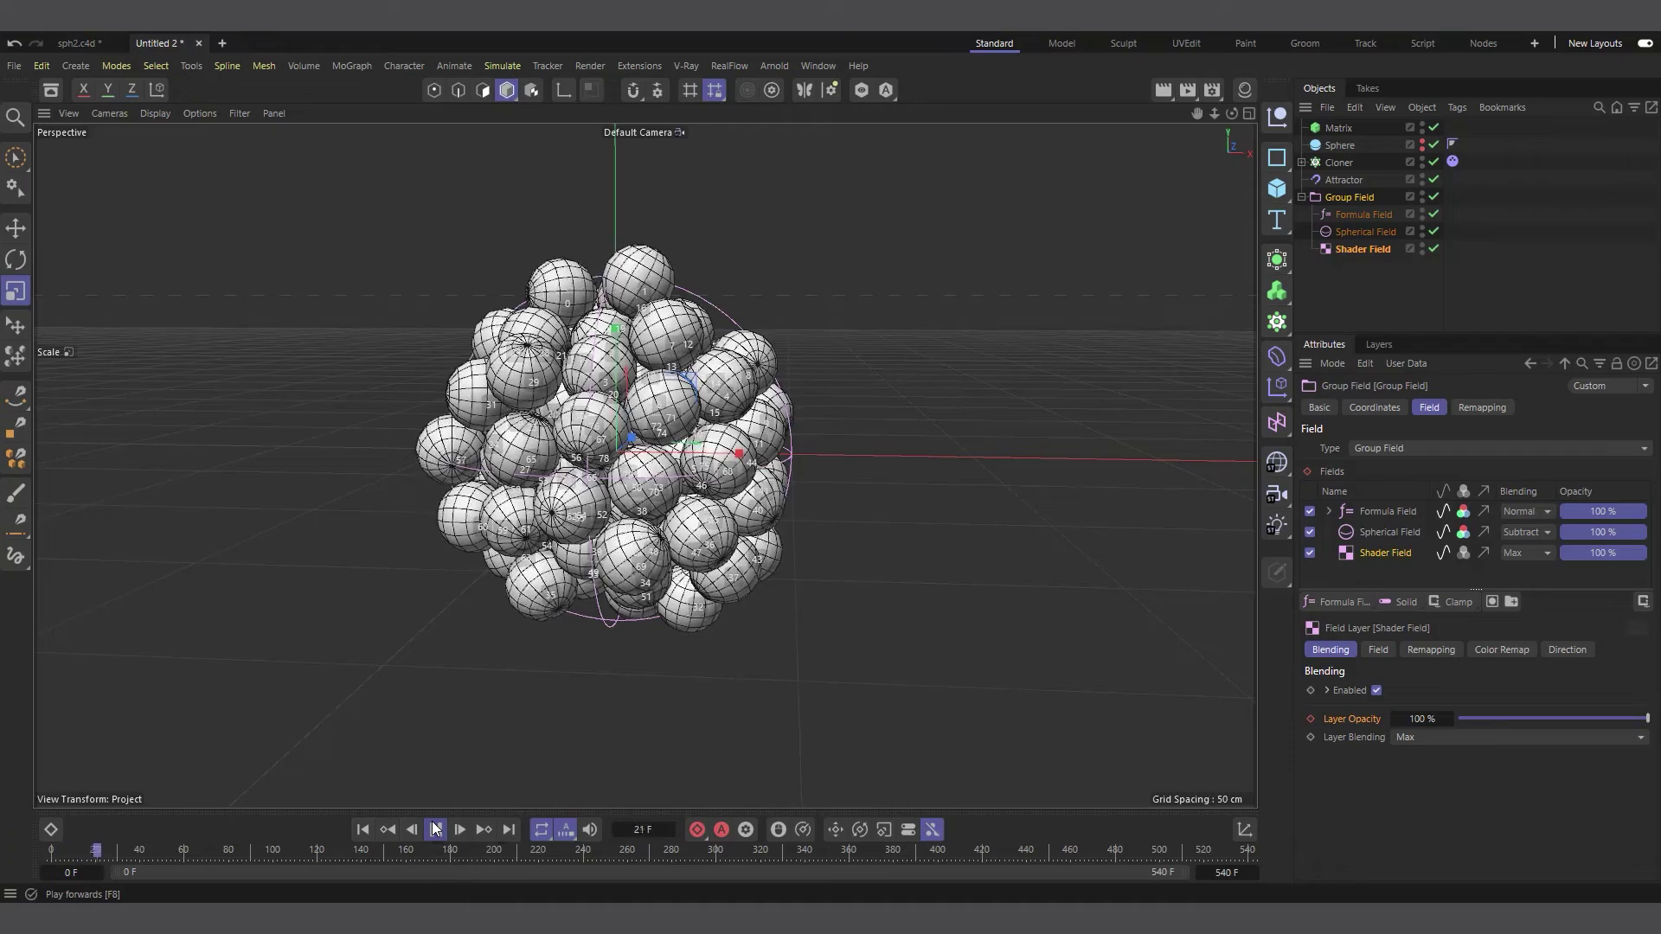
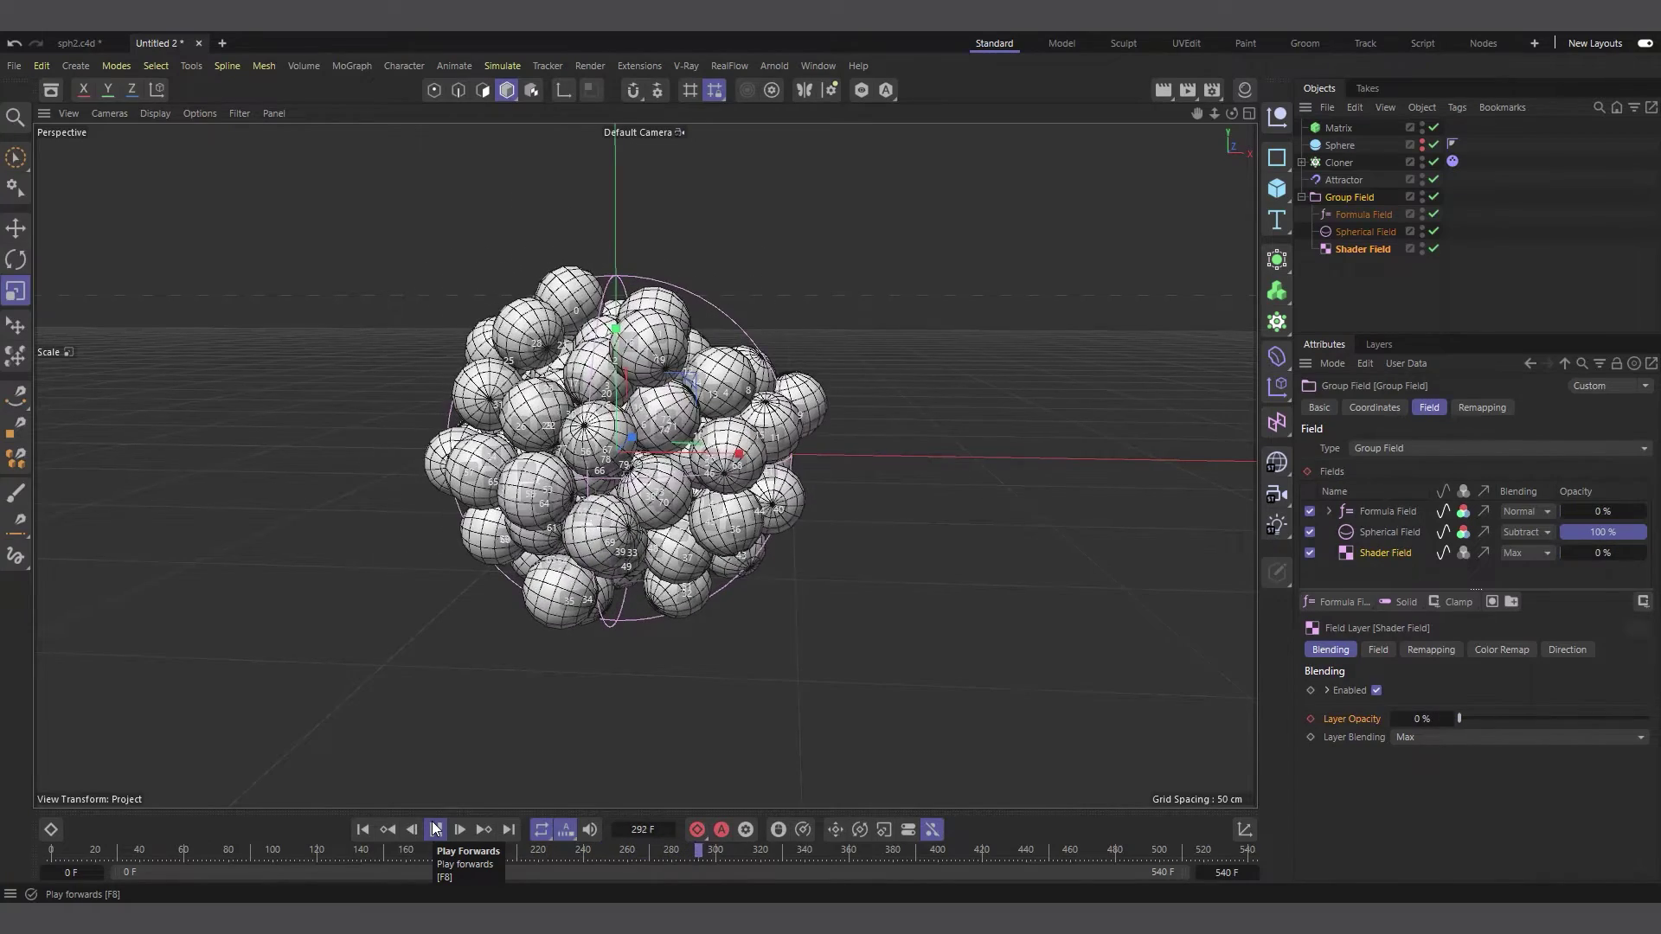
{"action": "left_click", "coordinate": [435, 830]}
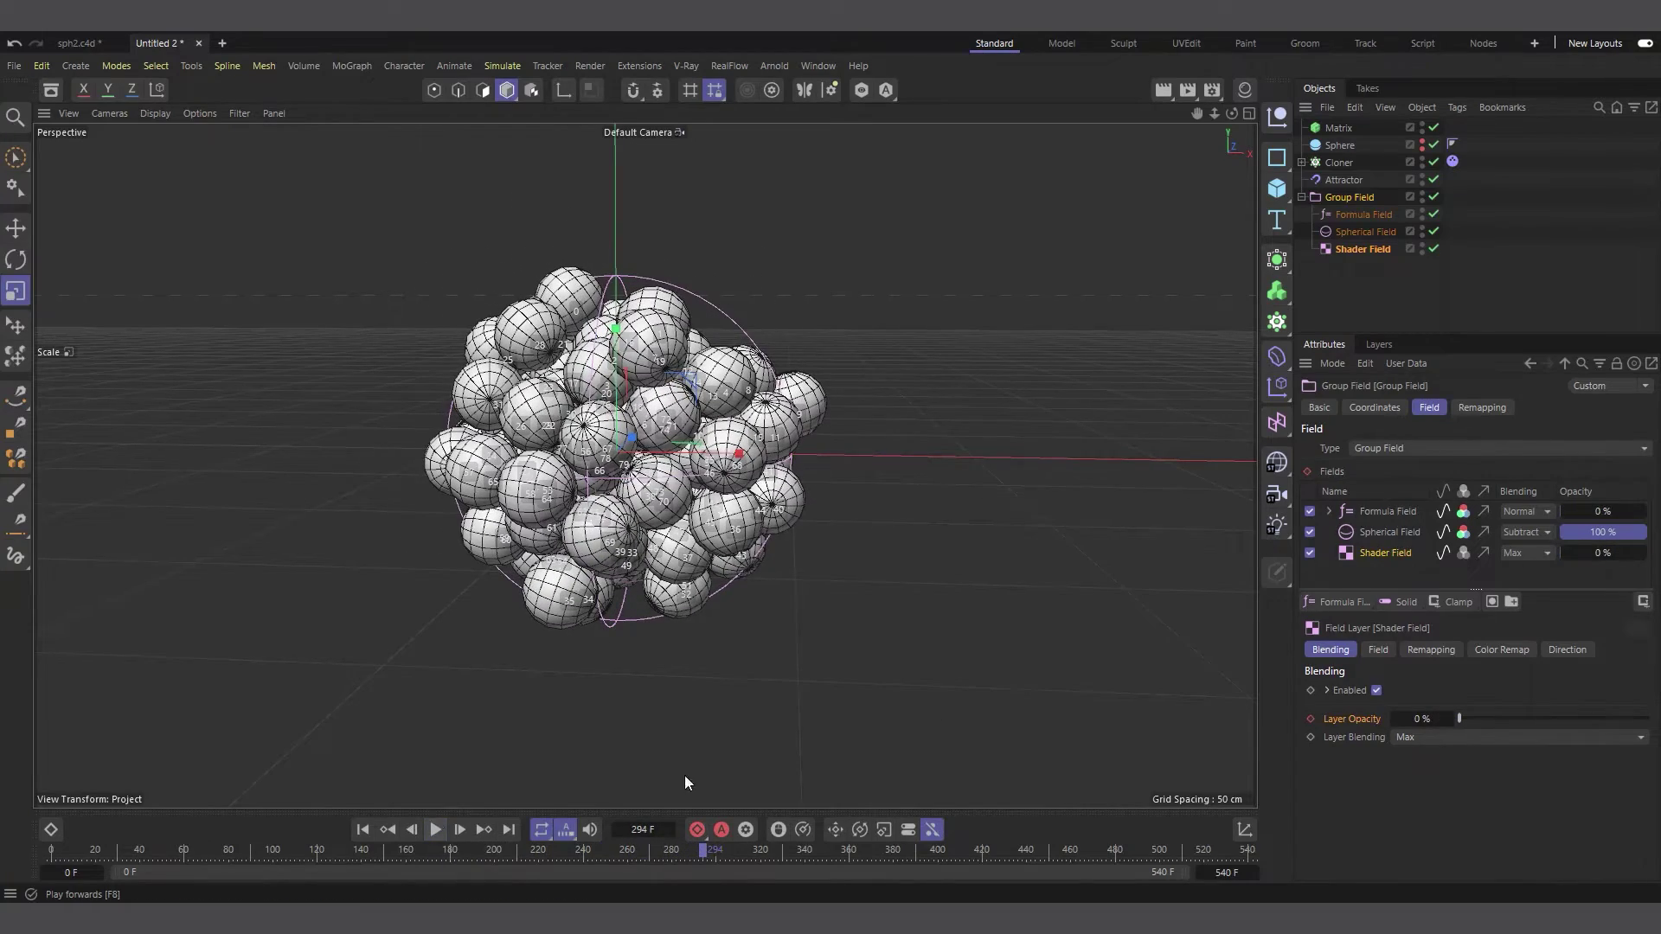
Scale the Spherical Field down slightly to a size of about 49.44 cm.
{"action": "left_click", "coordinate": [1373, 233]}
{"action": "left_click_drag", "start_coordinate": [1031, 361], "coordinate": [1022, 365]}
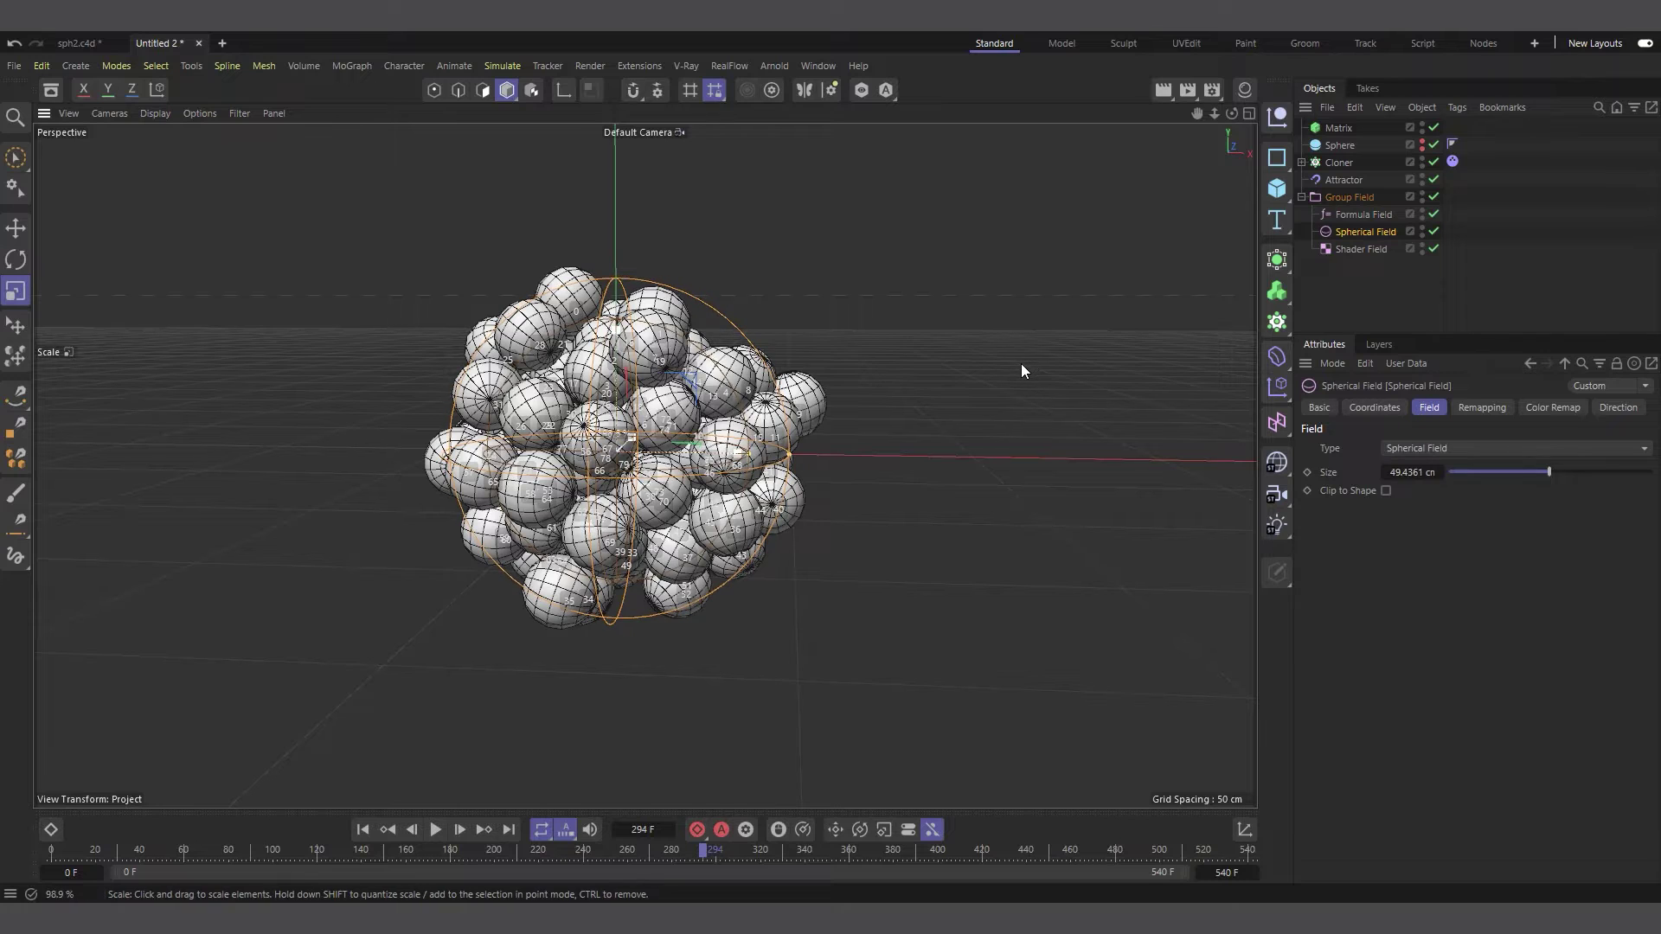
Set the Animation Speed of the Shader Field's noise to 4 and replay the animation from the first frame, stopping at frame 264.
{"action": "left_click", "coordinate": [1352, 250]}
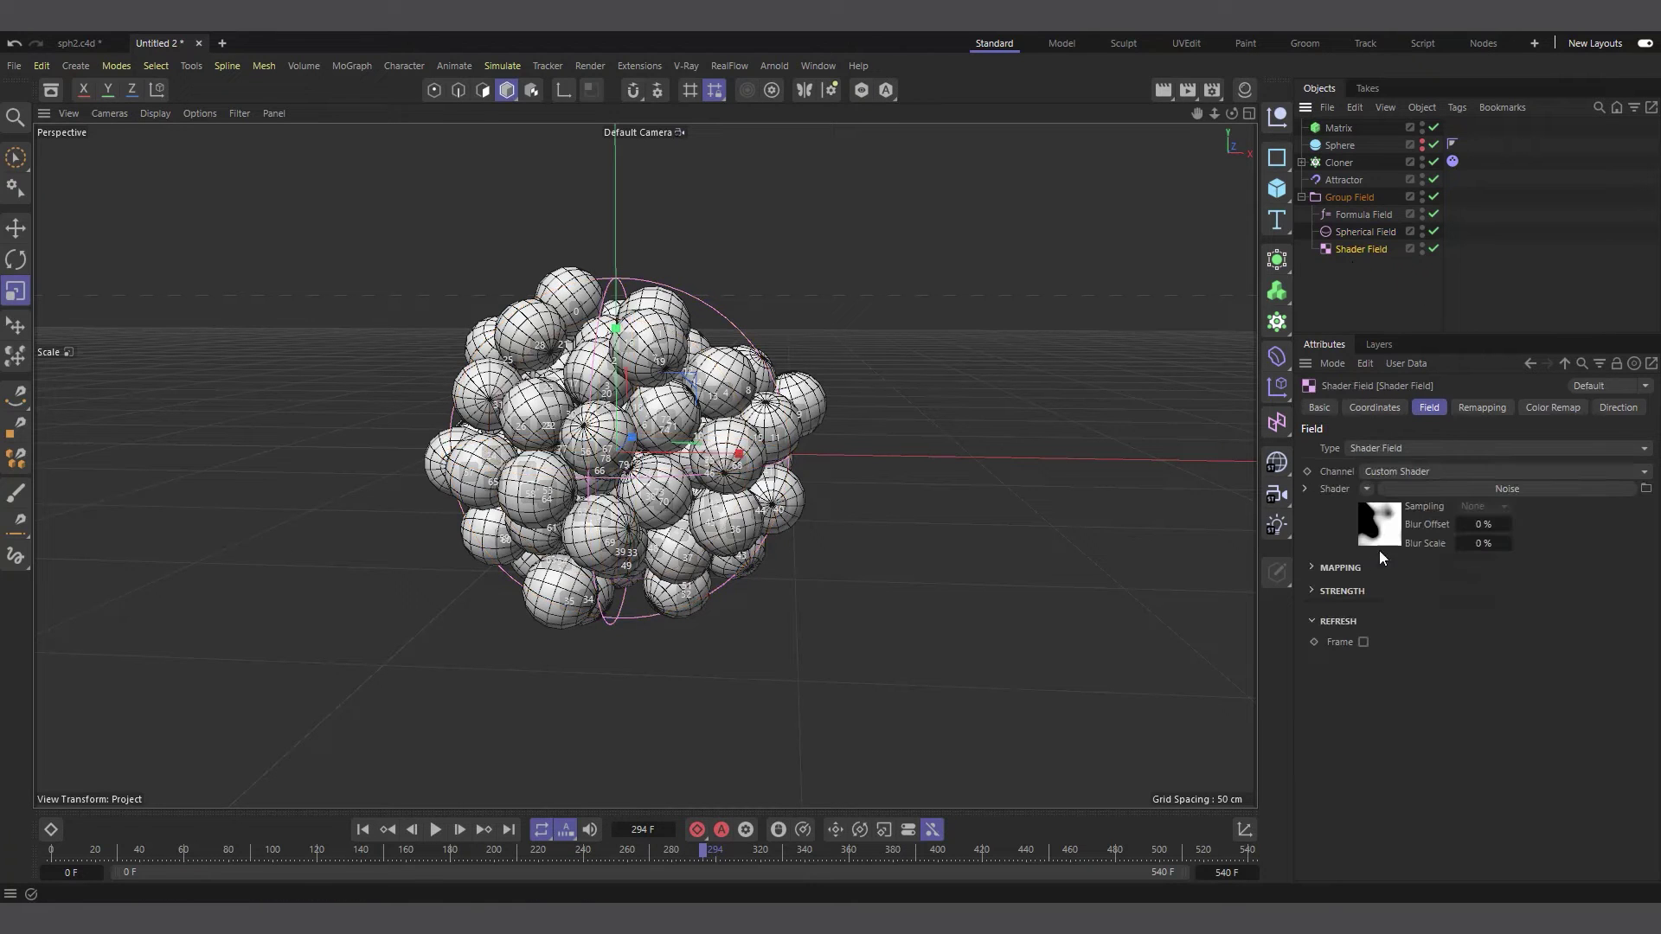
{"action": "left_click", "coordinate": [1378, 522]}
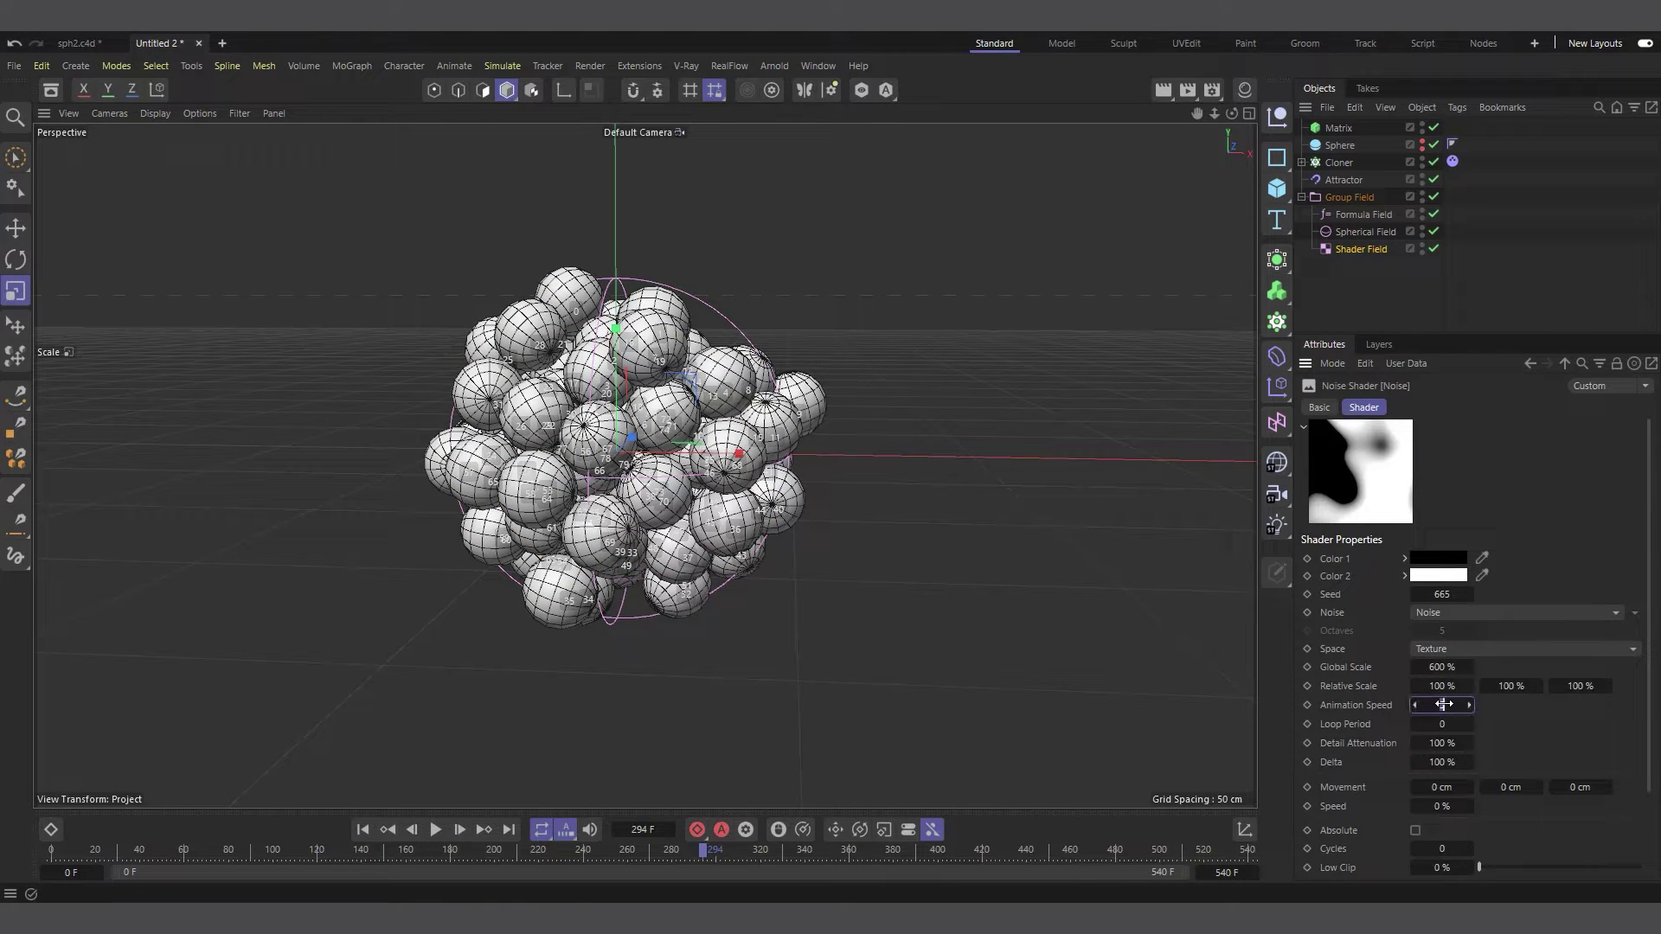
{"action": "key", "text": "Return"}
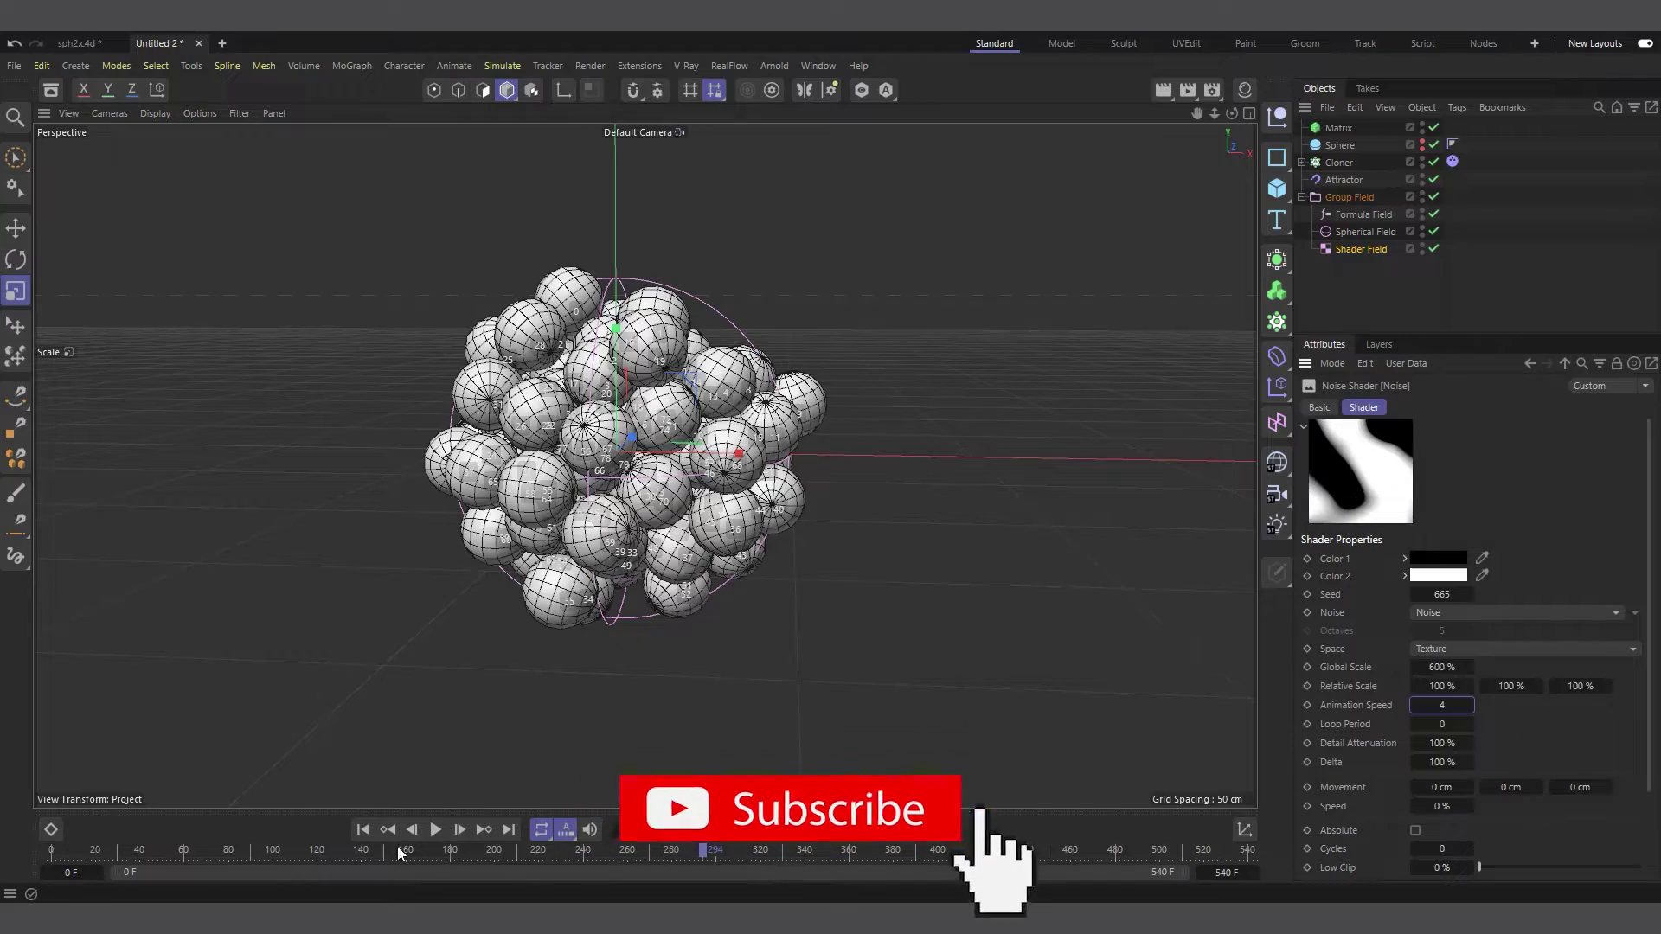
{"action": "left_click", "coordinate": [364, 830]}
{"action": "left_click", "coordinate": [435, 831]}
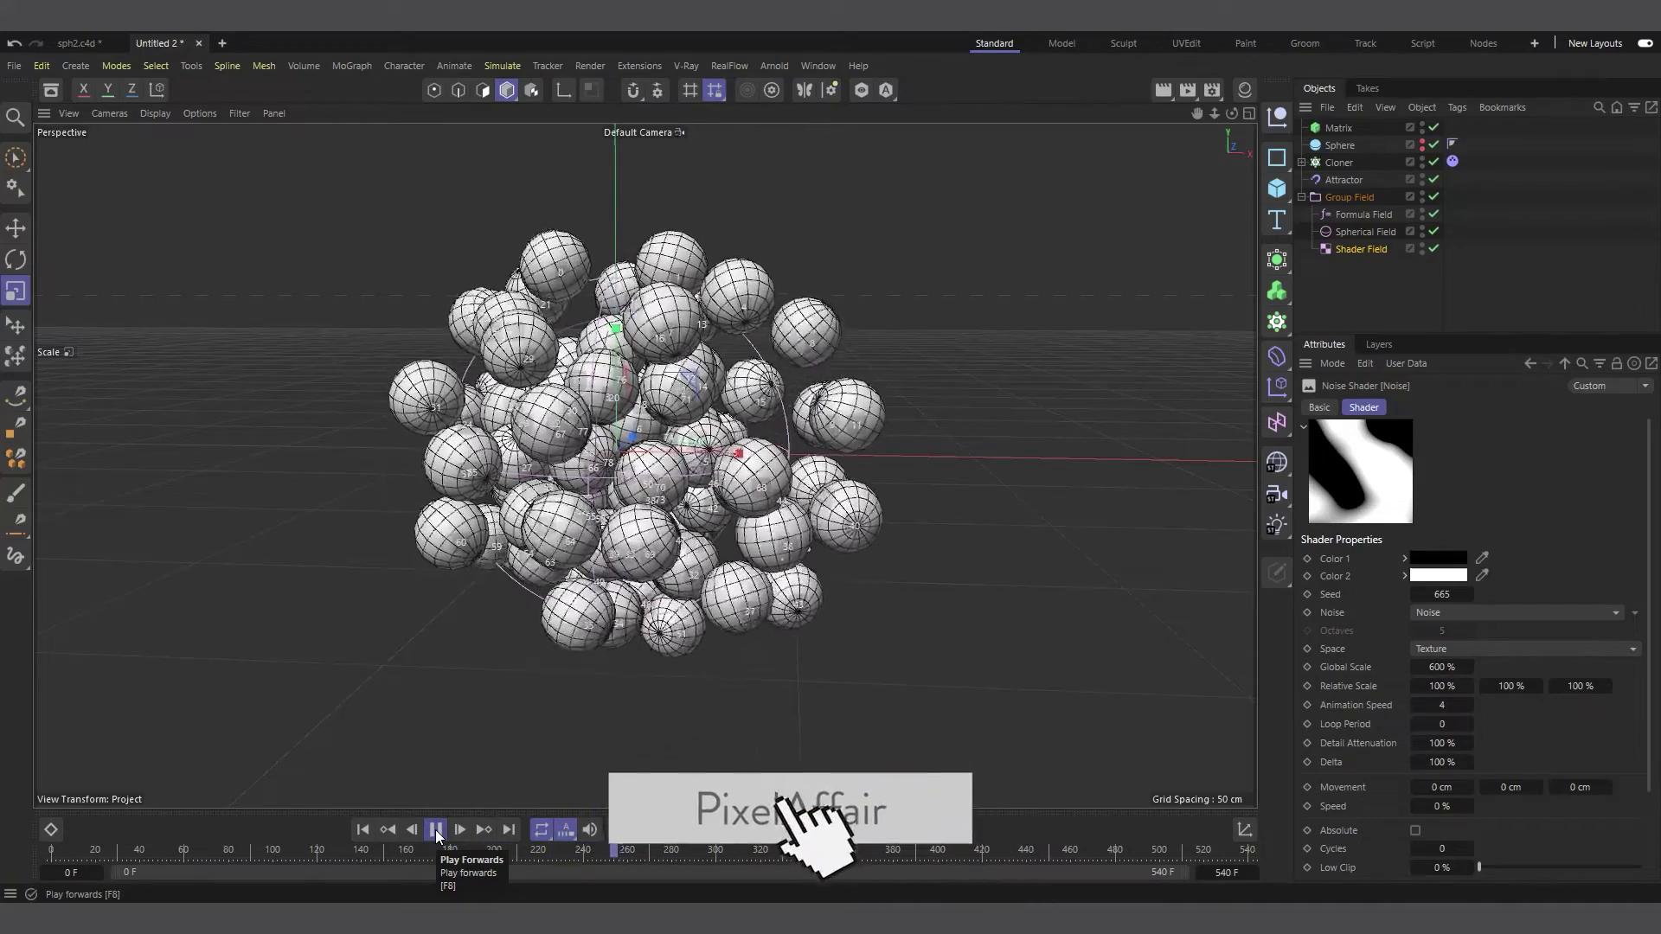
{"action": "left_click", "coordinate": [436, 830]}
Switch the Shader Field's noise type to Stupl, preview the animation, and return to the first frame.
{"action": "left_click", "coordinate": [1497, 609]}
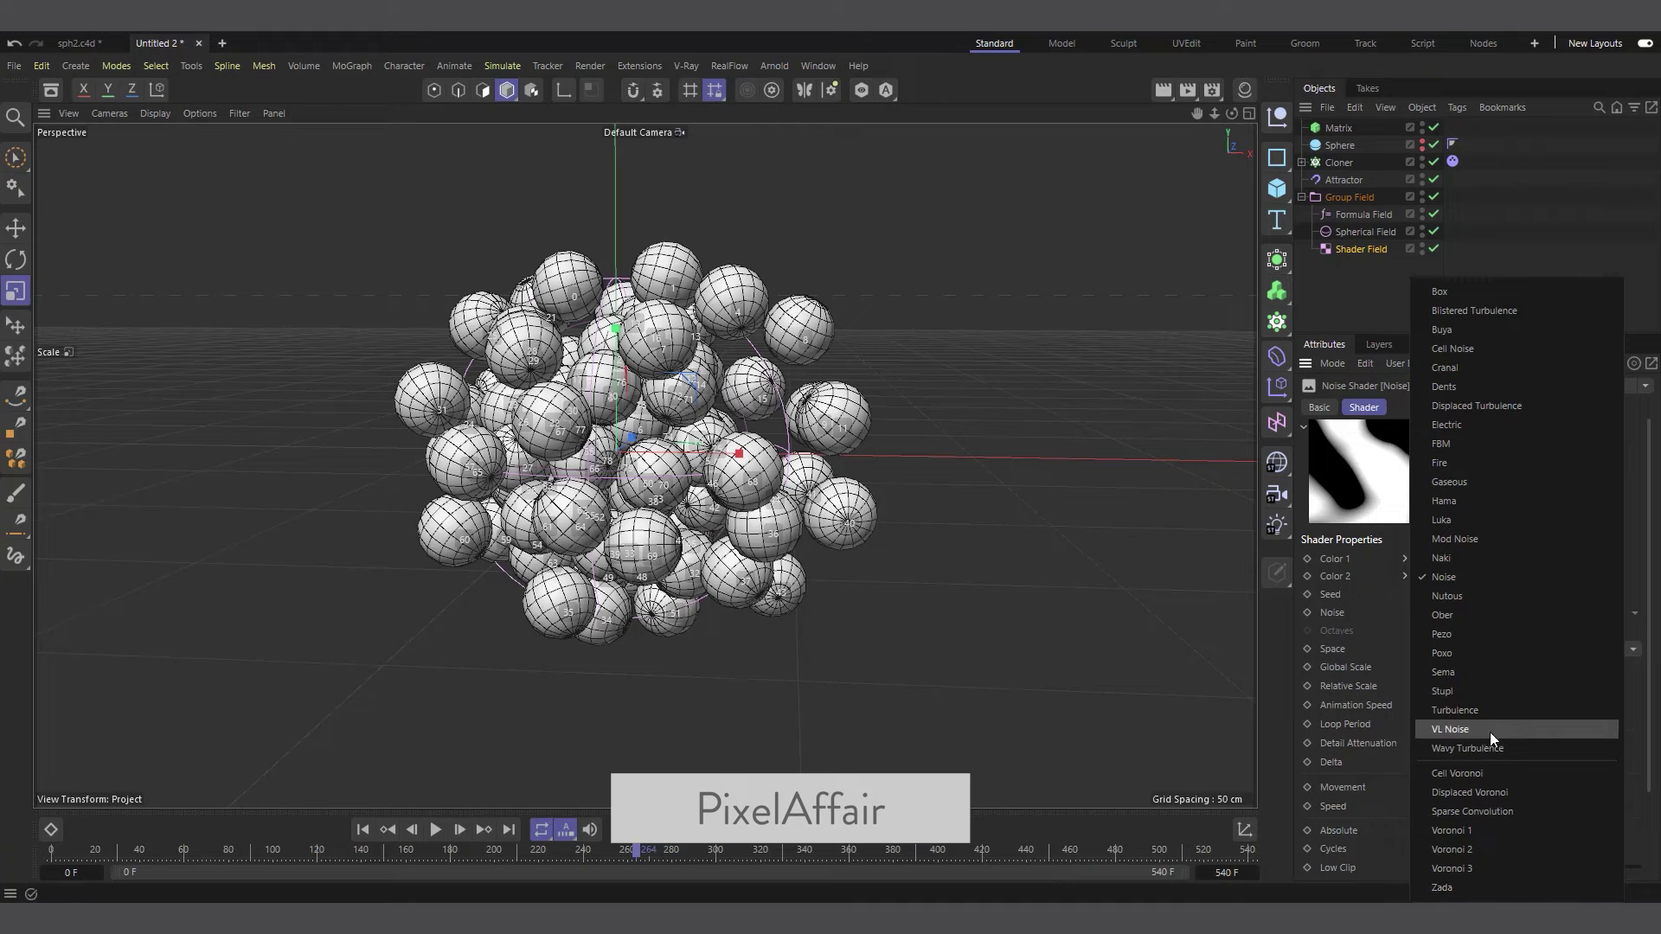
{"action": "left_click", "coordinate": [1462, 691]}
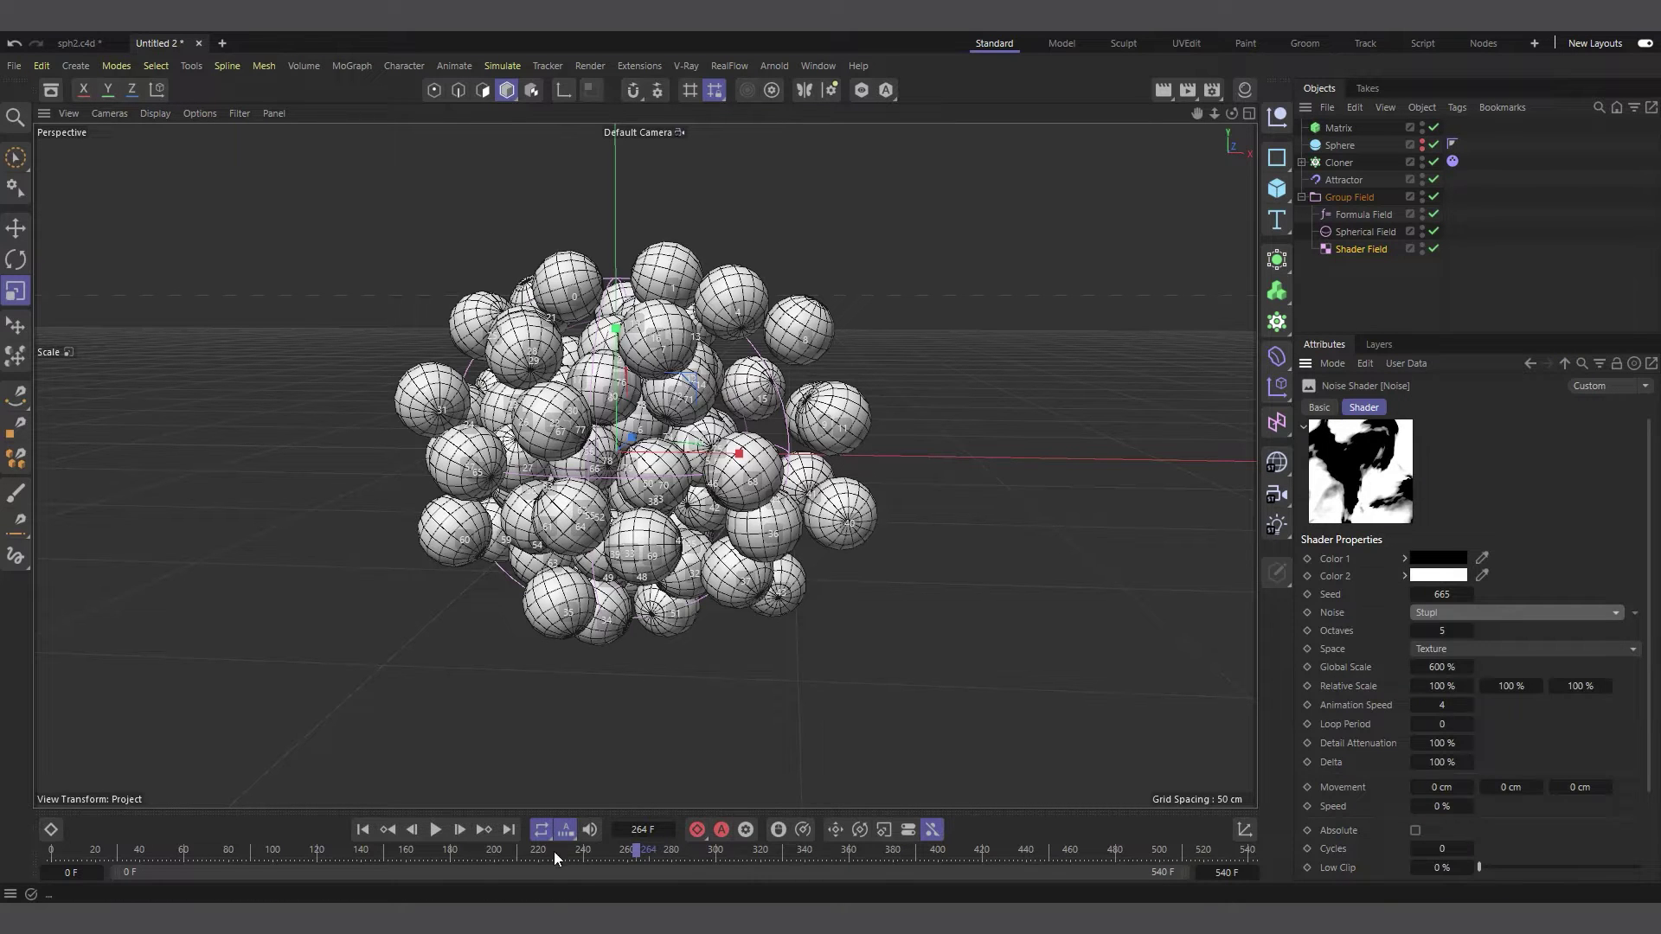
{"action": "left_click", "coordinate": [433, 831]}
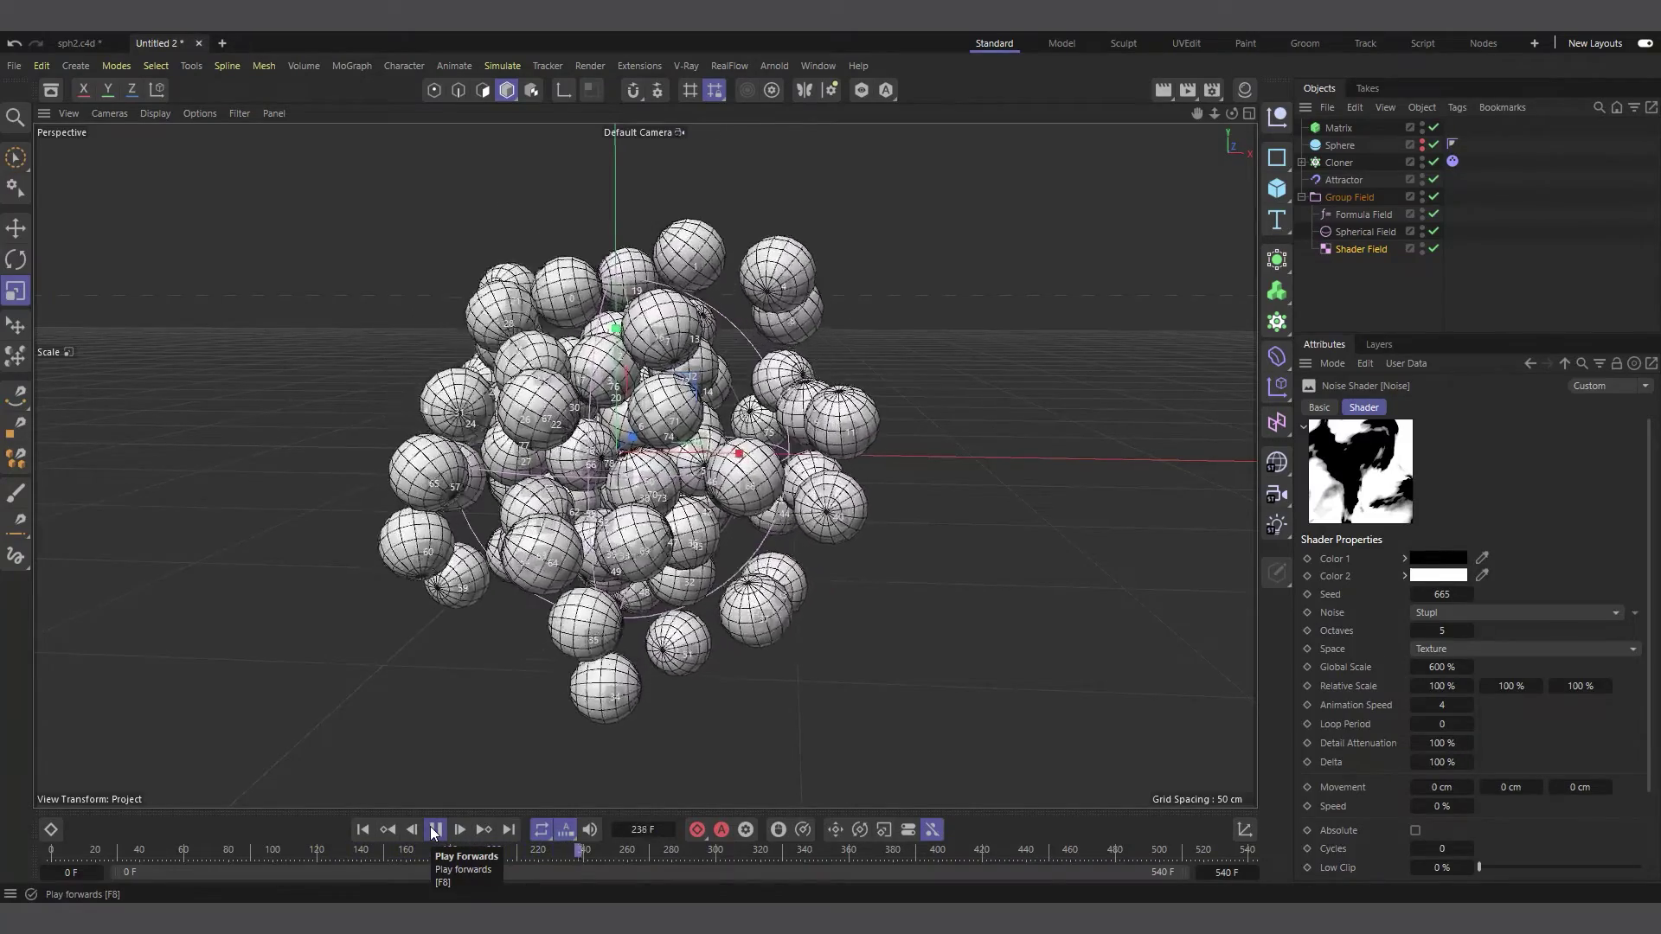
{"action": "left_click", "coordinate": [433, 832]}
{"action": "left_click", "coordinate": [363, 830]}
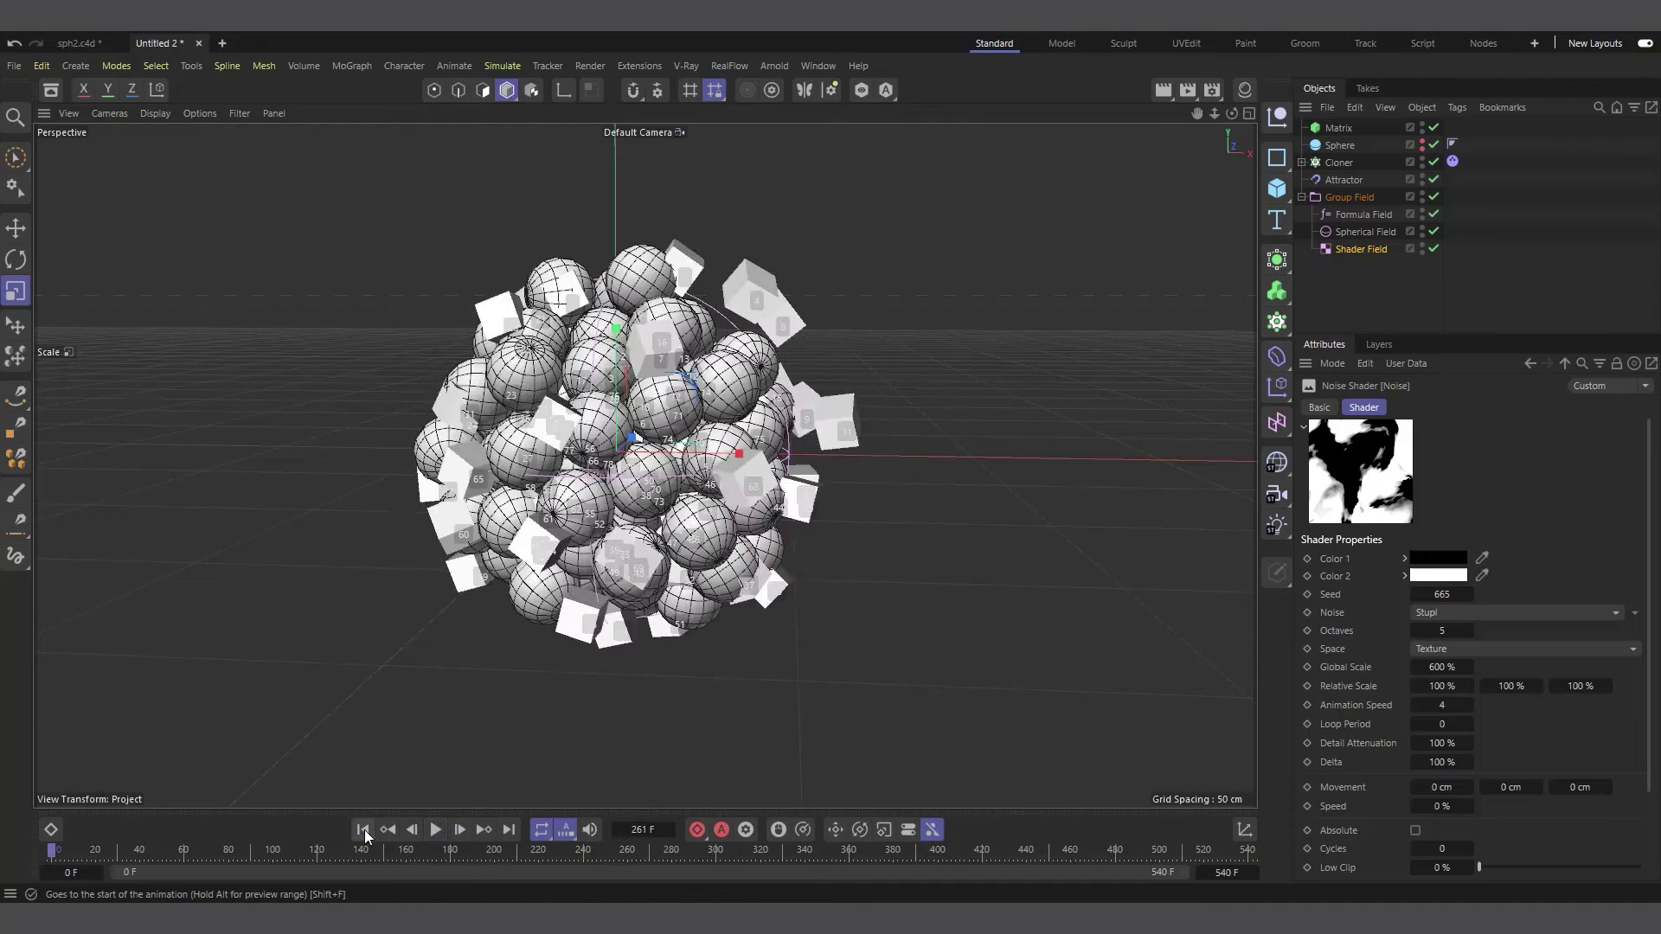
Set the Attractor's Strength to -5 and play the animation up to frame 182.
{"action": "left_click", "coordinate": [1342, 179]}
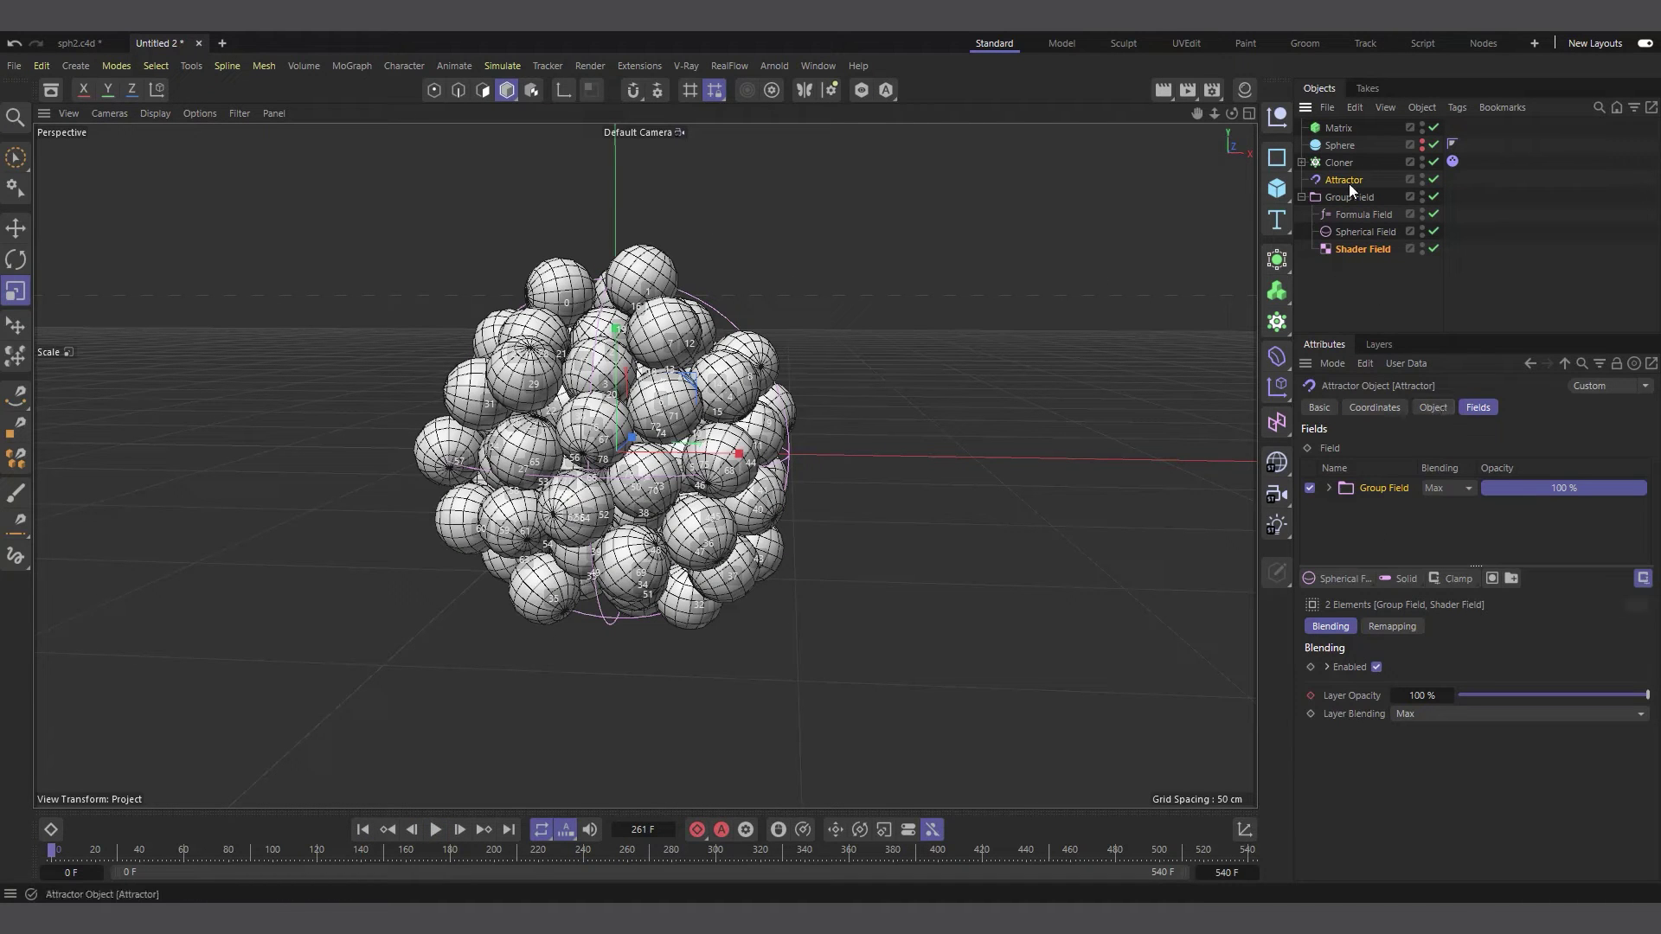
{"action": "left_click", "coordinate": [1432, 408]}
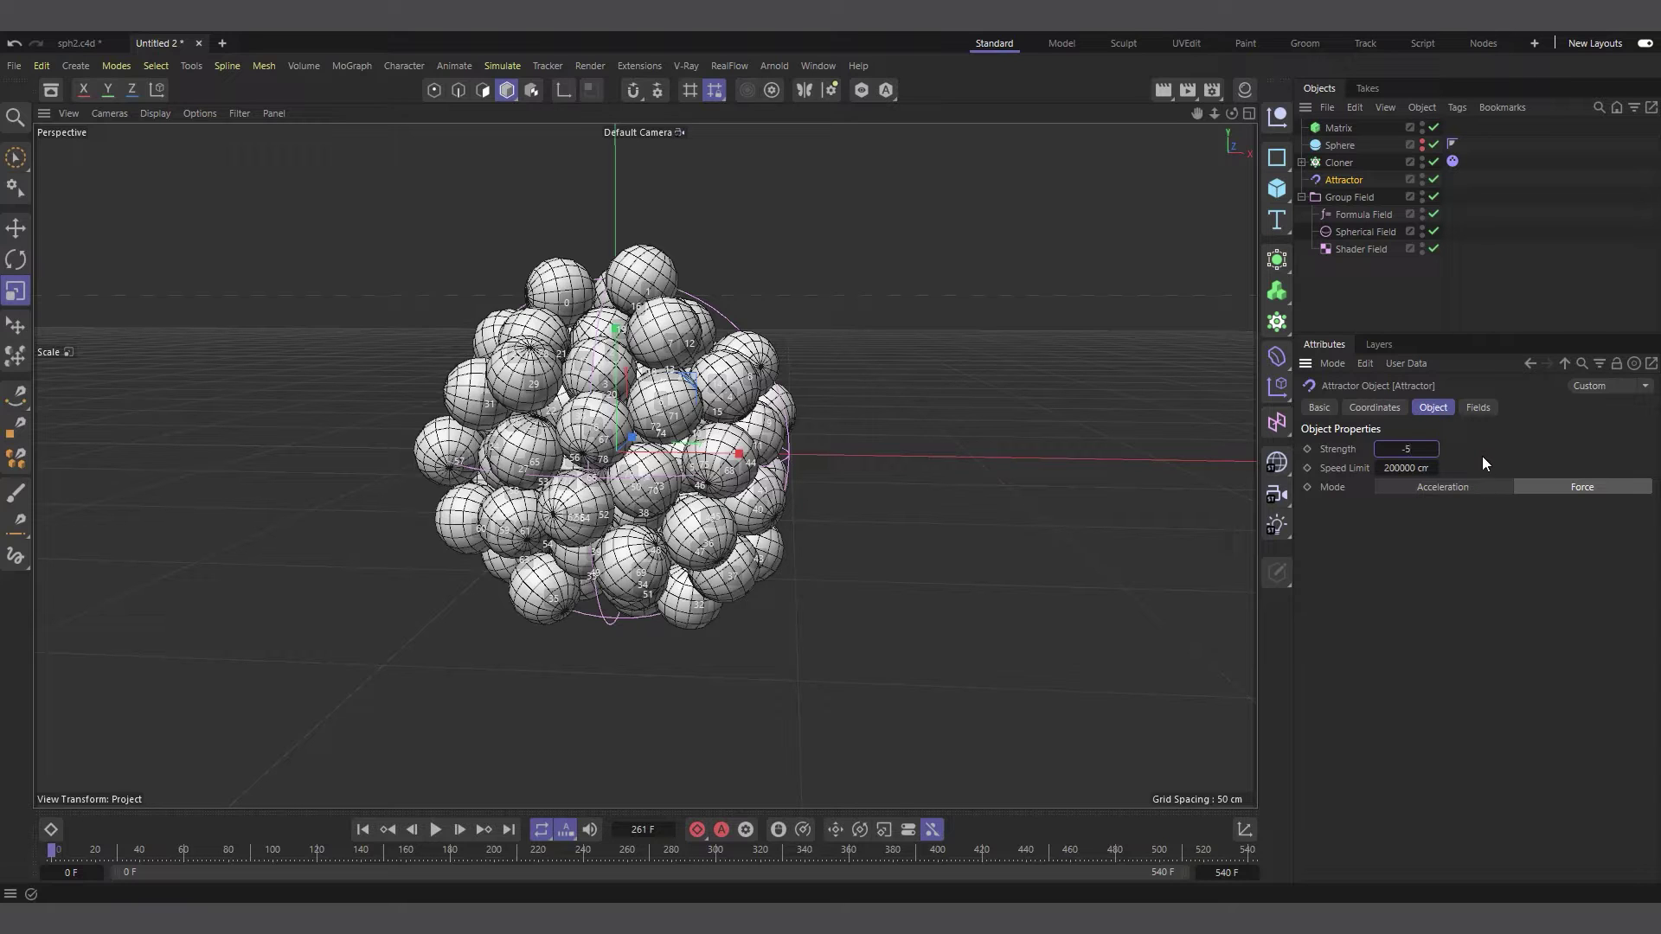
{"action": "left_click", "coordinate": [435, 830]}
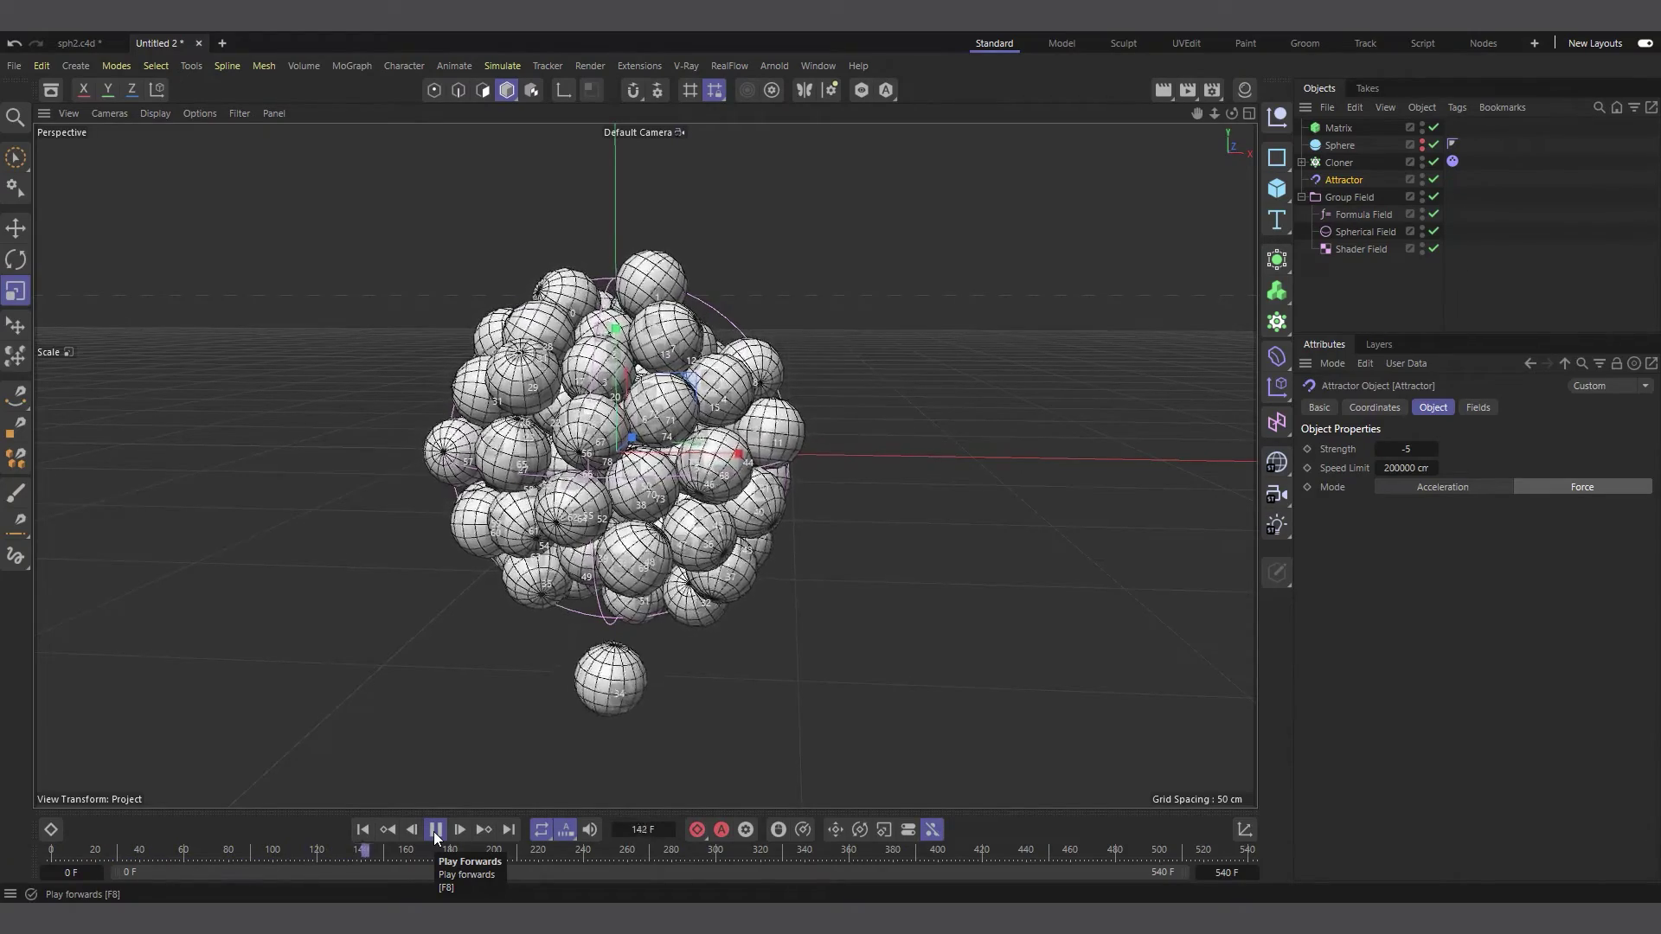
{"action": "left_click", "coordinate": [433, 832]}
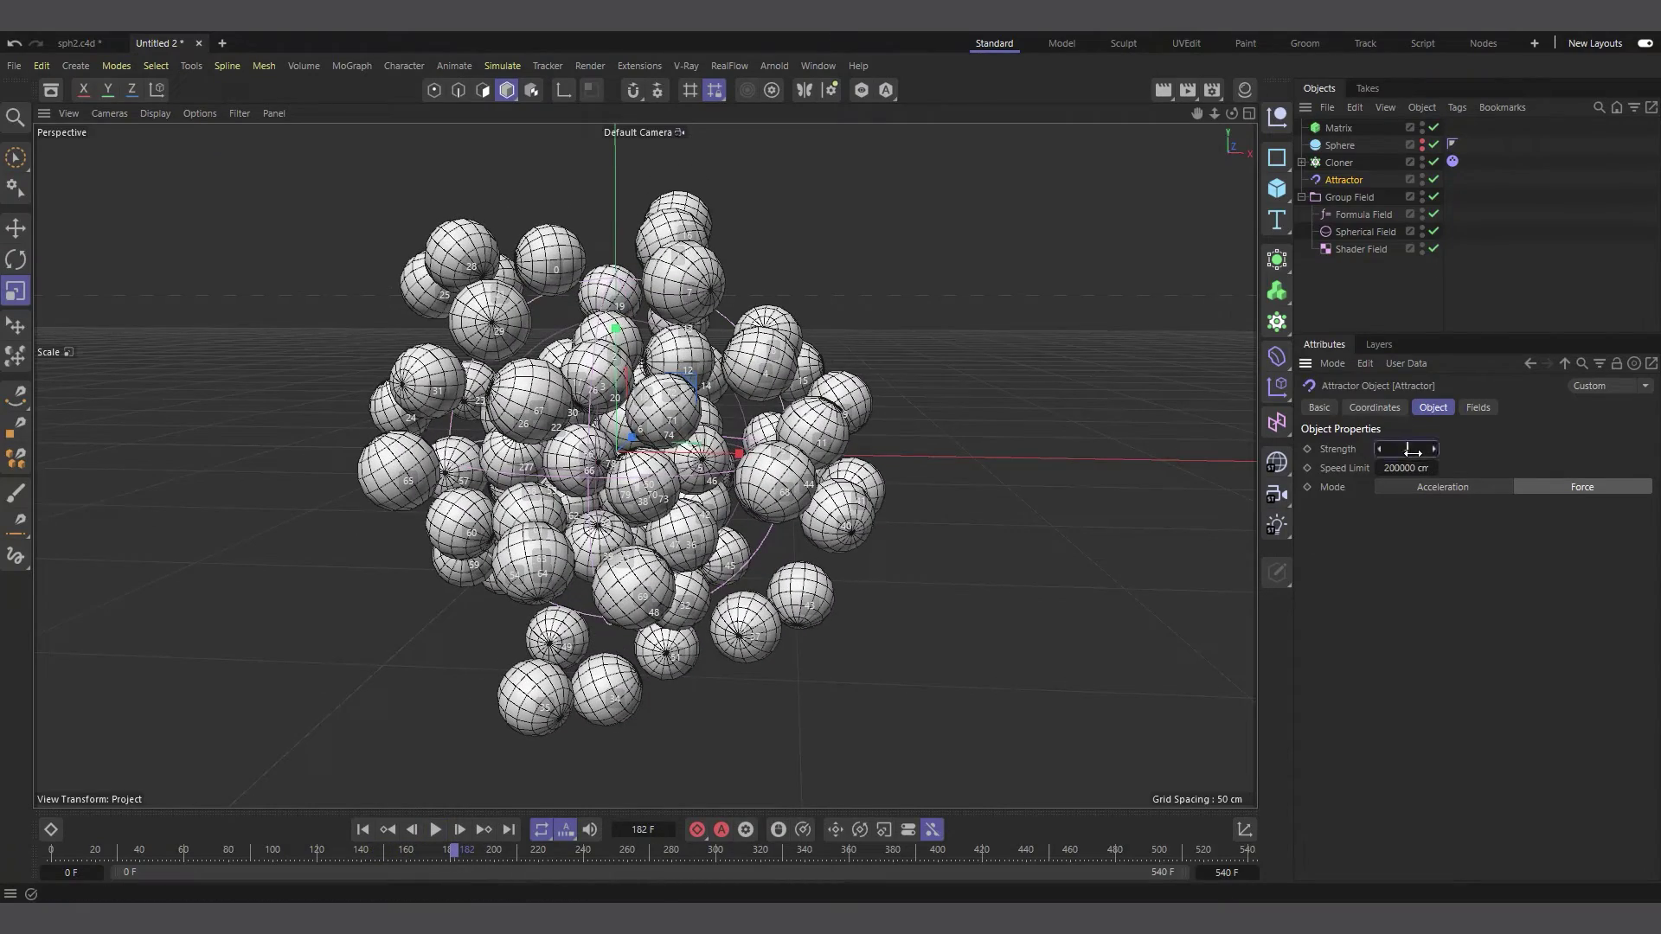
Set the Attractor's Strength to -4, replay the animation from the first frame to frame 226, and rewind it.
{"action": "left_click", "coordinate": [362, 829]}
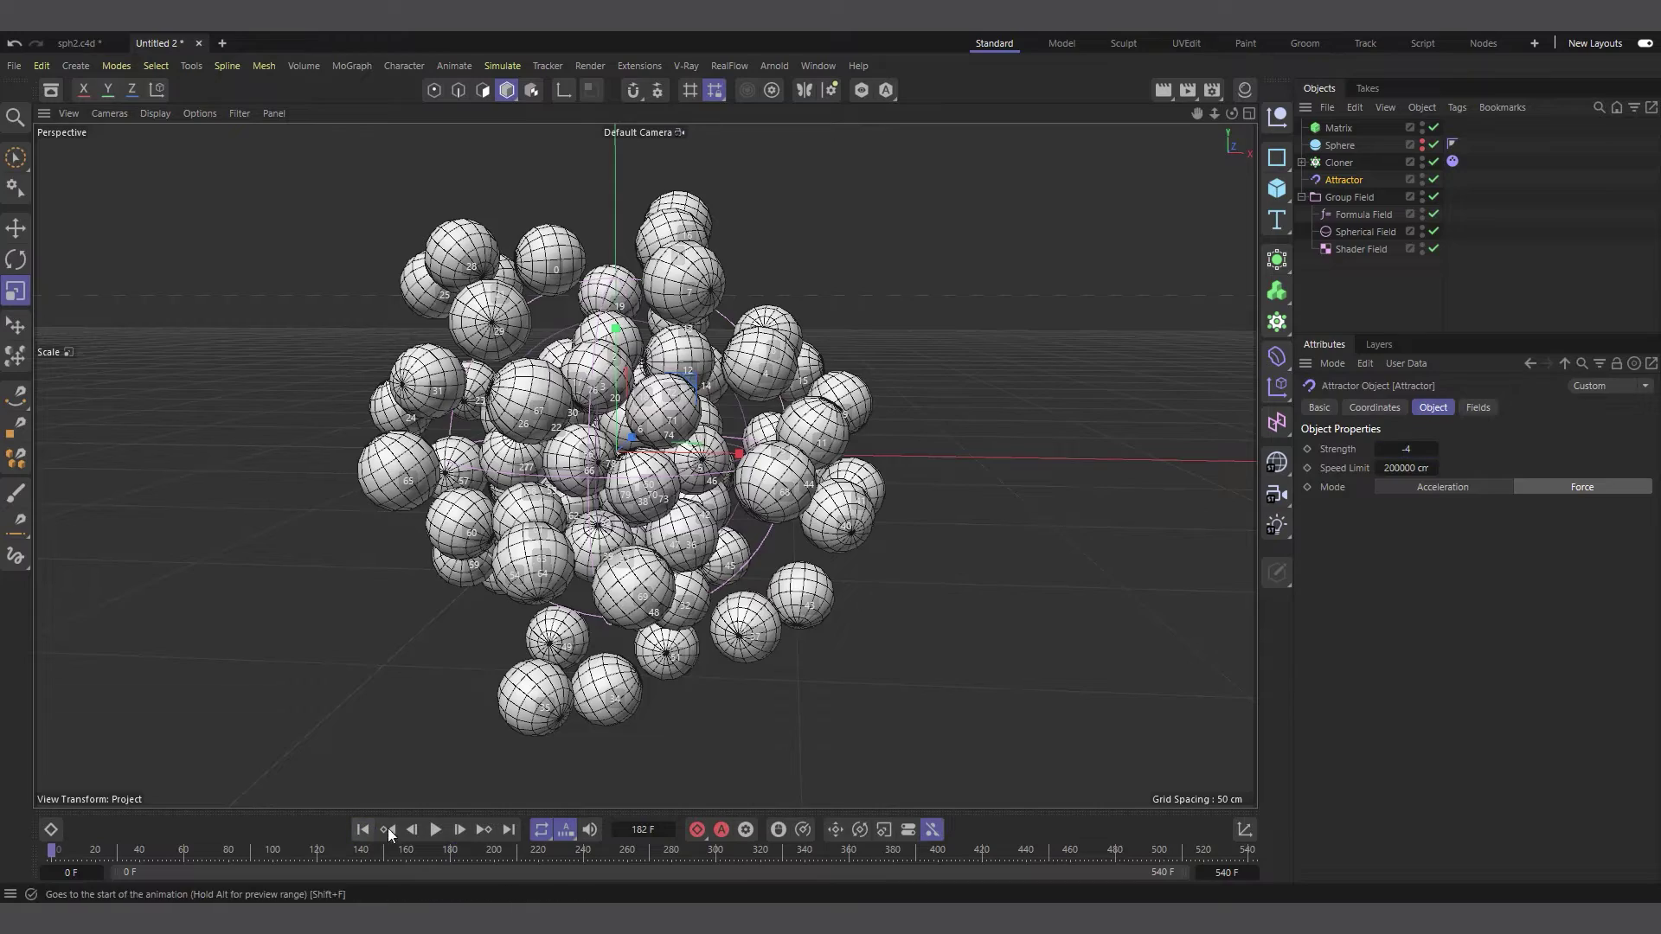
{"action": "left_click", "coordinate": [435, 830]}
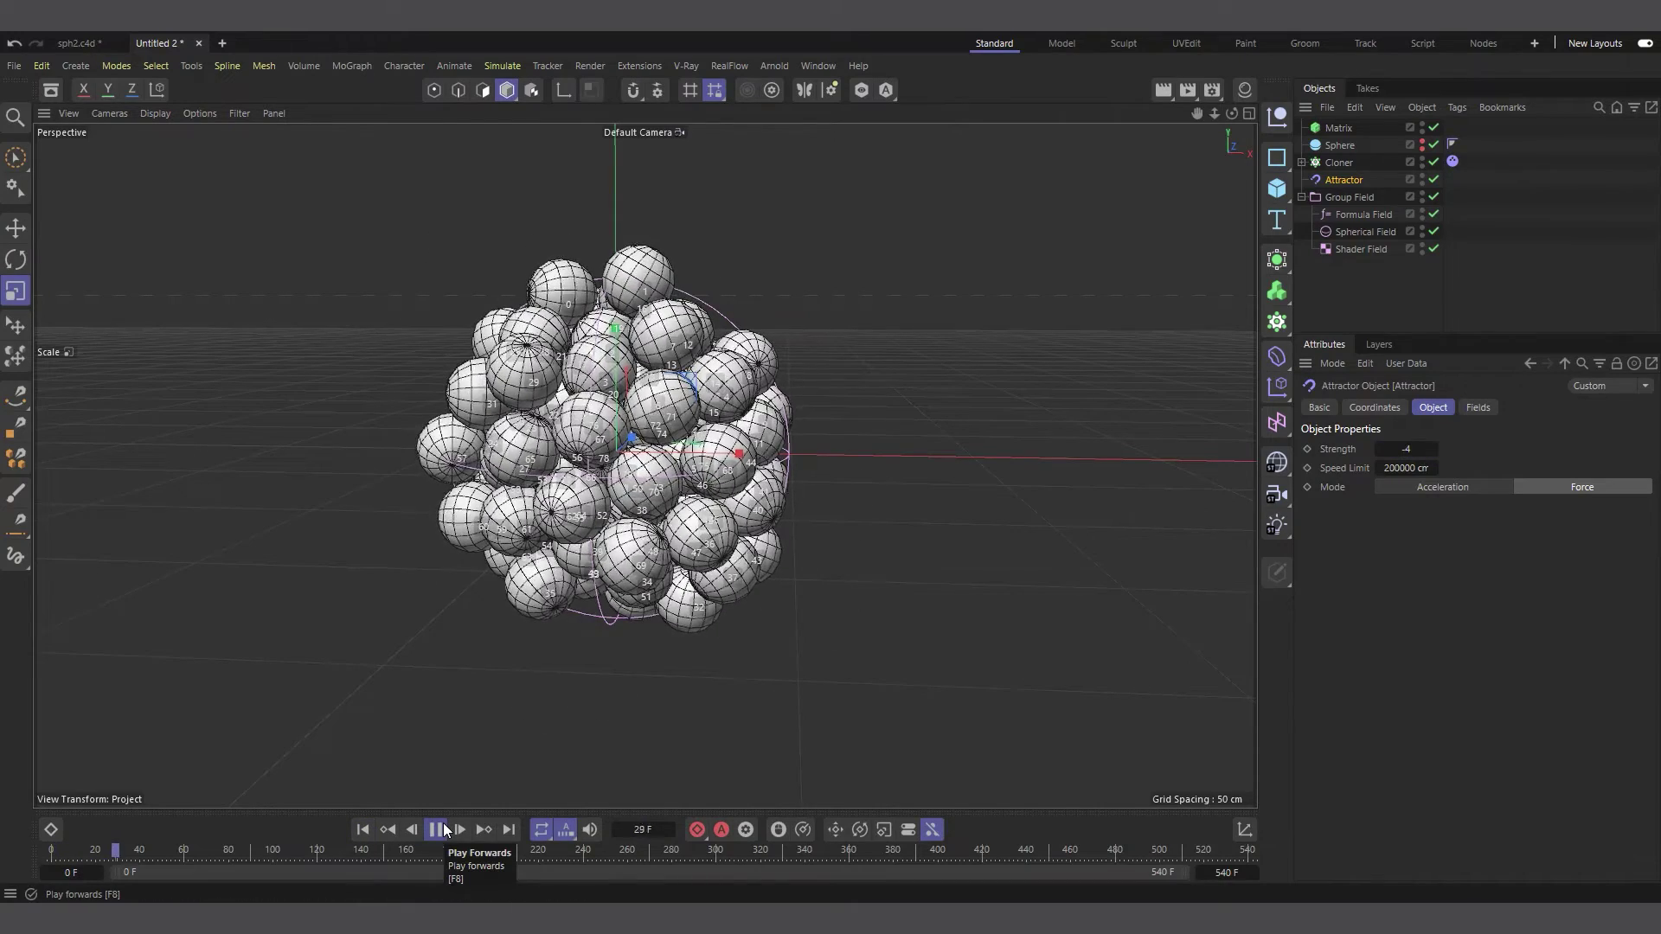
{"action": "left_click", "coordinate": [437, 830]}
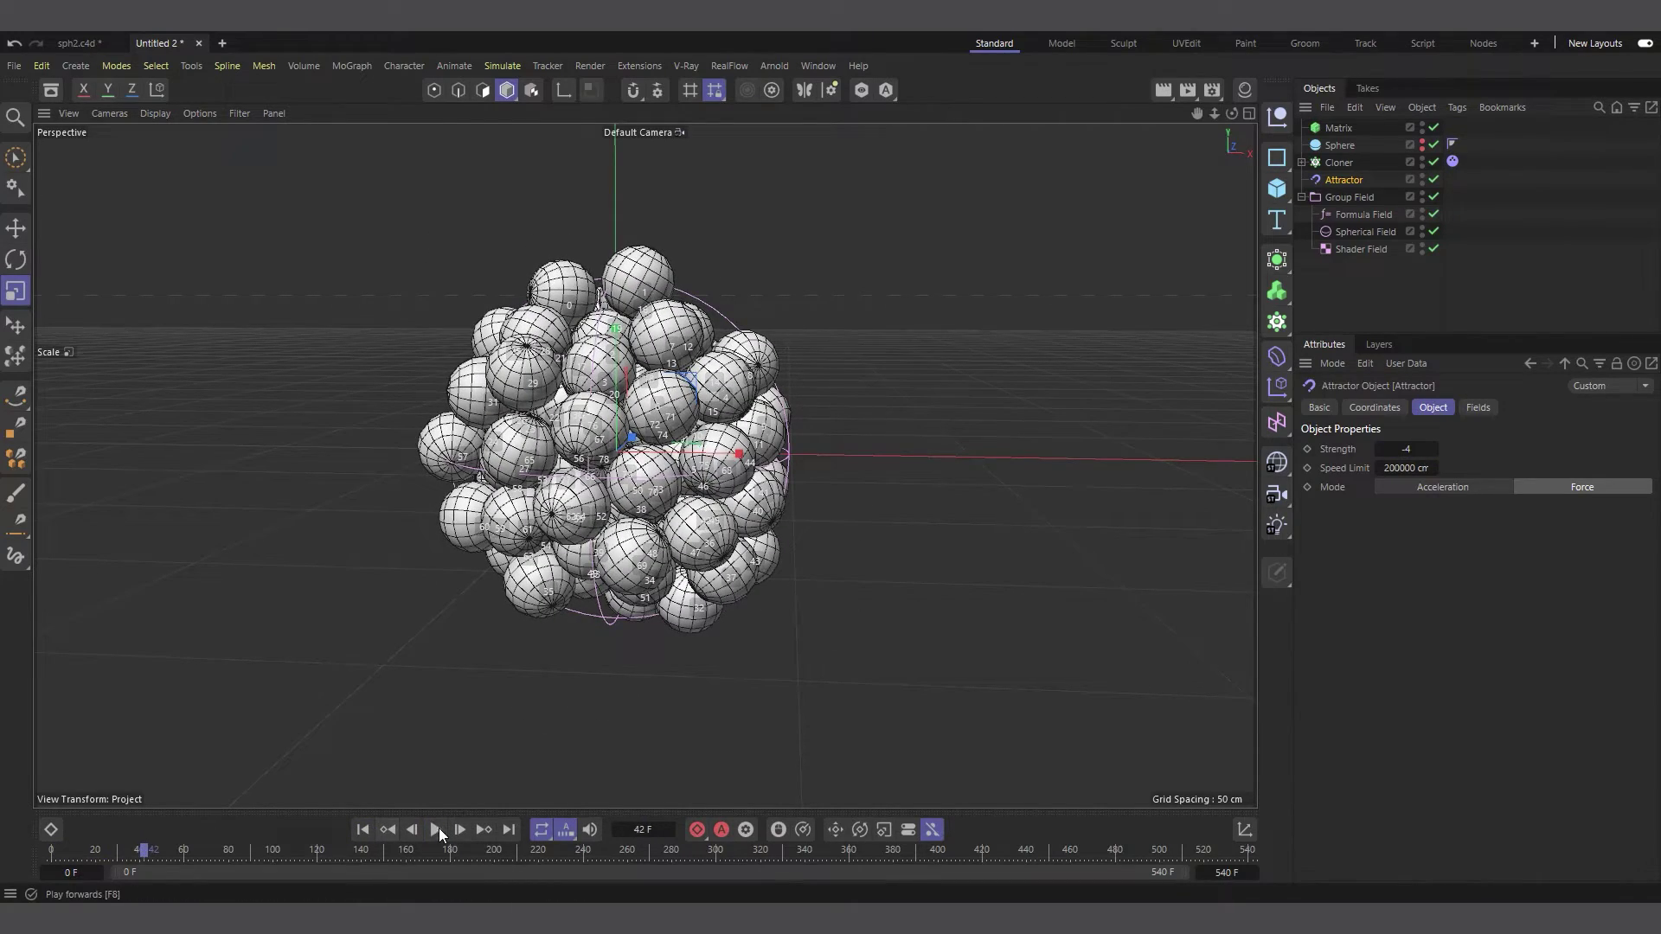
{"action": "left_click", "coordinate": [437, 830]}
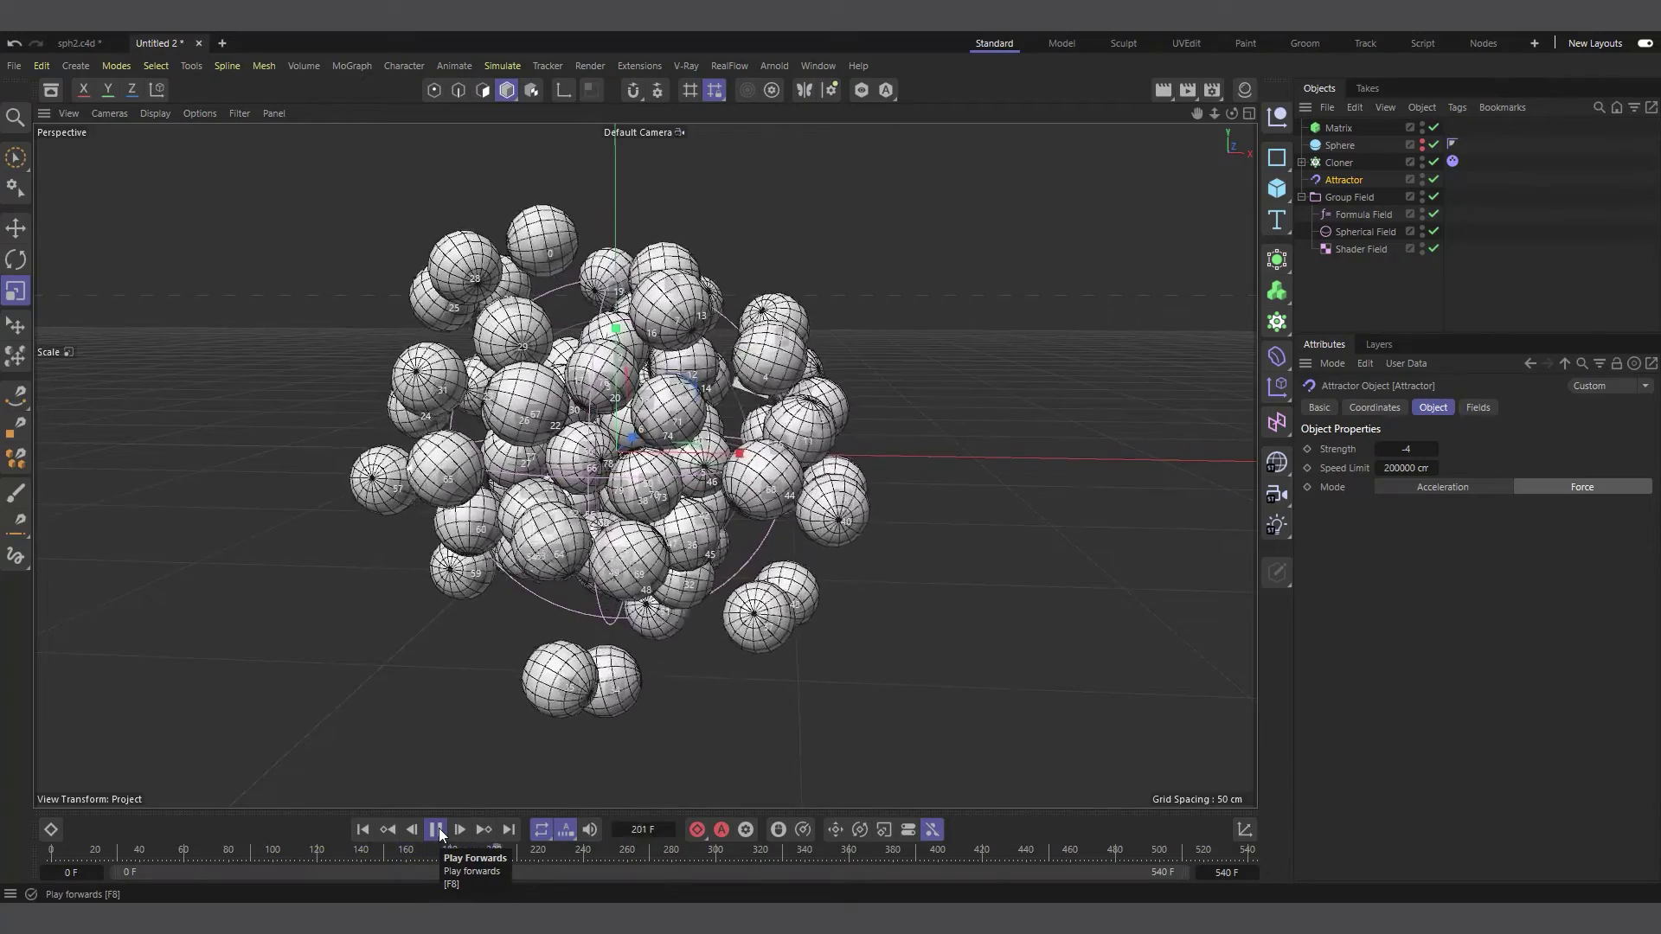
{"action": "left_click", "coordinate": [436, 831]}
{"action": "left_click", "coordinate": [363, 830]}
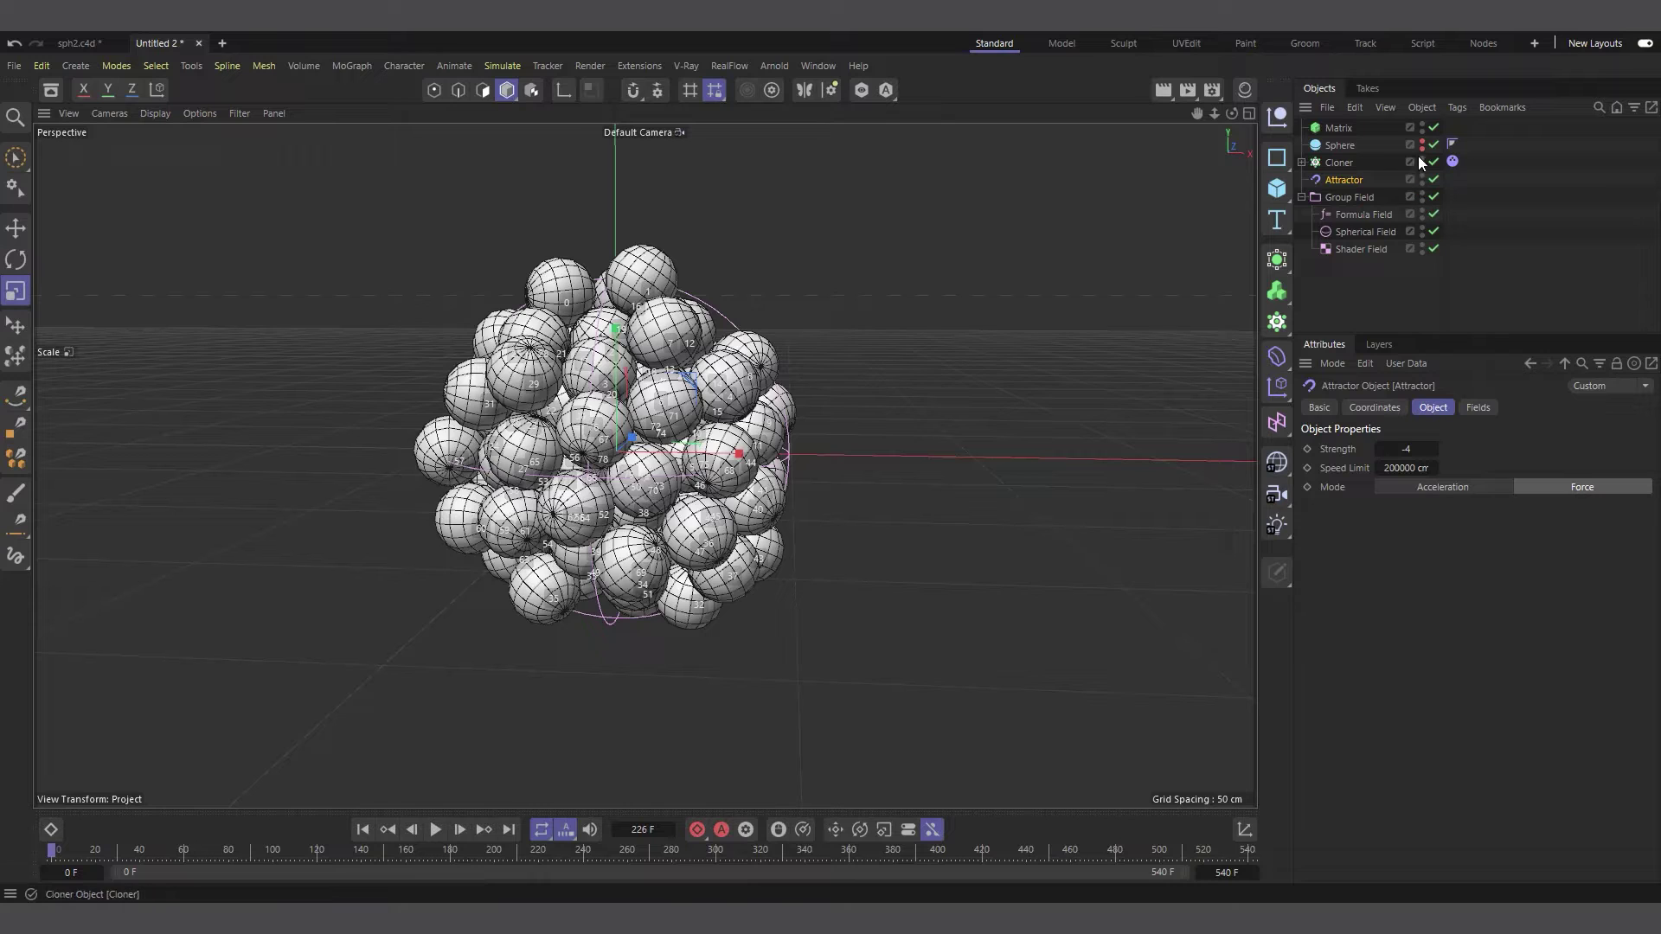
Hide the Matrix object and add a second Cloner to the scene.
{"action": "left_click", "coordinate": [1385, 128]}
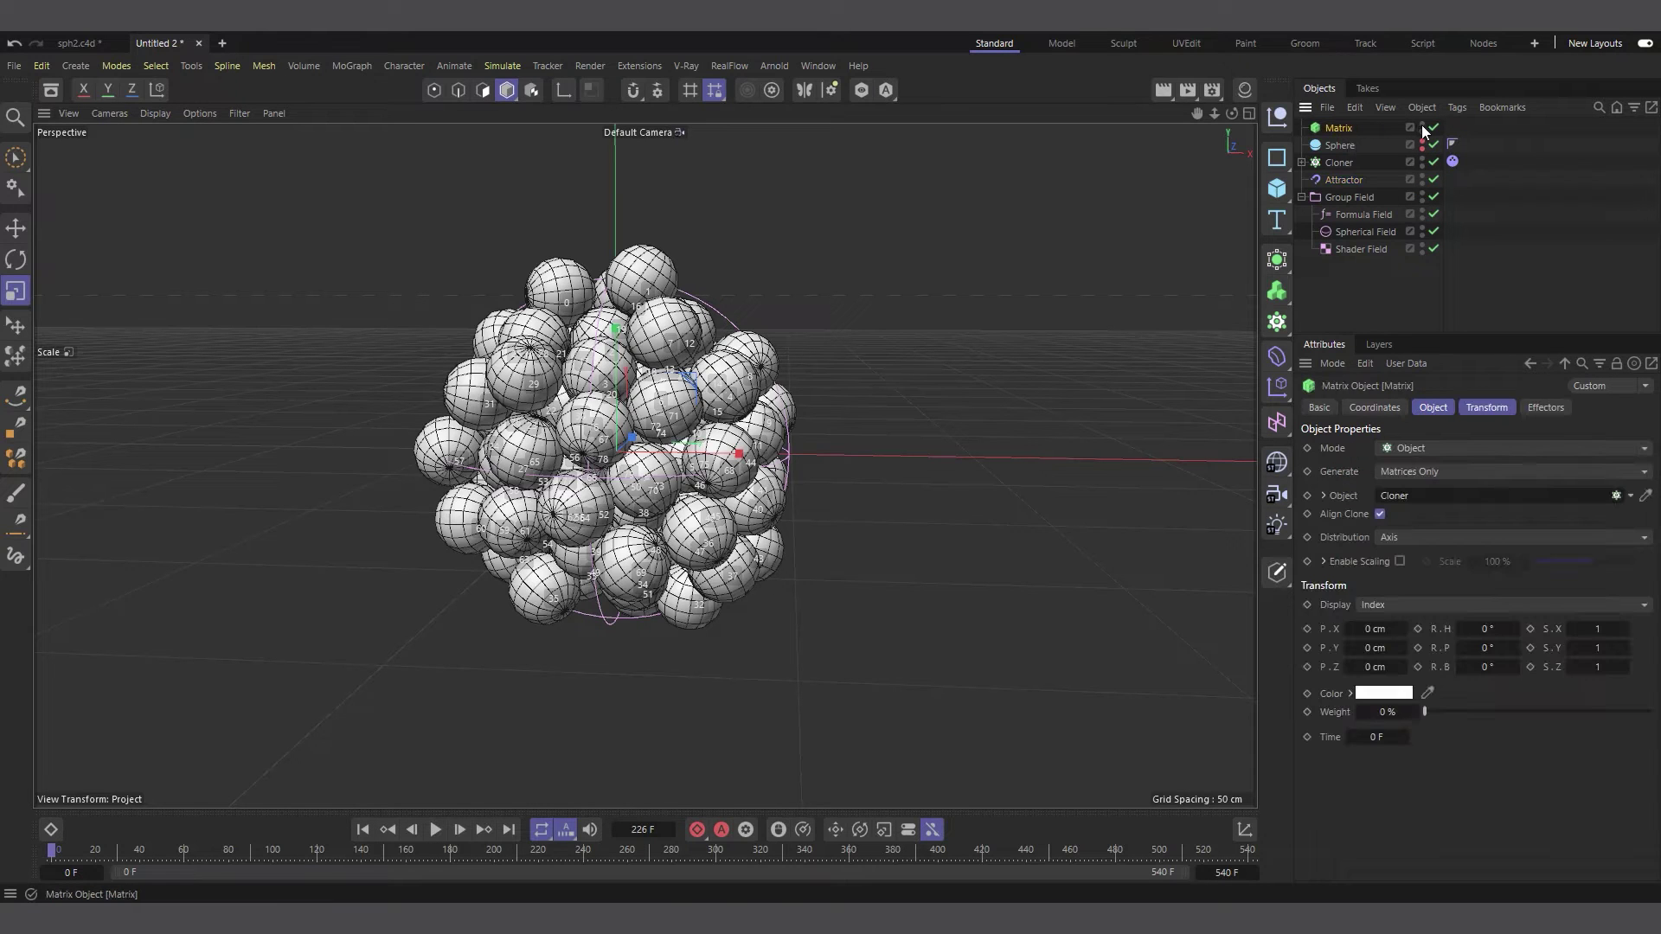
{"action": "left_click", "coordinate": [1424, 126]}
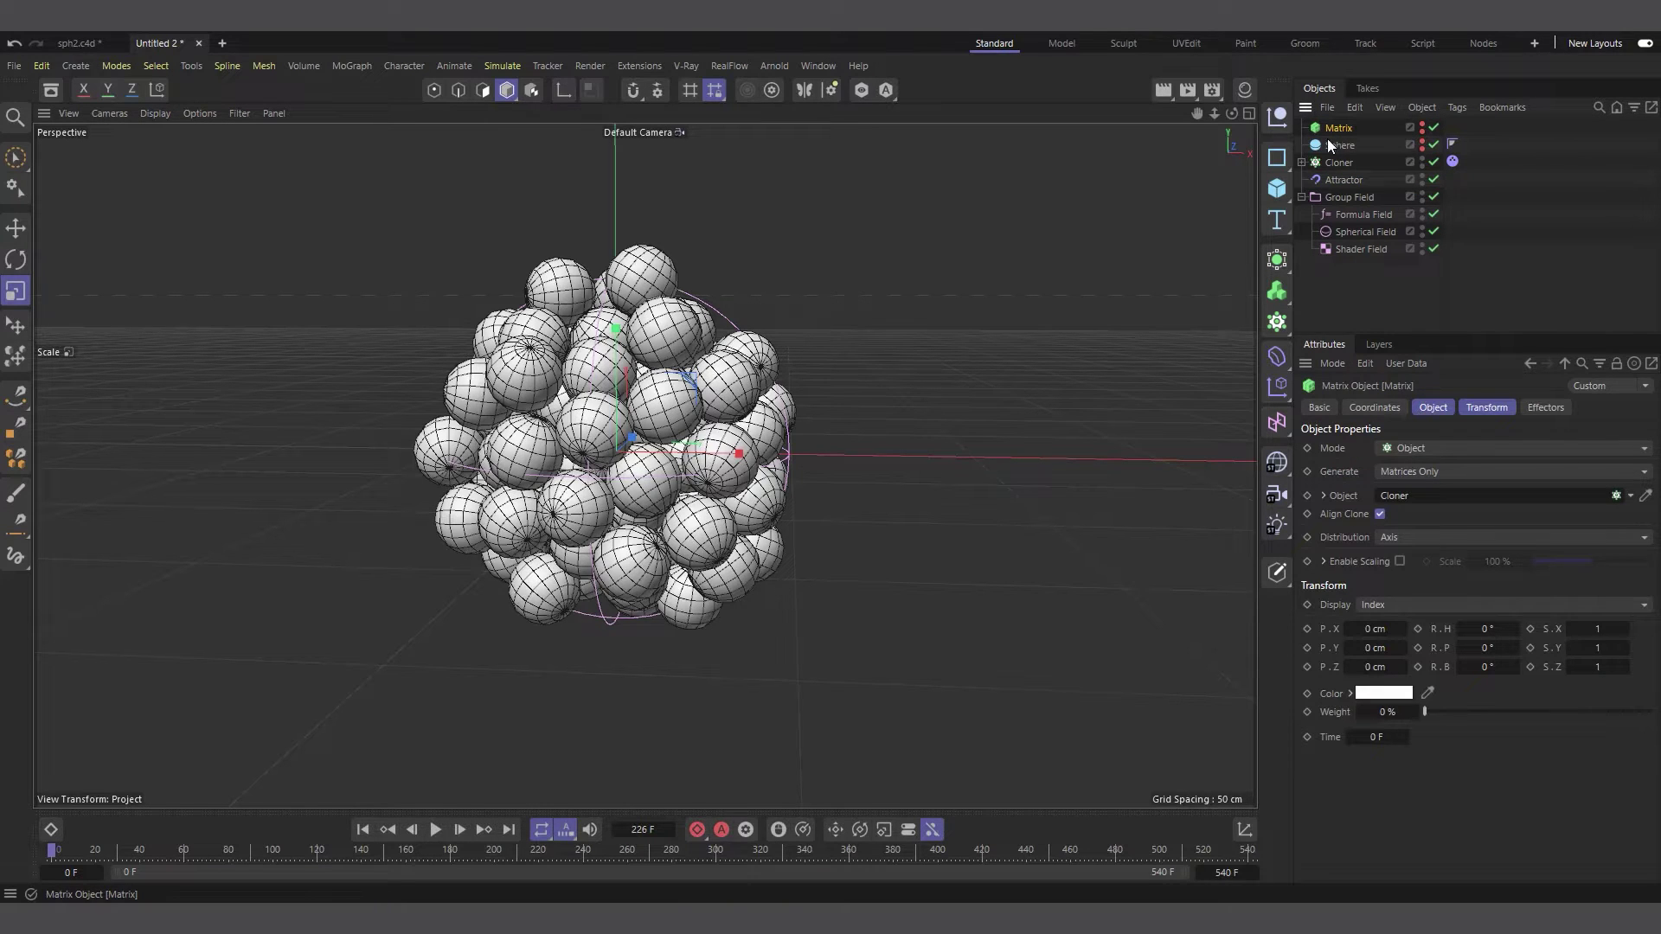
{"action": "left_click", "coordinate": [1277, 322]}
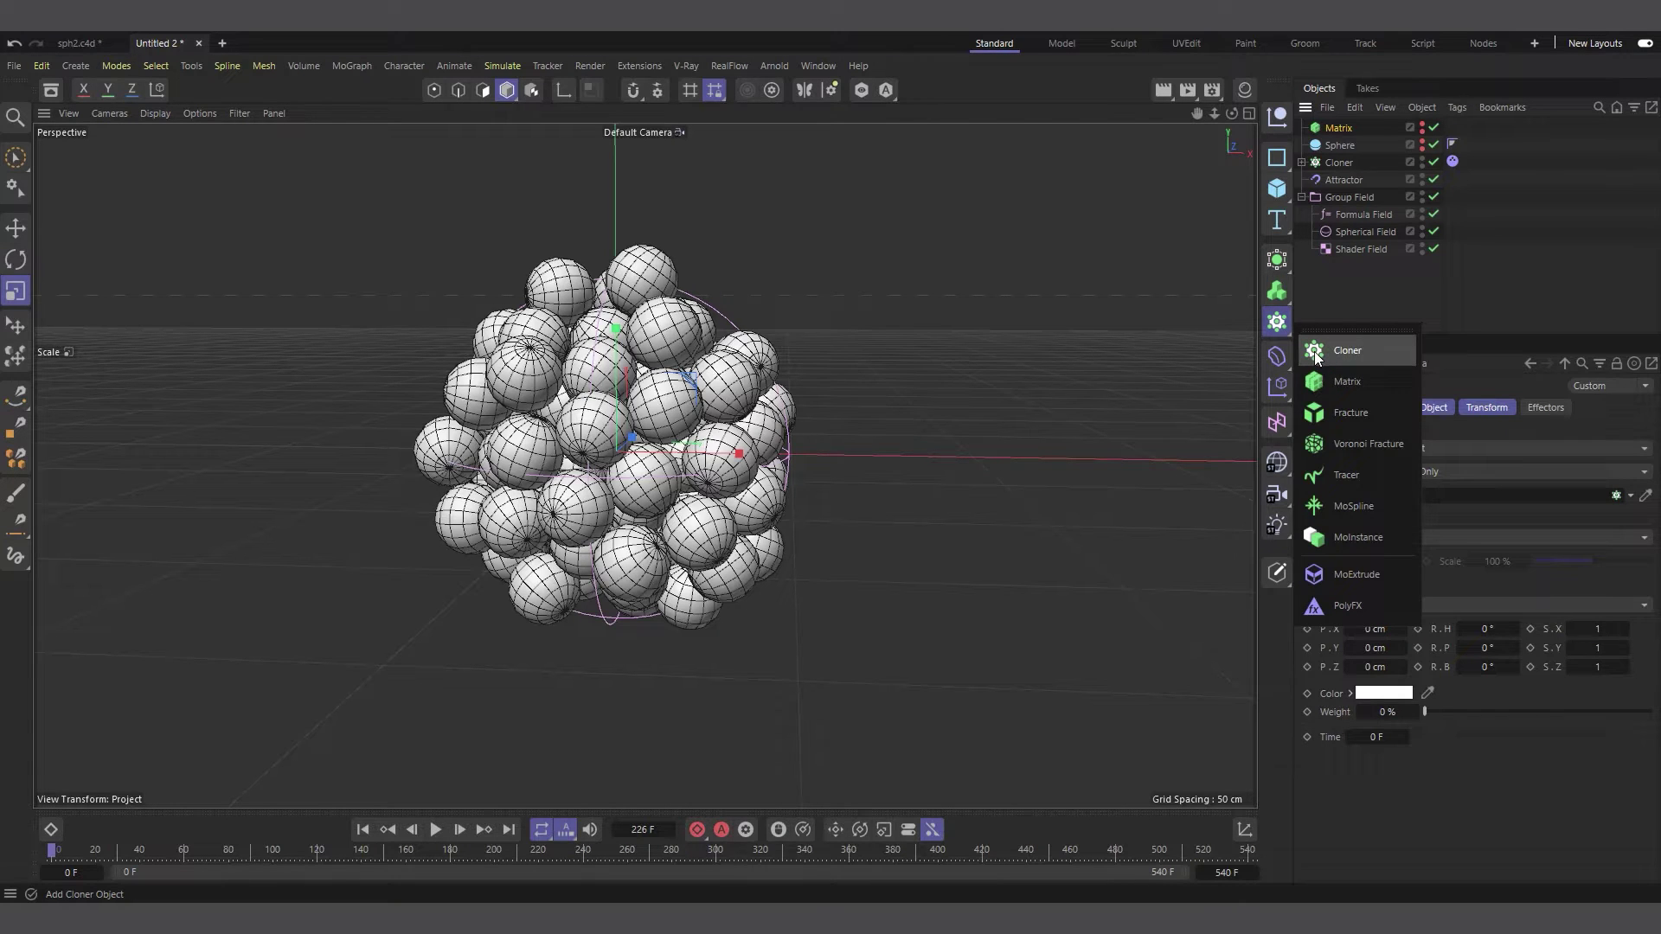
{"action": "left_click", "coordinate": [1316, 351]}
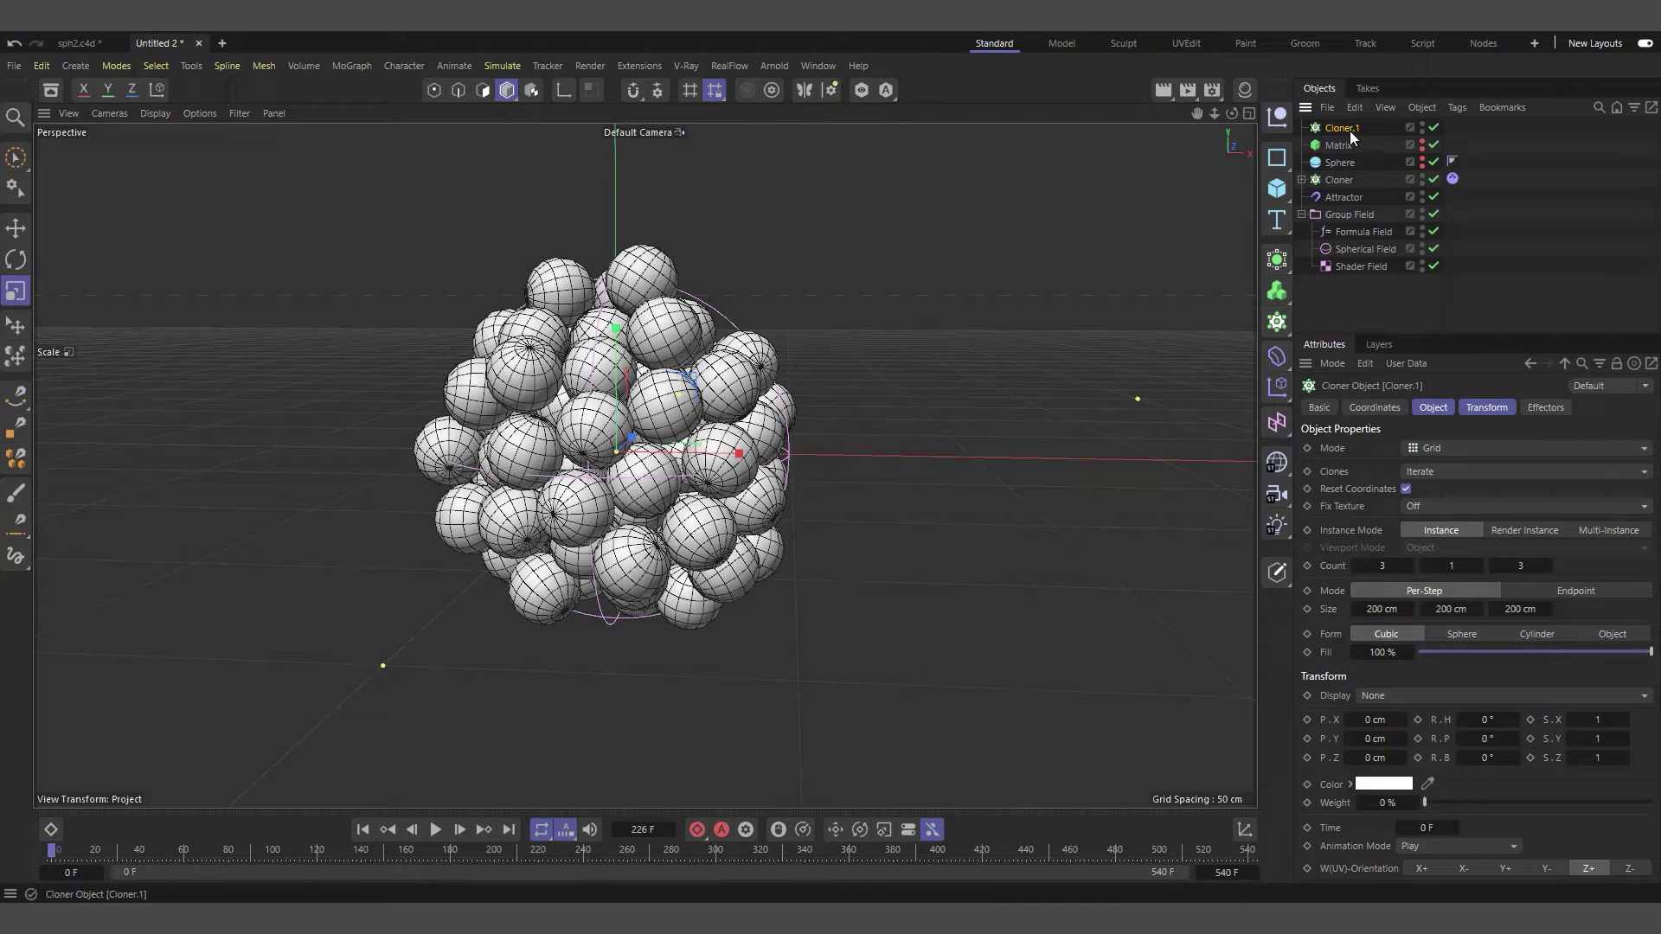
Rename the original Cloner as Sim Cloner and the newly added one as Inherit Cloner.1.
{"action": "double_click", "coordinate": [1341, 180]}
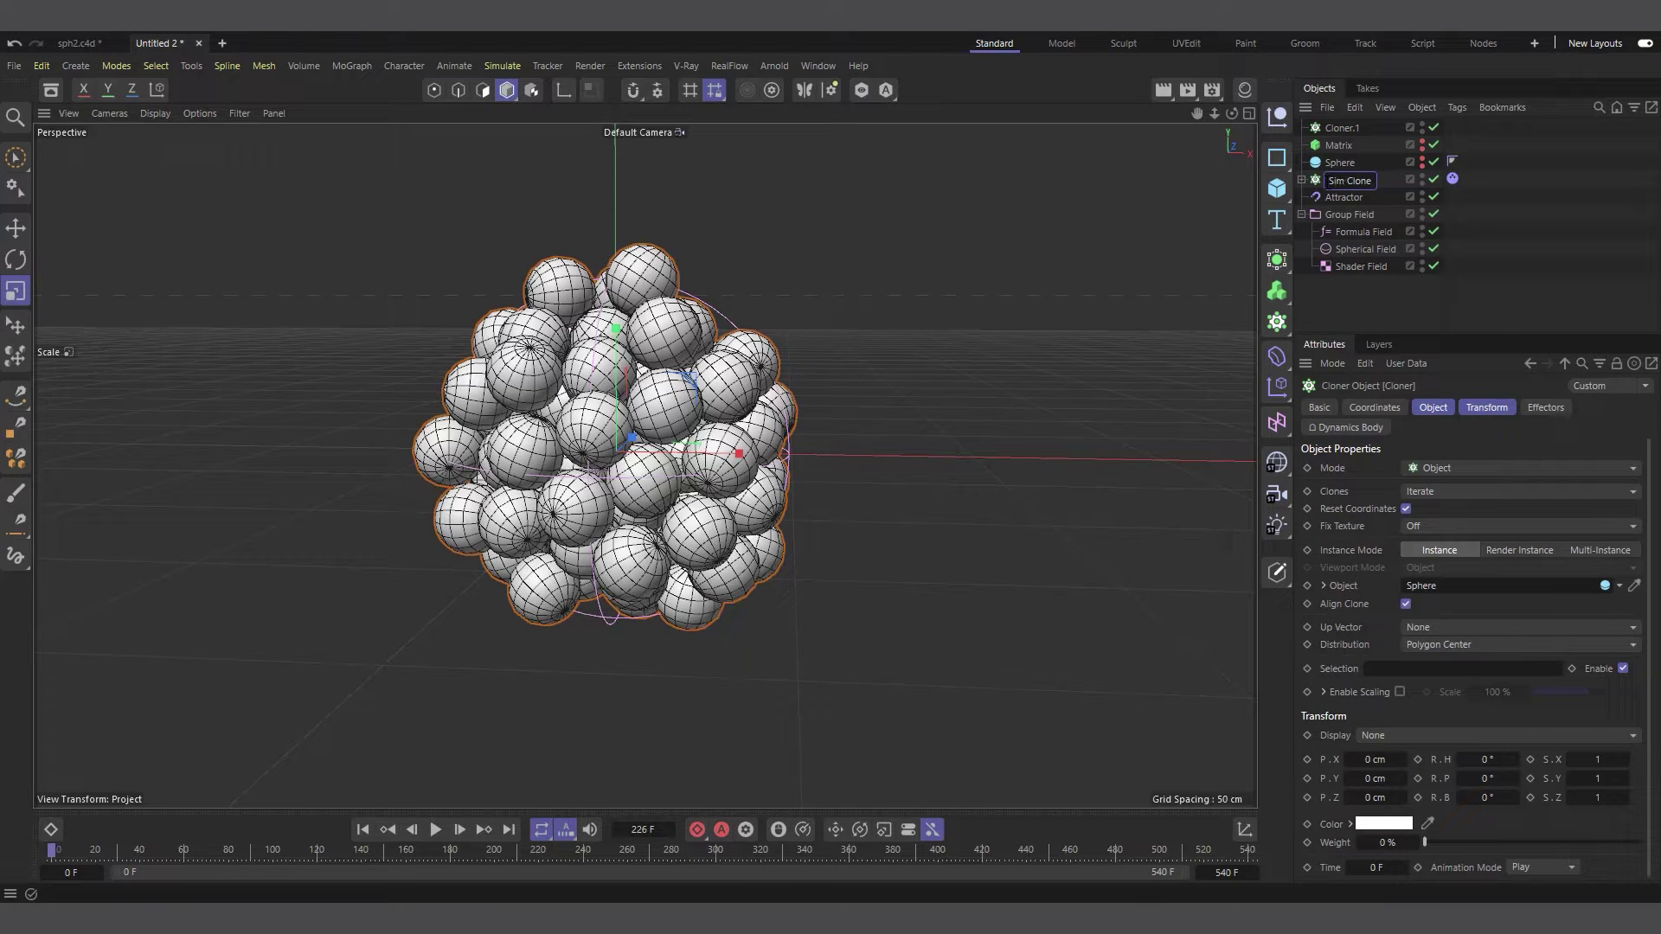
{"action": "double_click", "coordinate": [1343, 129]}
{"action": "left_click", "coordinate": [1330, 129]}
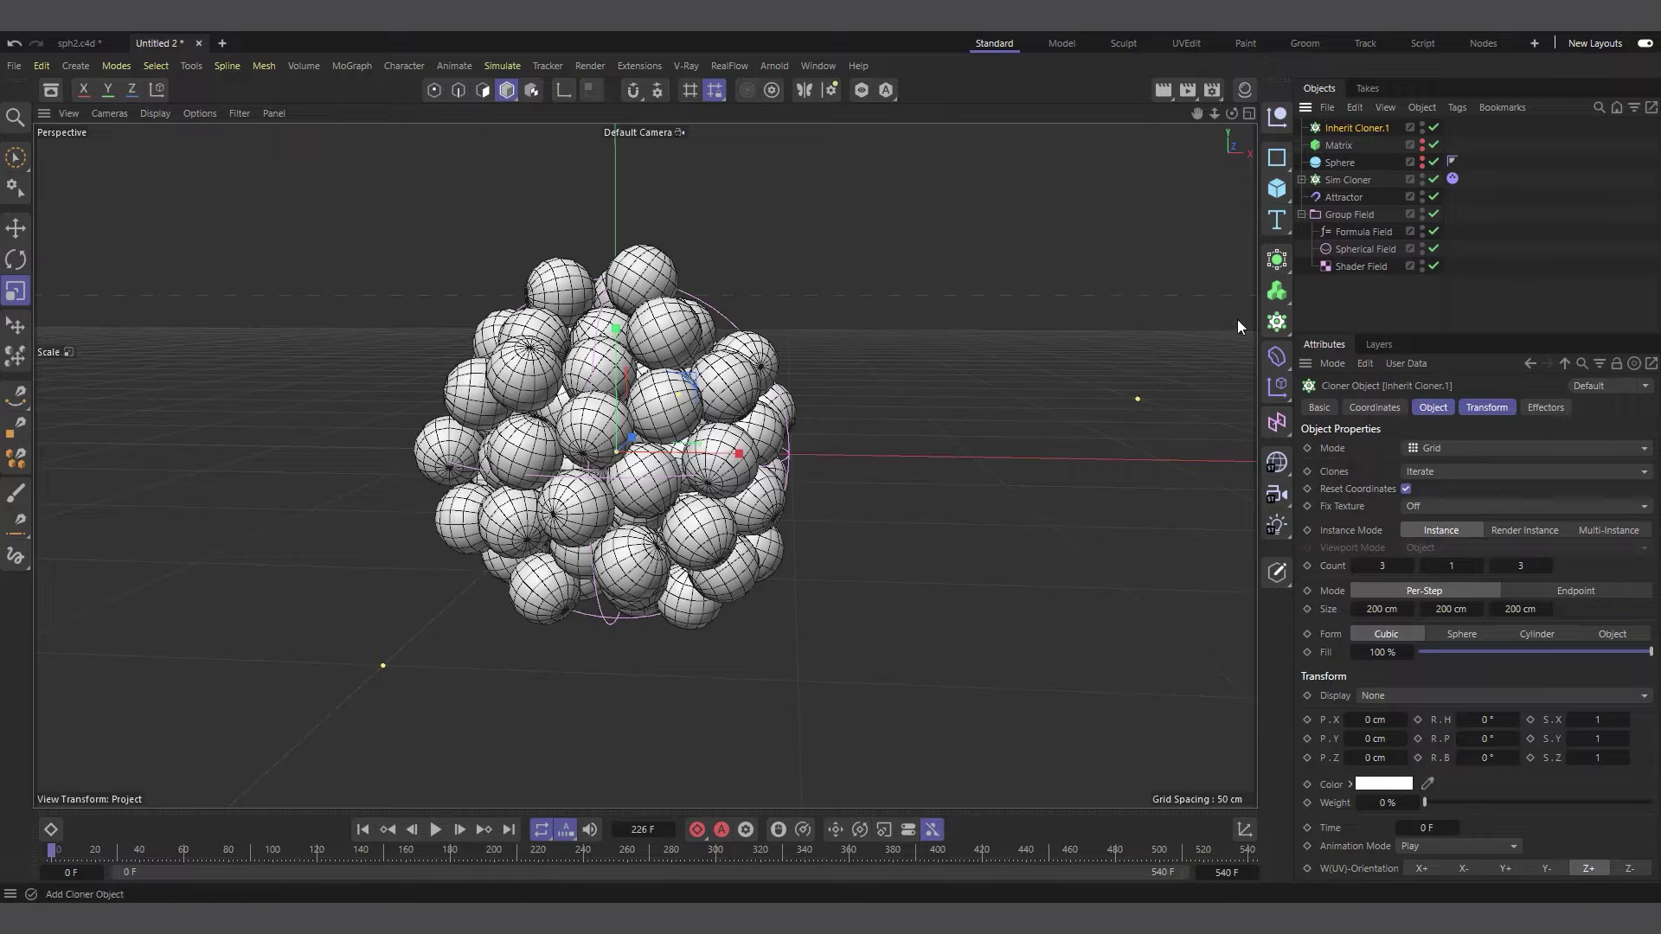
Set Inherit Cloner.1 to Object mode with Sim Cloner as its source object and Axis as the distribution.
{"action": "left_click", "coordinate": [1337, 145]}
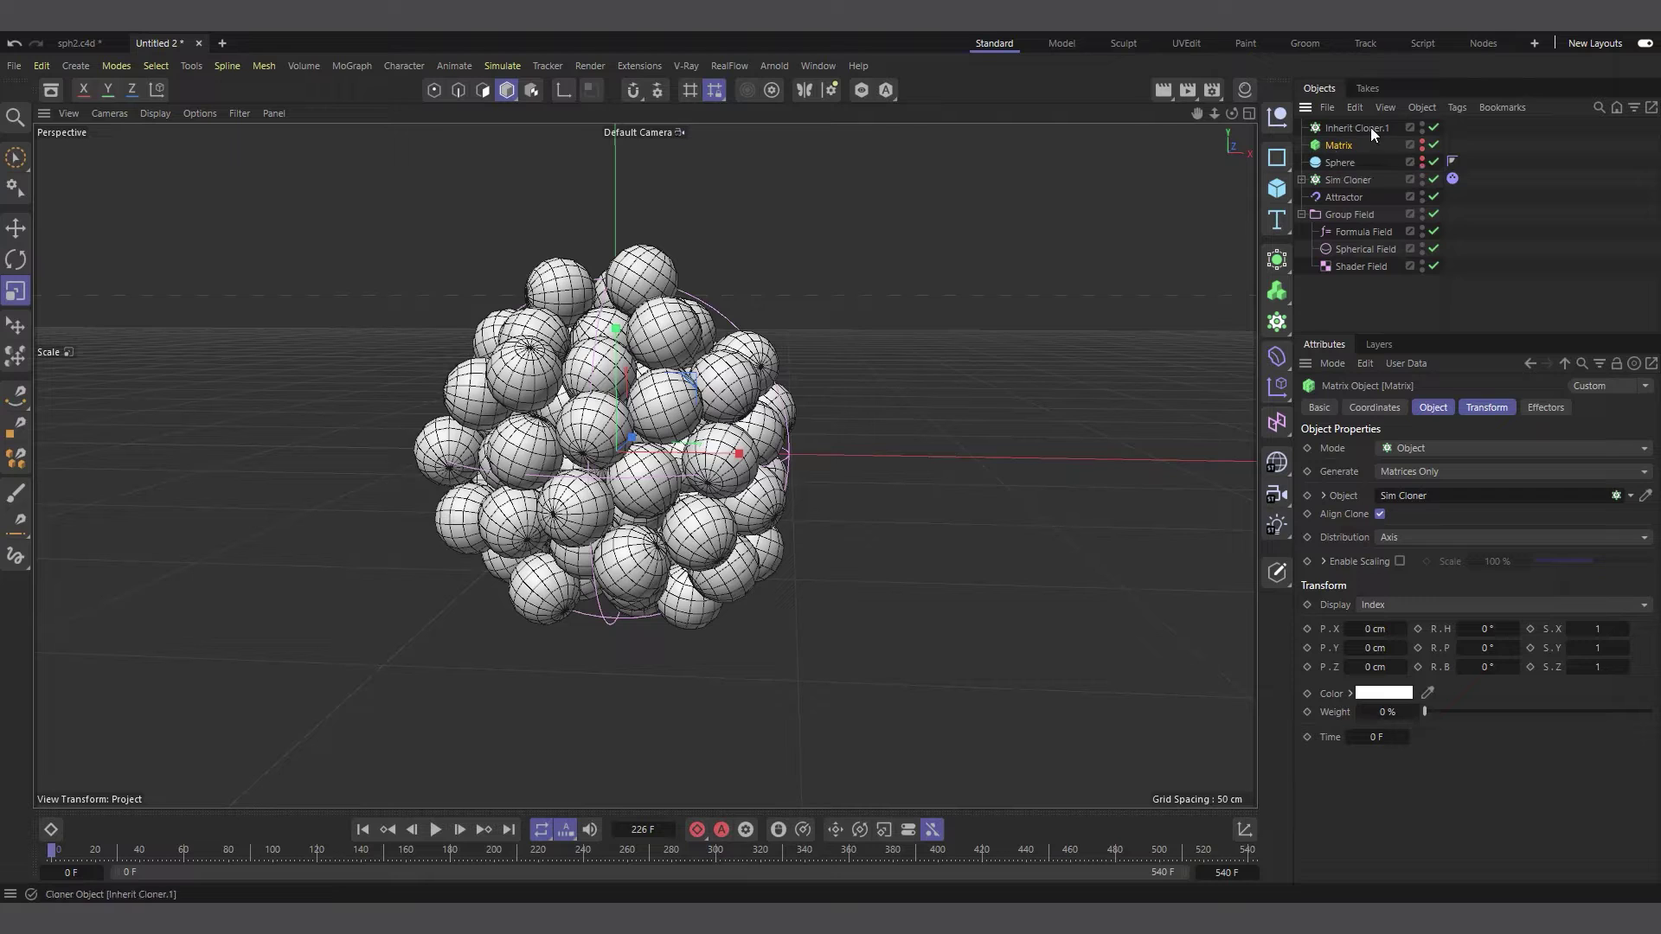
{"action": "left_click", "coordinate": [1357, 127]}
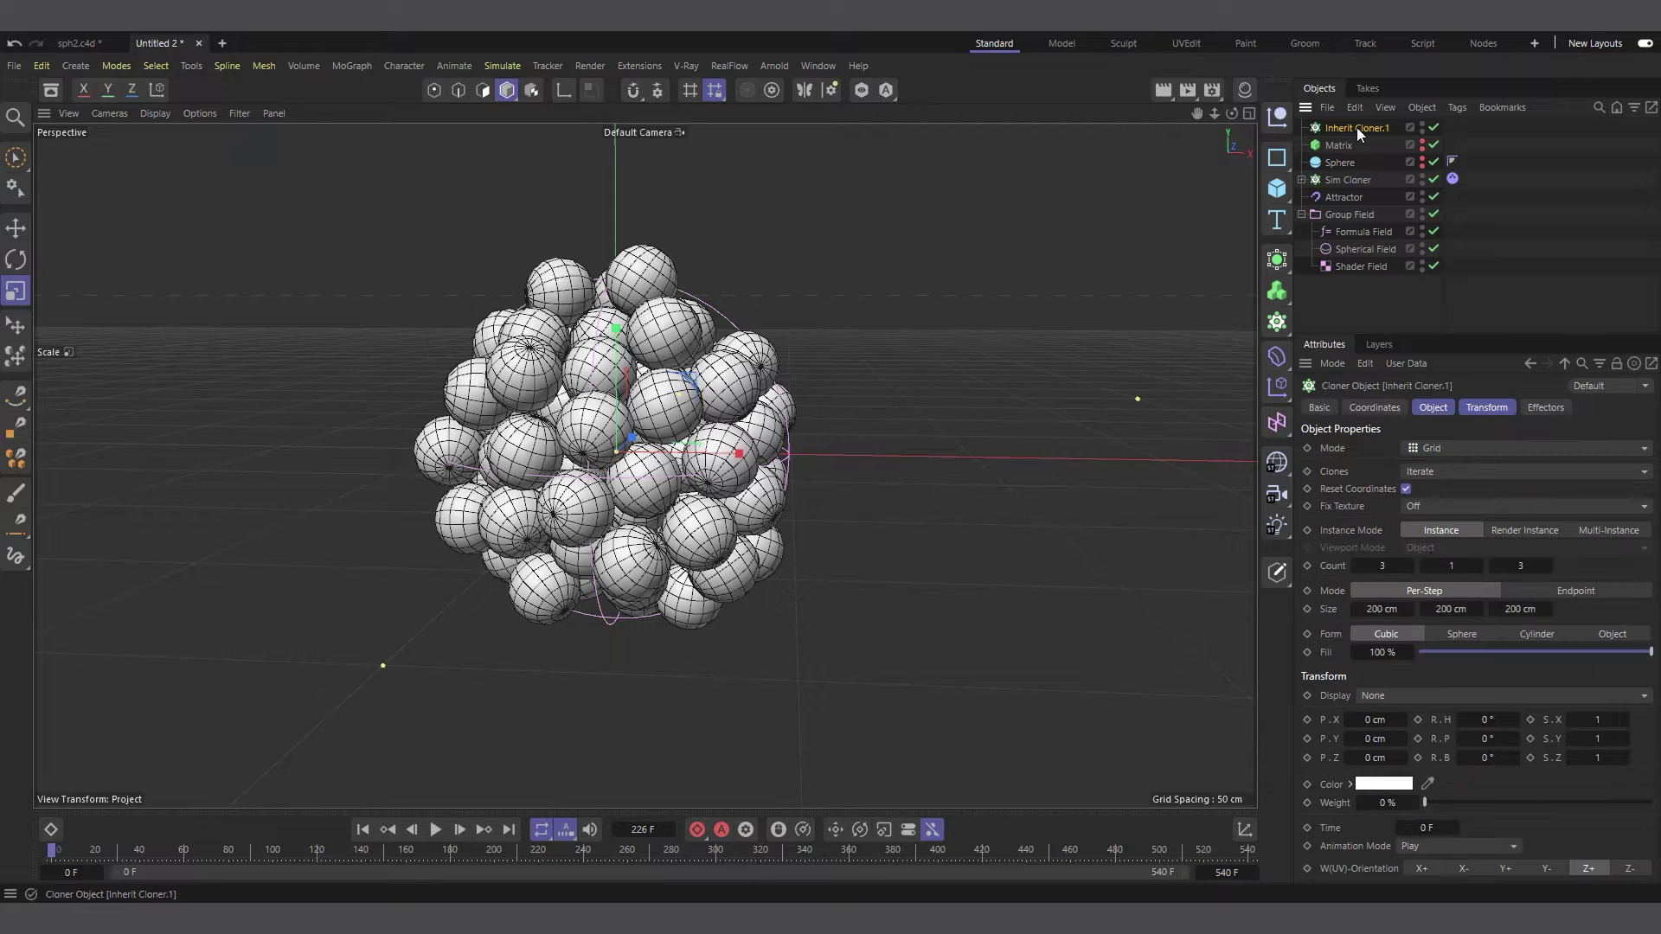
{"action": "left_click", "coordinate": [1439, 448]}
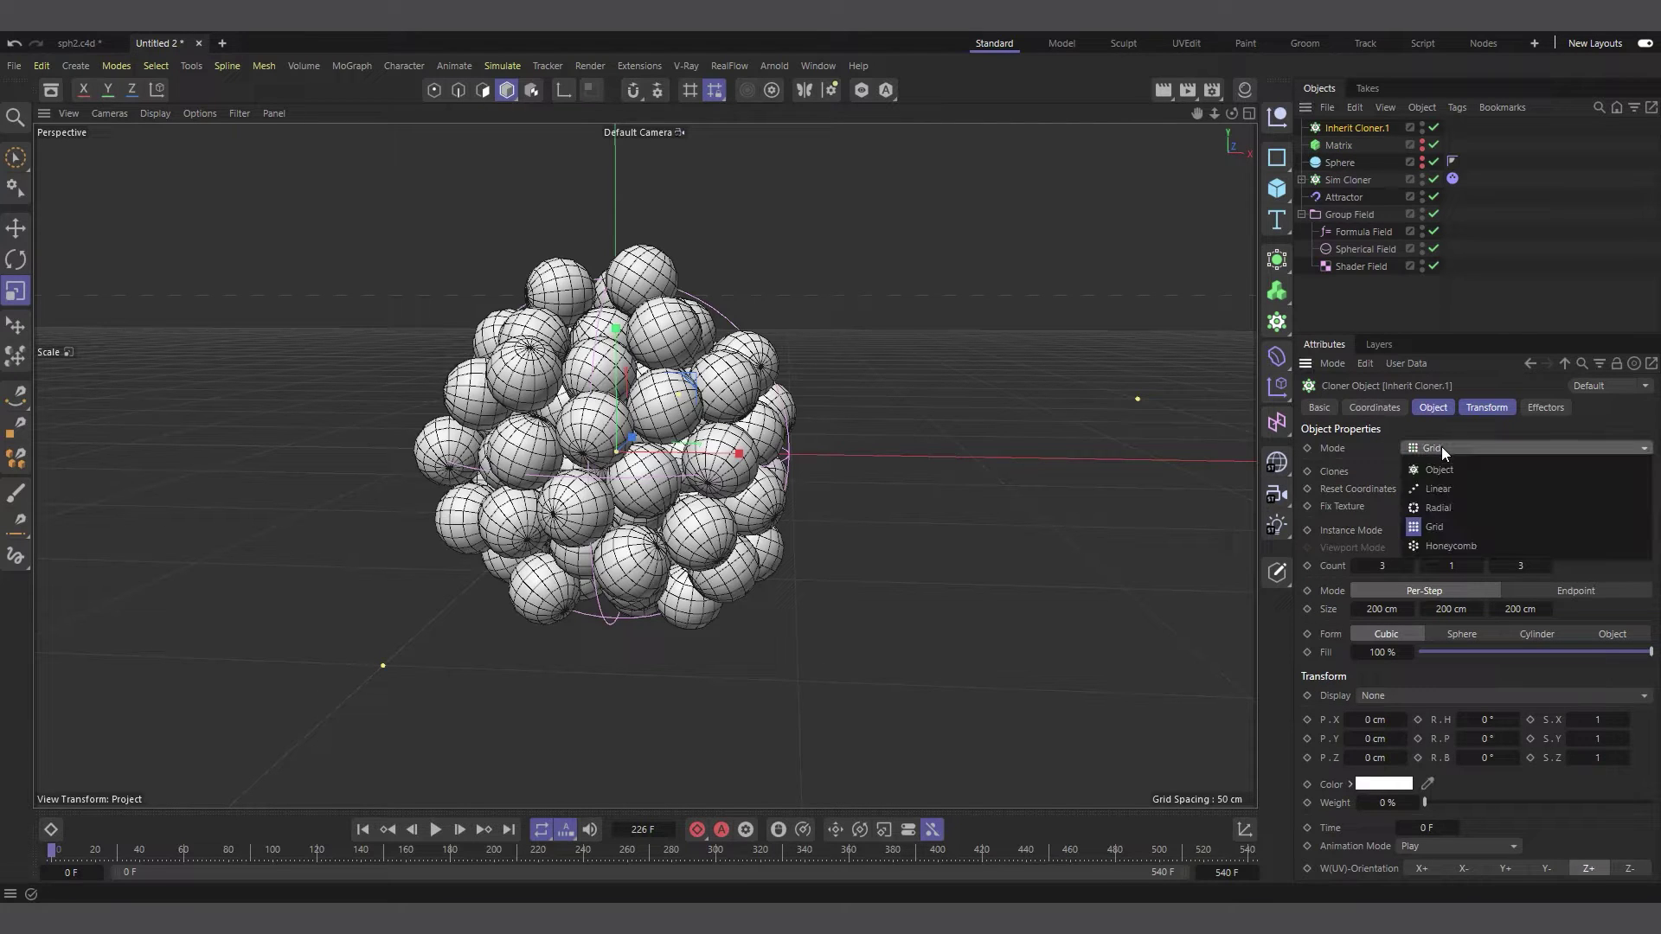
{"action": "left_click", "coordinate": [1440, 469]}
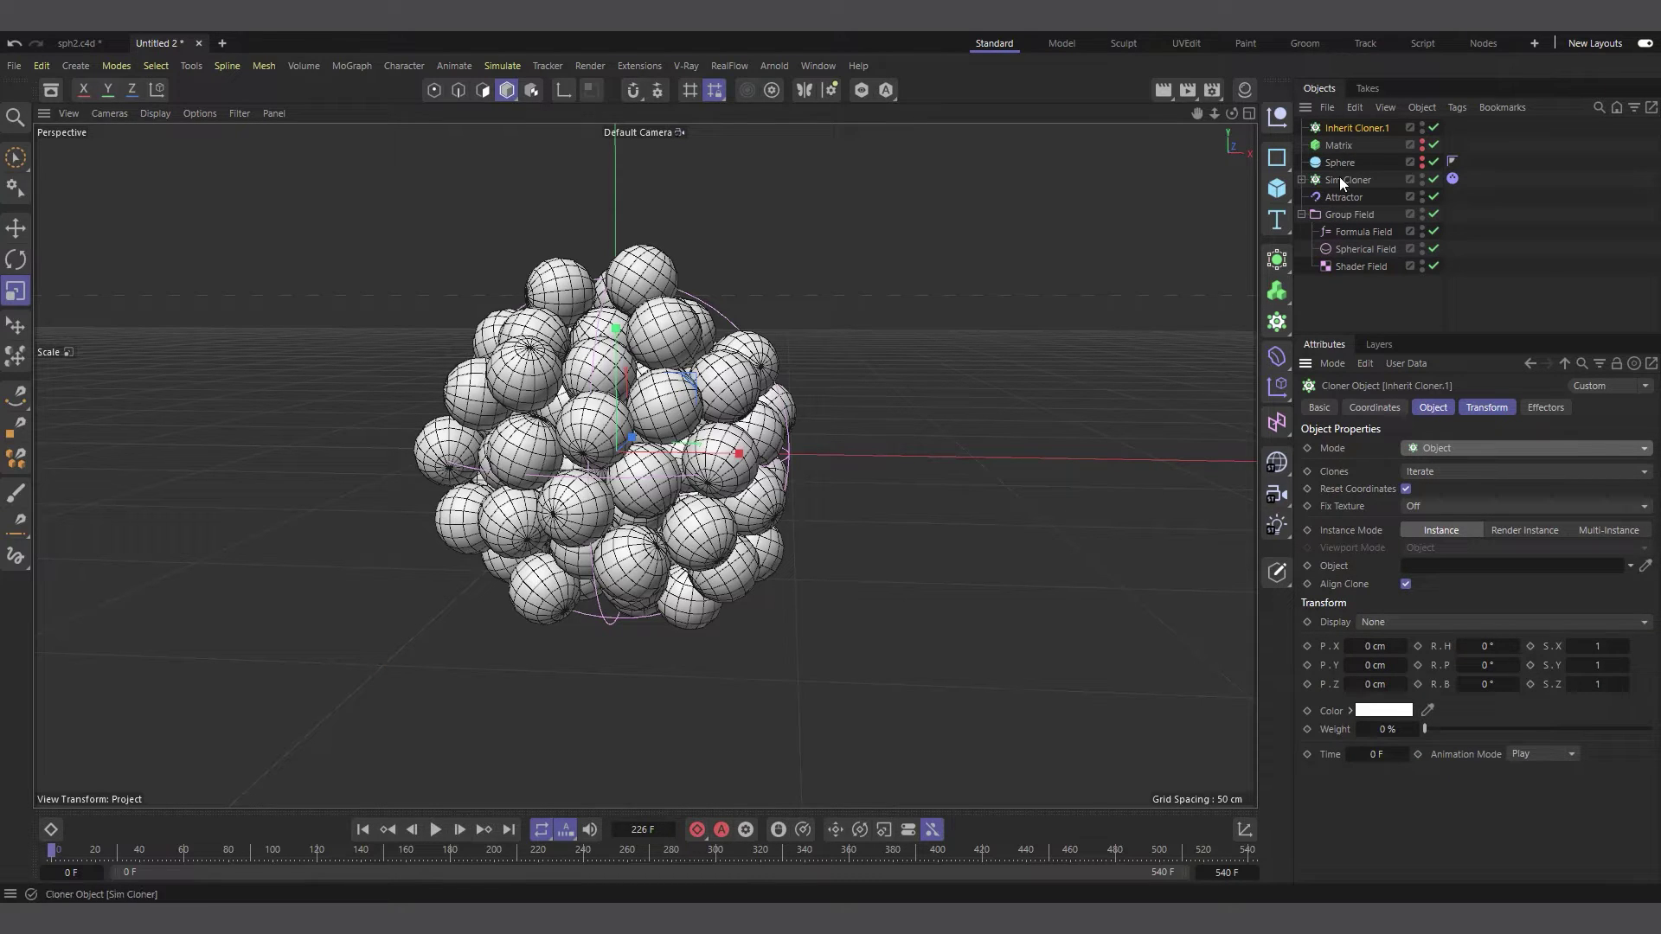
{"action": "left_click_drag", "start_coordinate": [1340, 180], "coordinate": [1449, 564]}
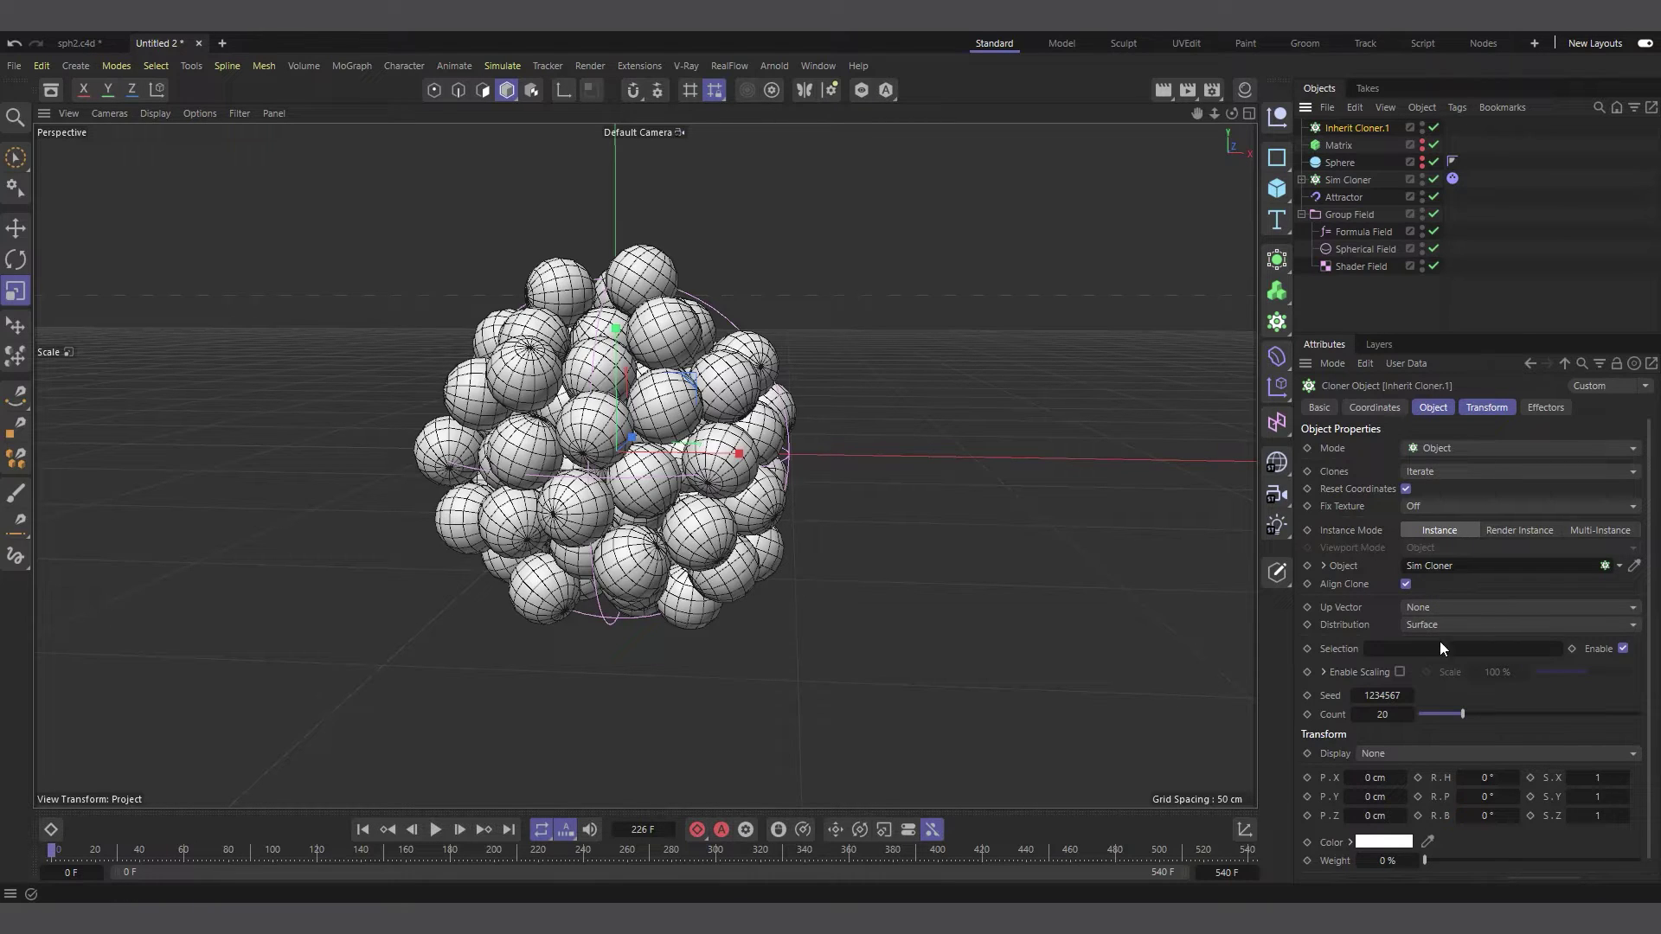
{"action": "left_click", "coordinate": [1429, 624]}
{"action": "left_click", "coordinate": [1445, 735]}
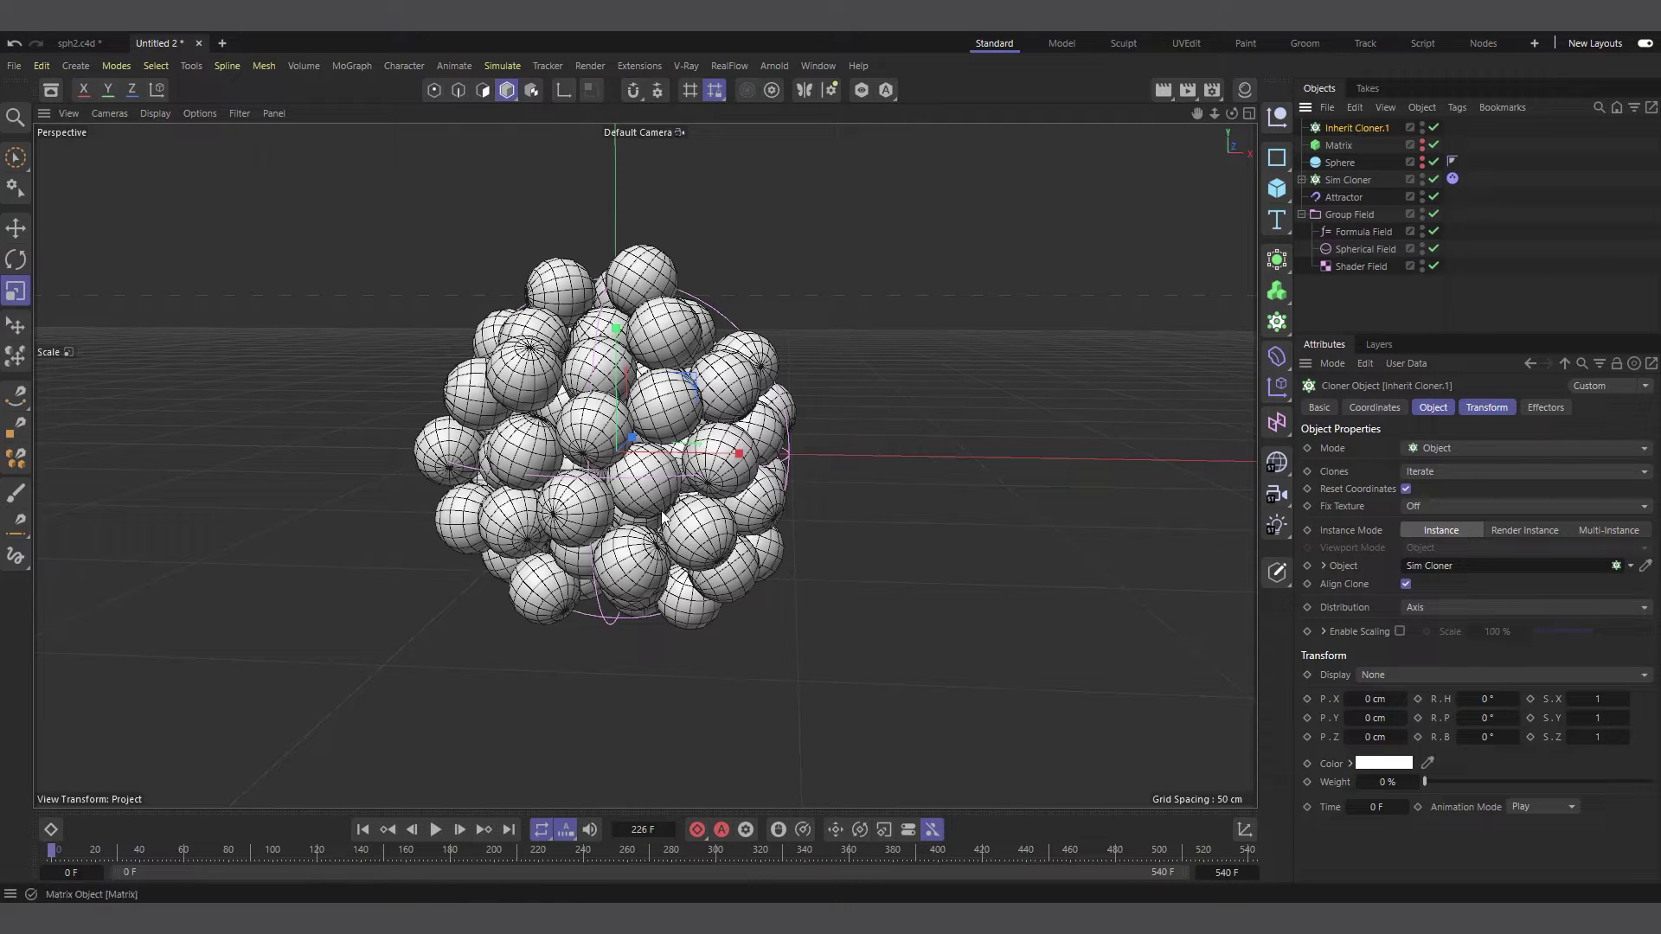
Add a sphere with a 10 cm radius and nest it under Inherit Cloner.1.
{"action": "left_click_drag", "start_coordinate": [1276, 196], "coordinate": [1464, 283]}
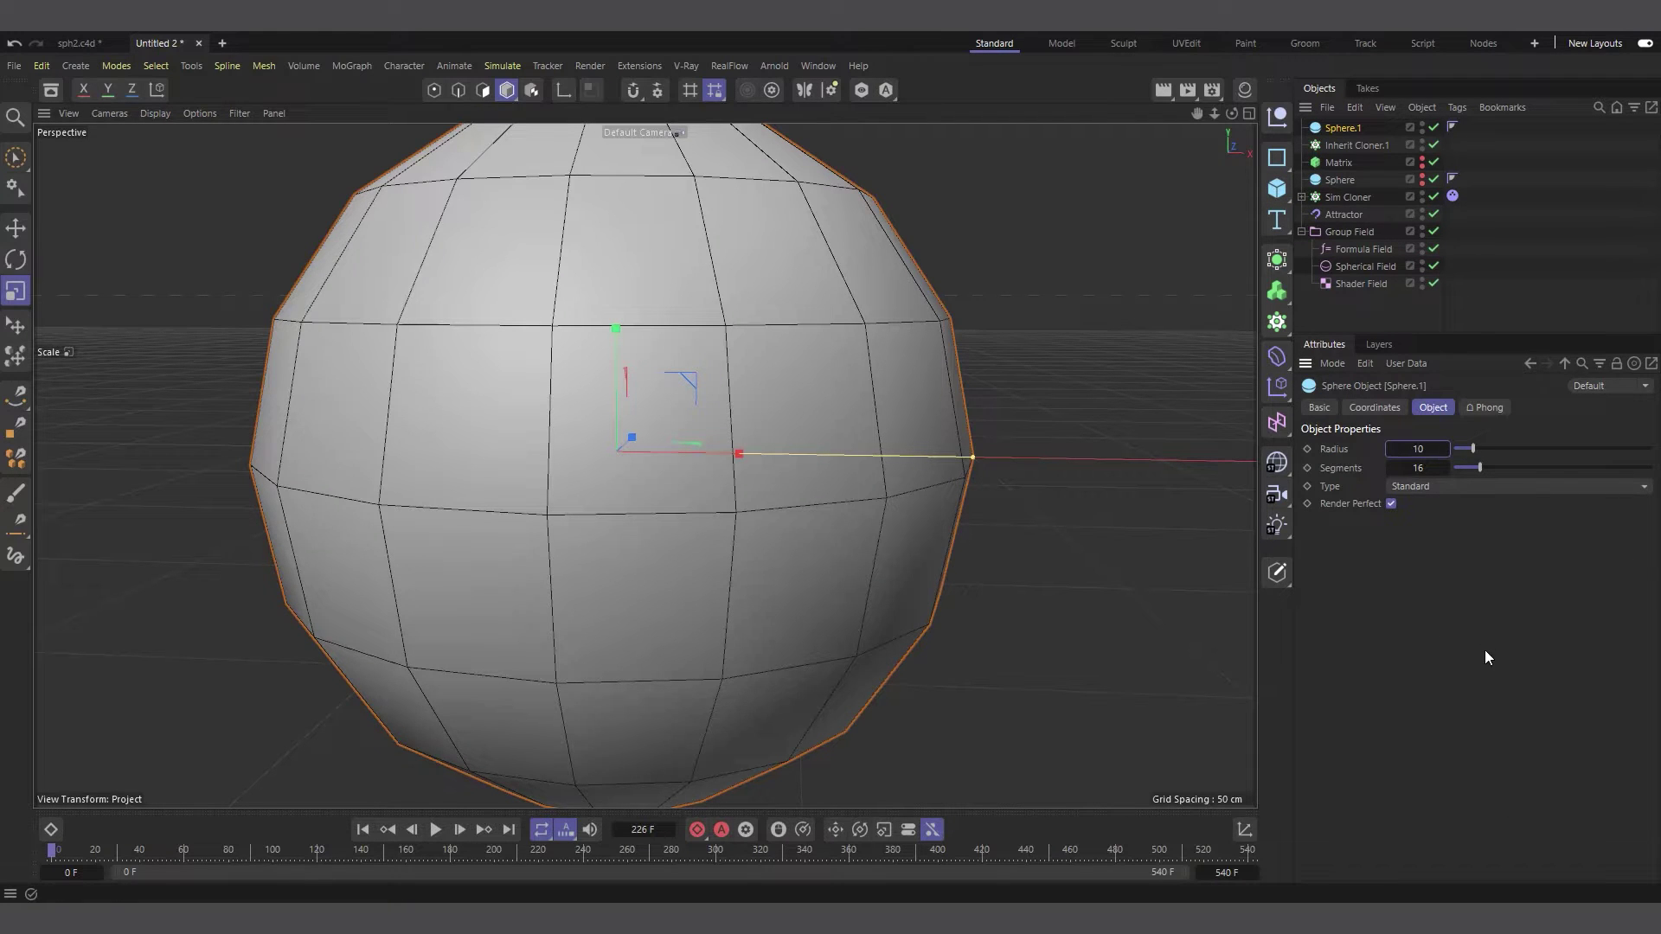
{"action": "key", "text": "Return"}
{"action": "left_click_drag", "start_coordinate": [1341, 136], "coordinate": [1372, 145]}
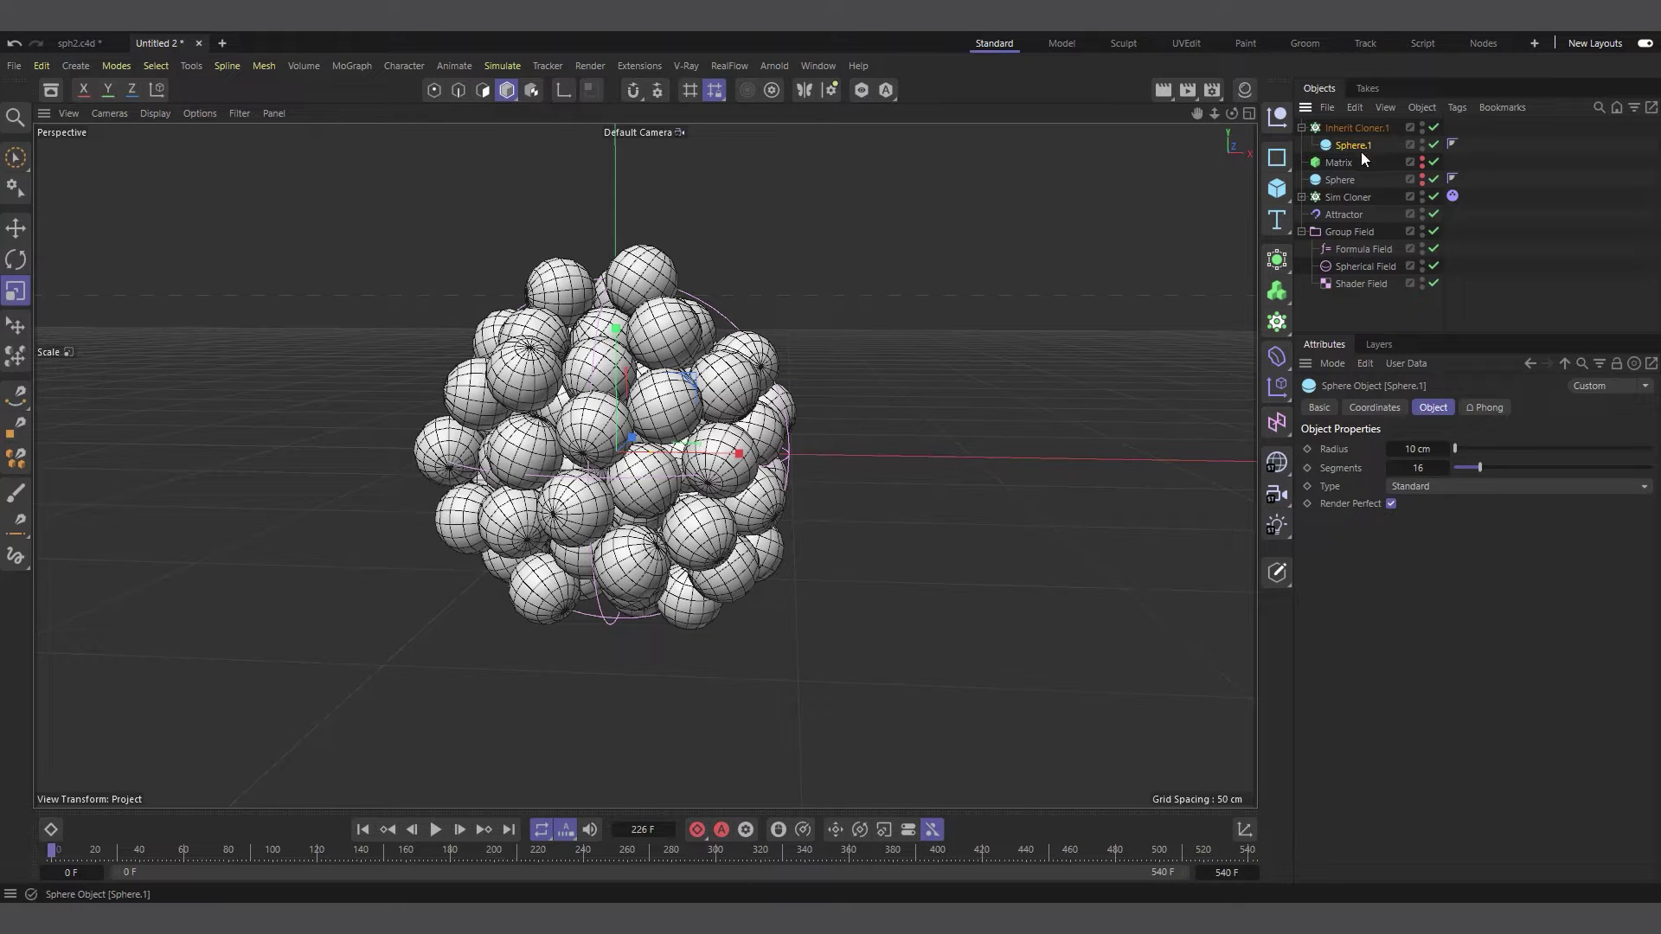
{"action": "left_click", "coordinate": [1346, 129]}
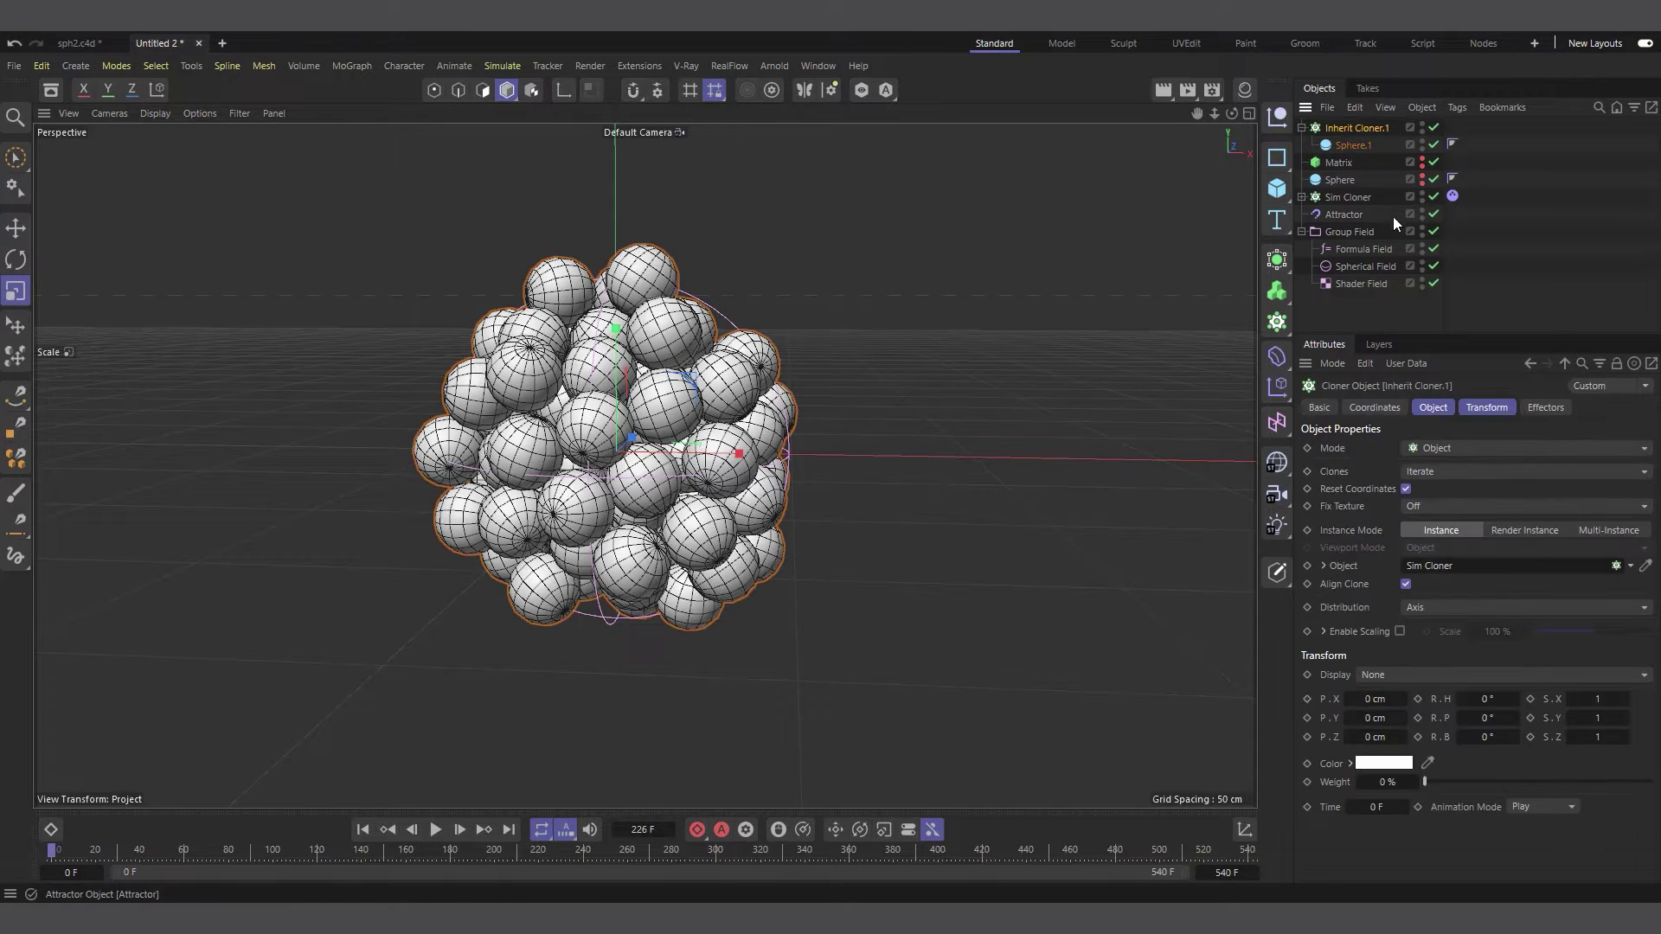
Hide the Sim Cloner, play the Inherit Cloner.1 animation up to frame 88, and return to the first frame.
{"action": "left_click", "coordinate": [1348, 197]}
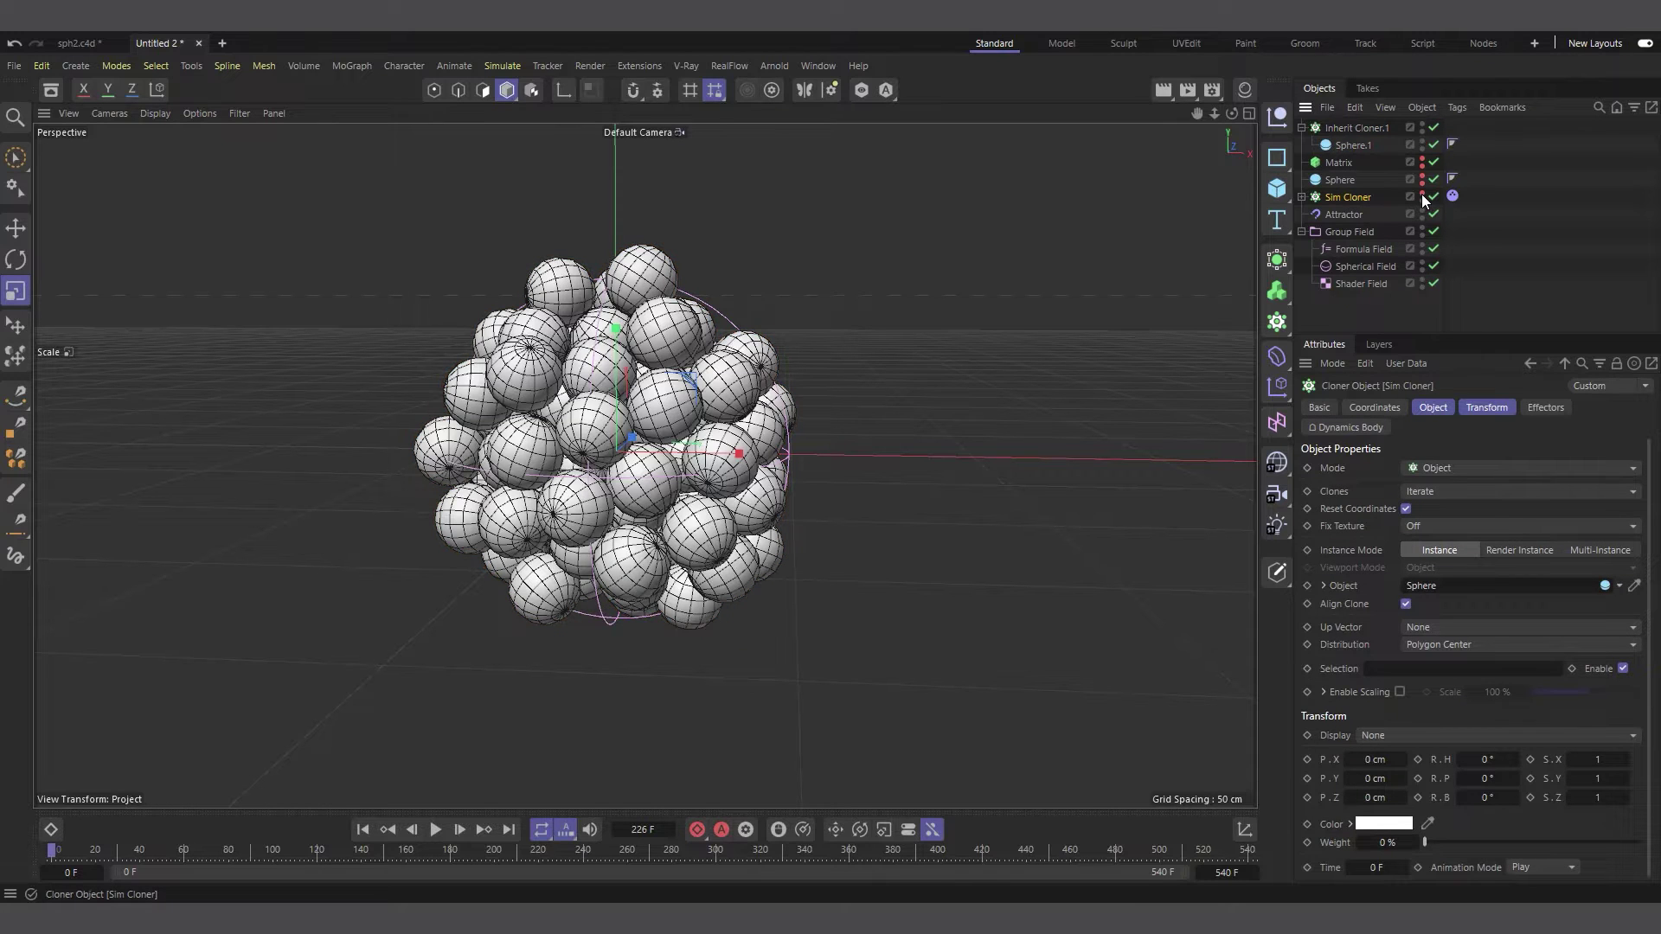
{"action": "left_click", "coordinate": [1358, 129]}
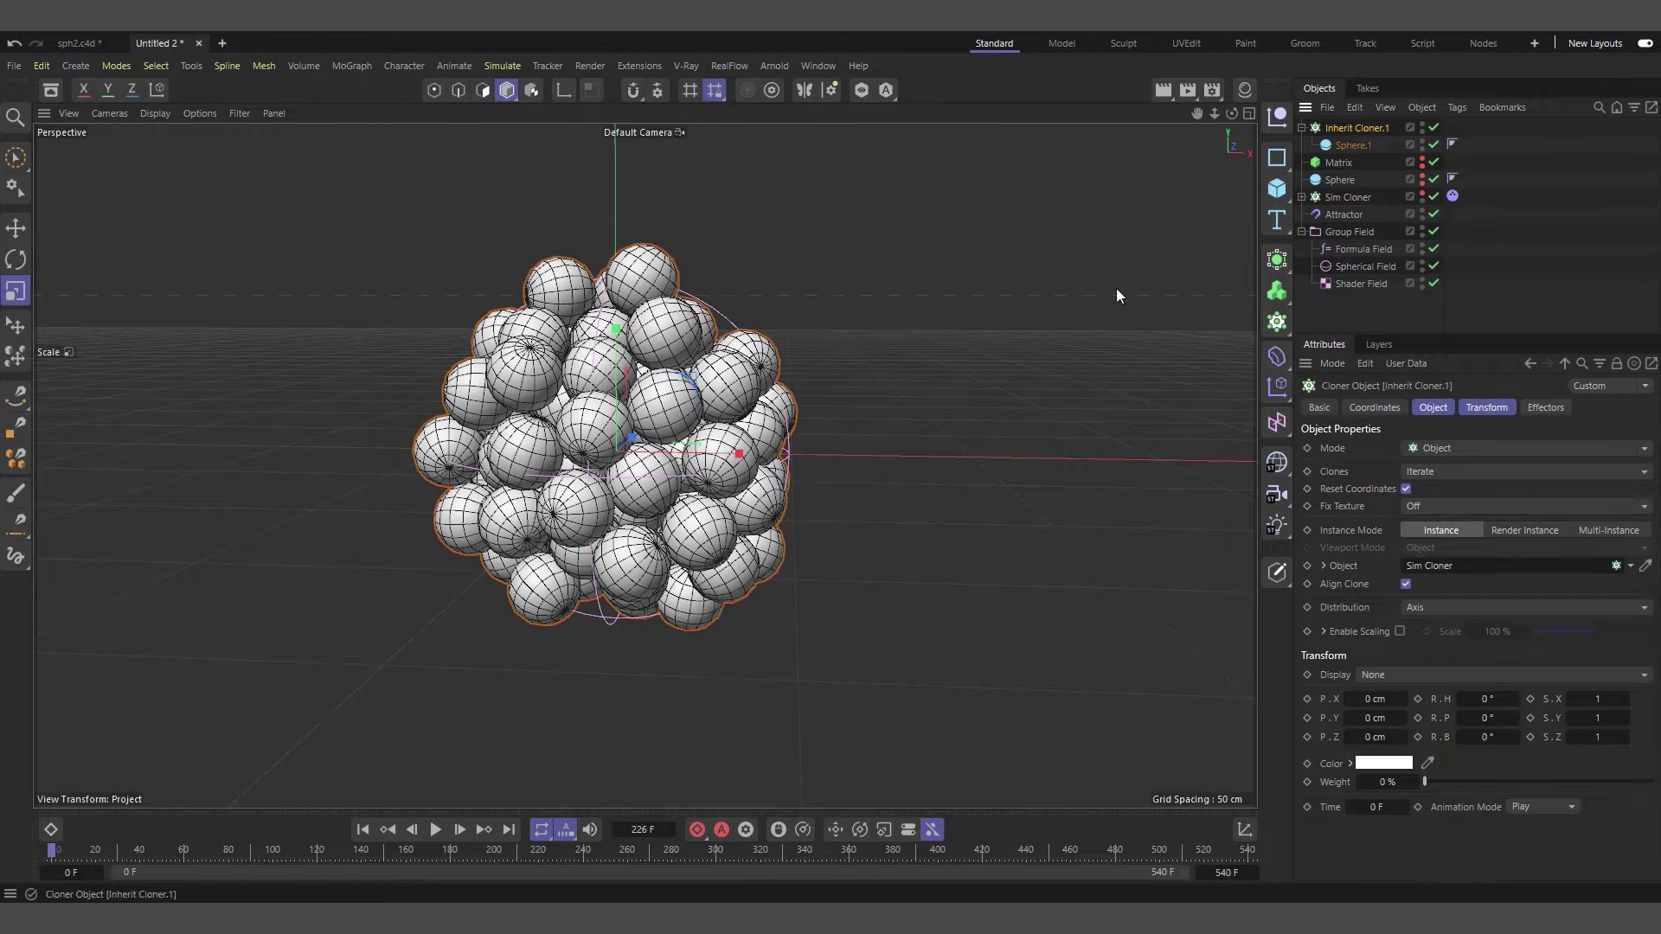
{"action": "left_click", "coordinate": [433, 829]}
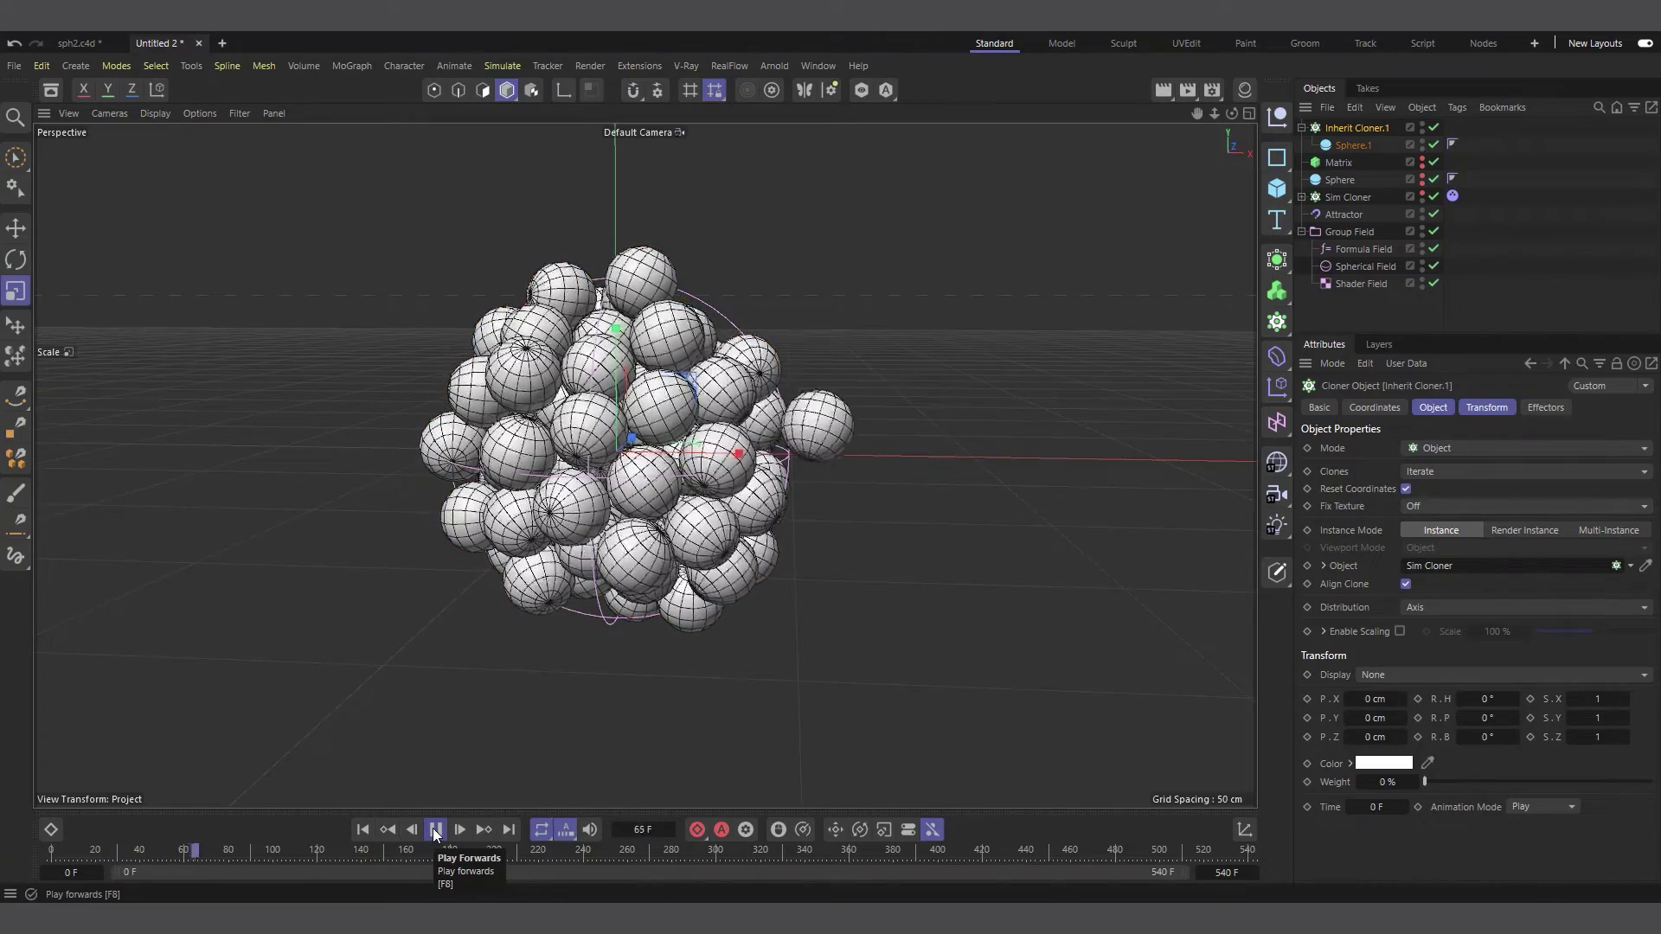
{"action": "left_click", "coordinate": [435, 829]}
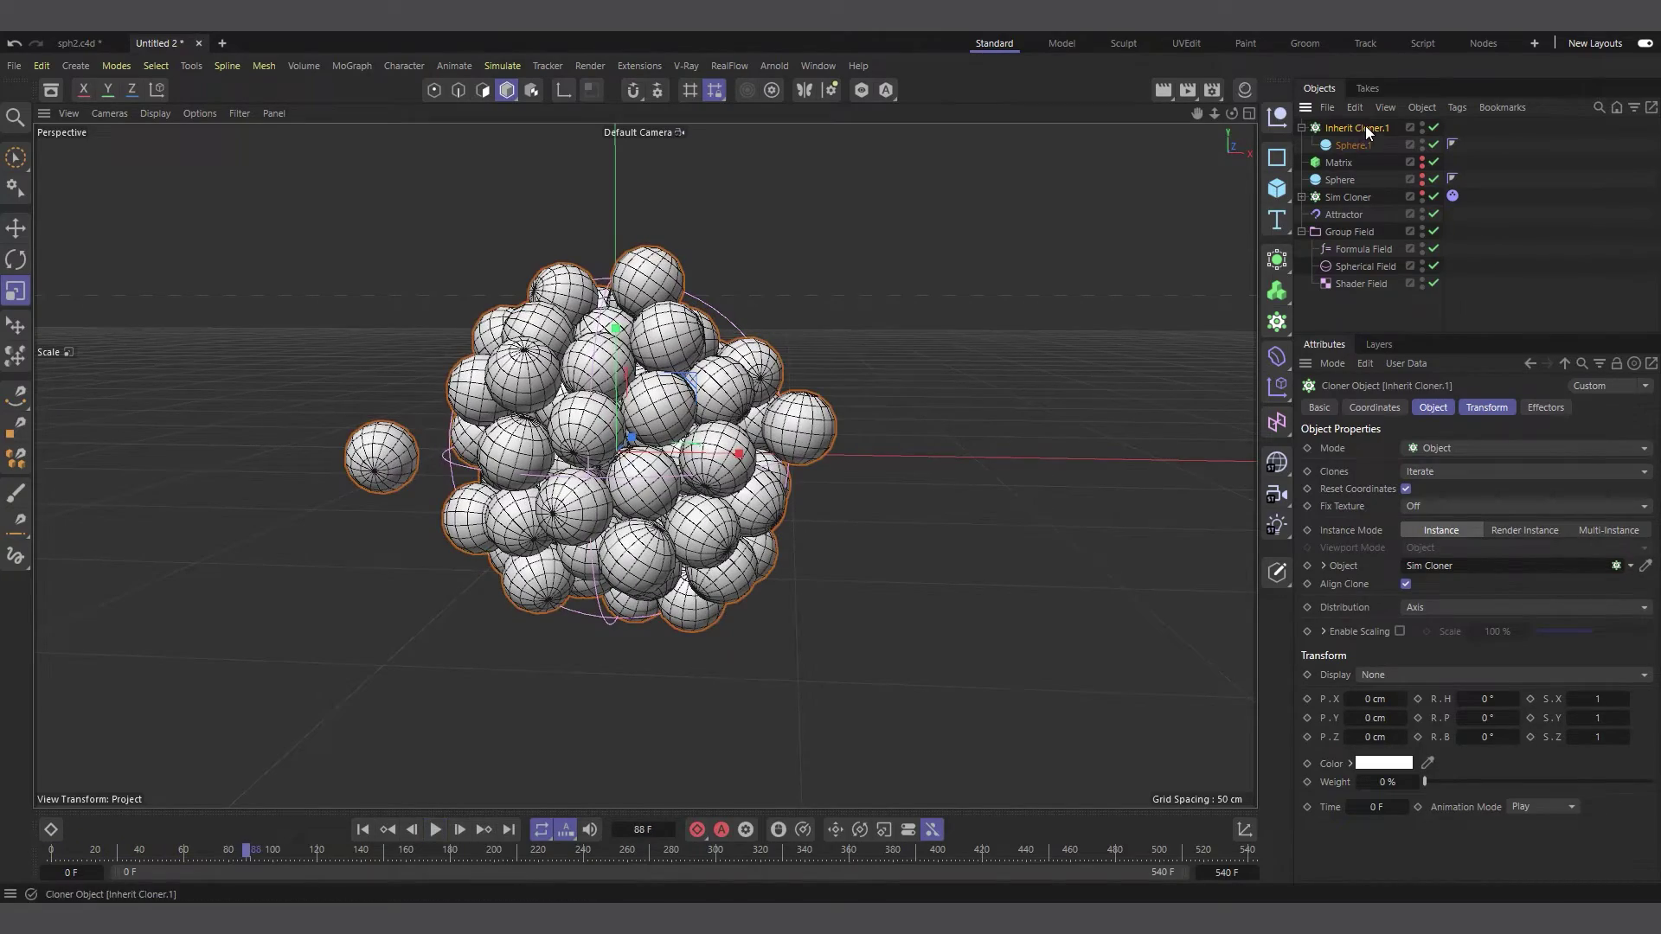
{"action": "left_click", "coordinate": [1346, 199]}
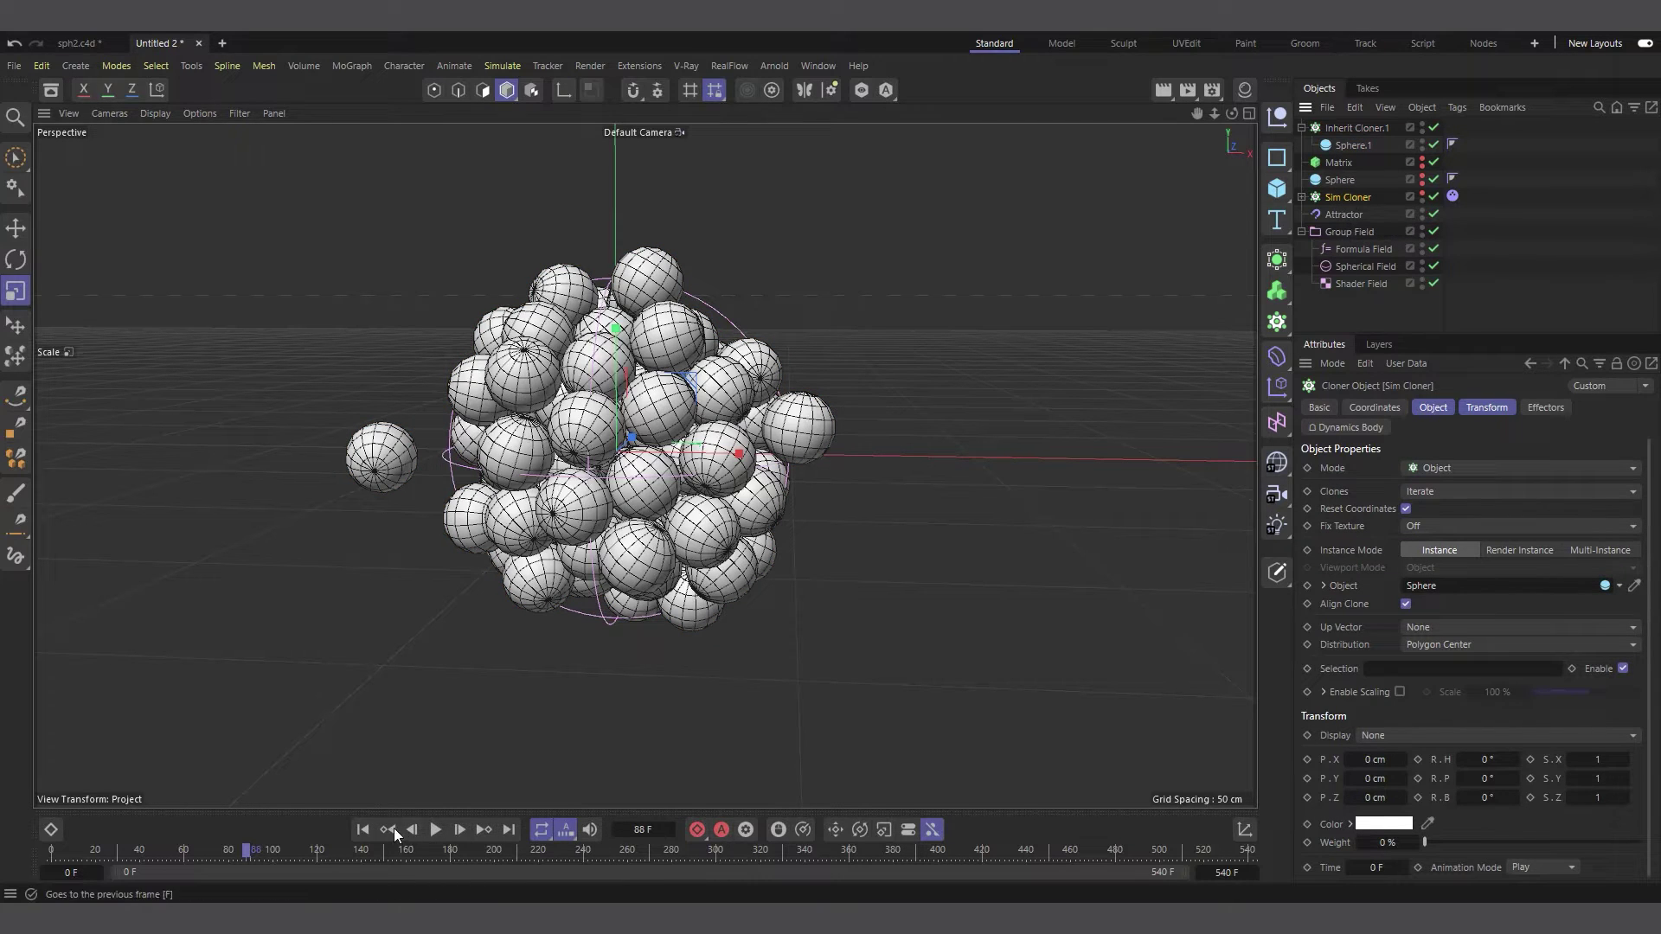
{"action": "left_click", "coordinate": [372, 827]}
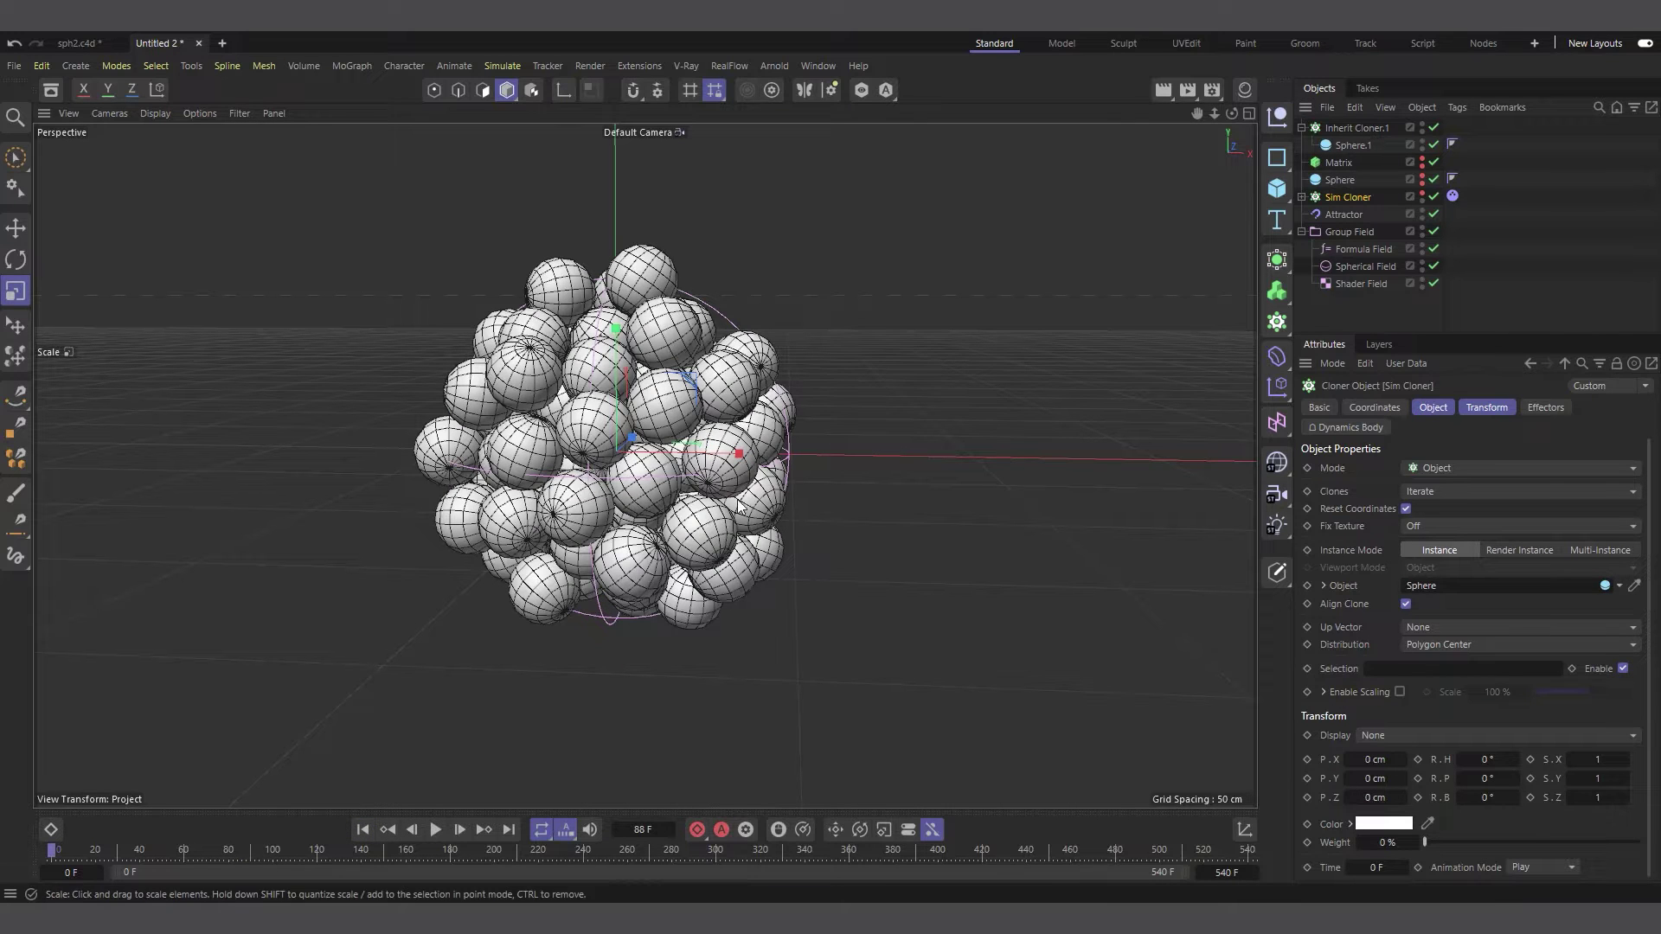
Collapse the Inherit Cloner.1 and Group Field hierarchies in the object list and select Inherit Cloner.1.
{"action": "left_click", "coordinate": [1303, 128]}
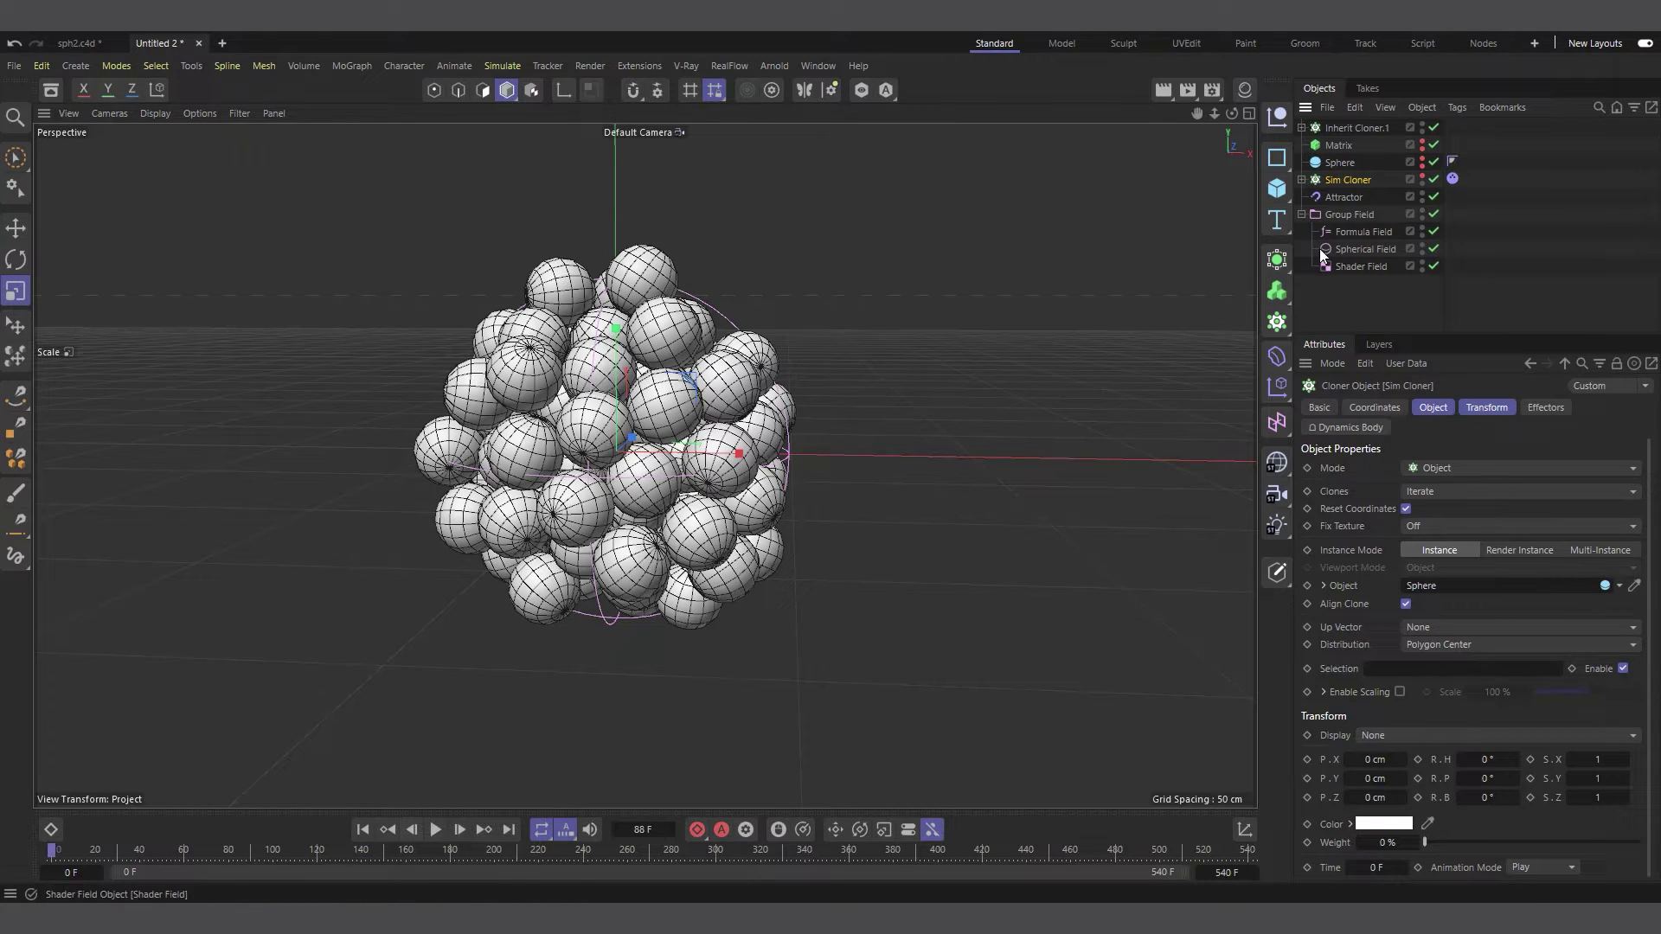
{"action": "left_click", "coordinate": [1365, 127]}
{"action": "left_click", "coordinate": [1355, 178]}
{"action": "left_click", "coordinate": [1357, 127]}
{"action": "left_click", "coordinate": [1301, 214]}
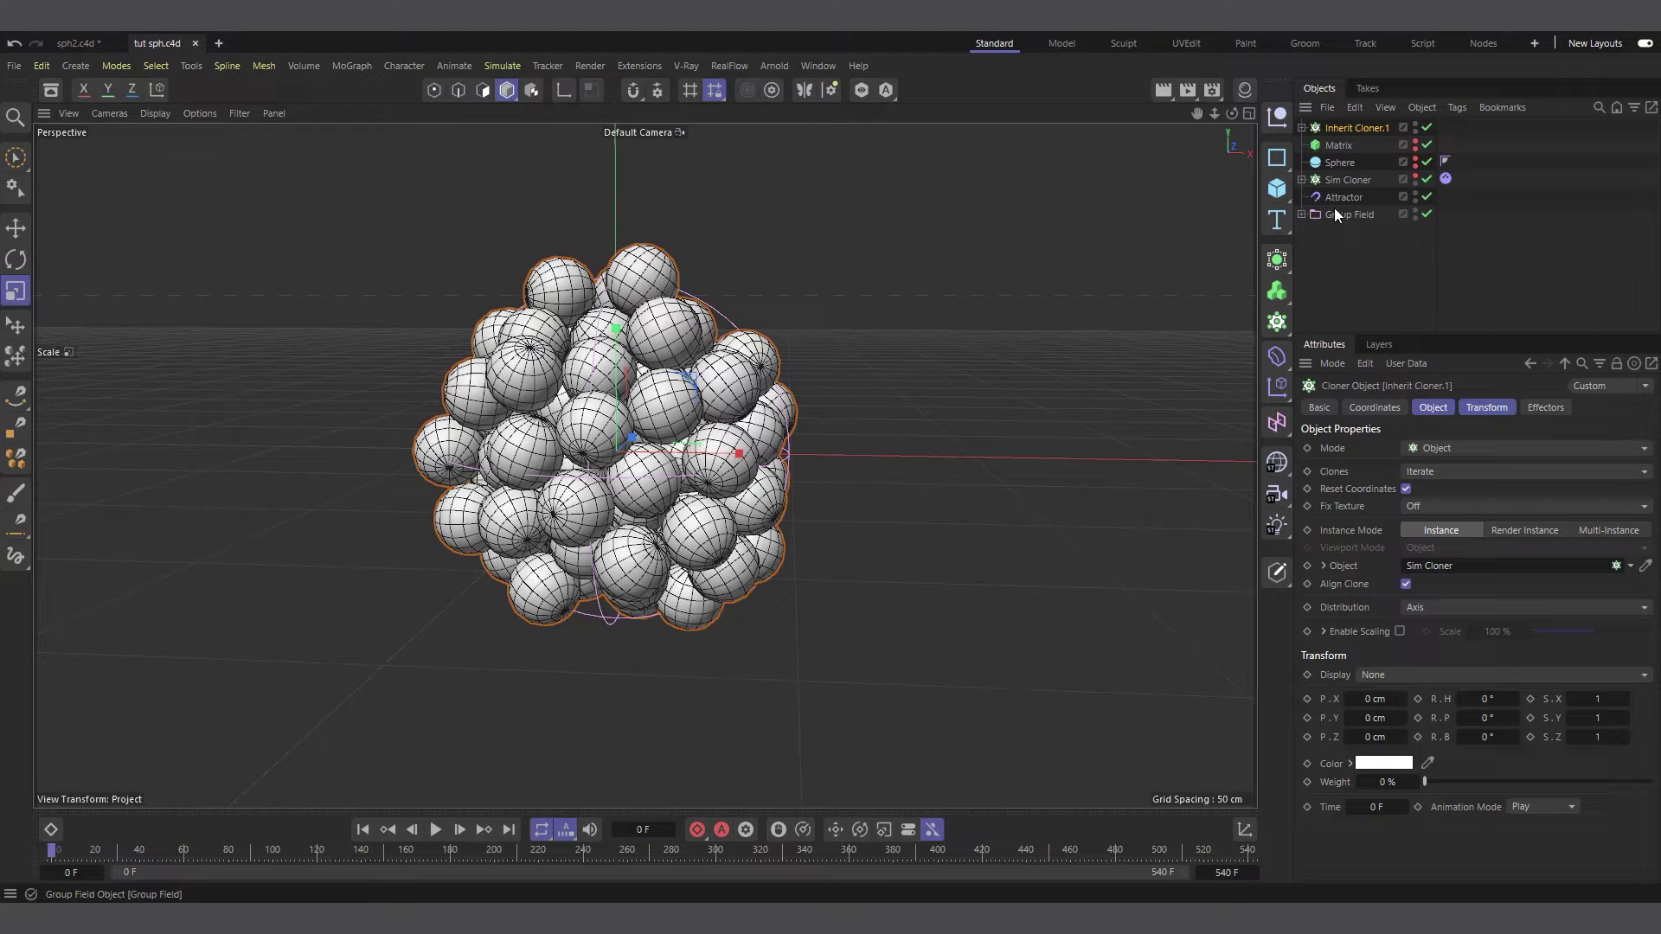
Inspect the cache settings of the Sim Cloner's Dynamics Body tag.
{"action": "left_click", "coordinate": [1445, 179]}
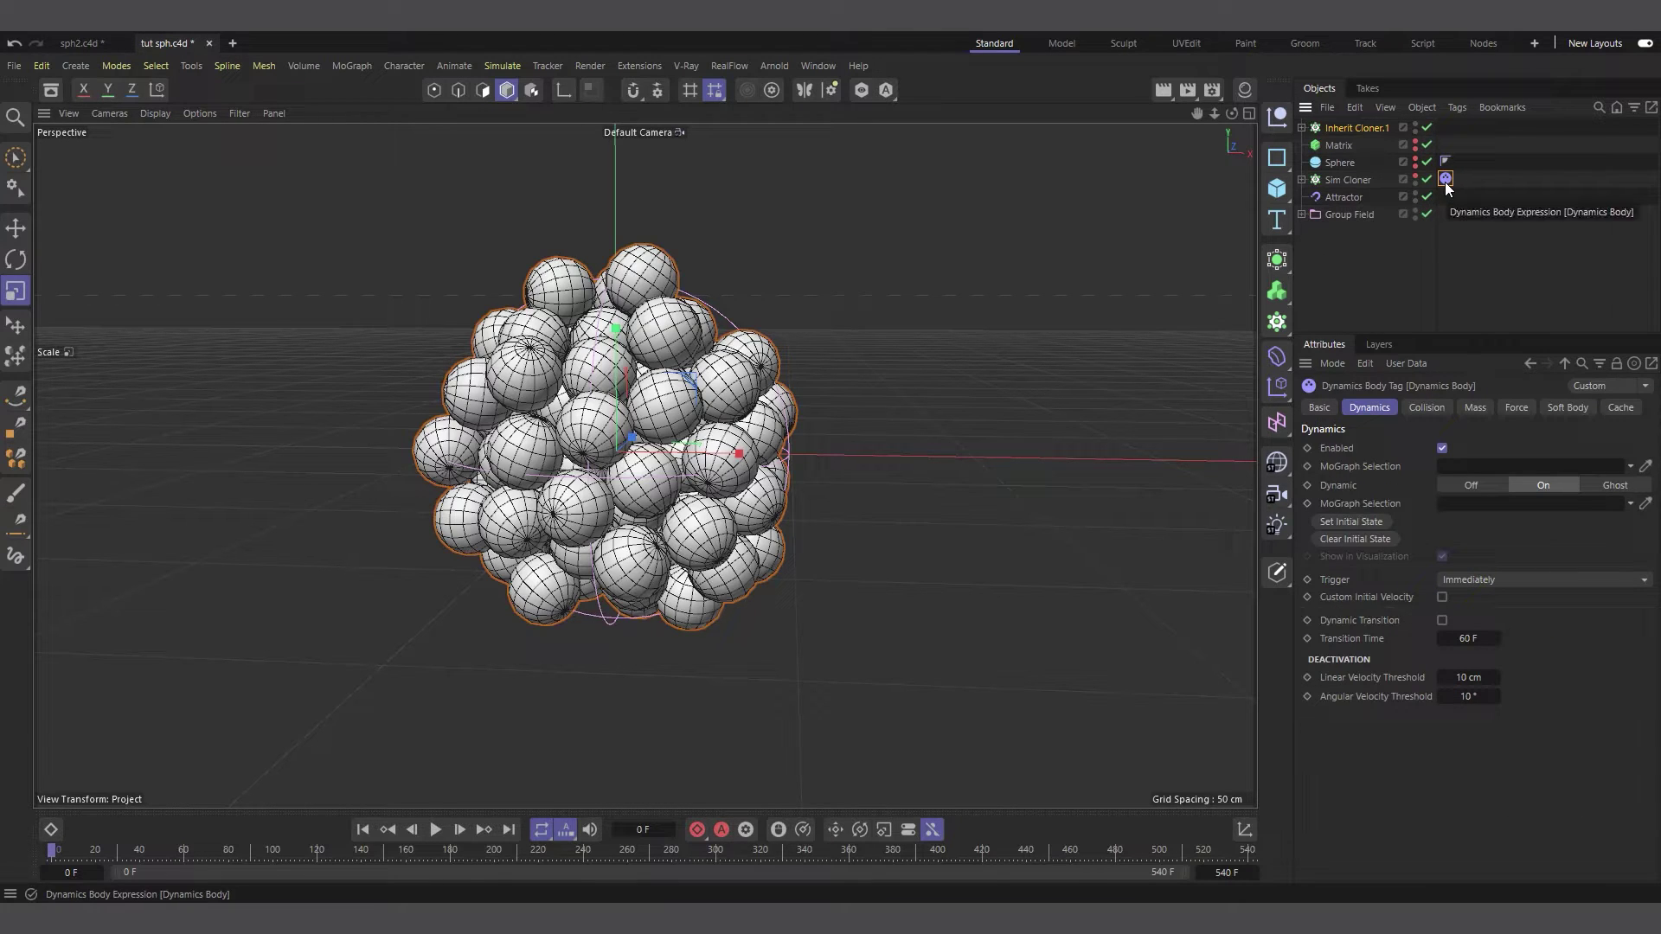
{"action": "left_click", "coordinate": [1617, 409]}
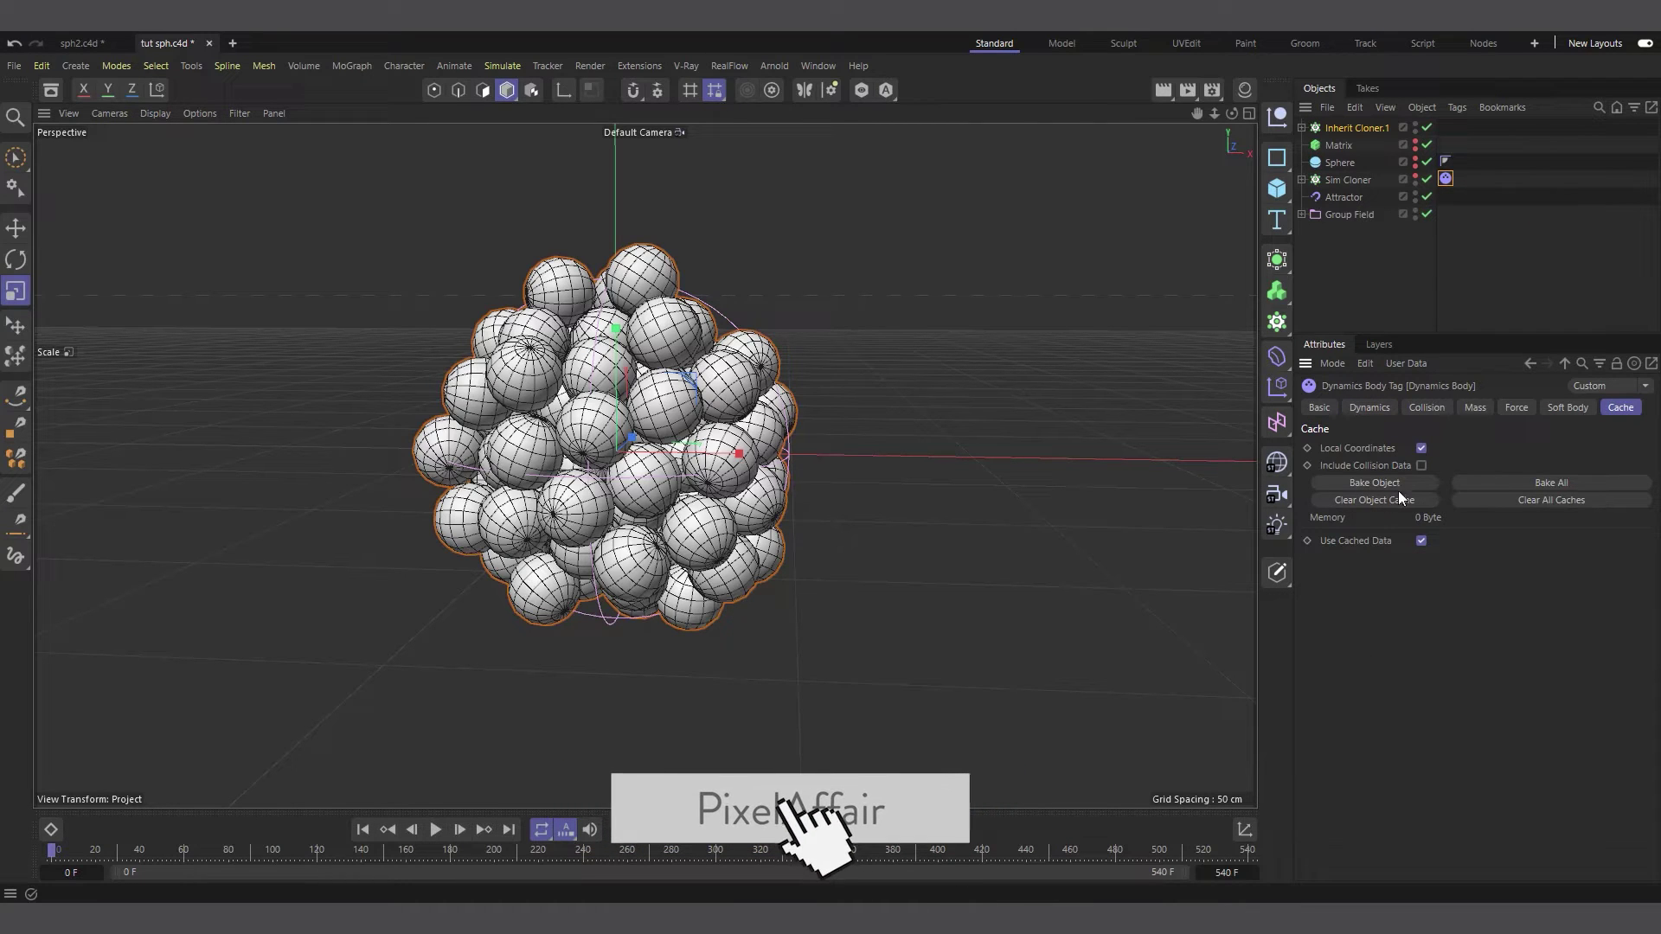
Add a MoGraph Cache tag to both Inherit Cloner.1 and Sim Cloner.
{"action": "left_click", "coordinate": [1343, 180]}
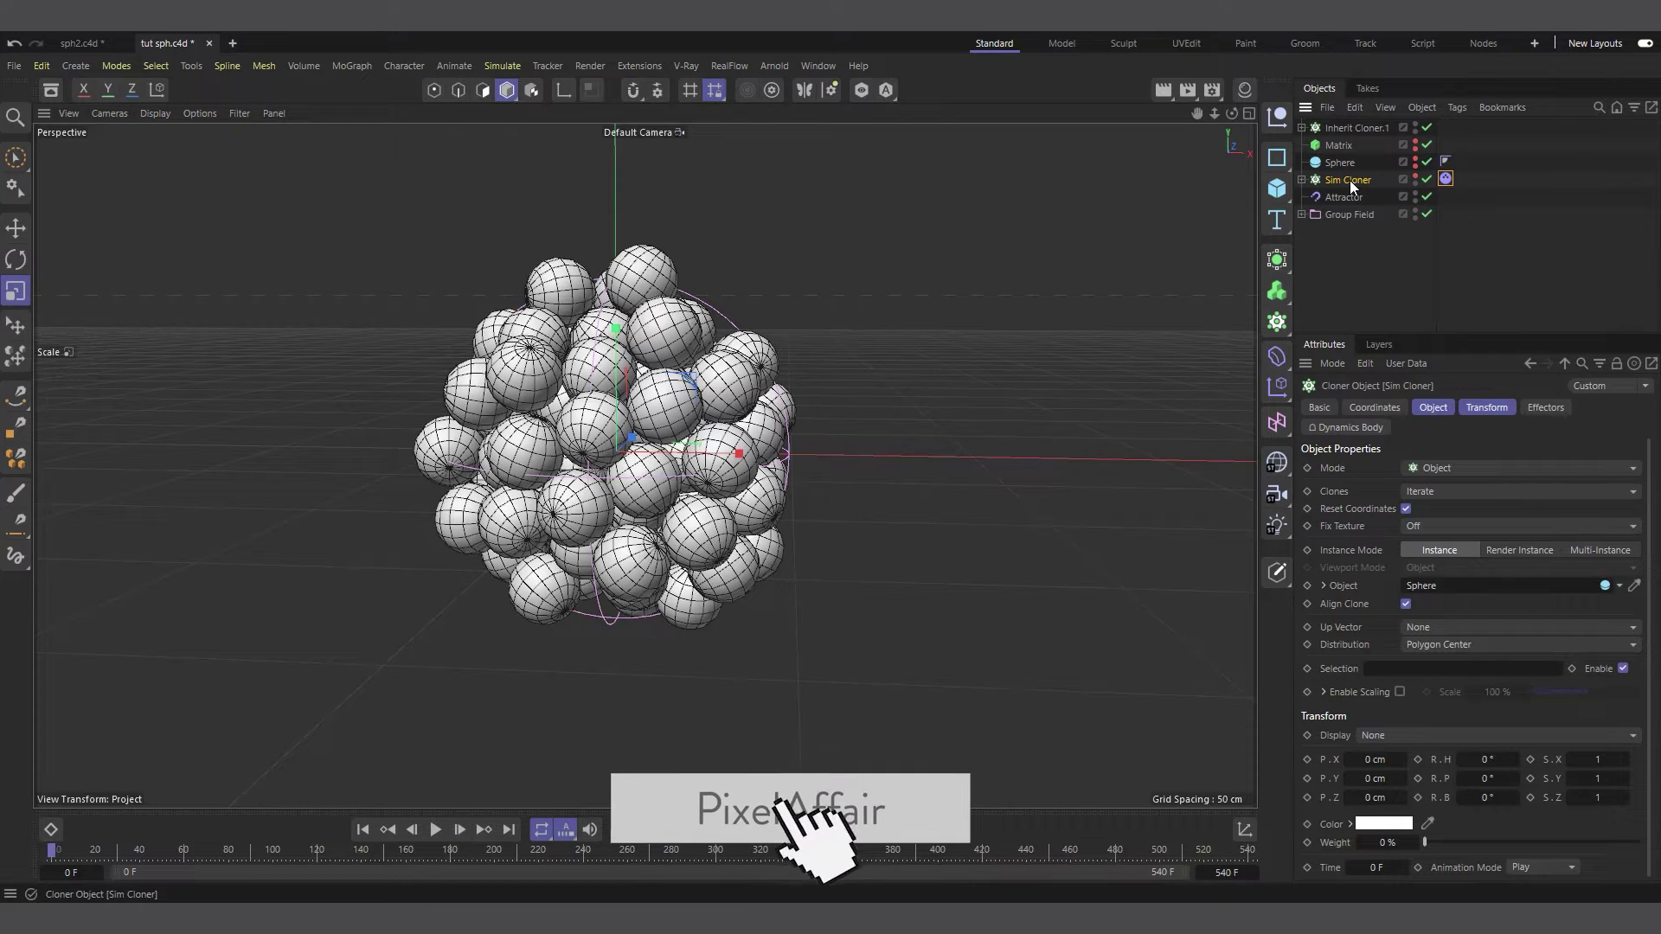
{"action": "left_click", "coordinate": [1357, 127]}
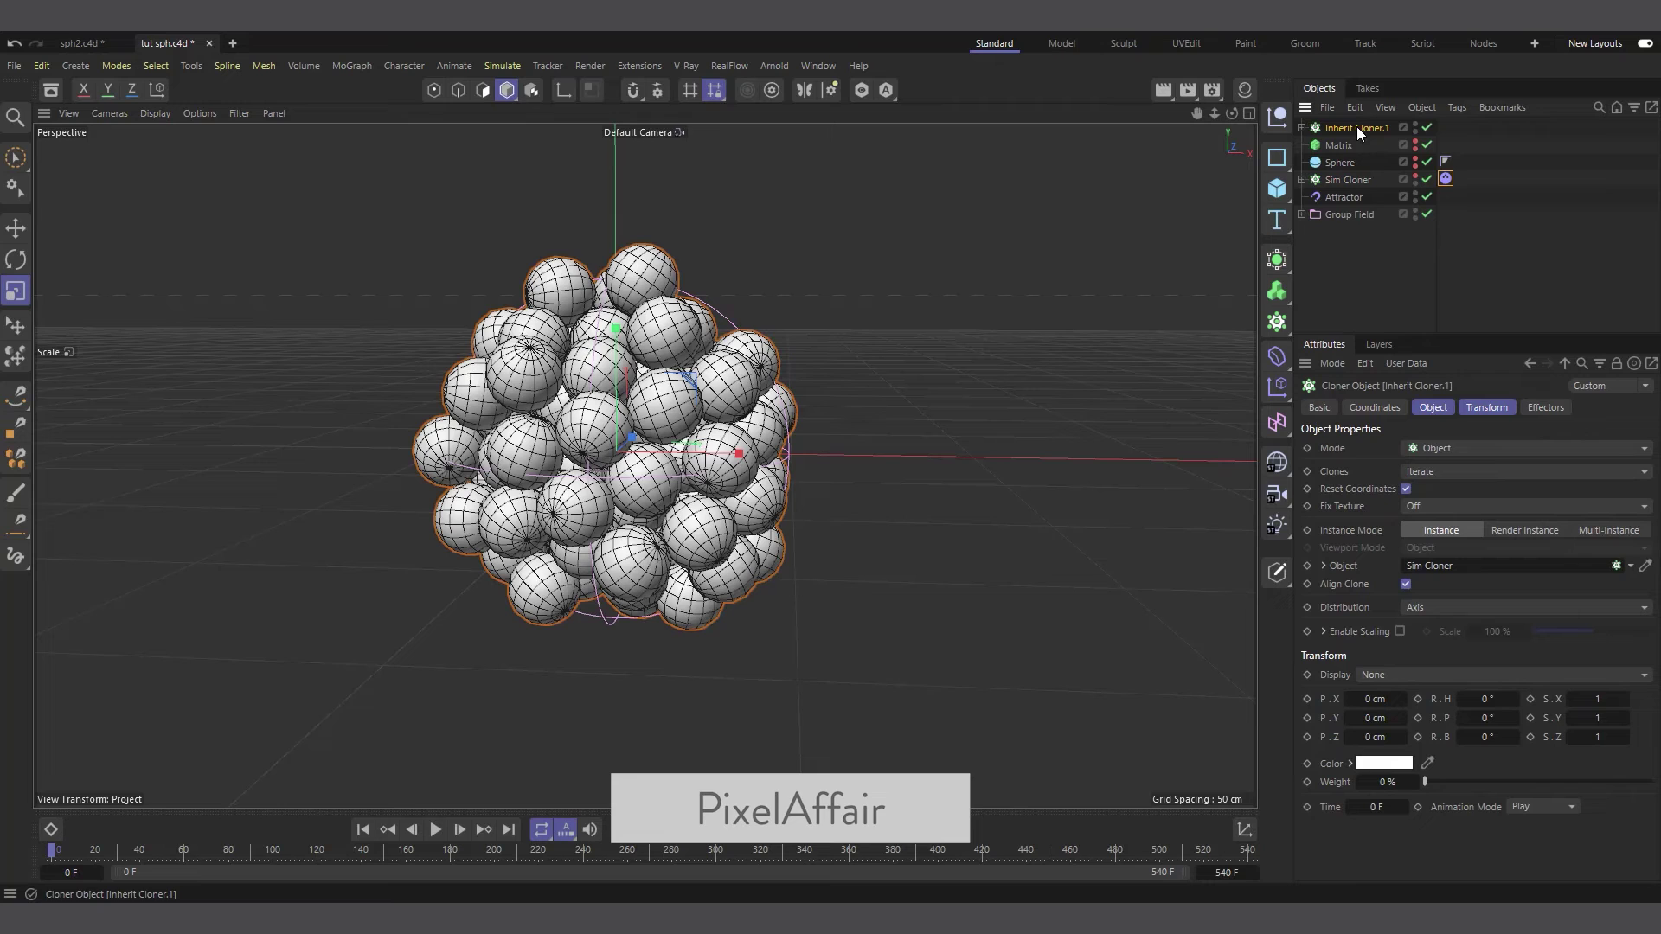
{"action": "left_click", "coordinate": [1353, 179], "text": "ctrl"}
{"action": "right_click", "coordinate": [1351, 180]}
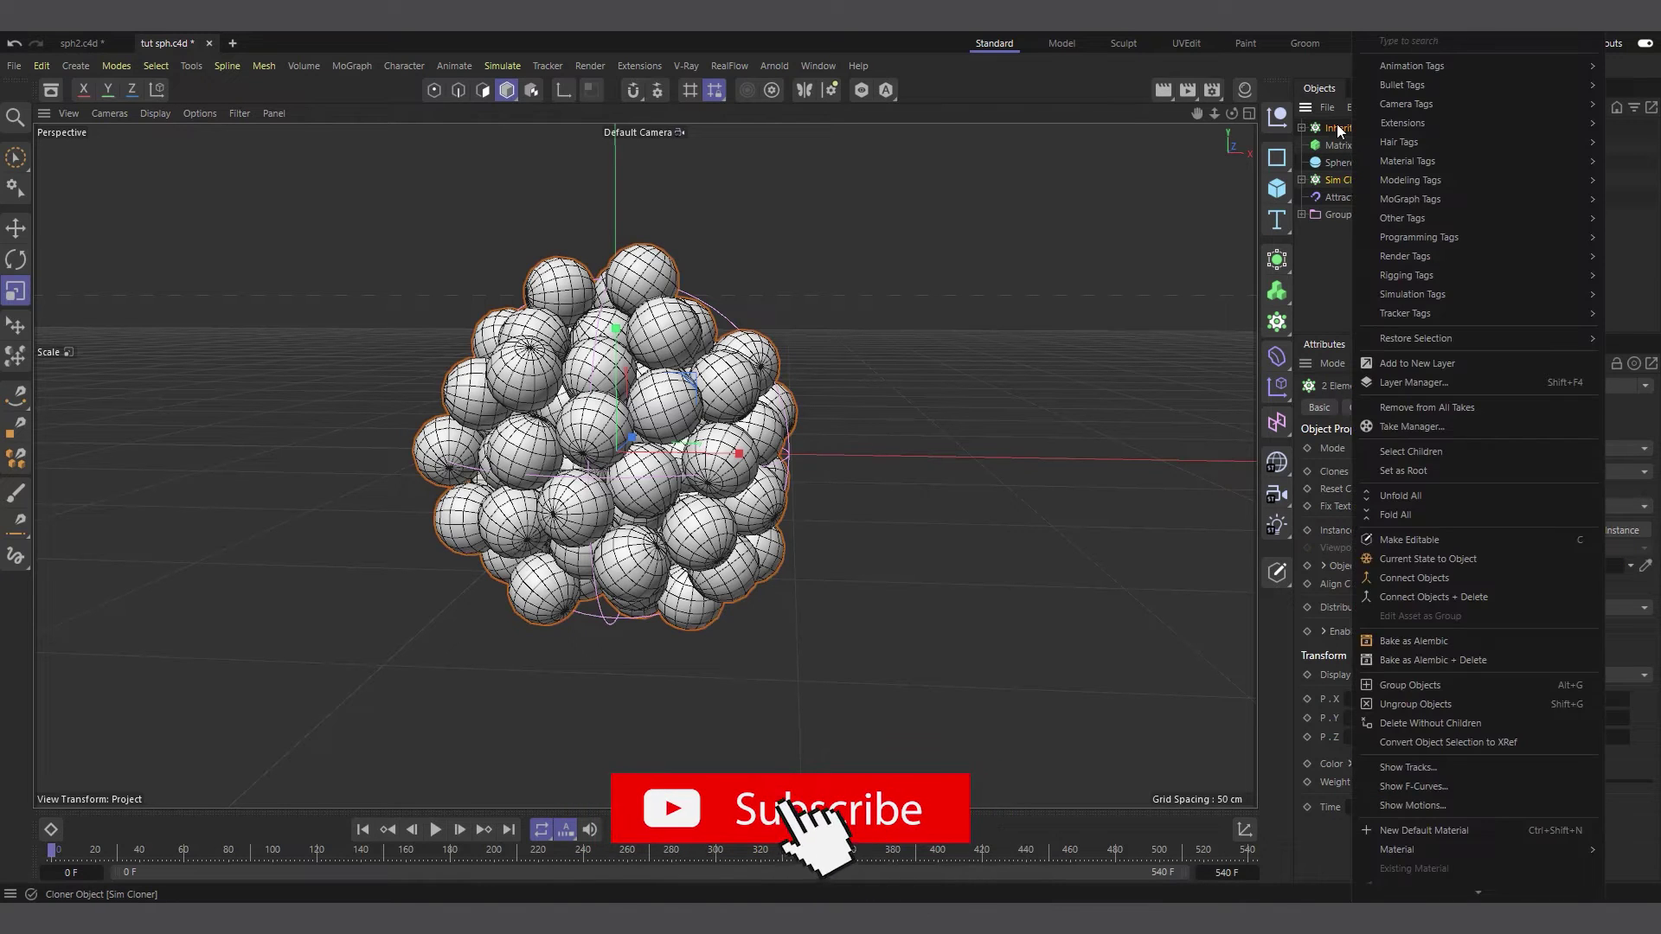
{"action": "key", "text": "Escape"}
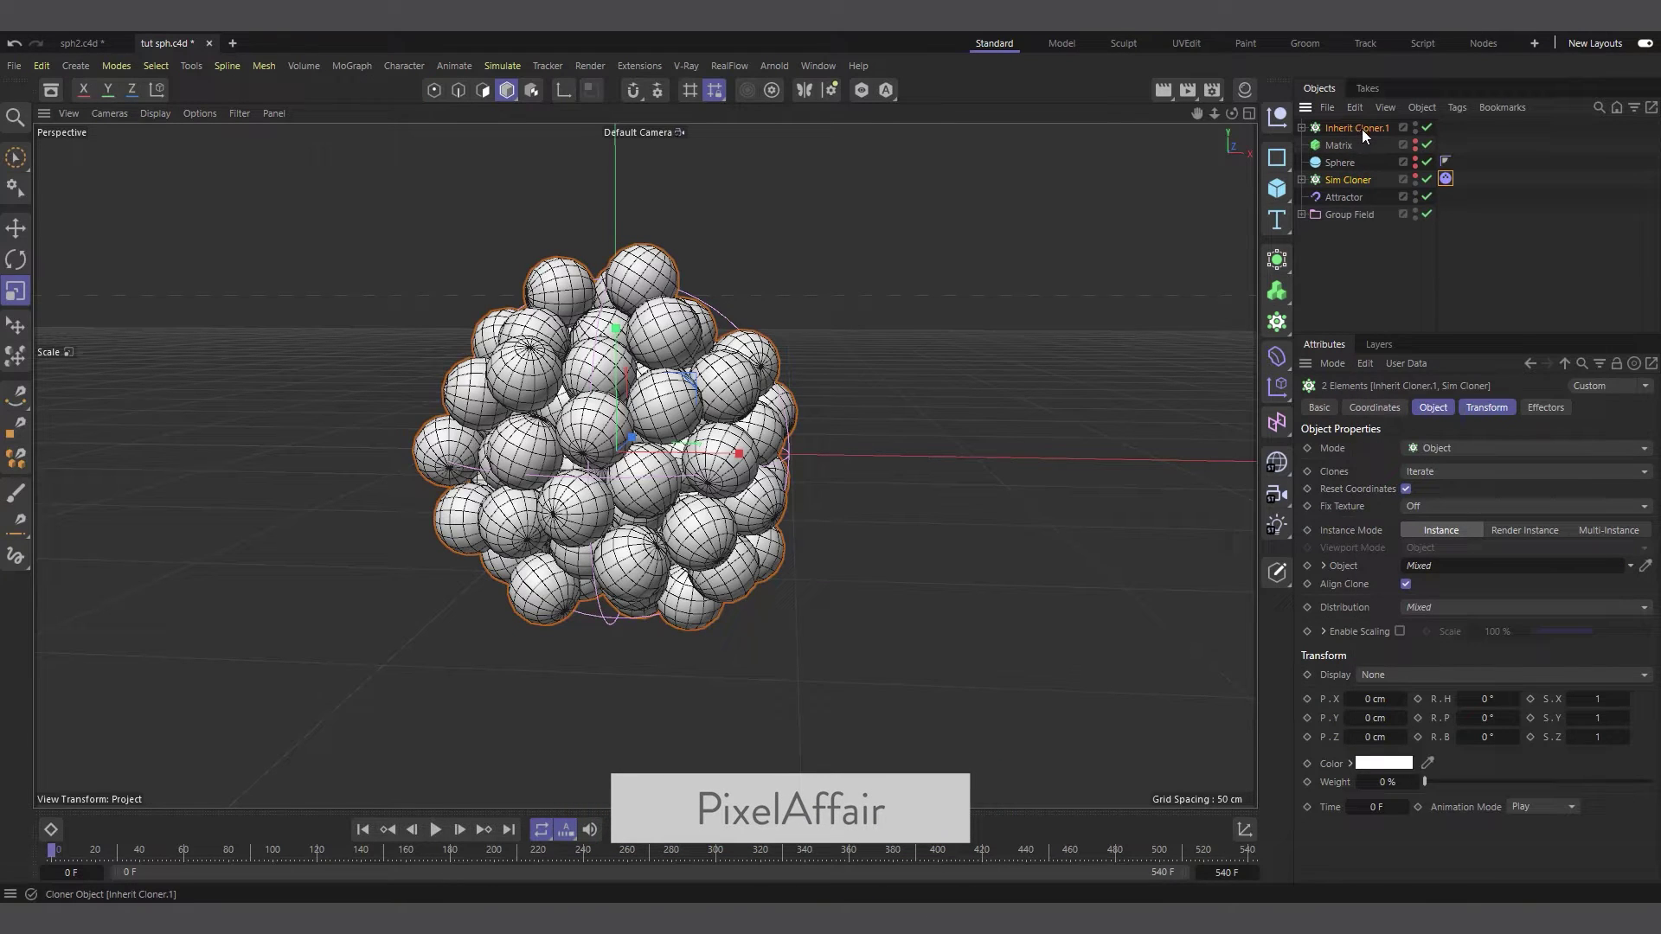
{"action": "right_click", "coordinate": [1353, 180]}
{"action": "mouse_move", "coordinate": [1409, 206]}
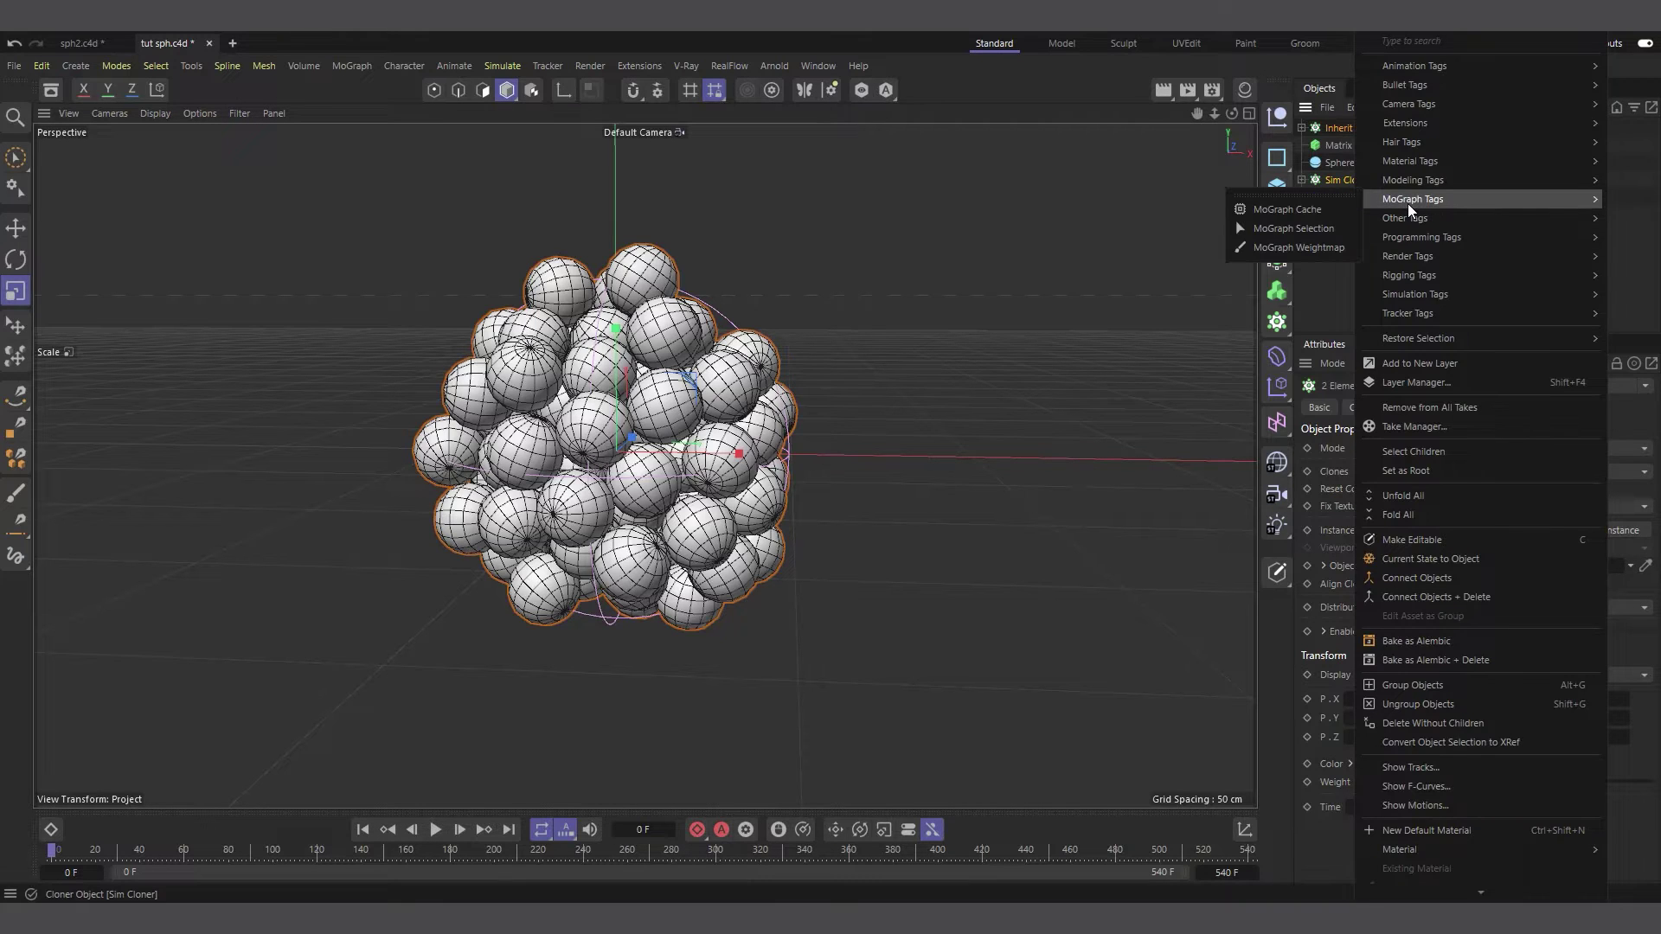
{"action": "left_click", "coordinate": [1310, 209]}
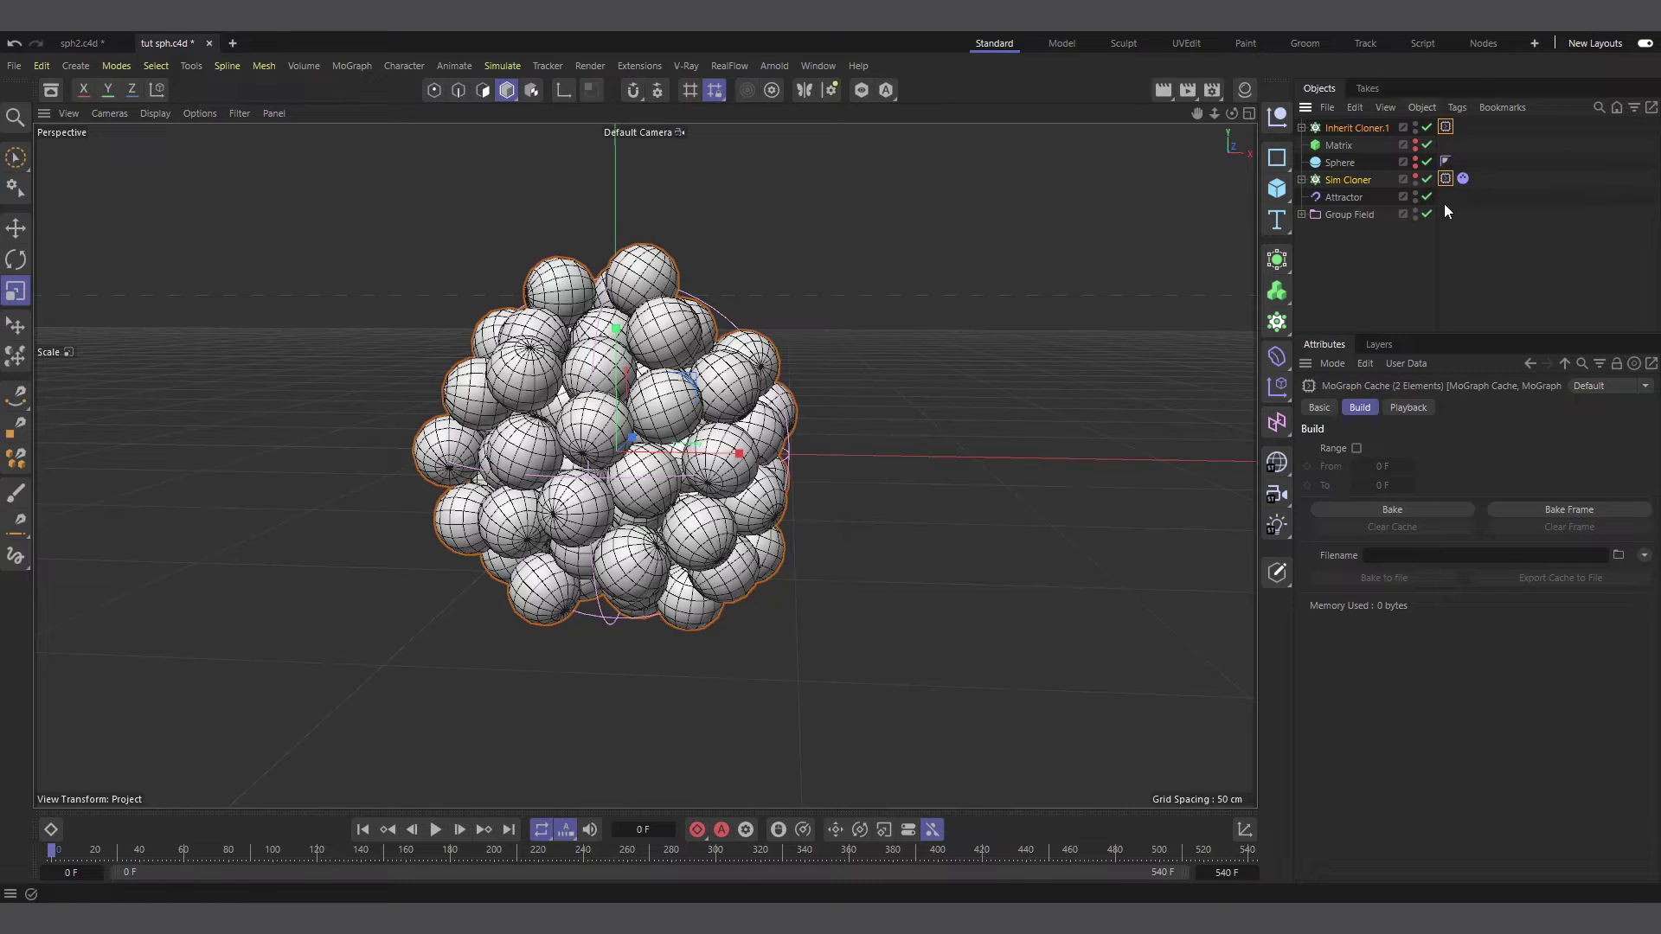
Set the timeline's end to frame 400 and play back the unbaked simulation.
{"action": "left_click", "coordinate": [1426, 510]}
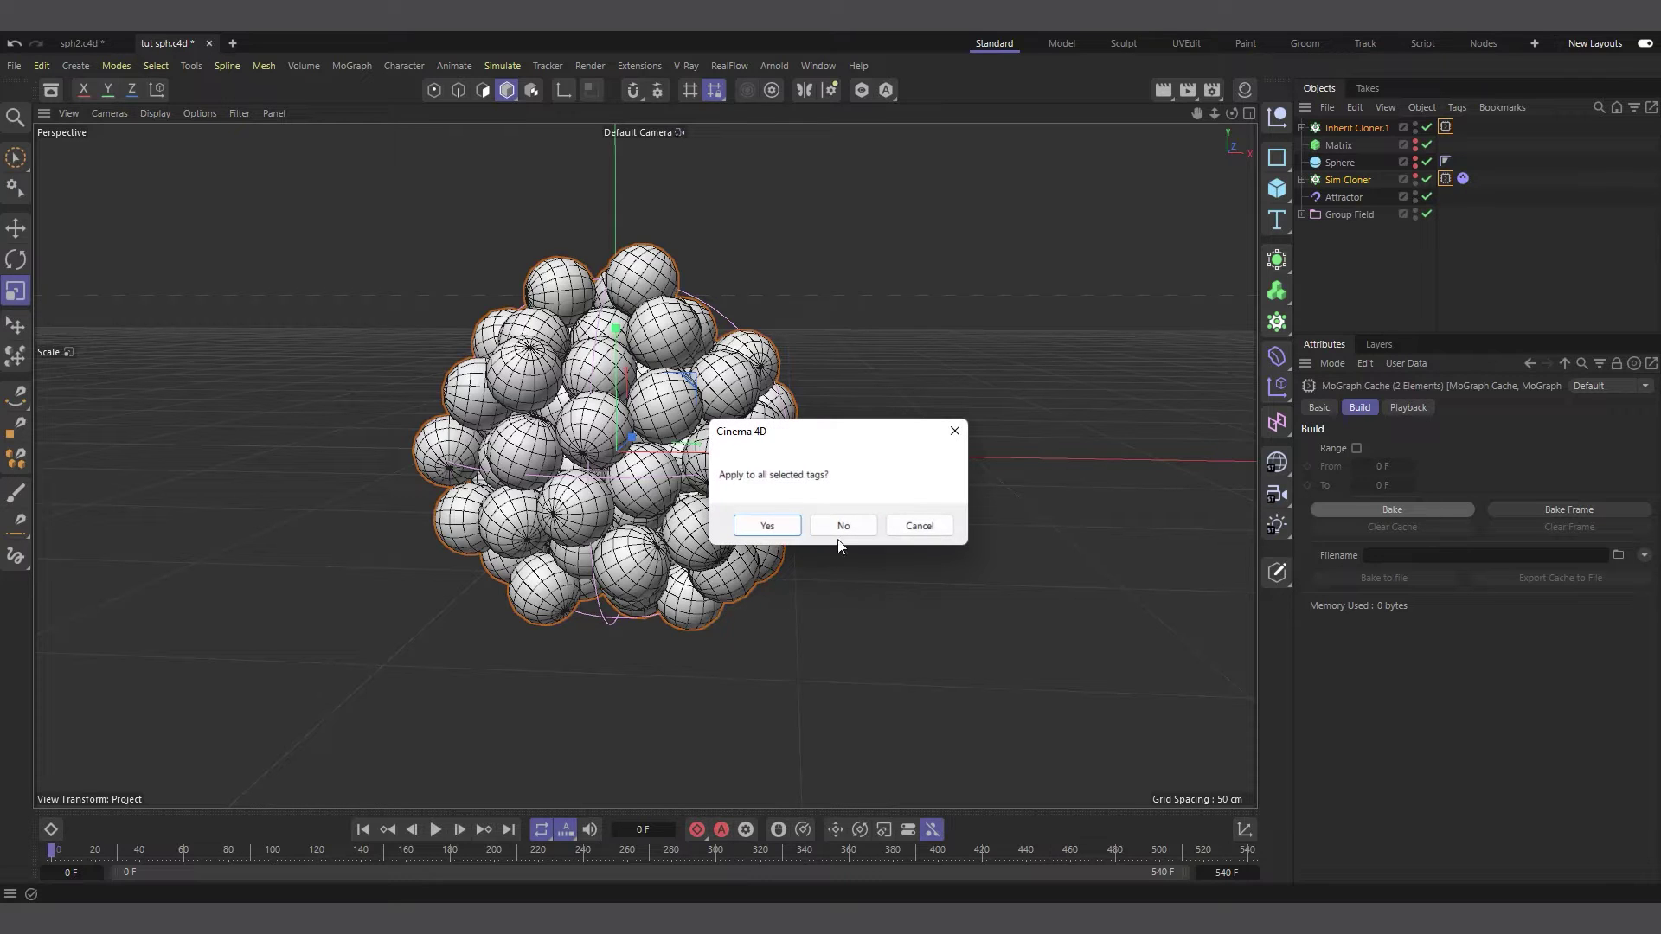
{"action": "left_click", "coordinate": [926, 525]}
{"action": "double_click", "coordinate": [1221, 874]}
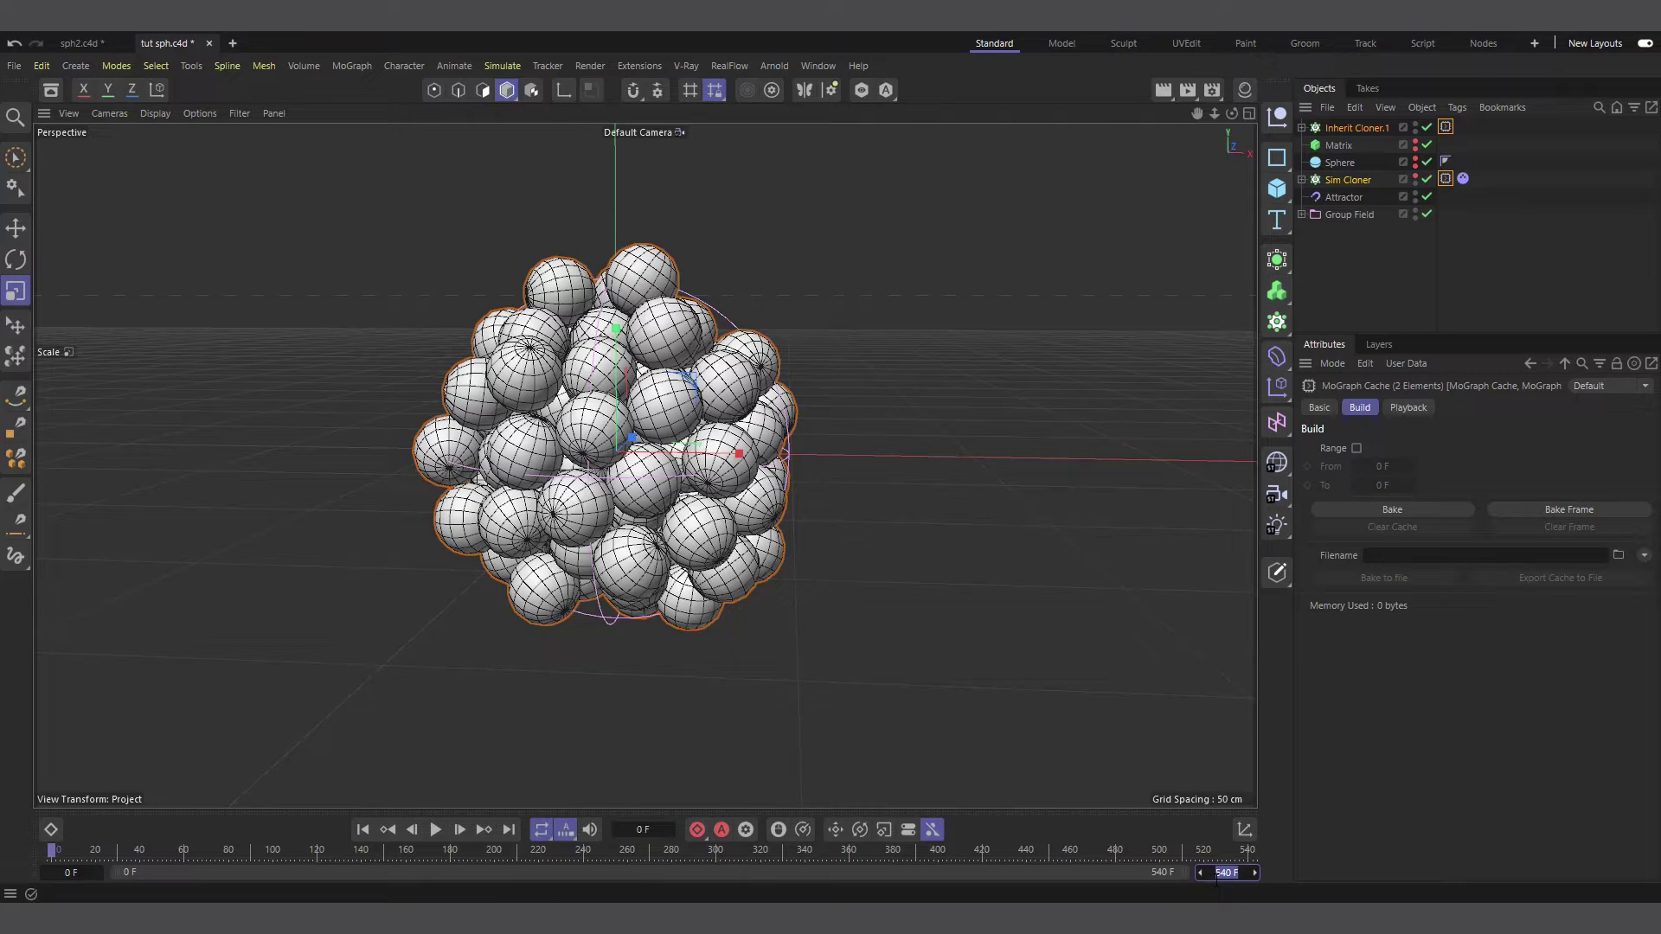
{"action": "type", "text": "400"}
{"action": "left_click", "coordinate": [436, 830]}
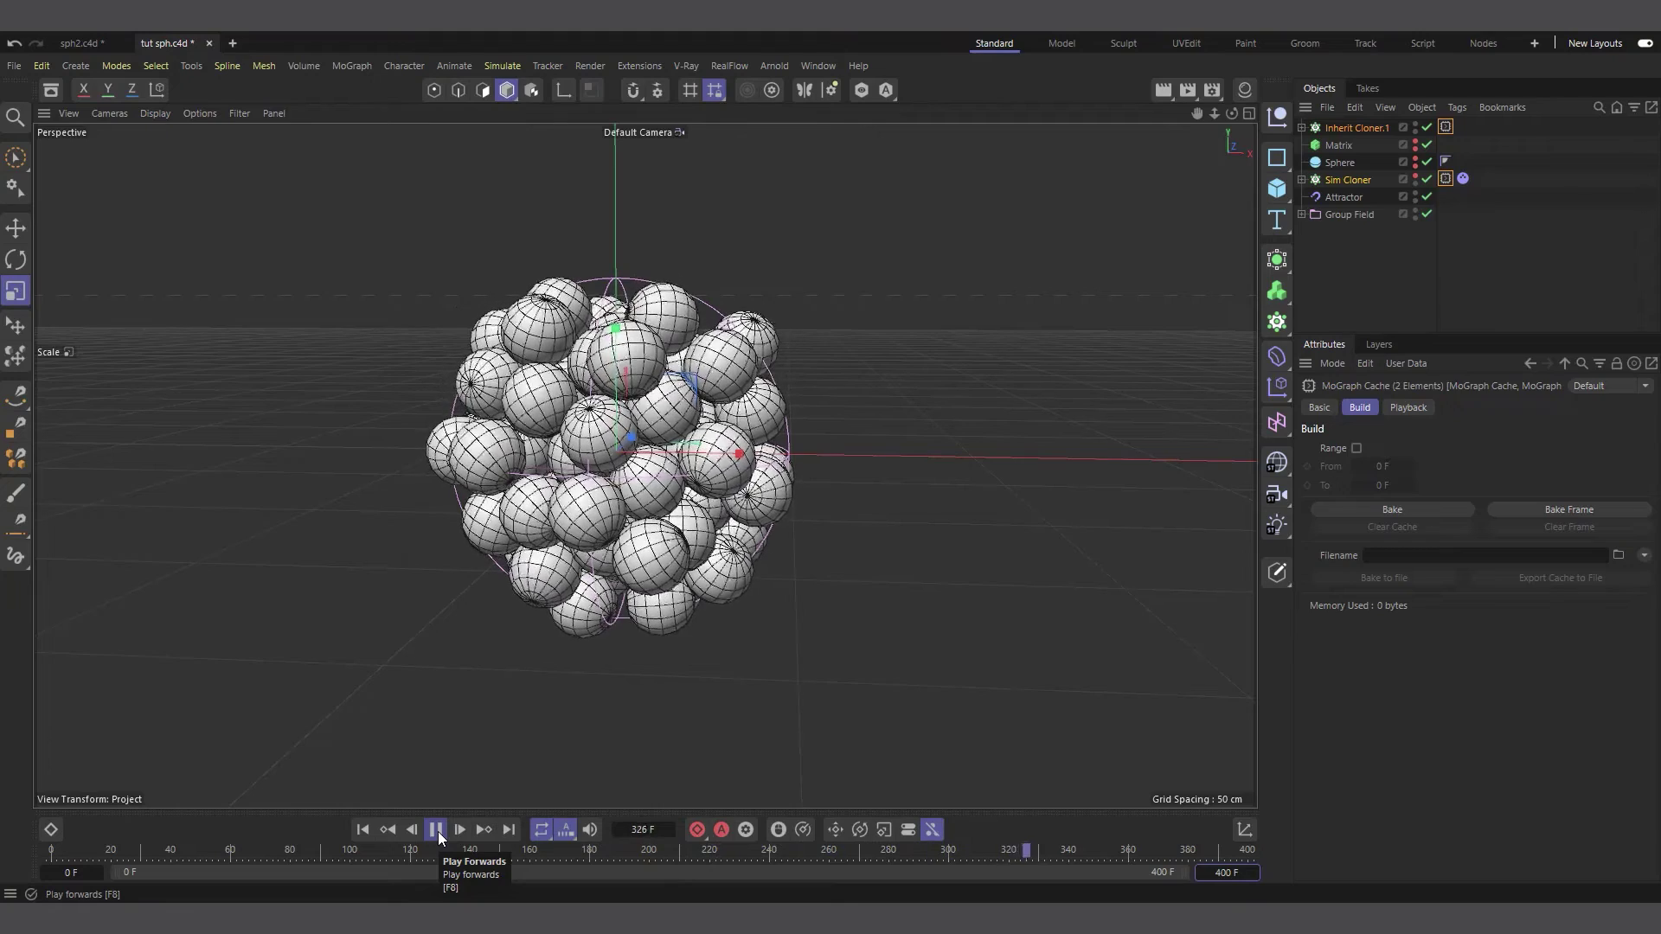
{"action": "left_click", "coordinate": [436, 829]}
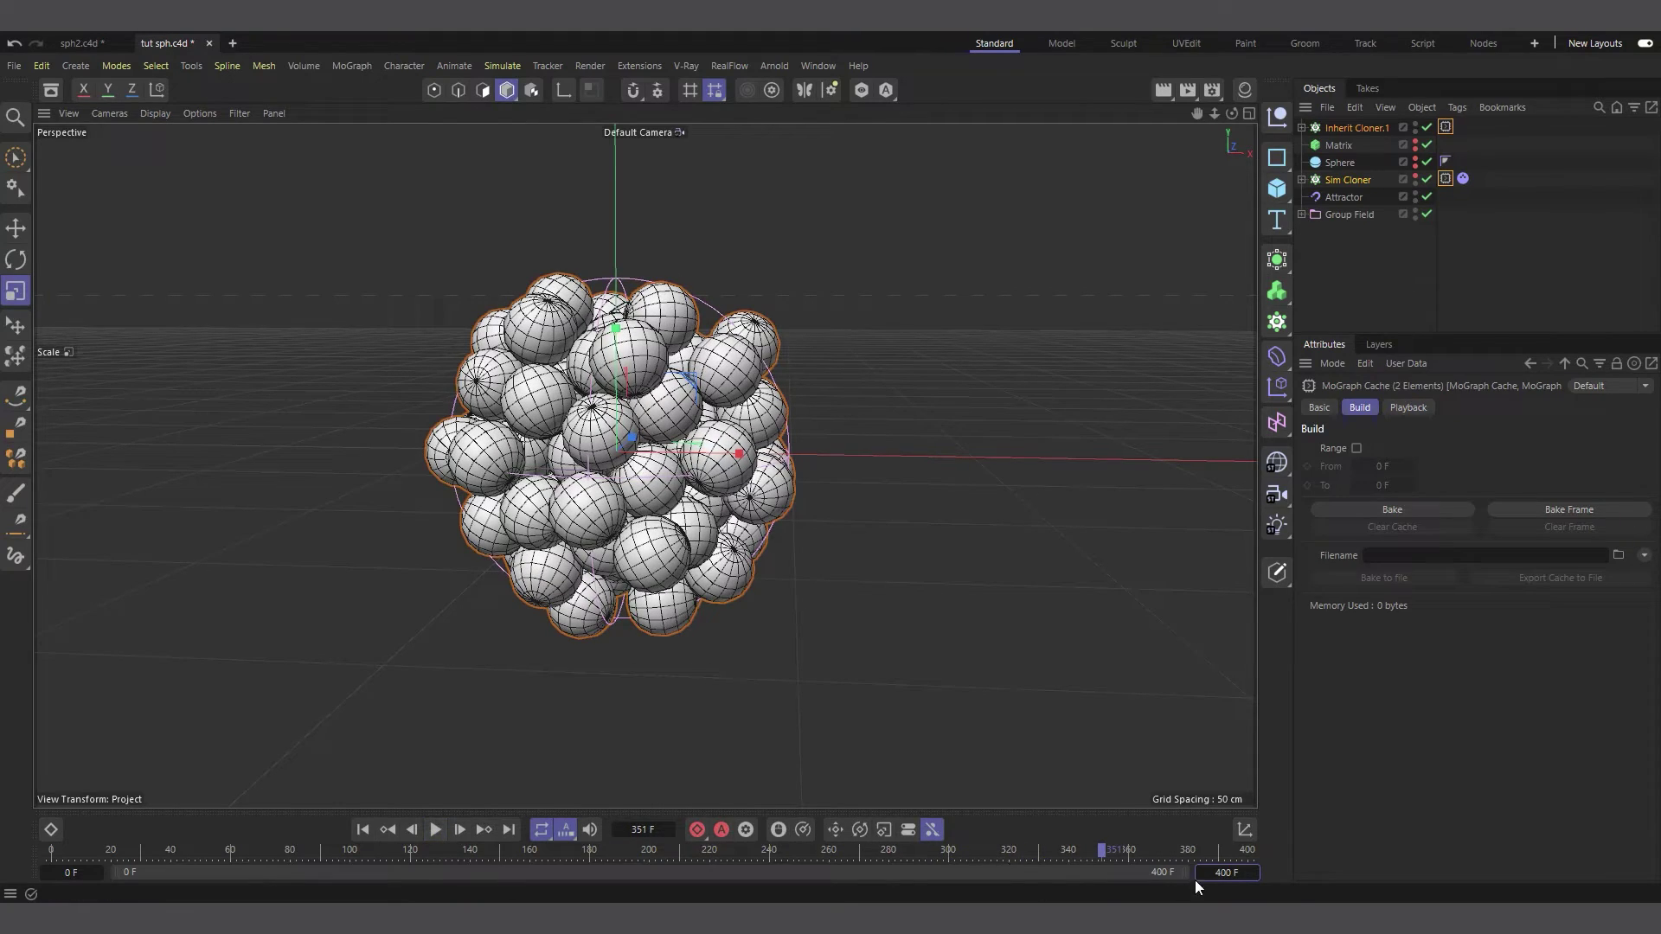
Set the timeline's end to frame 360 and bake the MoGraph caches of both cloners.
{"action": "double_click", "coordinate": [1227, 873]}
{"action": "type", "text": "360"}
{"action": "key", "text": "Return"}
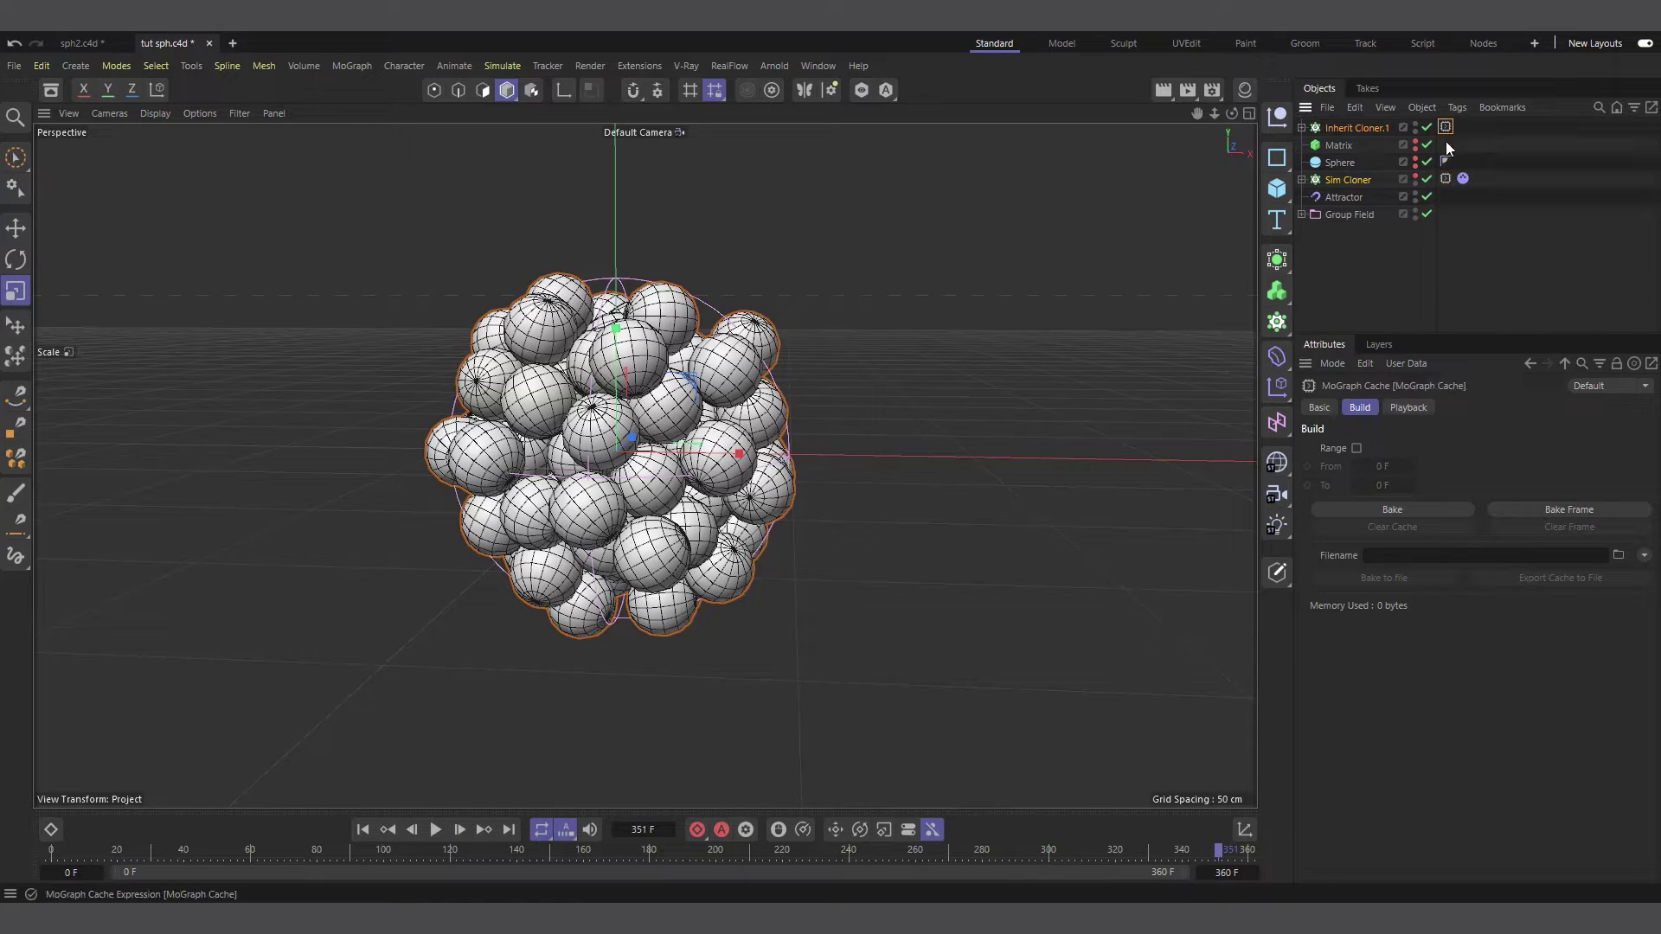
{"action": "left_click", "coordinate": [1430, 511]}
{"action": "left_click", "coordinate": [773, 526]}
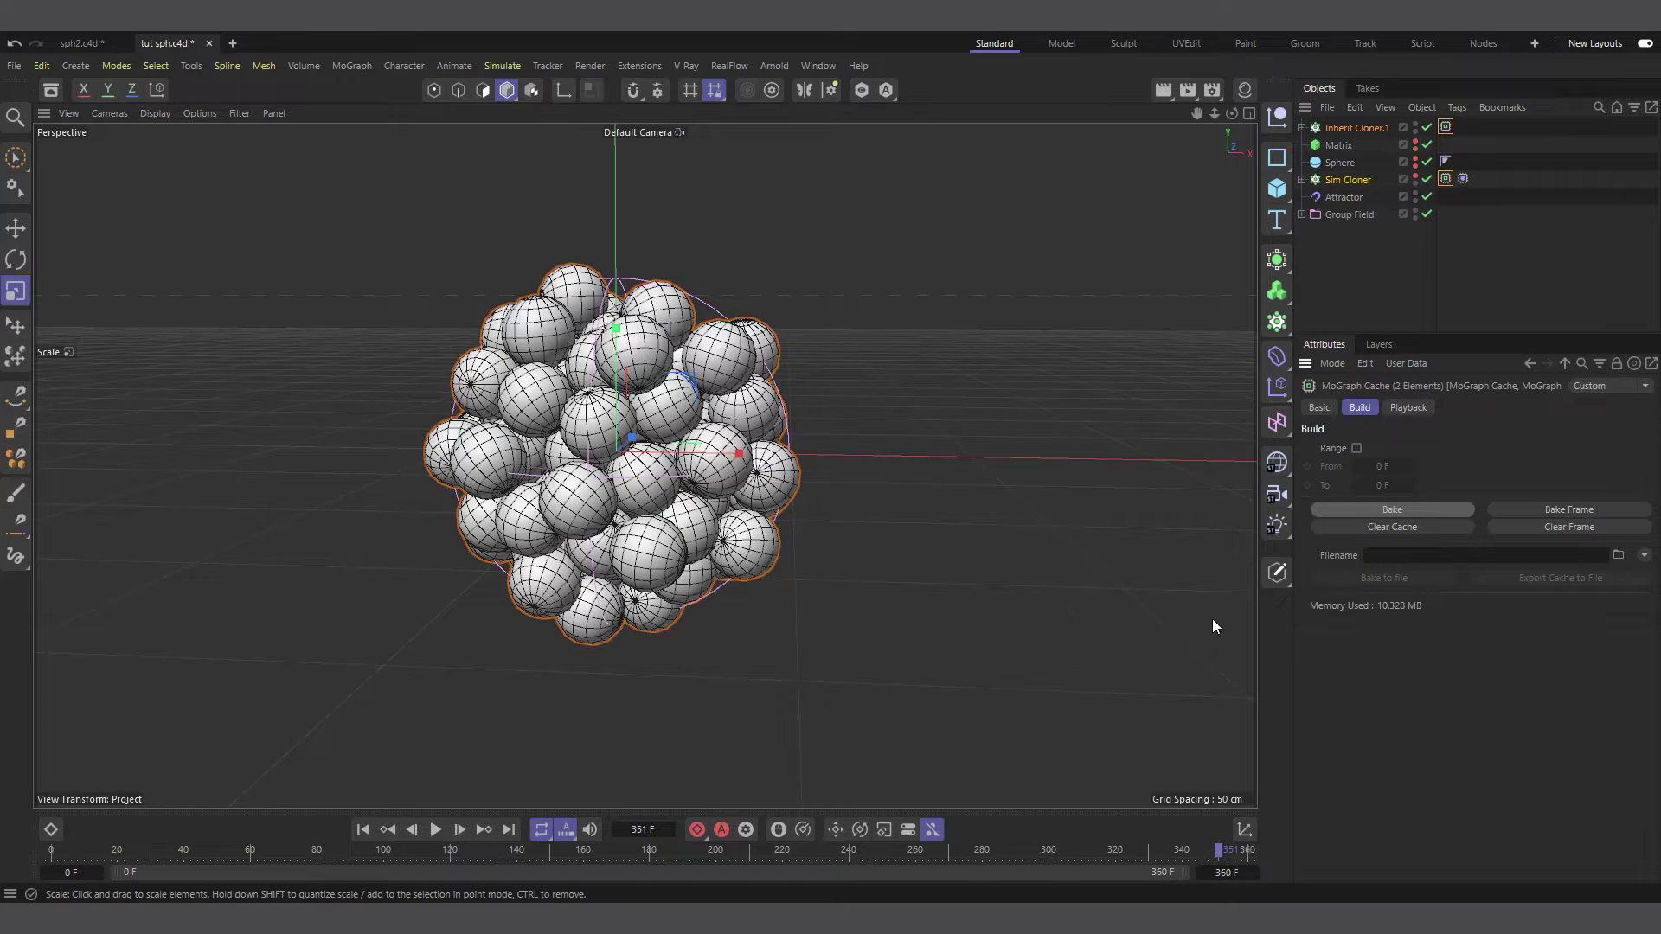
Play and step through the opening frames of the baked animation, then return the playhead to frame 0.
{"action": "left_click", "coordinate": [365, 829]}
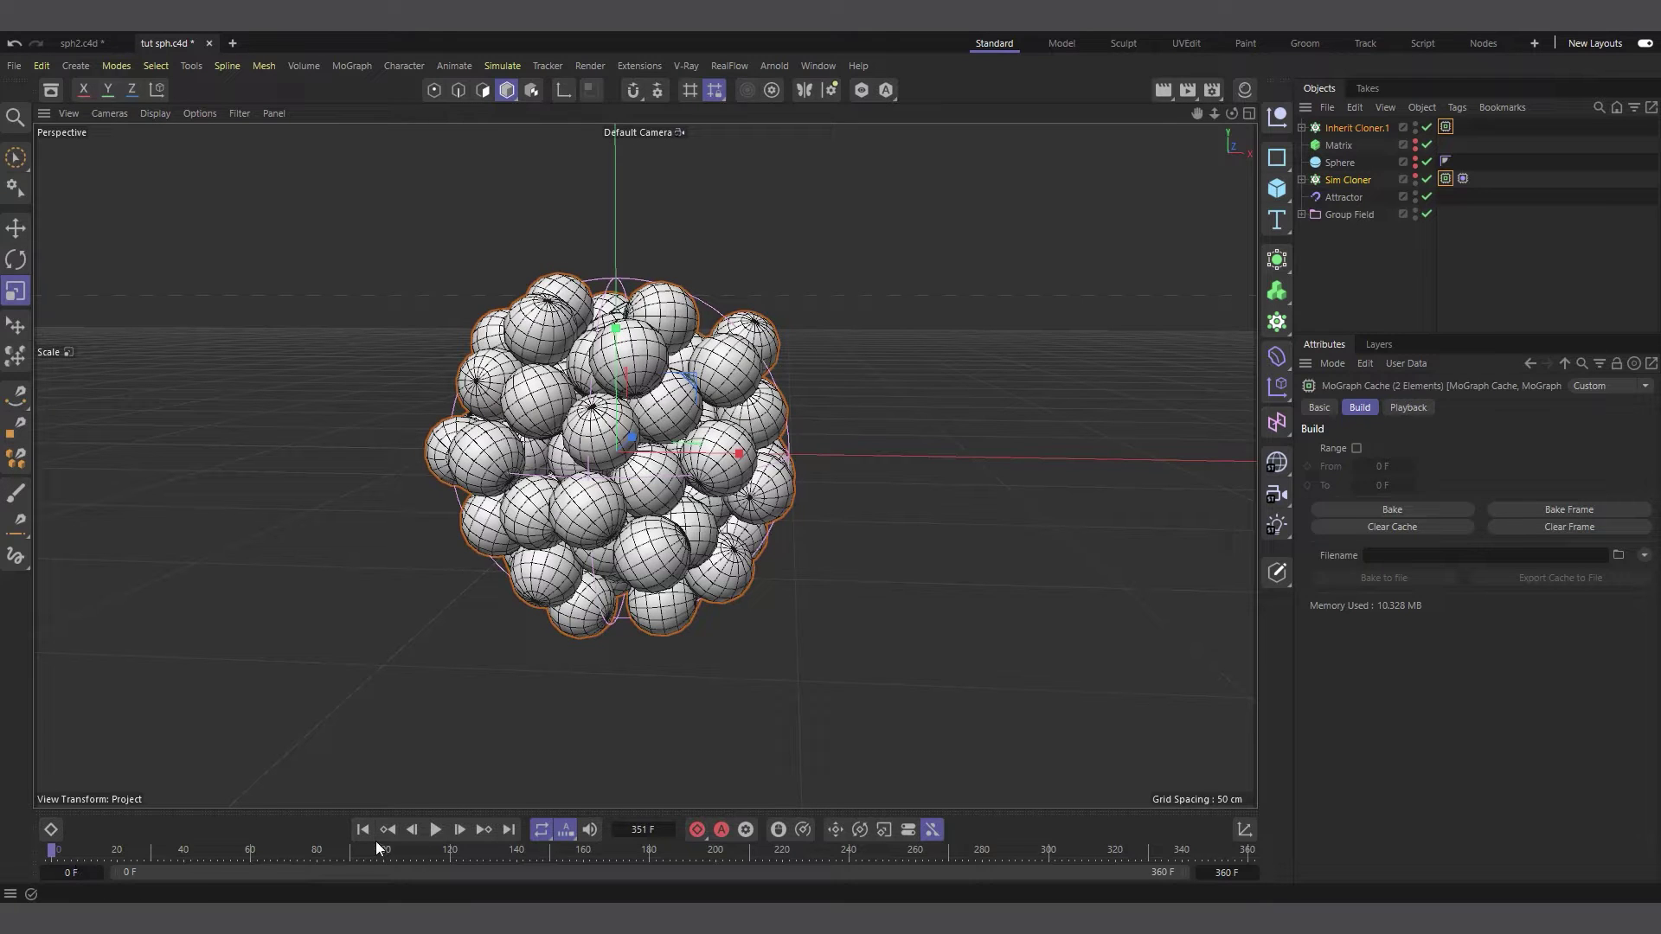
{"action": "left_click", "coordinate": [460, 830]}
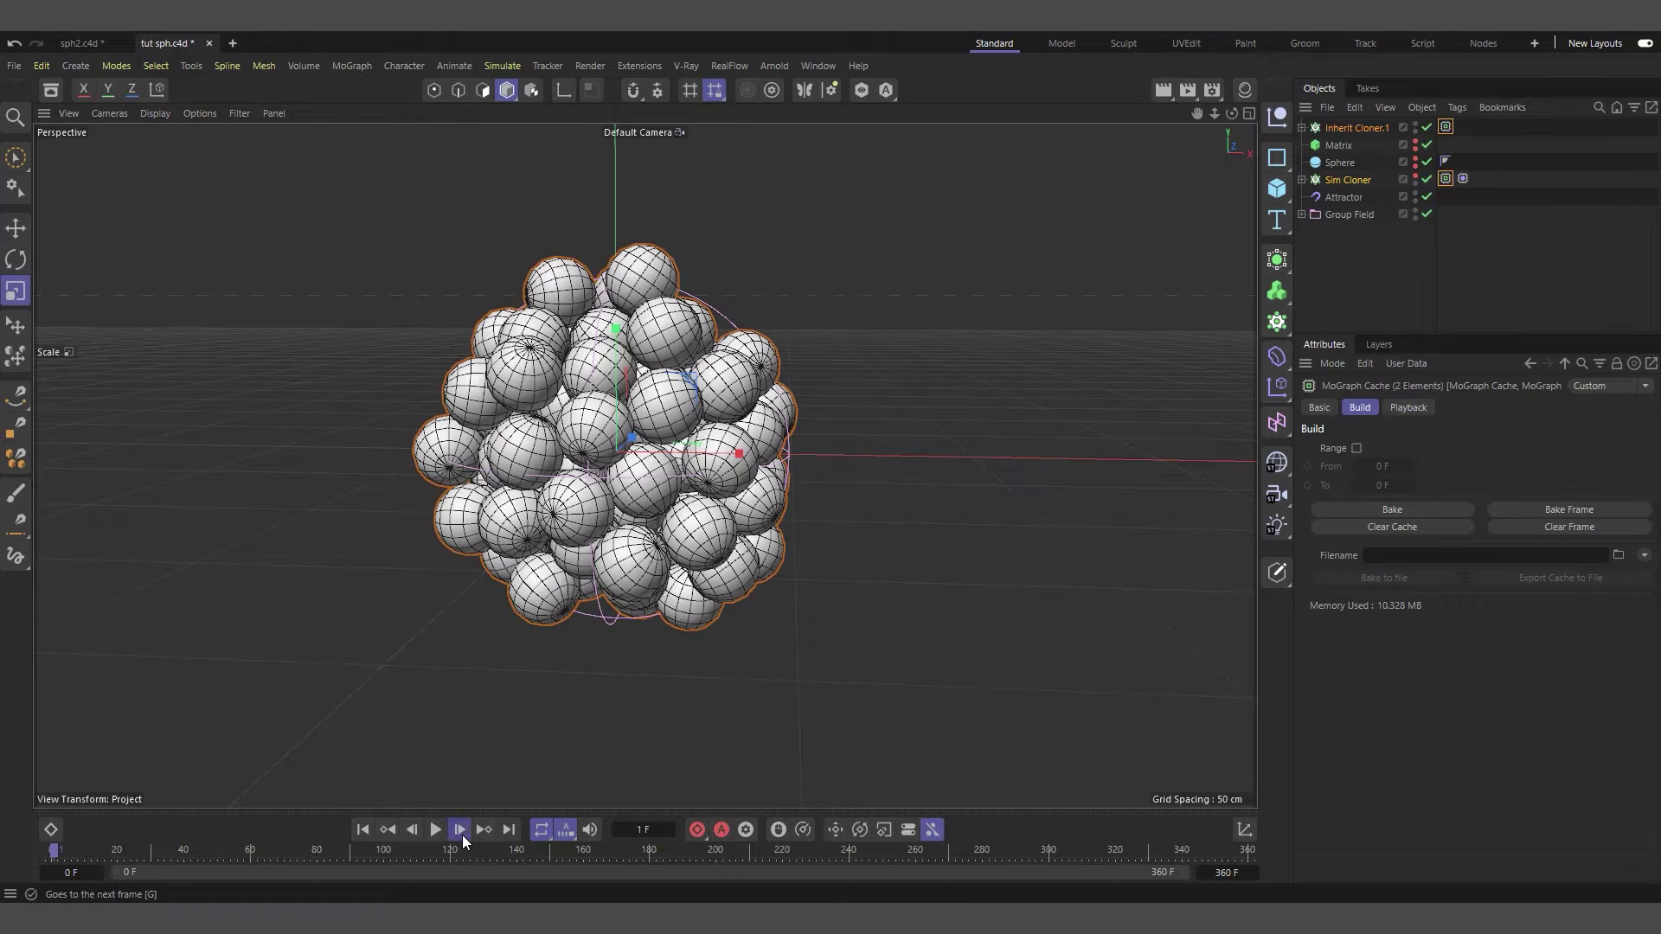
{"action": "left_click", "coordinate": [461, 830]}
{"action": "left_click", "coordinate": [437, 830]}
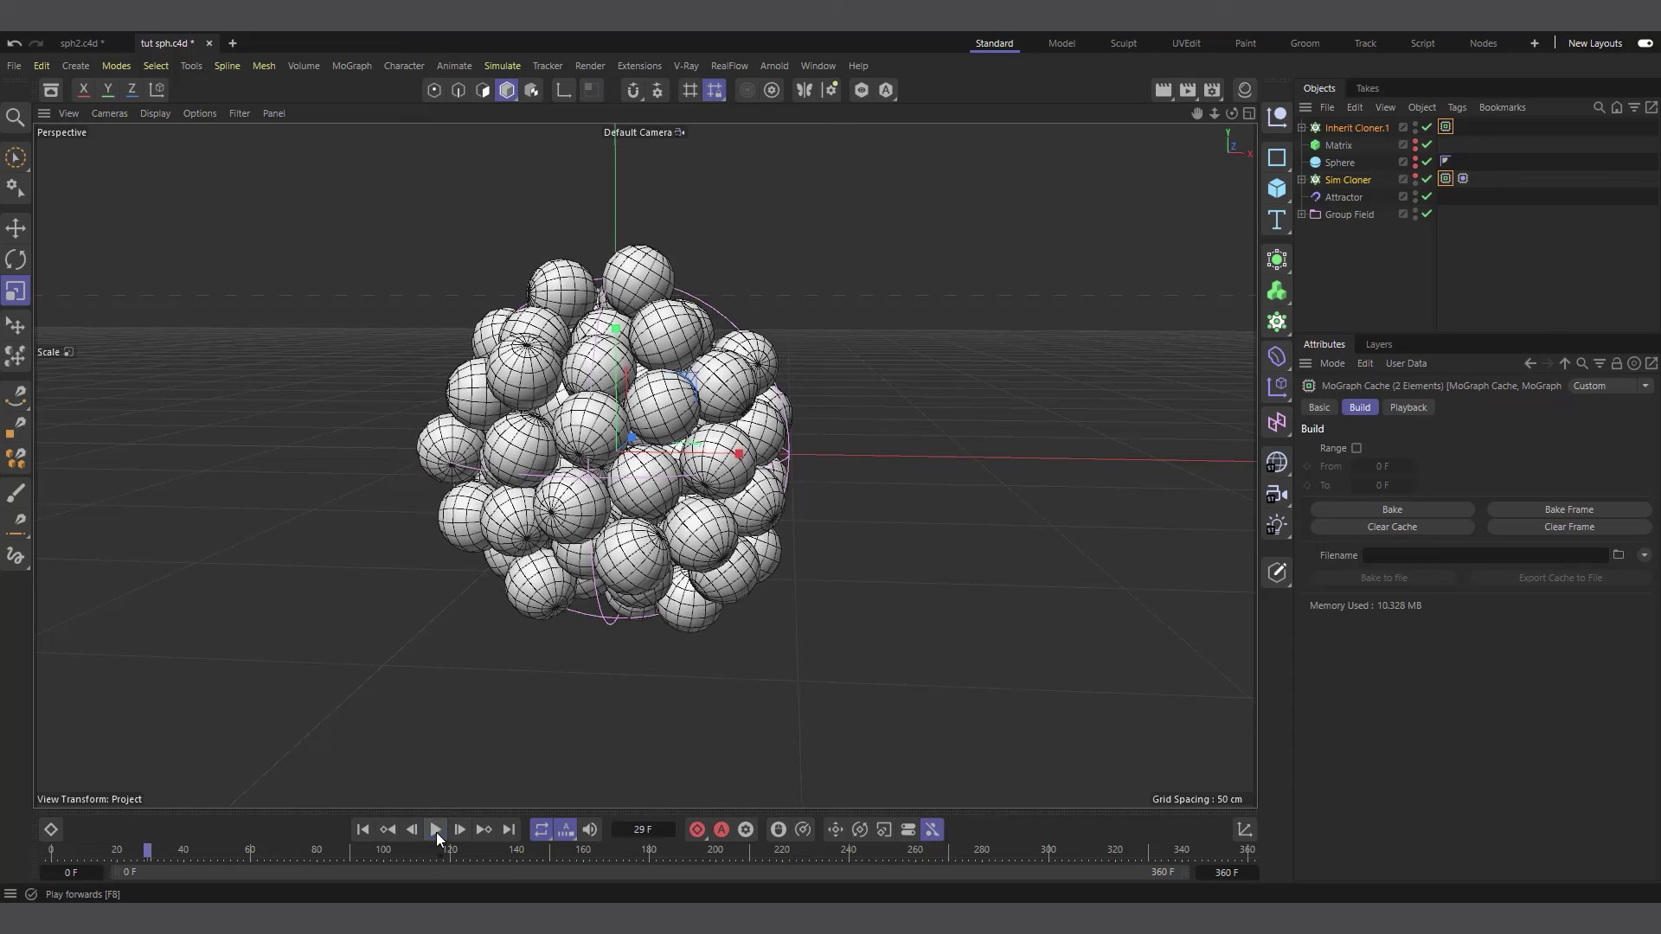
{"action": "left_click", "coordinate": [437, 834]}
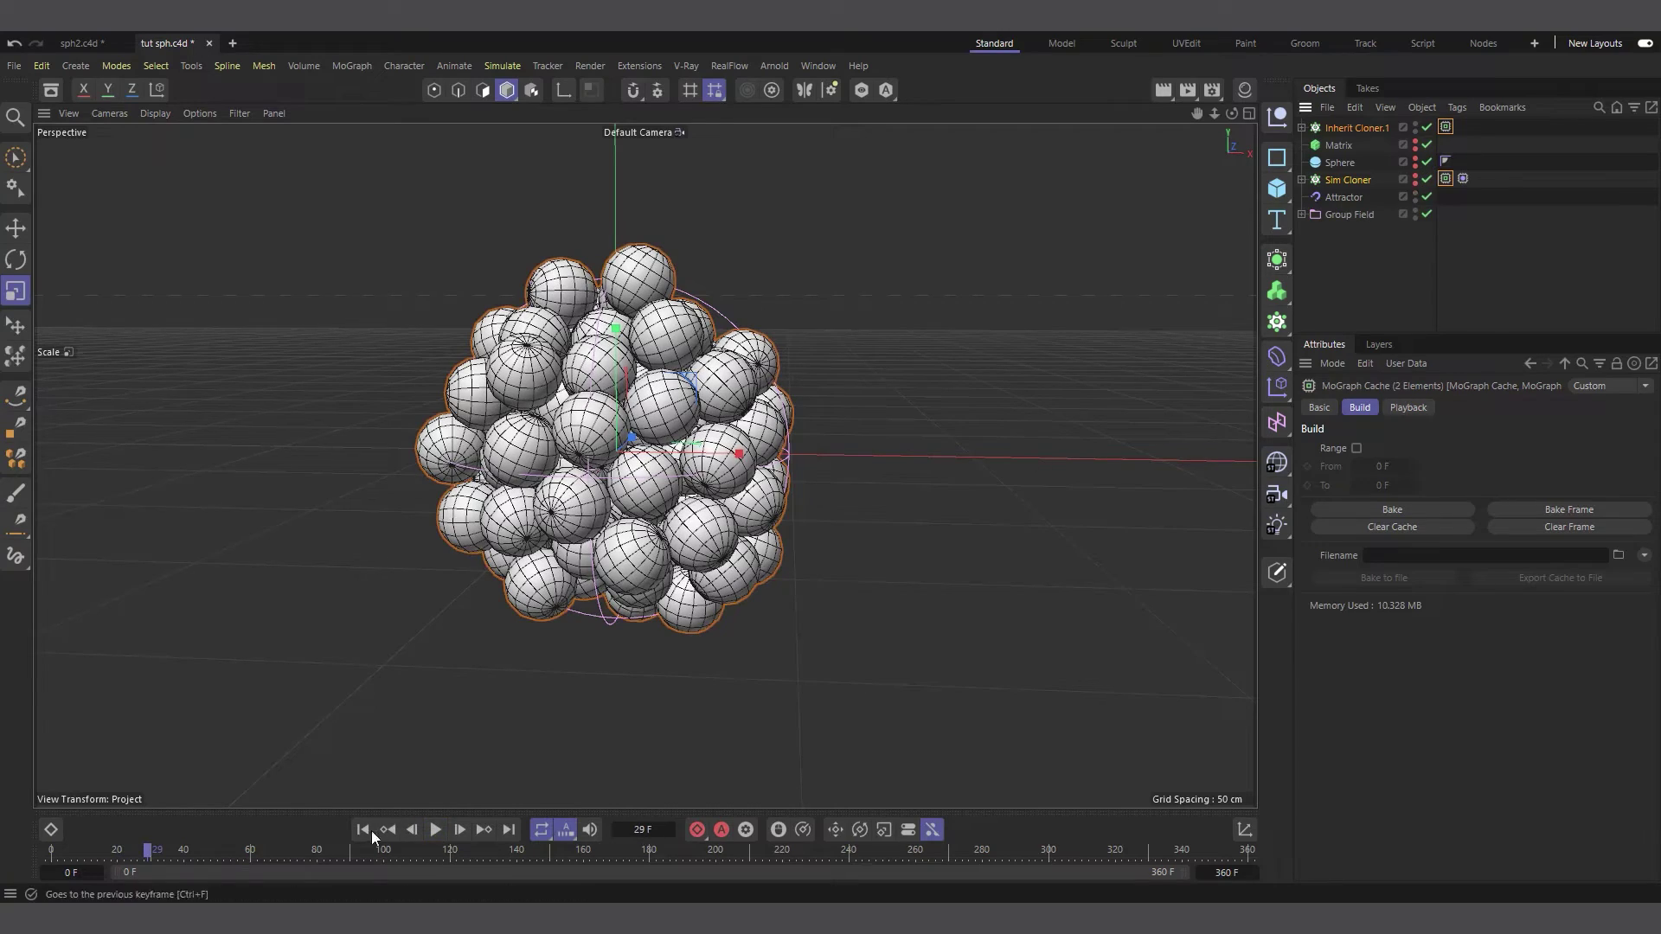
{"action": "left_click", "coordinate": [364, 832]}
{"action": "left_click", "coordinate": [435, 830]}
{"action": "left_click", "coordinate": [436, 831]}
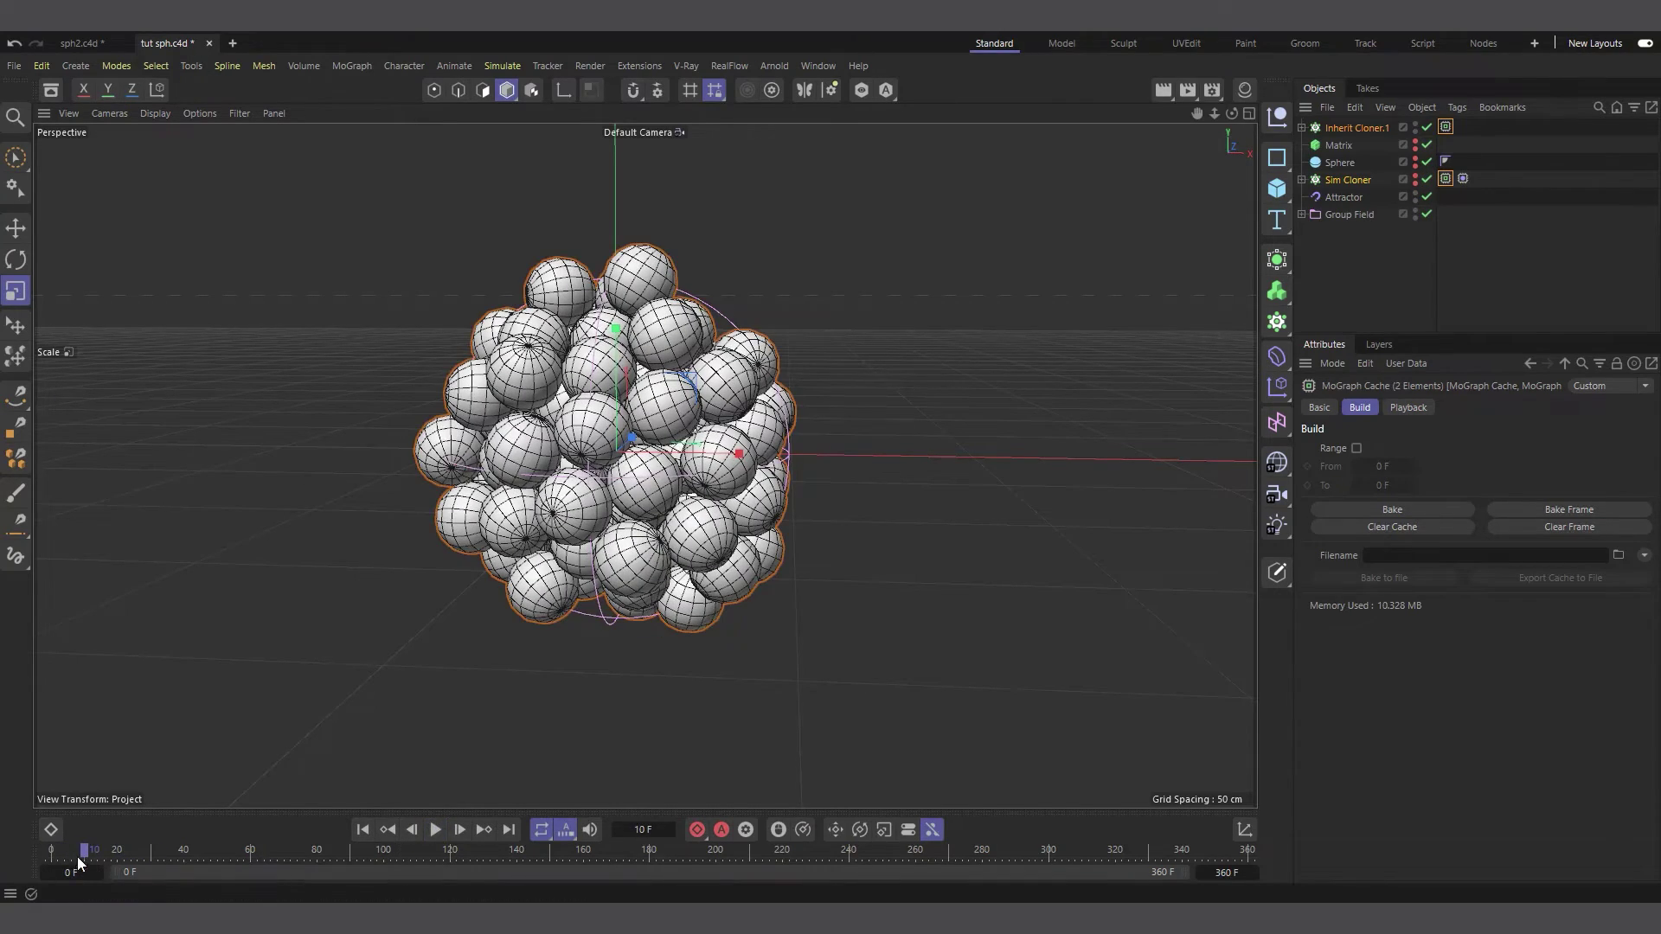
{"action": "left_click_drag", "start_coordinate": [78, 862], "coordinate": [1, 848]}
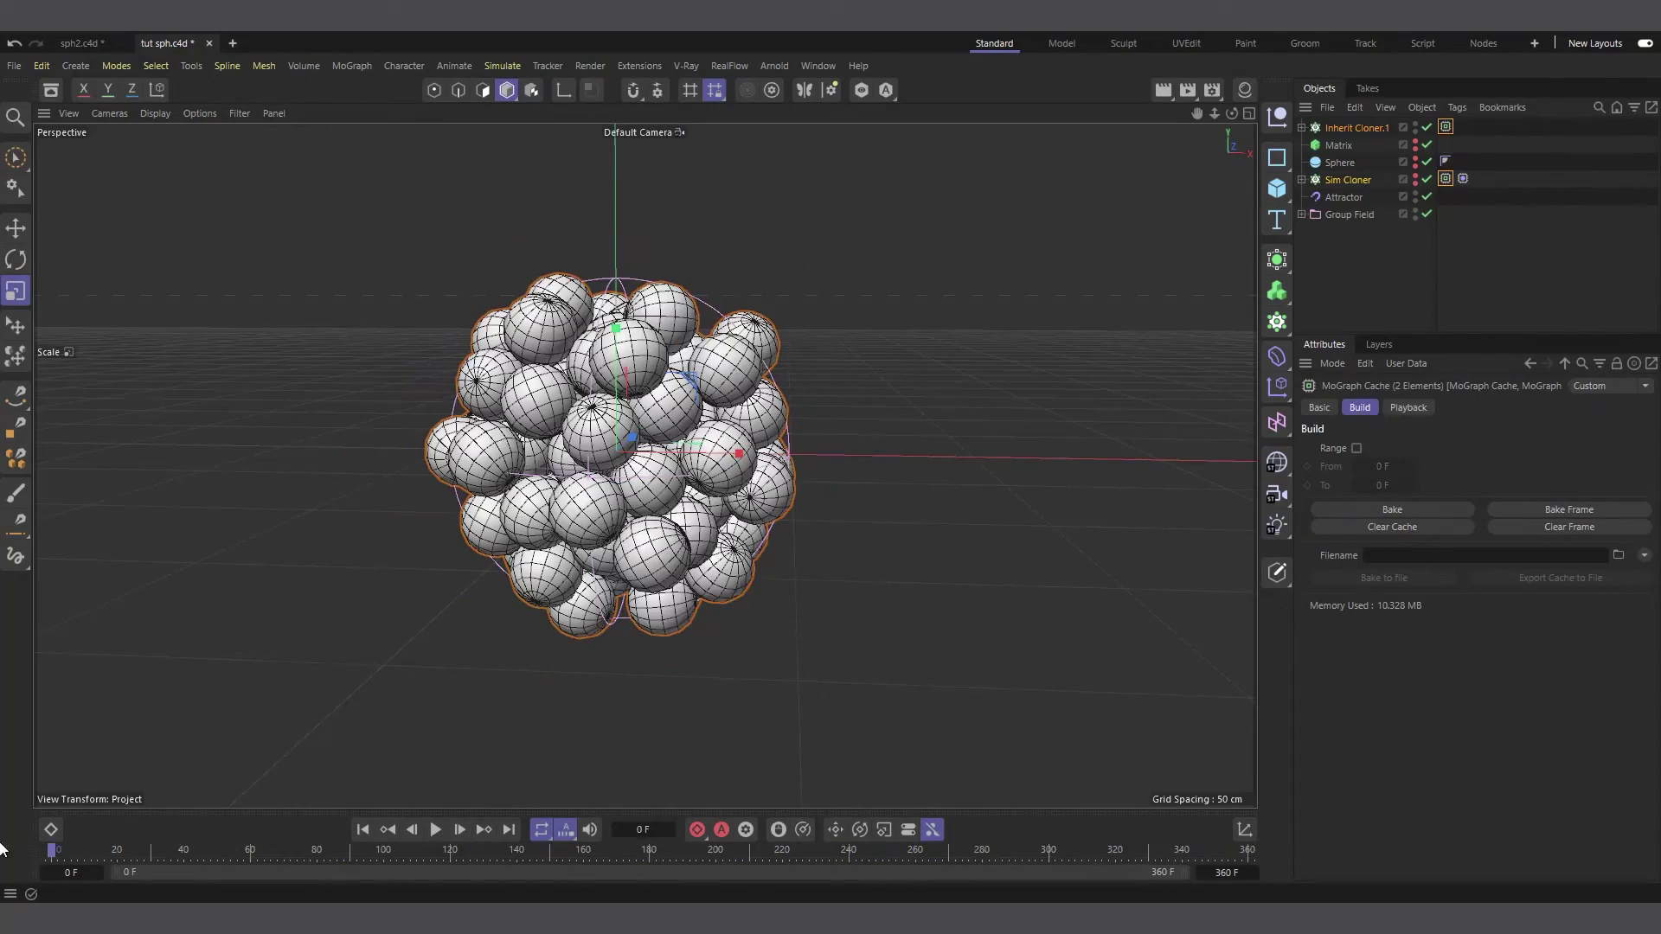
Add a new sphere primitive at the scene's top level and set its type to Icosahedron.
{"action": "left_click", "coordinate": [1369, 257]}
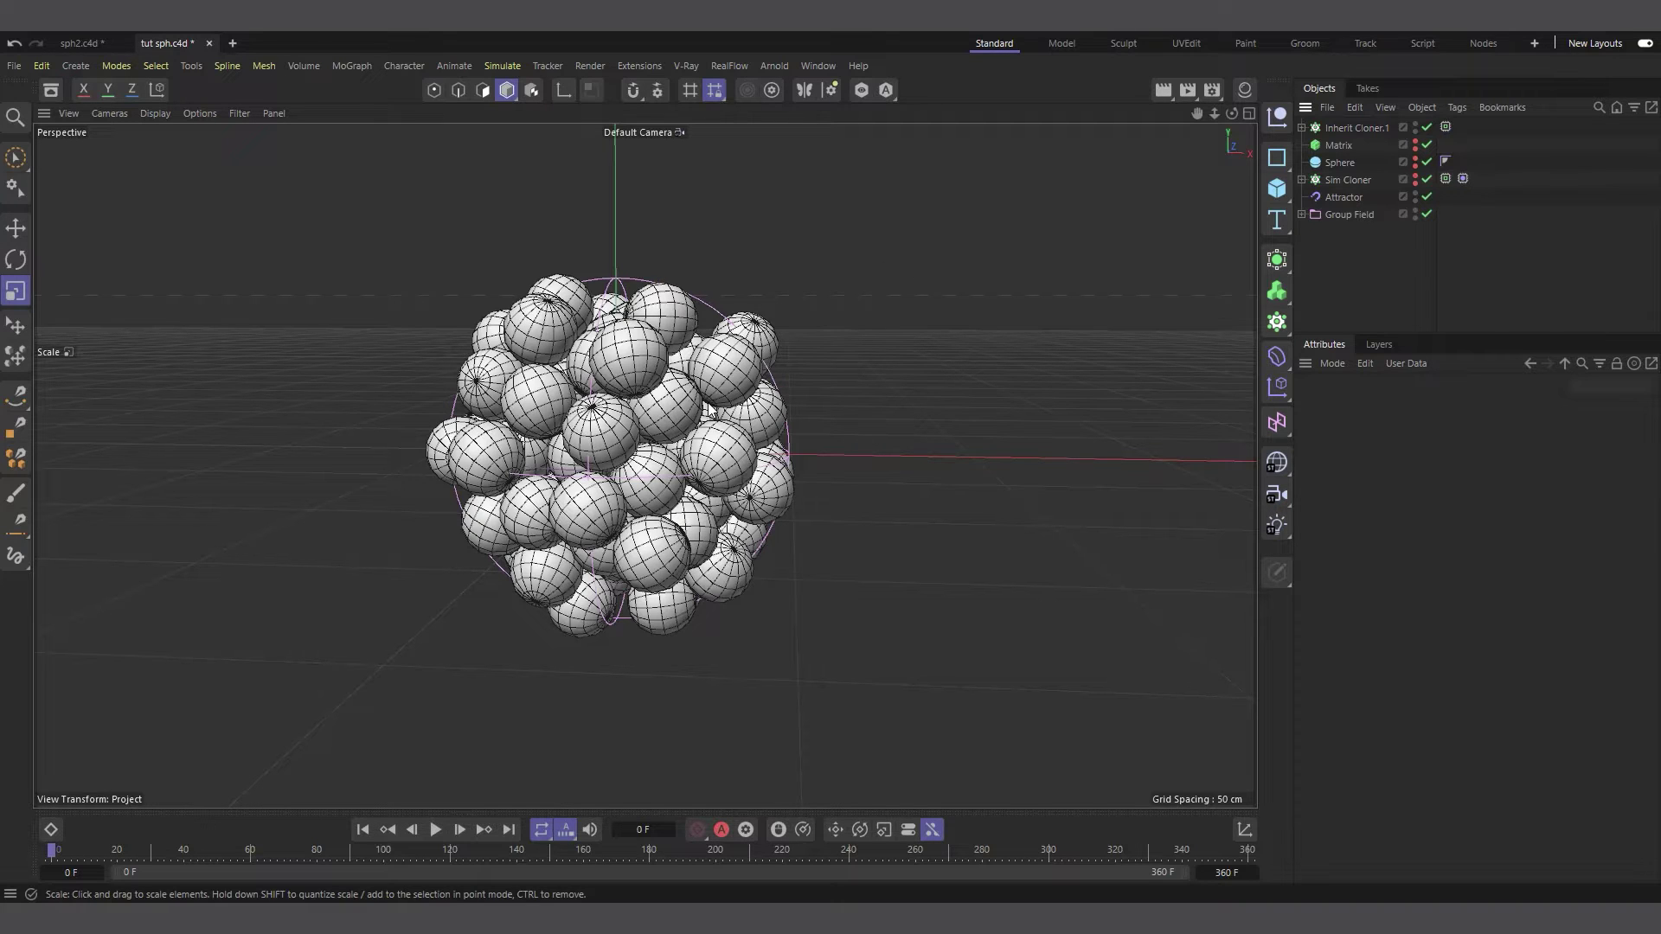
{"action": "left_click", "coordinate": [1277, 188]}
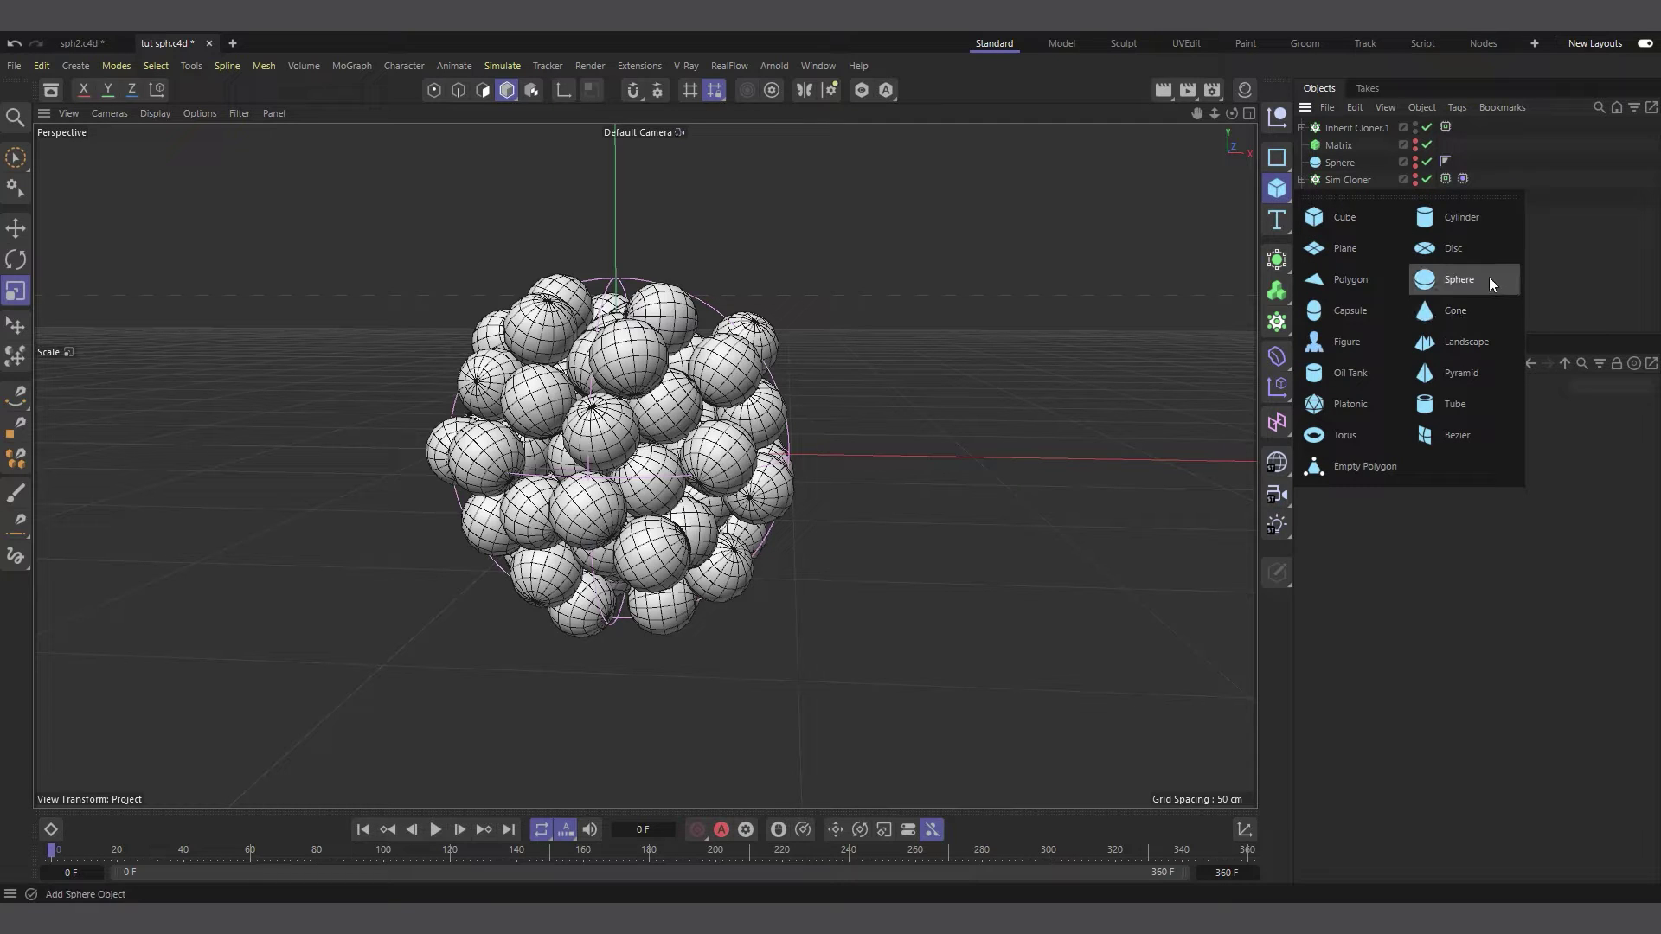
{"action": "left_click", "coordinate": [1458, 282]}
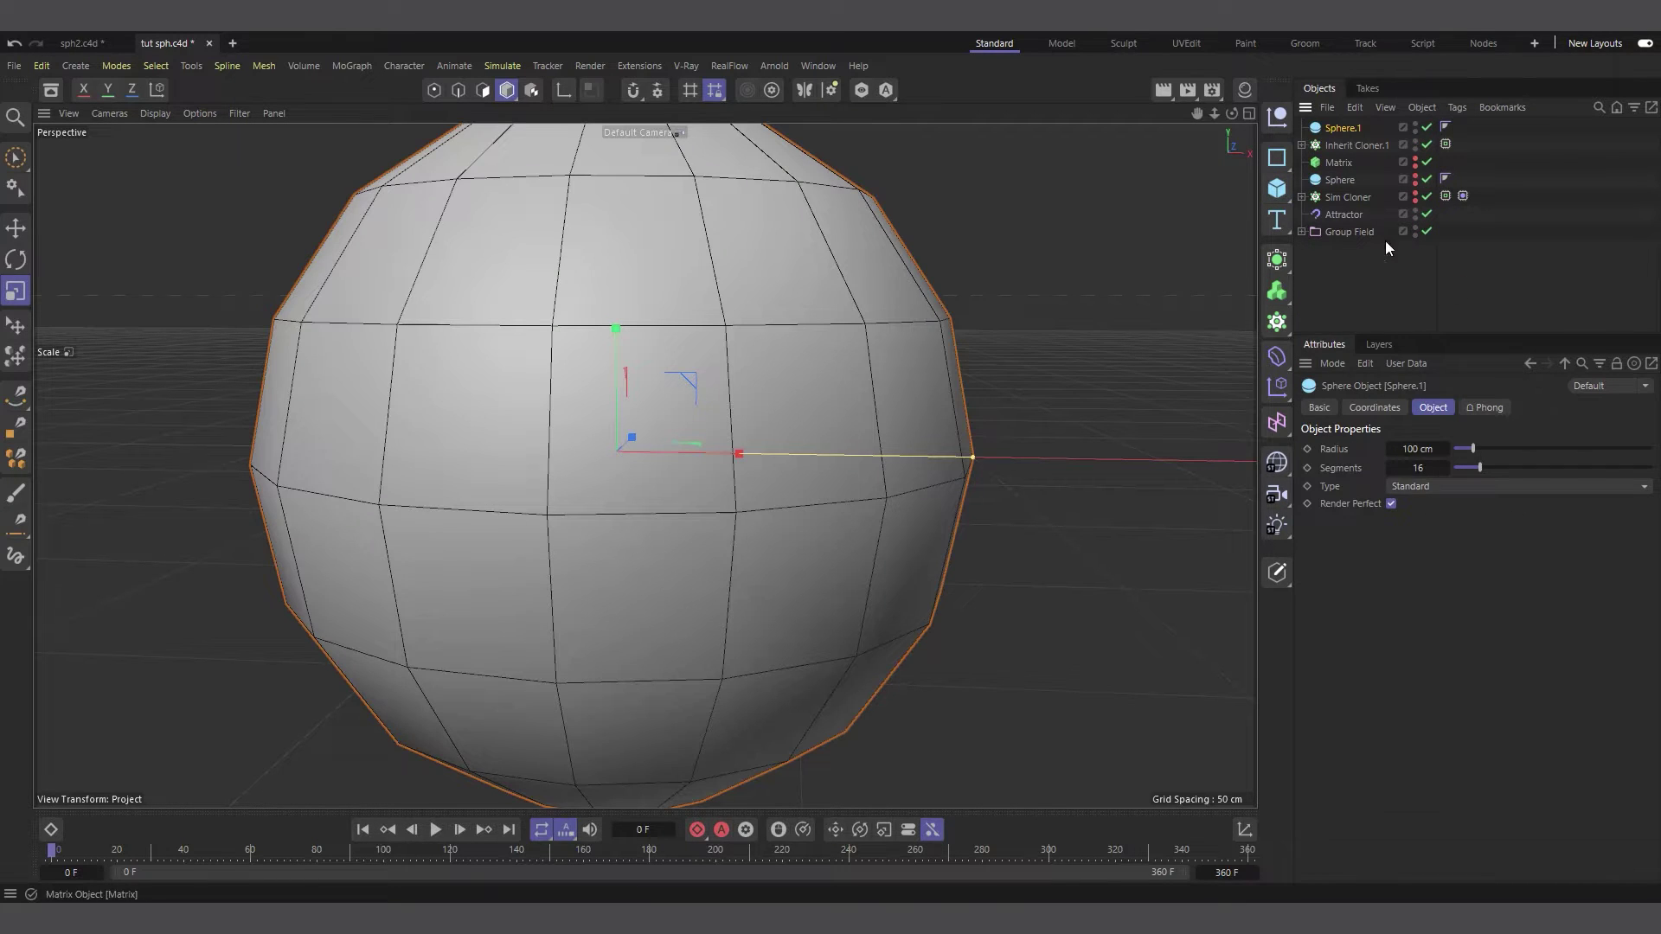
{"action": "left_click", "coordinate": [1416, 487]}
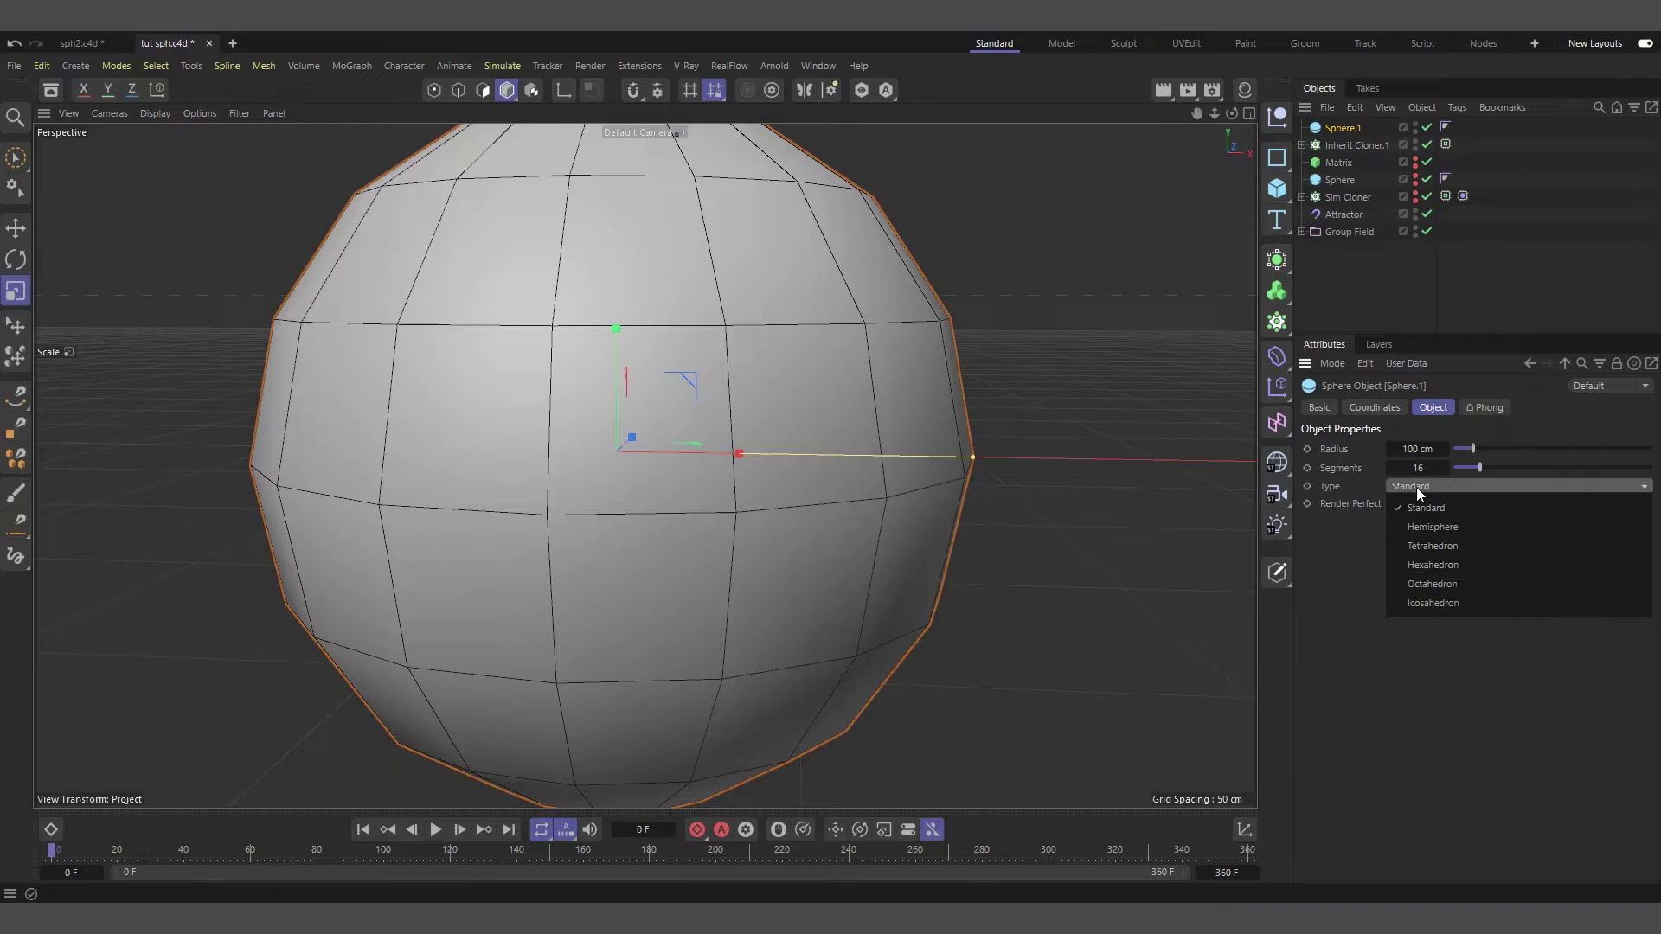
{"action": "left_click", "coordinate": [1452, 604]}
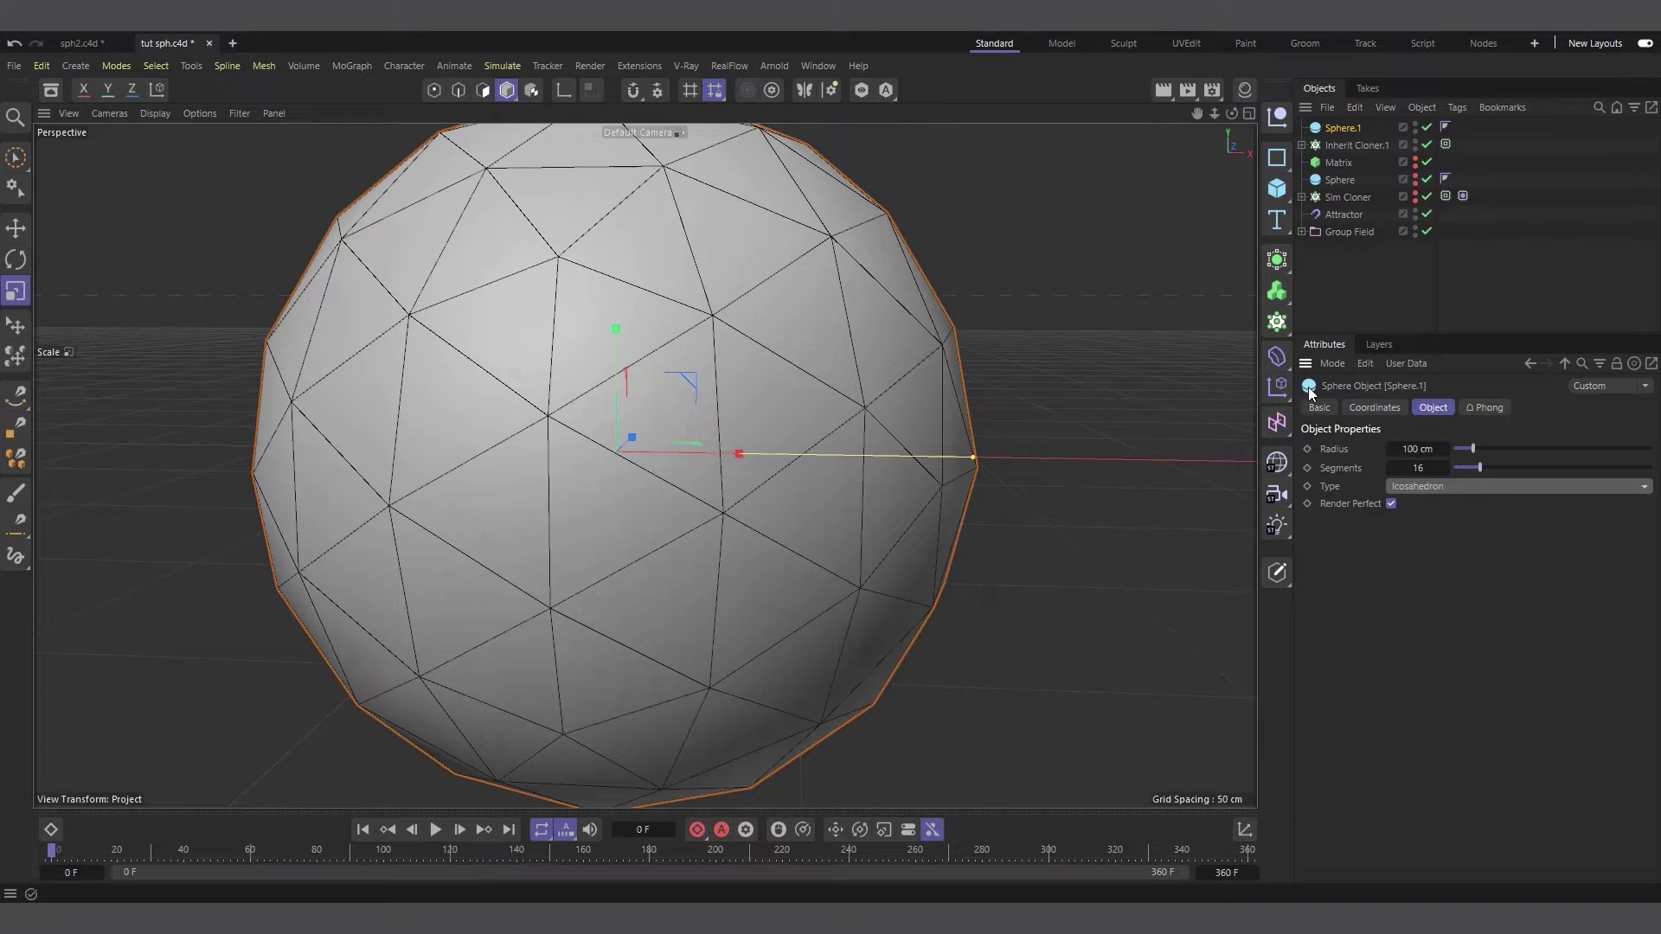
Reduce the new sphere's radius to 60 cm so it closely encloses the cloned spheres.
{"action": "middle_click", "coordinate": [1031, 616]}
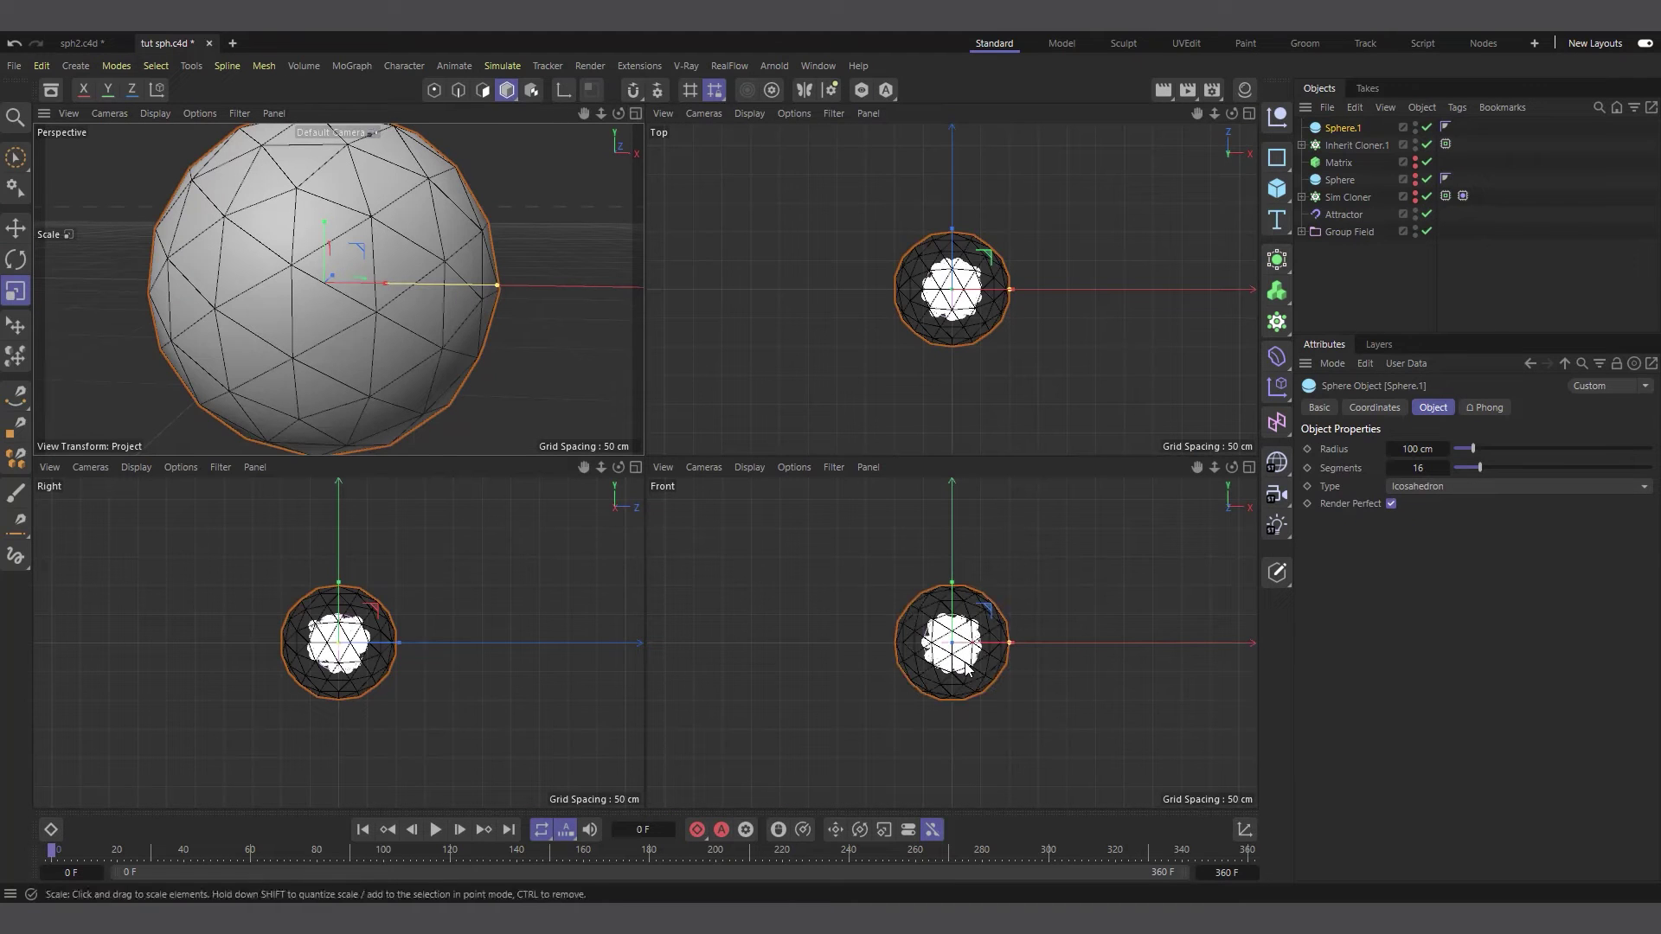
{"action": "mouse_move", "coordinate": [1415, 448]}
{"action": "left_mouse_down"}
{"action": "mouse_move", "coordinate": [1381, 449]}
{"action": "mouse_move", "coordinate": [1391, 460]}
{"action": "left_mouse_up"}
{"action": "scroll", "coordinate": [980, 655], "scroll_direction": "up", "scroll_amount": 5}
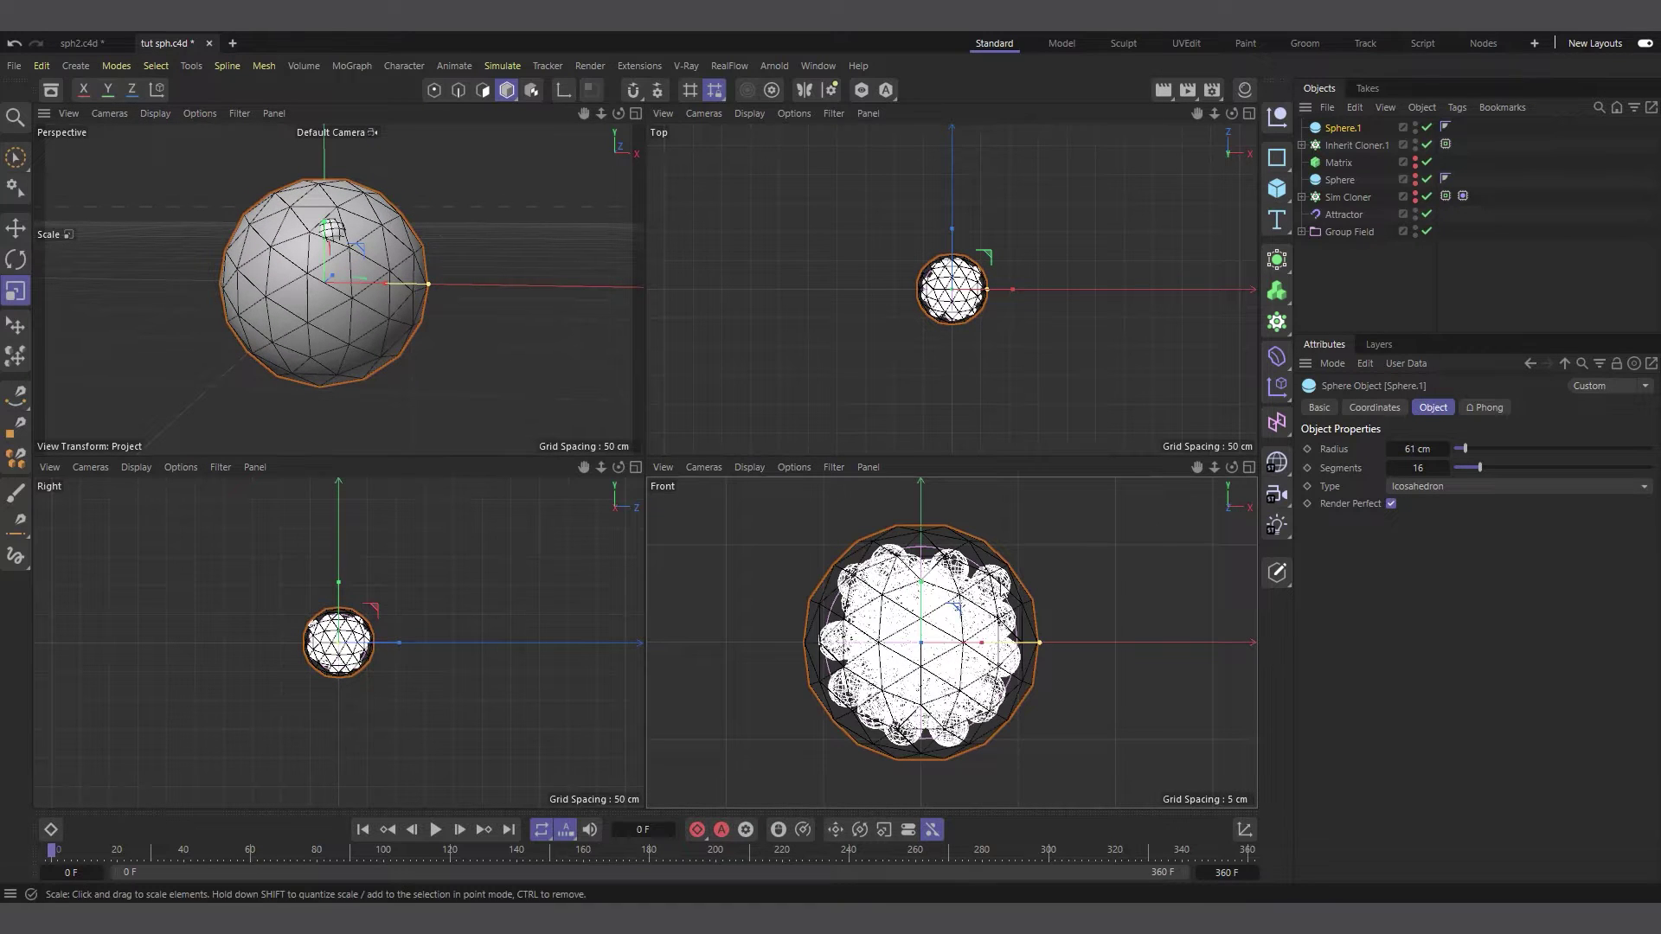
{"action": "scroll", "coordinate": [1061, 657], "scroll_direction": "up", "scroll_amount": 1}
{"action": "left_click", "coordinate": [1392, 451]}
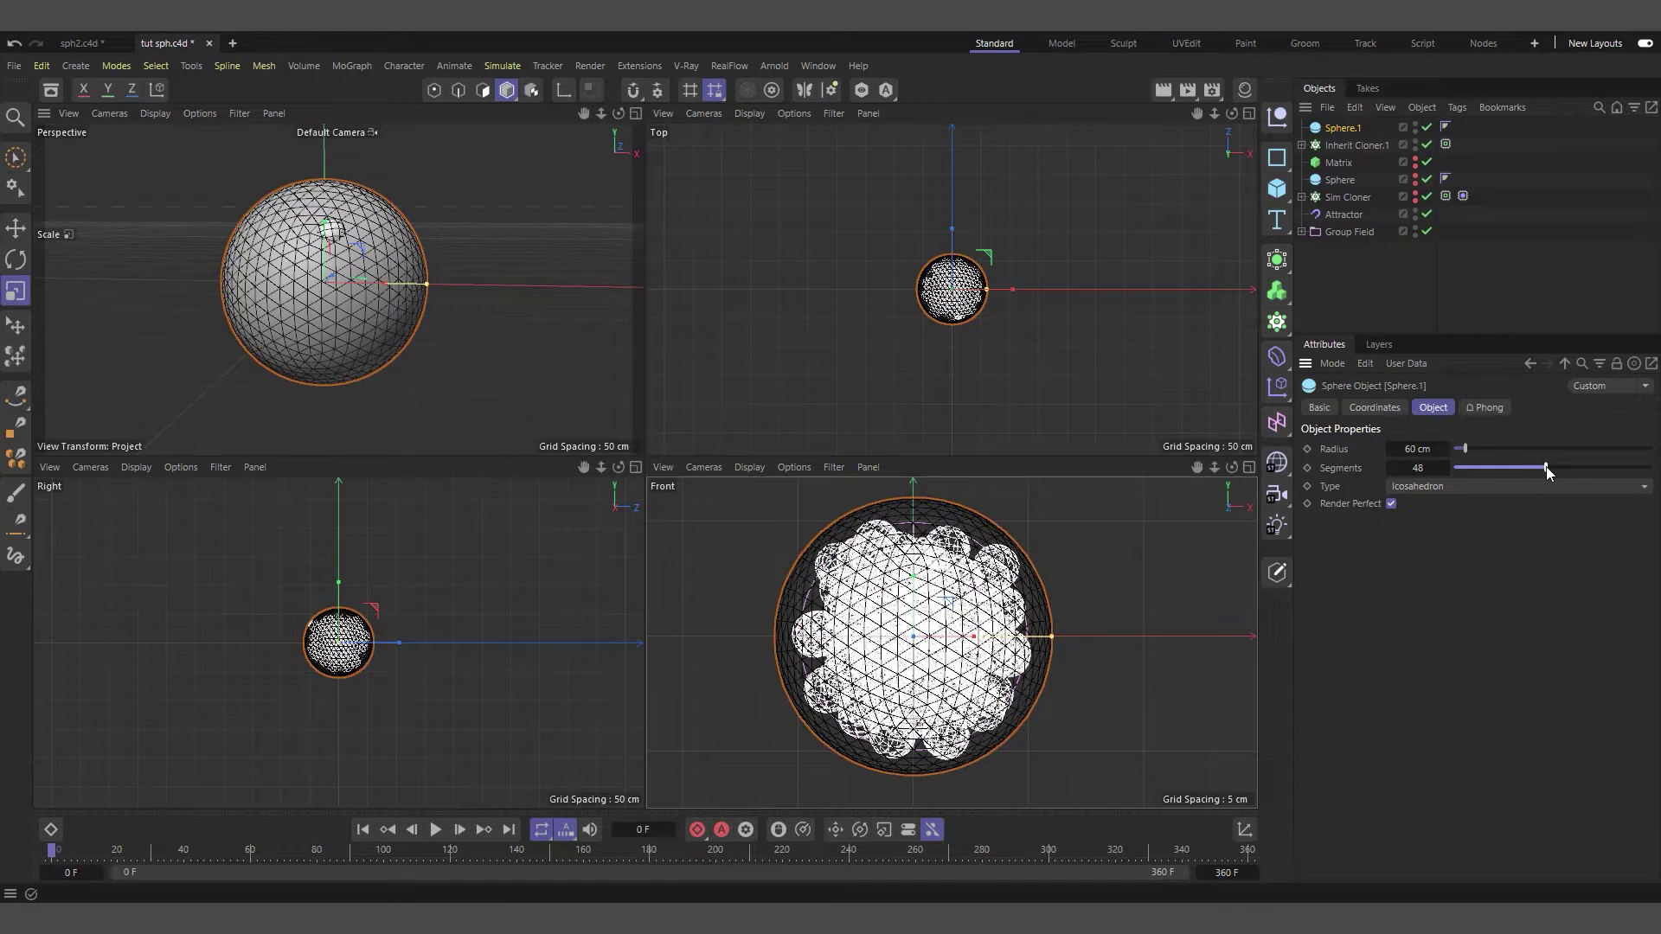
Increase the new sphere's segments to 60.
{"action": "left_click_drag", "start_coordinate": [1545, 465], "coordinate": [1561, 466]}
{"action": "left_click", "coordinate": [1446, 470]}
{"action": "left_click", "coordinate": [1446, 470]}
{"action": "left_click", "coordinate": [1445, 470]}
{"action": "left_click", "coordinate": [1446, 470]}
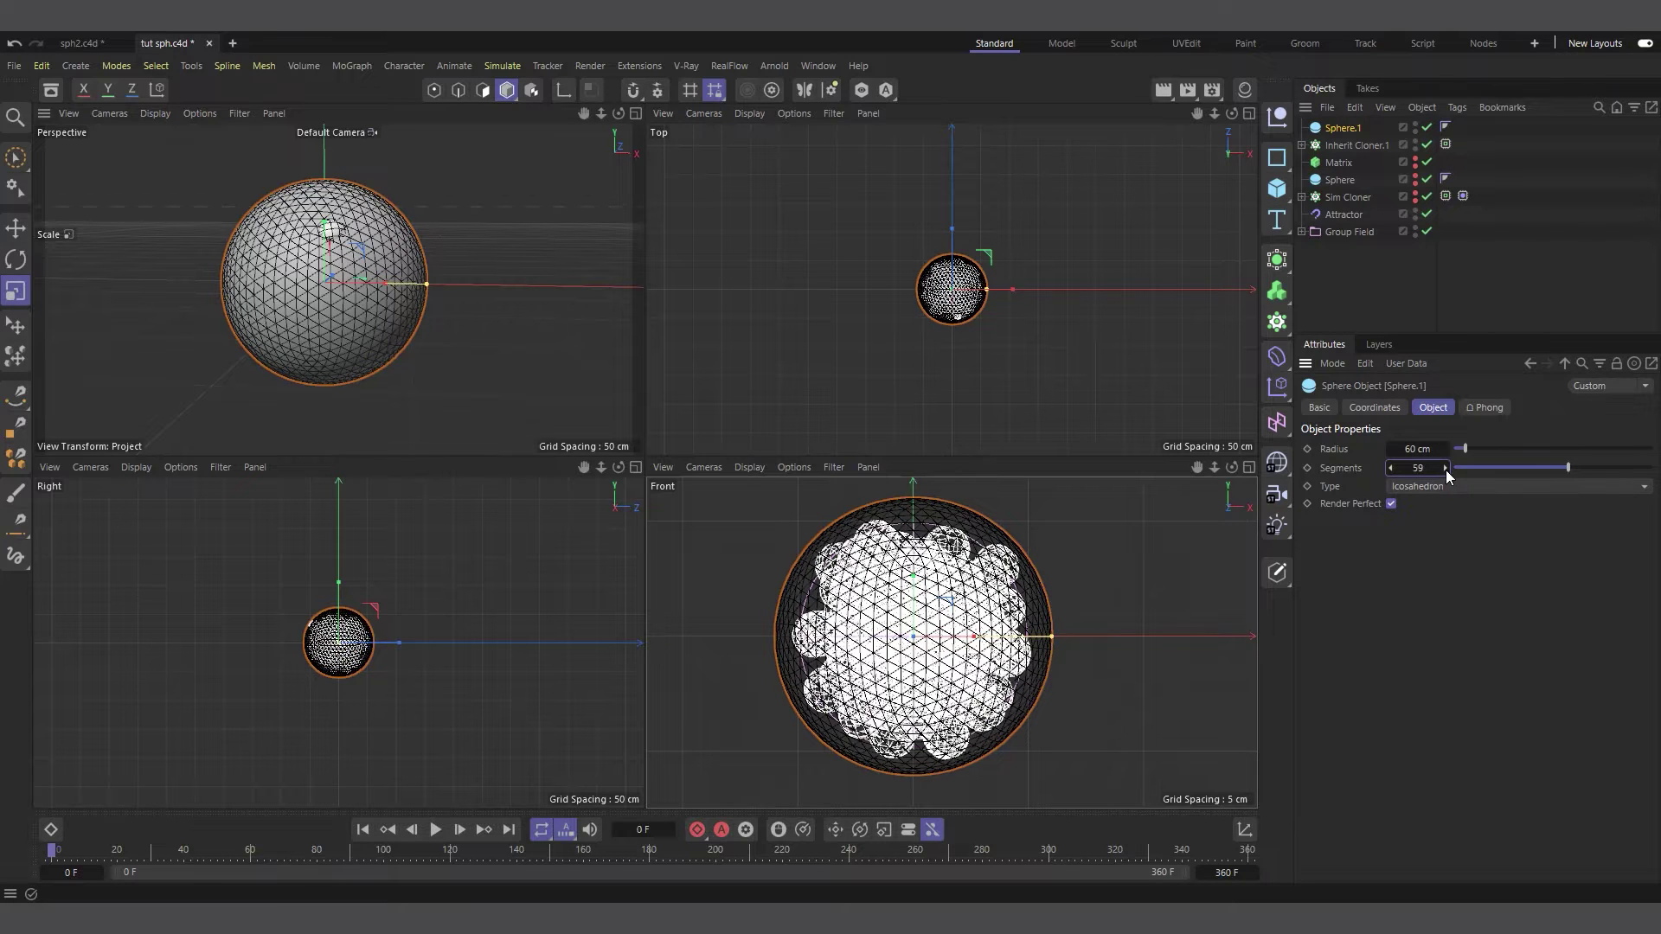
{"action": "left_click", "coordinate": [1446, 470]}
Check the enclosing sphere against the clones in full-size perspective and front views.
{"action": "left_click", "coordinate": [635, 113]}
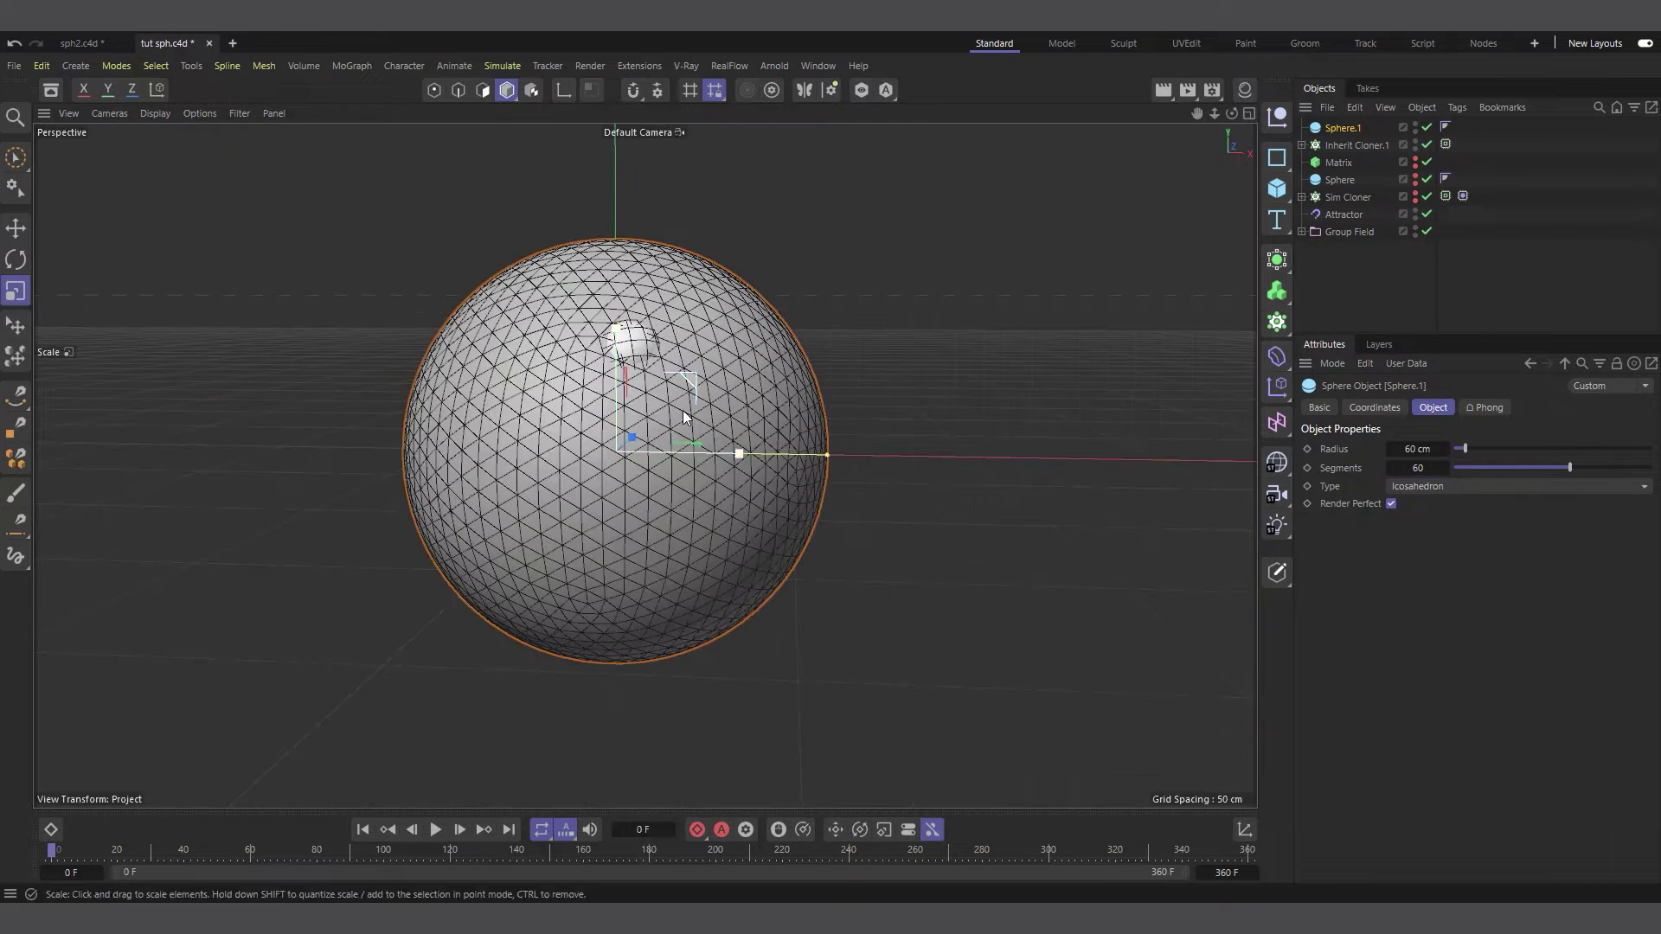
{"action": "left_click", "coordinate": [1249, 113]}
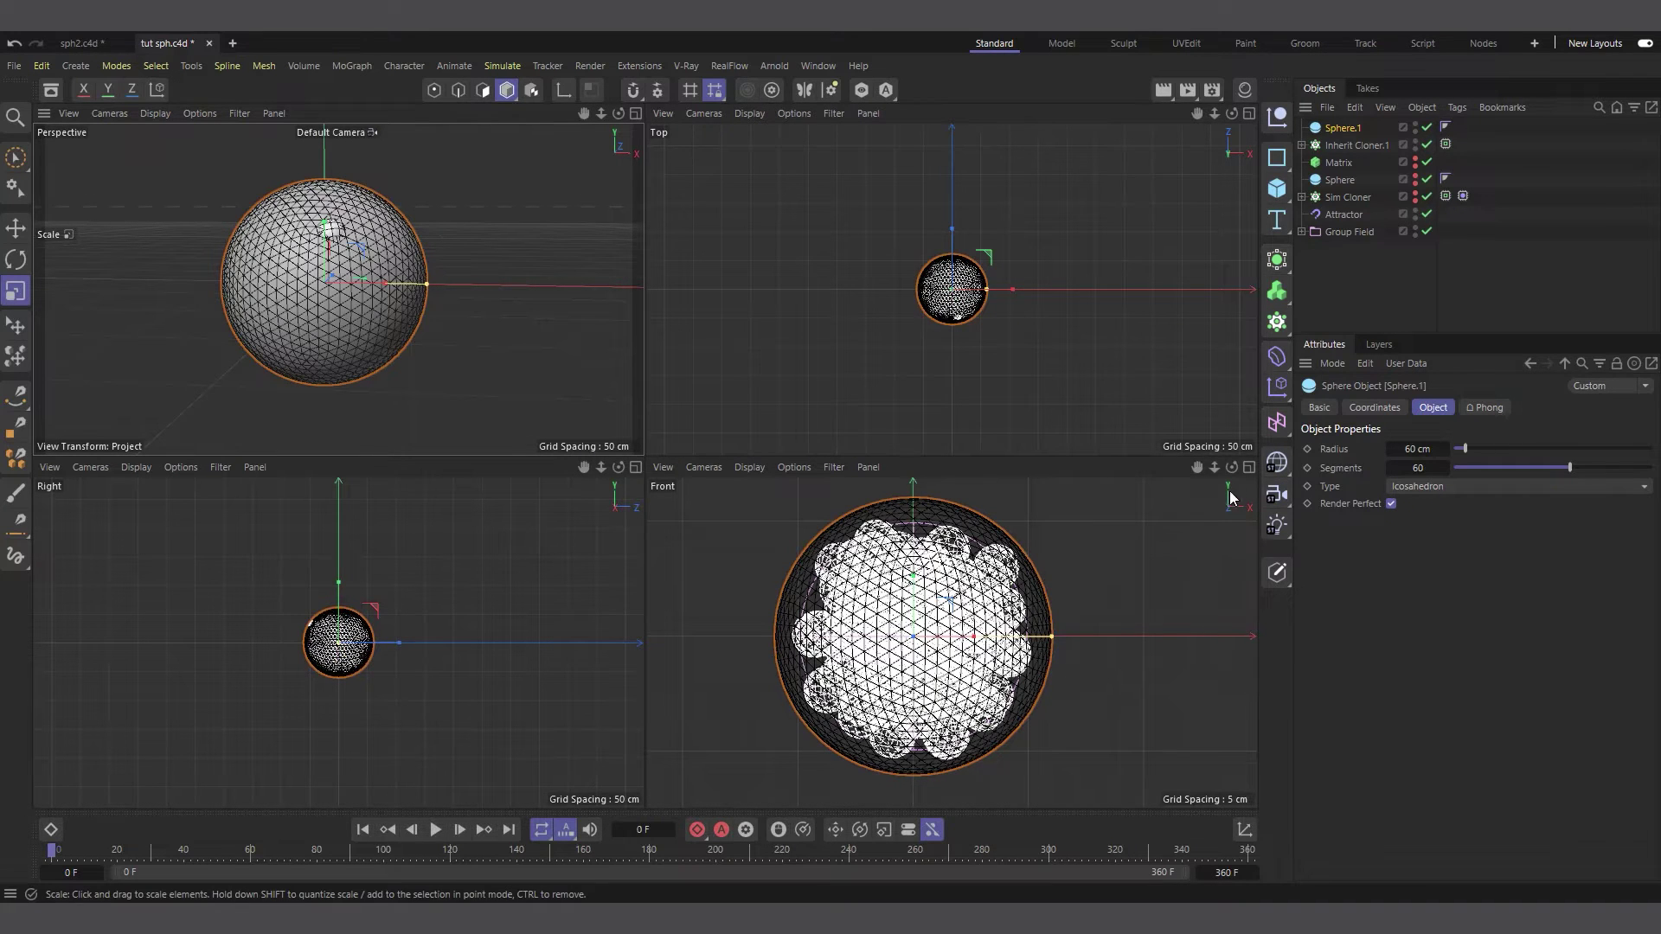
{"action": "left_click", "coordinate": [1249, 467]}
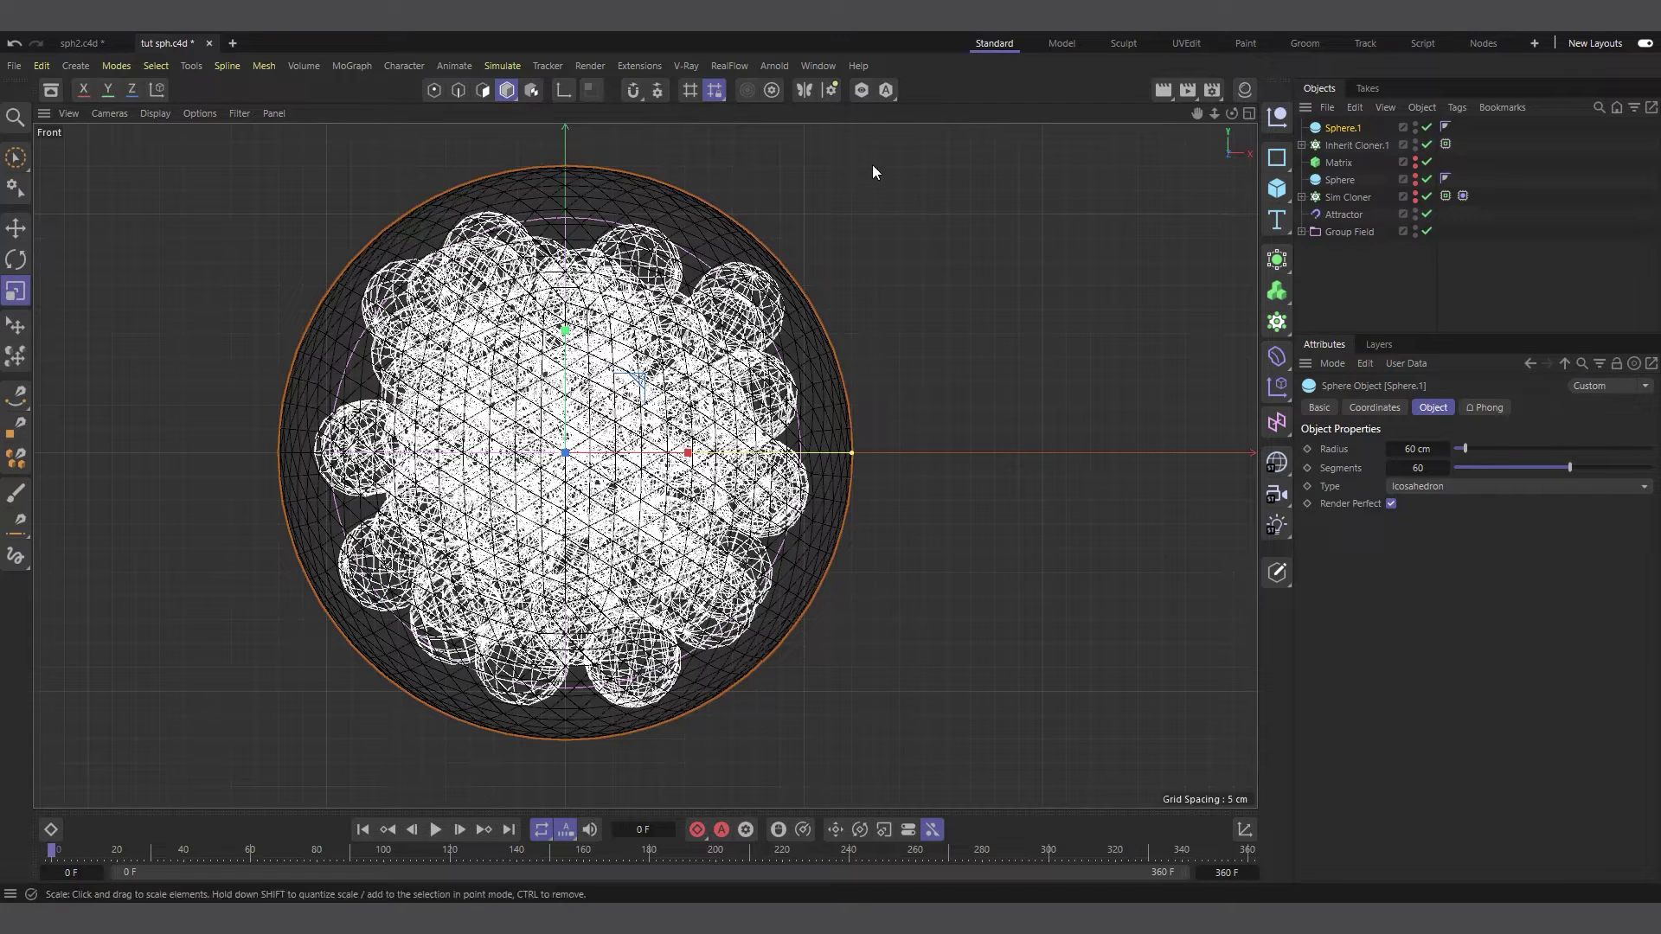
{"action": "left_click", "coordinate": [1249, 114]}
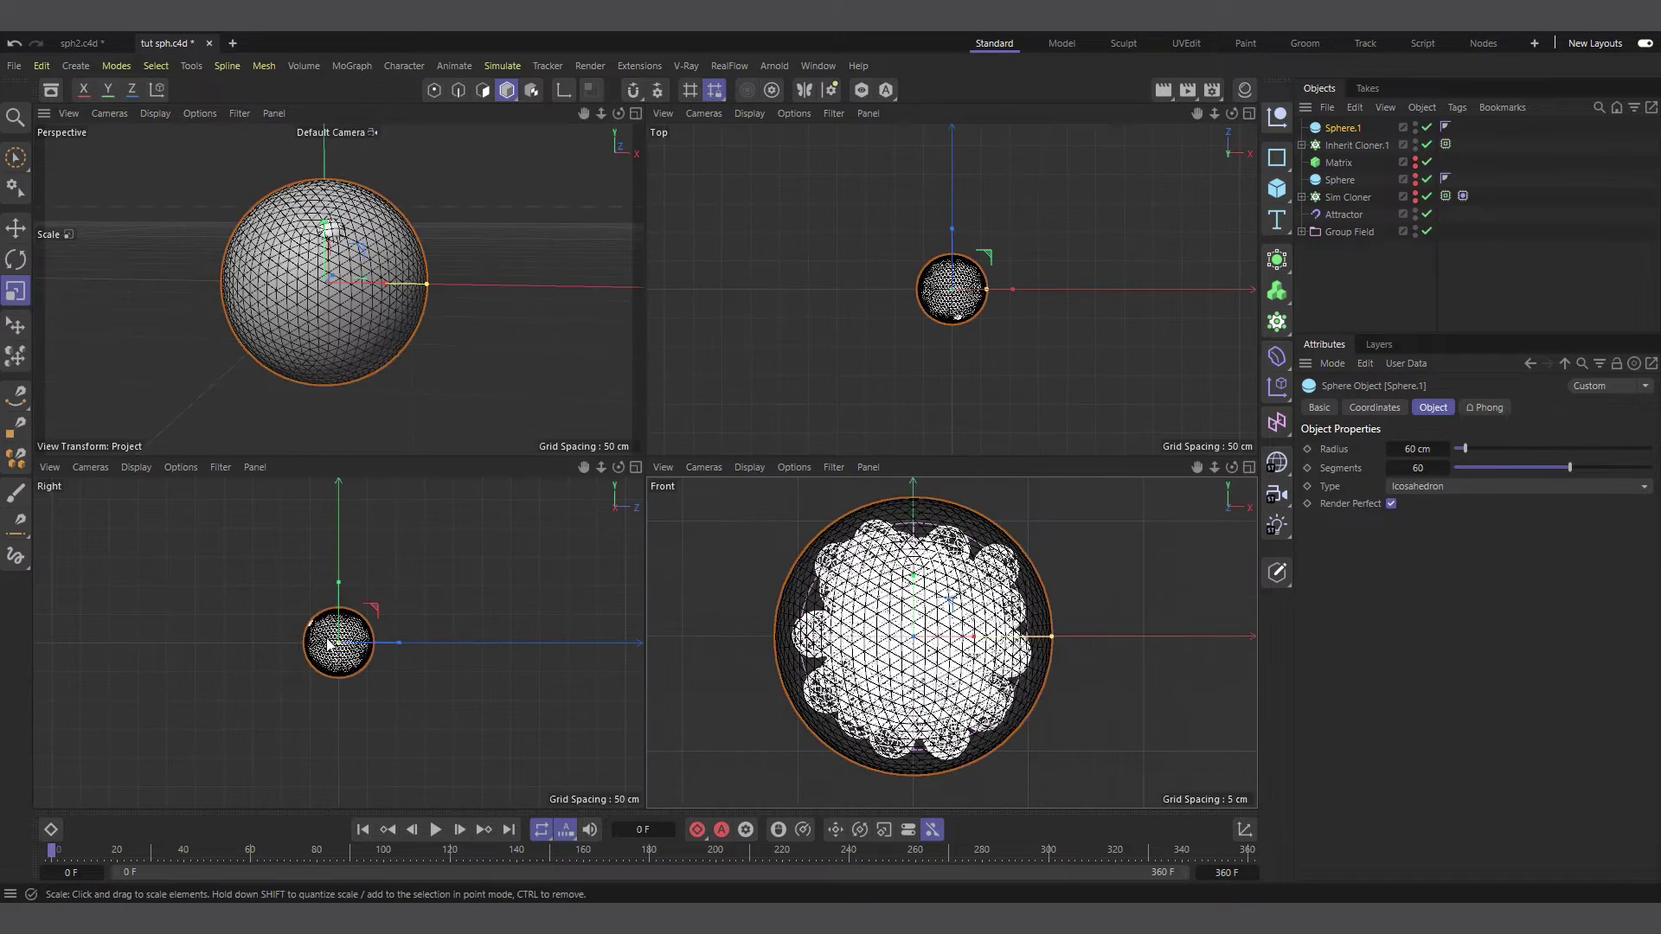
Increase the enclosing sphere's radius to 63 cm and check its fit around the clones in the right and perspective views.
{"action": "scroll", "coordinate": [330, 645], "scroll_direction": "up", "scroll_amount": 6}
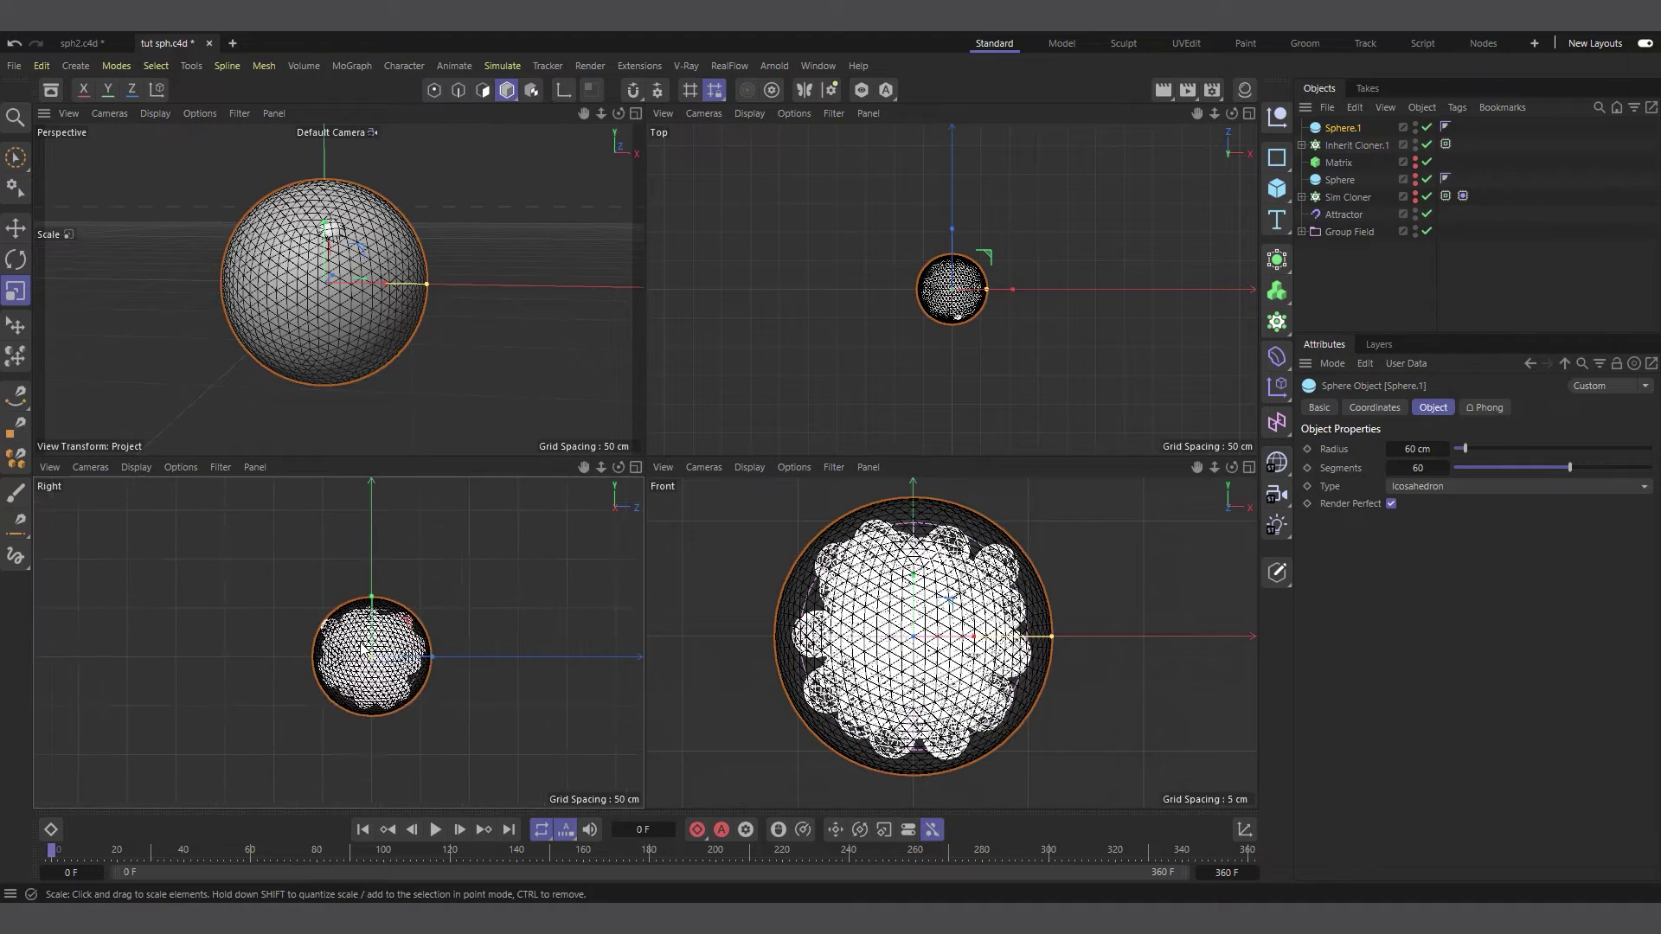
{"action": "left_click", "coordinate": [1445, 450]}
{"action": "left_click", "coordinate": [1445, 450]}
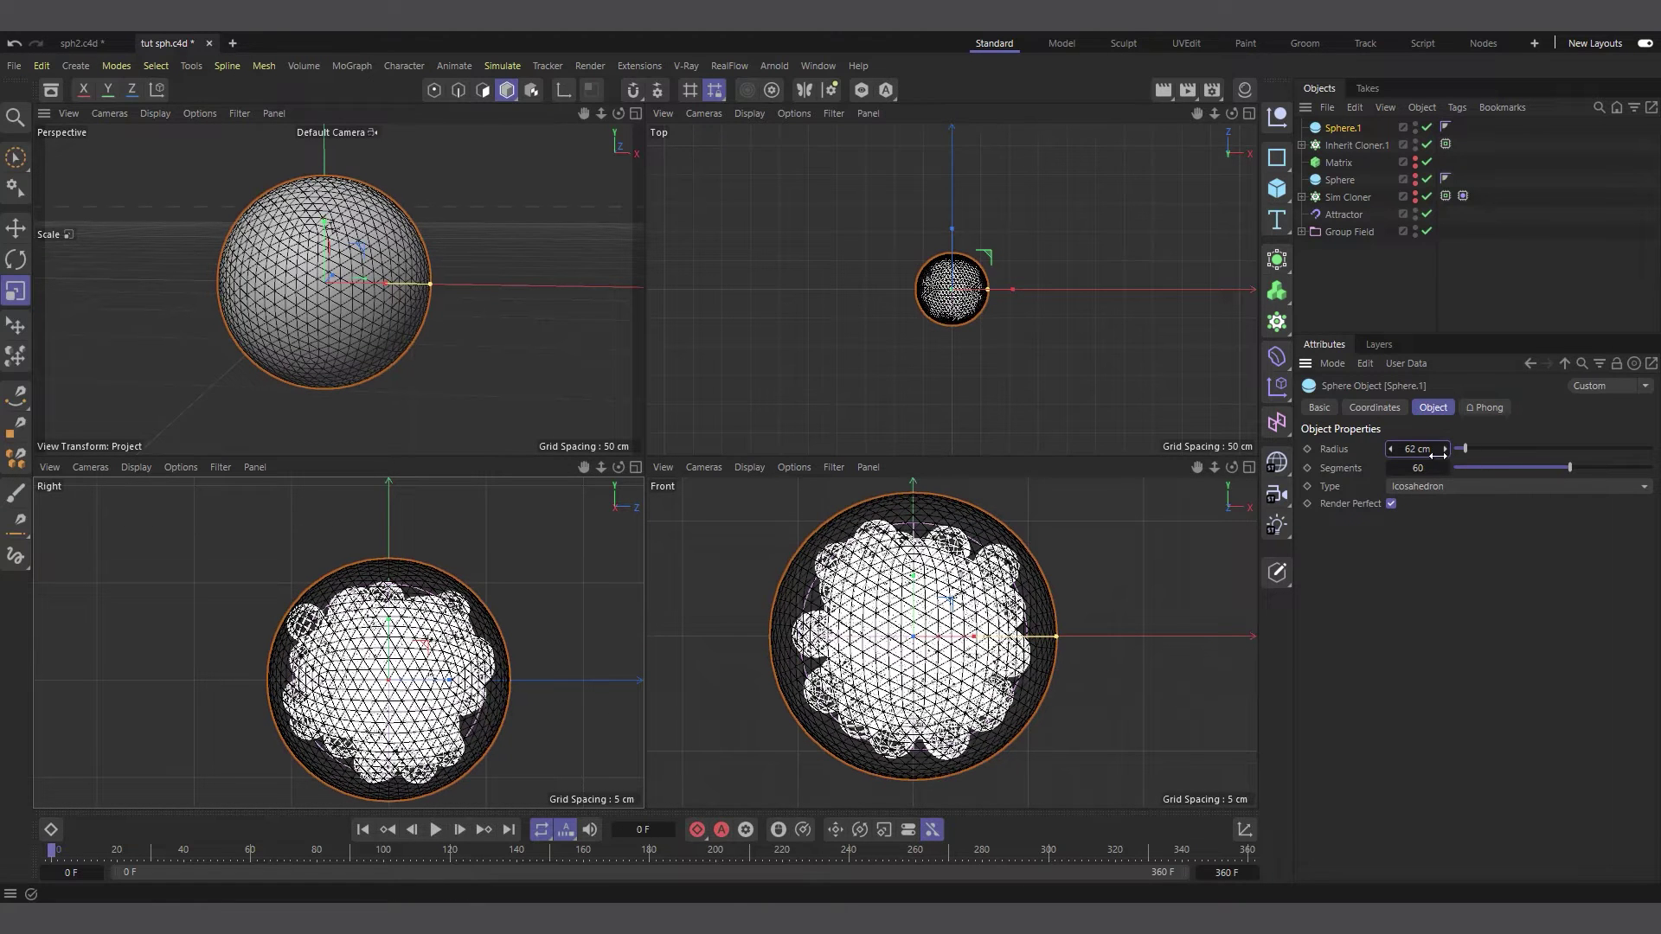
{"action": "left_click", "coordinate": [1445, 450]}
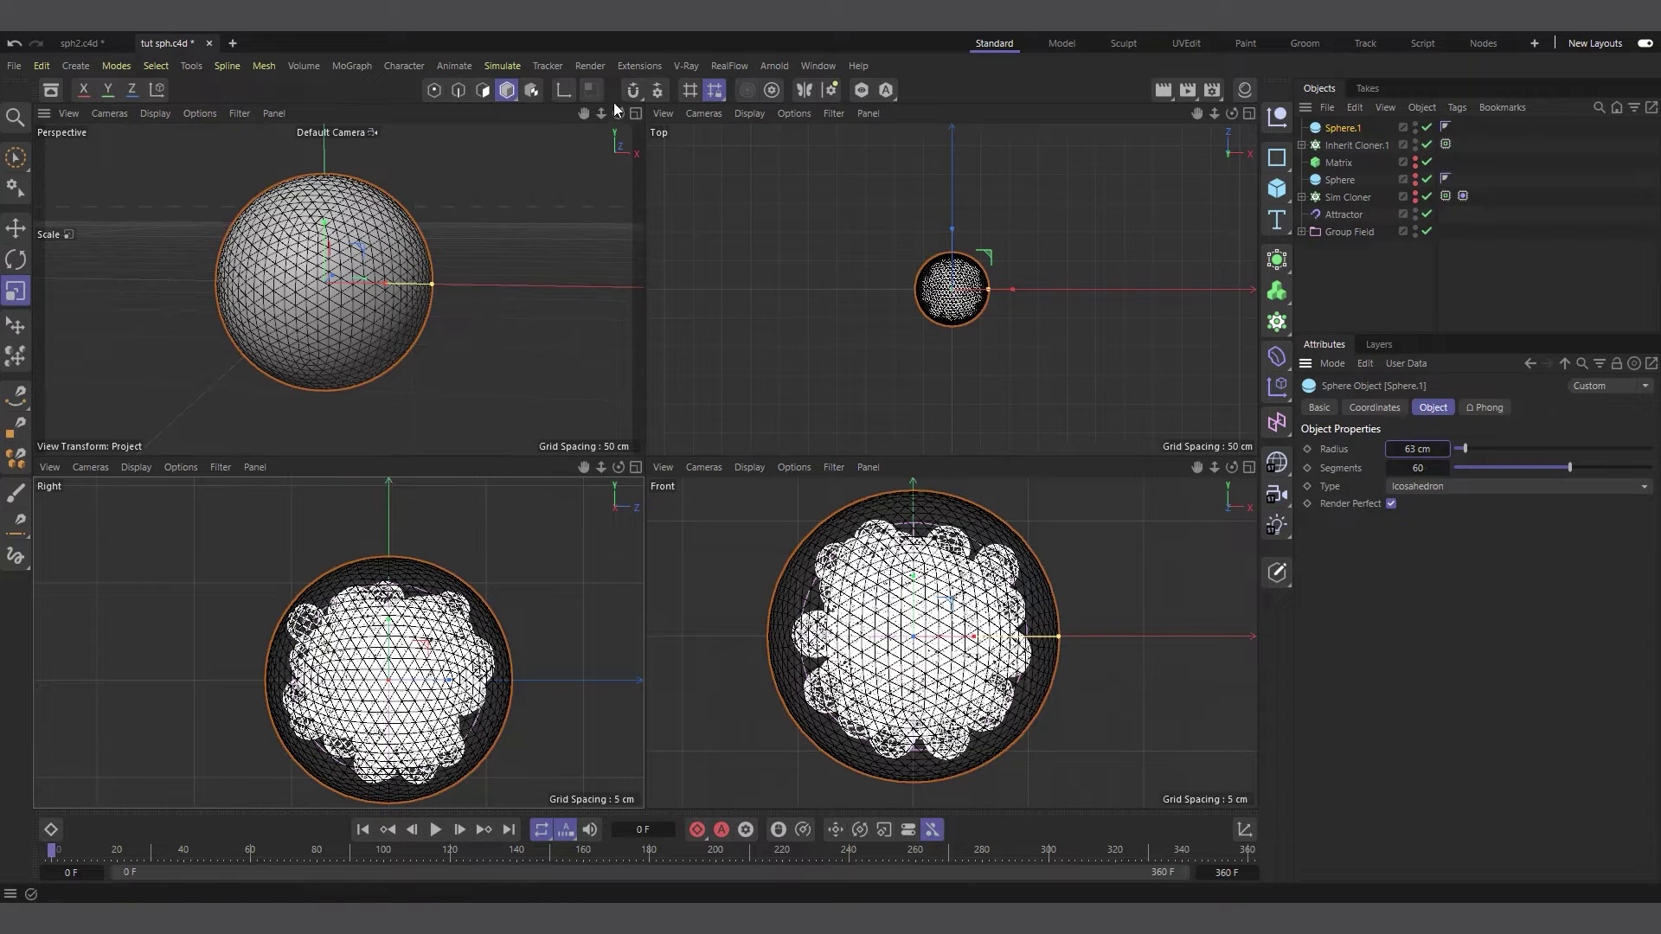
{"action": "left_click", "coordinate": [633, 114]}
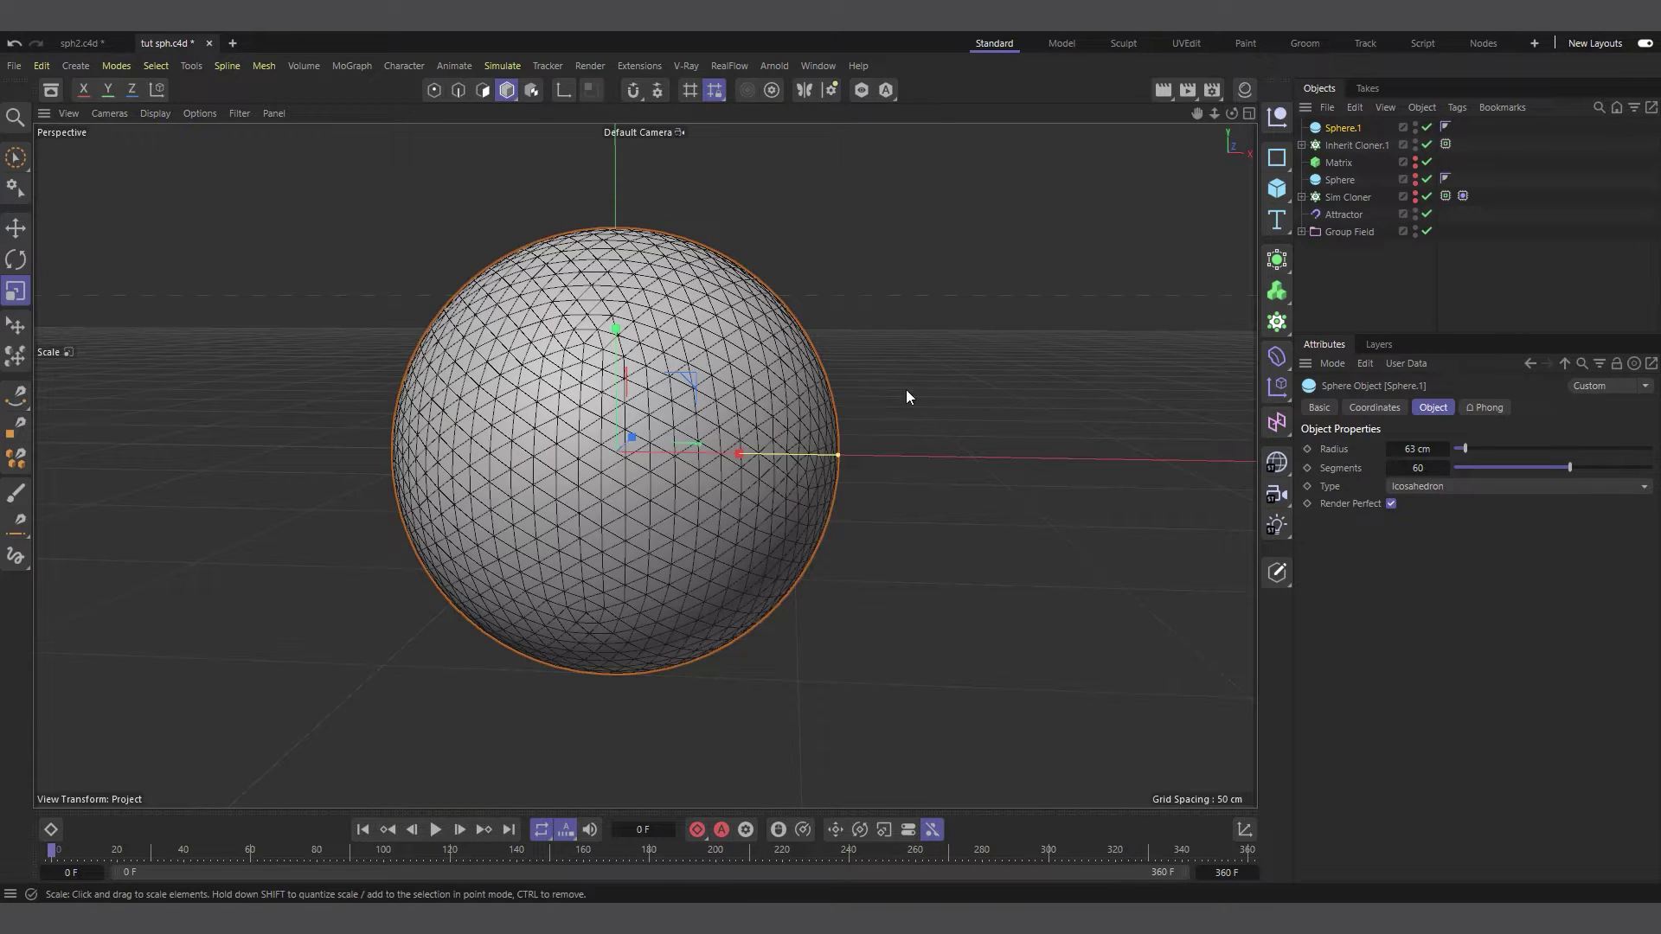
{"action": "left_click", "coordinate": [1249, 113]}
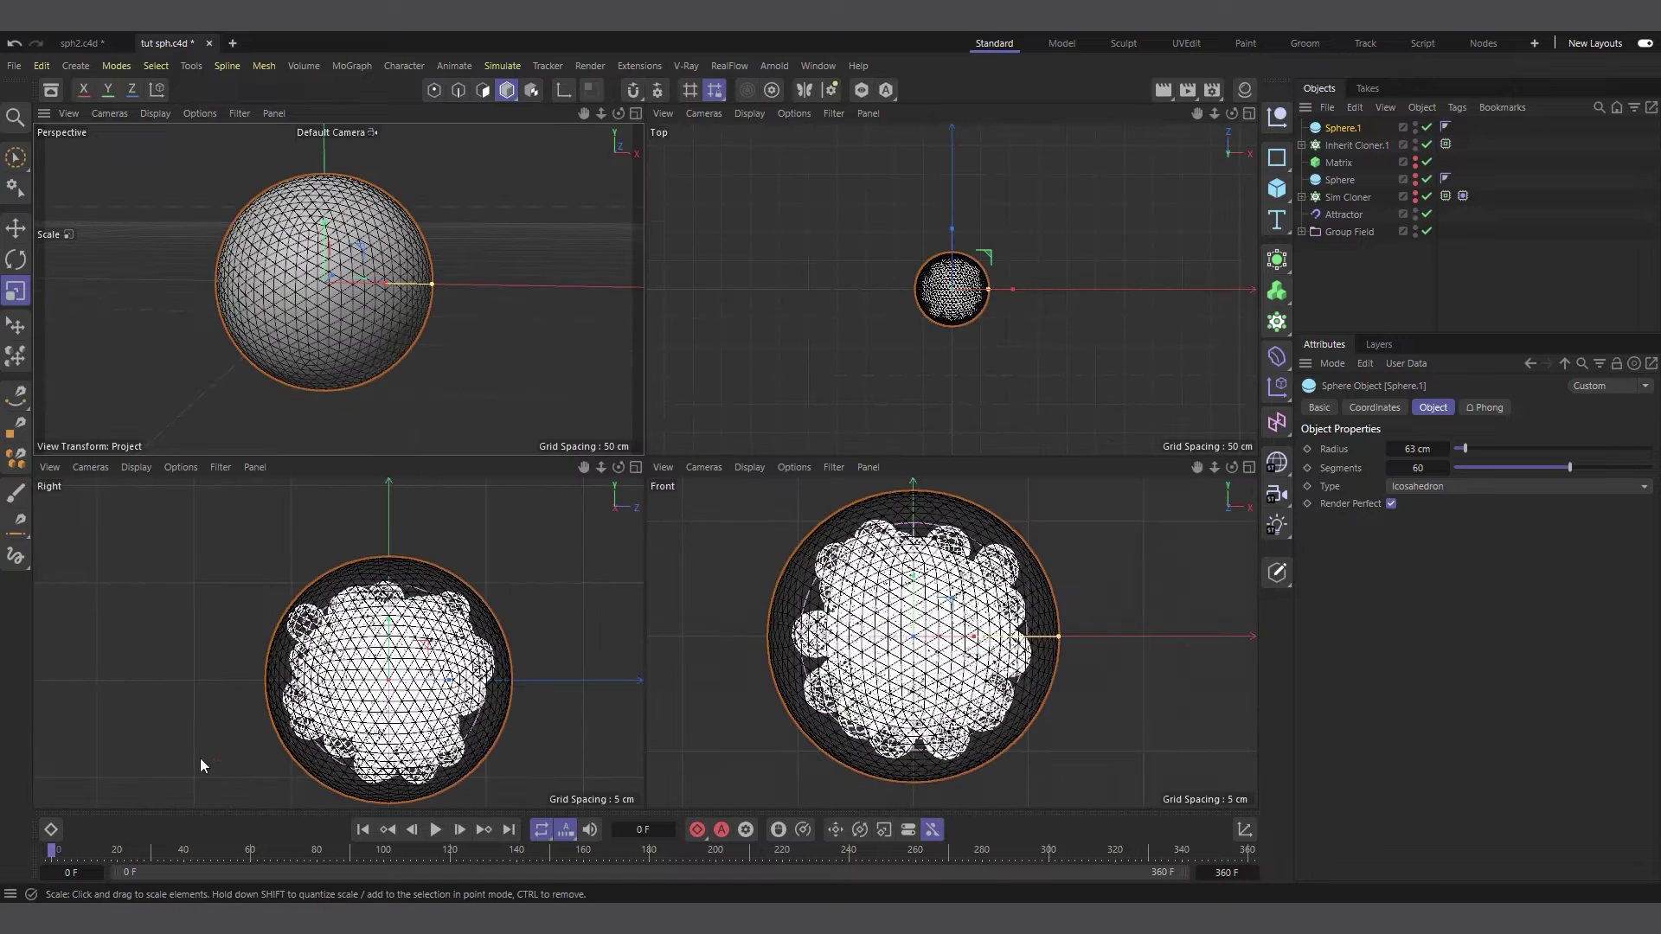
{"action": "left_click", "coordinate": [635, 113]}
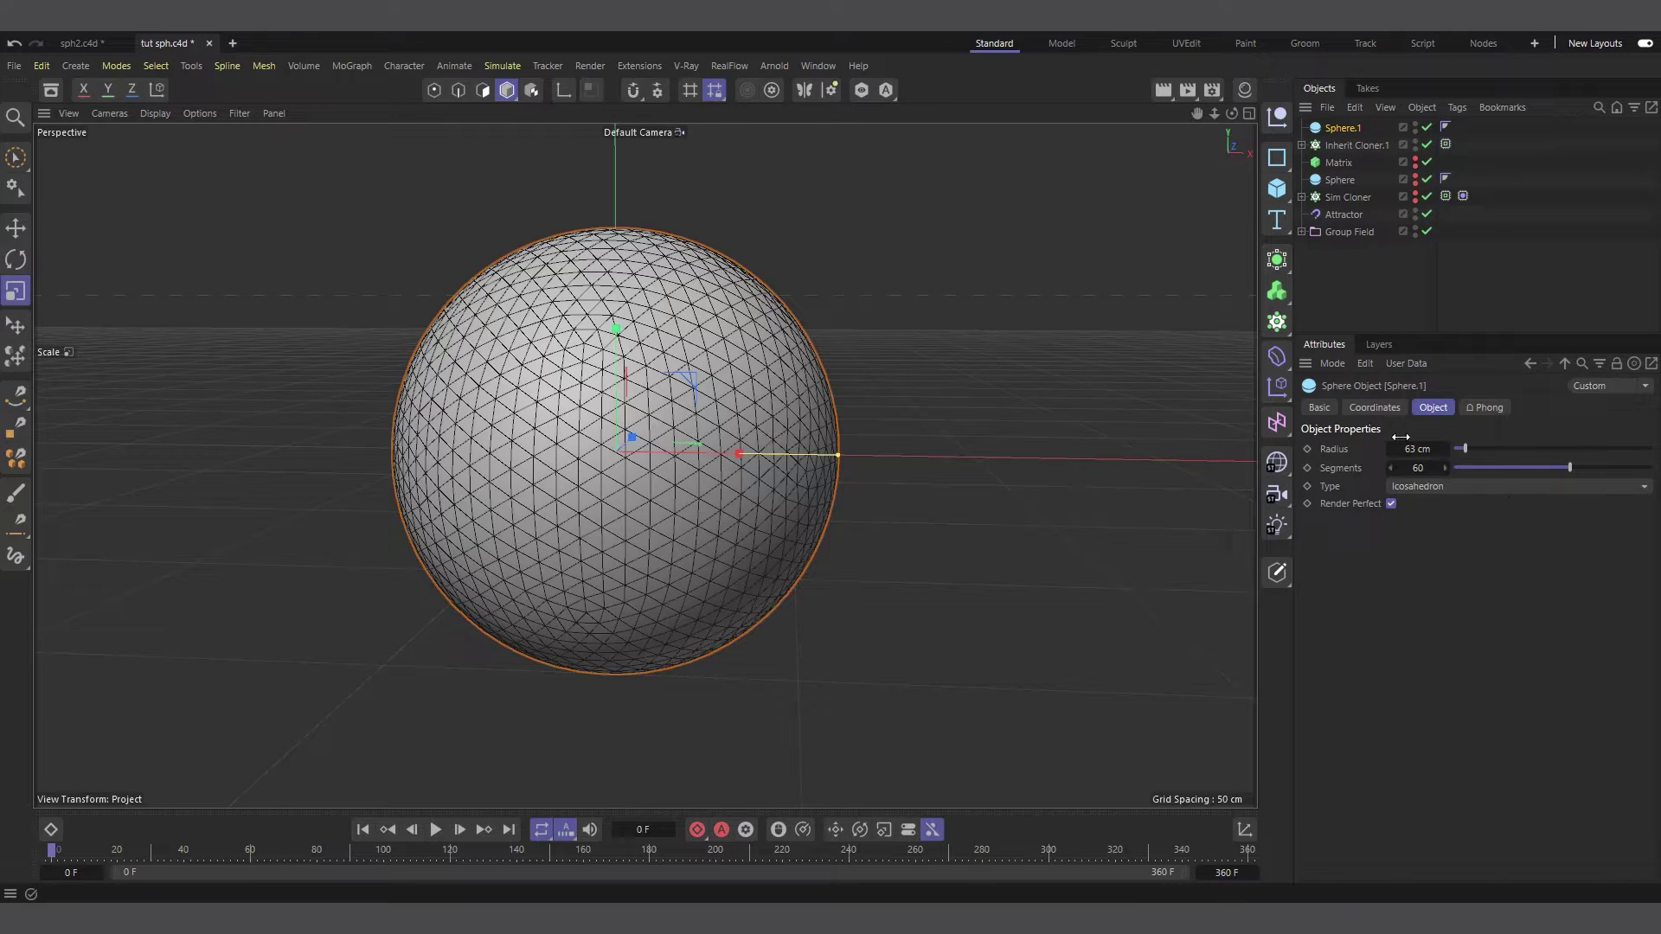
Add a Cloth simulation tag to the enclosing icosahedron sphere and reselect the sphere.
{"action": "right_click", "coordinate": [1343, 129]}
{"action": "mouse_move", "coordinate": [1426, 289]}
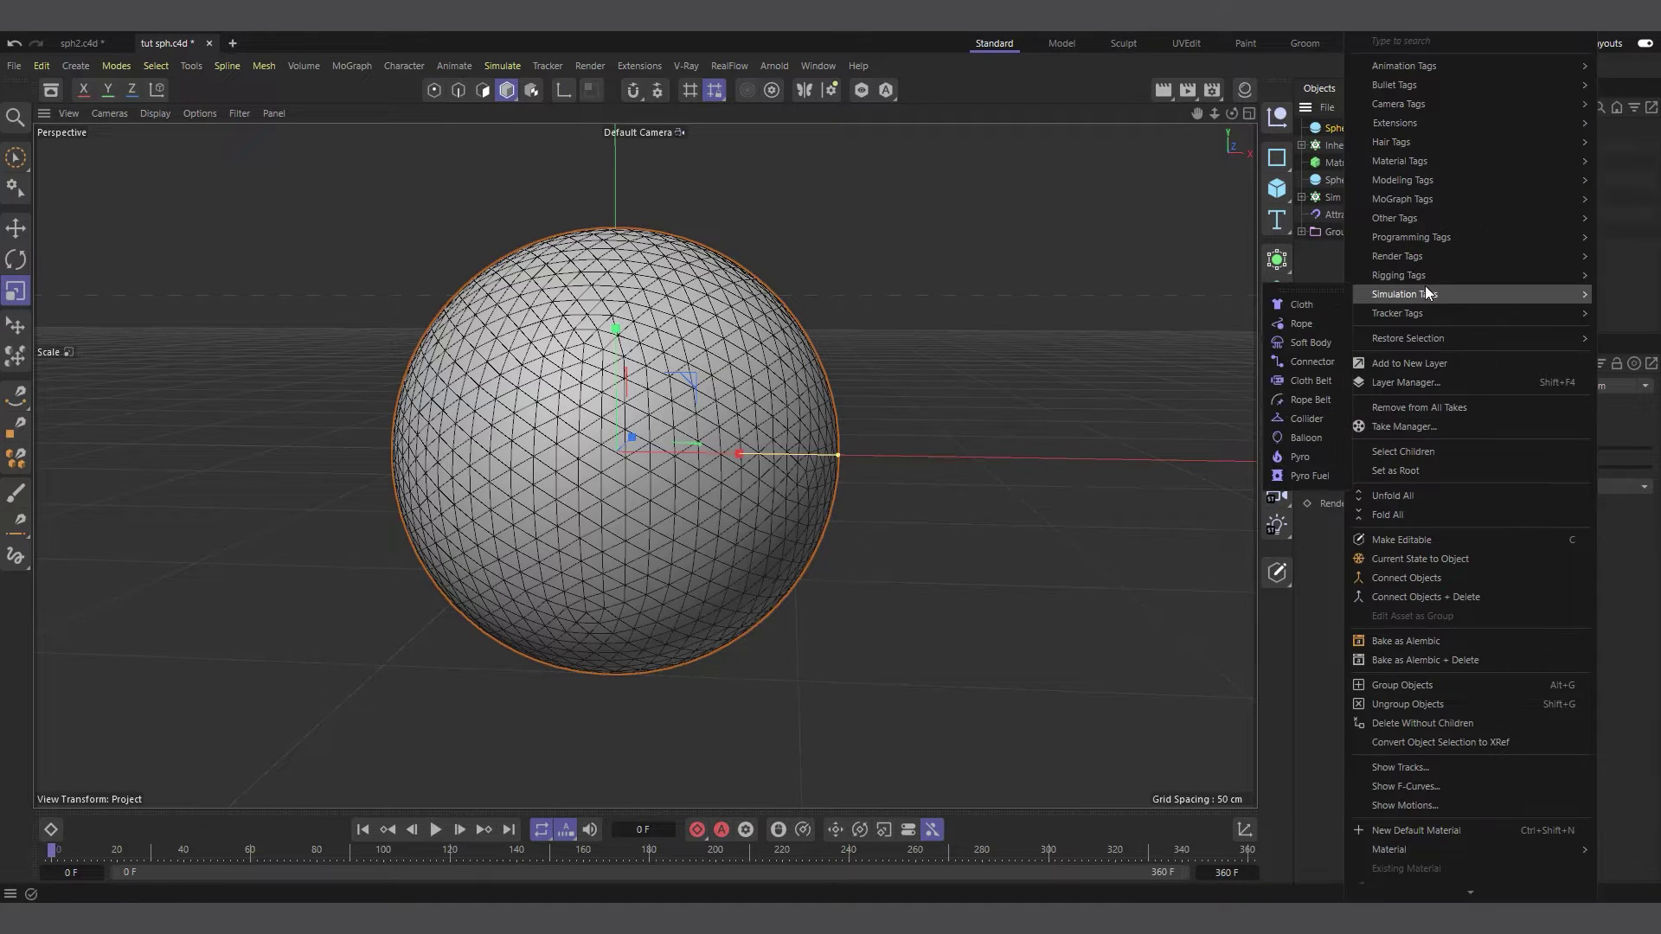
{"action": "left_click", "coordinate": [1299, 305]}
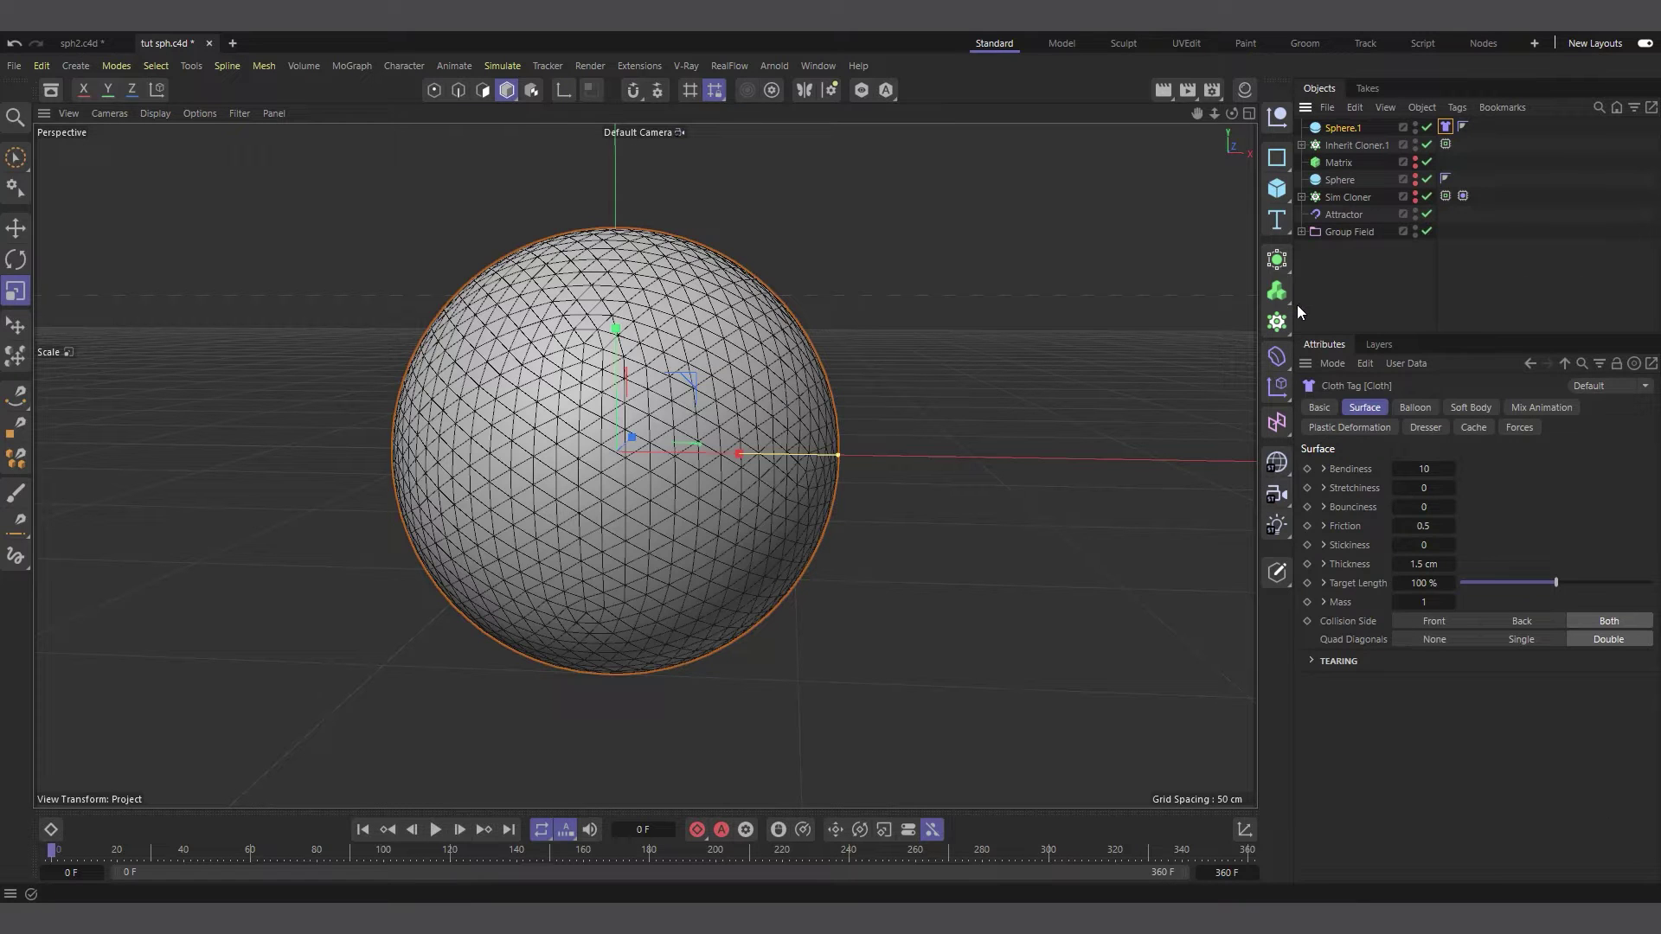
{"action": "left_click", "coordinate": [1352, 130]}
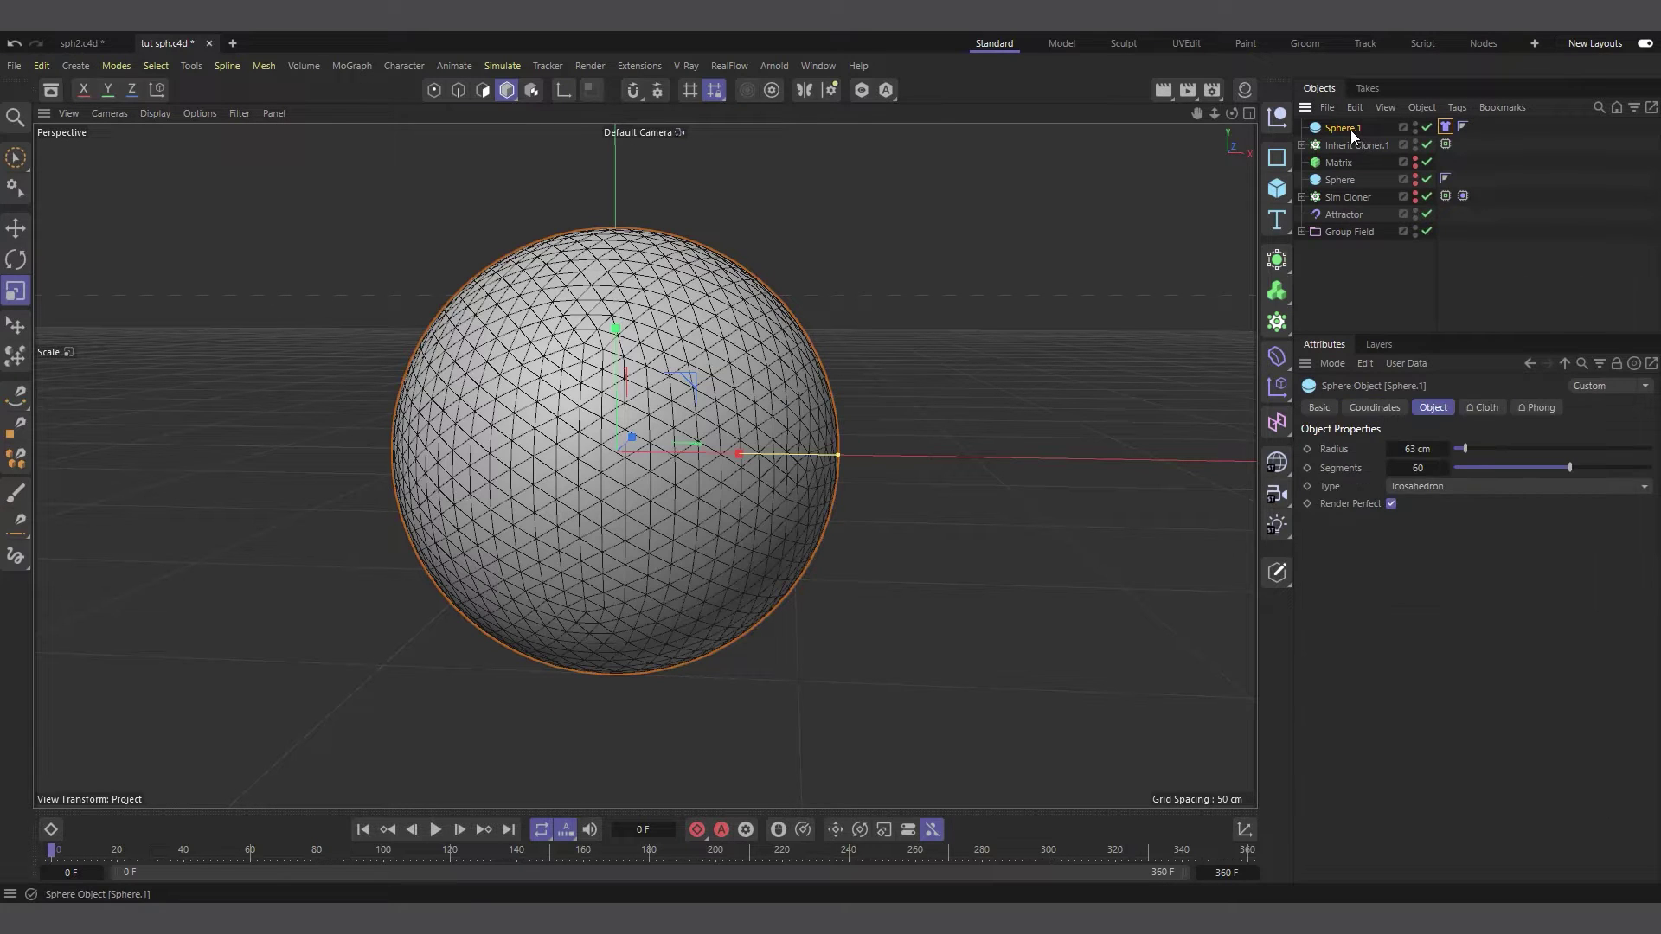
Play the cloth simulation twice to see how the sphere behaves under gravity, returning to the first frame each time.
{"action": "left_click", "coordinate": [436, 831]}
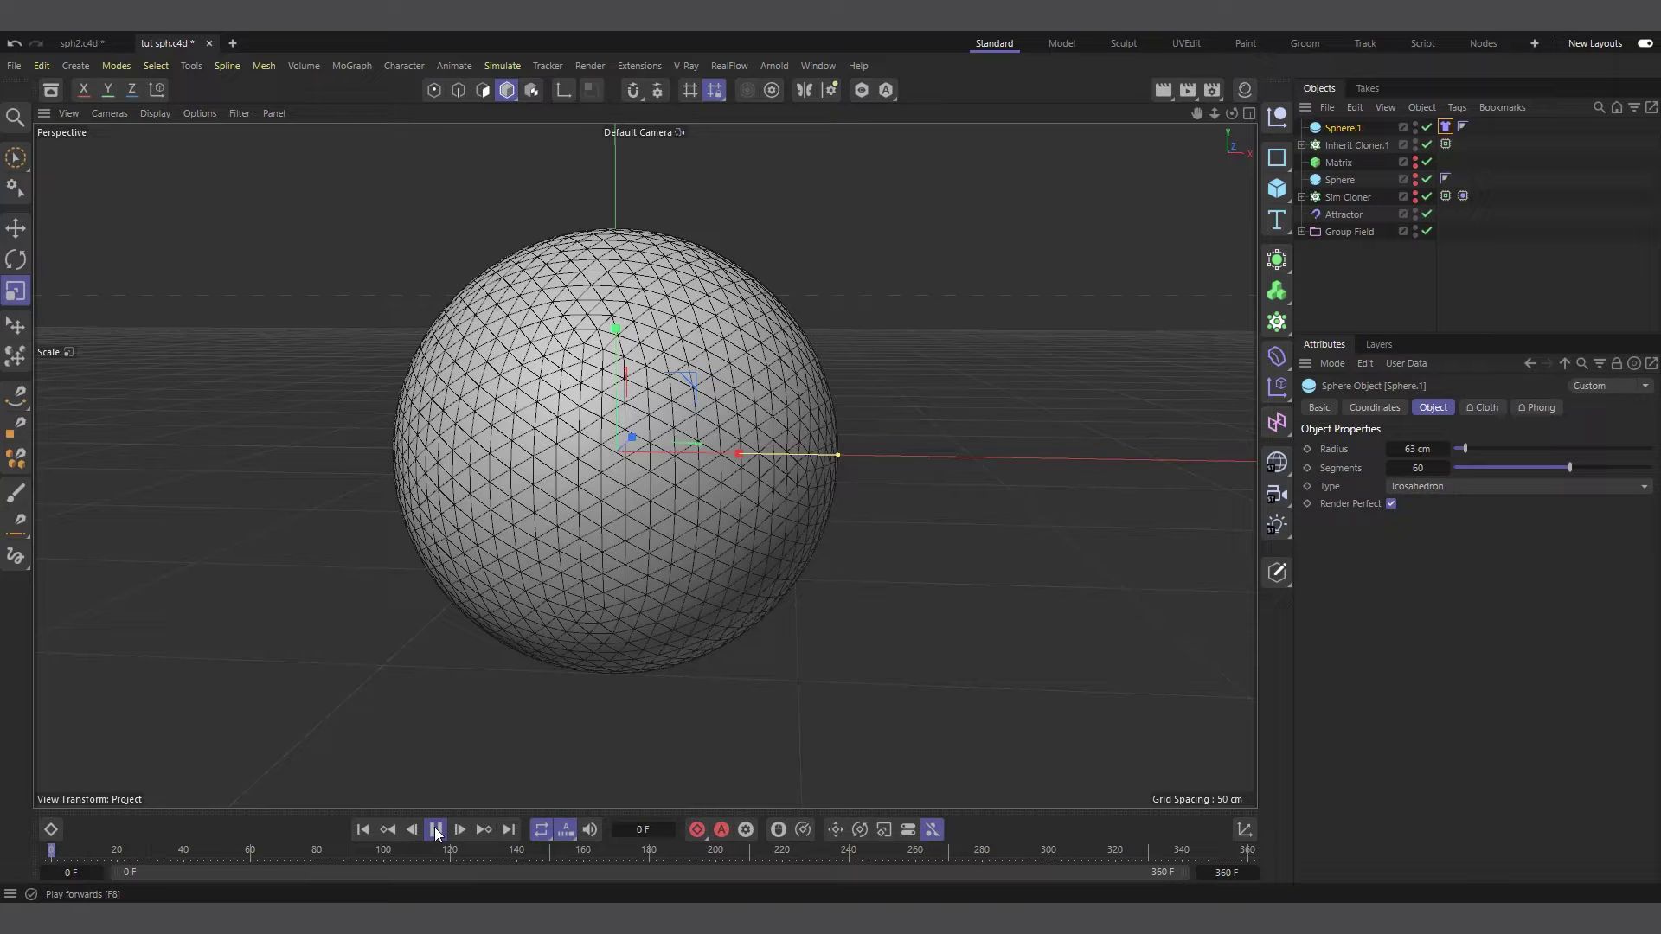
{"action": "left_click", "coordinate": [435, 833]}
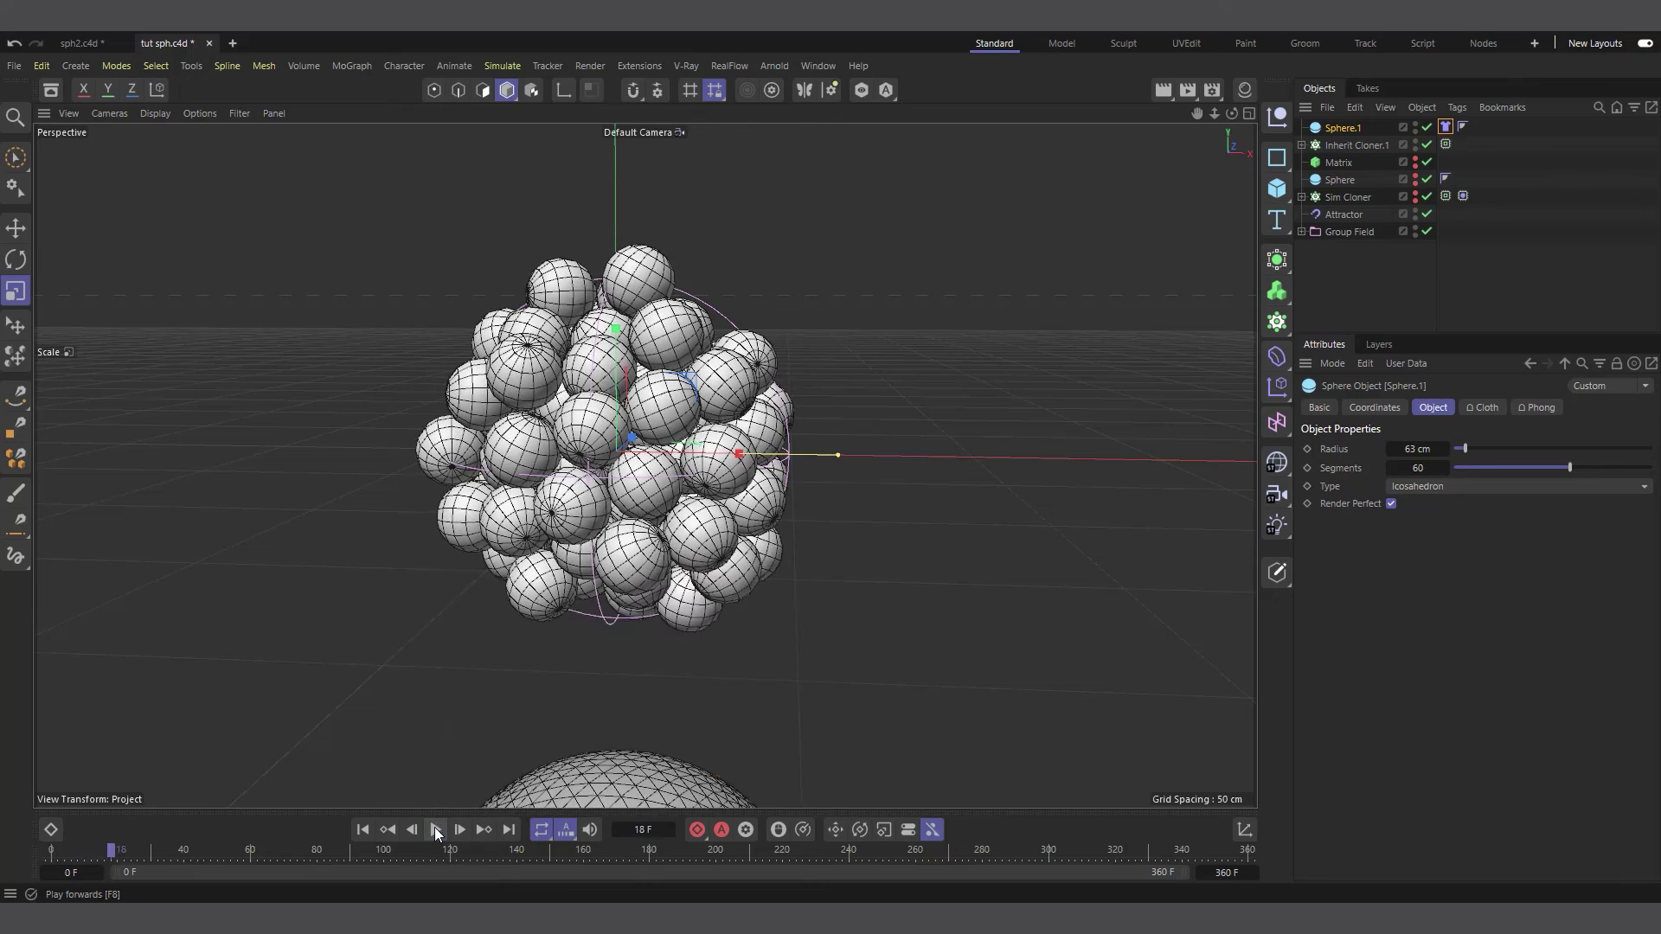
{"action": "left_click", "coordinate": [362, 830]}
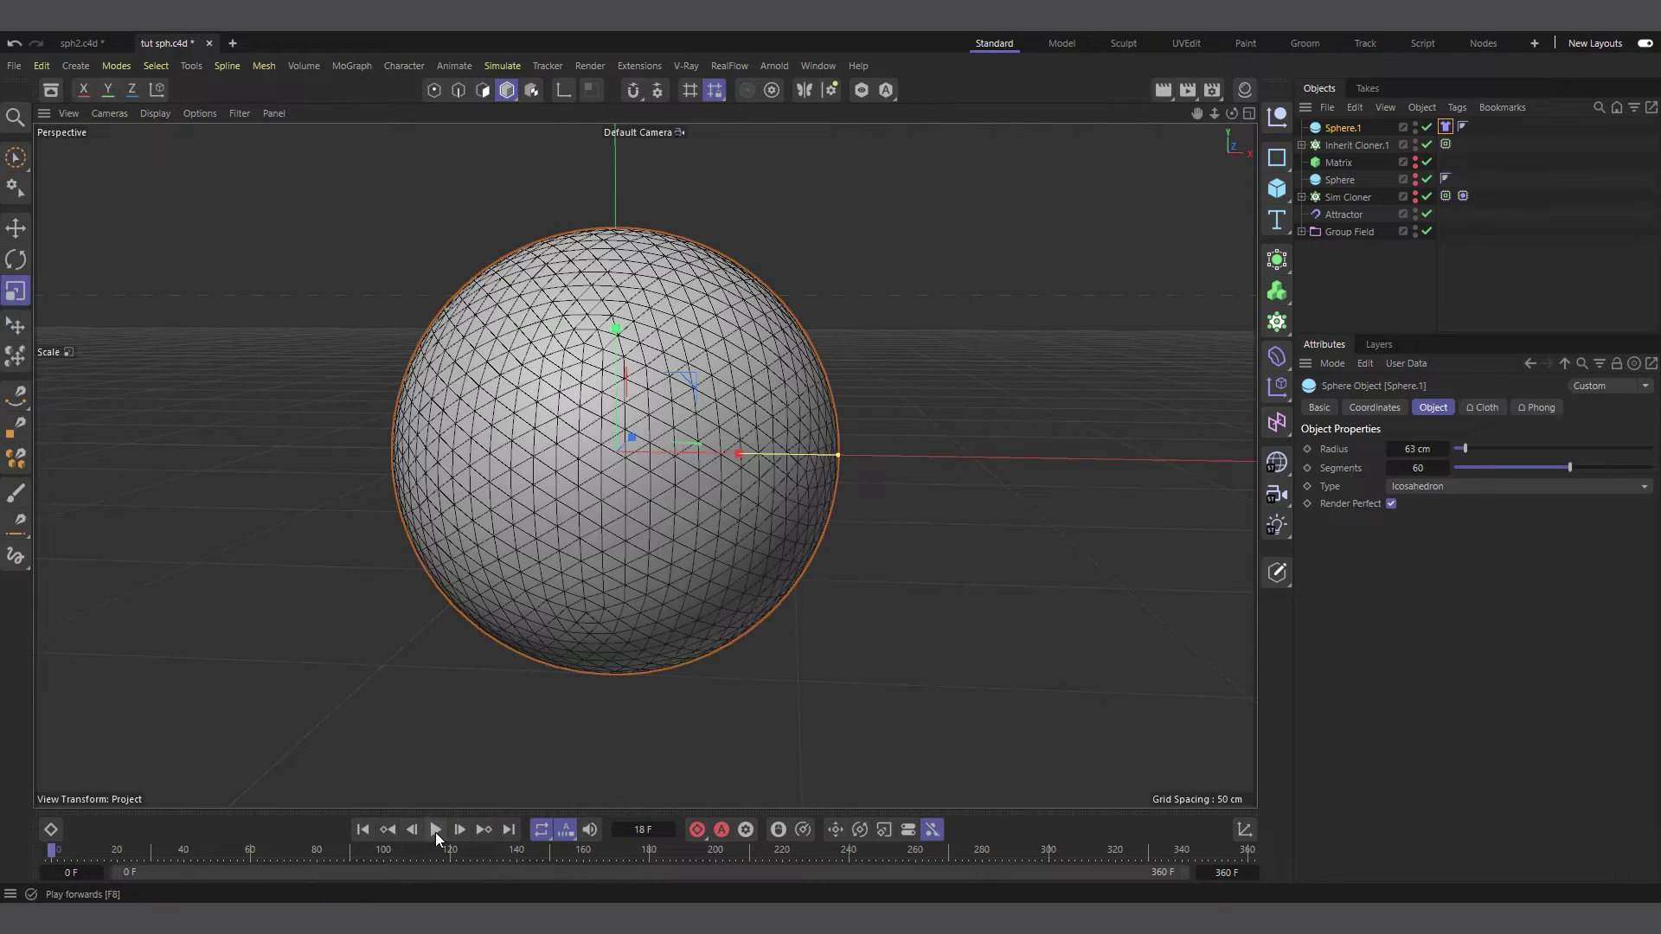
{"action": "left_click", "coordinate": [435, 830]}
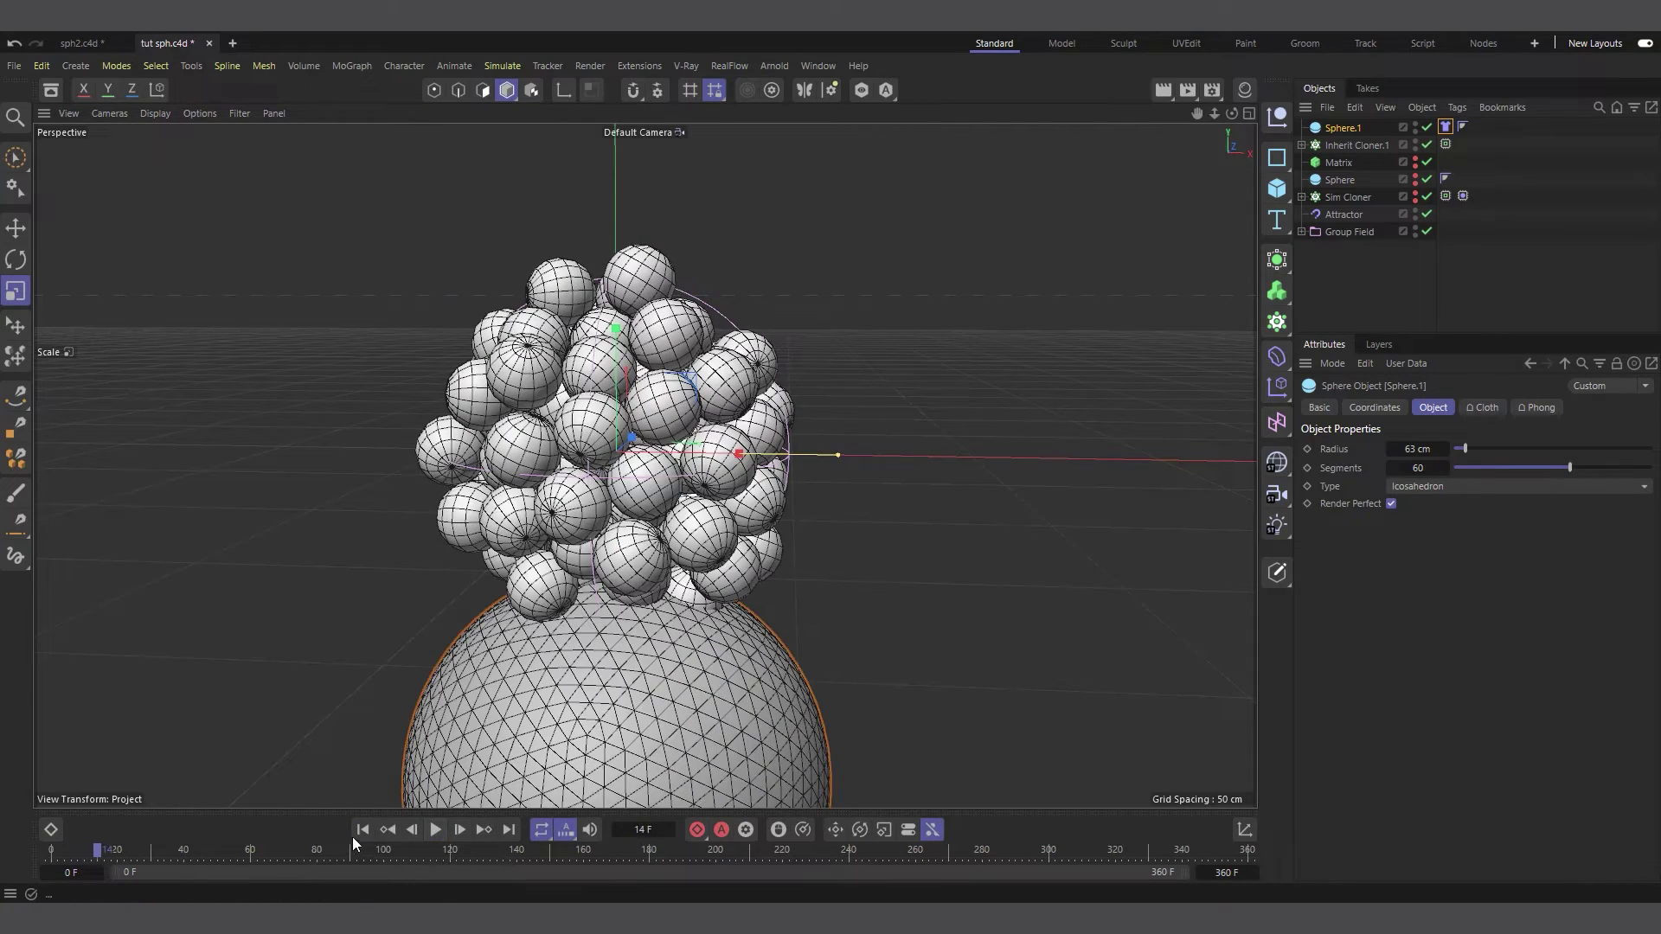
{"action": "left_click", "coordinate": [363, 829]}
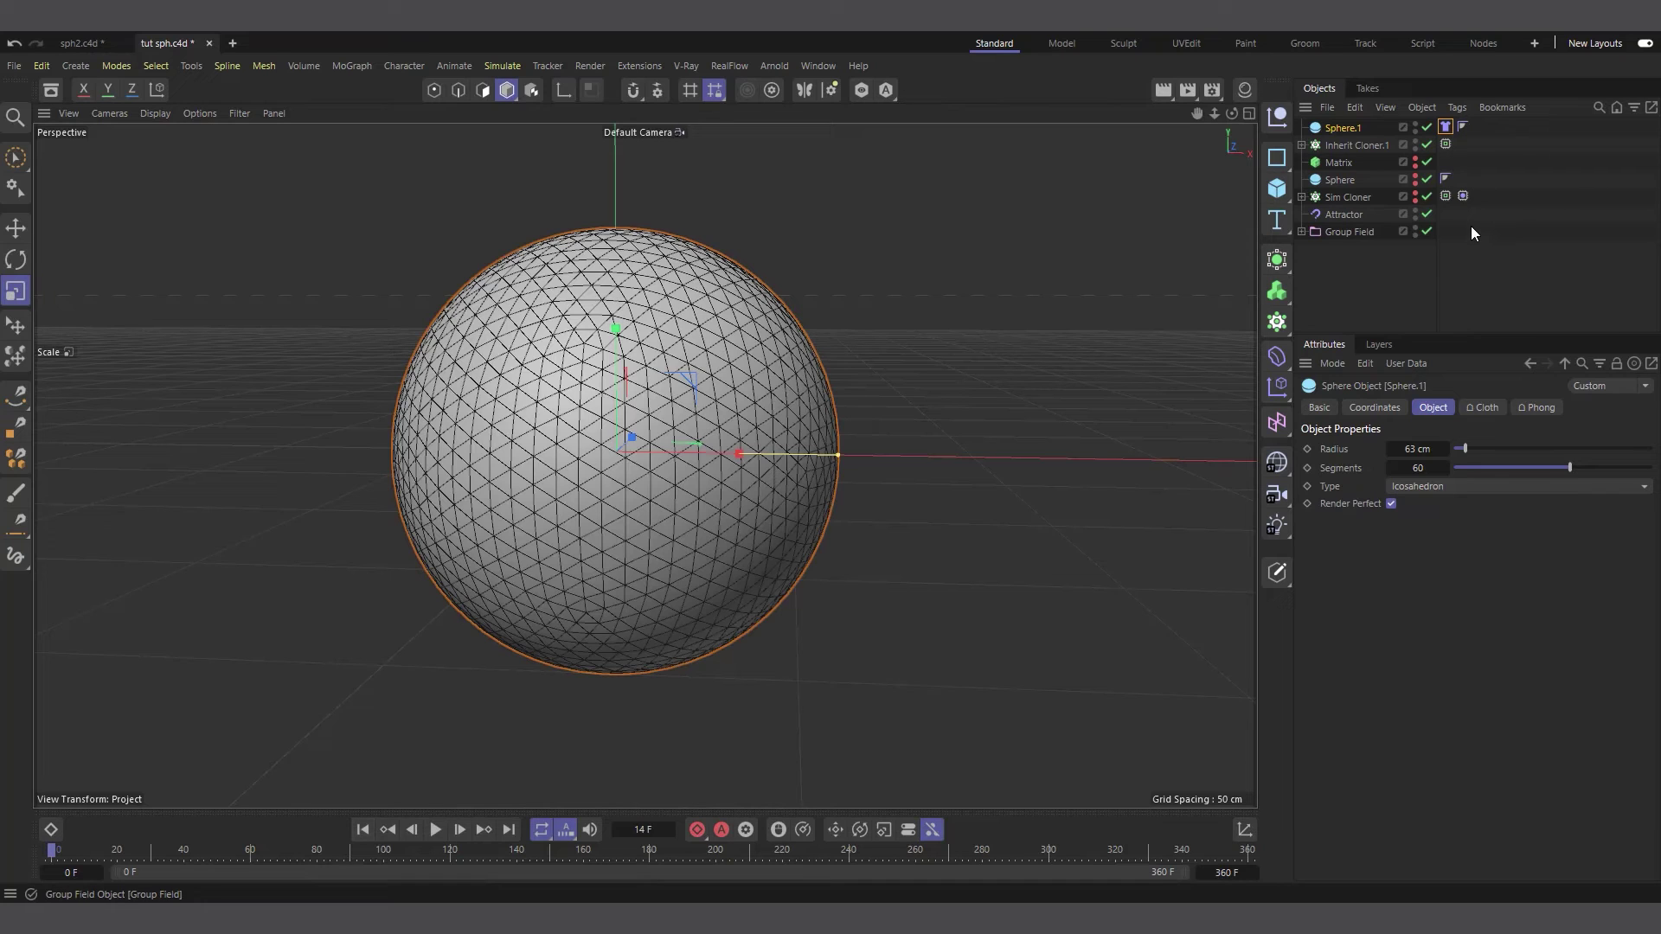
Set the gravity in the project's Simulation scene settings to 0.
{"action": "key", "text": "ctrl+d"}
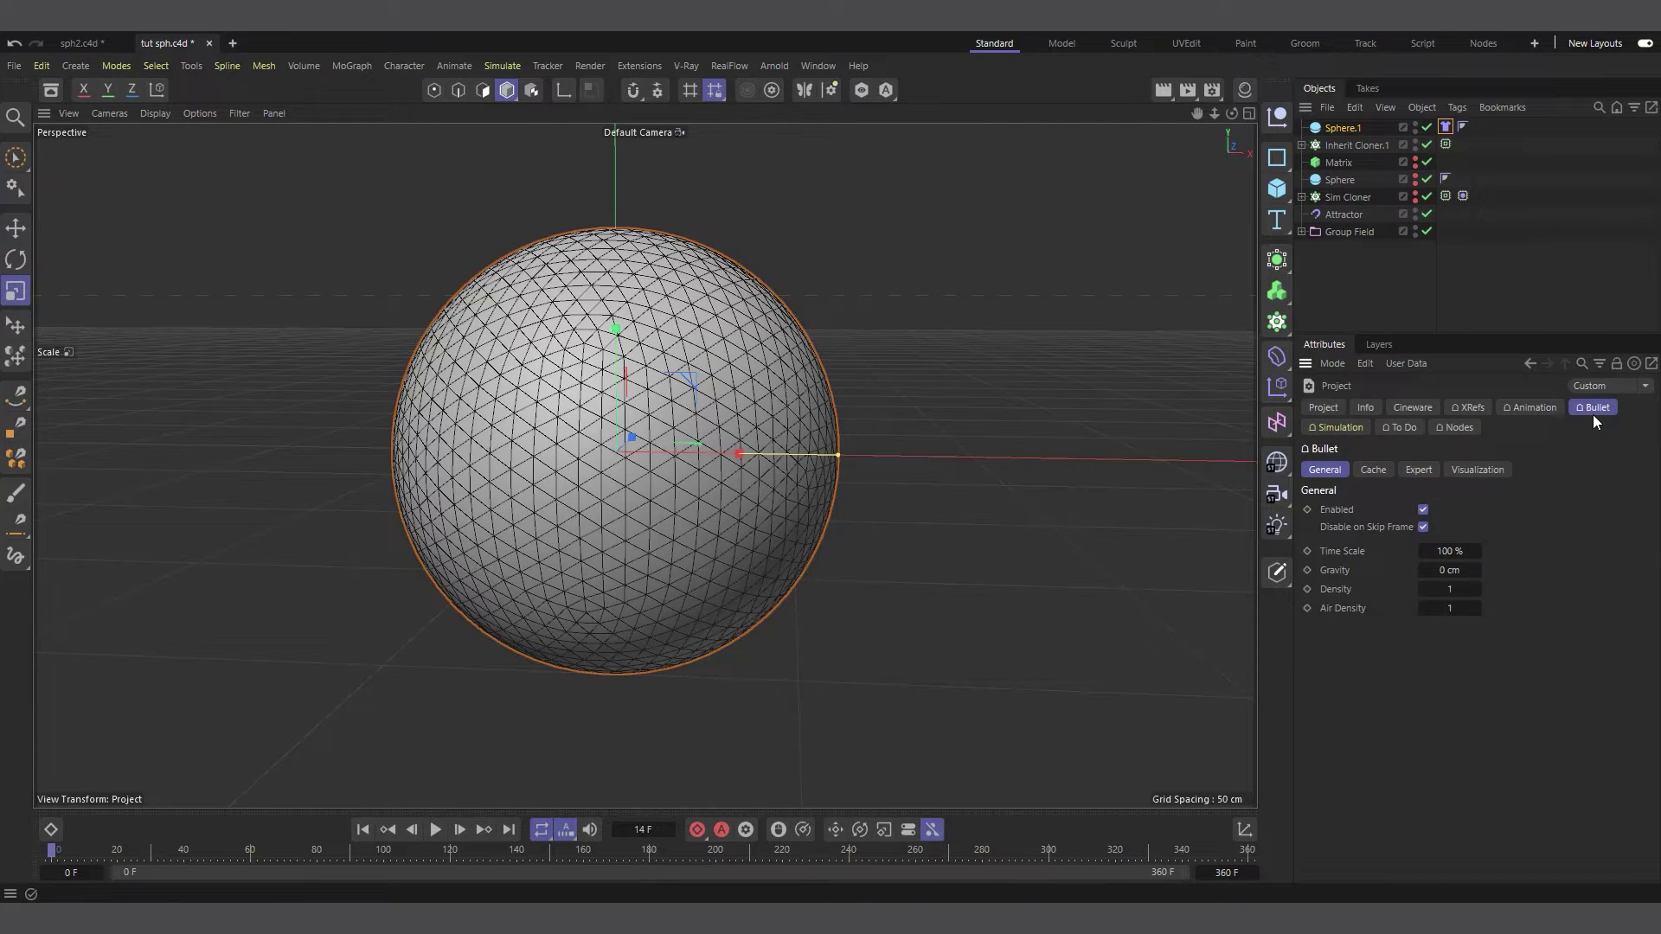
{"action": "left_click", "coordinate": [1340, 427]}
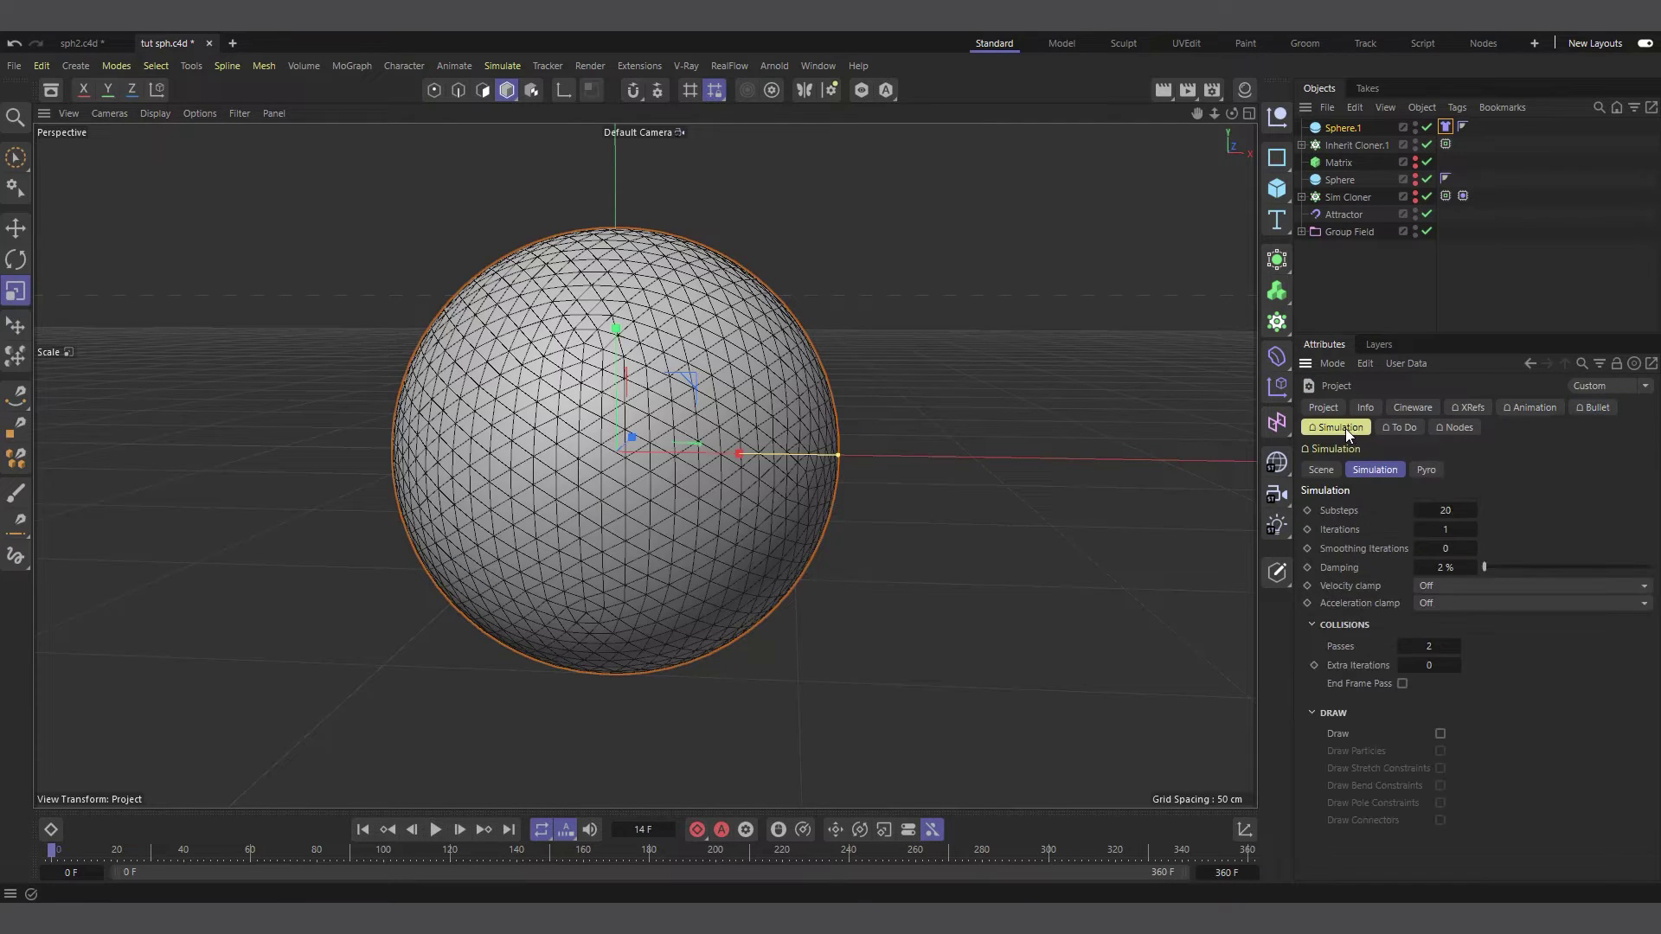
{"action": "left_click", "coordinate": [1321, 470]}
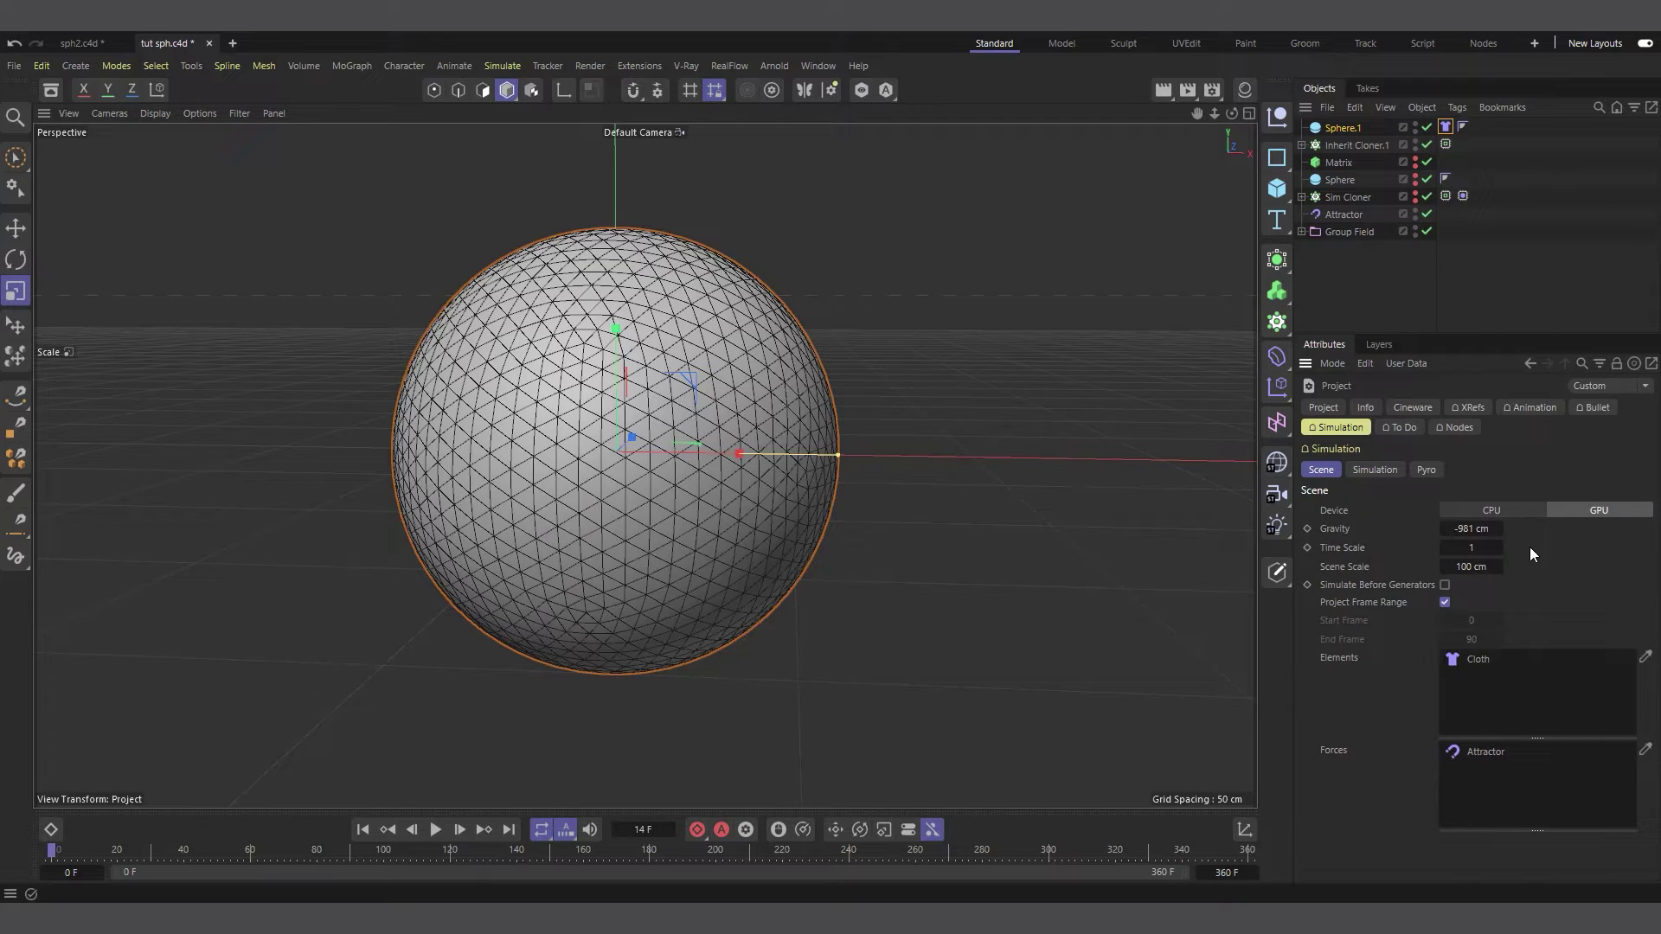
{"action": "left_click", "coordinate": [1471, 529]}
{"action": "type", "text": "0"}
Show the sphere's Cloth tag settings, play the simulation without gravity, and return to the first frame.
{"action": "left_click", "coordinate": [1446, 126]}
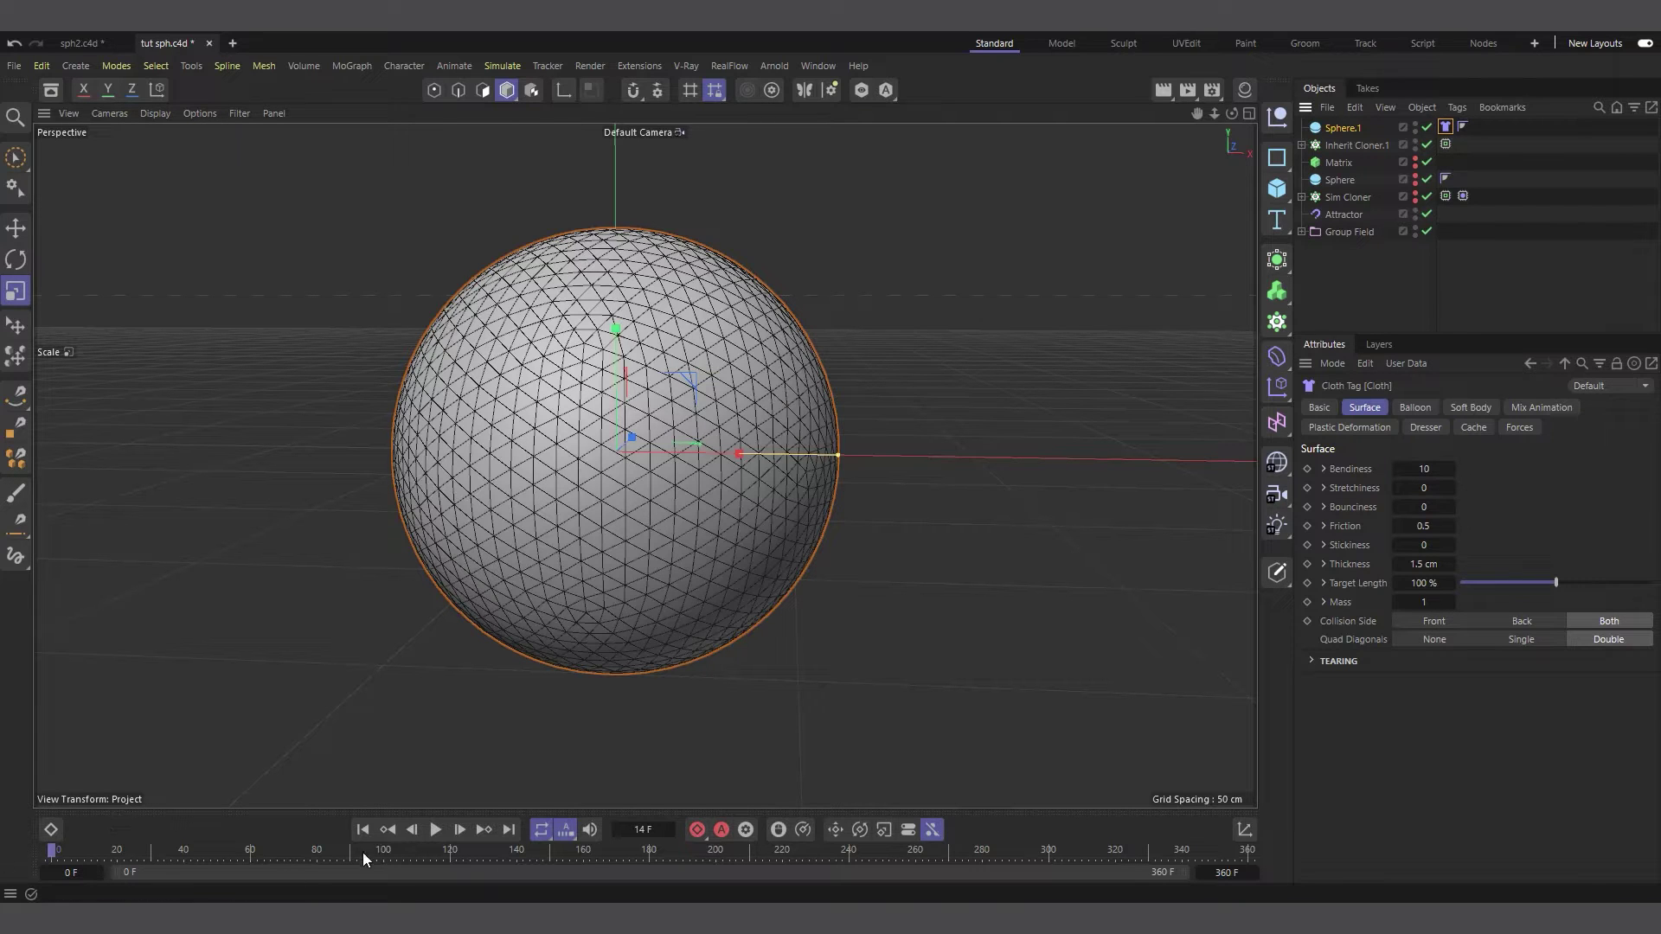
{"action": "left_click", "coordinate": [436, 829]}
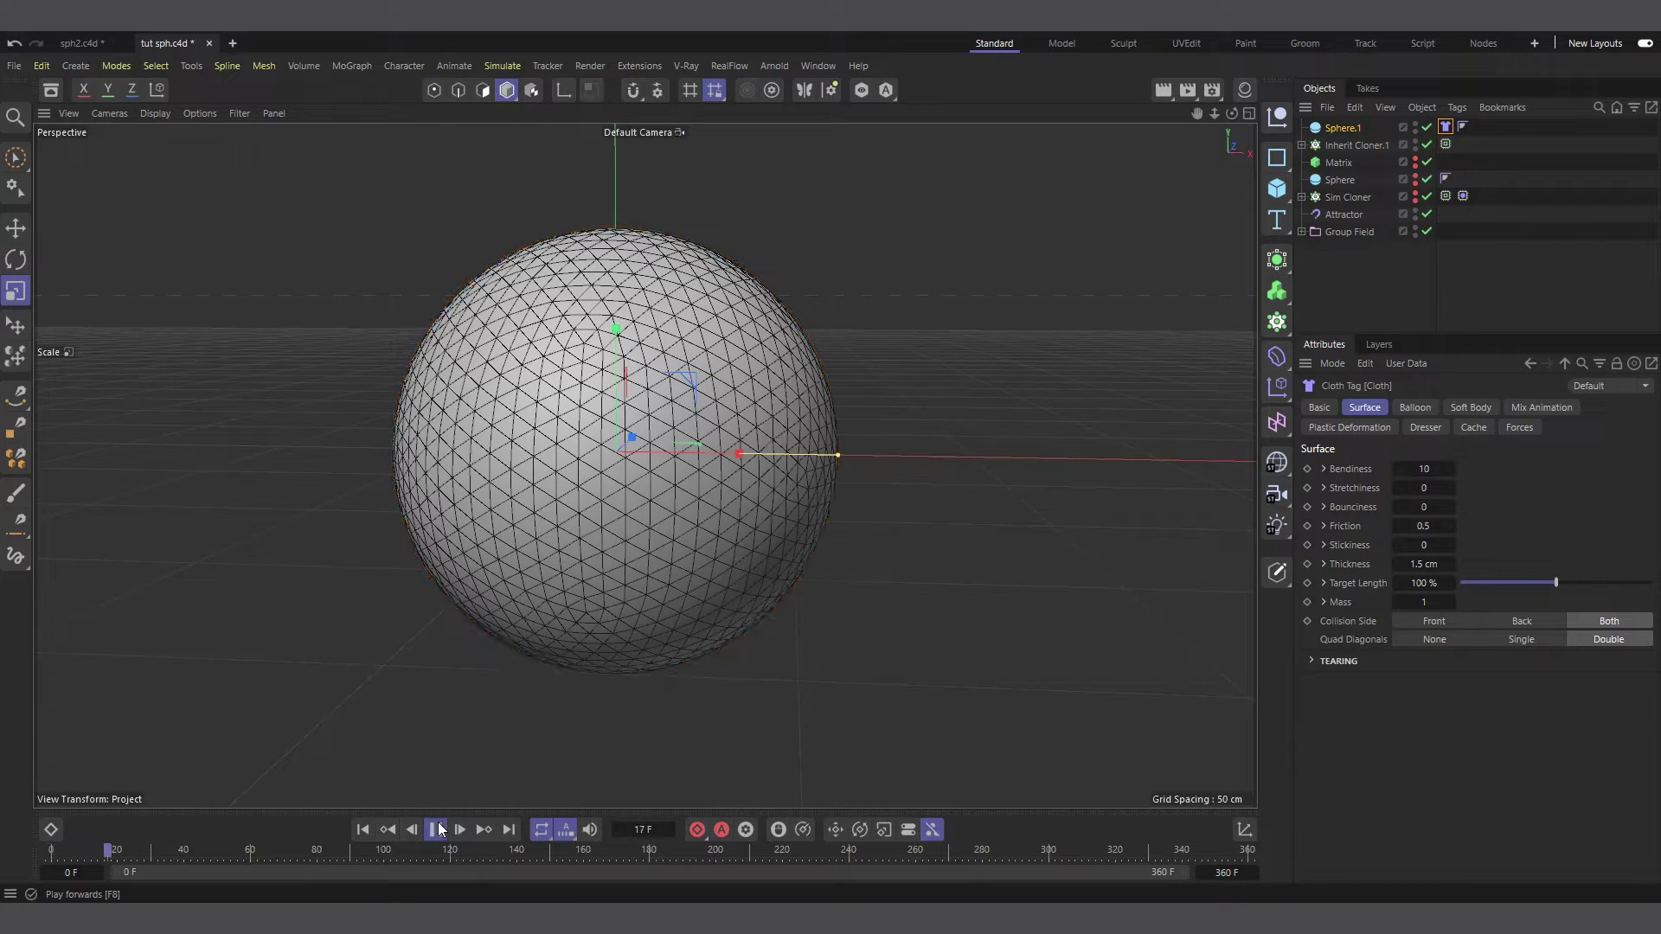
{"action": "left_click", "coordinate": [436, 828]}
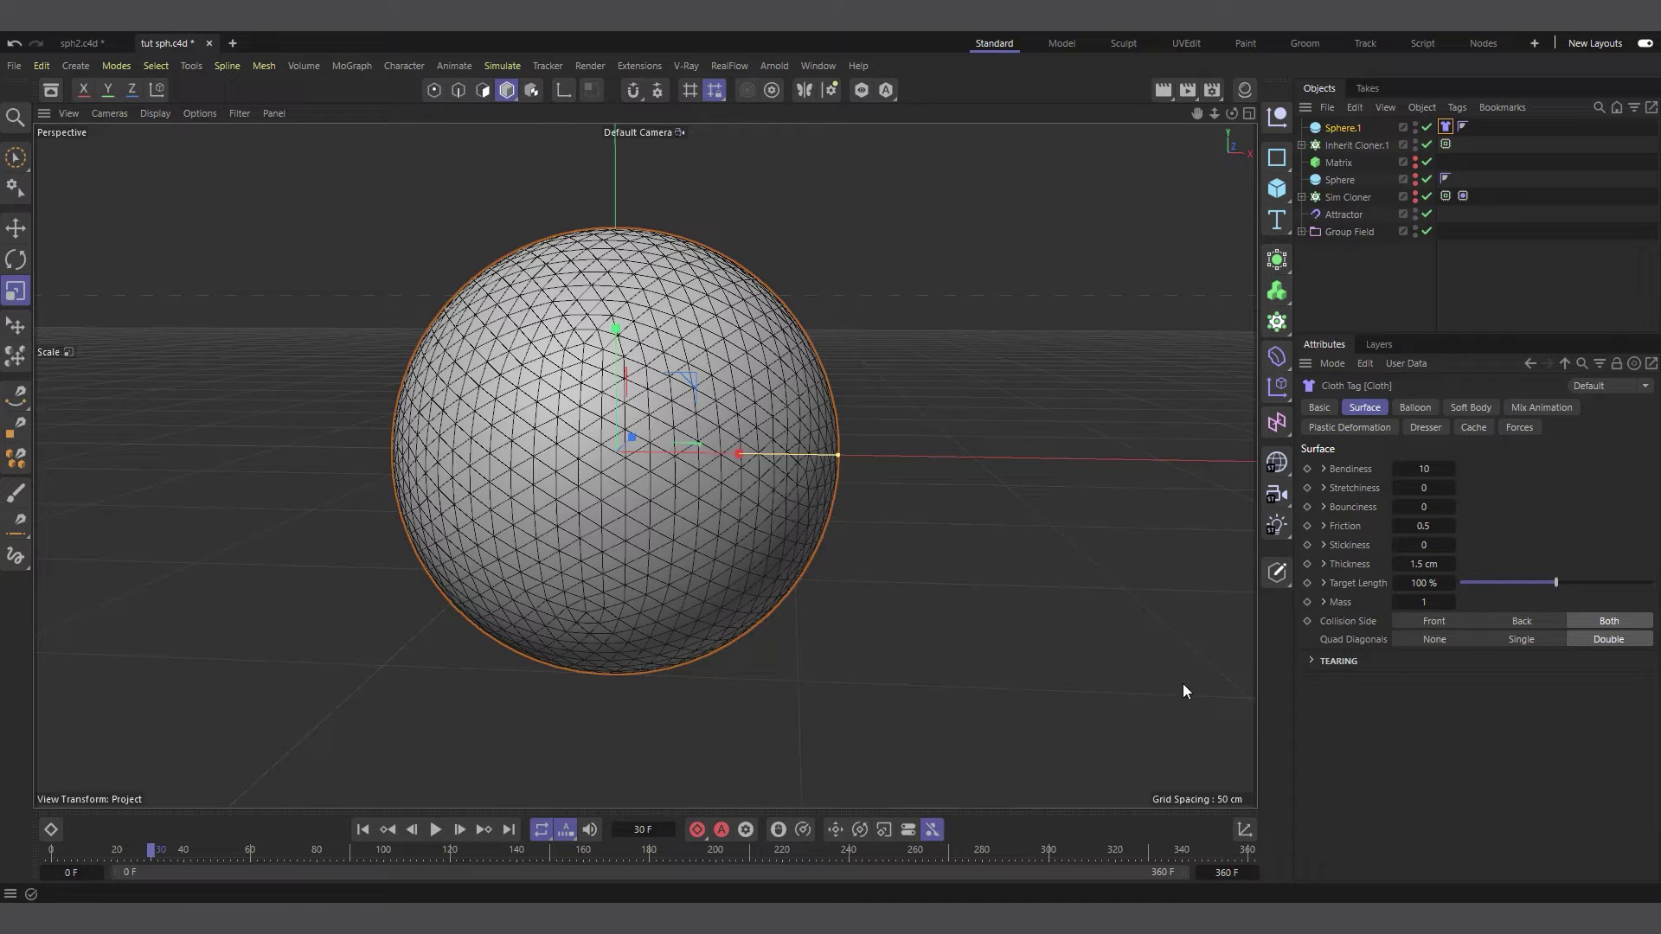
{"action": "left_click", "coordinate": [362, 830]}
Reduce the Cloth tag's target length to 60% and preview the sphere's shrinking from the first frame.
{"action": "left_click_drag", "start_coordinate": [1536, 590], "coordinate": [1520, 585]}
{"action": "left_click", "coordinate": [1397, 584]}
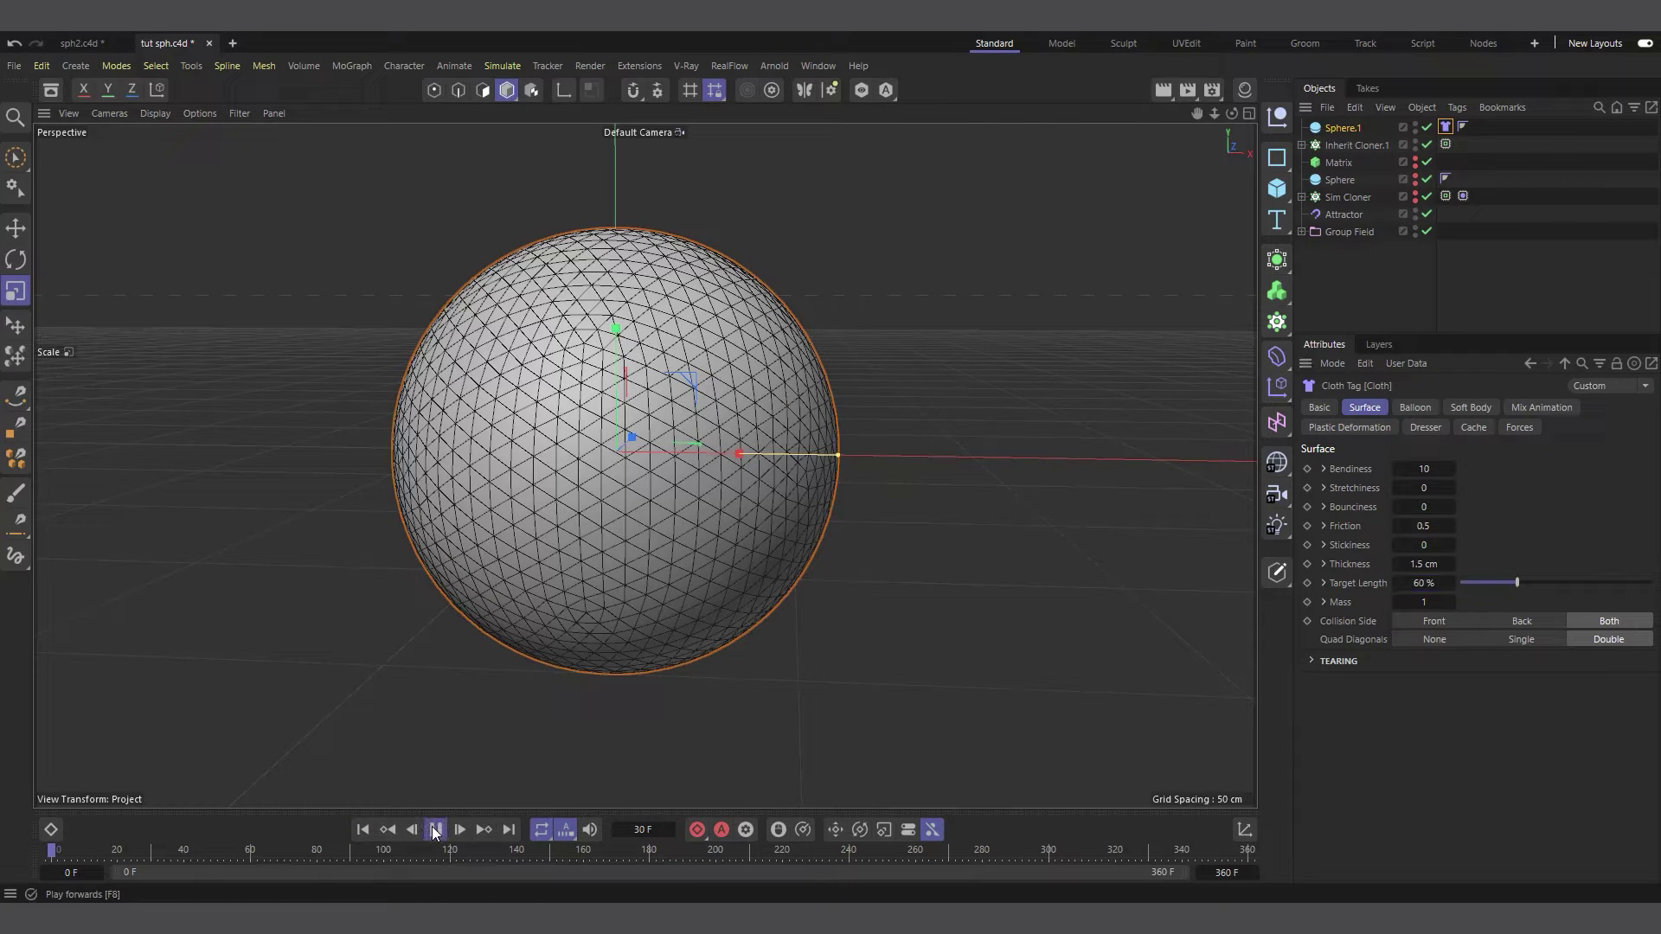
{"action": "left_click", "coordinate": [364, 829]}
{"action": "left_click", "coordinate": [435, 830]}
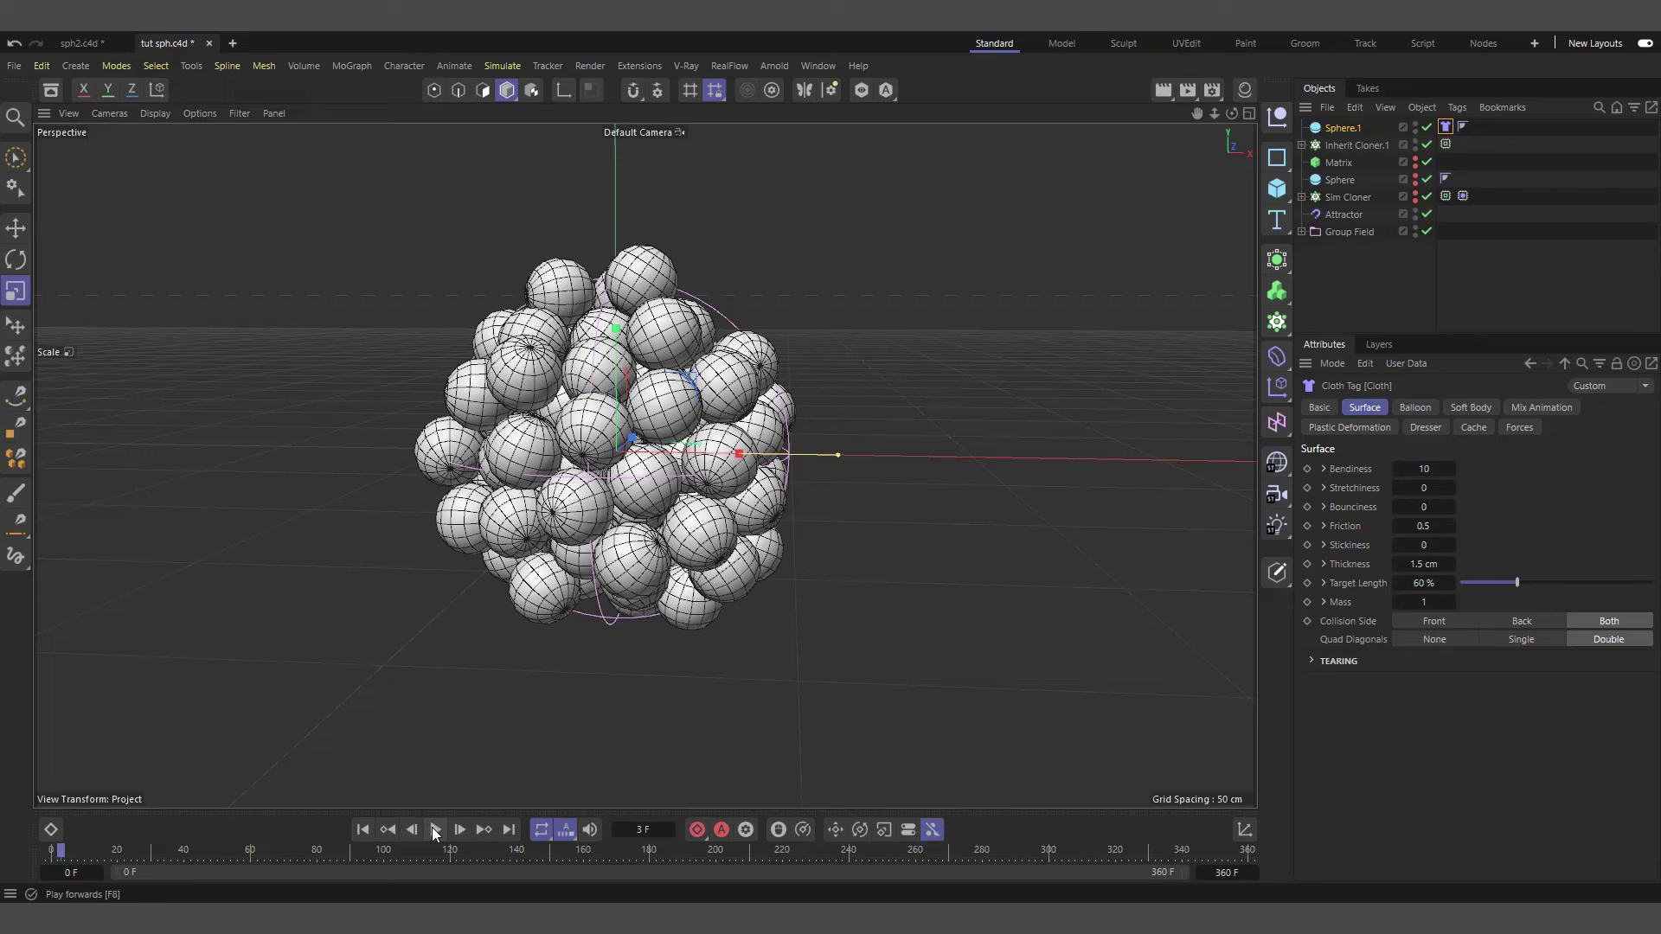
{"action": "left_click", "coordinate": [363, 830]}
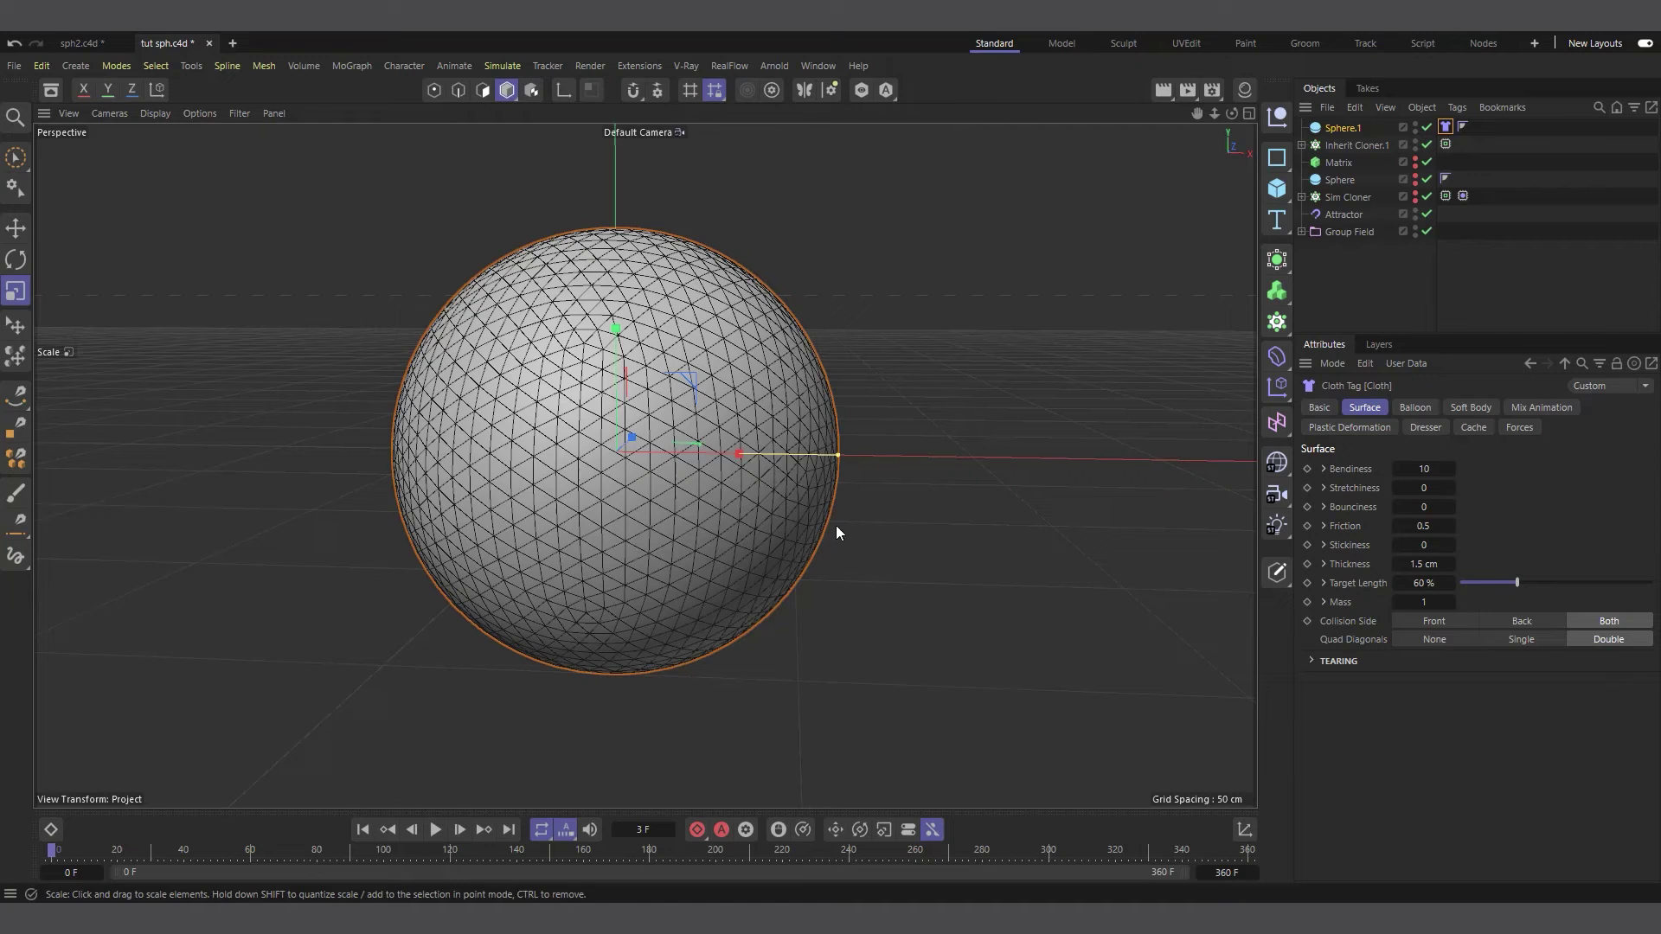
Add a Collider simulation tag to the Inherit Cloner.1 object.
{"action": "left_click", "coordinate": [1345, 148]}
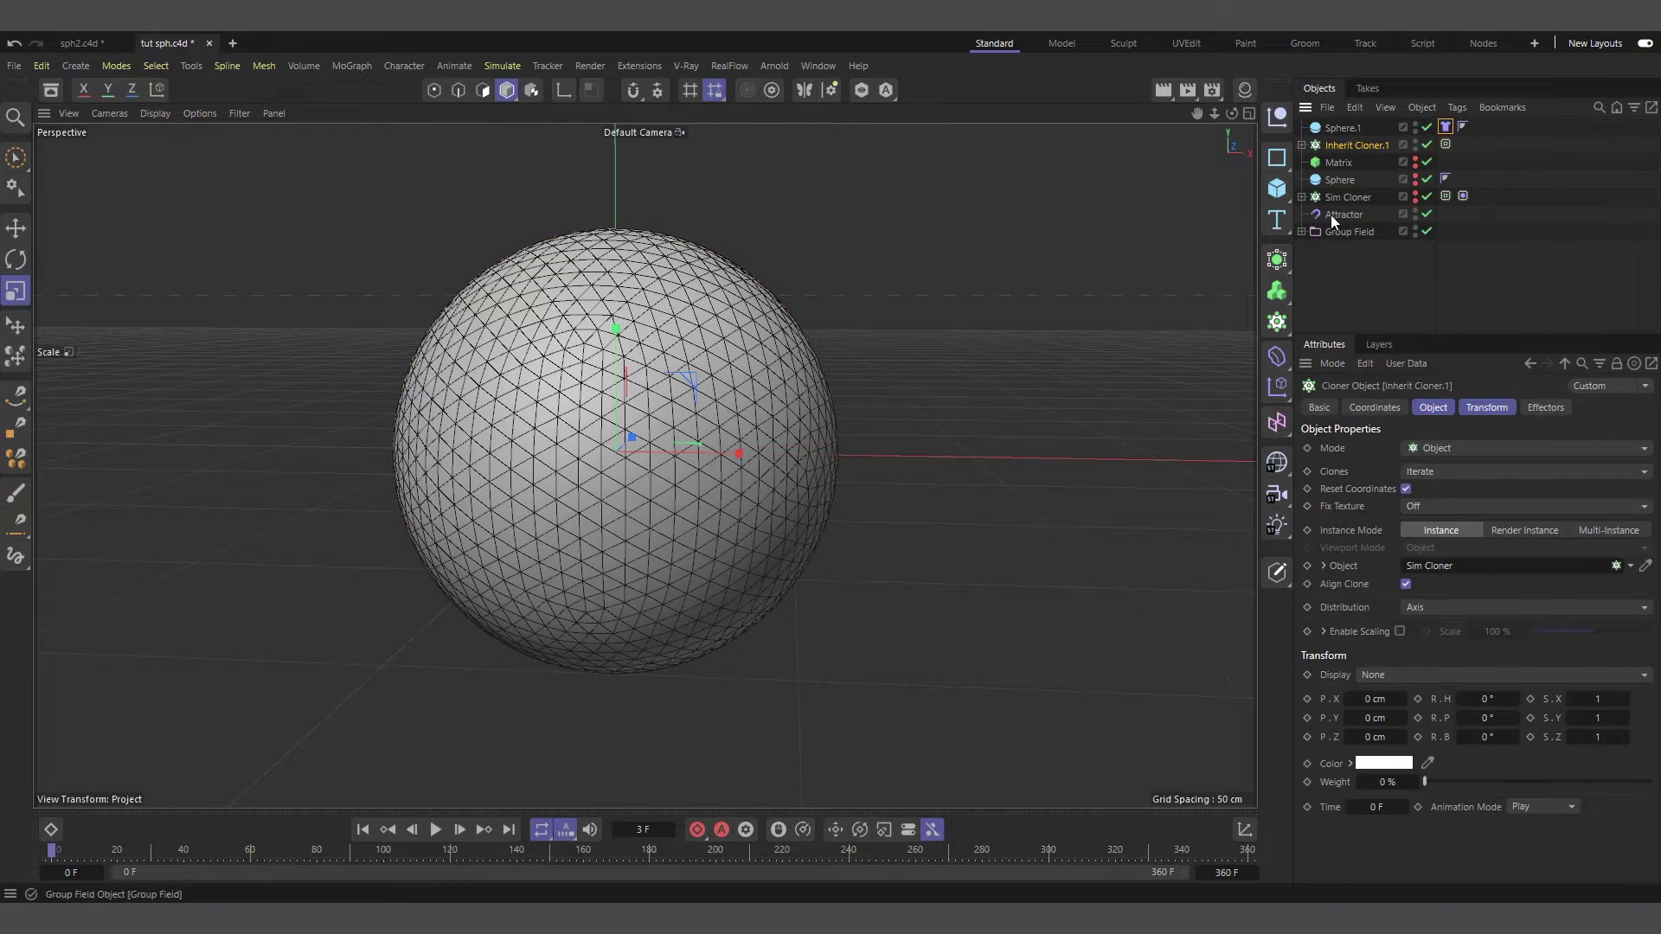
{"action": "right_click", "coordinate": [1351, 144]}
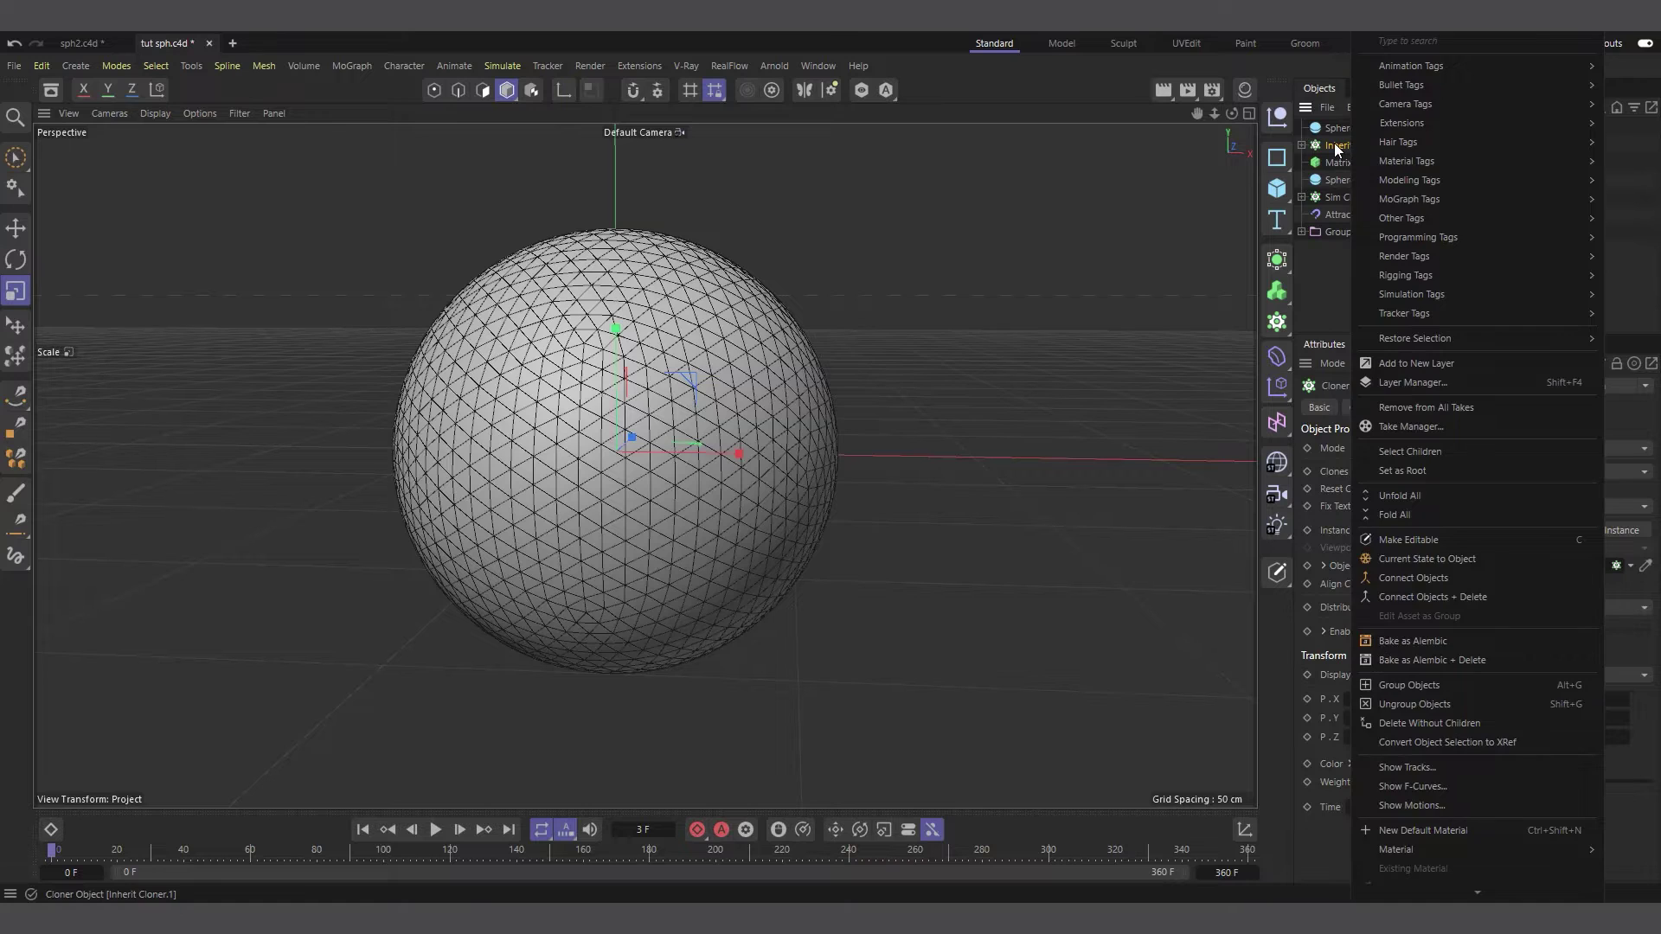
{"action": "left_click", "coordinate": [1334, 142]}
{"action": "right_click", "coordinate": [1334, 143]}
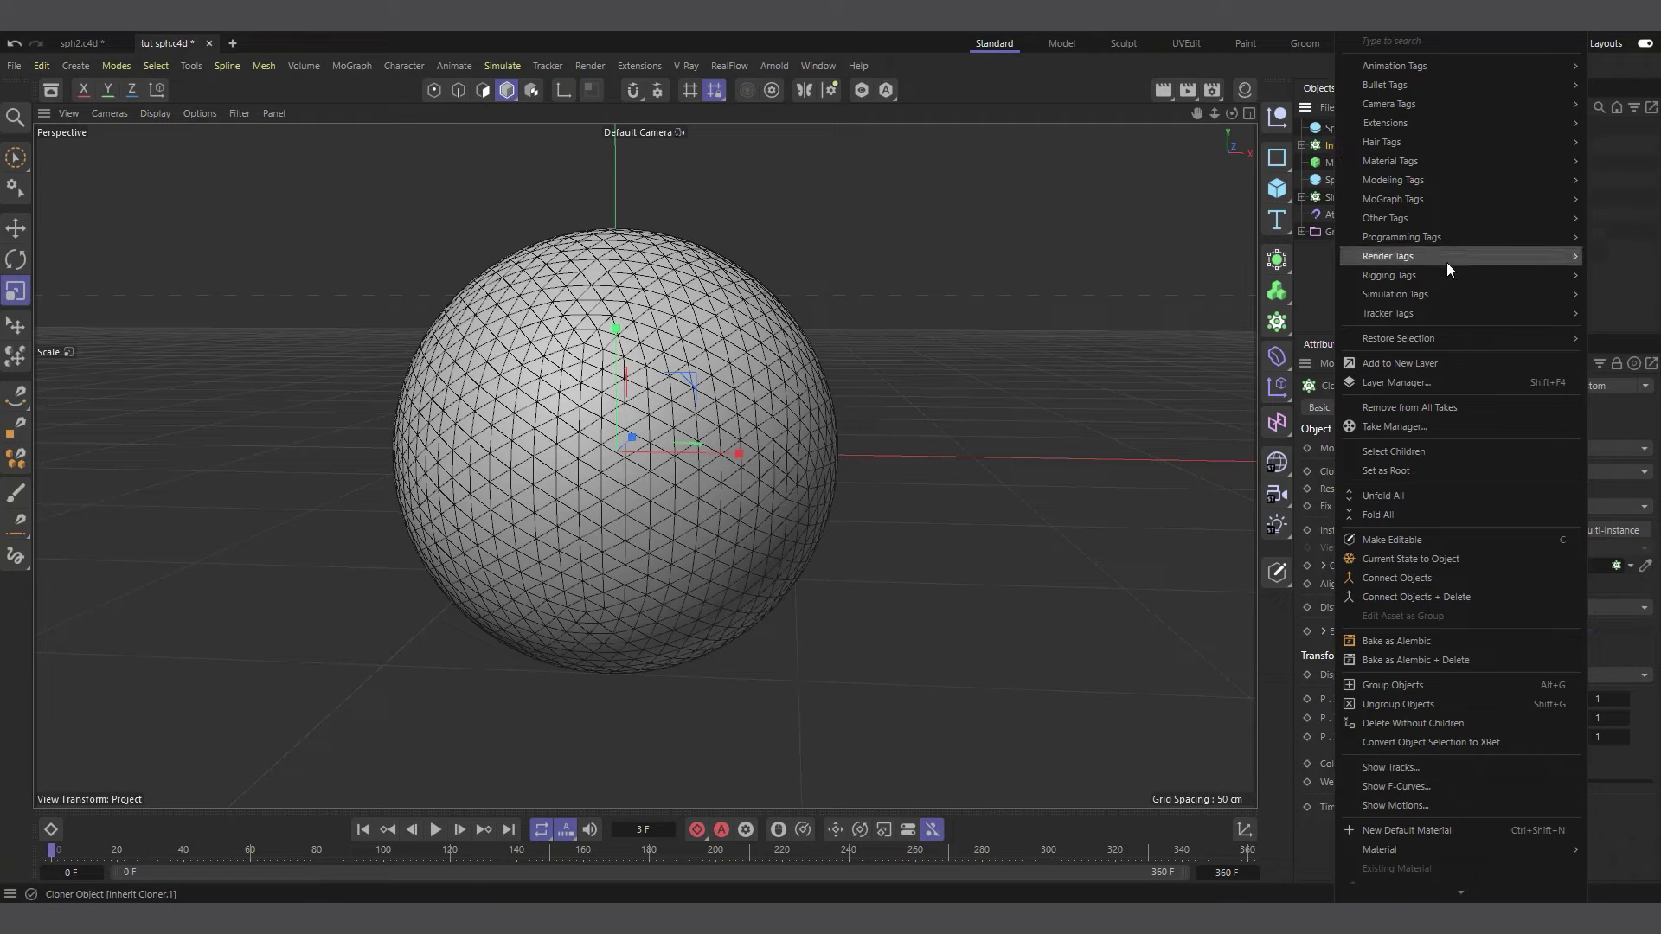
{"action": "mouse_move", "coordinate": [1435, 295]}
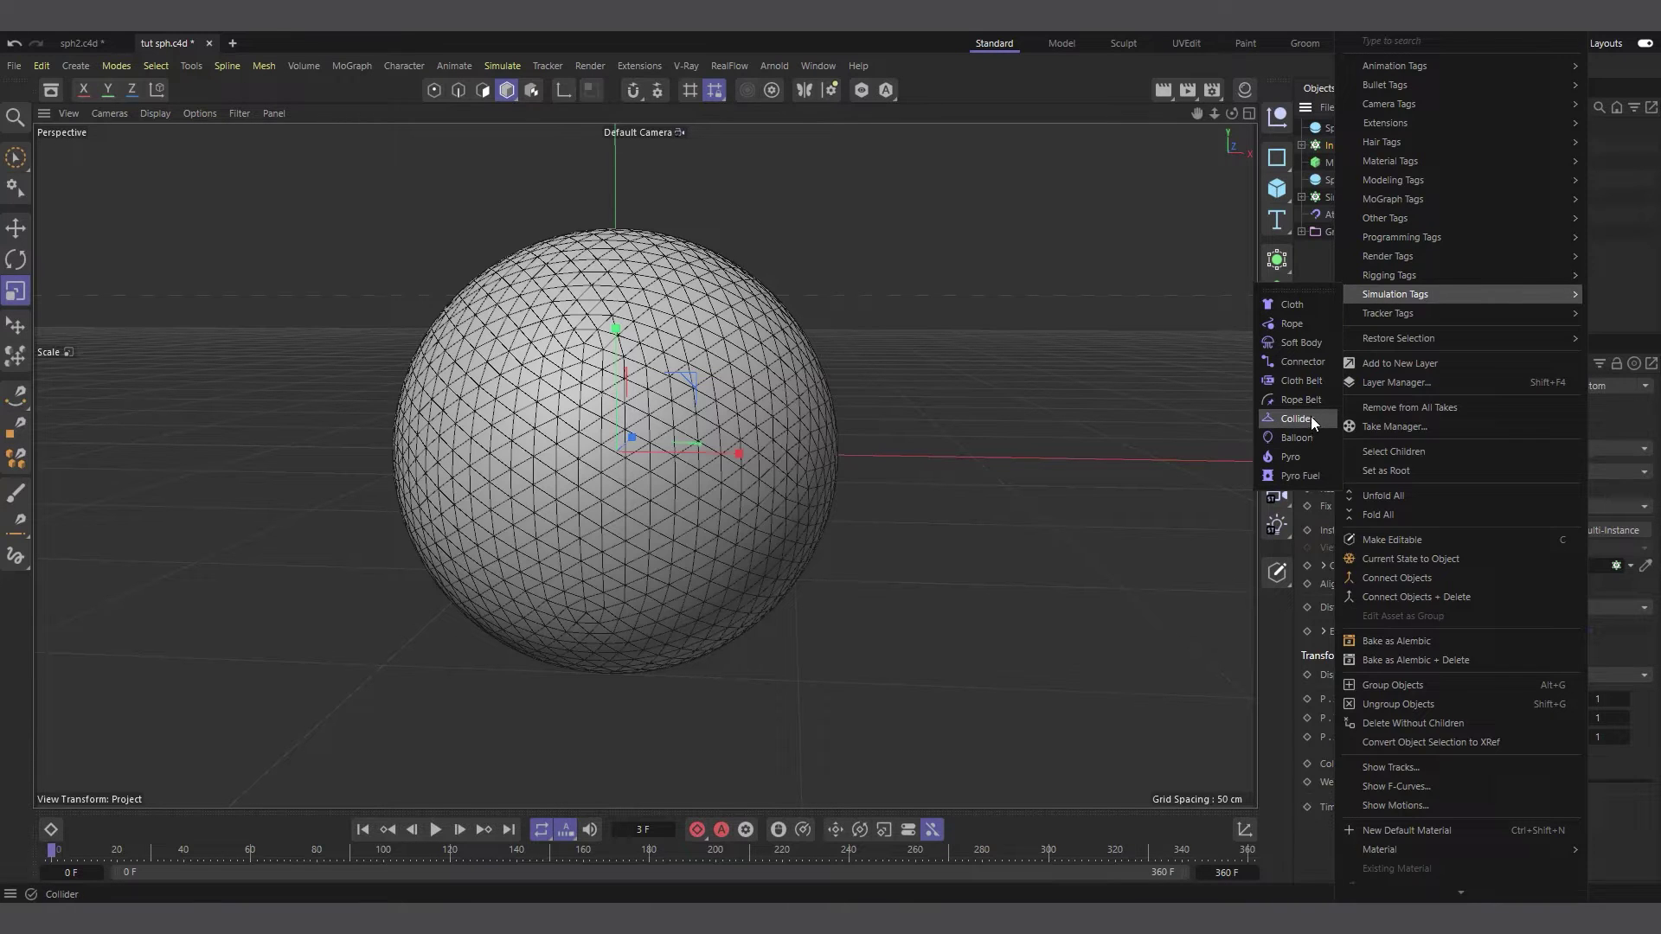
{"action": "left_click", "coordinate": [1311, 422]}
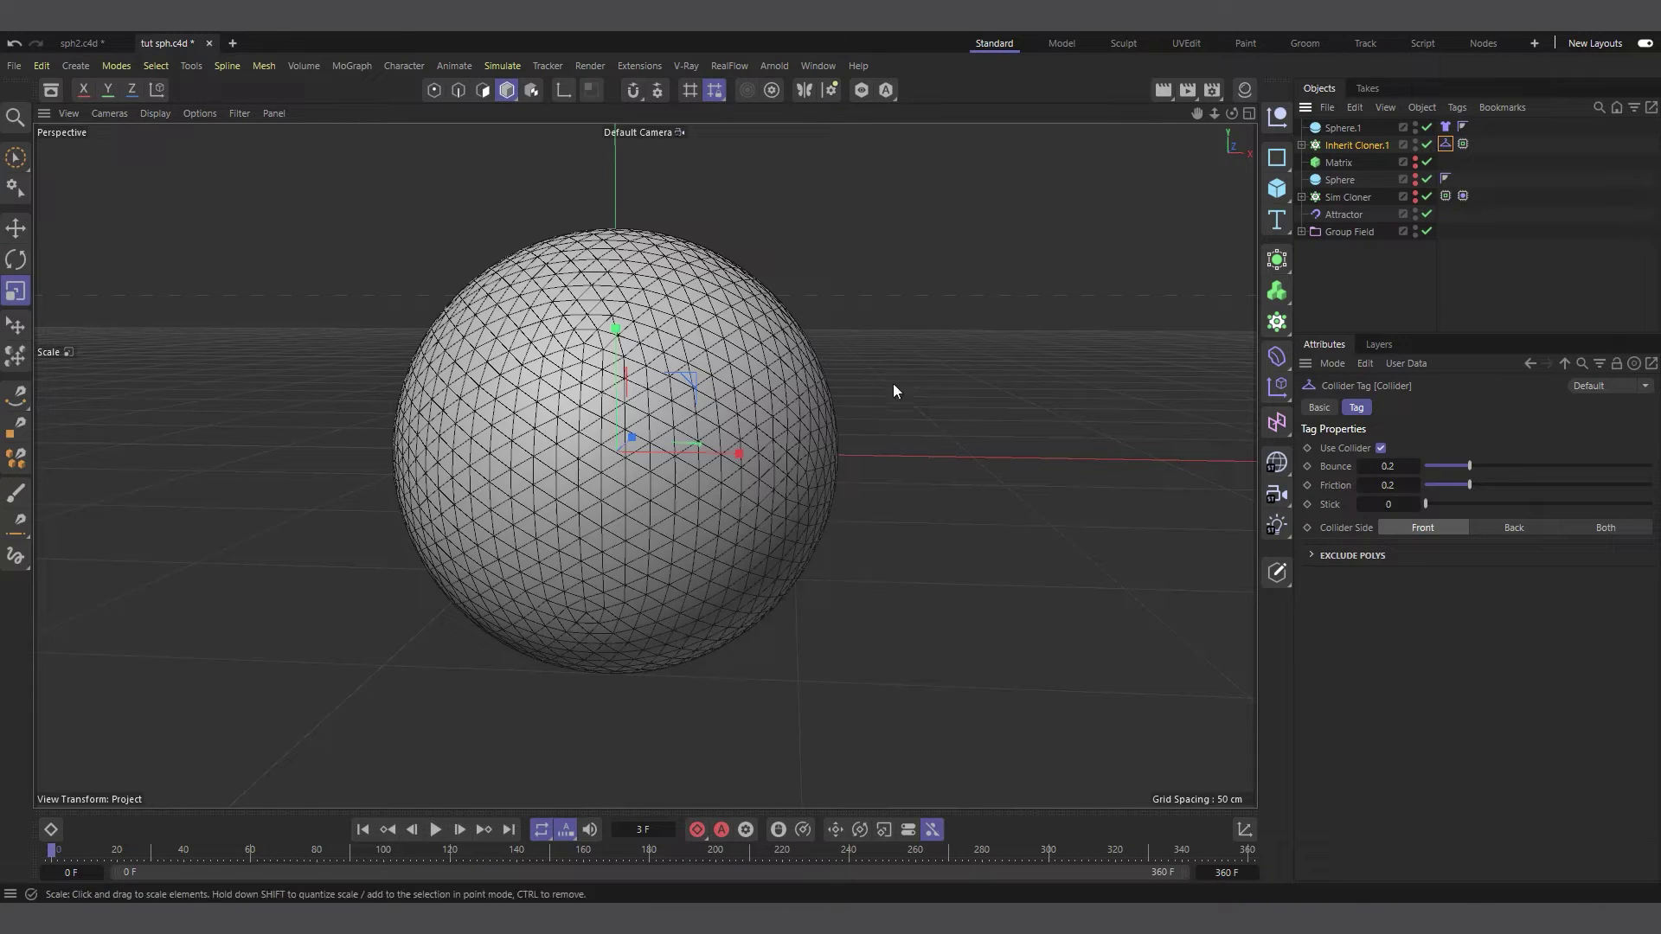
Play the simulation to check how the shrinking cloth collides with the clones, then return to the first frame.
{"action": "left_click", "coordinate": [435, 831]}
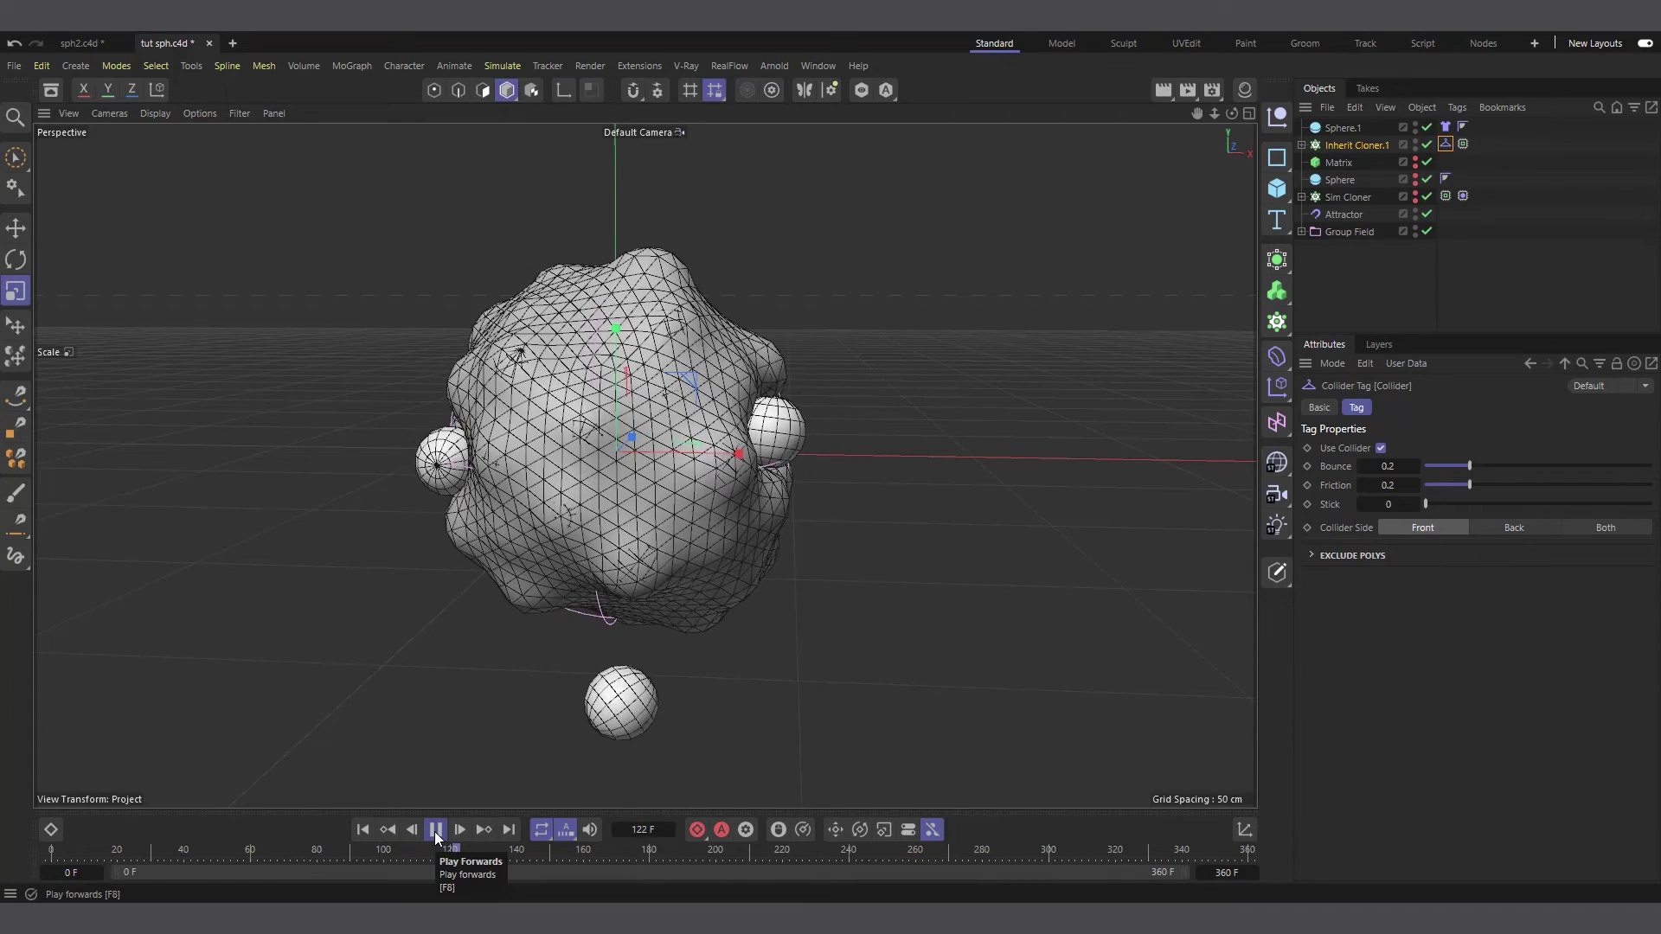
{"action": "left_click", "coordinate": [436, 831]}
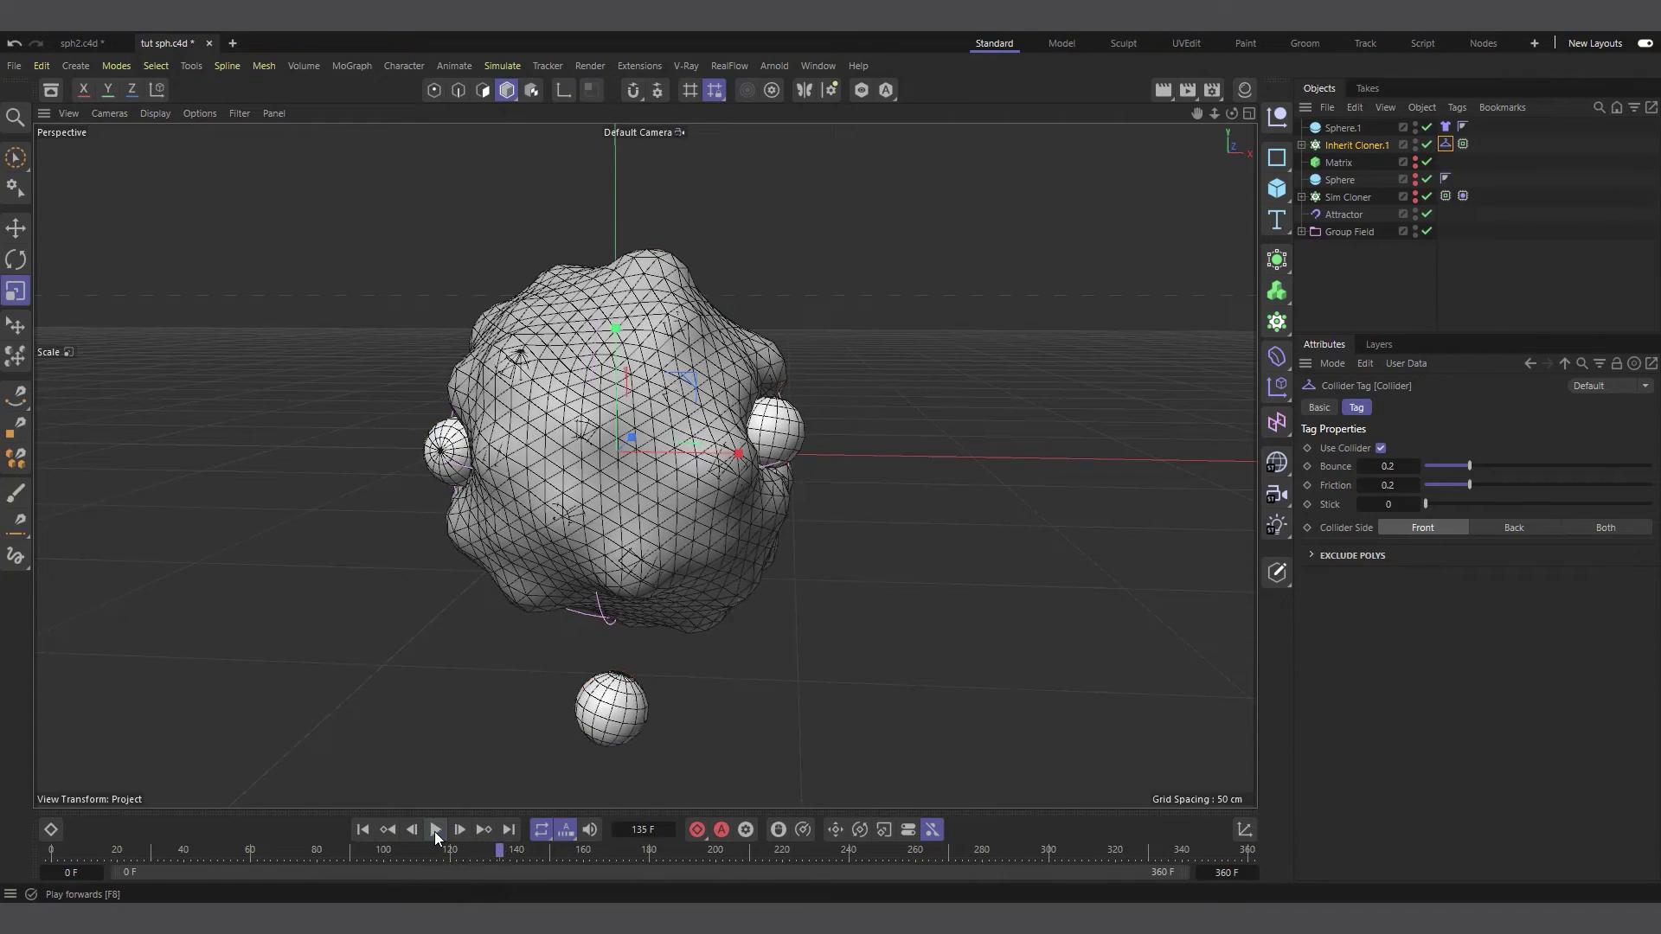
{"action": "left_click", "coordinate": [364, 830]}
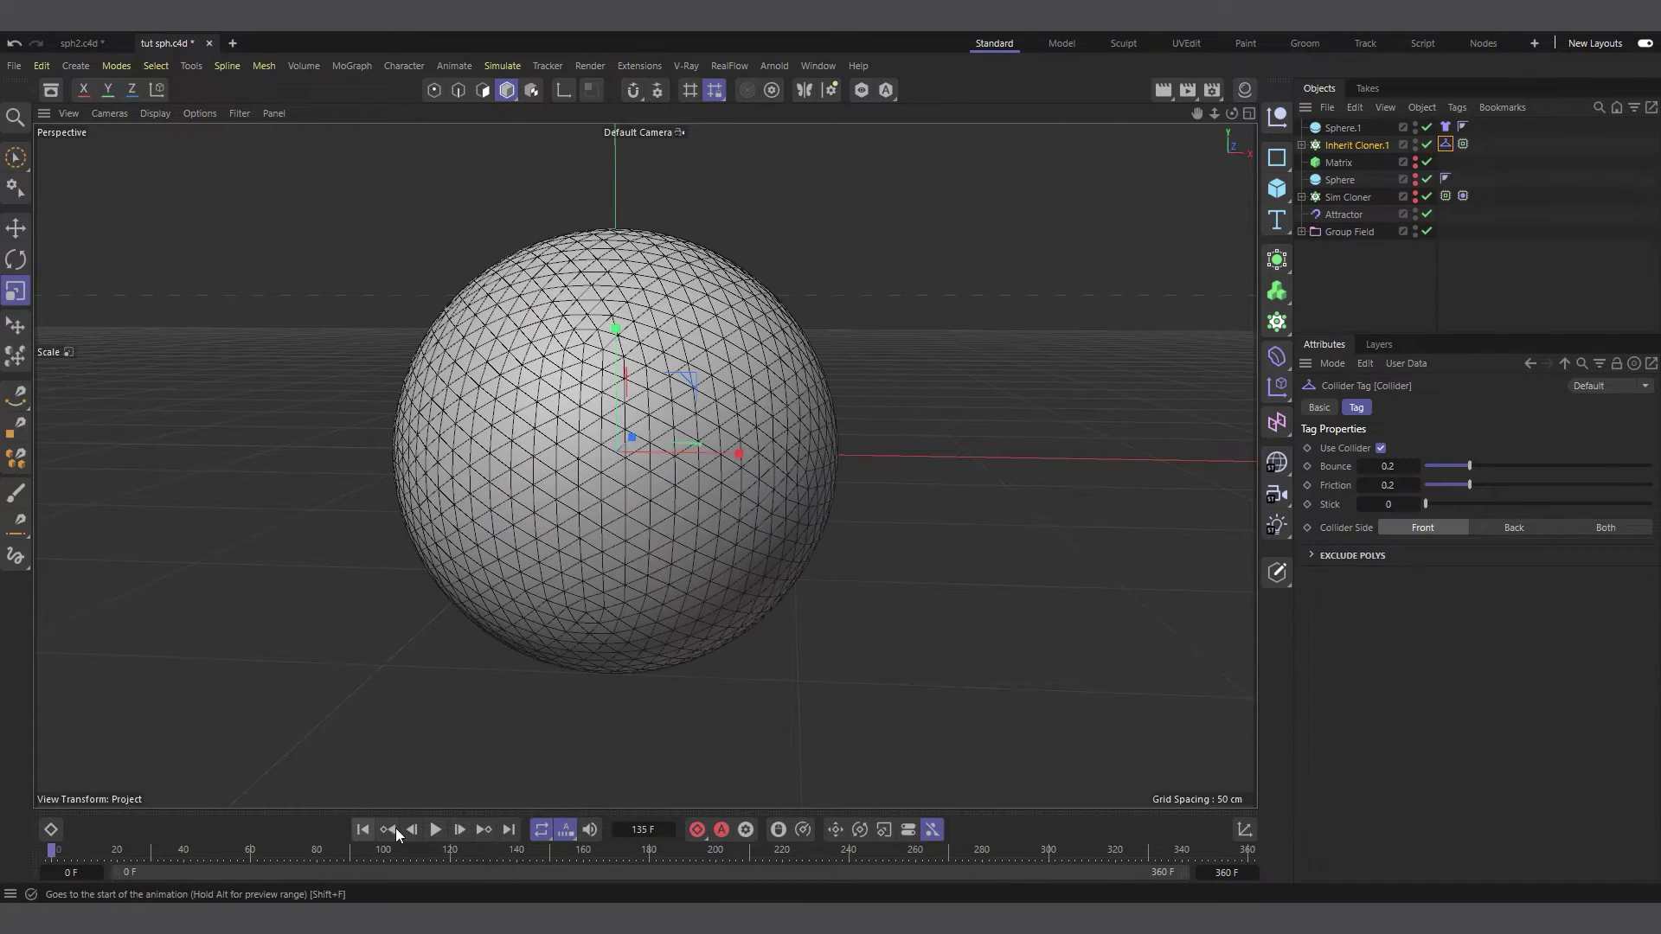
Set the Cloth tag's bendiness and stretchiness both to 30 and play the simulation to check the wrapping.
{"action": "left_click", "coordinate": [1445, 127]}
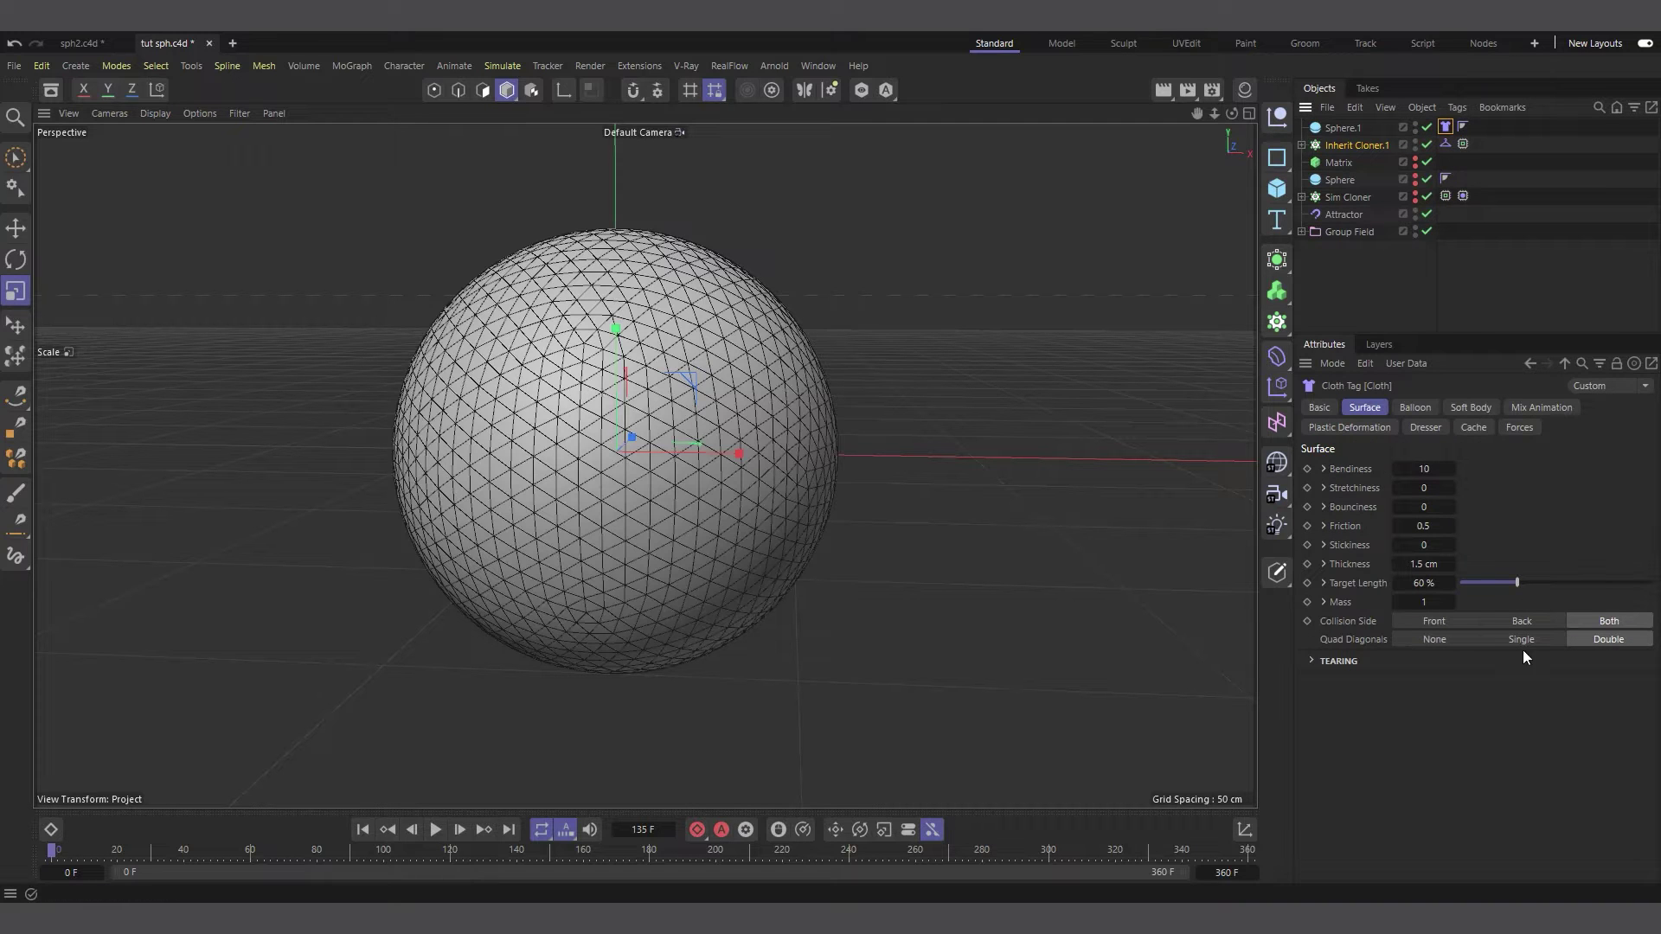
{"action": "left_click", "coordinate": [1429, 469]}
{"action": "left_click", "coordinate": [1426, 489]}
{"action": "key", "text": "Return"}
{"action": "key", "text": "Return"}
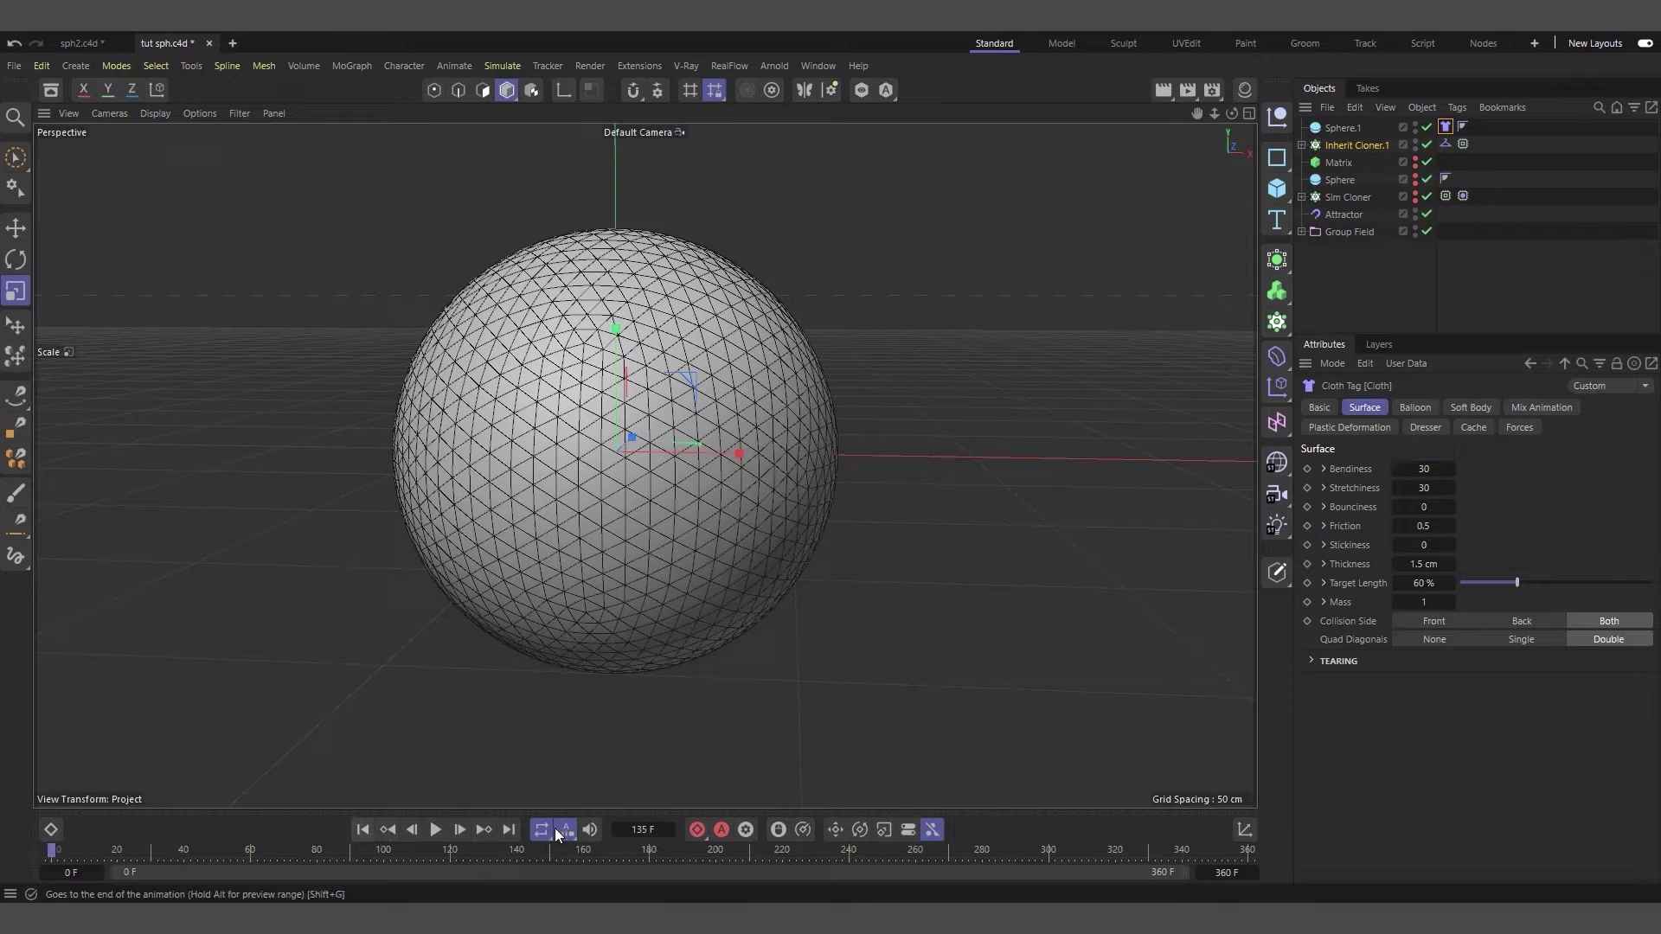
{"action": "left_click", "coordinate": [438, 831]}
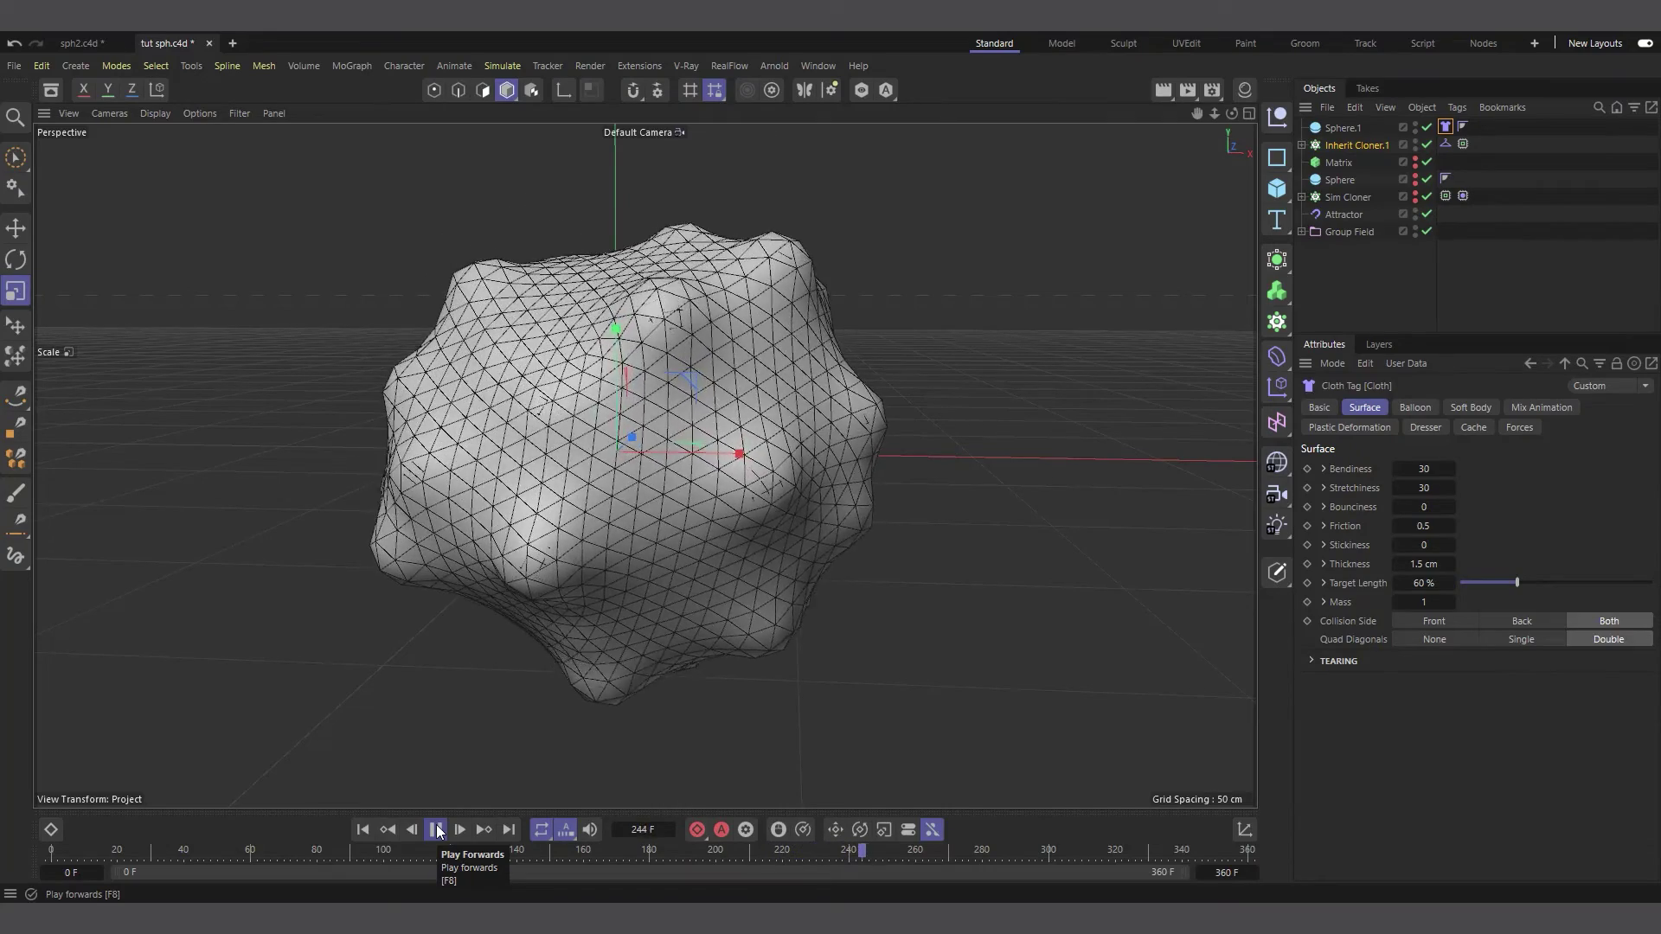
{"action": "left_click", "coordinate": [436, 831]}
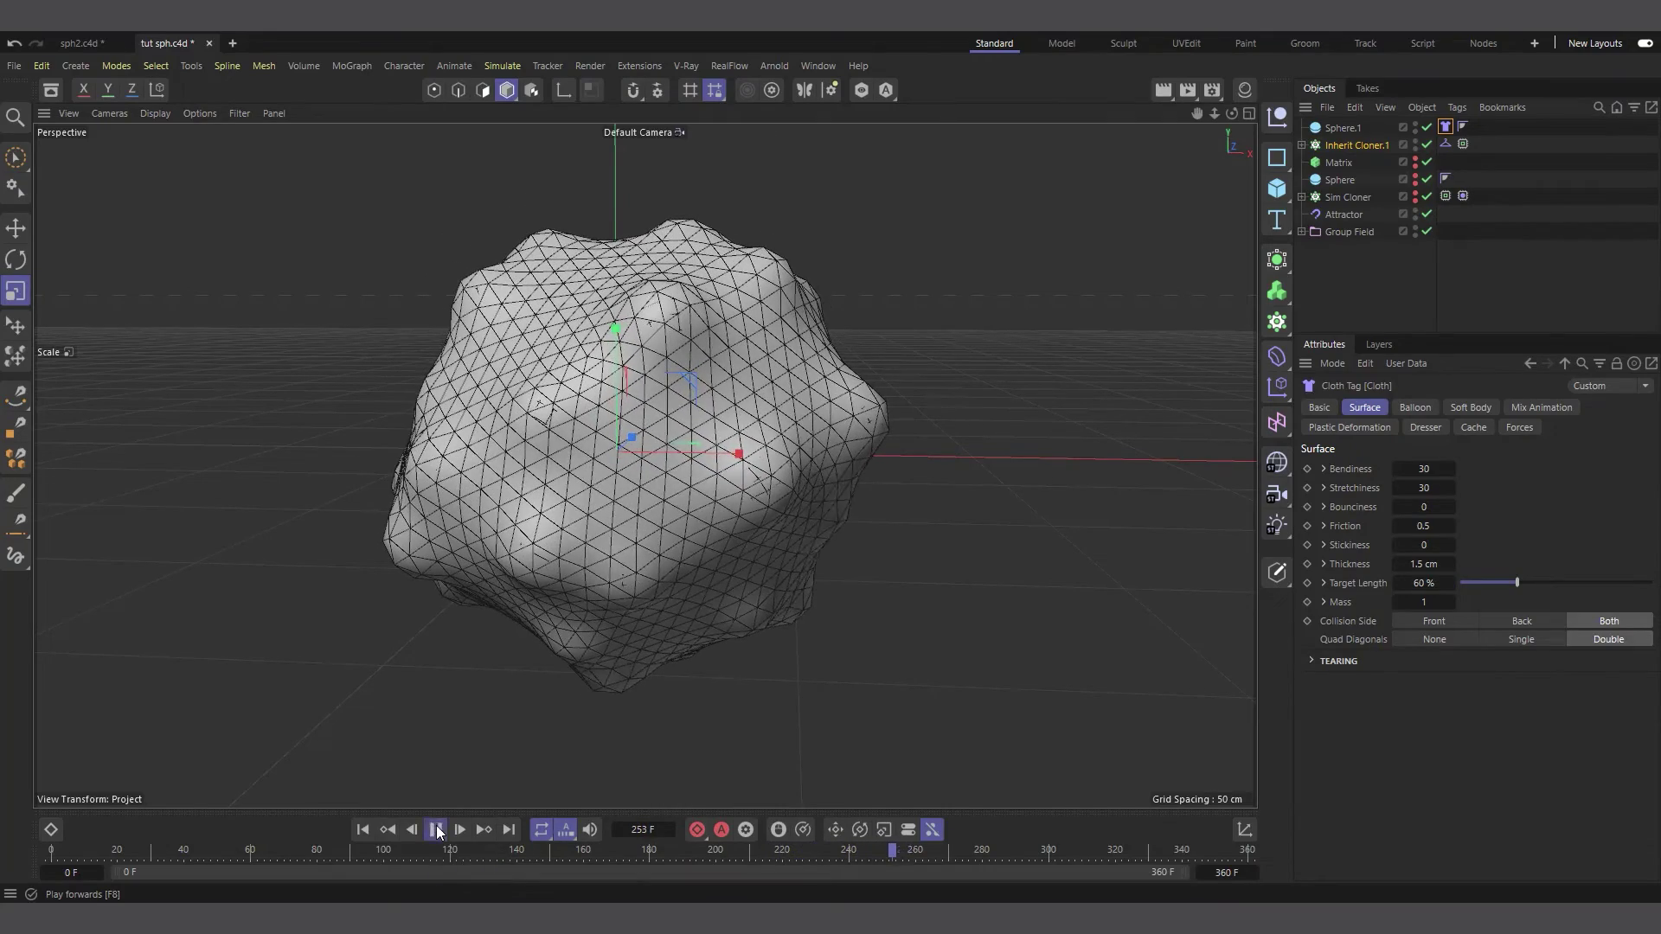
Stop the playback, save the scene file and return to the first frame.
{"action": "left_click", "coordinate": [436, 827]}
{"action": "key", "text": "ctrl+s"}
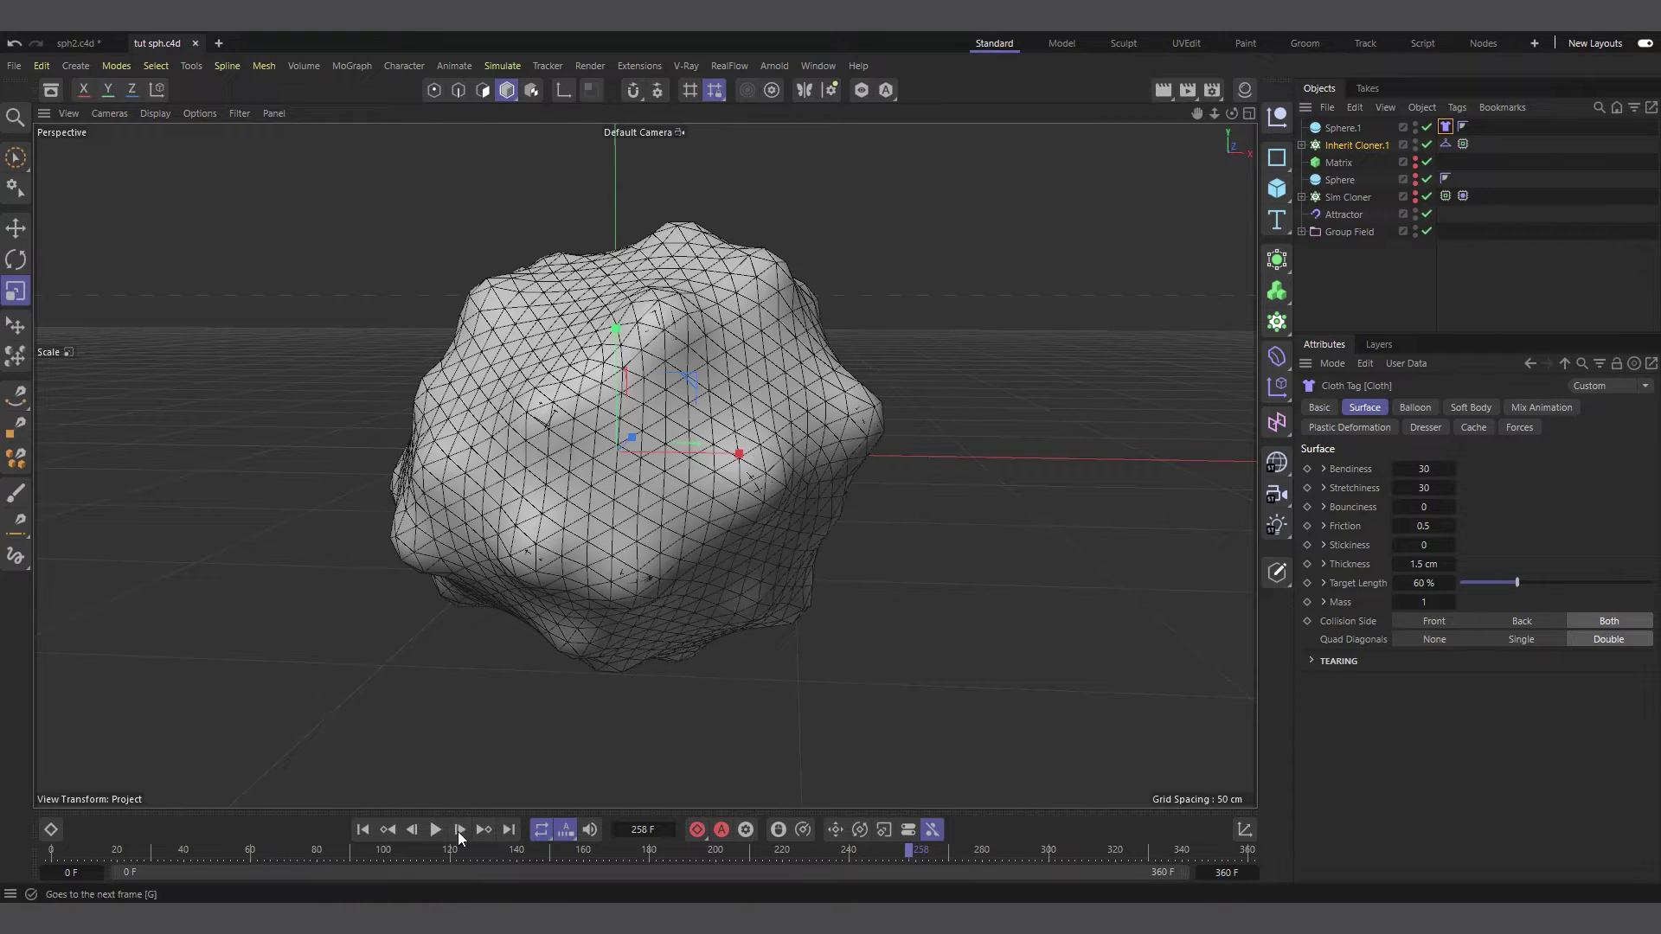
{"action": "left_click", "coordinate": [364, 829]}
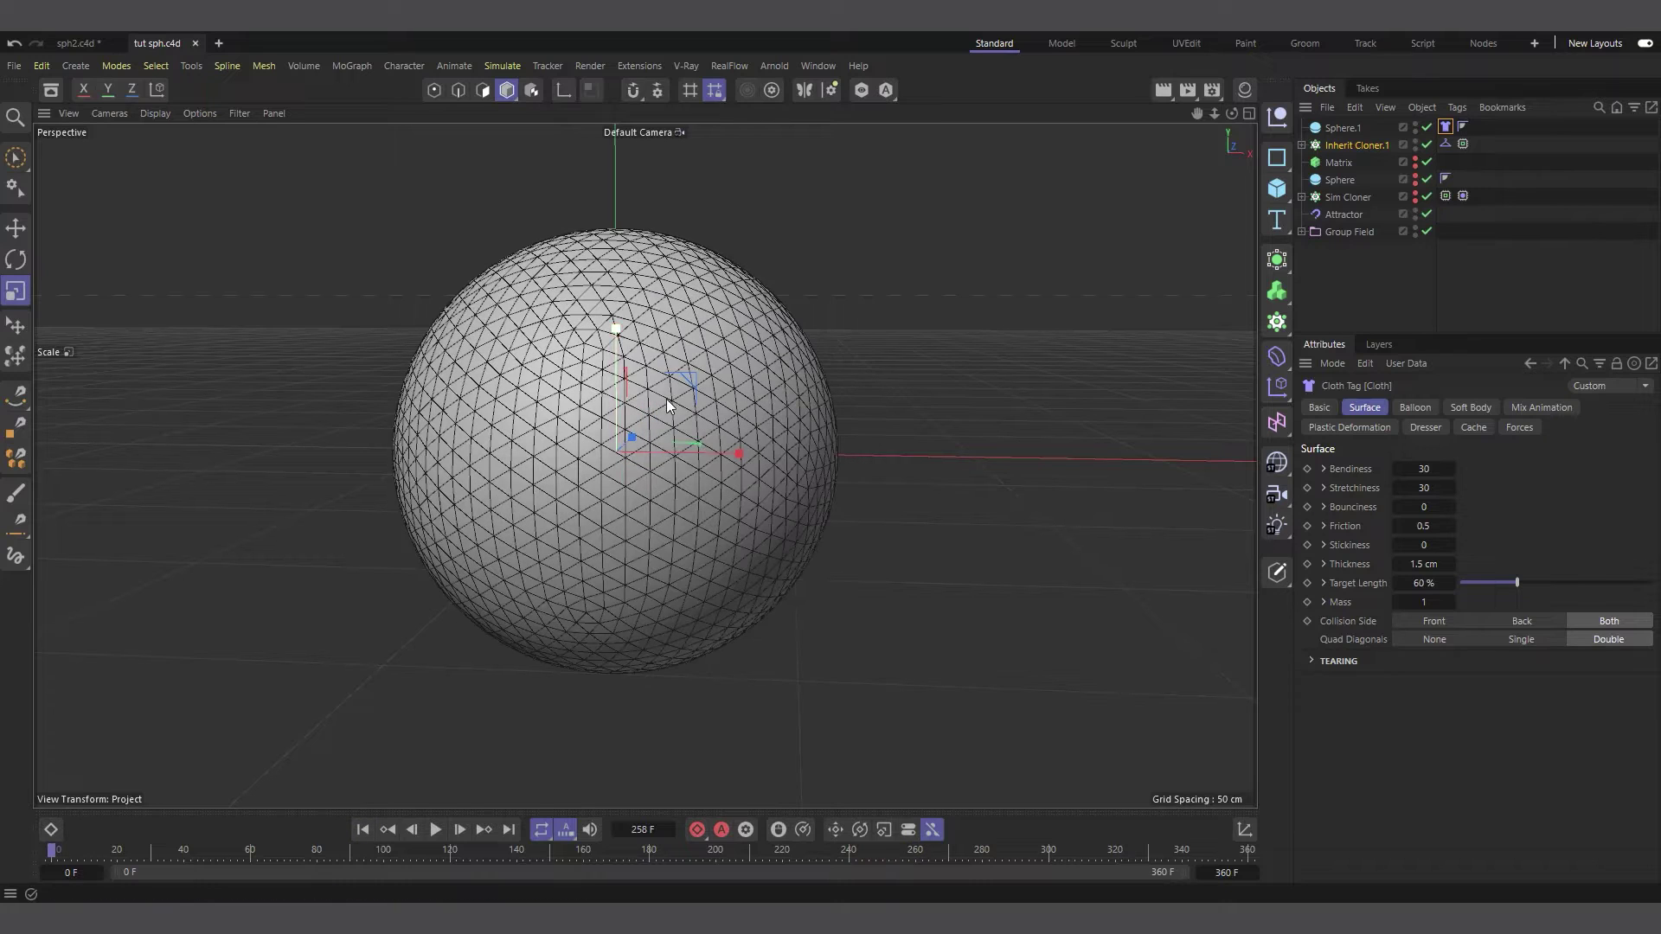
Cache the whole scene from Sphere.1's Cloth tag and scrub through the timeline to check the cached deformation.
{"action": "left_click", "coordinate": [1446, 131]}
{"action": "left_click", "coordinate": [1474, 428]}
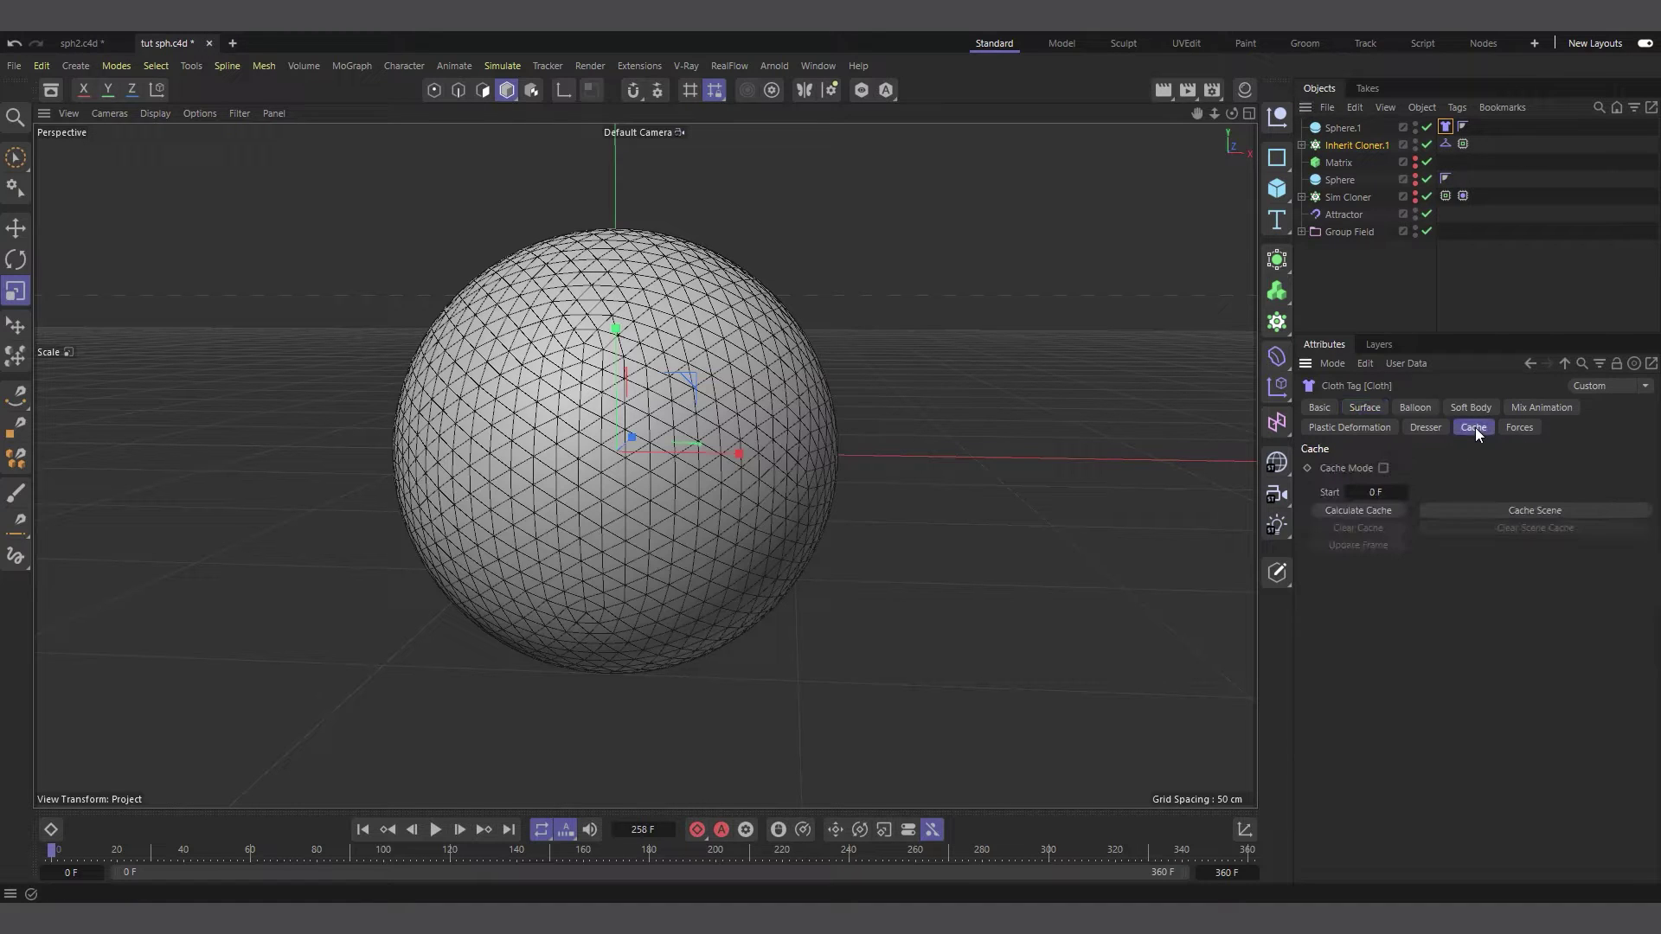
{"action": "left_click", "coordinate": [1526, 513]}
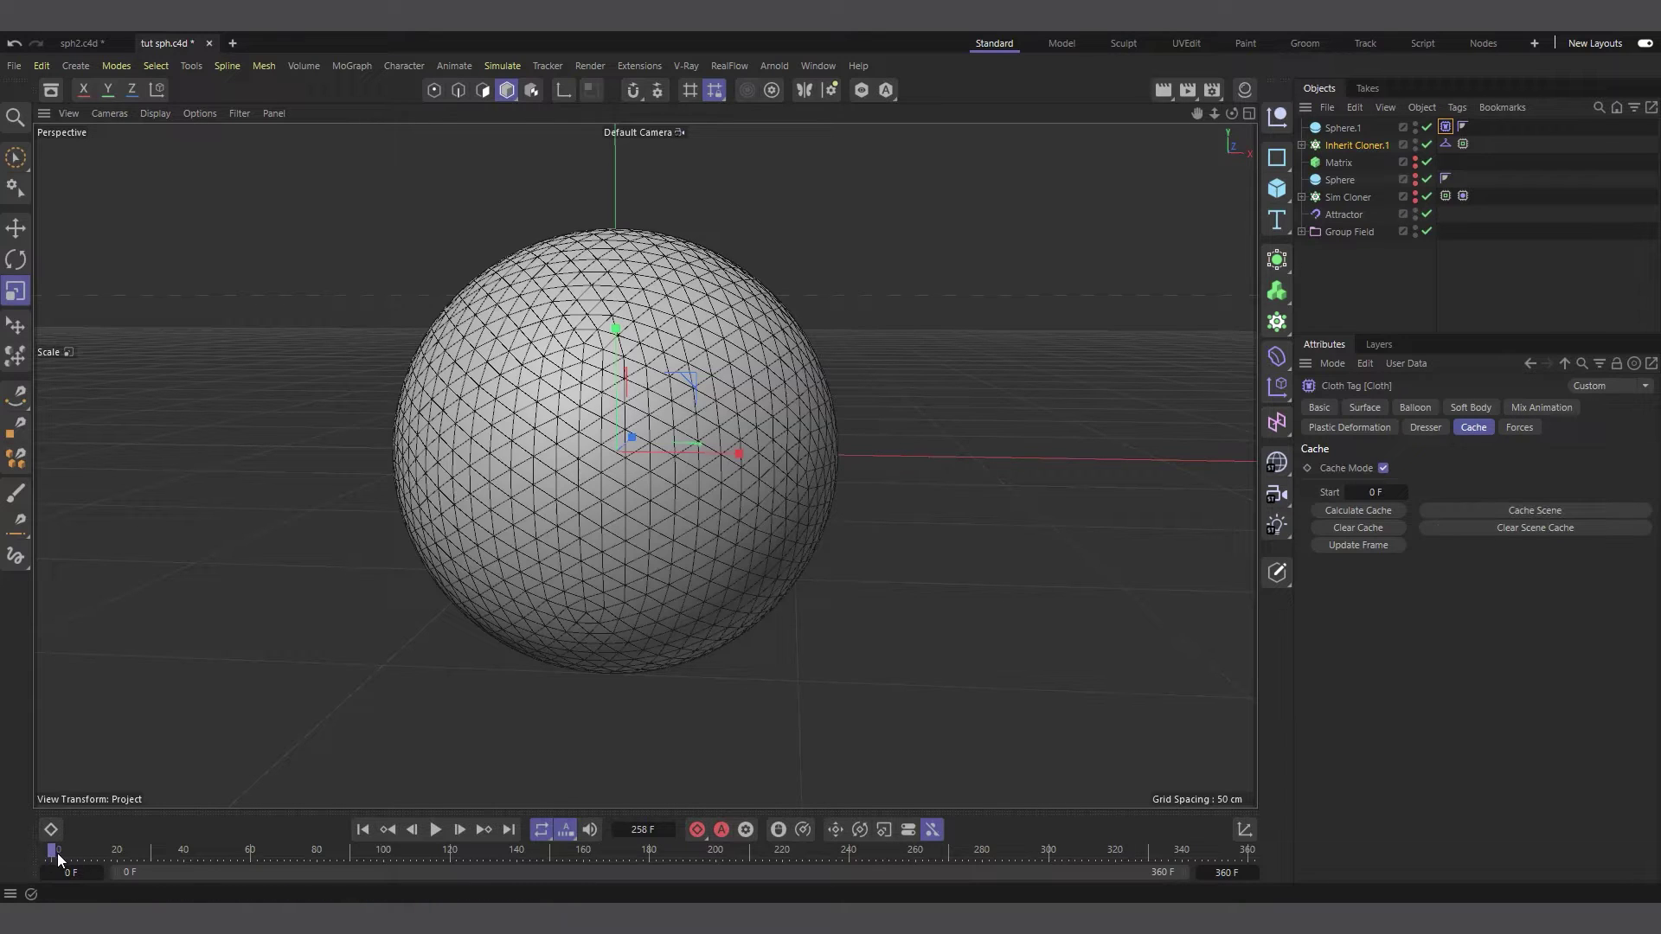
{"action": "left_click_drag", "start_coordinate": [57, 853], "coordinate": [749, 852]}
{"action": "left_click_drag", "start_coordinate": [885, 840], "coordinate": [1075, 839]}
Add a Display tag to Sphere.1 with its shading mode set to Lines and scrub the timeline to inspect the clones inside.
{"action": "left_click", "coordinate": [1342, 132]}
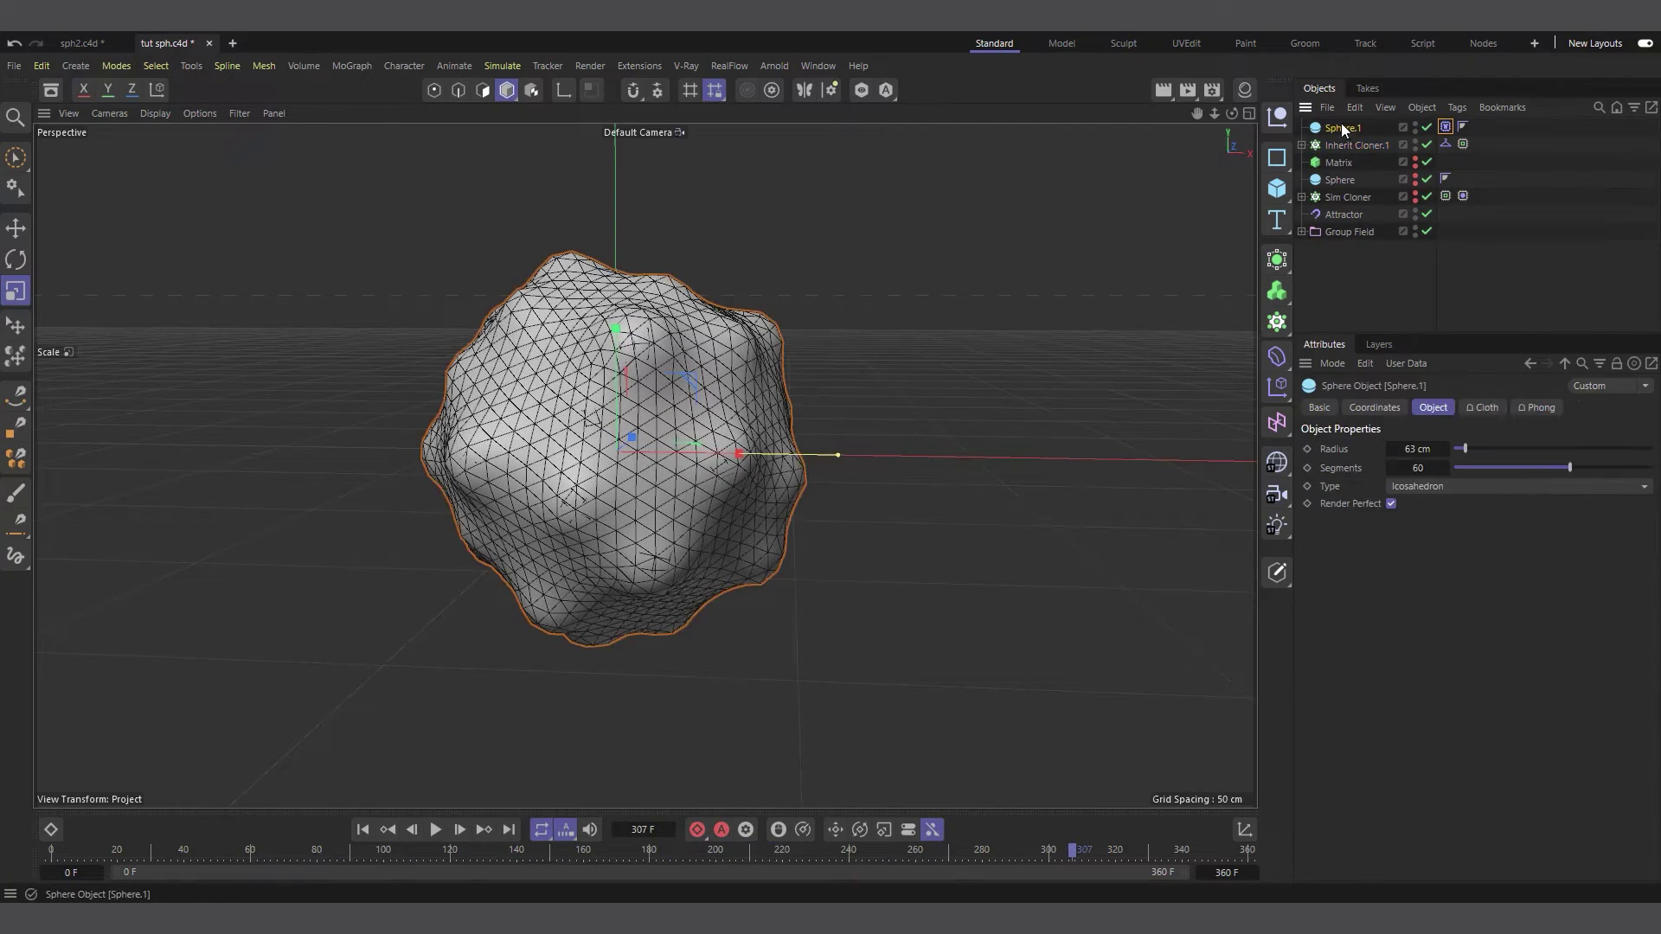
{"action": "right_click", "coordinate": [1337, 129]}
{"action": "mouse_move", "coordinate": [1410, 278]}
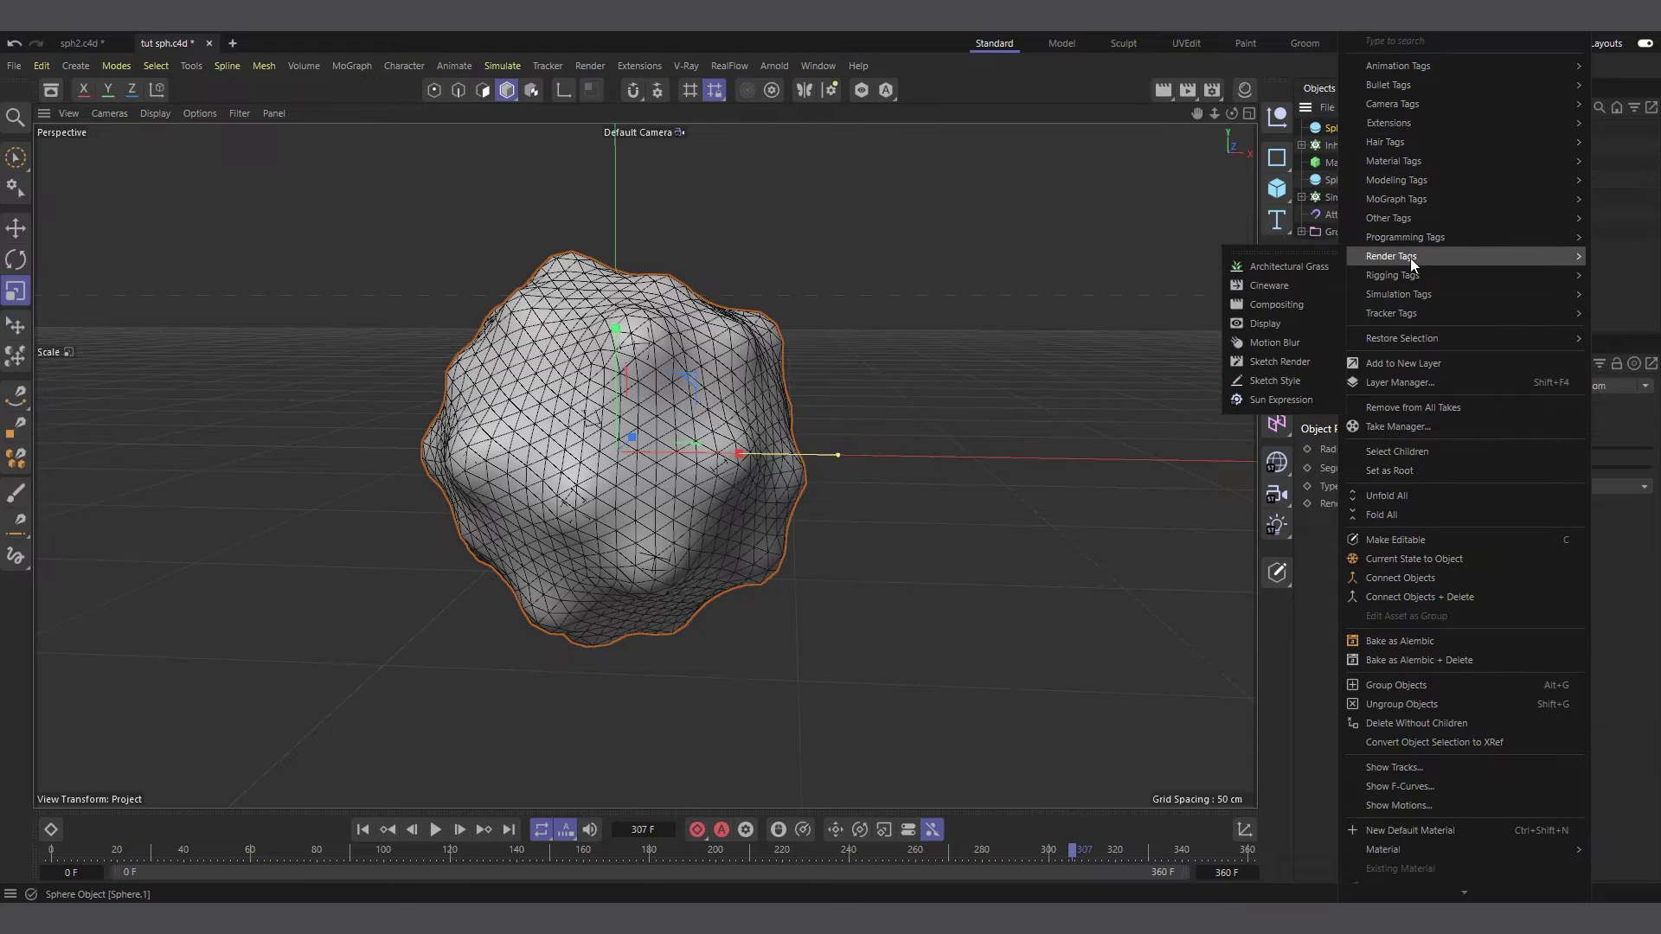
{"action": "left_click", "coordinate": [1275, 325]}
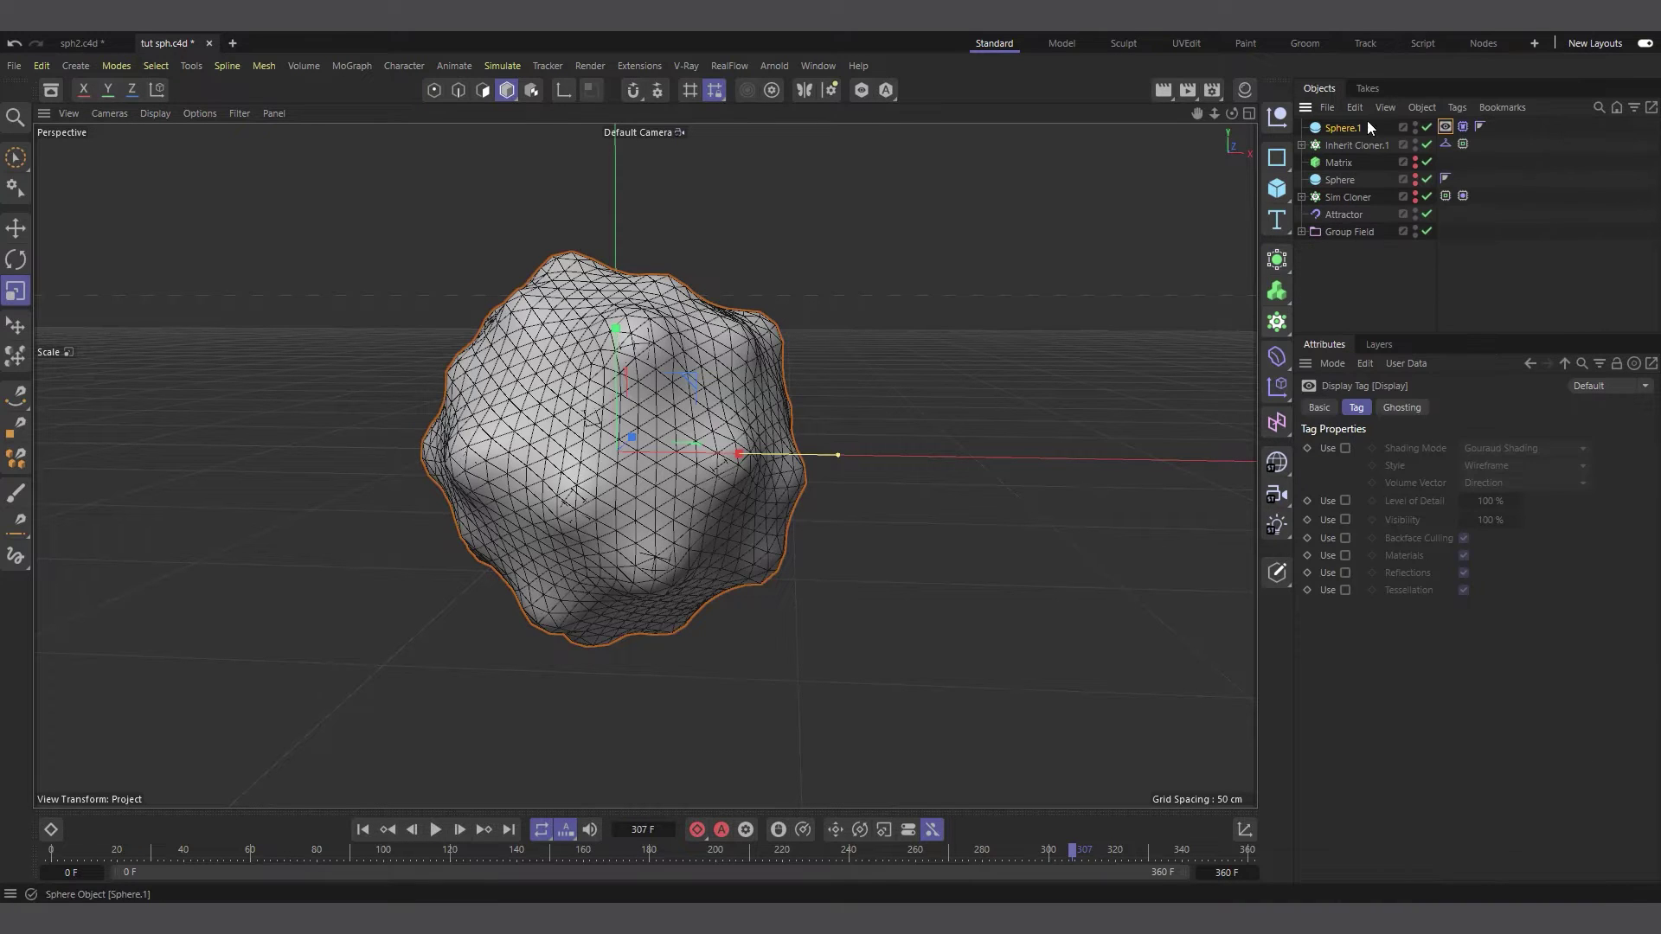
{"action": "left_click", "coordinate": [1345, 448]}
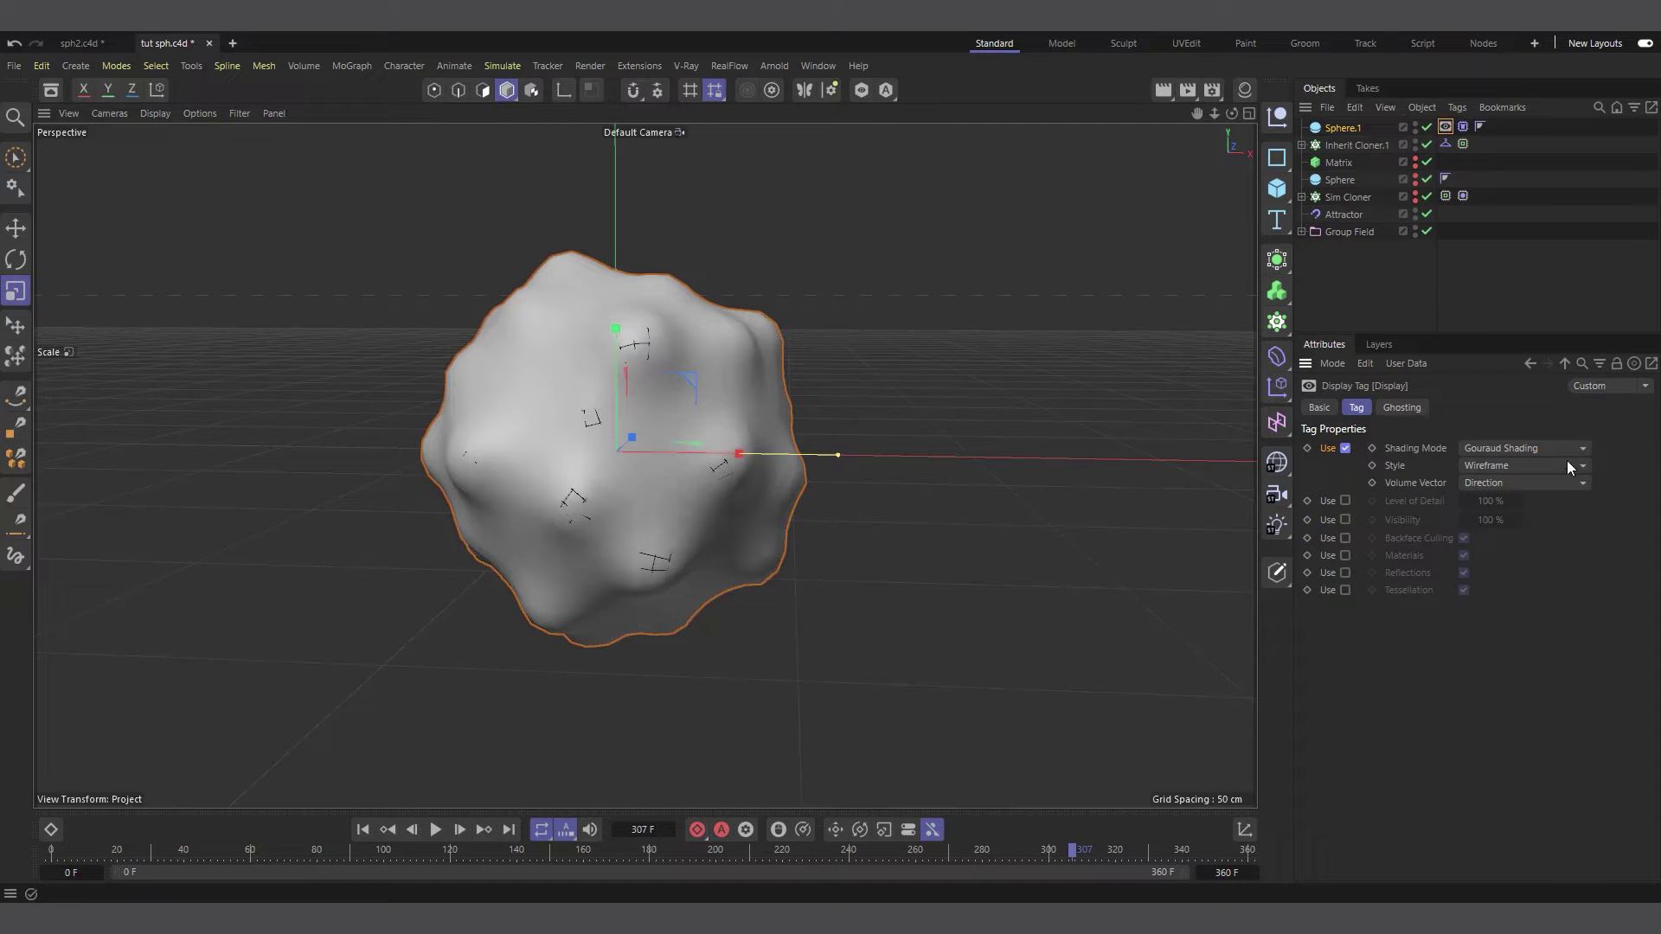
{"action": "left_click", "coordinate": [1529, 449]}
{"action": "left_click", "coordinate": [1531, 603]}
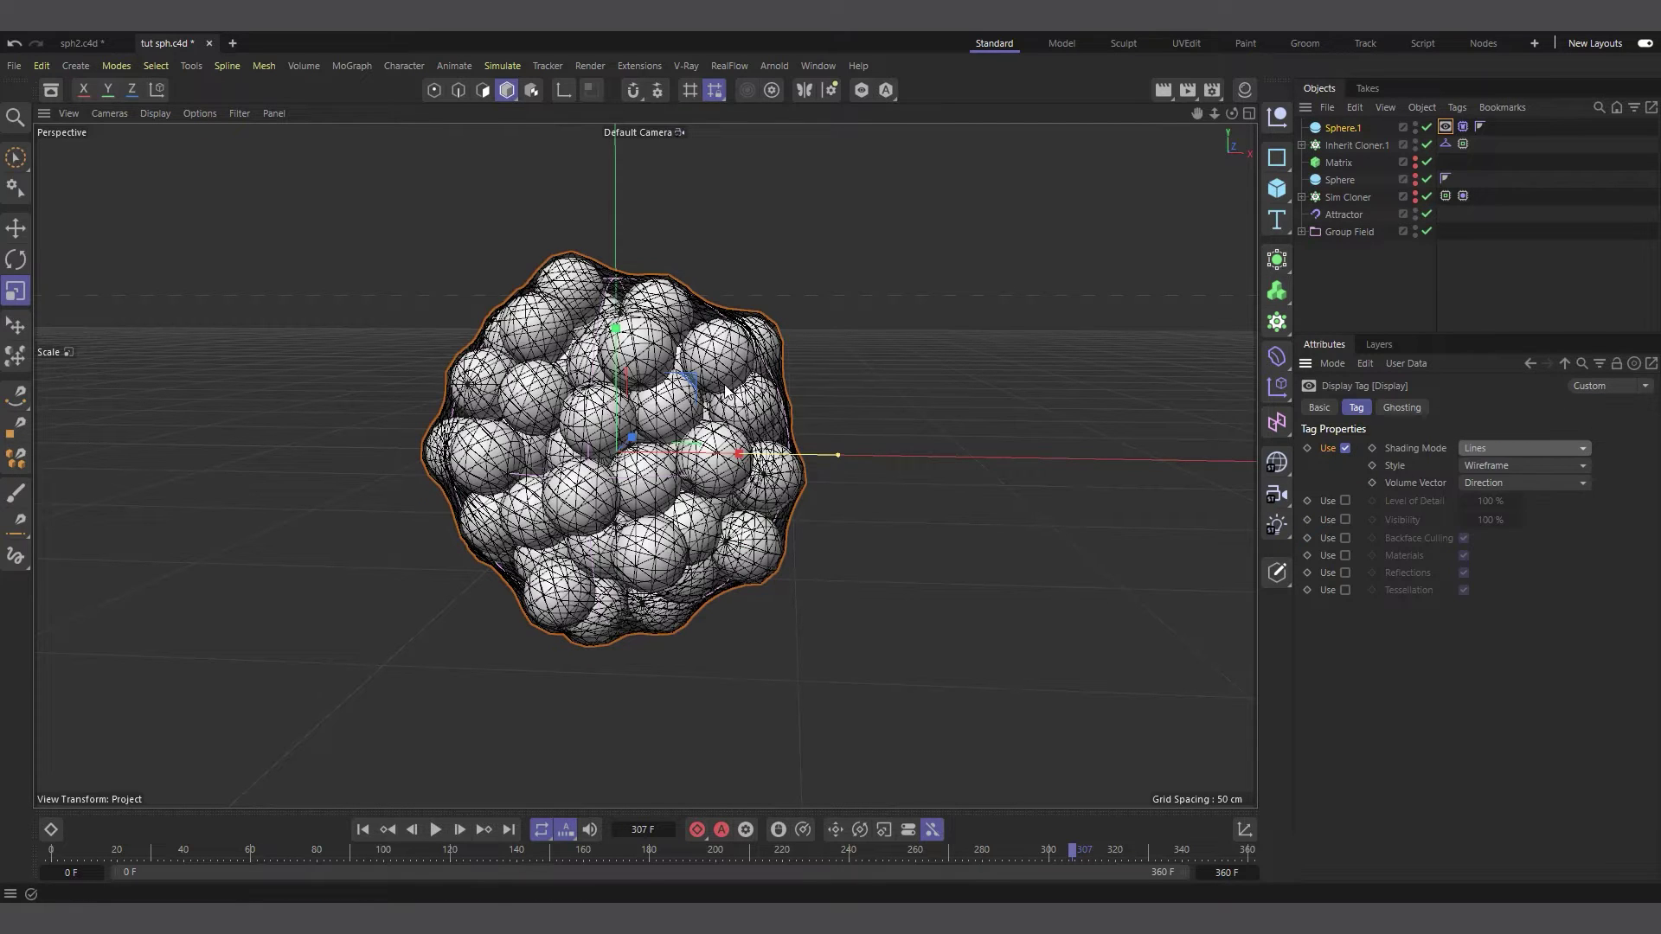
{"action": "left_click_drag", "start_coordinate": [293, 863], "coordinate": [897, 840]}
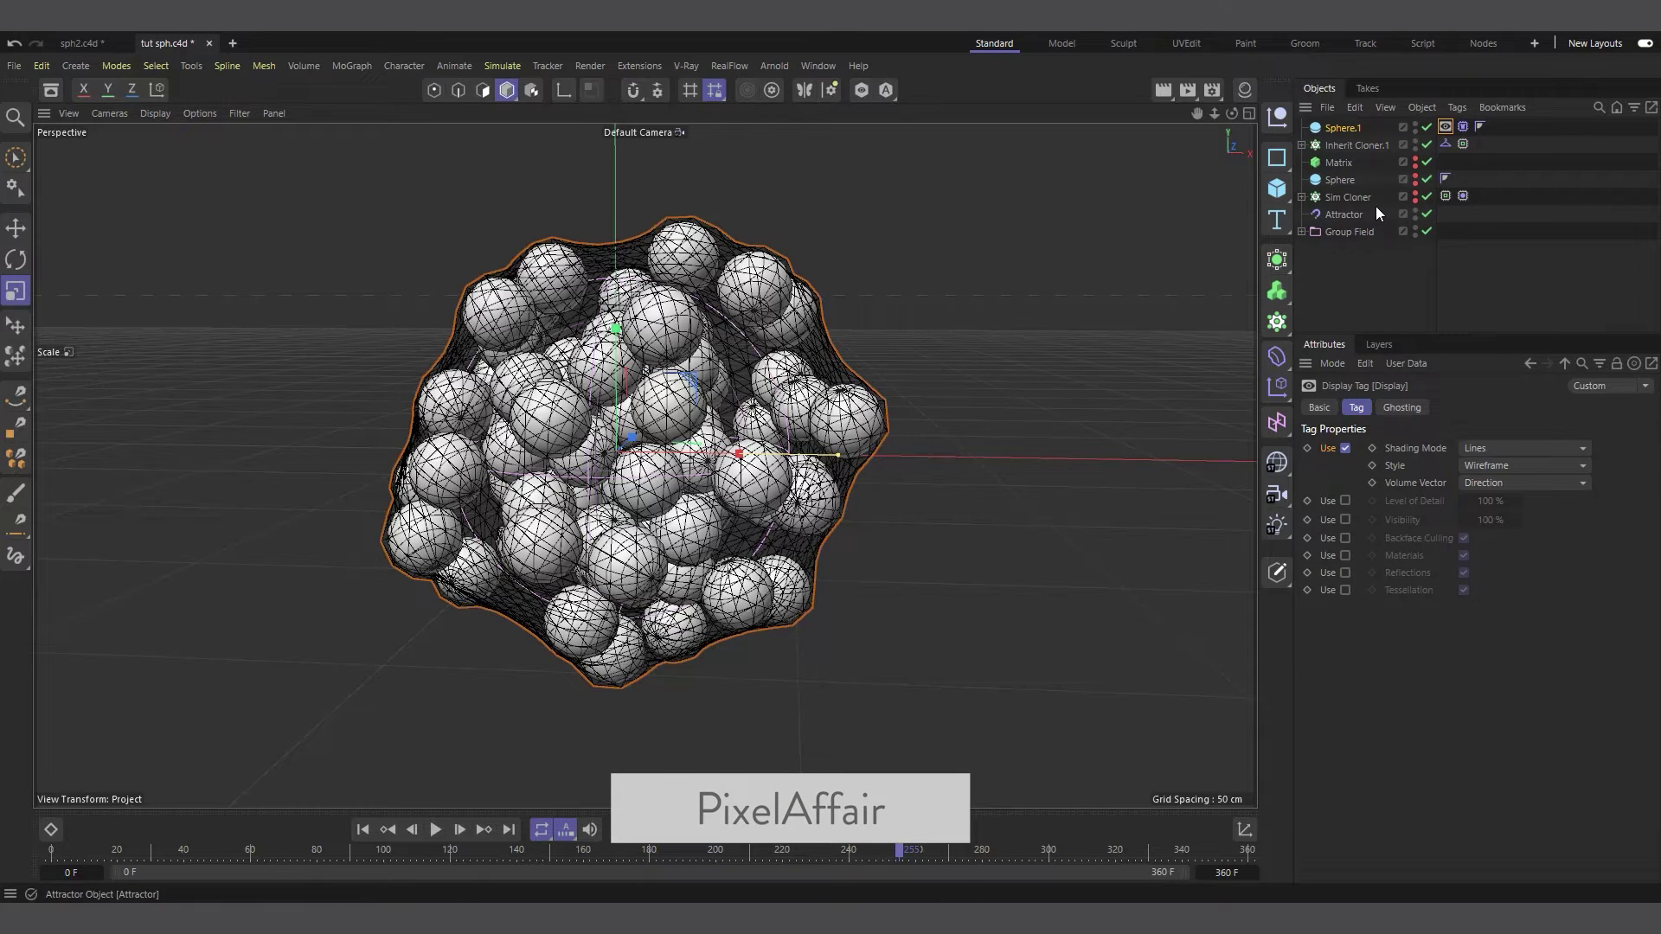
Add a Plain effector to Inherit Cloner.1 and disable its position transform.
{"action": "left_click", "coordinate": [1357, 146]}
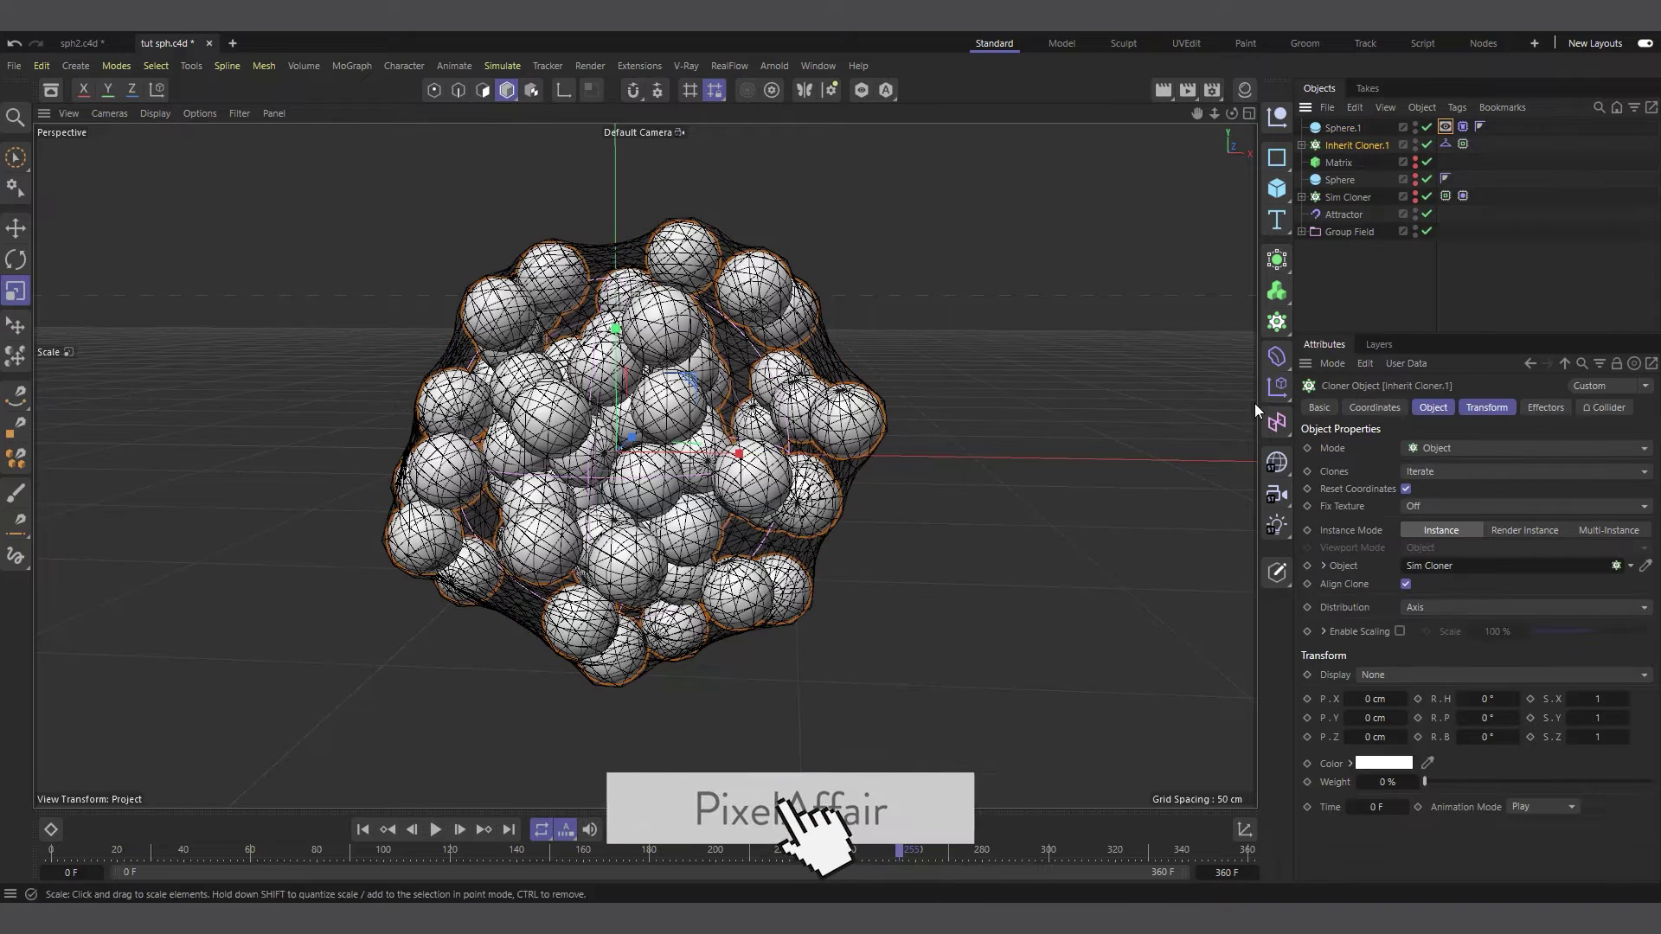
{"action": "left_click", "coordinate": [1277, 422]}
{"action": "left_click", "coordinate": [1326, 423]}
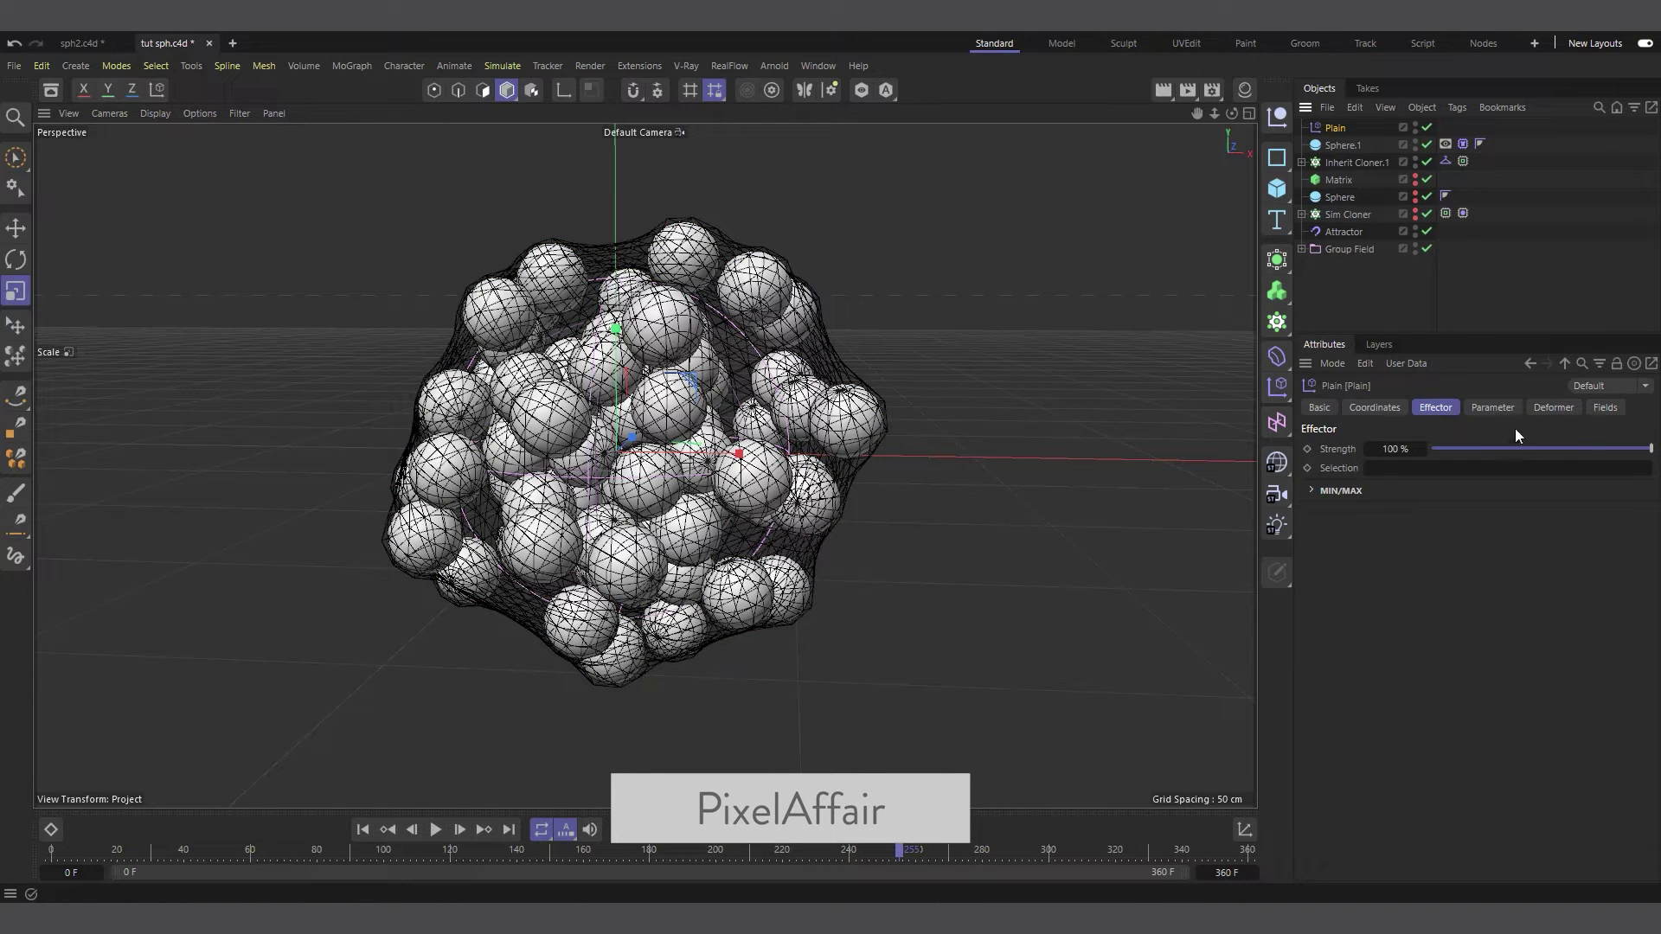
{"action": "left_click", "coordinate": [1607, 407]}
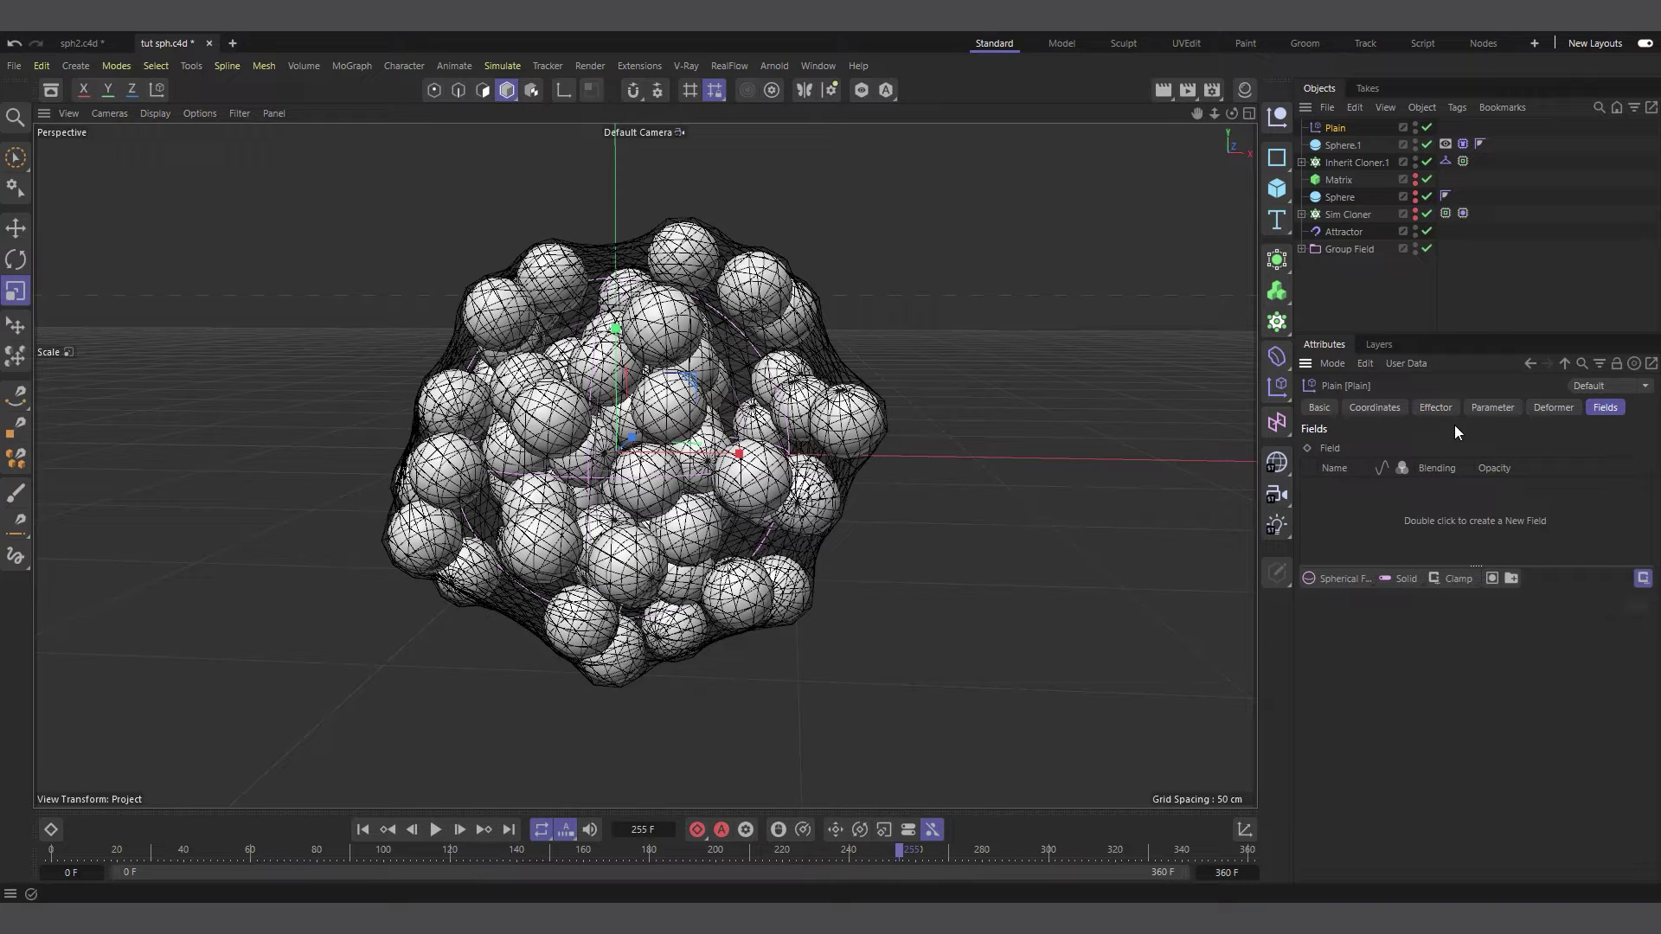
{"action": "left_click", "coordinate": [1450, 405]}
{"action": "left_click", "coordinate": [1481, 412]}
{"action": "left_click", "coordinate": [1407, 508]}
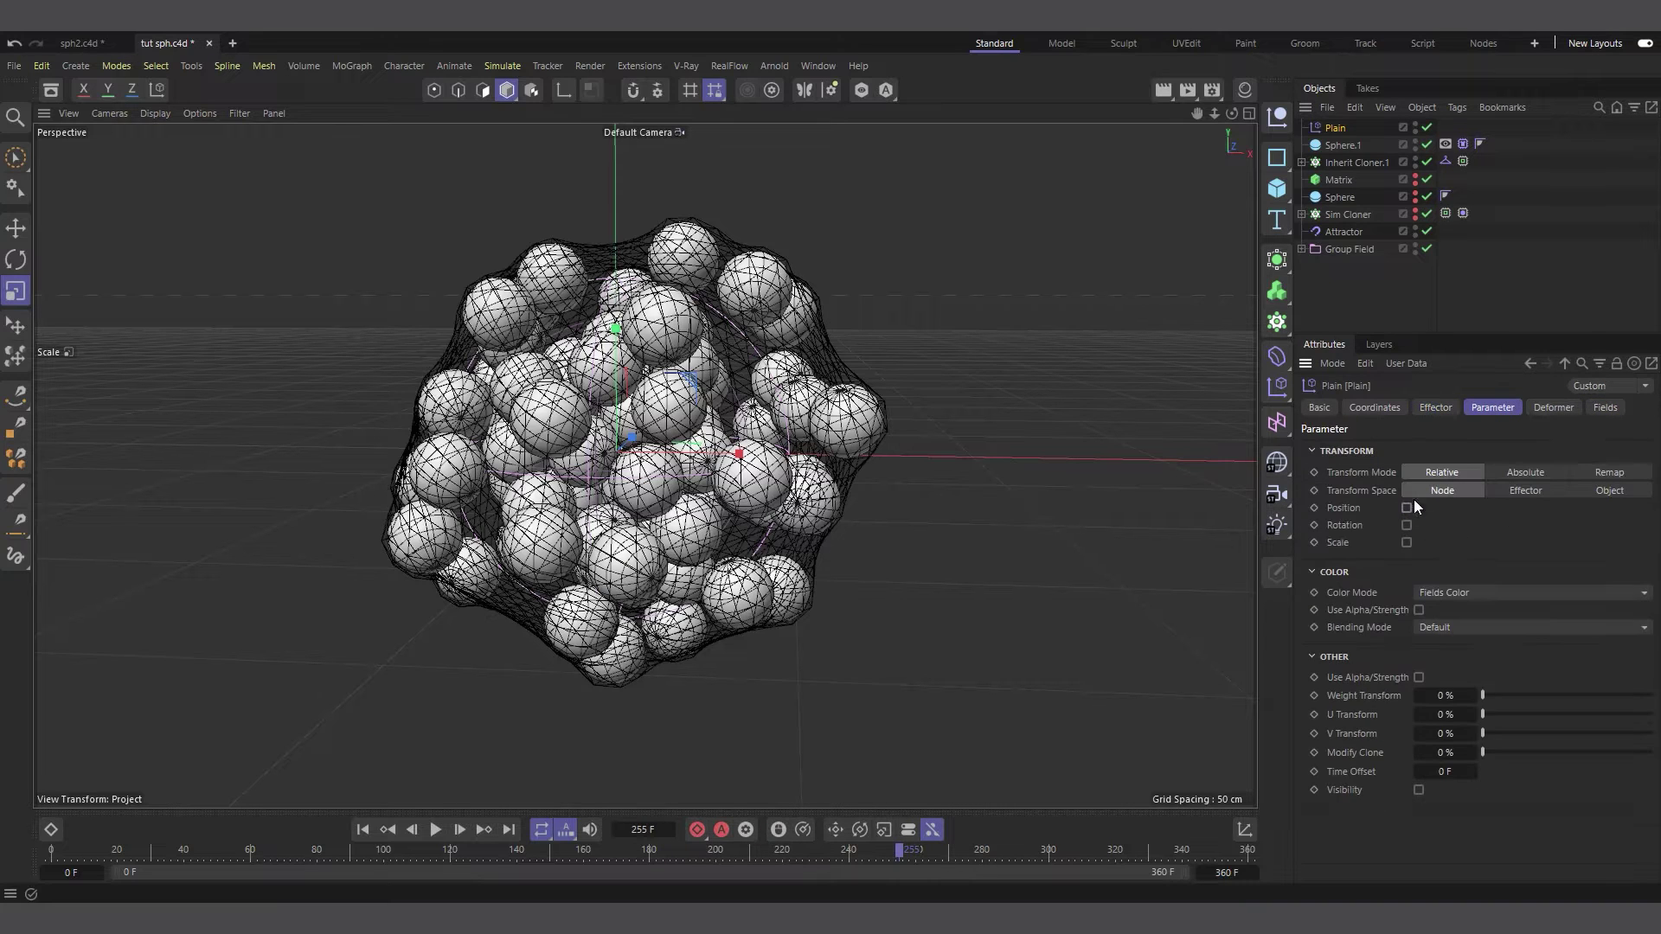
Add a Spherical Field to the Plain effector and move it along the X axis to the cluster's side.
{"action": "left_click", "coordinate": [1606, 408]}
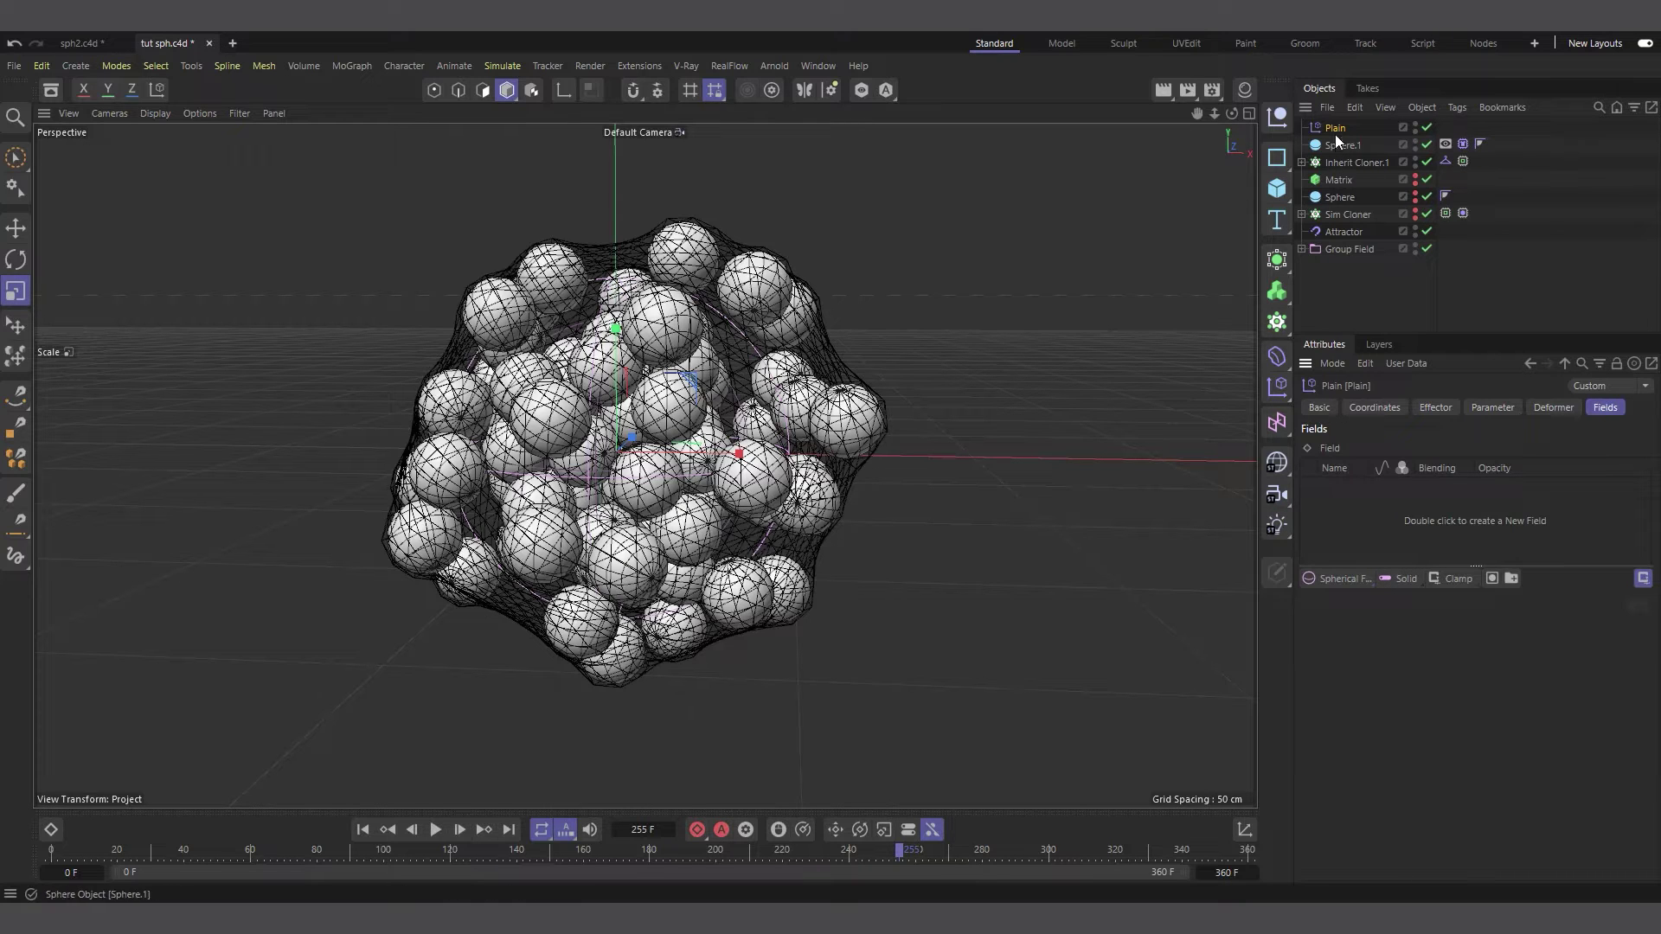
{"action": "left_click_drag", "start_coordinate": [1339, 577], "coordinate": [1415, 626]}
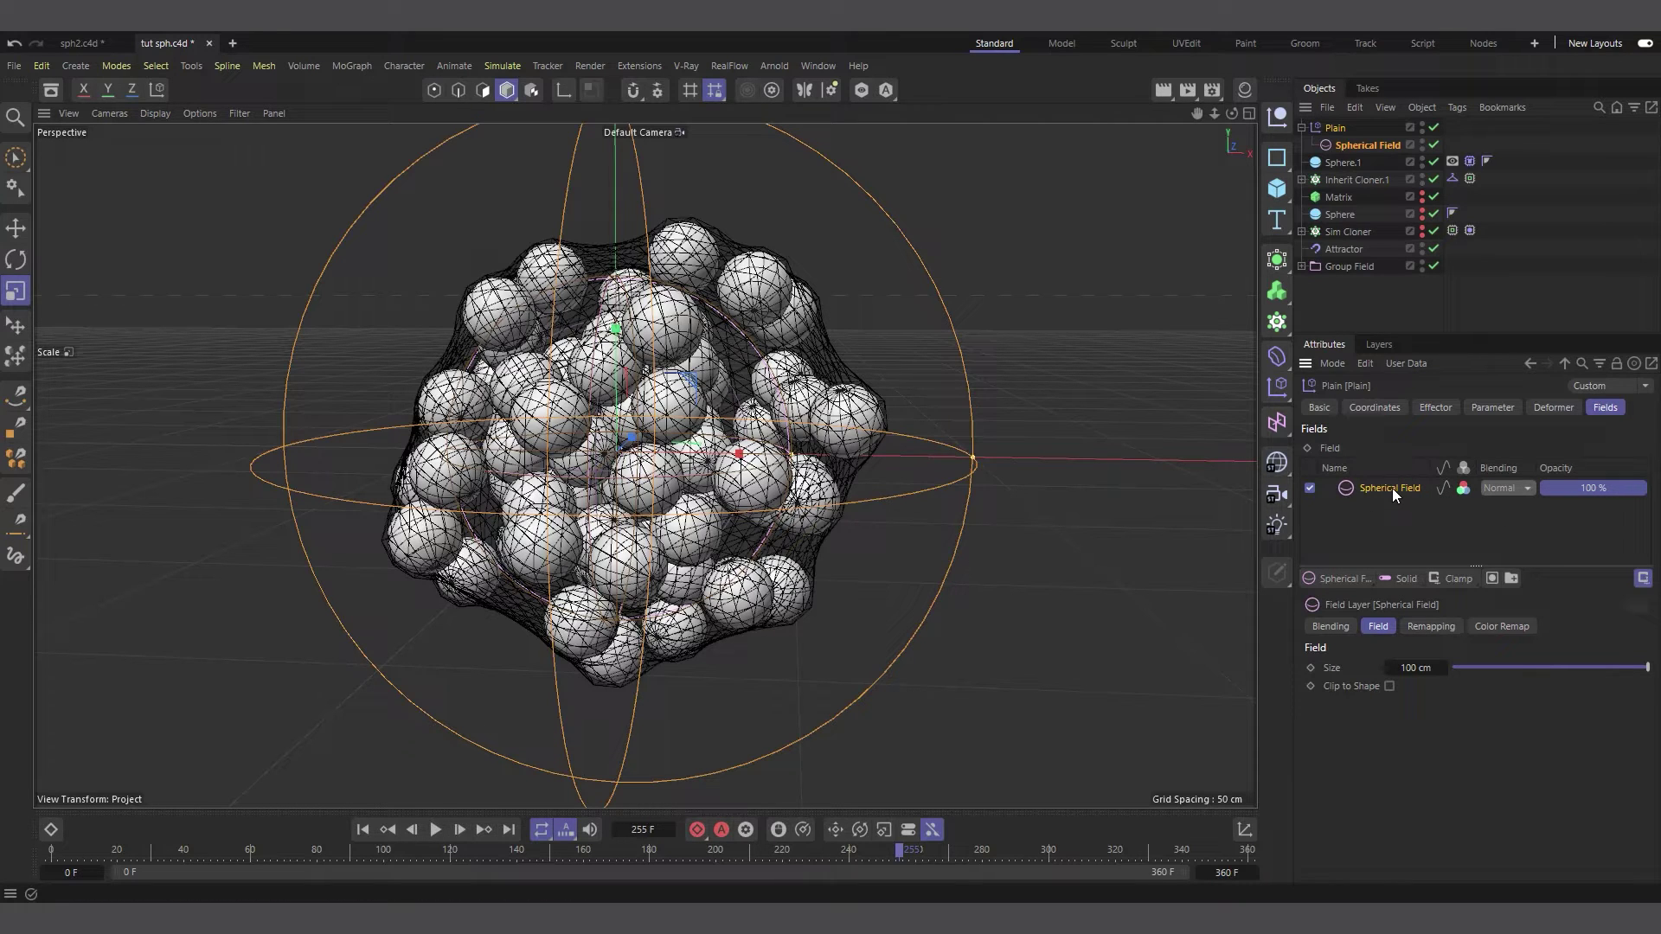
{"action": "left_click", "coordinate": [16, 228]}
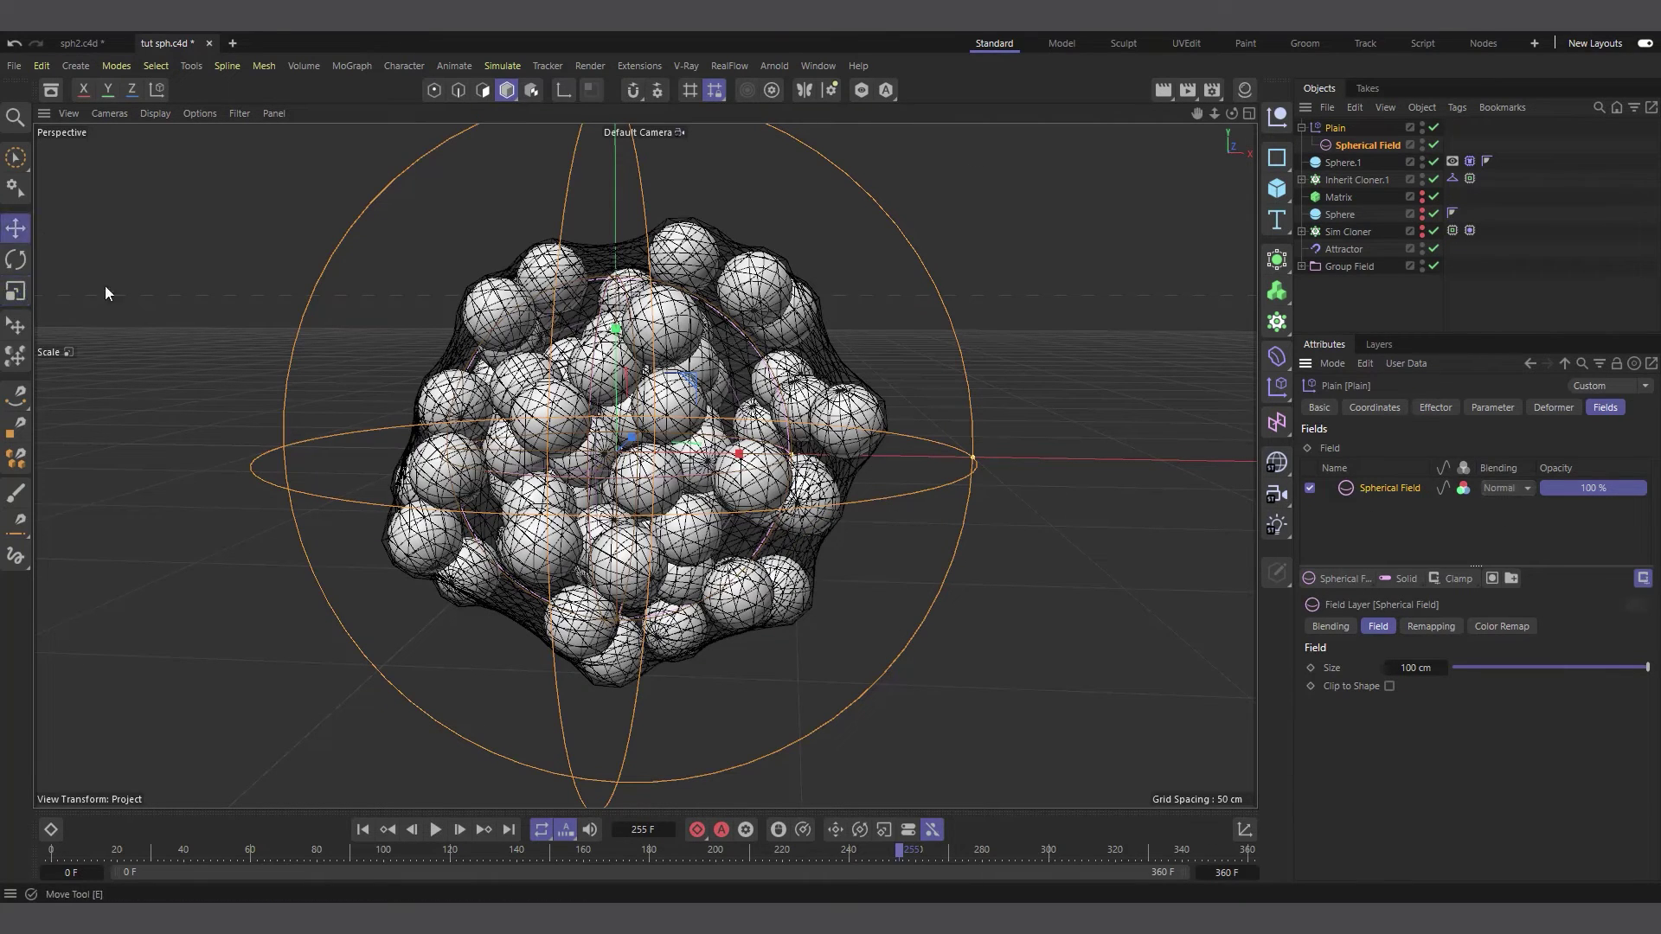
{"action": "left_click_drag", "start_coordinate": [738, 454], "coordinate": [913, 480]}
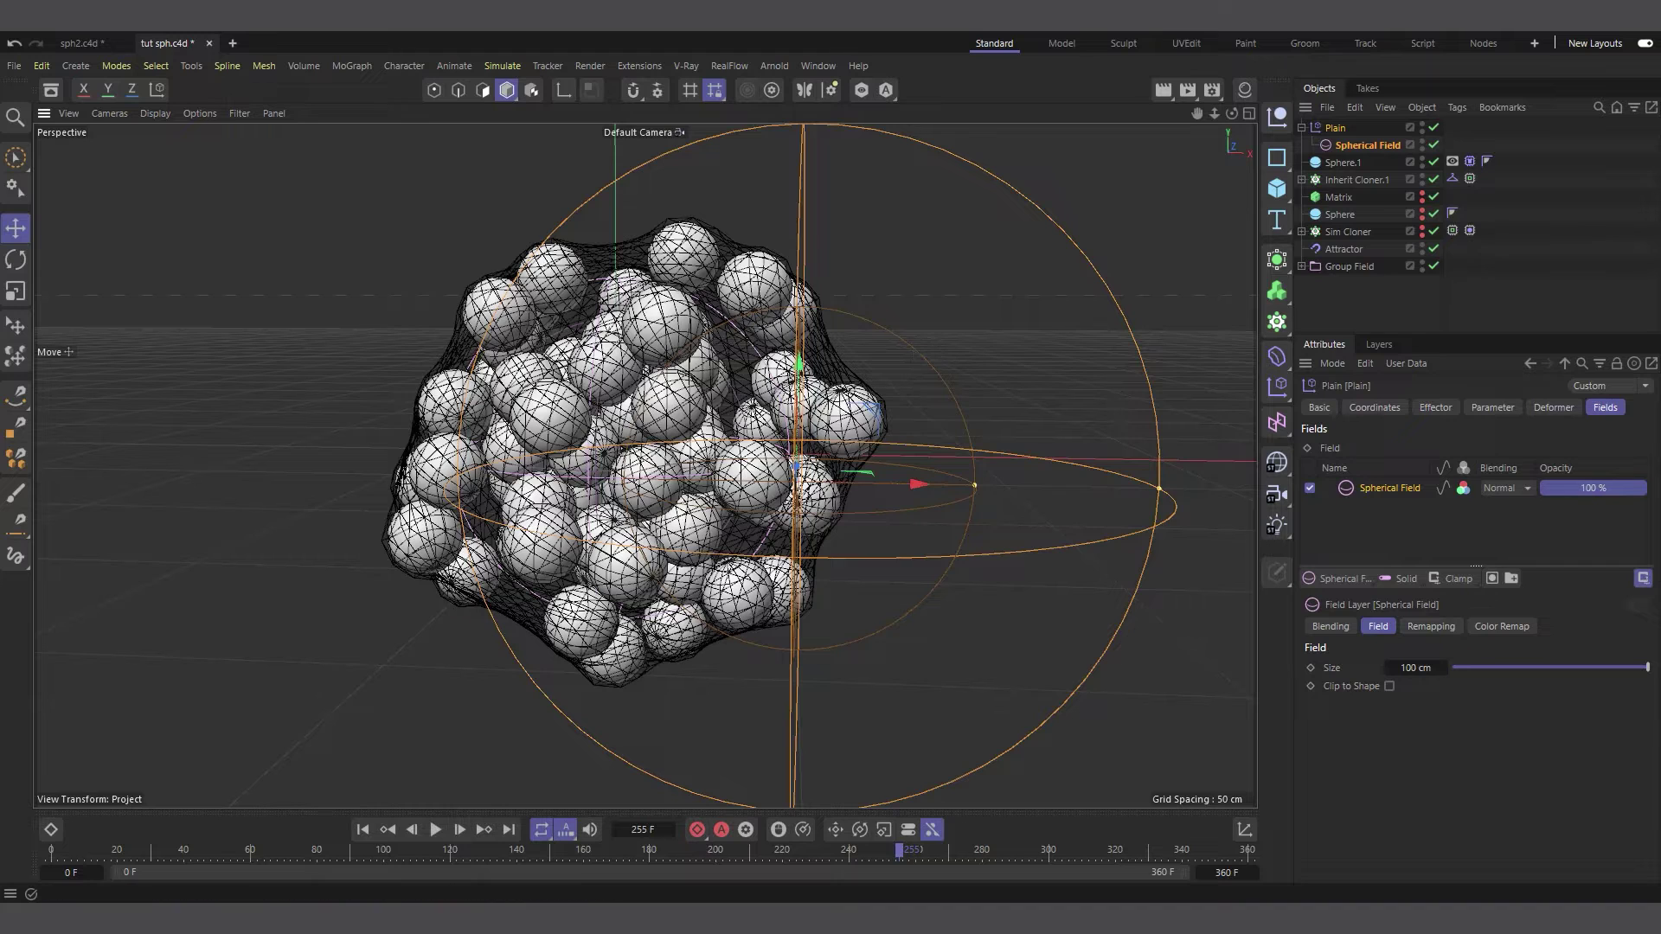
Return to the first frame and delete the Plain effector together with its Spherical Field.
{"action": "left_click", "coordinate": [361, 829]}
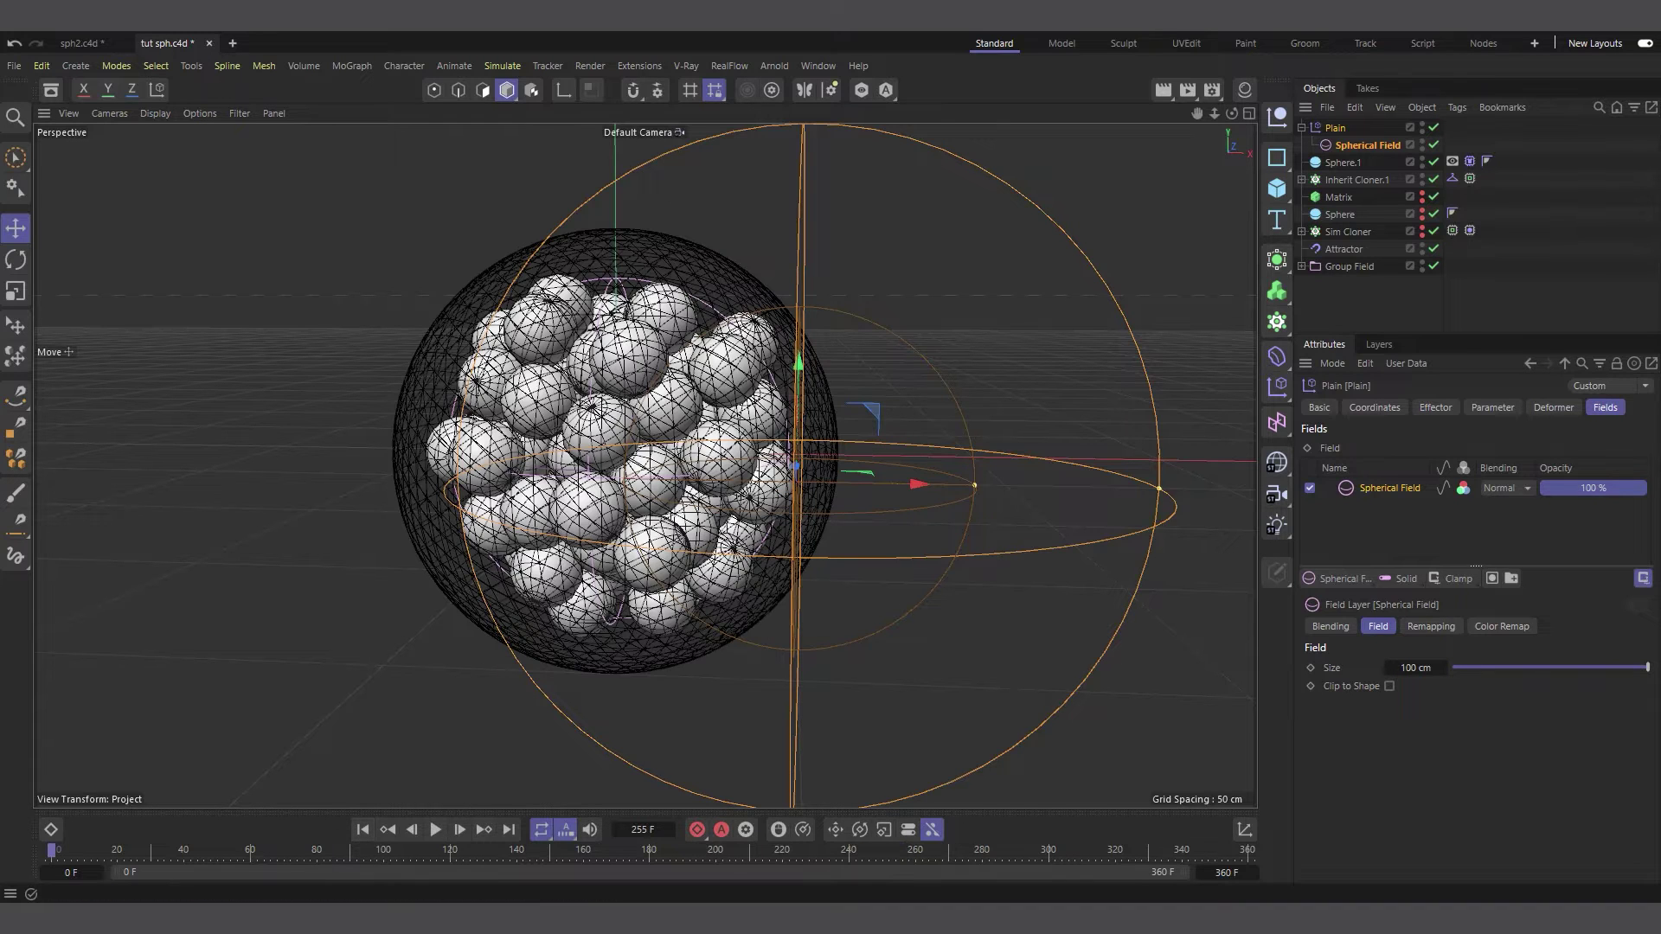
{"action": "left_click", "coordinate": [1331, 127]}
{"action": "key", "text": "Delete"}
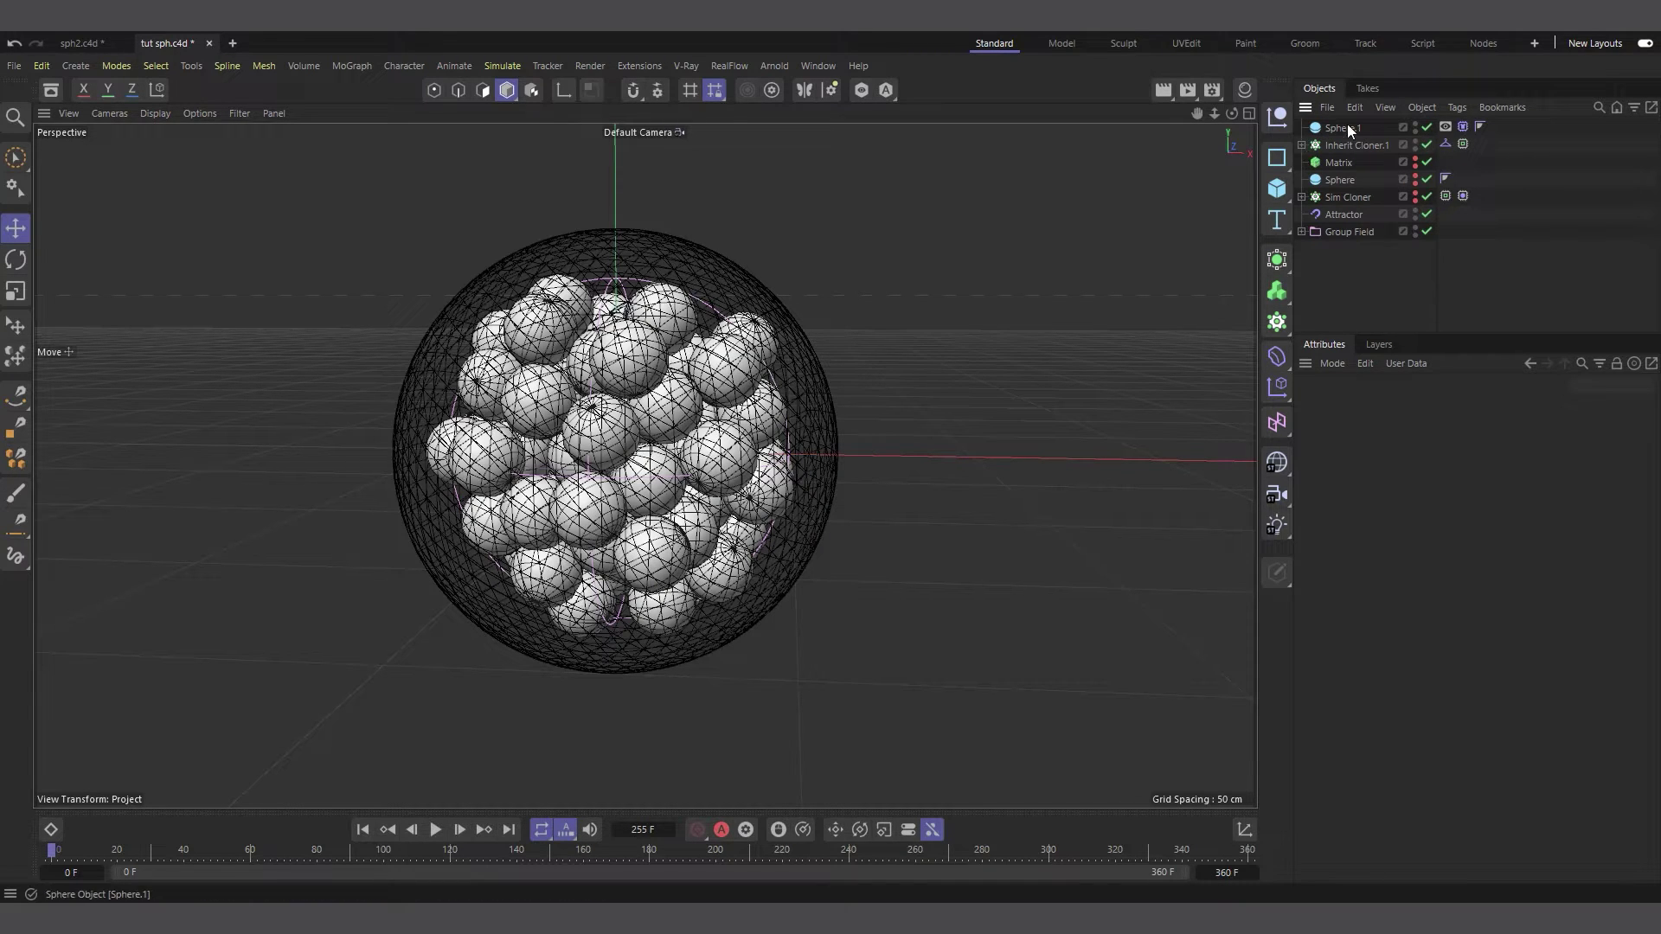
Clear the cache of Sphere.1's Cloth tag and disable the Sphere.1 object.
{"action": "left_click", "coordinate": [1427, 129]}
{"action": "left_click", "coordinate": [1446, 127]}
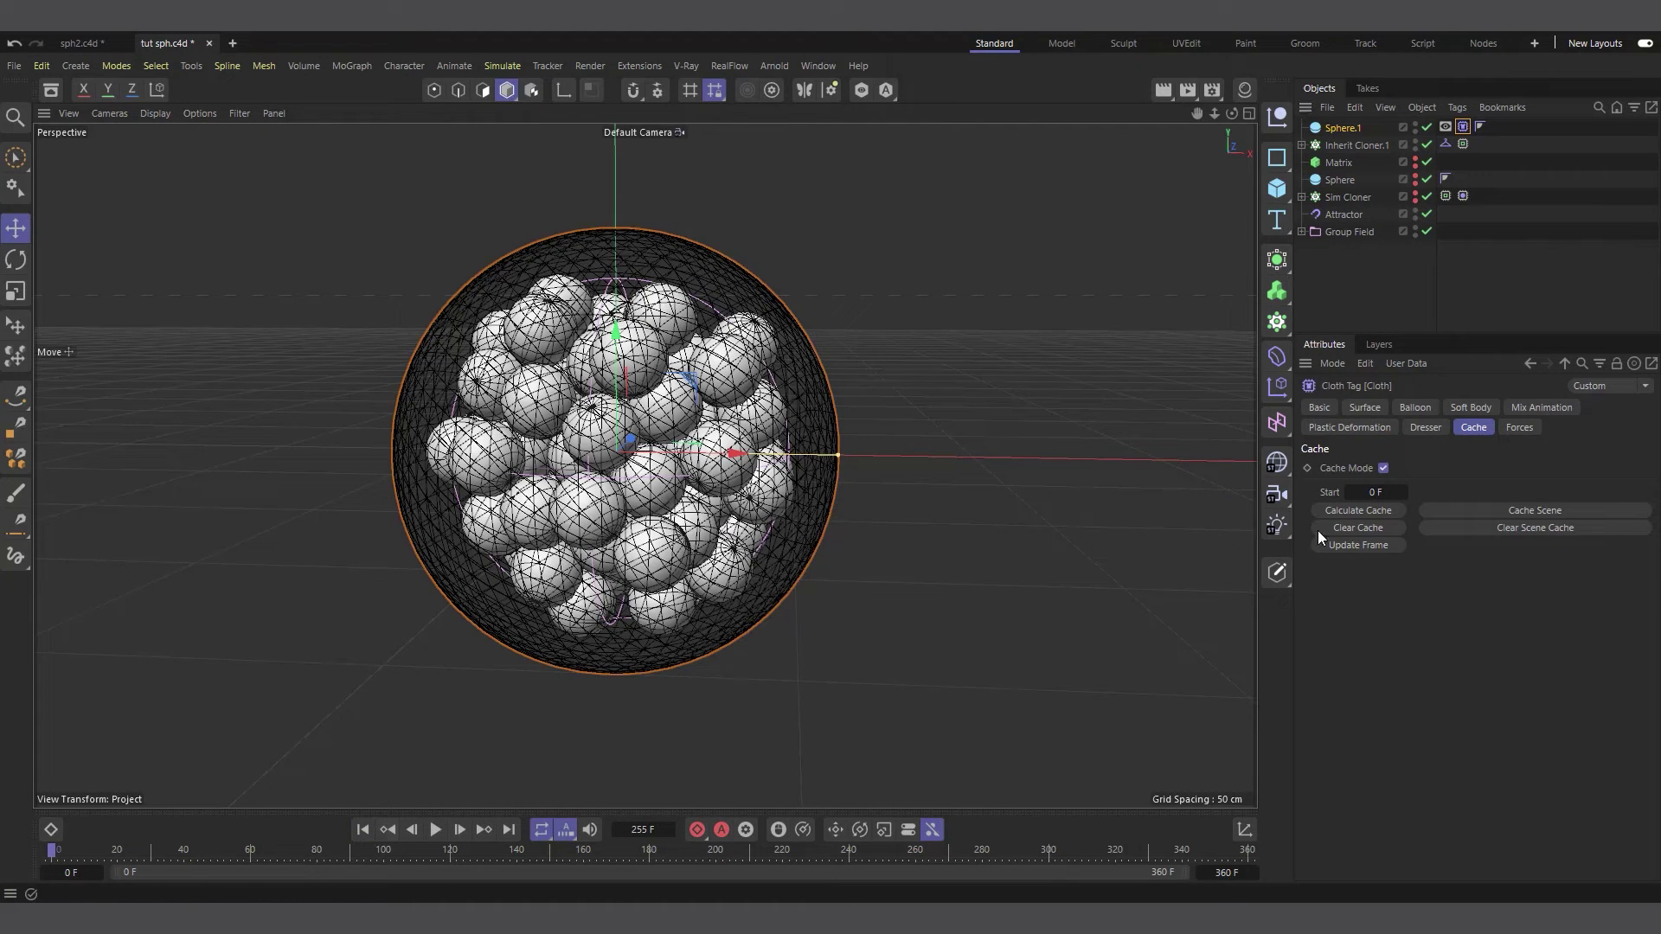
{"action": "left_click", "coordinate": [1381, 528]}
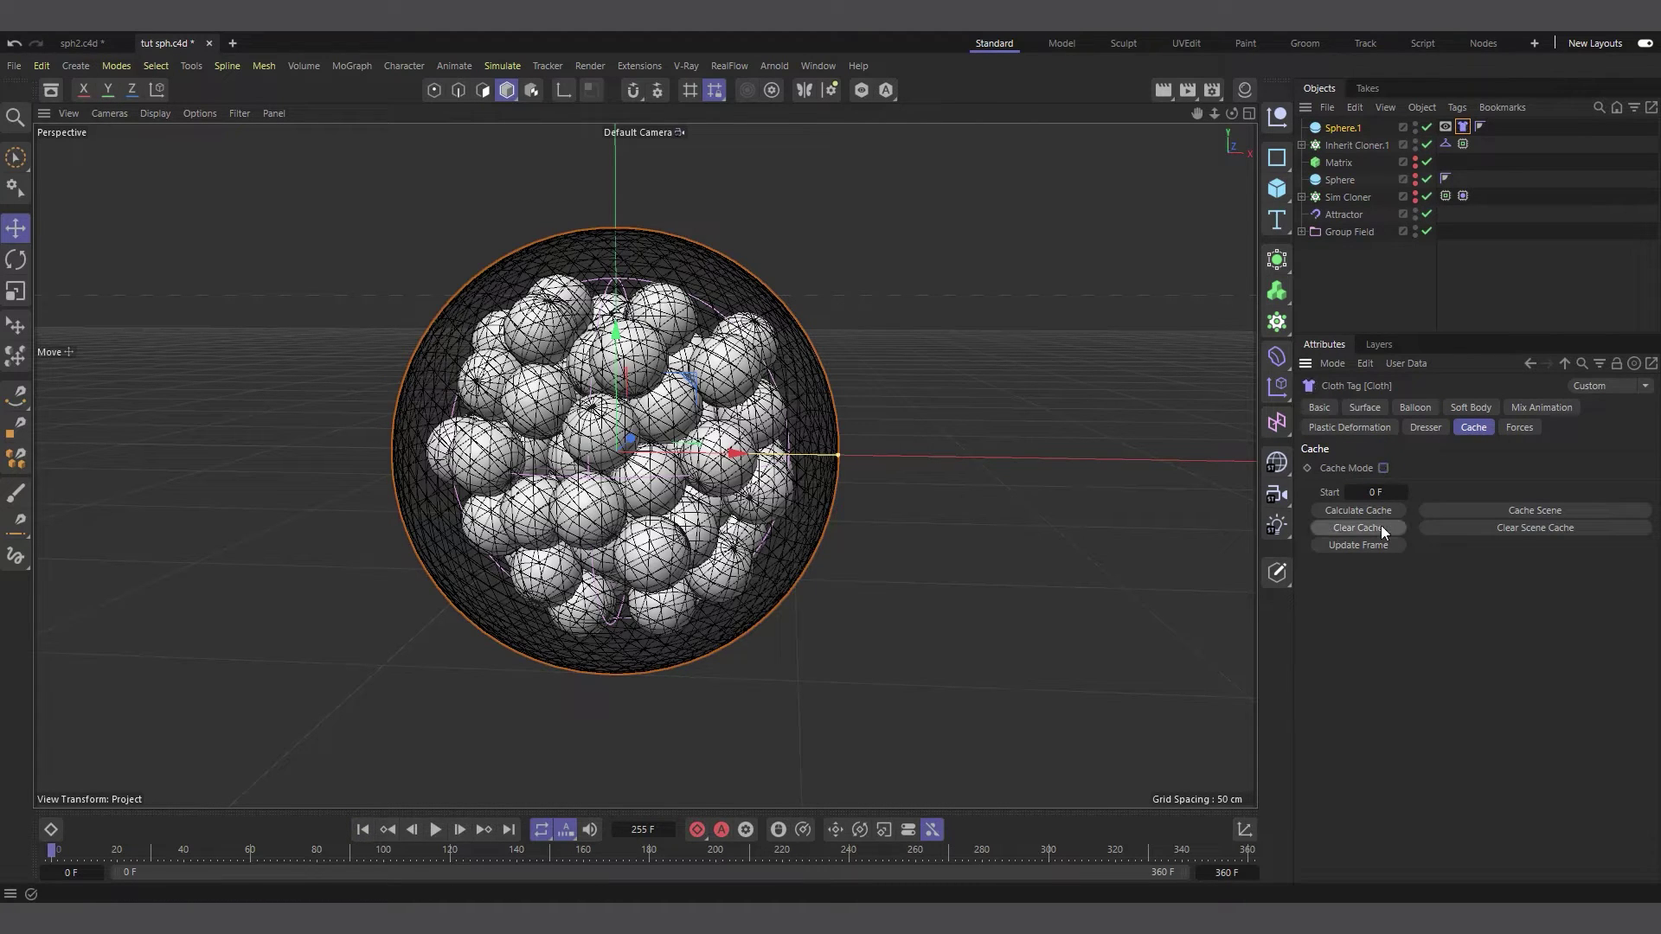
{"action": "left_click", "coordinate": [1427, 127]}
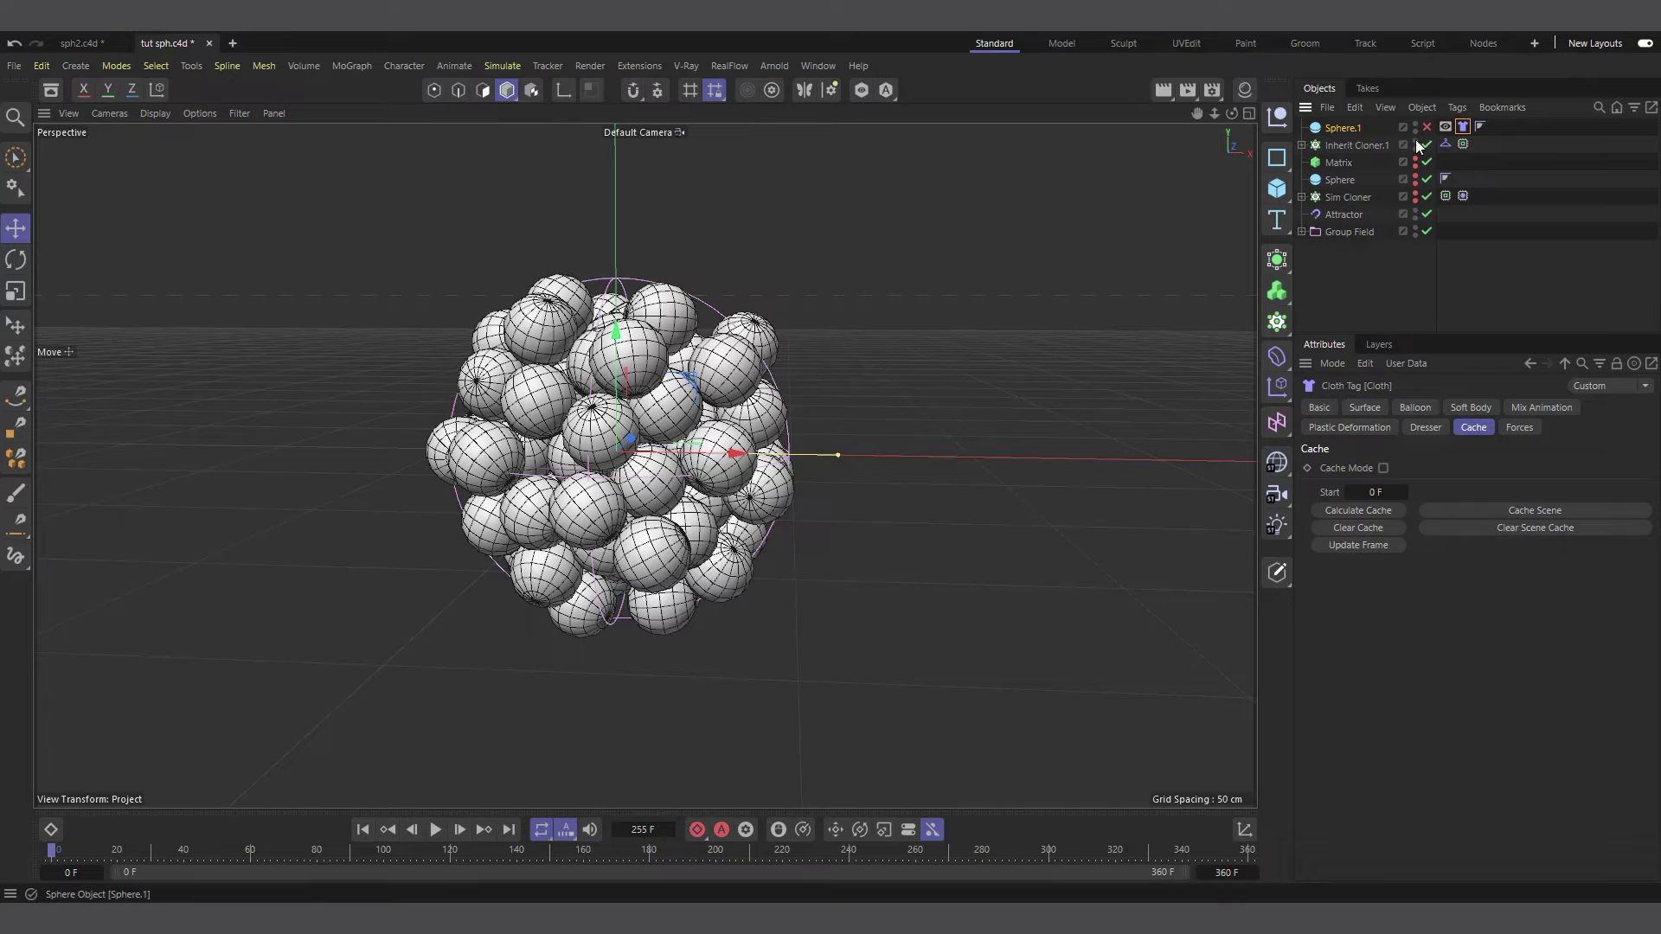
Clear the MoGraph caches of both the Sim Cloner and Inherit Cloner.1, applying it to all selected tags.
{"action": "left_click", "coordinate": [1344, 180]}
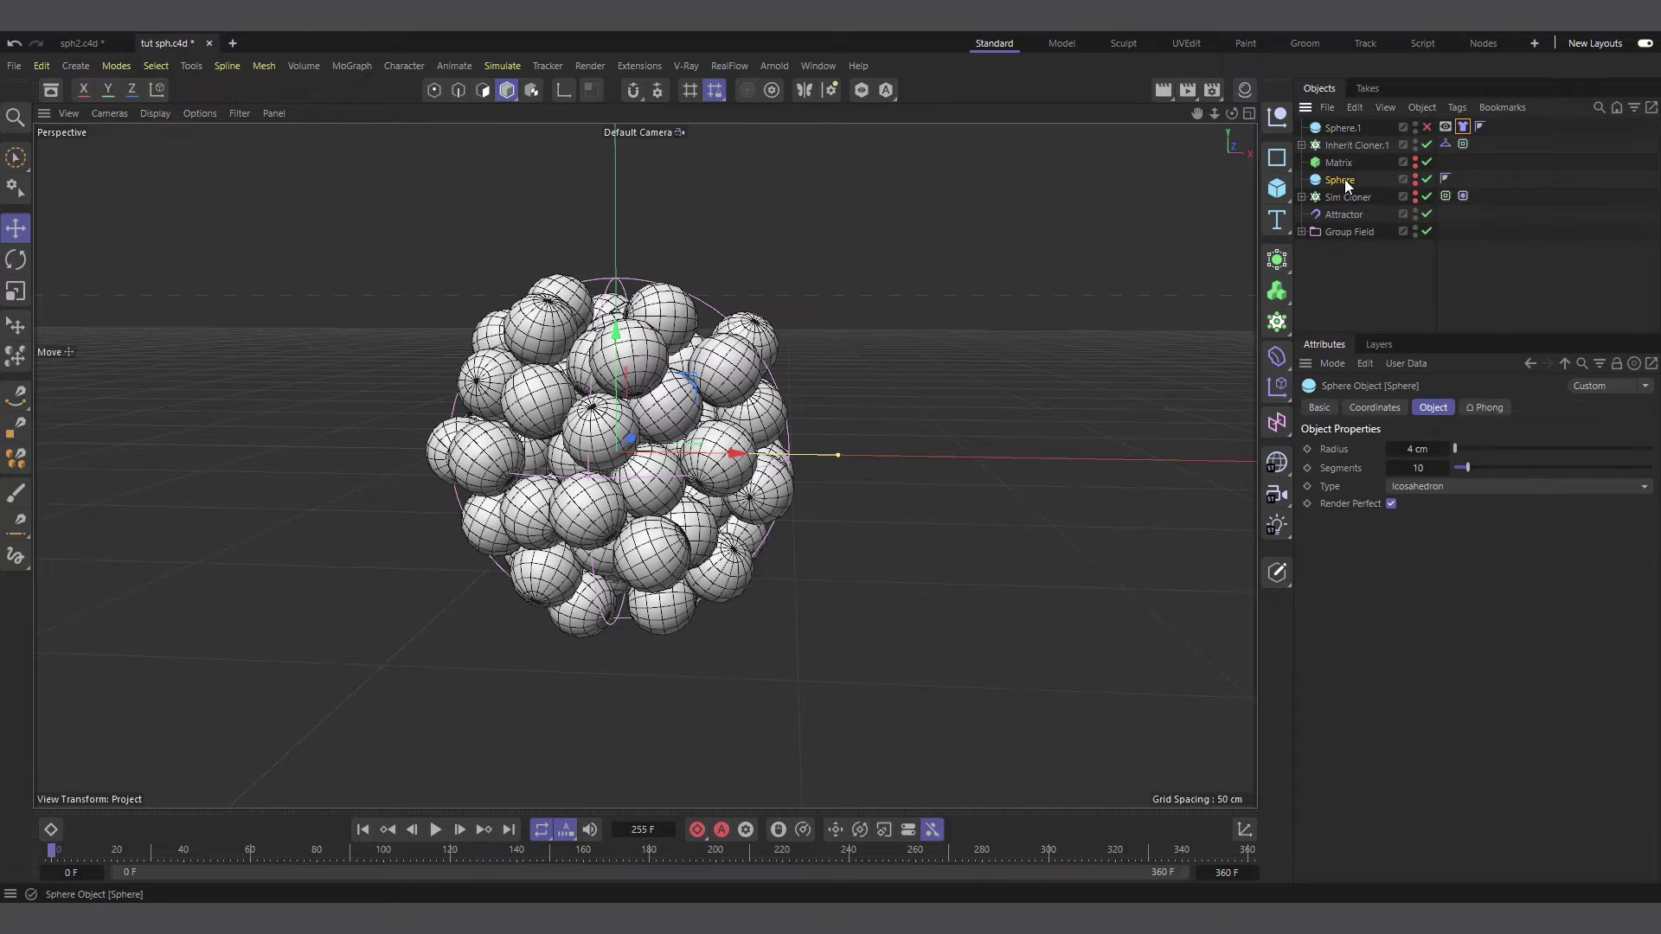
{"action": "left_click", "coordinate": [1446, 197]}
{"action": "left_click_drag", "start_coordinate": [1465, 142], "coordinate": [1463, 143], "text": "ctrl"}
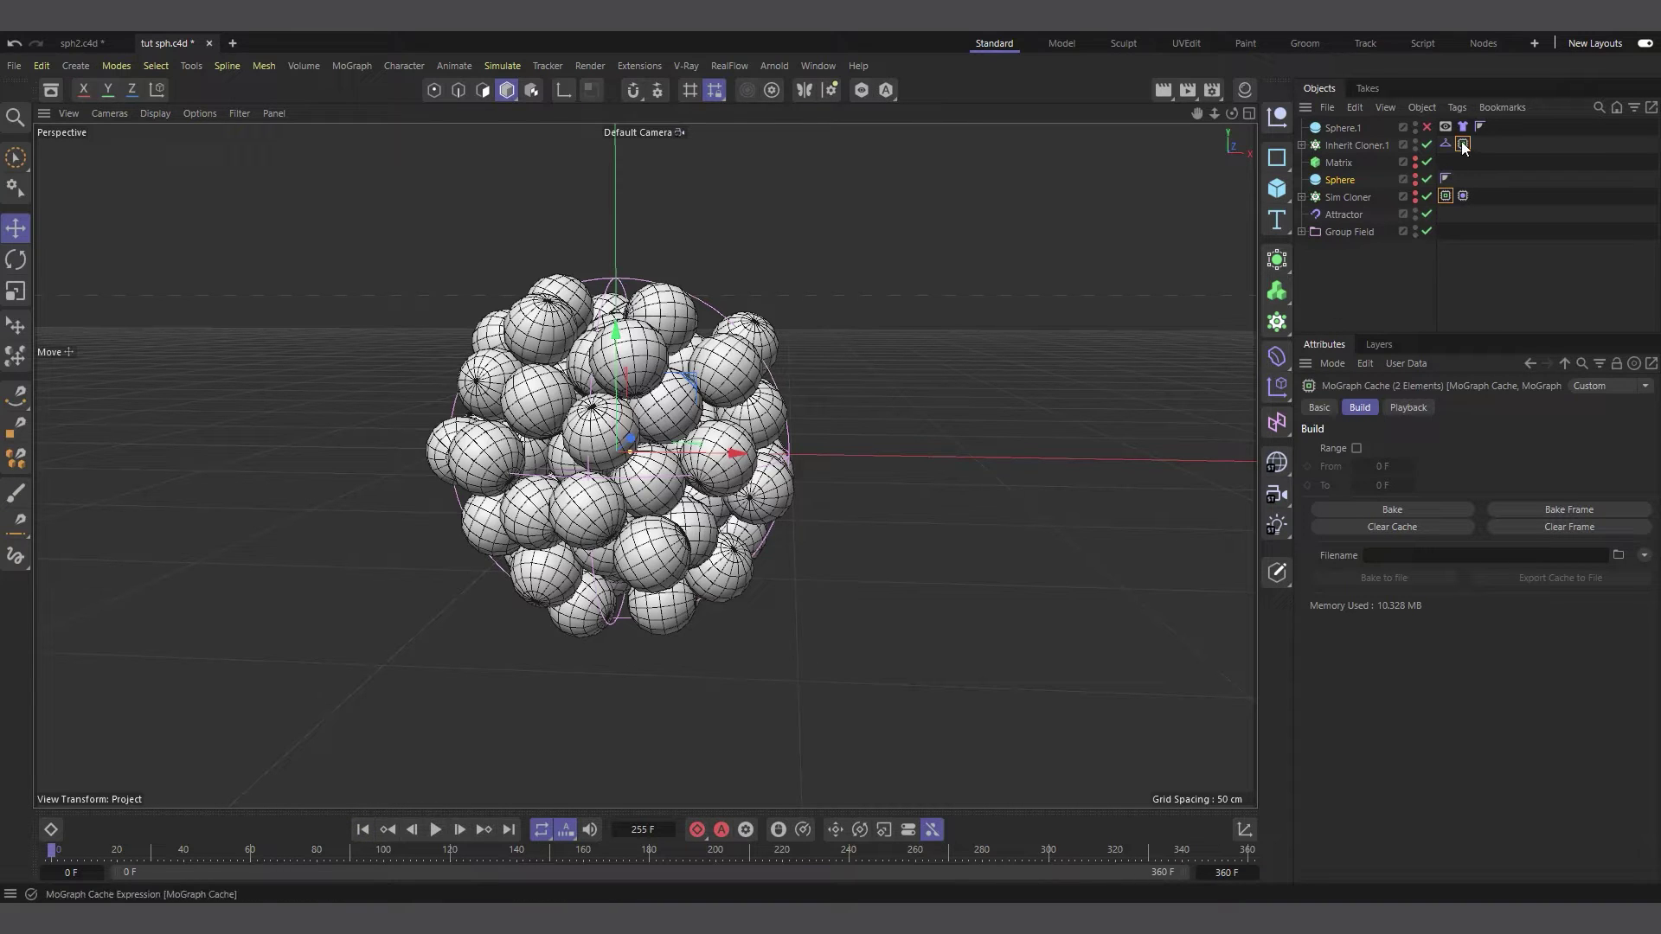
{"action": "left_click", "coordinate": [1390, 528]}
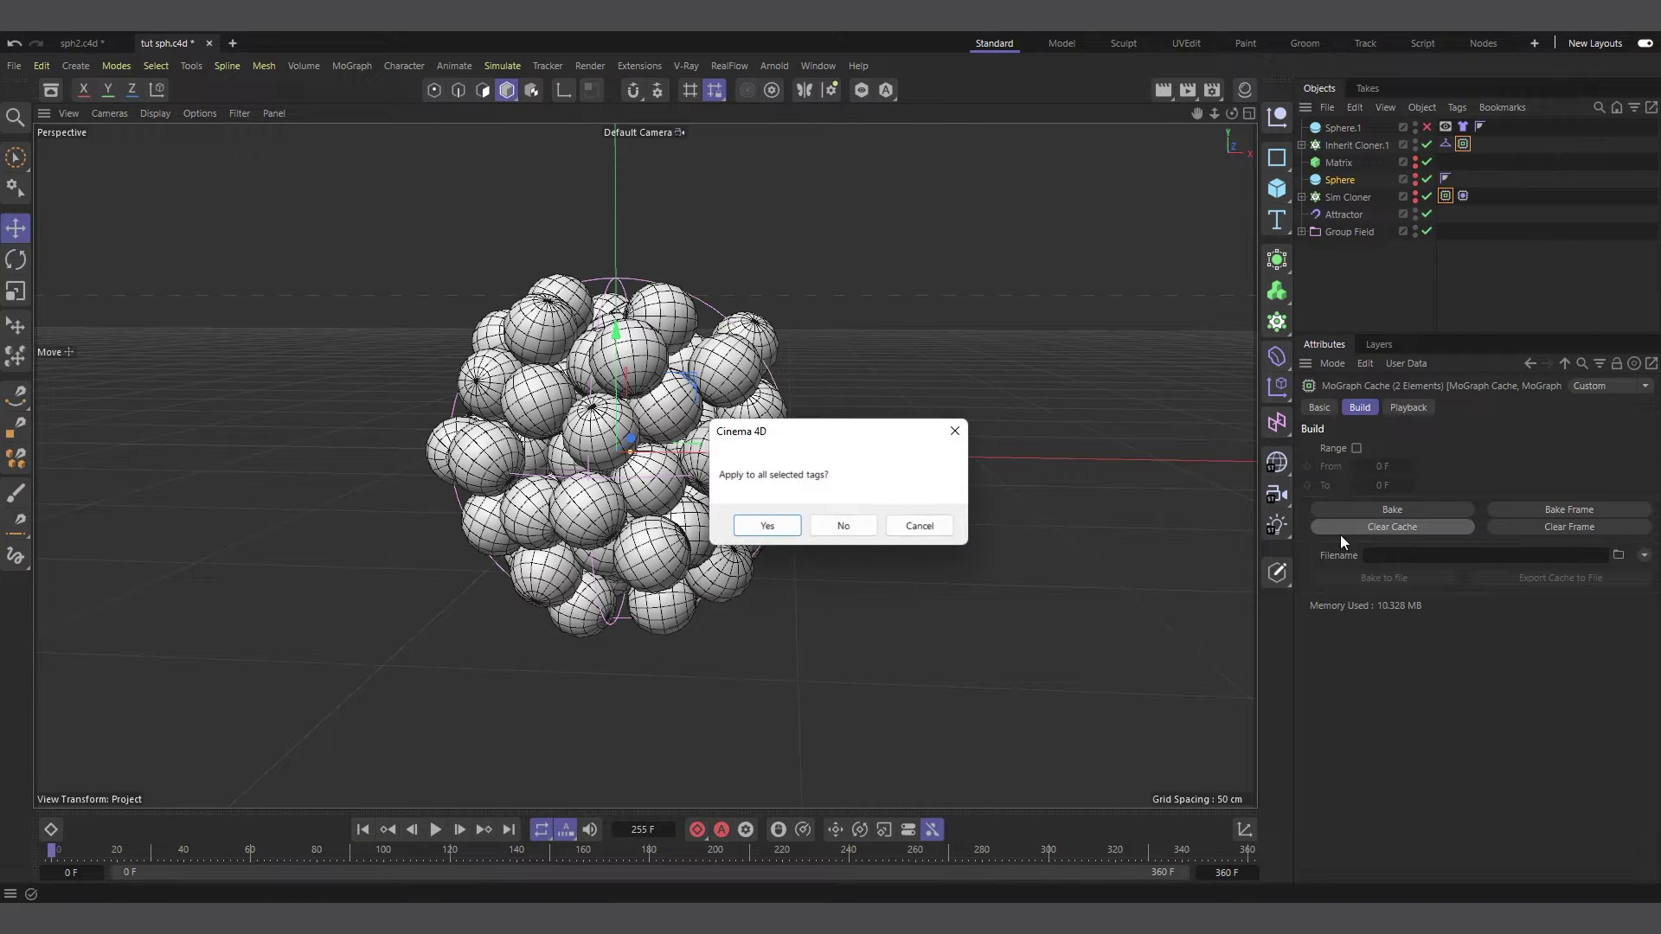
{"action": "left_click", "coordinate": [766, 526]}
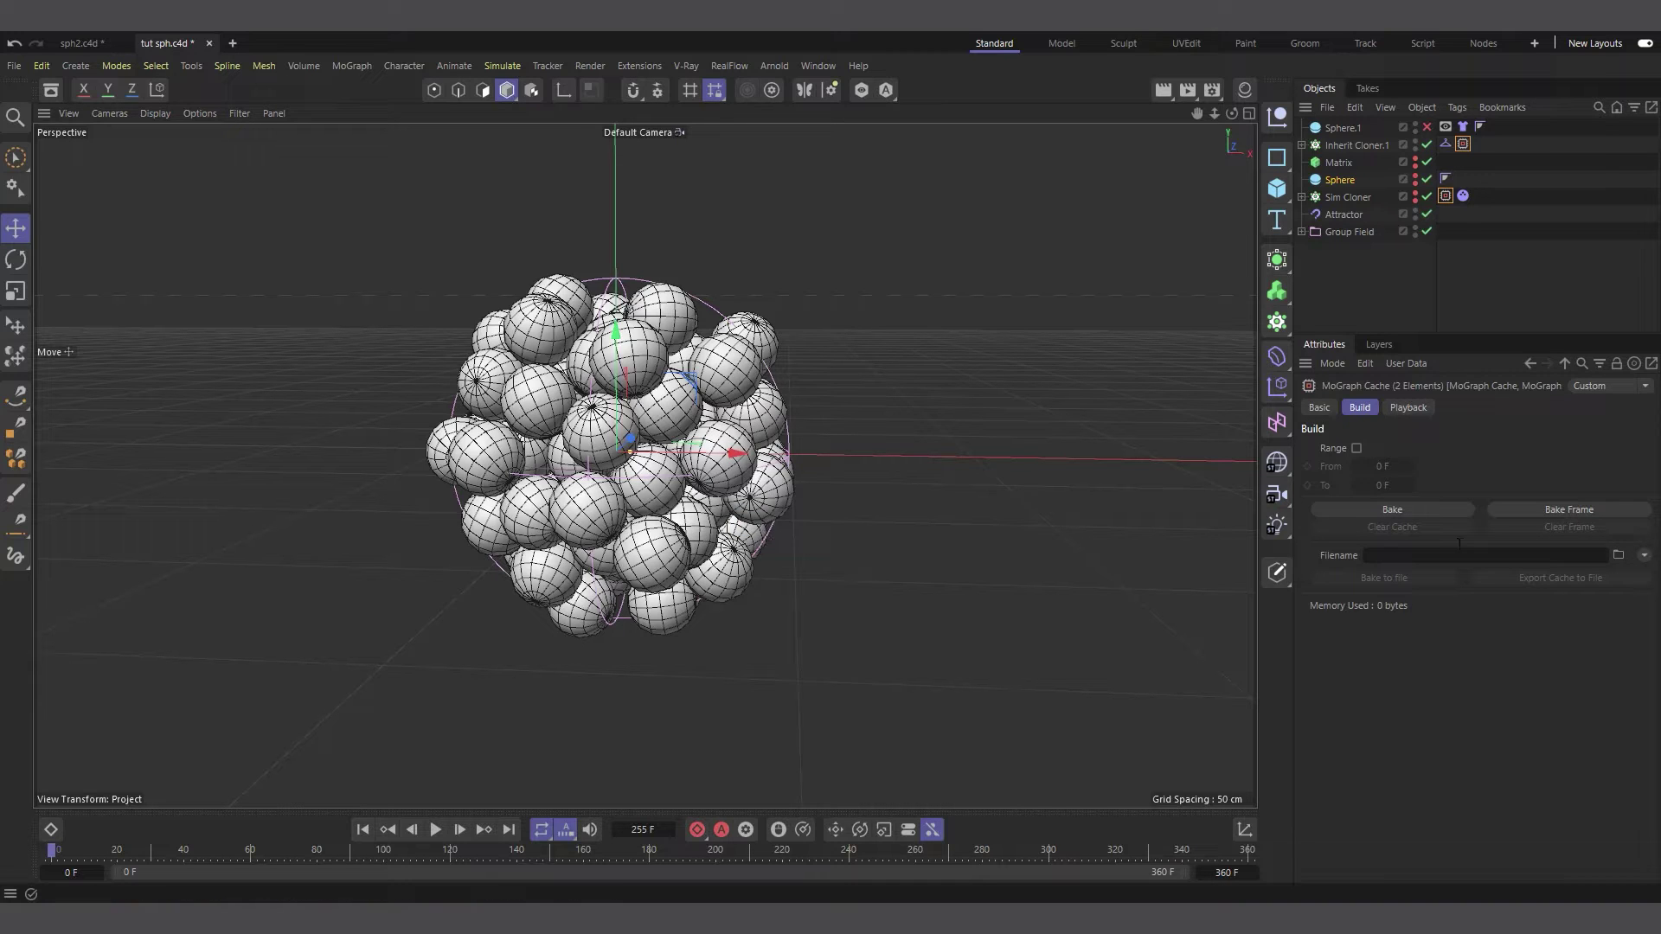
Clear the Sim Cloner's Dynamics Body caches and briefly play the uncached simulation.
{"action": "left_click", "coordinate": [1462, 197]}
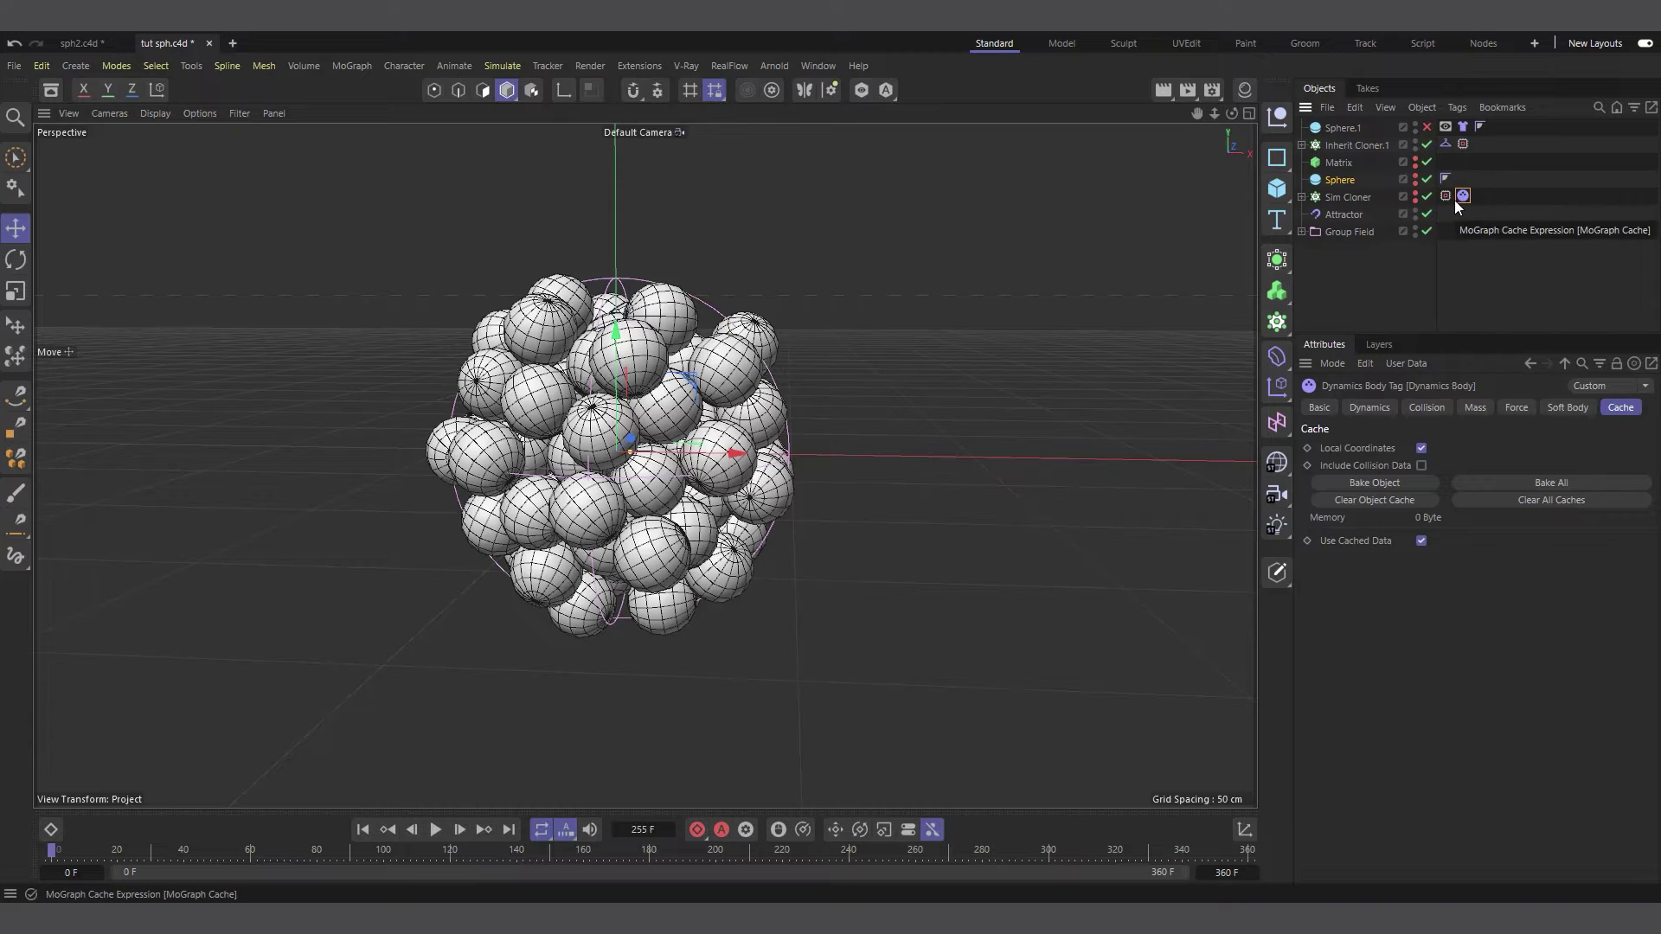
{"action": "left_click", "coordinate": [1375, 503]}
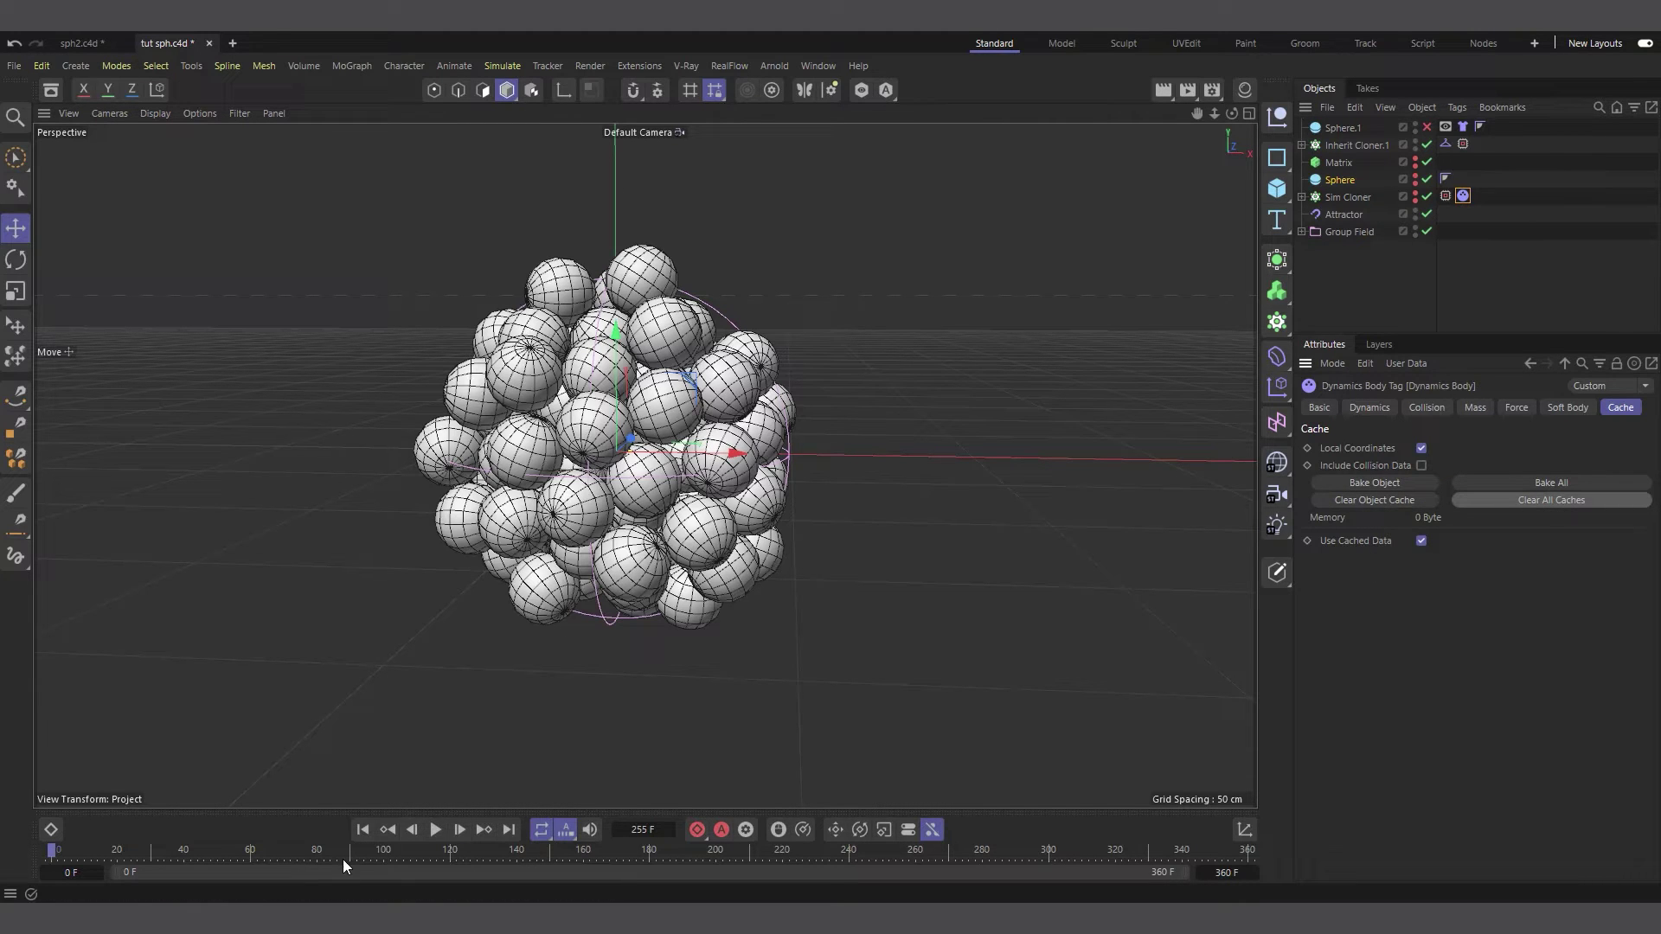
{"action": "left_click", "coordinate": [437, 831]}
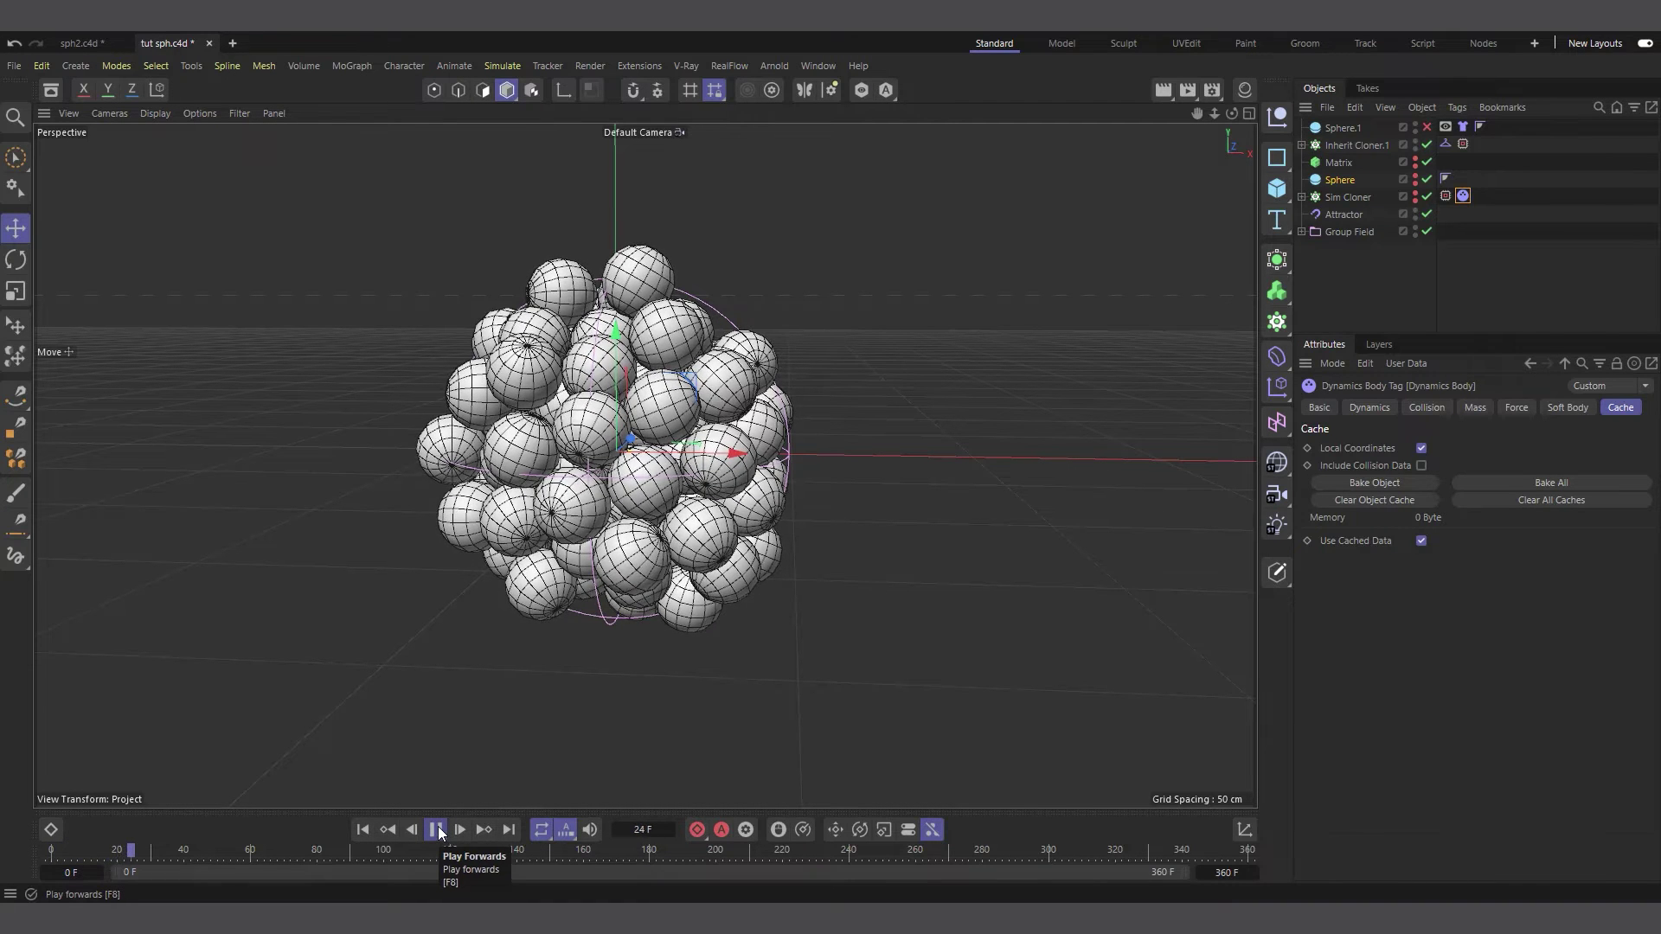
{"action": "left_click", "coordinate": [437, 831]}
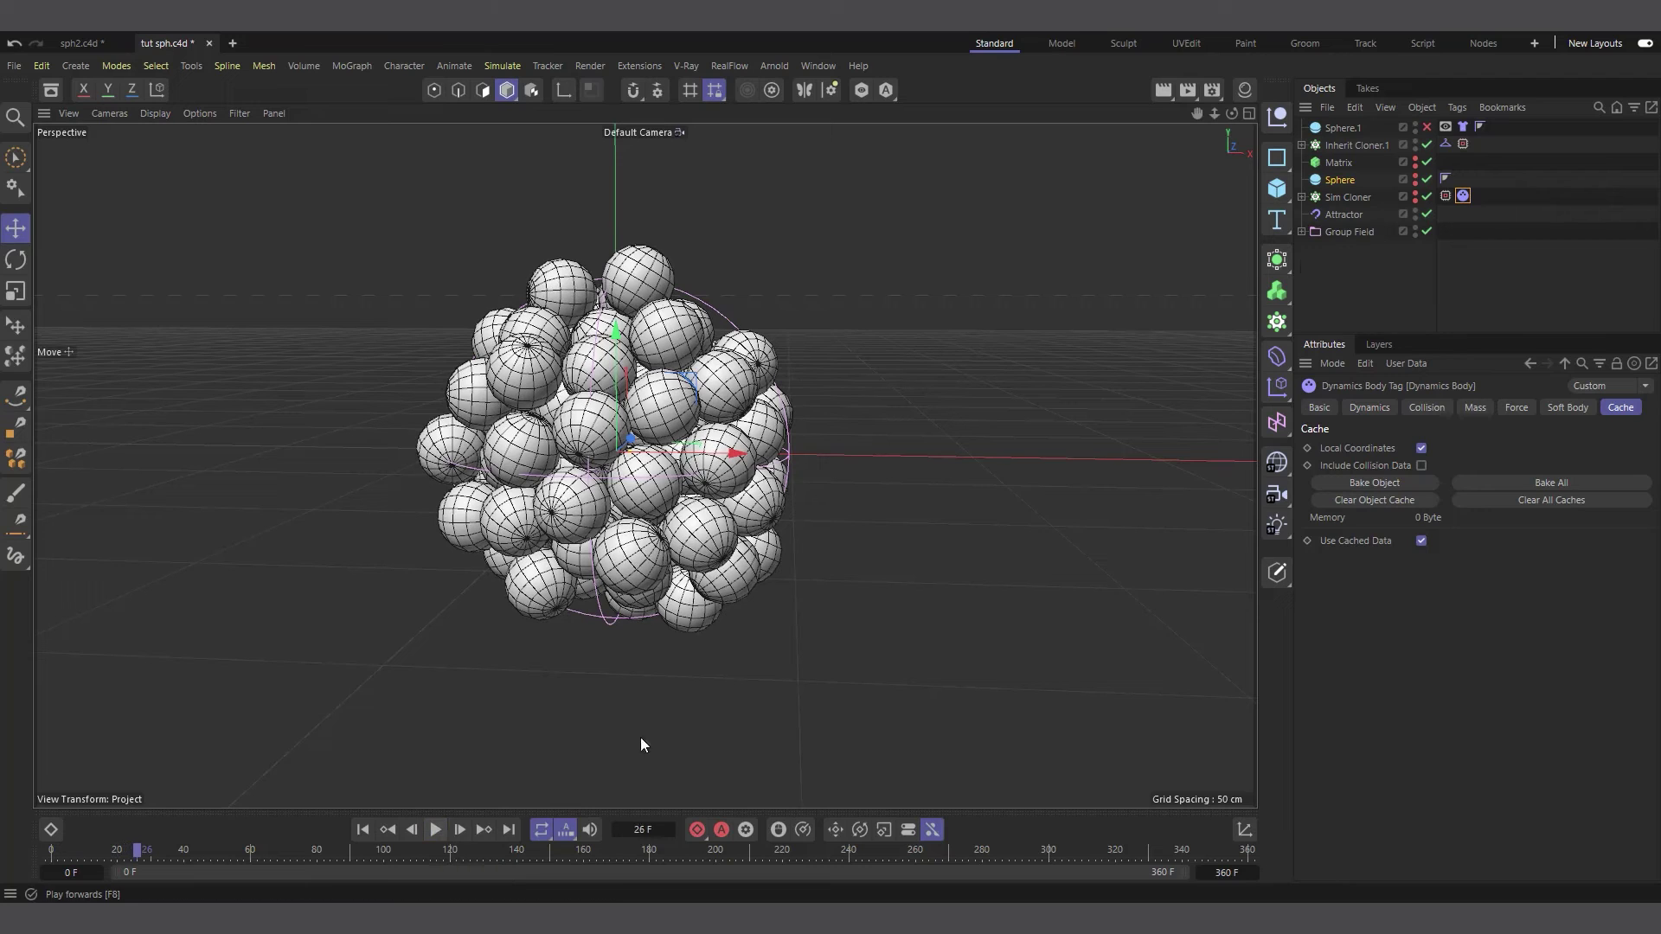
Move the Collider tag from Inherit Cloner.1 to the Matrix object and replay the simulation from the first frame.
{"action": "left_click", "coordinate": [1445, 145]}
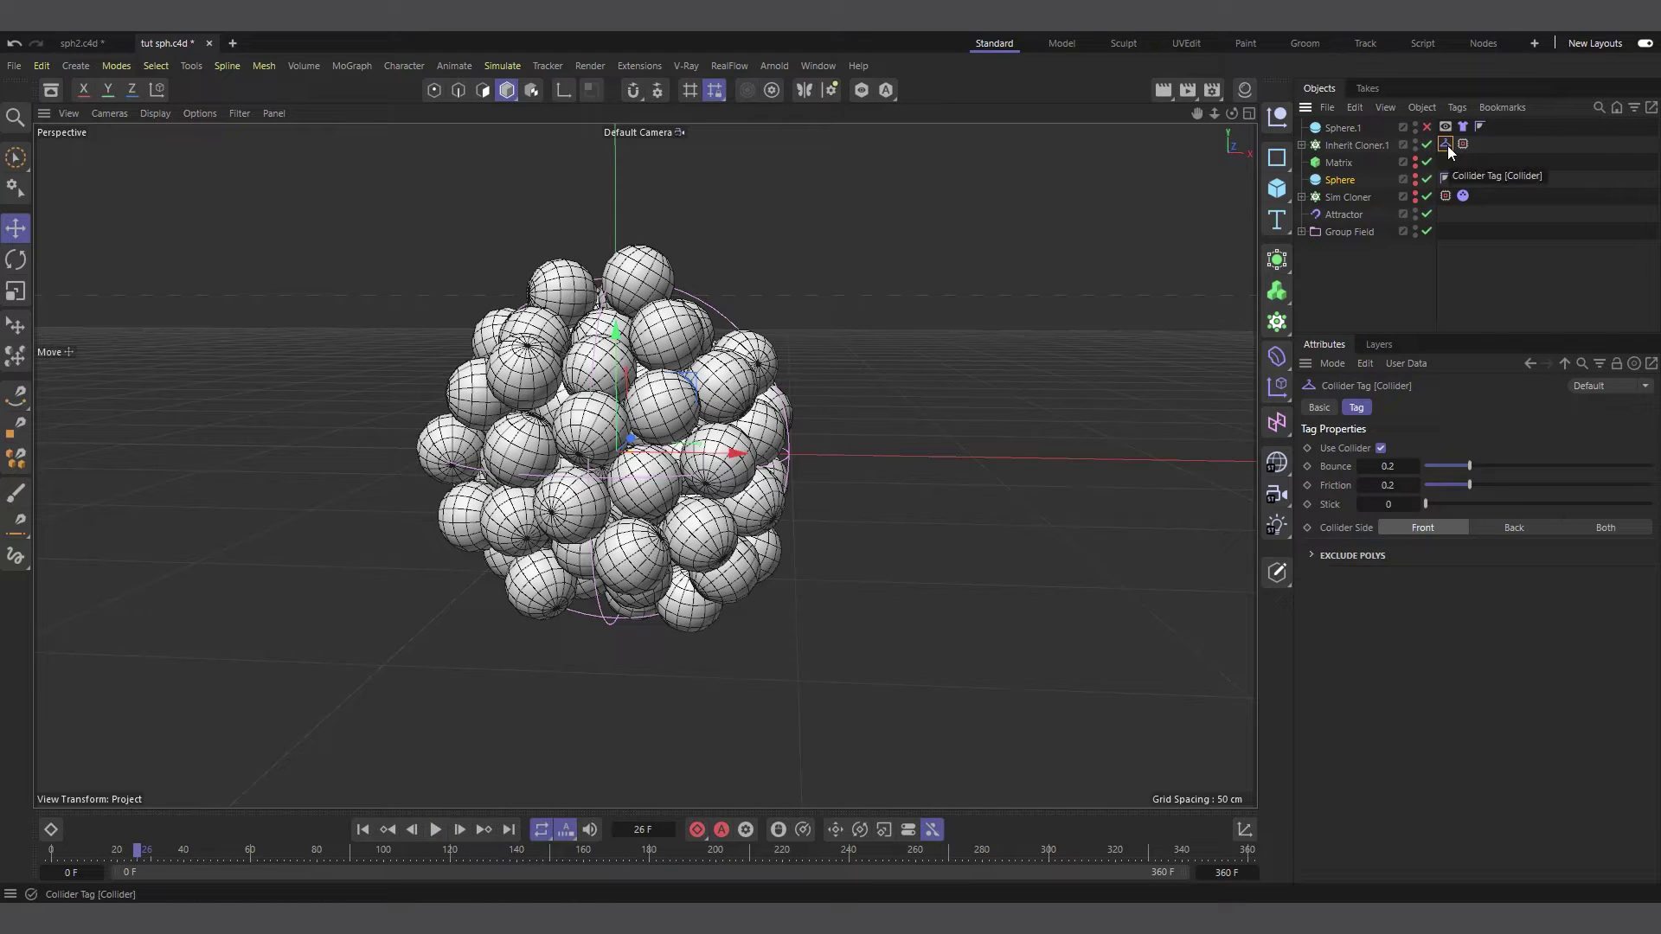
{"action": "left_click_drag", "start_coordinate": [1447, 145], "coordinate": [1449, 161]}
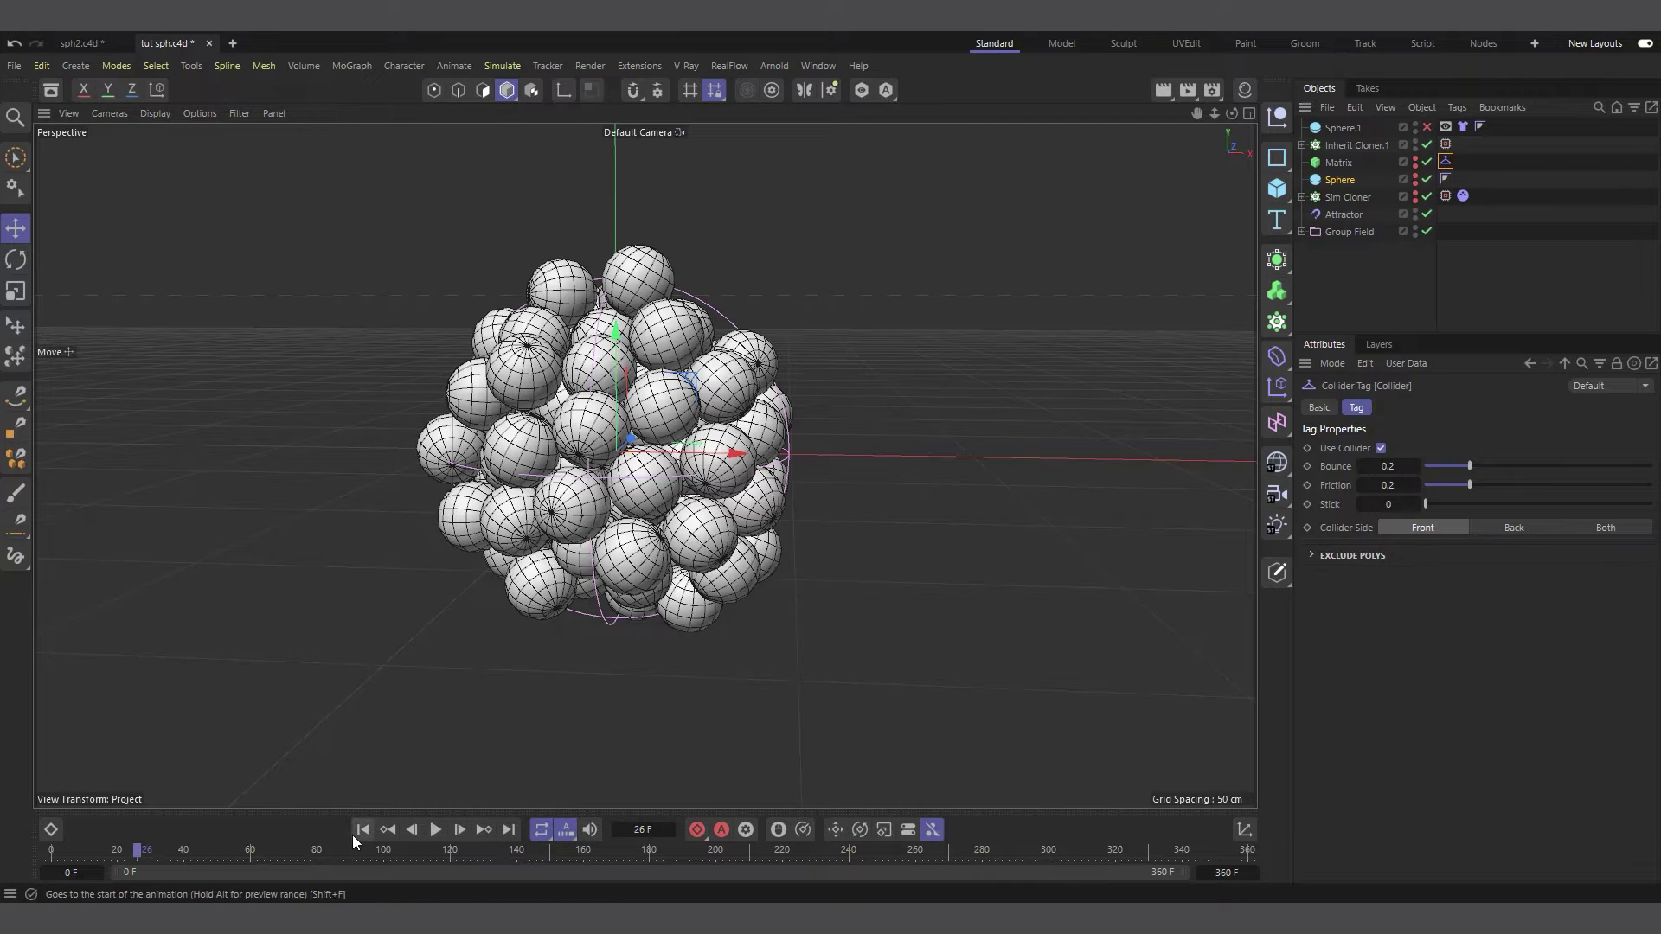
{"action": "left_click", "coordinate": [353, 833]}
{"action": "left_click", "coordinate": [437, 831]}
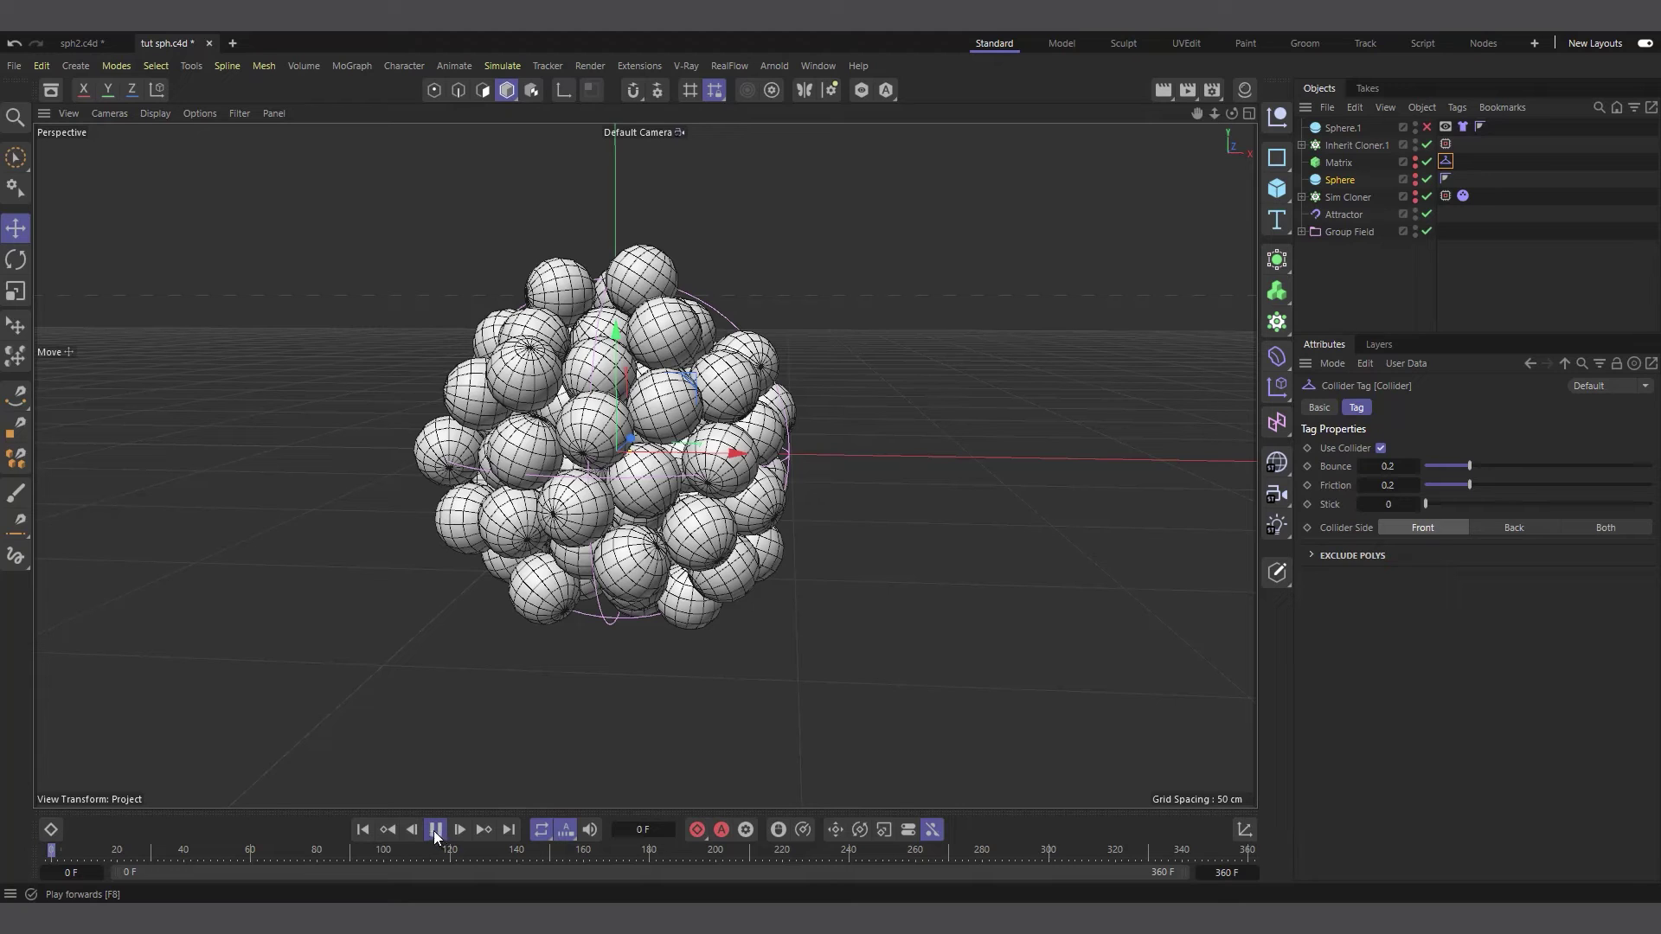
{"action": "left_click", "coordinate": [435, 830]}
{"action": "left_click", "coordinate": [433, 831]}
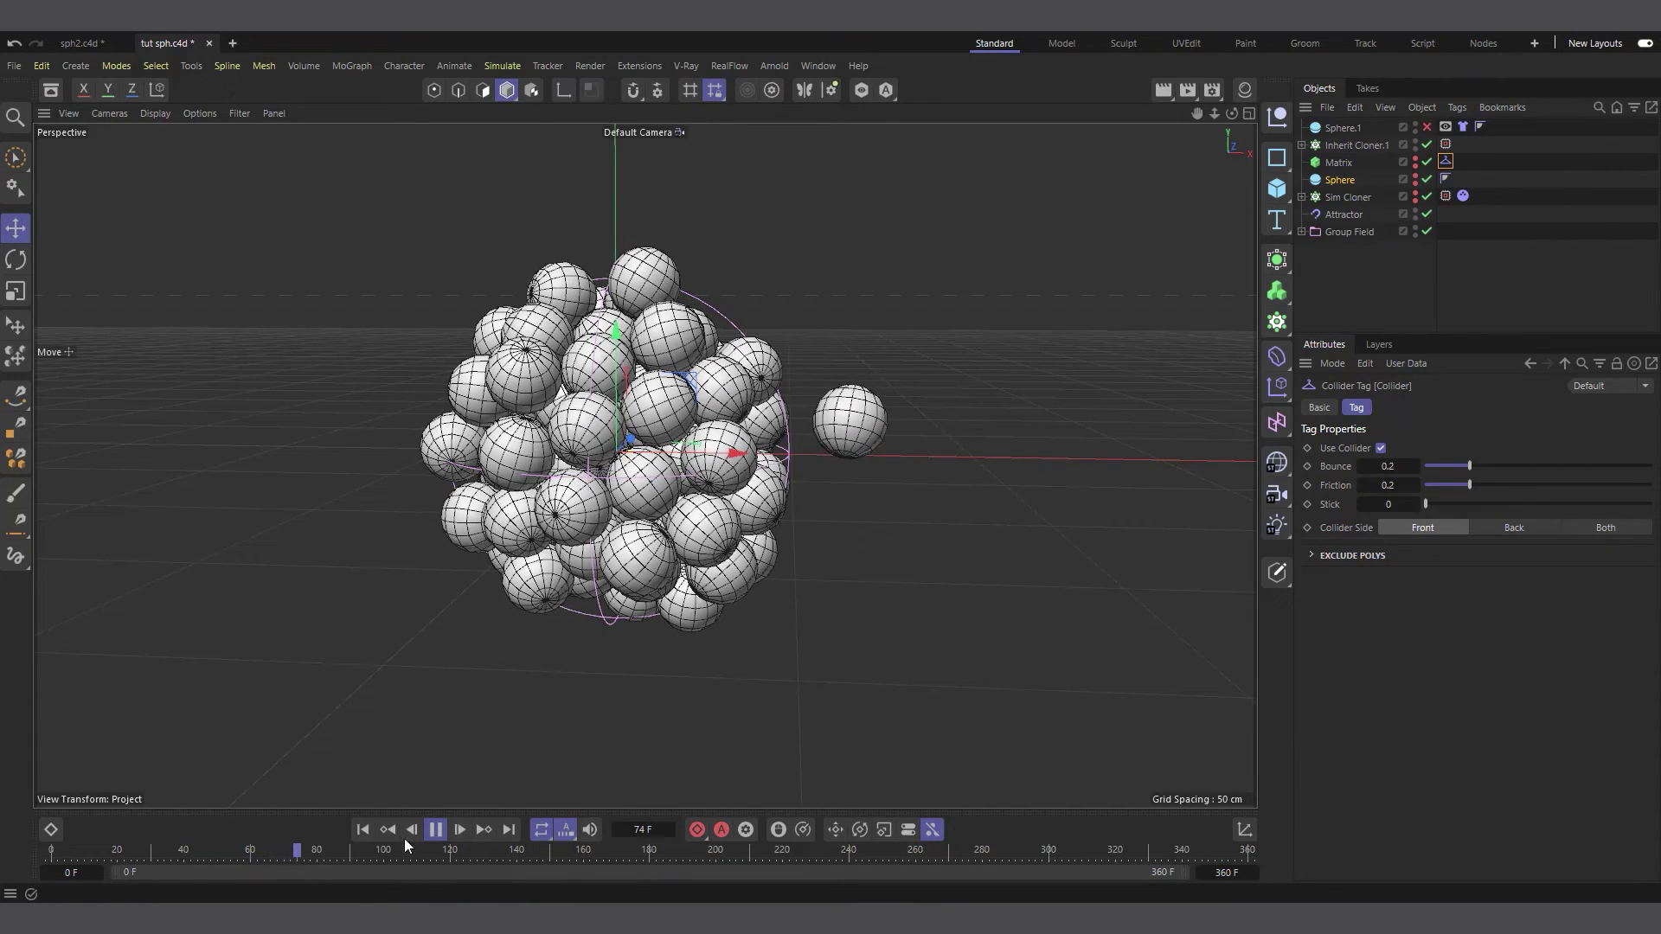
Stop the playback, add a standalone Plain effector and place it below the Group Field in the object list.
{"action": "left_click", "coordinate": [436, 830]}
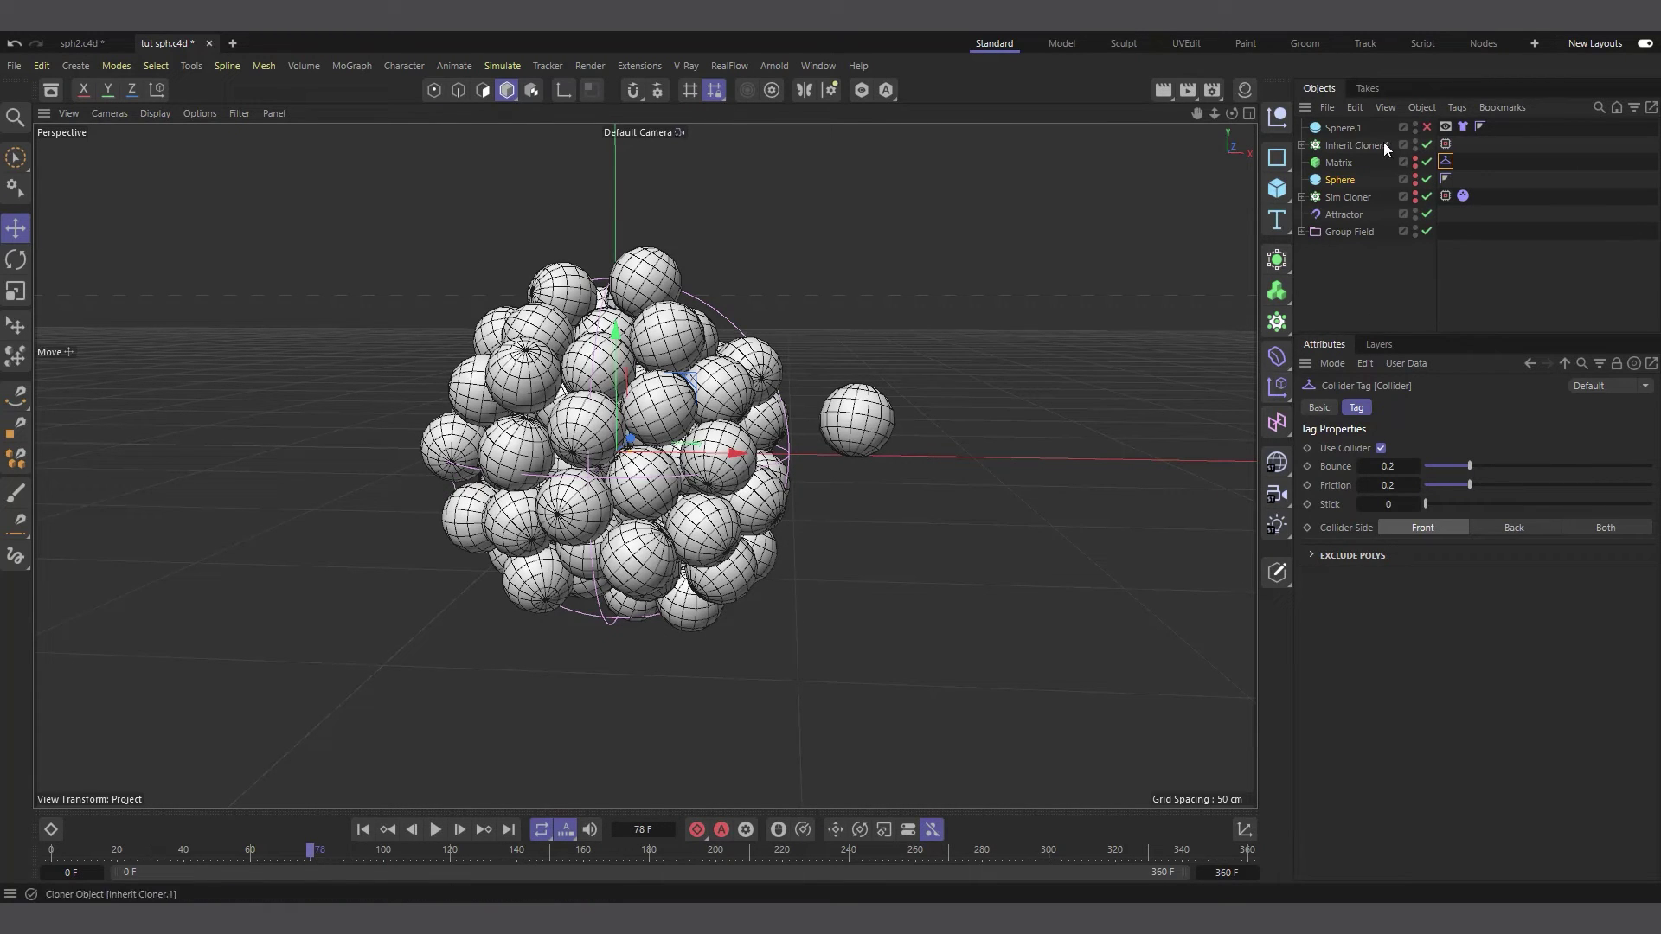
{"action": "left_click", "coordinate": [1355, 144]}
{"action": "left_click", "coordinate": [1278, 389]}
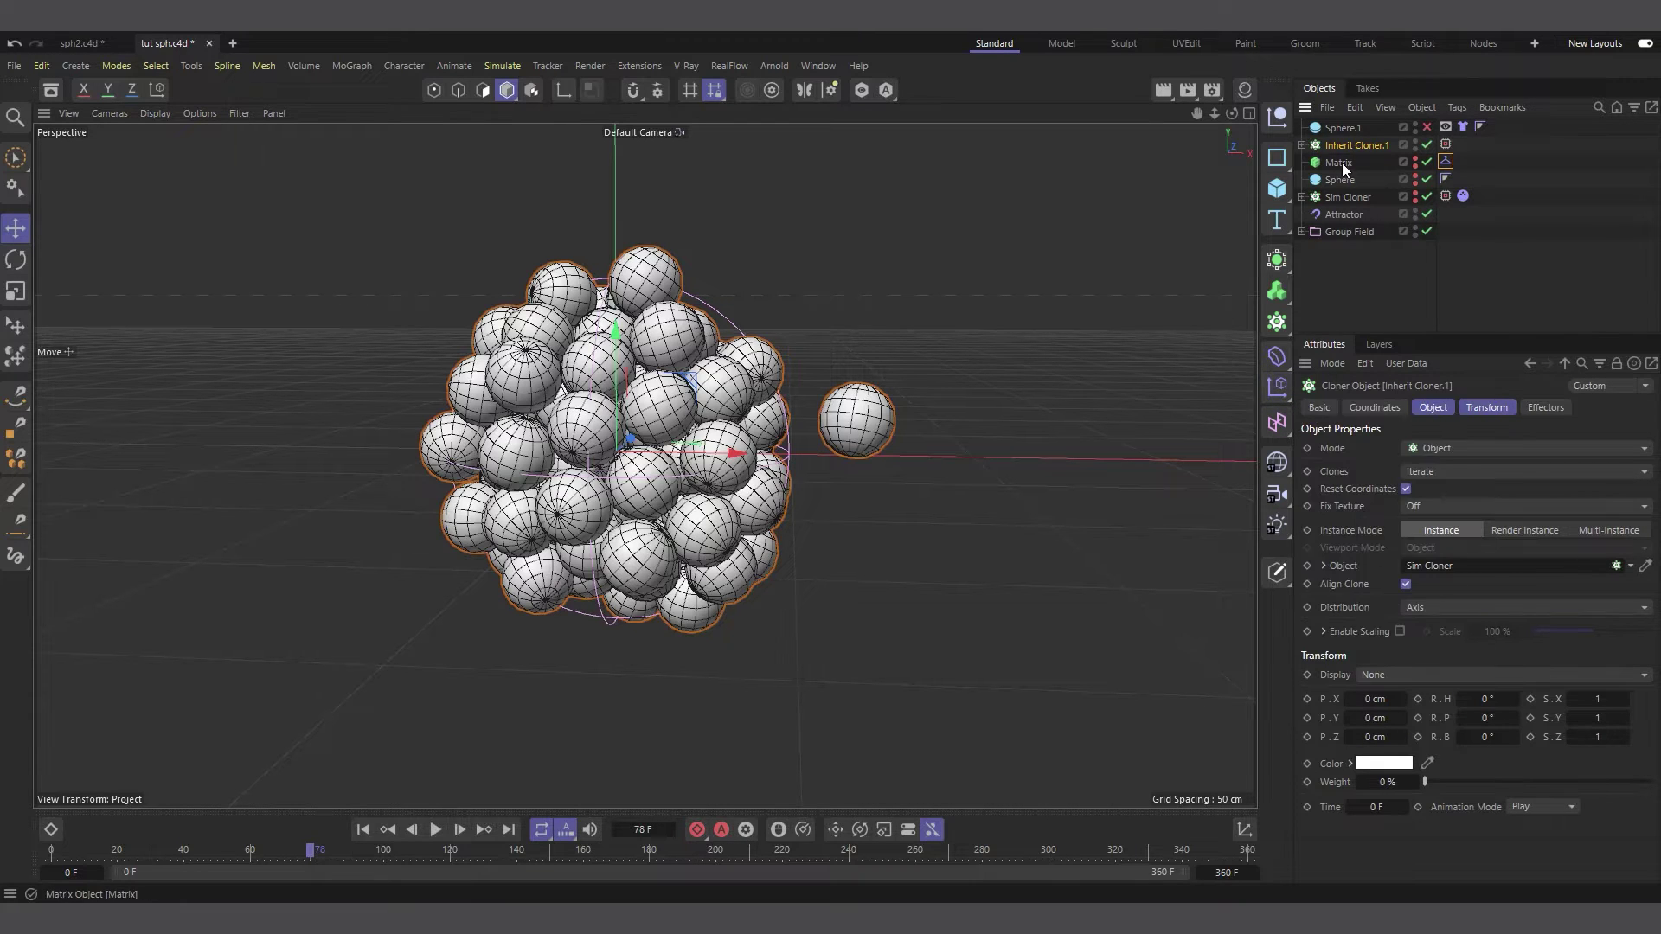
{"action": "left_click", "coordinate": [1358, 270]}
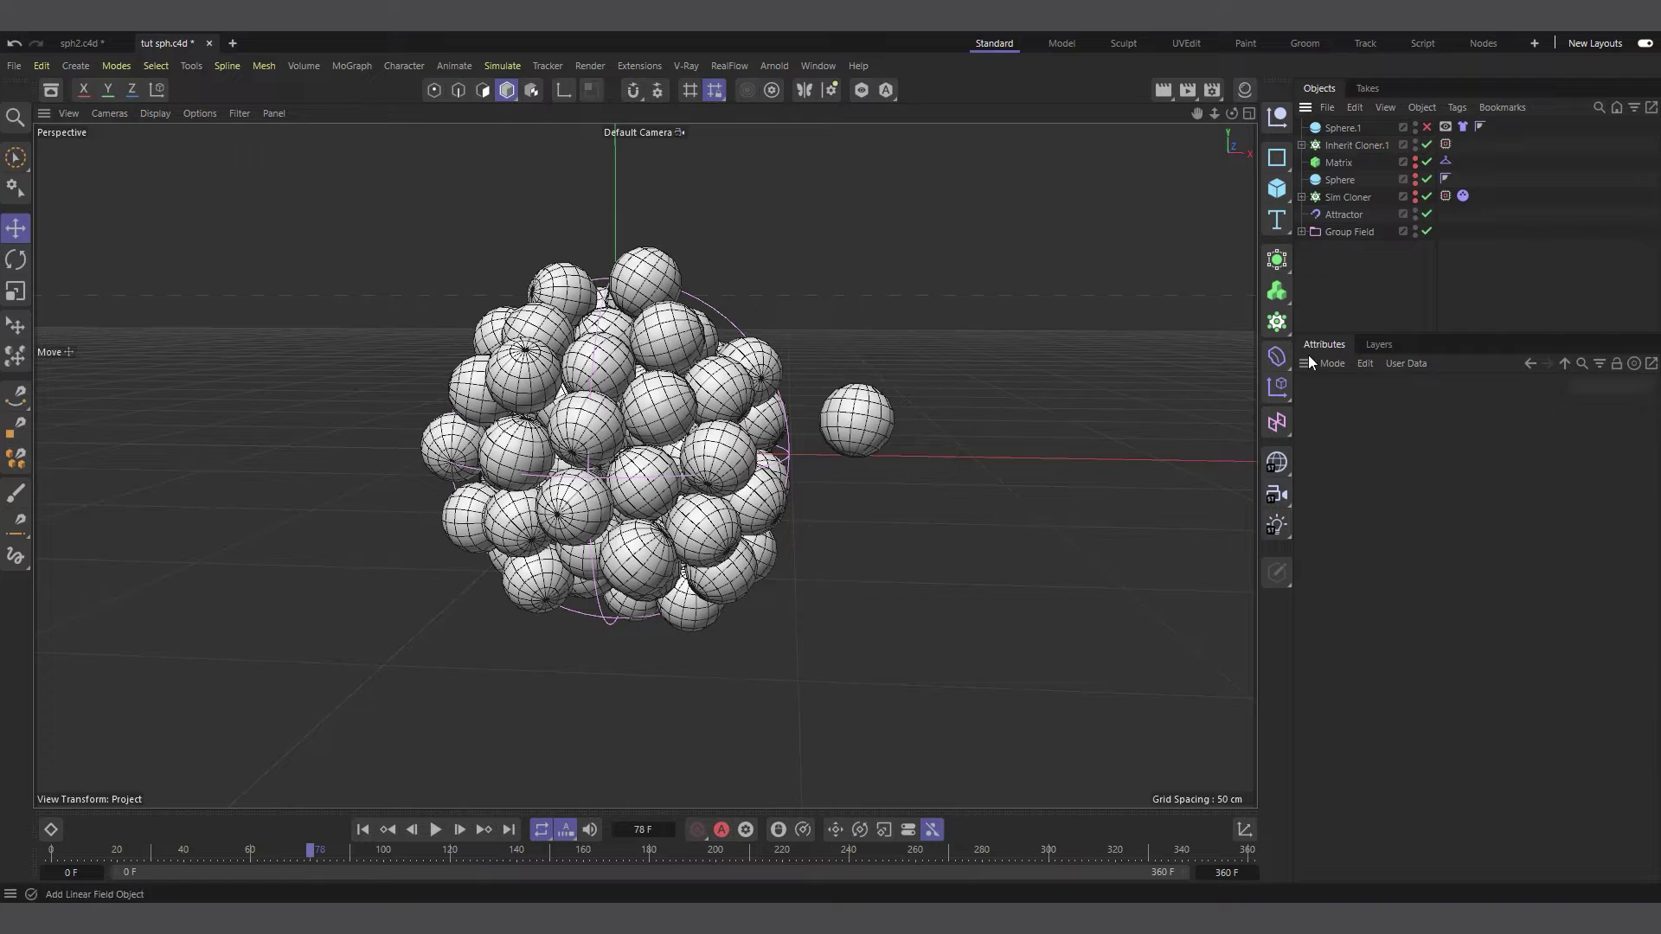
{"action": "left_click", "coordinate": [1280, 387]}
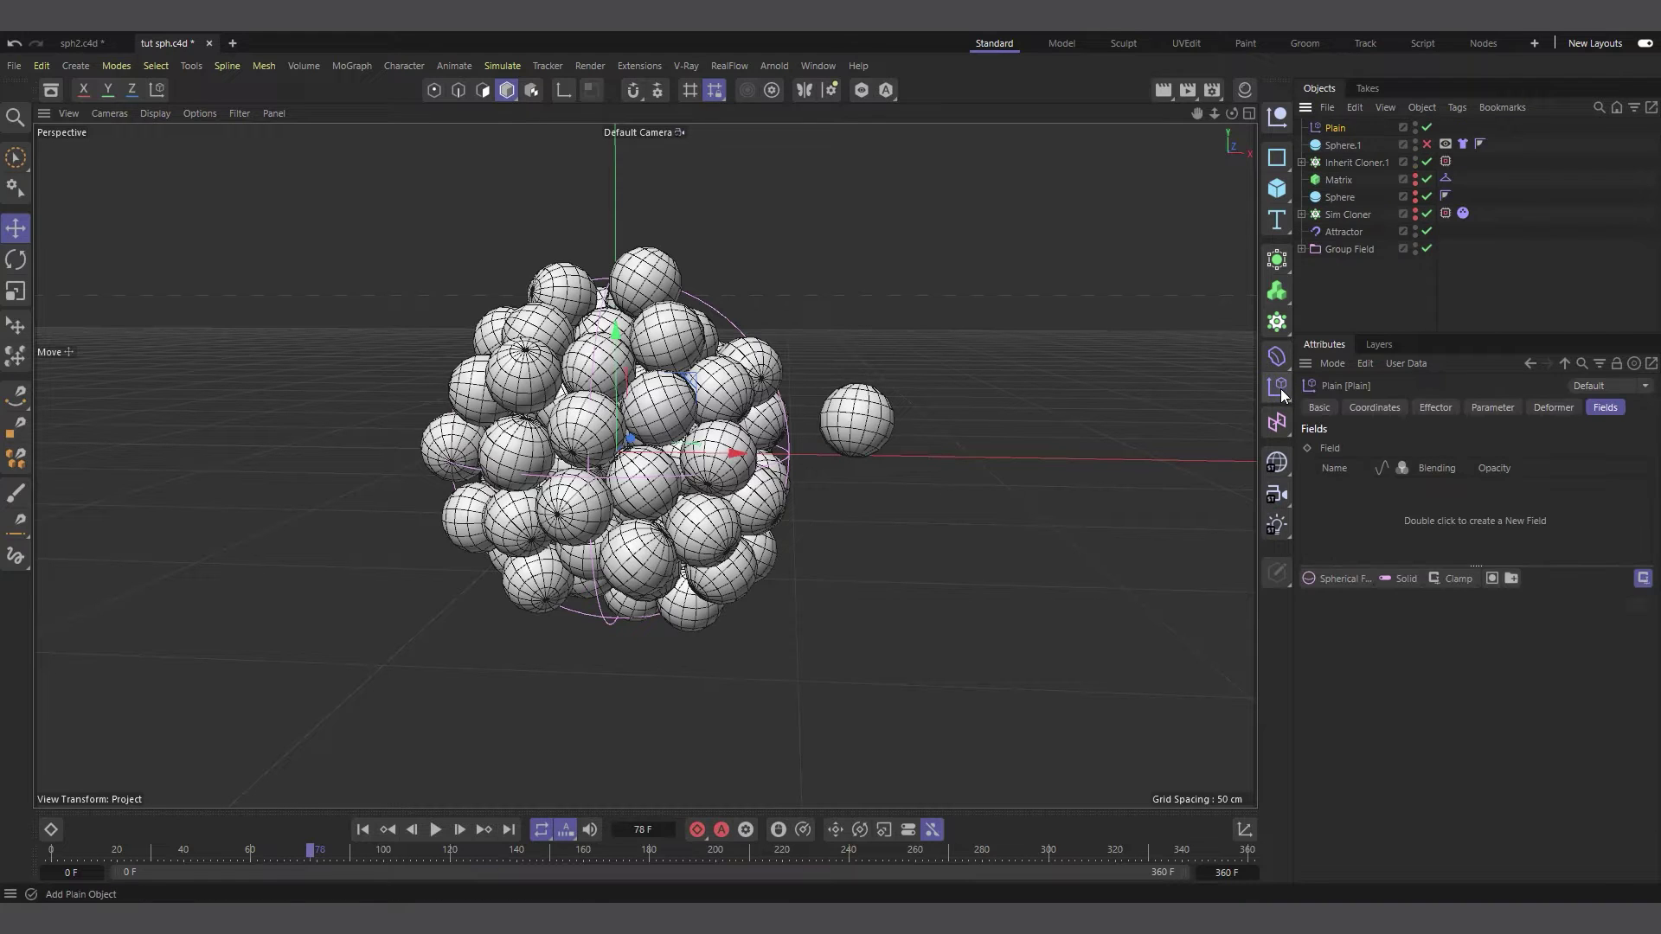
{"action": "left_click_drag", "start_coordinate": [1334, 300], "coordinate": [1334, 295]}
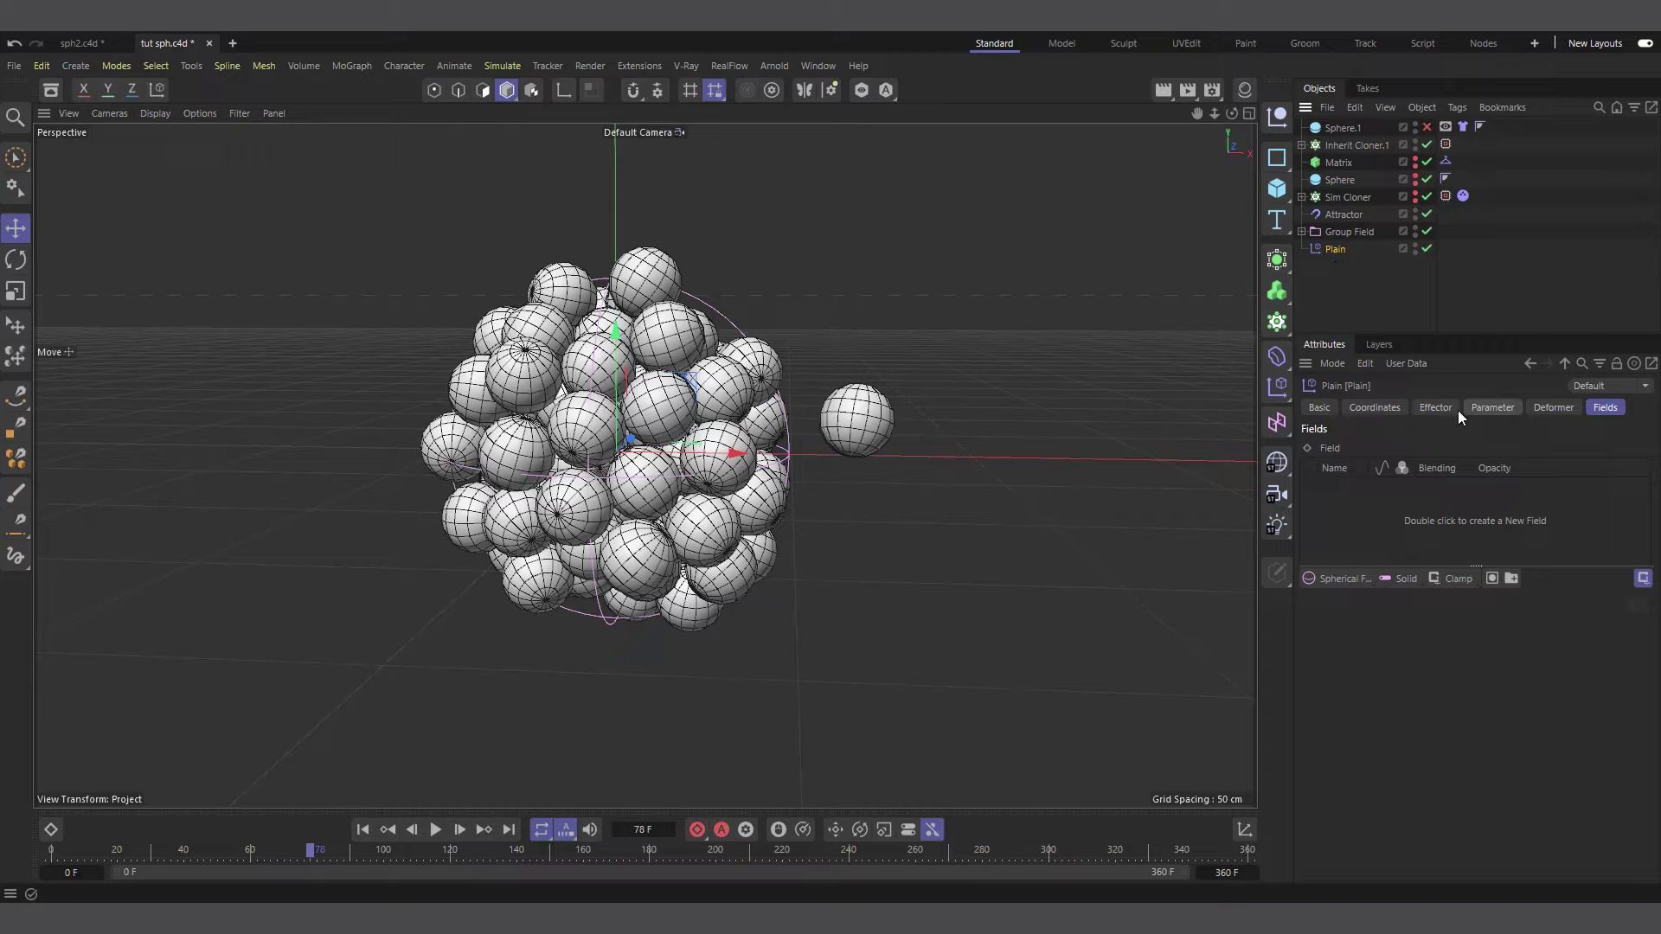
Disable the Plain effector's Position transform.
{"action": "left_click", "coordinate": [1429, 408]}
{"action": "left_click", "coordinate": [1492, 407]}
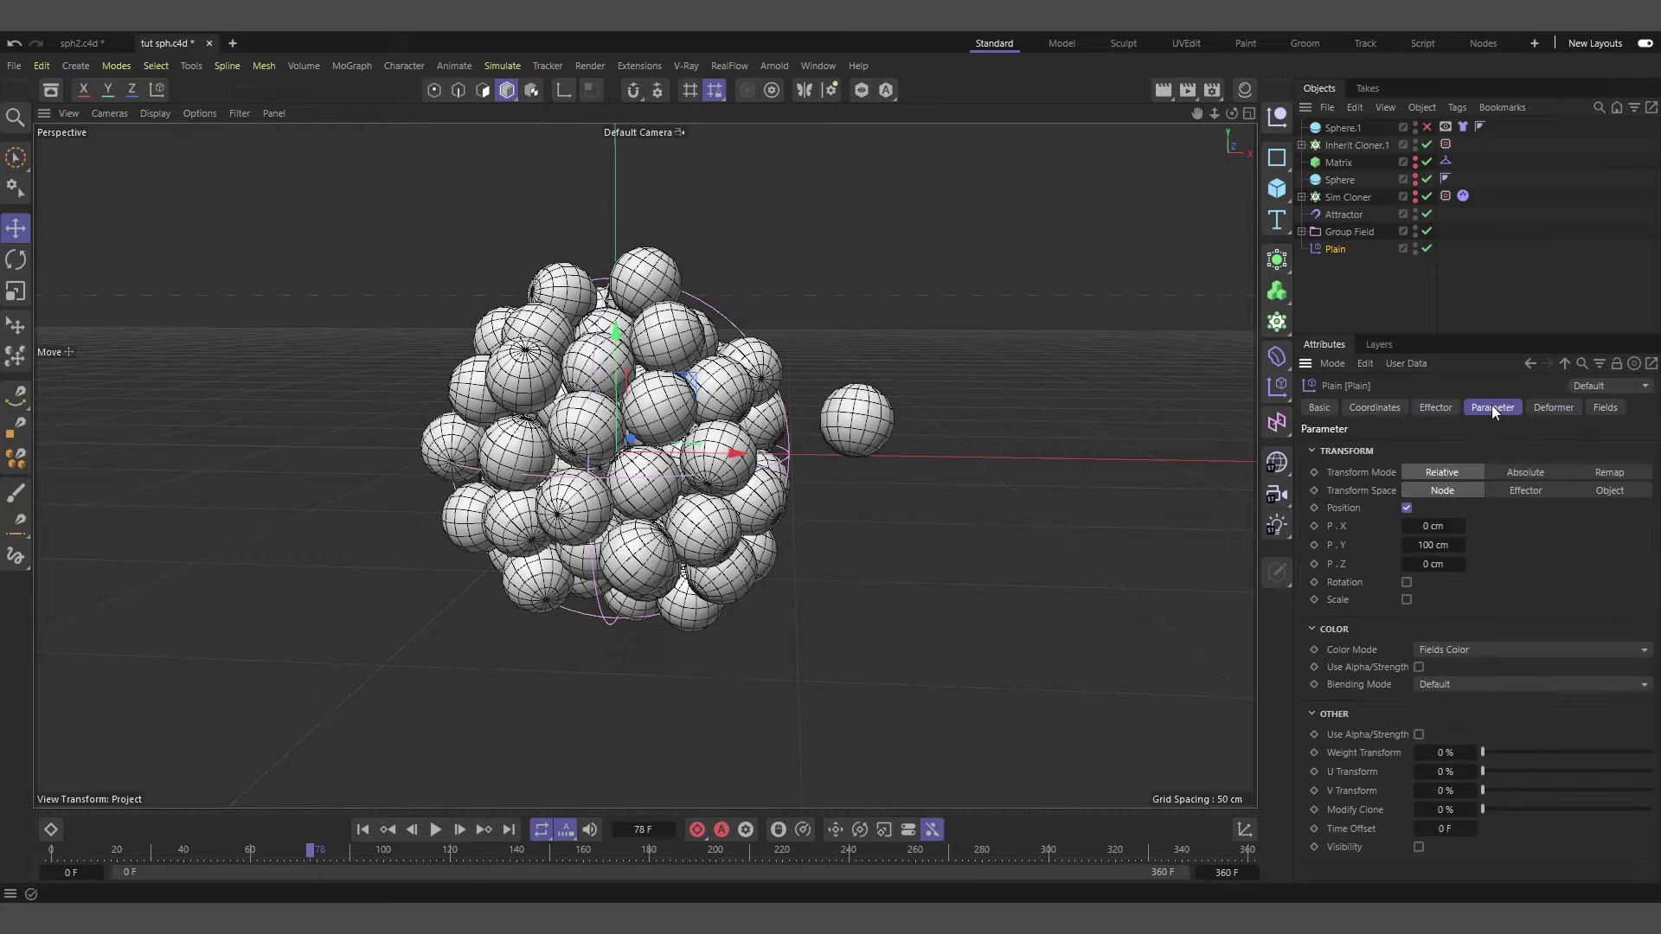
{"action": "left_click", "coordinate": [1406, 508]}
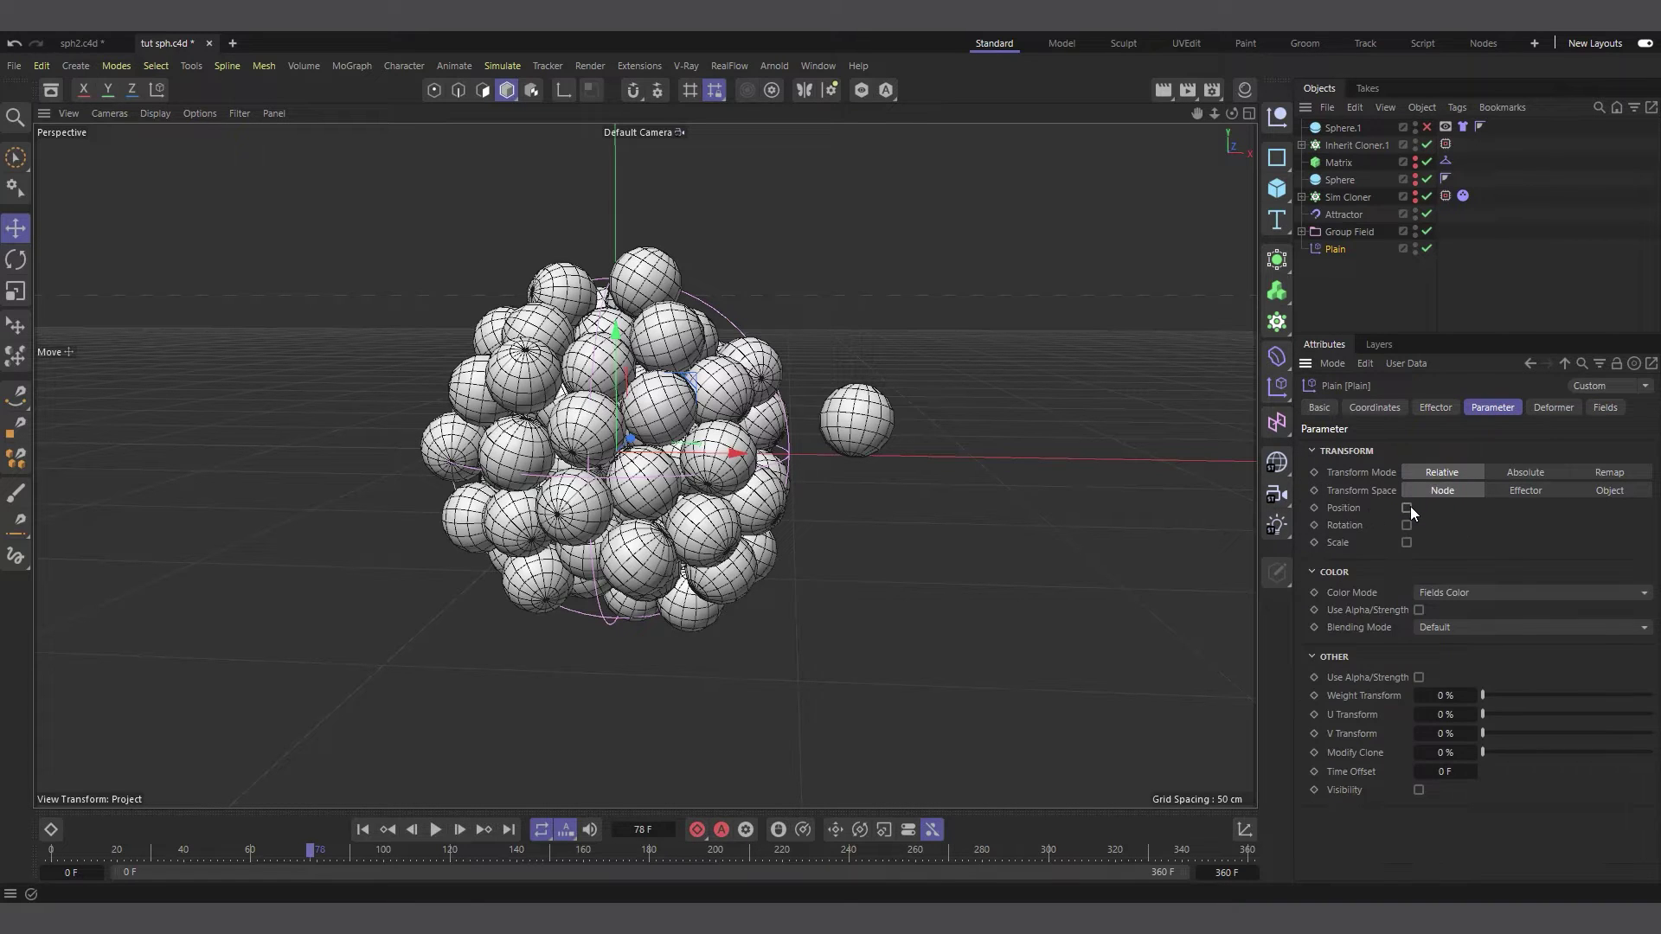
Assign the Plain effector to the effectors list of Inherit Cloner.1.
{"action": "left_click", "coordinate": [1363, 147]}
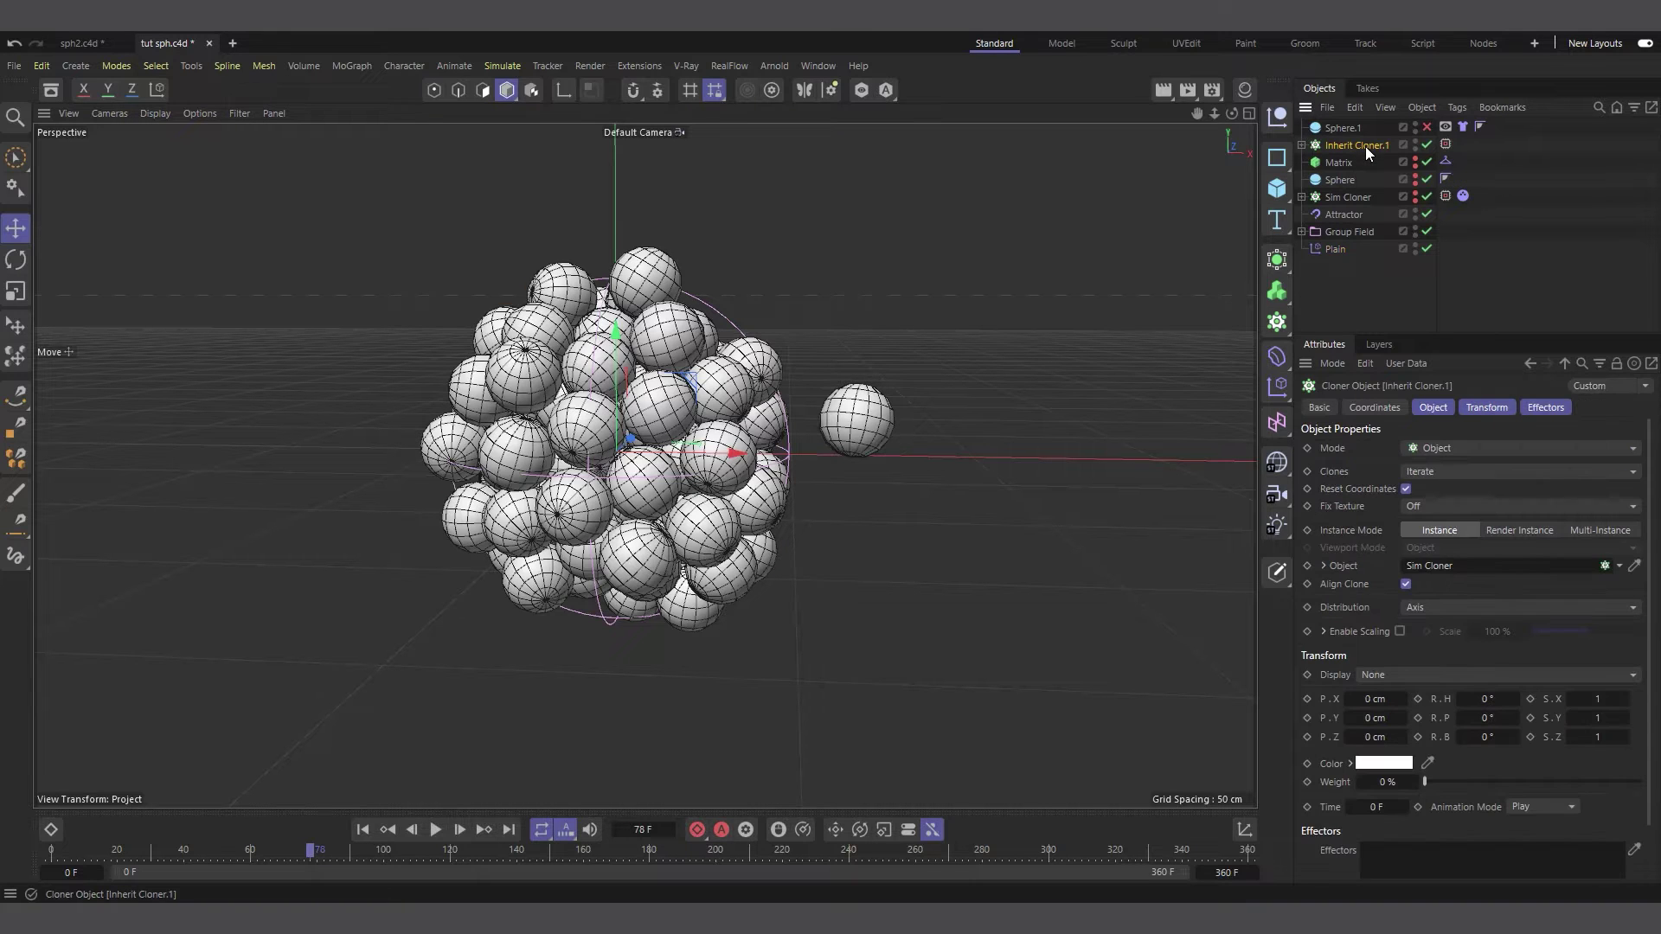
{"action": "left_click", "coordinate": [1545, 407]}
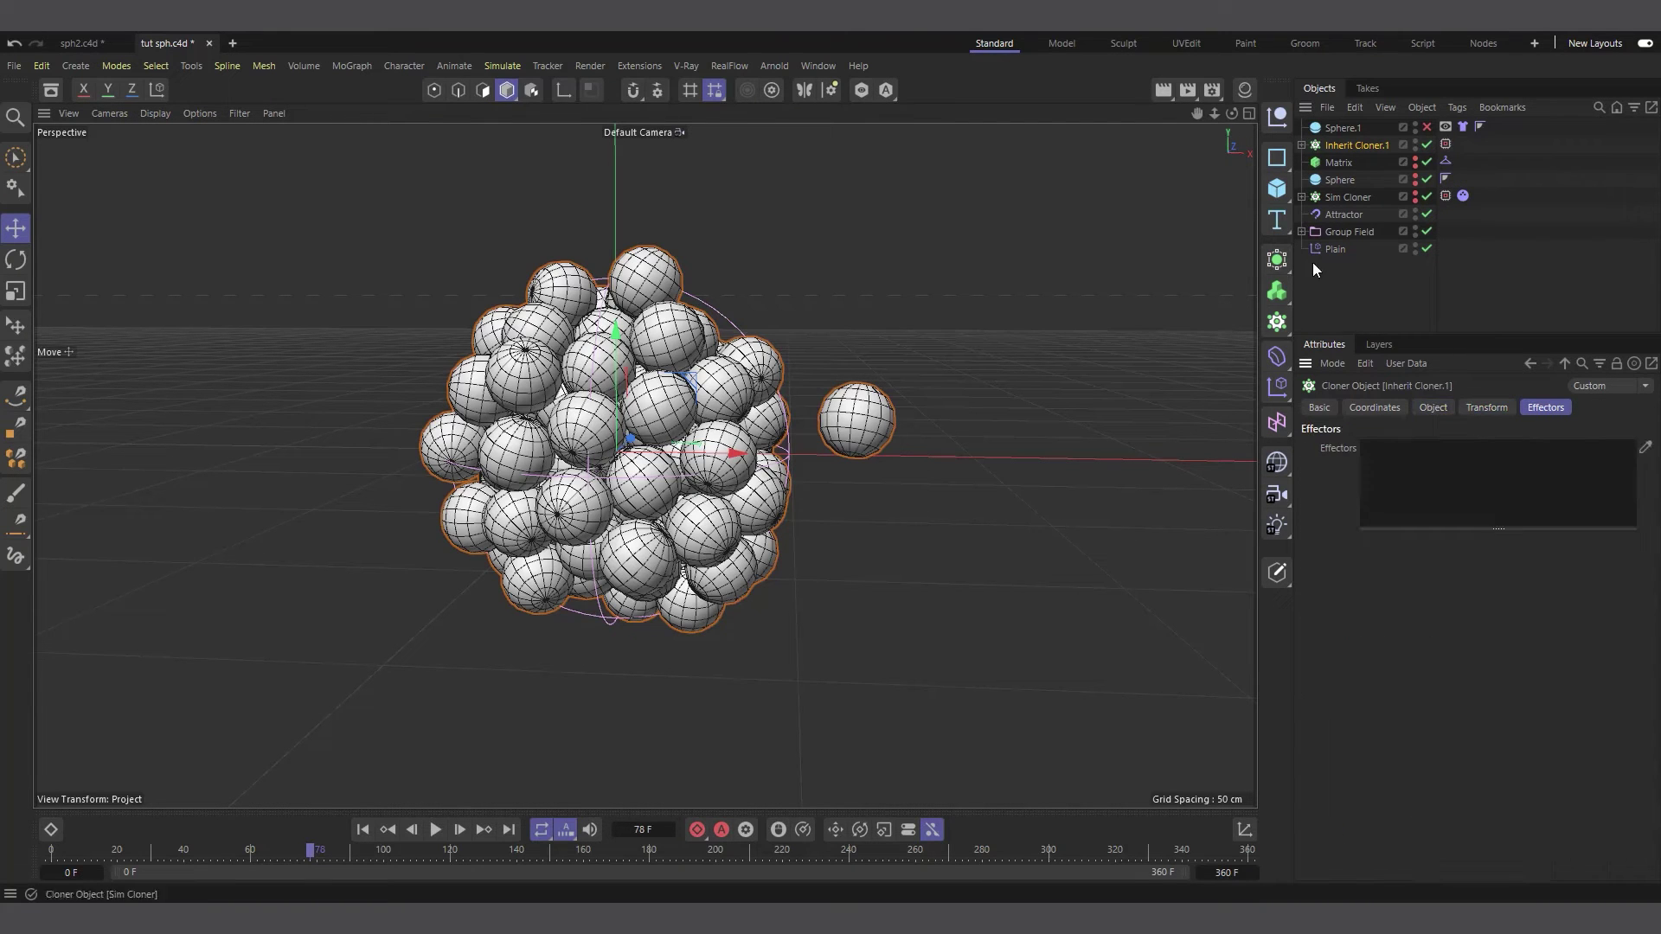
{"action": "left_click_drag", "start_coordinate": [1332, 253], "coordinate": [1355, 288]}
{"action": "left_click_drag", "start_coordinate": [1438, 483], "coordinate": [1428, 476]}
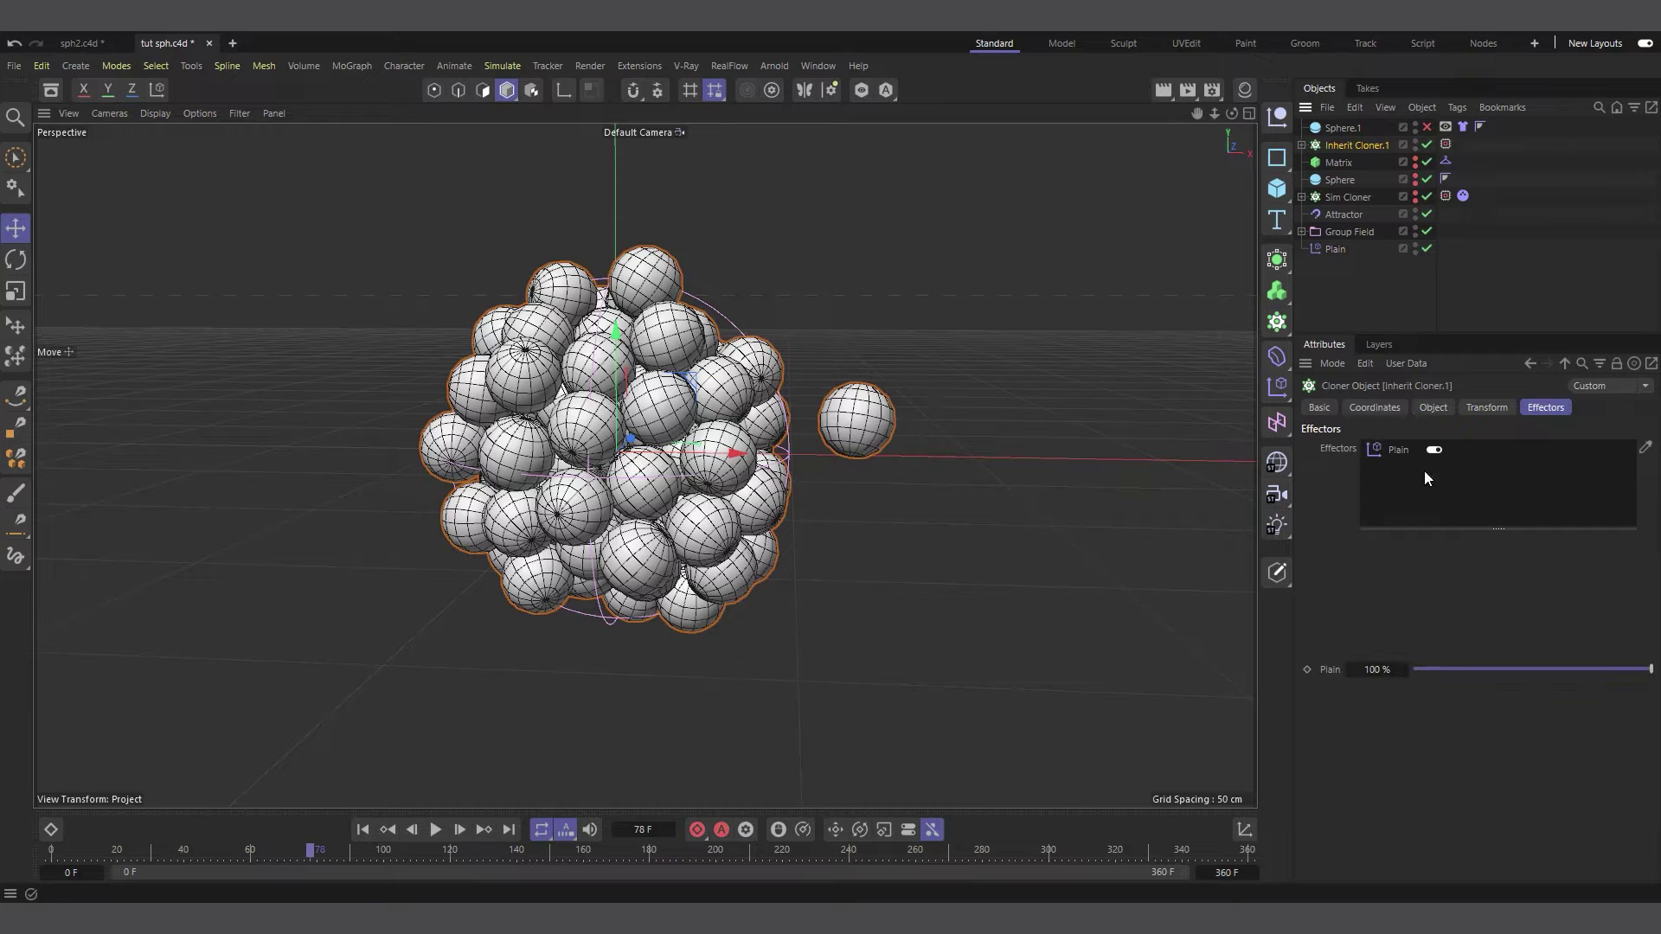
Add the Group Field to the Plain effector's fields.
{"action": "left_click", "coordinate": [1336, 251]}
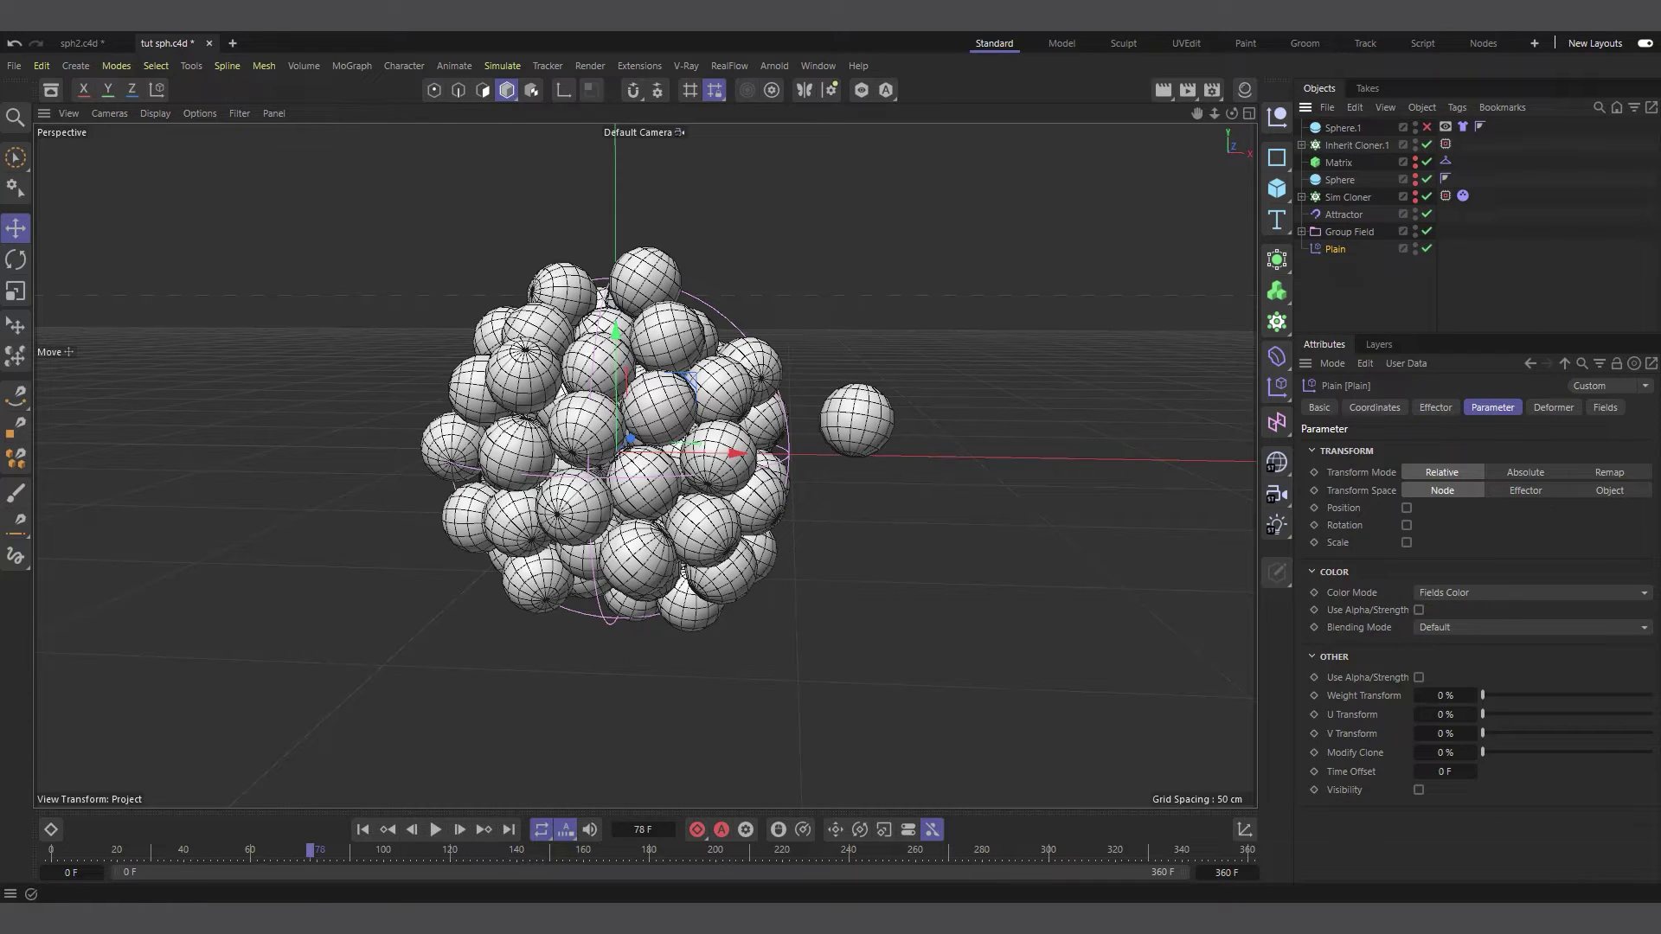
{"action": "left_click", "coordinate": [1605, 407]}
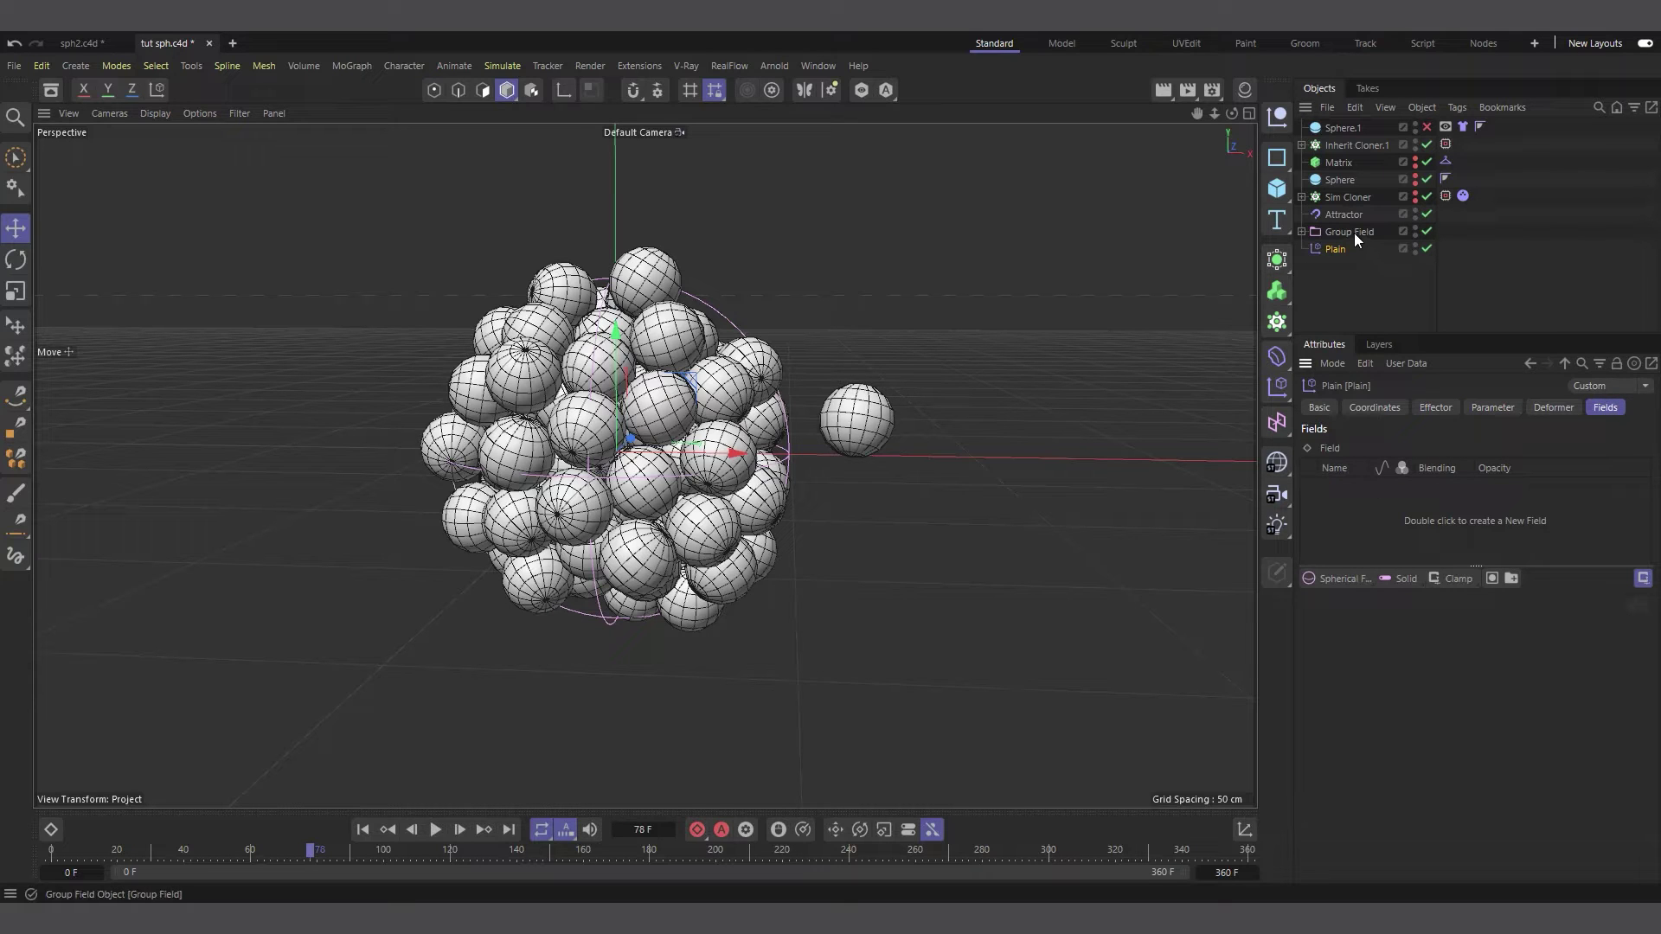
{"action": "left_click_drag", "start_coordinate": [1352, 231], "coordinate": [1353, 517]}
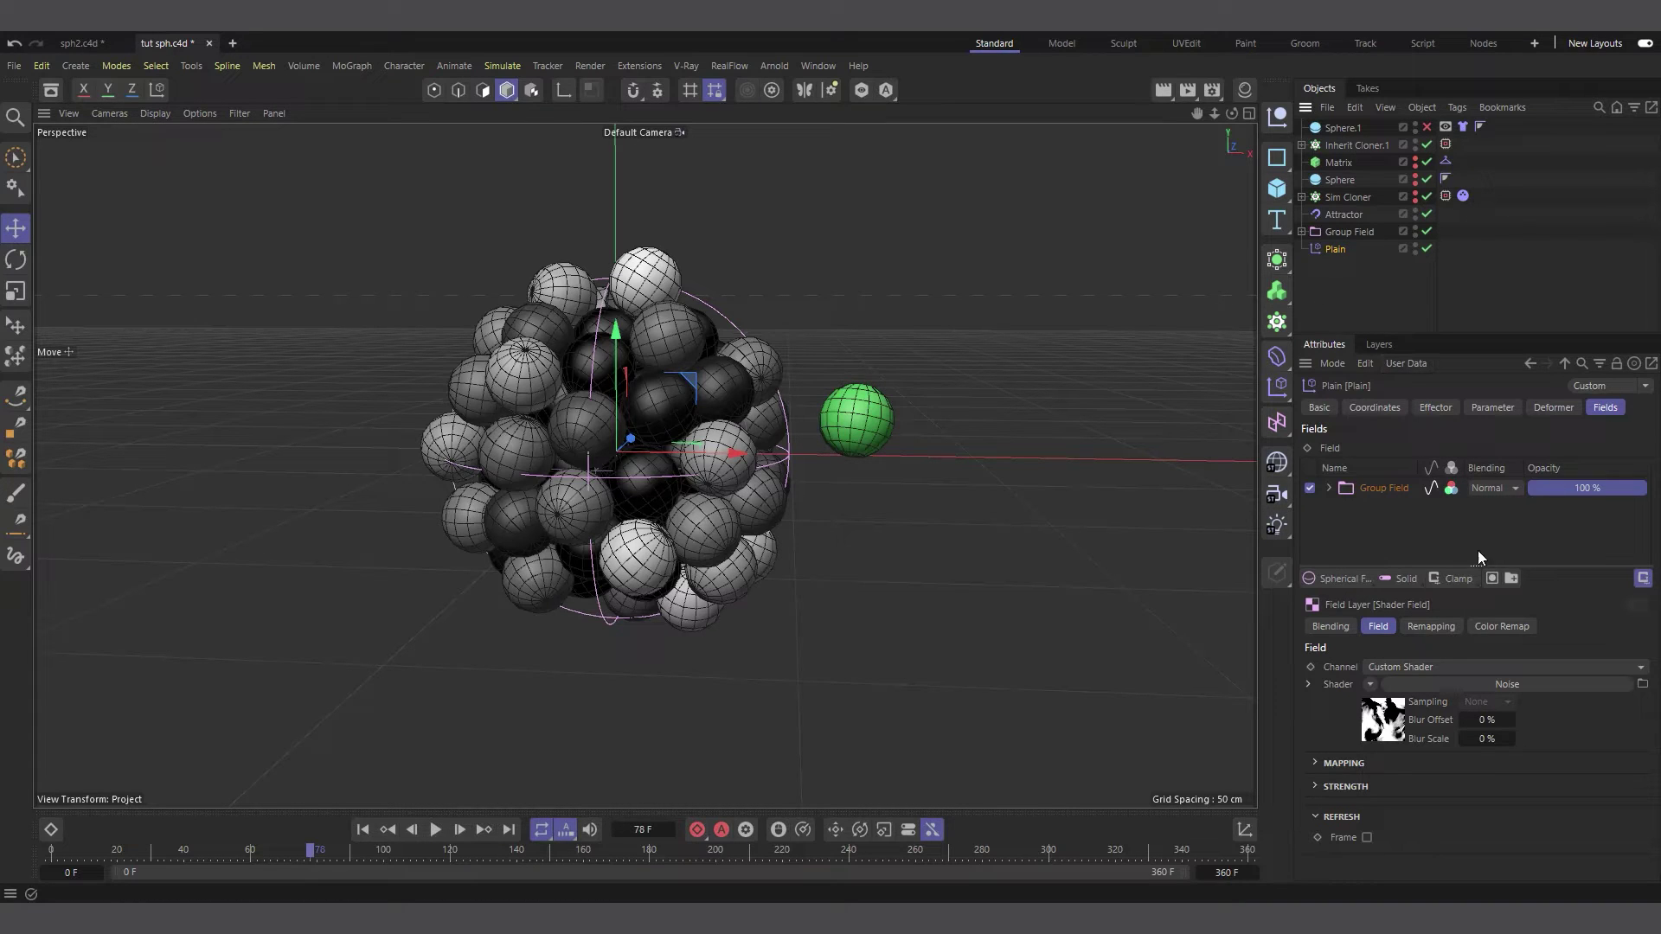
Set the color remap mode of the Formula Field inside the Group Field to Gradient.
{"action": "left_click", "coordinate": [1379, 490]}
{"action": "left_click", "coordinate": [1329, 488]}
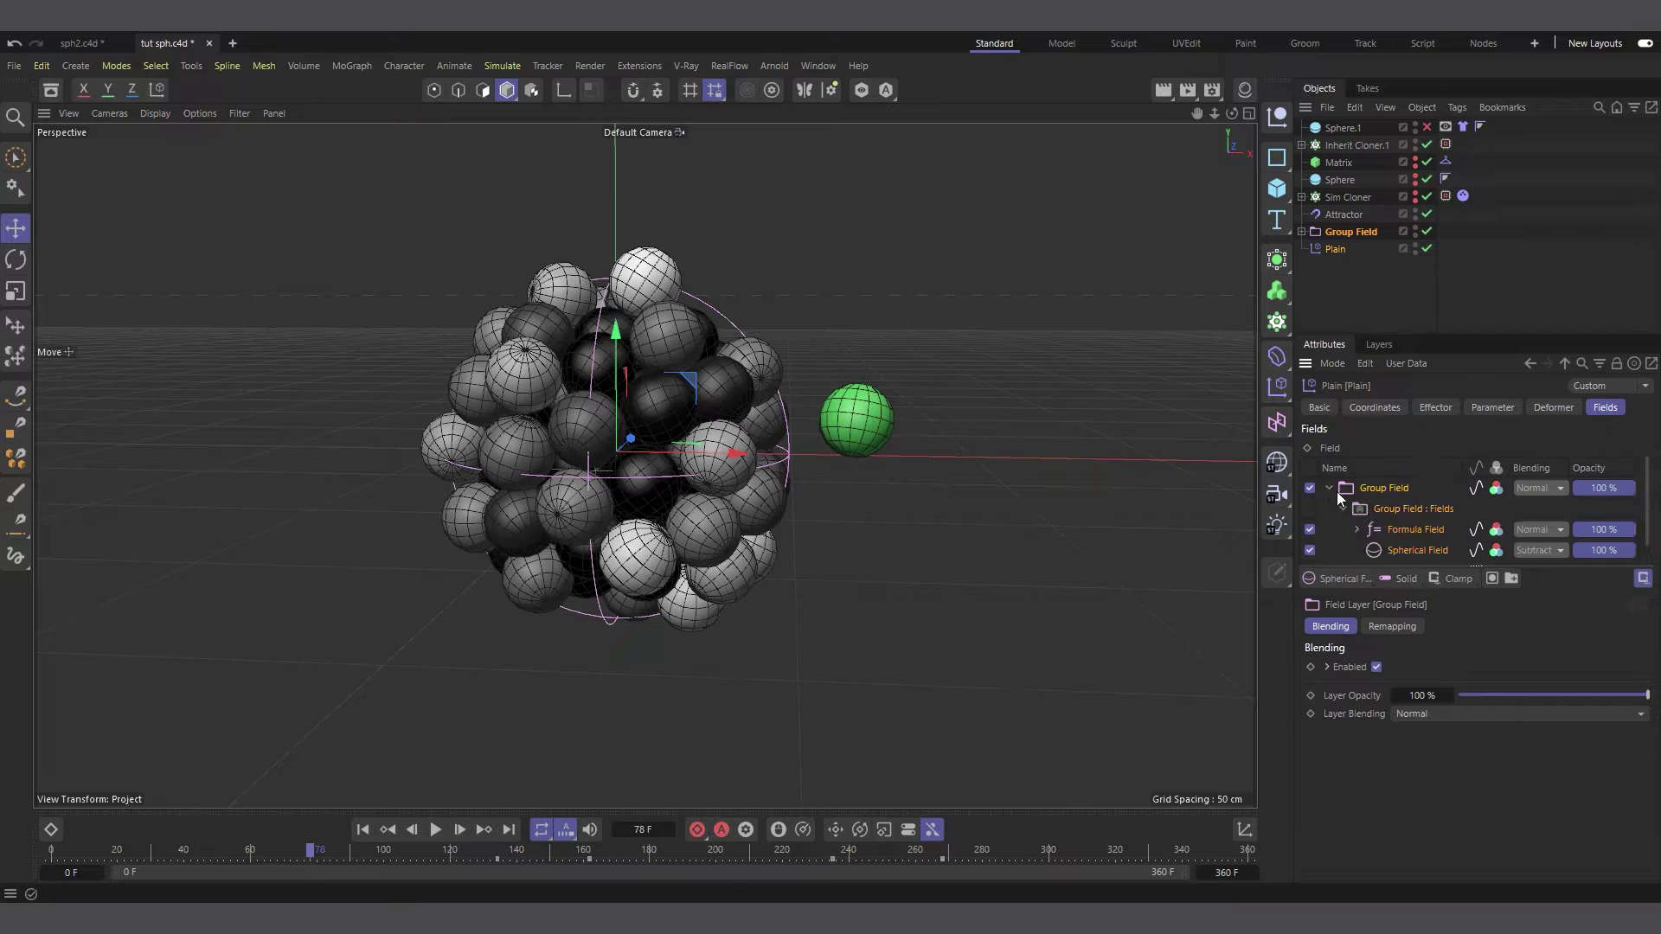
{"action": "left_click", "coordinate": [1413, 530]}
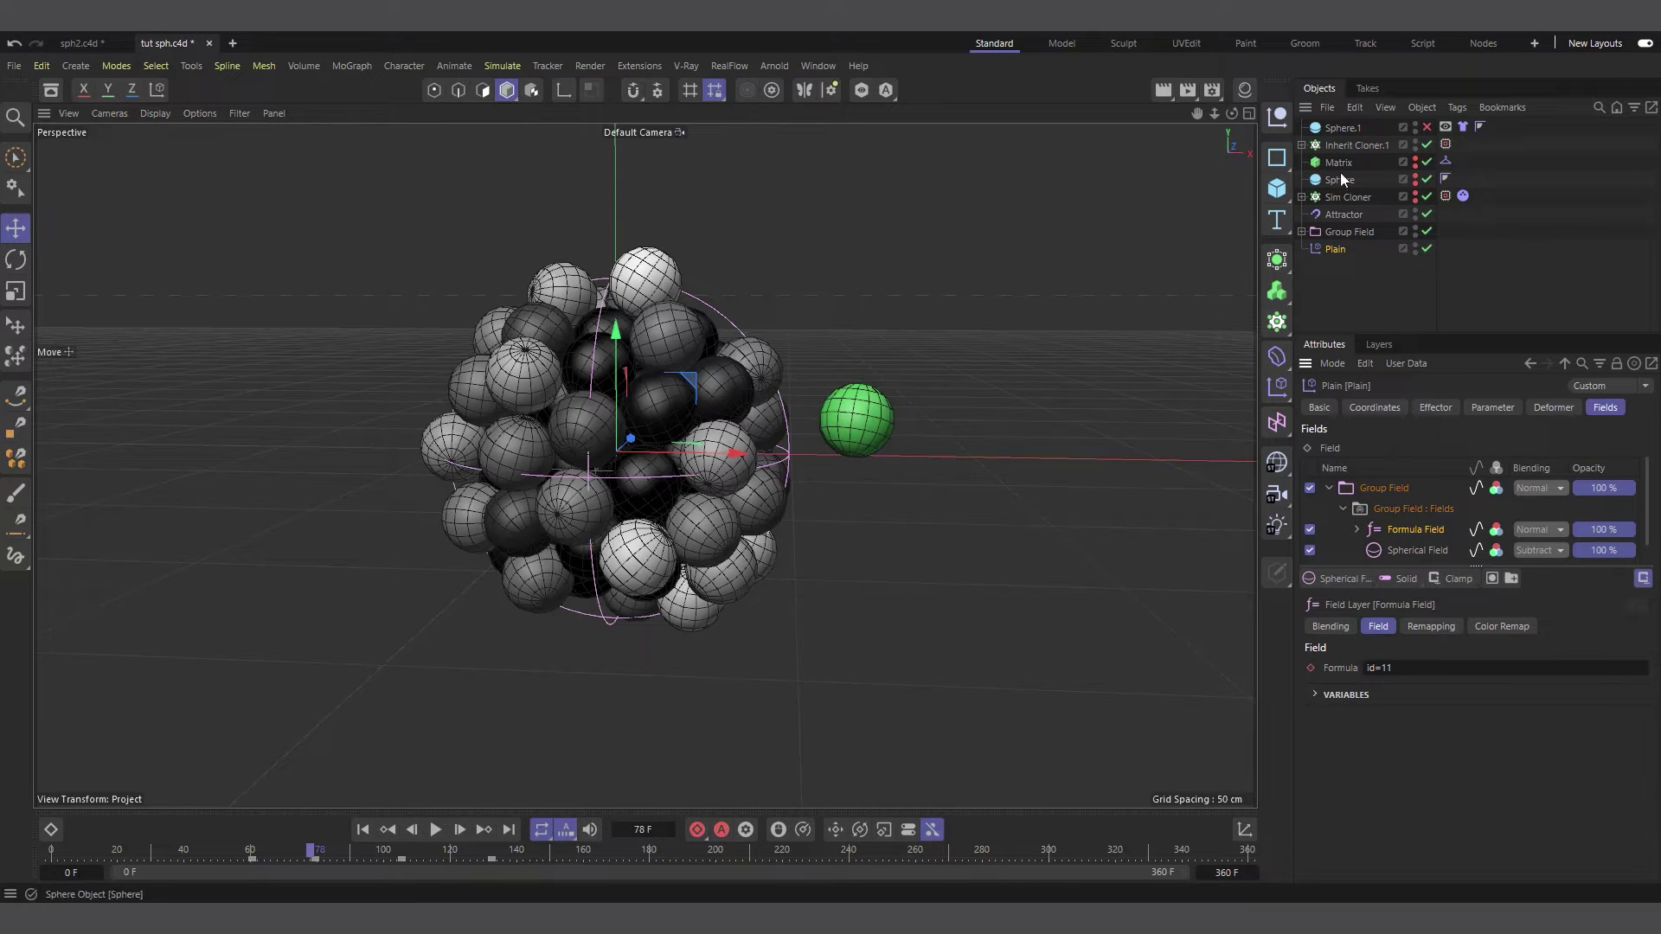
{"action": "left_click", "coordinate": [1345, 234]}
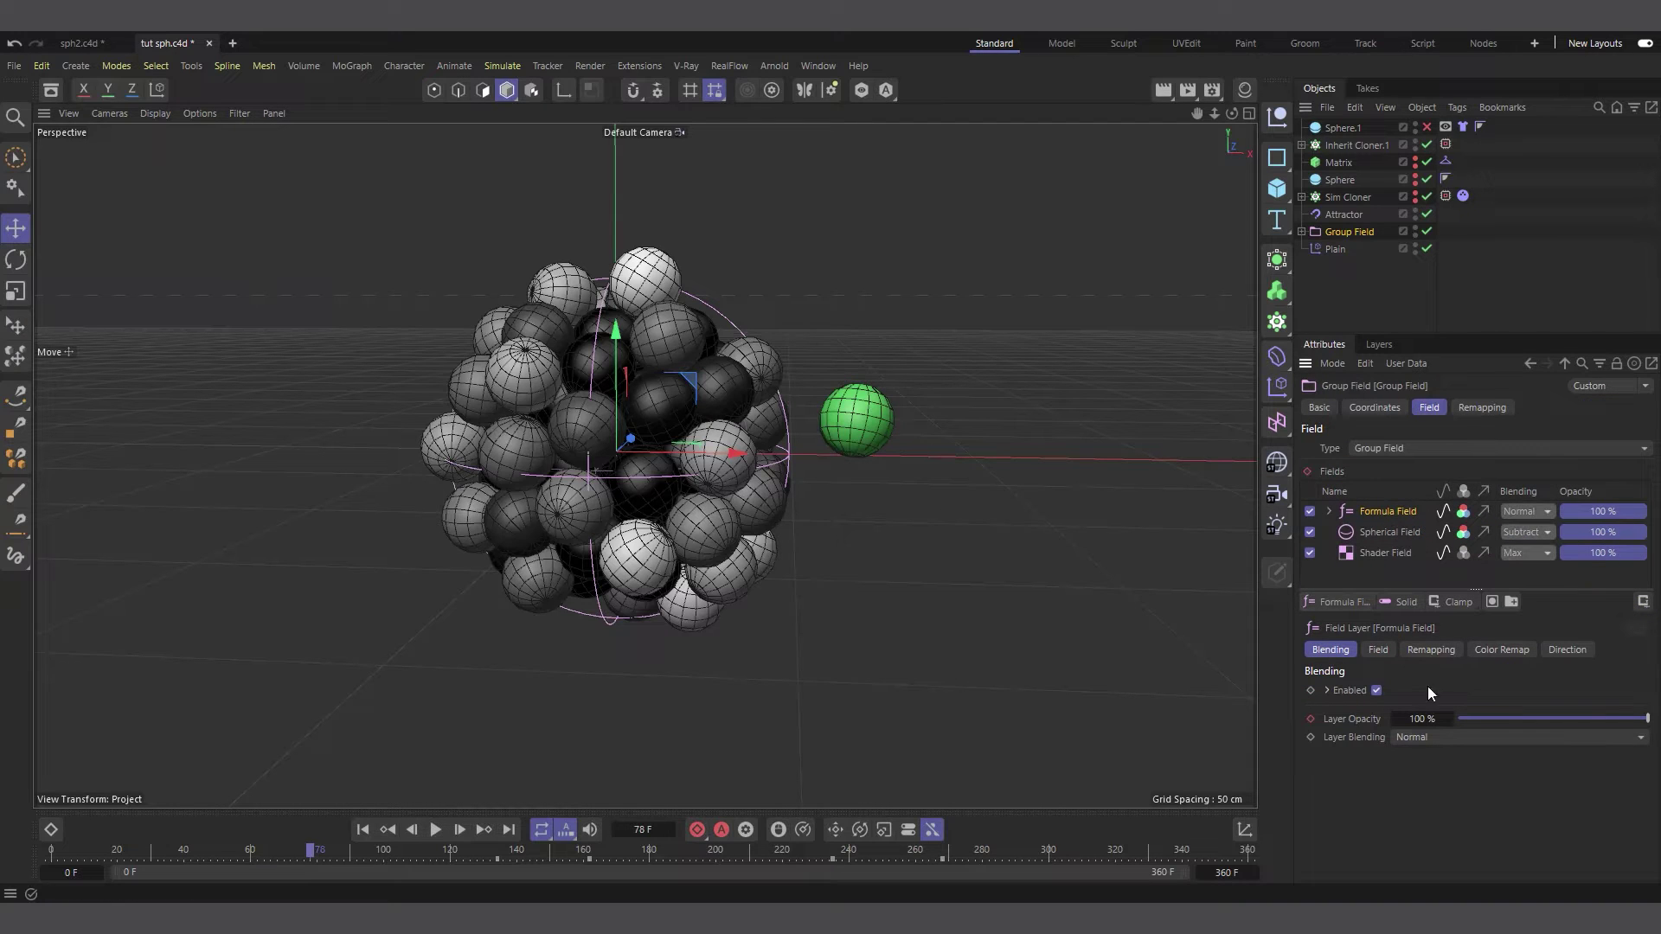
{"action": "left_click", "coordinate": [1523, 652]}
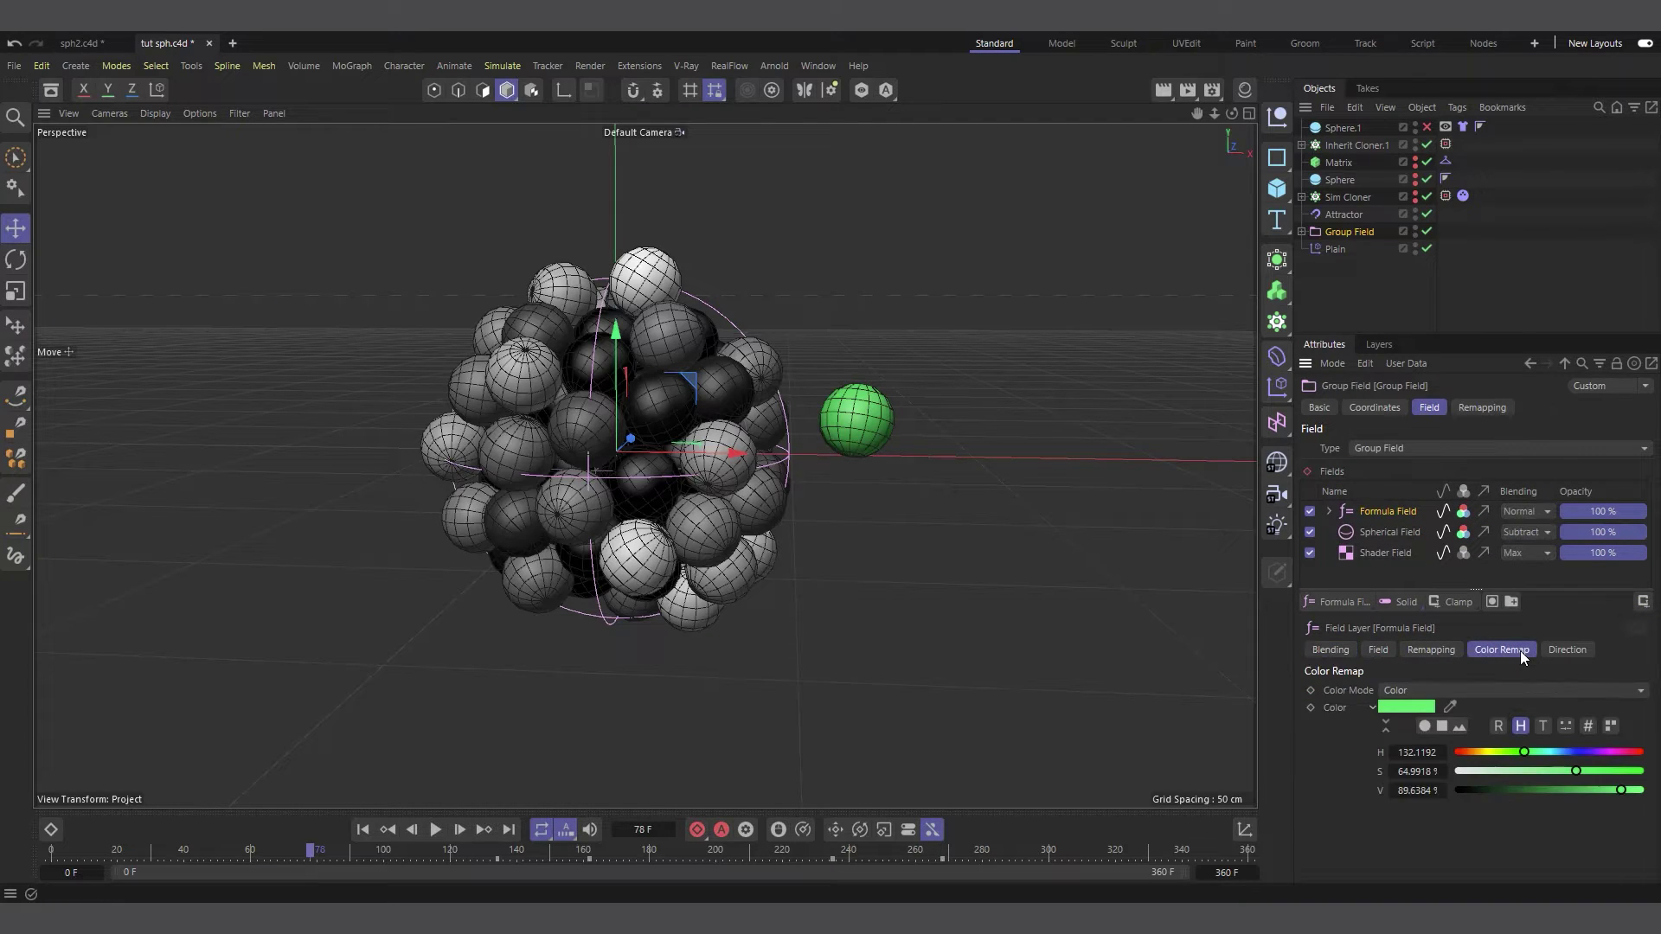
{"action": "left_click", "coordinate": [1408, 690]}
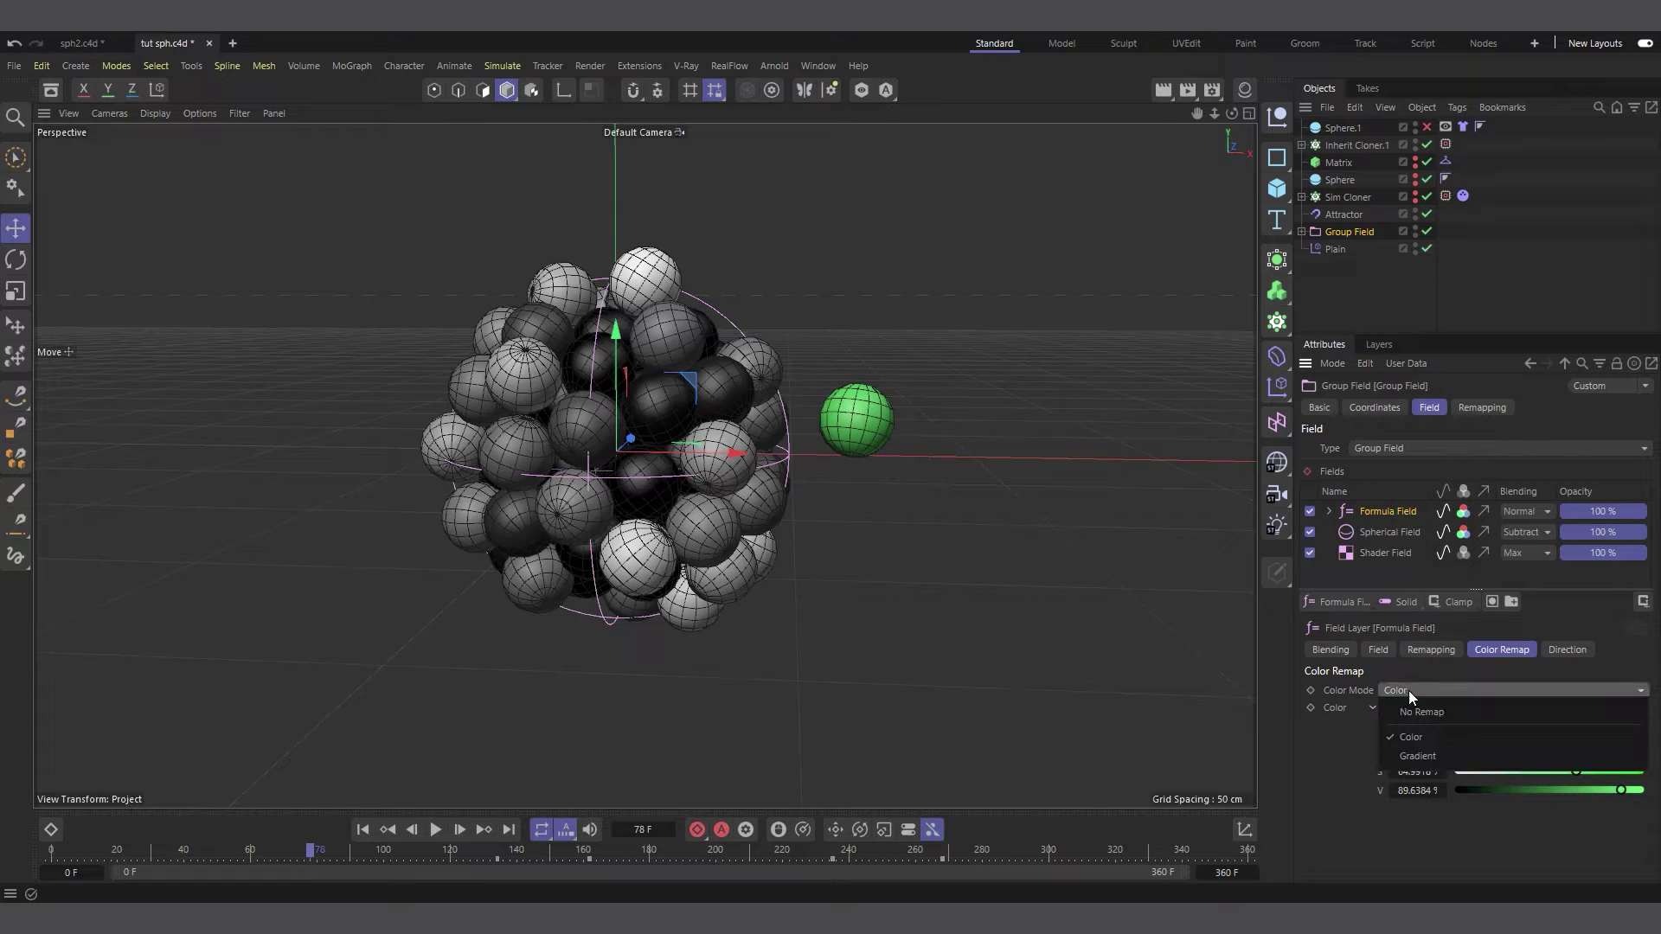
{"action": "left_click", "coordinate": [1425, 756]}
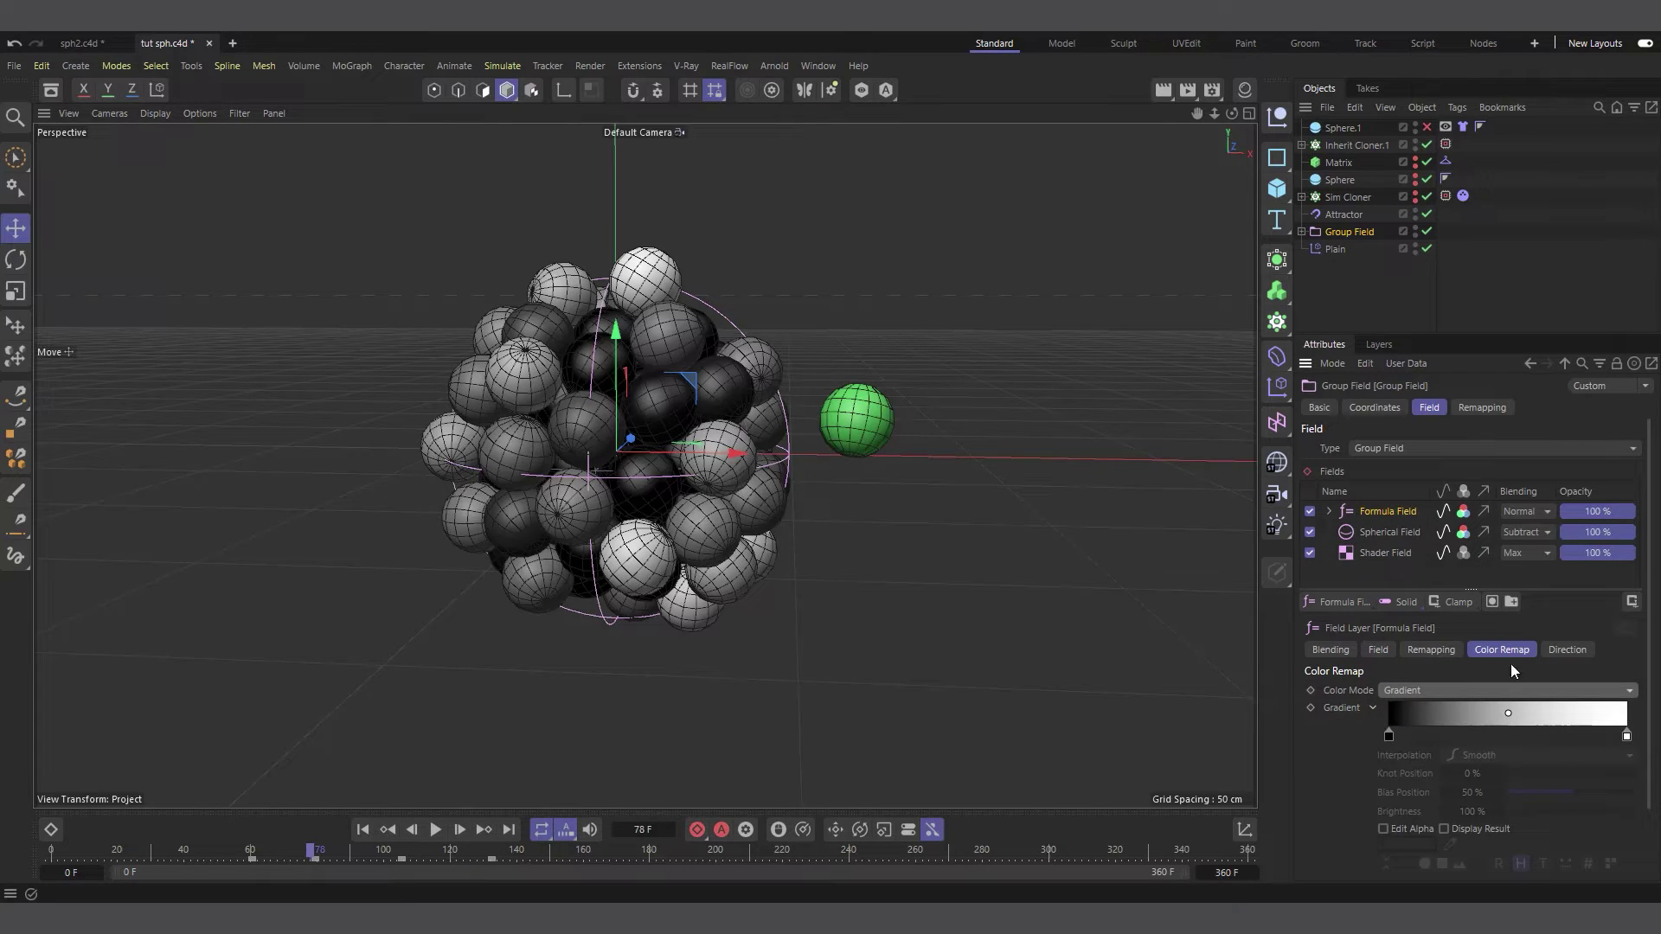
Enable the color channel of the Shader Field and disable it for the Spherical Field in the Group Field.
{"action": "left_click", "coordinate": [1385, 554]}
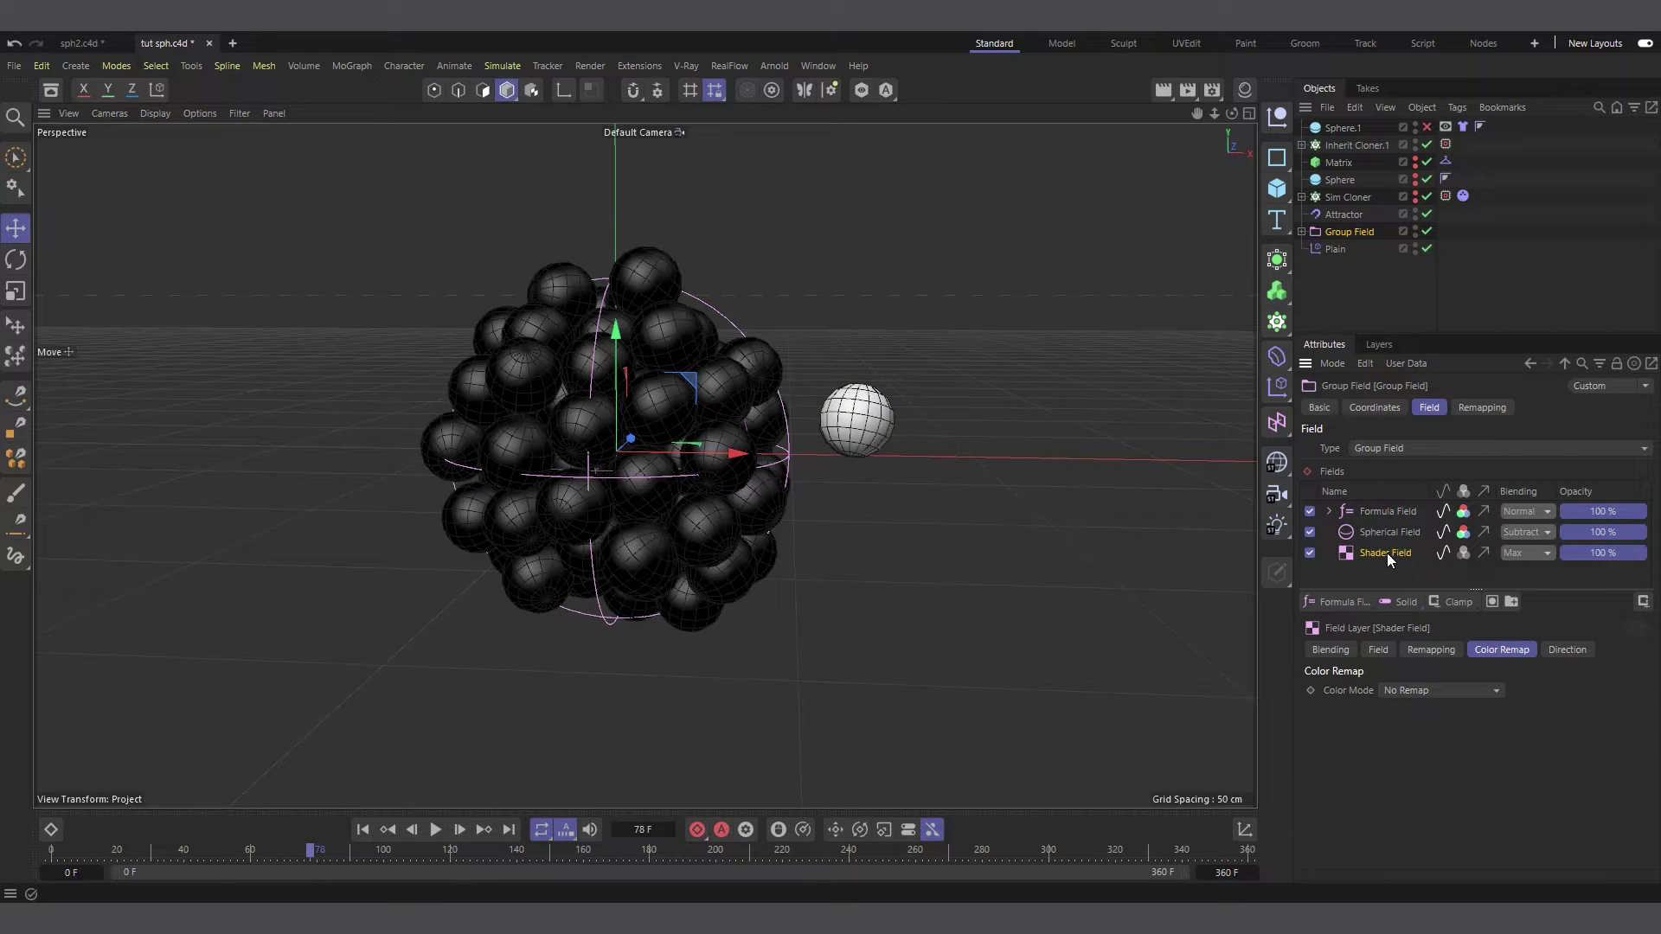
{"action": "left_click", "coordinate": [1463, 552]}
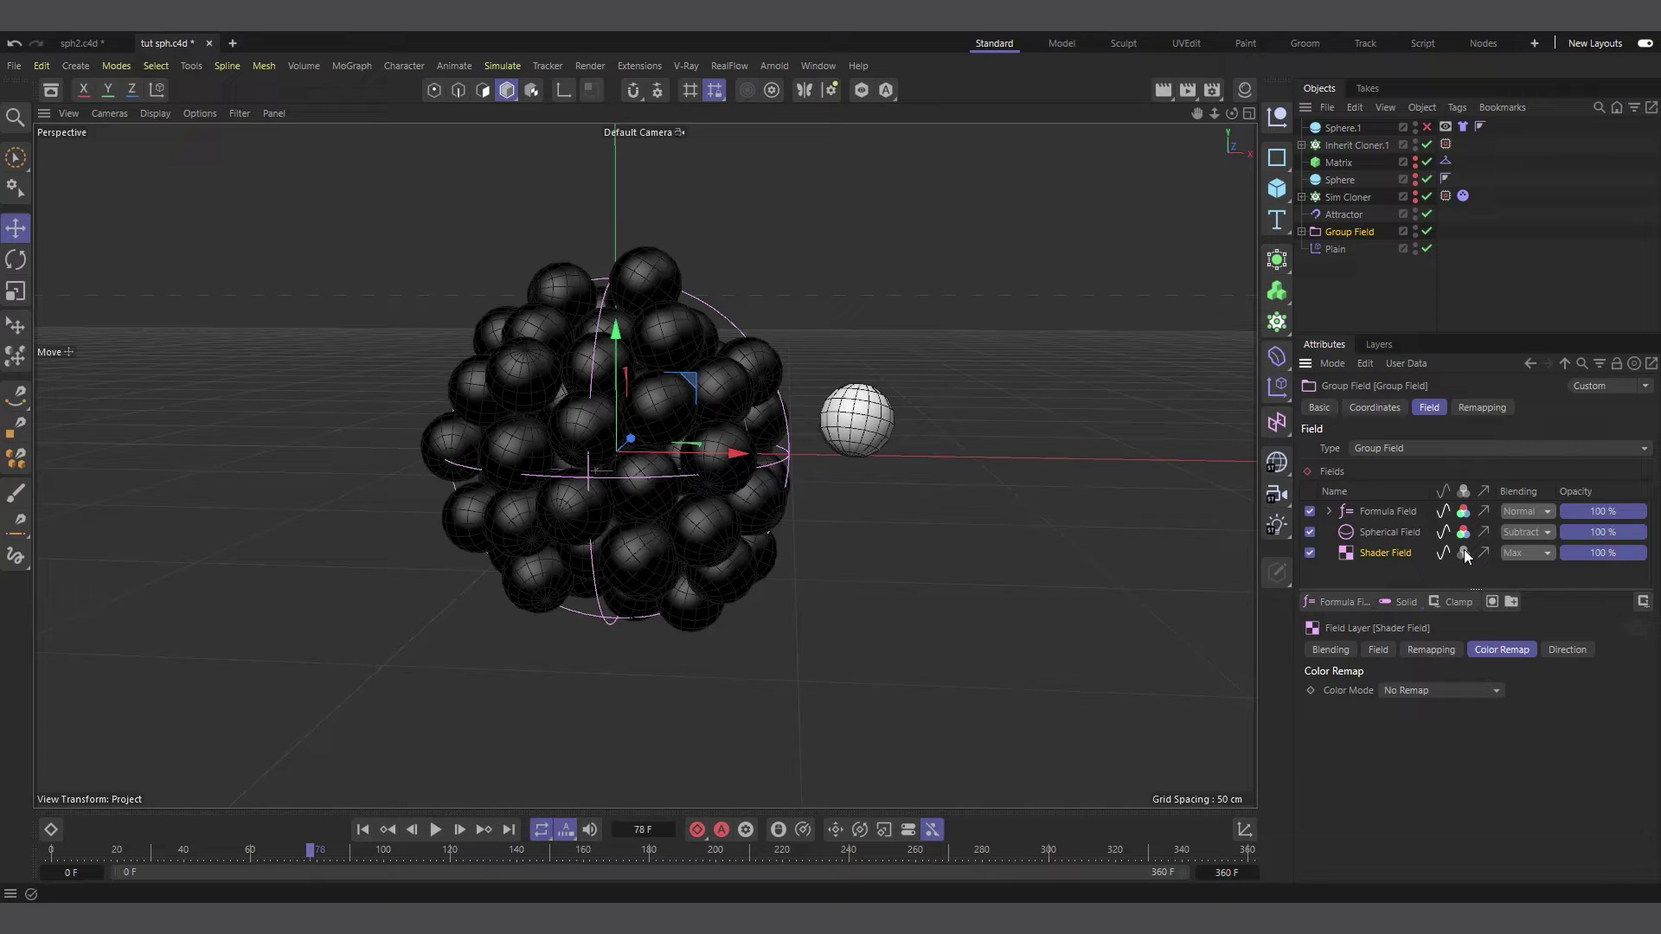
{"action": "left_click", "coordinate": [1388, 534]}
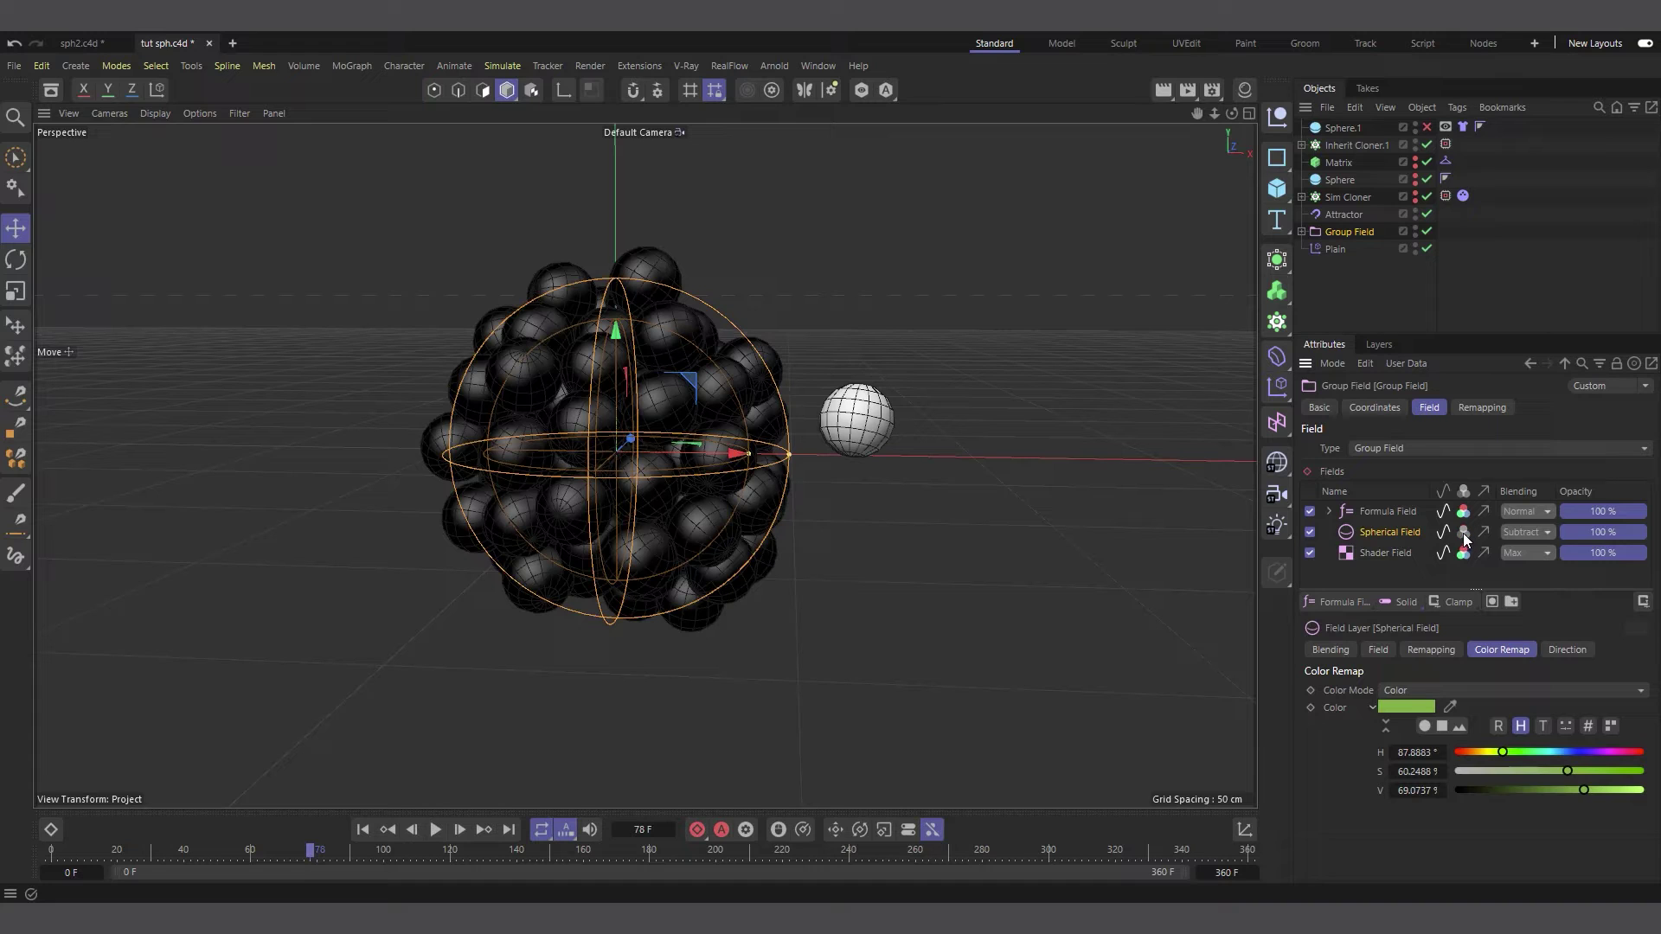
Briefly play the animation from the first frame to check the clone colors.
{"action": "left_click", "coordinate": [363, 829]}
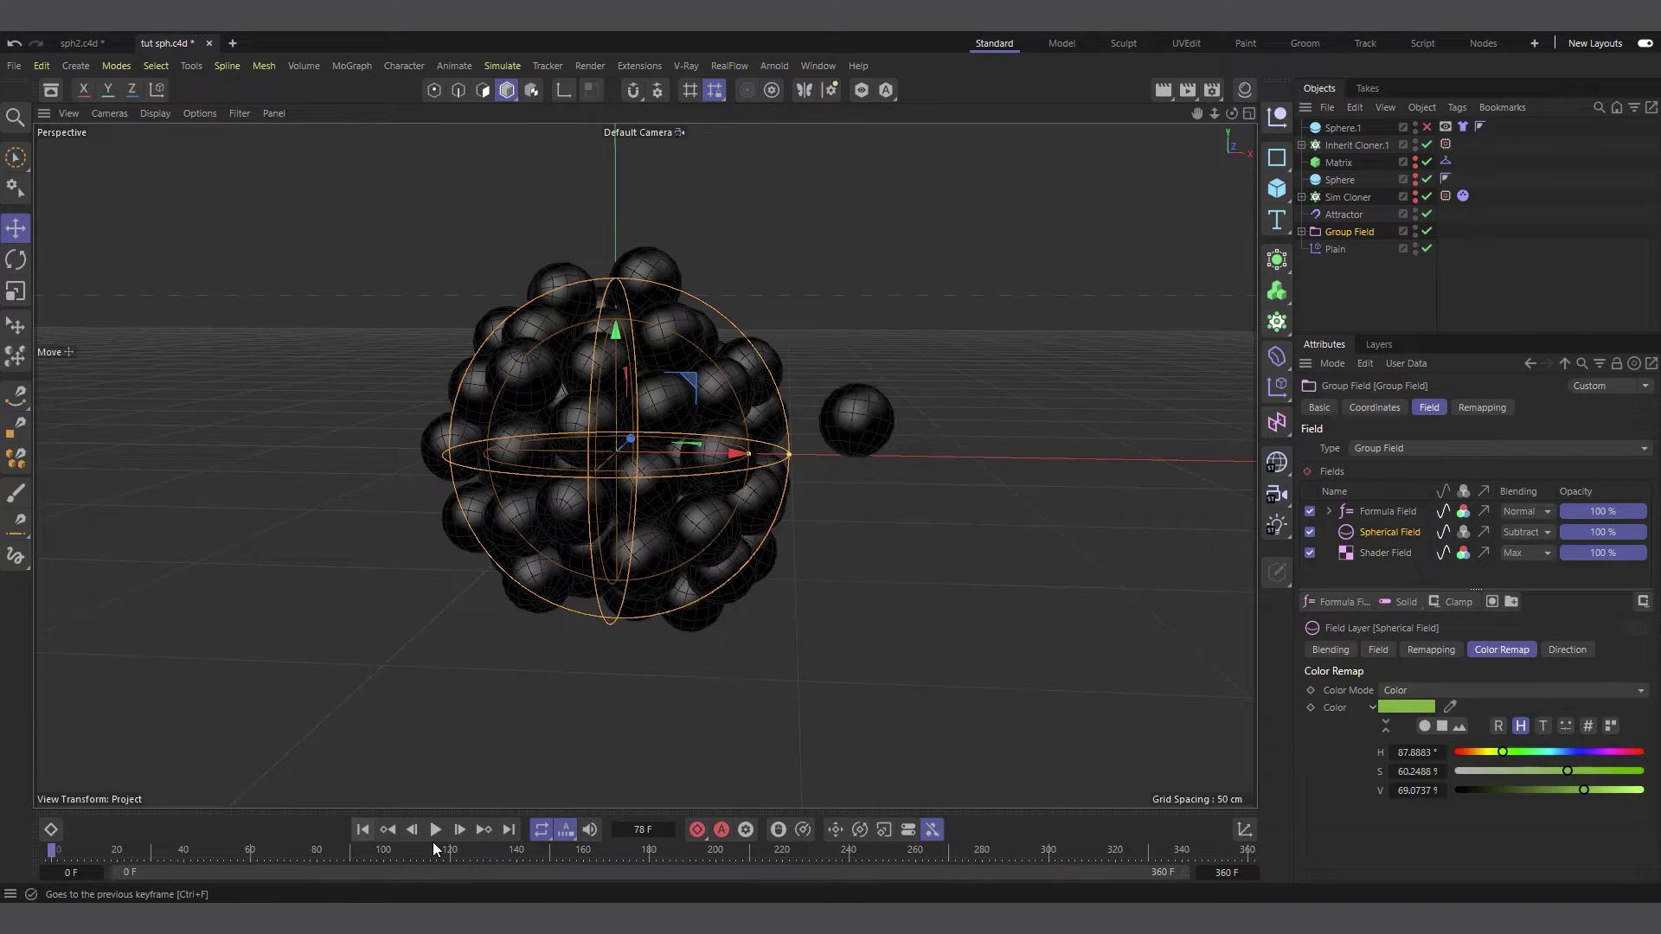
{"action": "left_click", "coordinate": [436, 830]}
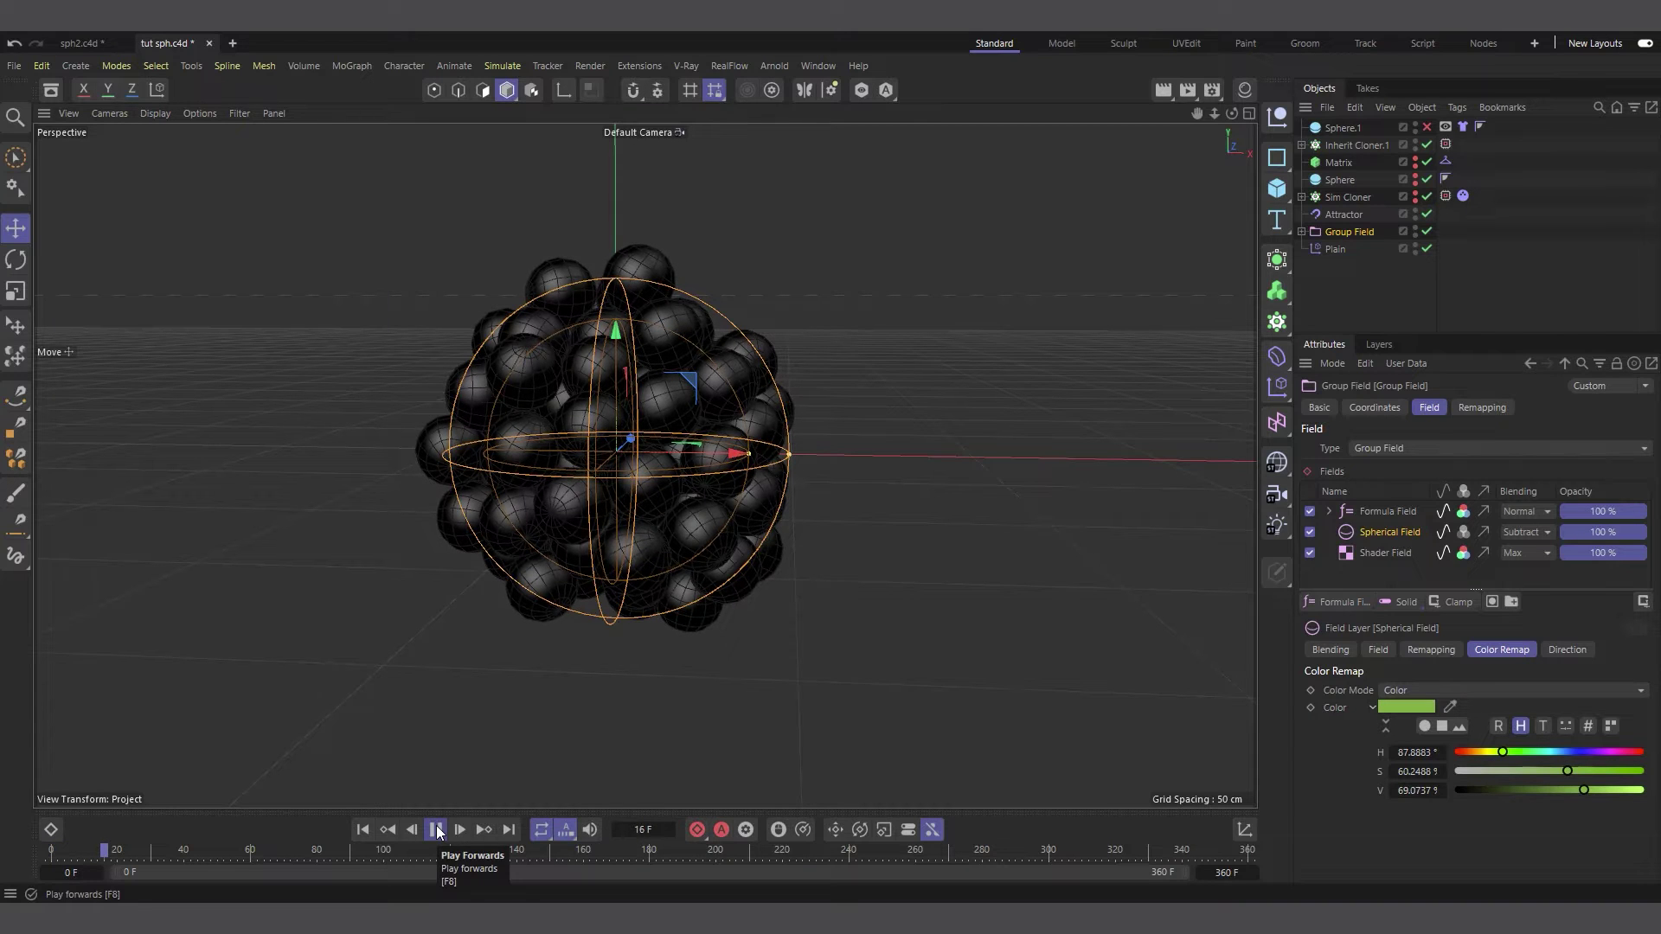
{"action": "left_click", "coordinate": [436, 829]}
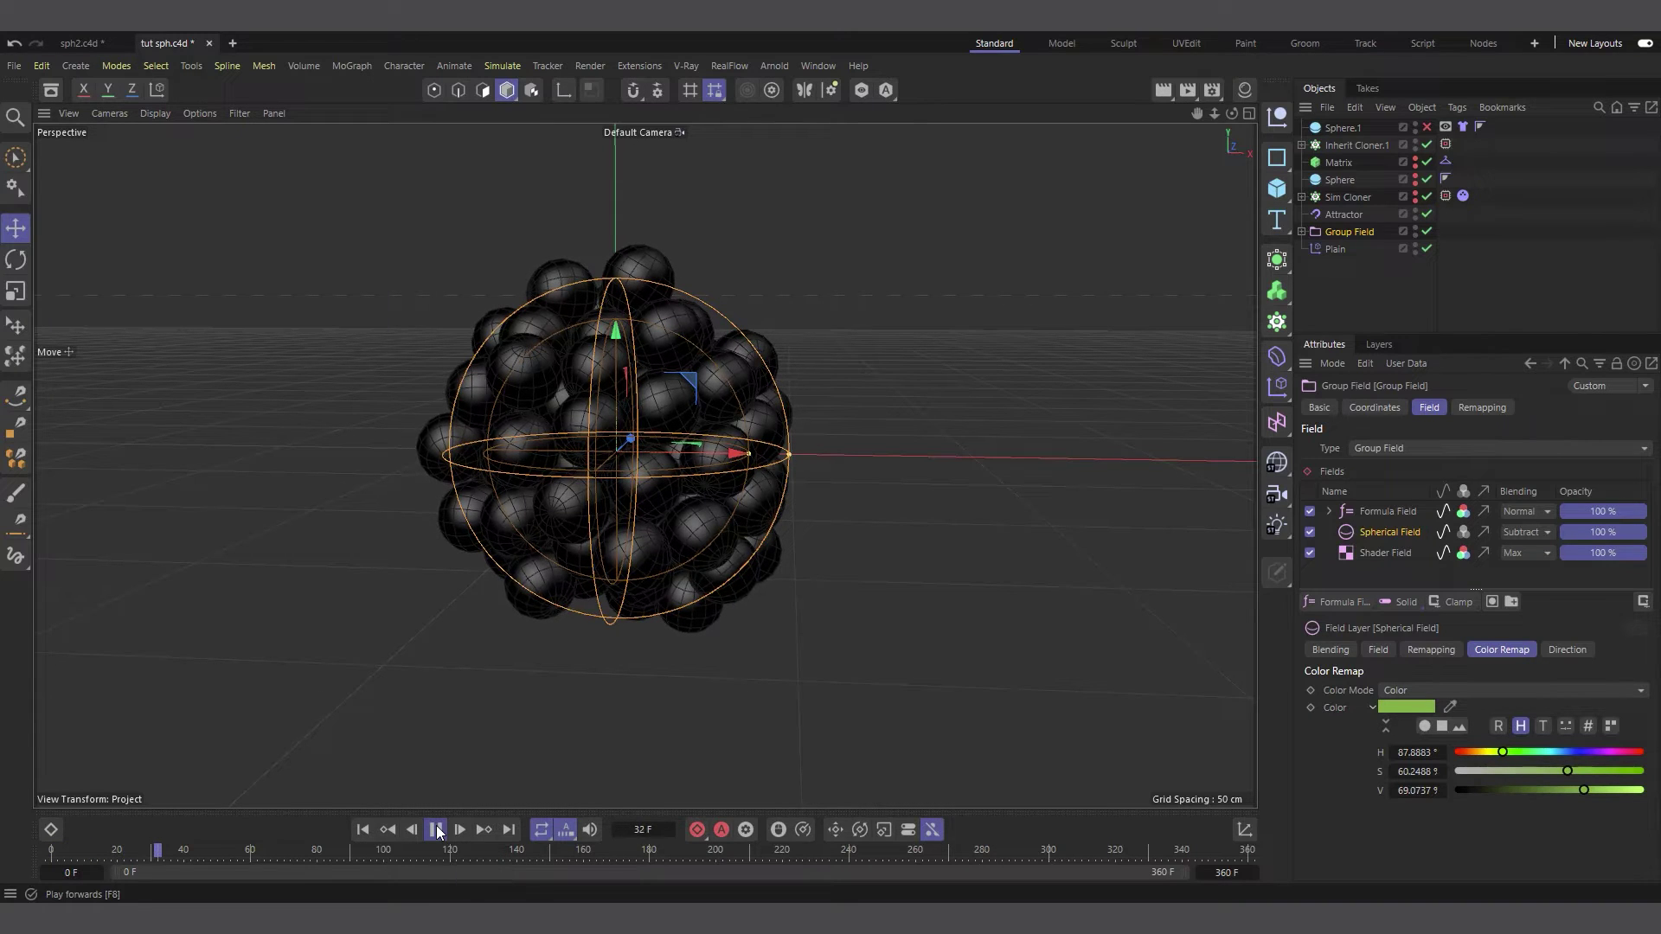
Set the Shader Field's color remap mode to Gradient.
{"action": "left_click", "coordinate": [1385, 554]}
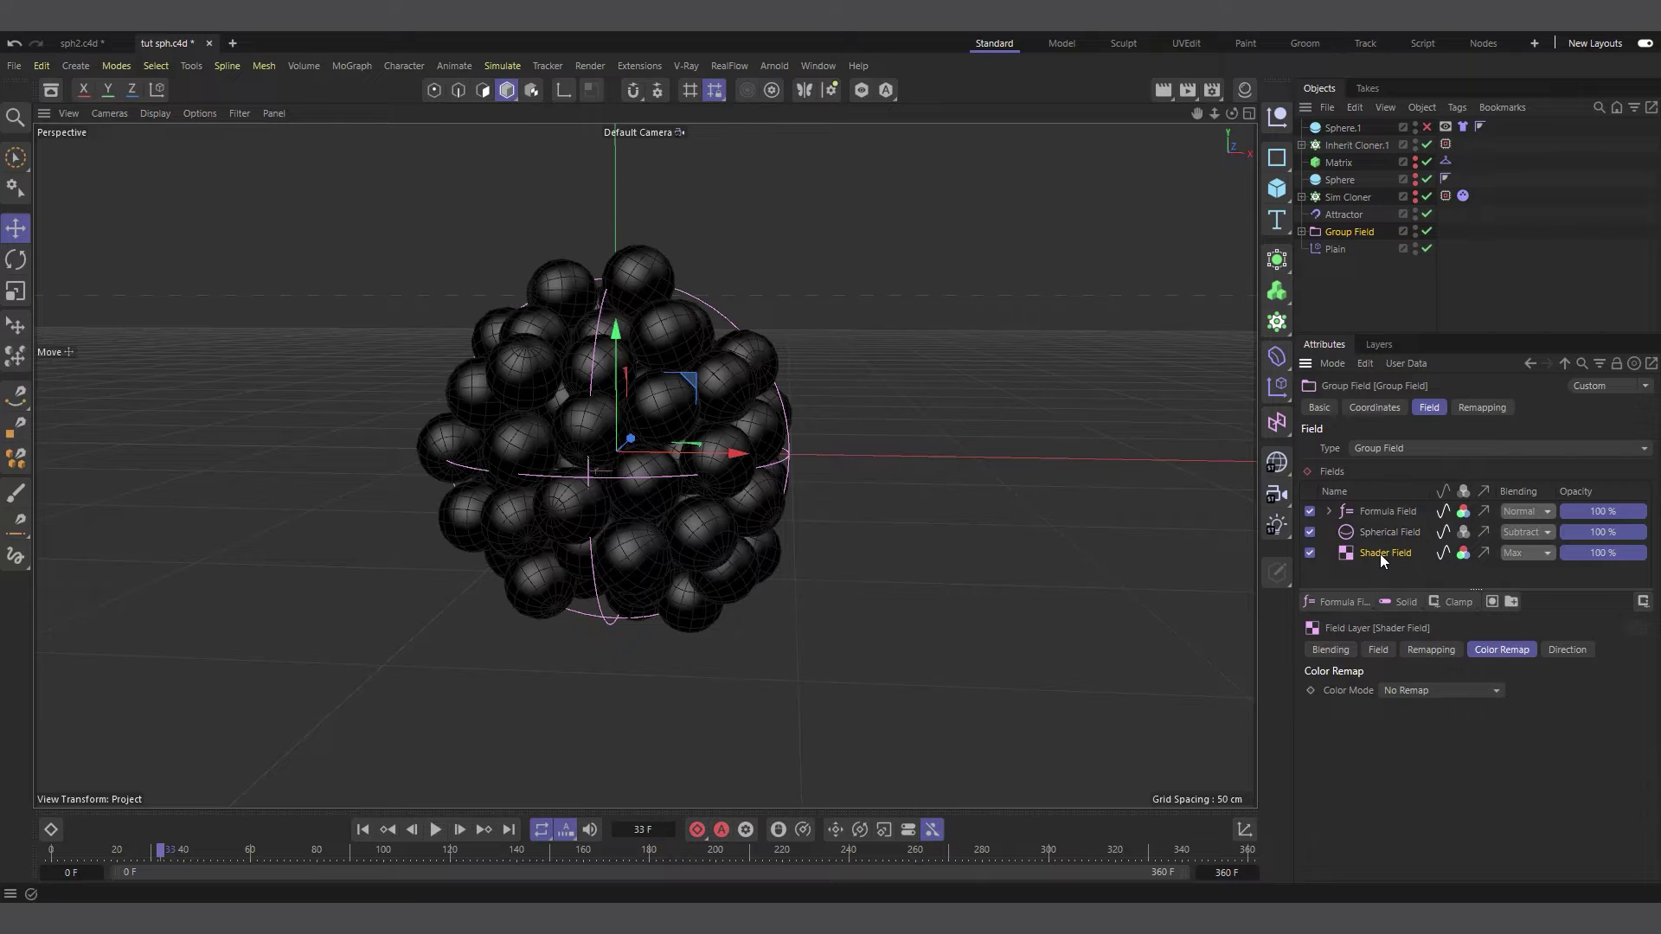
{"action": "left_click", "coordinate": [1395, 692]}
{"action": "left_click", "coordinate": [1435, 740]}
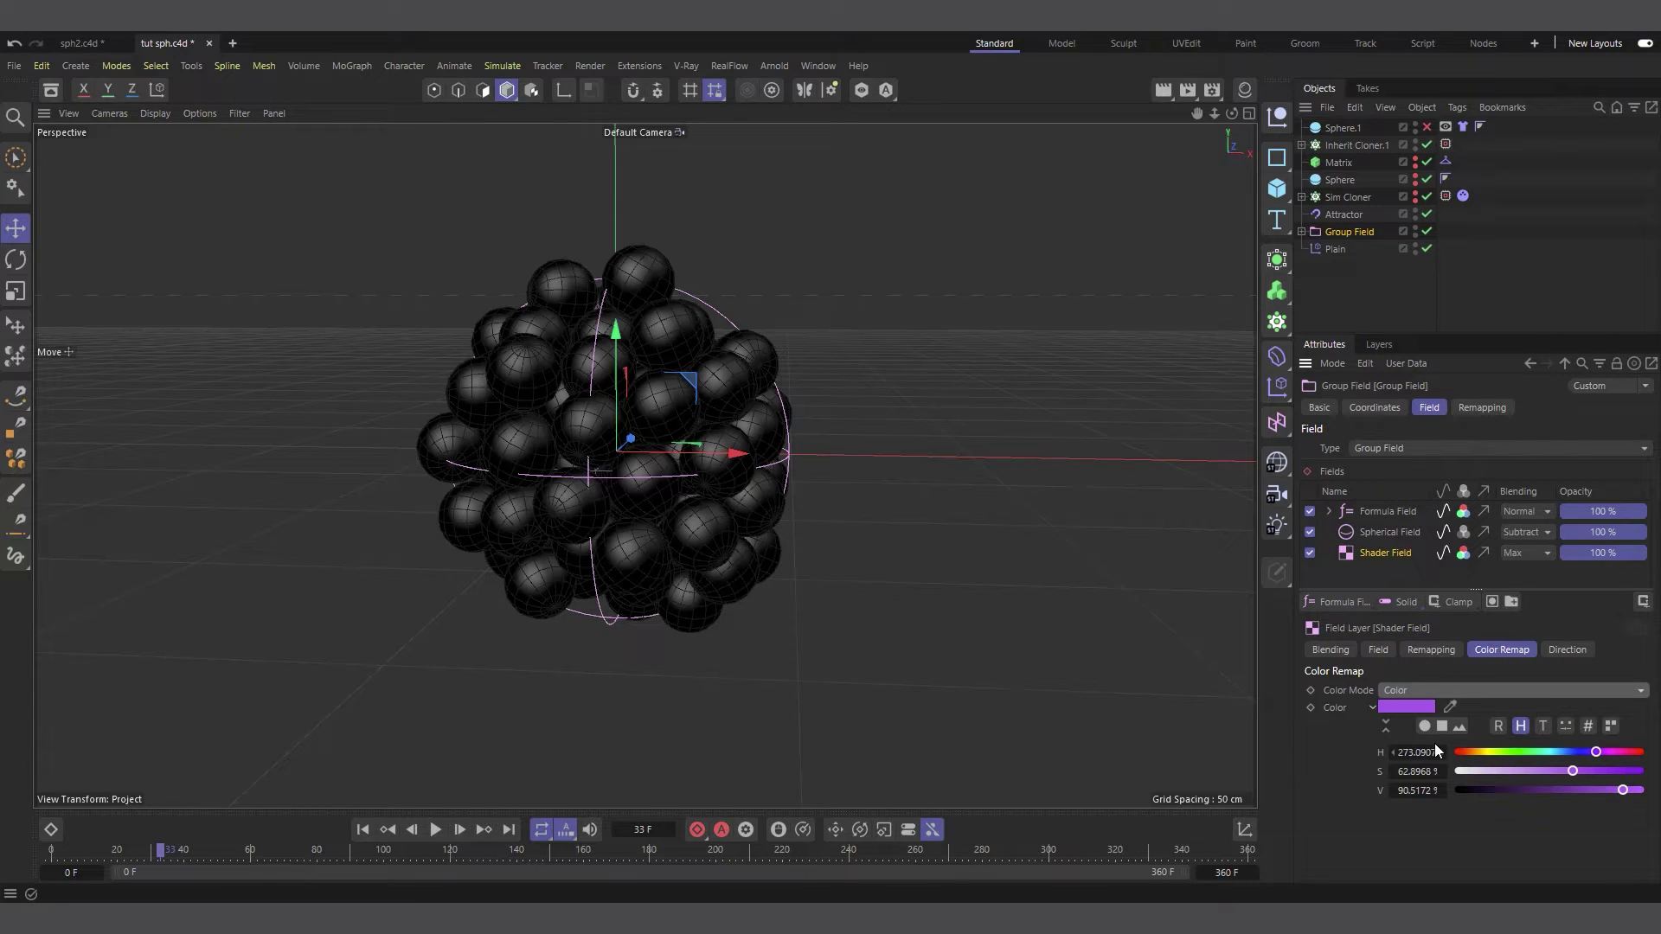
{"action": "left_click", "coordinate": [1421, 687]}
{"action": "left_click", "coordinate": [1430, 761]}
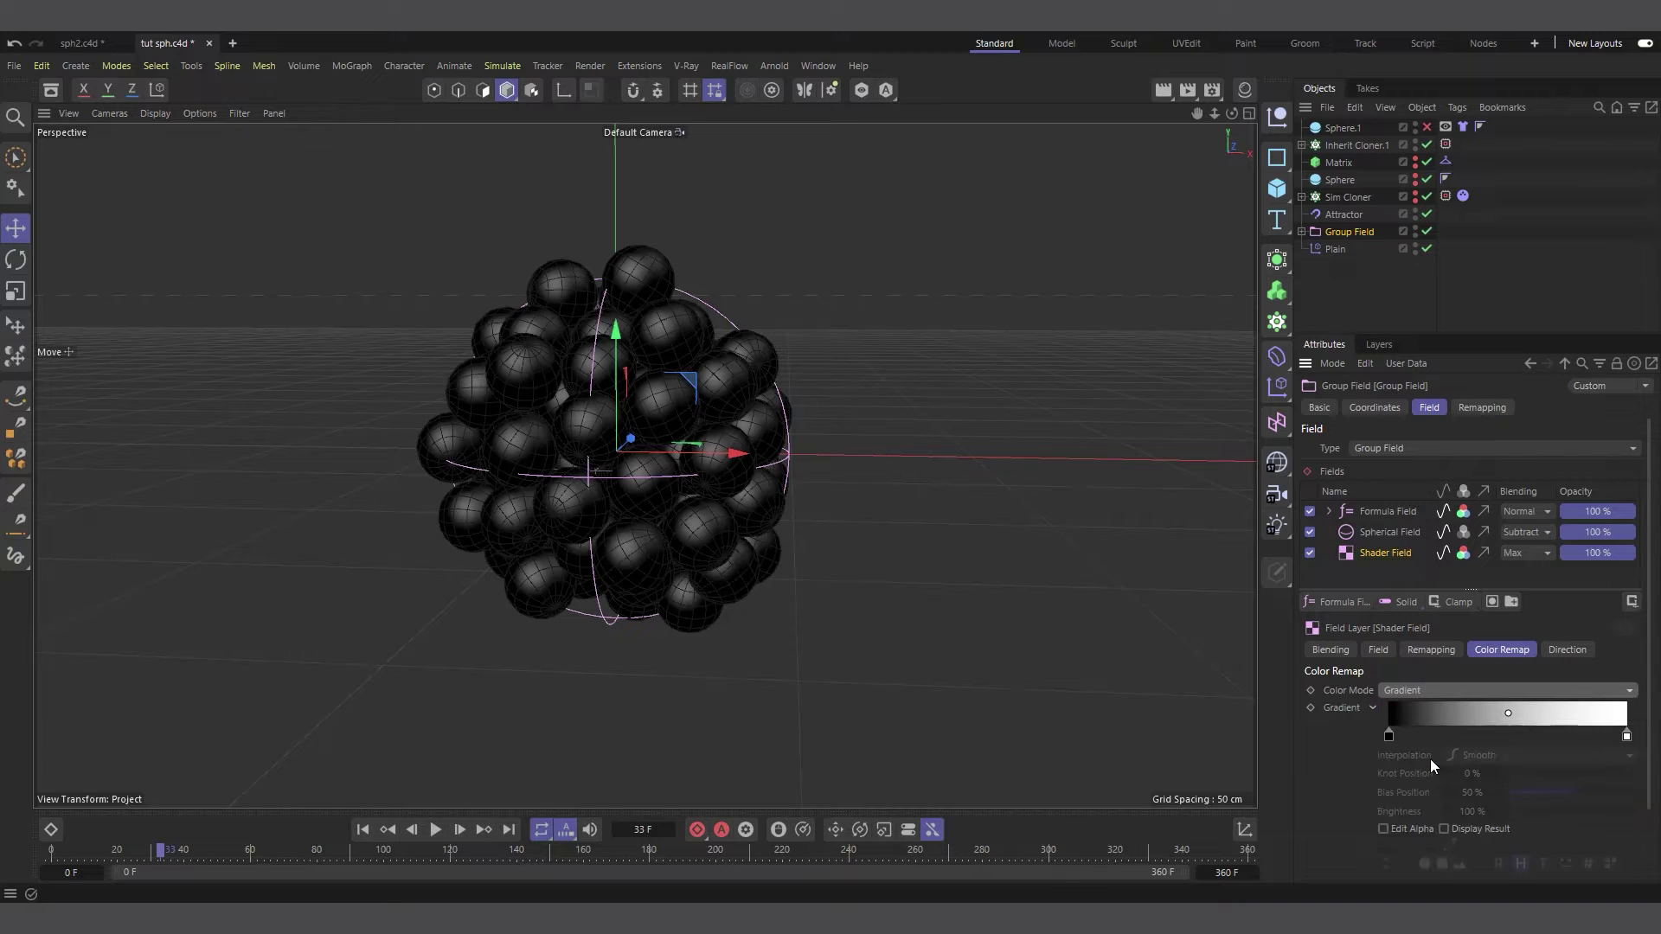
{"action": "left_click", "coordinate": [1370, 514]}
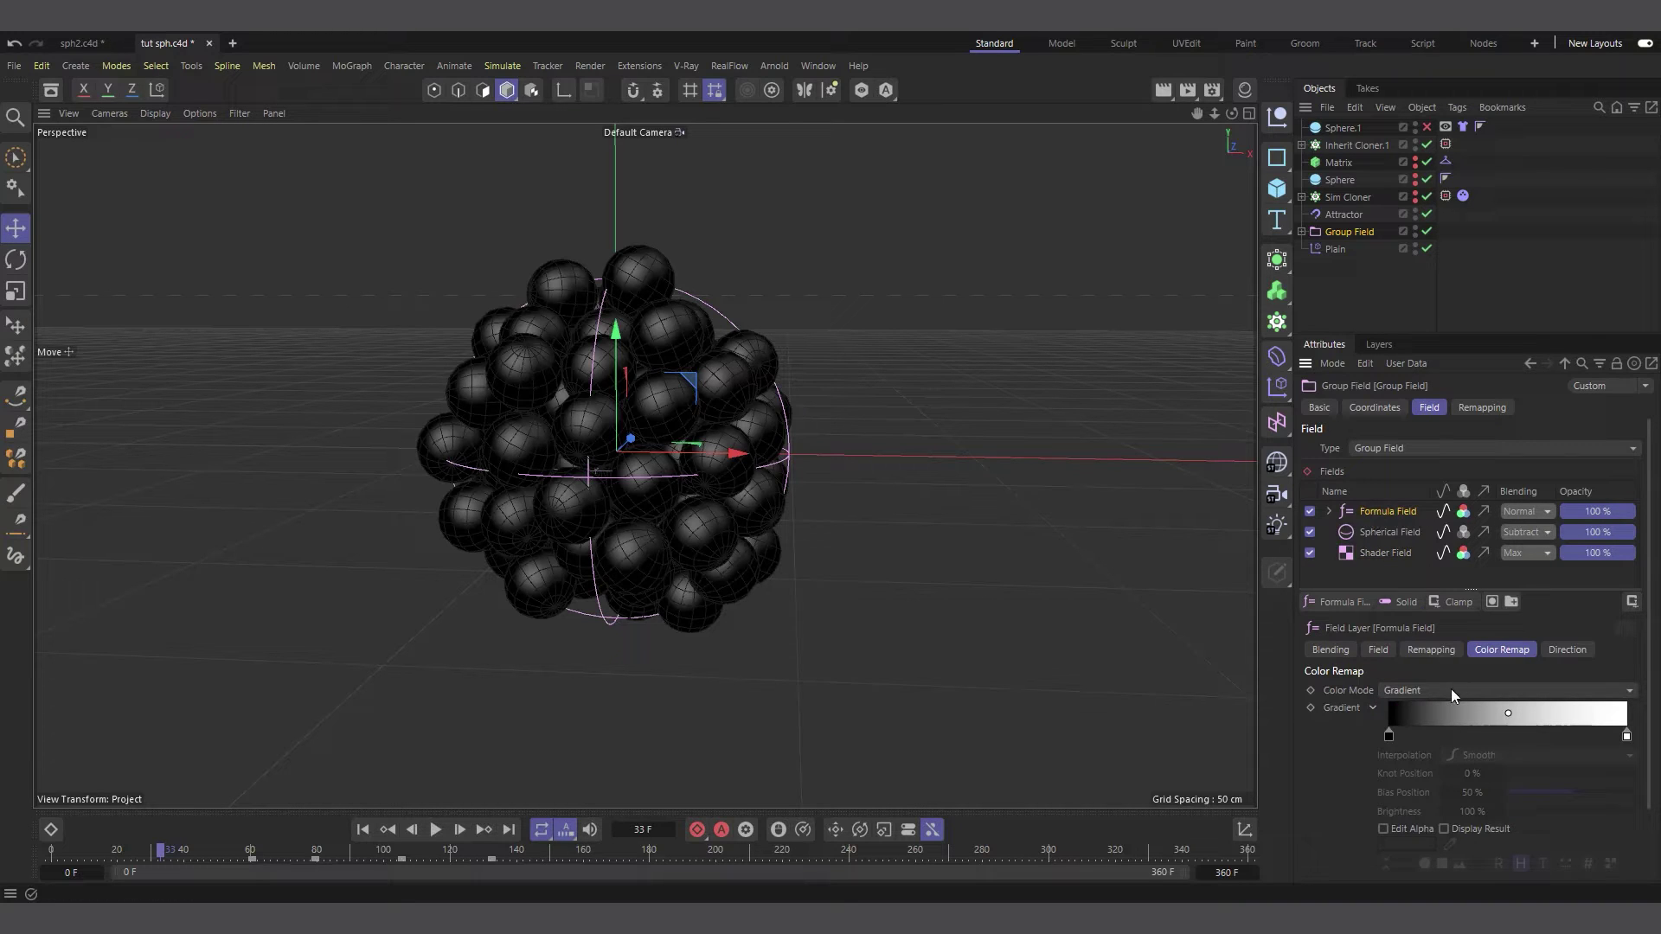
Replay the simulation from the first frame to review the gradient coloring, and return to the start.
{"action": "left_click", "coordinate": [362, 830]}
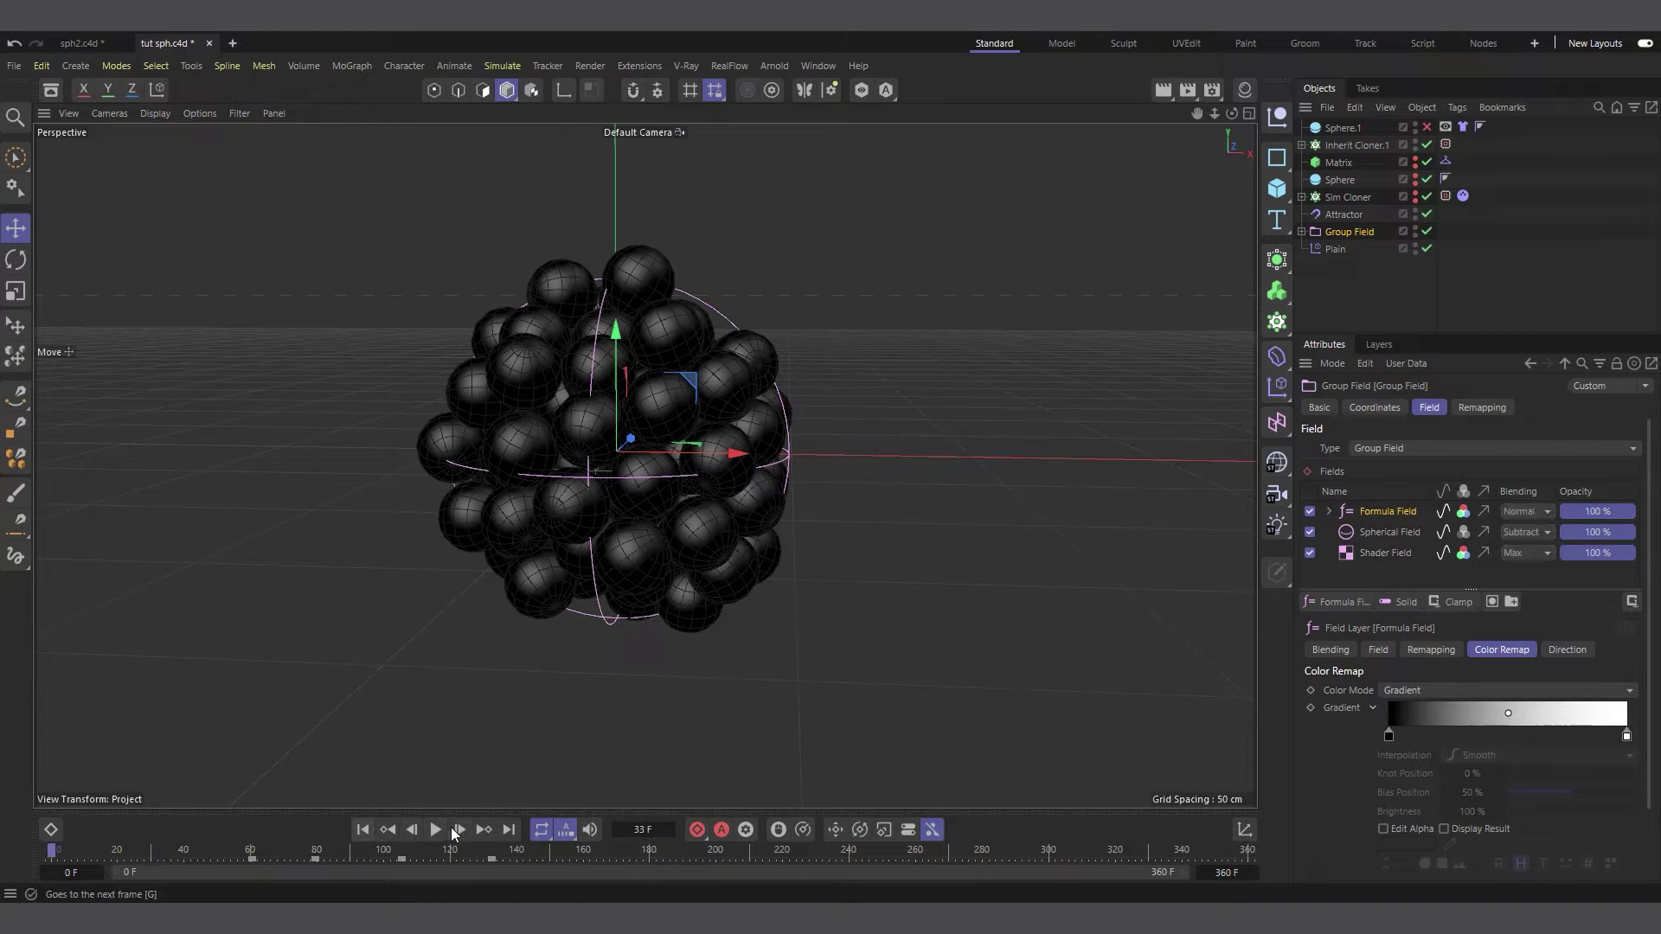
{"action": "left_click", "coordinate": [436, 830]}
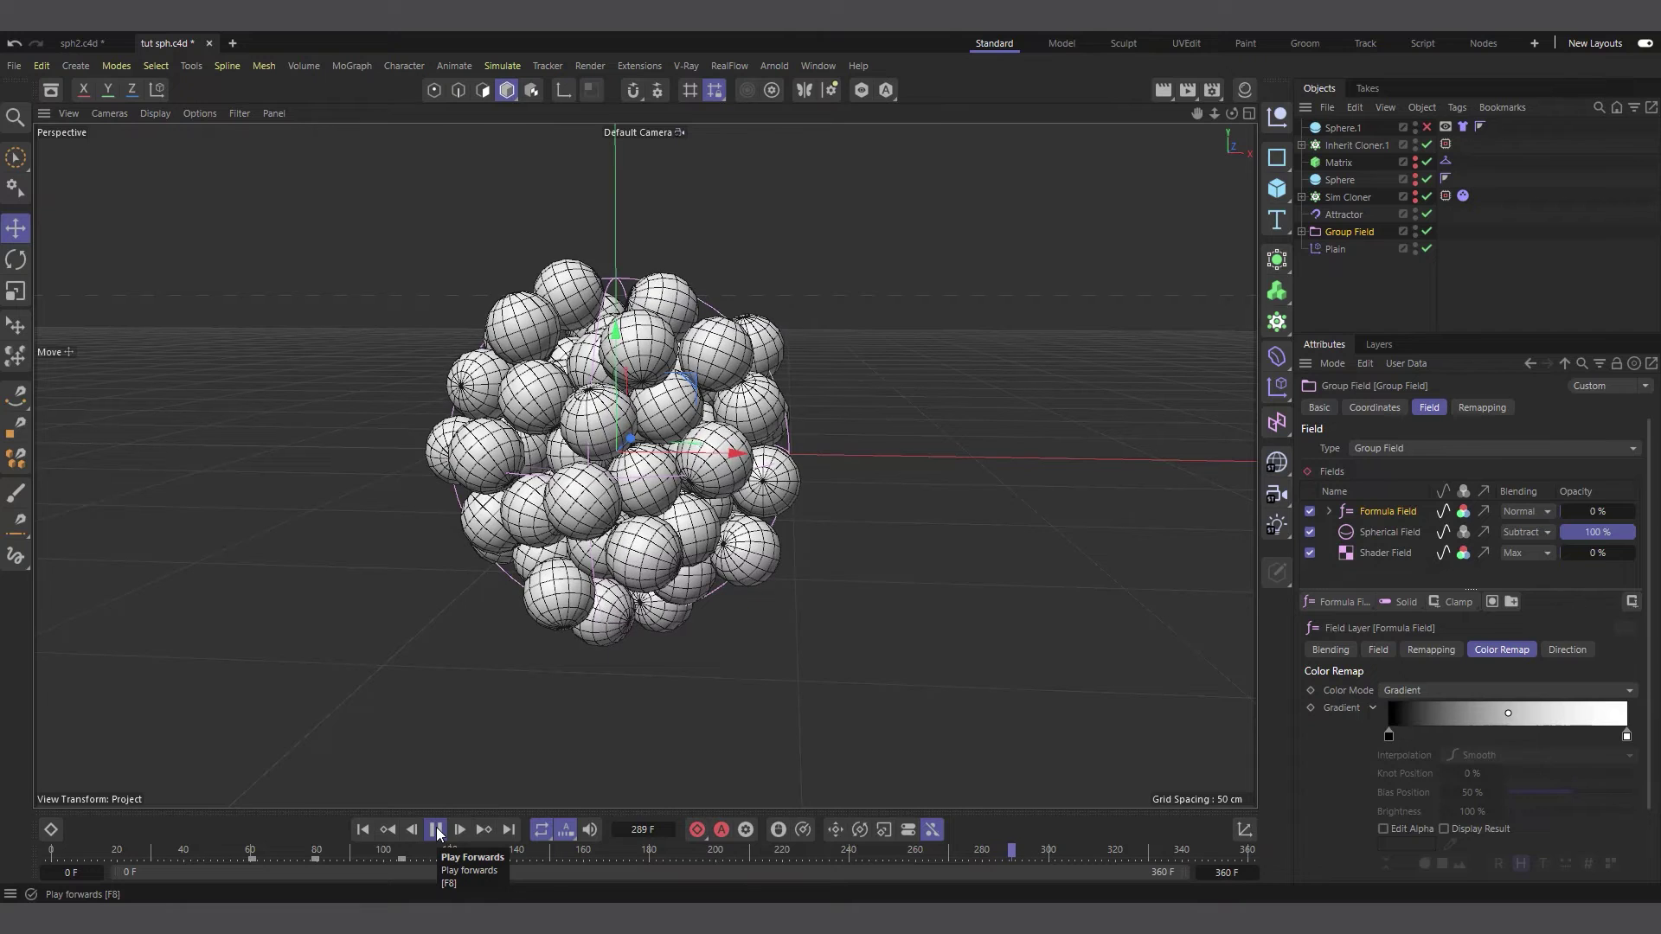
{"action": "left_click", "coordinate": [436, 830]}
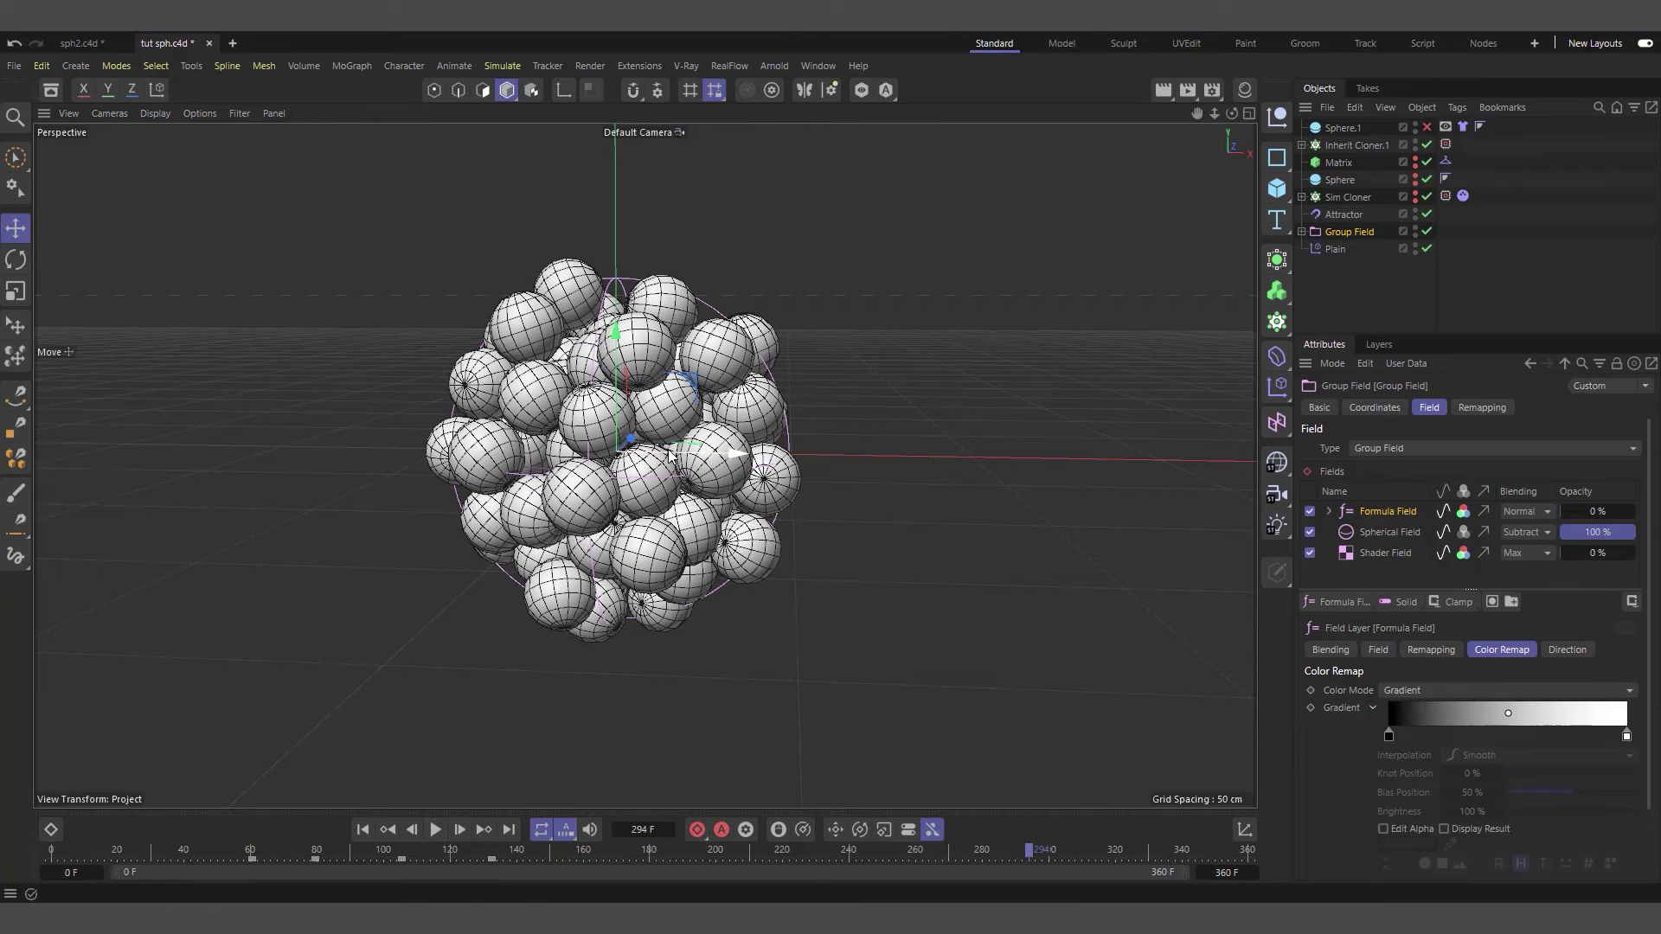
{"action": "left_click", "coordinate": [363, 830]}
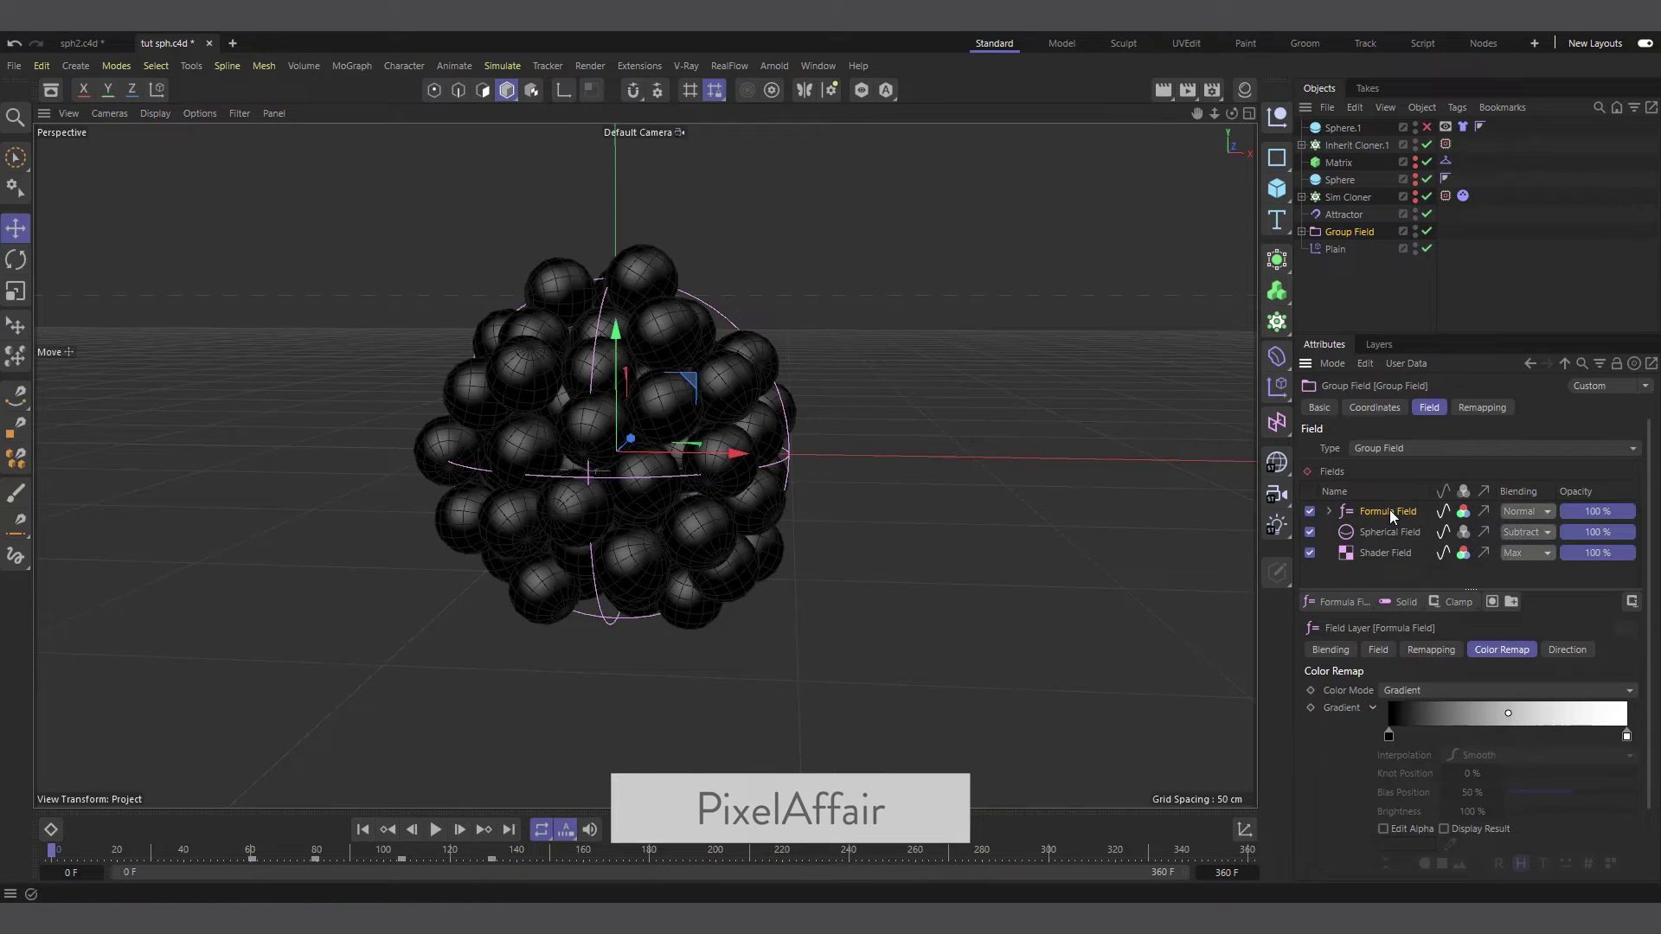
Invert the Formula Field's color remap gradient and select the Shader Field layer.
{"action": "right_click", "coordinate": [1447, 718]}
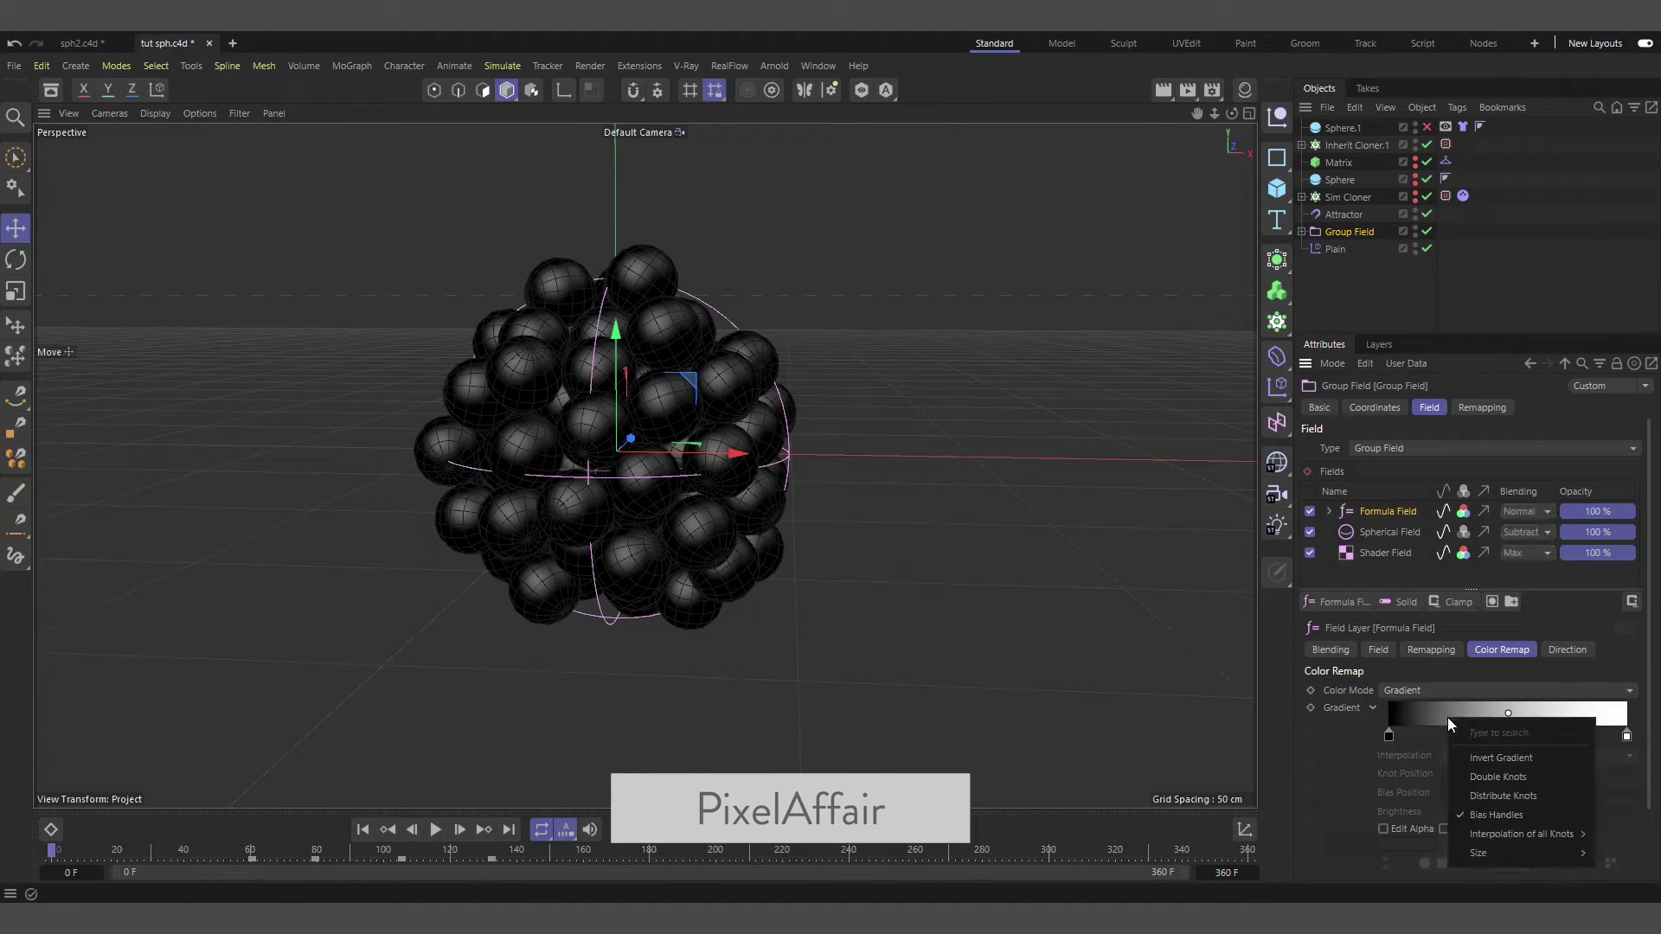
{"action": "left_click", "coordinate": [1474, 760]}
{"action": "left_click", "coordinate": [1385, 553]}
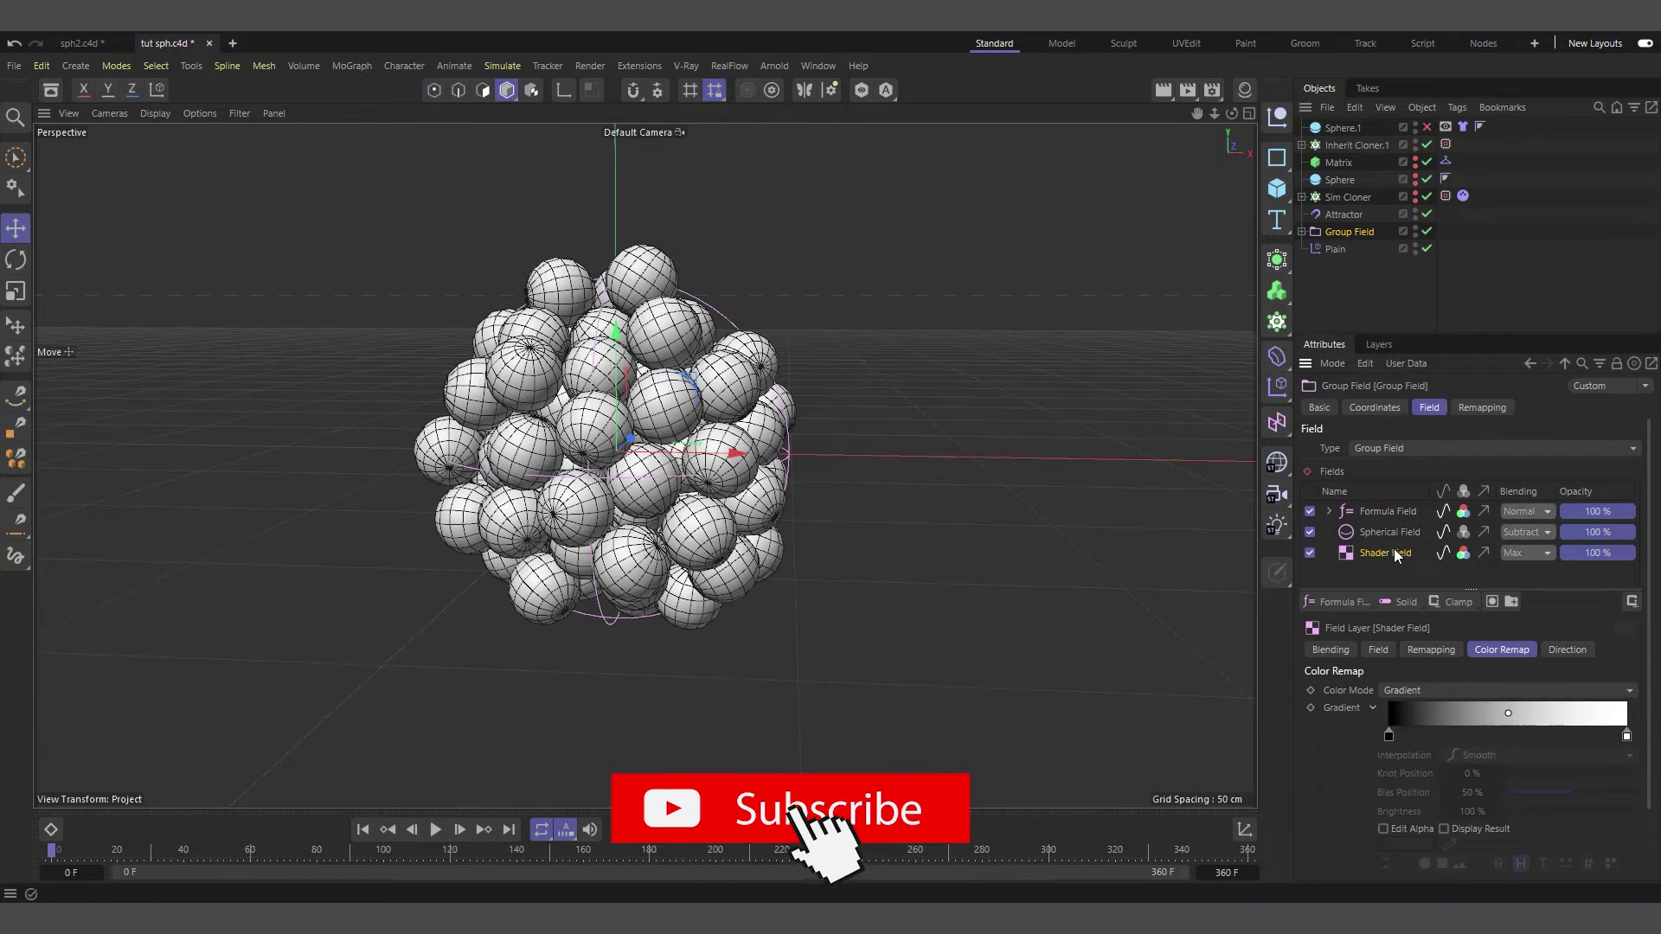
Invert the Shader Field's color remap gradient, play the simulation to check the clone colors, and return to the first frame.
{"action": "right_click", "coordinate": [1445, 713]}
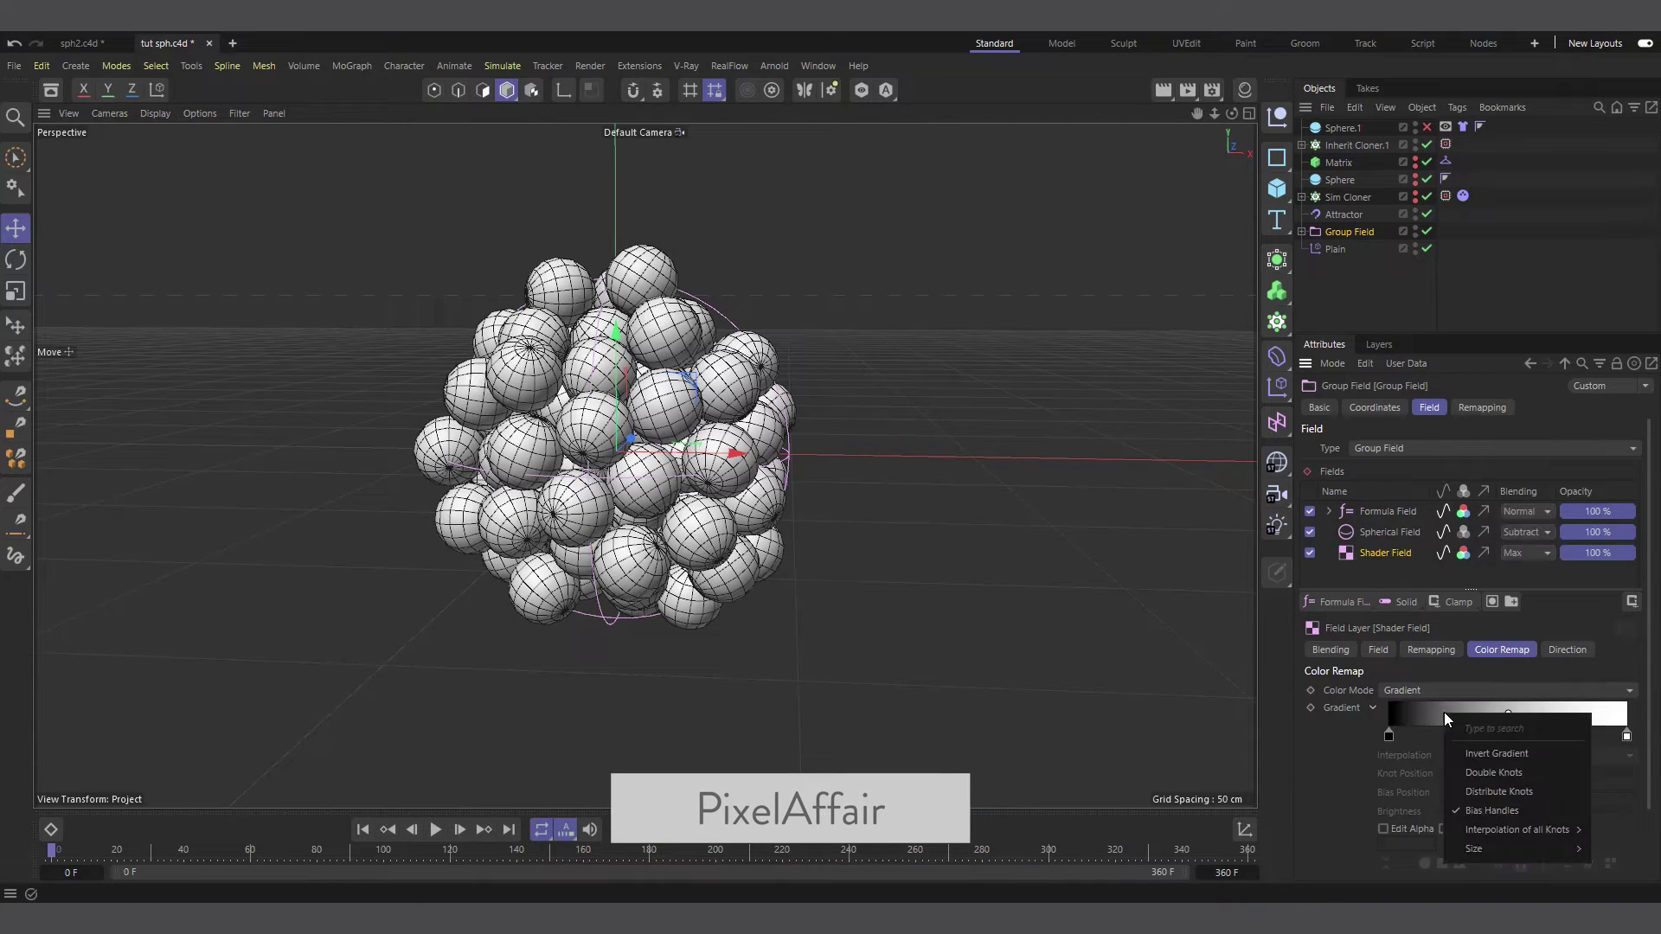
{"action": "left_click", "coordinate": [1481, 754]}
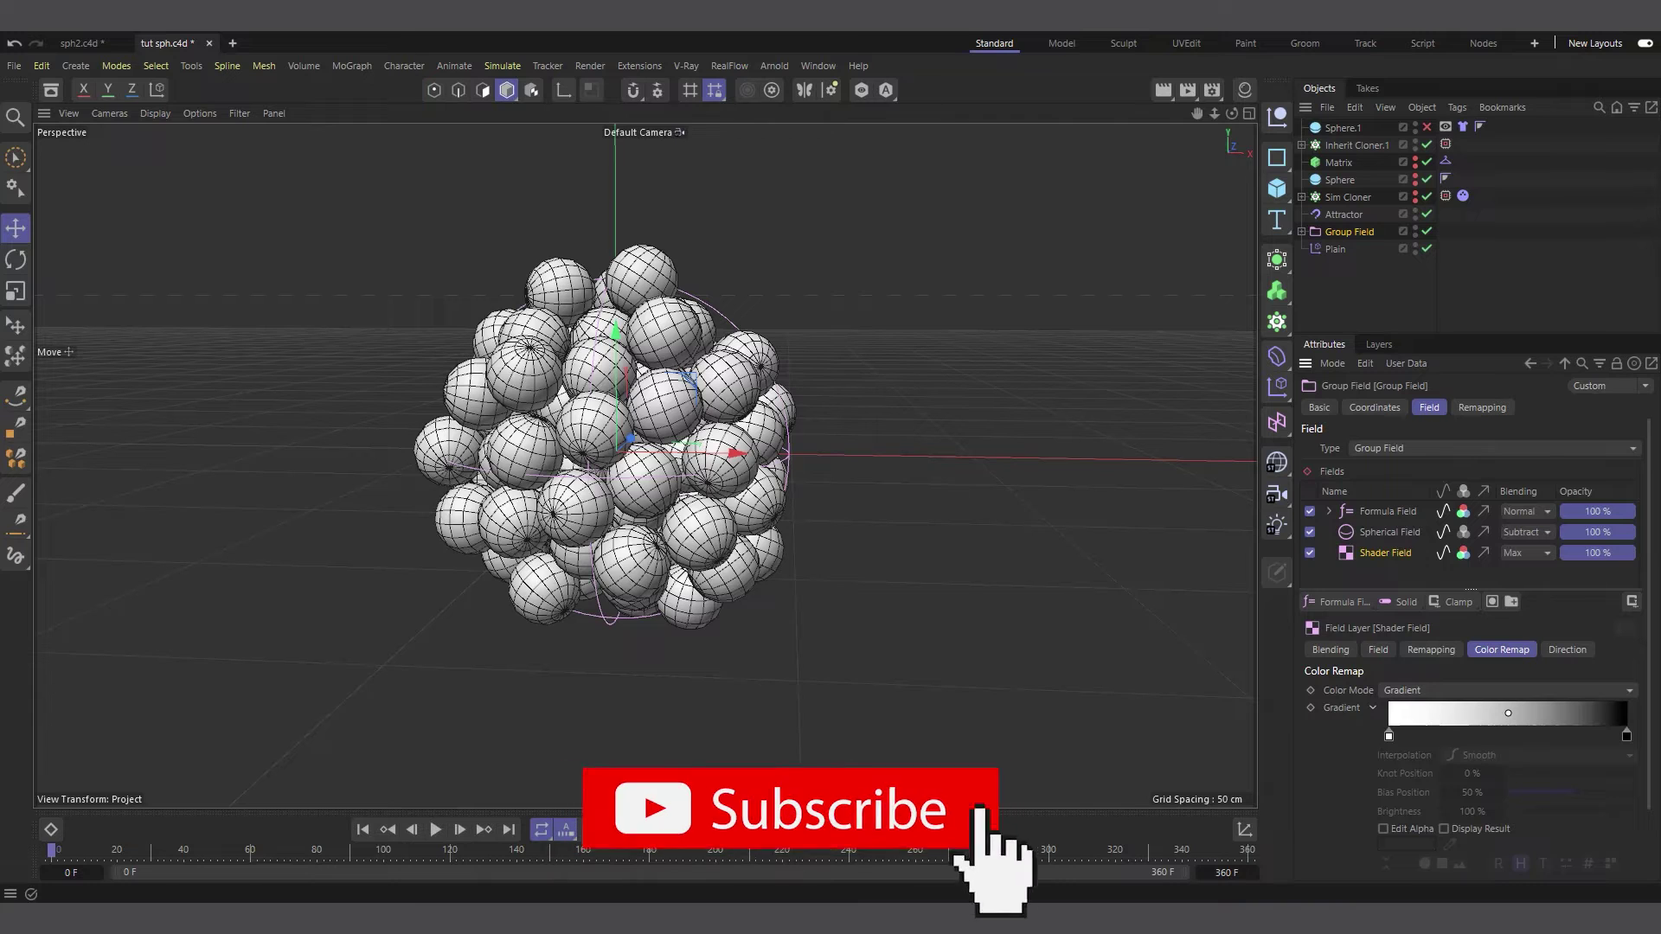
{"action": "left_click", "coordinate": [436, 831]}
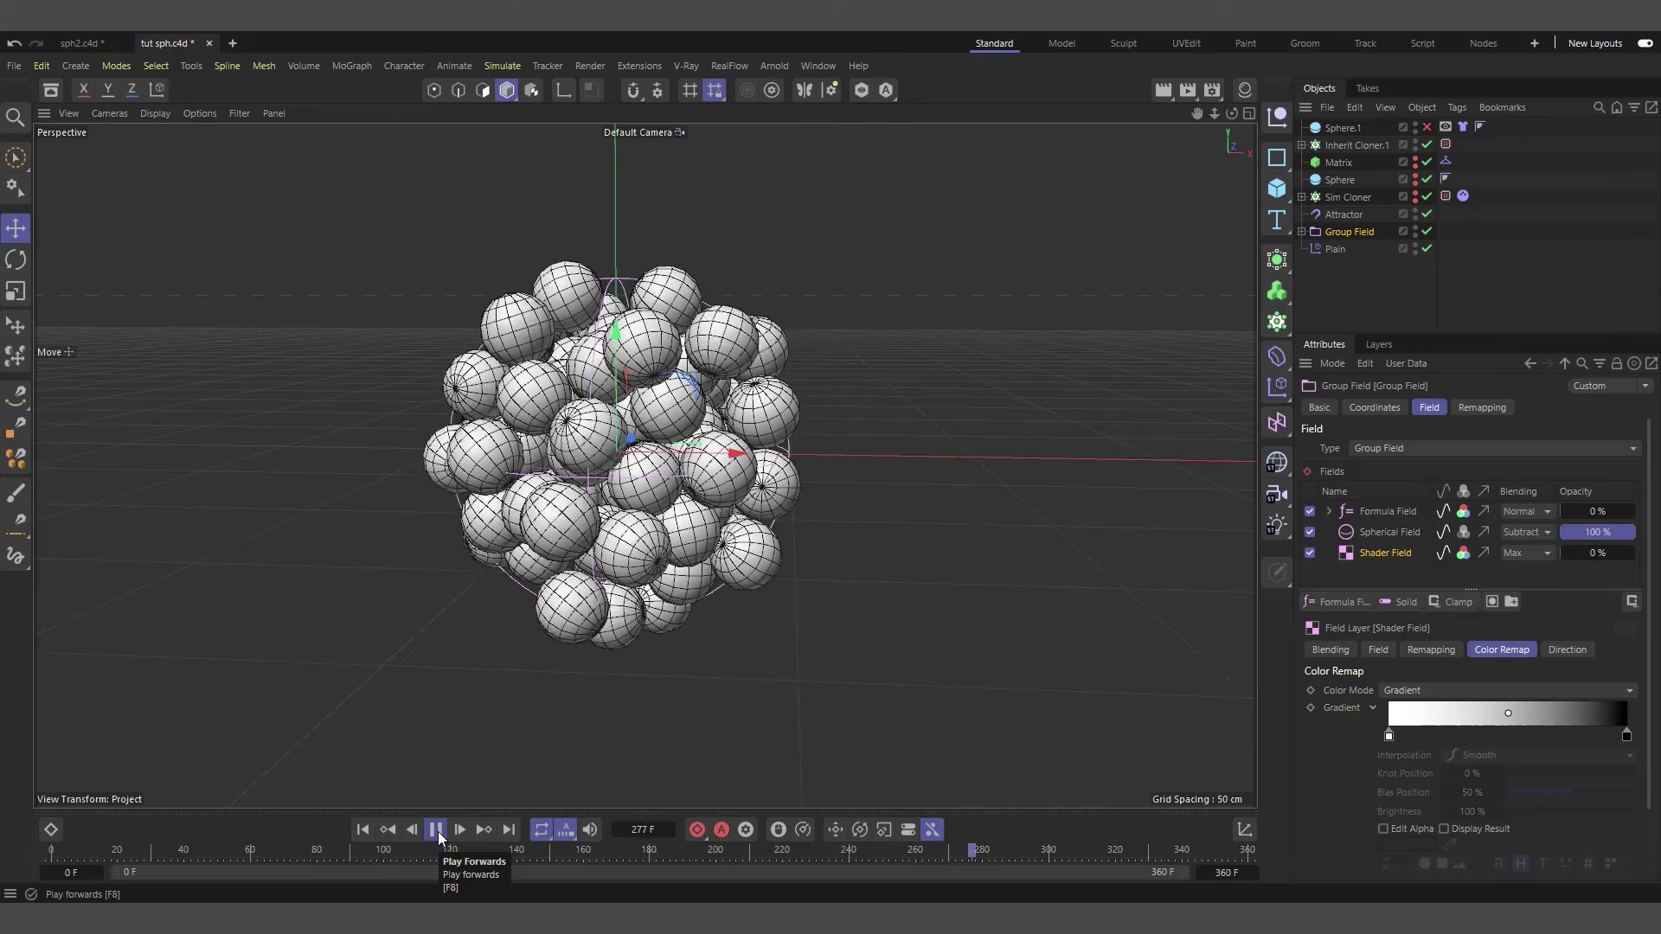
{"action": "left_click", "coordinate": [436, 830]}
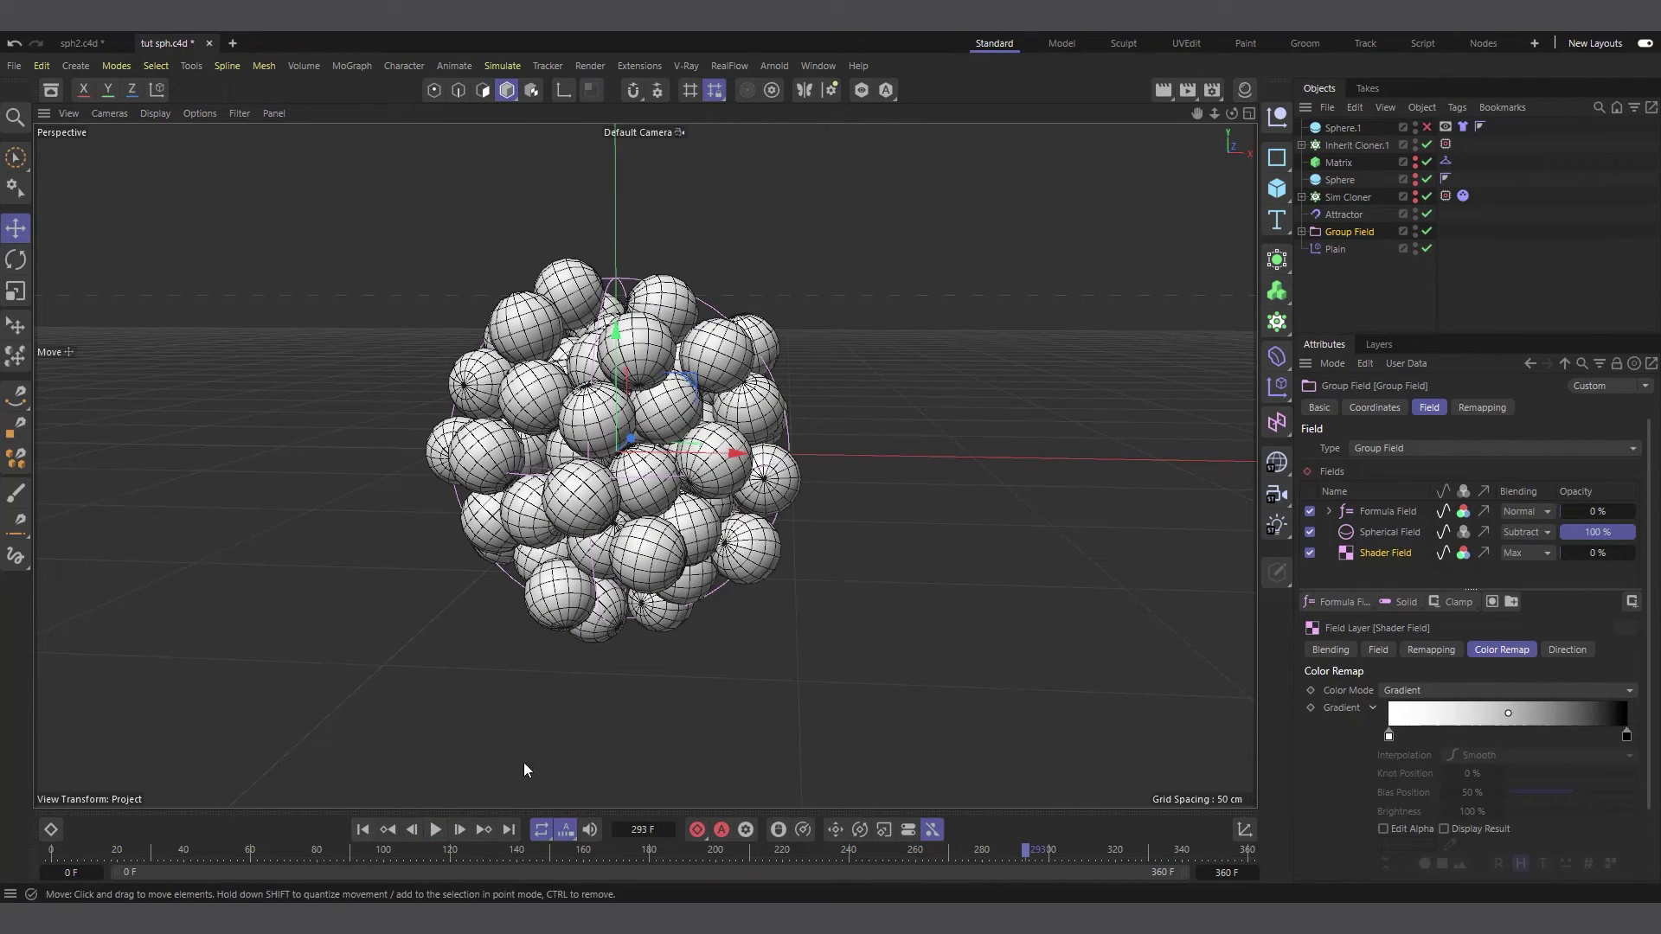
{"action": "left_click", "coordinate": [363, 829]}
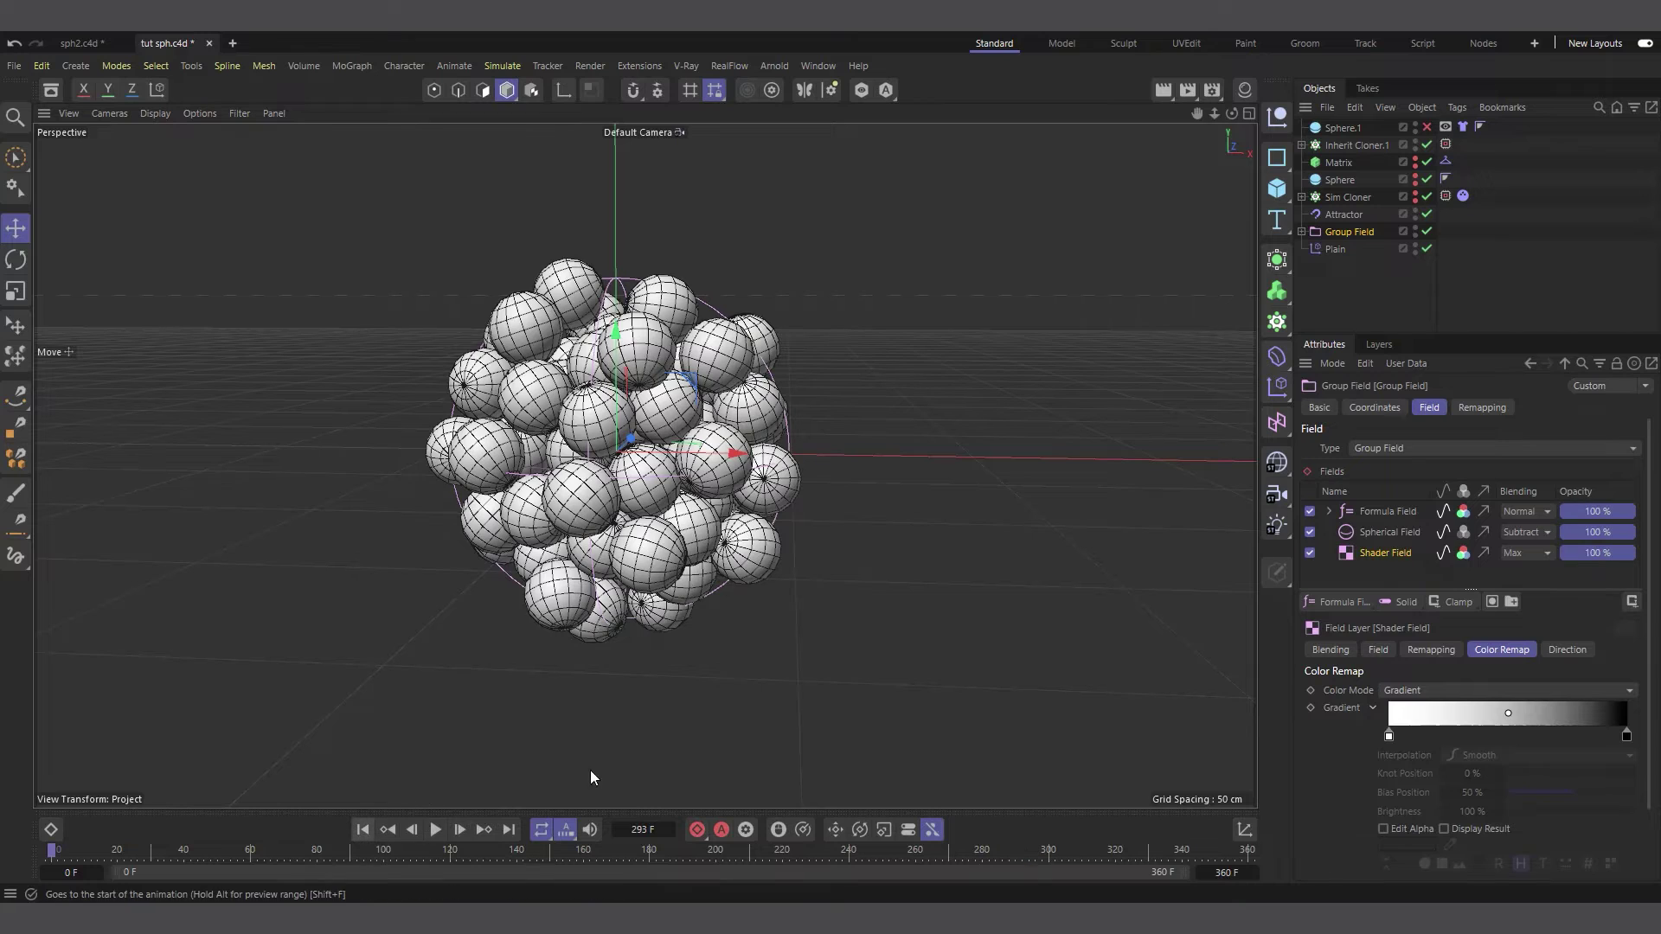
Bake the MoGraph caches of Inherit Cloner.1 and Sim Cloner together, applying the bake to all selected tags.
{"action": "left_click", "coordinate": [1446, 145]}
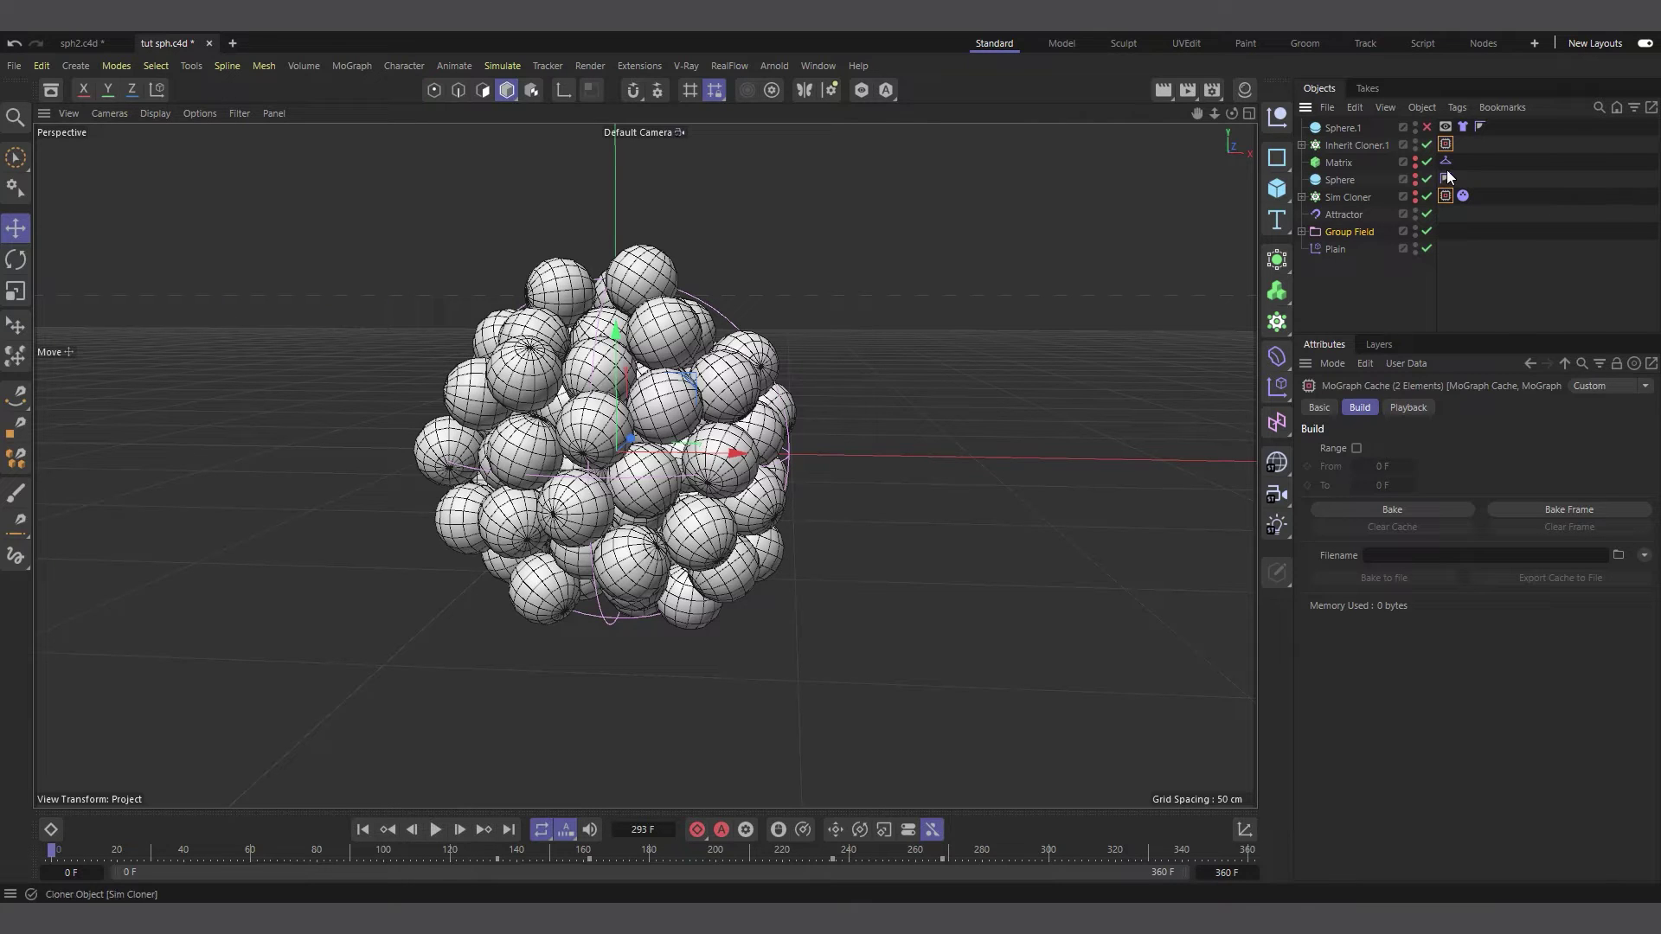
{"action": "left_click", "coordinate": [1445, 144]}
{"action": "left_click", "coordinate": [1445, 196], "text": "ctrl"}
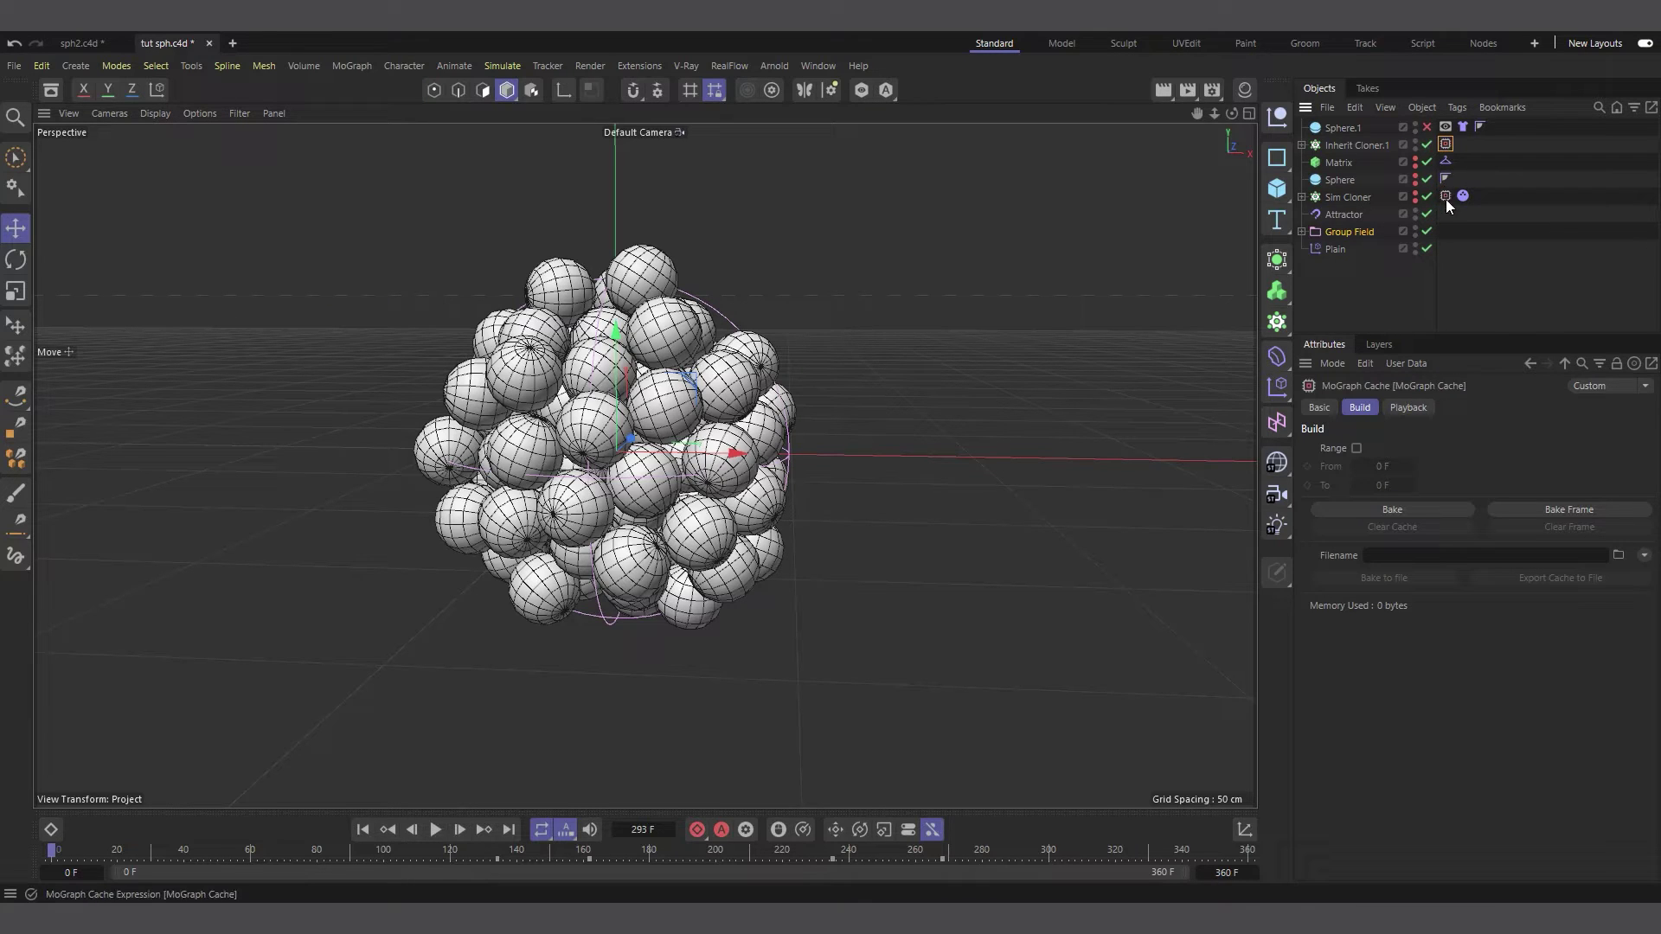
{"action": "left_click", "coordinate": [1395, 514]}
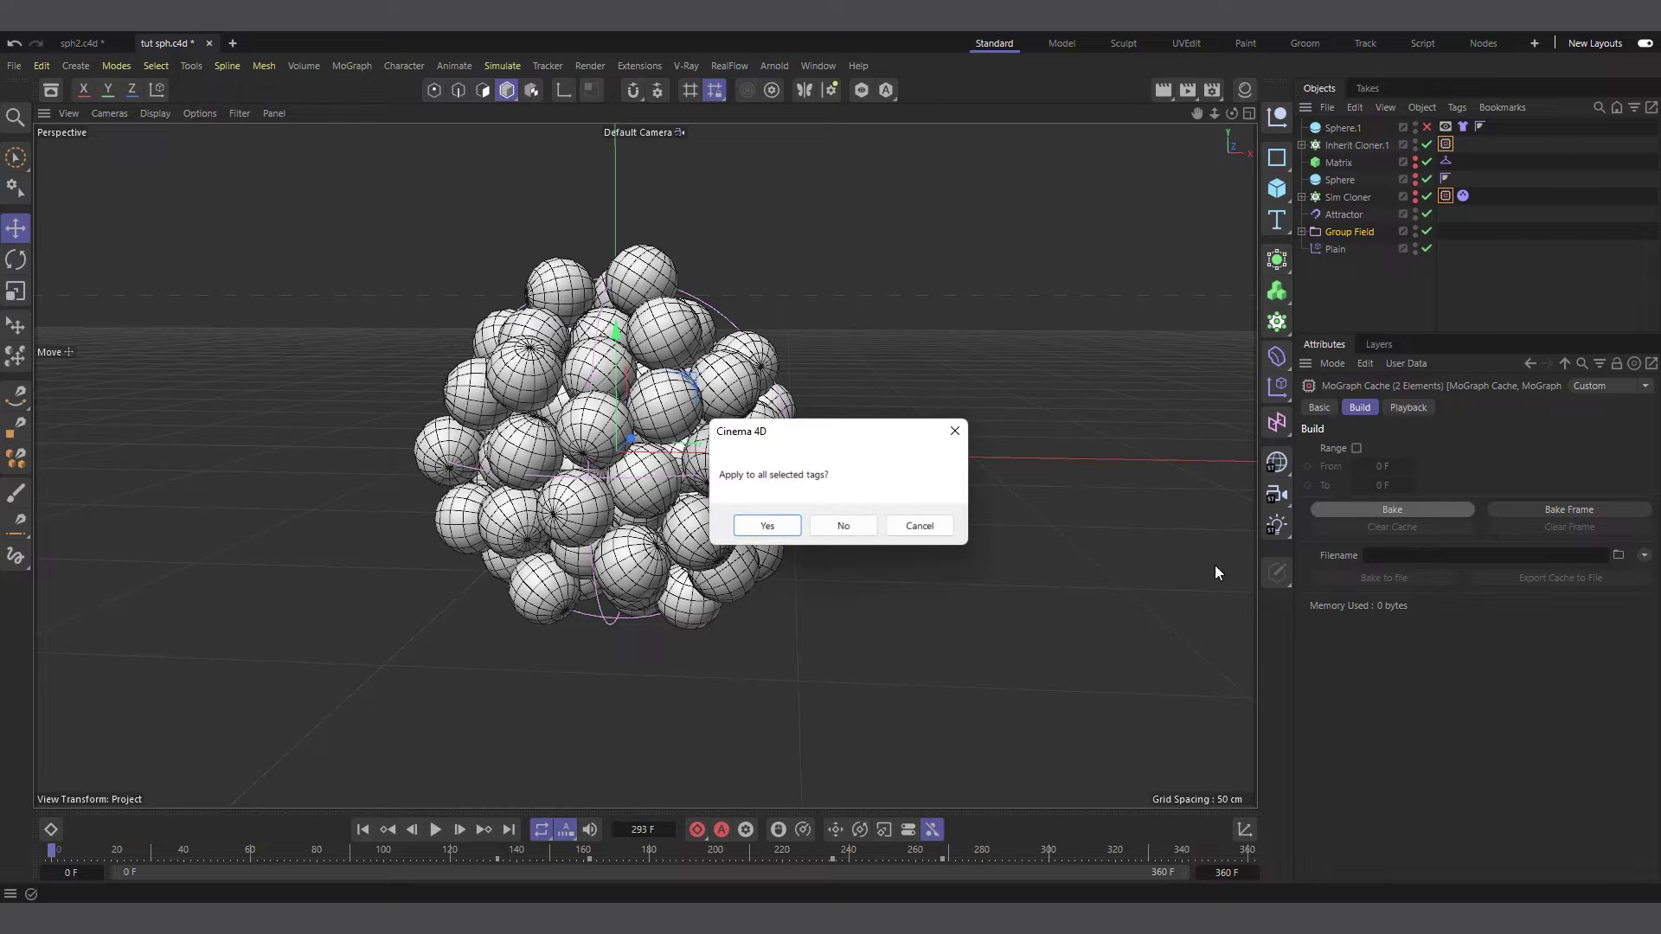
{"action": "left_click", "coordinate": [767, 527]}
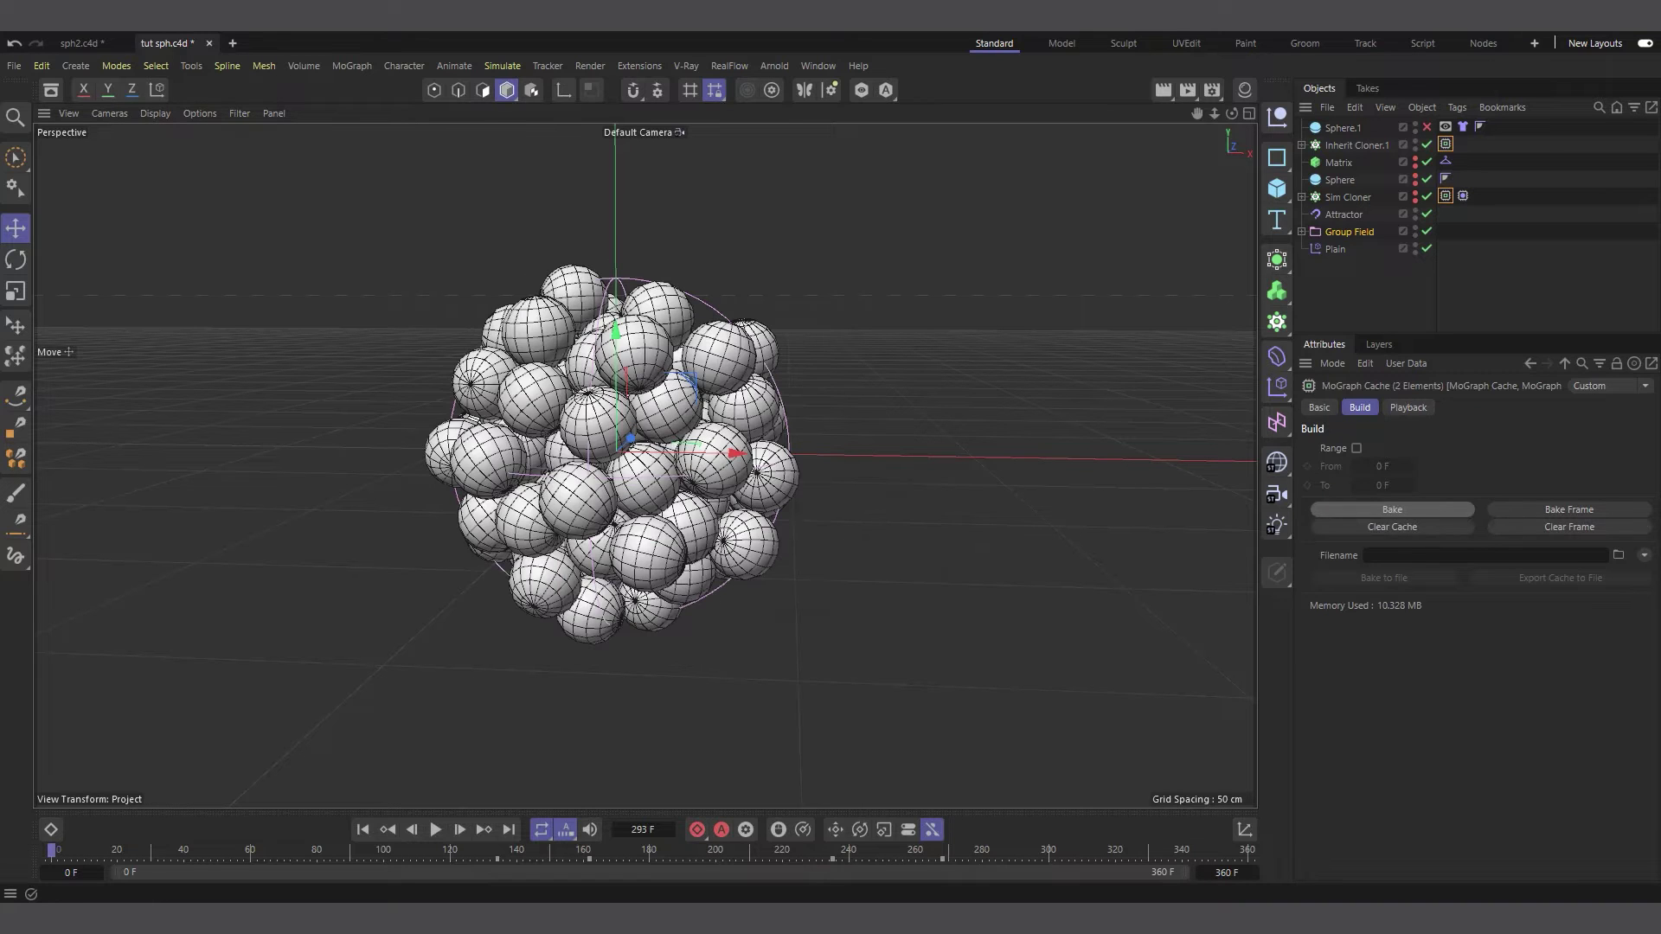
Play and scrub through the baked clone animation to check it, ending back at frame 0.
{"action": "left_click", "coordinate": [436, 830]}
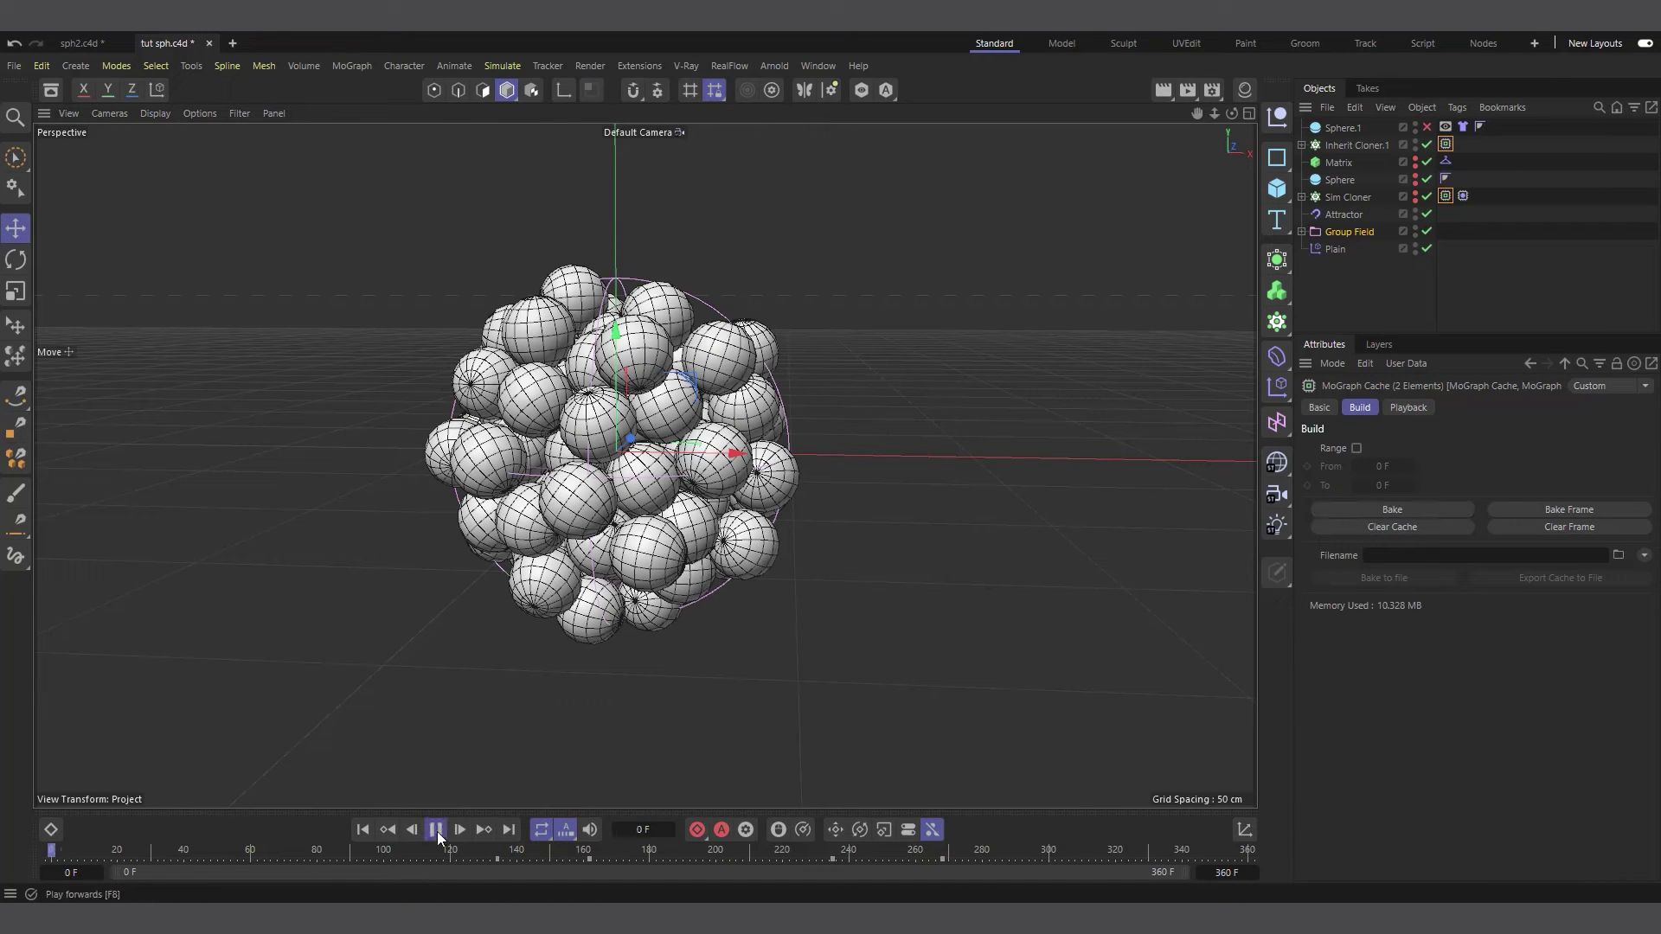
{"action": "left_click", "coordinate": [436, 830]}
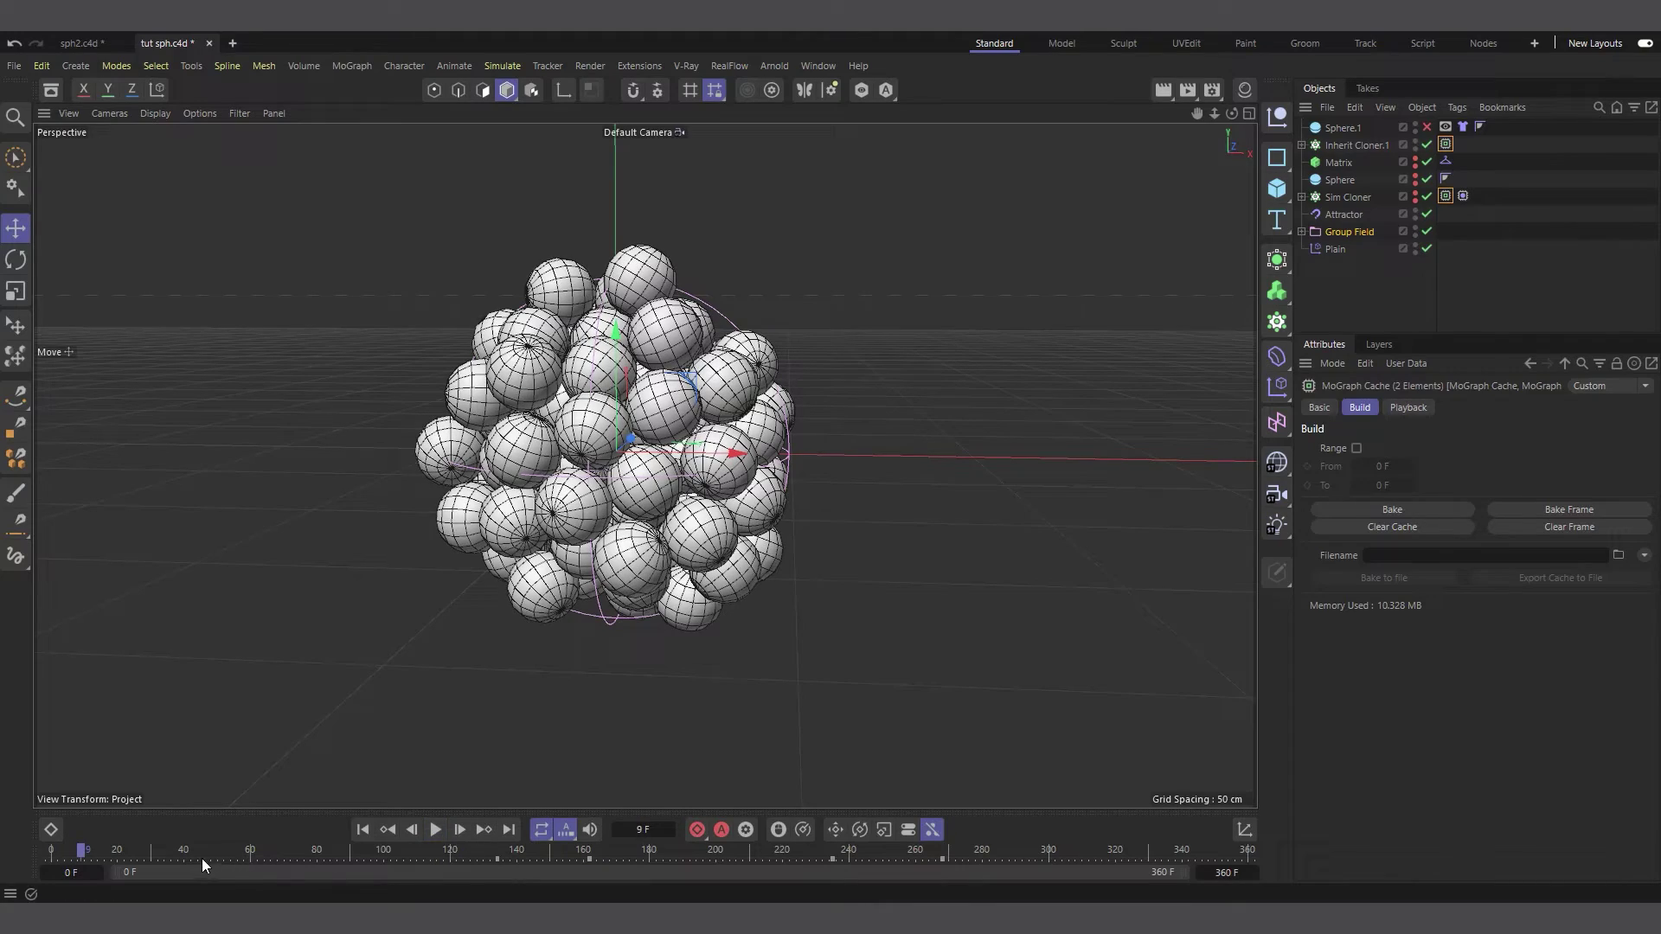
{"action": "left_click_drag", "start_coordinate": [204, 854], "coordinate": [722, 857]}
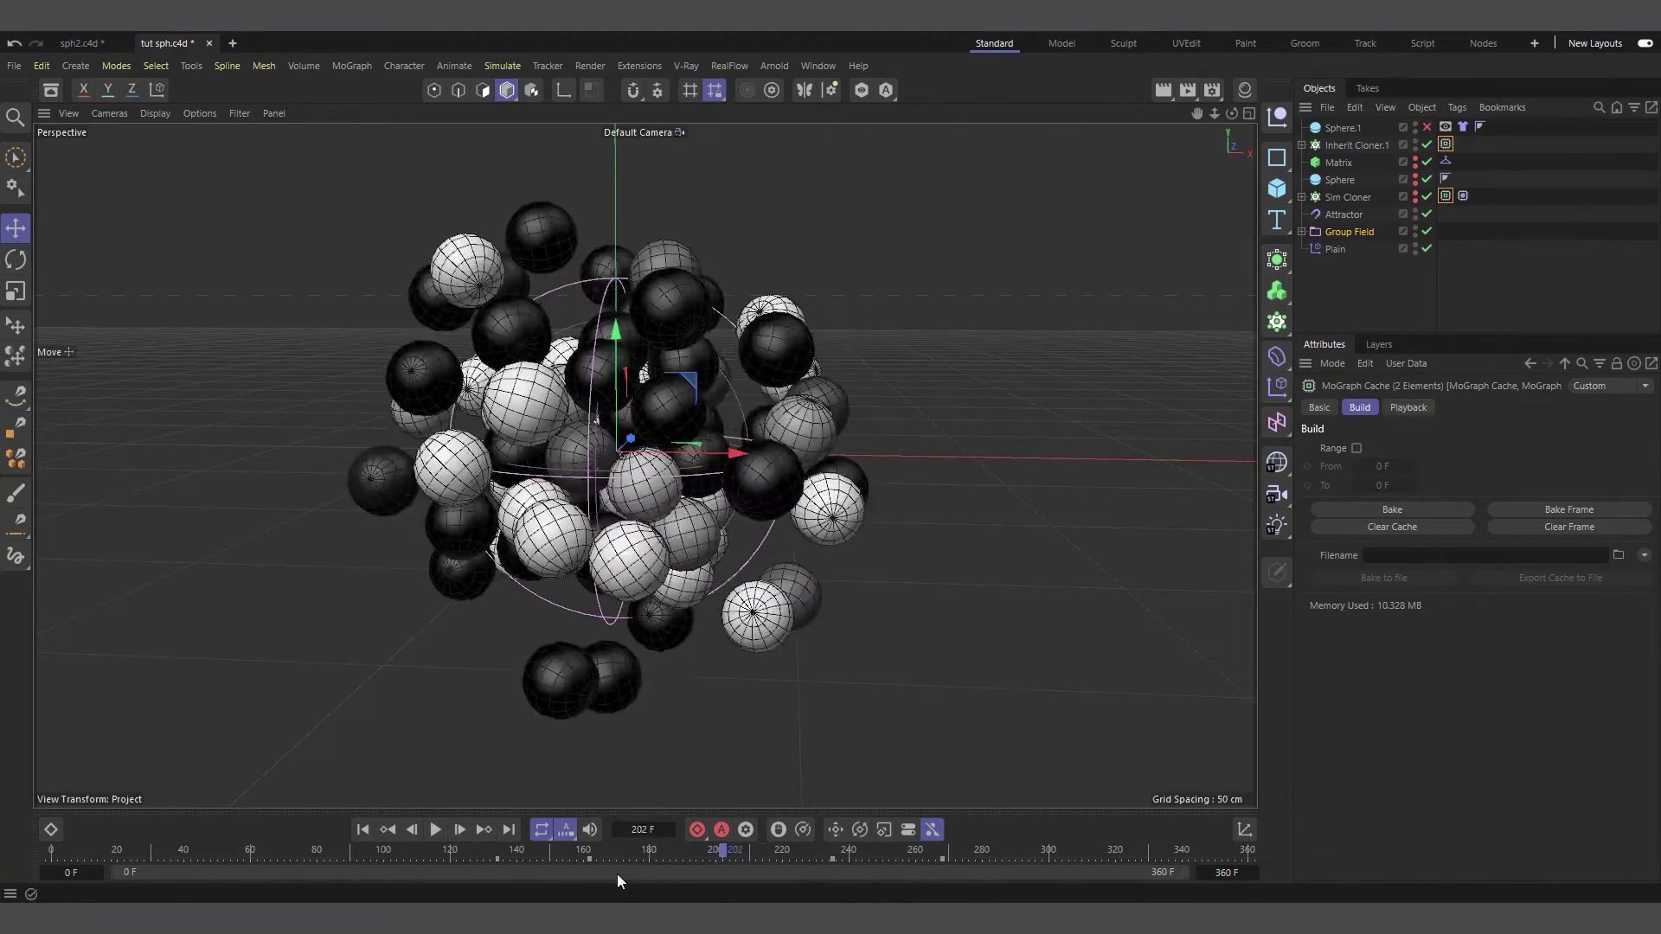
{"action": "left_click_drag", "start_coordinate": [617, 874], "coordinate": [8, 884]}
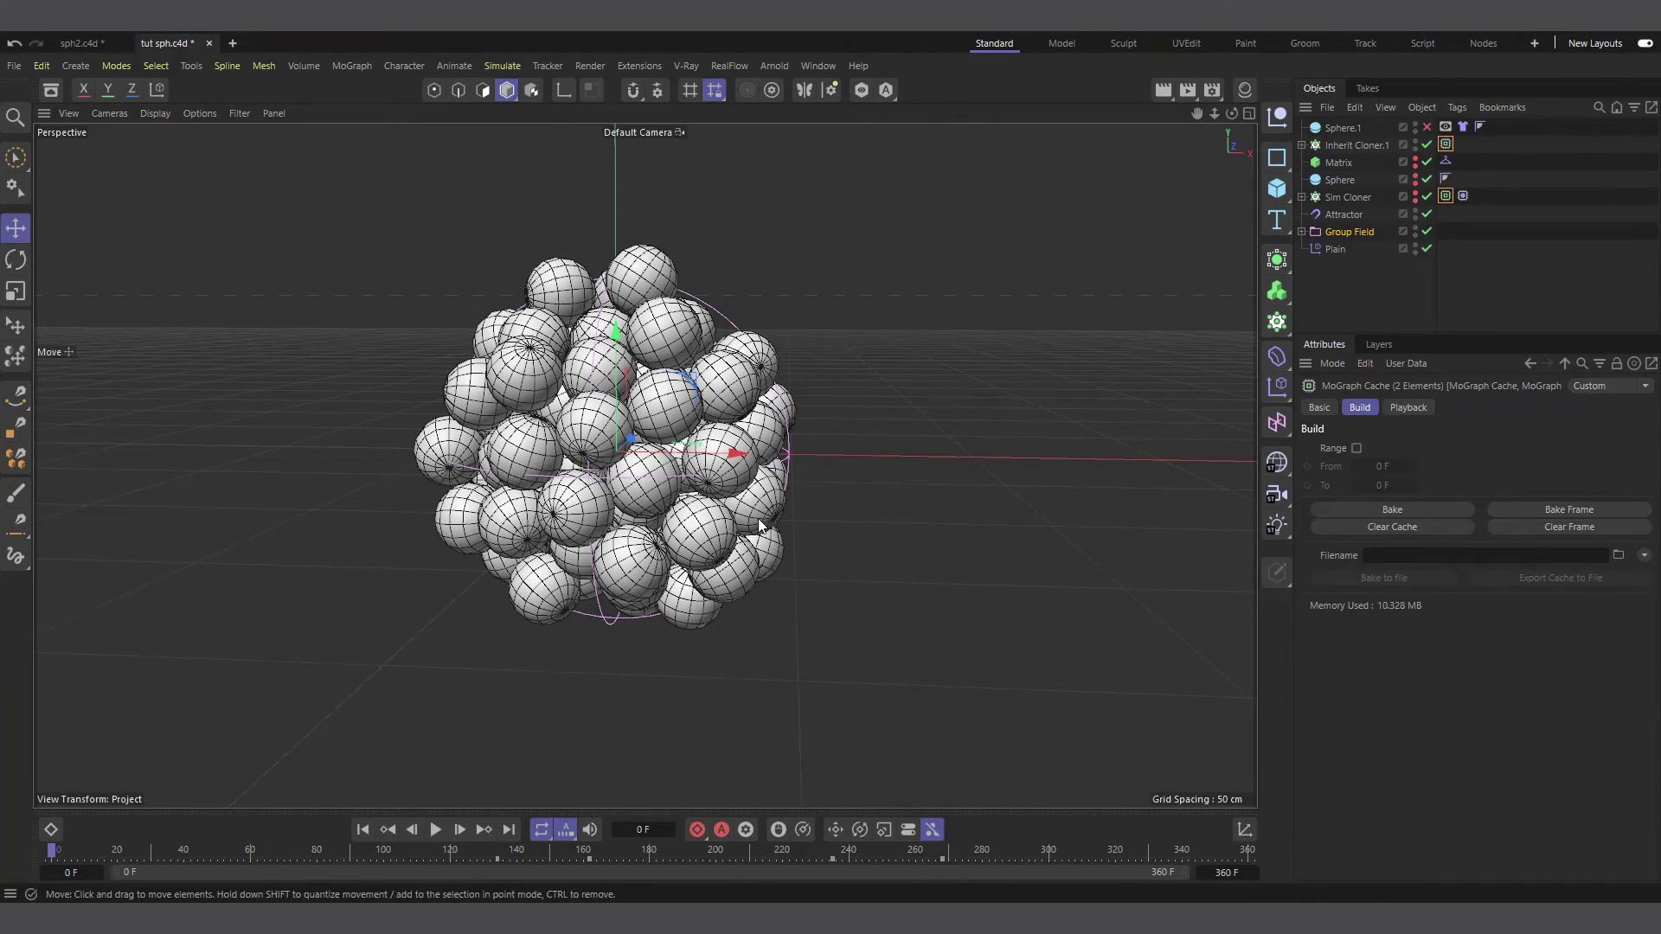
Enable the Sphere.1 object, select its Cloth tag, briefly play the cloth simulation, and return to the first frame.
{"action": "left_click", "coordinate": [1429, 128]}
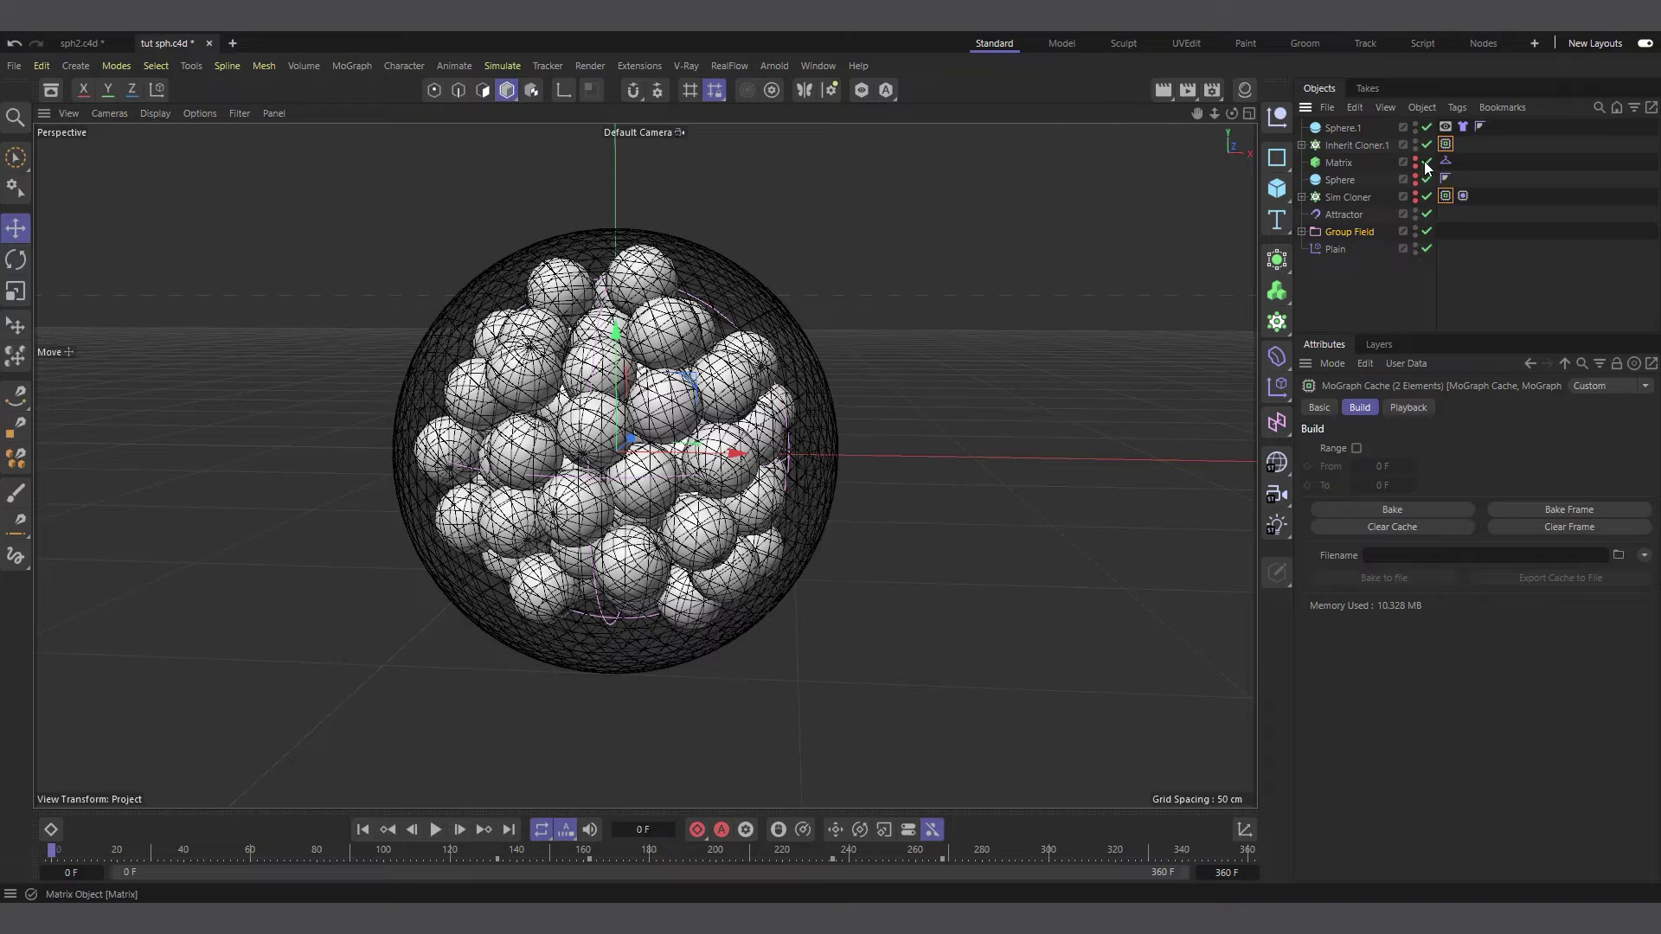
{"action": "left_click", "coordinate": [1462, 132]}
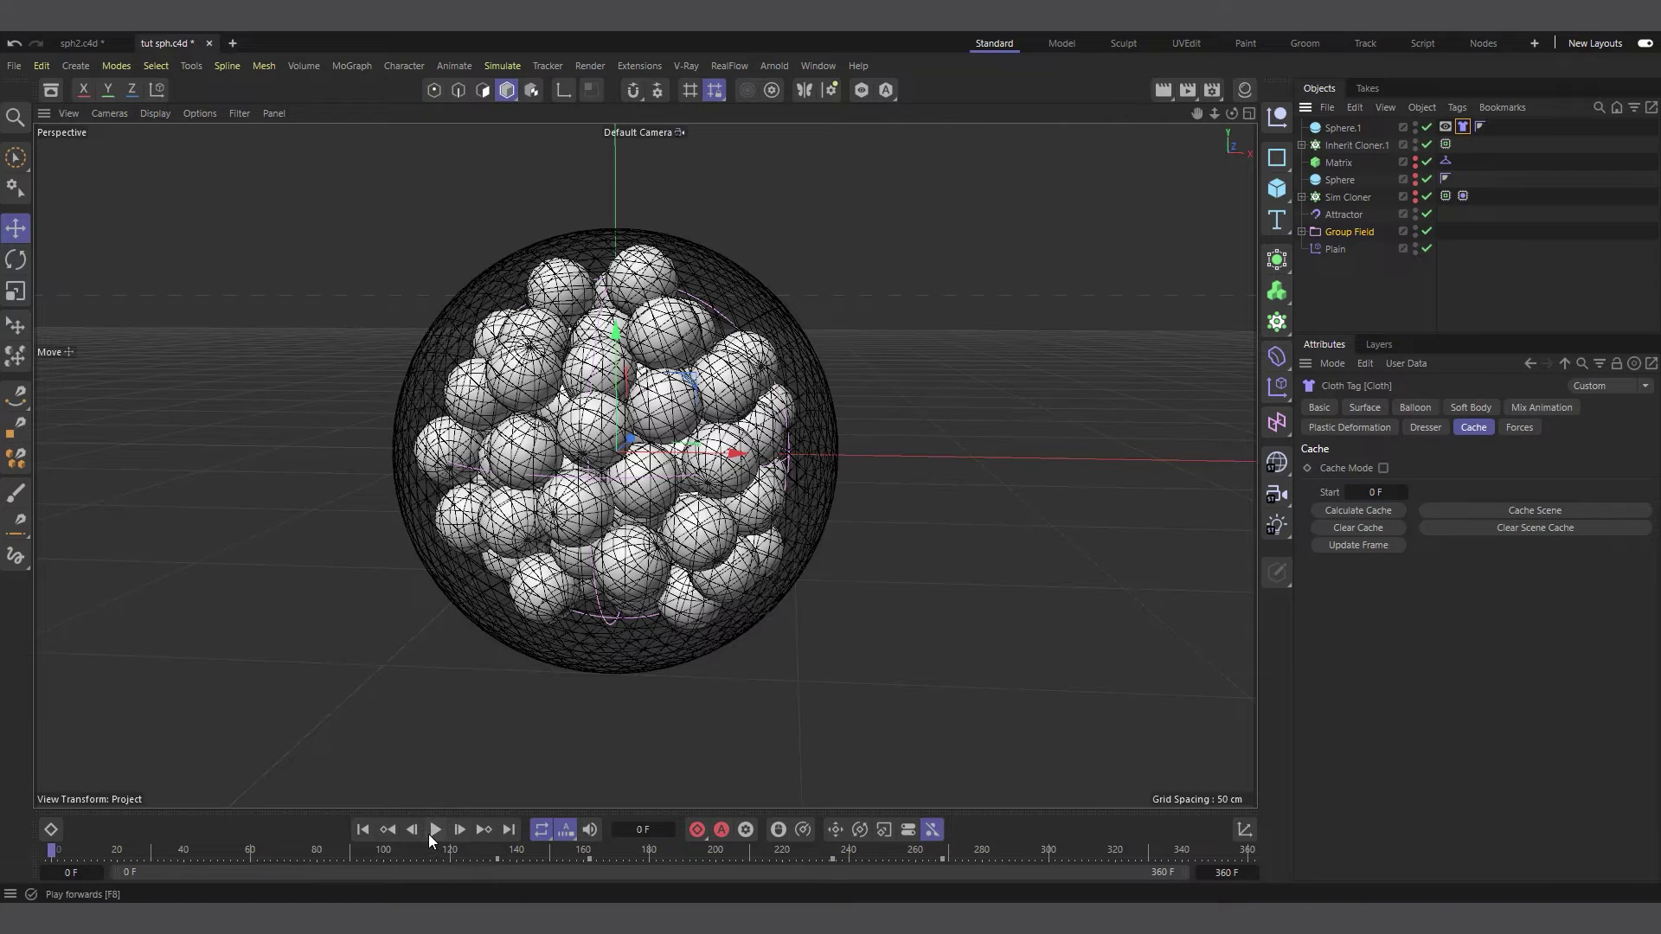
{"action": "left_click", "coordinate": [435, 832]}
{"action": "left_click", "coordinate": [434, 834]}
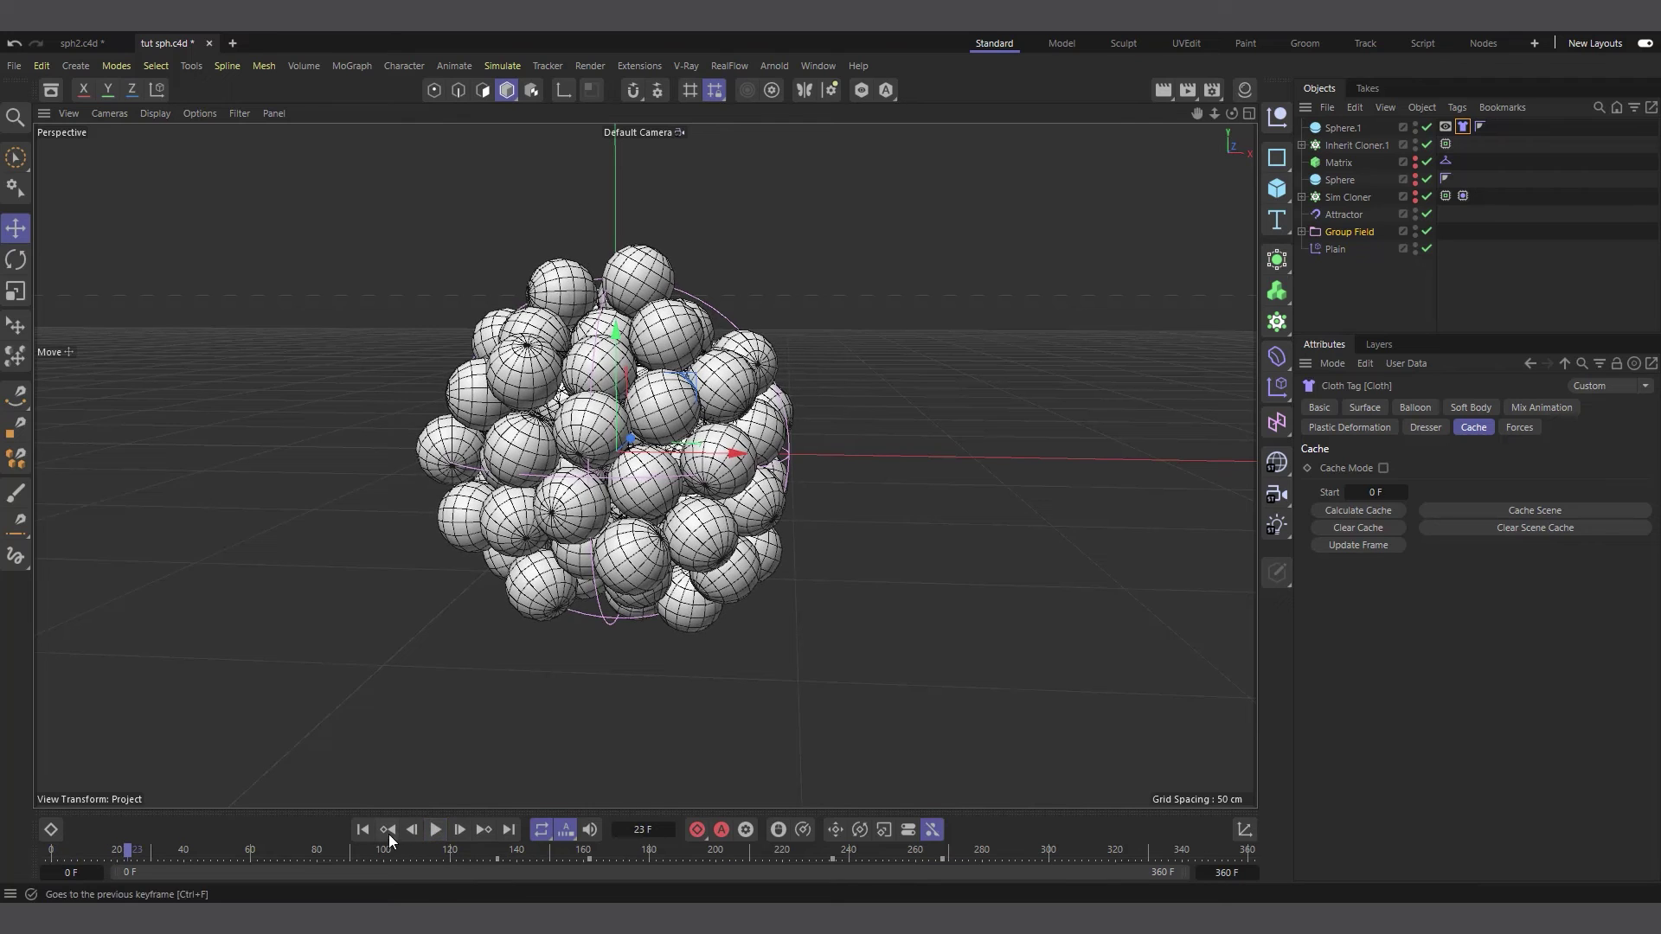
{"action": "left_click", "coordinate": [363, 832]}
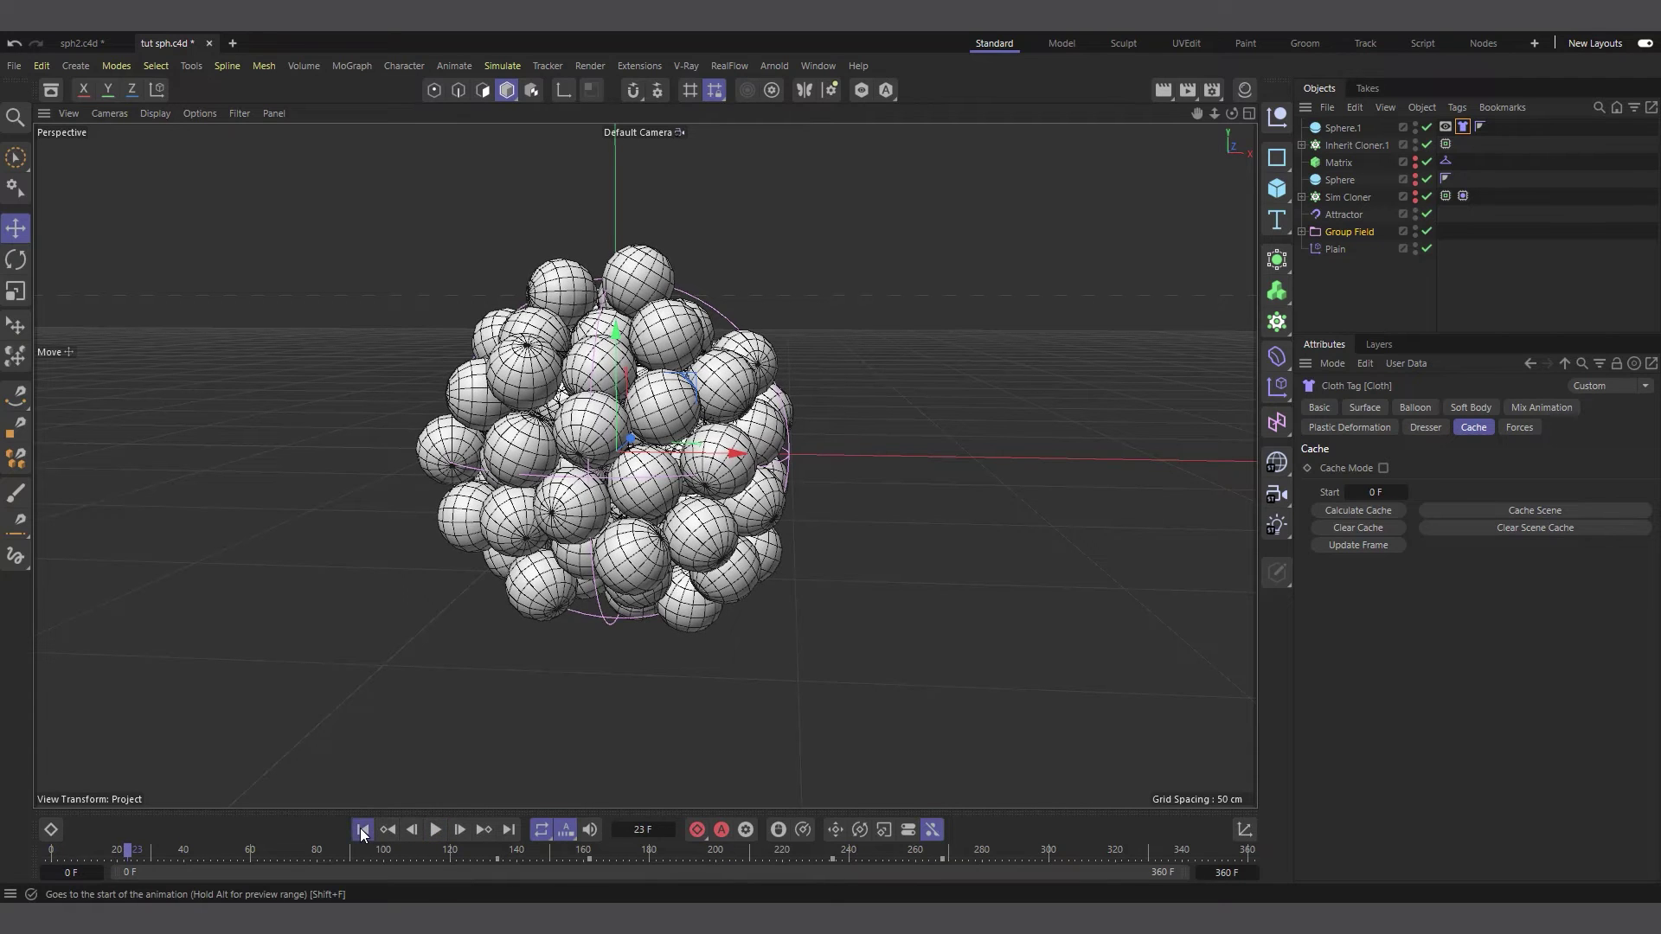
Move the Collider tag from the Matrix to Inherit Cloner.1 and play the cloth simulation to test the collisions.
{"action": "left_click", "coordinate": [1446, 163]}
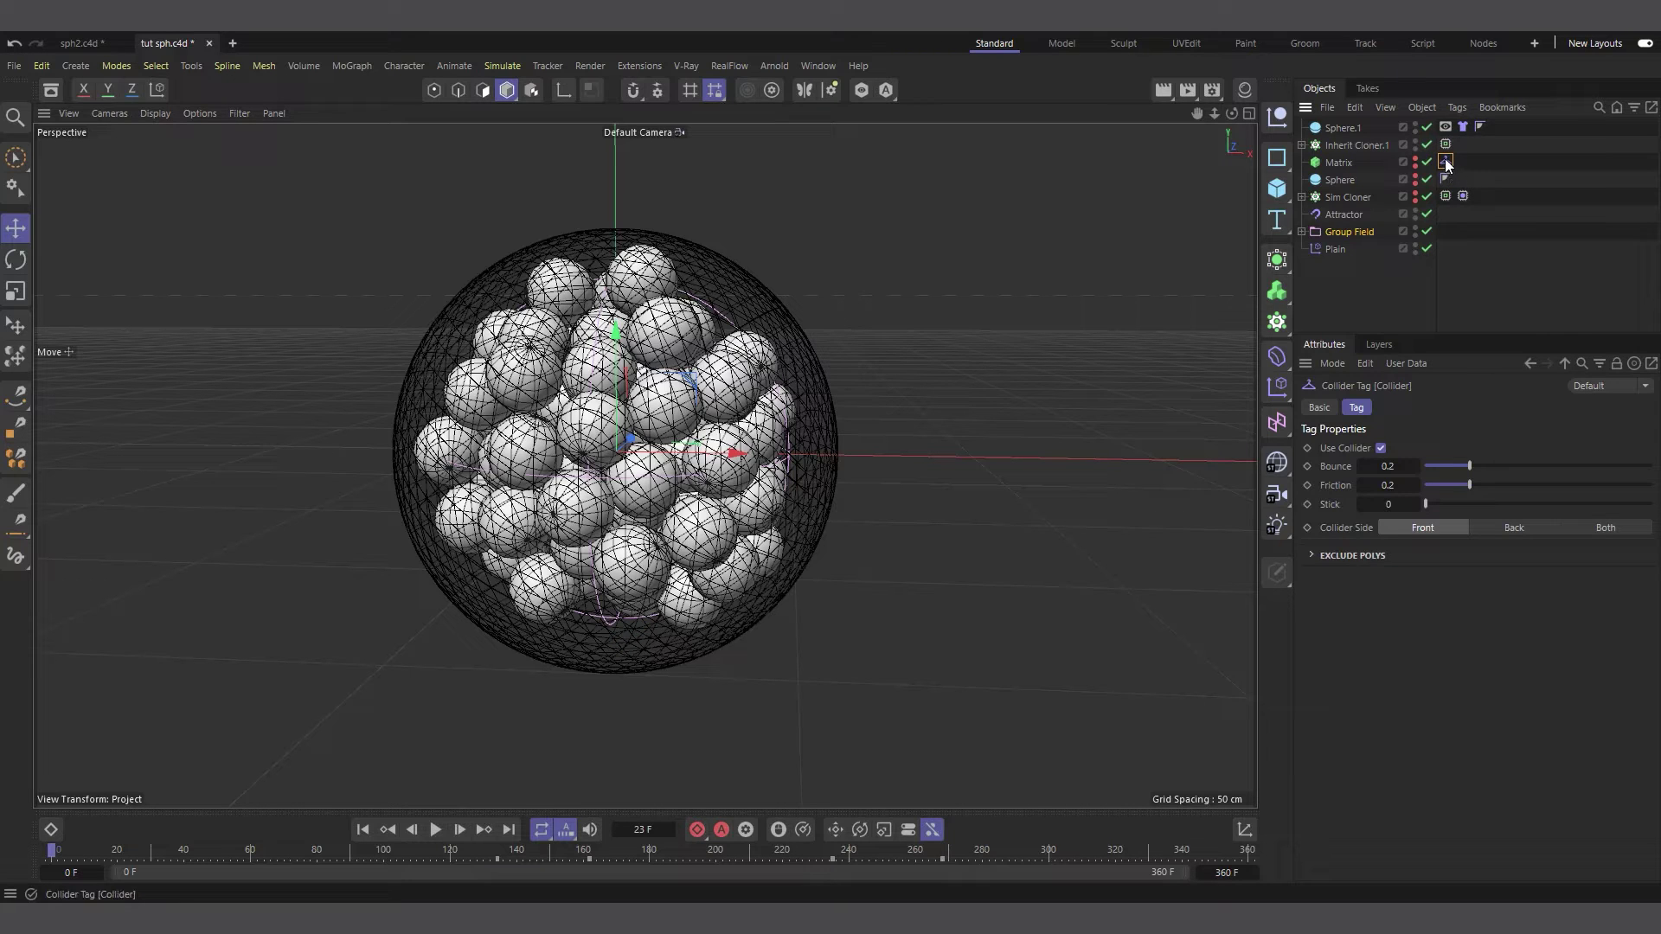
{"action": "left_click_drag", "start_coordinate": [1445, 161], "coordinate": [1463, 143]}
{"action": "left_click", "coordinate": [436, 829]}
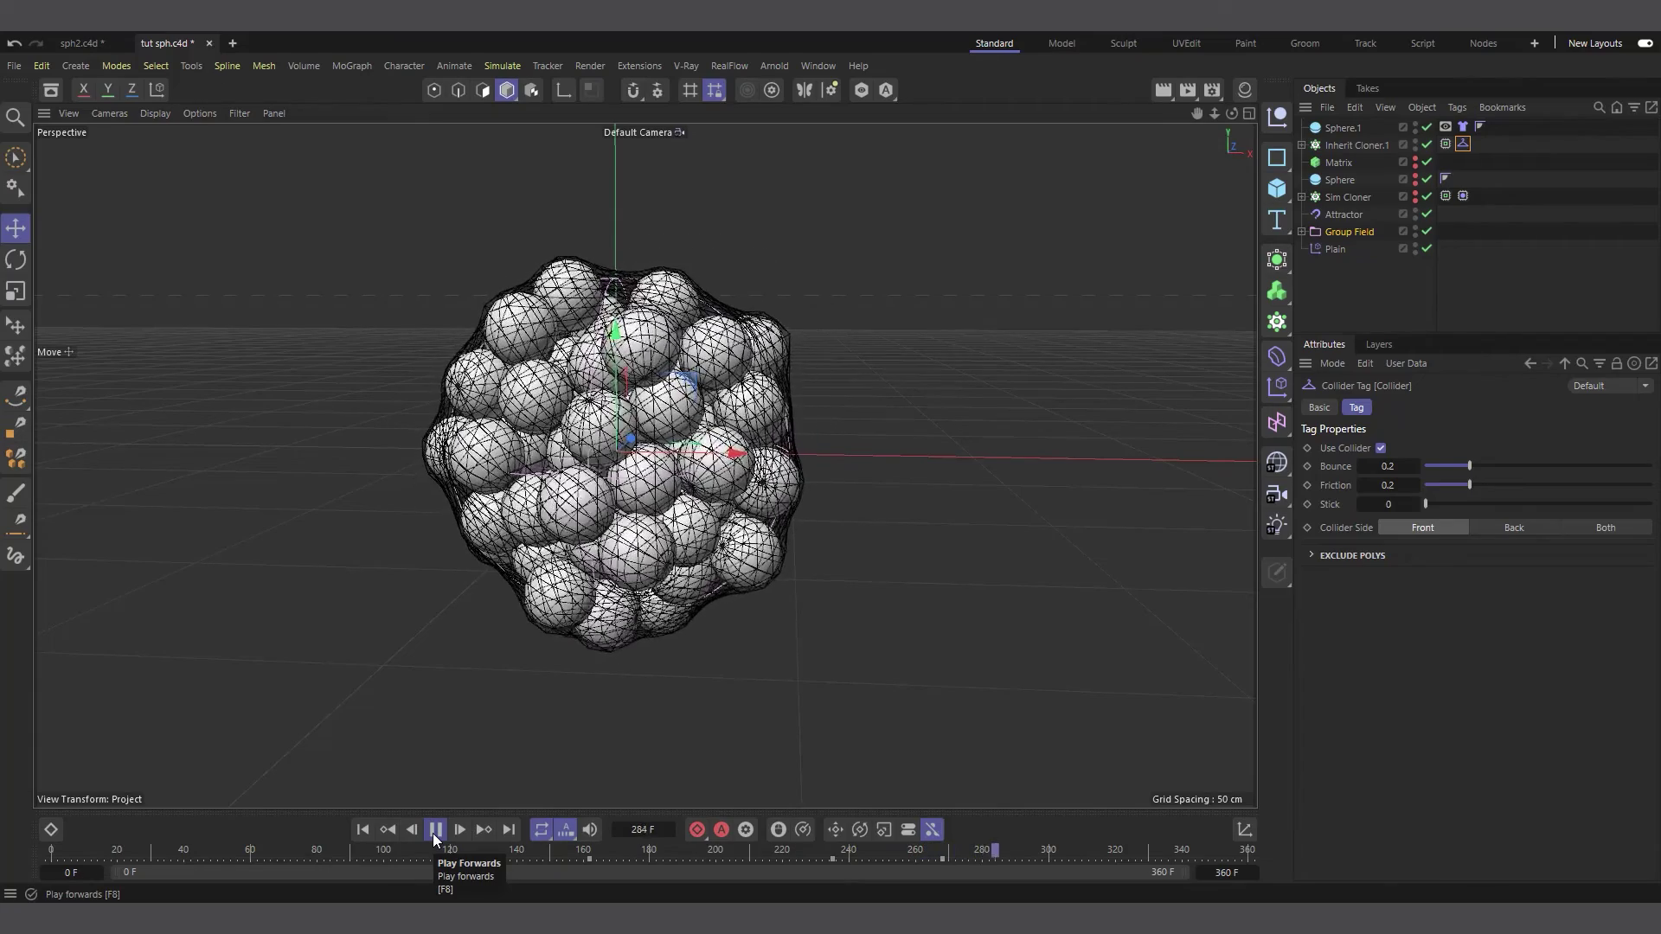
{"action": "left_click", "coordinate": [434, 832]}
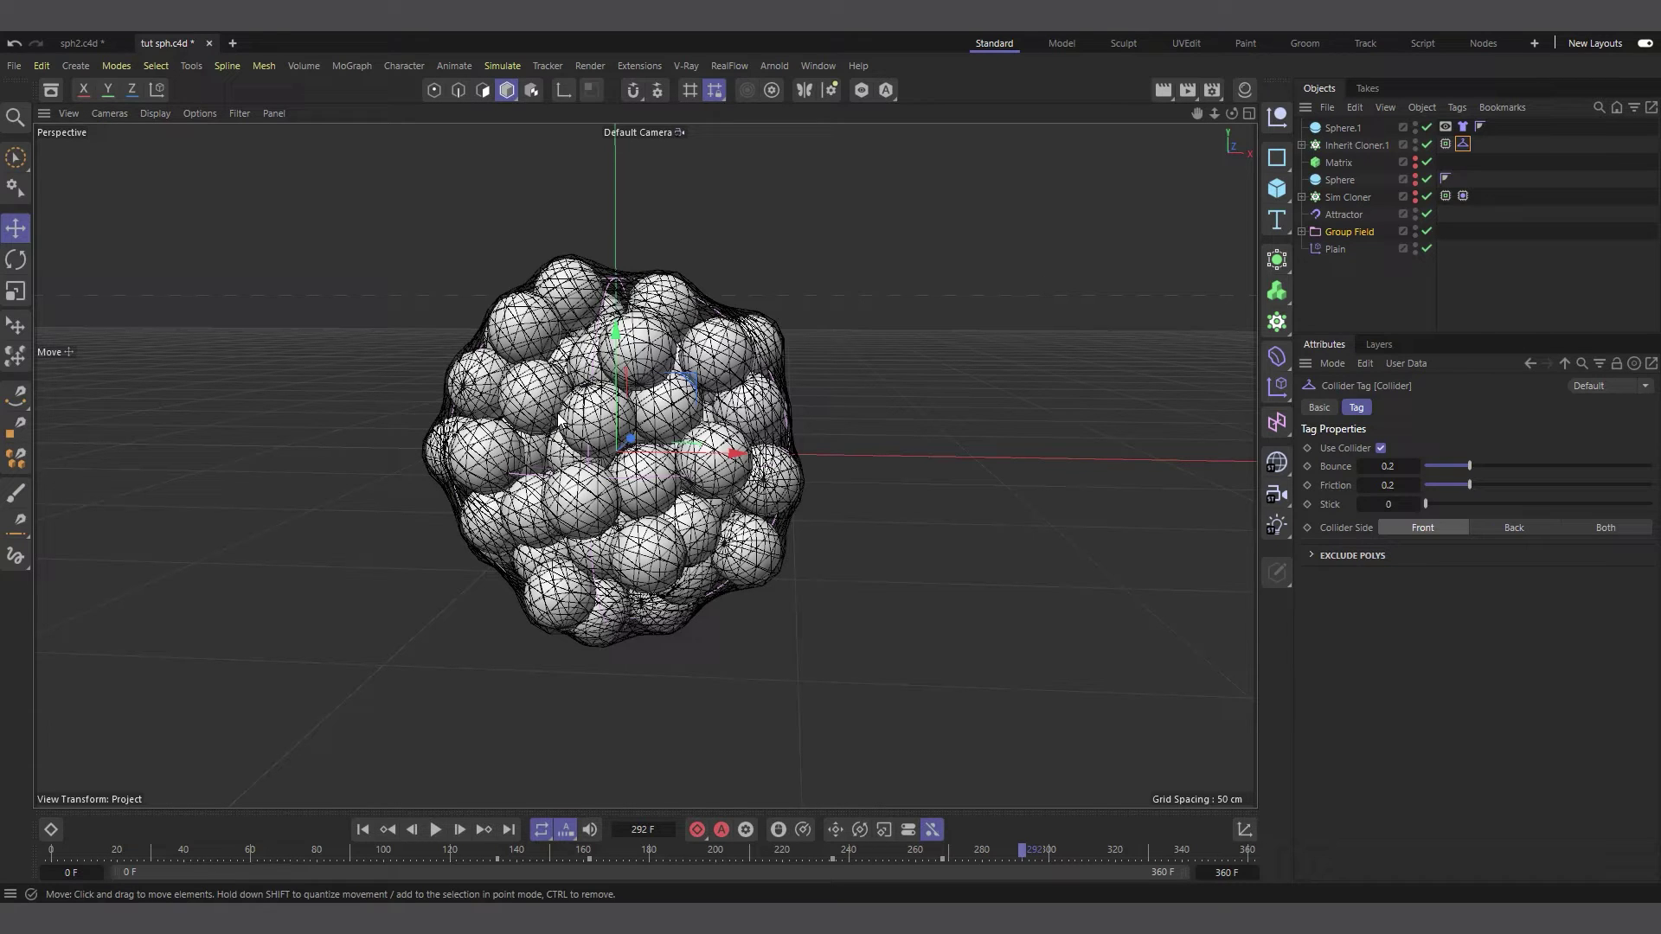
Calculate the cache of Sphere.1's Cloth tag and scrub the timeline to review the cached cloth.
{"action": "left_click", "coordinate": [1462, 130]}
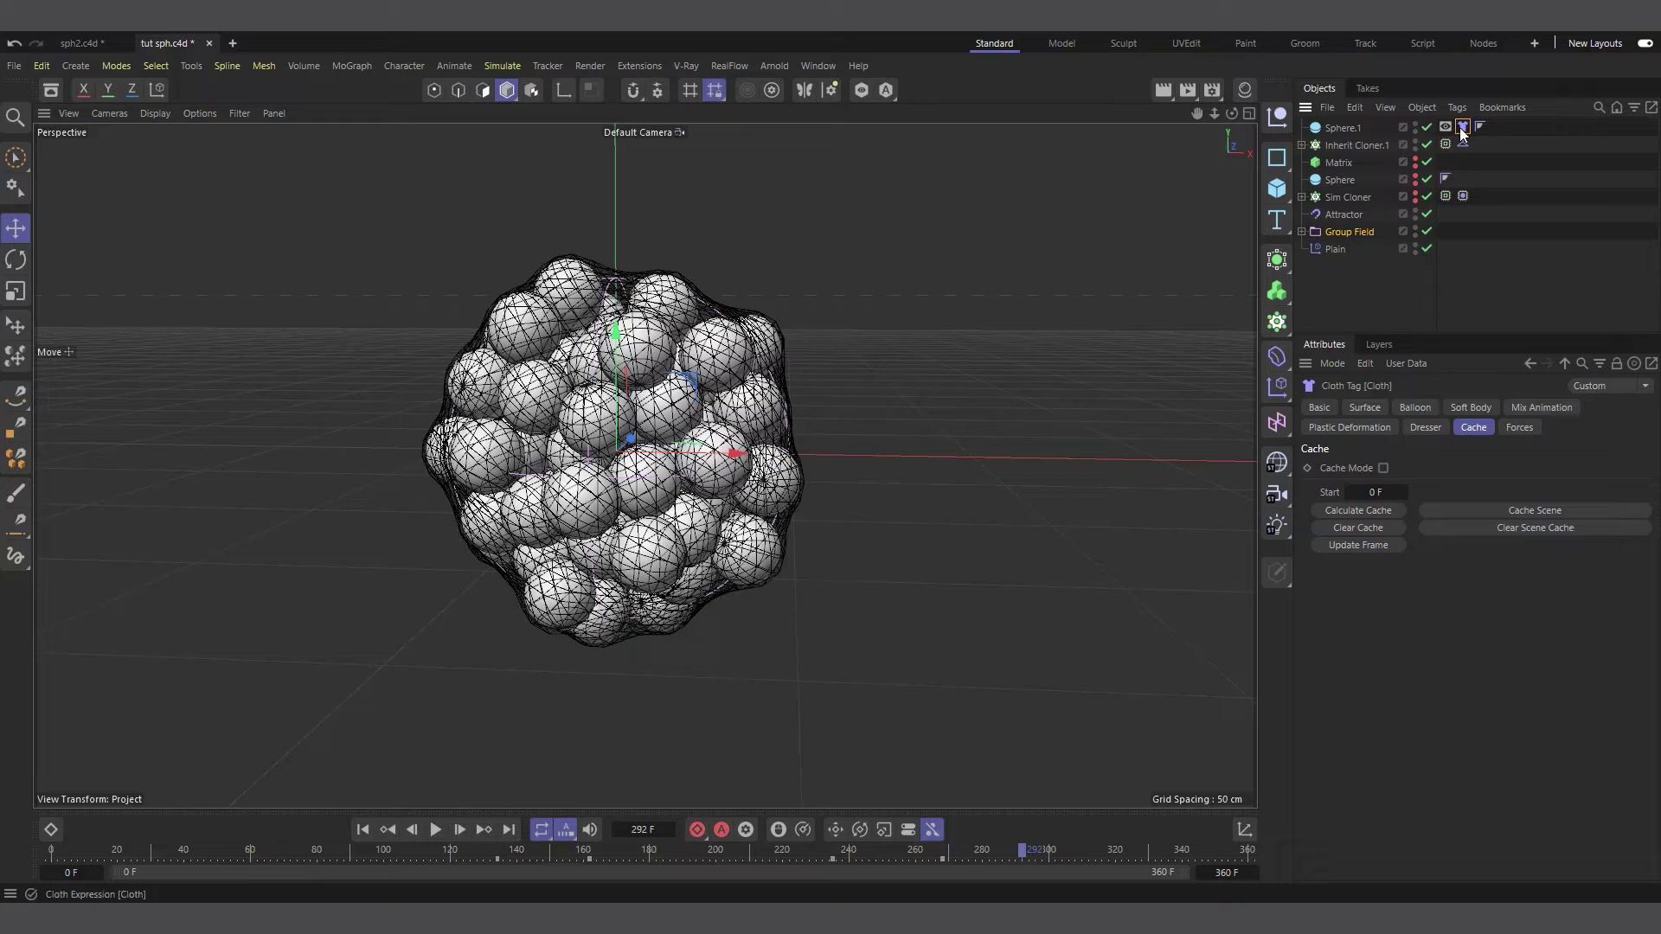
{"action": "left_click", "coordinate": [1367, 509]}
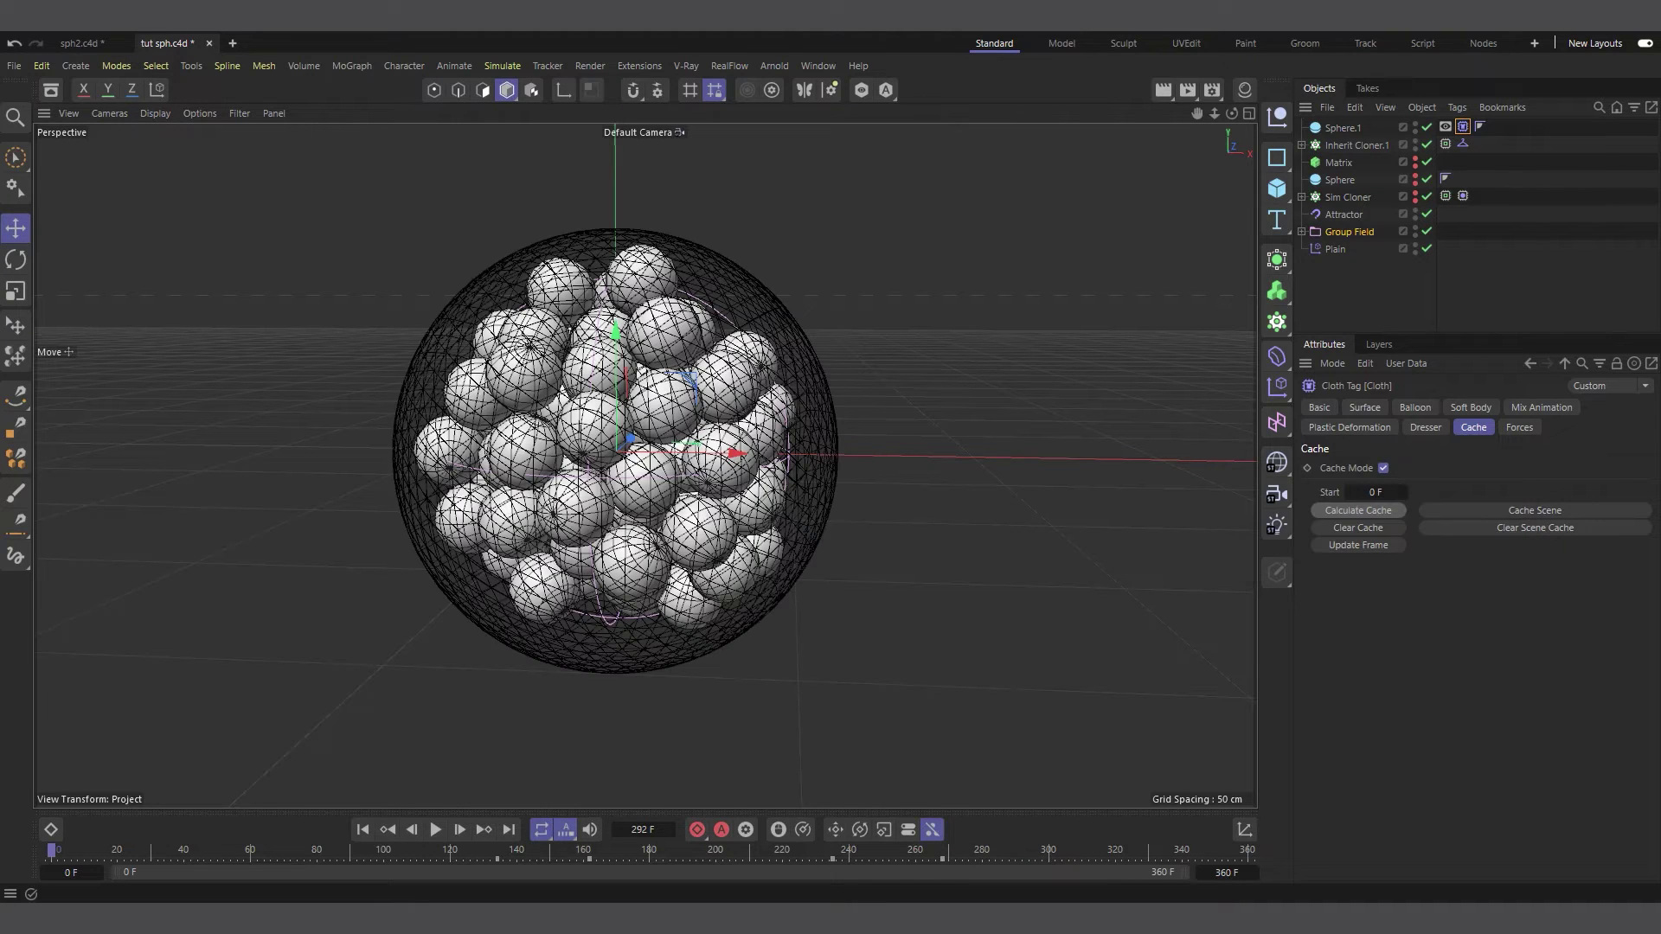
{"action": "left_click_drag", "start_coordinate": [51, 857], "coordinate": [445, 849]}
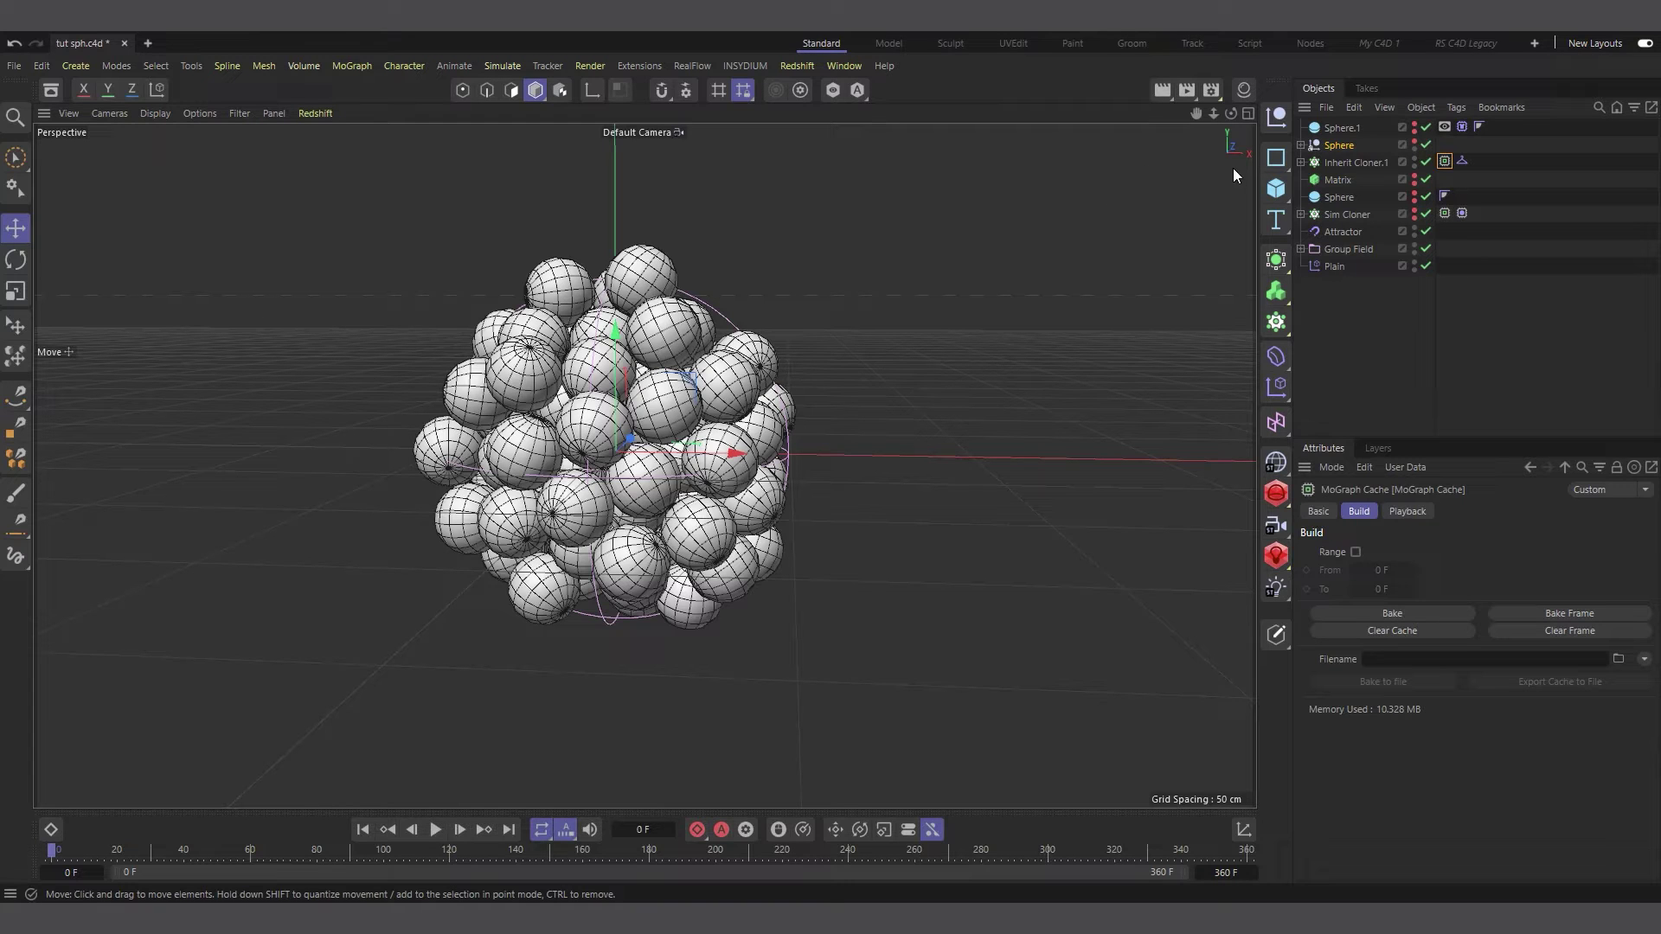
Show the Material Manager and create a new Redshift material.
{"action": "left_click", "coordinate": [1244, 92]}
{"action": "left_click", "coordinate": [1044, 113]}
{"action": "mouse_move", "coordinate": [1079, 166]}
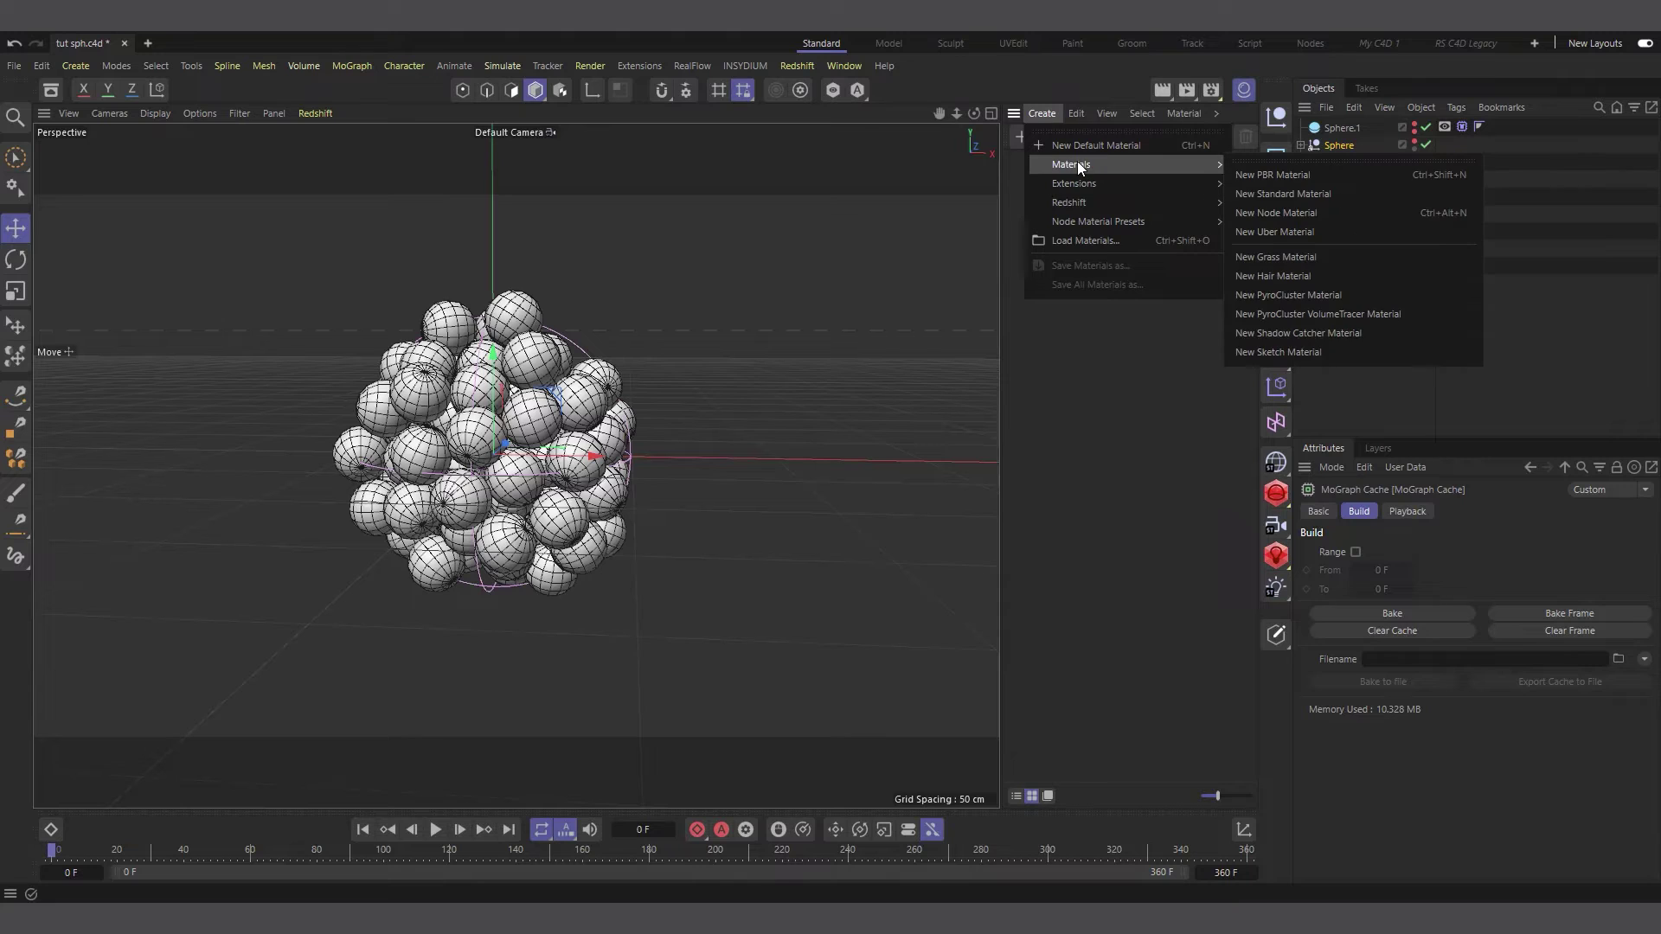
{"action": "mouse_move", "coordinate": [1074, 204]}
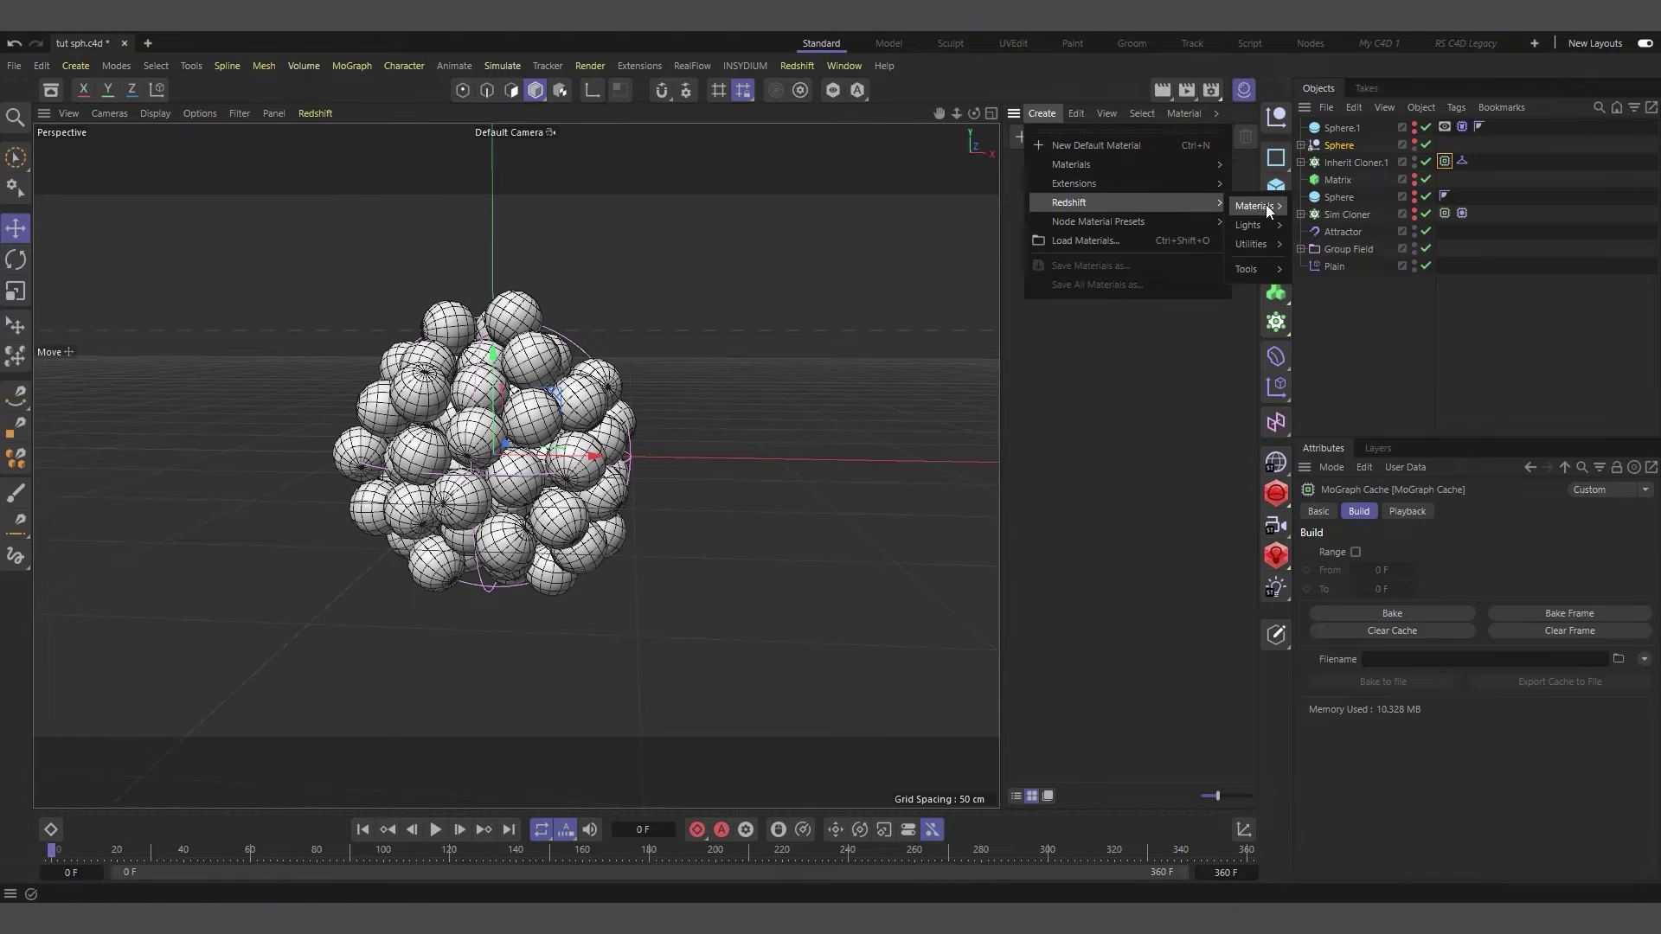
{"action": "left_click", "coordinate": [1315, 206]}
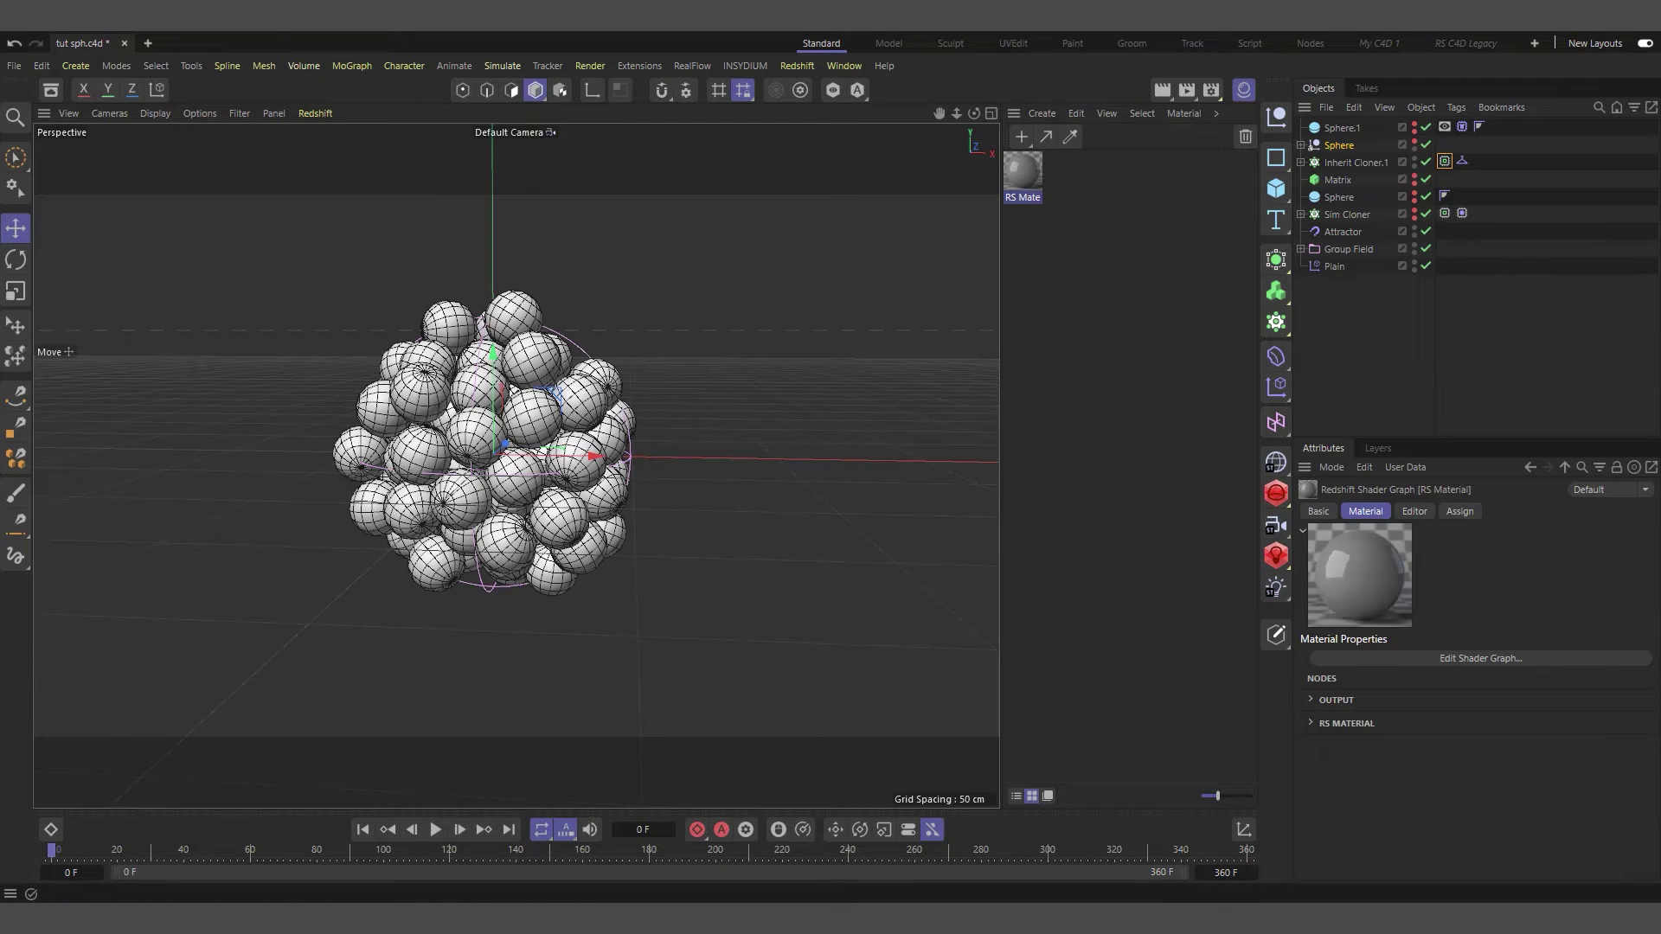
Open the RS Material's shader graph and assign the material to Inherit Cloner.1.
{"action": "double_click", "coordinate": [1023, 175]}
{"action": "left_click_drag", "start_coordinate": [1023, 180], "coordinate": [662, 182]}
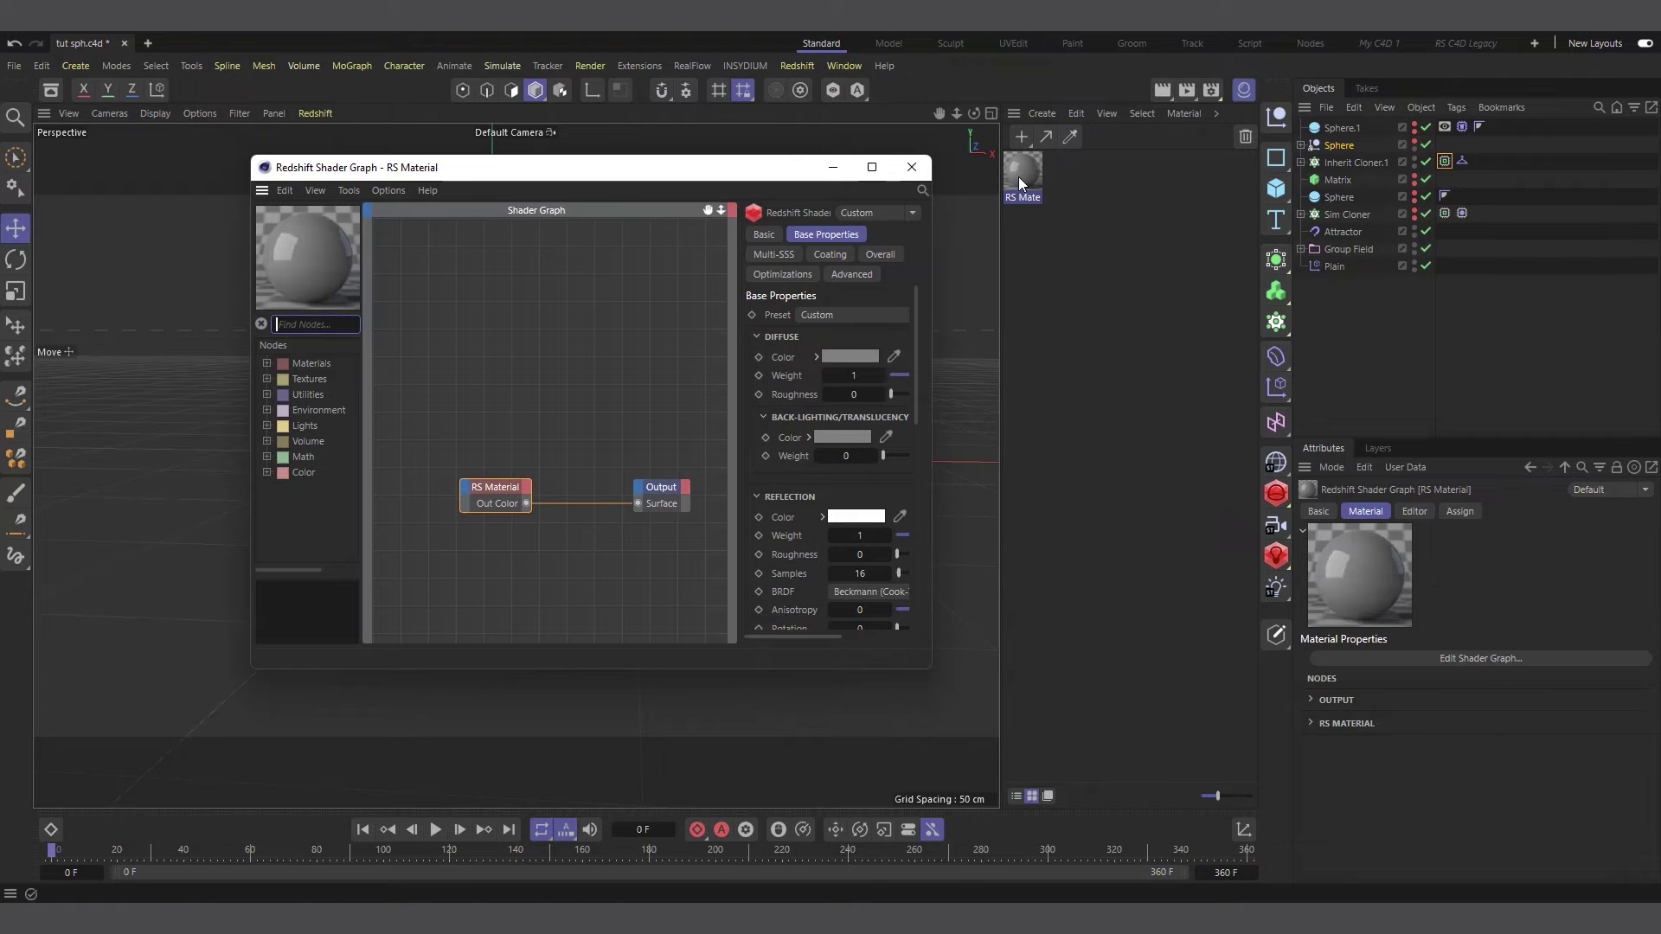
{"action": "left_click_drag", "start_coordinate": [1019, 176], "coordinate": [1342, 163]}
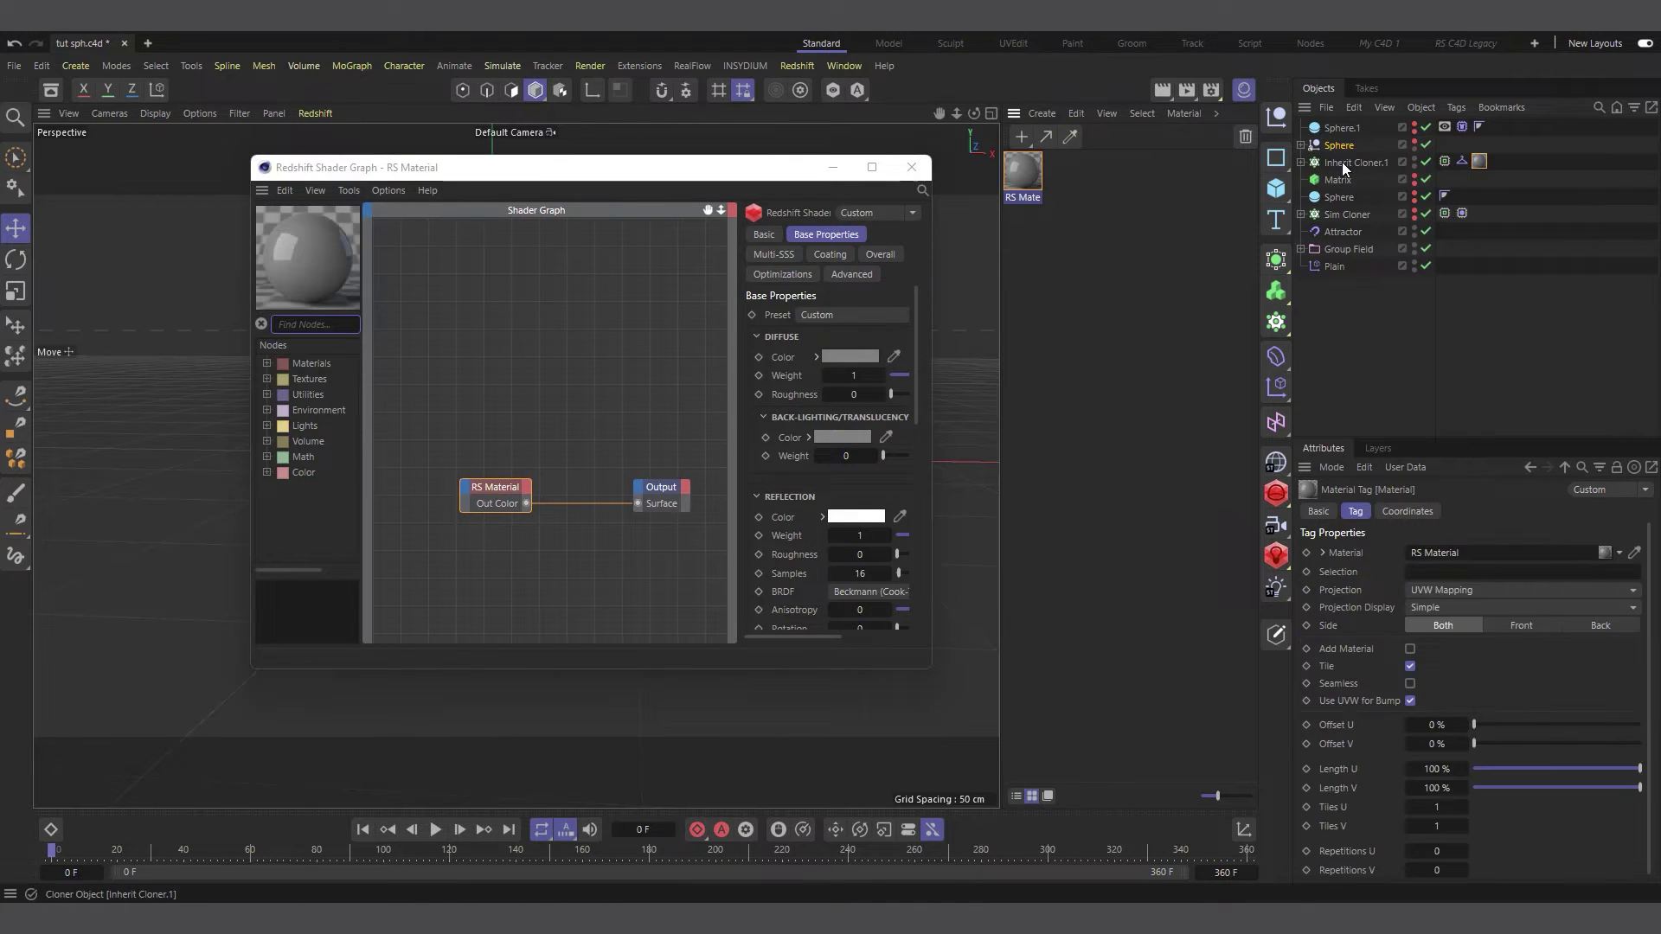
{"action": "left_click_drag", "start_coordinate": [642, 180], "coordinate": [855, 199]}
Add a Color User Data node to the shader graph and set its attribute name to the MoGraph Color attribute, RSMGColor.
{"action": "type", "text": "c"}
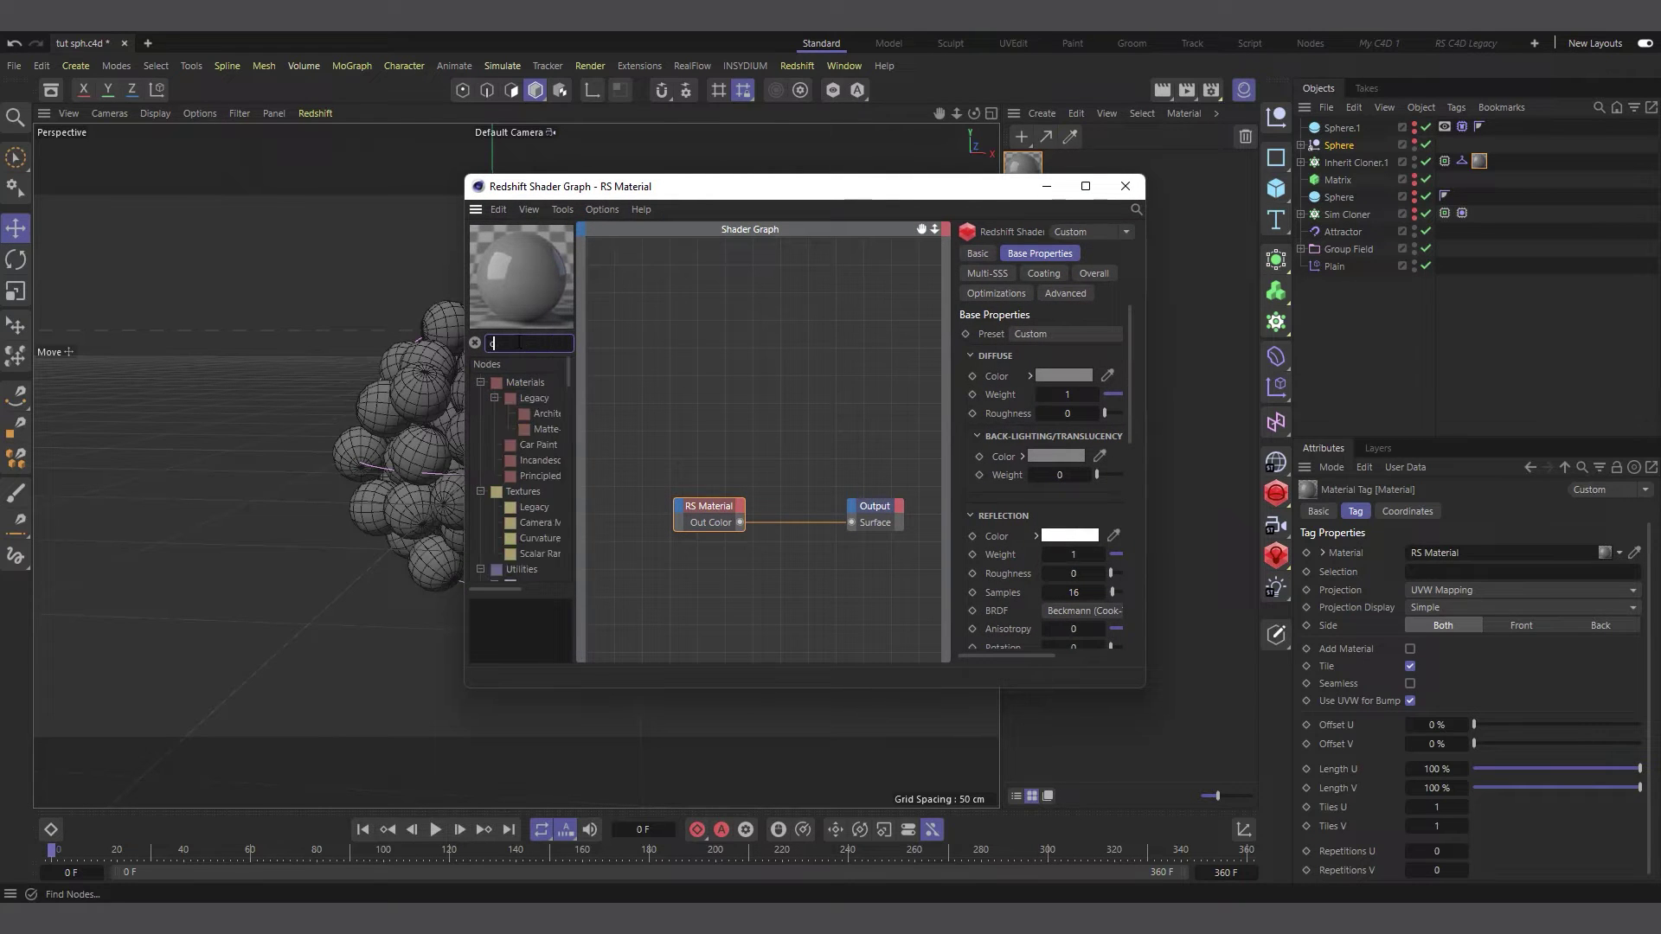
{"action": "type", "text": "ol"}
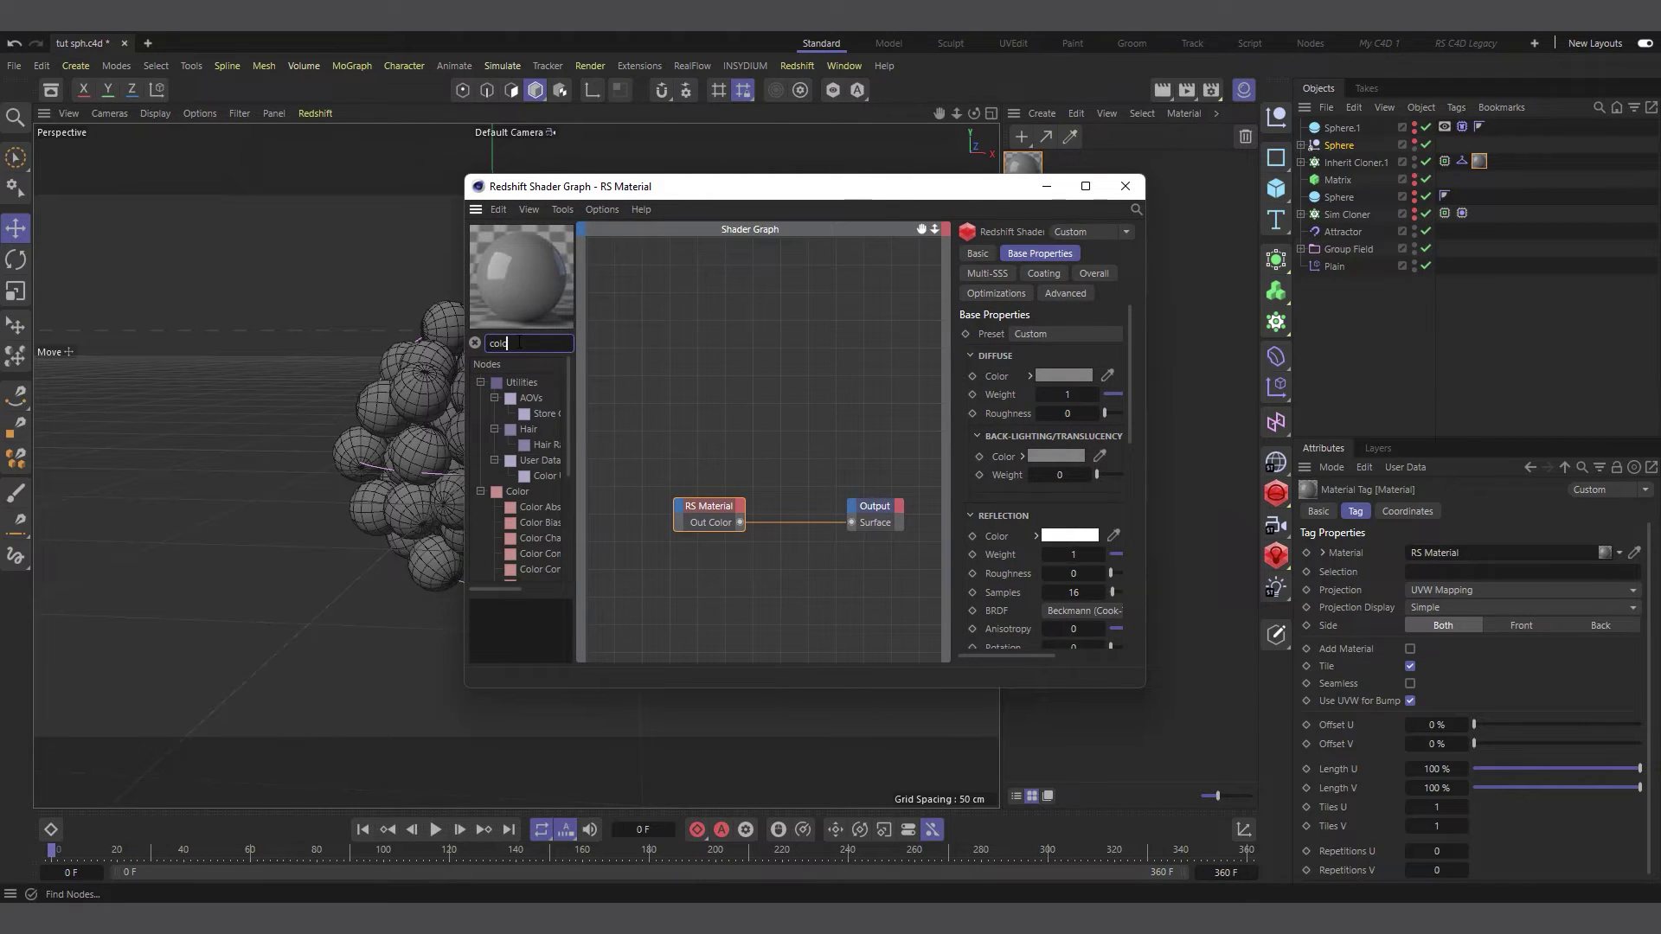
{"action": "type", "text": "or u"}
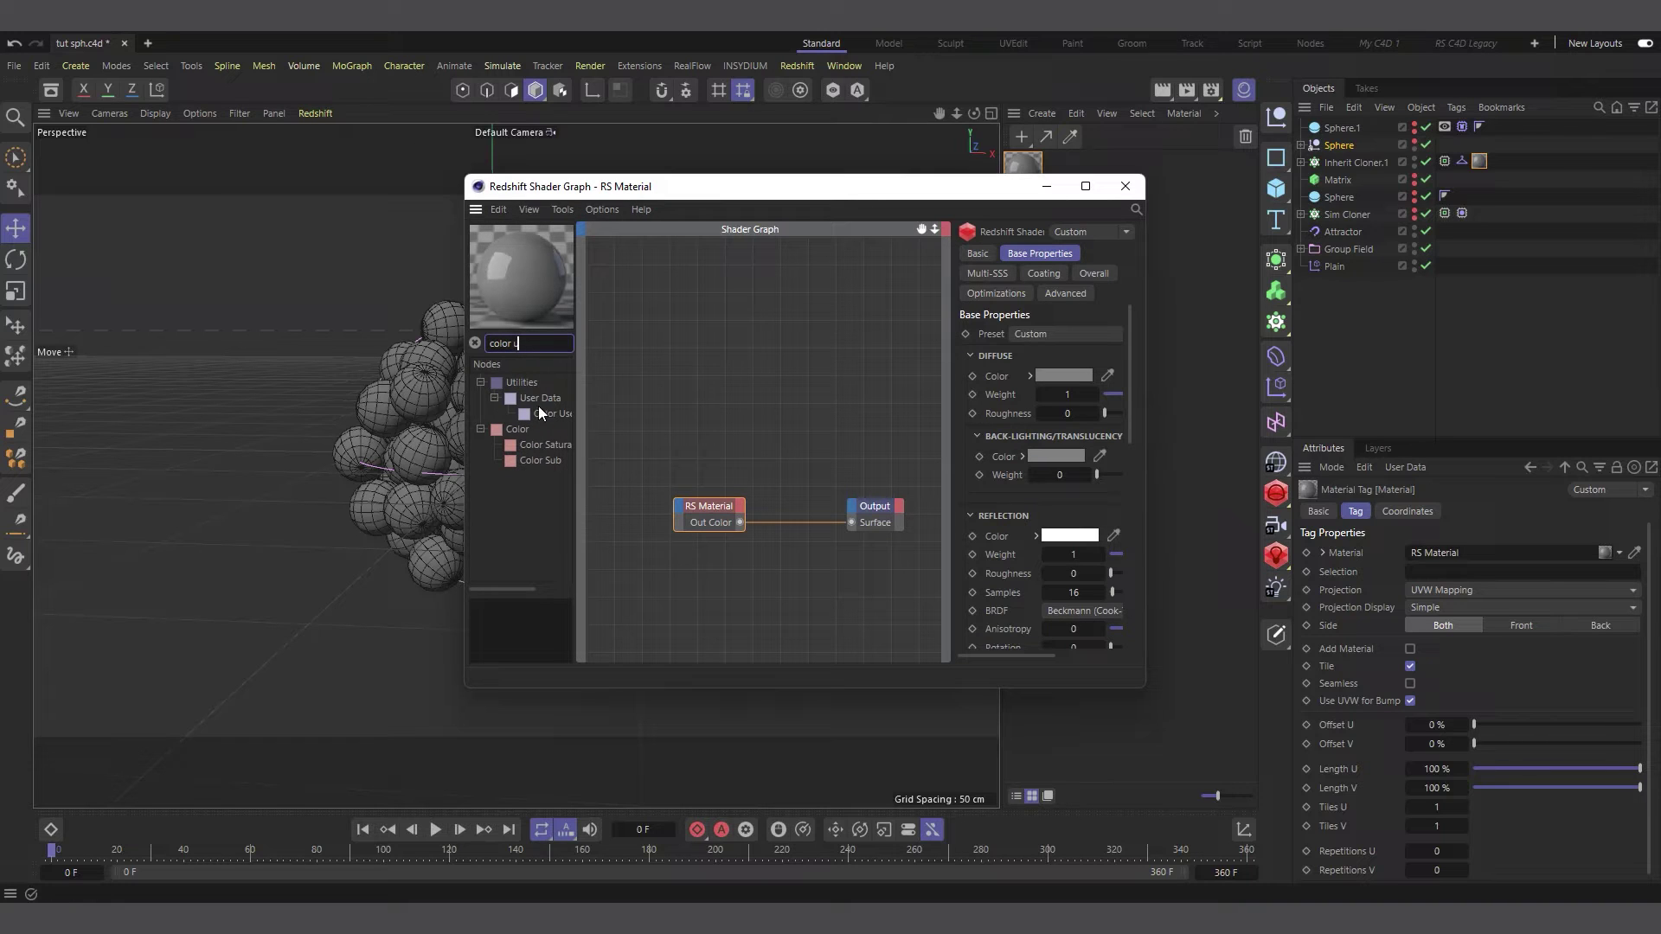
{"action": "left_click_drag", "start_coordinate": [552, 414], "coordinate": [707, 405]}
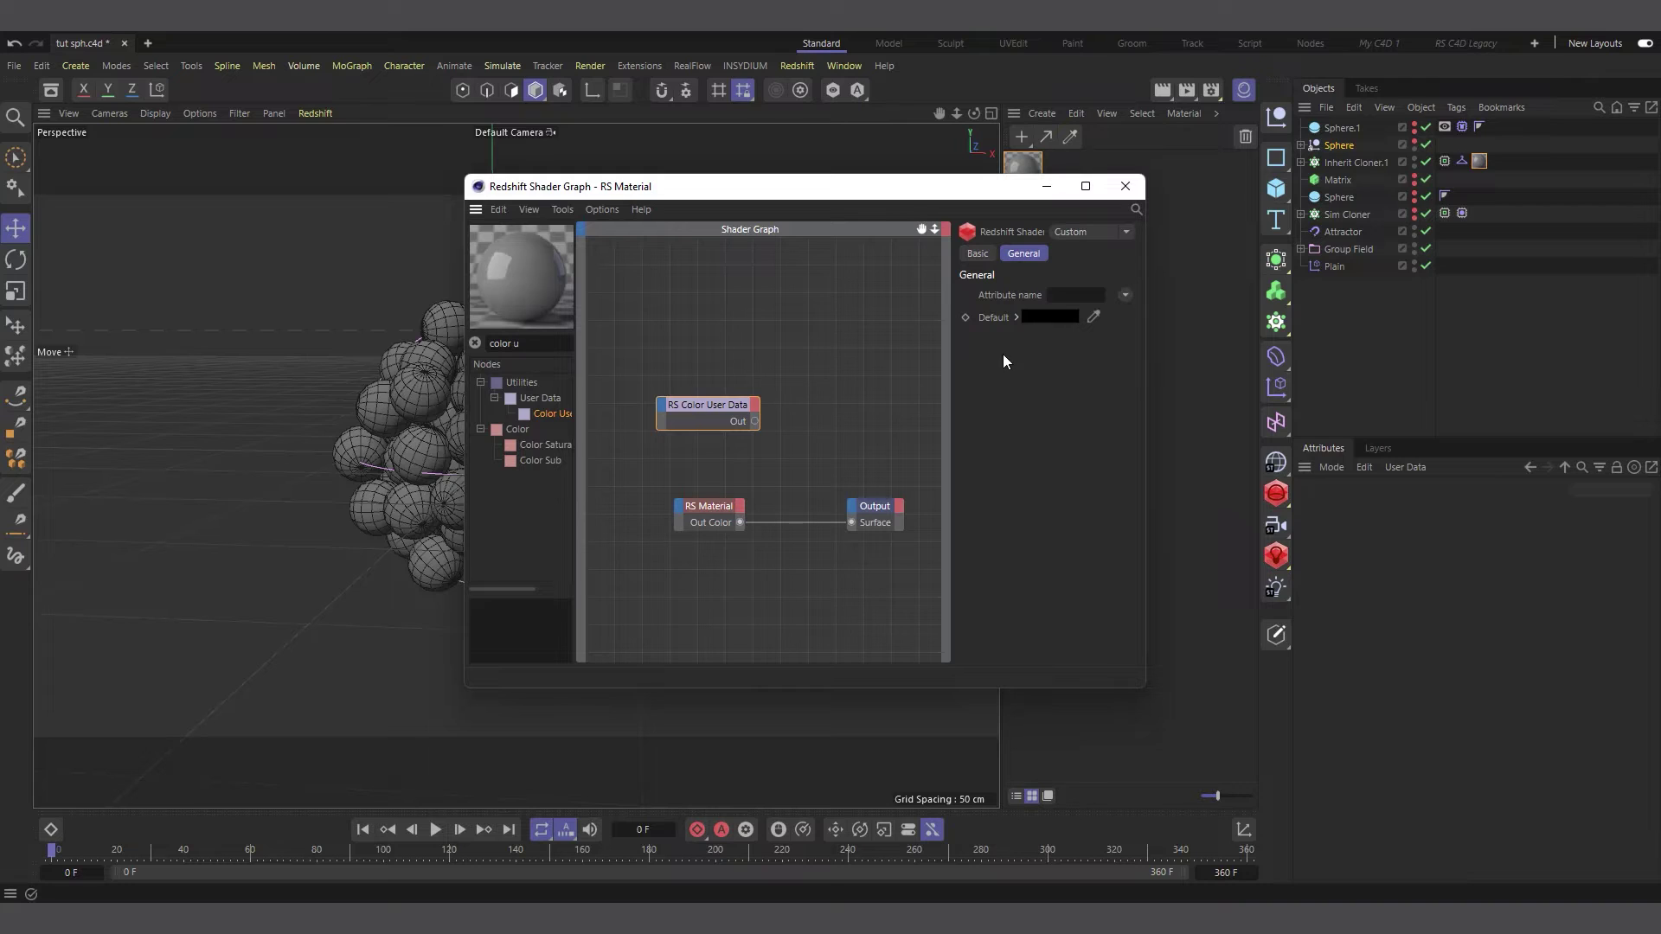
{"action": "left_click", "coordinate": [1125, 295]}
{"action": "mouse_move", "coordinate": [1131, 321]}
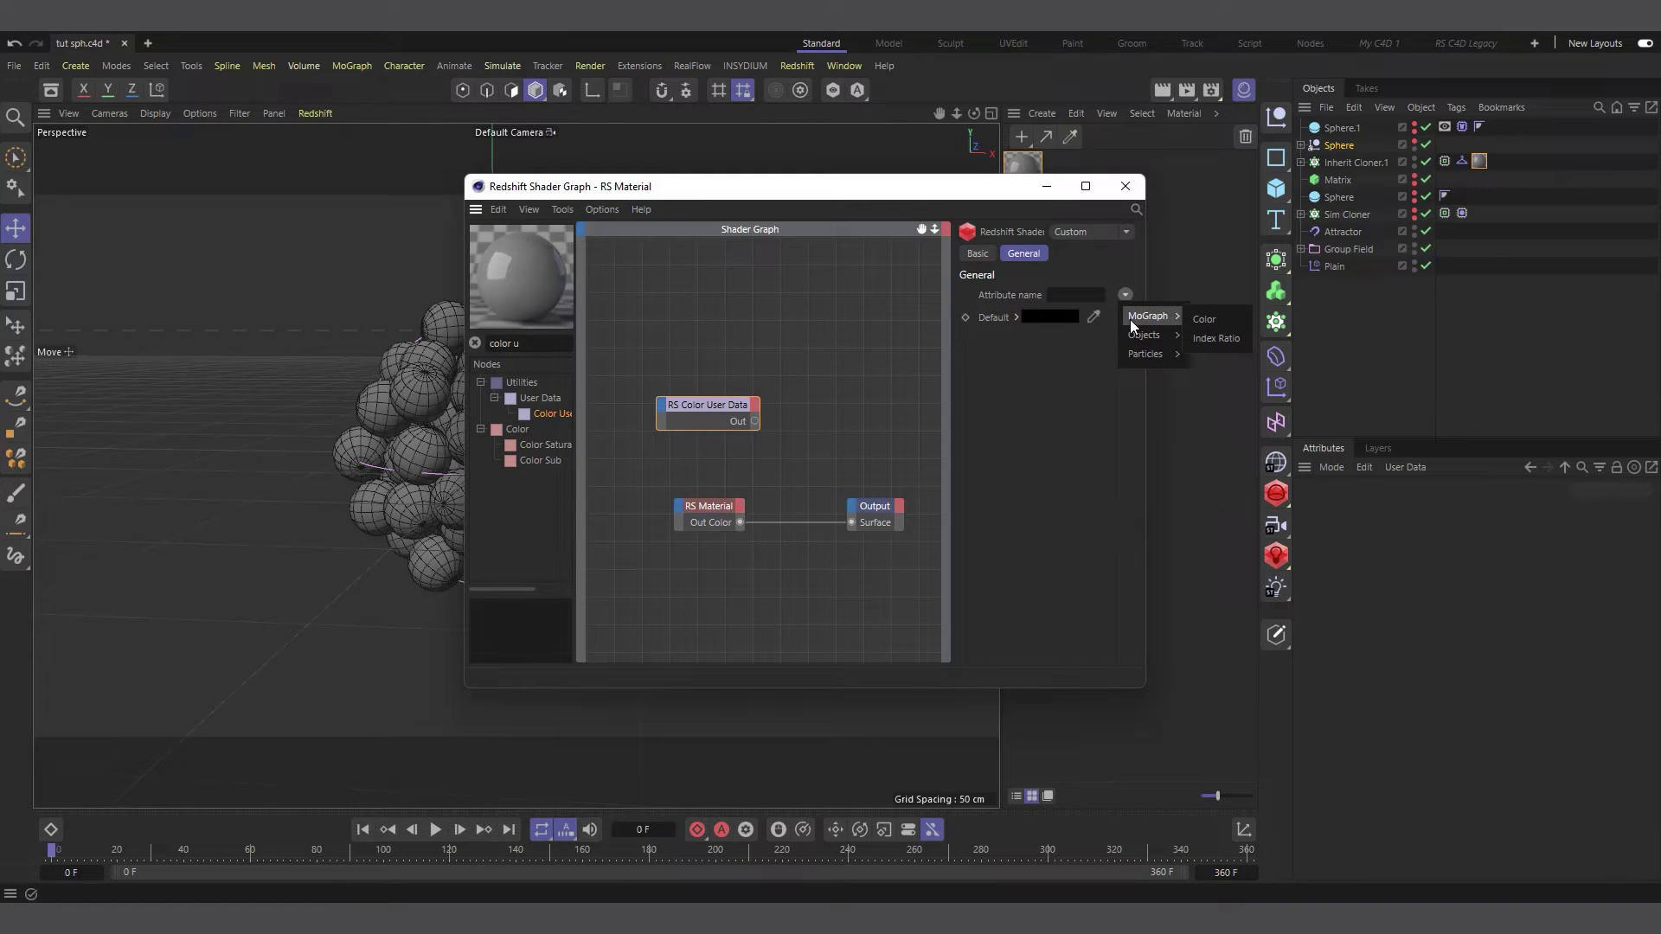
{"action": "left_click", "coordinate": [1203, 320]}
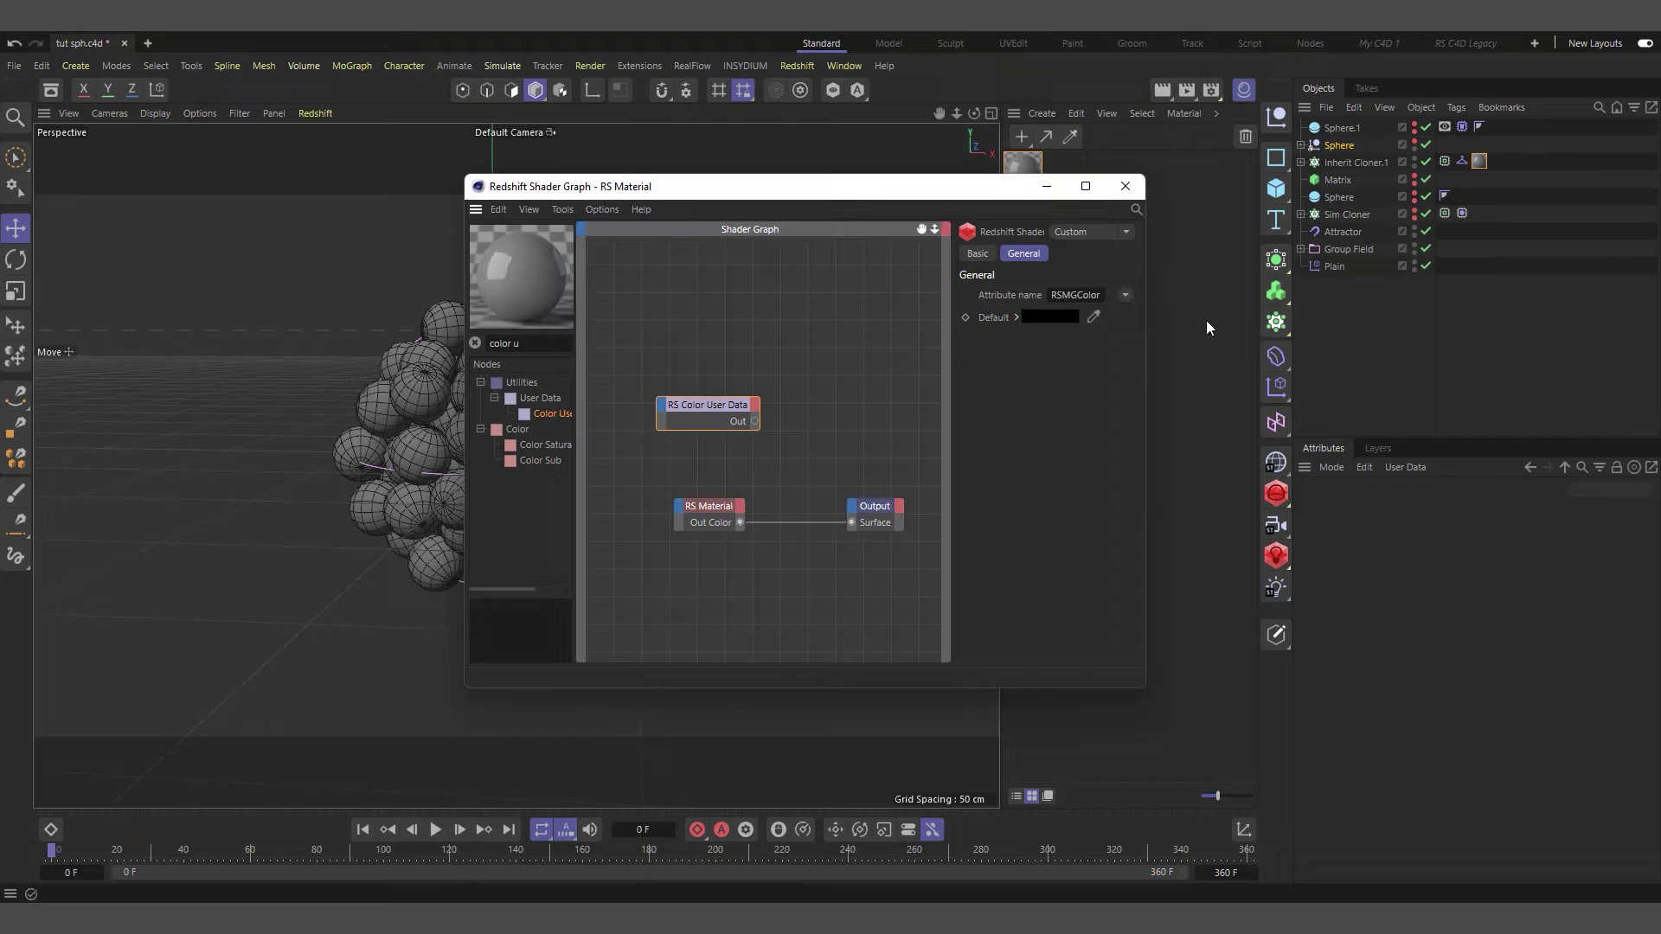
{"action": "left_click_drag", "start_coordinate": [906, 194], "coordinate": [1228, 301]}
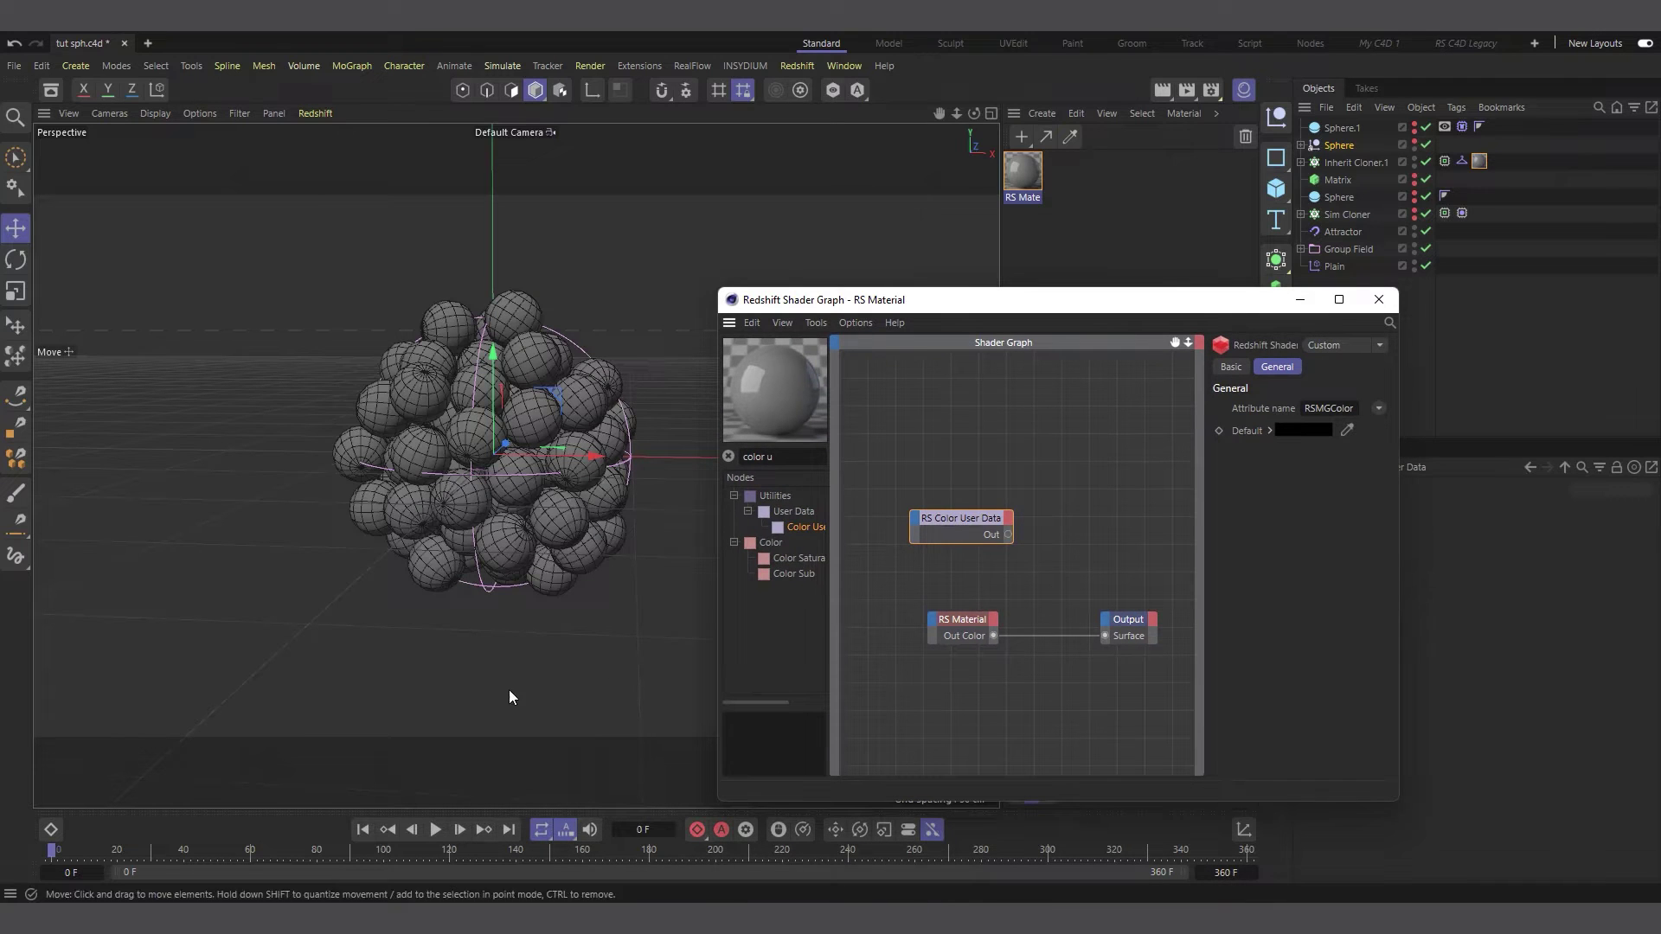
Space out the shader nodes and connect the RS Color User Data output to the RS Material's Diffuse Color.
{"action": "left_click_drag", "start_coordinate": [960, 517], "coordinate": [912, 680]}
{"action": "left_click_drag", "start_coordinate": [1017, 629], "coordinate": [1149, 642]}
{"action": "left_click_drag", "start_coordinate": [969, 616], "coordinate": [1087, 577]}
{"action": "left_click", "coordinate": [997, 532]}
{"action": "left_click", "coordinate": [1033, 587]}
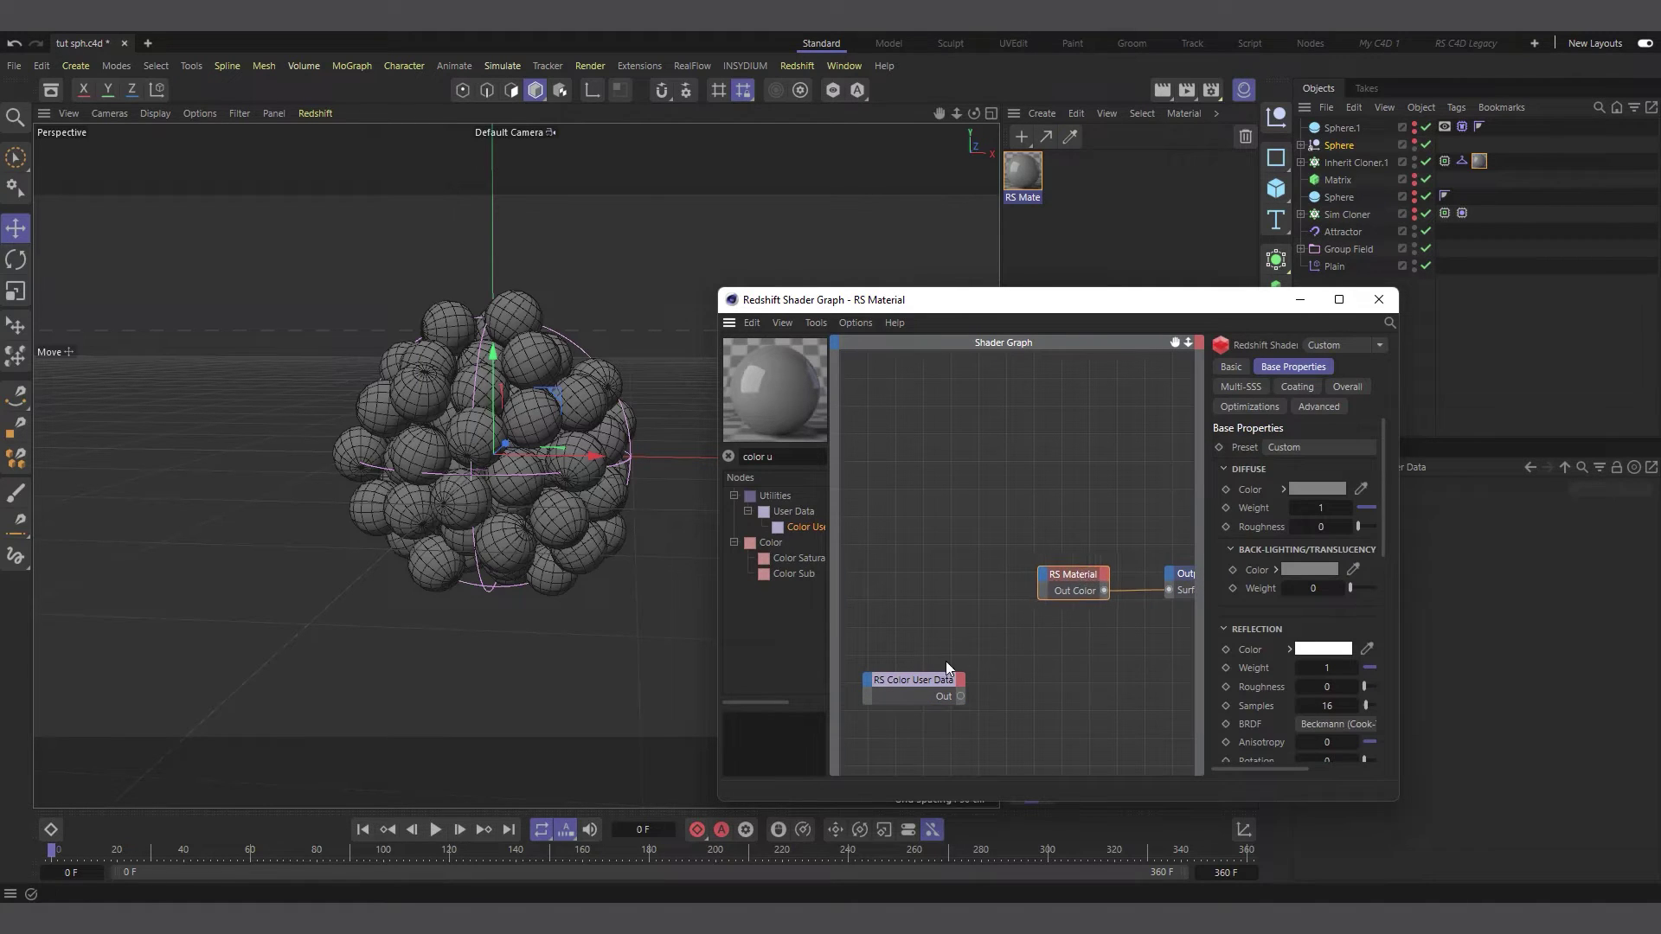
{"action": "left_click_drag", "start_coordinate": [931, 680], "coordinate": [1046, 586]}
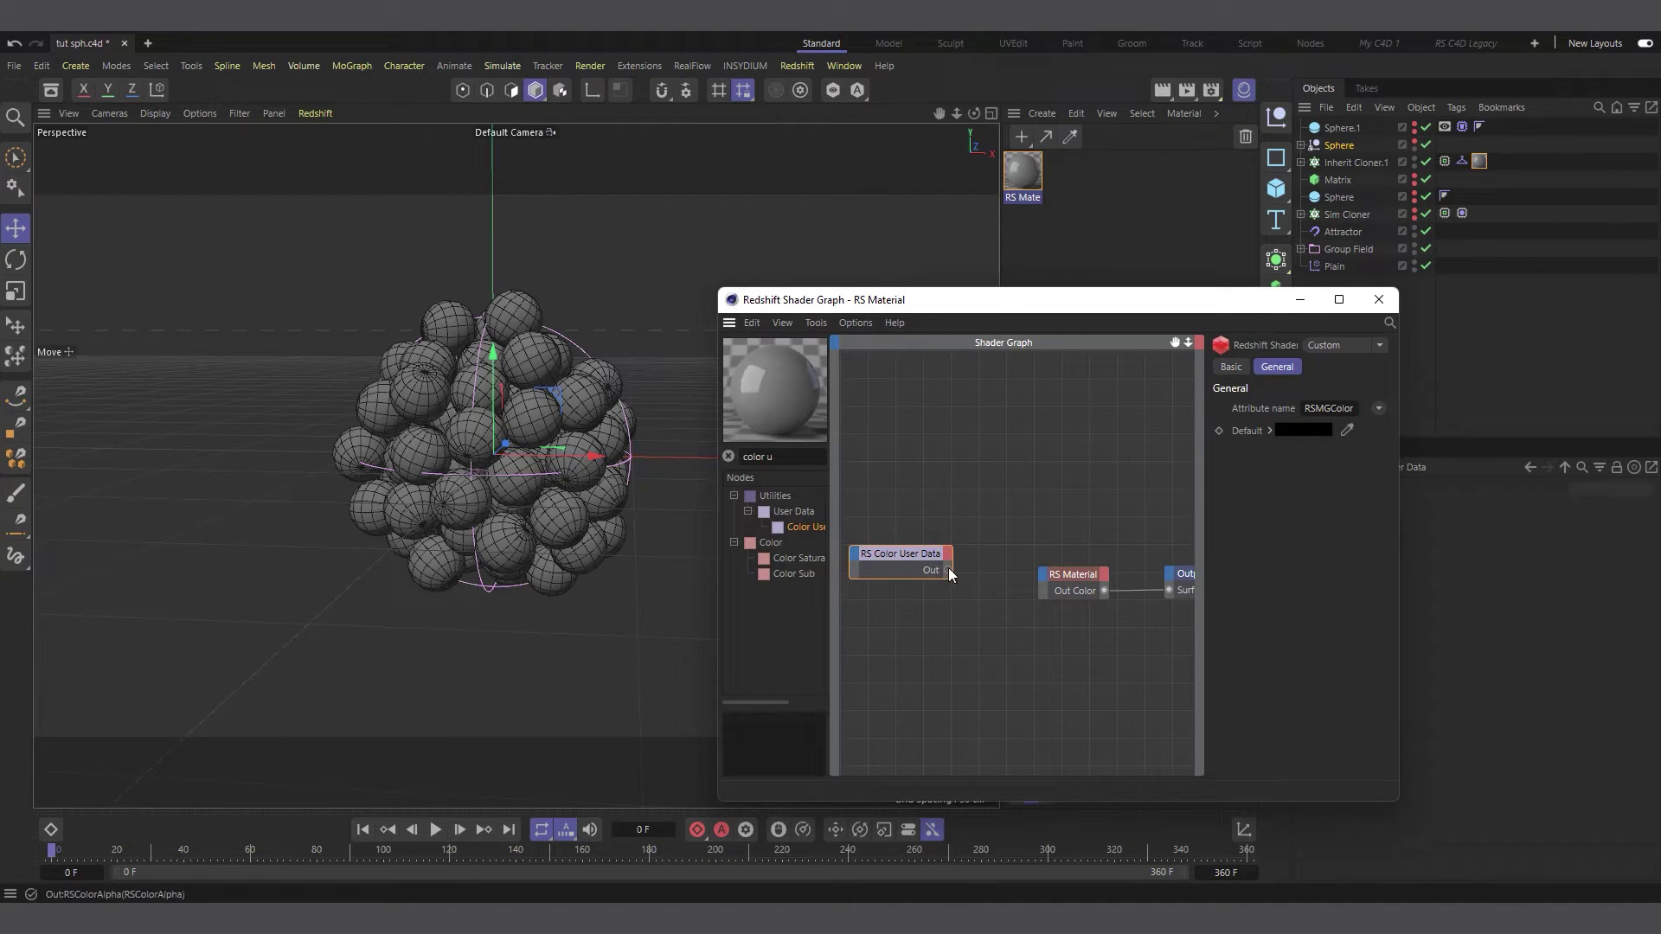
{"action": "left_click_drag", "start_coordinate": [948, 569], "coordinate": [1046, 576]}
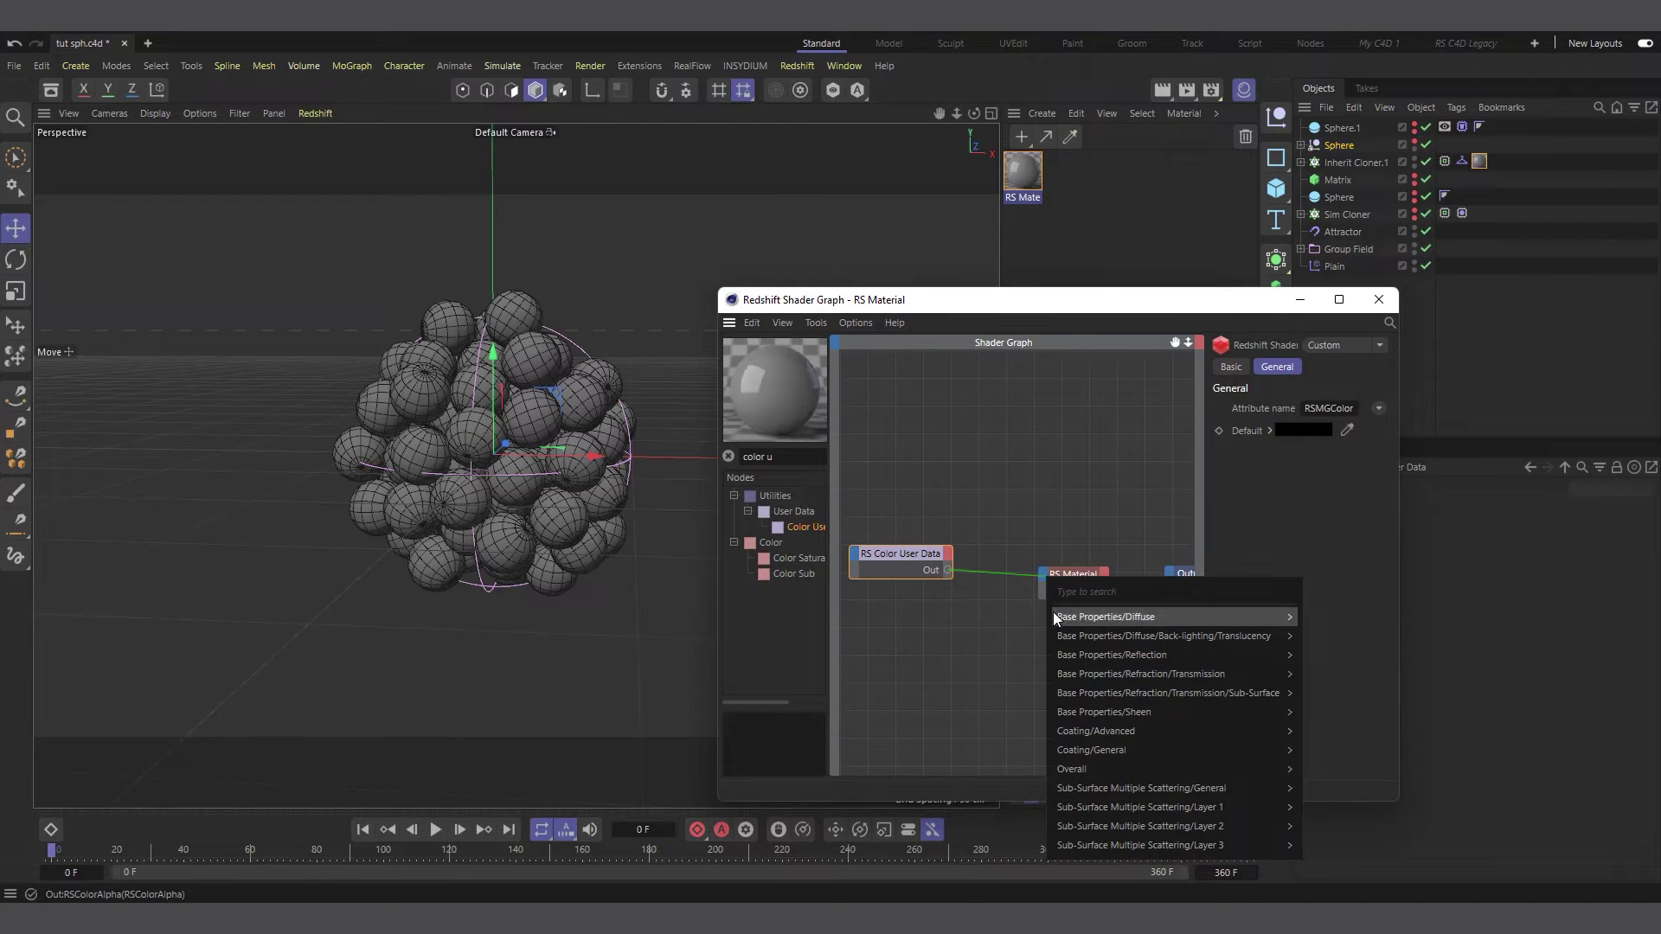
{"action": "mouse_move", "coordinate": [1095, 619]}
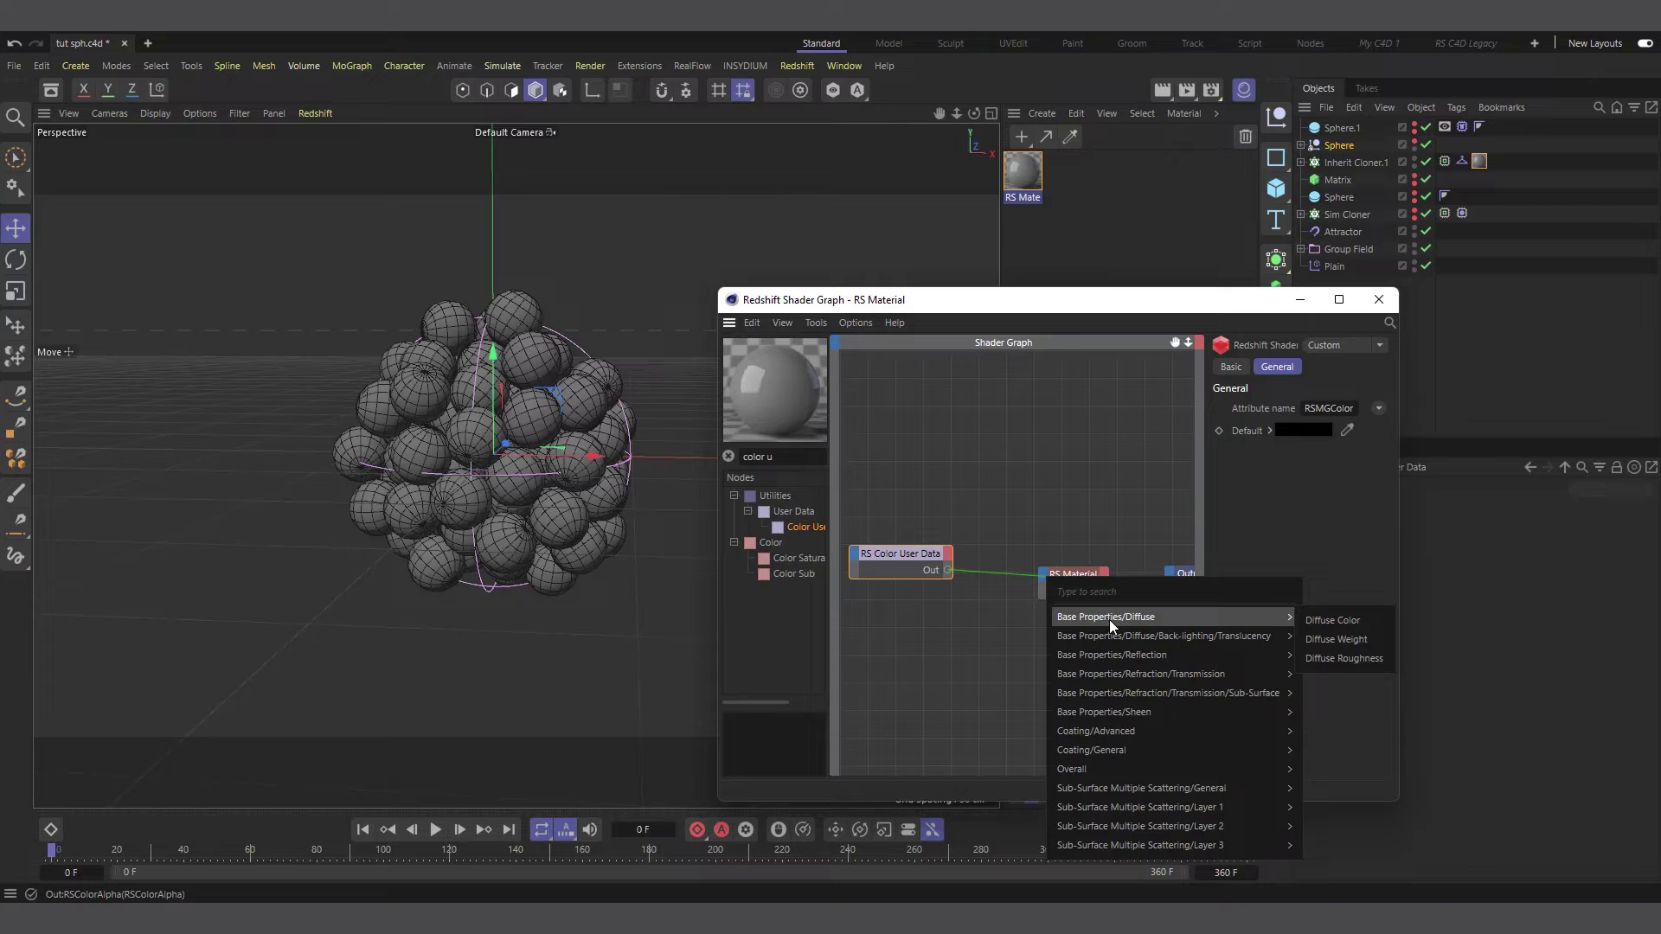
{"action": "left_click", "coordinate": [1341, 622]}
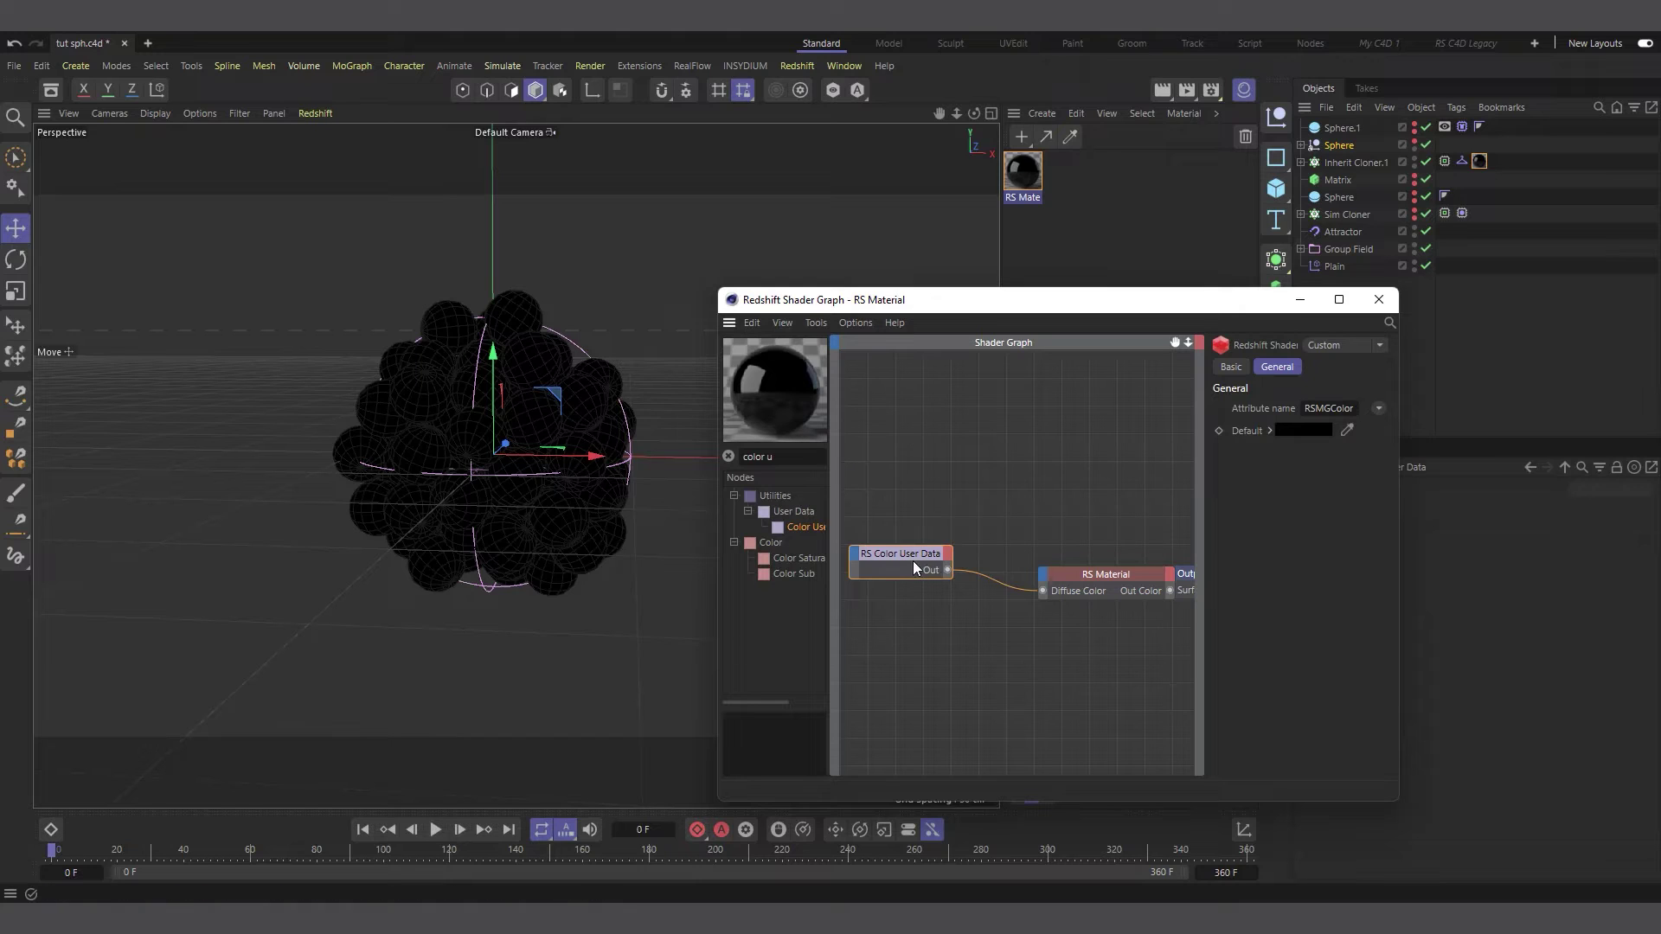
{"action": "left_click_drag", "start_coordinate": [913, 558], "coordinate": [935, 557]}
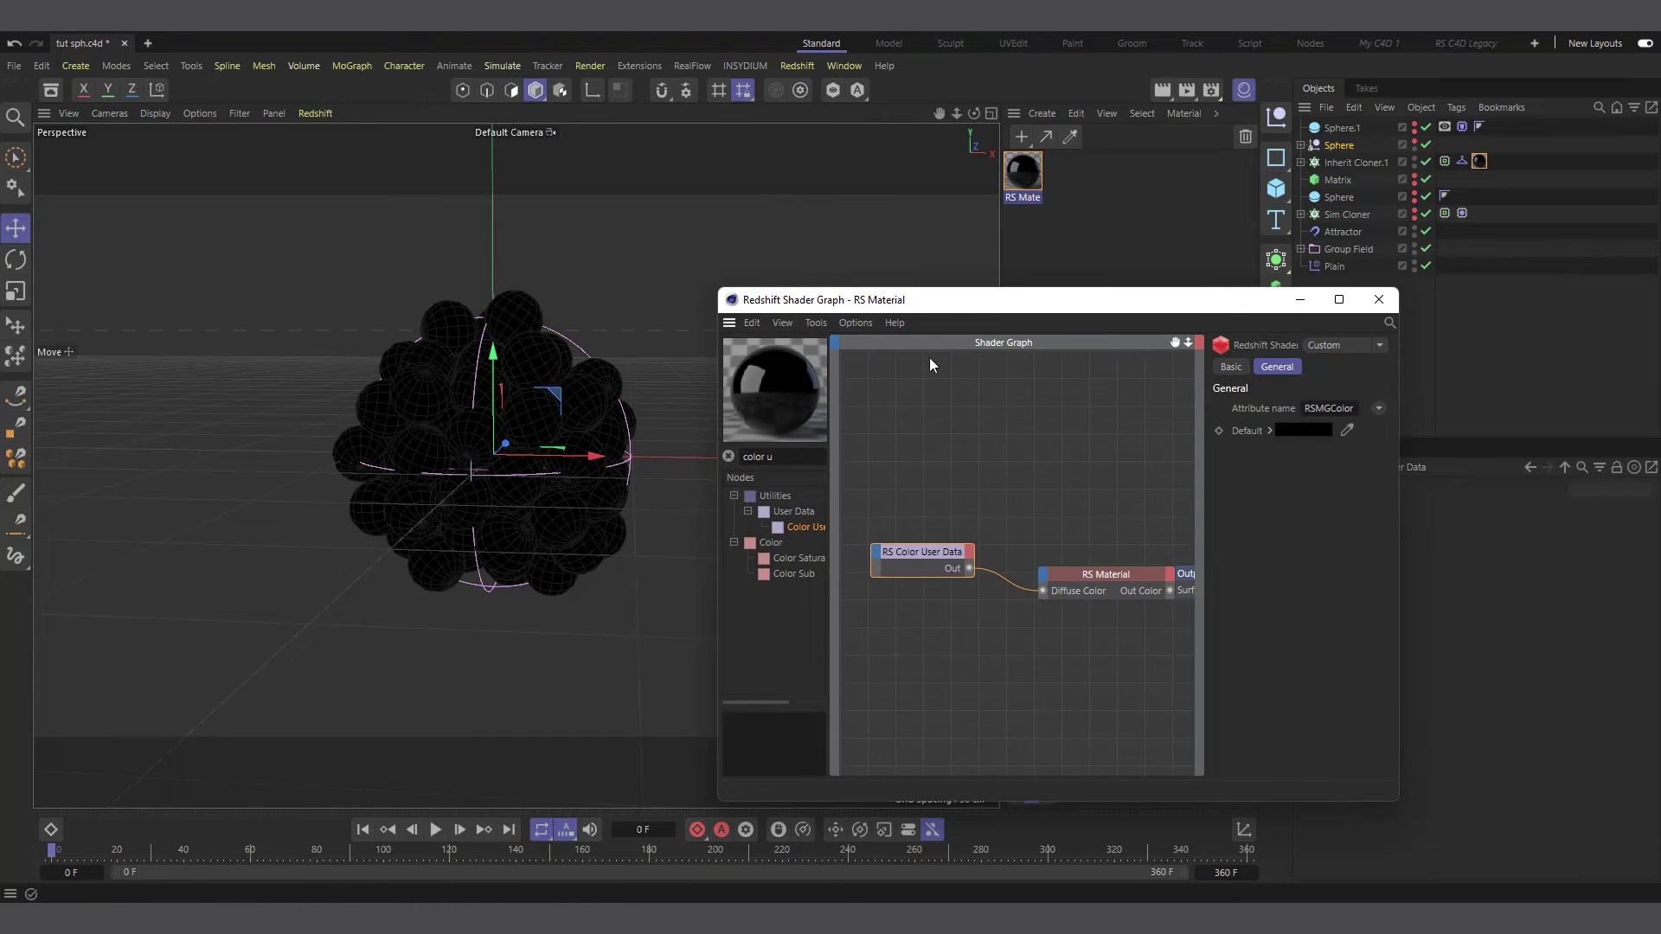
Dock the Redshift RenderView beside the viewport and move the shader graph window clear of the clones.
{"action": "left_click_drag", "start_coordinate": [949, 311], "coordinate": [1013, 309]}
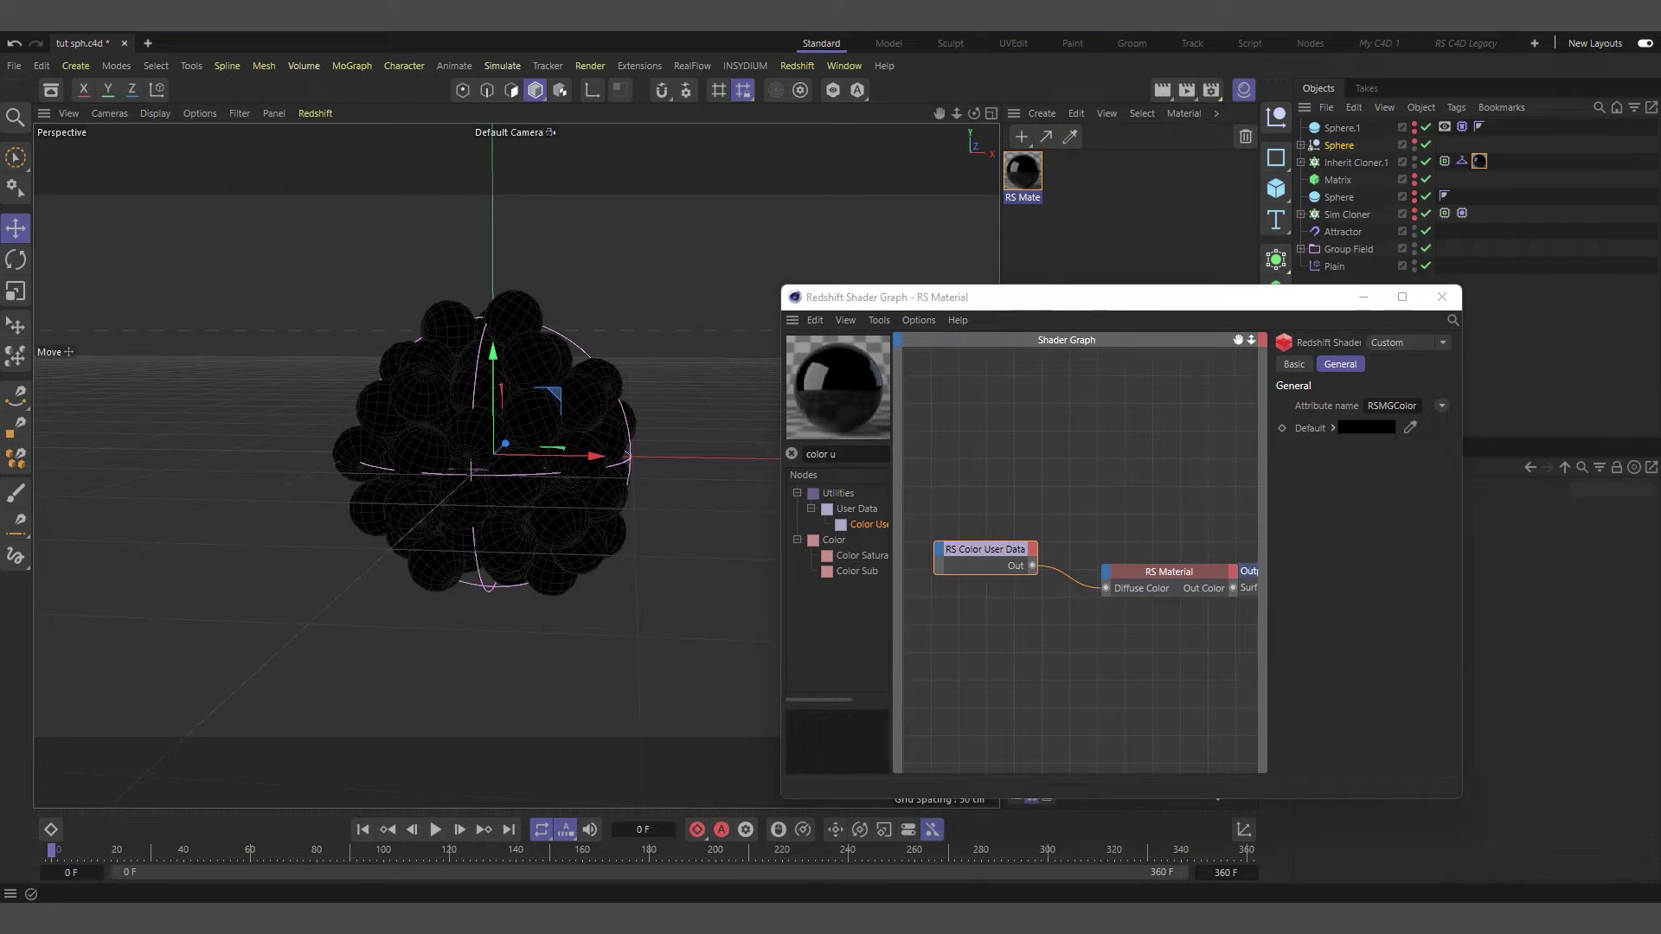
{"action": "left_click_drag", "start_coordinate": [980, 234], "coordinate": [64, 339]}
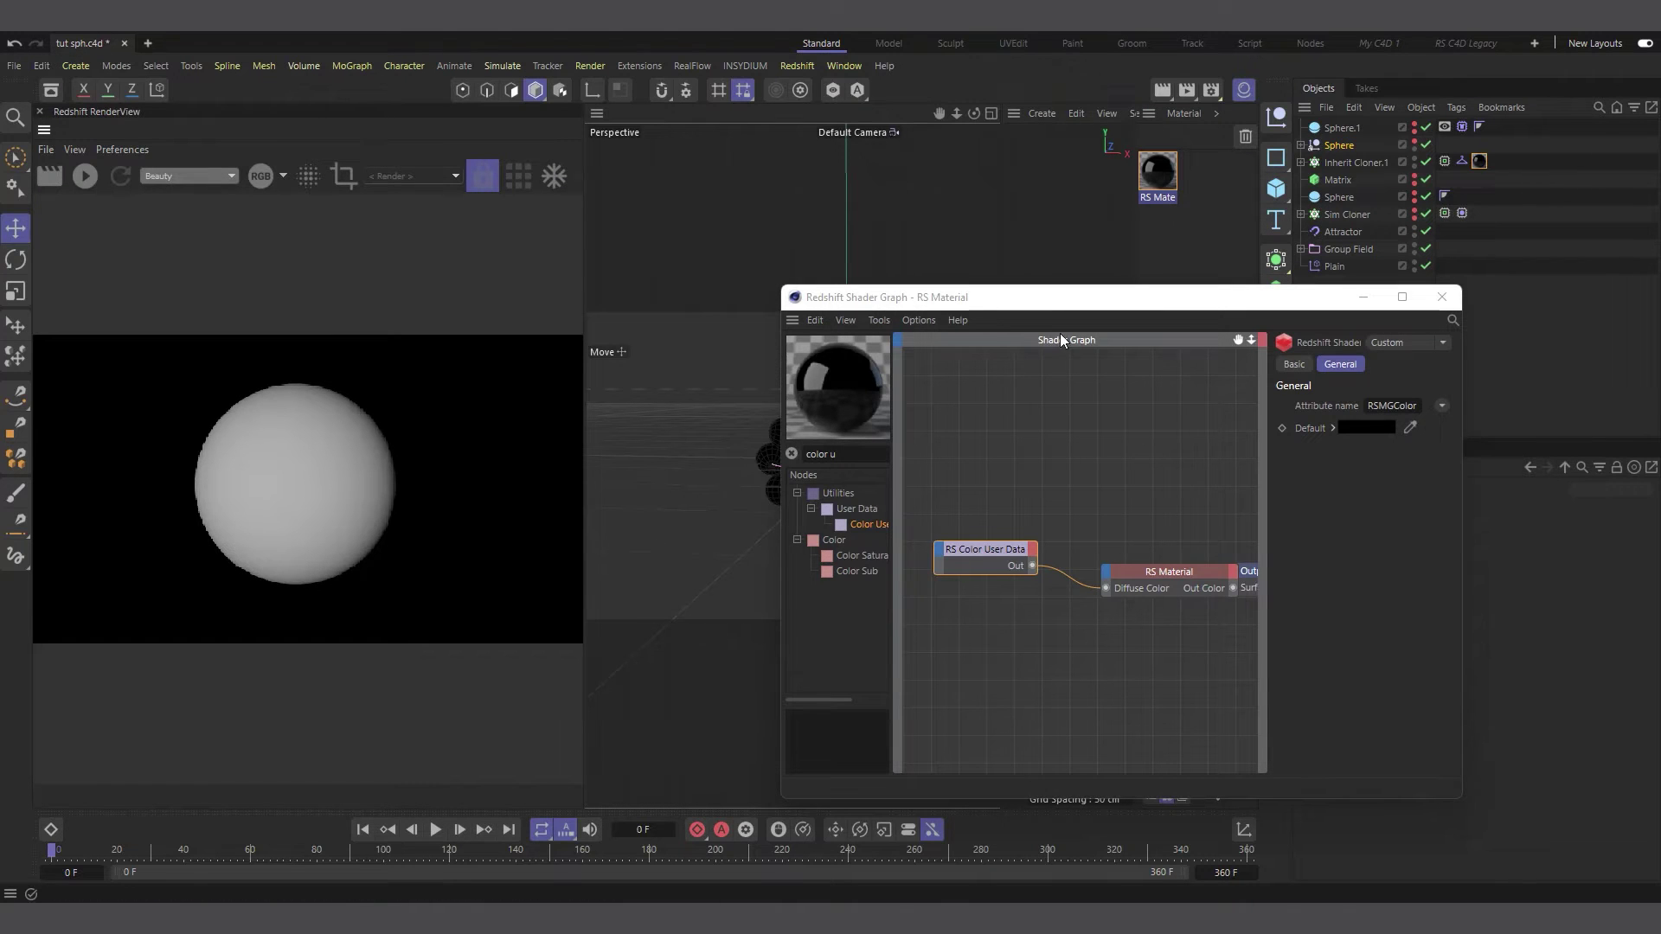
{"action": "left_click_drag", "start_coordinate": [1113, 308], "coordinate": [991, 485]}
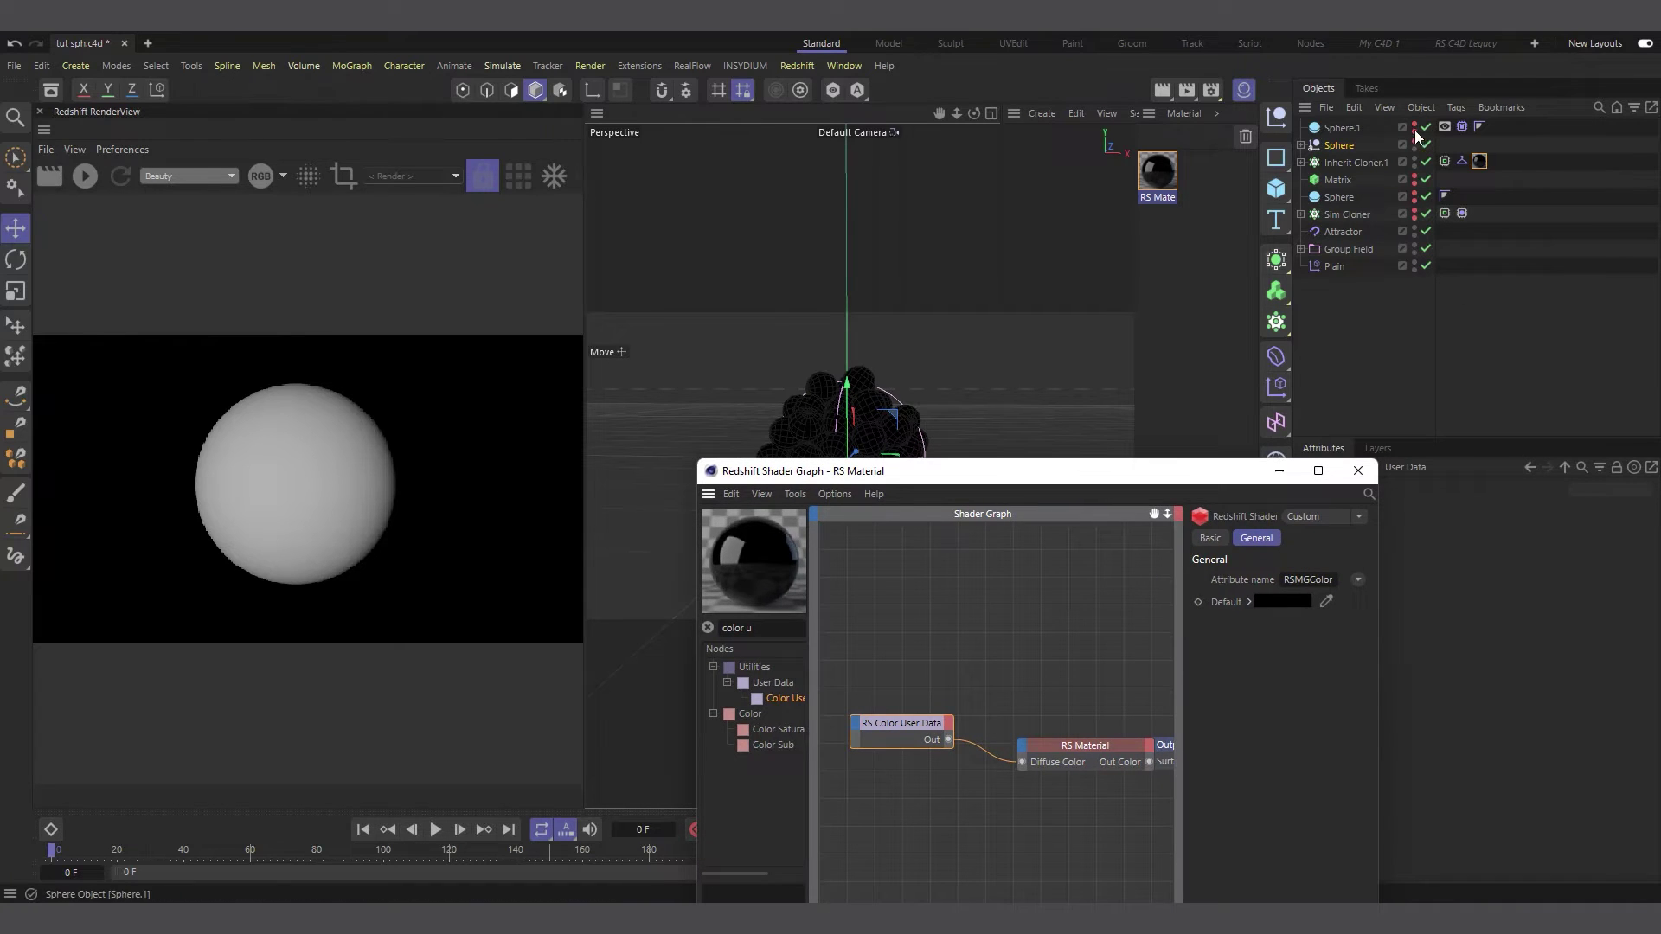
Inspect the Alembic Sphere's hierarchy and briefly show it in the viewport before hiding it again.
{"action": "left_click", "coordinate": [1300, 145]}
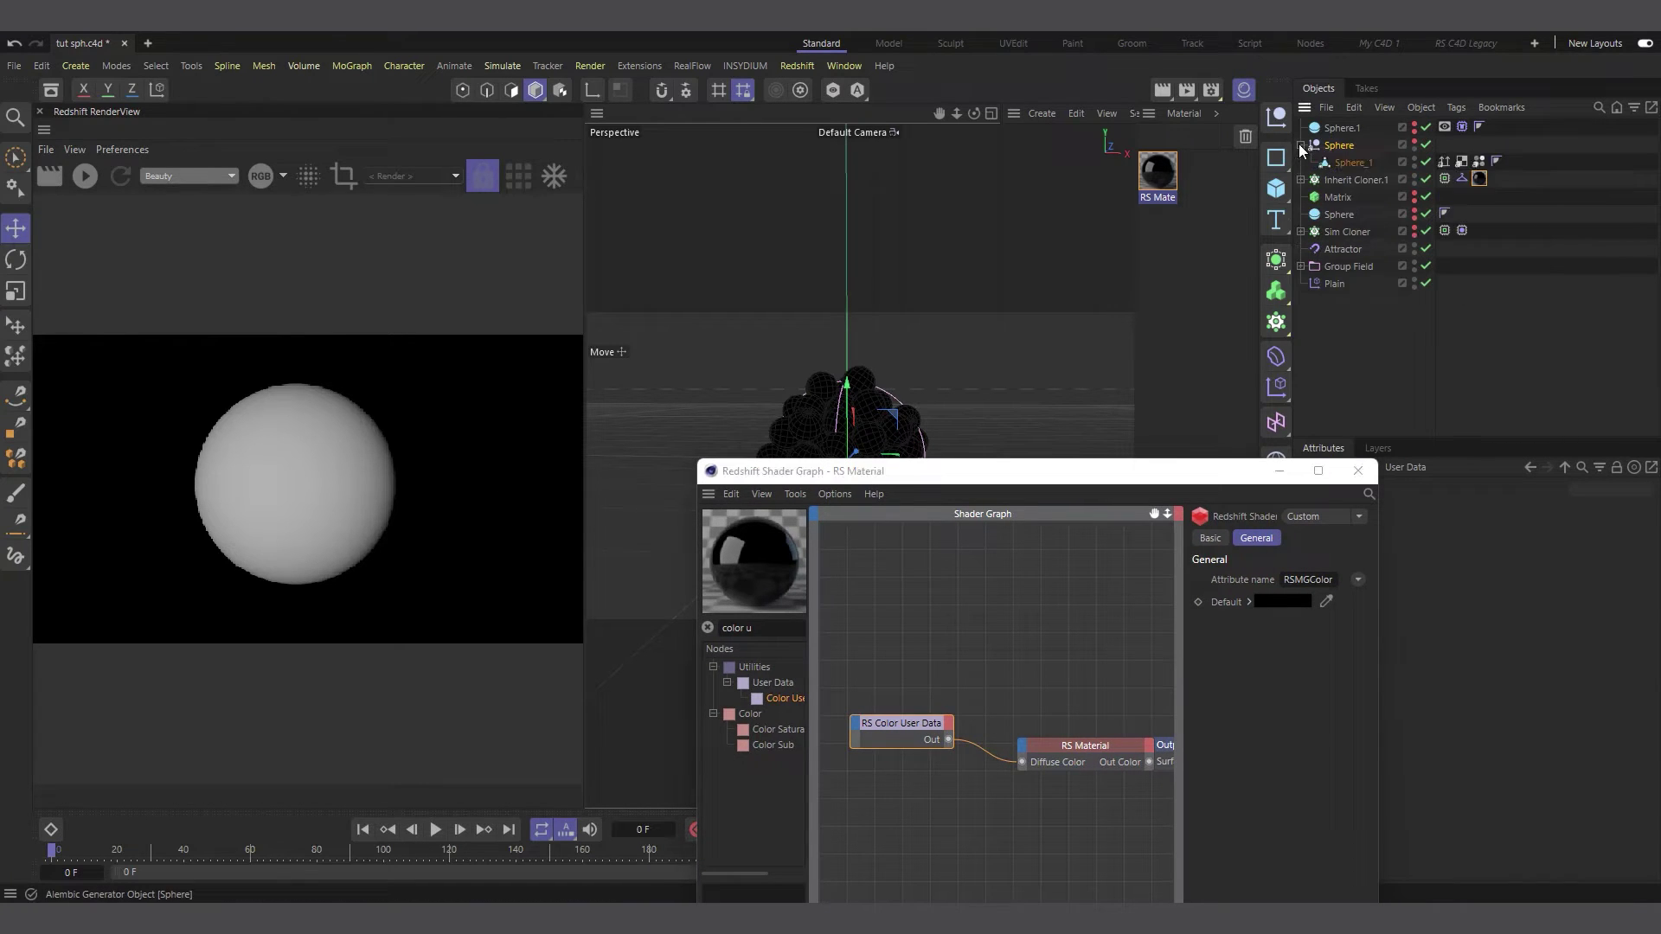
{"action": "left_click", "coordinate": [1301, 146]}
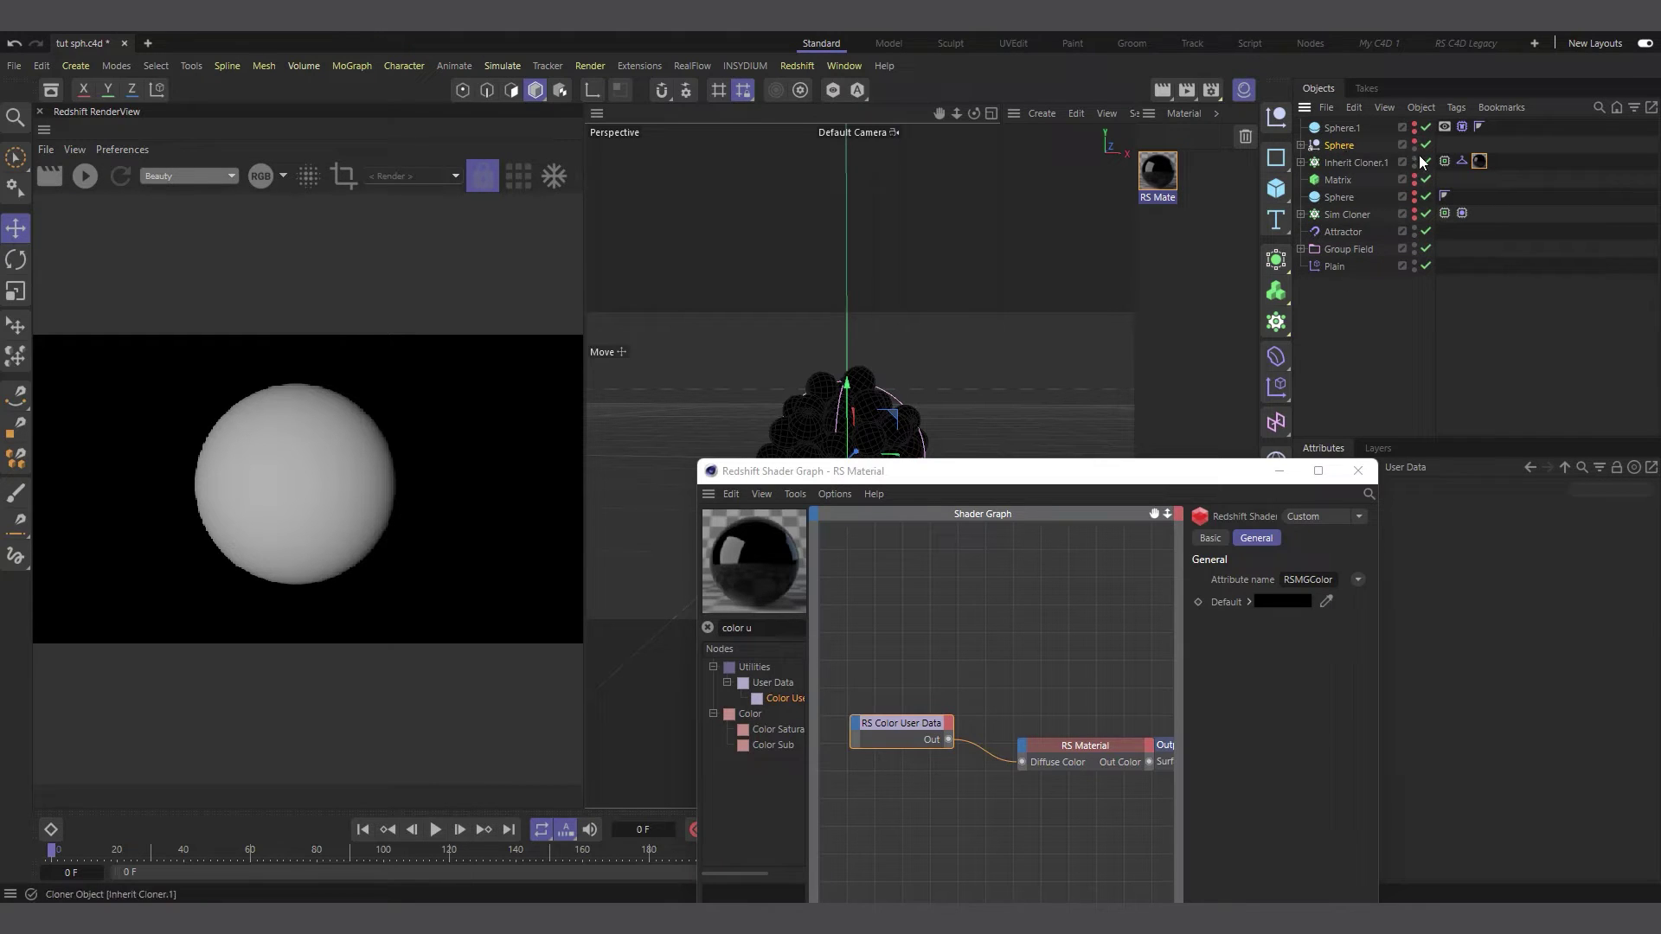
{"action": "left_click", "coordinate": [1341, 146]}
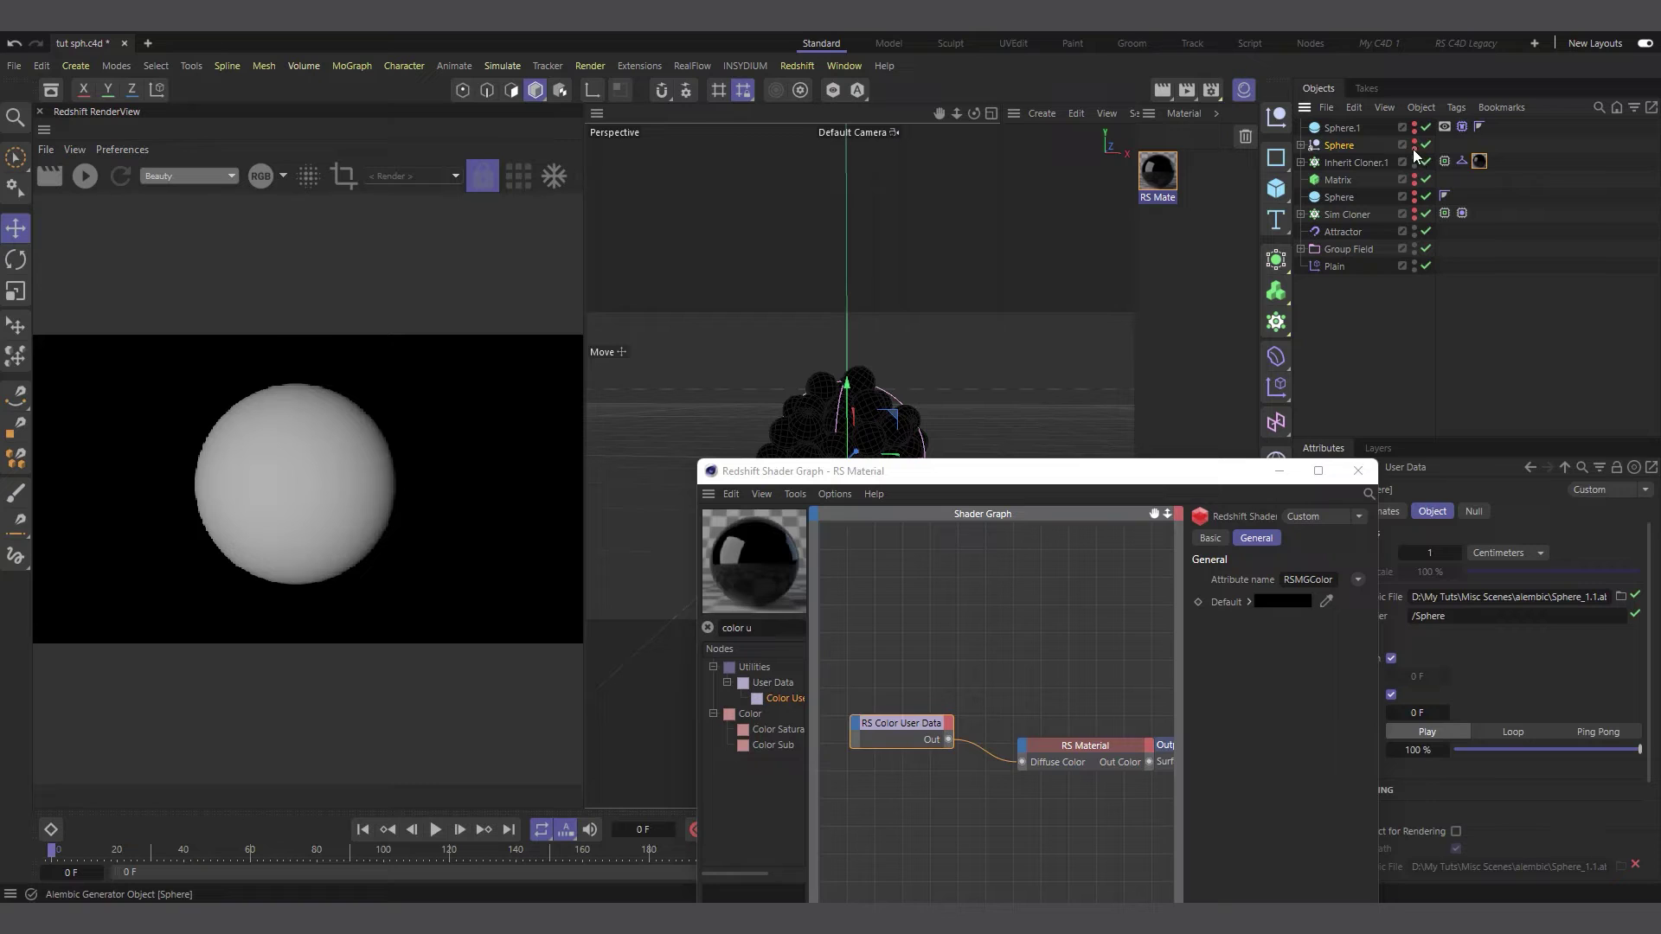
{"action": "left_click", "coordinate": [1416, 143]}
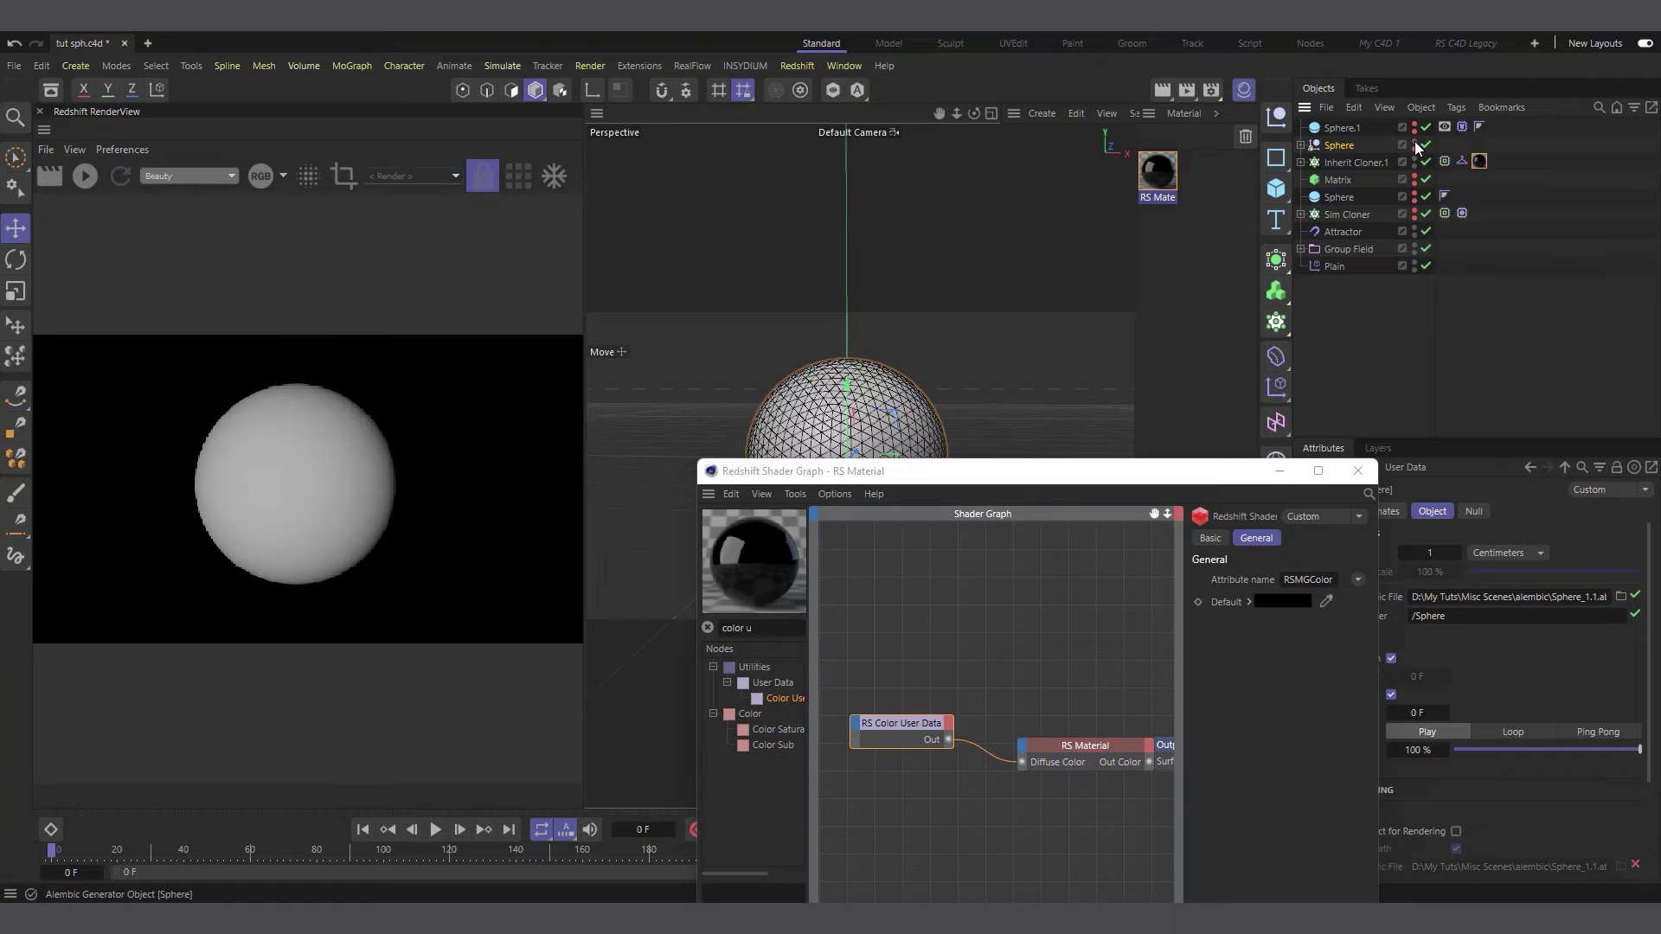
{"action": "left_click", "coordinate": [1415, 143]}
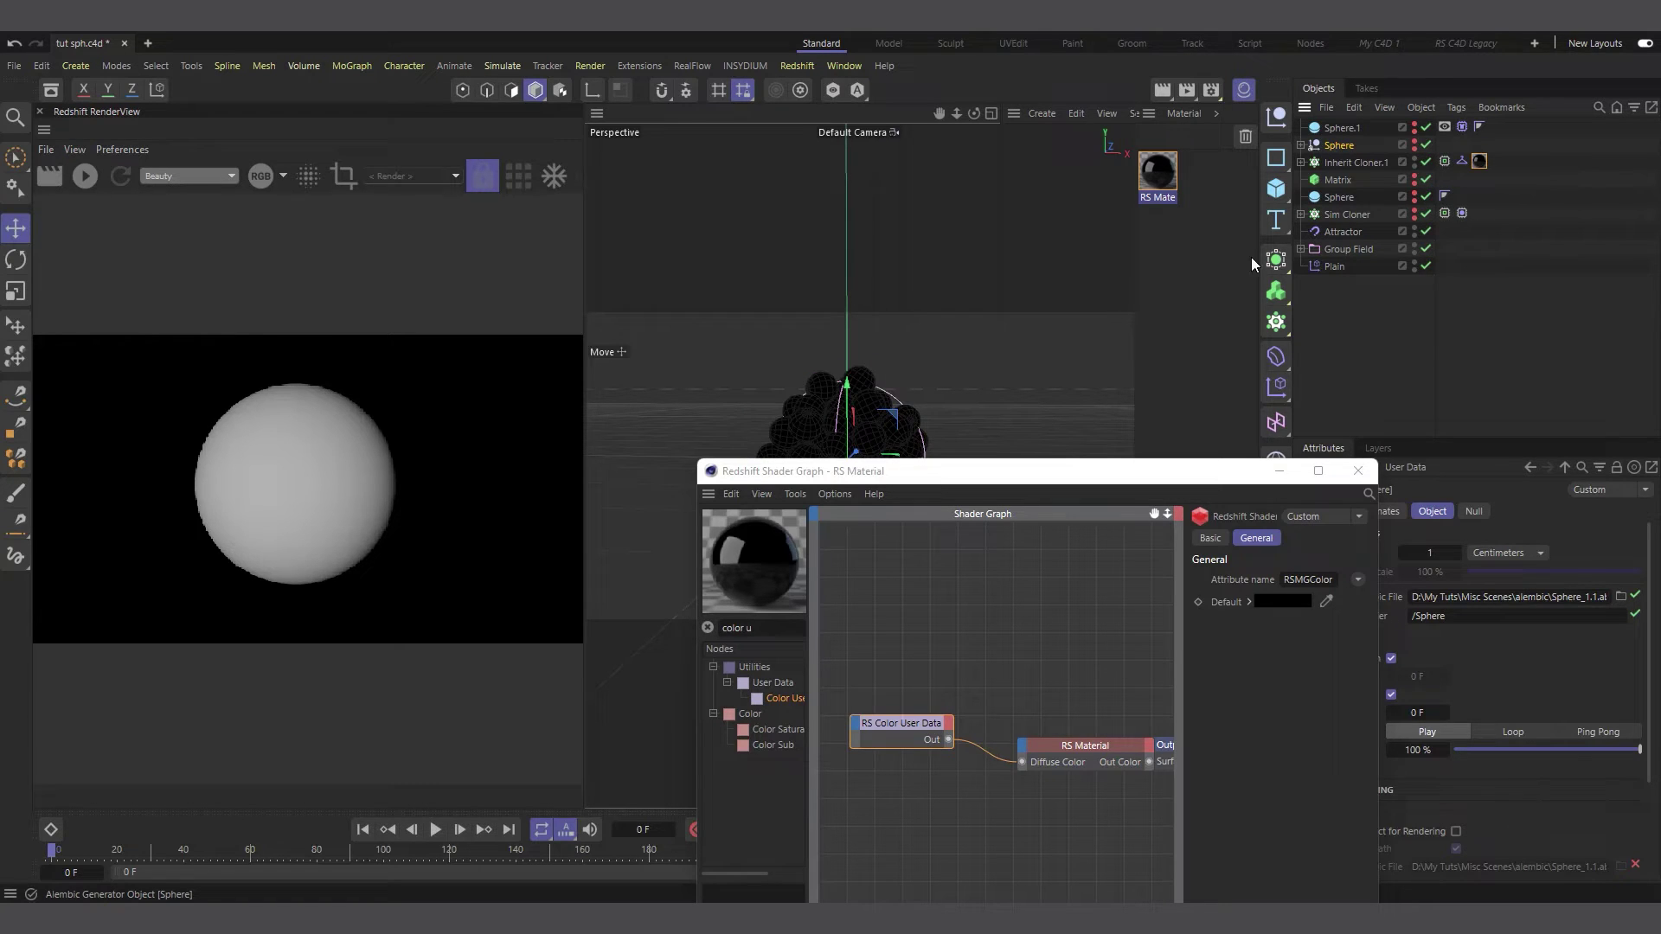
Start the live Redshift render and move the timeline to frame 99 to check the clone colors.
{"action": "left_click", "coordinate": [84, 179]}
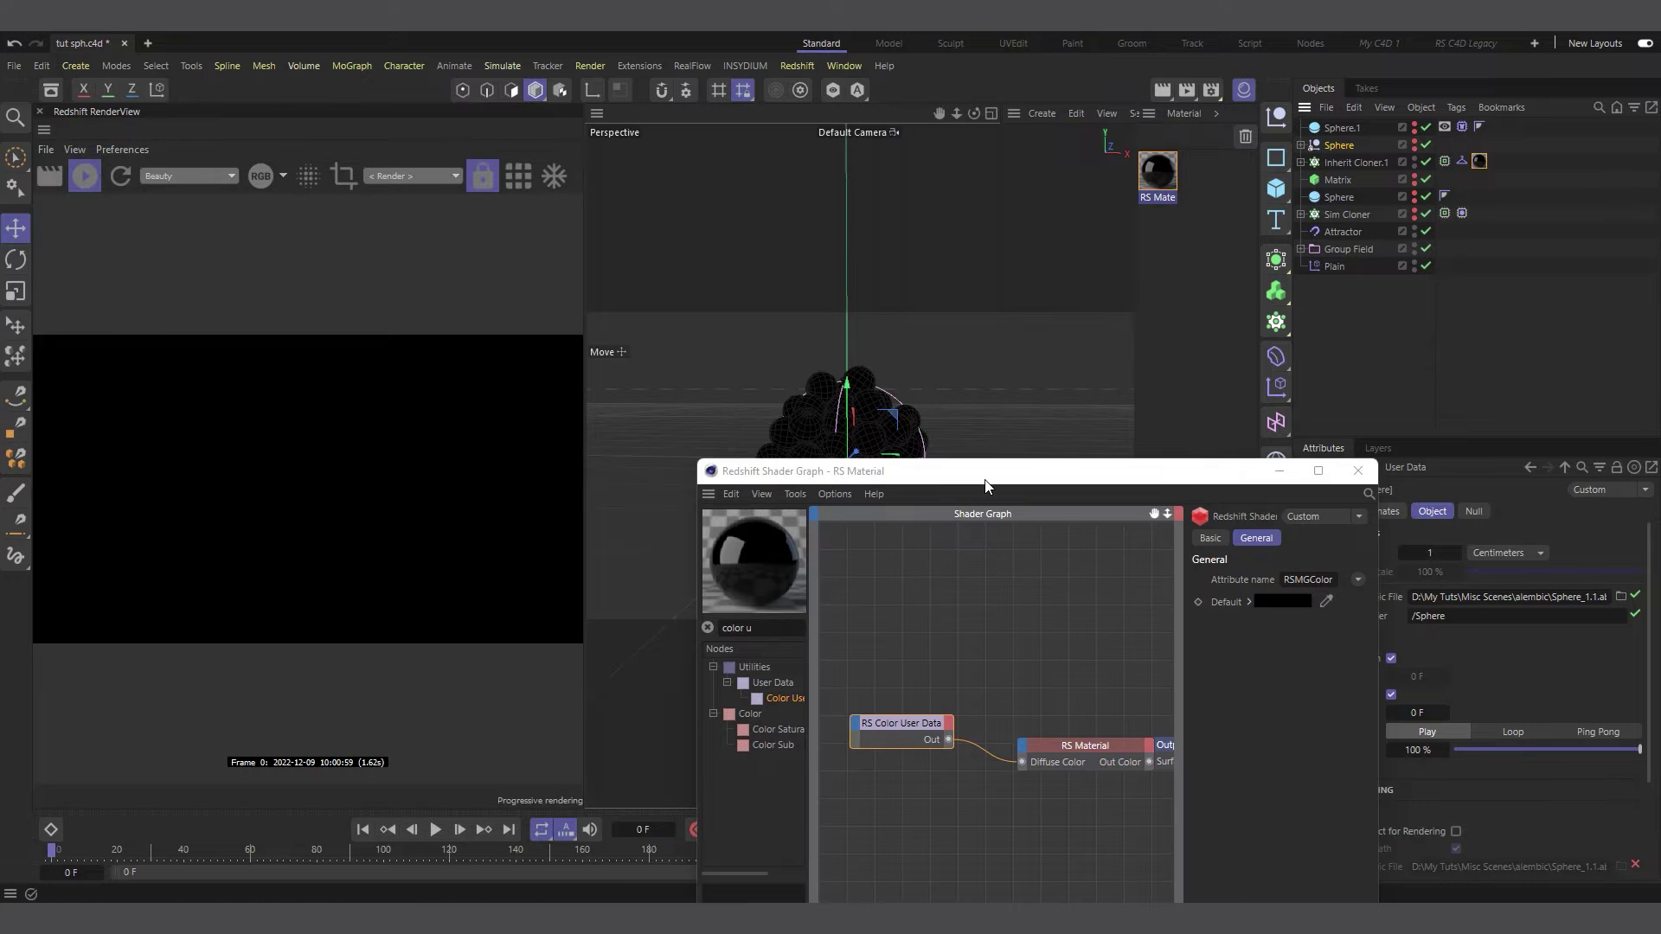
{"action": "mouse_move", "coordinate": [772, 481]}
{"action": "left_mouse_down"}
{"action": "mouse_move", "coordinate": [790, 463]}
{"action": "mouse_move", "coordinate": [982, 445]}
{"action": "left_mouse_up"}
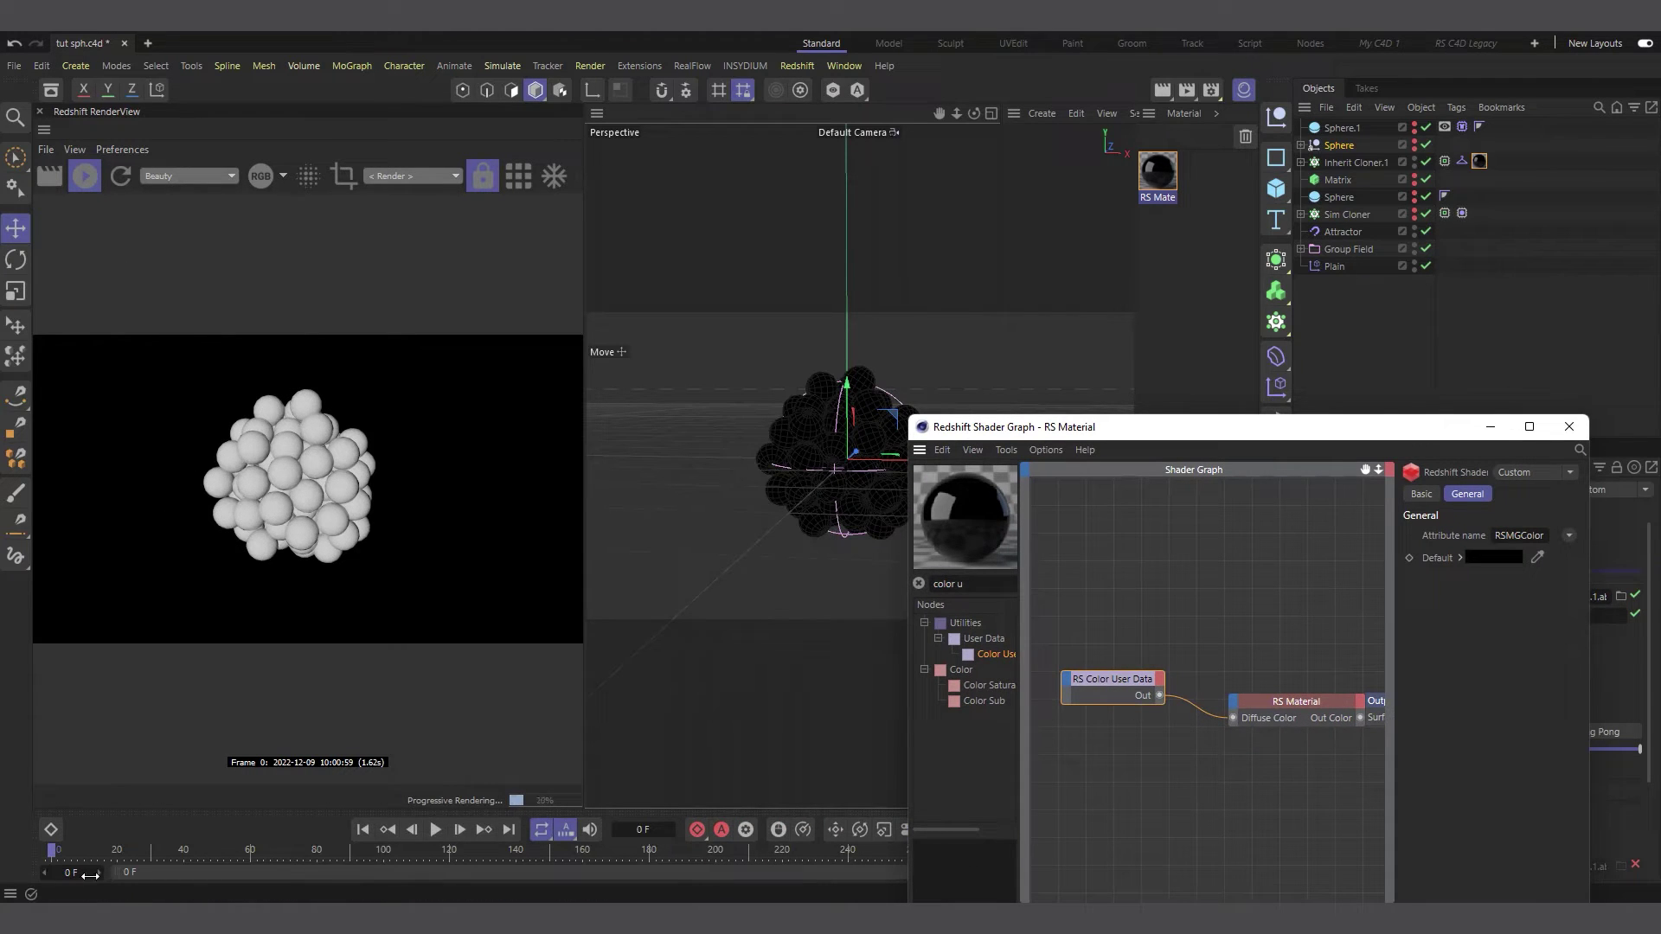
{"action": "left_click_drag", "start_coordinate": [88, 849], "coordinate": [382, 851]}
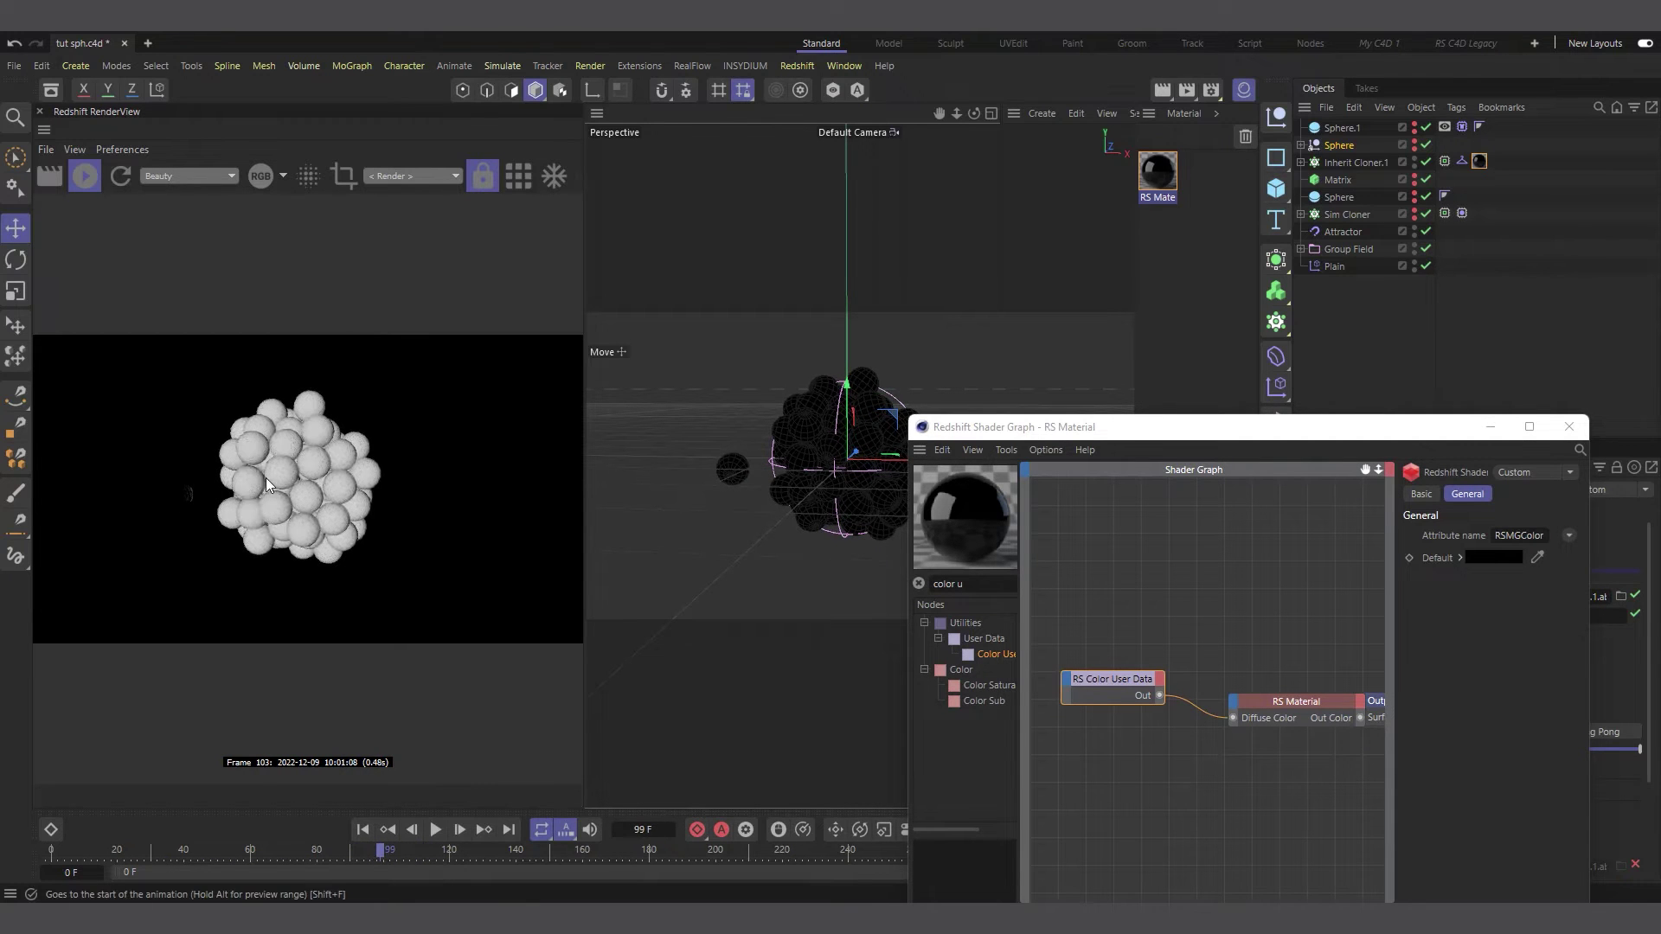
Search the shader nodes for "ramp" and add a Ramp node below the existing nodes.
{"action": "left_click_drag", "start_coordinate": [1189, 435], "coordinate": [1112, 437]}
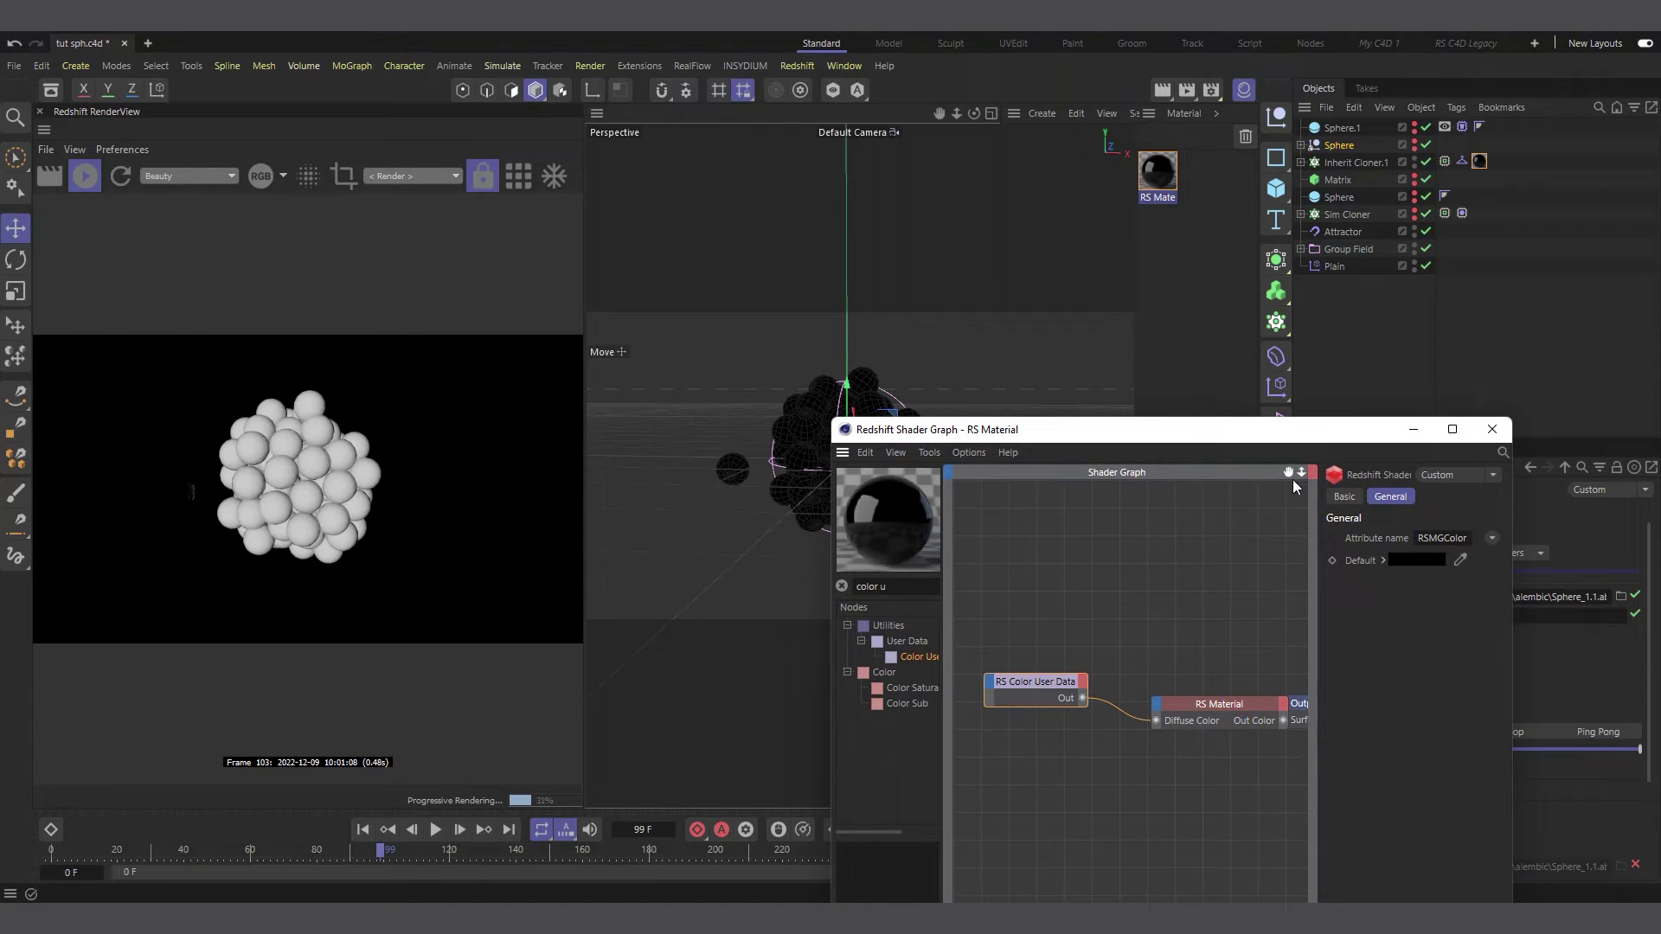
{"action": "left_click_drag", "start_coordinate": [1289, 473], "coordinate": [1269, 416]}
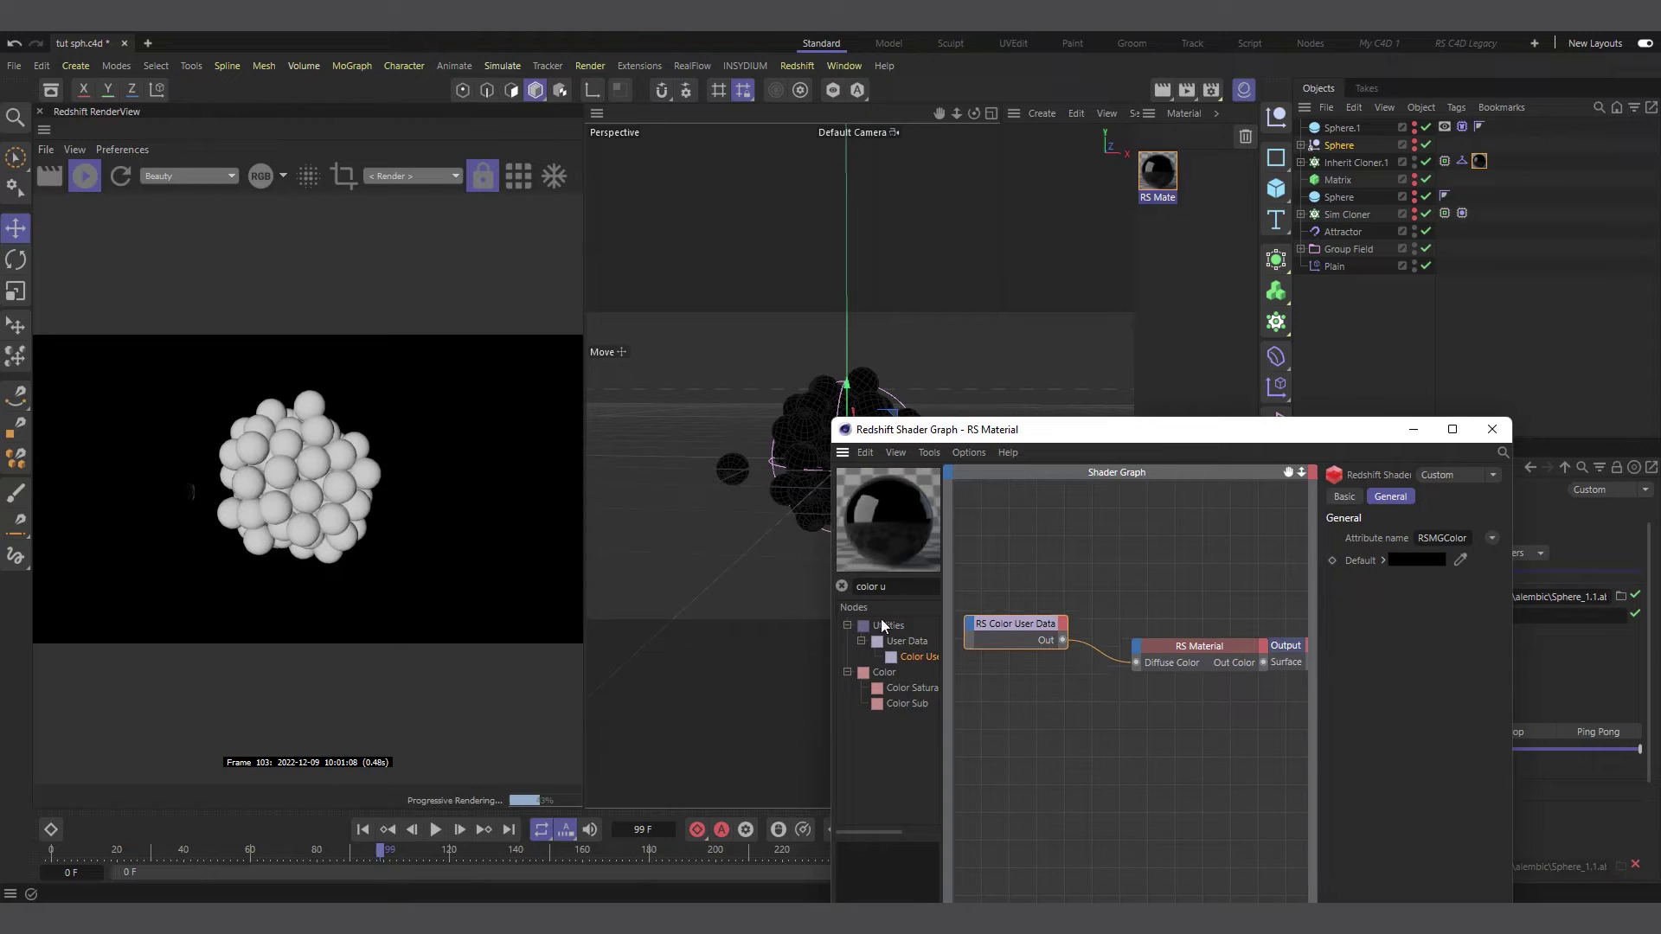
{"action": "left_click_drag", "start_coordinate": [896, 588], "coordinate": [770, 575]}
{"action": "type", "text": "ramp"}
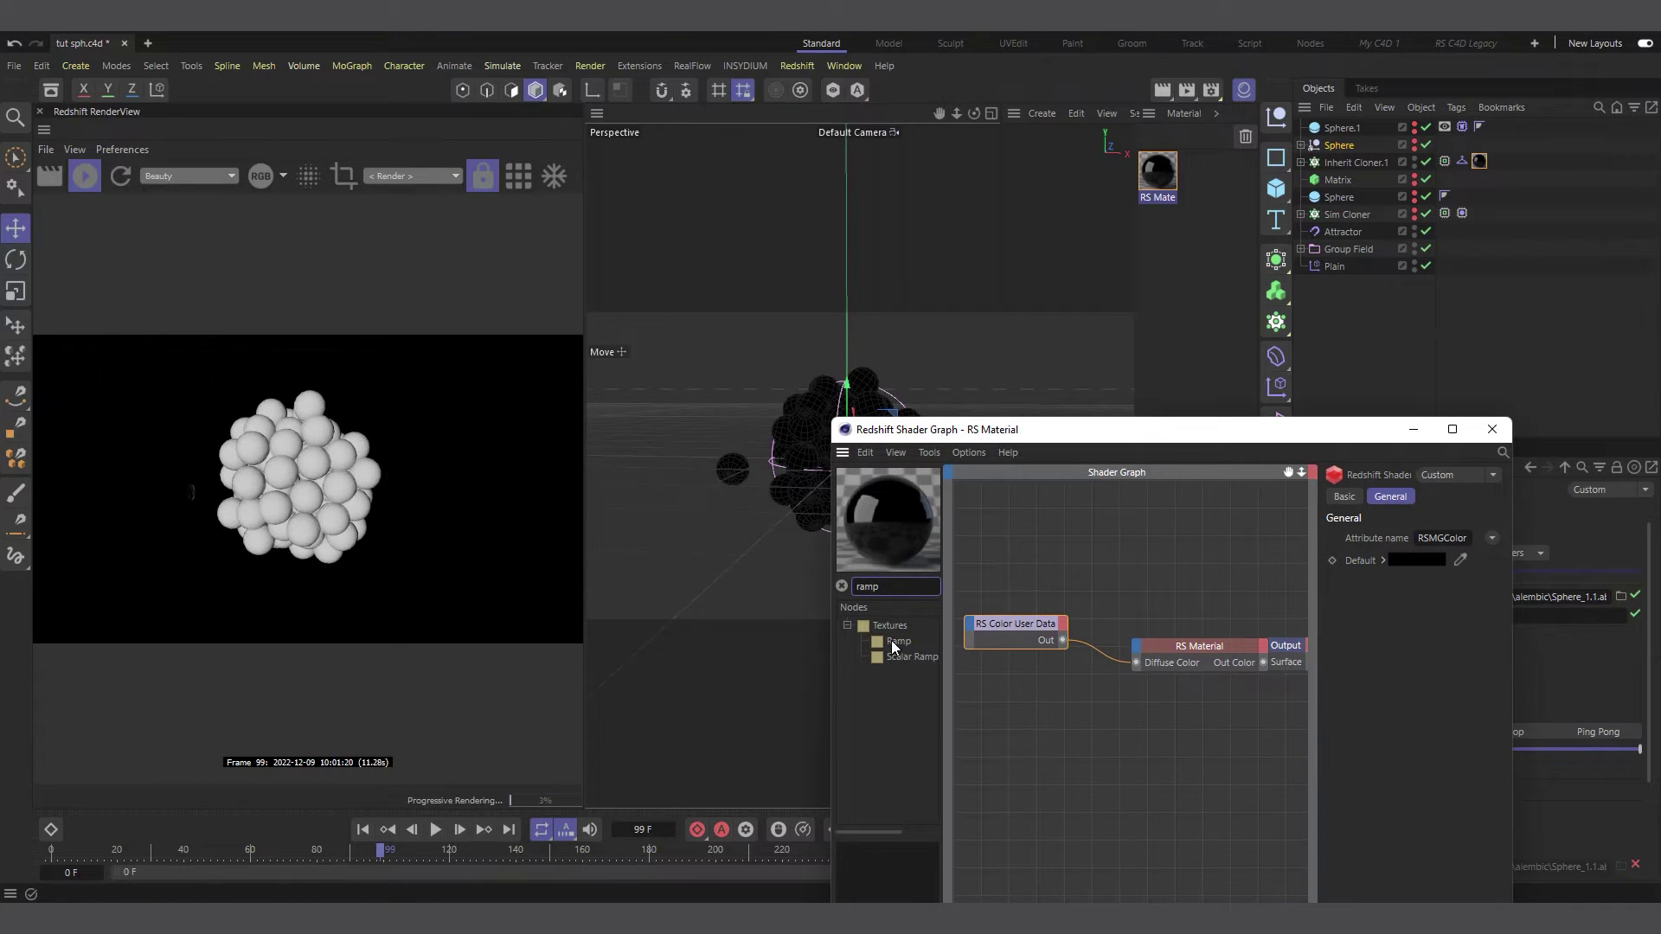
{"action": "left_click_drag", "start_coordinate": [893, 644], "coordinate": [1102, 730]}
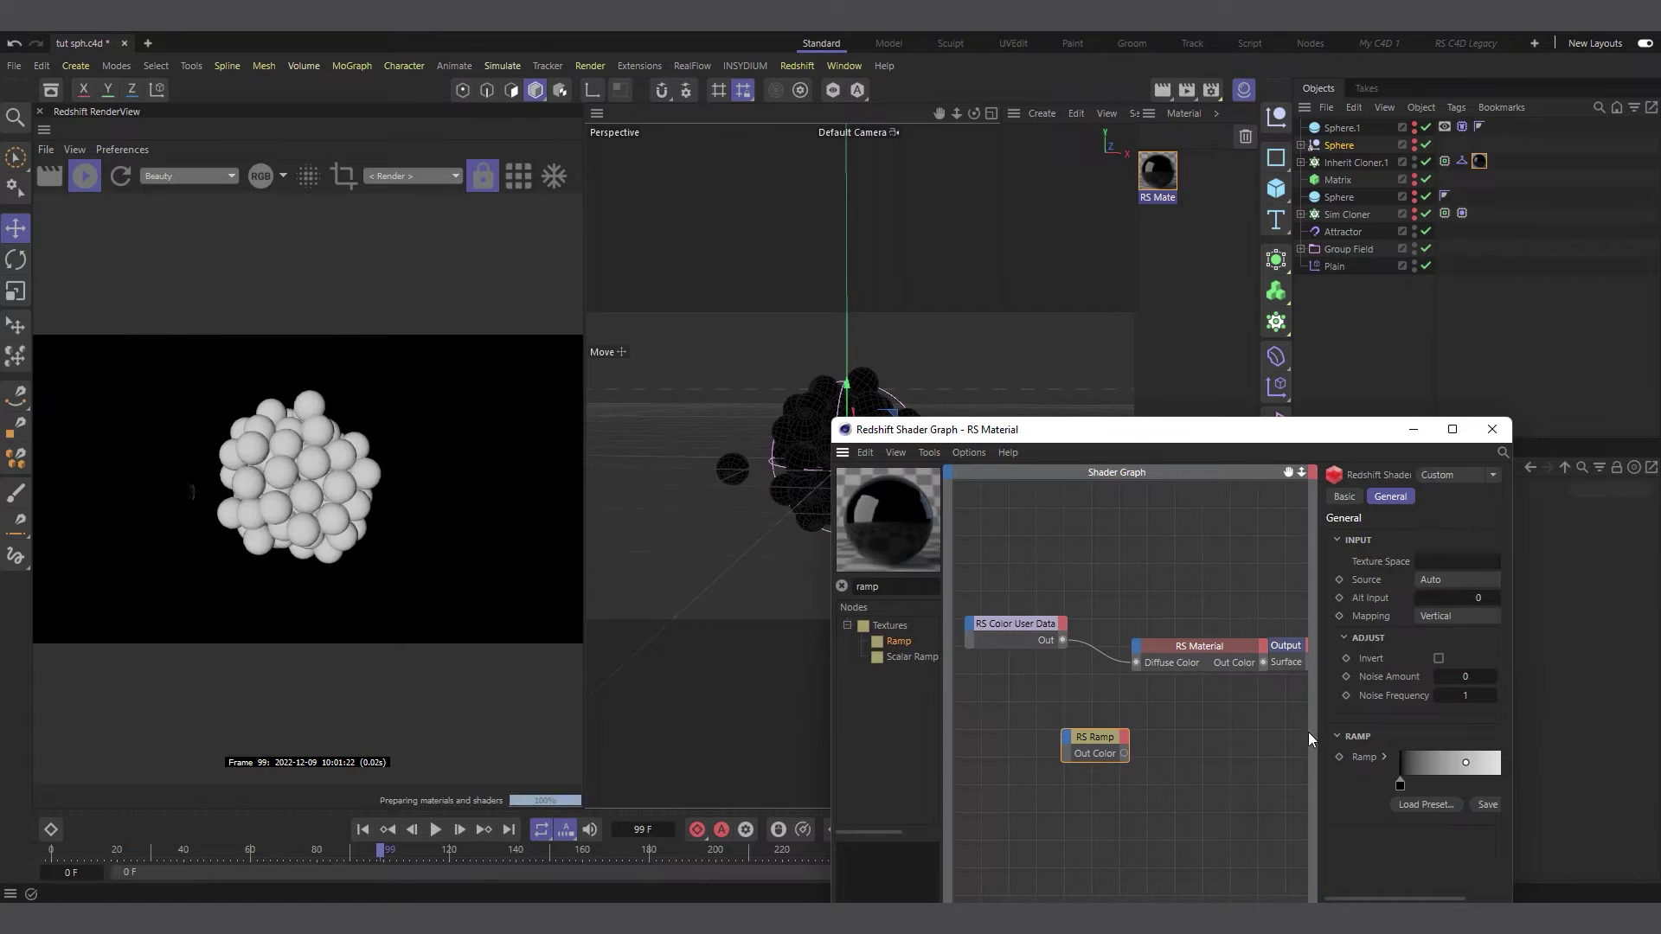
Widen the shader graph window and spread the nodes to make room between RS Color User Data and RS Material.
{"action": "left_click_drag", "start_coordinate": [829, 716], "coordinate": [500, 716]}
{"action": "left_click", "coordinate": [751, 622]}
{"action": "left_click_drag", "start_coordinate": [751, 623], "coordinate": [760, 622]}
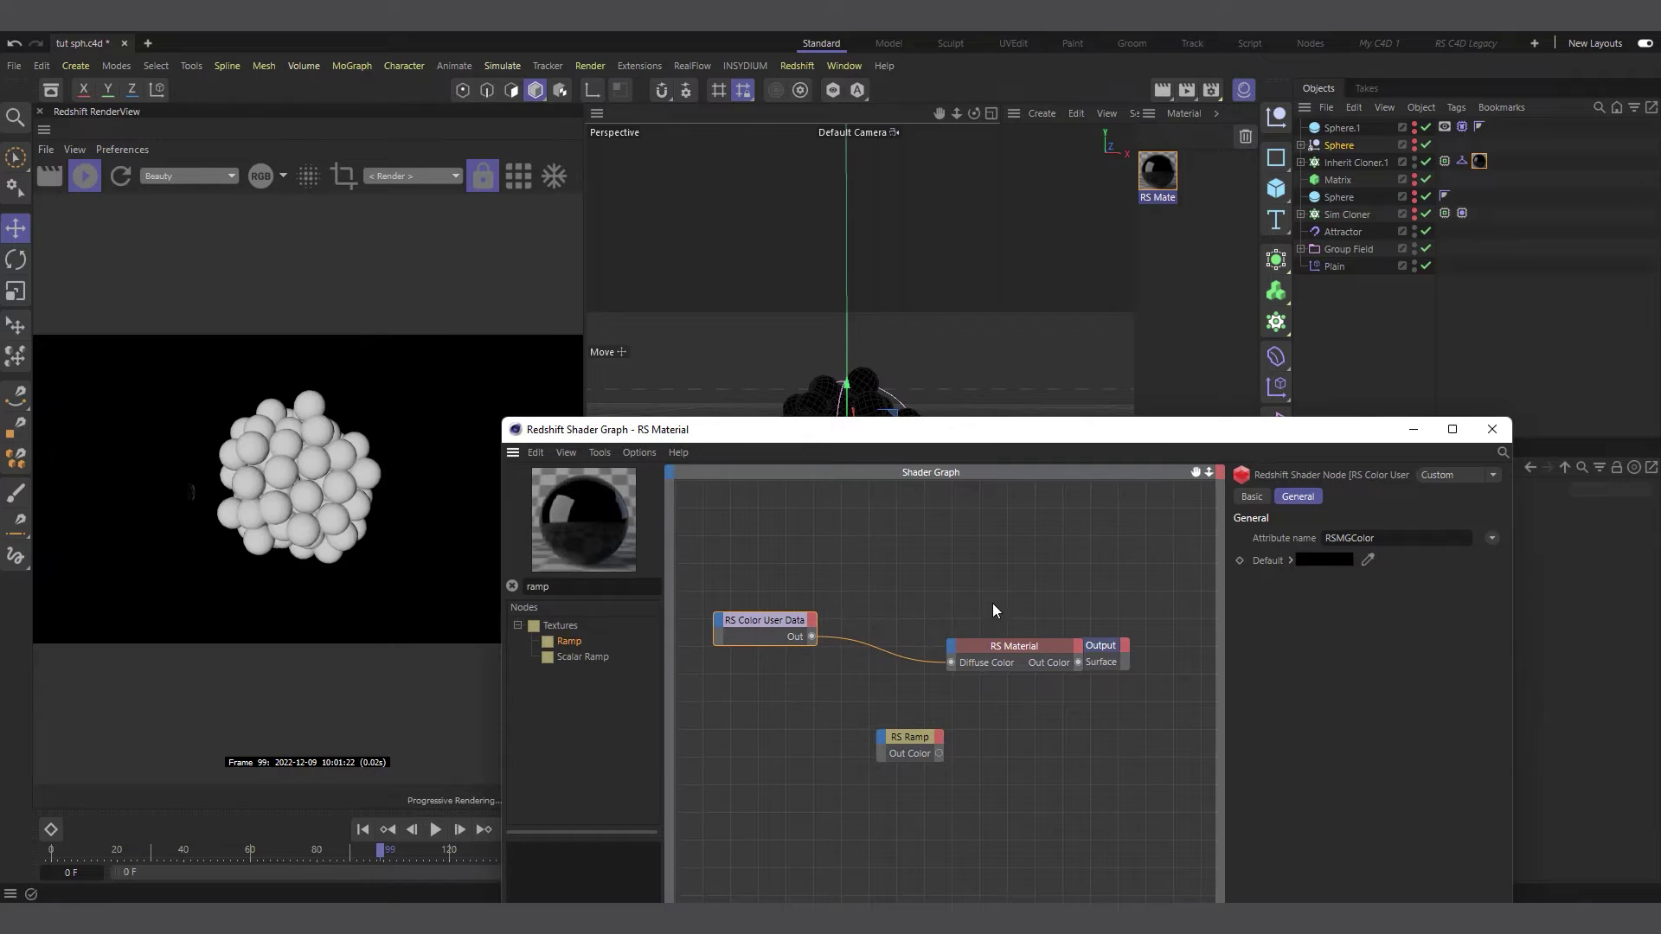
{"action": "left_click_drag", "start_coordinate": [1079, 681], "coordinate": [1106, 600]}
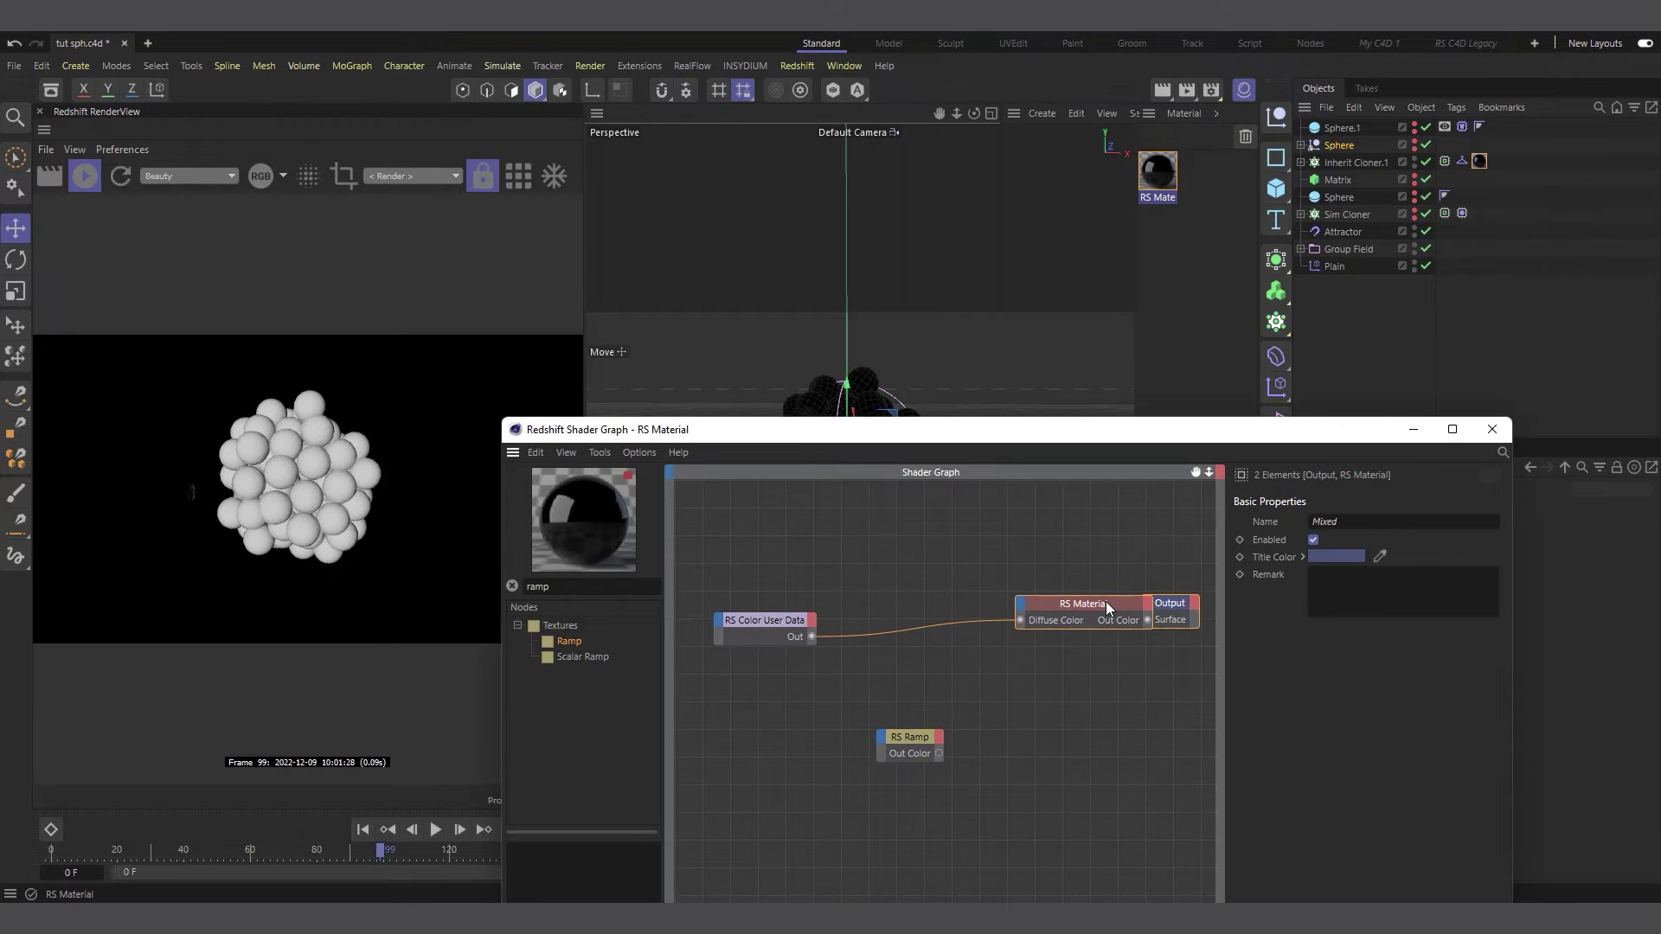
{"action": "left_click_drag", "start_coordinate": [768, 616], "coordinate": [752, 613]}
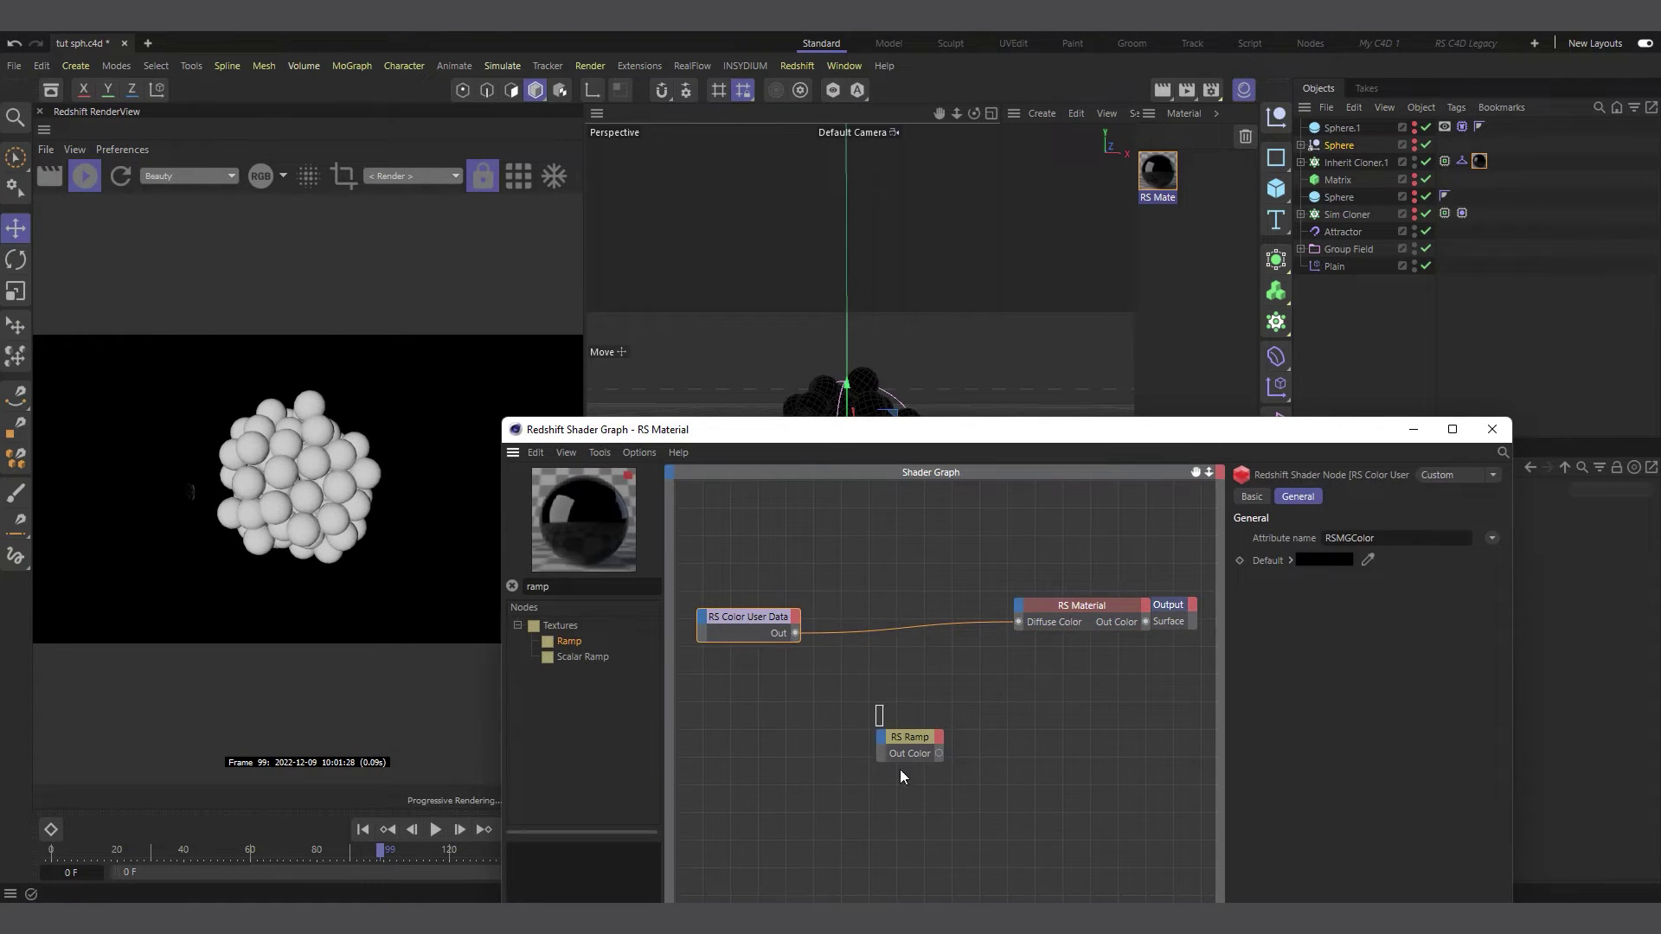
Insert RS Ramp between the nodes, wiring Color User Data into its Input and its Out Color into the material's Diffuse Color.
{"action": "left_click", "coordinate": [891, 737]}
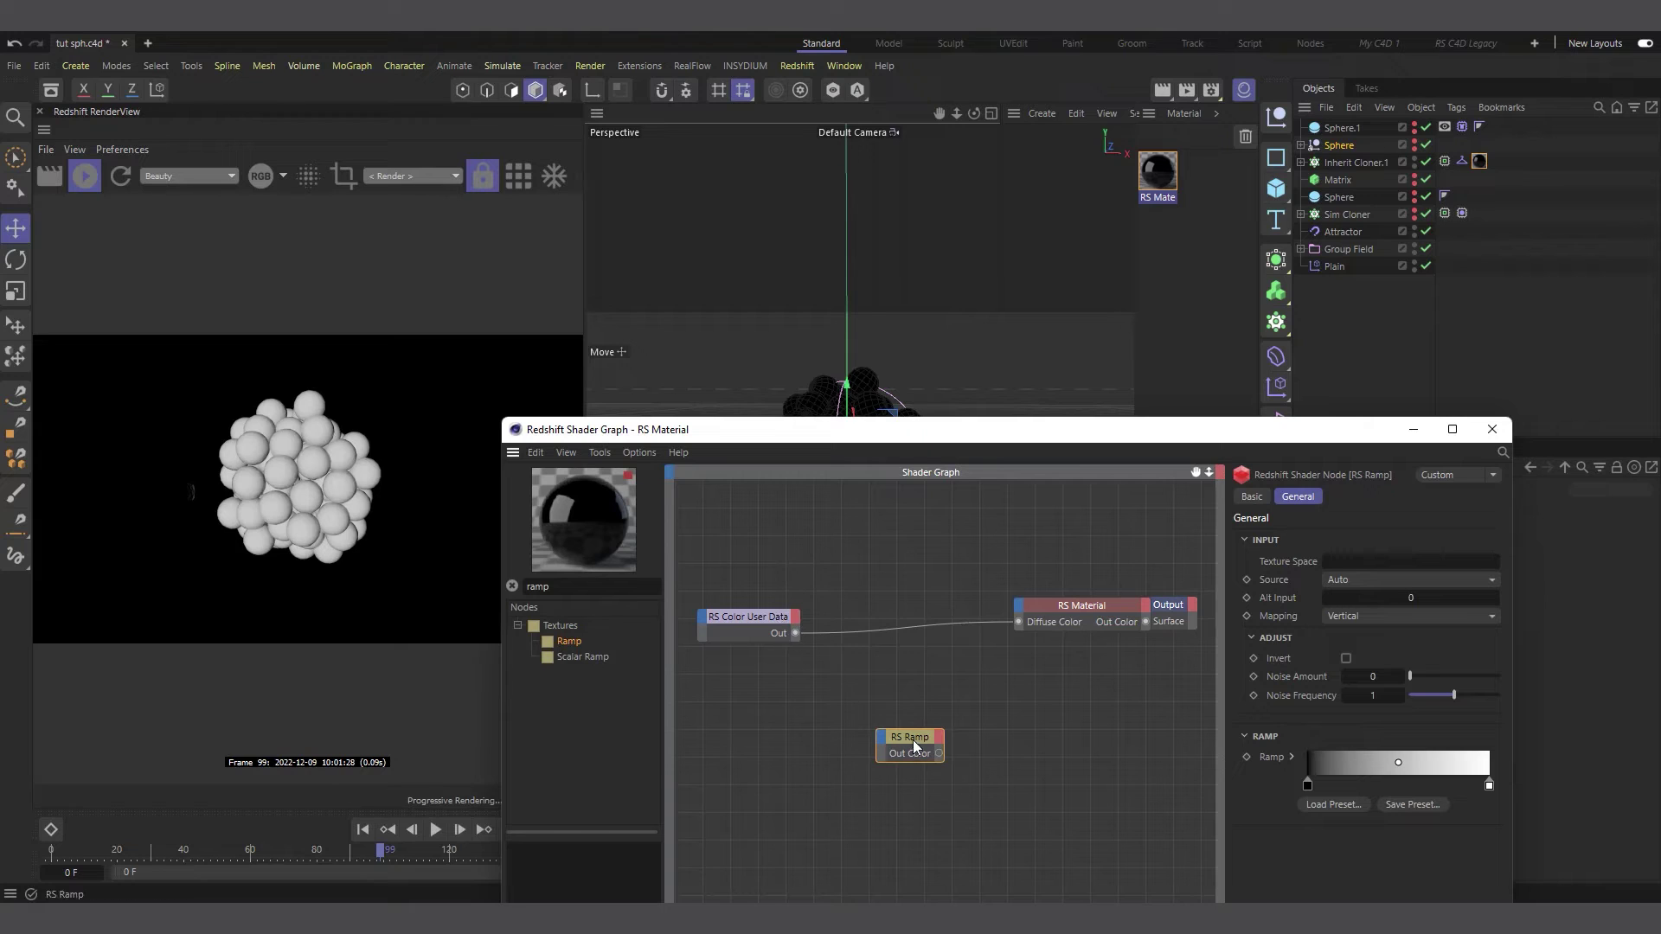
{"action": "left_click_drag", "start_coordinate": [907, 729], "coordinate": [892, 619]}
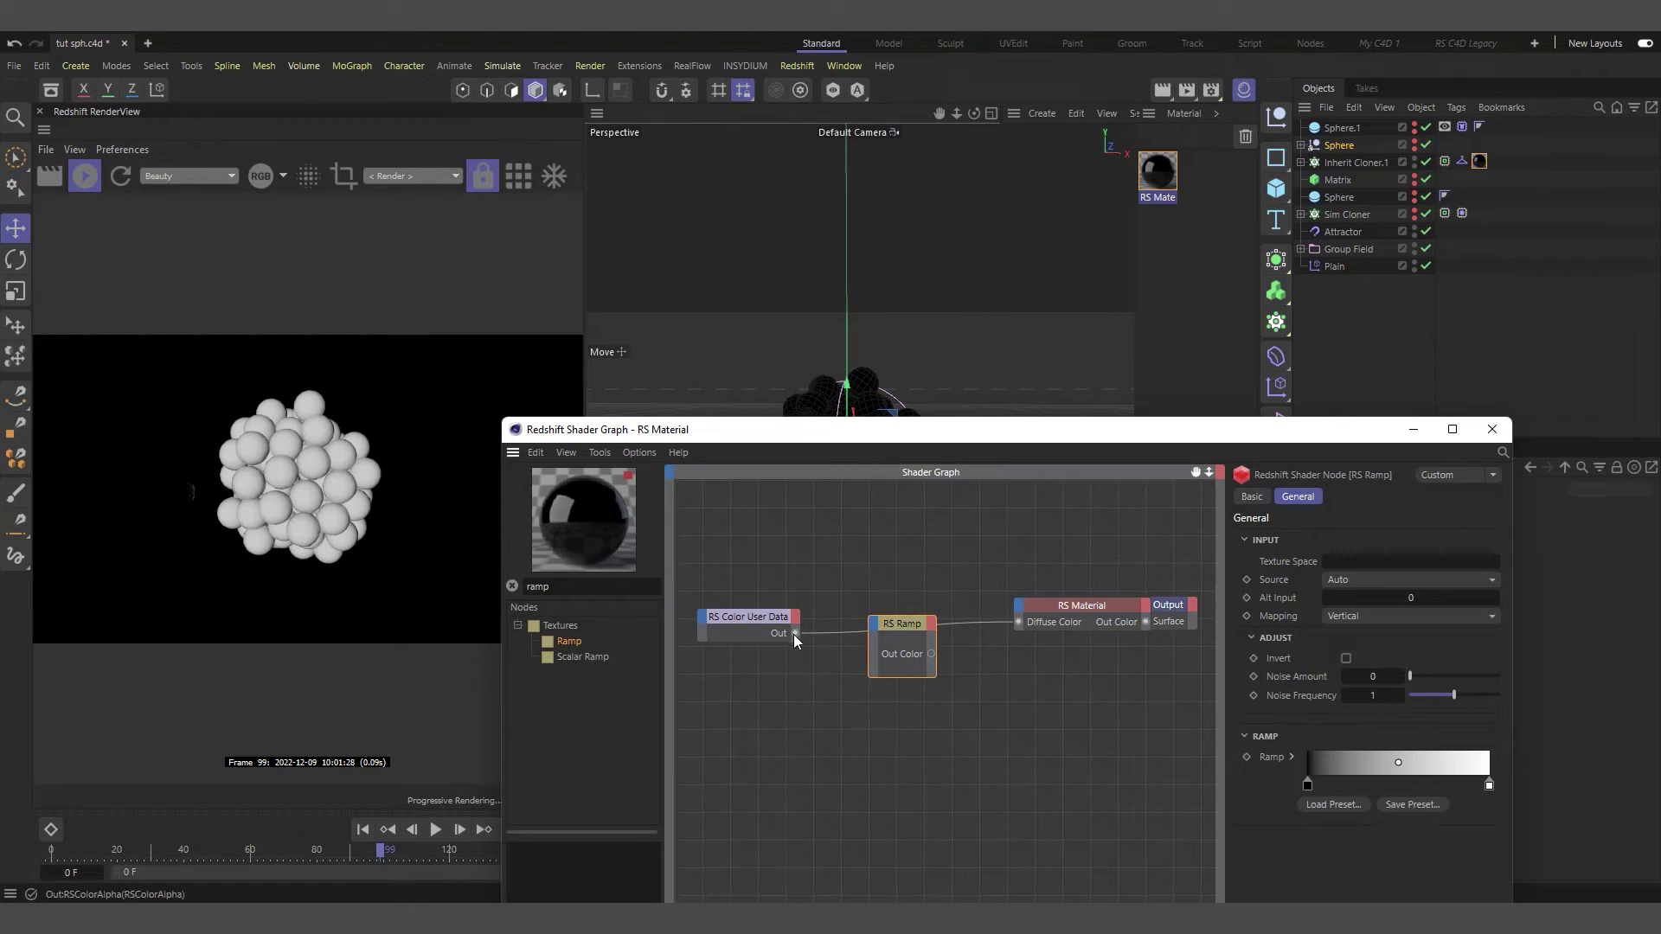
{"action": "left_click_drag", "start_coordinate": [794, 635], "coordinate": [872, 626]}
{"action": "mouse_move", "coordinate": [928, 642]}
{"action": "left_click", "coordinate": [979, 643]}
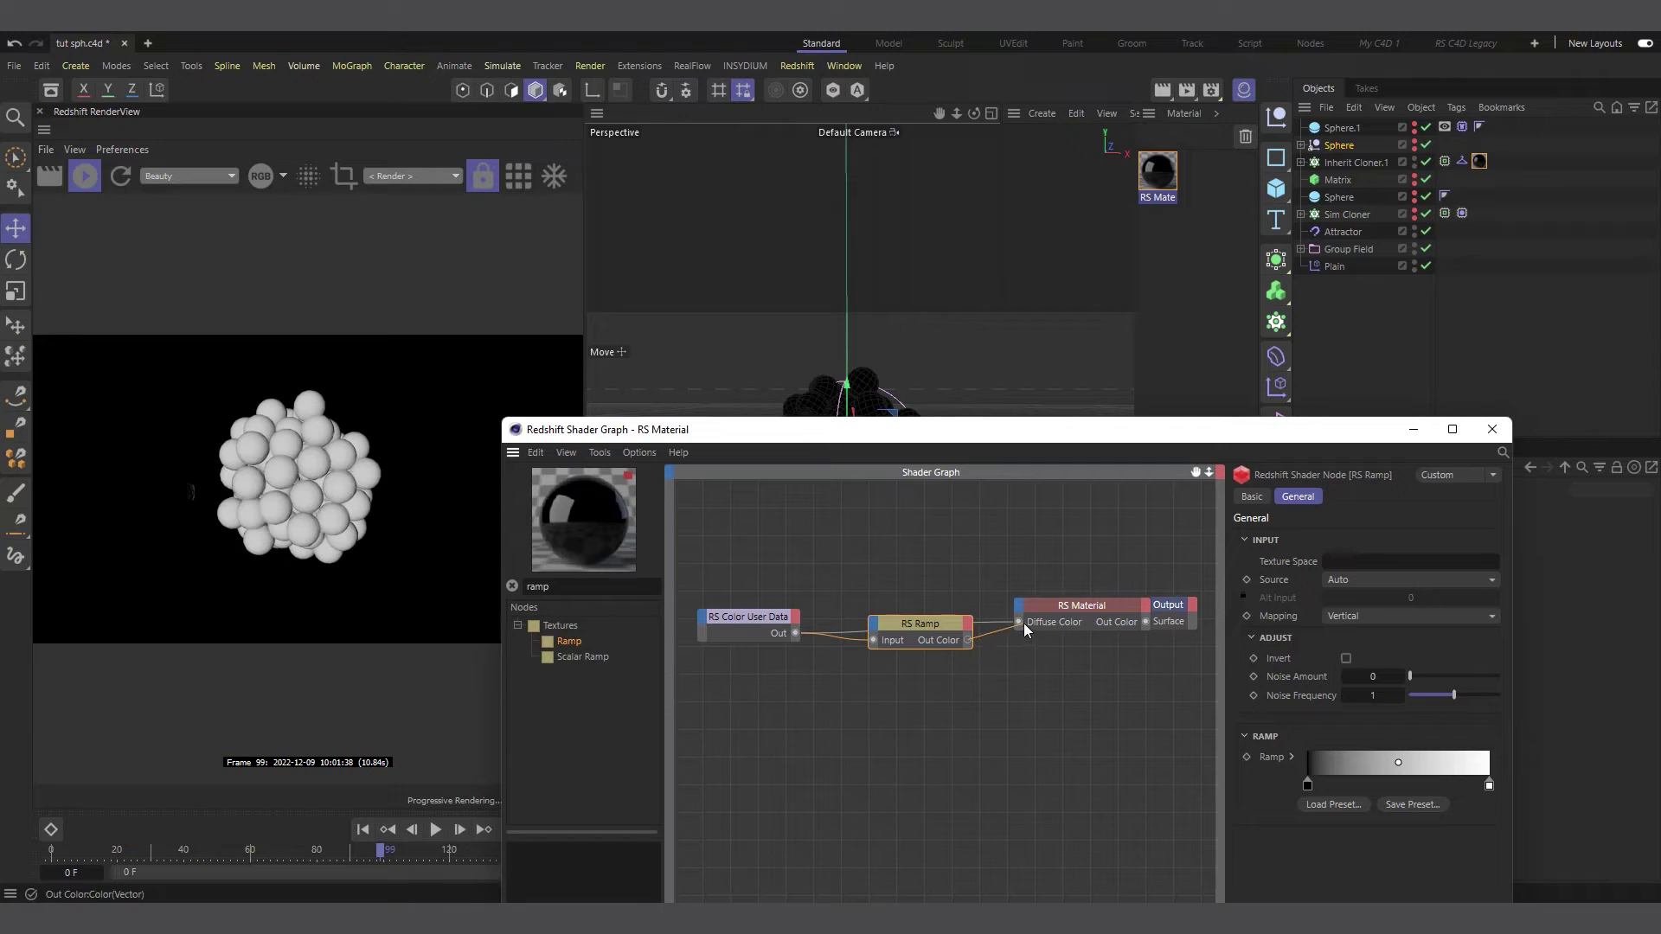
{"action": "left_click_drag", "start_coordinate": [1019, 623], "coordinate": [1019, 623]}
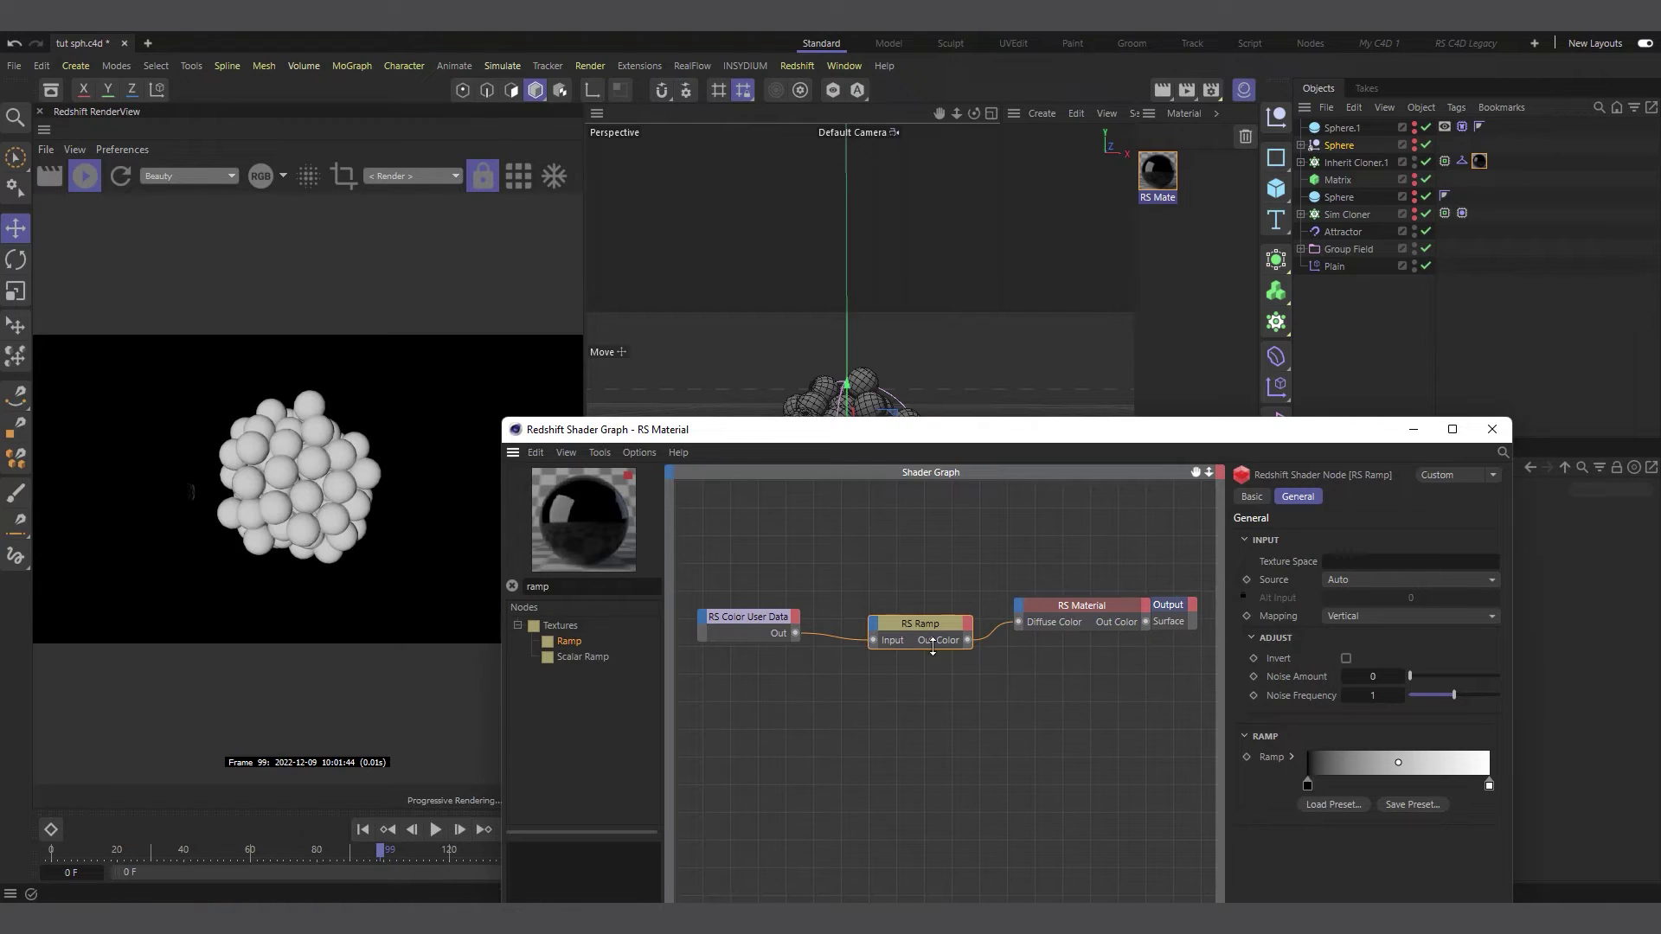
Color the ramp's start knot red (H 360°, S 100%, V 97%) and its end knot yellow (H 48°, S 100%, V 100%).
{"action": "left_click", "coordinate": [1307, 787]}
{"action": "left_click", "coordinate": [1291, 756]}
{"action": "left_click_drag", "start_coordinate": [1384, 827], "coordinate": [1476, 863]}
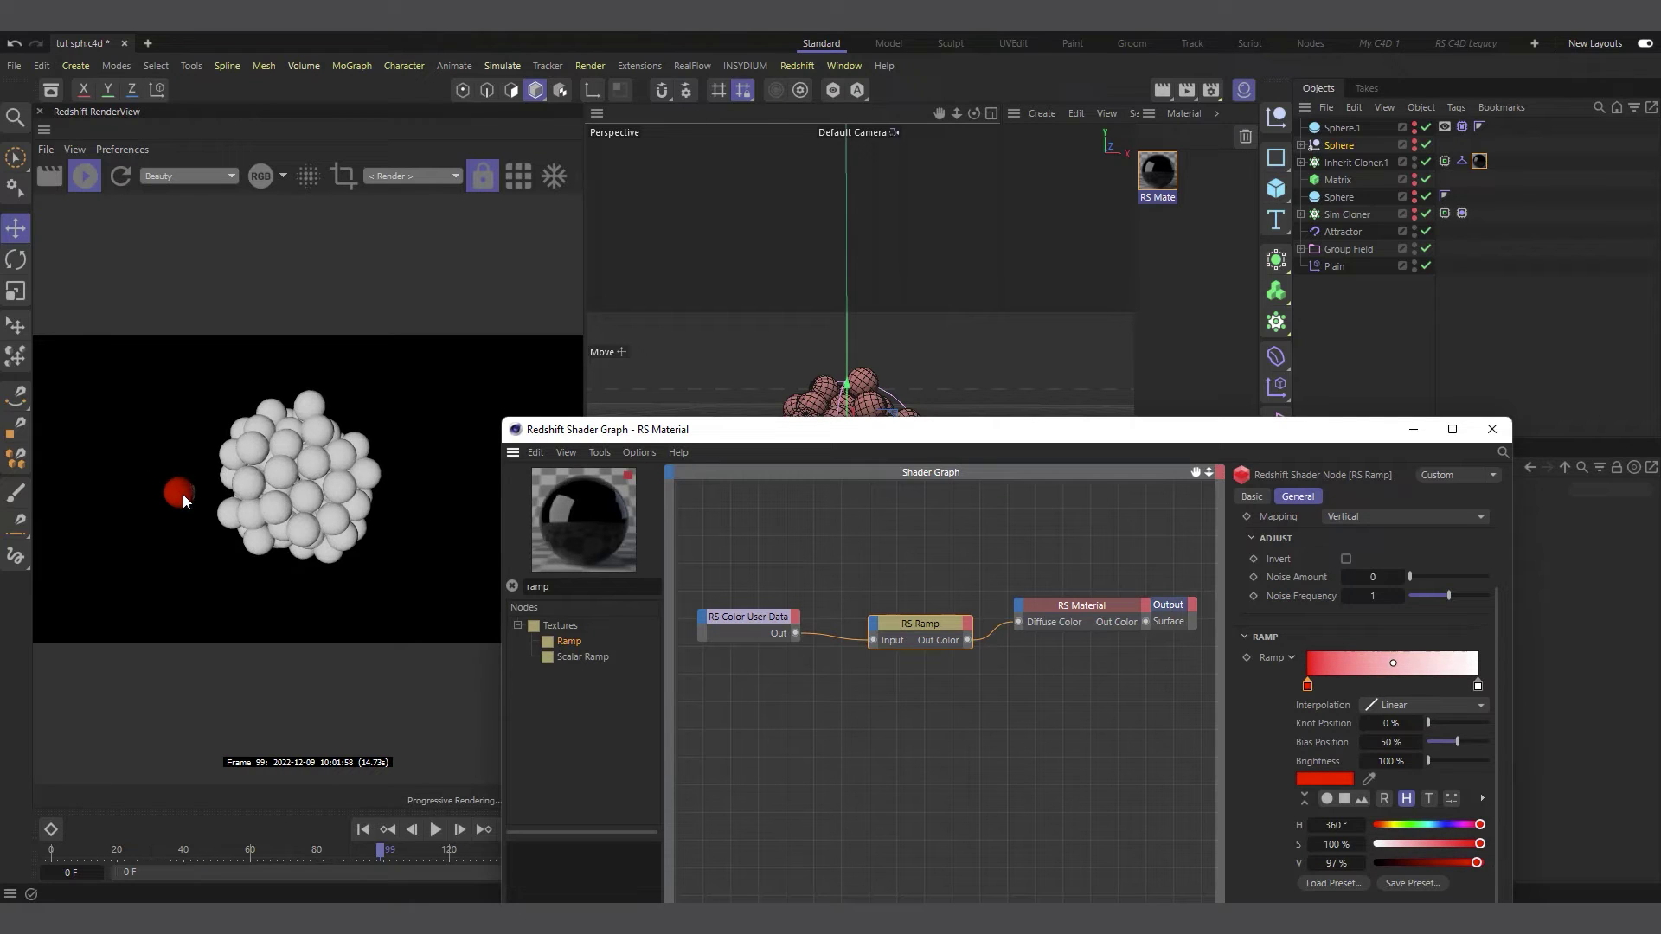
{"action": "left_click", "coordinate": [1477, 686]}
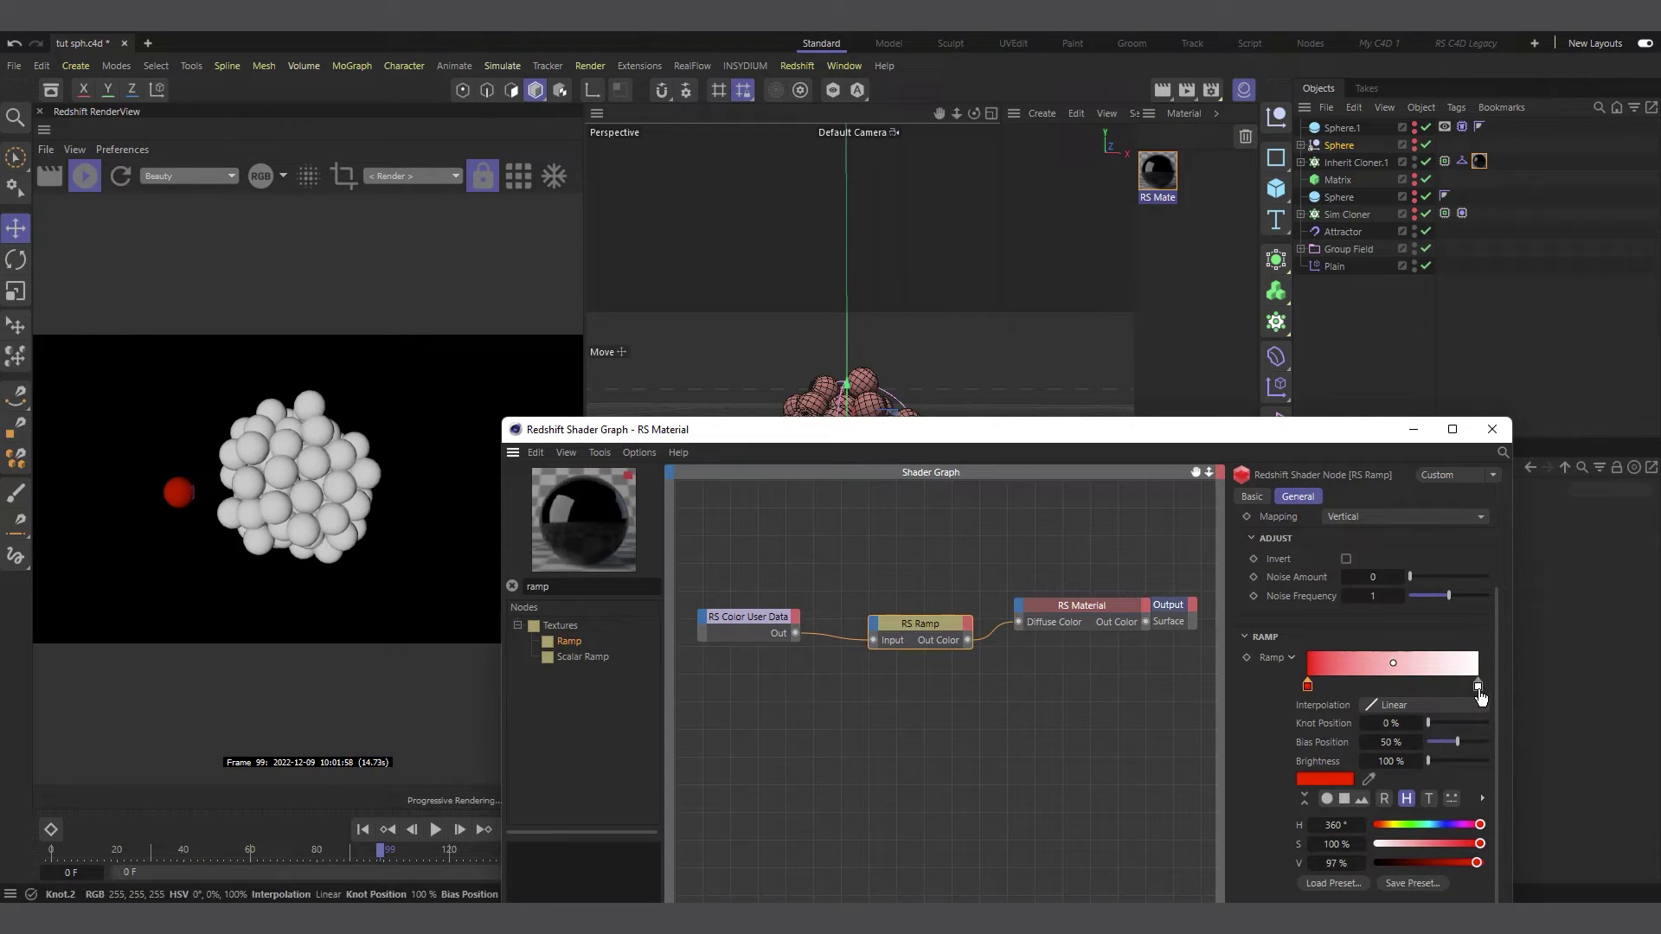
{"action": "left_click_drag", "start_coordinate": [1405, 841], "coordinate": [1520, 844]}
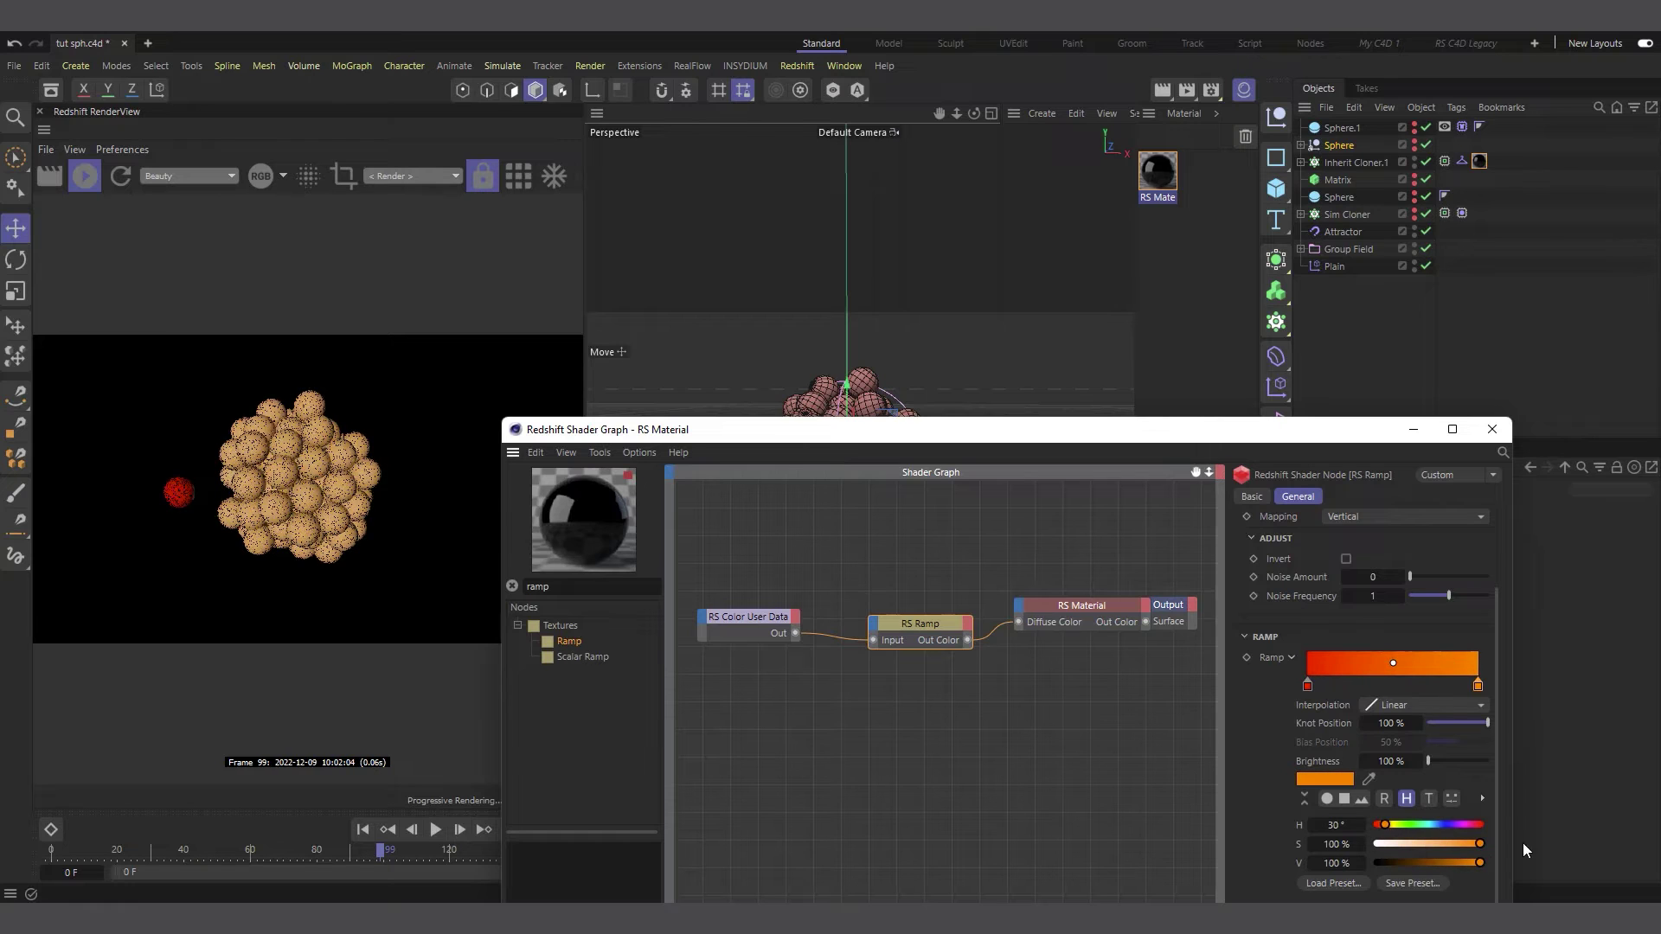
{"action": "left_click_drag", "start_coordinate": [1387, 825], "coordinate": [1395, 823]}
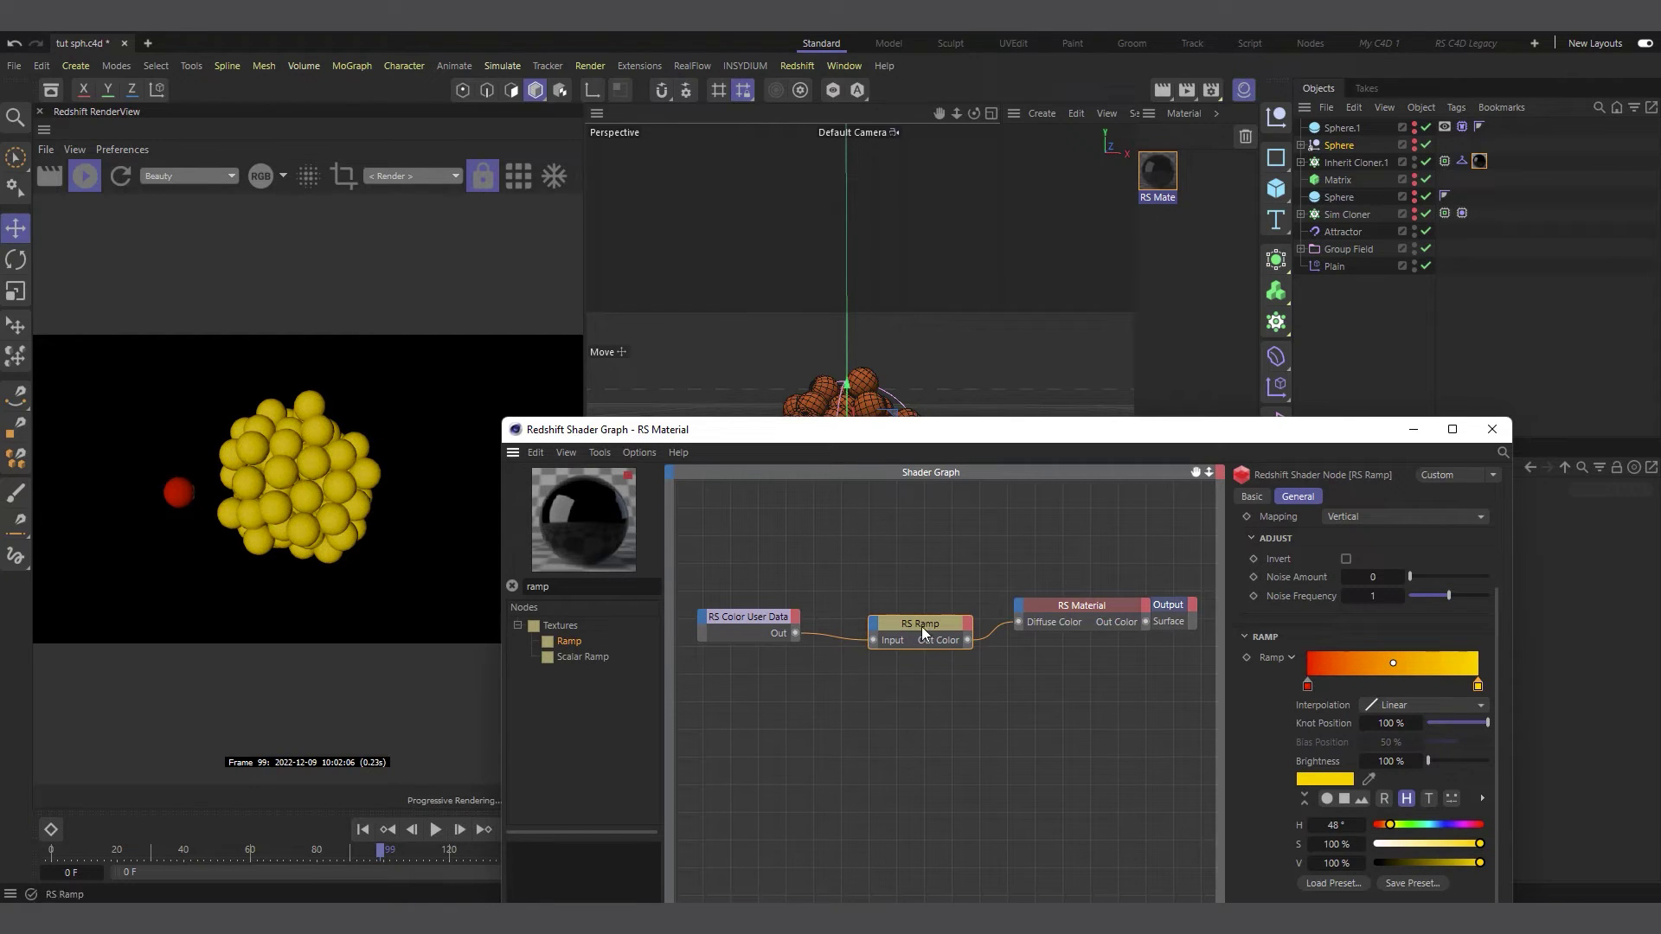
Align the RS Ramp node with its neighbours and move the shader graph window away from the object creation tools.
{"action": "left_click_drag", "start_coordinate": [921, 626], "coordinate": [916, 617]}
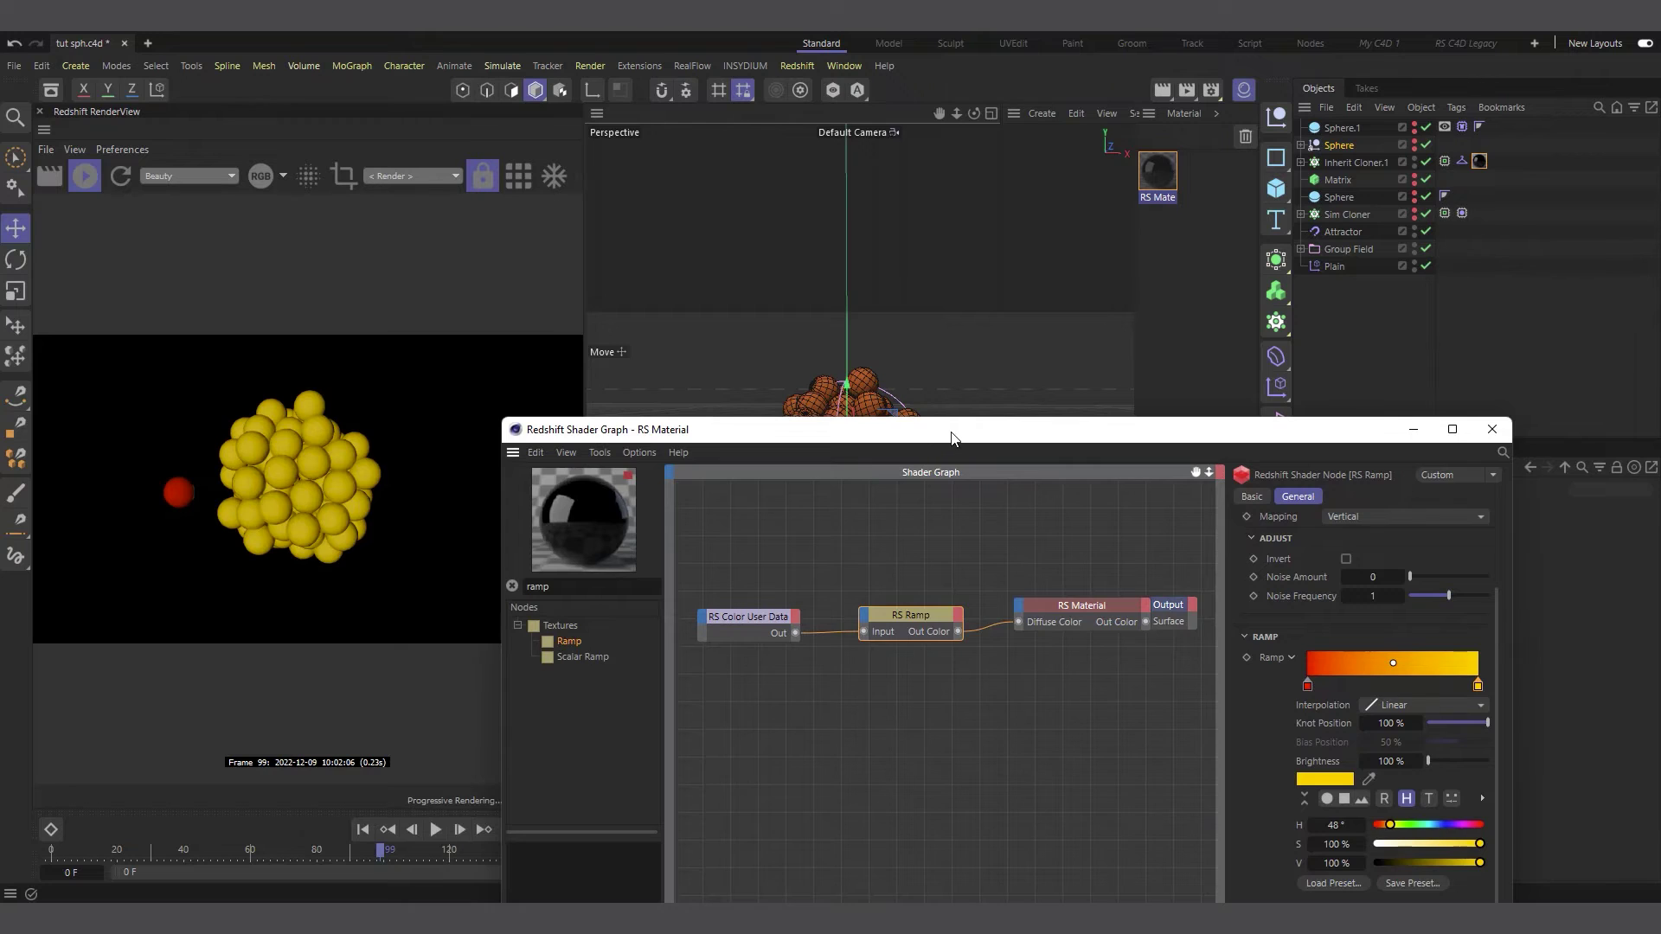
{"action": "left_click_drag", "start_coordinate": [913, 442], "coordinate": [815, 537]}
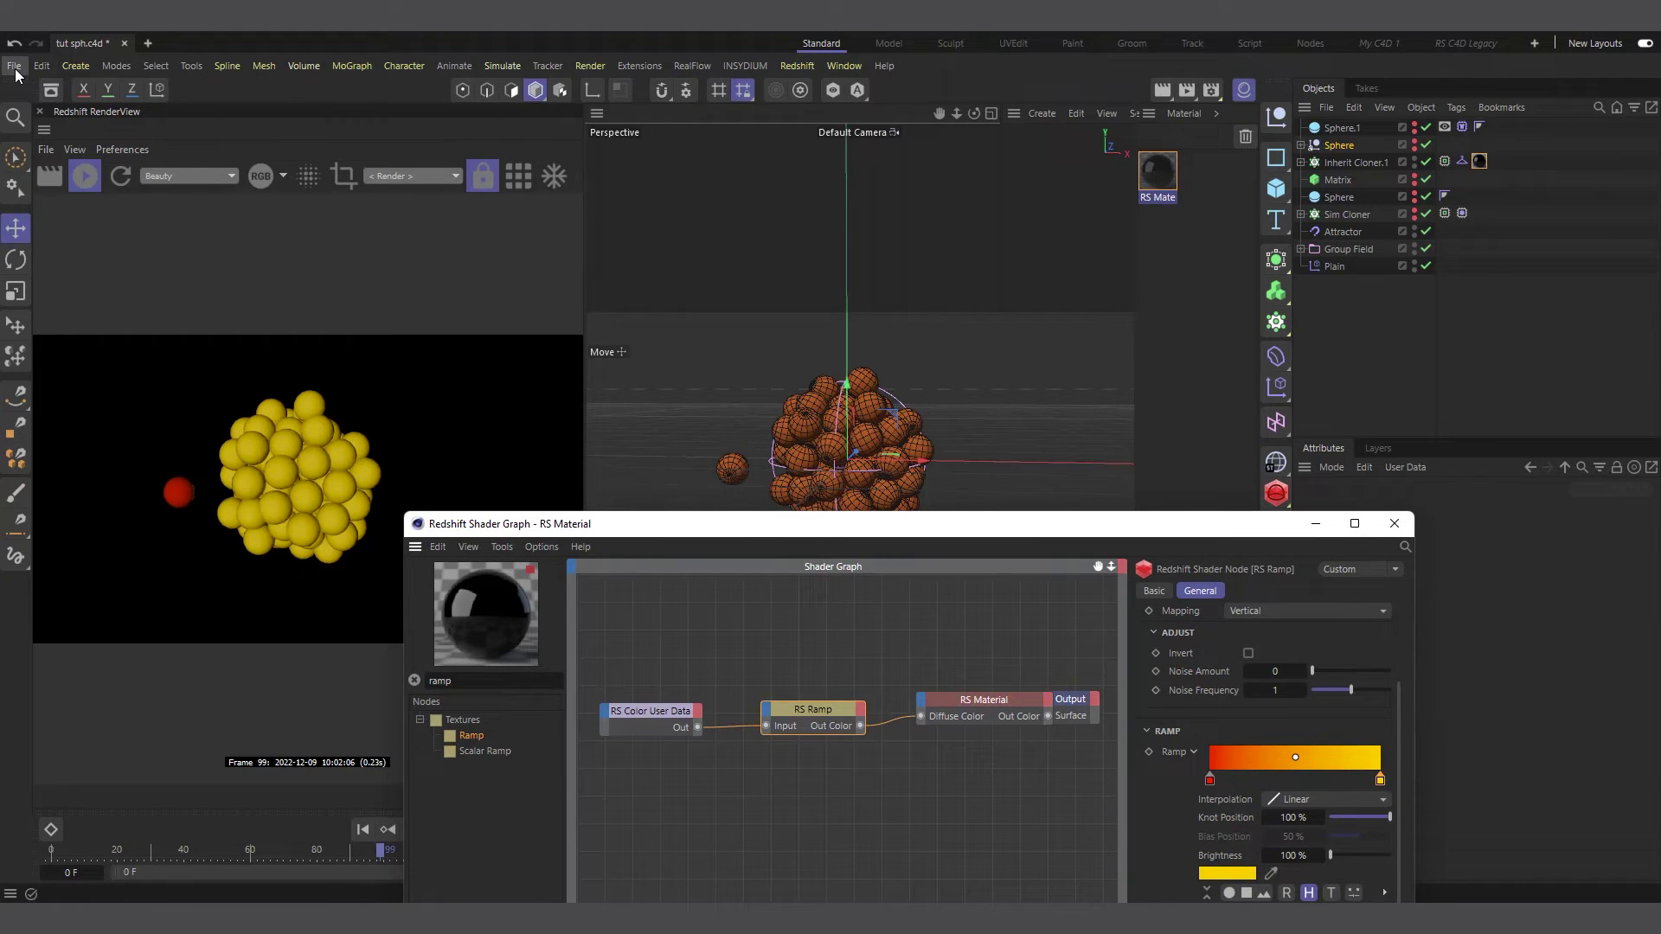
{"action": "left_click_drag", "start_coordinate": [1127, 524], "coordinate": [860, 295]}
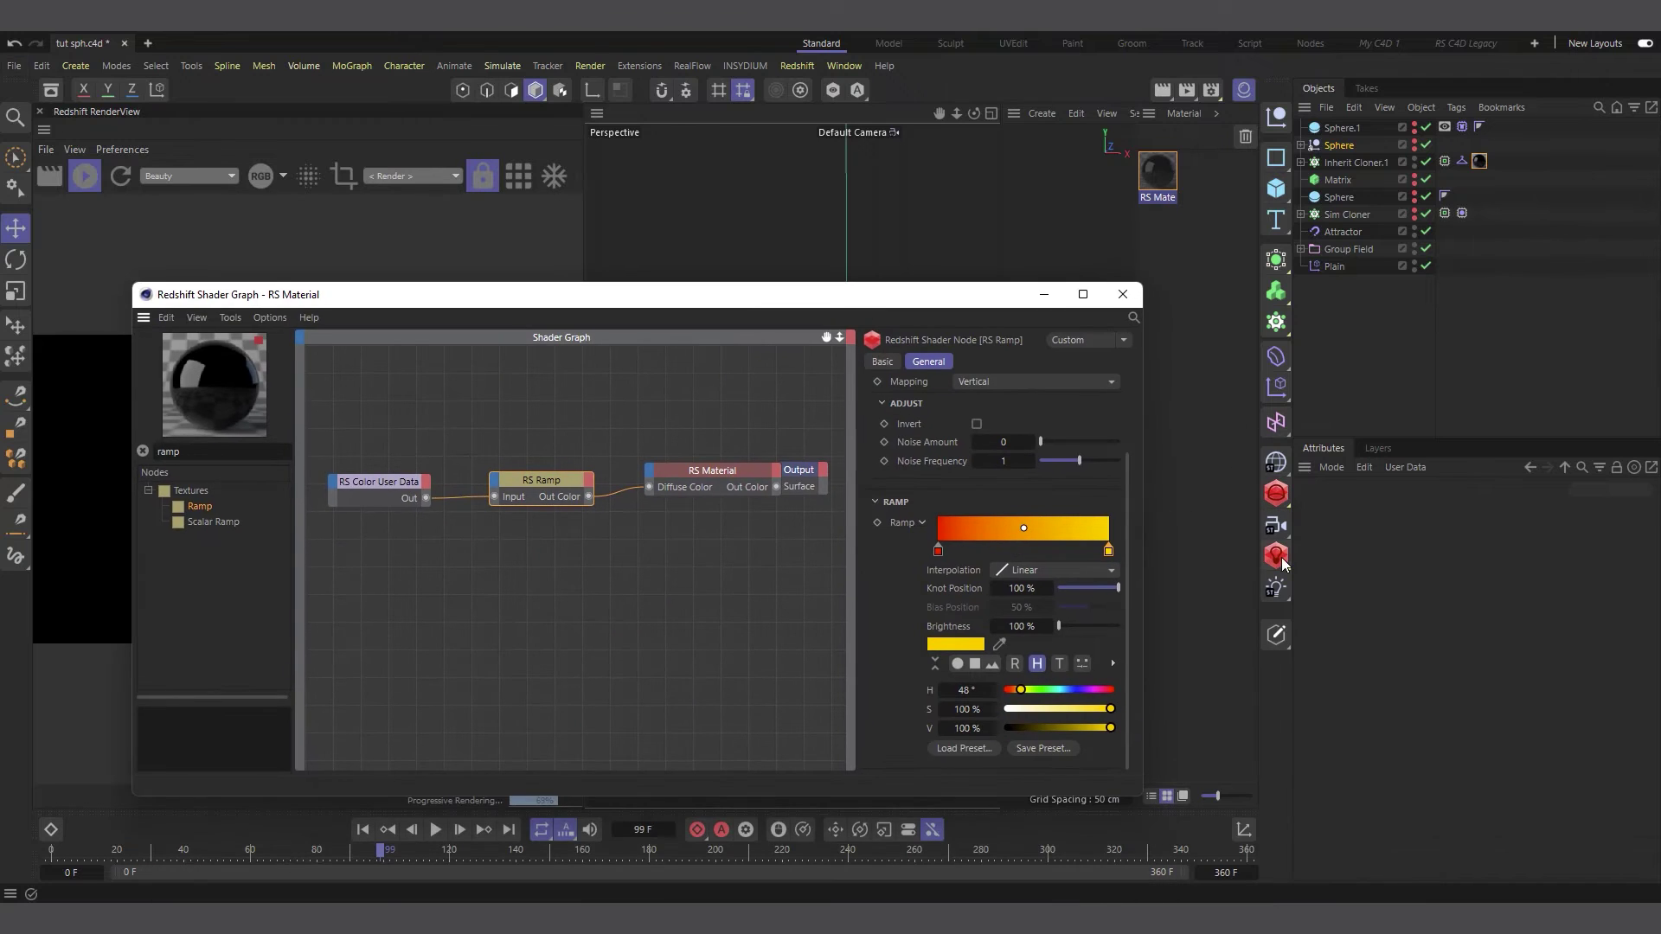
Add a Redshift Dome Light with an HDRI texture and move the shader graph window aside.
{"action": "left_click", "coordinate": [1285, 565]}
{"action": "left_click", "coordinate": [1351, 716]}
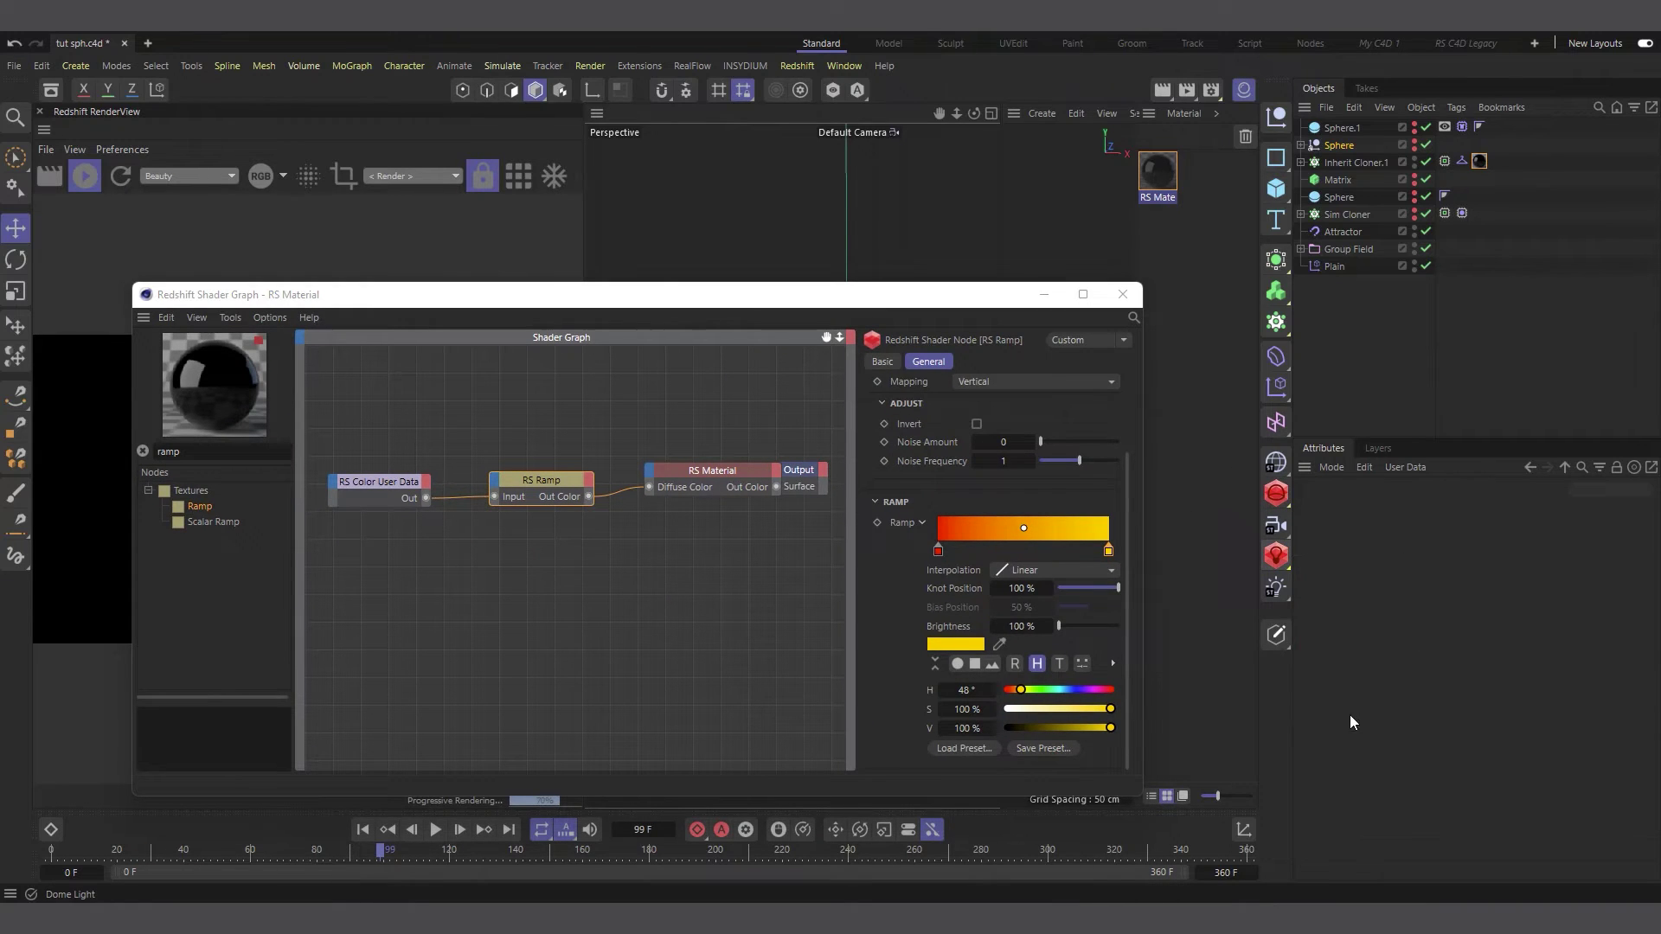
{"action": "left_click_drag", "start_coordinate": [715, 305], "coordinate": [877, 404]}
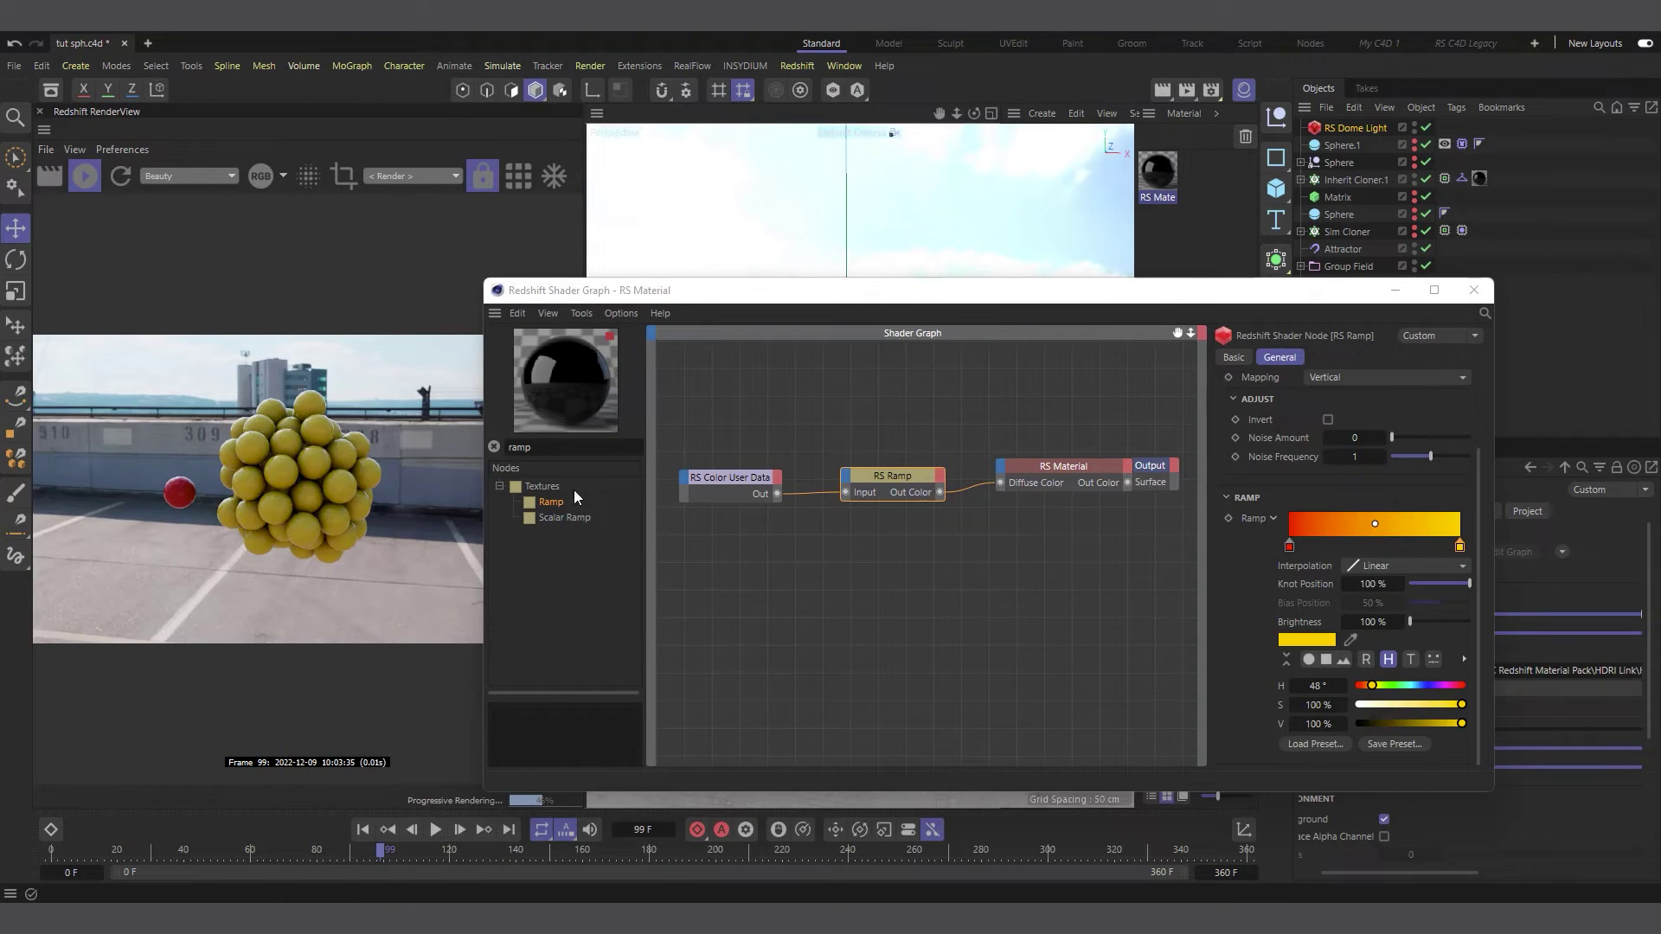
Close the shader graph window and turn off the dome light's environment background.
{"action": "left_click", "coordinate": [1474, 290]}
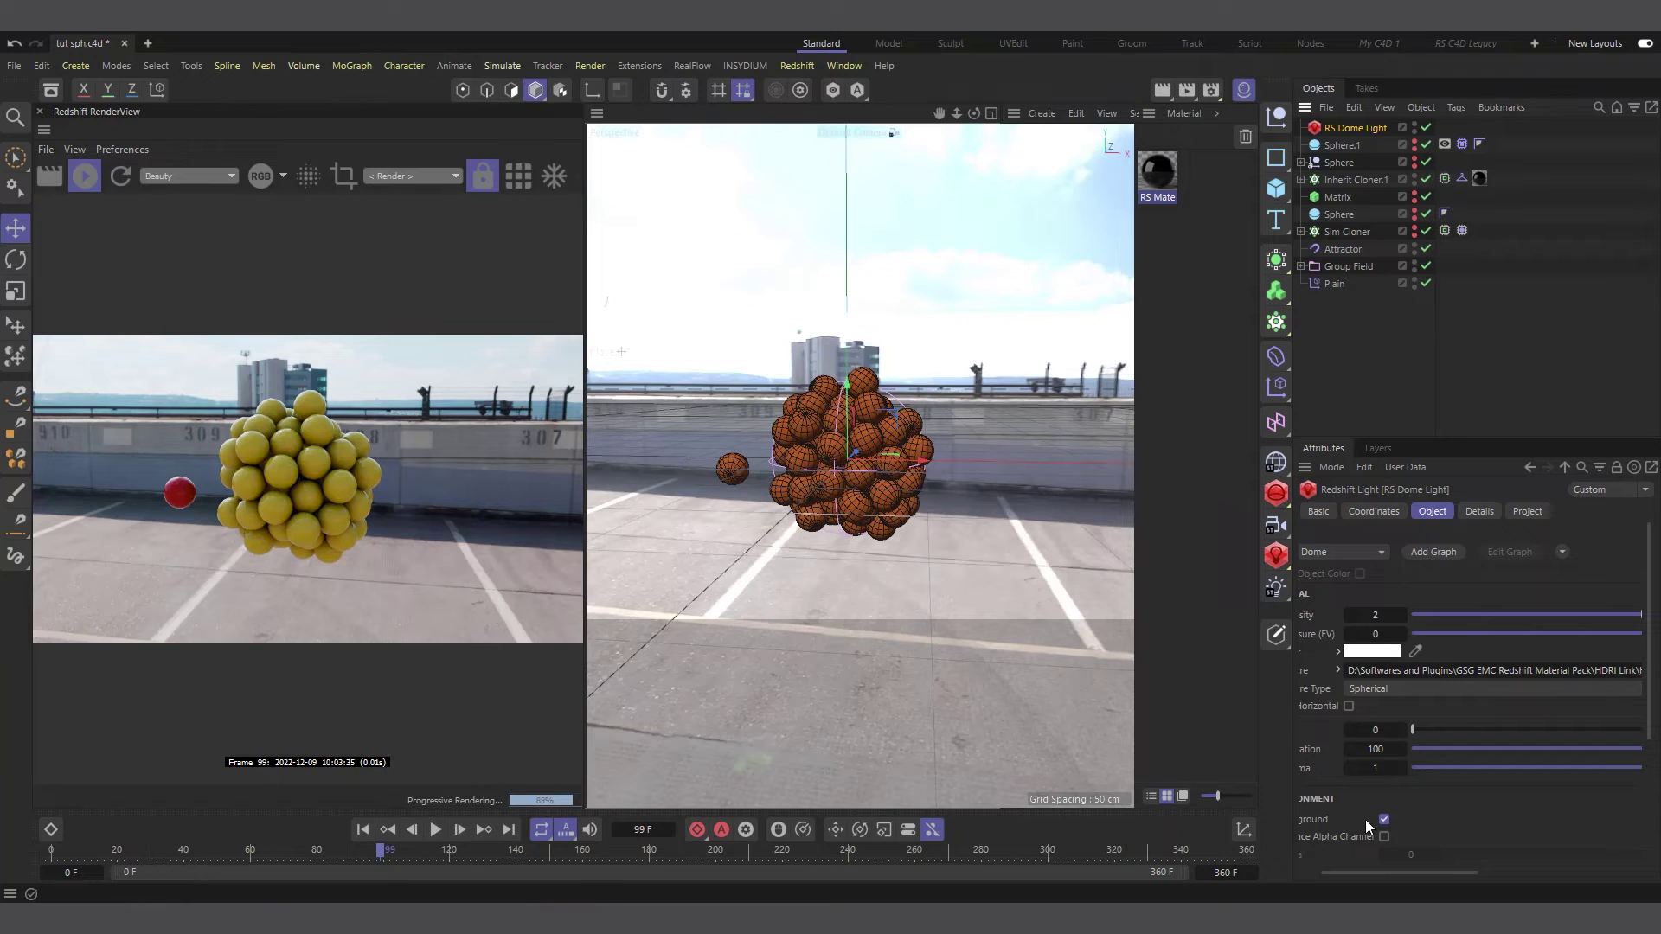
{"action": "left_click_drag", "start_coordinate": [1378, 873], "coordinate": [1286, 860]}
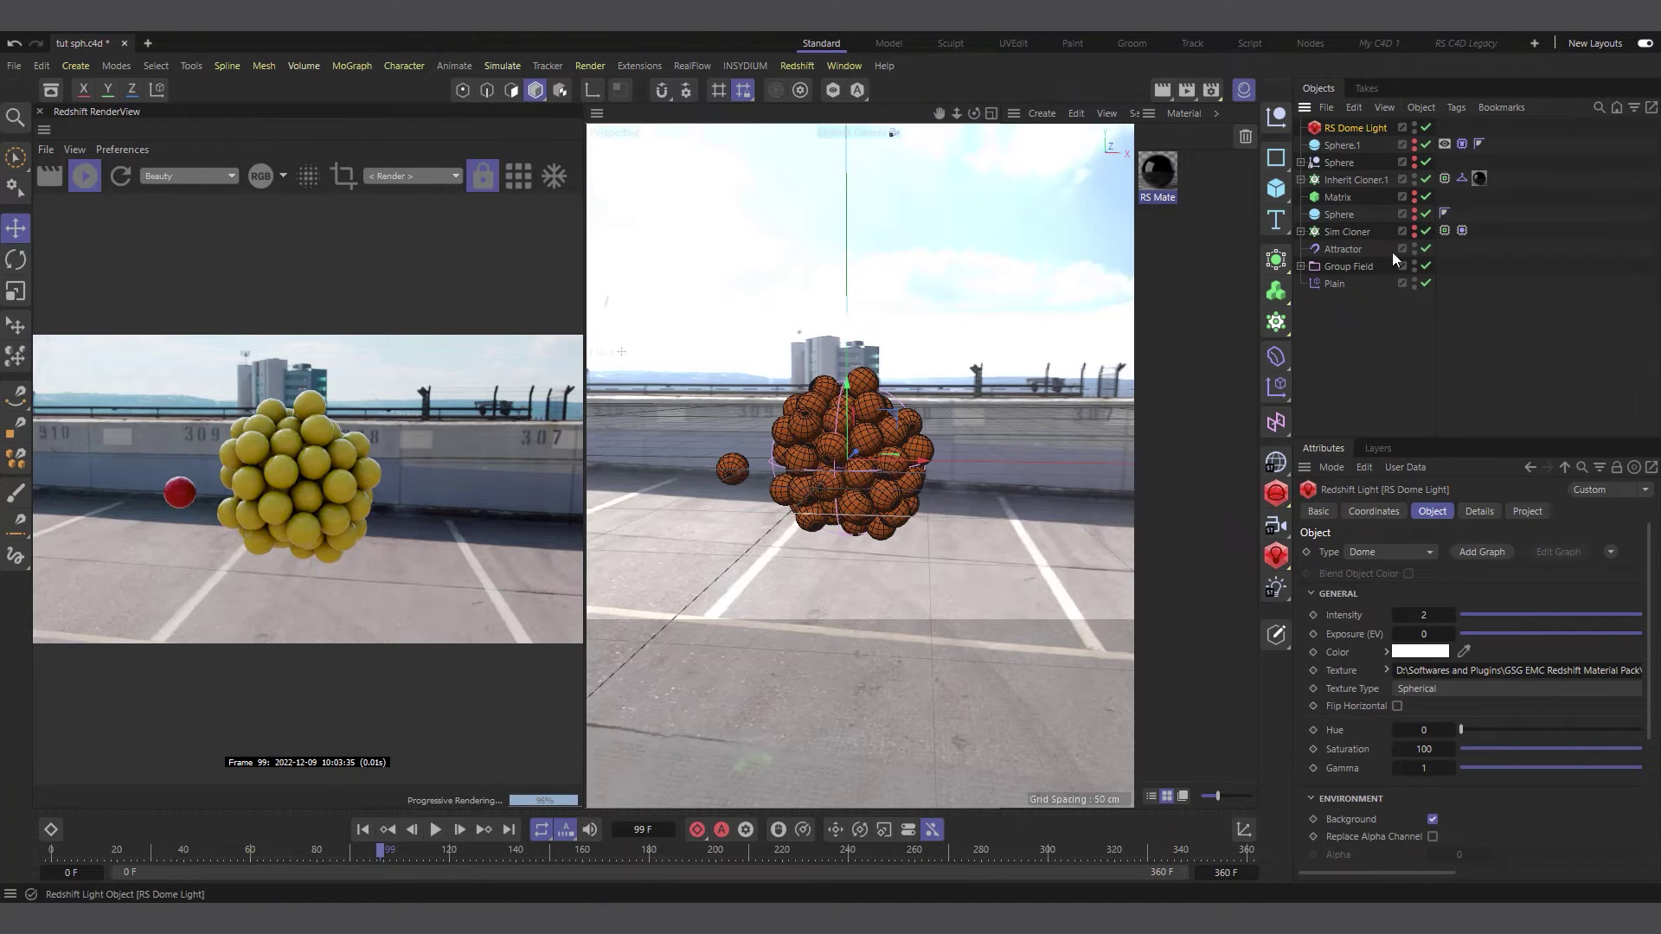
{"action": "left_click", "coordinate": [1432, 820]}
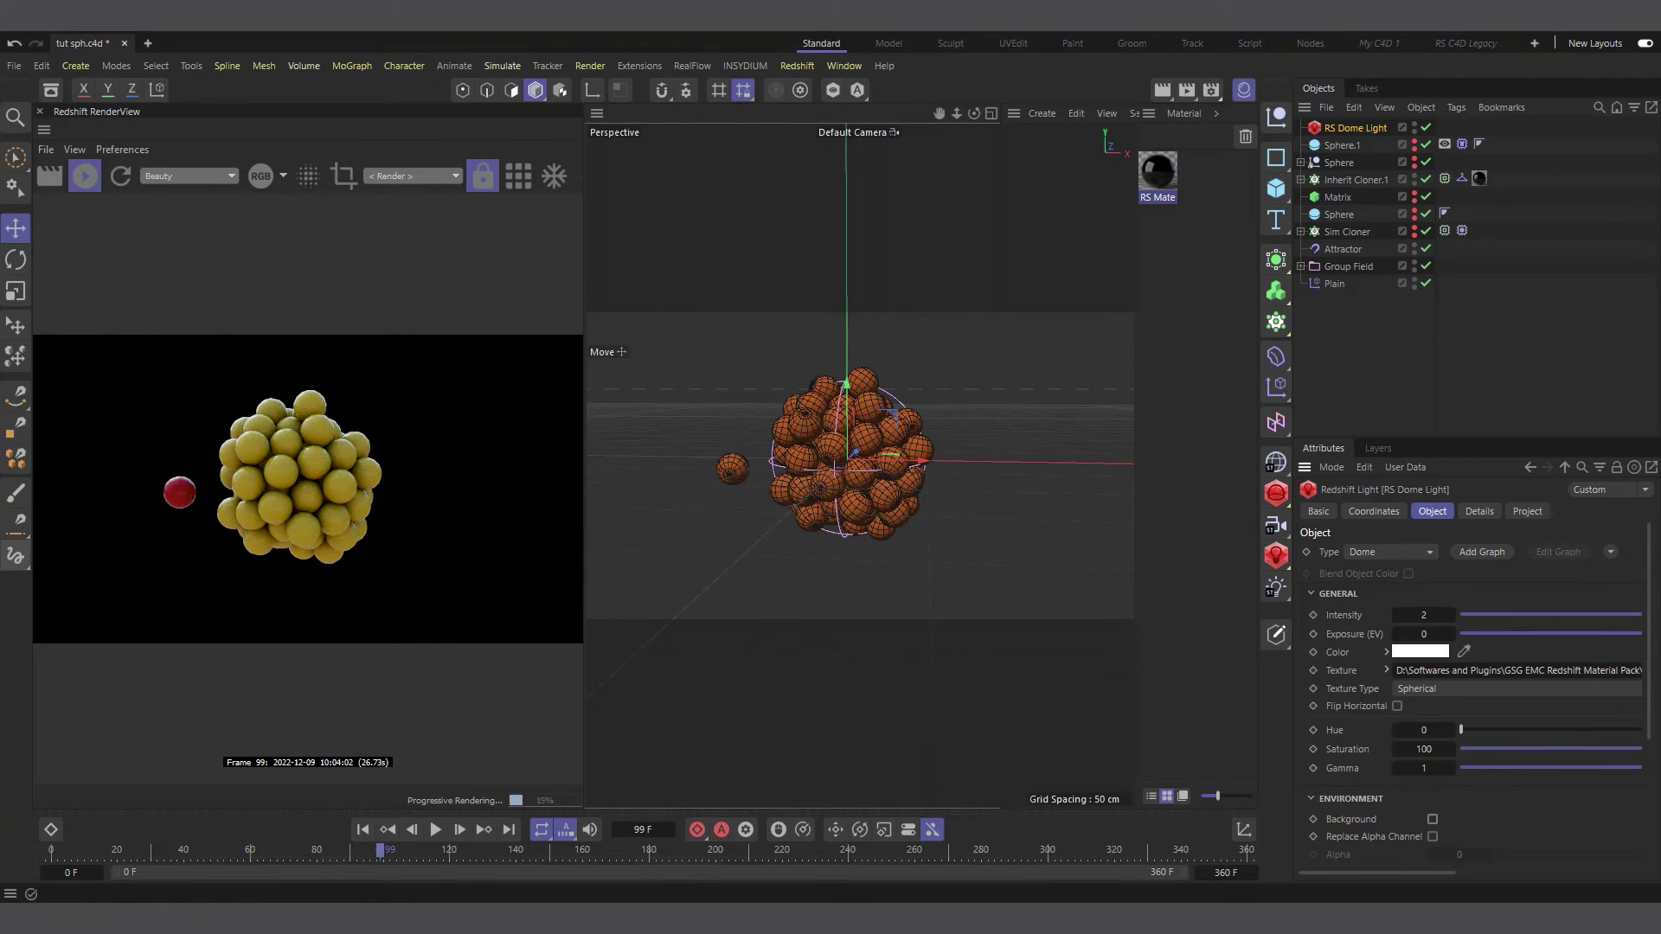
Reopen the RS Material shader graph and preview the ramp-colored clones up close at frame 168.
{"action": "double_click", "coordinate": [1158, 173]}
{"action": "left_click_drag", "start_coordinate": [1203, 346], "coordinate": [934, 290]}
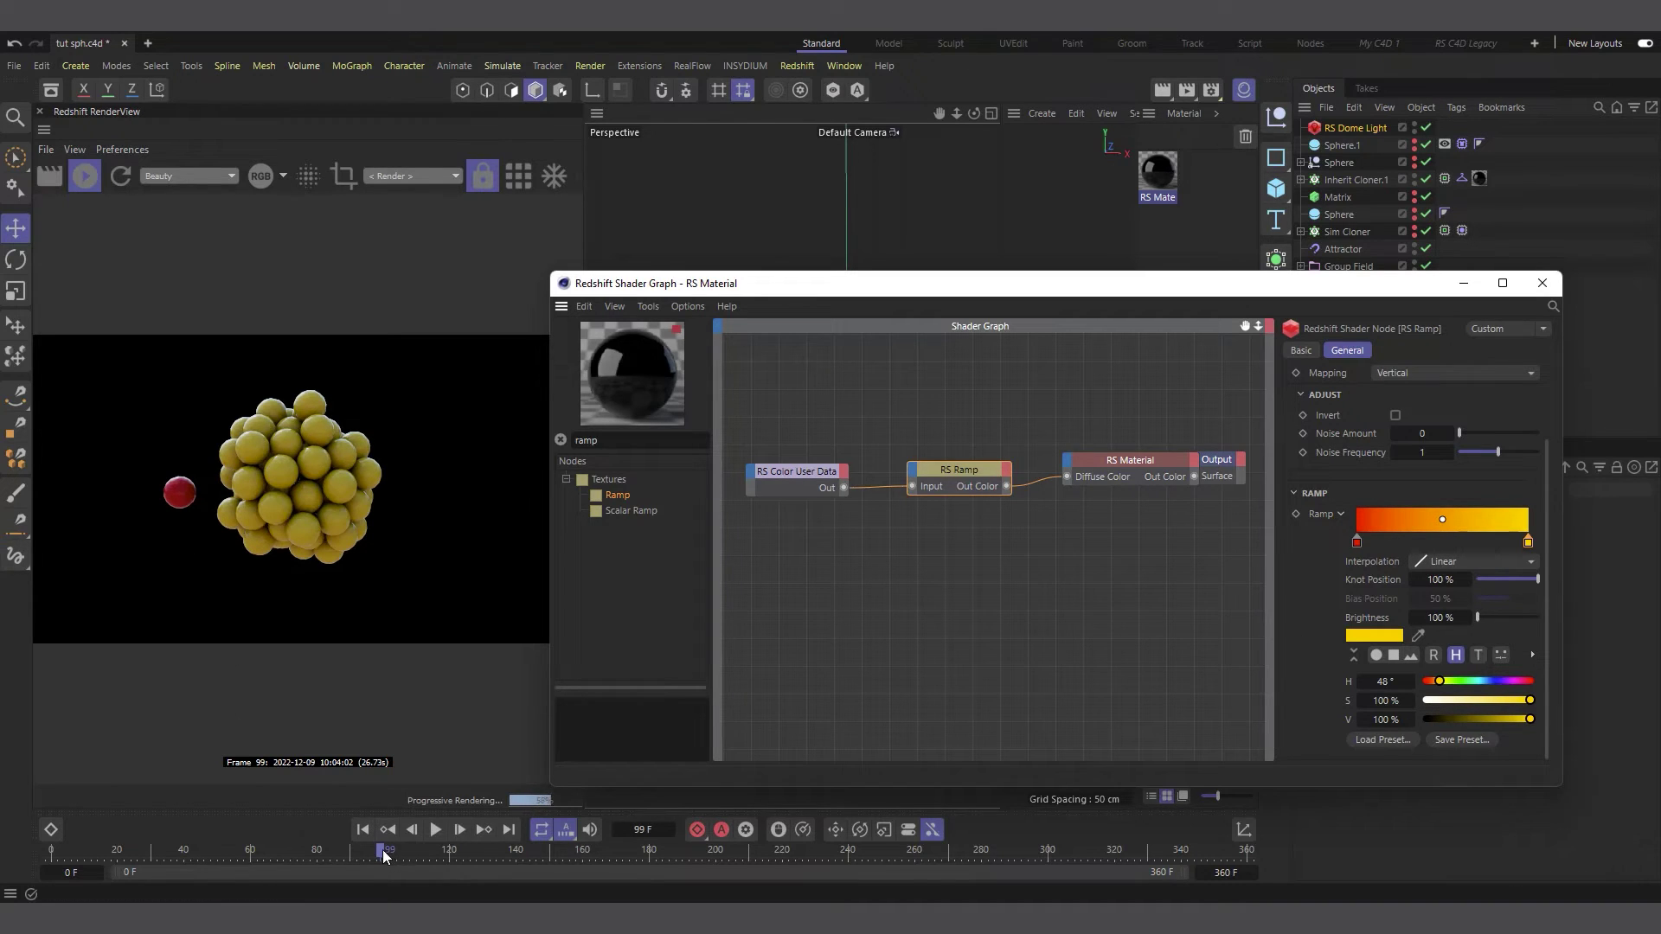
{"action": "left_click_drag", "start_coordinate": [382, 850], "coordinate": [609, 863]}
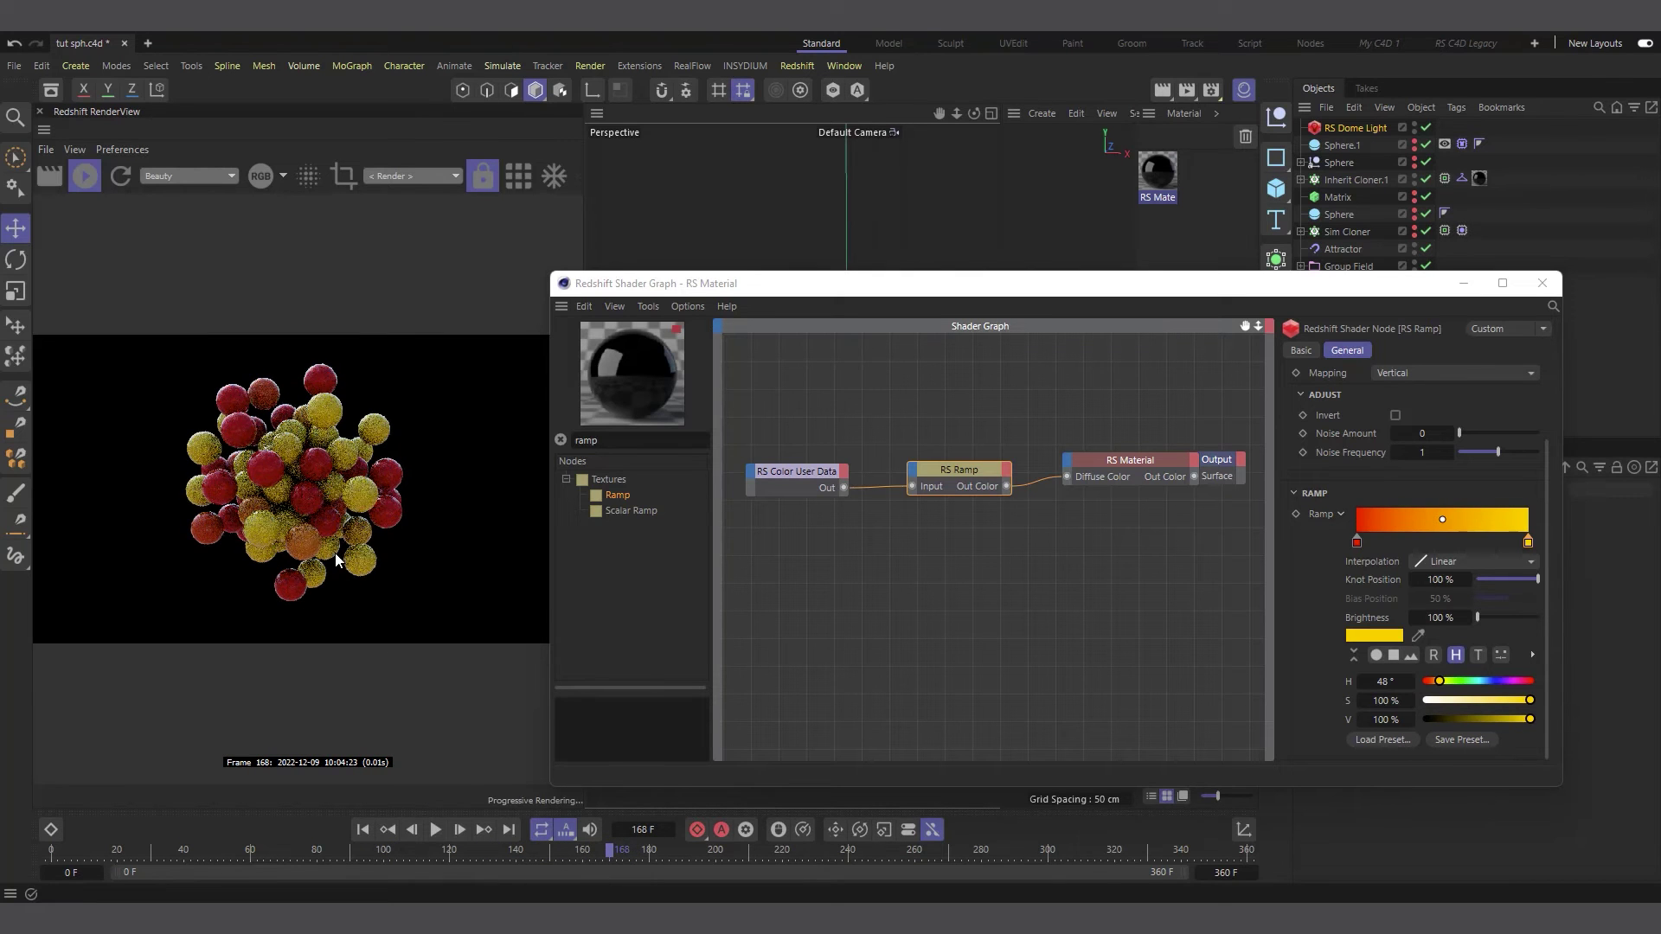
{"action": "left_click_drag", "start_coordinate": [1021, 288], "coordinate": [1036, 563]}
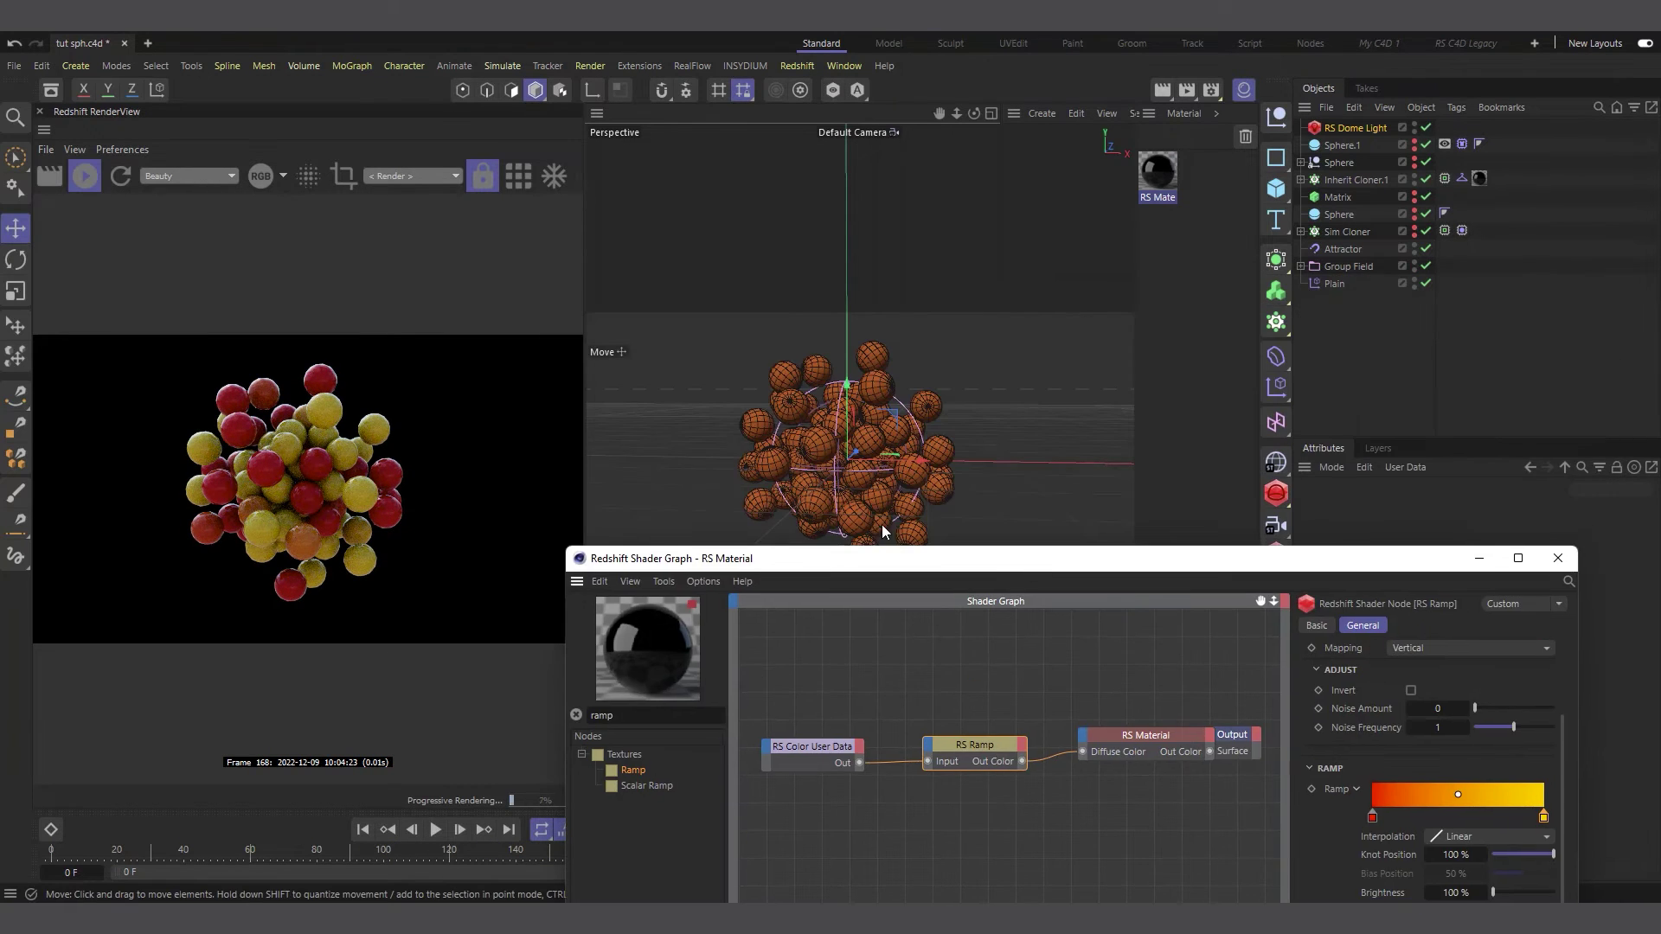
{"action": "scroll", "coordinate": [840, 475], "scroll_direction": "up", "scroll_amount": 8}
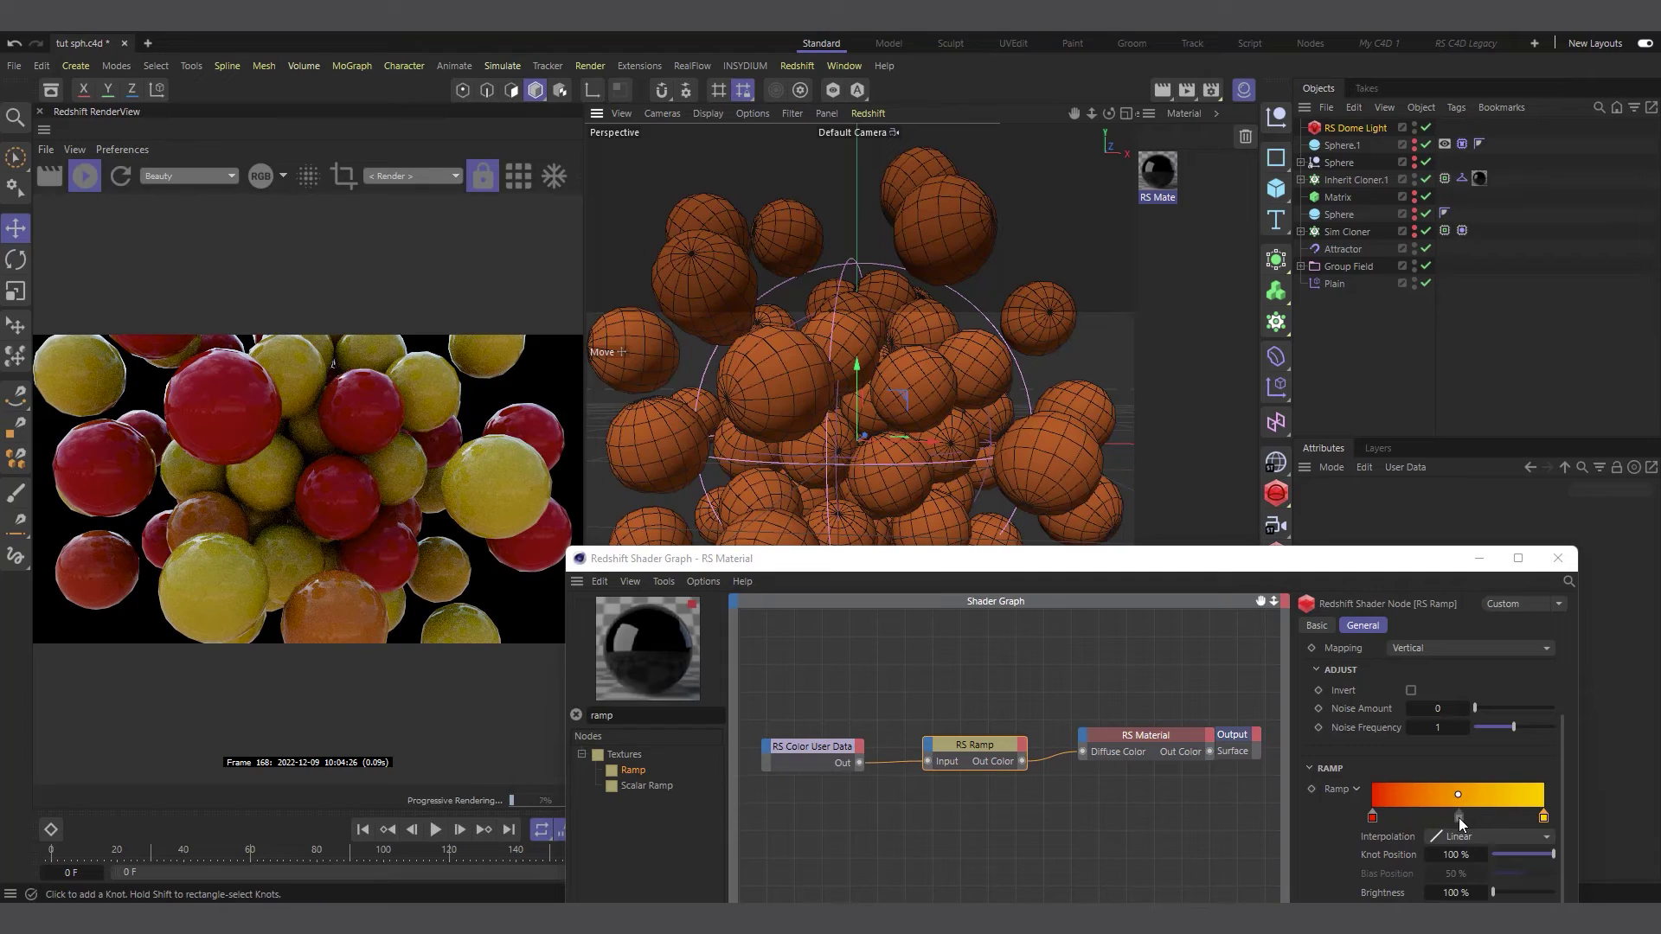
Try a cyan knot (H 189°, S 100%) near the middle of the ramp, and remove that knot again.
{"action": "left_click", "coordinate": [1459, 817]}
{"action": "left_click_drag", "start_coordinate": [1424, 558], "coordinate": [1387, 353]}
{"action": "left_click", "coordinate": [1463, 750]}
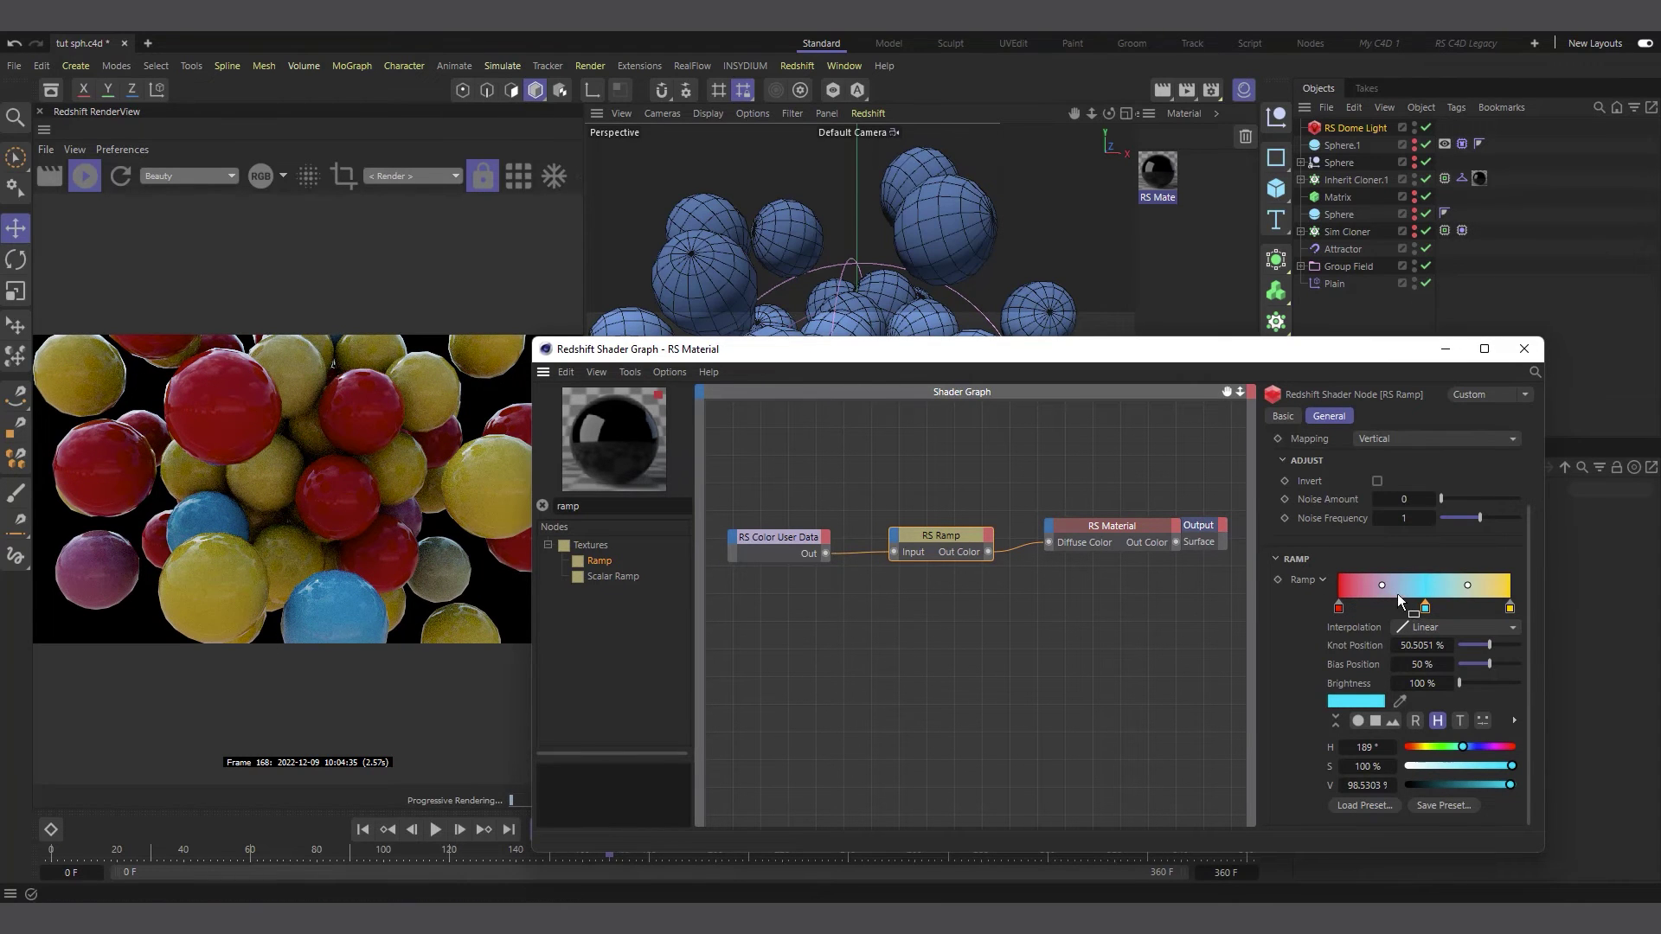
{"action": "left_click_drag", "start_coordinate": [1425, 607], "coordinate": [1437, 684]}
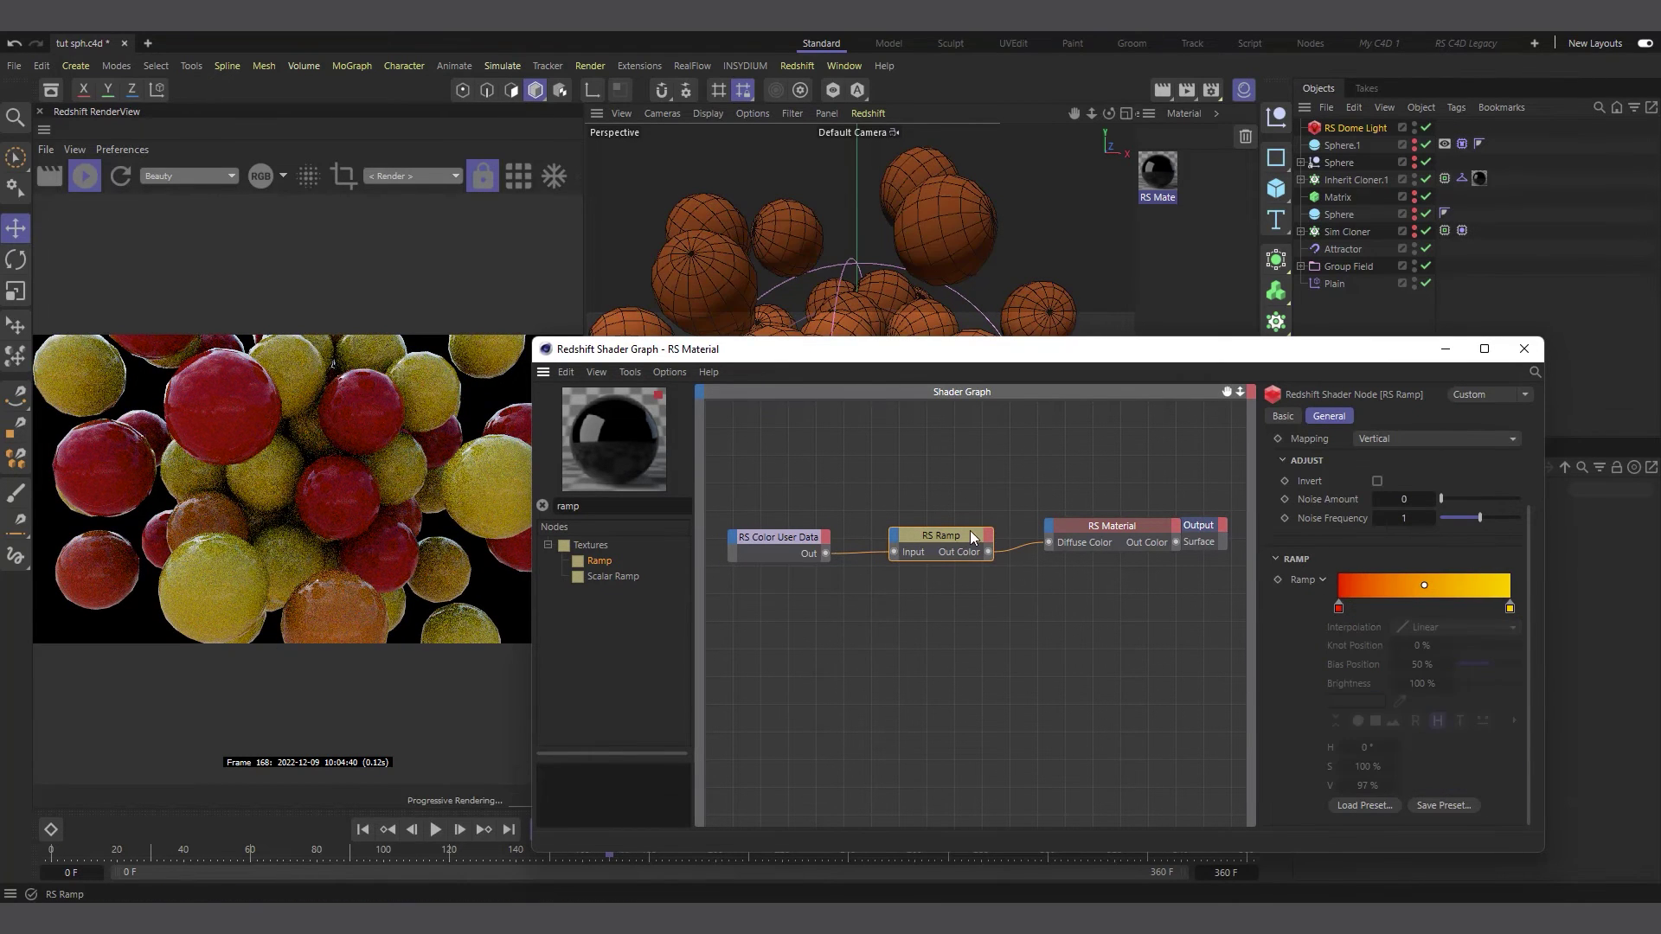
Delete the RS Ramp node and rearrange RS Material and RS Color User Data to free space before the Output.
{"action": "left_click_drag", "start_coordinate": [962, 532], "coordinate": [960, 546]}
{"action": "mouse_move", "coordinate": [1103, 527]}
{"action": "left_mouse_down"}
{"action": "mouse_move", "coordinate": [950, 491]}
{"action": "mouse_move", "coordinate": [1071, 528]}
{"action": "left_mouse_up"}
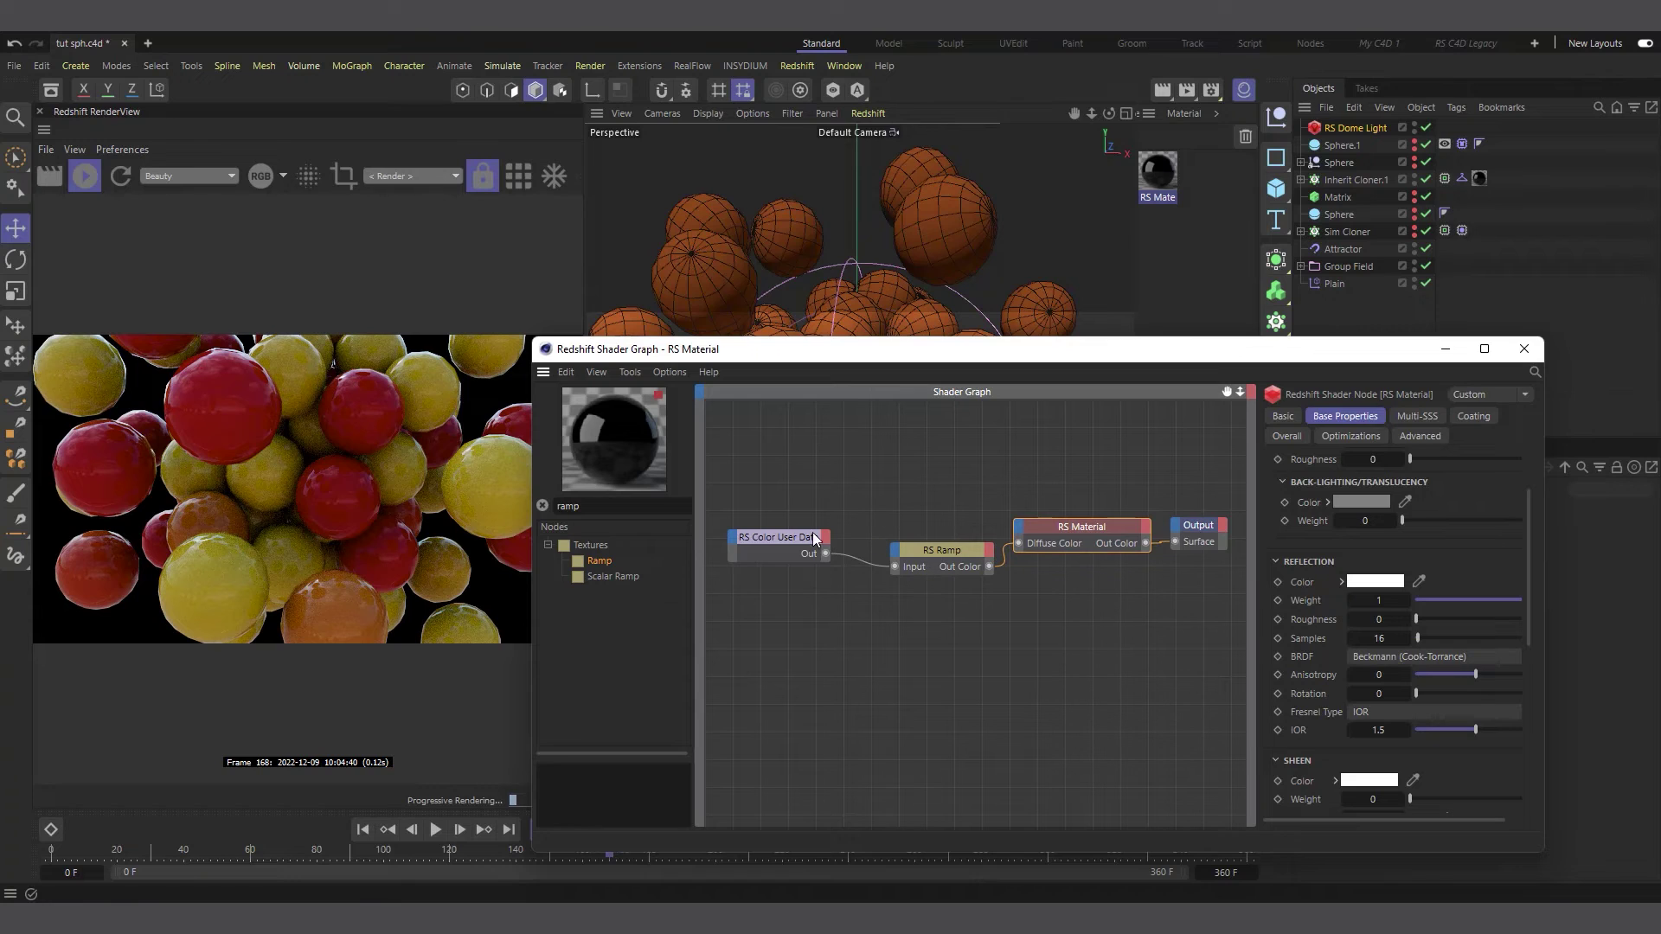
{"action": "left_click_drag", "start_coordinate": [789, 542], "coordinate": [924, 656]}
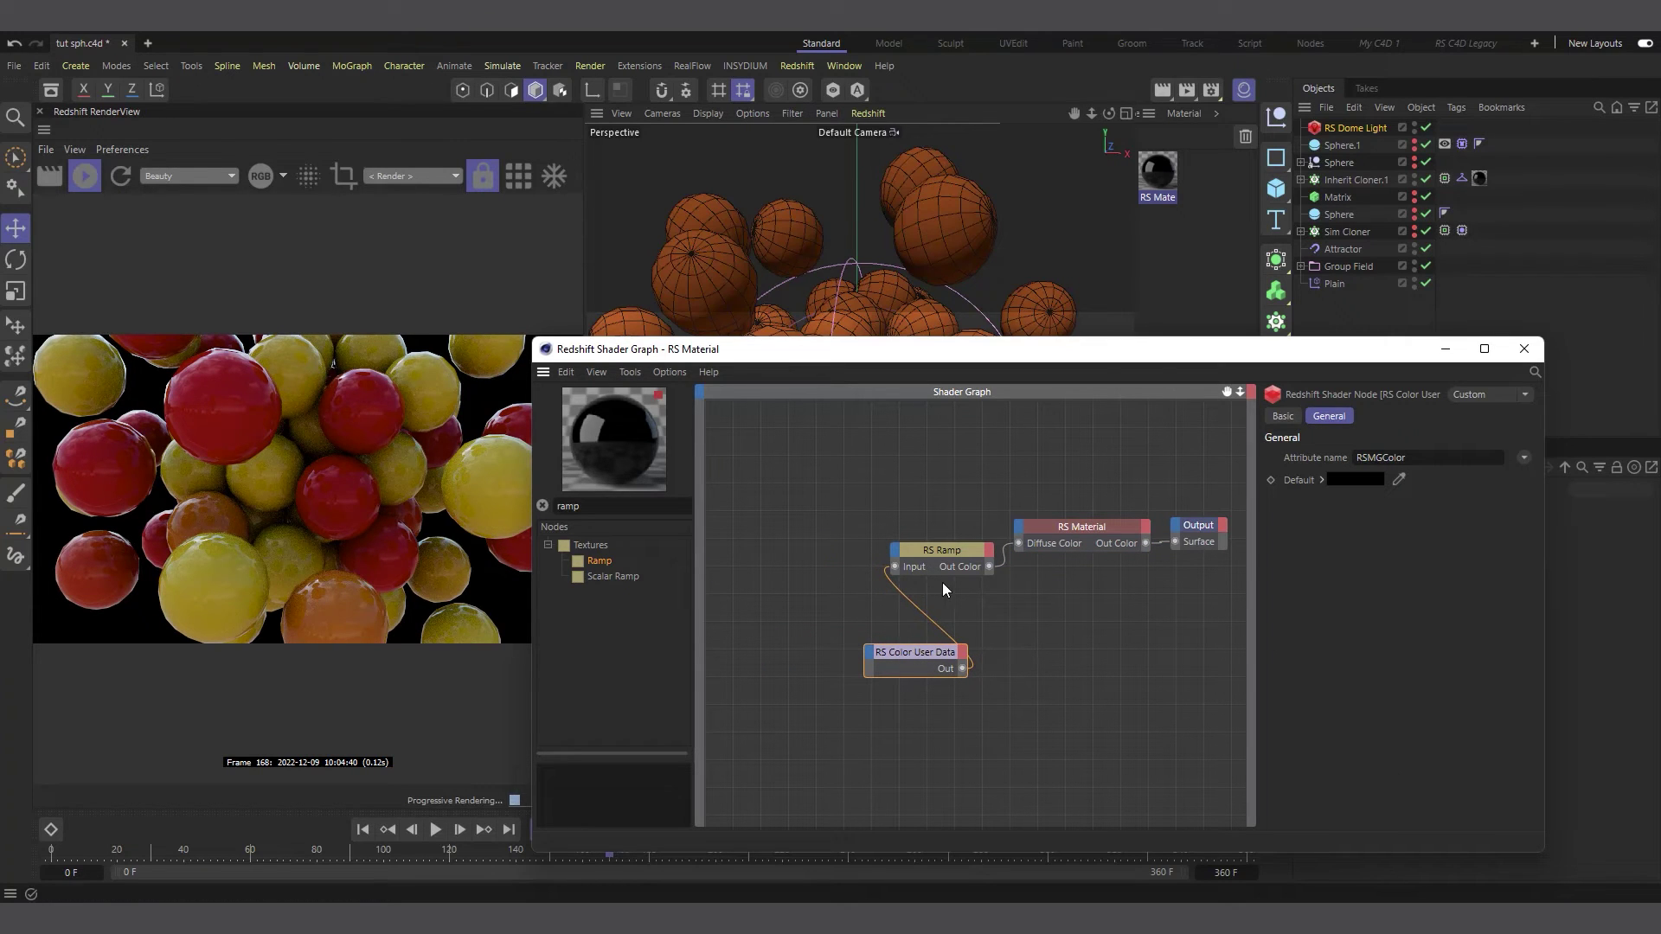
{"action": "left_click_drag", "start_coordinate": [952, 557], "coordinate": [872, 534]}
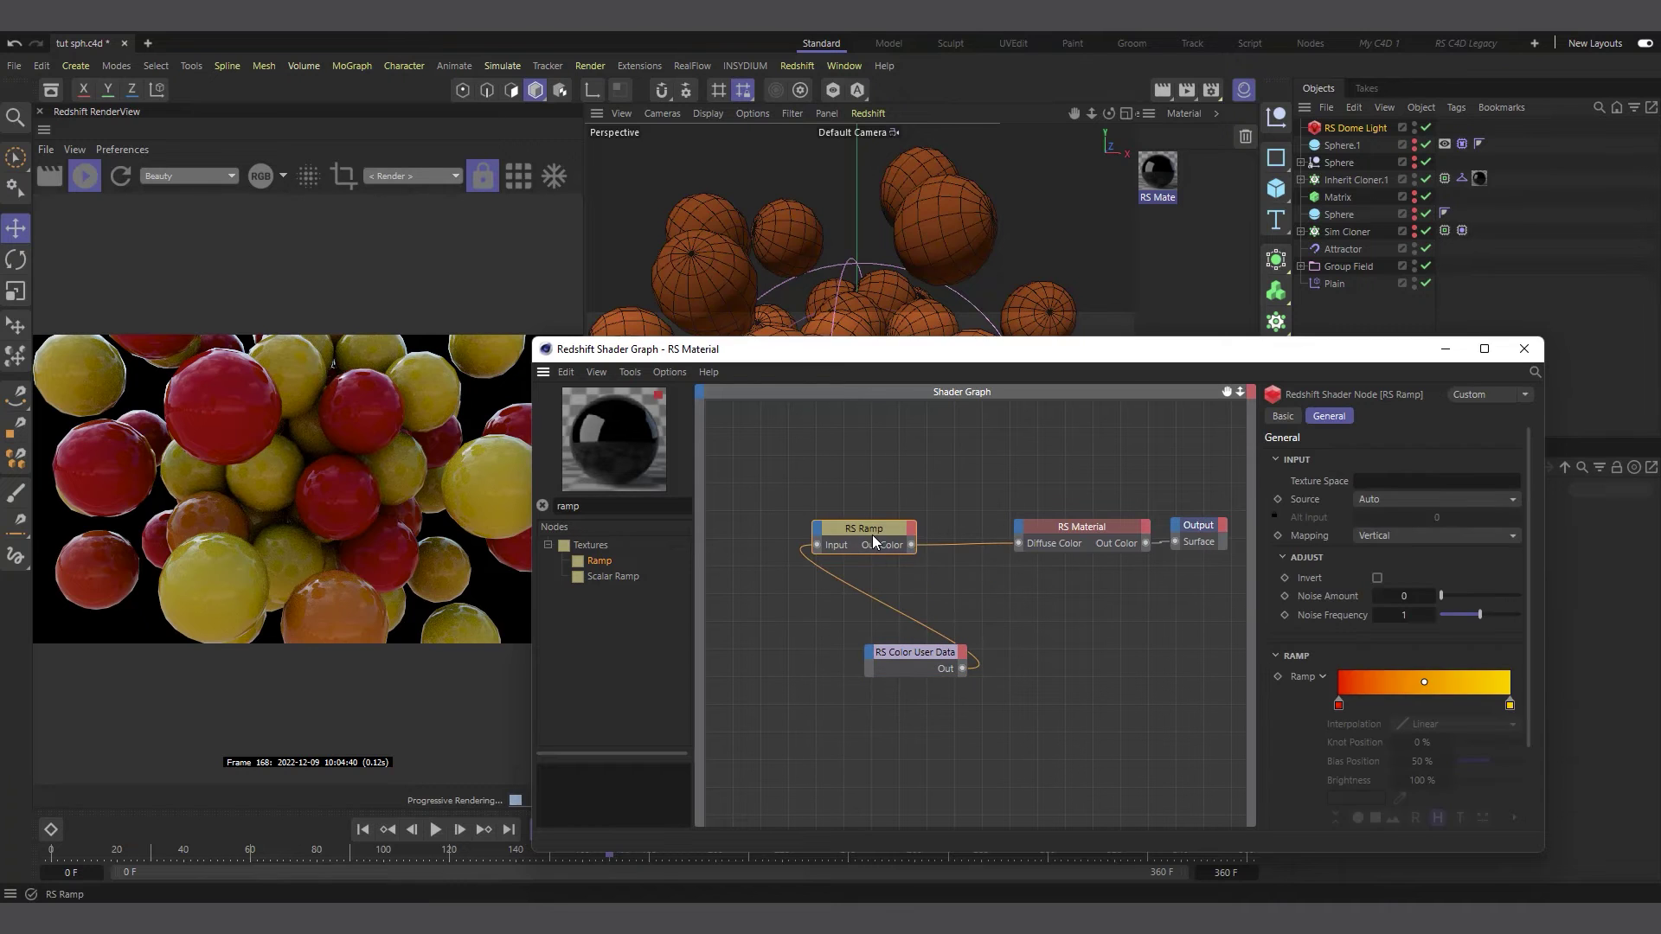
{"action": "key", "text": "Delete"}
{"action": "left_click_drag", "start_coordinate": [1045, 532], "coordinate": [923, 514]}
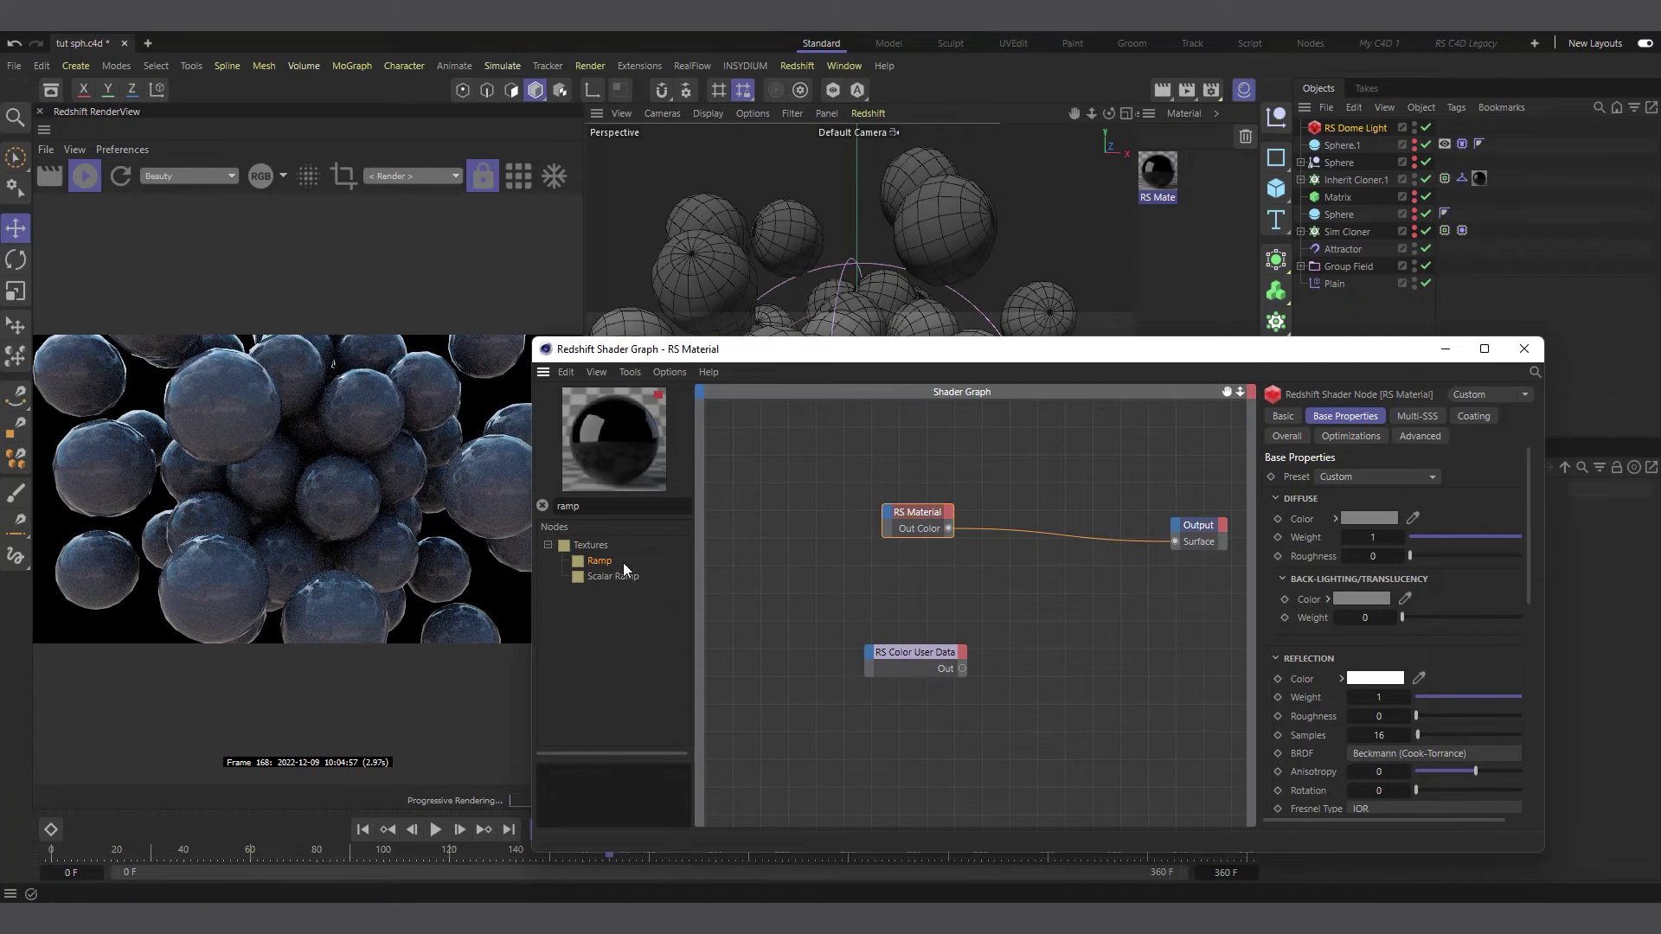
Find the material nodes with "mater" and add a second RS Material and an RS Material Blender to the graph.
{"action": "left_click_drag", "start_coordinate": [591, 507], "coordinate": [495, 491]}
{"action": "type", "text": "mater"}
{"action": "left_click_drag", "start_coordinate": [598, 563], "coordinate": [930, 590]}
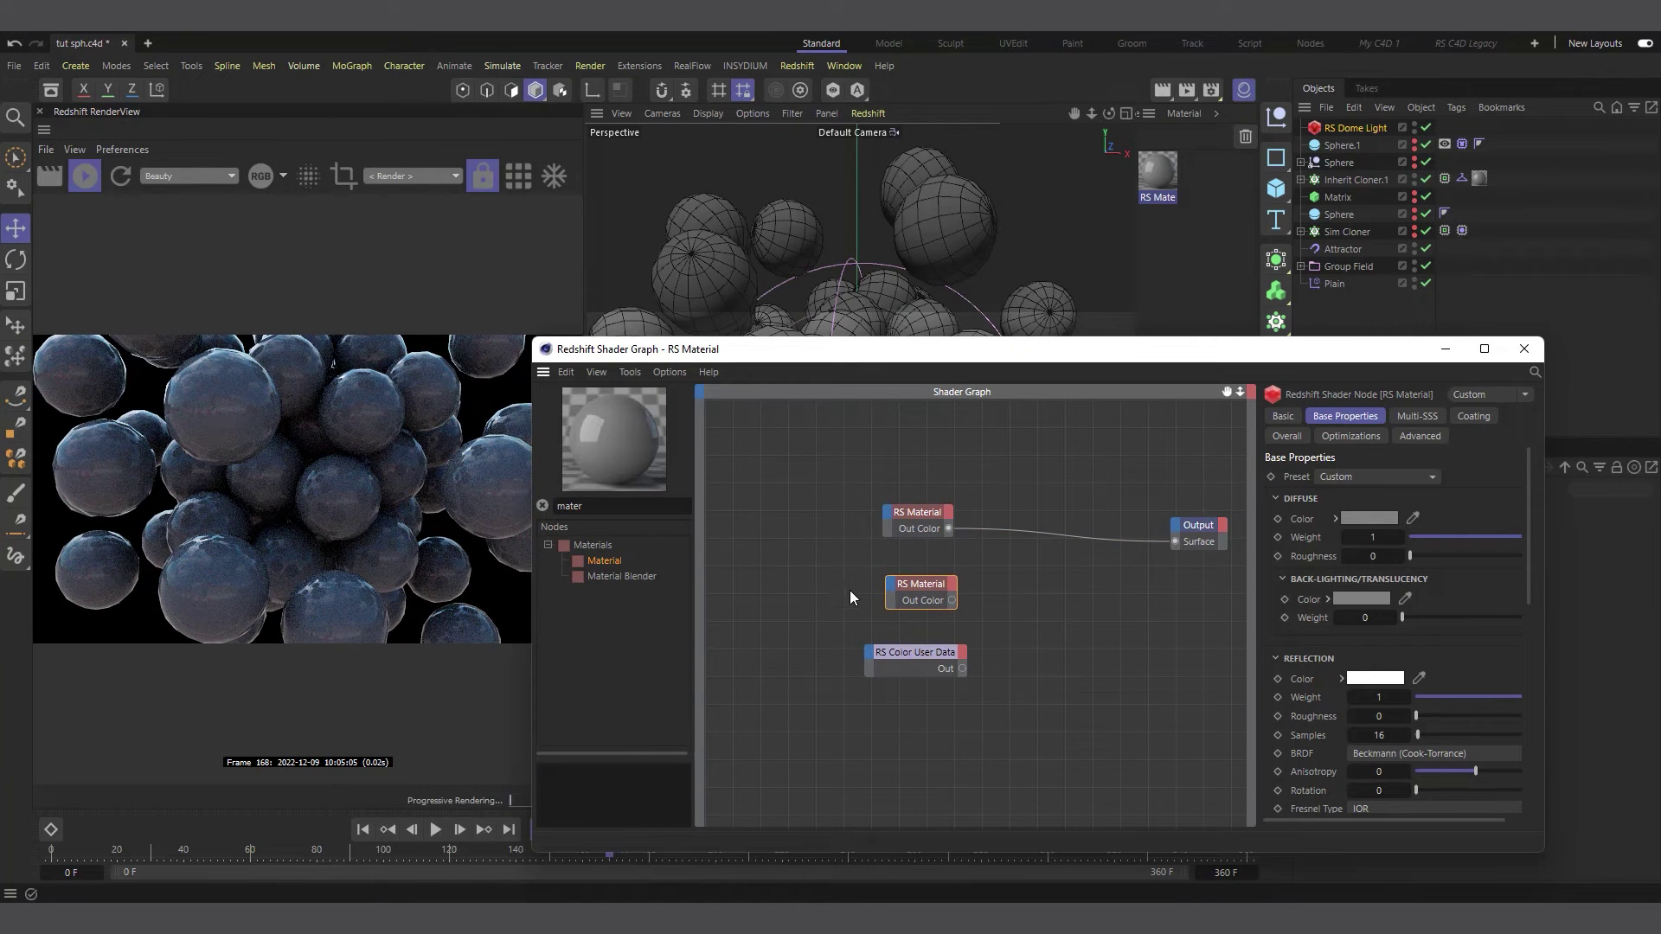
{"action": "left_click_drag", "start_coordinate": [633, 578], "coordinate": [1036, 569]}
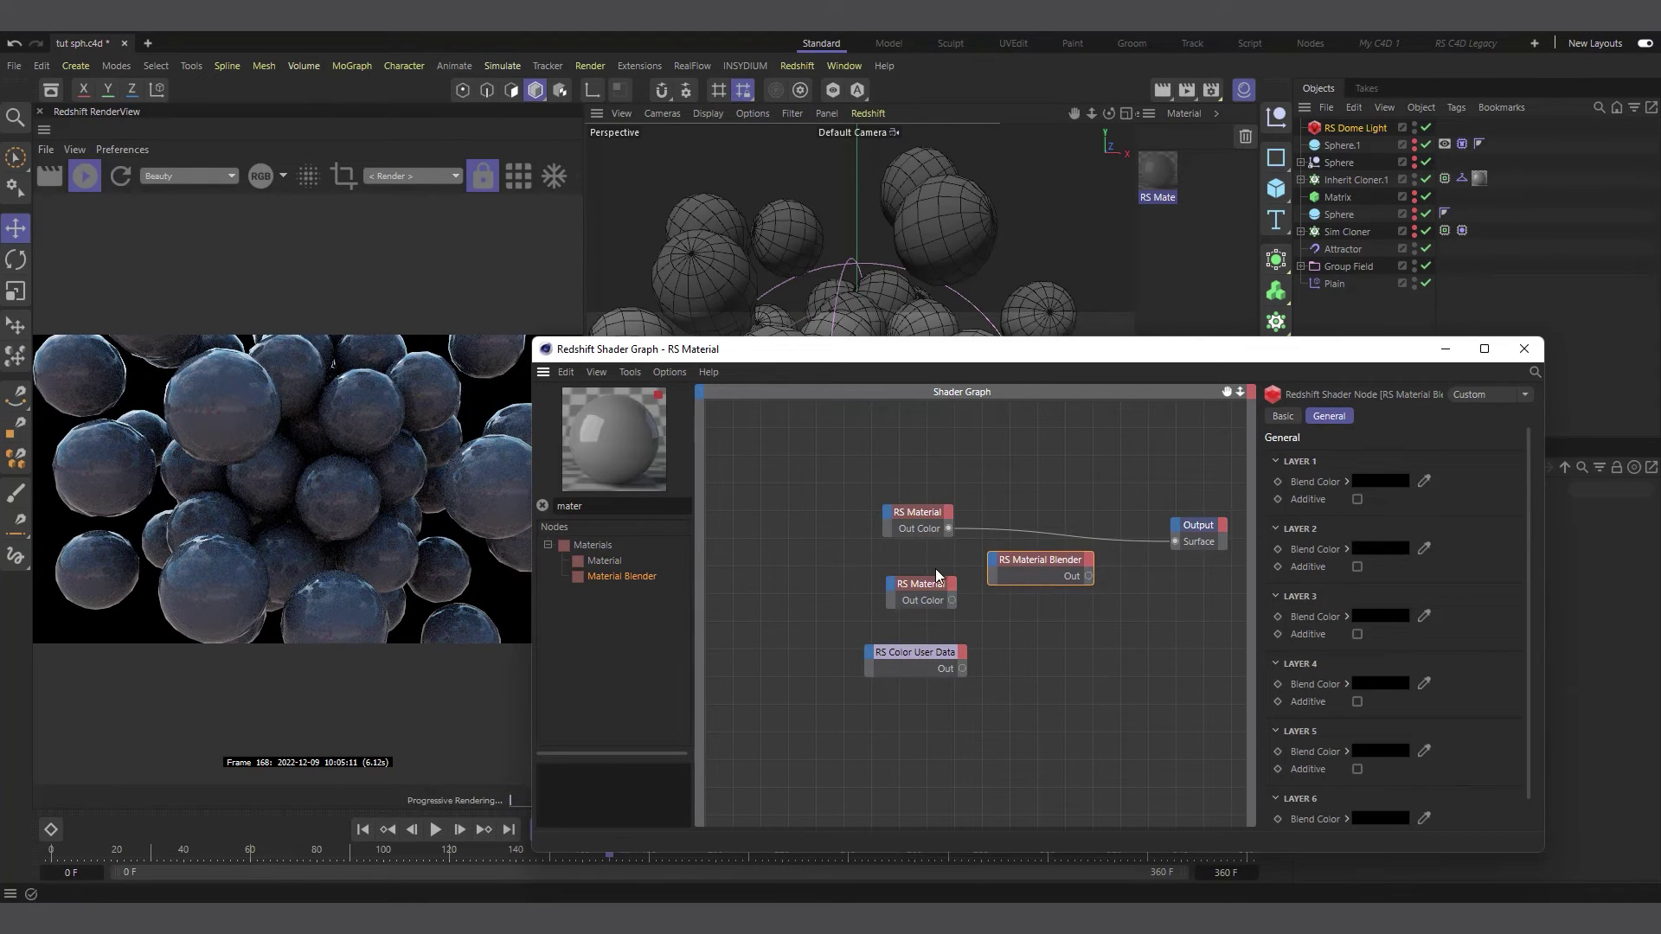
Wire the first RS Material into the Material Blender's Base Color and the blender's Out into the Output's Surface.
{"action": "left_click", "coordinate": [922, 514]}
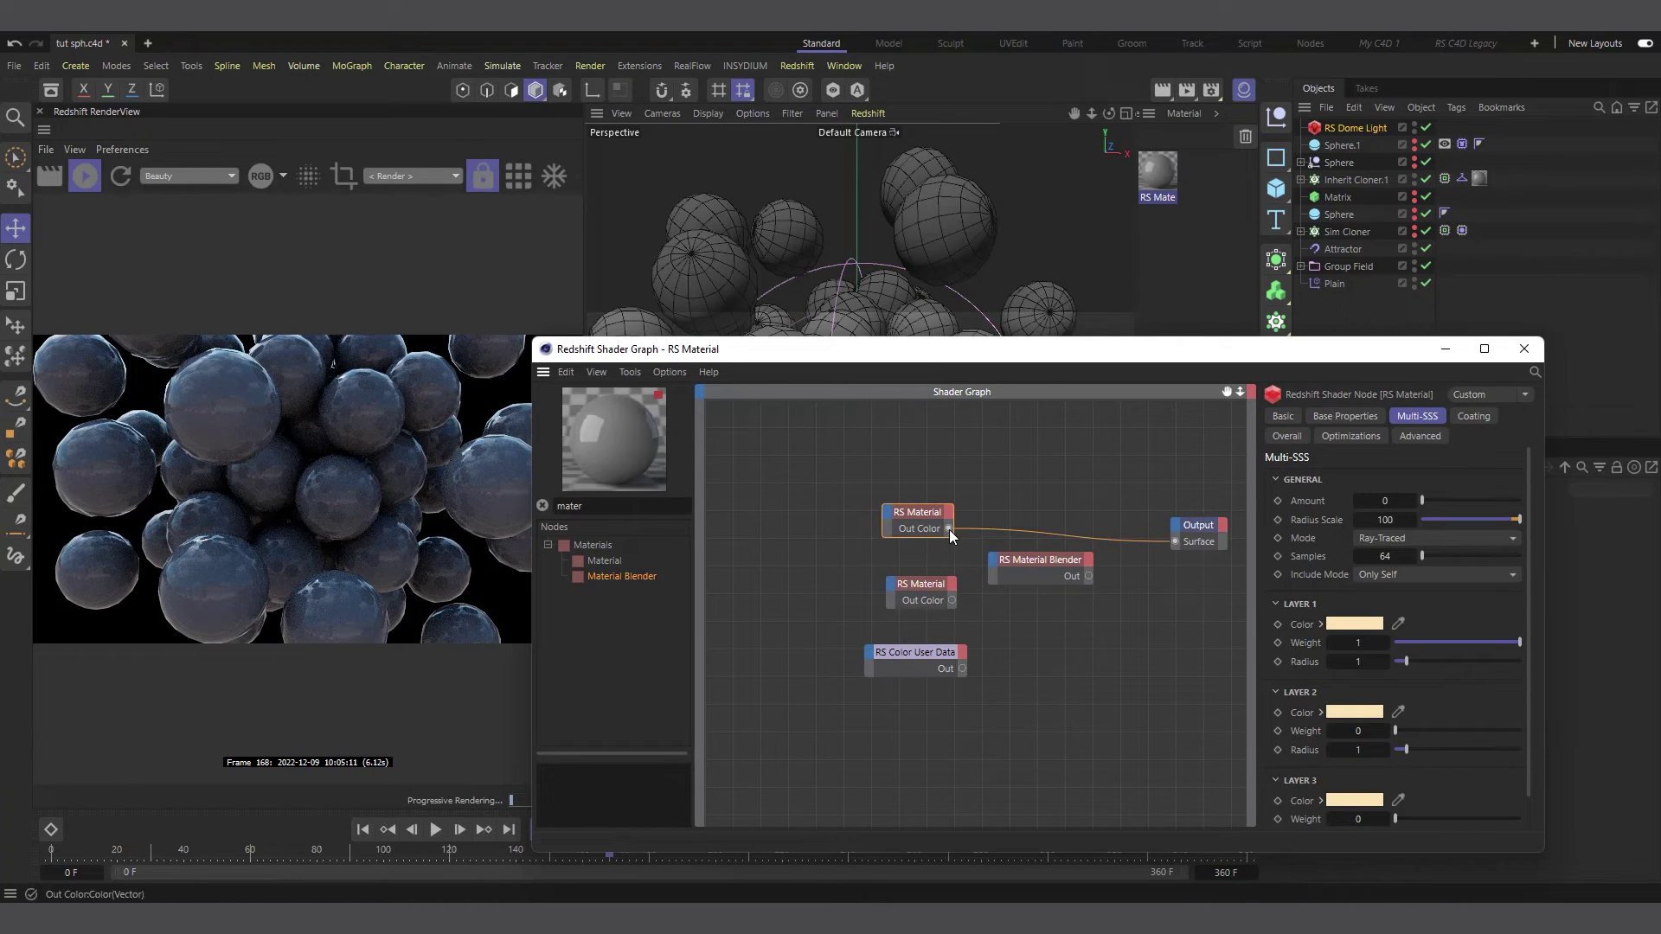
{"action": "left_click_drag", "start_coordinate": [949, 529], "coordinate": [992, 567]}
{"action": "mouse_move", "coordinate": [1021, 603]}
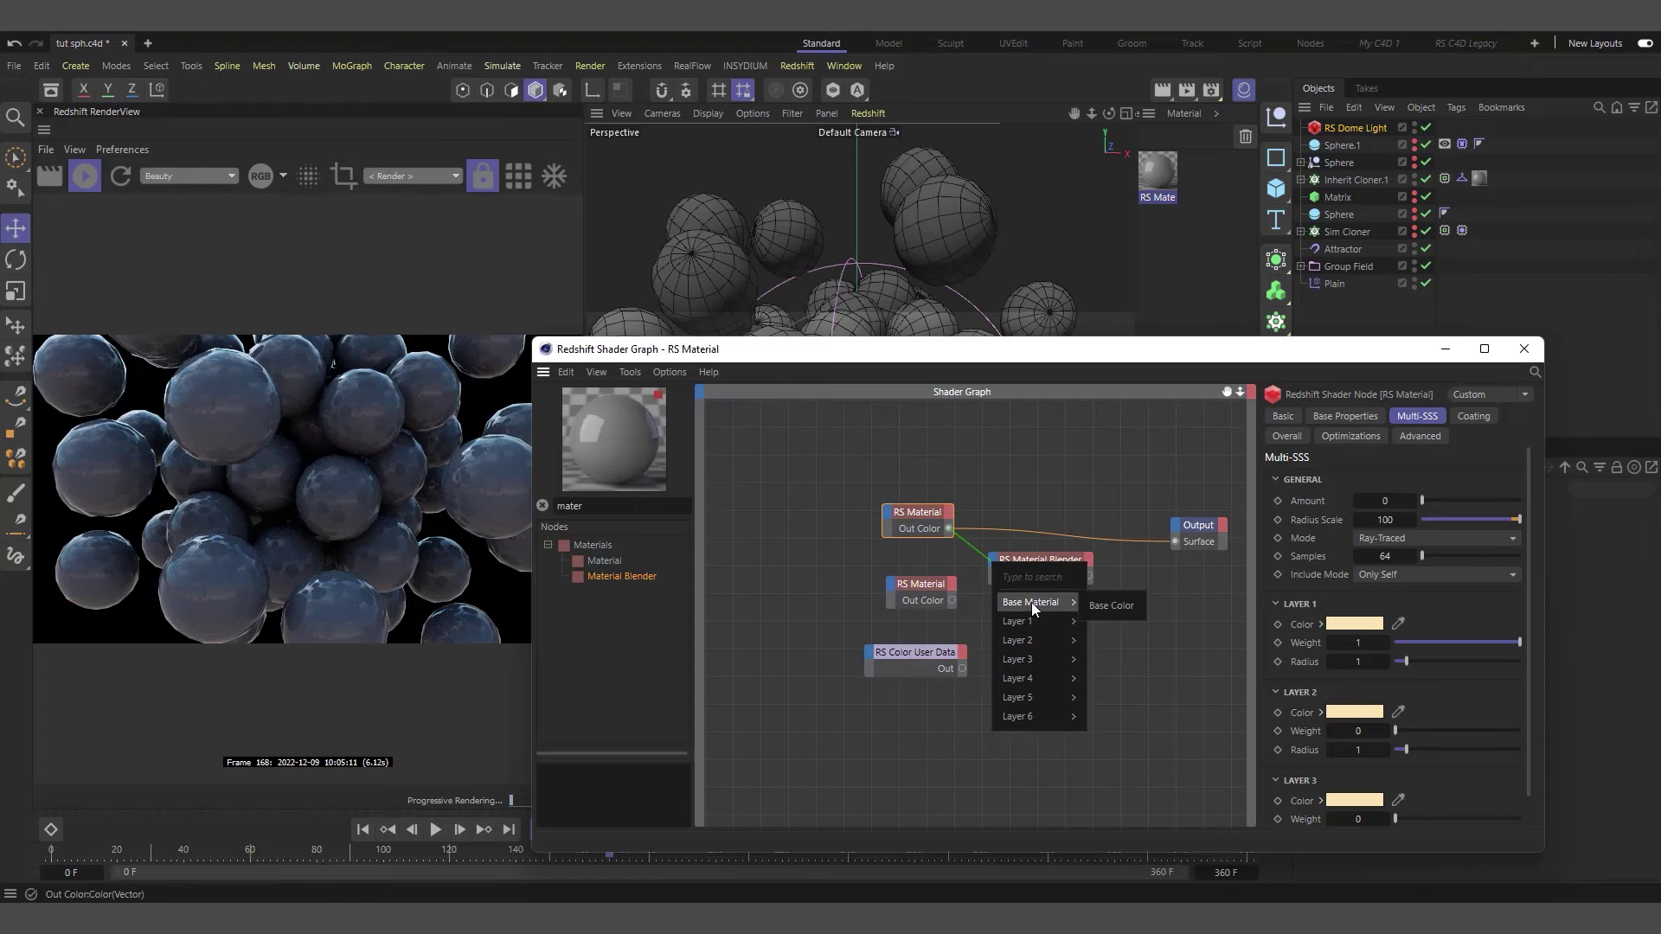
{"action": "left_click", "coordinate": [1117, 606]}
{"action": "left_click_drag", "start_coordinate": [1035, 565], "coordinate": [1176, 542]}
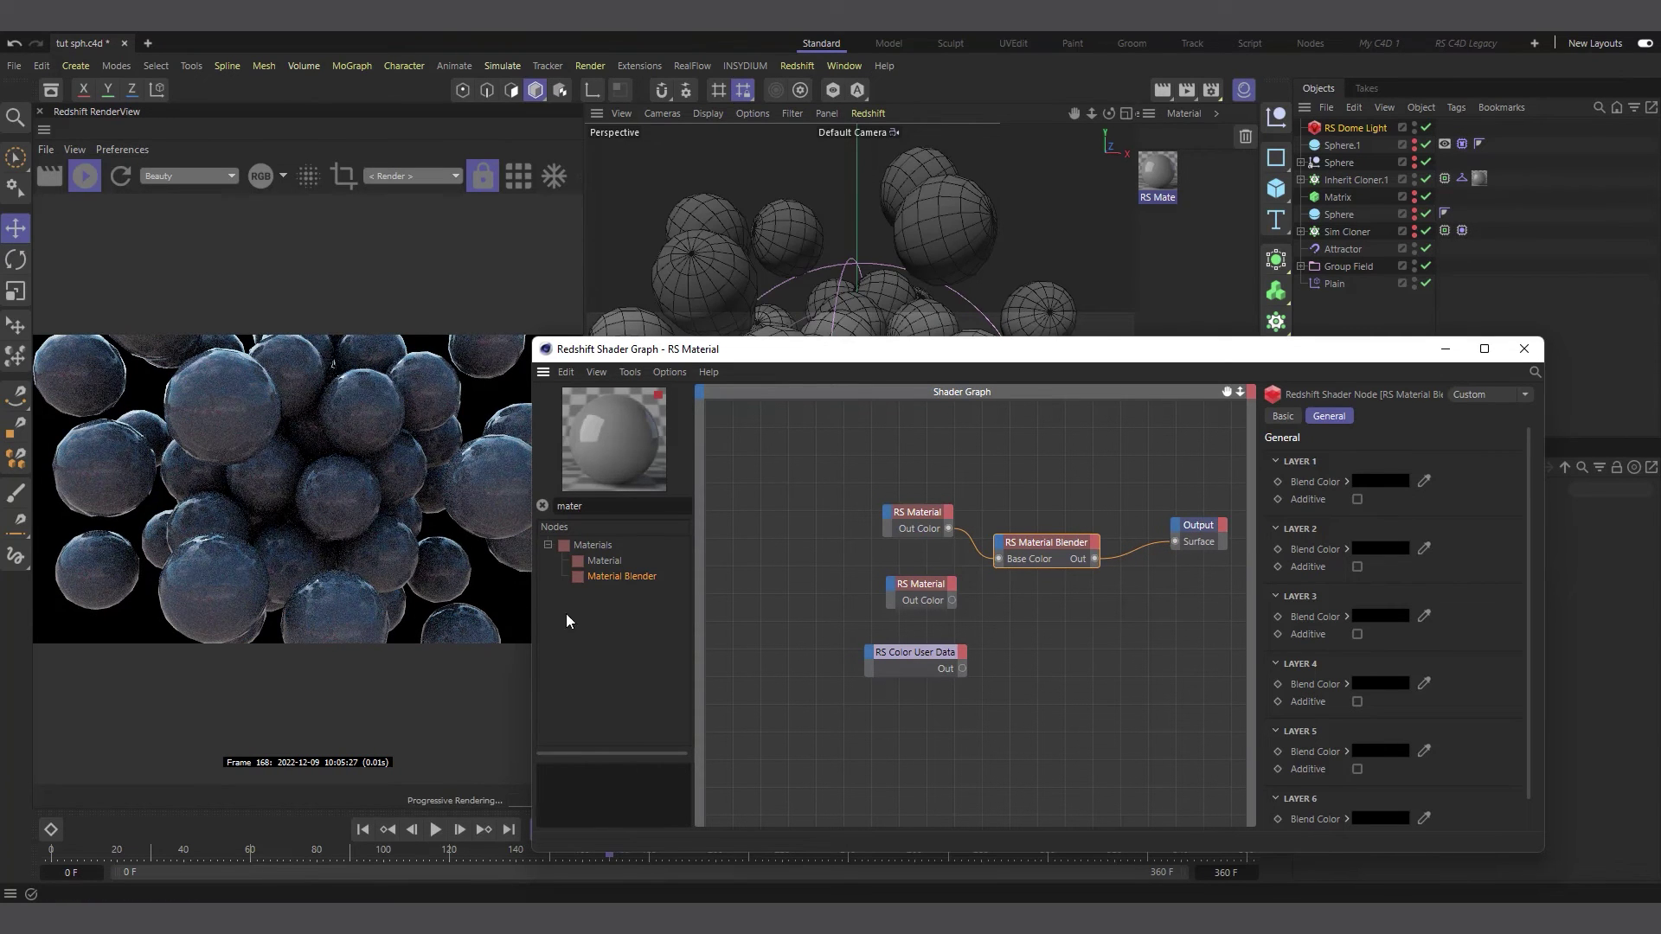
Connect the second RS Material's Out Color to the blender's Layer Color 1 and align both RS Material nodes.
{"action": "left_click_drag", "start_coordinate": [927, 583], "coordinate": [900, 585]}
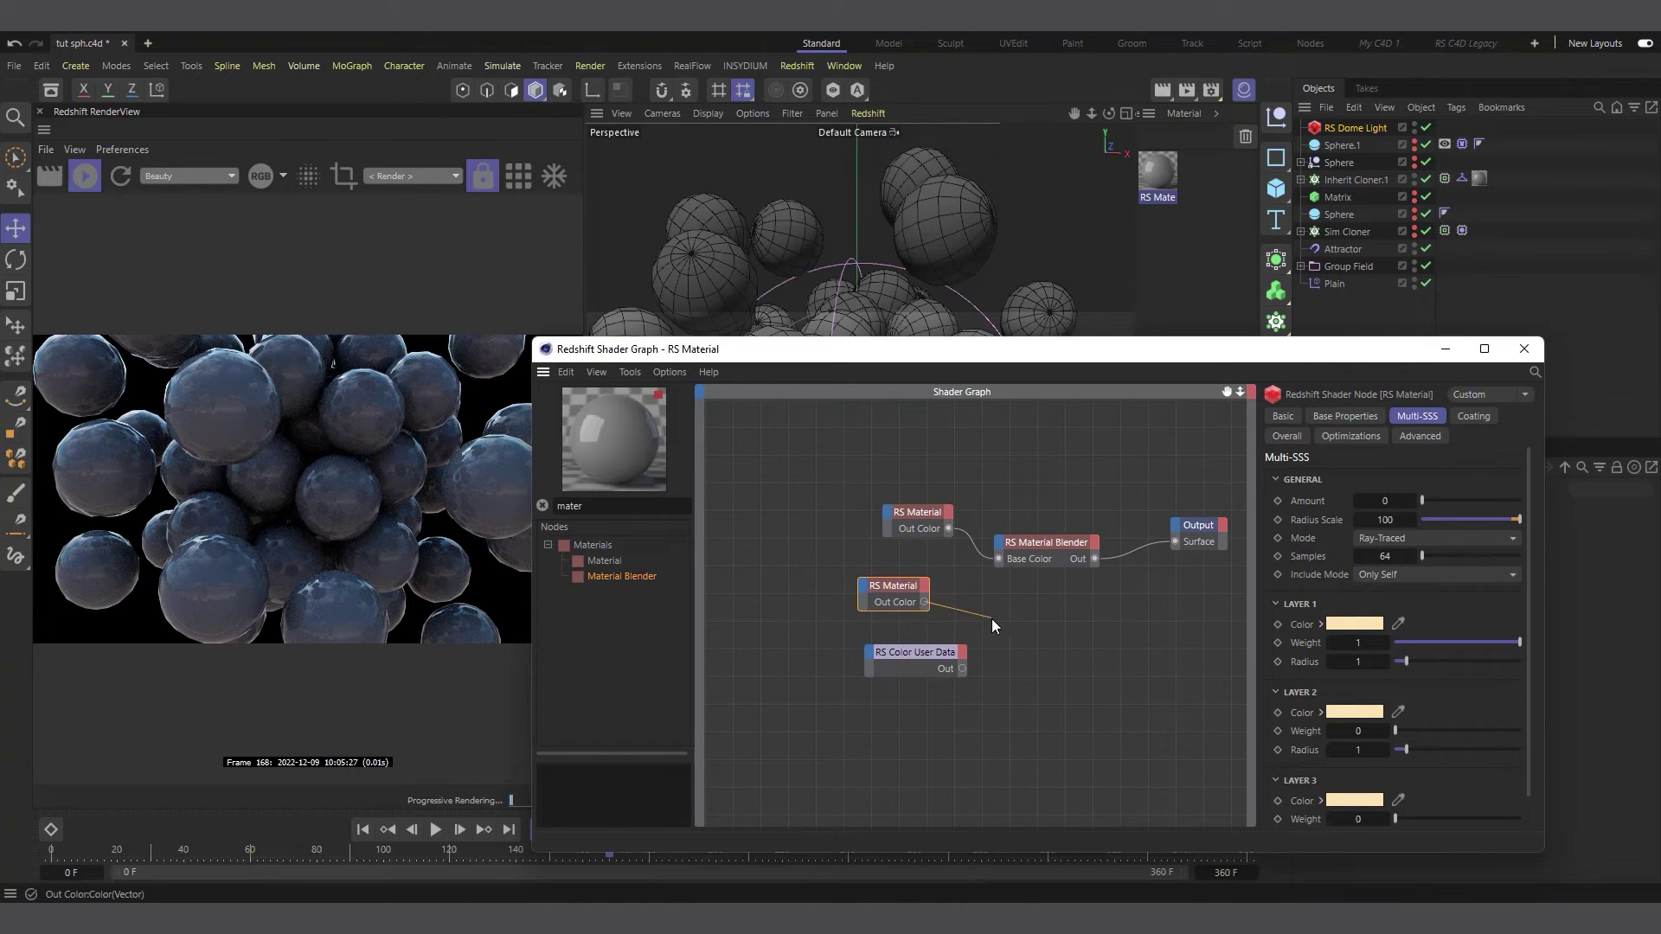
{"action": "left_click_drag", "start_coordinate": [992, 619], "coordinate": [1000, 542]}
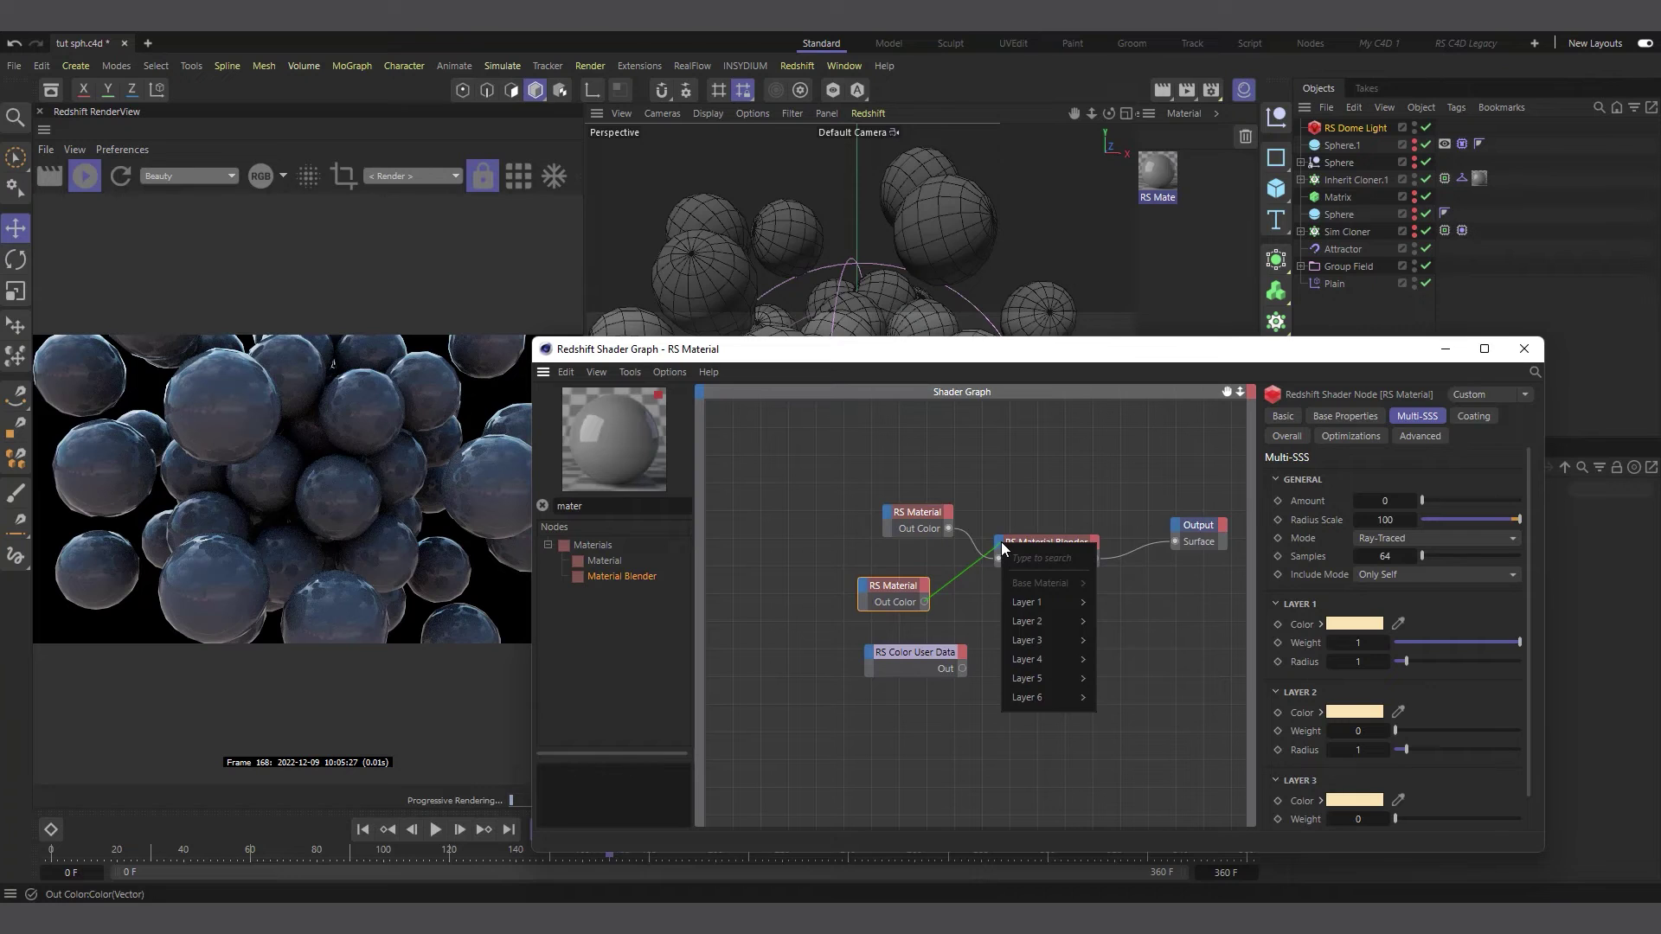
{"action": "mouse_move", "coordinate": [1027, 601]}
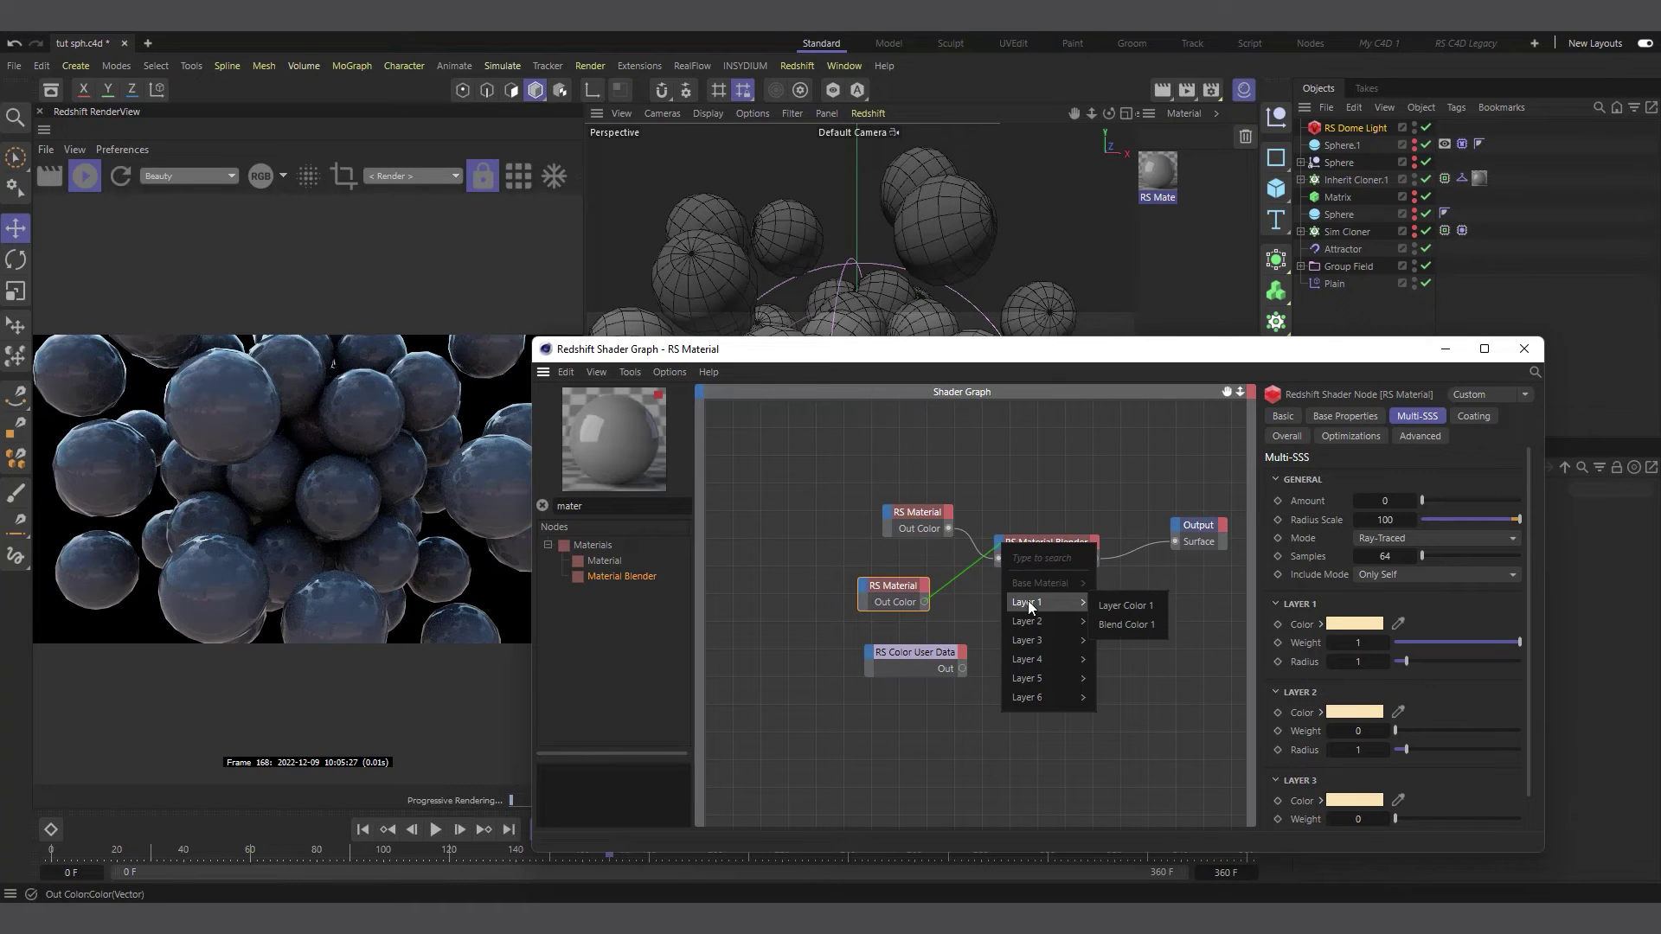
{"action": "left_click", "coordinate": [1123, 606]}
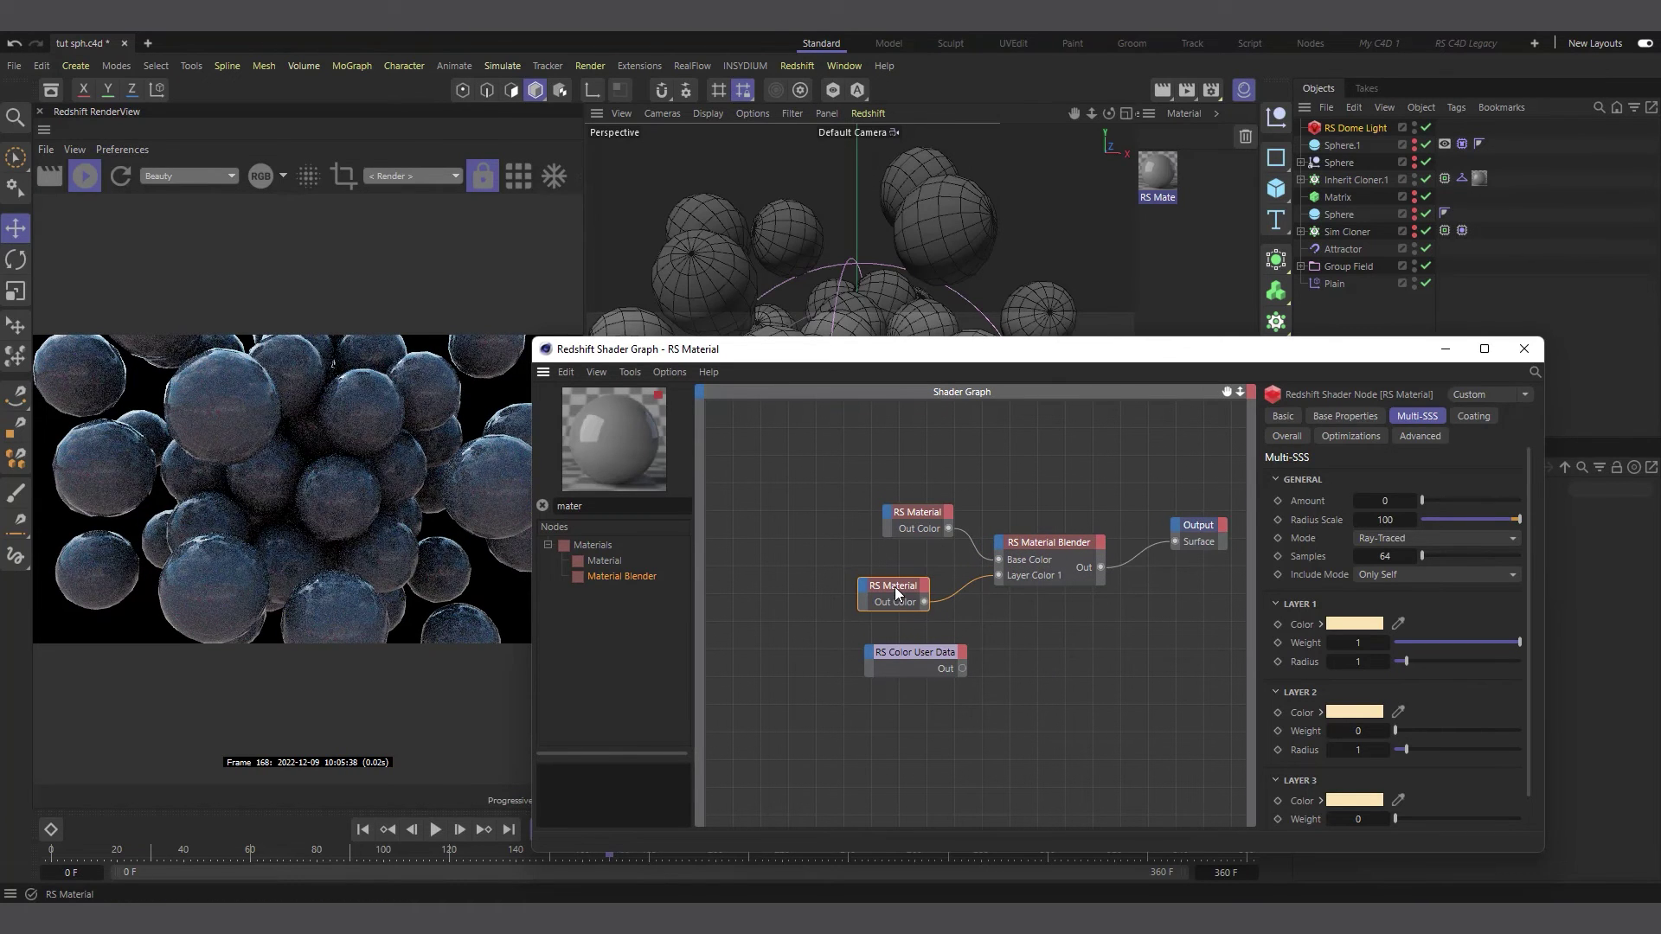
{"action": "left_click_drag", "start_coordinate": [895, 588], "coordinate": [908, 587]}
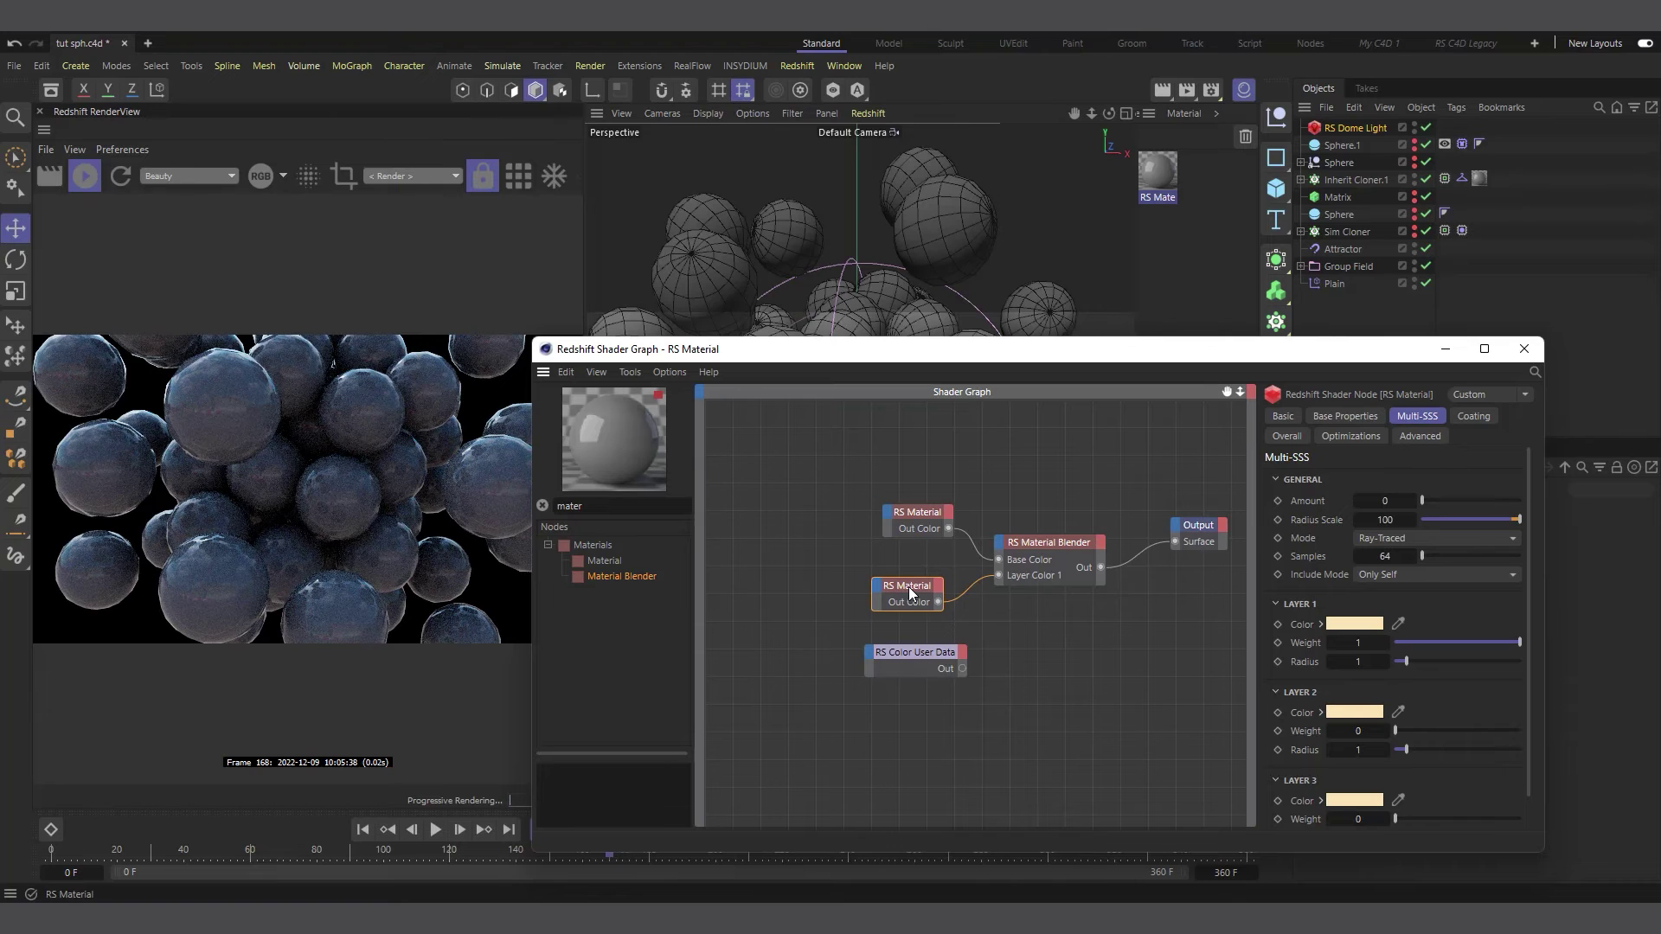
{"action": "left_click", "coordinate": [925, 512]}
{"action": "left_click_drag", "start_coordinate": [921, 512], "coordinate": [898, 510]}
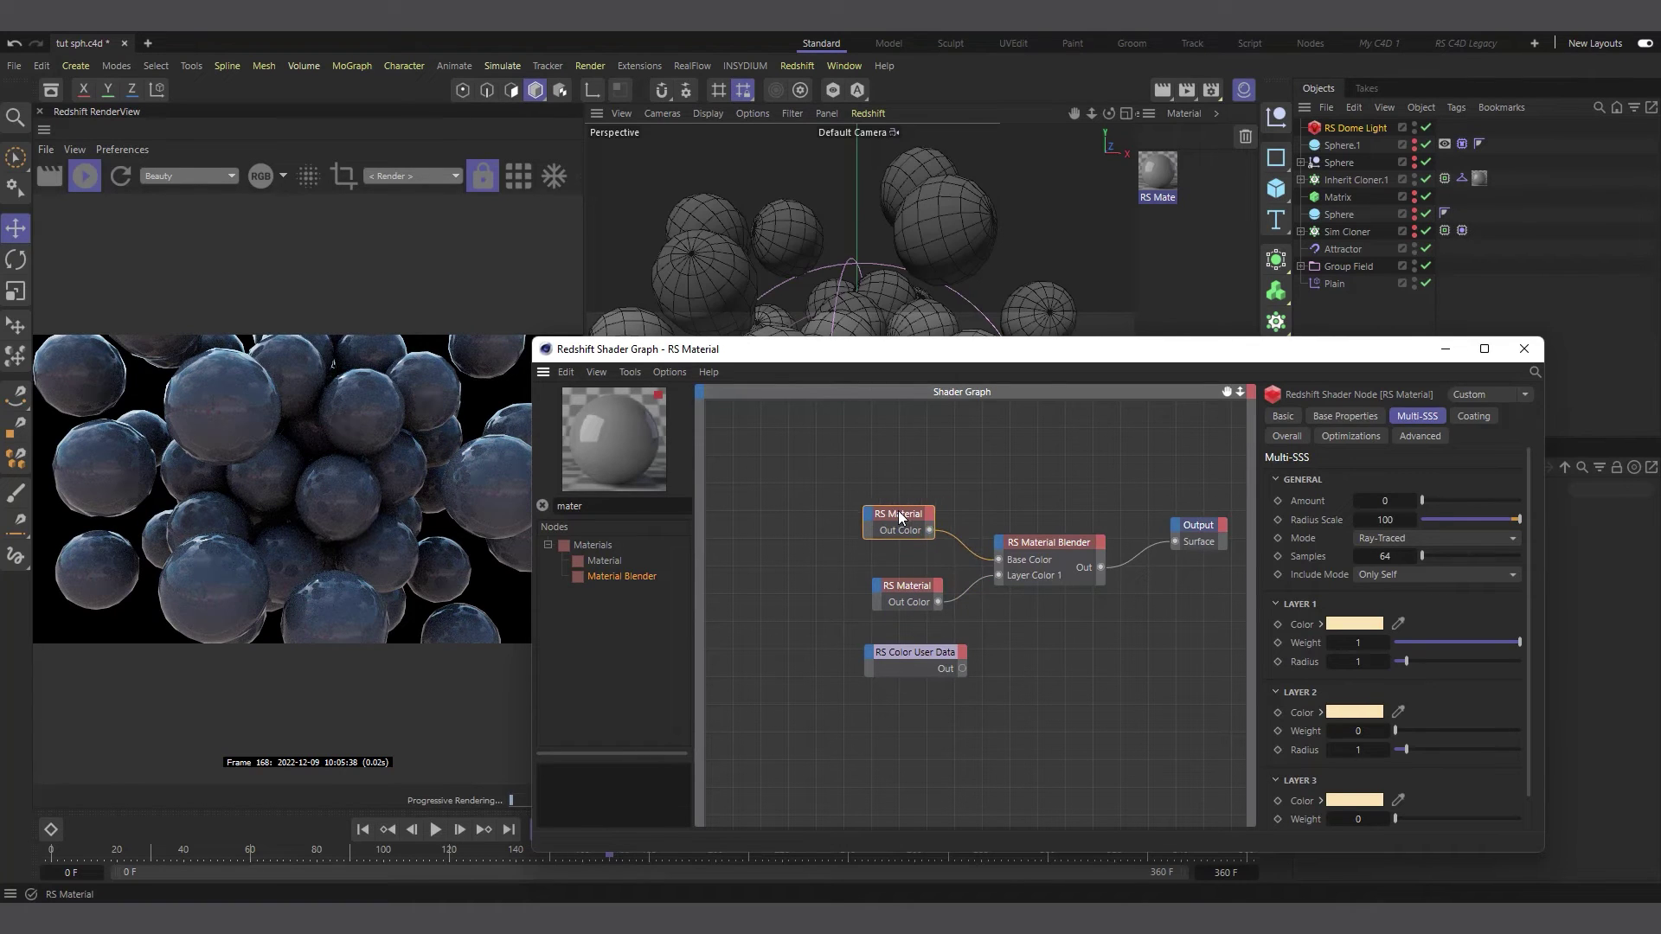
{"action": "left_click_drag", "start_coordinate": [908, 588], "coordinate": [896, 591]}
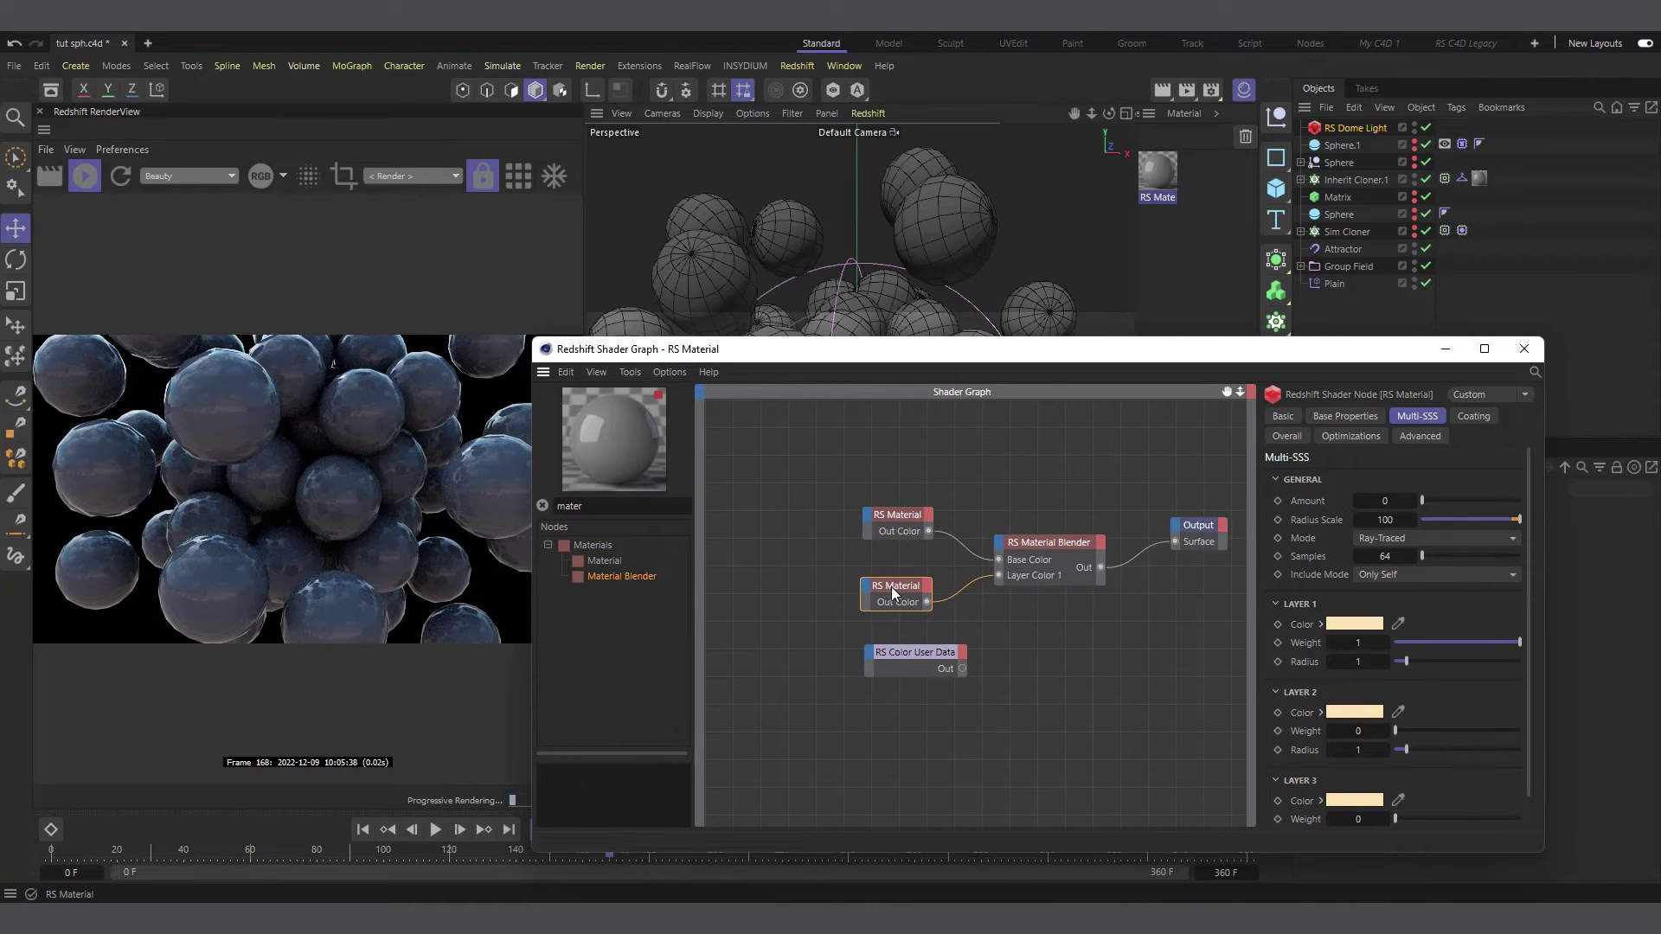
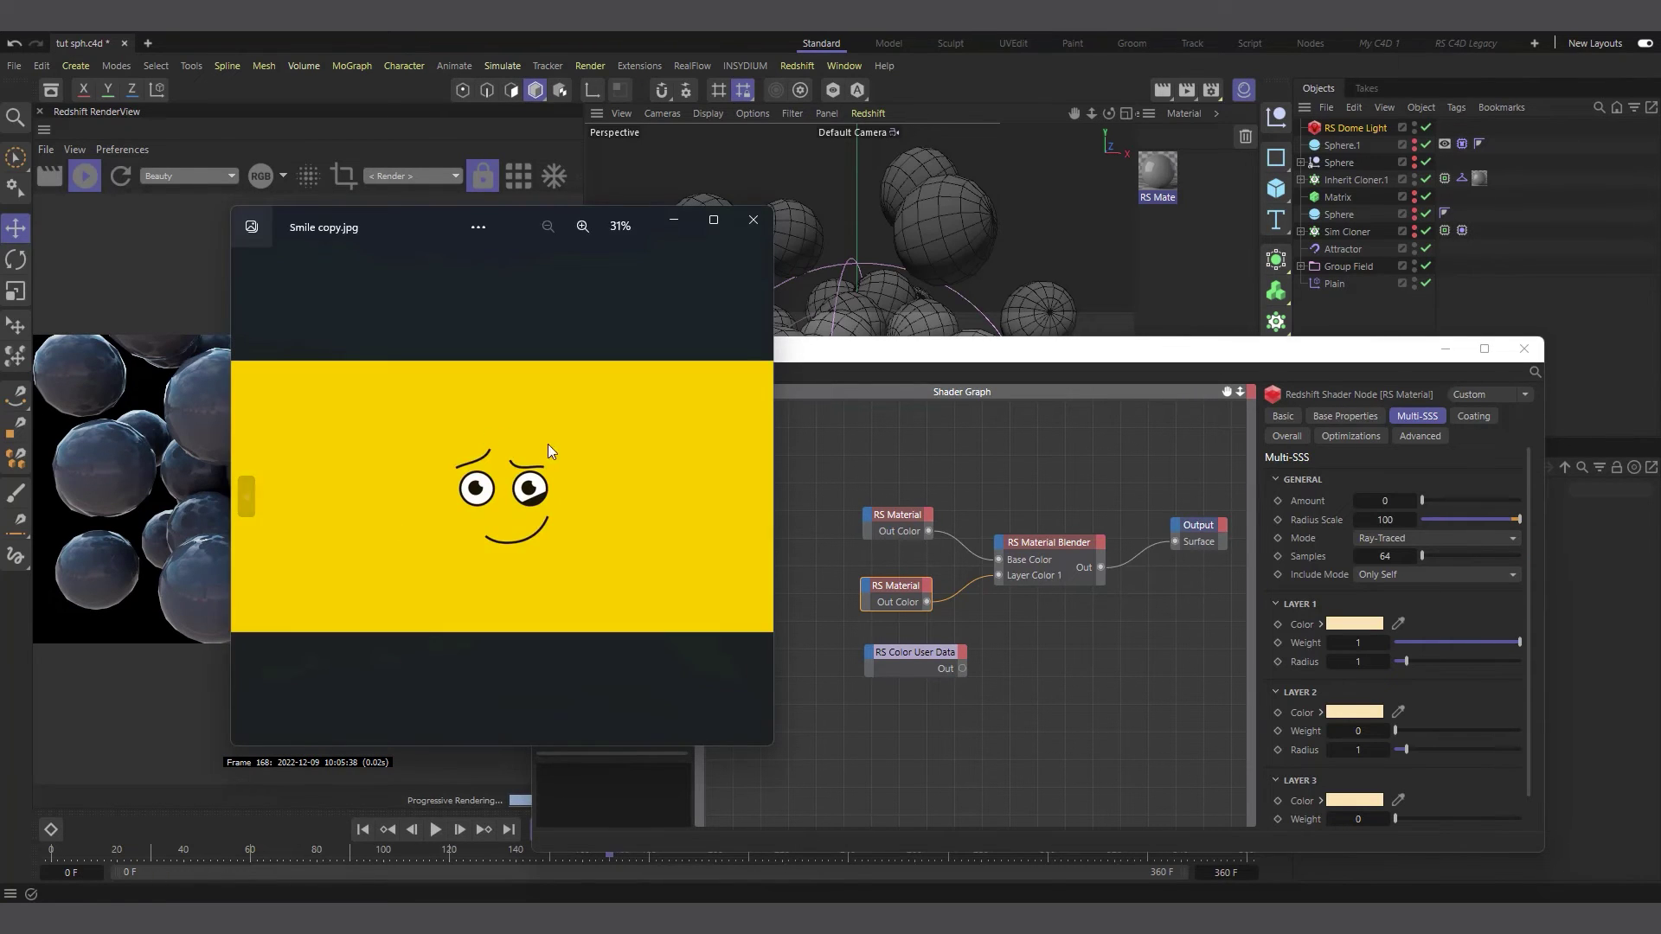
Preview the Smile copy.jpg and angry.jpg face images and import both as Texture nodes beside the RS Materials.
{"action": "left_click", "coordinate": [760, 503]}
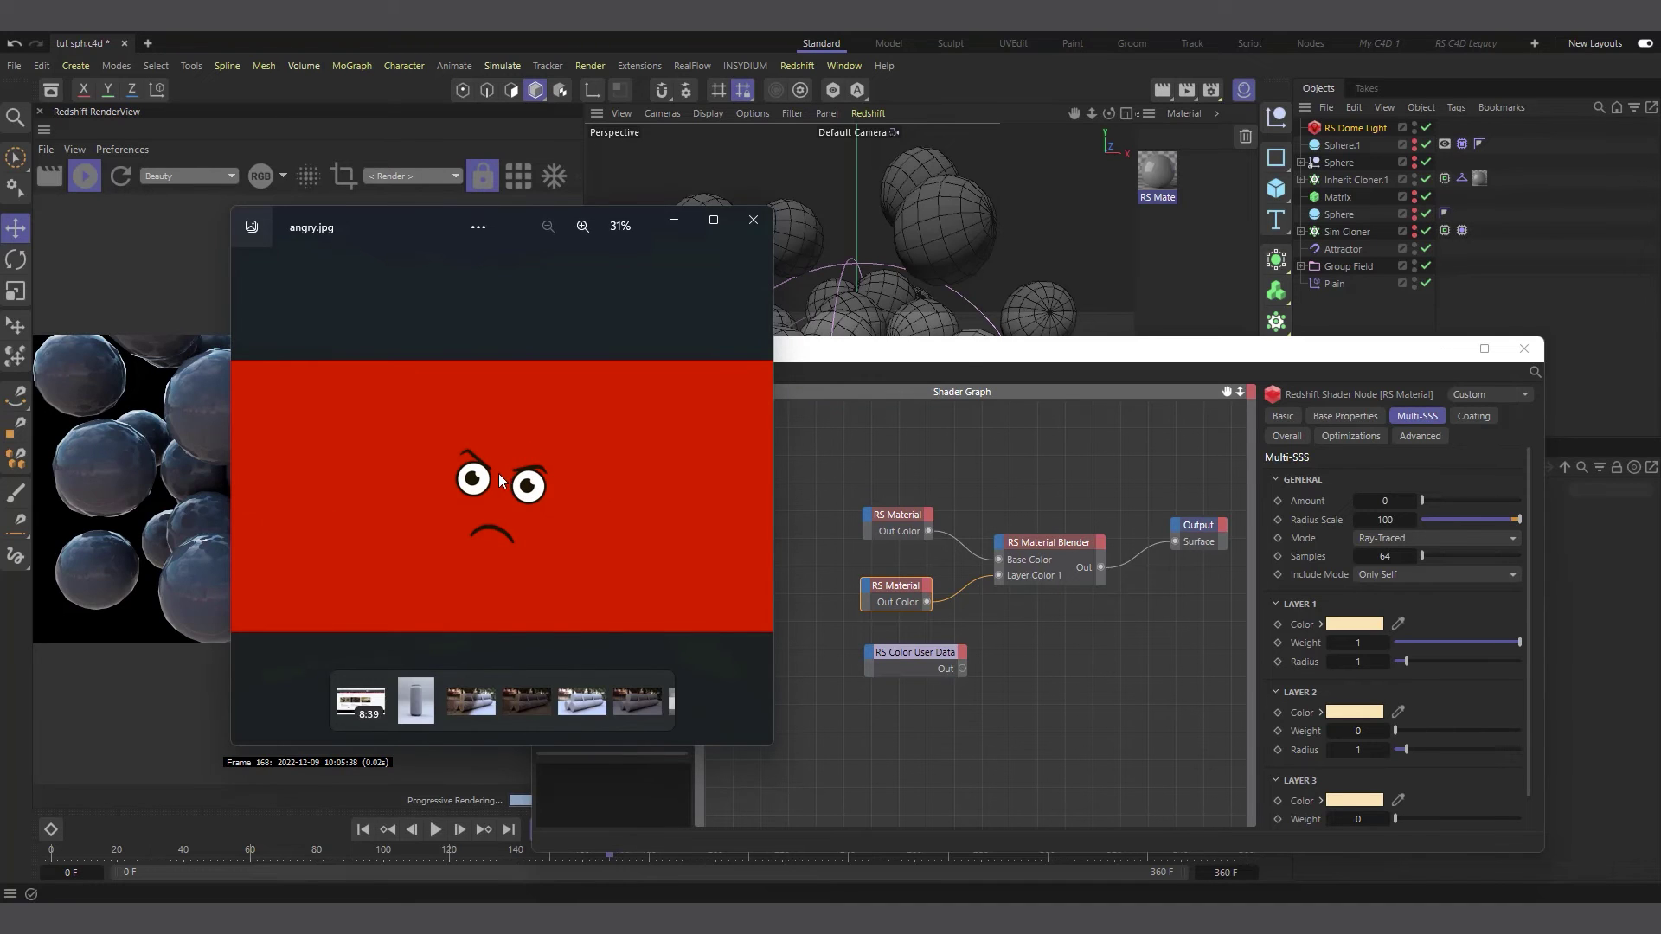
{"action": "left_click", "coordinate": [751, 224]}
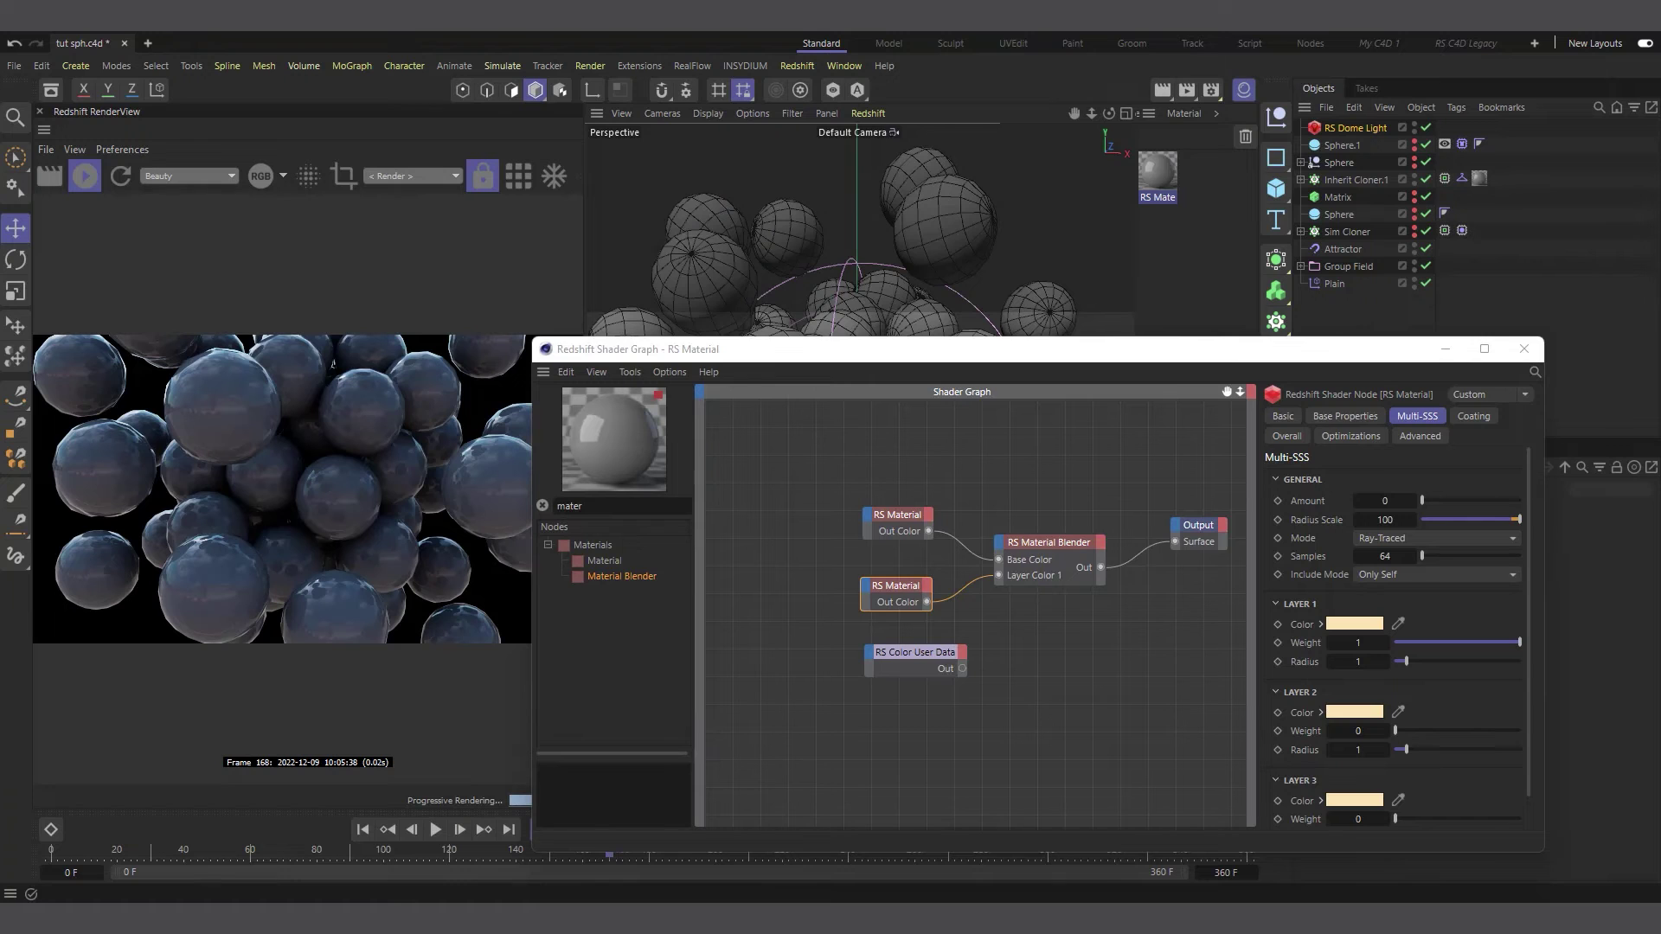
{"action": "left_click_drag", "start_coordinate": [1174, 671], "coordinate": [772, 584]}
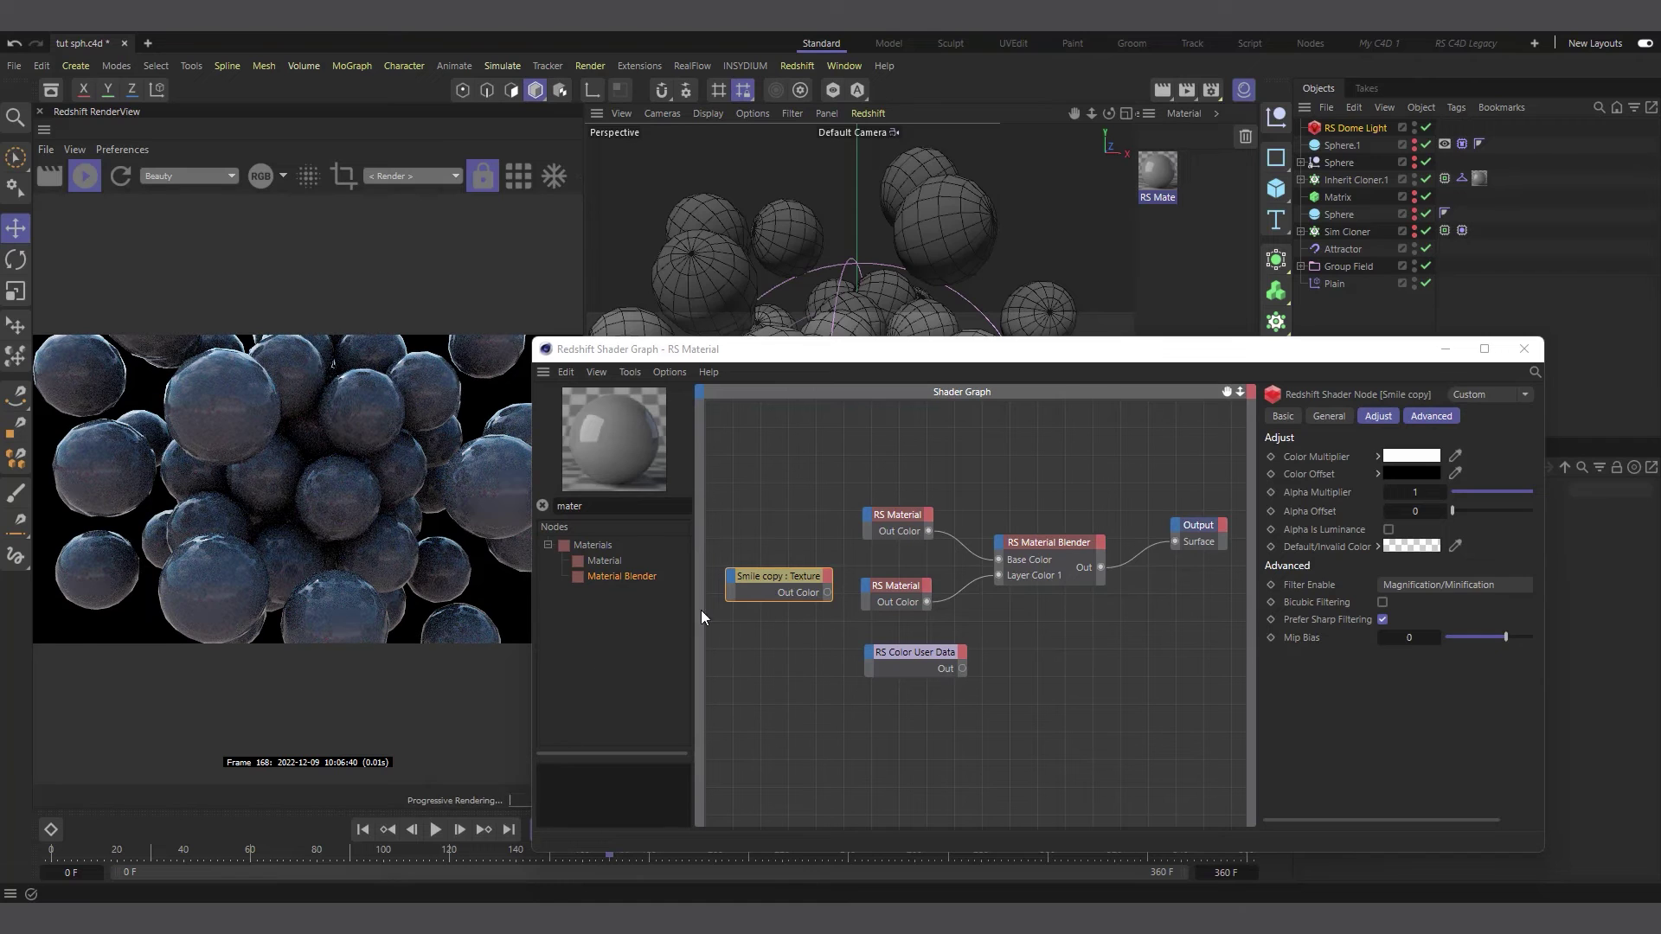
{"action": "left_click_drag", "start_coordinate": [777, 578], "coordinate": [784, 517]}
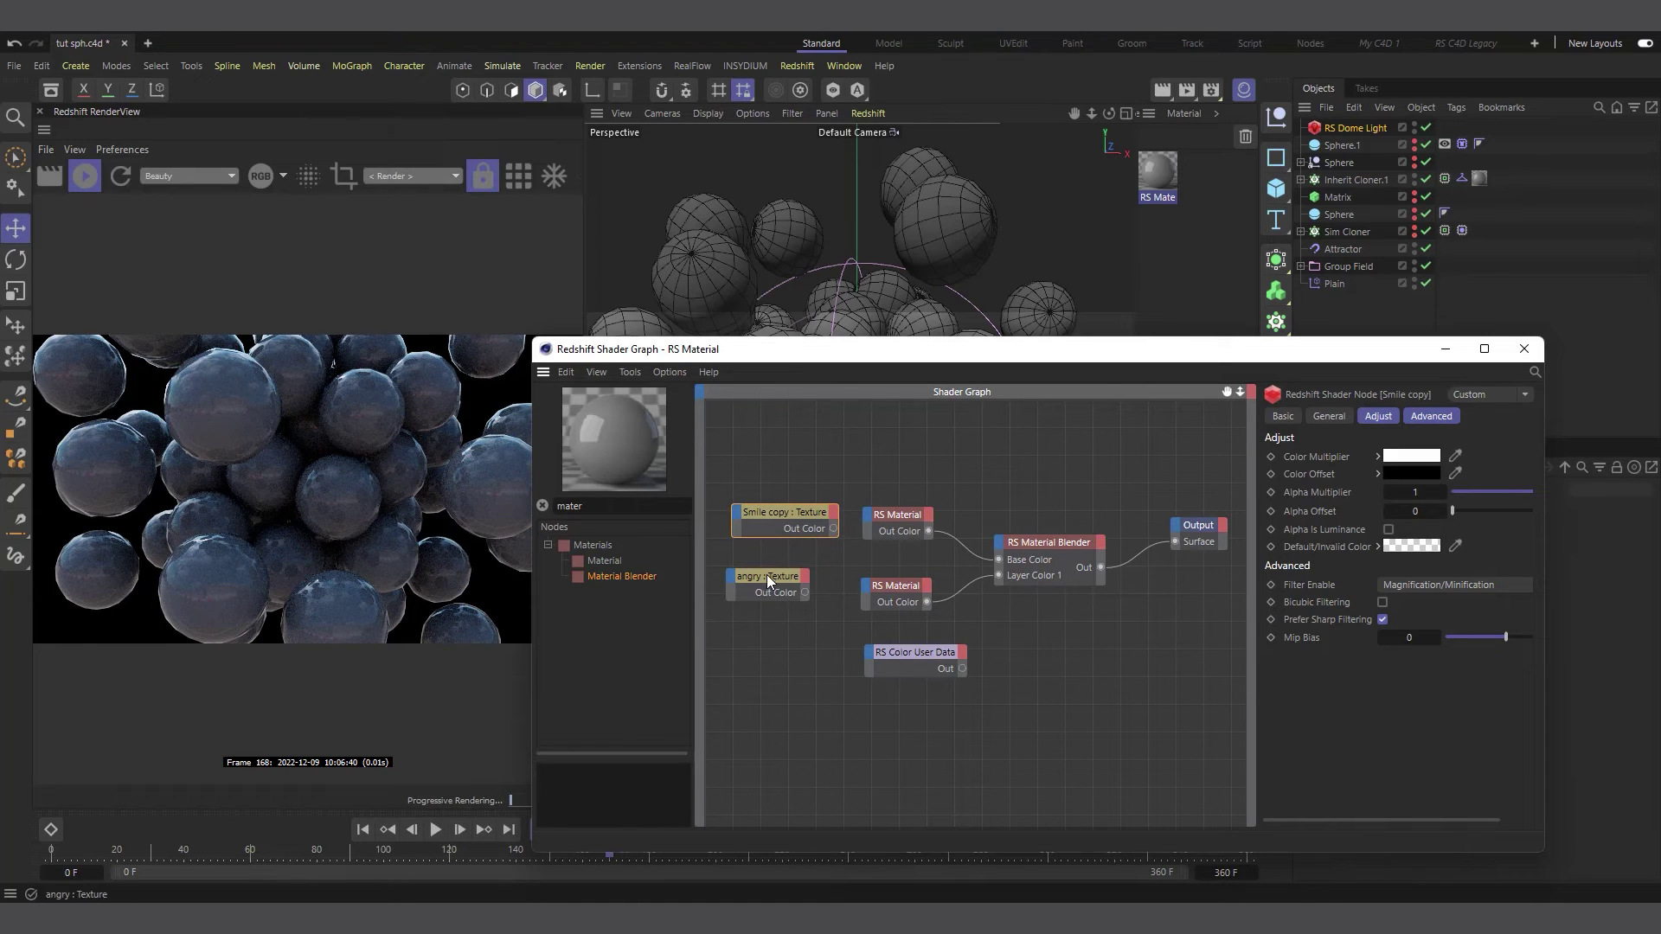
{"action": "left_click_drag", "start_coordinate": [772, 579], "coordinate": [781, 588]}
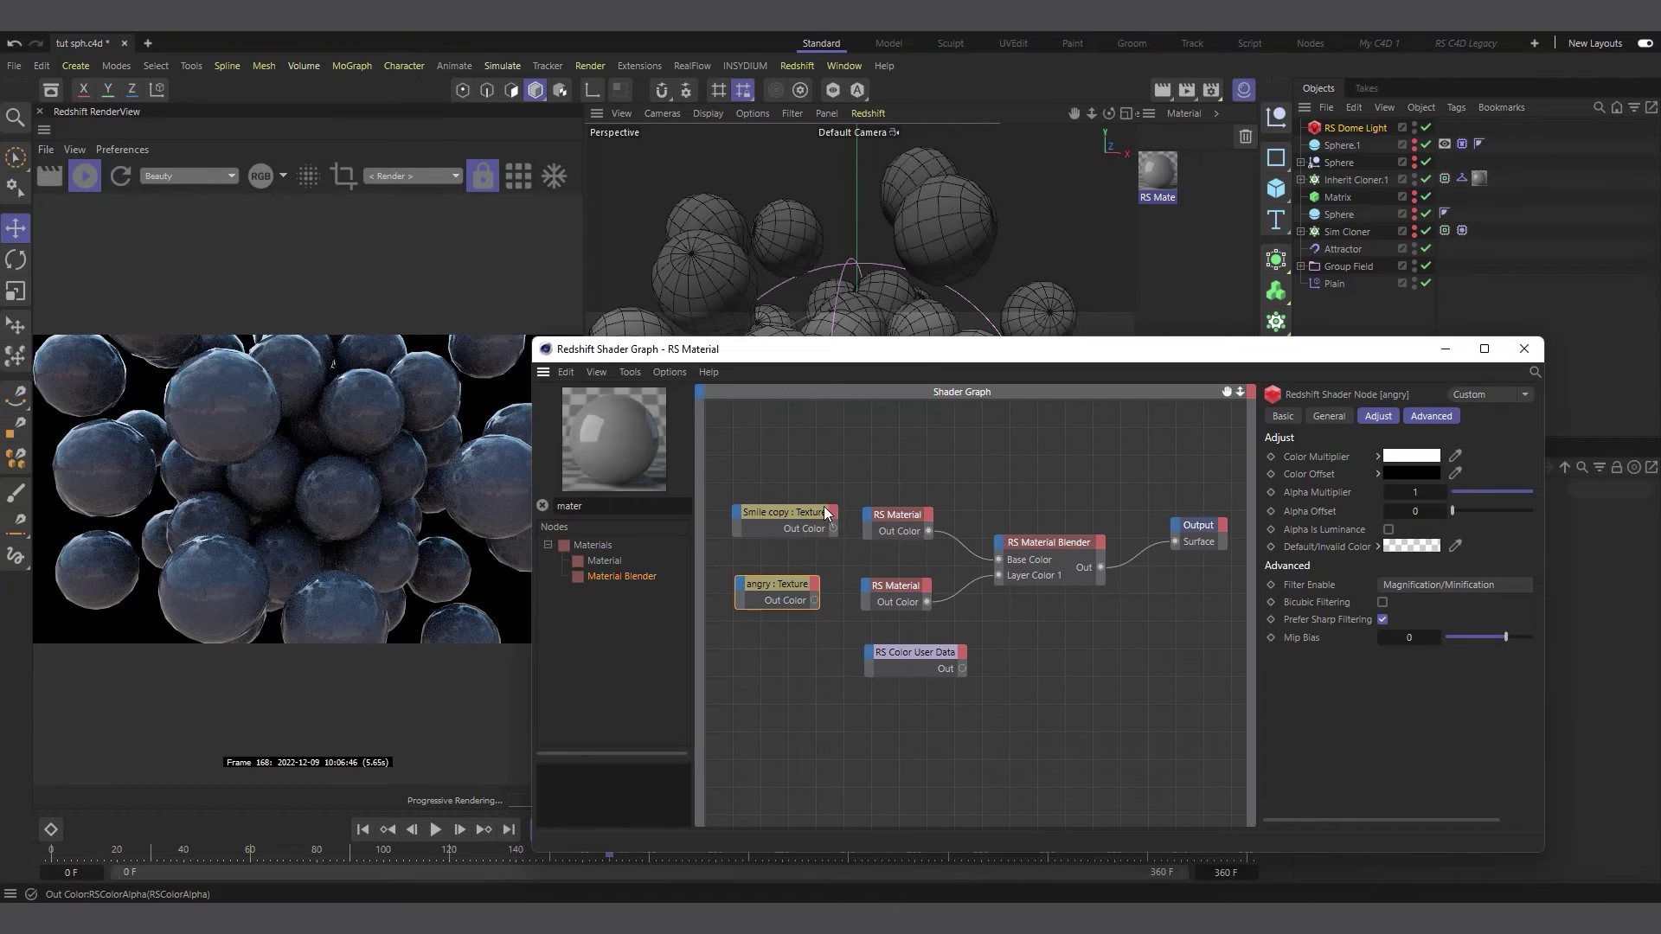
Reposition the Smile copy Texture node above the angry one and show its General image settings.
{"action": "left_click", "coordinate": [800, 516]}
{"action": "left_click_drag", "start_coordinate": [794, 512], "coordinate": [776, 504]}
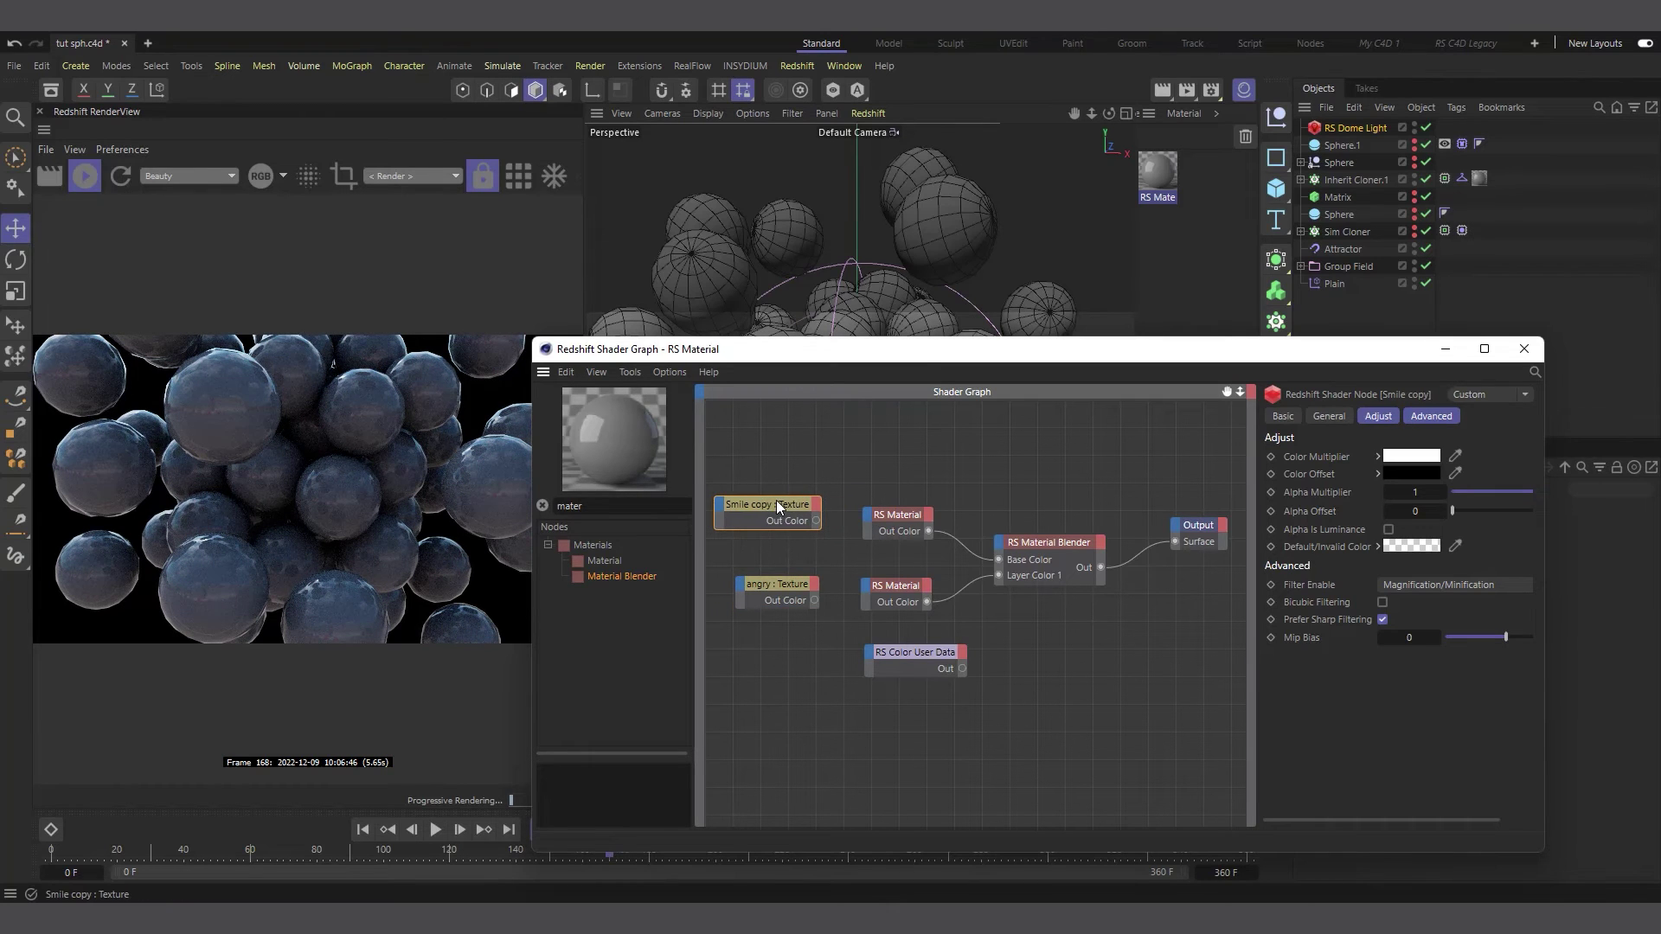
{"action": "left_click", "coordinate": [1328, 418]}
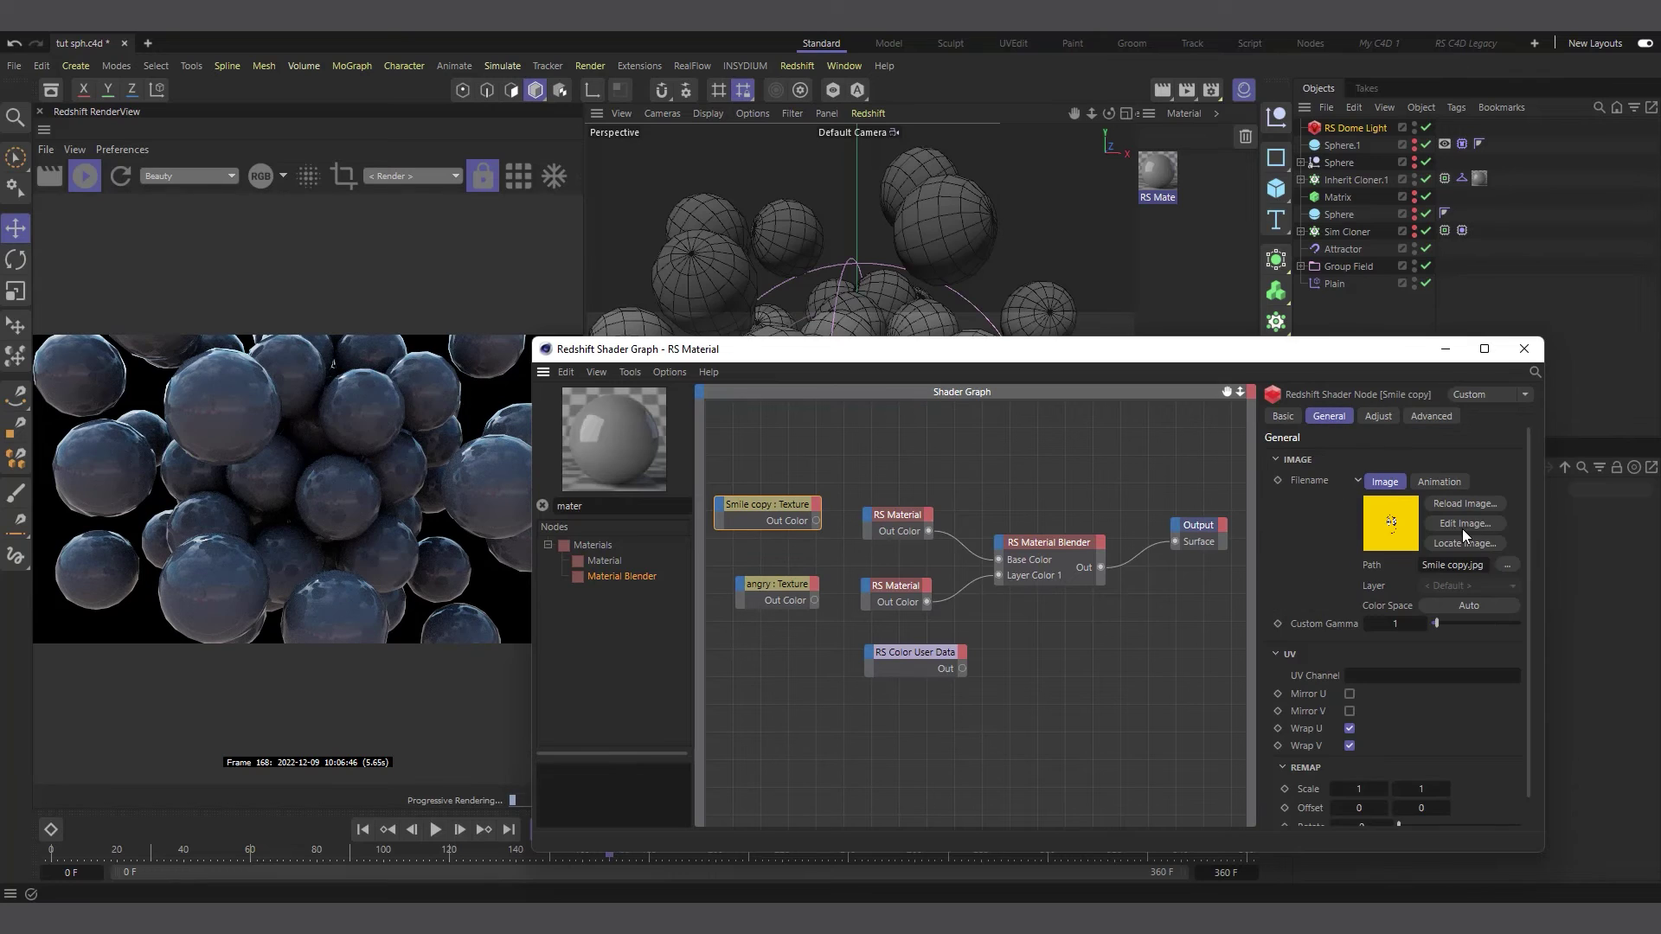
Connect the Smile copy texture's Out Color to the upper RS Material's Diffuse Color.
{"action": "left_click", "coordinate": [907, 518]}
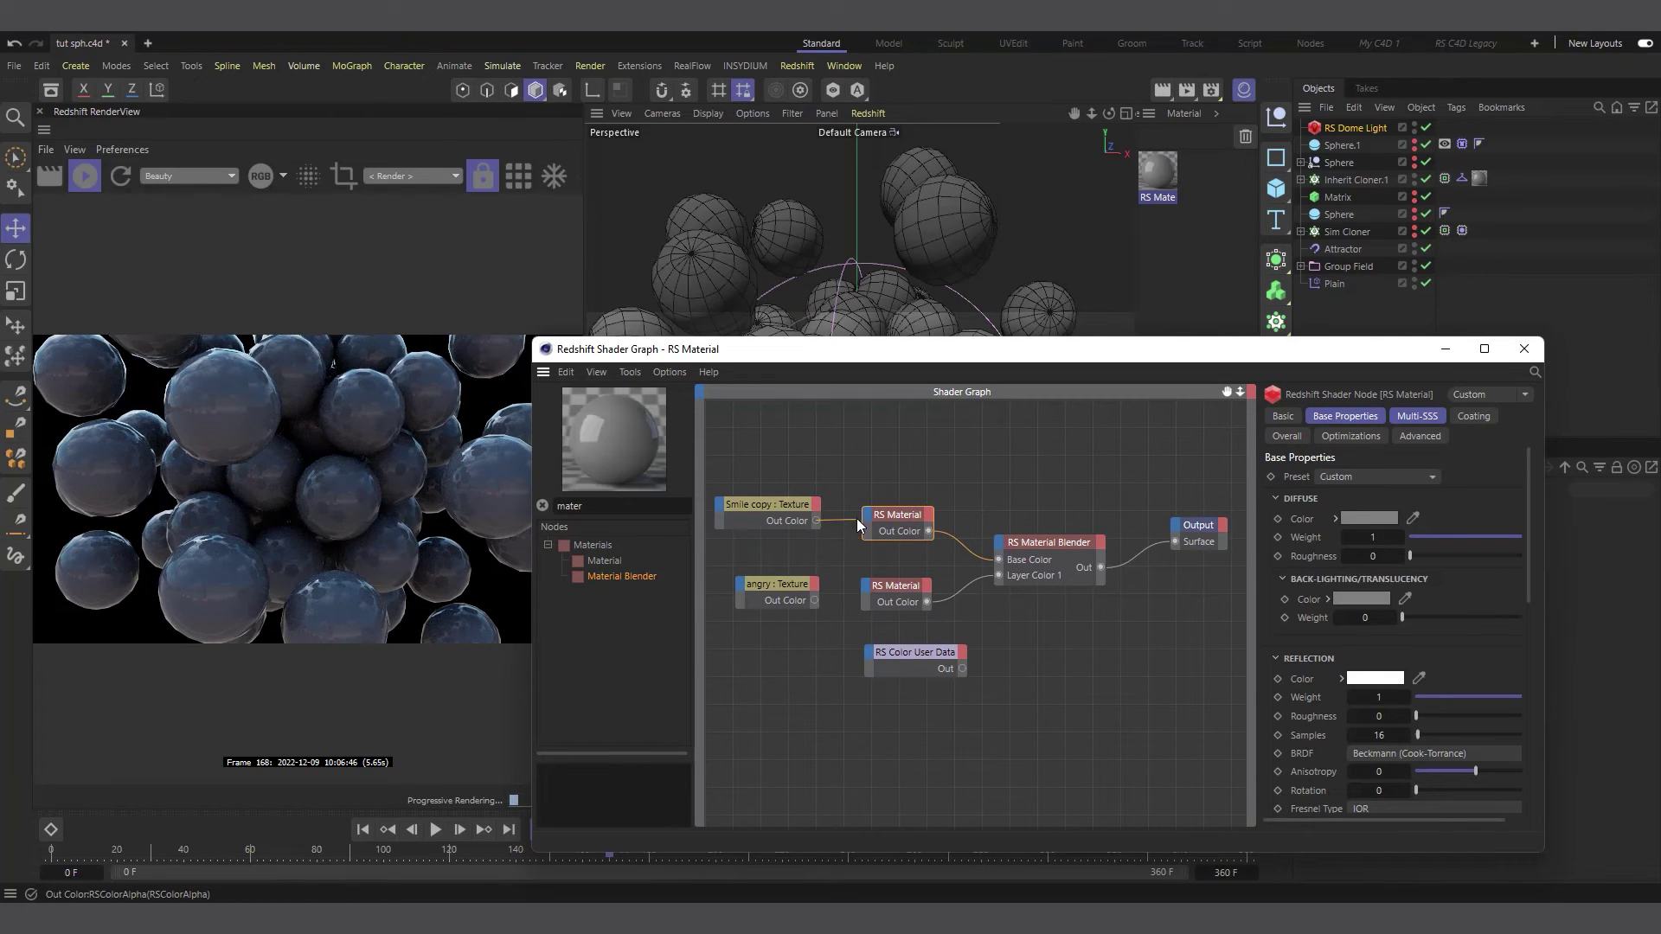
{"action": "left_click_drag", "start_coordinate": [870, 516], "coordinate": [870, 517]}
{"action": "mouse_move", "coordinate": [897, 557]}
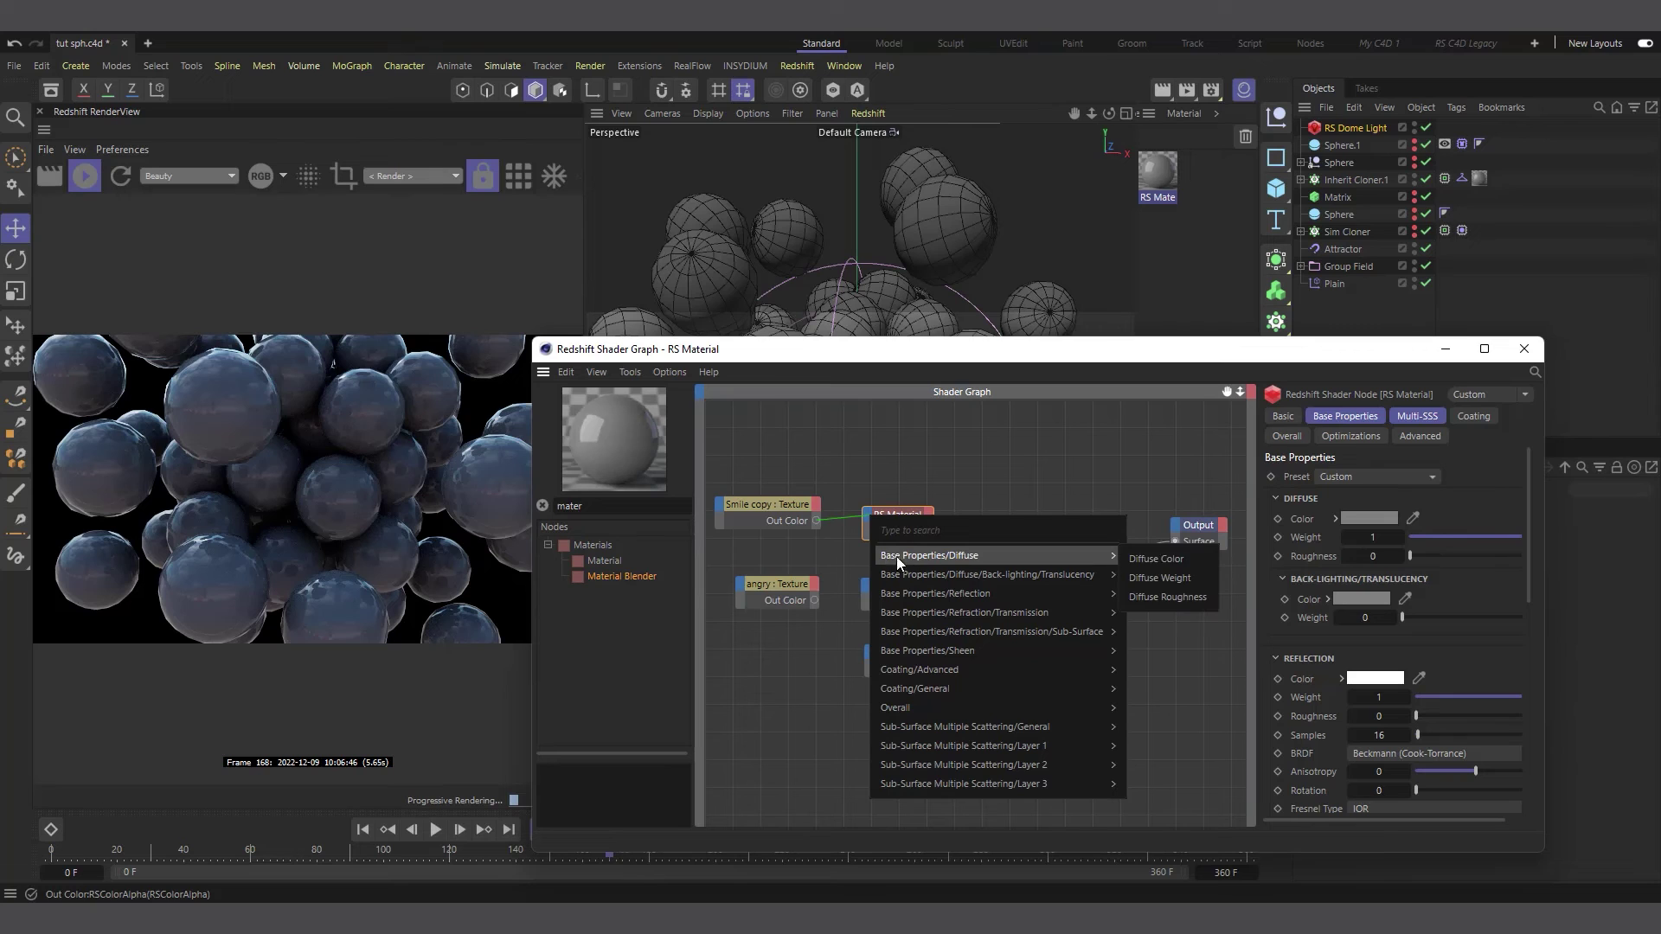
{"action": "left_click", "coordinate": [1161, 561]}
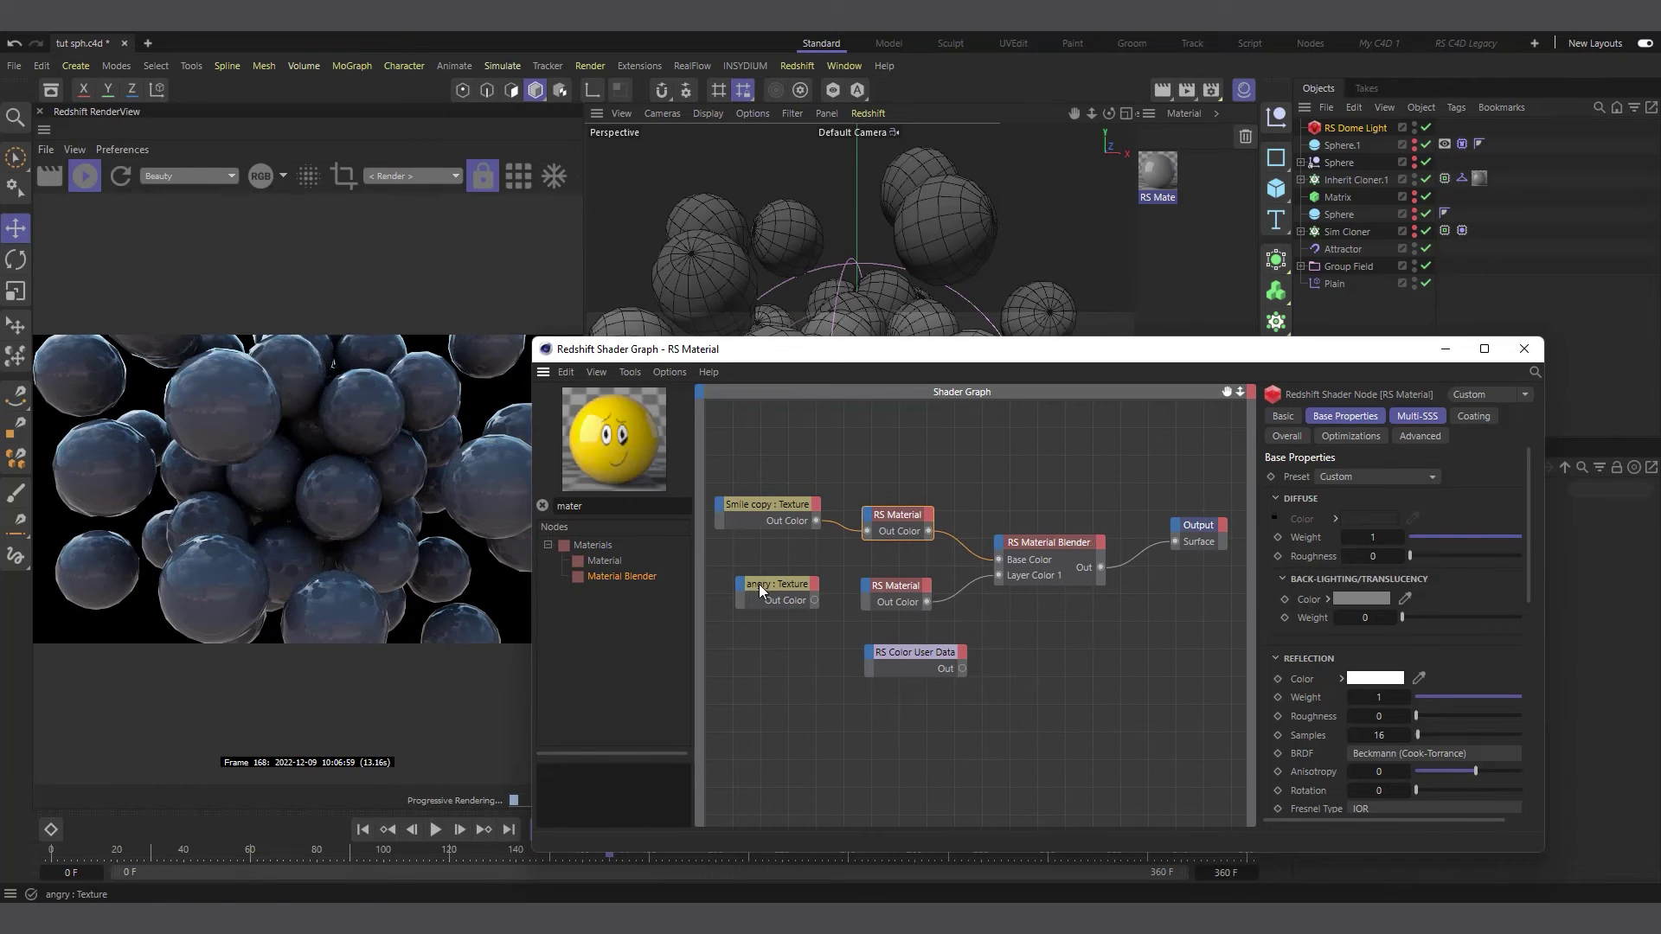
Connect the angry texture's Out Color to the lower RS Material's Diffuse Color and reposition that material and the RS Color User Data node.
{"action": "left_click_drag", "start_coordinate": [759, 584], "coordinate": [870, 590]}
{"action": "mouse_move", "coordinate": [984, 624]}
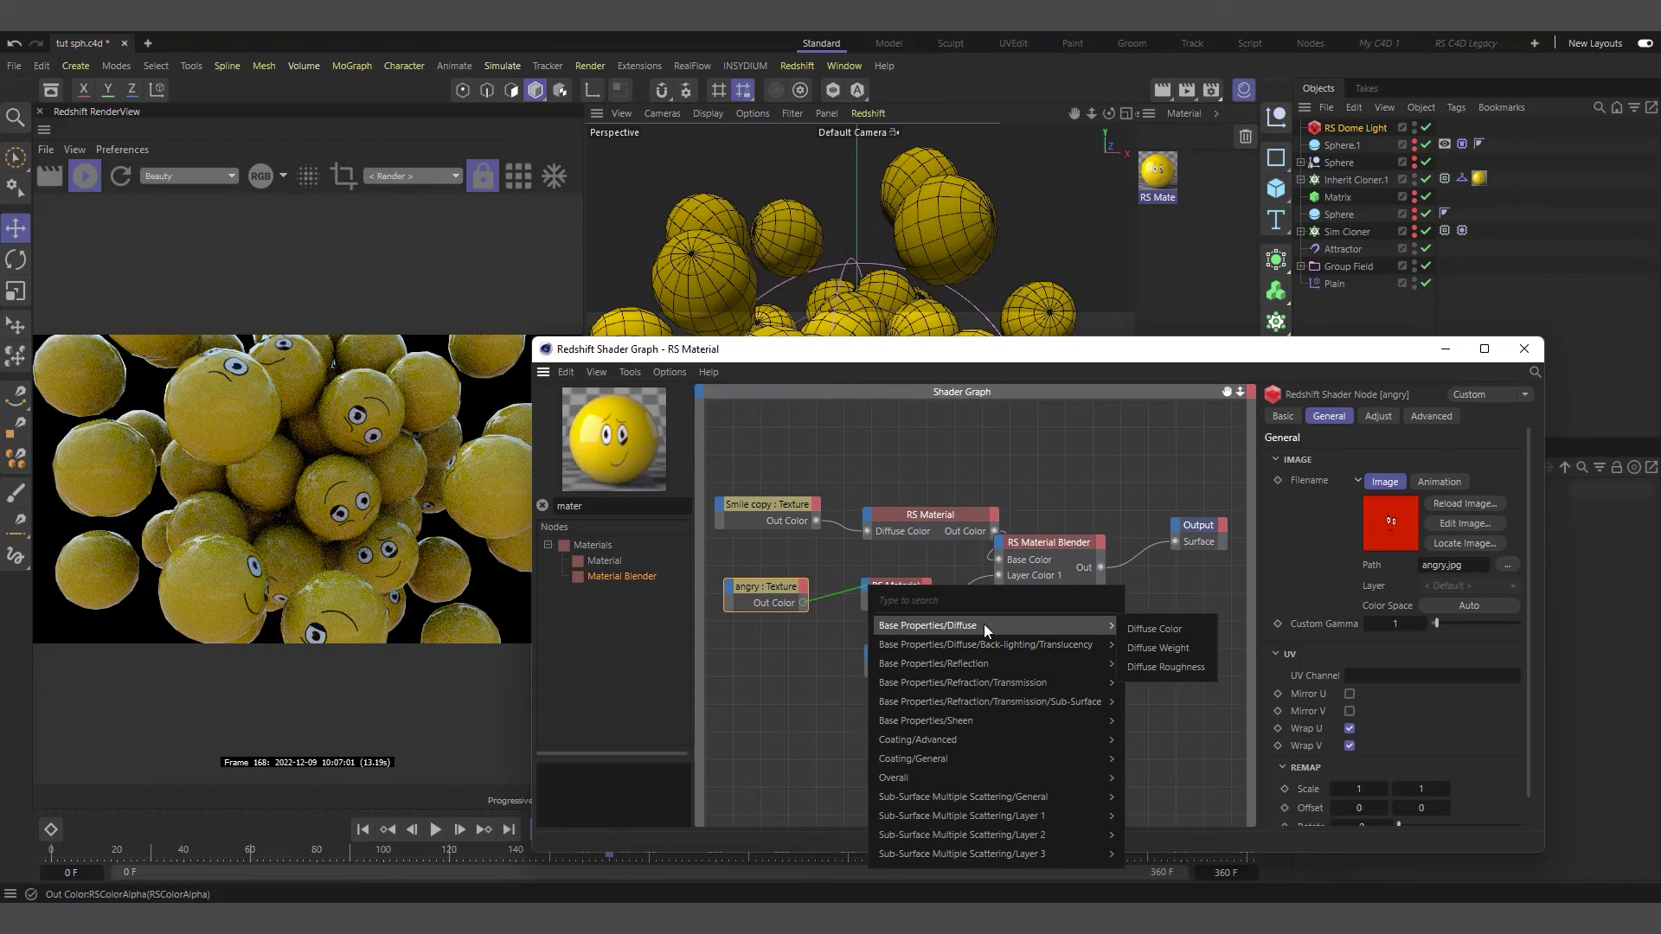
{"action": "left_click", "coordinate": [1164, 630]}
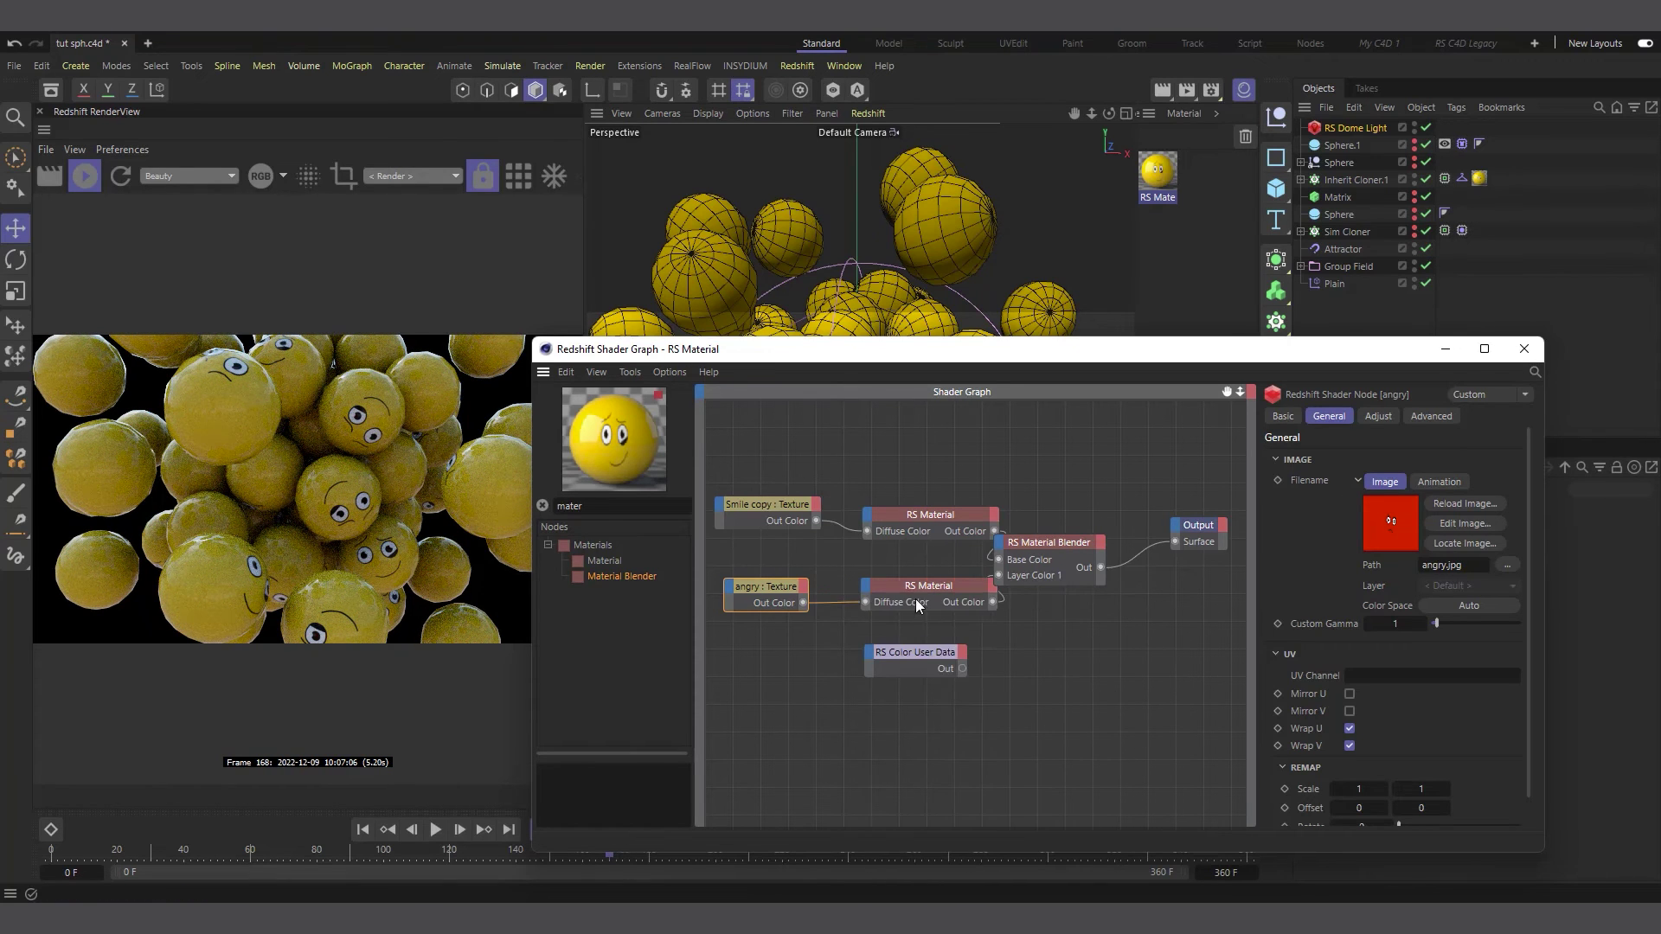
{"action": "left_click_drag", "start_coordinate": [917, 588], "coordinate": [880, 580]}
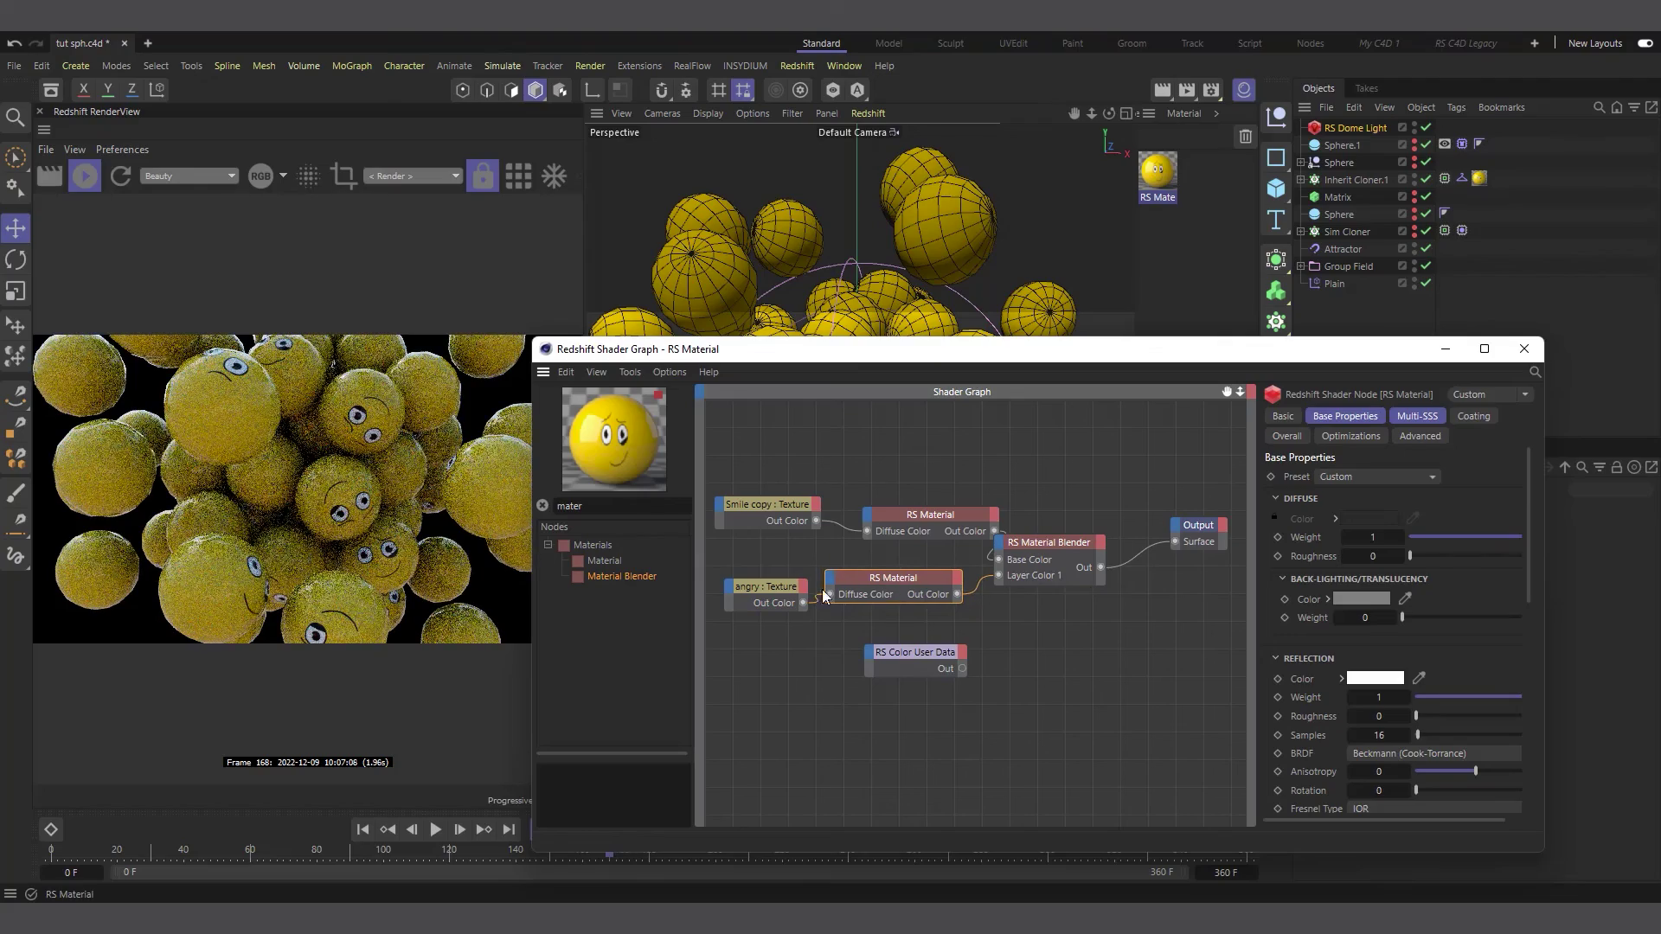
{"action": "left_click_drag", "start_coordinate": [952, 349], "coordinate": [933, 431]}
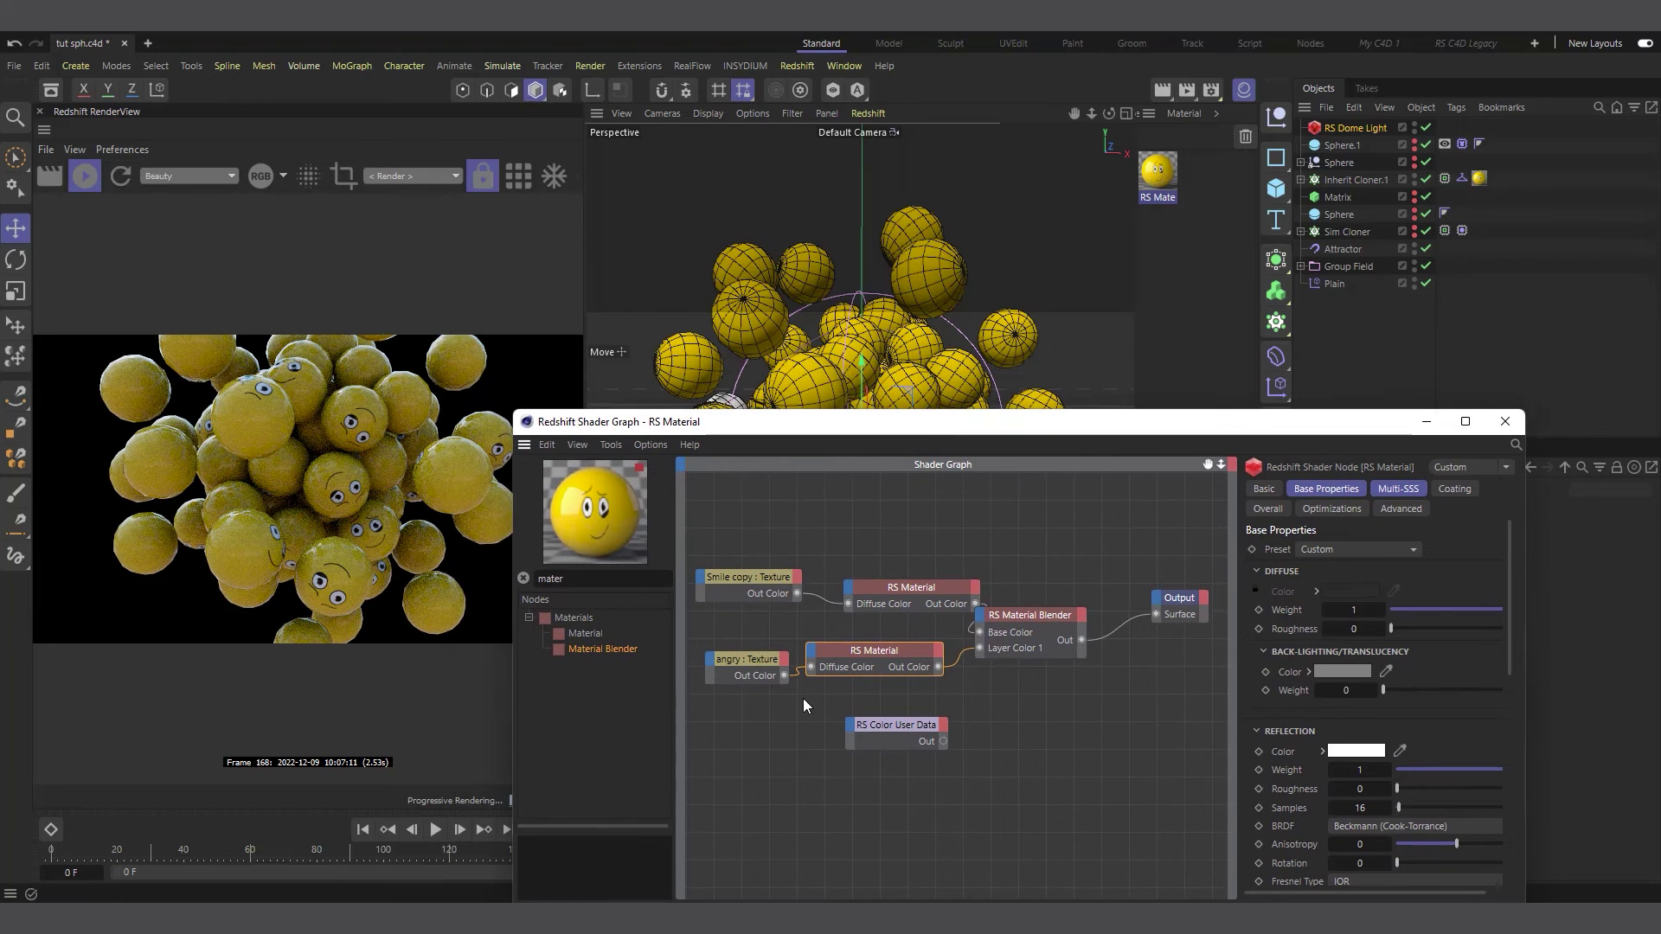
{"action": "left_click_drag", "start_coordinate": [911, 731], "coordinate": [871, 715]}
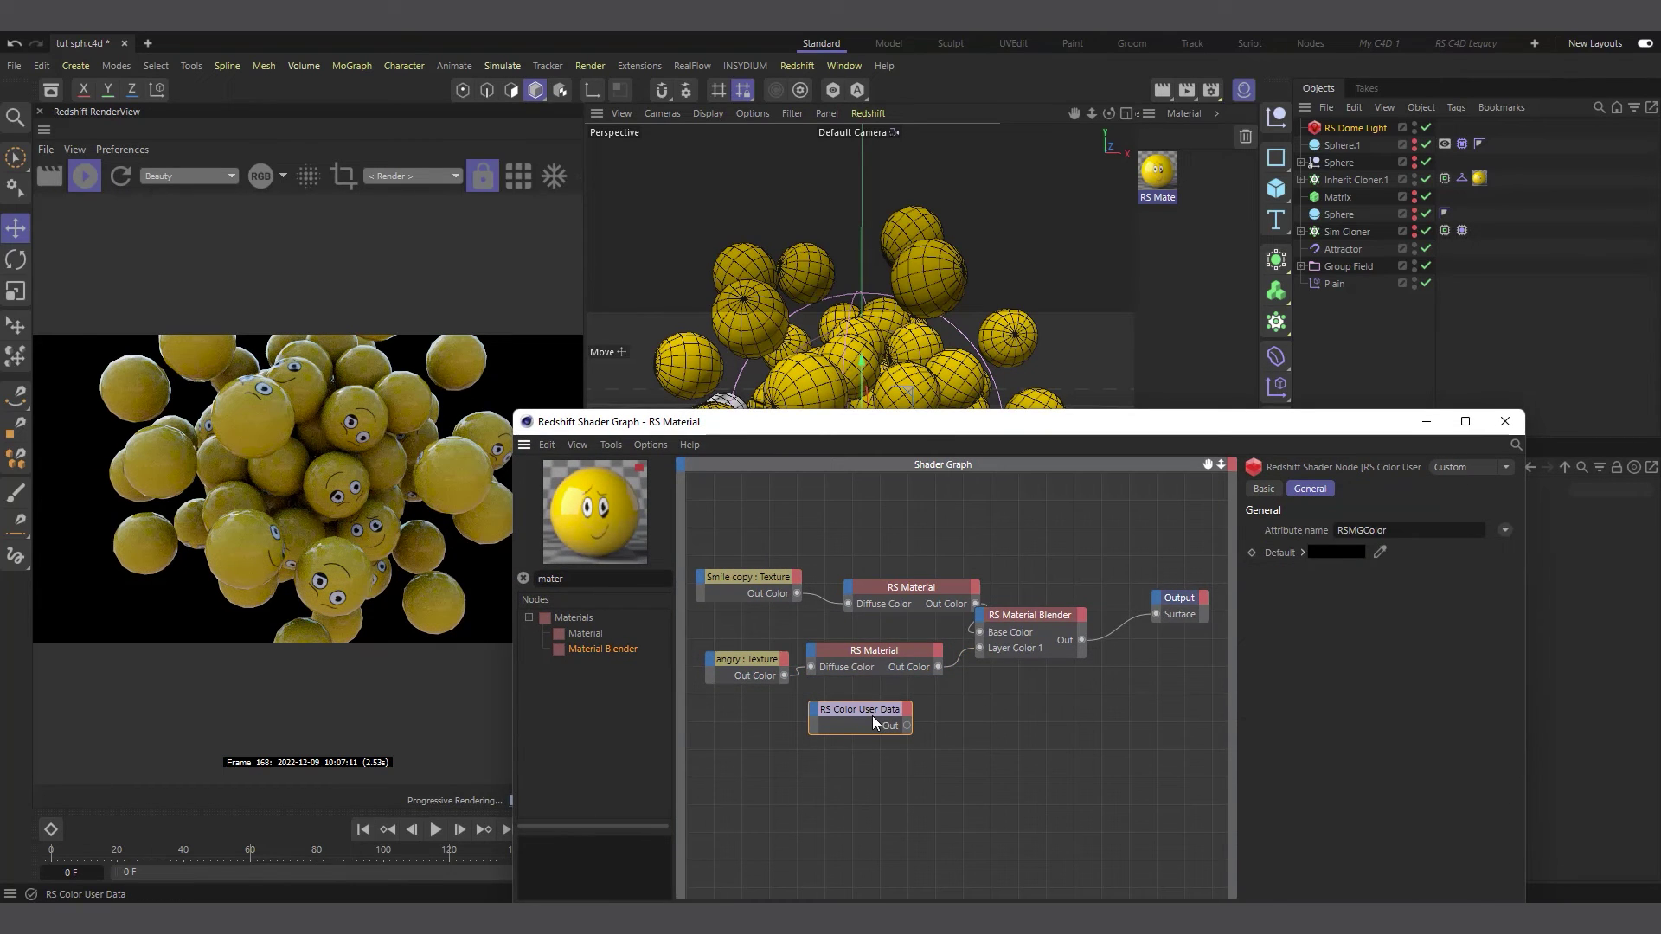
Set the Material Blender's Layer 1 Blend Color to white by raising its V value to 100%.
{"action": "left_click", "coordinate": [1025, 614]}
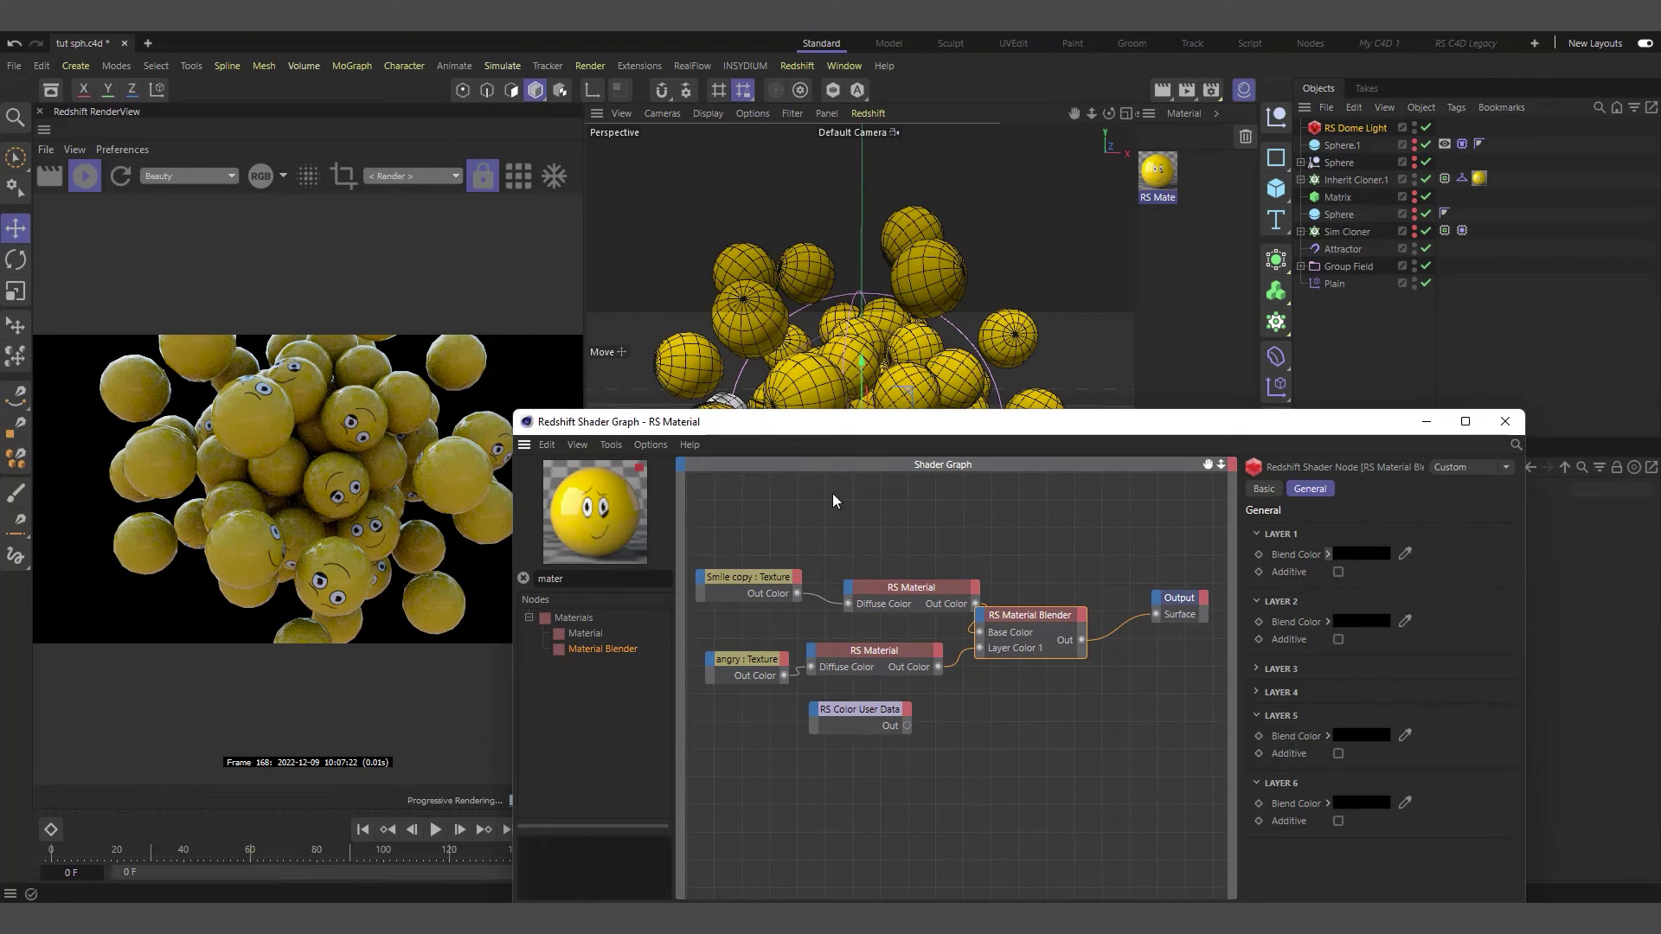
{"action": "left_click", "coordinate": [1334, 554]}
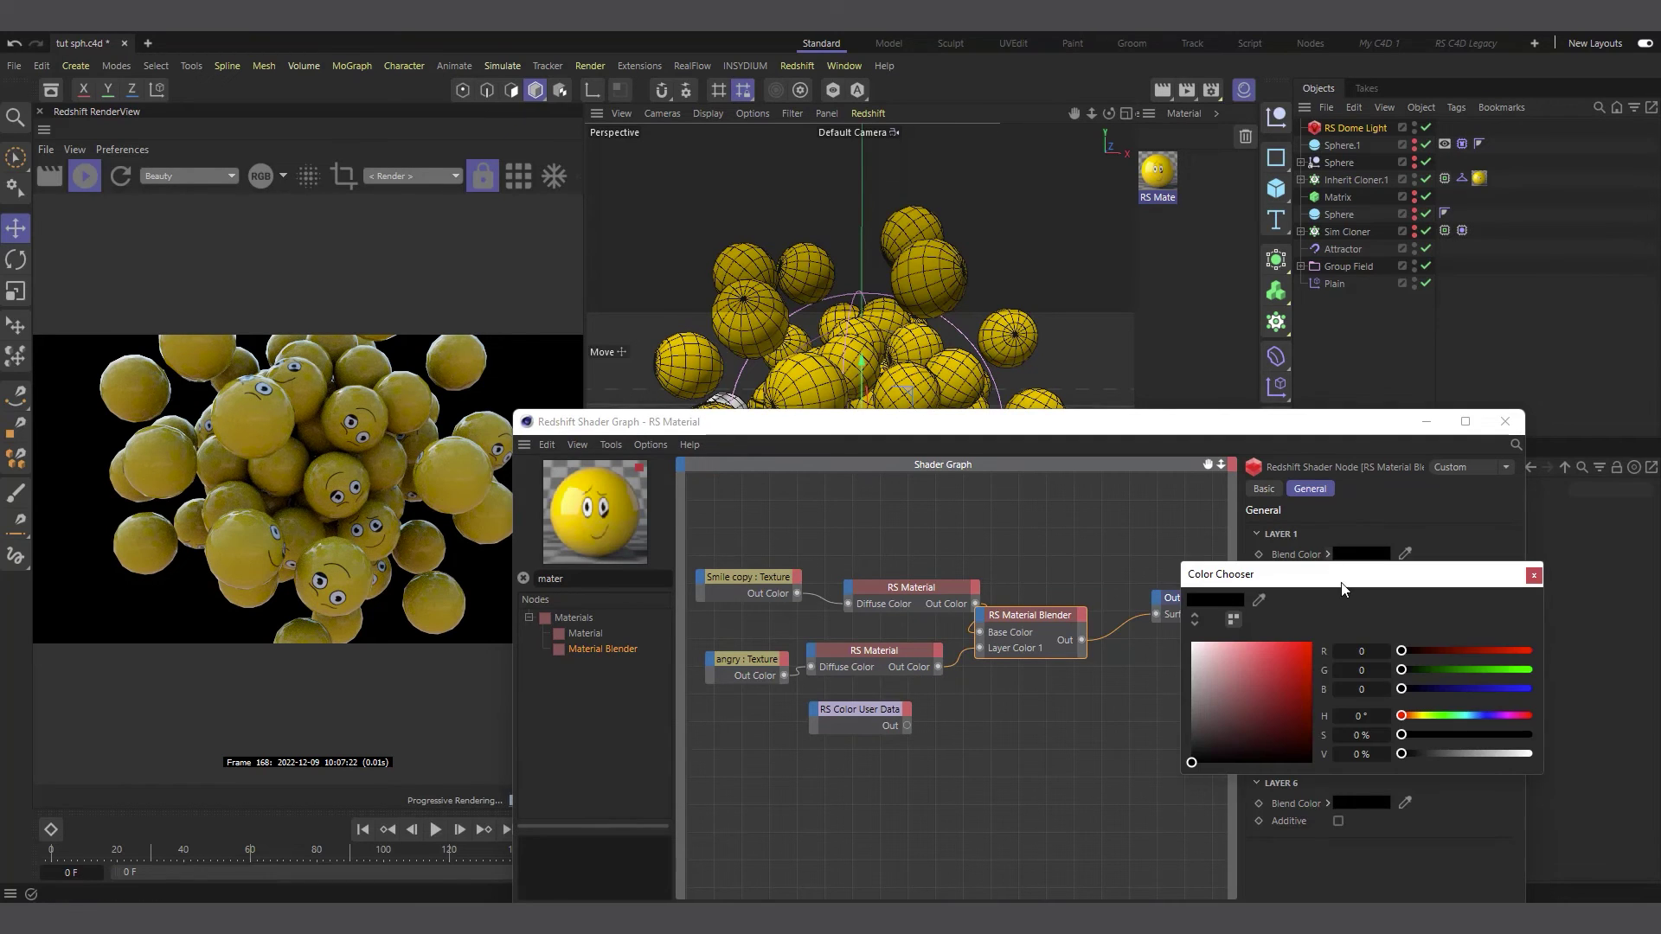
{"action": "left_click", "coordinate": [1534, 576]}
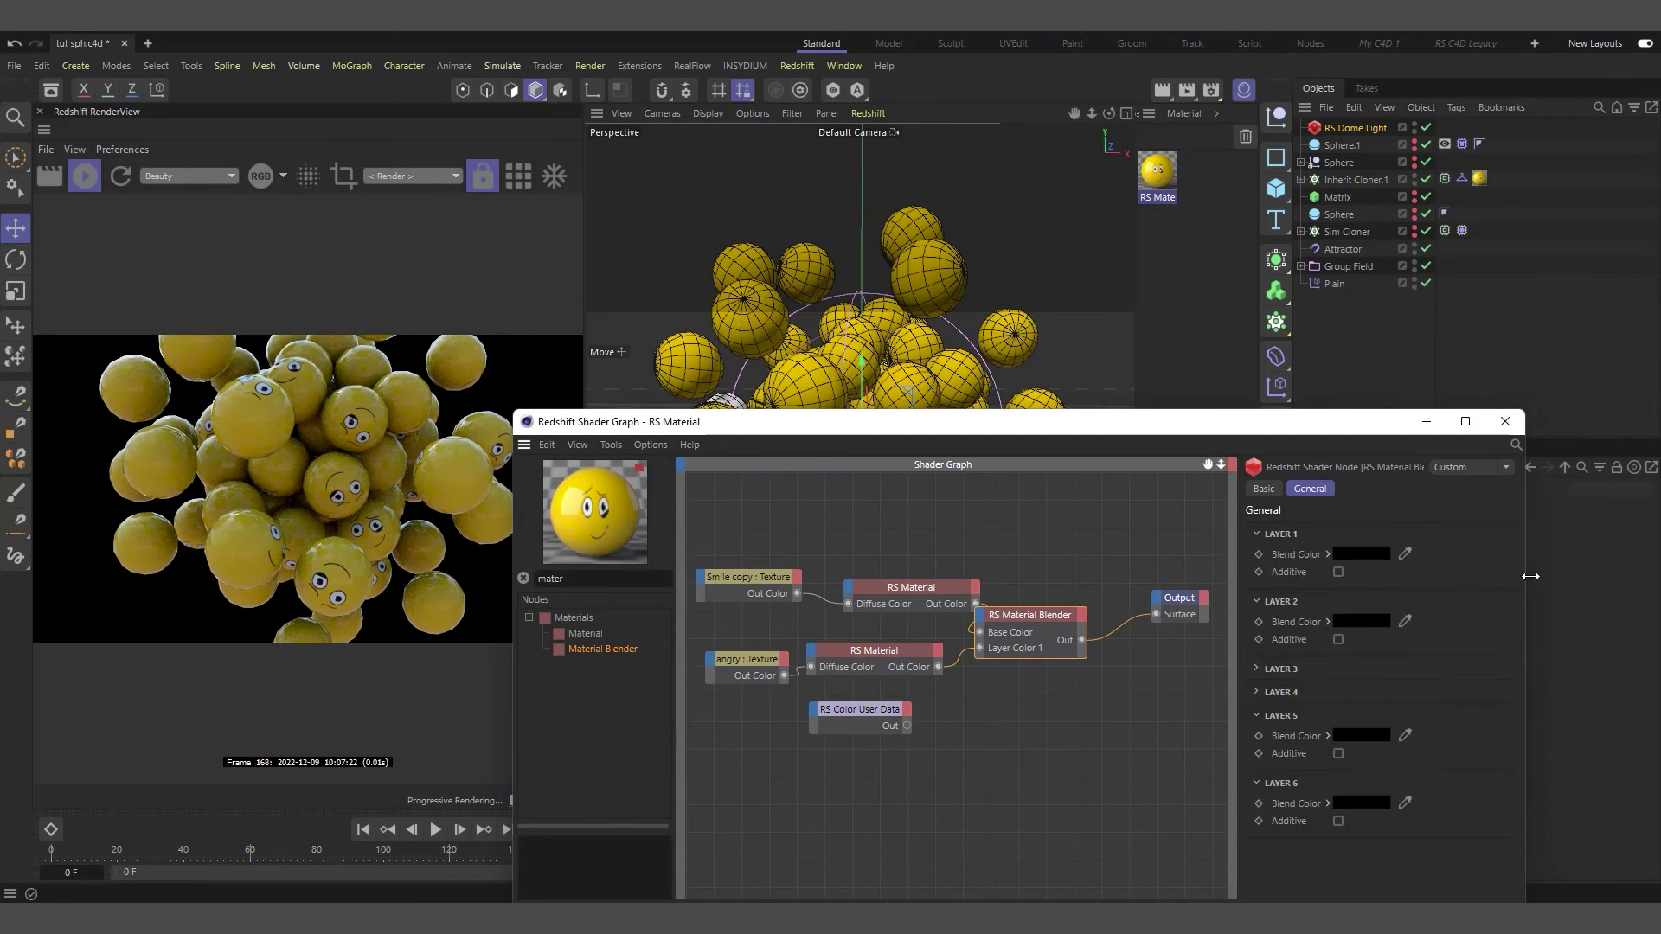
{"action": "left_click", "coordinate": [1327, 554]}
{"action": "left_click_drag", "start_coordinate": [1445, 636], "coordinate": [1509, 637]}
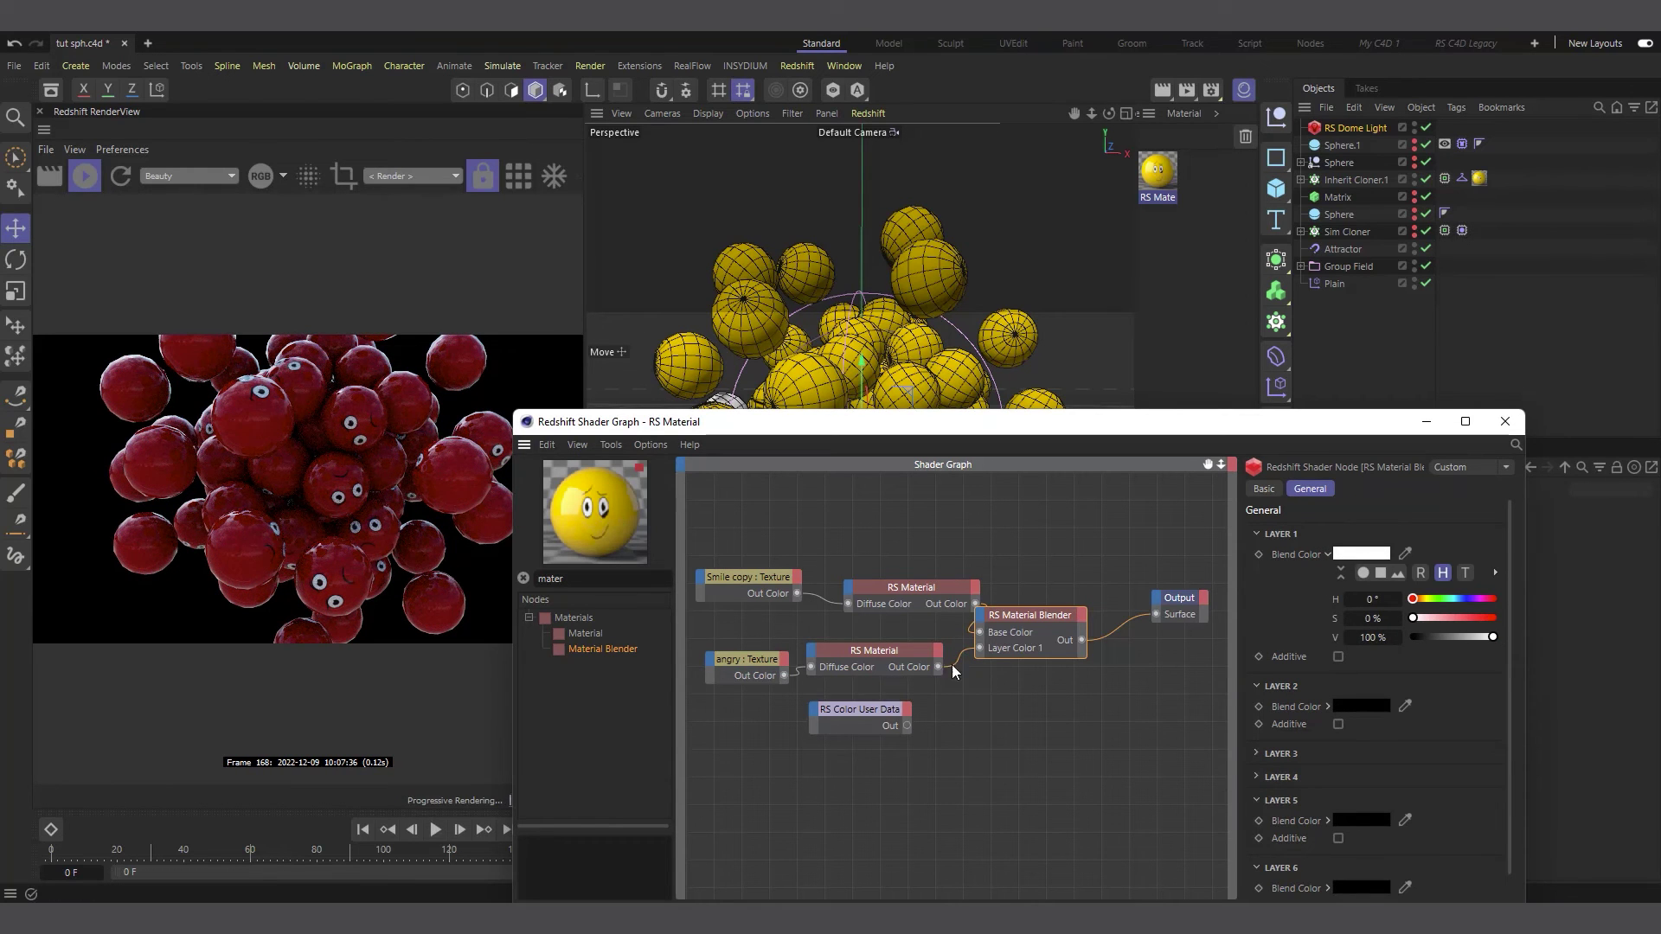
Connect the RS Color User Data node's Out to the Material Blender's Blend Color 1 and place the node beneath the lower RS Material.
{"action": "left_click", "coordinate": [863, 713]}
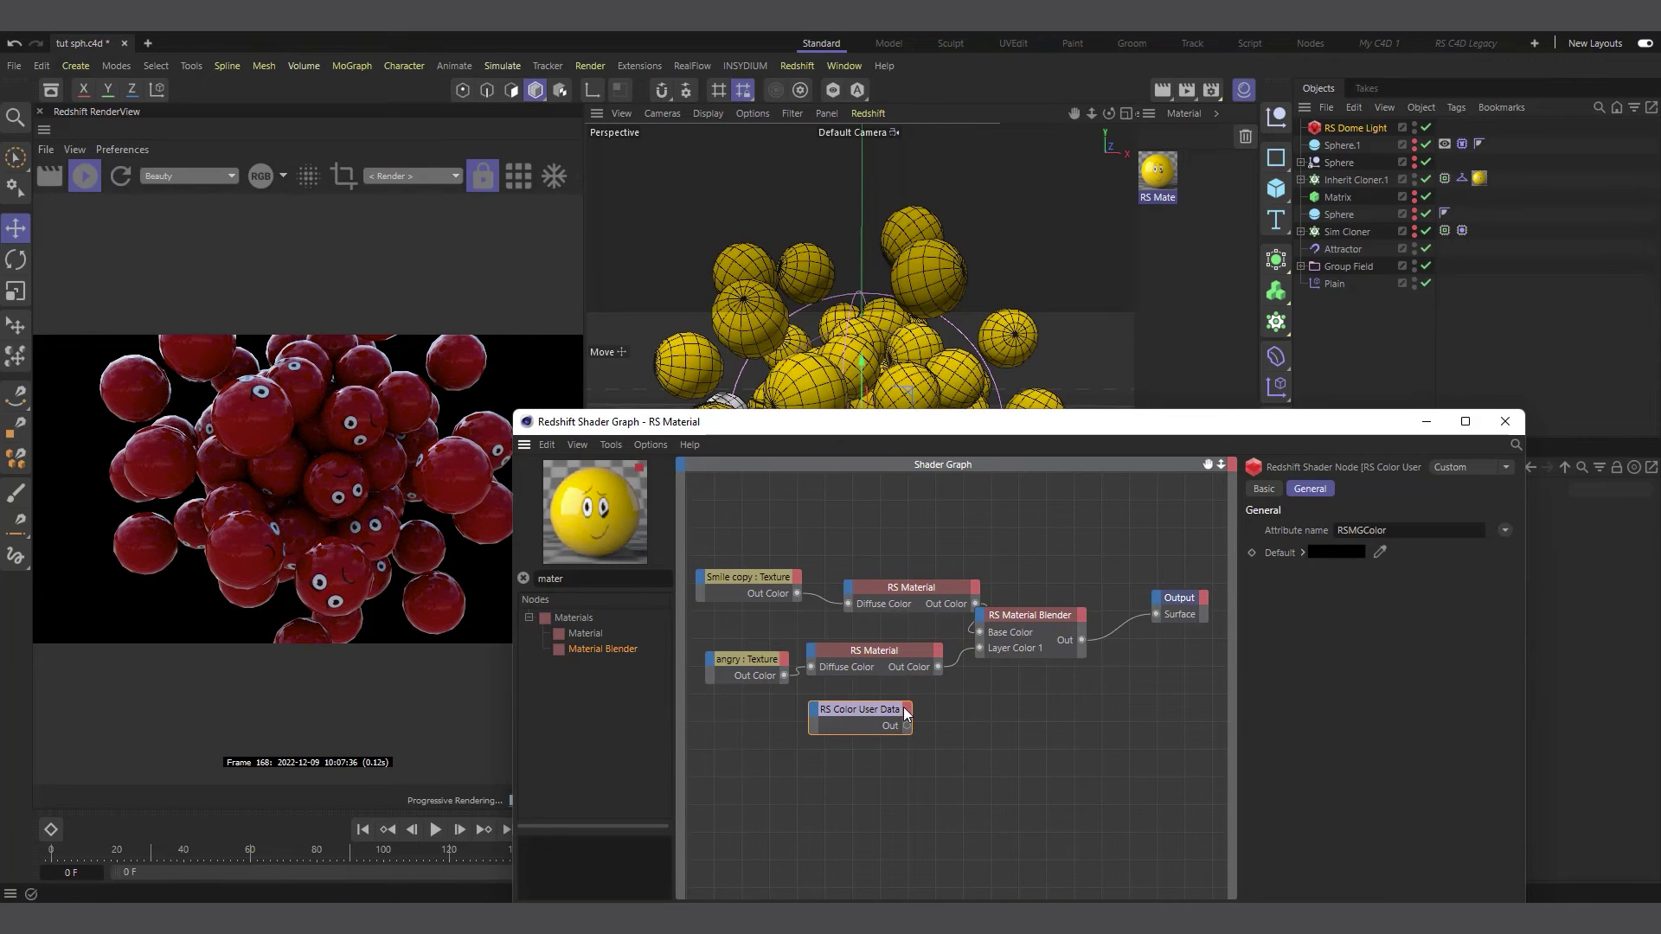
{"action": "left_click_drag", "start_coordinate": [907, 725], "coordinate": [982, 622]}
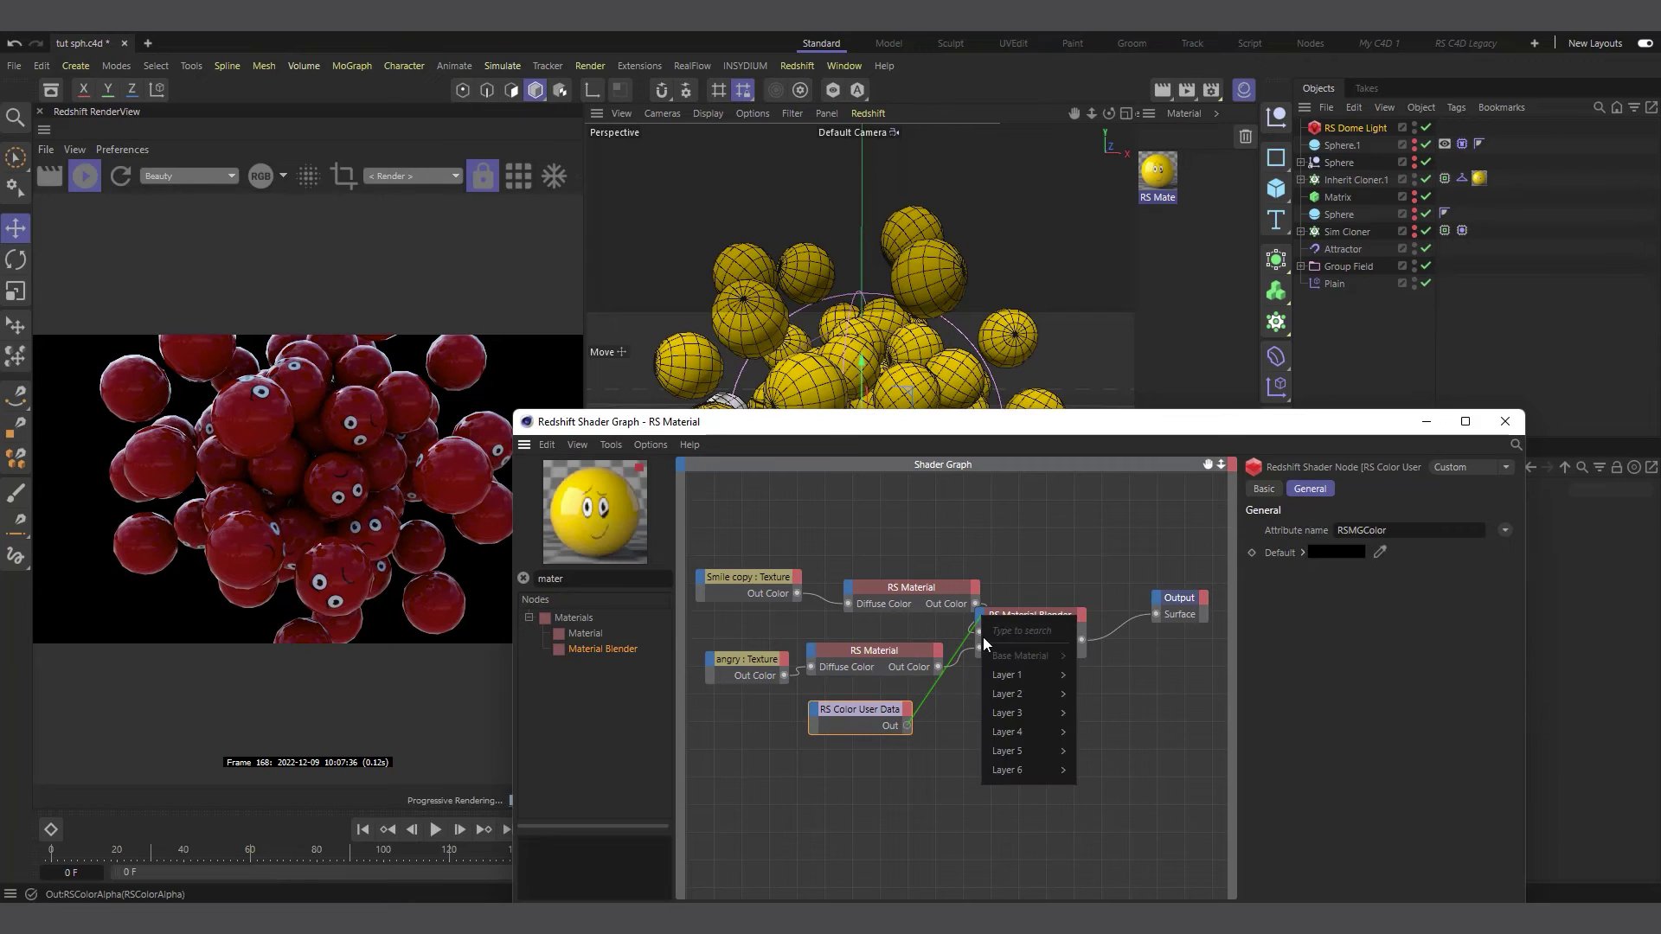
{"action": "mouse_move", "coordinate": [1004, 676]}
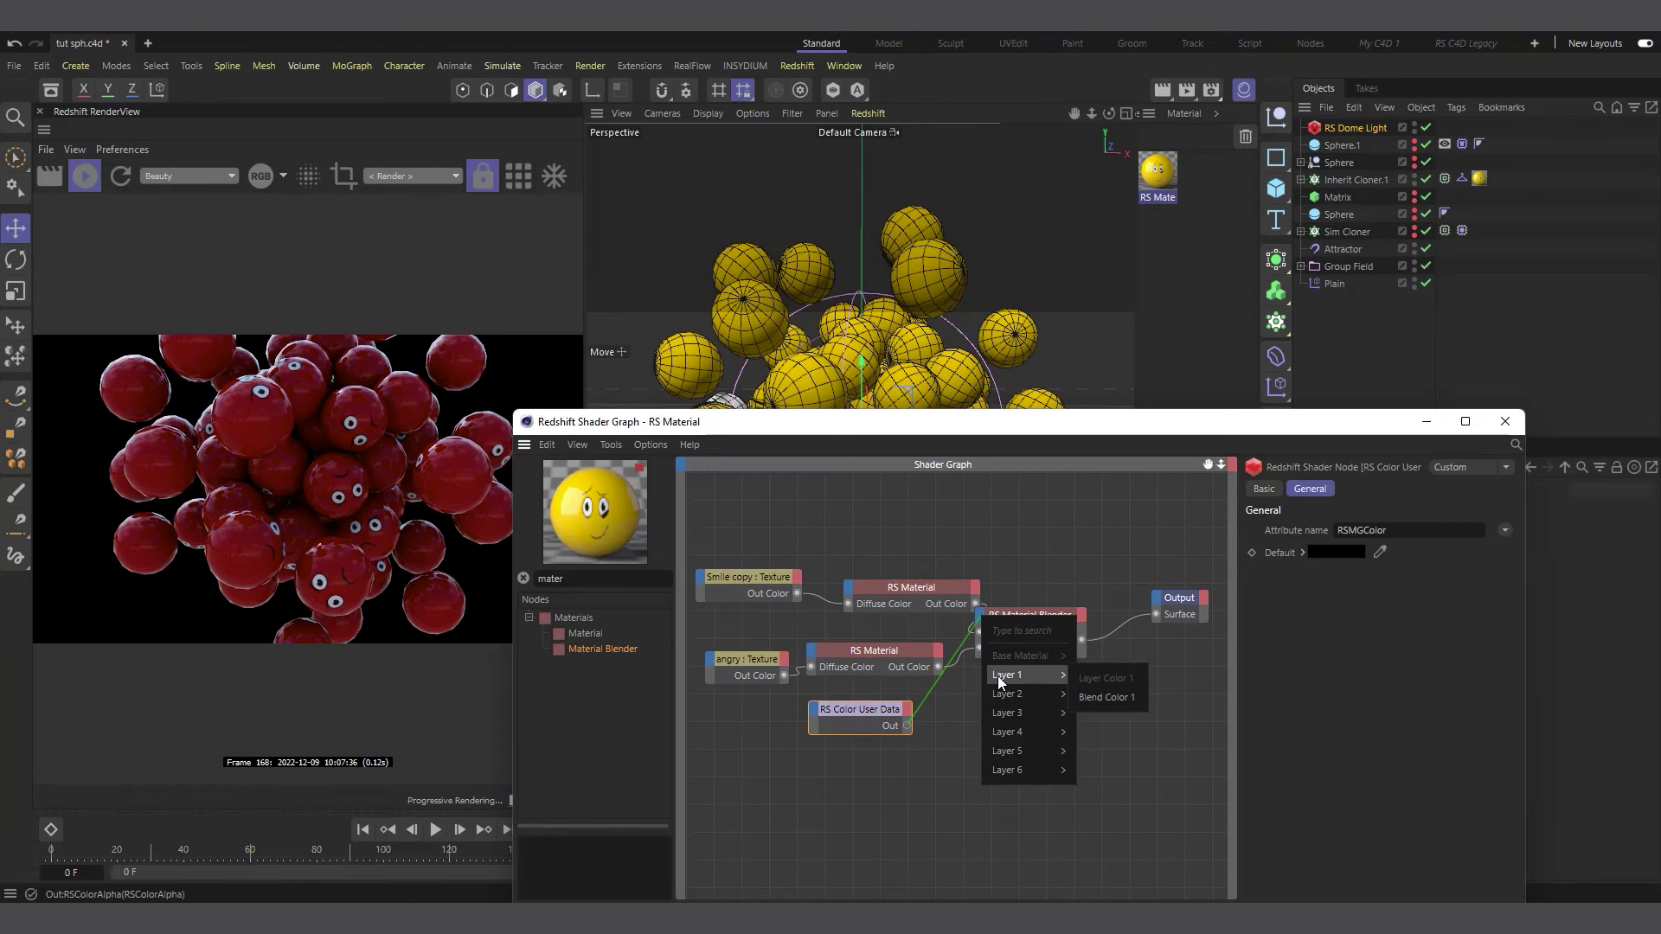
{"action": "left_click", "coordinate": [1112, 698]}
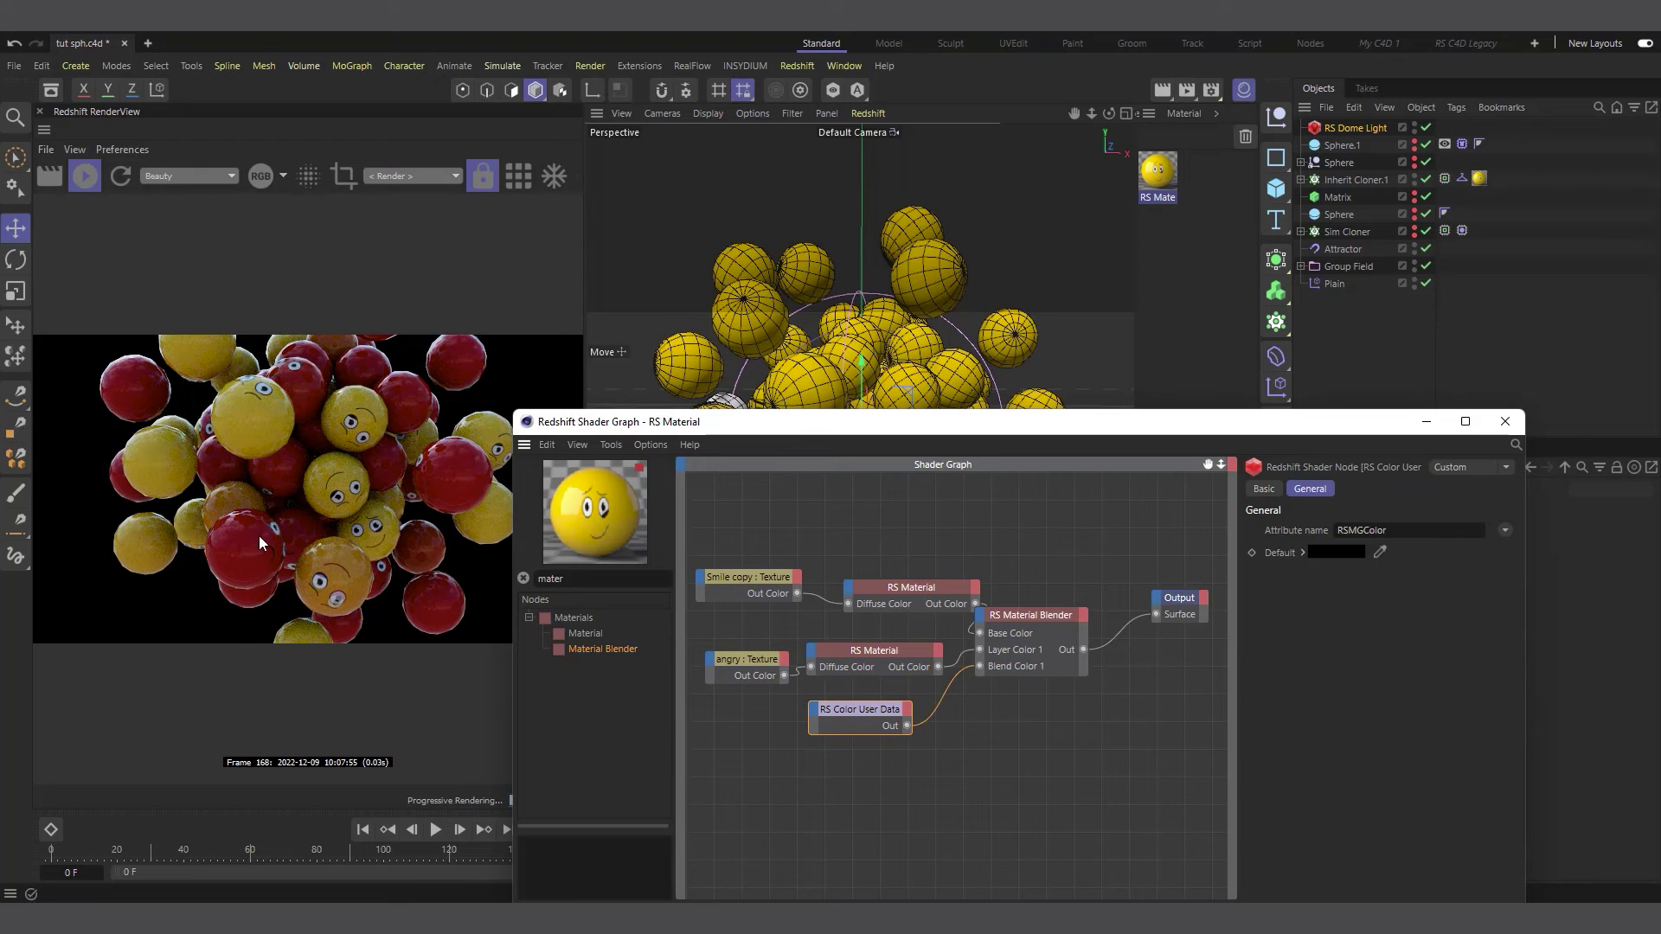
{"action": "left_click_drag", "start_coordinate": [855, 708], "coordinate": [880, 708]}
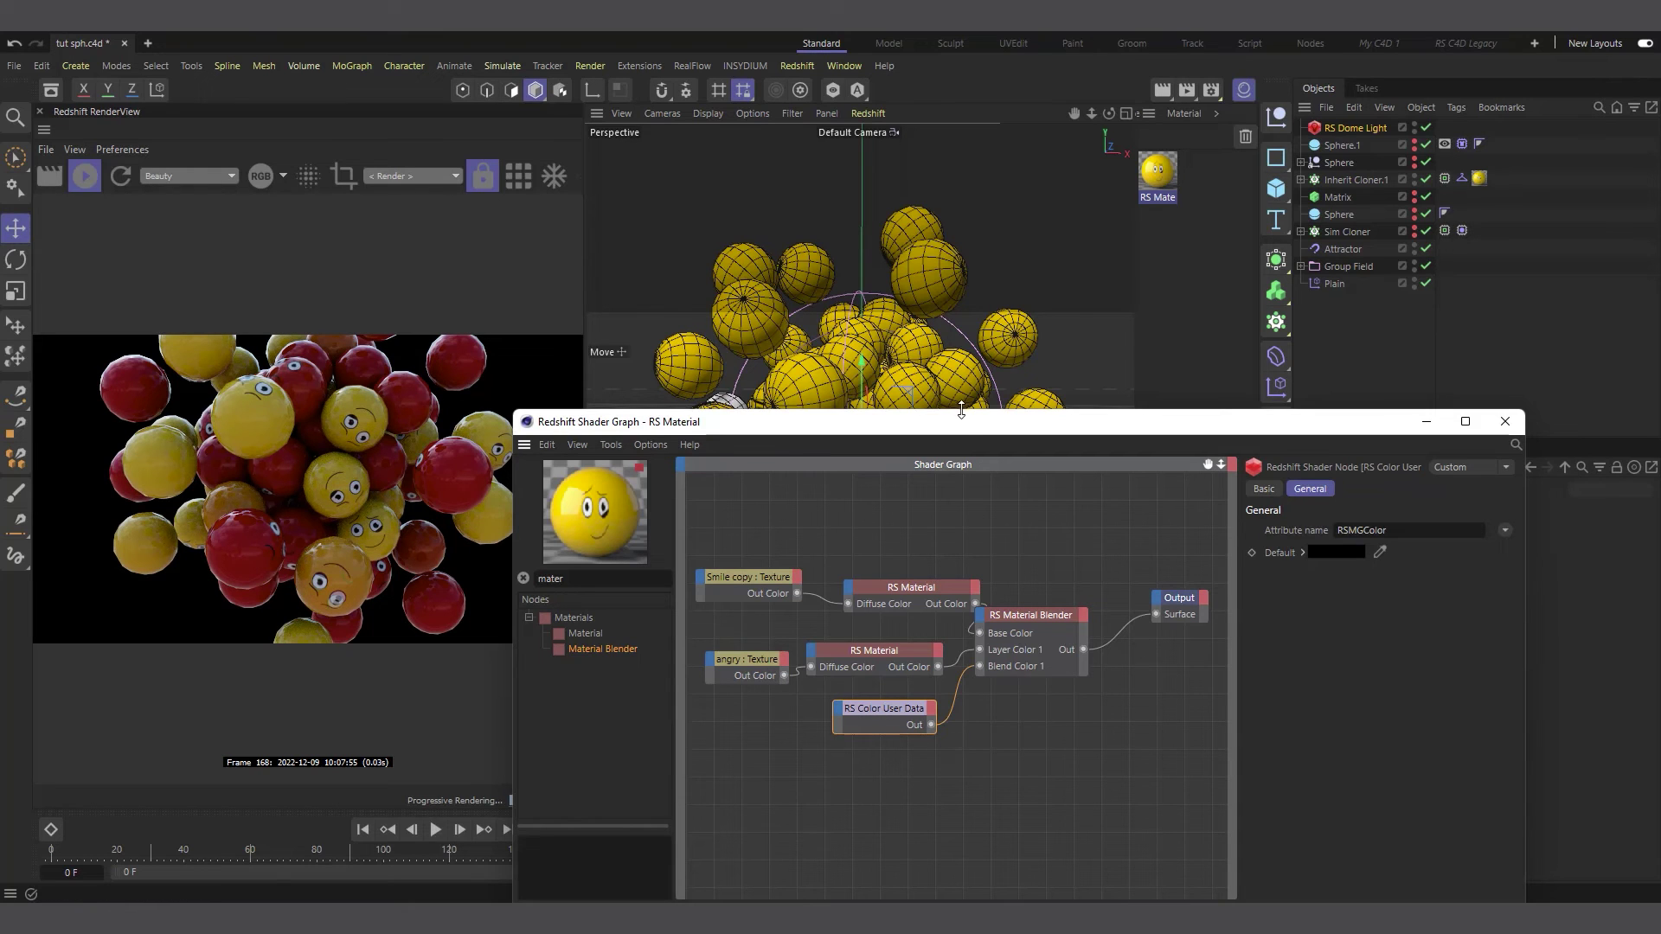
Move the Shader Graph window out of the way and set the animation to frame 99.
{"action": "left_click_drag", "start_coordinate": [955, 428], "coordinate": [1056, 425]}
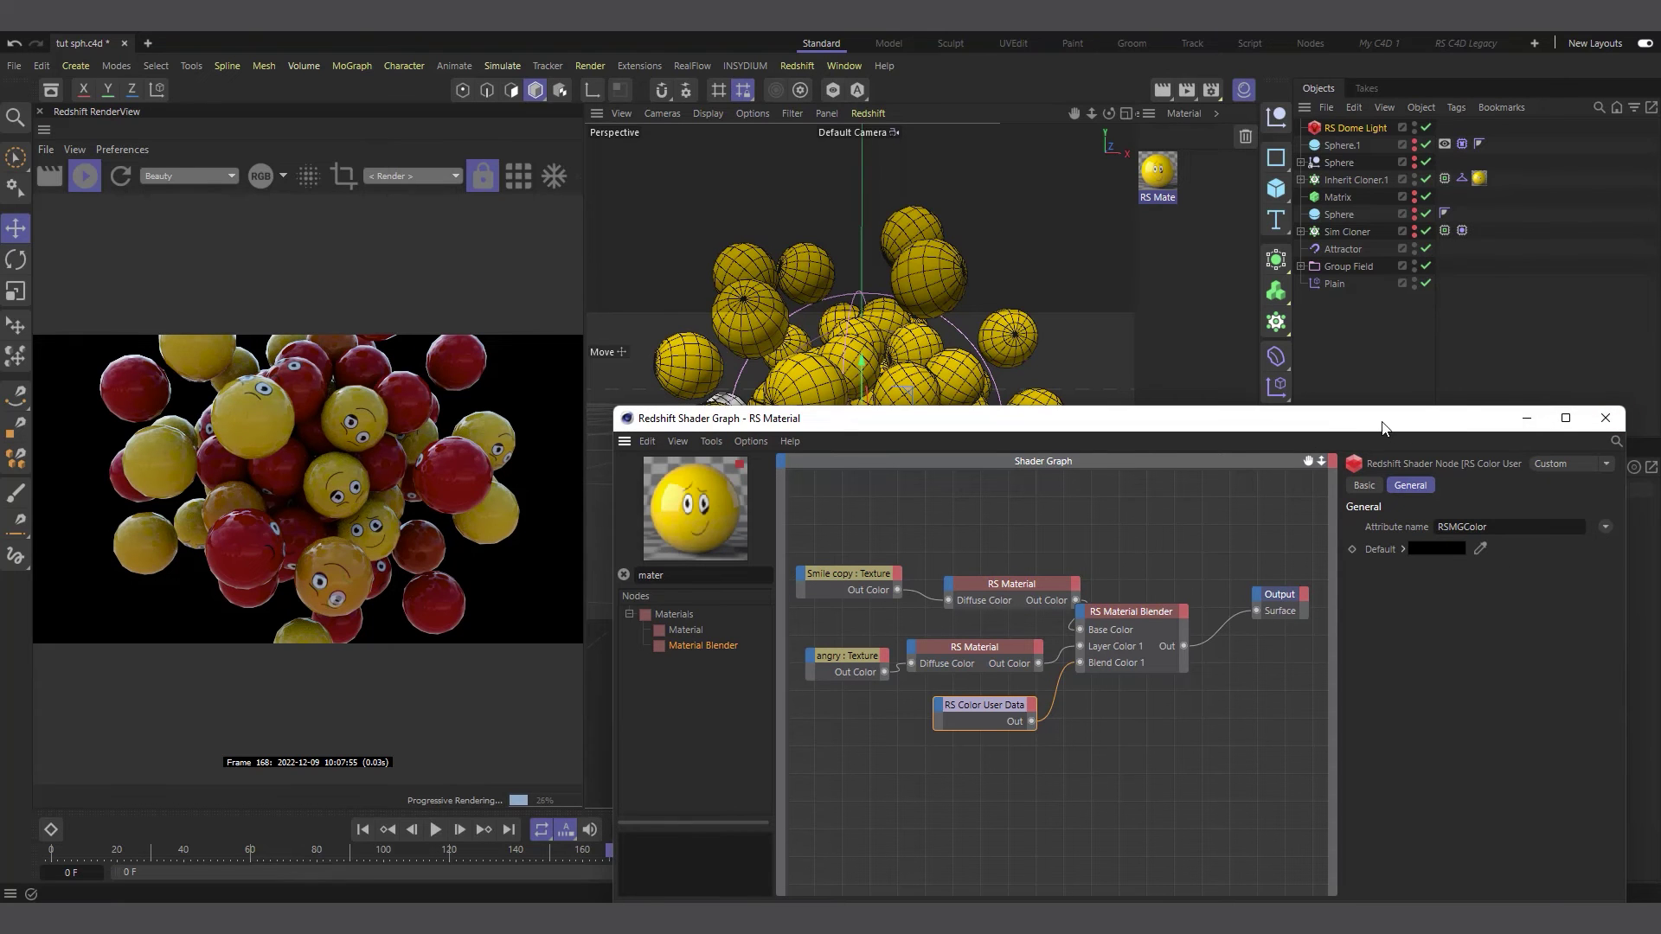
{"action": "left_click_drag", "start_coordinate": [1386, 424], "coordinate": [1660, 405]}
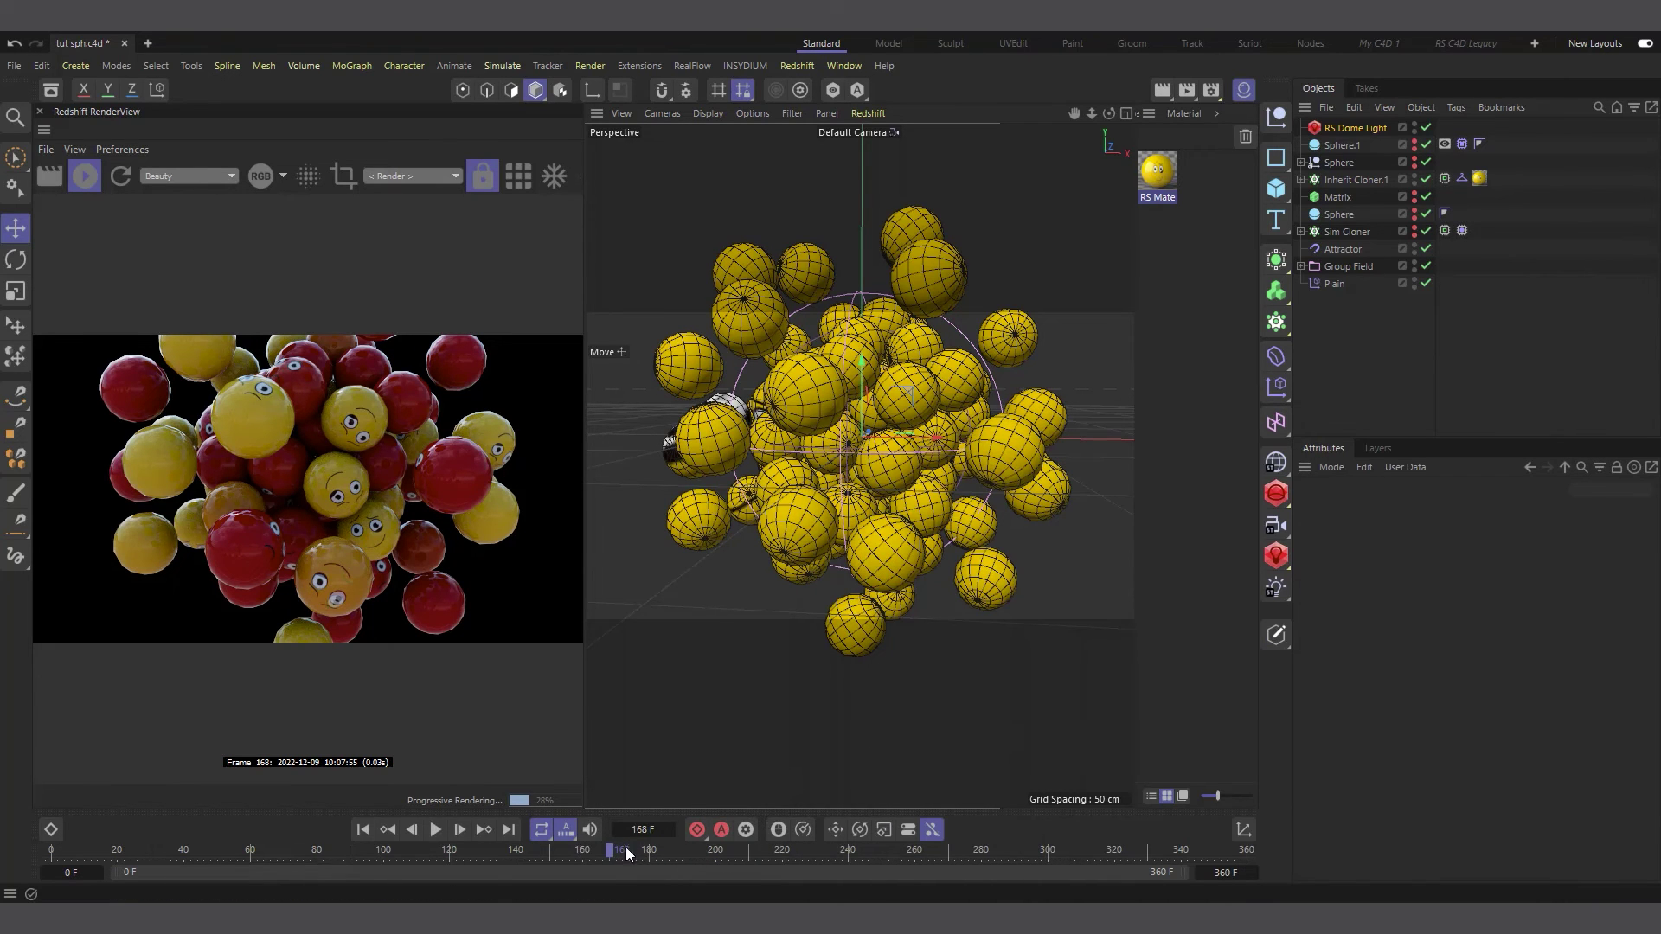
{"action": "left_click_drag", "start_coordinate": [610, 850], "coordinate": [379, 832]}
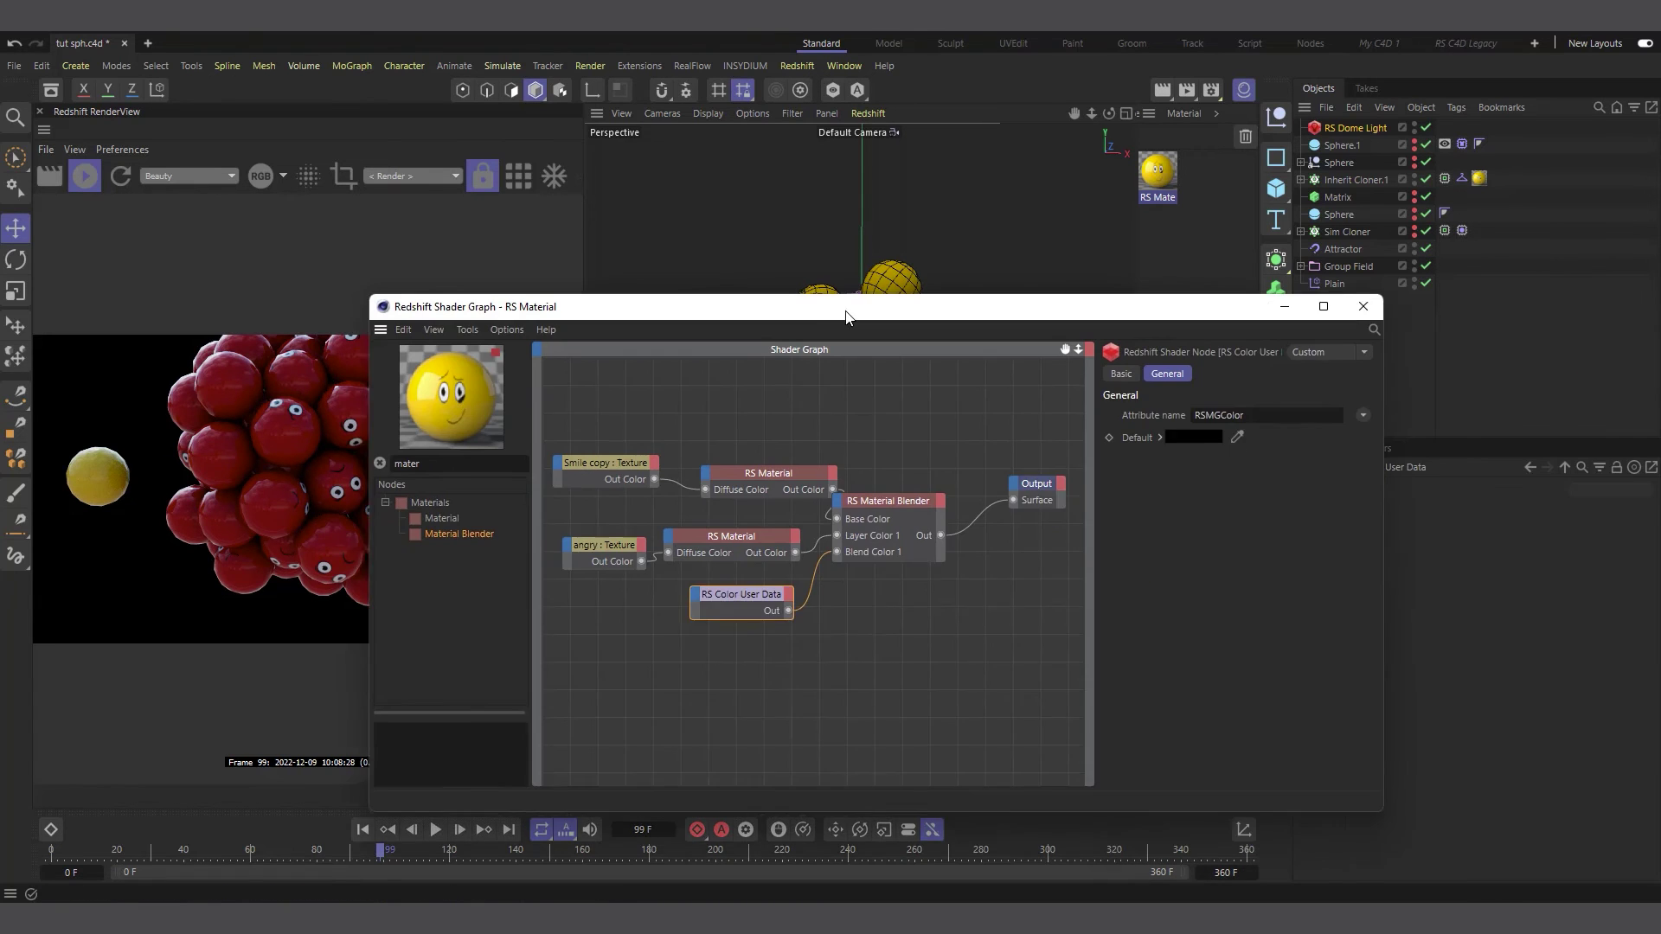
Swap the blend by wiring the angry RS Material into Base Color and the smile RS Material into Layer Color 1.
{"action": "left_click_drag", "start_coordinate": [847, 313], "coordinate": [829, 358]}
{"action": "left_click_drag", "start_coordinate": [740, 521], "coordinate": [694, 527]}
{"action": "left_click_drag", "start_coordinate": [758, 588], "coordinate": [756, 586]}
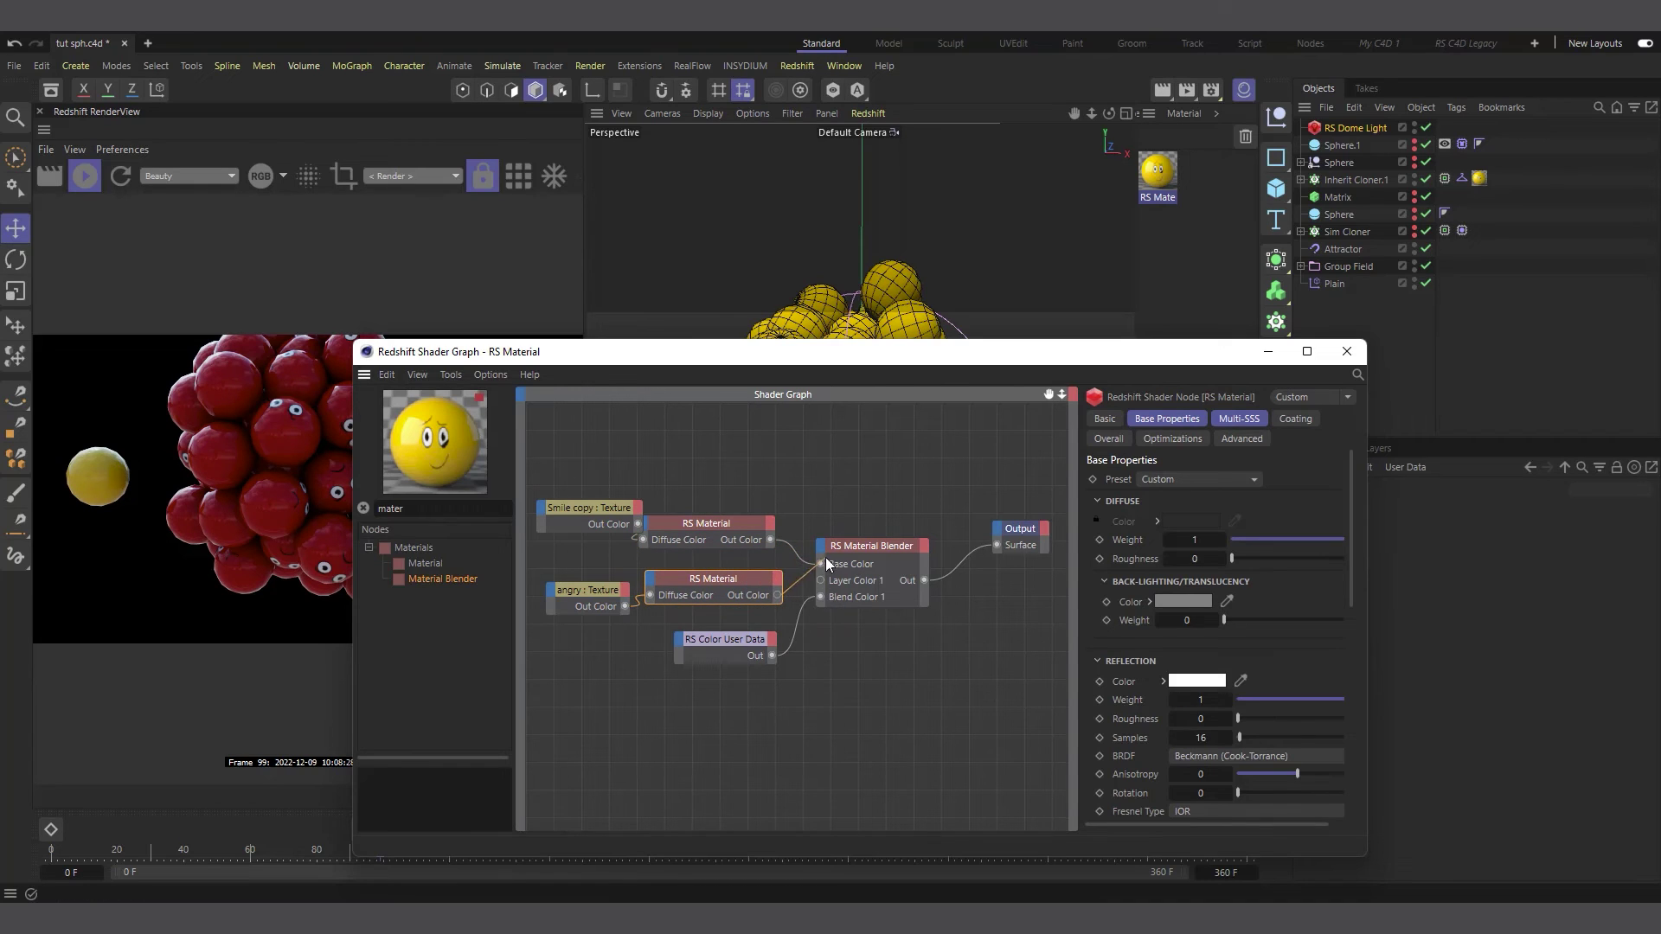
{"action": "mouse_move", "coordinate": [821, 564]}
{"action": "left_mouse_down"}
{"action": "mouse_move", "coordinate": [802, 538]}
{"action": "mouse_move", "coordinate": [822, 543]}
{"action": "left_mouse_up"}
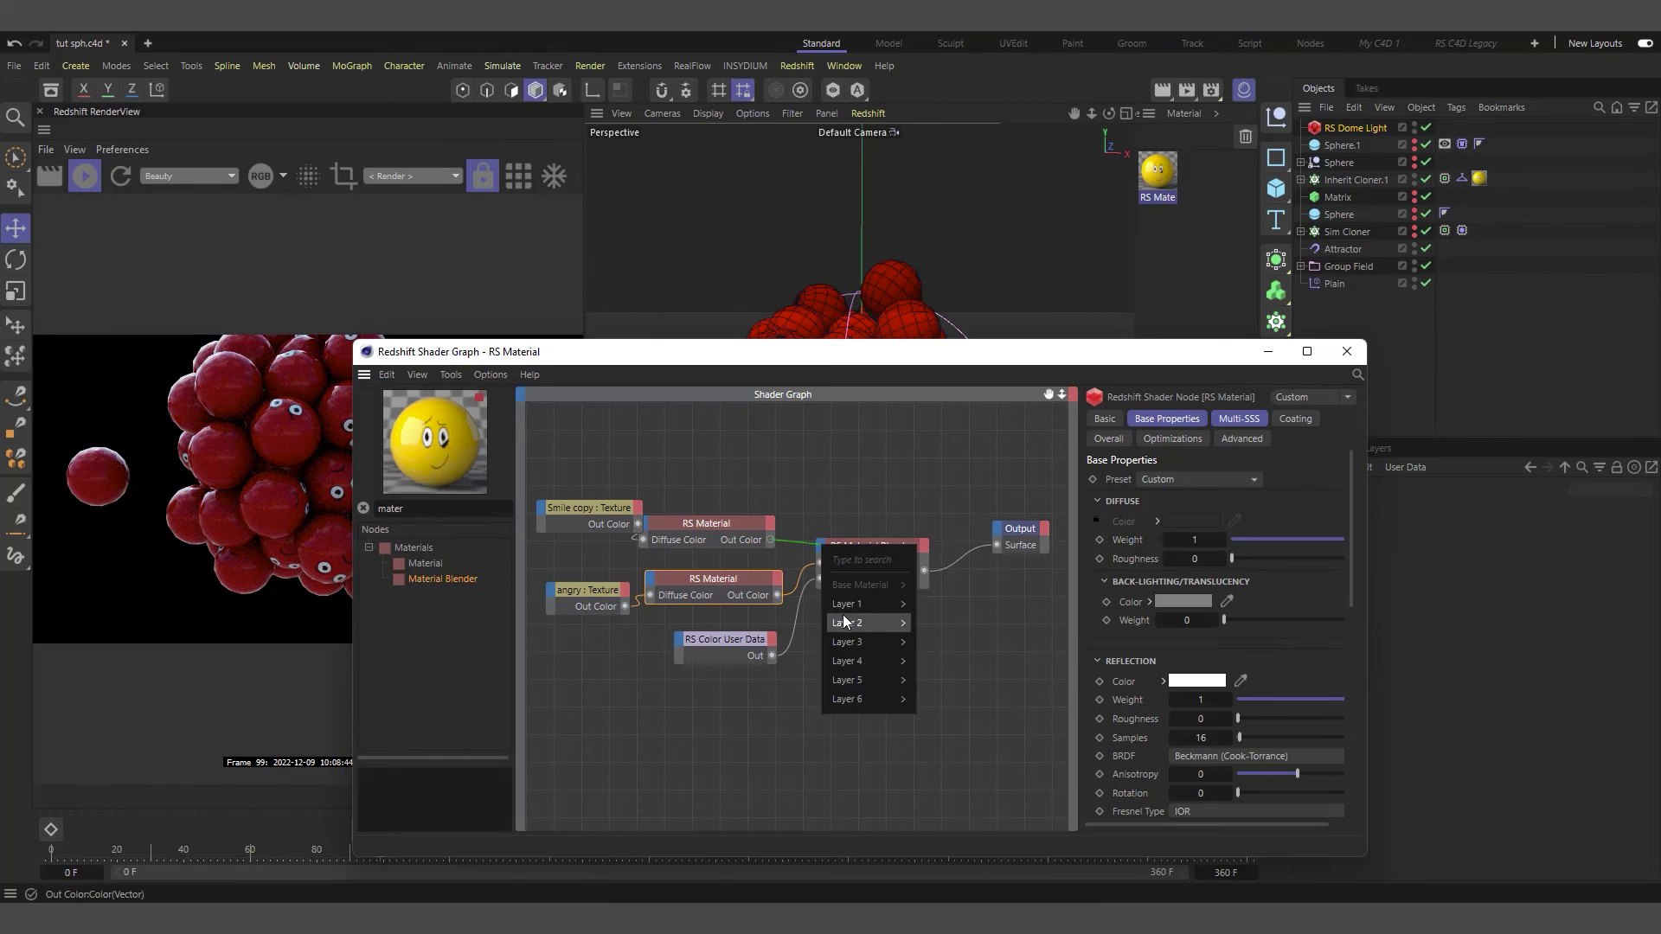
{"action": "left_click", "coordinate": [936, 606]}
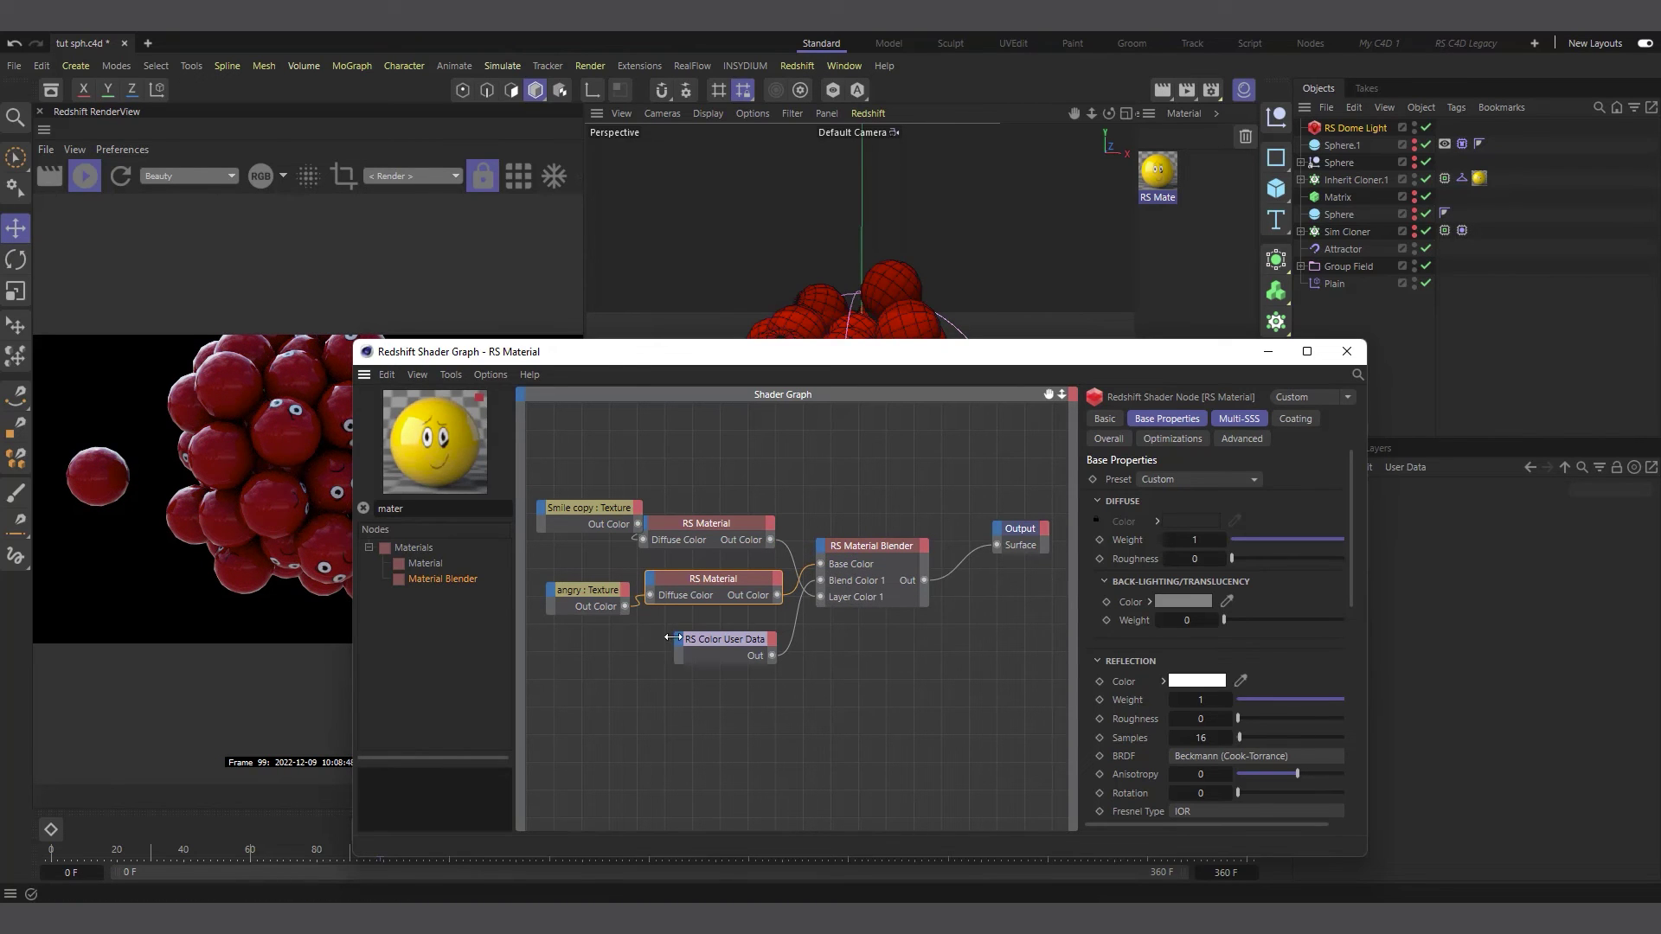
Uncover the render to check the swapped blend, select the smile texture and material nodes, and move the Shader Graph off screen.
{"action": "left_click_drag", "start_coordinate": [685, 349], "coordinate": [925, 333]}
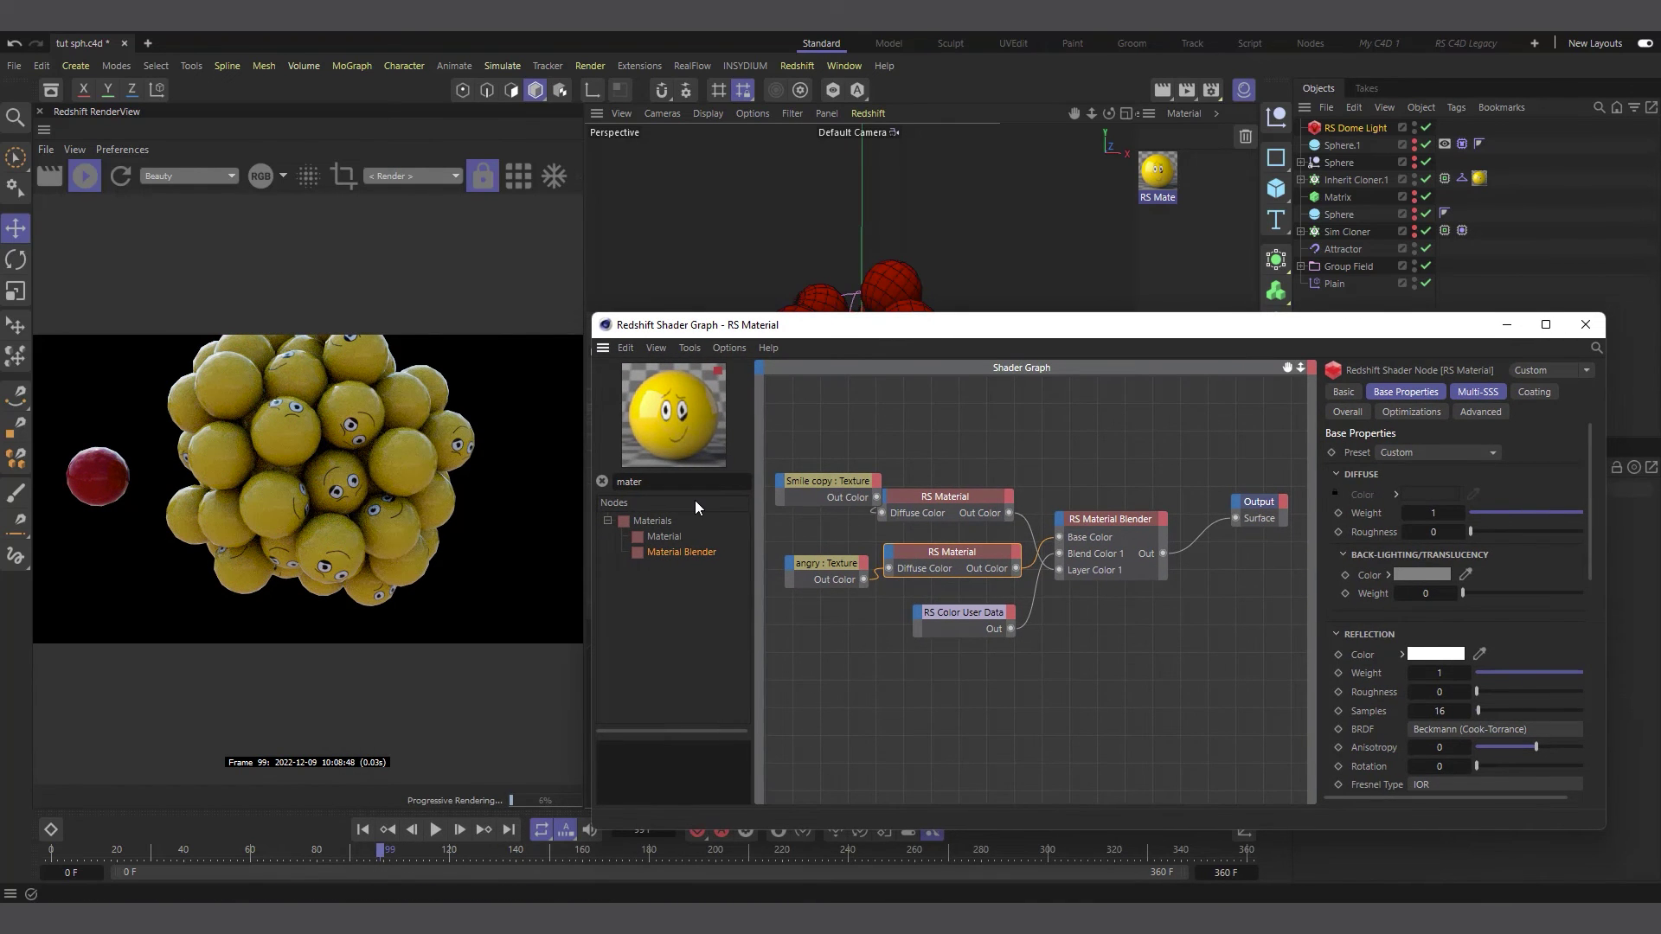
{"action": "left_click_drag", "start_coordinate": [1046, 329], "coordinate": [867, 339]}
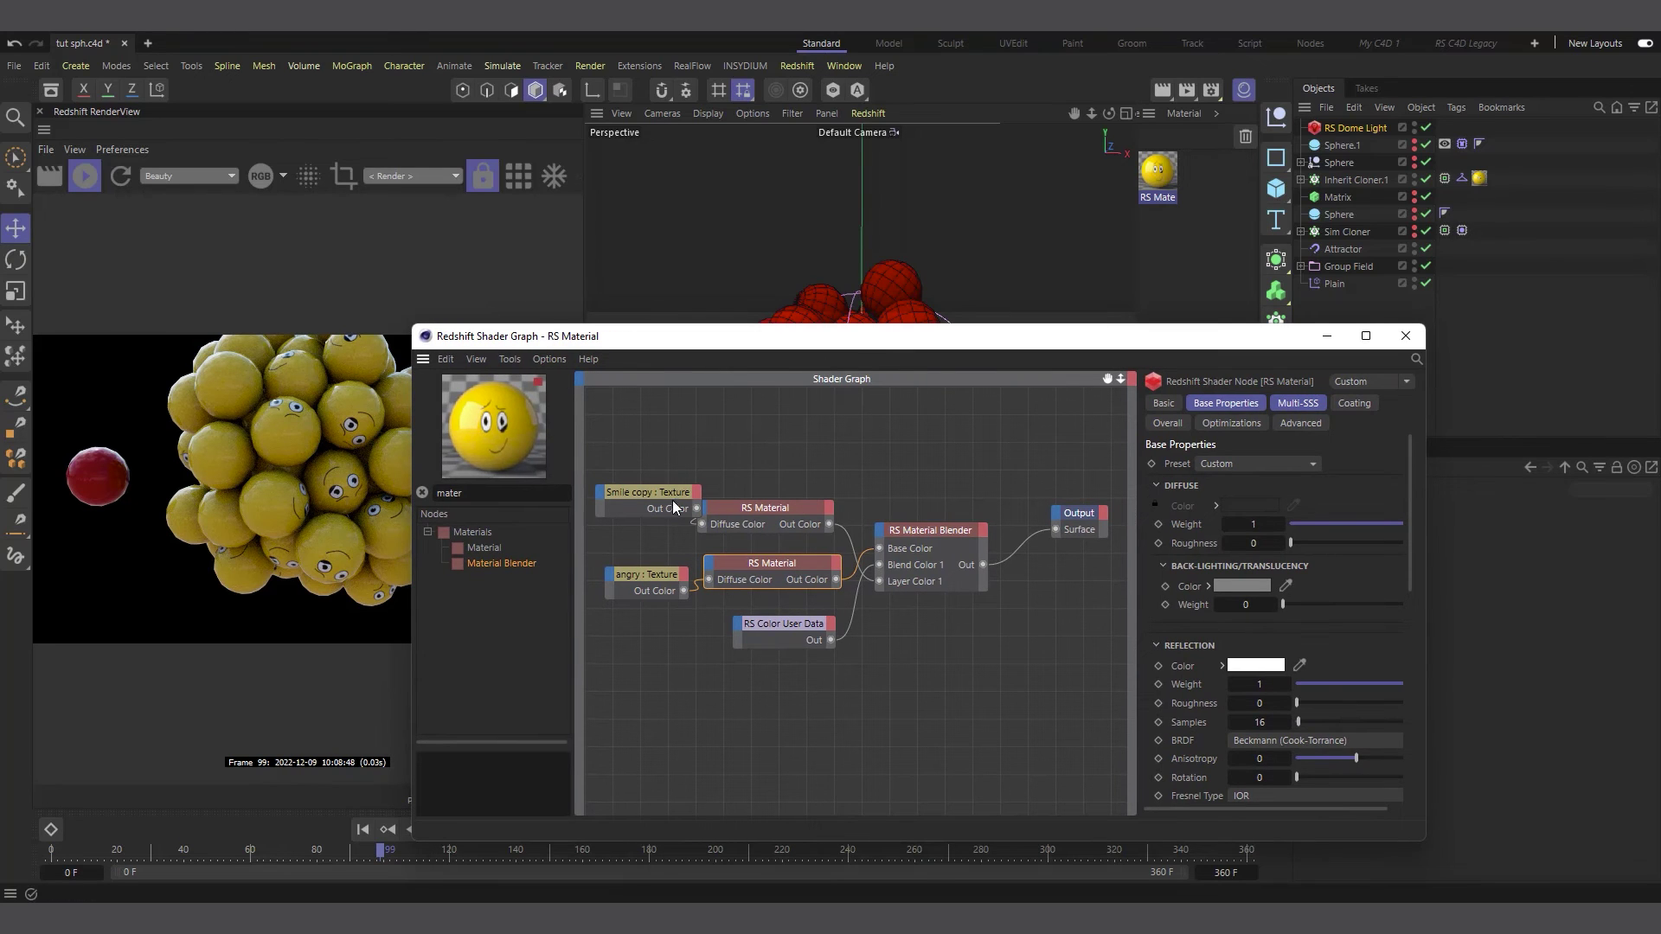
{"action": "left_click_drag", "start_coordinate": [714, 507], "coordinate": [734, 516]}
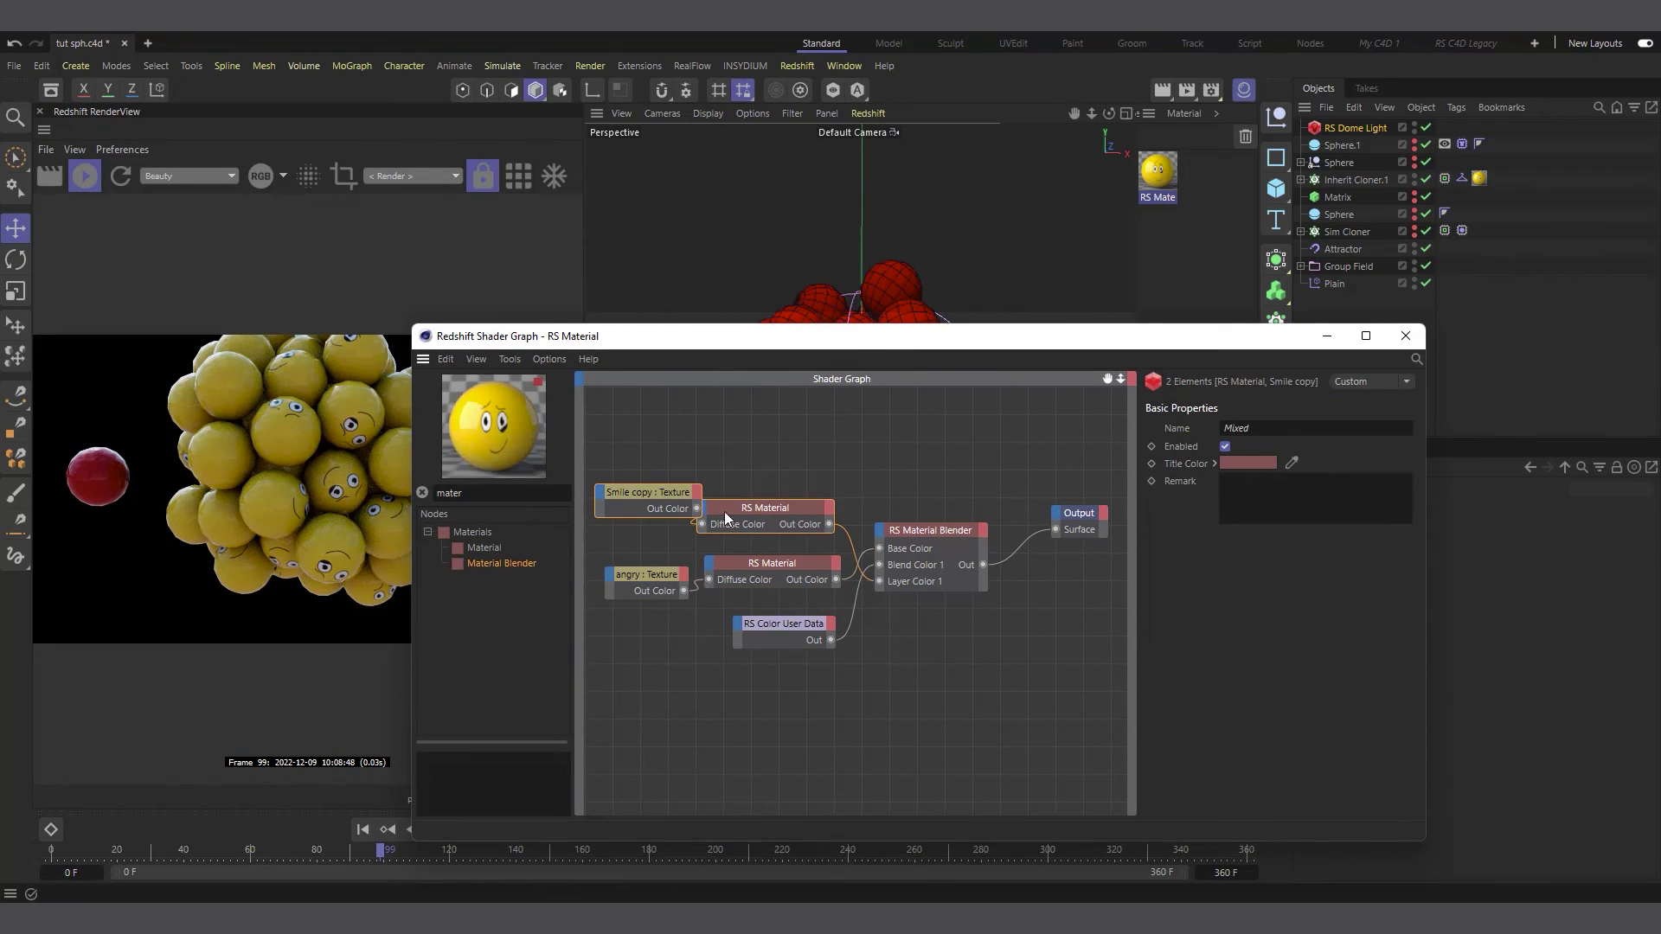
{"action": "left_click_drag", "start_coordinate": [1116, 345], "coordinate": [1085, 329]}
{"action": "left_click_drag", "start_coordinate": [1219, 340], "coordinate": [1660, 378]}
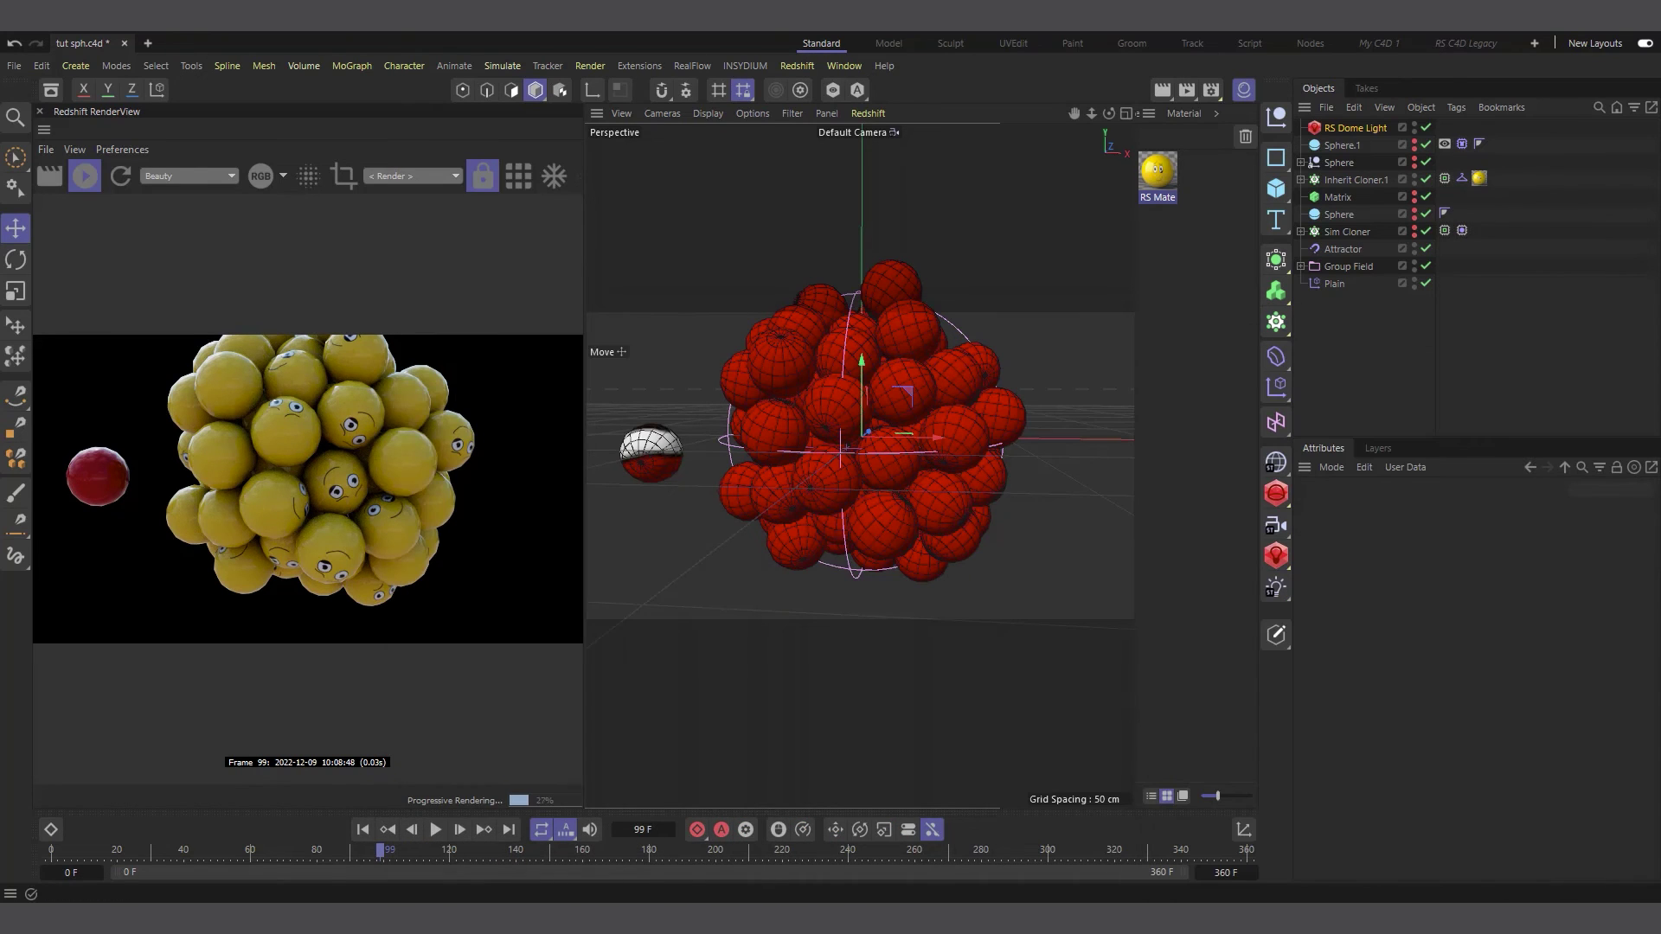
Set the segments of the Sphere.1 inside Inherit Cloner.1 to 36.
{"action": "left_click", "coordinate": [1300, 179]}
{"action": "left_click", "coordinate": [1350, 197]}
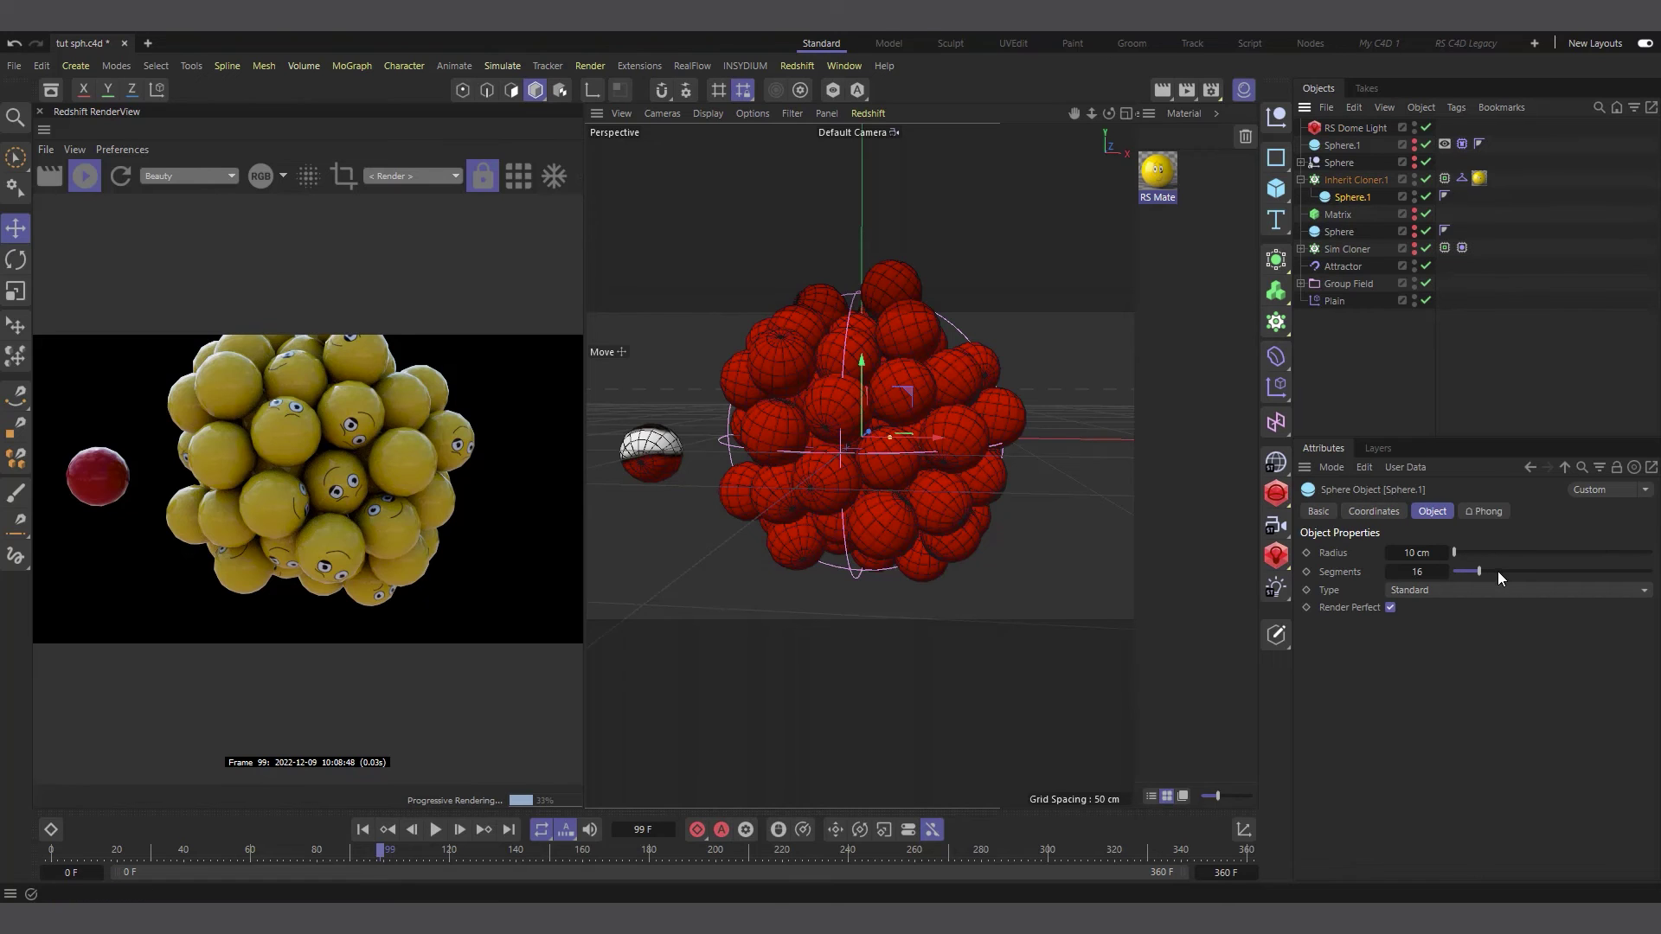
{"action": "left_click_drag", "start_coordinate": [1497, 571], "coordinate": [1518, 573]}
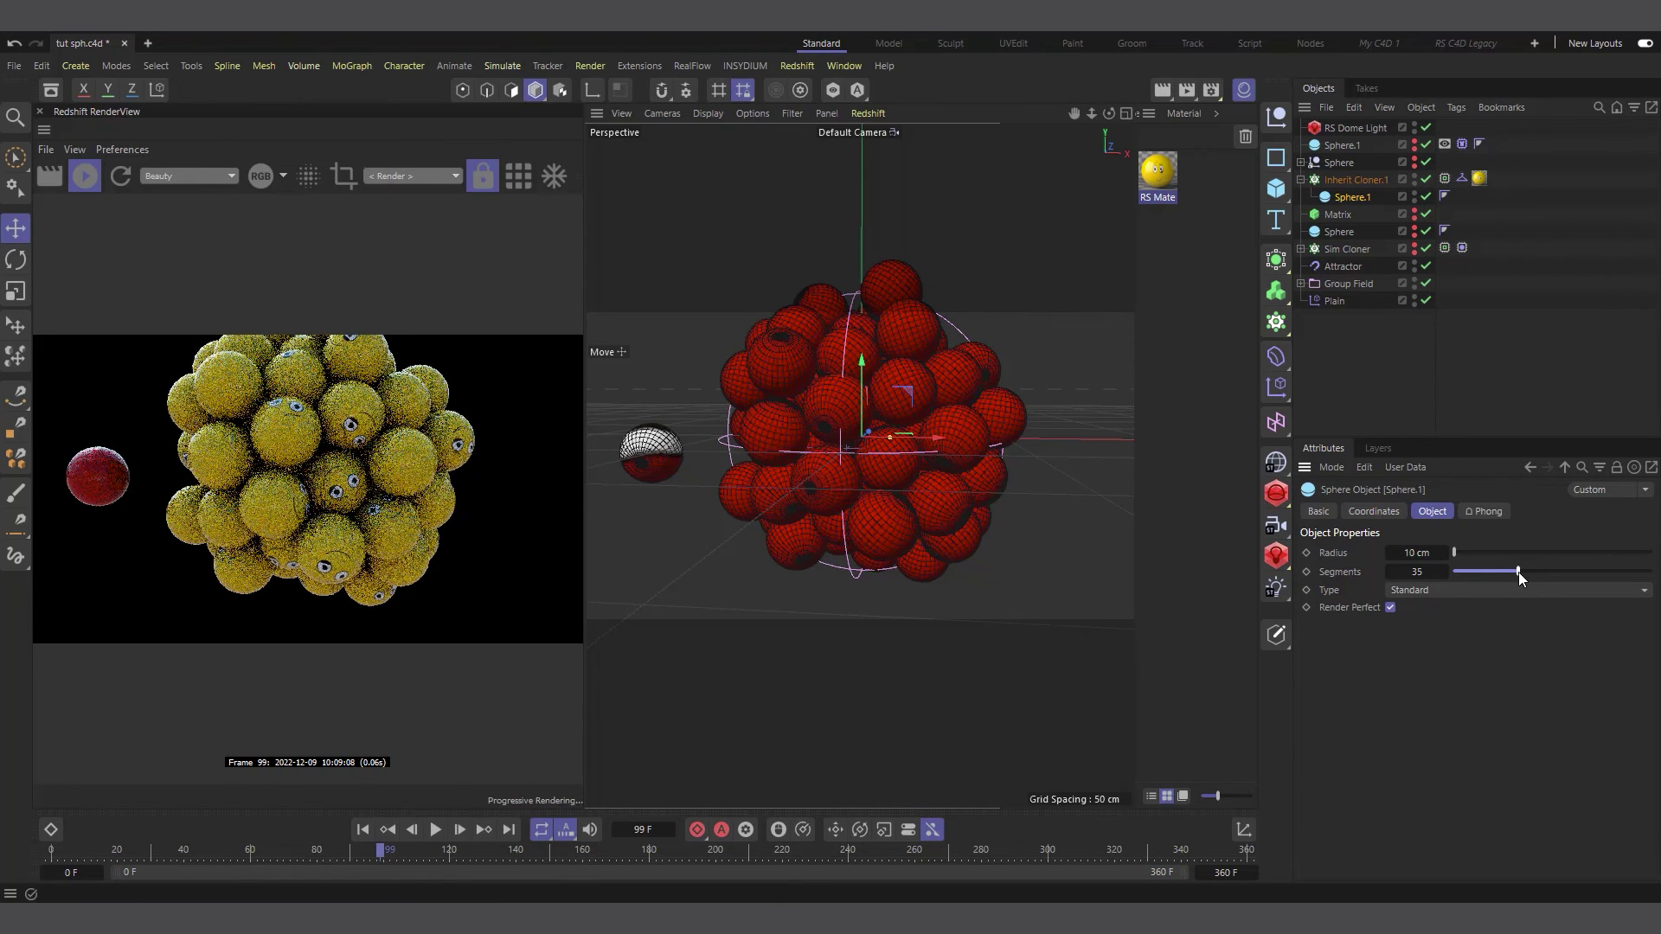
{"action": "left_click_drag", "start_coordinate": [1519, 572], "coordinate": [1523, 573]}
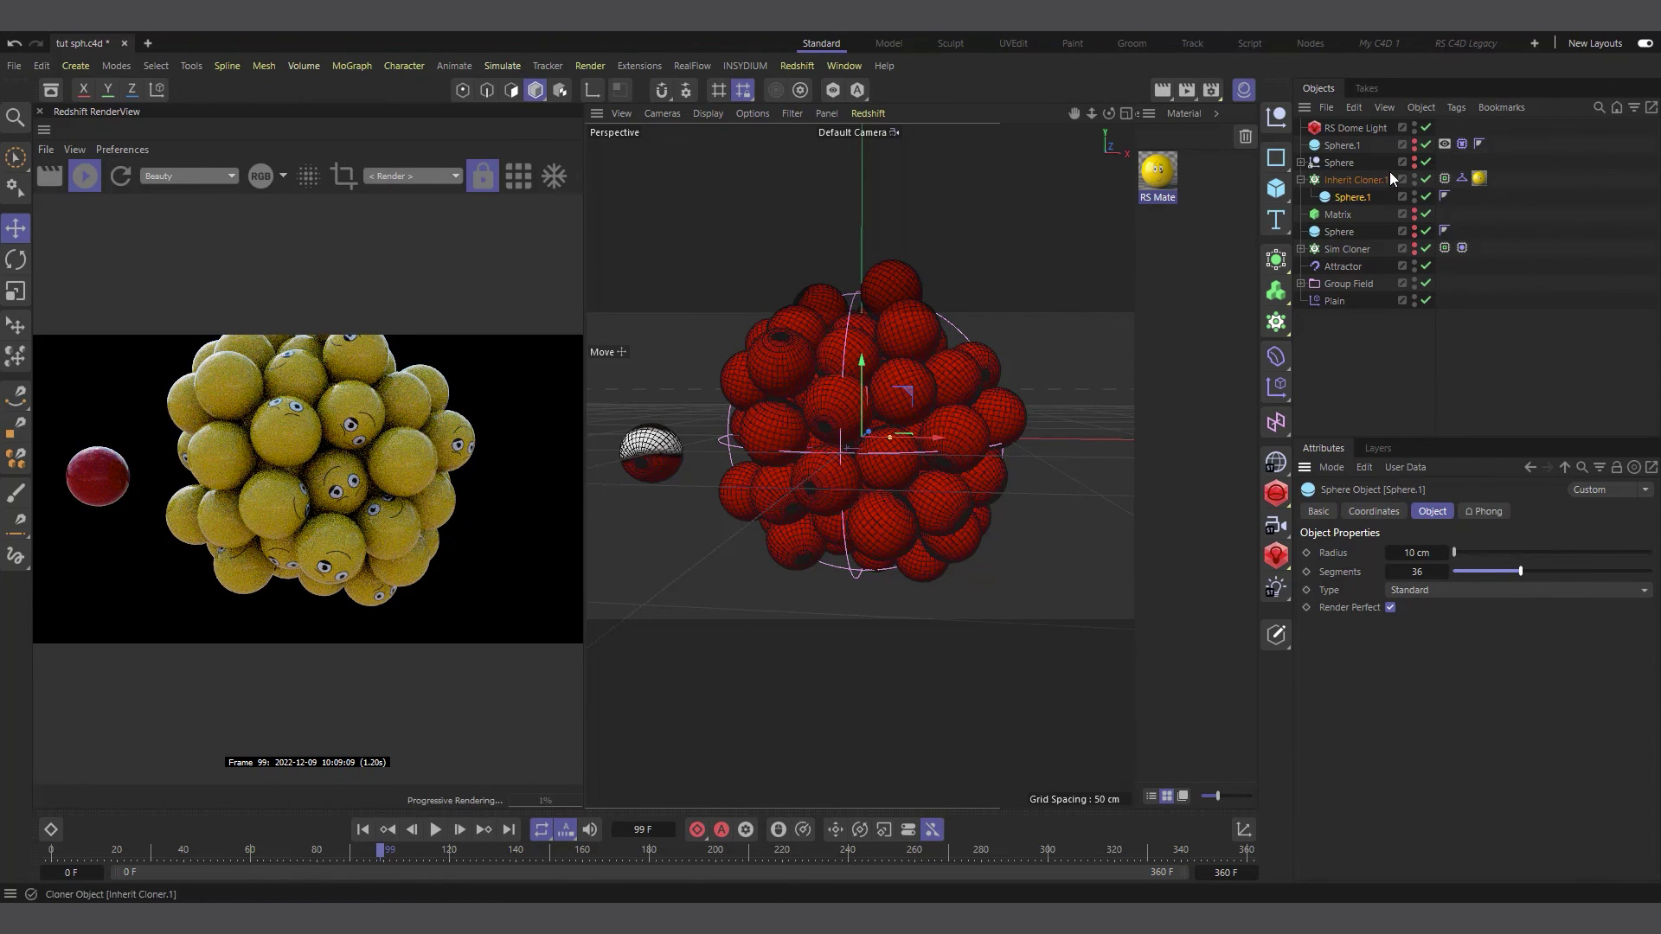
Expand the Alembic Sphere object's hierarchy and turn on its visibility in the viewport and render.
{"action": "left_click", "coordinate": [1339, 145]}
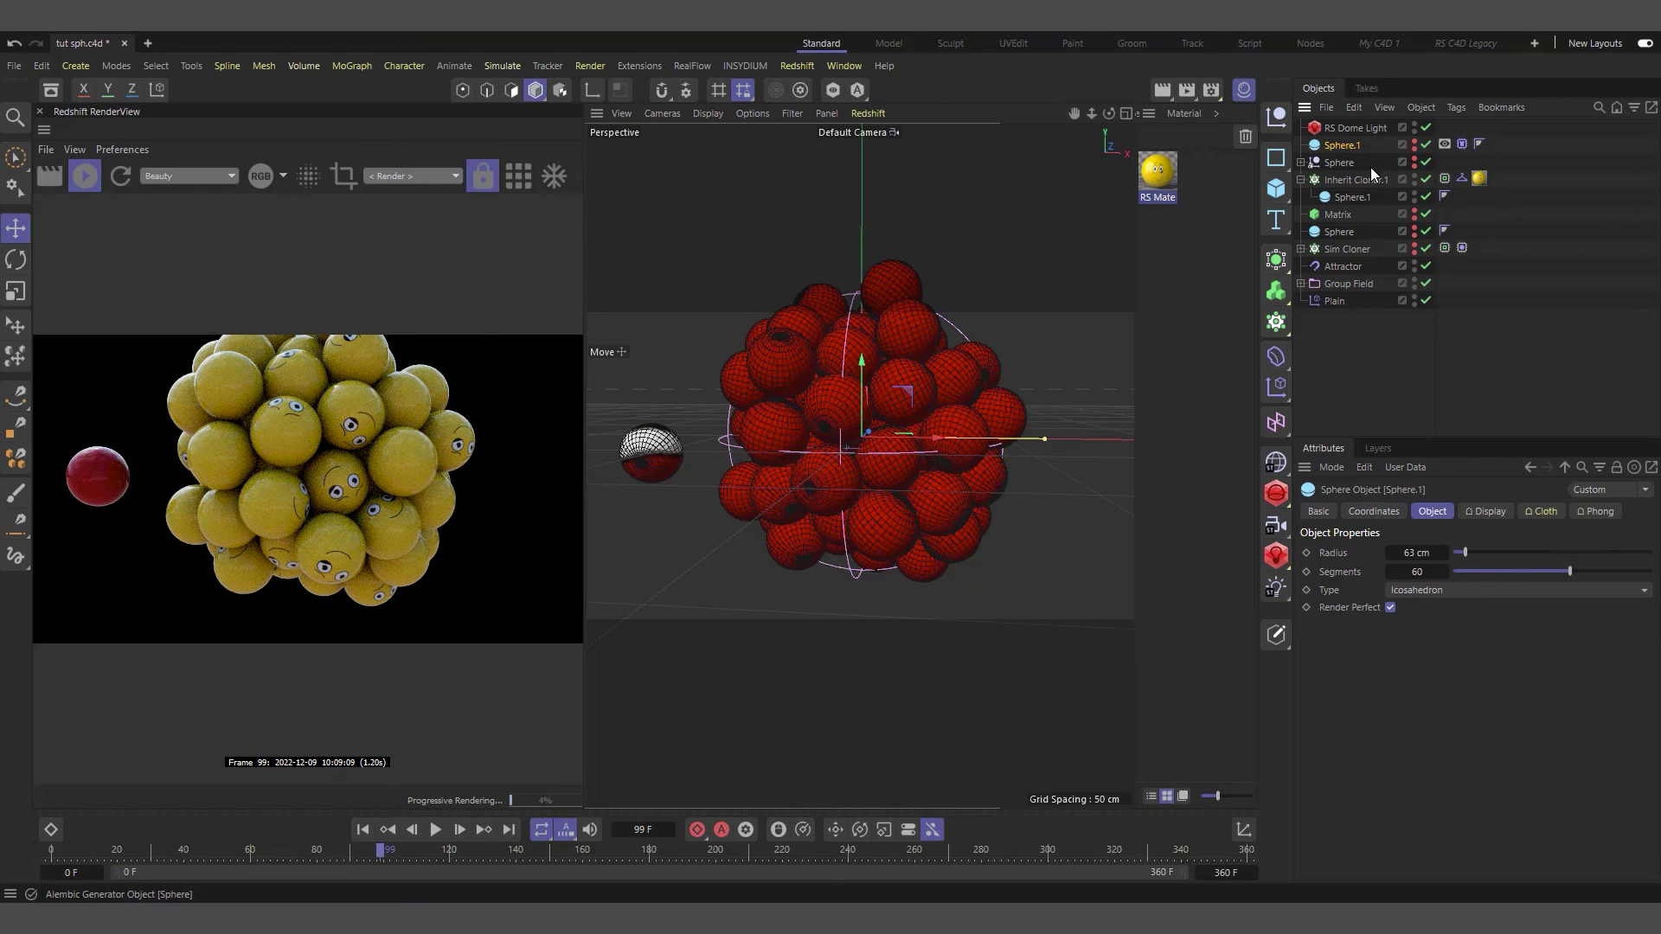
{"action": "left_click", "coordinate": [1302, 162]}
{"action": "left_click", "coordinate": [1416, 164]}
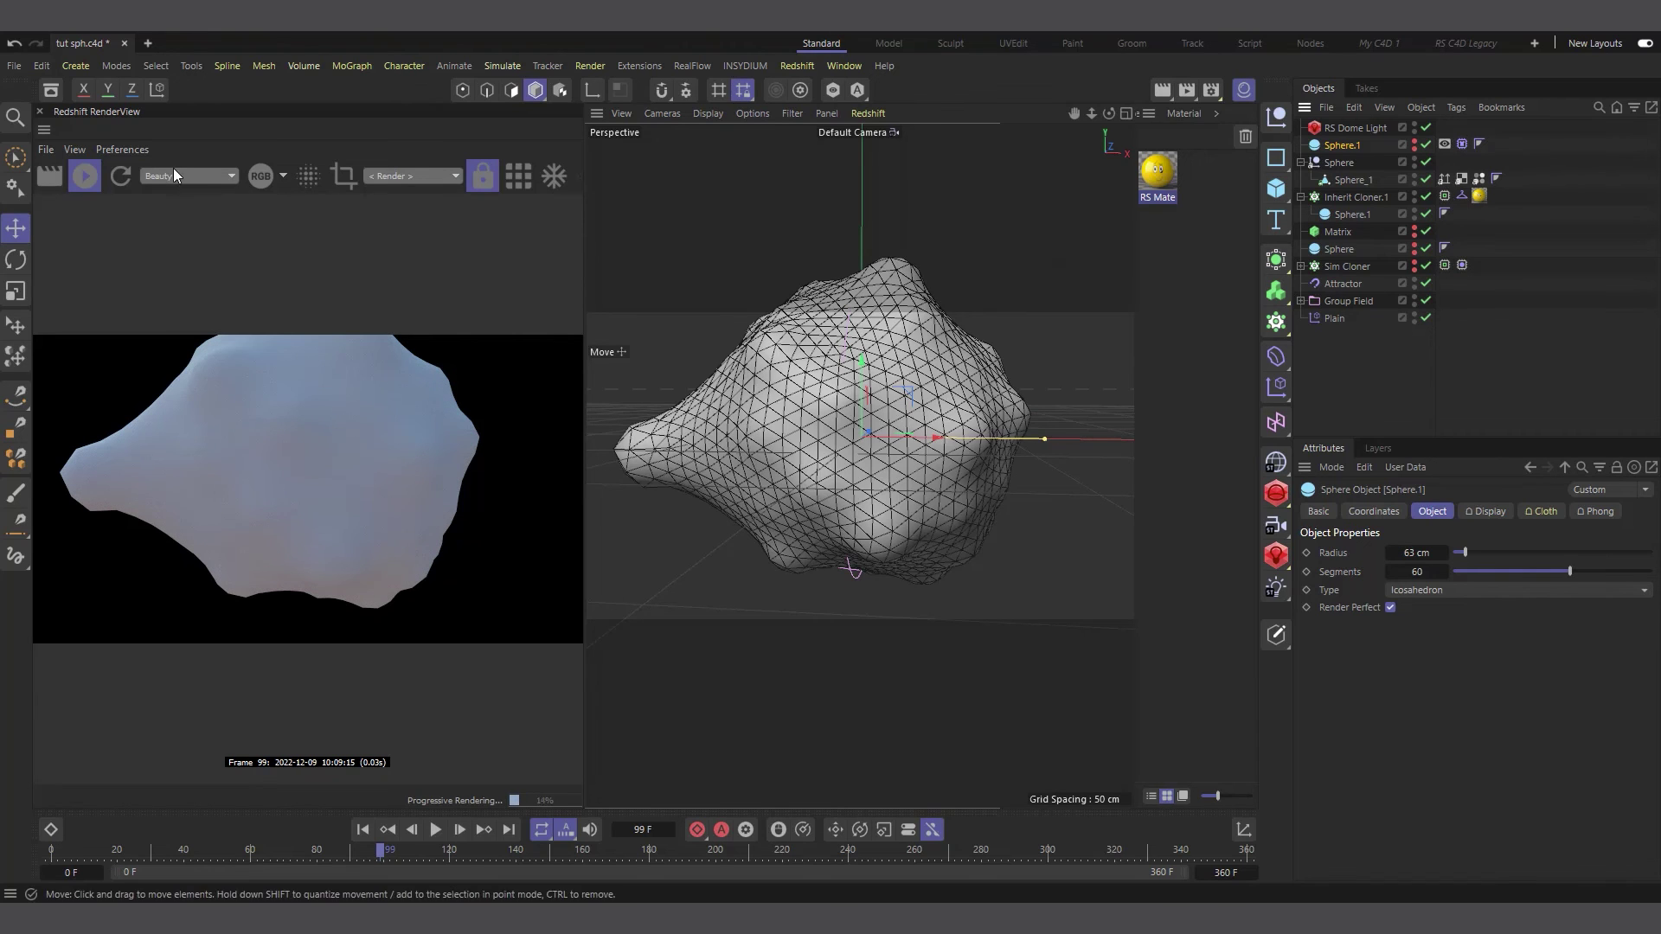
Save the project file tut sph.c4d.
{"action": "left_click", "coordinate": [19, 65]}
{"action": "left_click", "coordinate": [60, 282]}
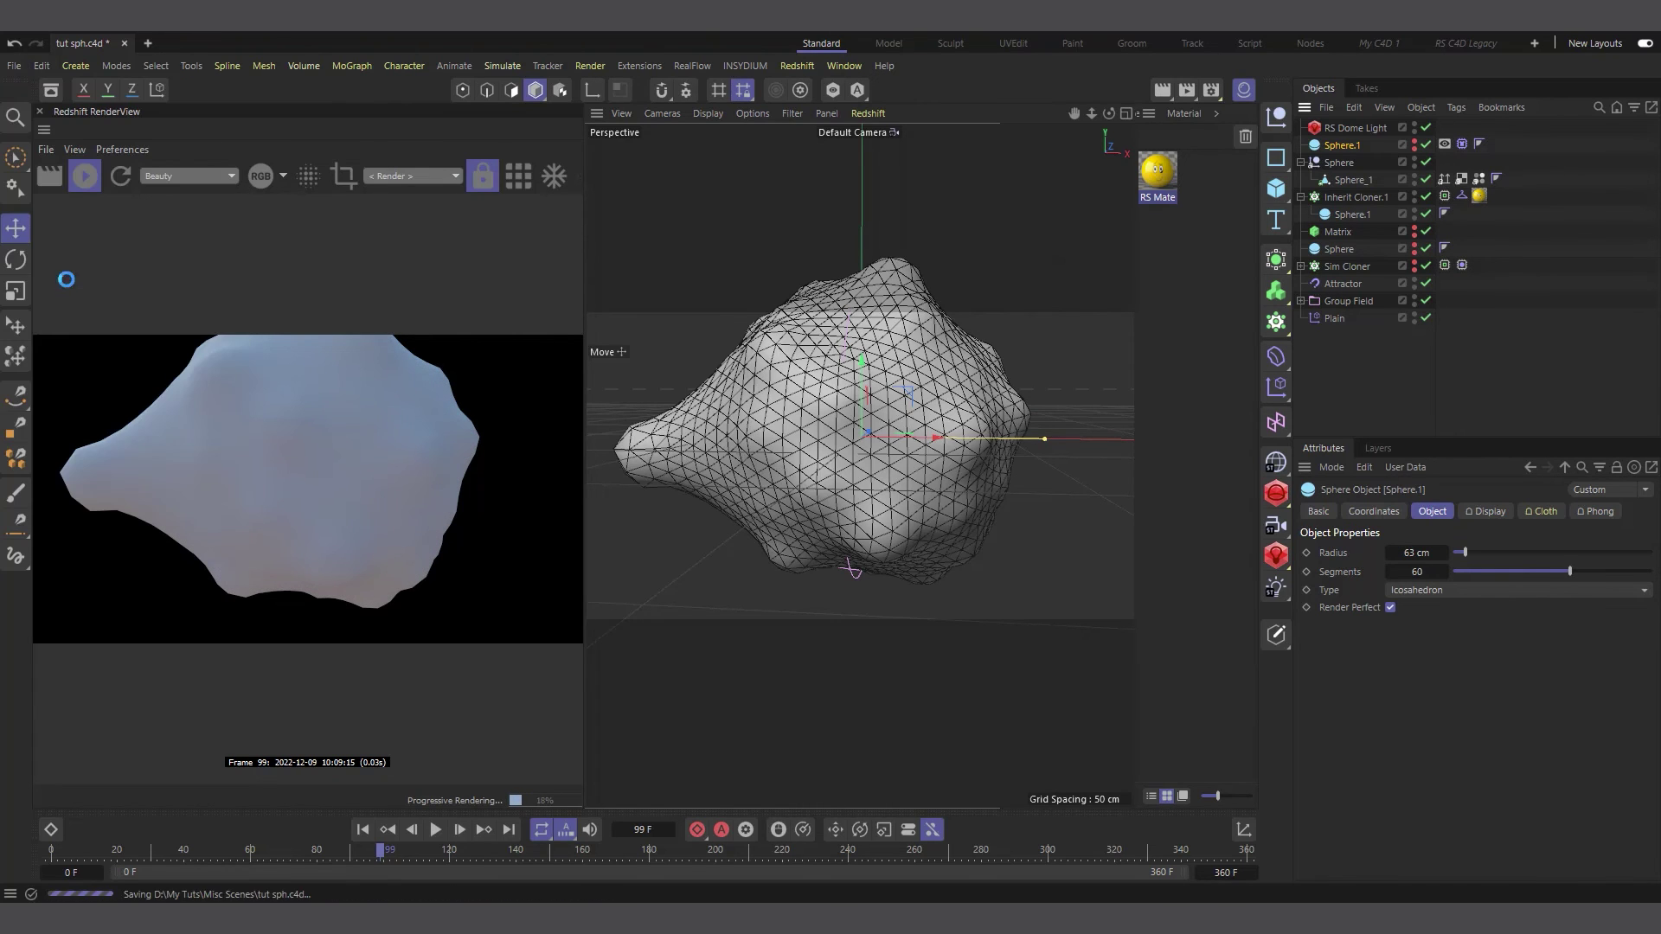
{"action": "left_click", "coordinate": [1276, 358]}
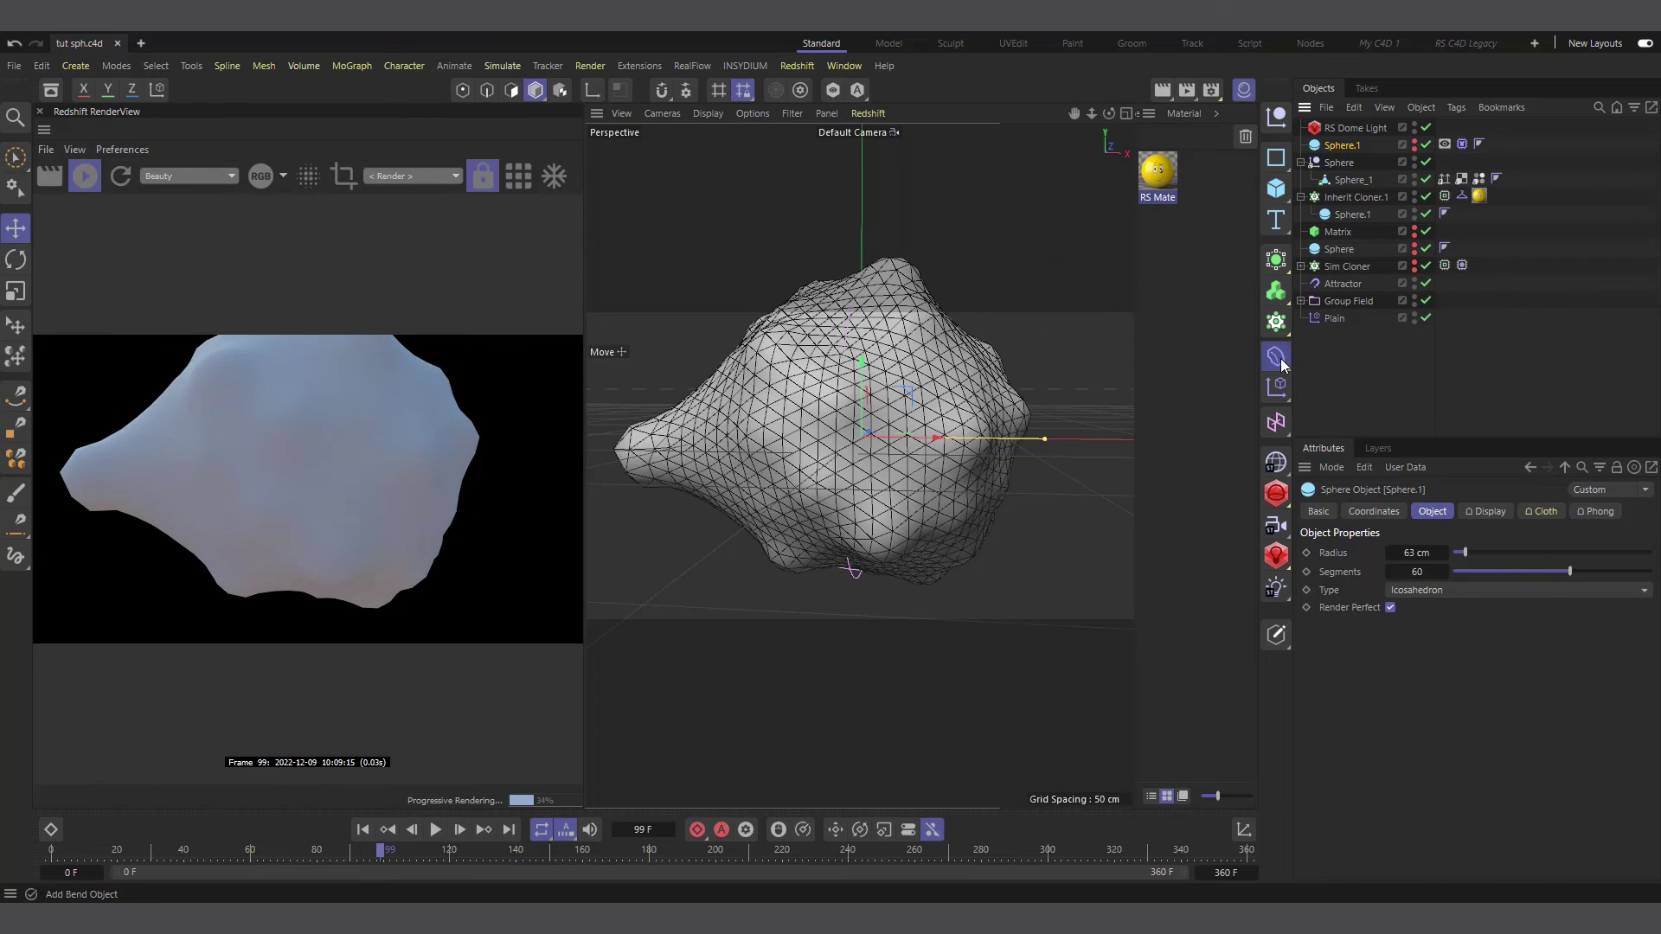
{"action": "left_click", "coordinate": [1343, 61]}
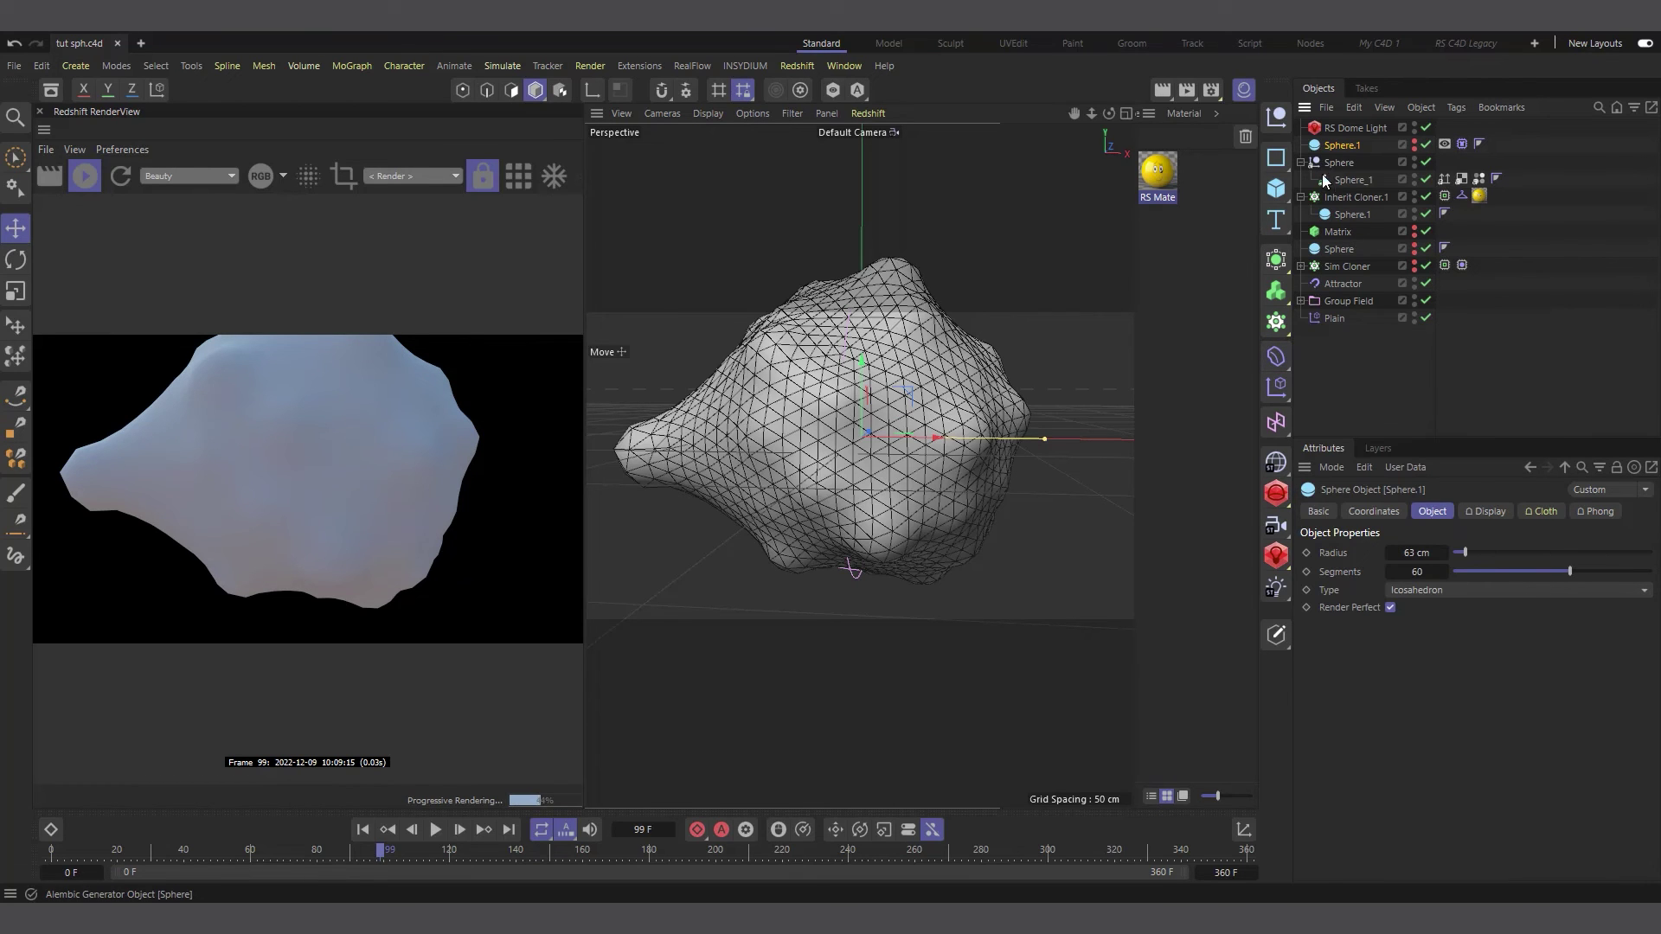
Add a Subdivision Surface inside the Alembic Sphere with the Sphere_1 mesh as its child, and save the project.
{"action": "left_click", "coordinate": [1350, 180]}
{"action": "left_click", "coordinate": [1276, 260]}
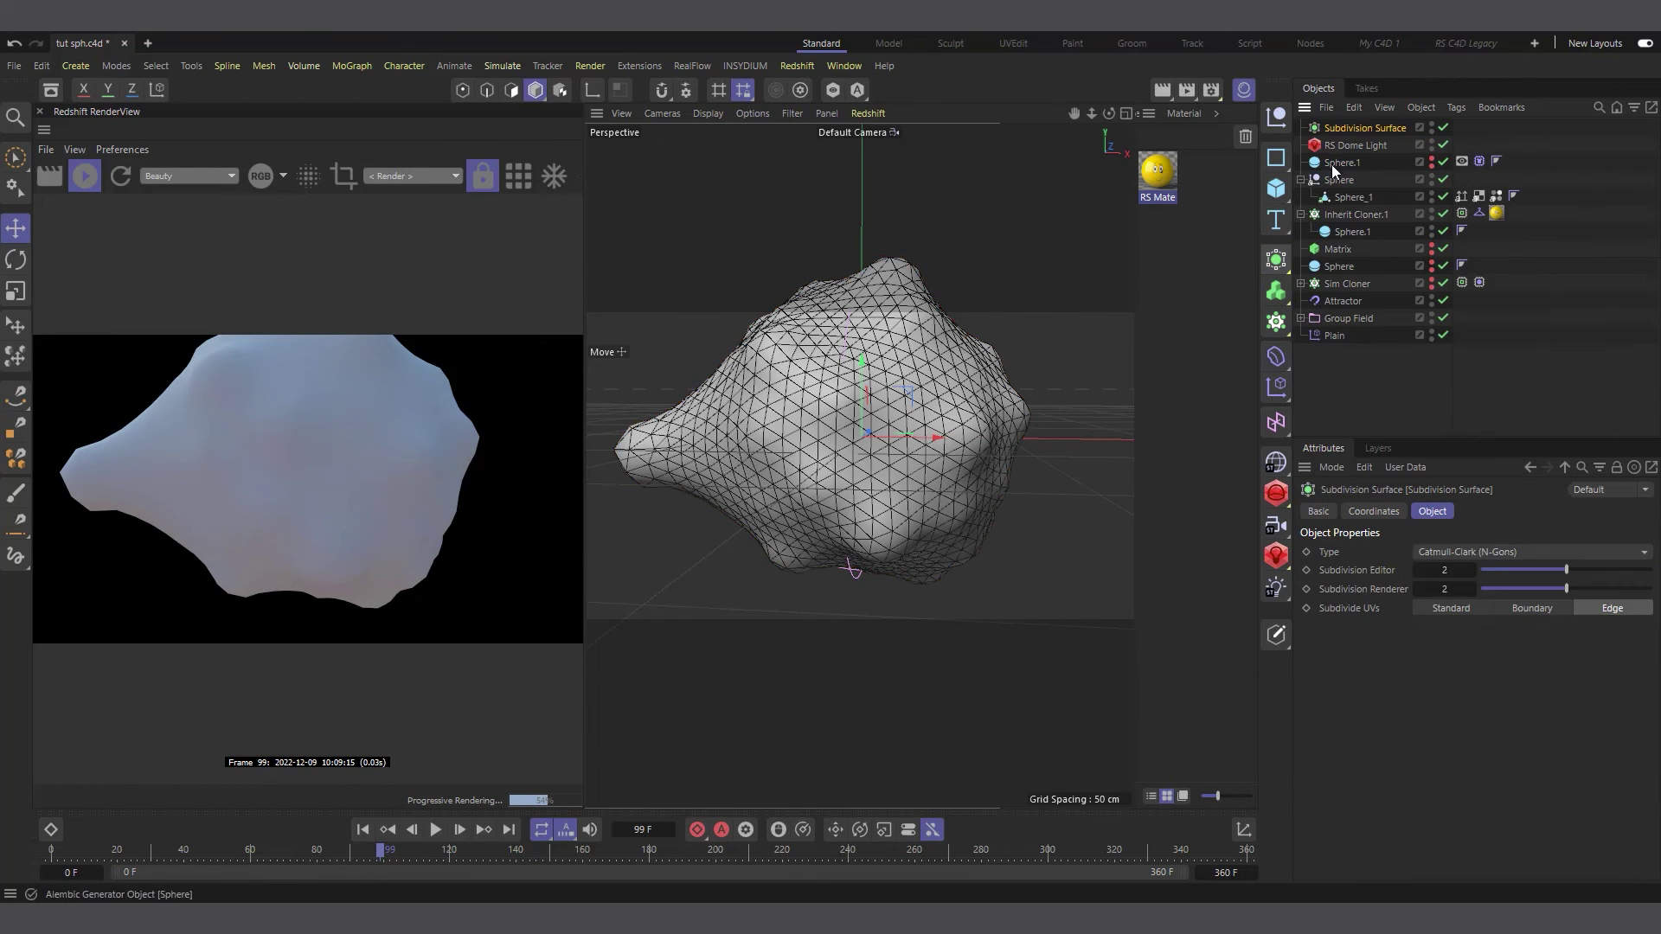
{"action": "mouse_move", "coordinate": [1342, 189]}
{"action": "left_mouse_down"}
{"action": "mouse_move", "coordinate": [1332, 171]}
{"action": "mouse_move", "coordinate": [1348, 180]}
{"action": "left_mouse_up"}
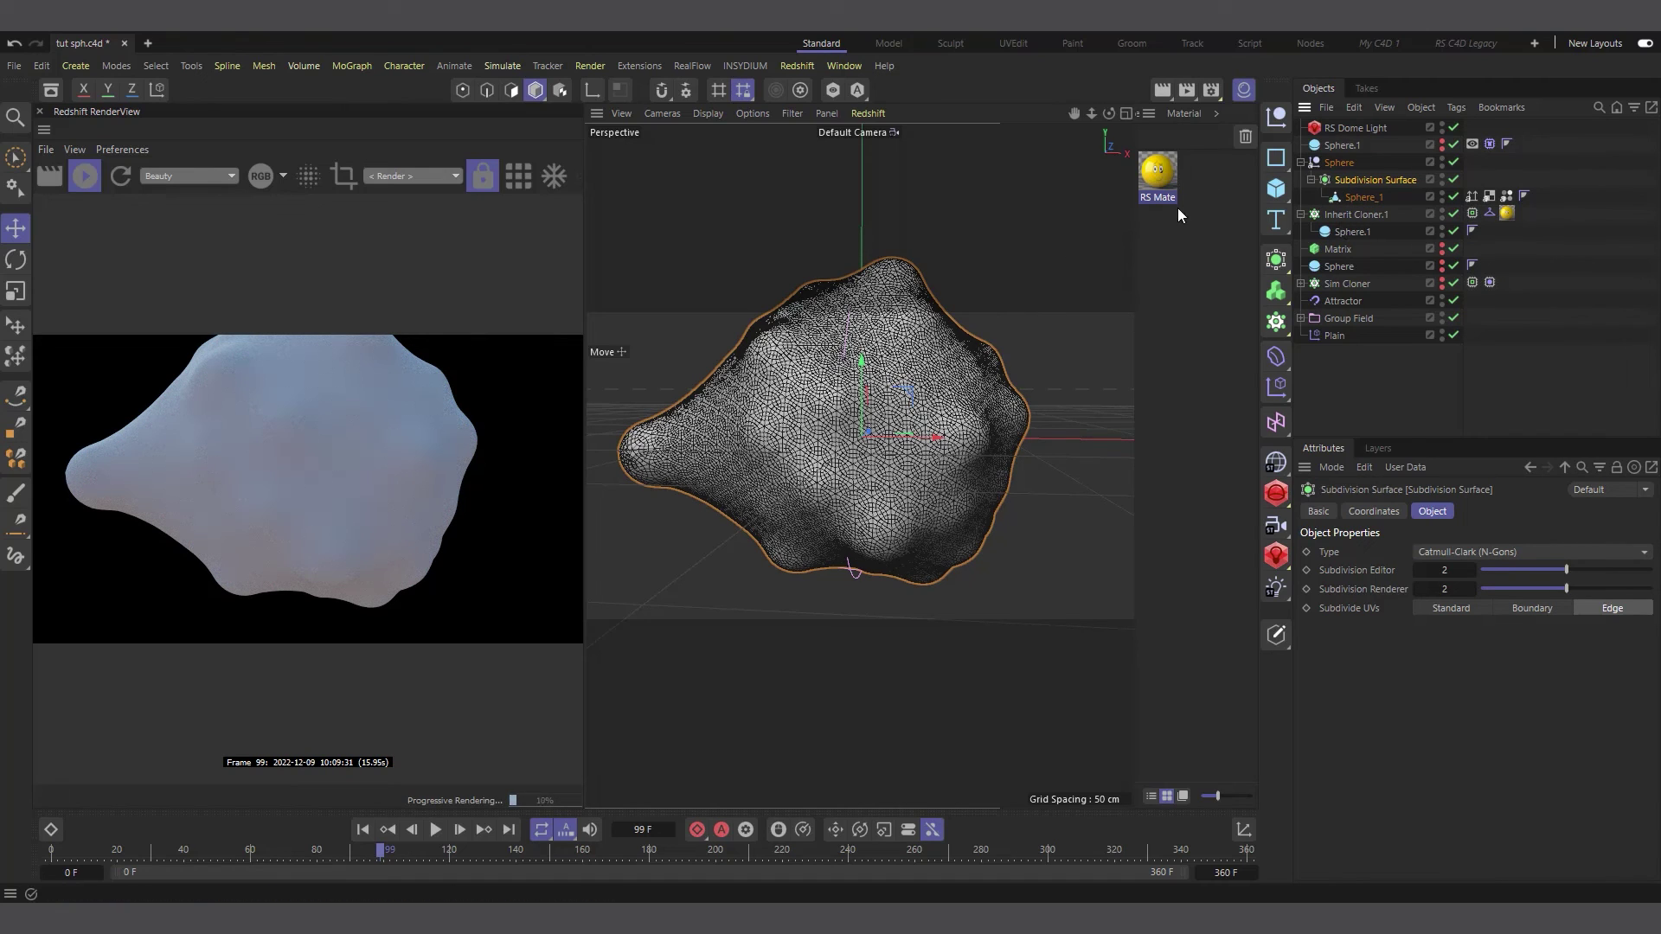
{"action": "left_click", "coordinate": [14, 66]}
{"action": "left_click", "coordinate": [81, 279]}
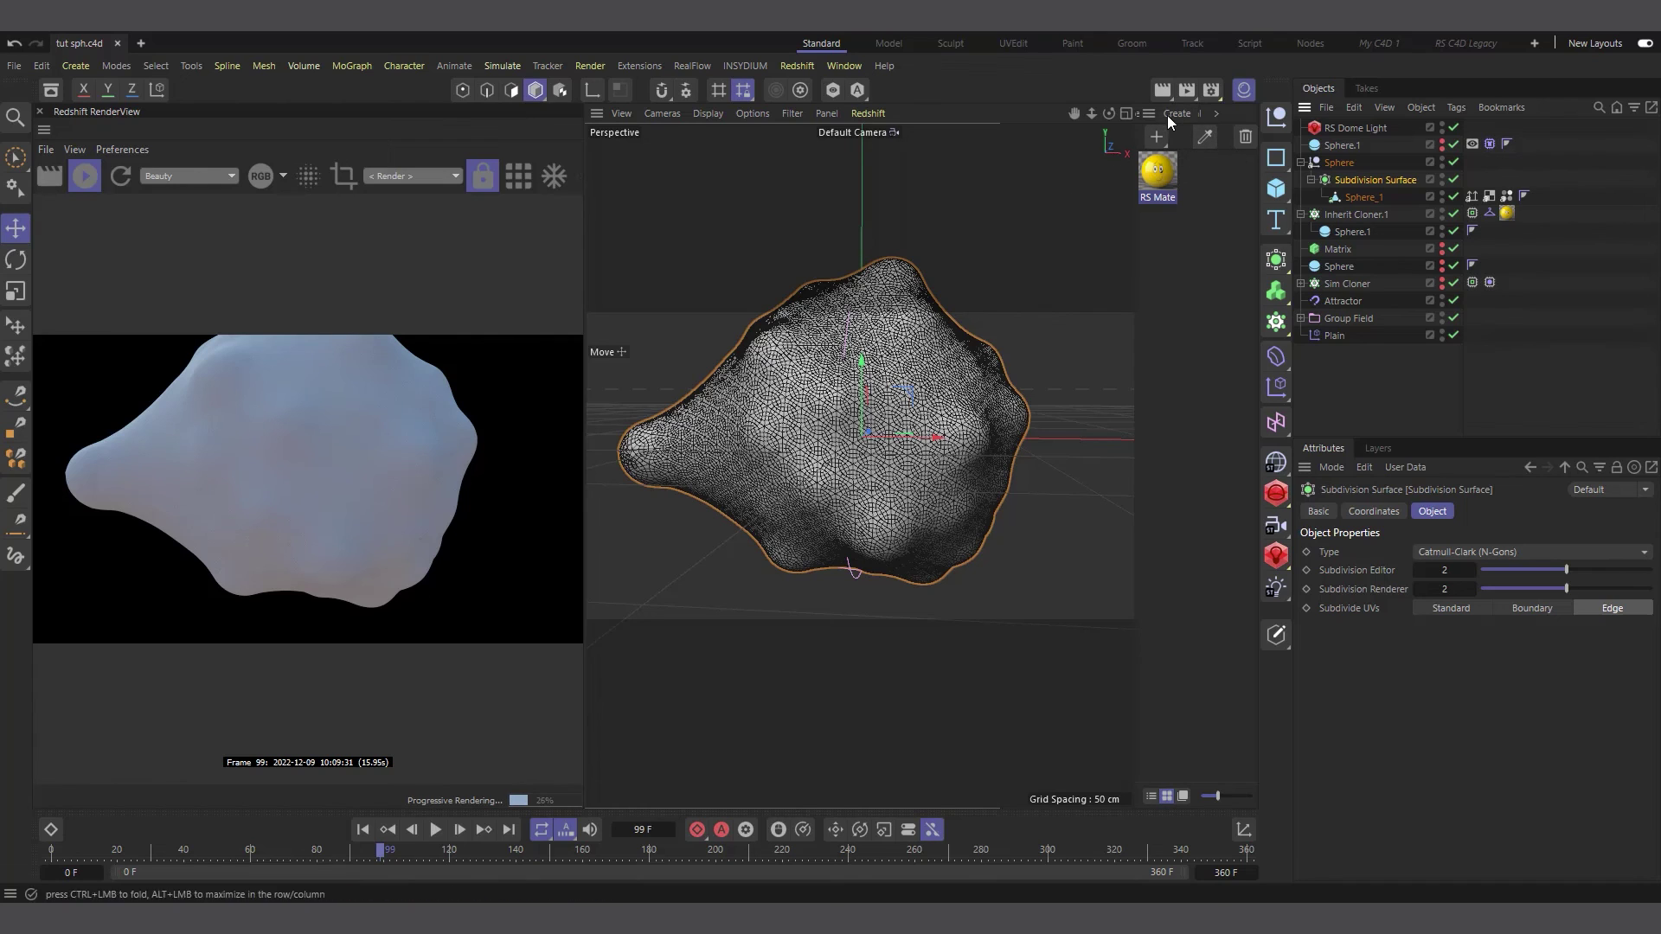
Create a new Redshift Material, save the project, and assign the material to the Subdivision Surface.
{"action": "left_click", "coordinate": [1176, 114]}
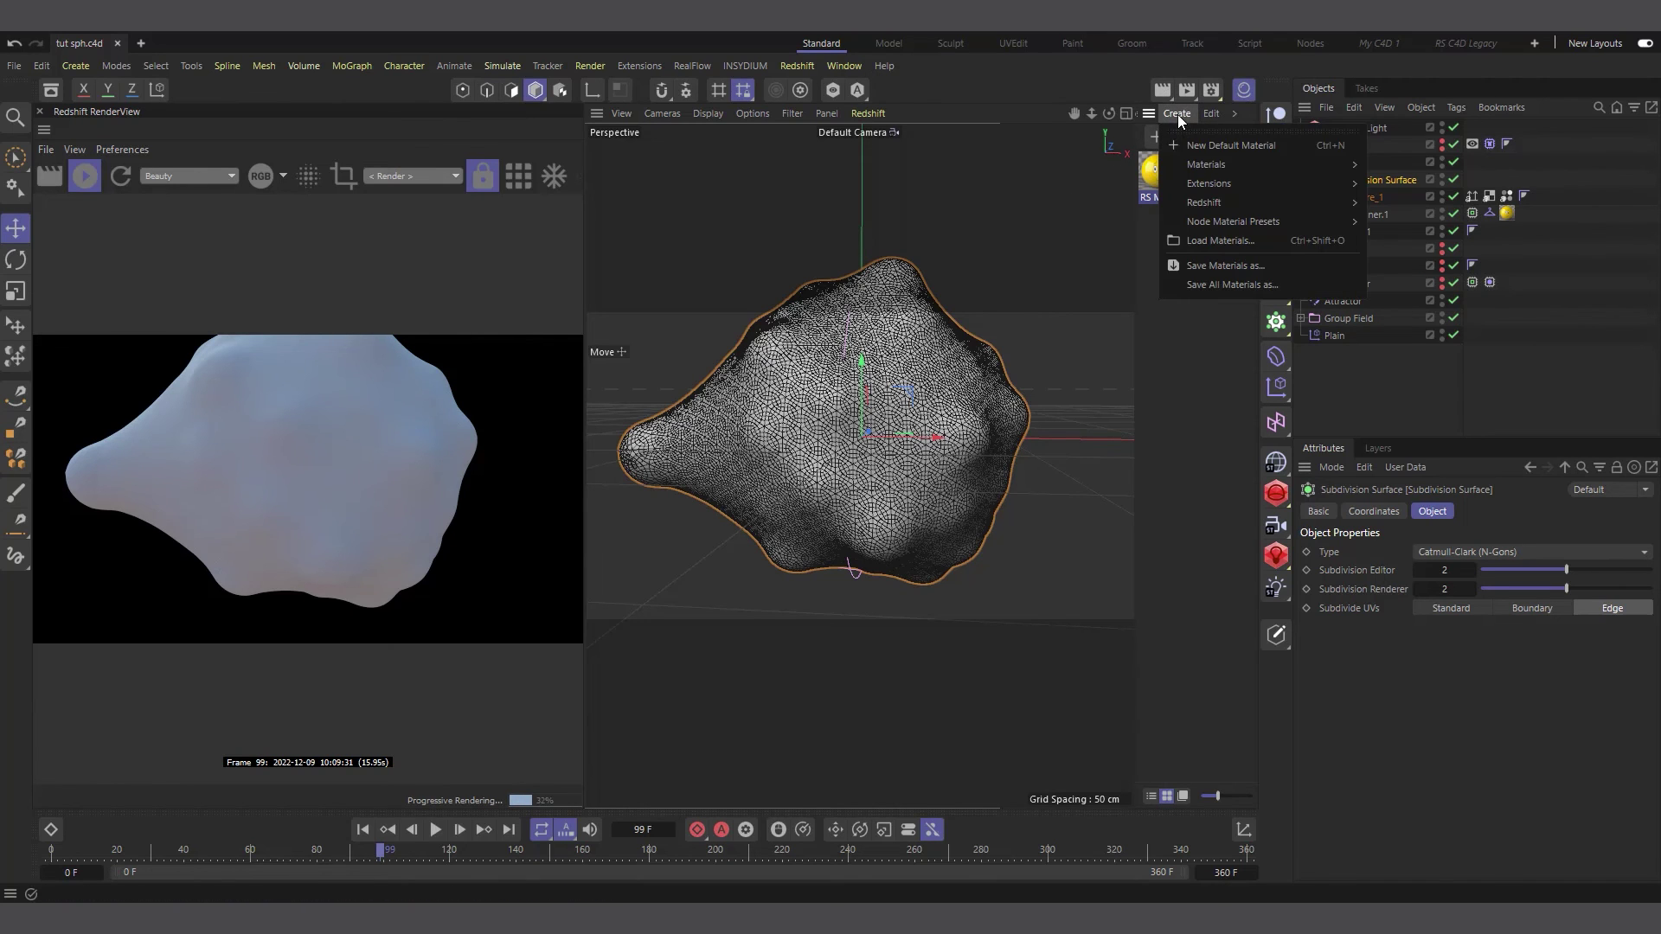
{"action": "mouse_move", "coordinate": [1287, 200]}
{"action": "mouse_move", "coordinate": [1403, 205]}
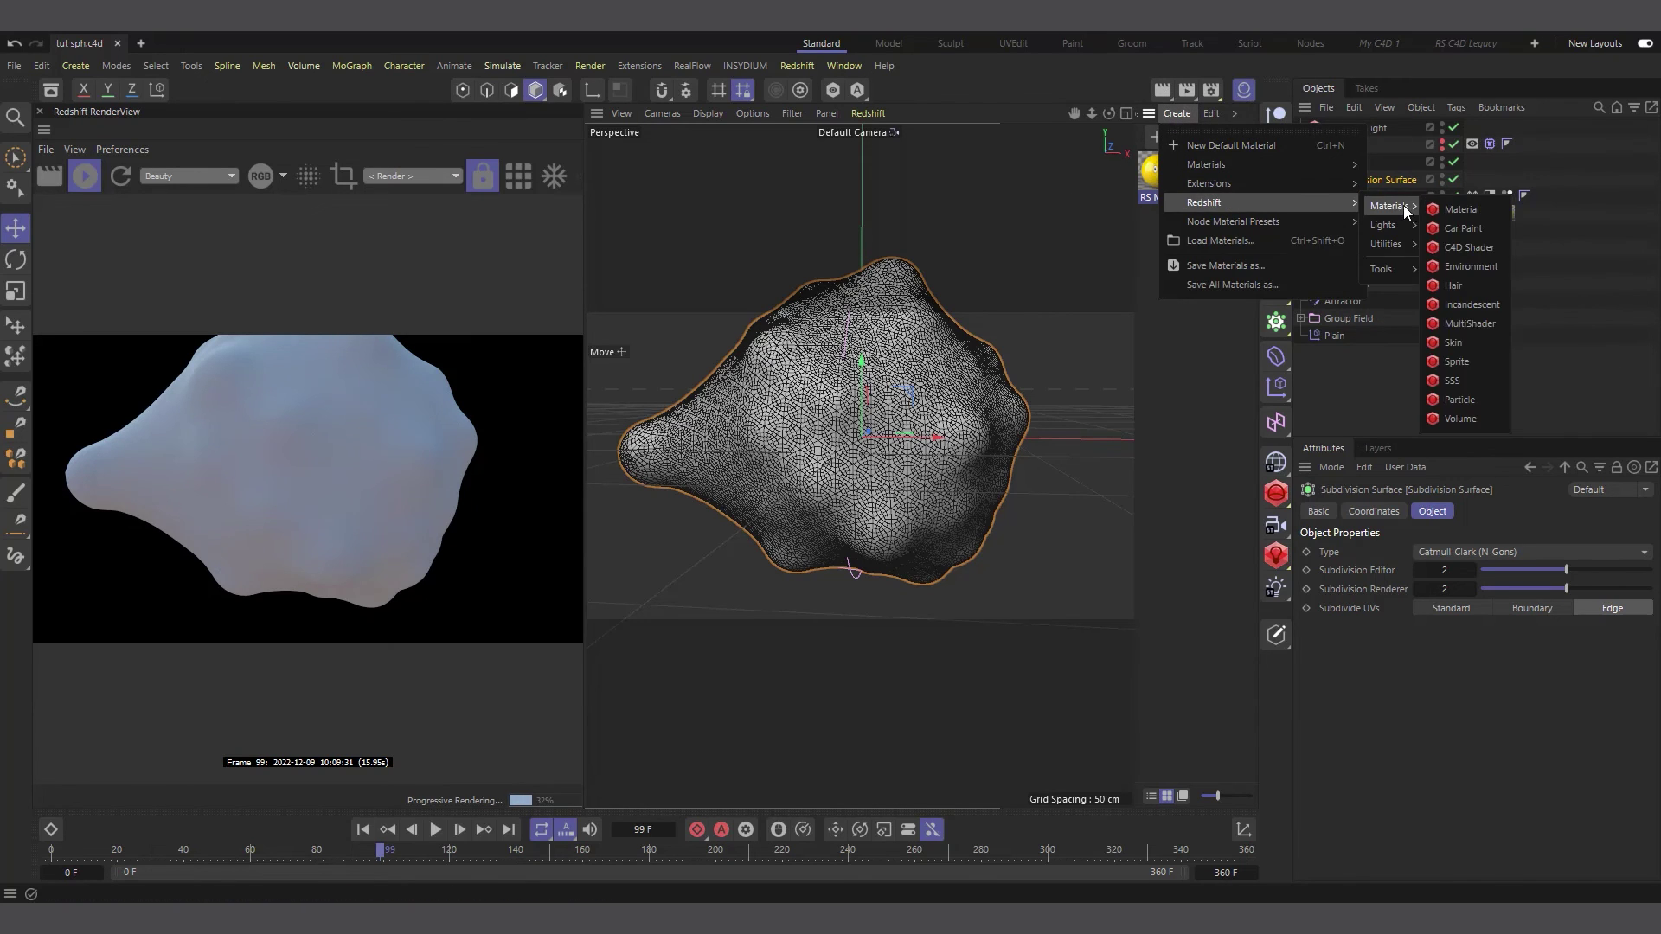
{"action": "left_click", "coordinate": [1485, 212]}
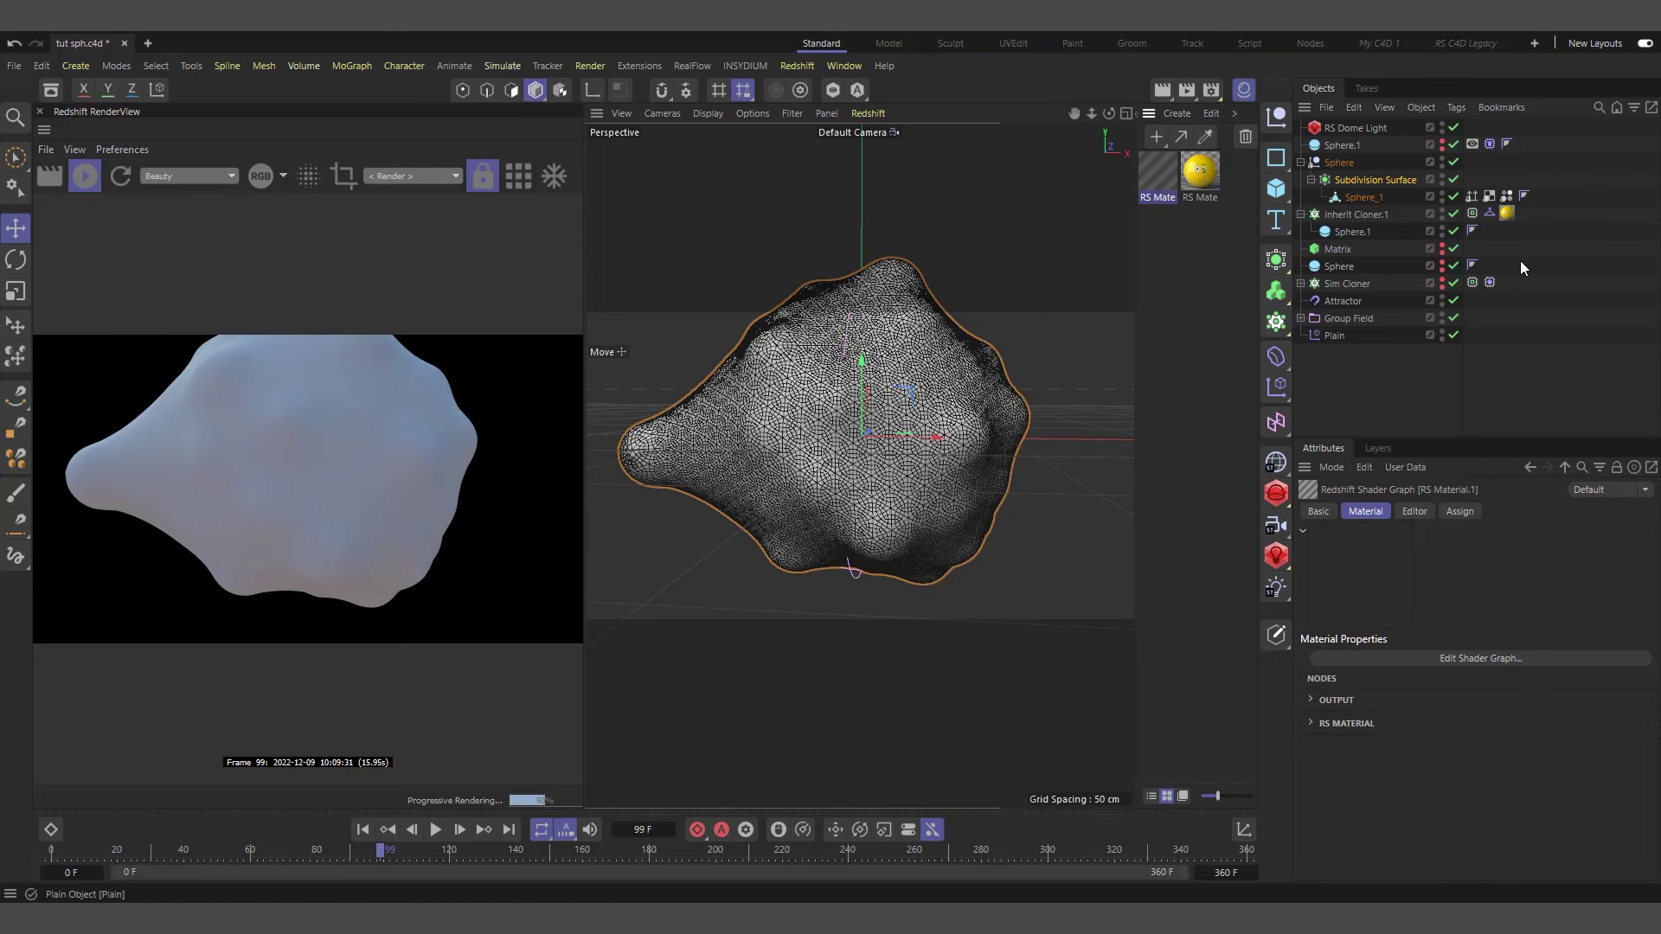
{"action": "key", "text": "ctrl+s"}
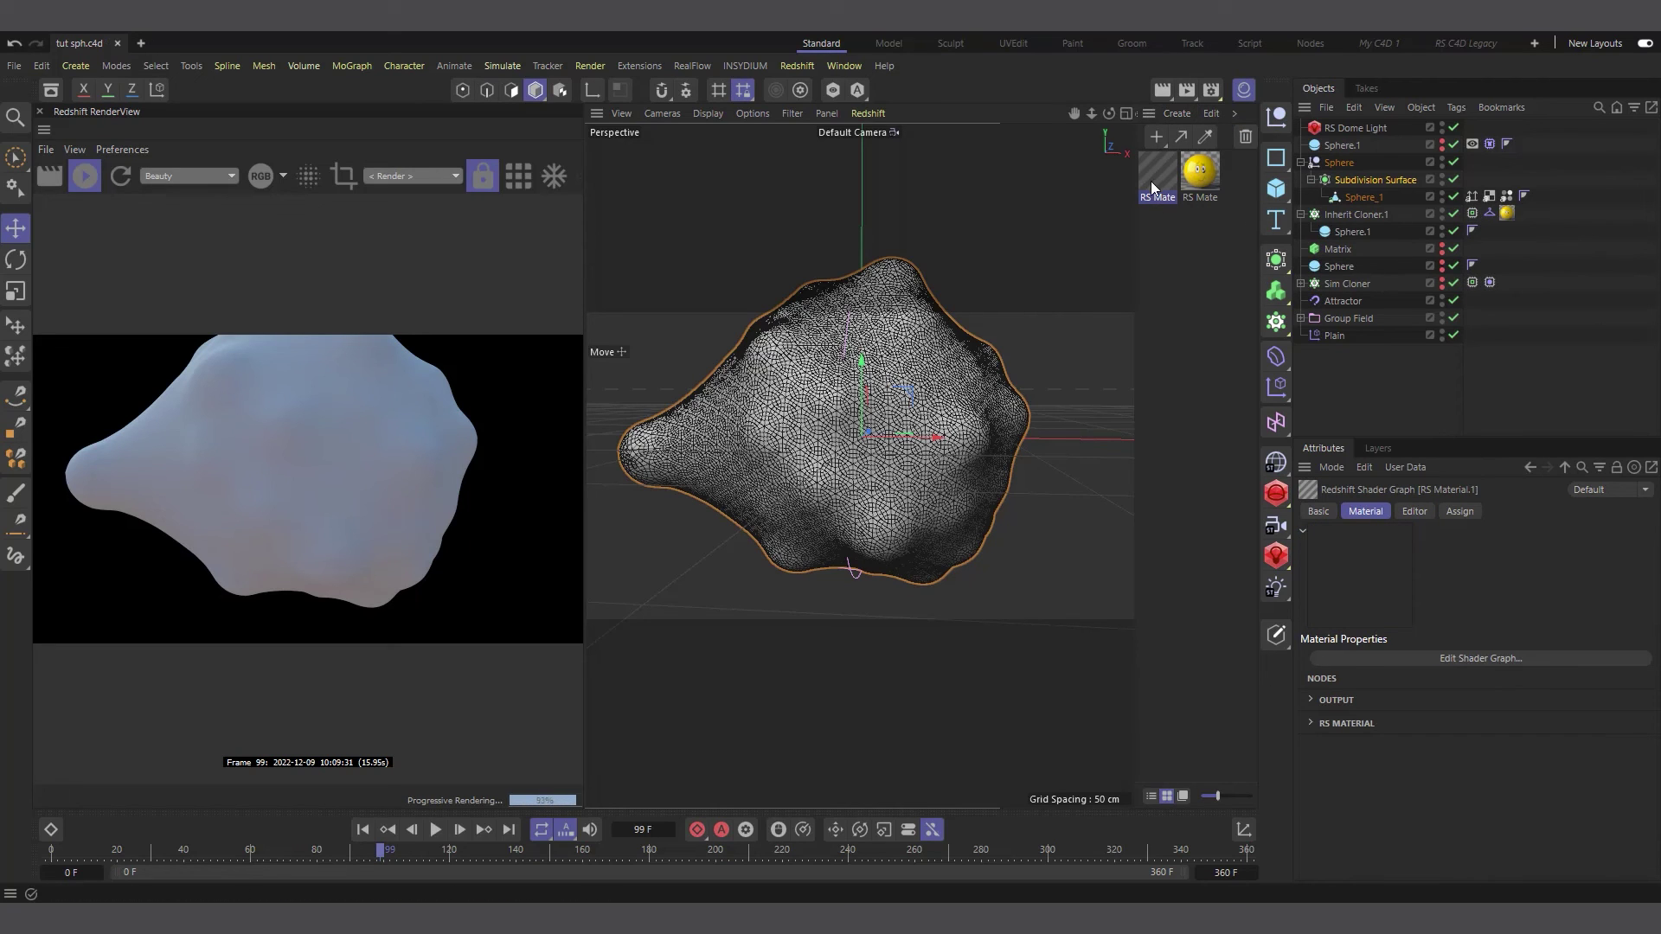
{"action": "left_click_drag", "start_coordinate": [1369, 175], "coordinate": [1372, 179]}
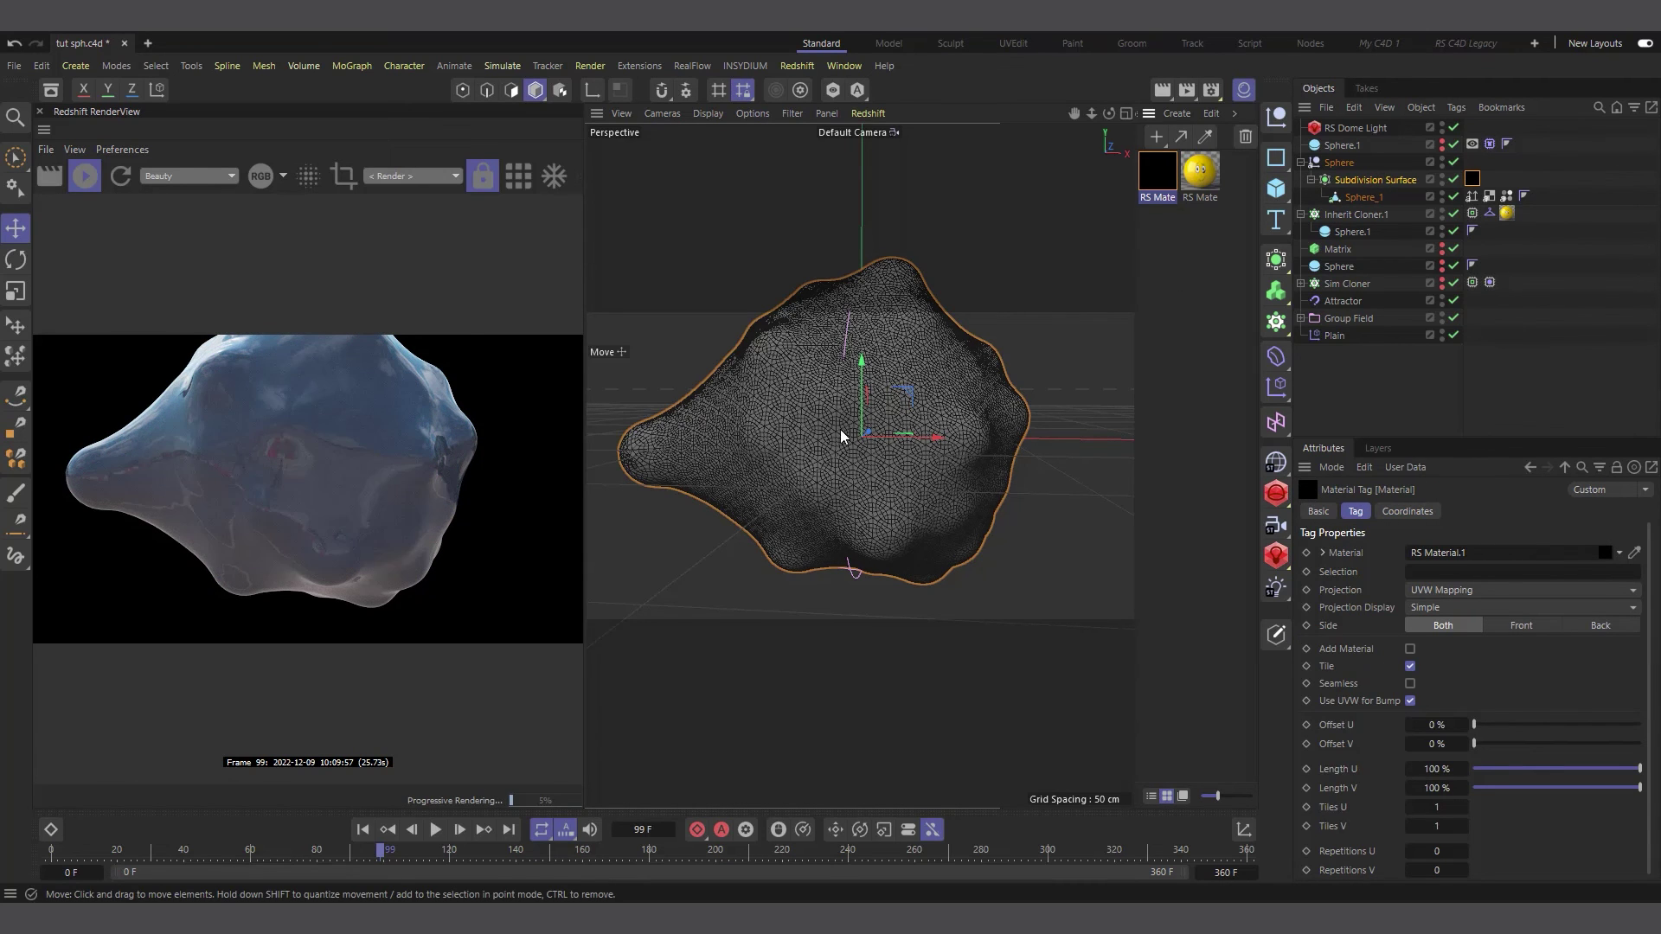
{"action": "left_click_drag", "start_coordinate": [1076, 112], "coordinate": [1075, 132]}
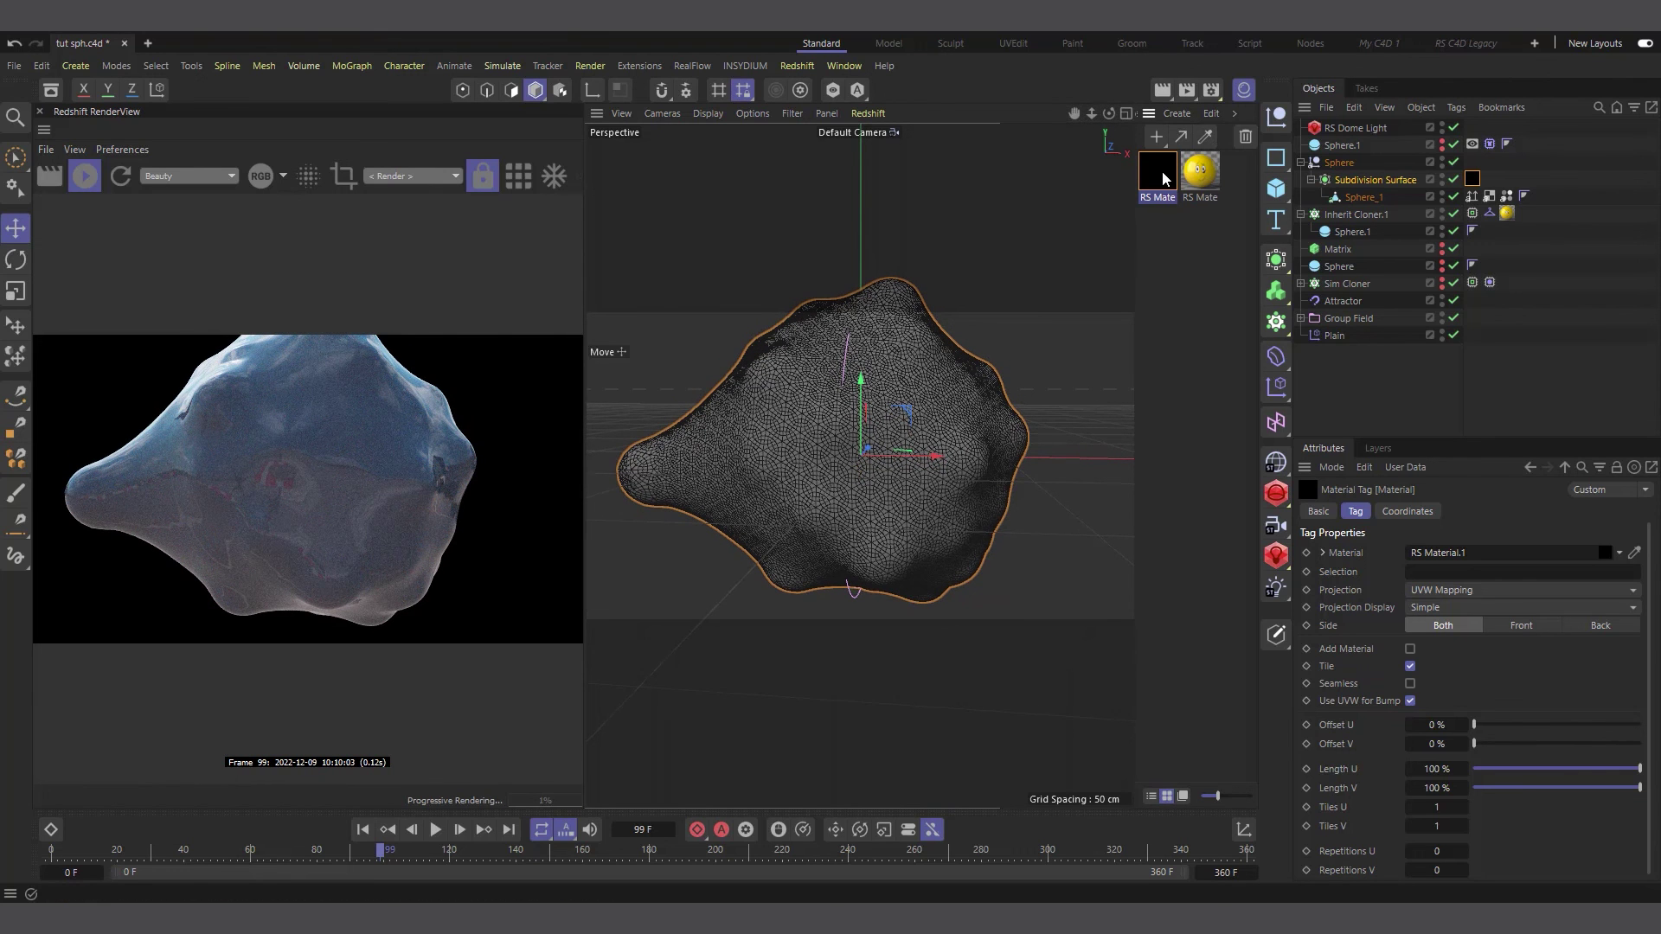
Open the new RS Material.1 in the Shader Graph and place its window clear of the render.
{"action": "left_click", "coordinate": [1161, 174]}
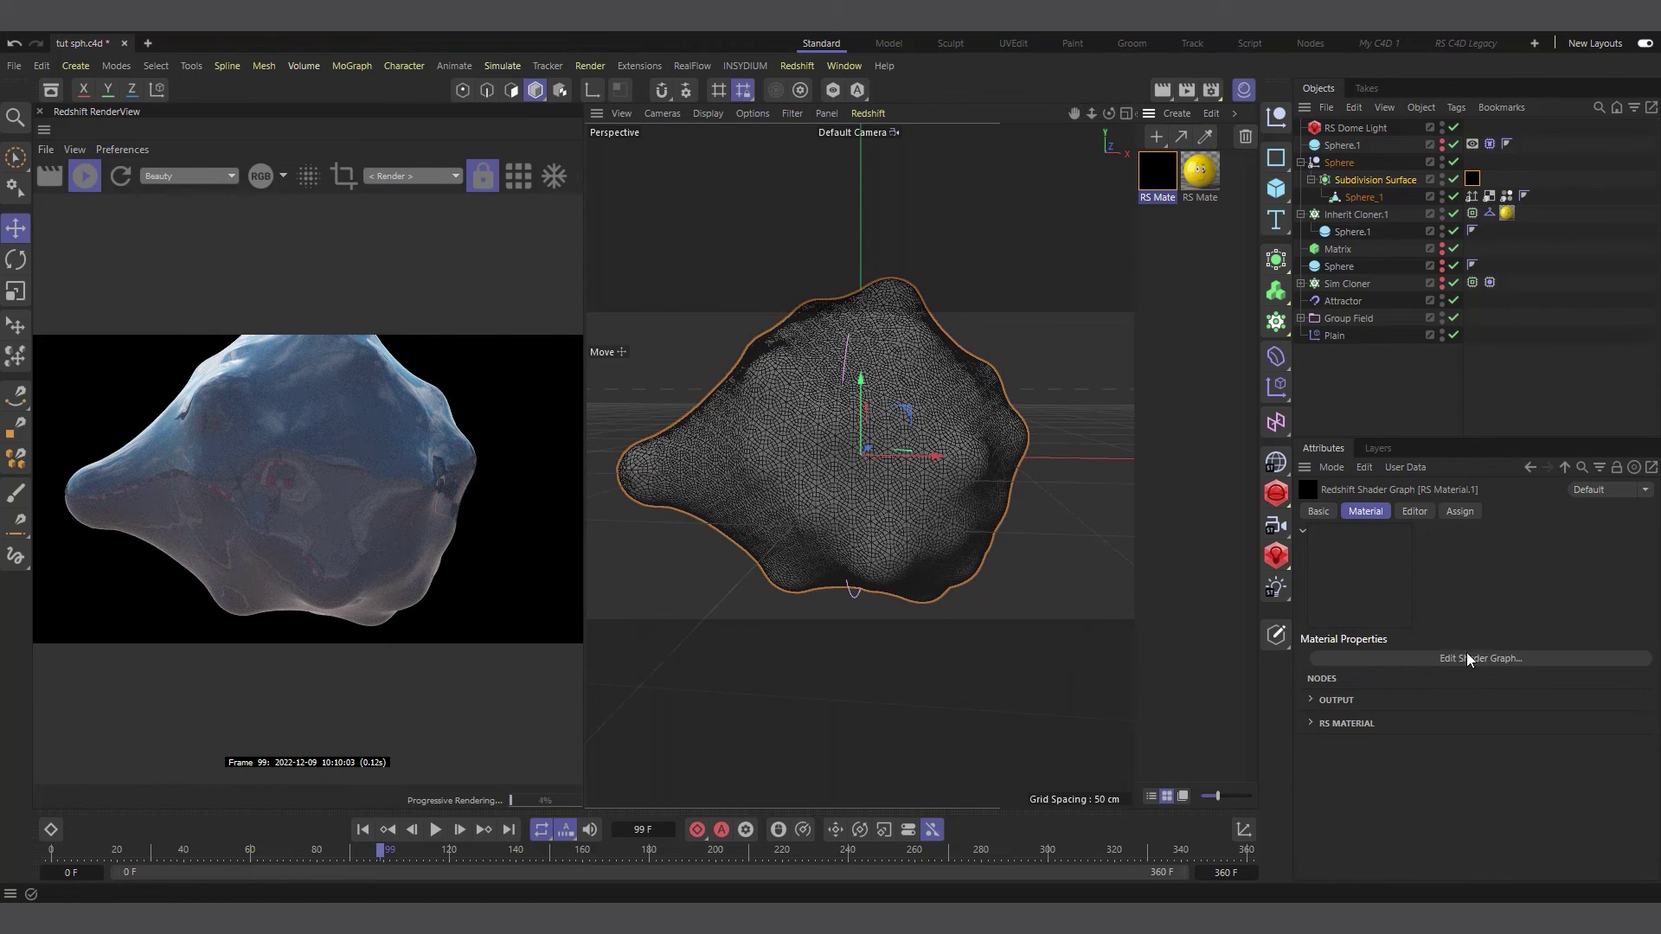
{"action": "double_click", "coordinate": [1158, 171]}
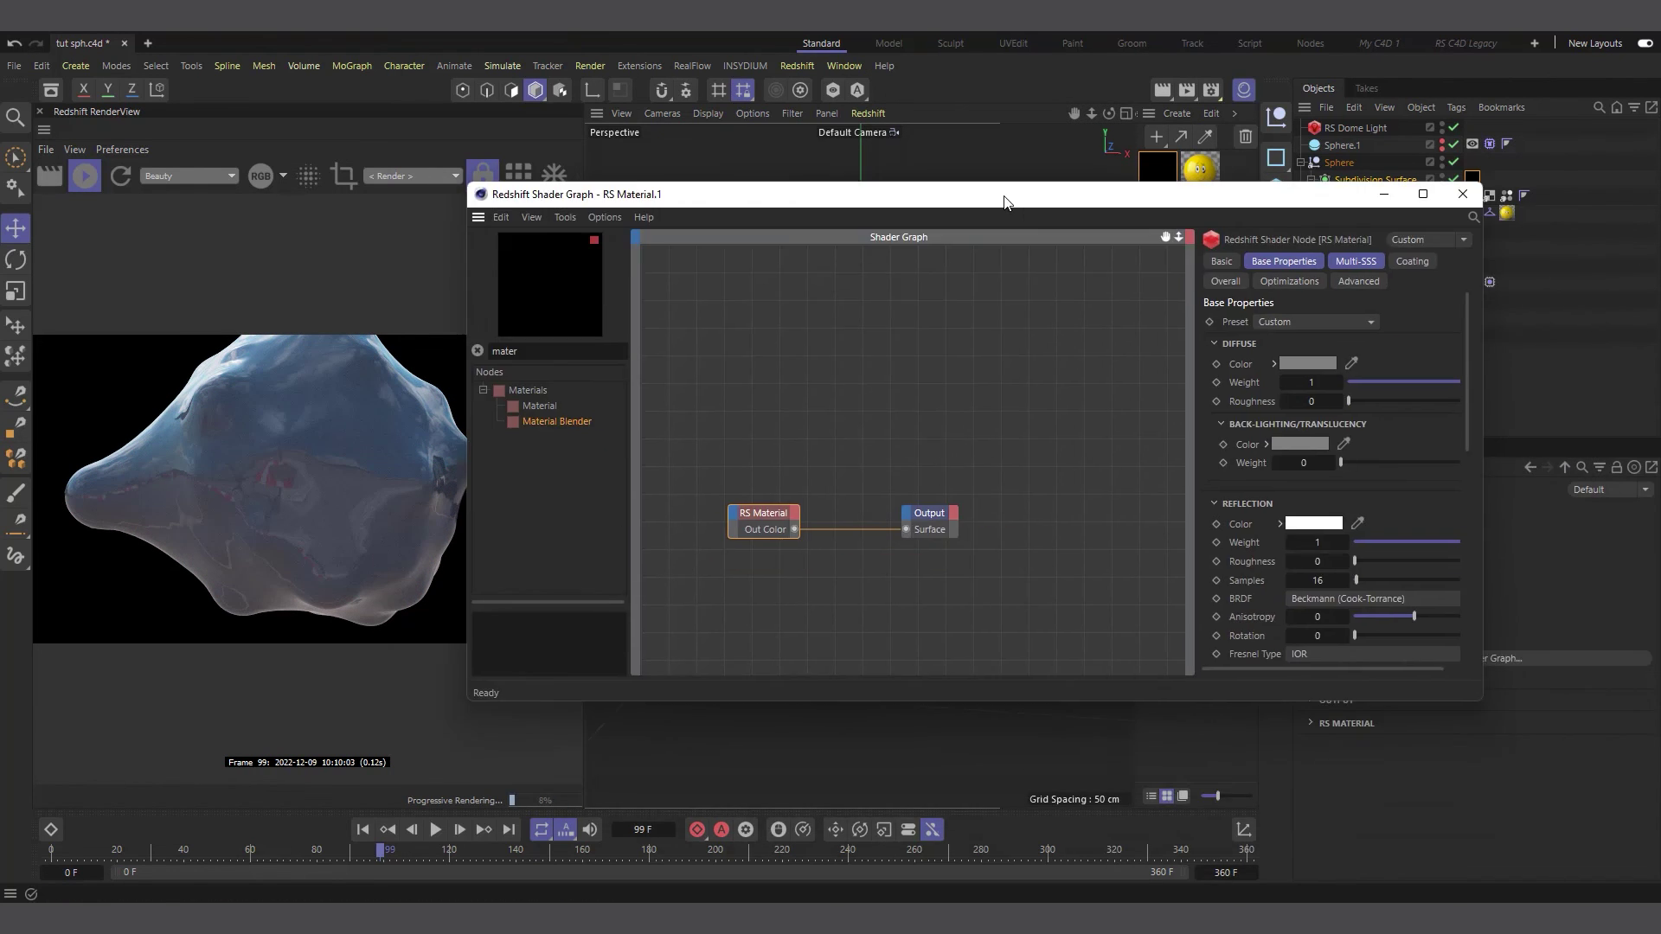
{"action": "left_click_drag", "start_coordinate": [1020, 201], "coordinate": [824, 223]}
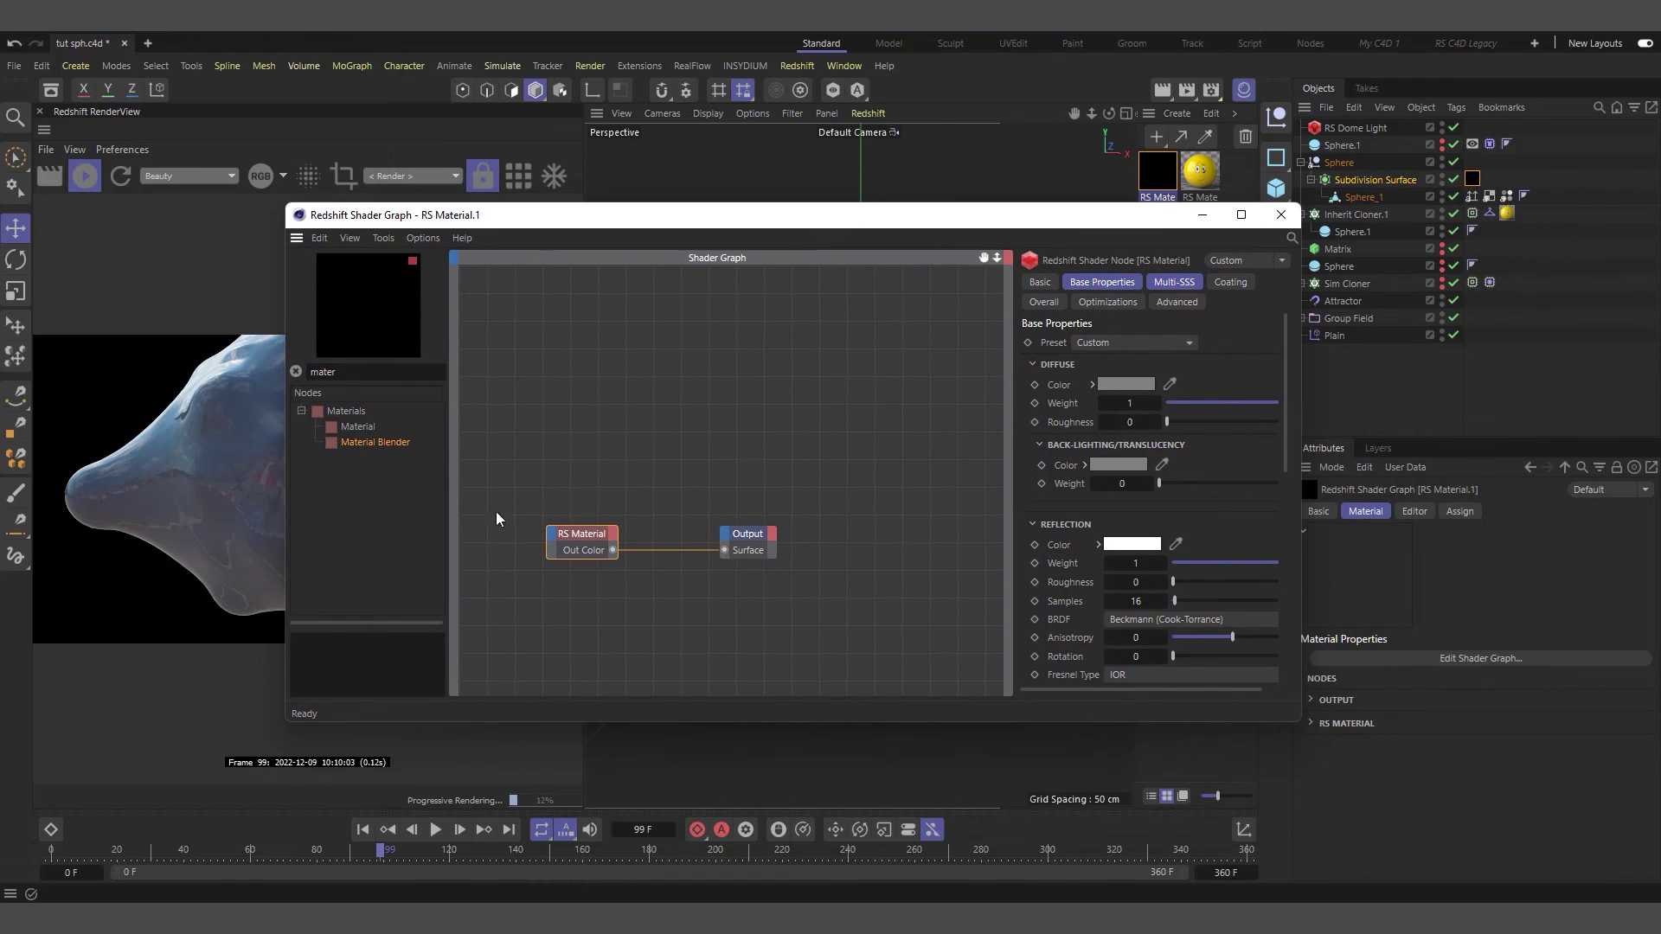
{"action": "left_click_drag", "start_coordinate": [575, 573], "coordinate": [575, 572]}
{"action": "left_click_drag", "start_coordinate": [975, 214], "coordinate": [1157, 181]}
Try the Glass preset on the RS Material node and compare it in the render.
{"action": "left_click", "coordinate": [1280, 310]}
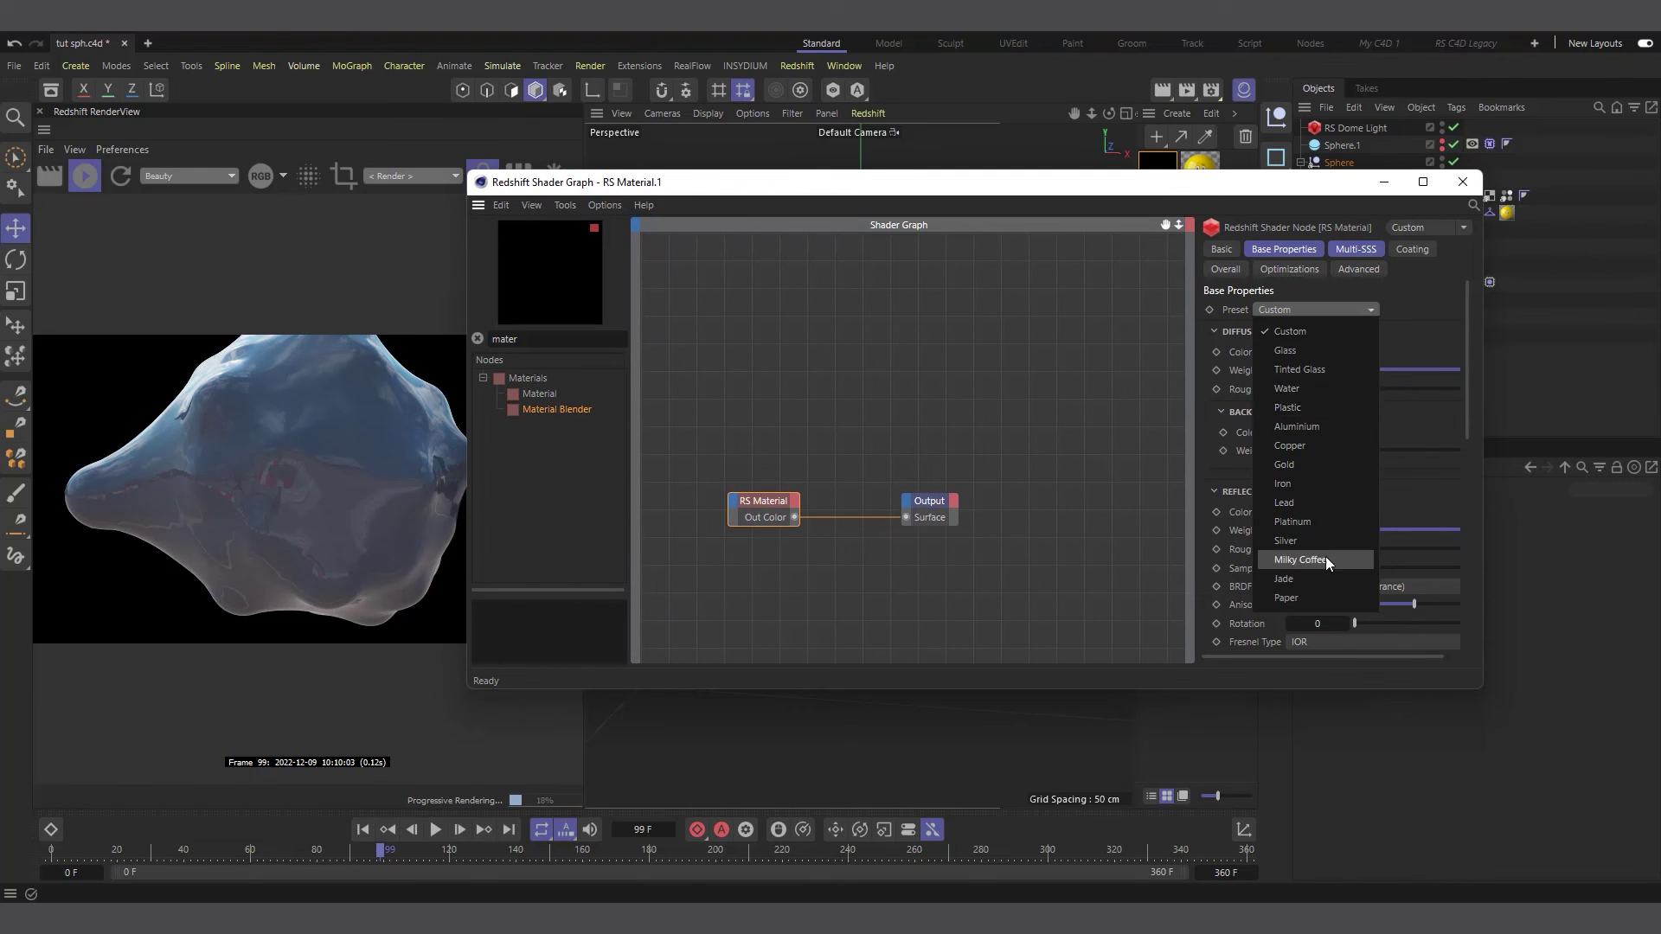
{"action": "left_click", "coordinate": [1296, 351]}
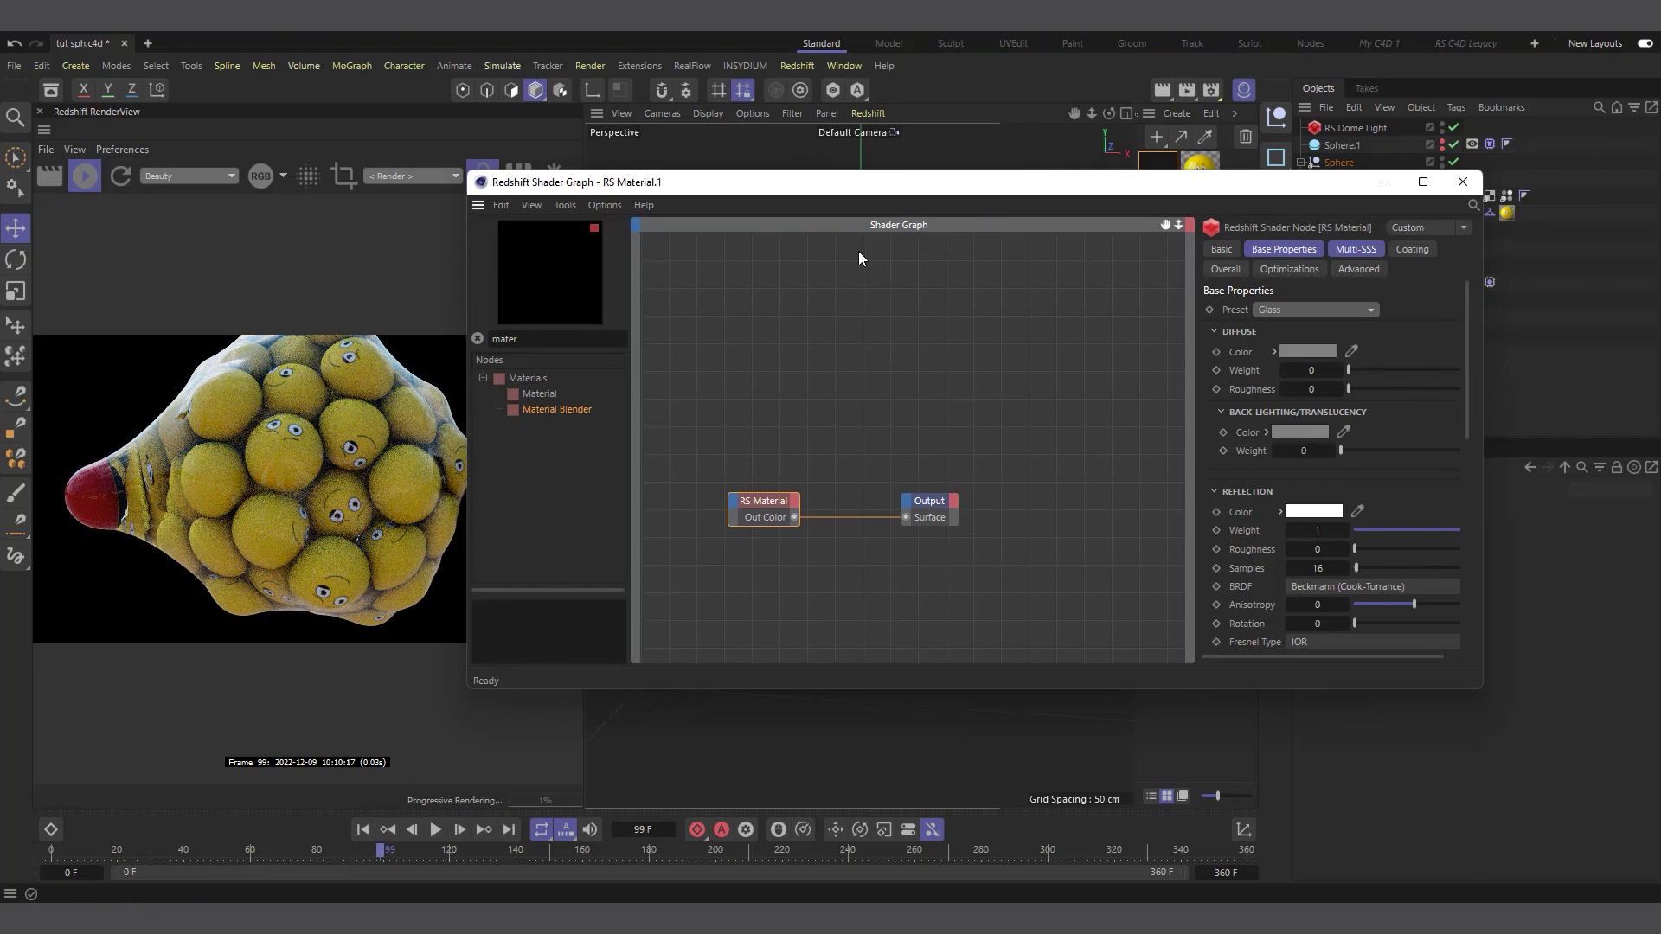
{"action": "left_click_drag", "start_coordinate": [910, 188], "coordinate": [747, 219]}
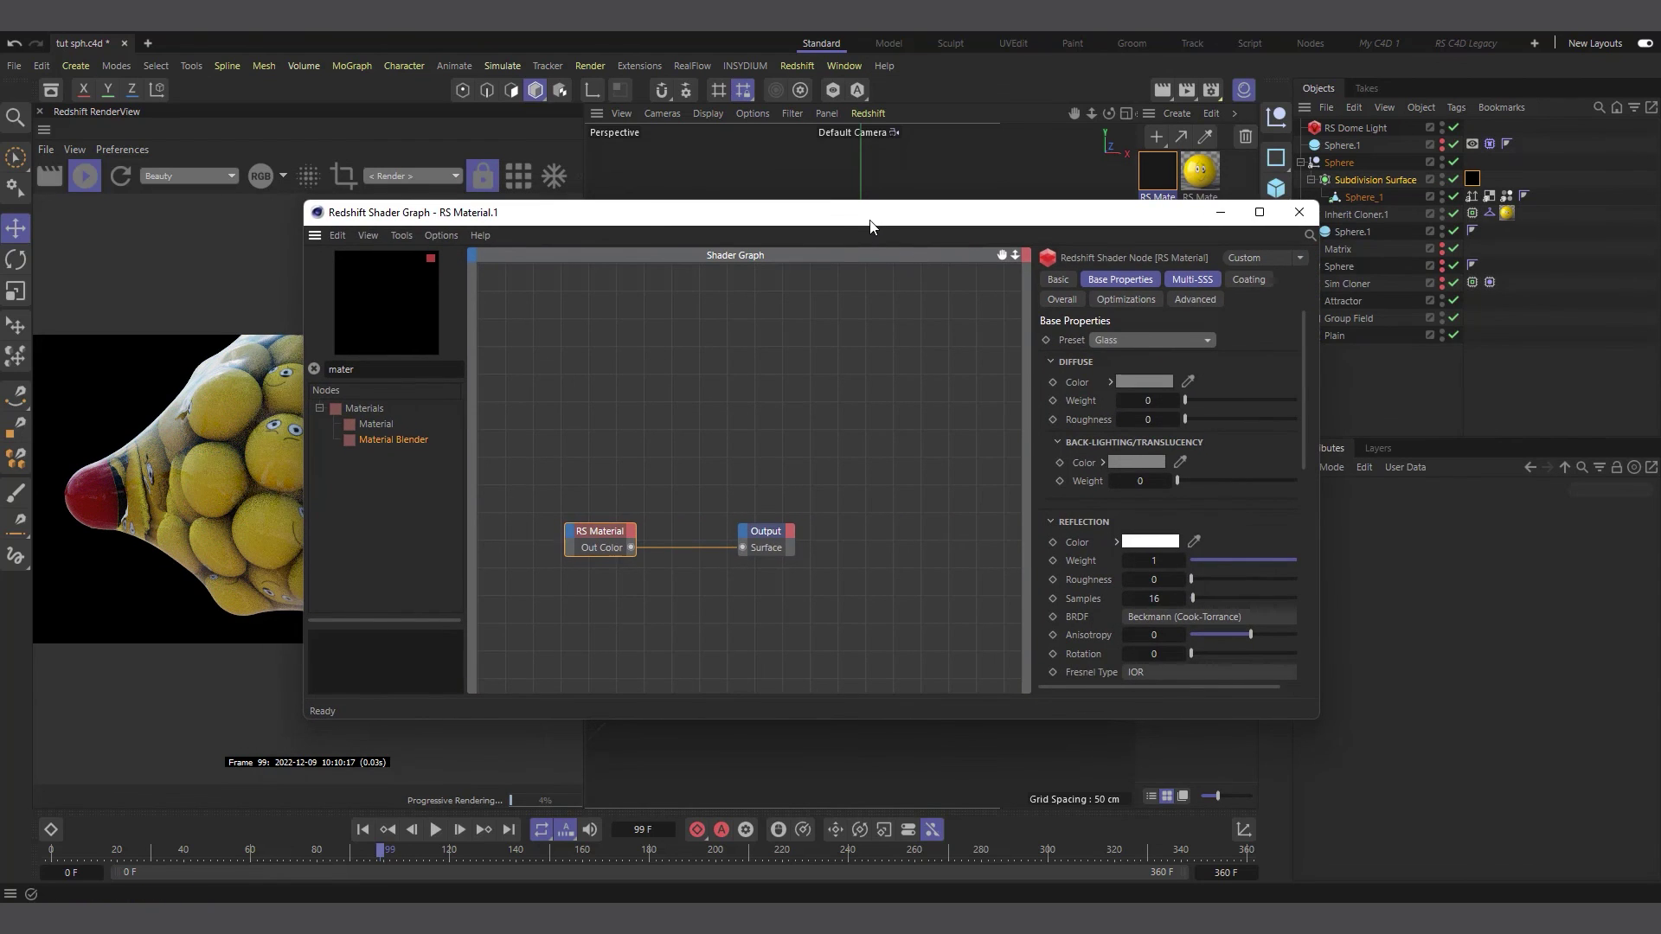
{"action": "left_click_drag", "start_coordinate": [852, 223], "coordinate": [944, 262]}
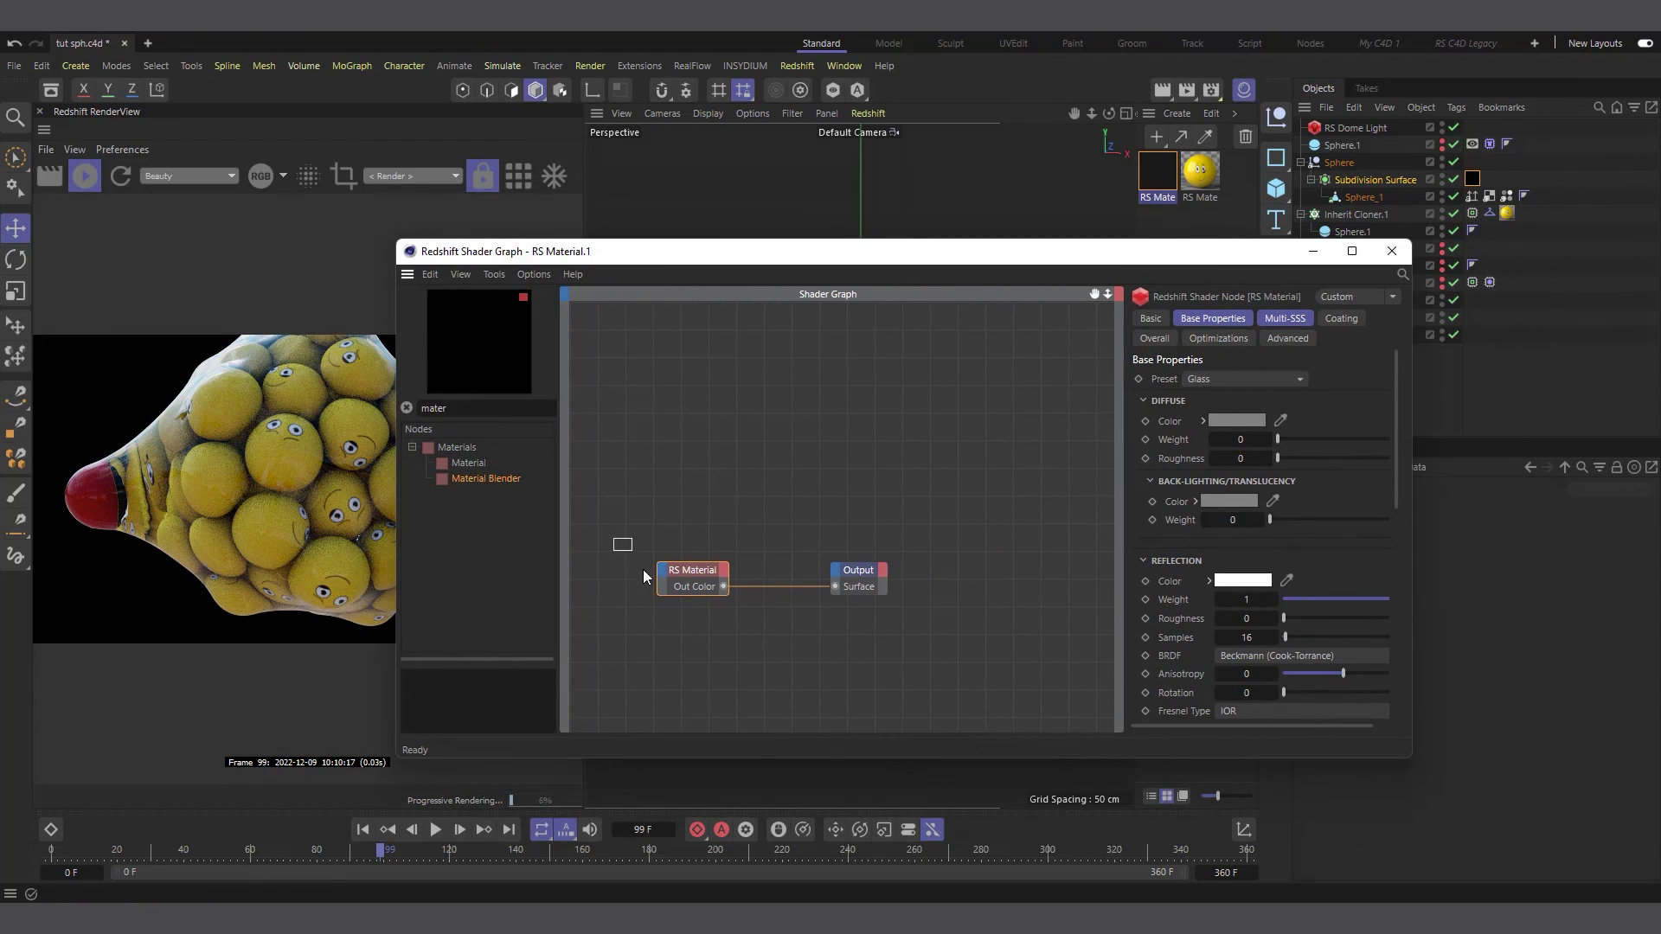
Apply the Plastic preset to the RS Material node and raise its refraction/transmission weight to 1.
{"action": "left_click", "coordinate": [1234, 378]}
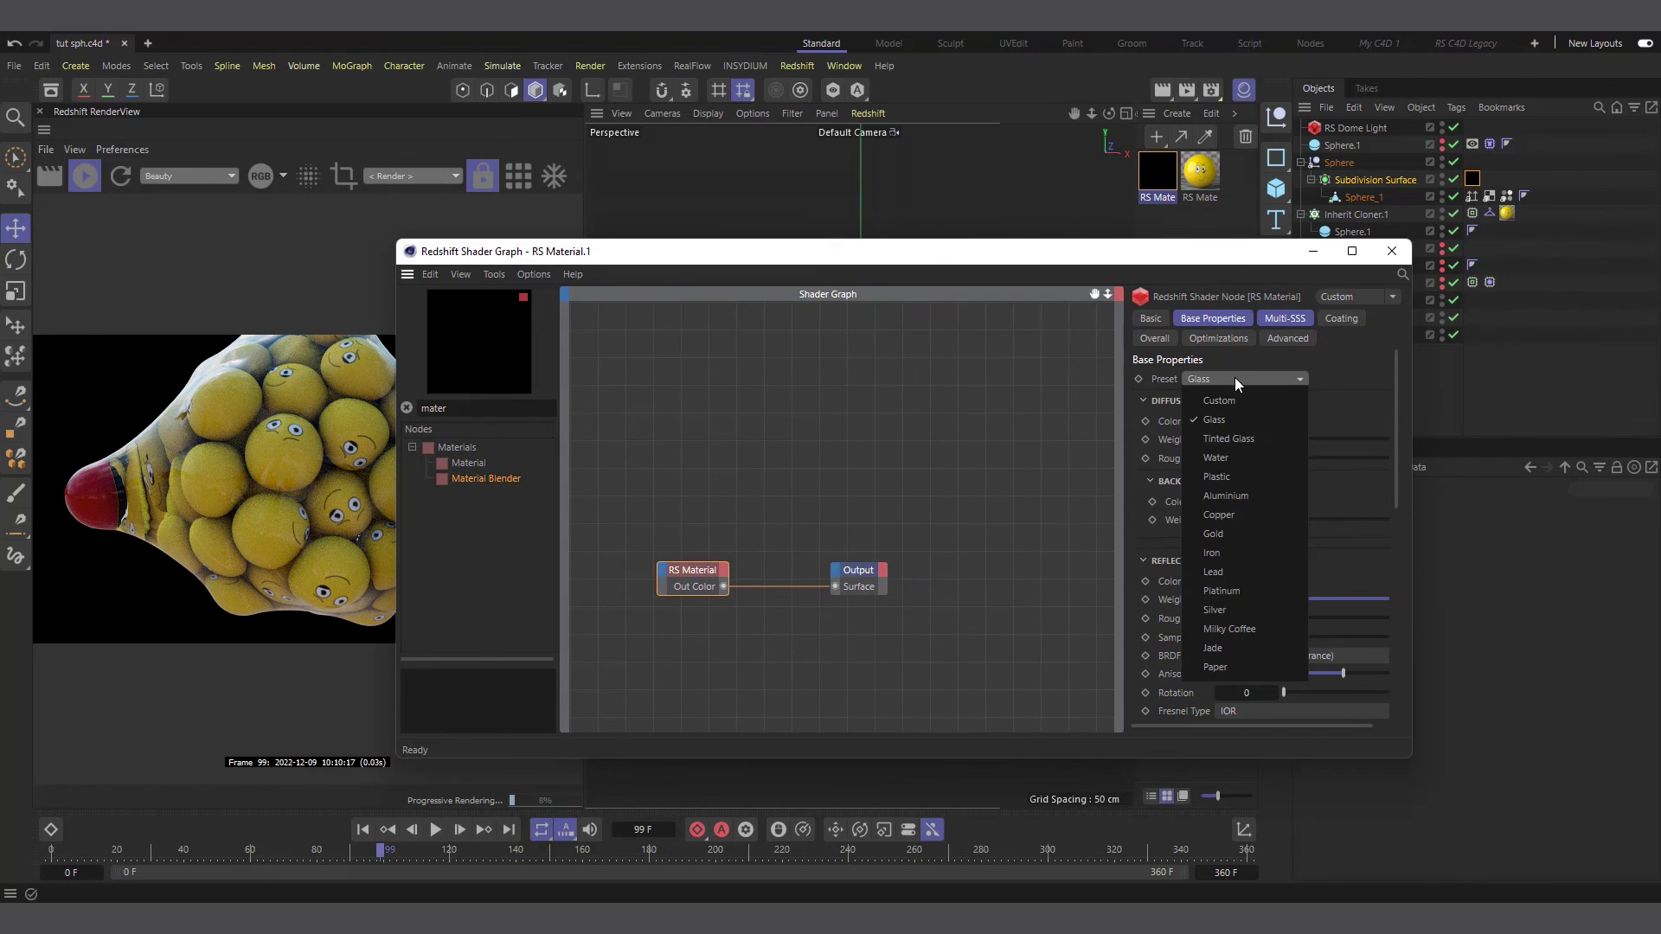
{"action": "left_click", "coordinate": [1223, 476]}
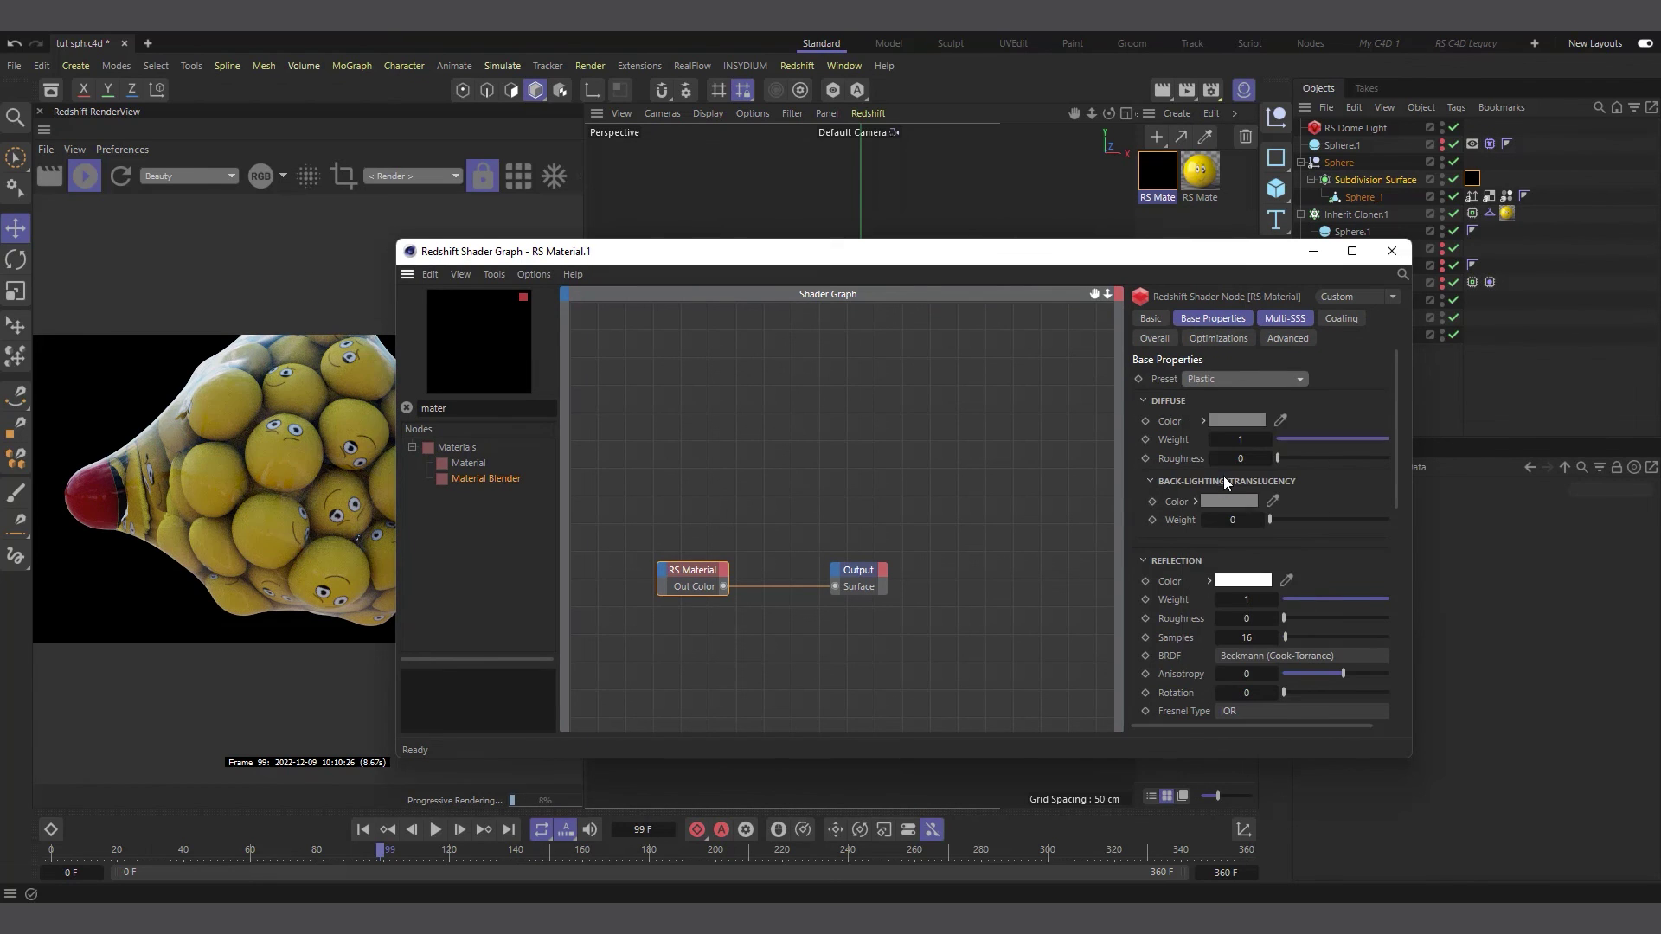
{"action": "left_click", "coordinate": [1148, 402]}
{"action": "left_click", "coordinate": [1144, 424]}
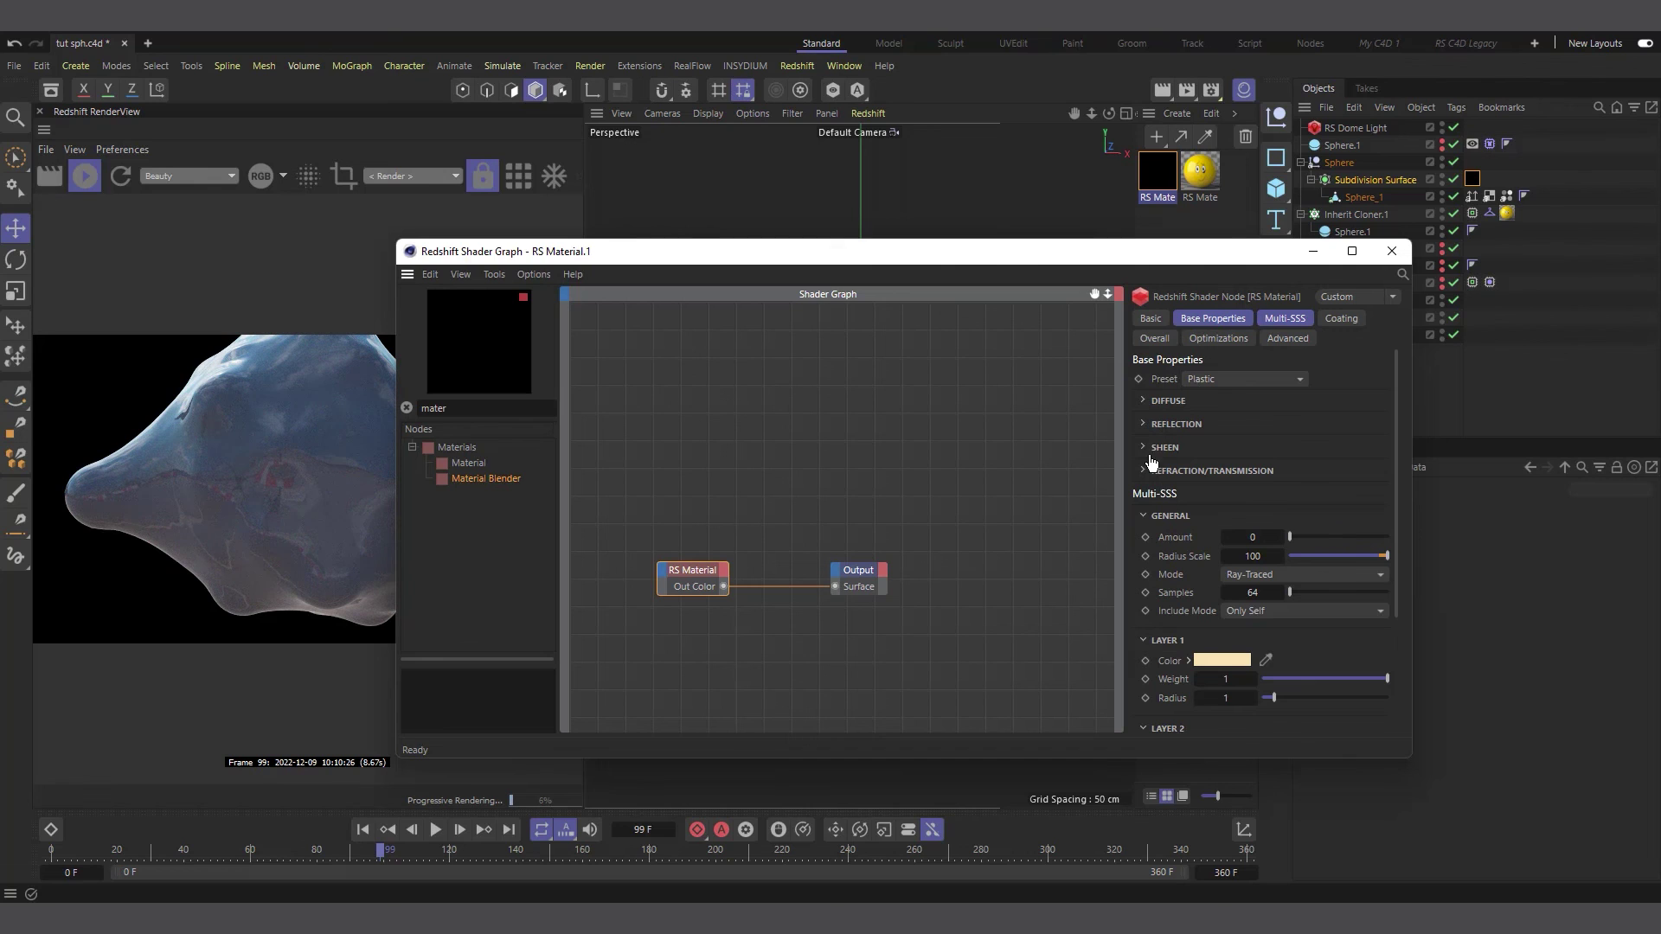
{"action": "left_click", "coordinate": [1144, 471]}
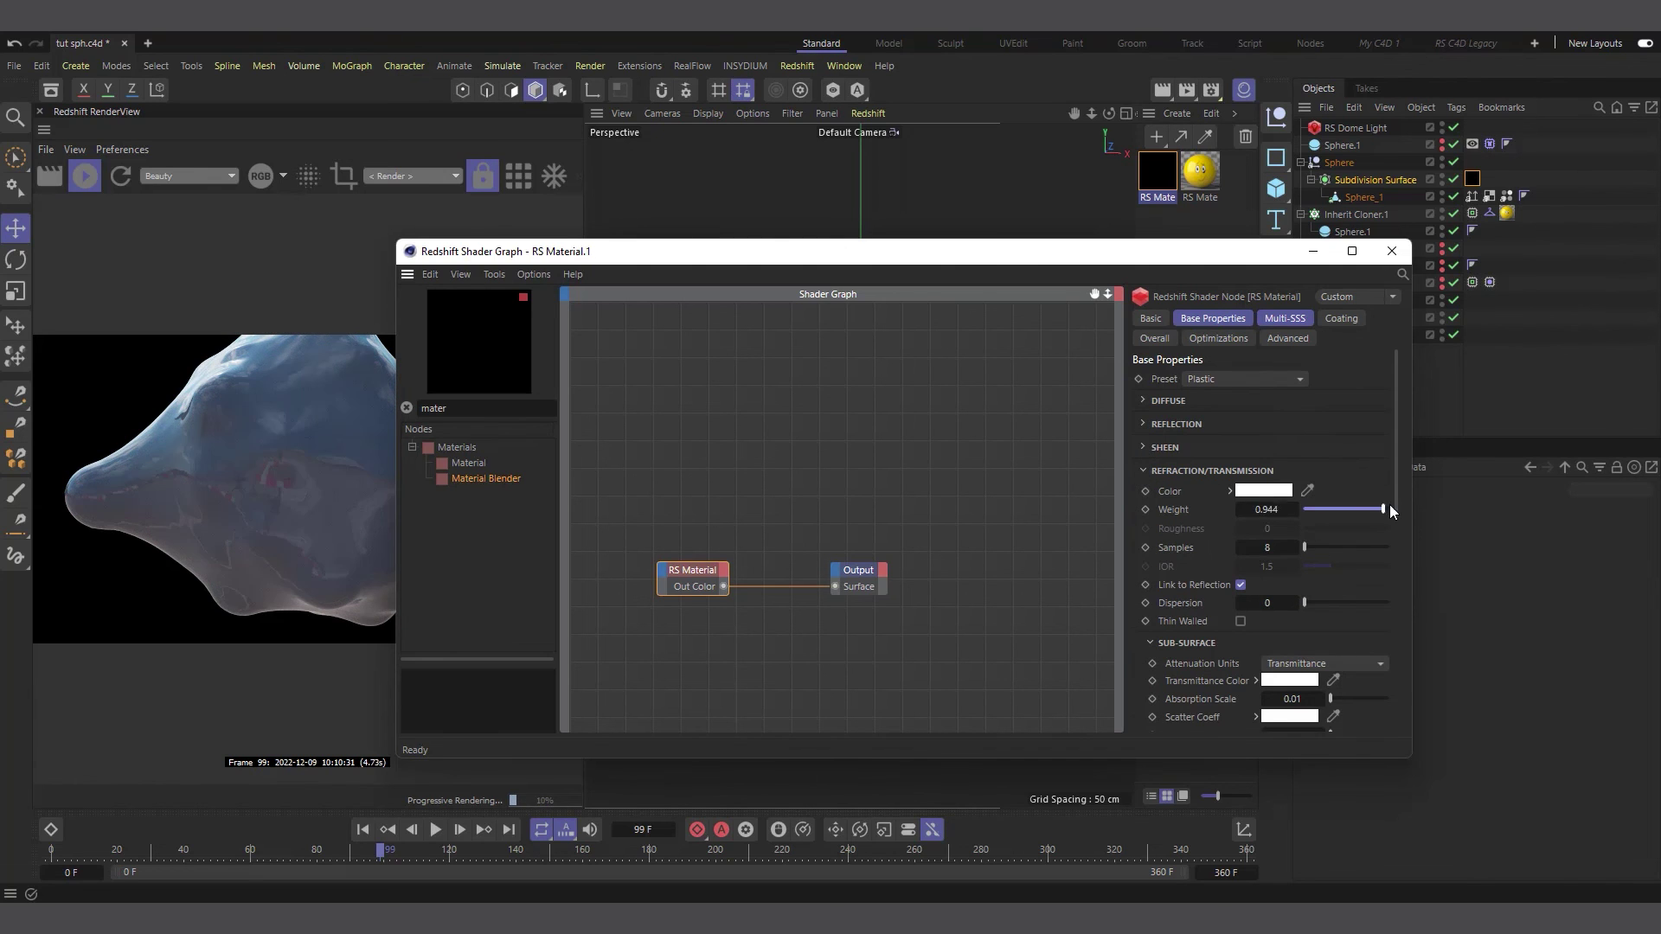
{"action": "left_click_drag", "start_coordinate": [1390, 509], "coordinate": [1394, 509]}
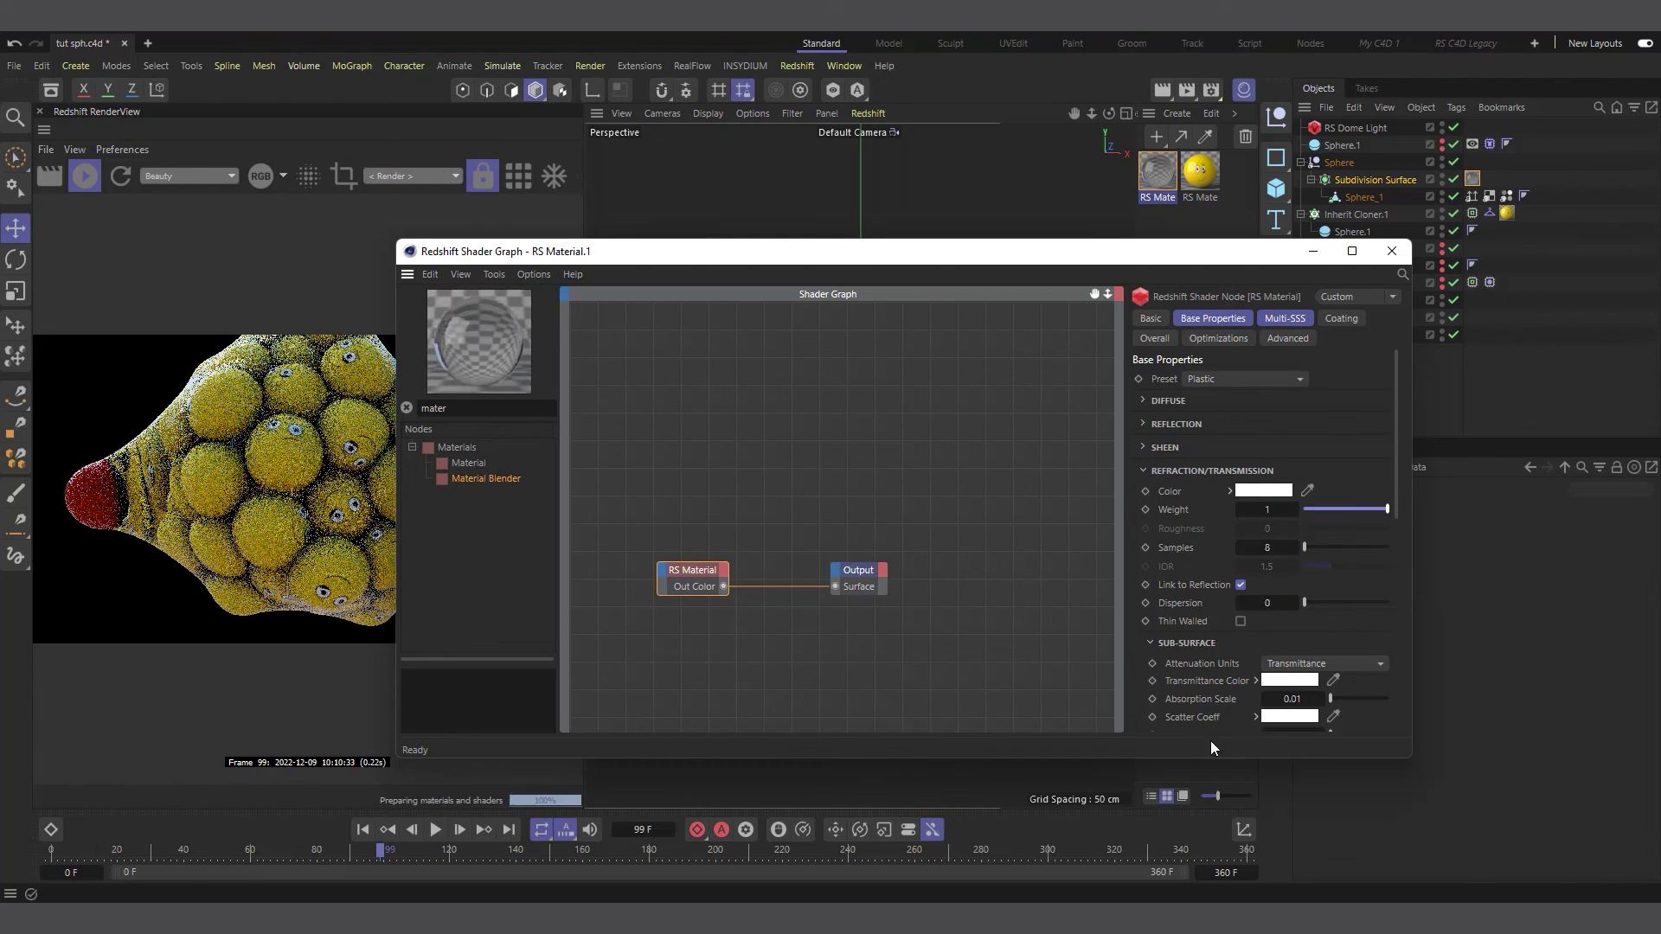
Move the Shader Graph off screen, go to frame 138 and check the whole transparent shape in the render.
{"action": "left_click_drag", "start_coordinate": [845, 252], "coordinate": [1138, 256]}
{"action": "left_click_drag", "start_coordinate": [1534, 293], "coordinate": [1660, 270]}
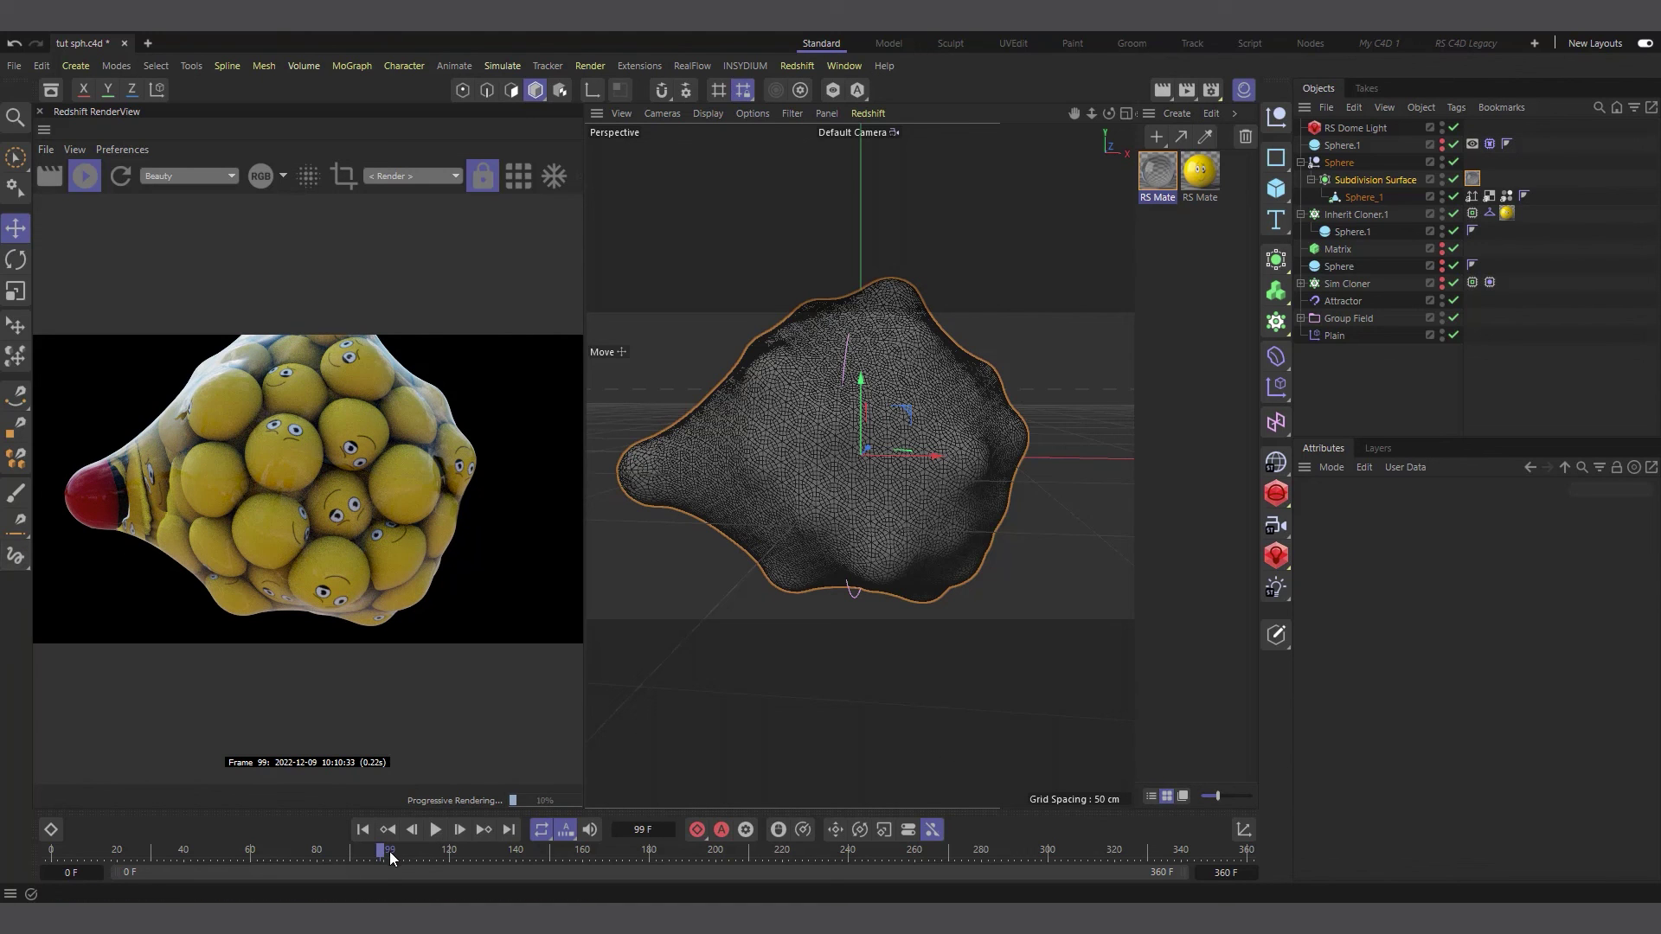
{"action": "left_click_drag", "start_coordinate": [389, 851], "coordinate": [511, 852]}
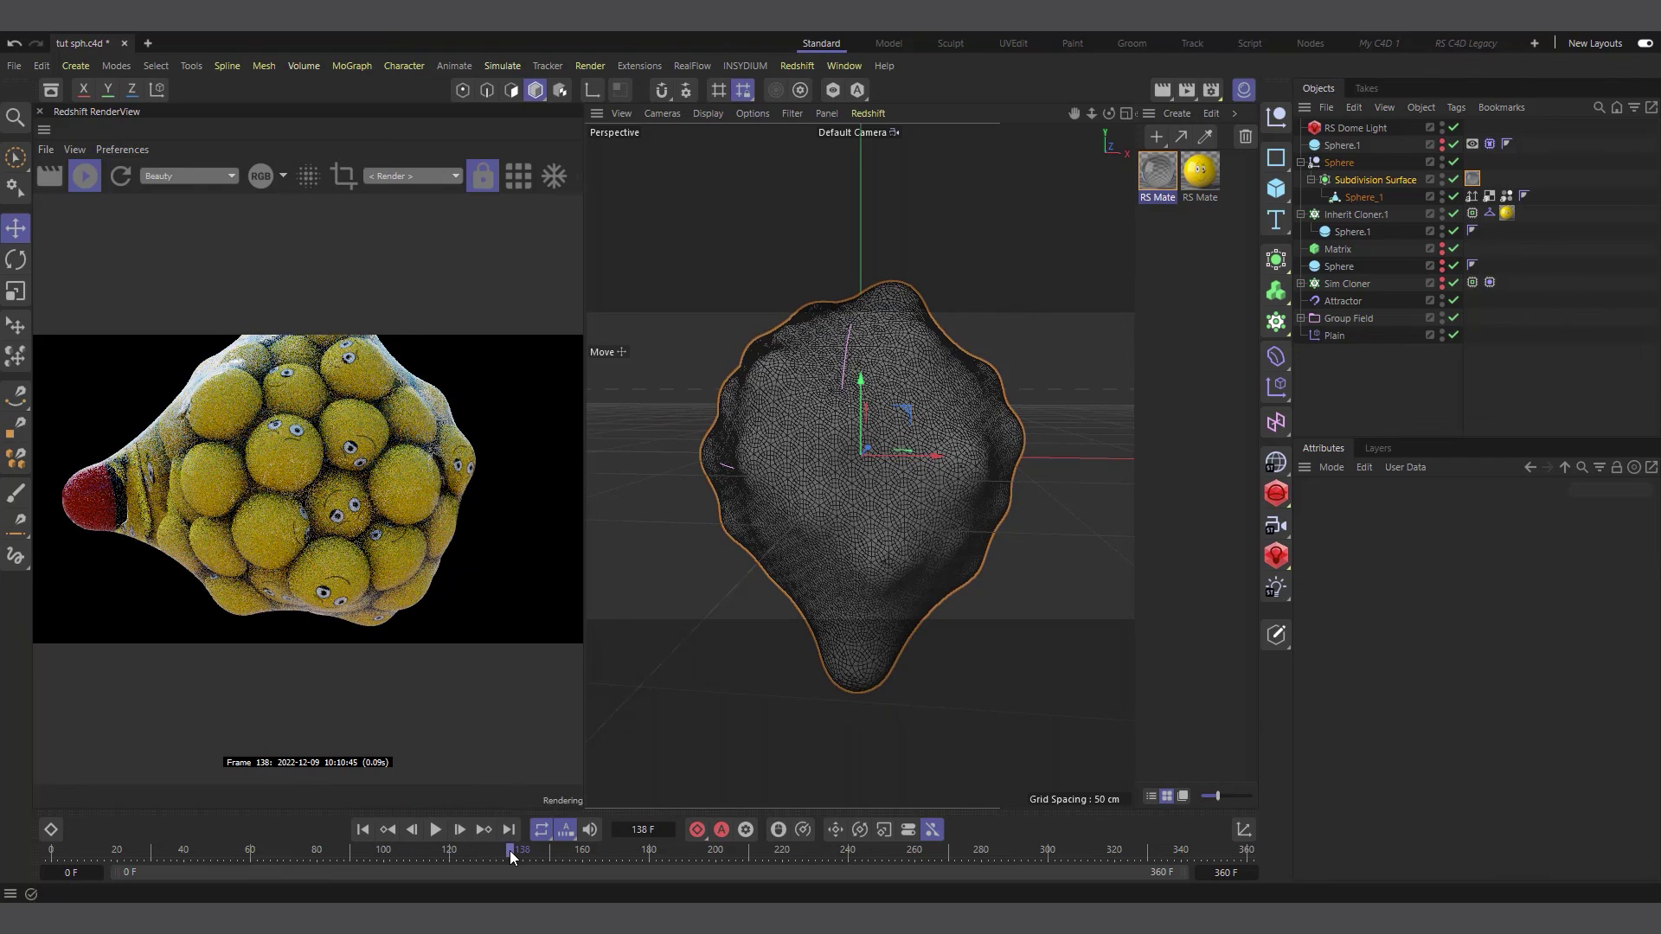
{"action": "scroll", "coordinate": [910, 475], "scroll_direction": "down", "scroll_amount": 4}
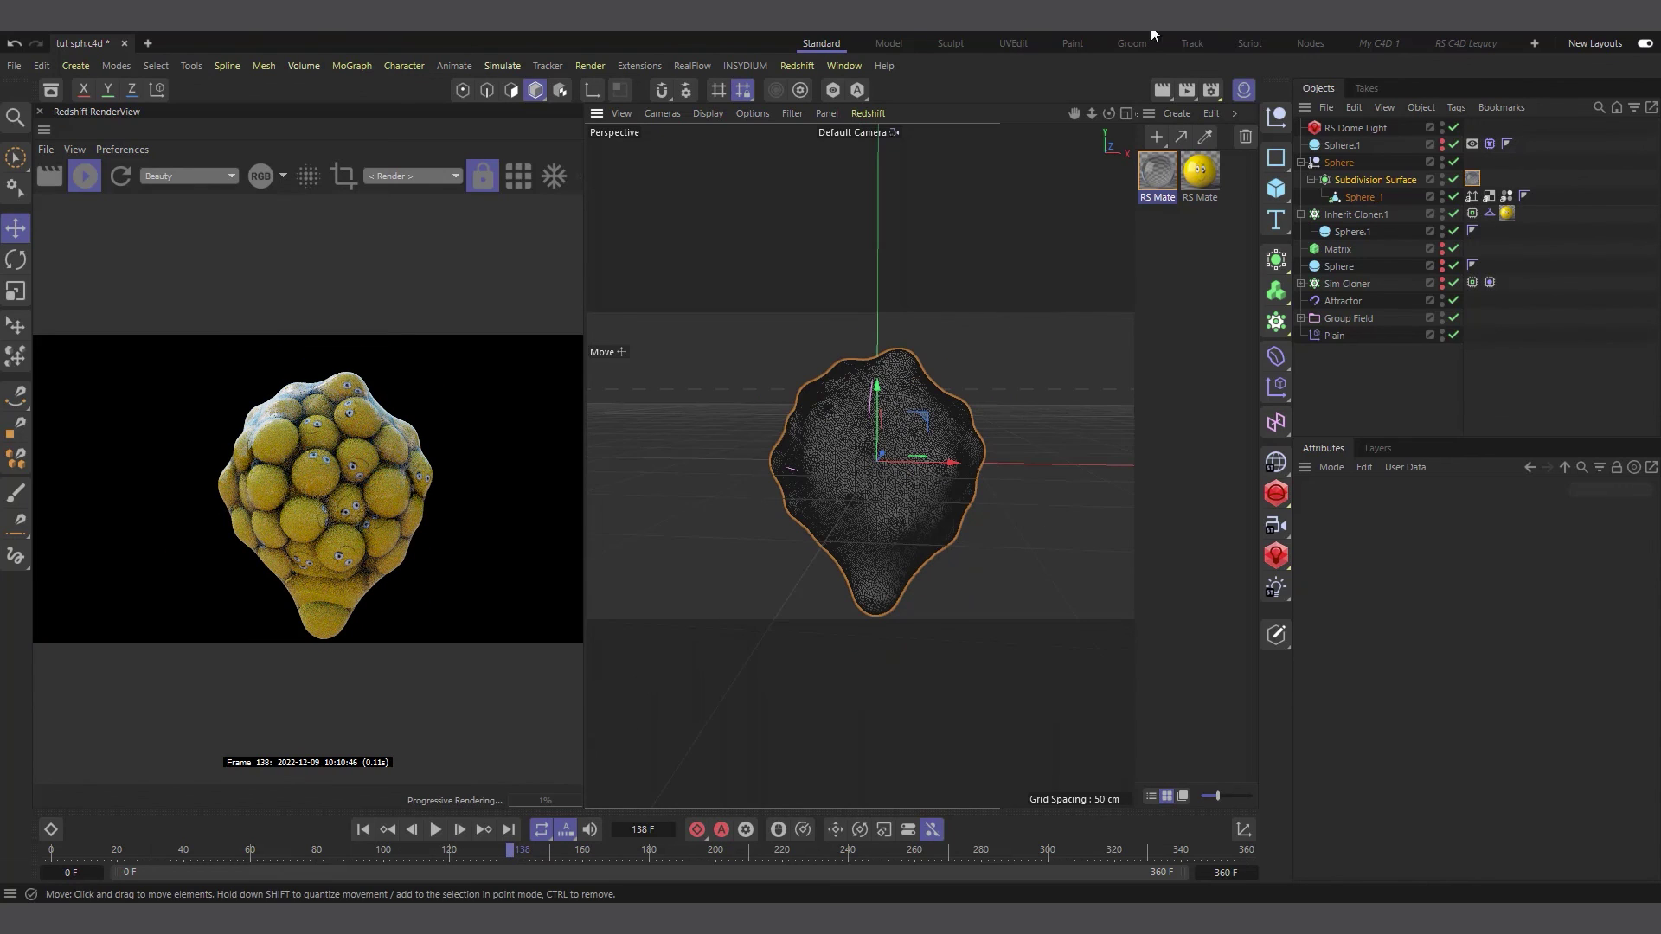
{"action": "left_click_drag", "start_coordinate": [1076, 114], "coordinate": [1067, 84]}
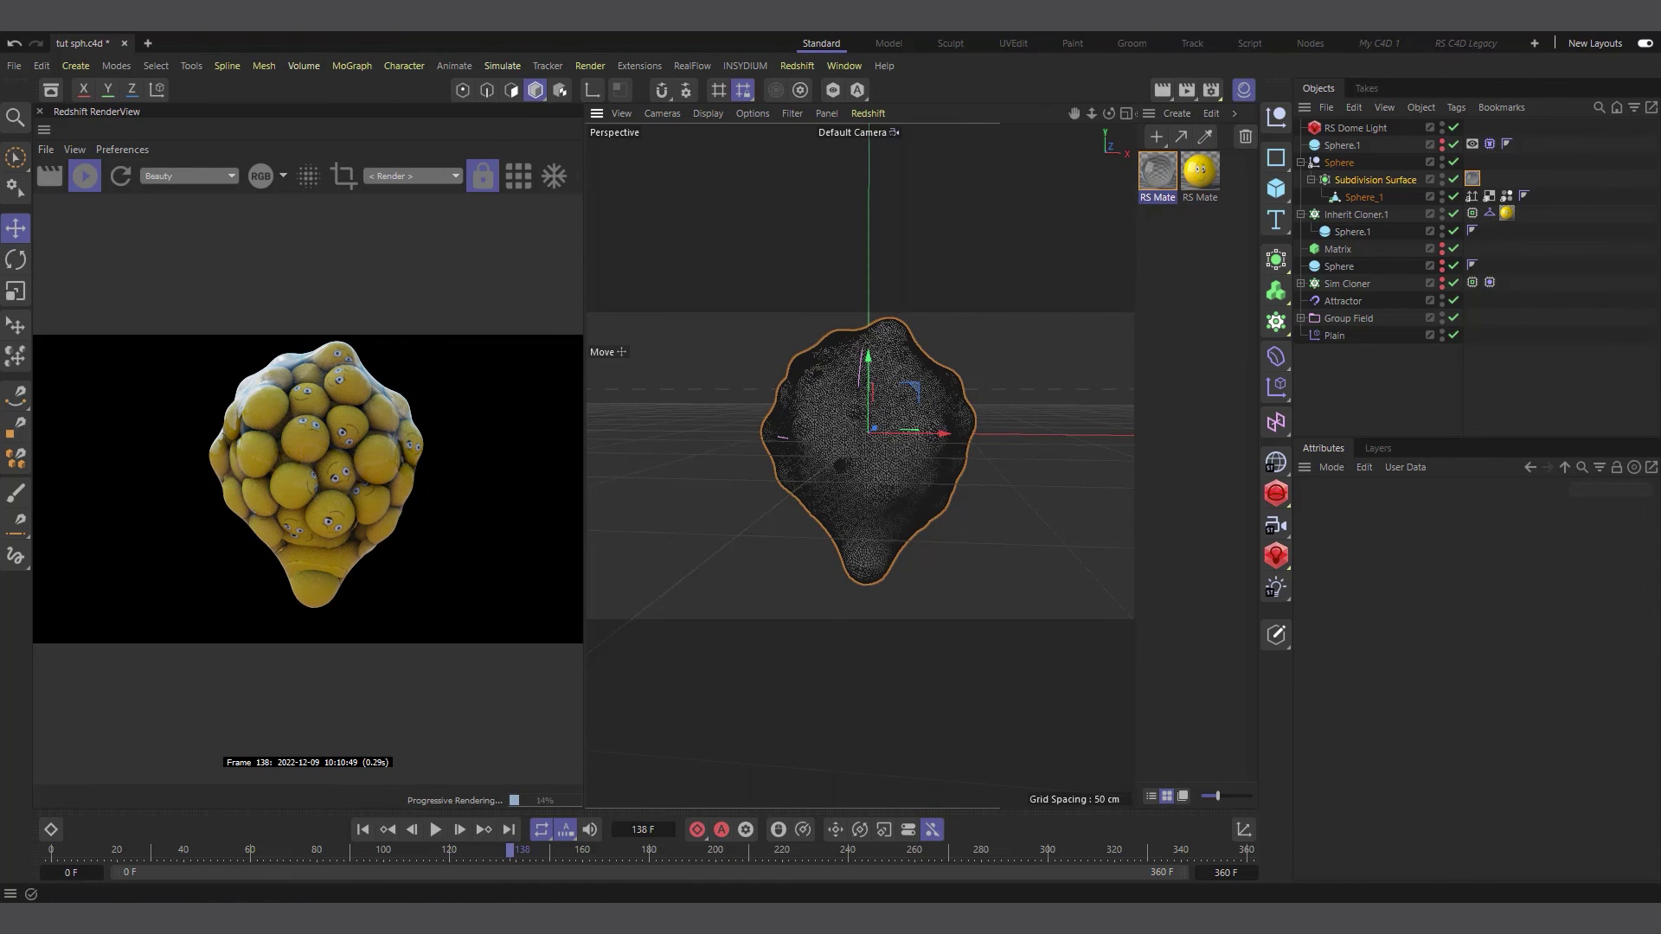
Turn on Thin Walled in the refraction settings of RS Material.1.
{"action": "double_click", "coordinate": [1157, 170]}
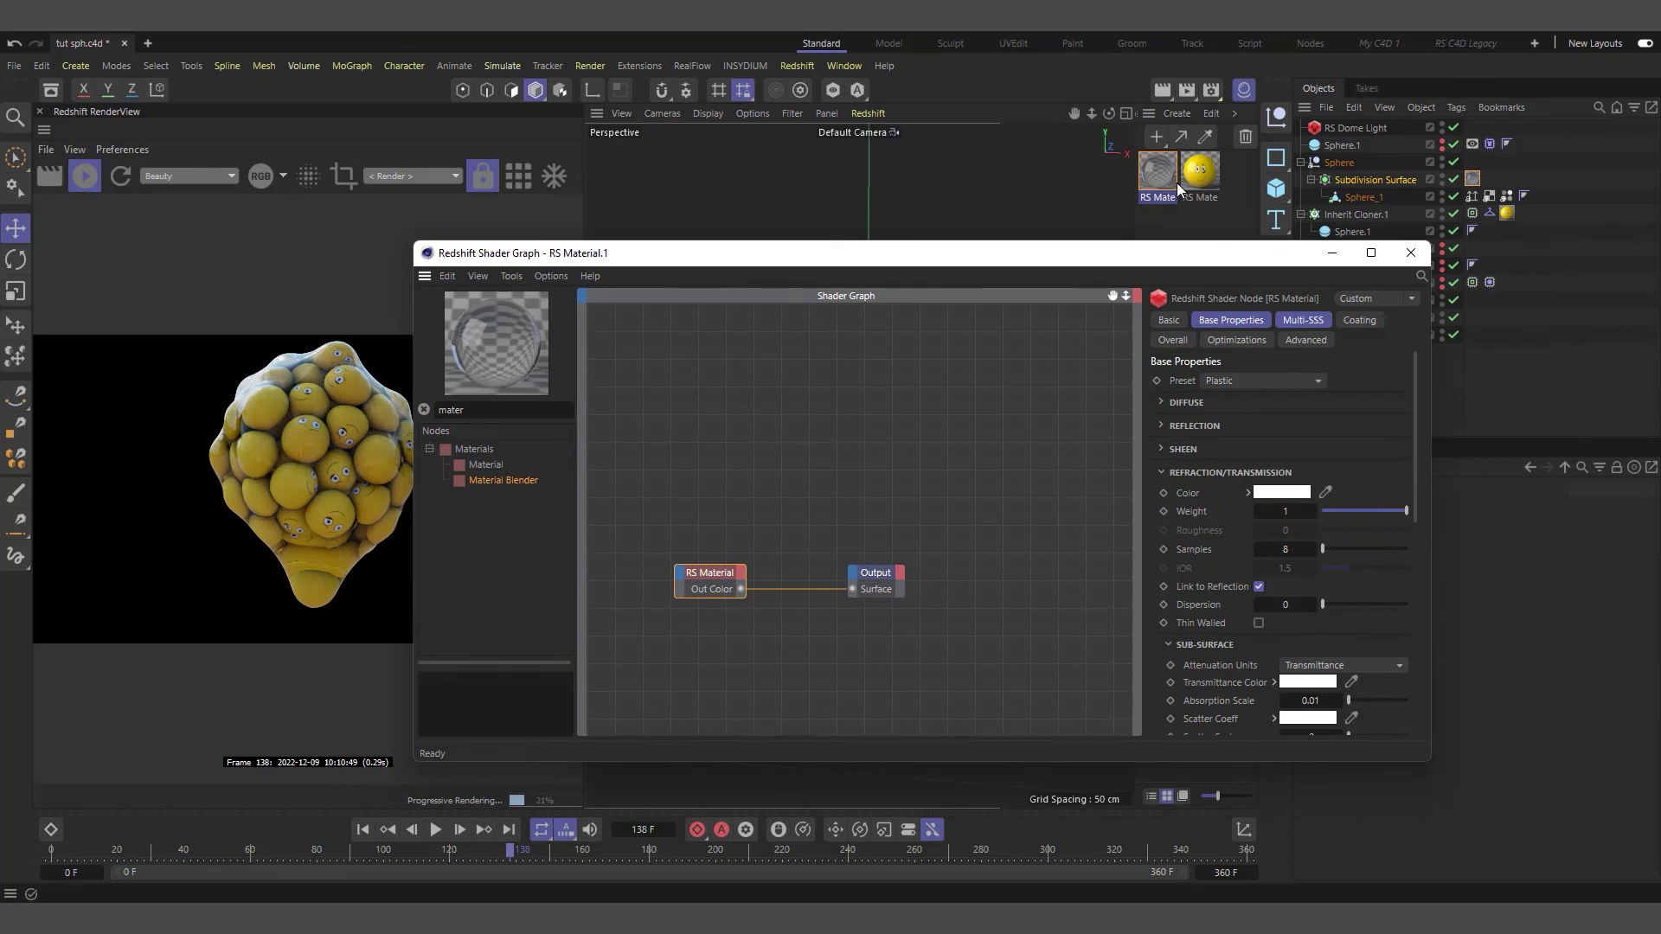
{"action": "scroll", "coordinate": [1185, 490], "scroll_direction": "down", "scroll_amount": 3}
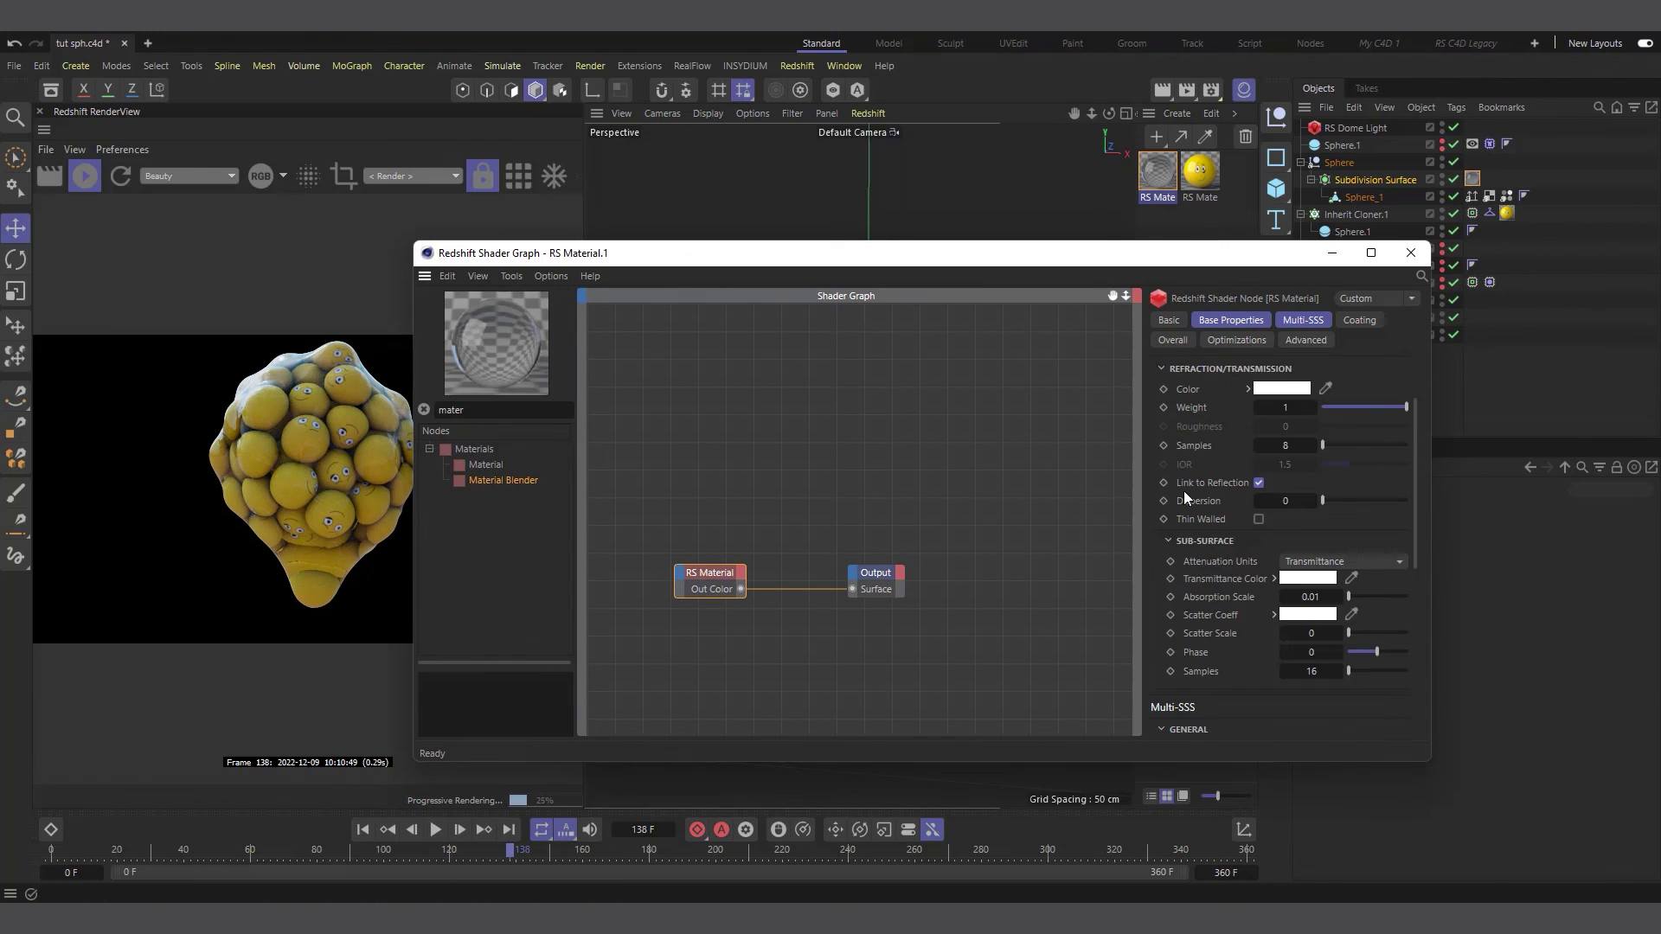
{"action": "left_click", "coordinate": [1259, 520]}
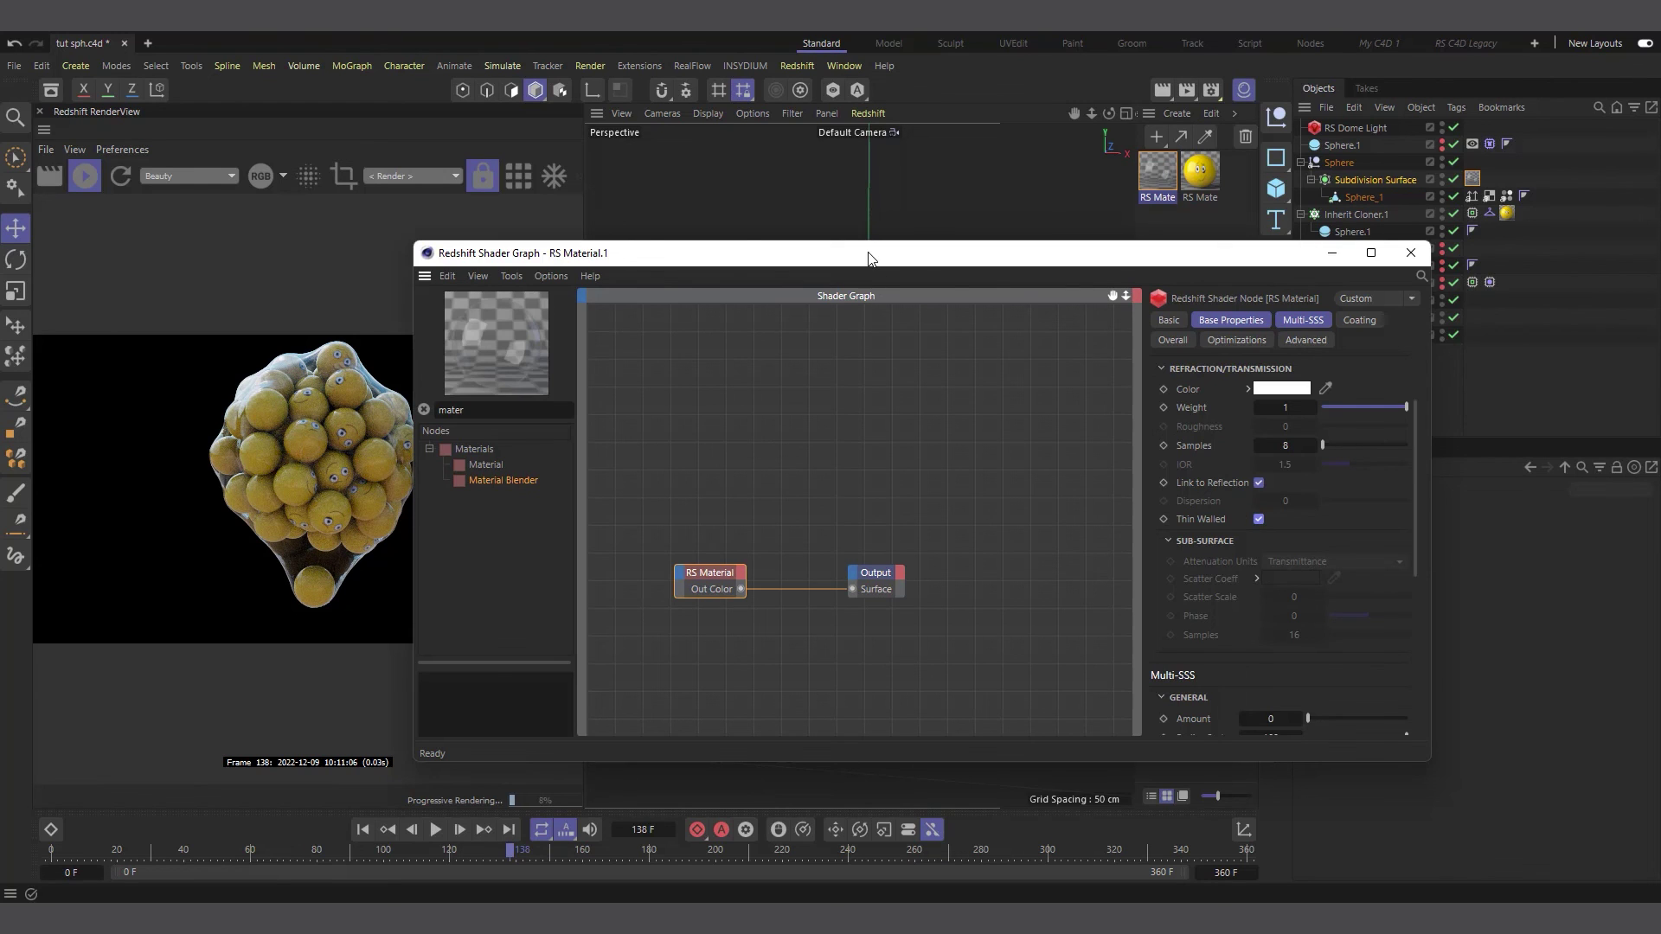
Uncover the render and scrub the timeline between frames 161 and 49 to check the thin-walled material.
{"action": "left_click_drag", "start_coordinate": [869, 257], "coordinate": [1099, 220]}
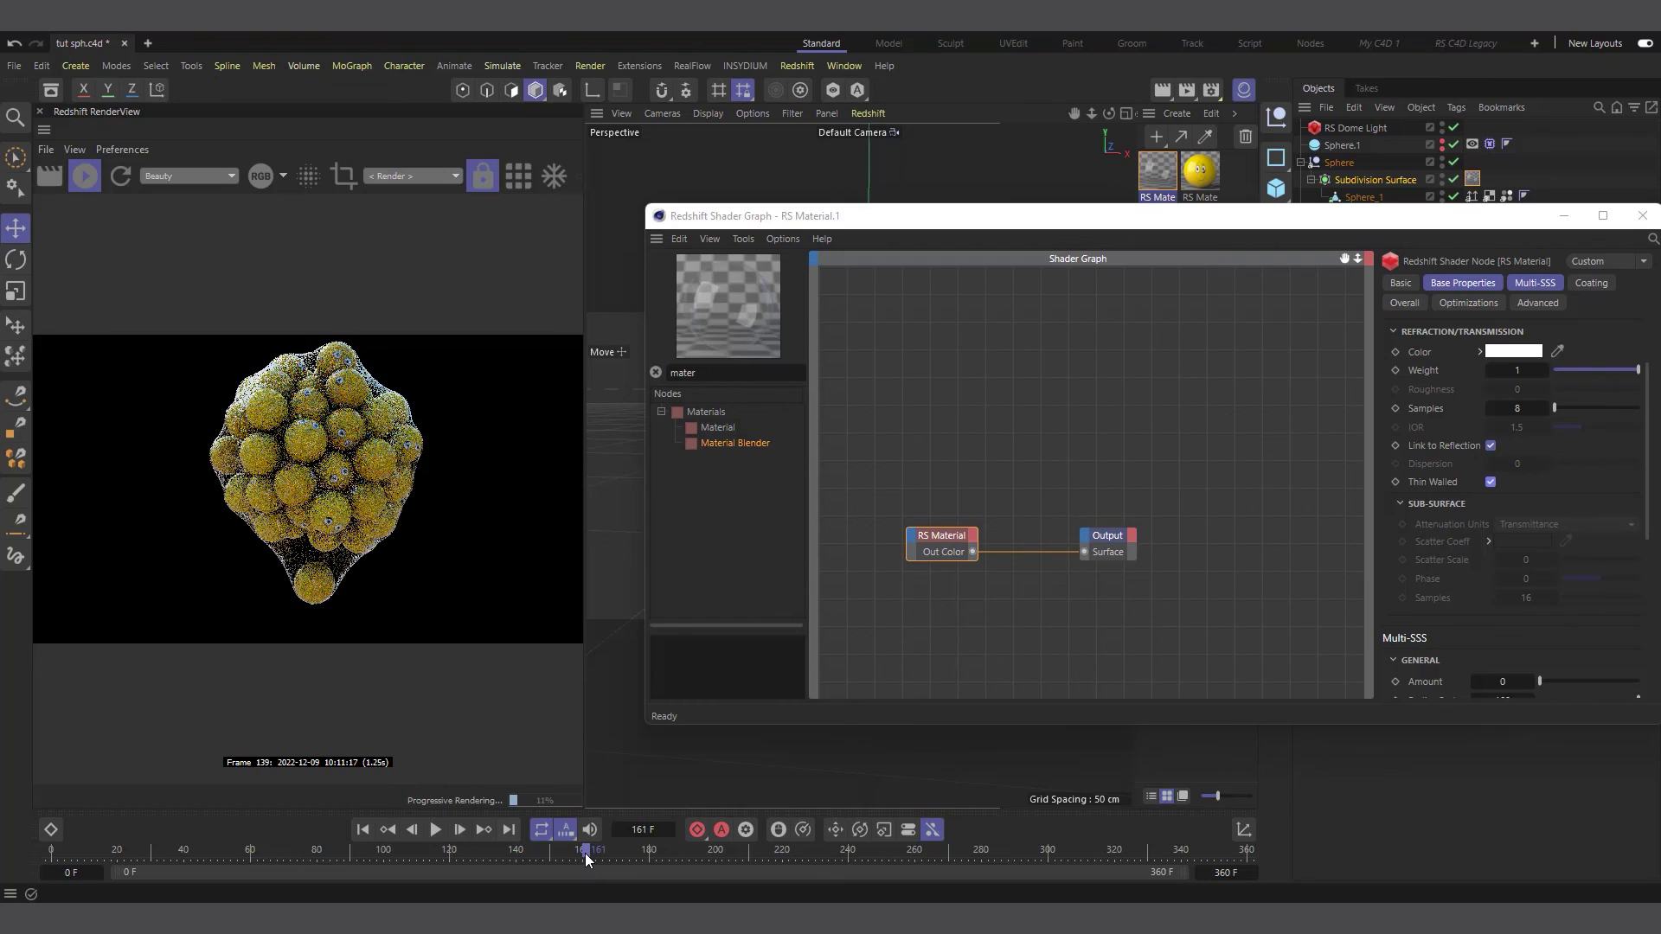
{"action": "left_click_drag", "start_coordinate": [584, 854], "coordinate": [217, 850]}
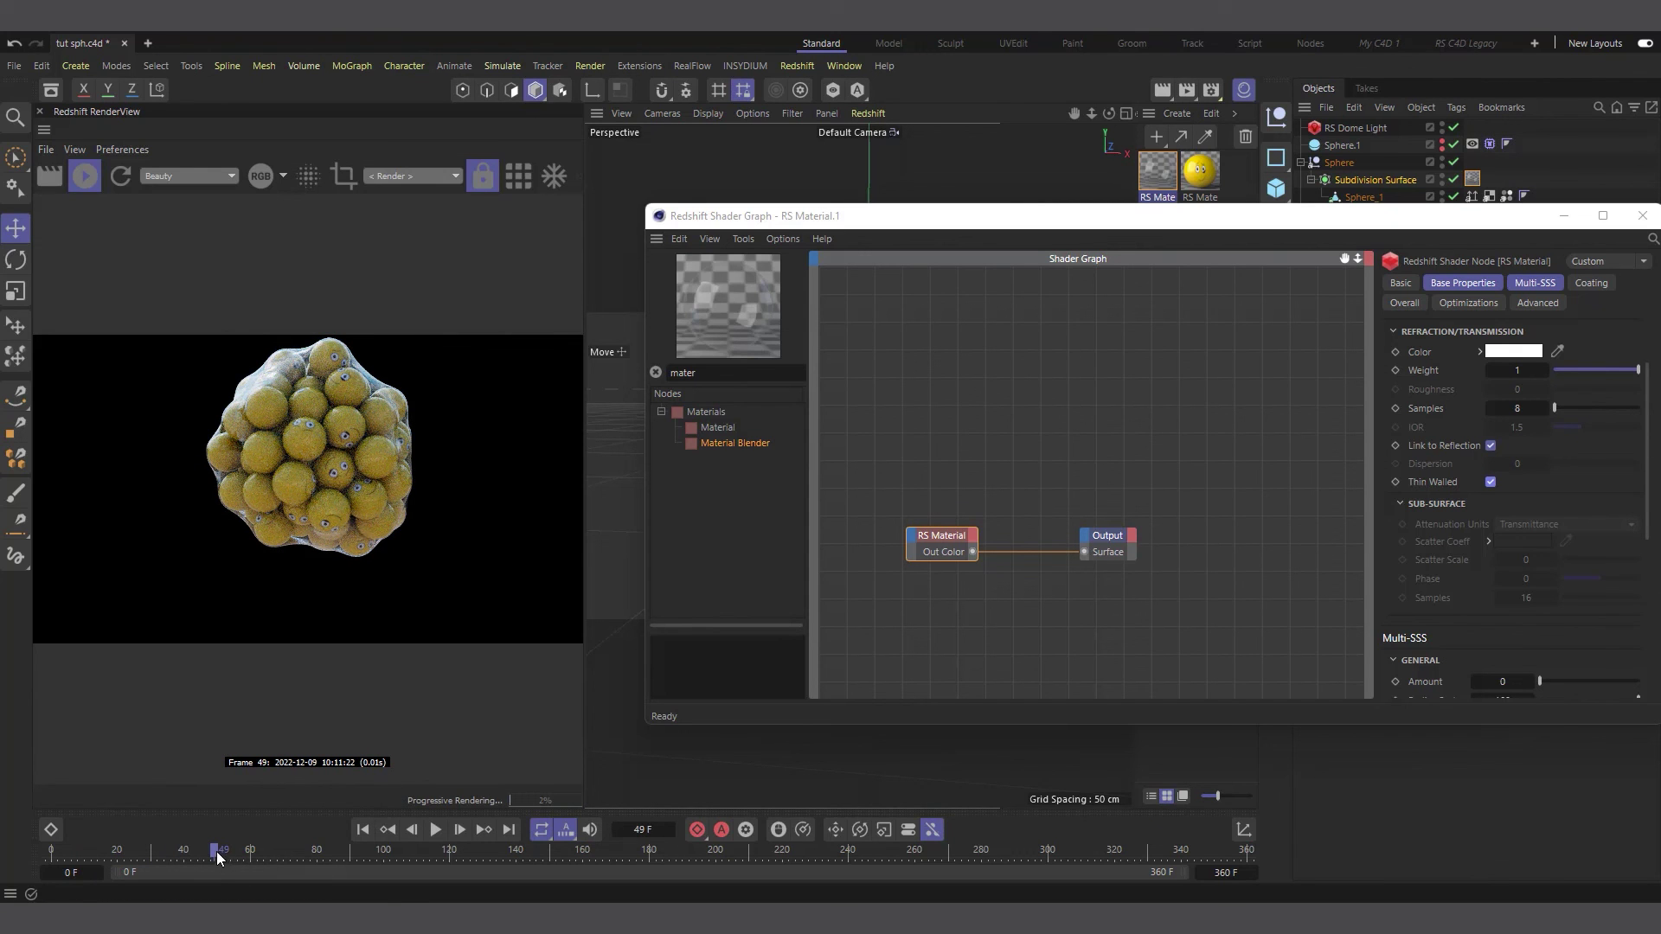
{"action": "left_click_drag", "start_coordinate": [329, 861], "coordinate": [335, 860]}
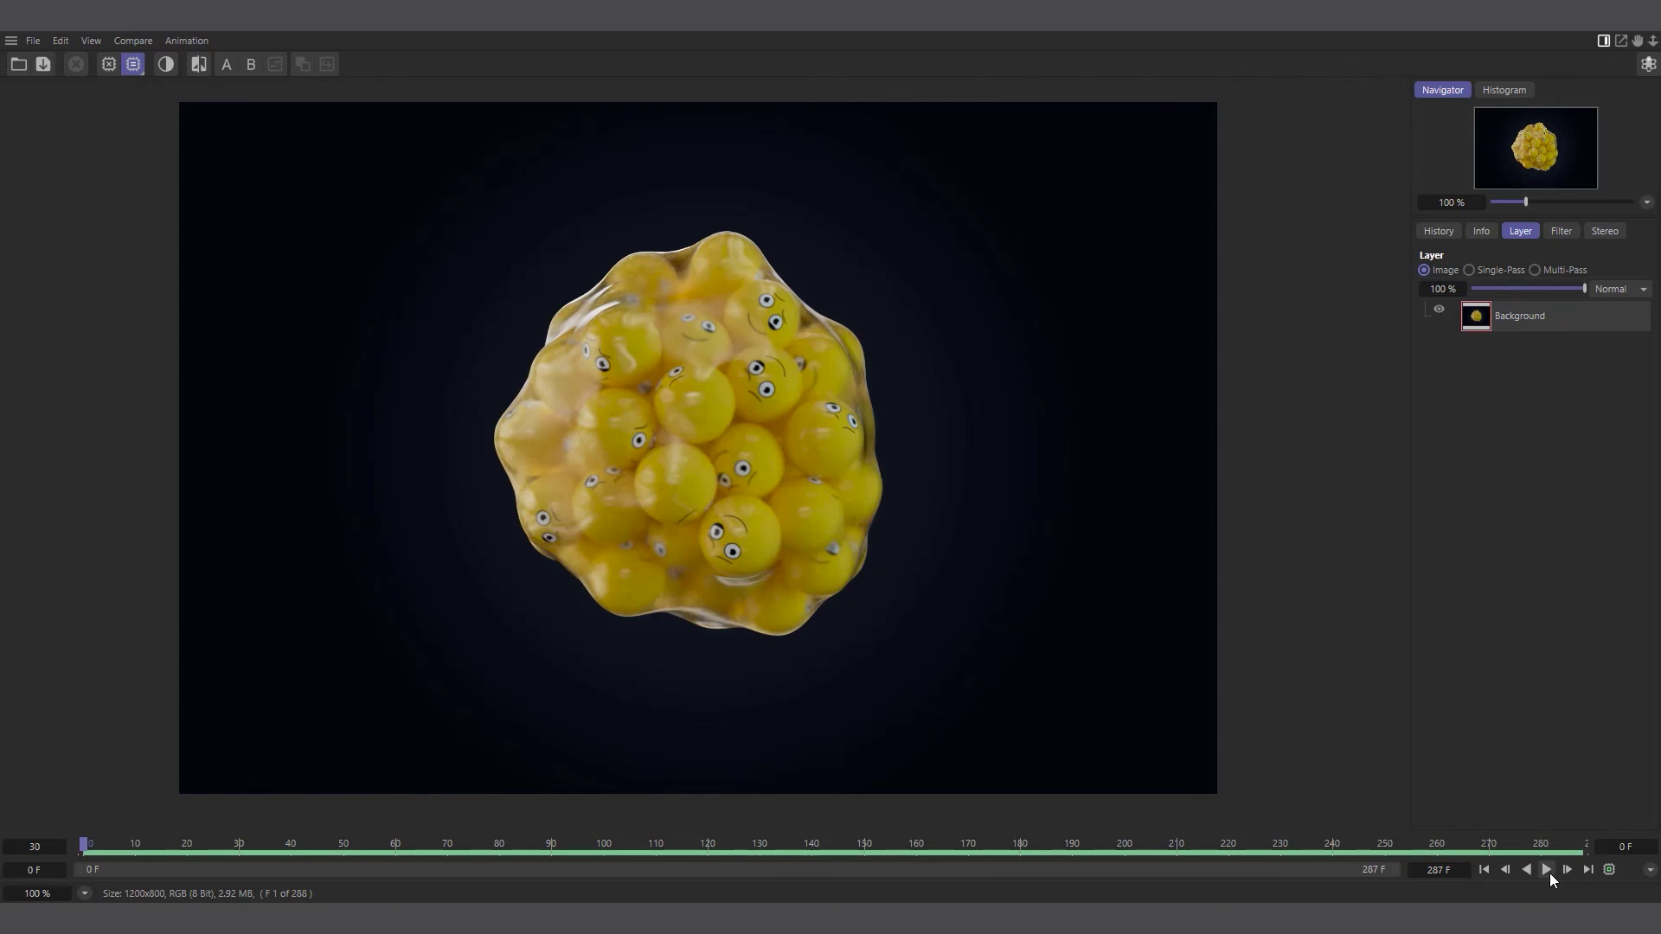
Play the final rendered animation in the Picture Viewer.
{"action": "left_click", "coordinate": [1548, 871]}
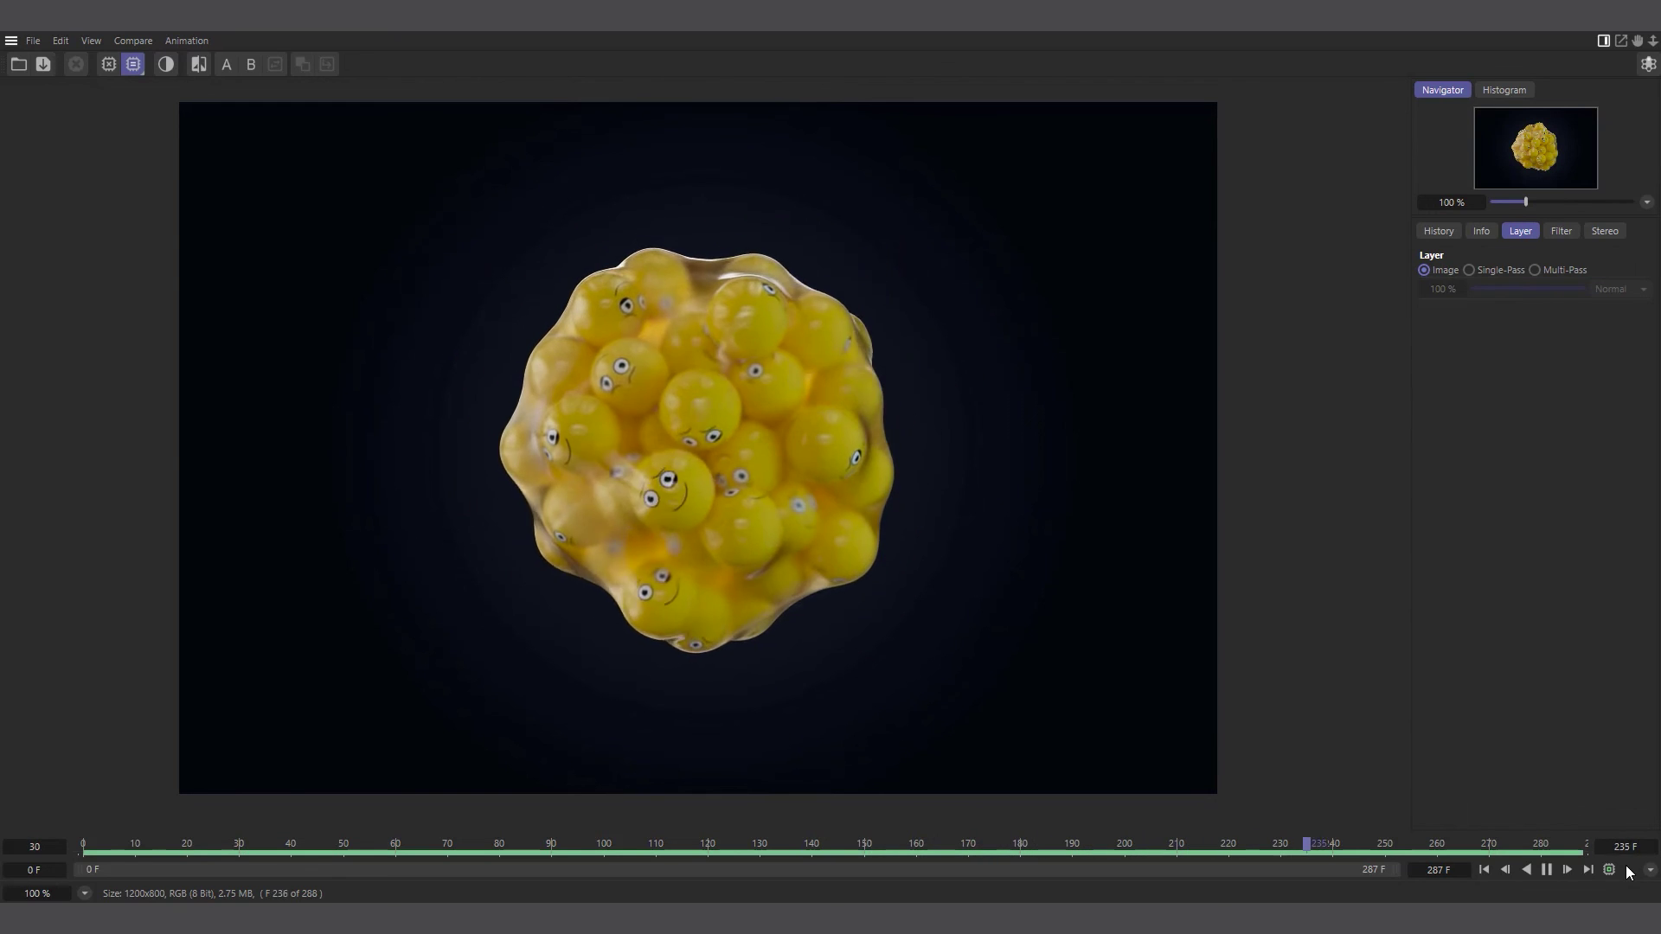
{"action": "left_click", "coordinate": [1547, 869]}
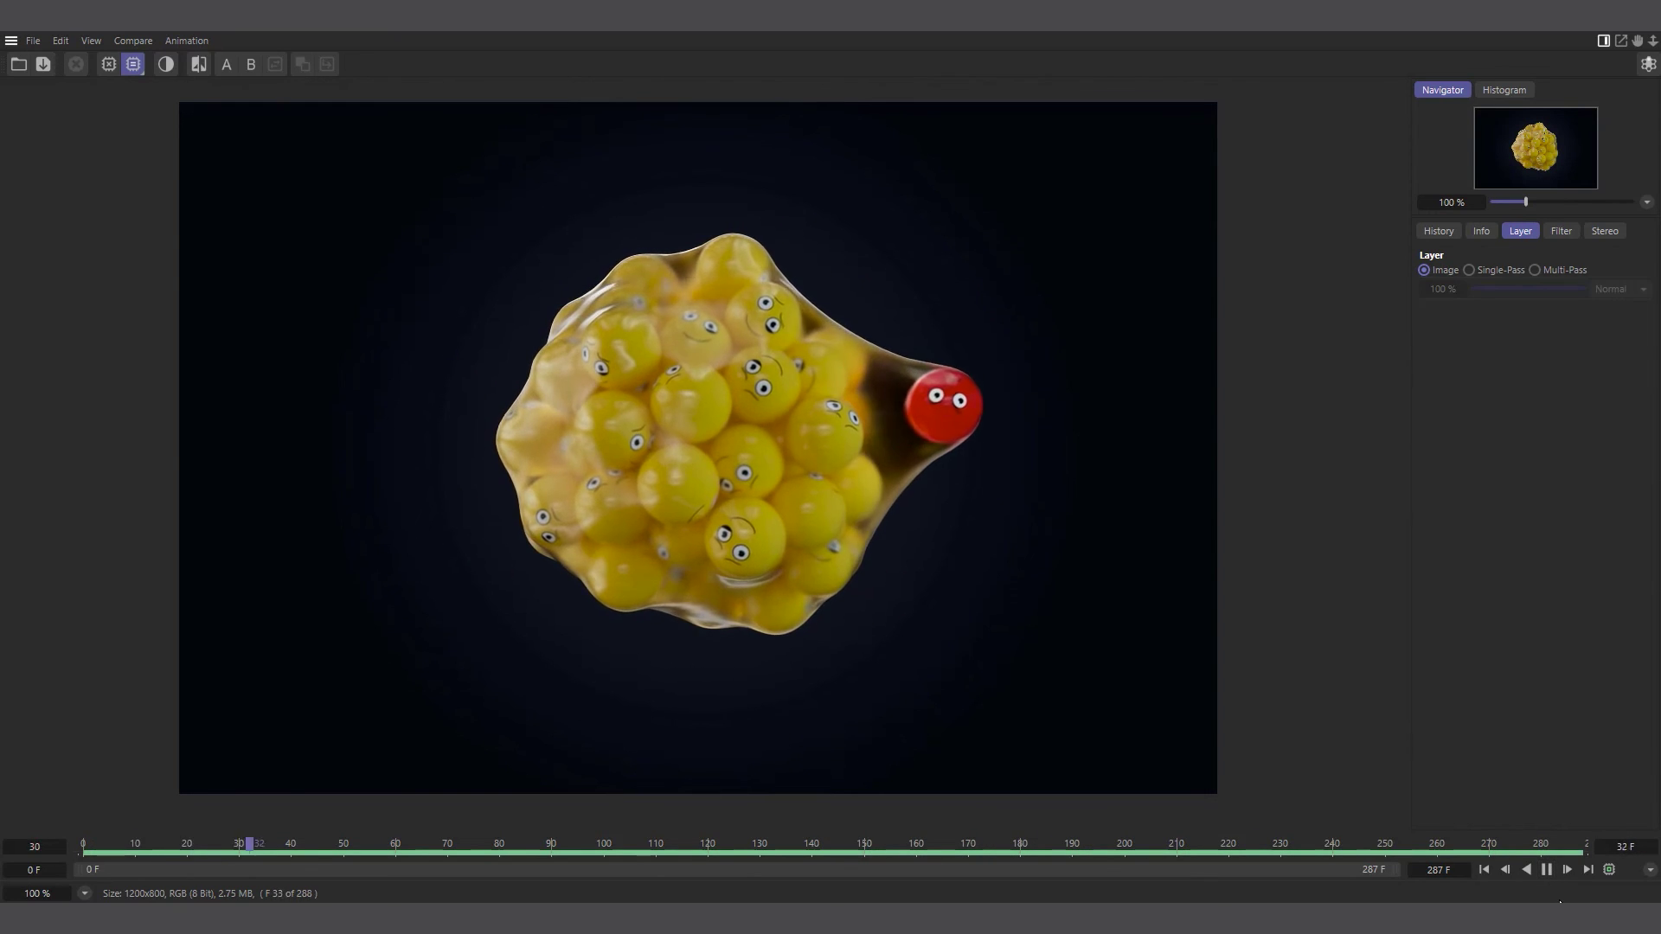